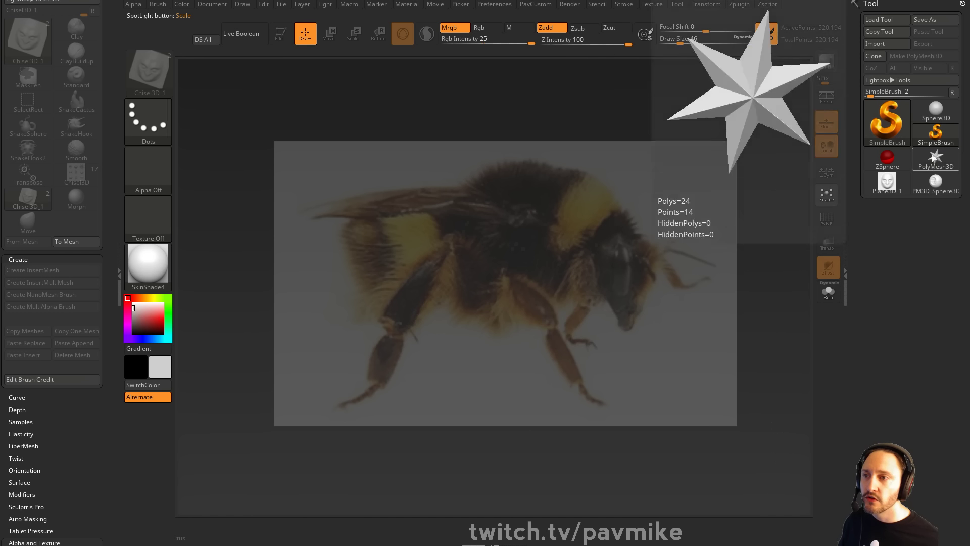
Place a PolyMesh3D star over the bee reference, make it editable and initialize it as a QSphere with resolution 2
click(935, 158)
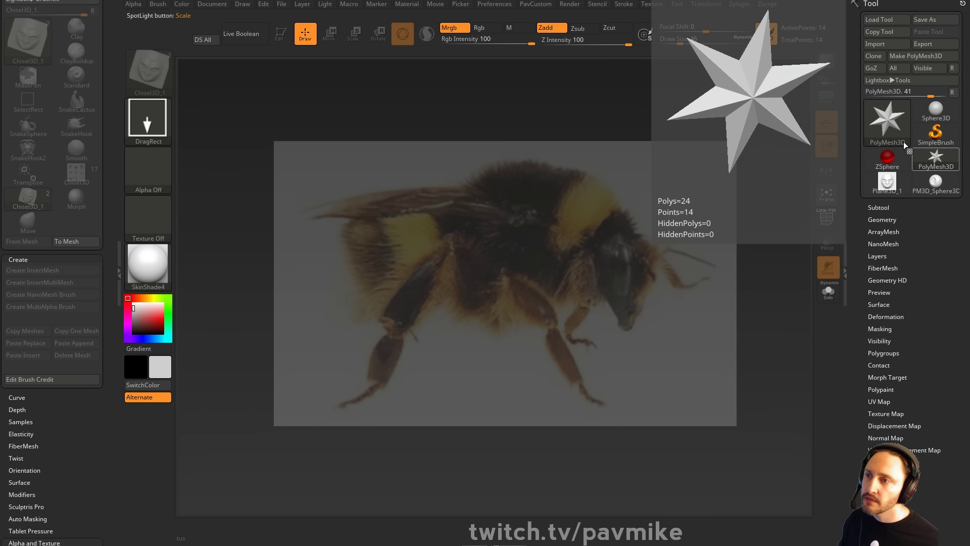
drag(562, 258, 611, 382)
click(282, 39)
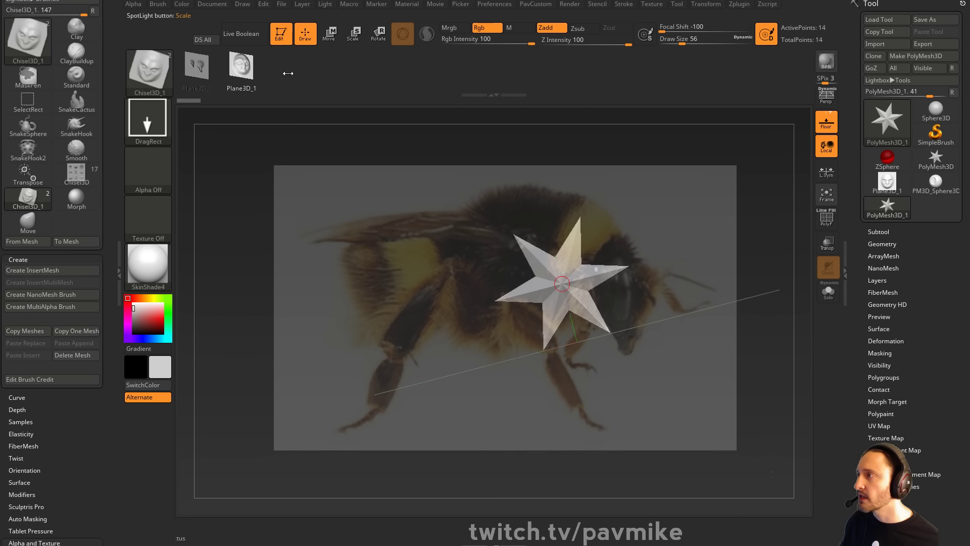
scroll(852, 309, down, 5)
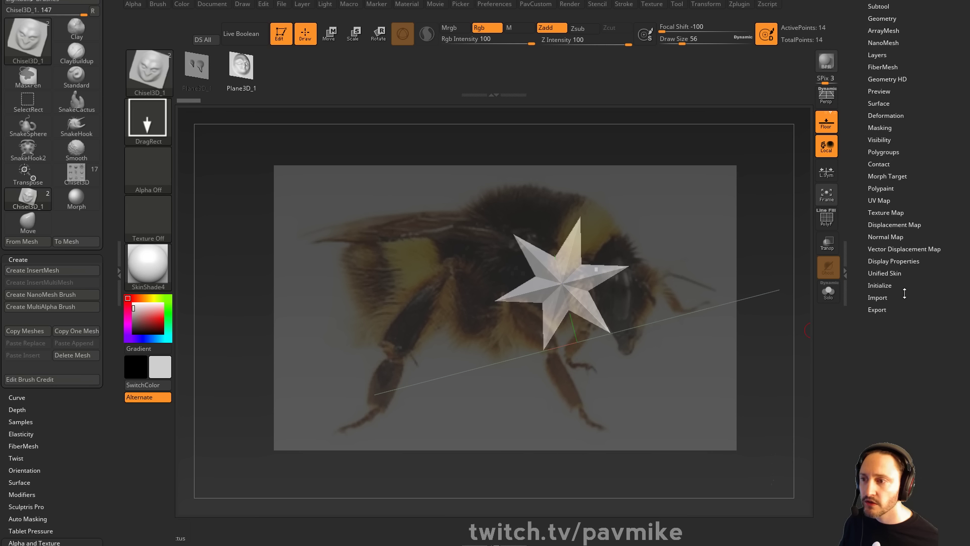
click(880, 285)
click(918, 300)
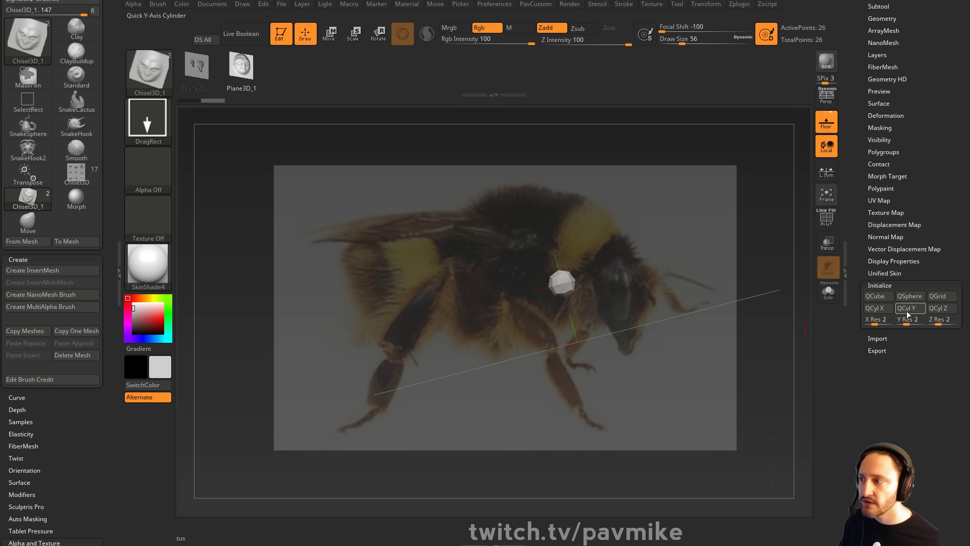
Display the polygon frame on the sphere and check the floor grid's visibility
key(shift+f)
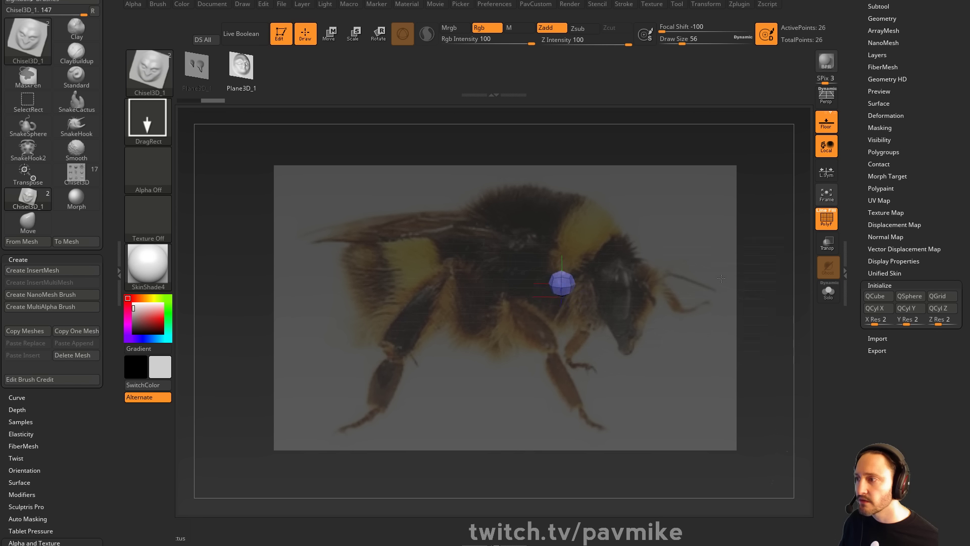
drag(721, 278, 732, 256)
click(831, 129)
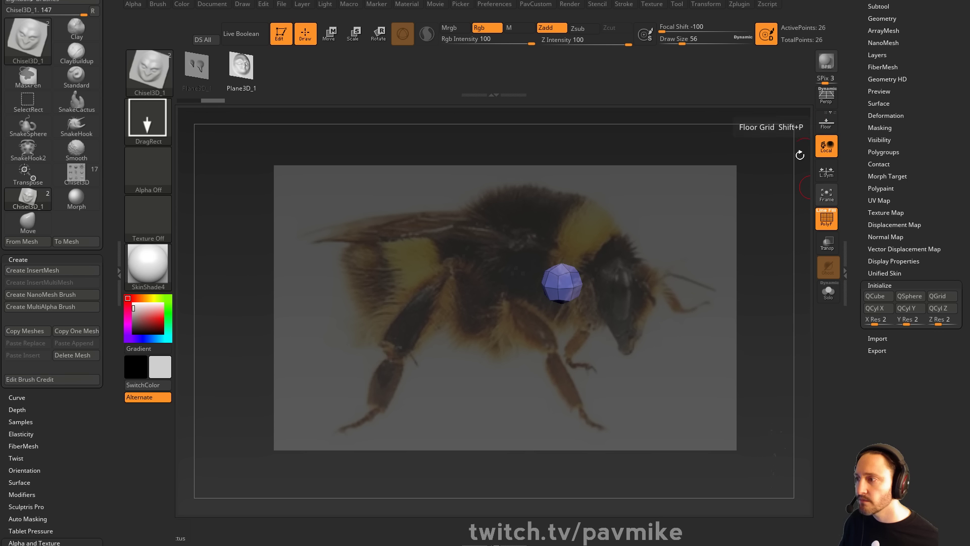
click(822, 131)
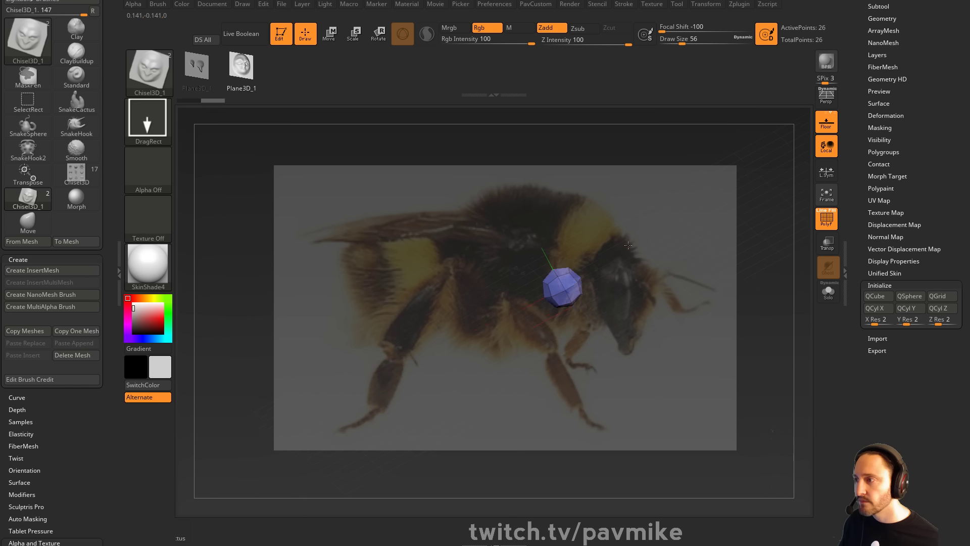
Subdivide the sphere twice
mouse_move(628, 245)
alt+mouse_down()
mouse_move(528, 290)
mouse_move(563, 288)
alt+mouse_up()
key(ctrl+d)
key(ctrl+d)
key(s)
Sculpt a few strokes on the front of the sphere with the Standard brush, with the polygon frame and reference hidden
key(b)
key(s)
key(t)
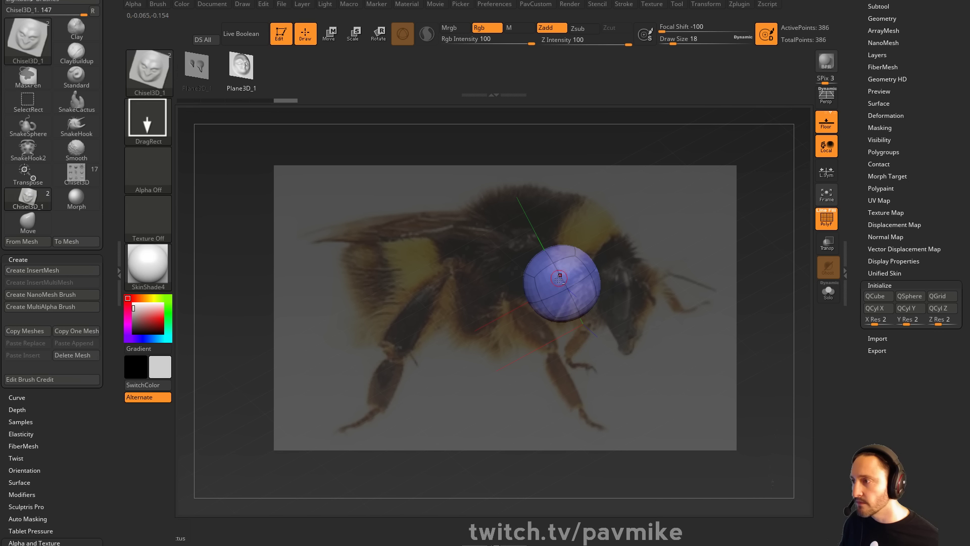
right_drag(552, 268, 639, 246)
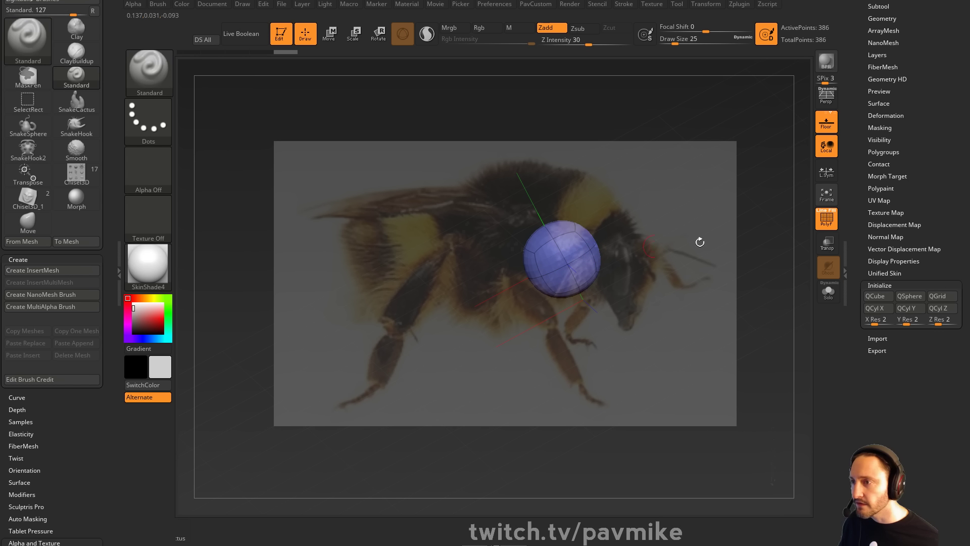
click(815, 216)
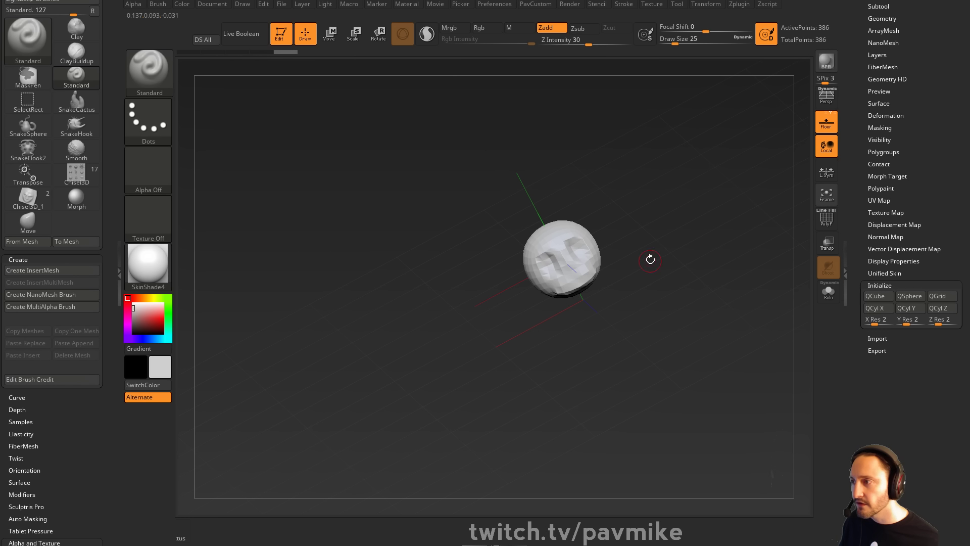
ctrl+drag(650, 247, 655, 220)
mouse_move(568, 287)
right_down()
mouse_move(698, 238)
mouse_move(663, 244)
mouse_move(675, 238)
mouse_move(718, 244)
mouse_move(713, 267)
mouse_move(770, 227)
right_up()
click(822, 294)
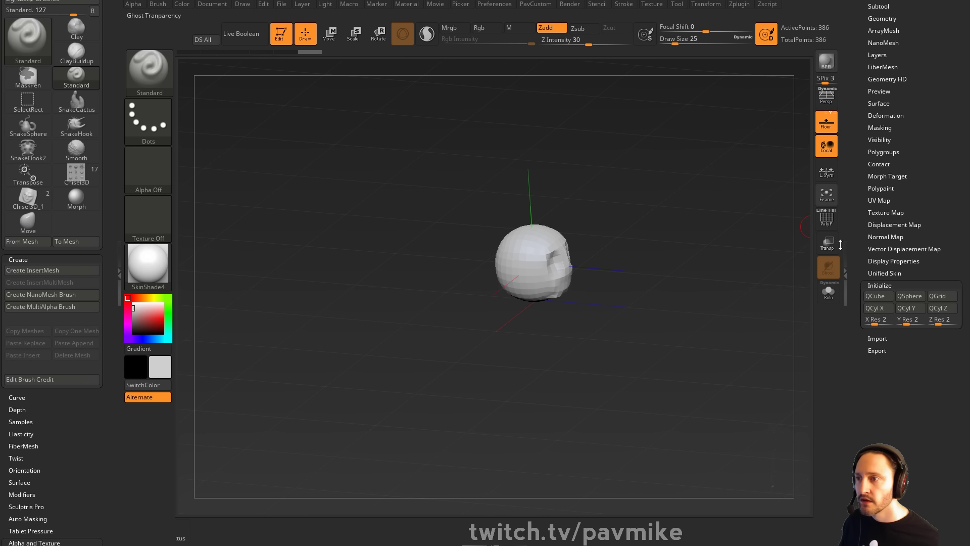
Show the bee reference again, reposition it and align the sphere with the bee's head in side view
key(shift+z)
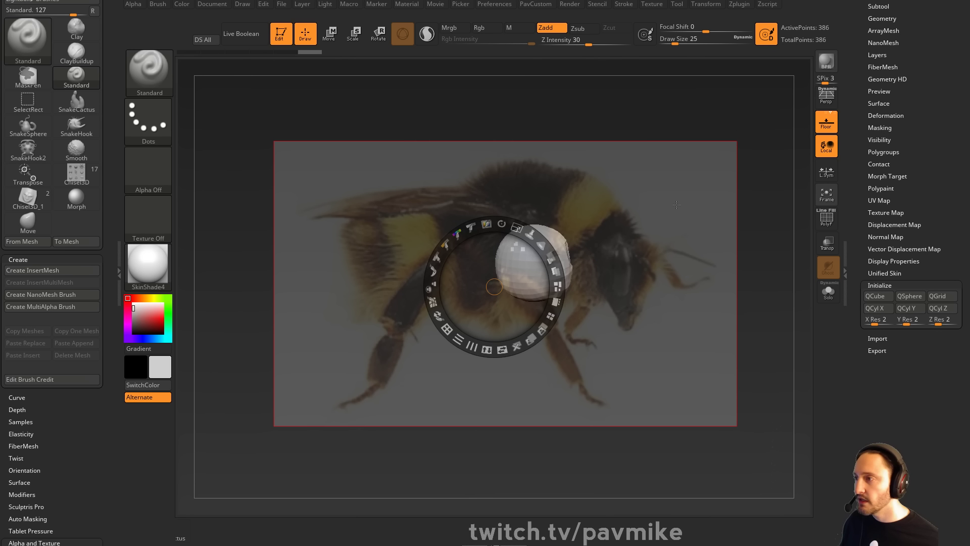
drag(683, 224, 693, 208)
key(z)
right_drag(668, 284, 741, 222)
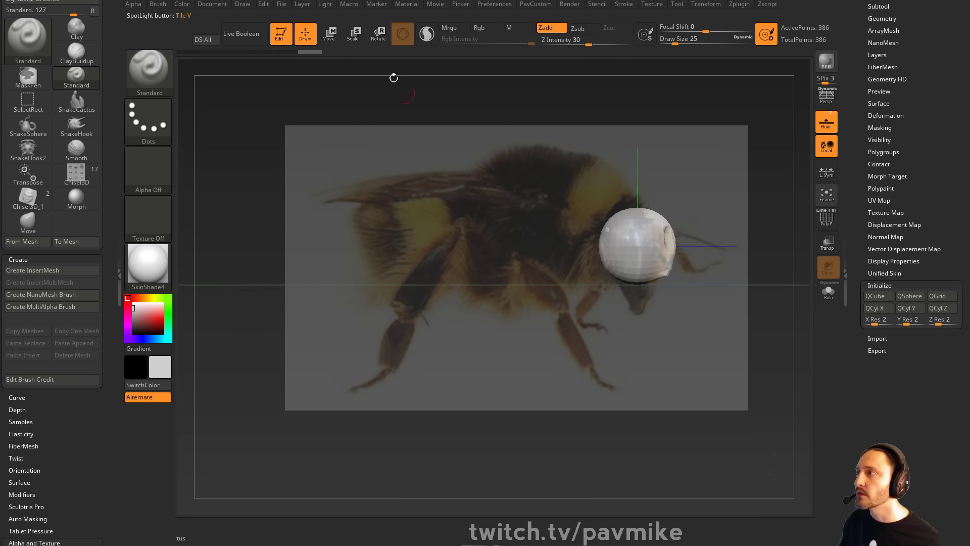
Show the movie timeline above the canvas
click(436, 4)
click(463, 179)
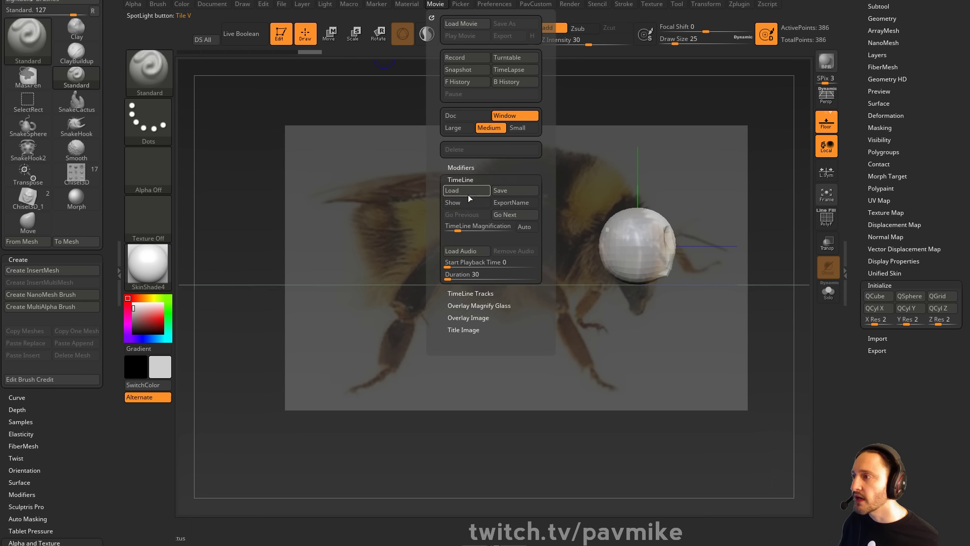
click(462, 204)
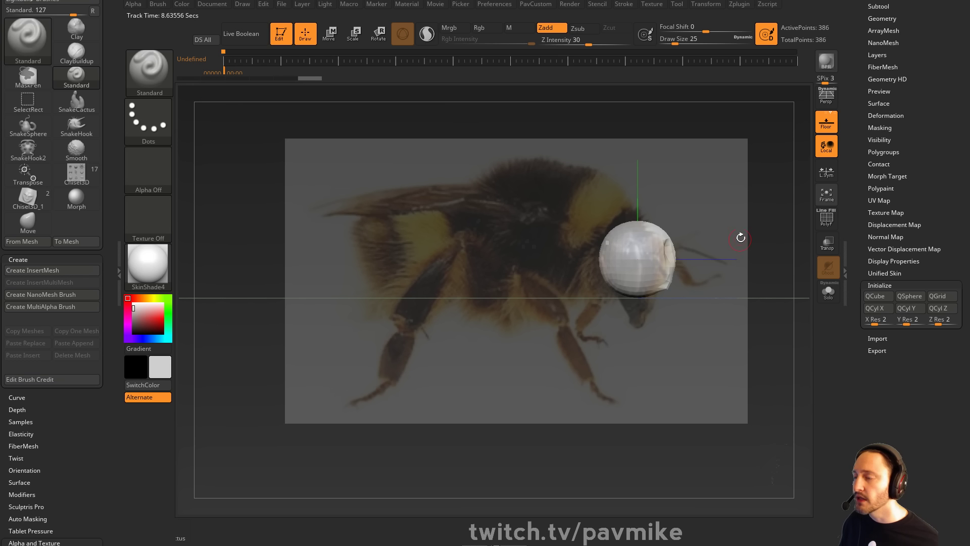
Pull the sphere into the tapered shape of the bee's head with the Move brush and smooth the surface
mouse_move(741, 237)
alt+mouse_down()
mouse_move(710, 243)
mouse_move(752, 230)
mouse_move(765, 239)
mouse_move(751, 226)
alt+mouse_up()
key(s)
key(b)
key(m)
key(v)
drag(677, 248, 649, 322)
mouse_move(655, 237)
shift+mouse_down()
mouse_move(662, 272)
mouse_move(649, 324)
shift+mouse_up()
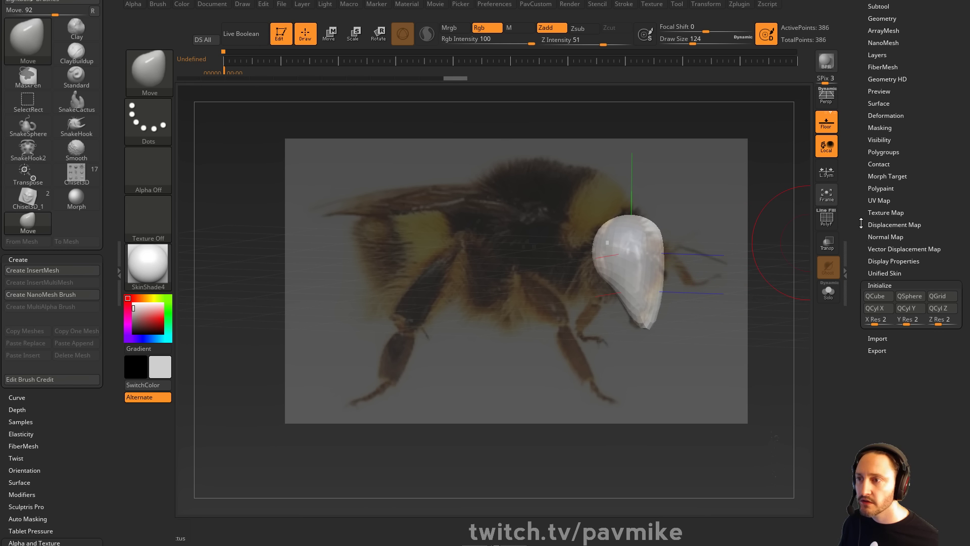
Delete the head mesh's lower subdivision levels, then smooth its pointed end and adjust its crown to the reference
drag(862, 232, 861, 309)
click(884, 241)
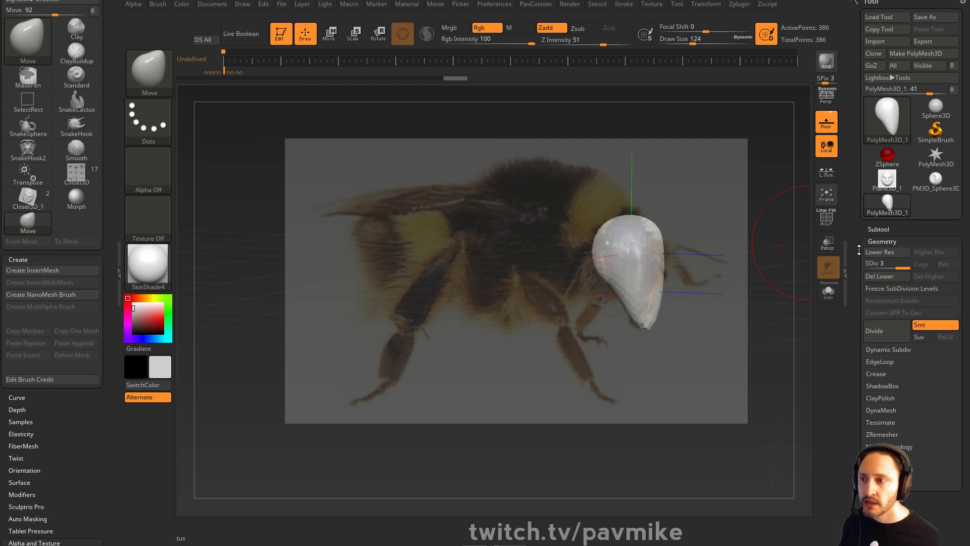
drag(859, 249, 904, 242)
click(902, 263)
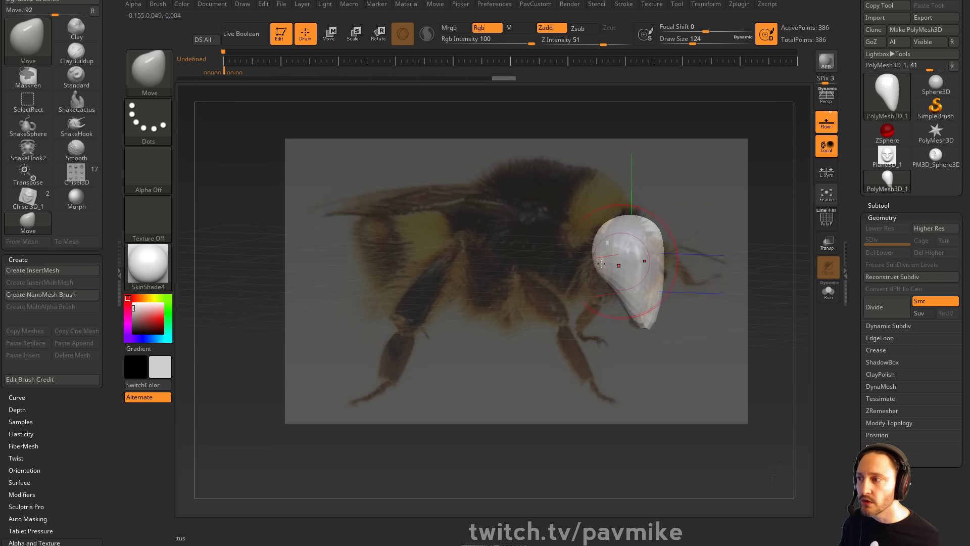
shift+drag(657, 276, 636, 321)
drag(624, 226, 625, 220)
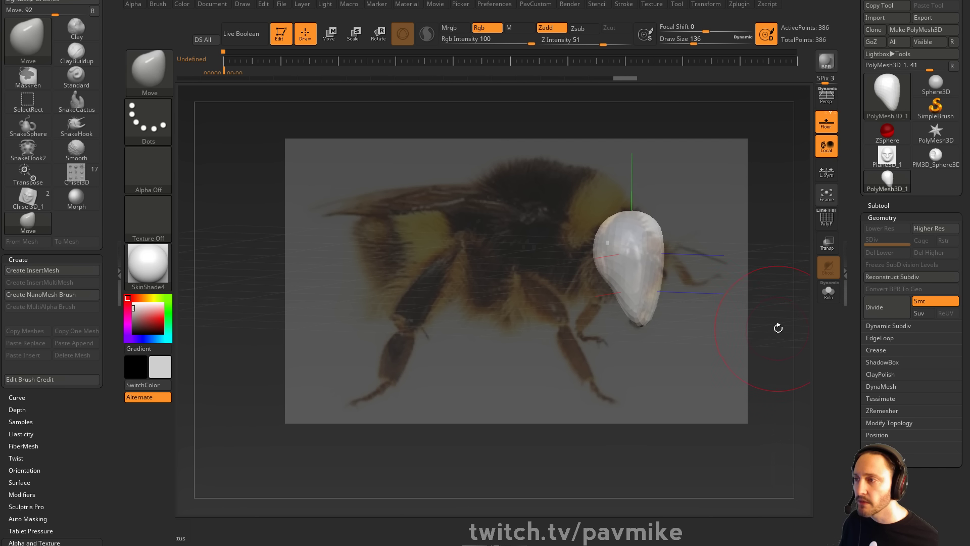
Duplicate the head with the gizmo, then enlarge and rotate the copy over the bee's thorax
key(w)
key(ctrl)
ctrl+drag(694, 253, 629, 251)
drag(574, 238, 566, 170)
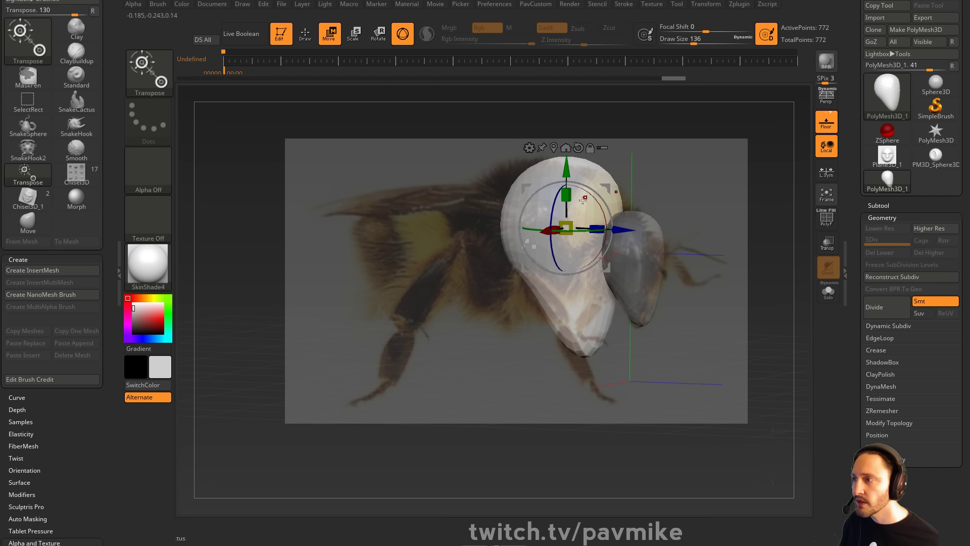
drag(593, 200, 606, 243)
key(q)
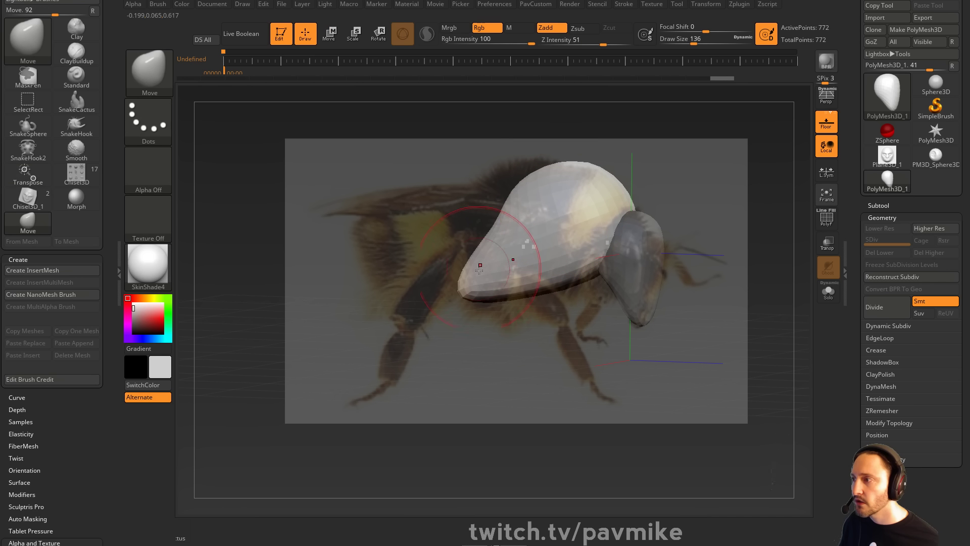
Shape the copy to the thorax outline of the bee reference with the Move brush, smoothing its pointed end
key(s)
drag(481, 271, 481, 272)
mouse_move(480, 278)
shift+mouse_down()
mouse_move(541, 250)
mouse_move(493, 288)
shift+mouse_up()
key(s)
drag(522, 193, 510, 180)
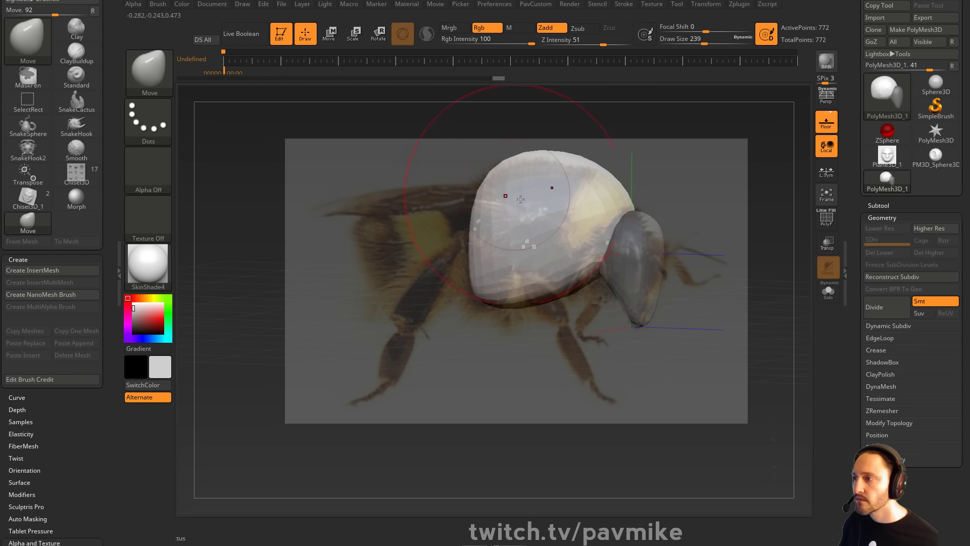
drag(571, 281, 576, 300)
key(s)
drag(555, 274, 547, 275)
drag(485, 292, 498, 301)
drag(480, 252, 468, 248)
drag(480, 188, 470, 179)
mouse_move(582, 177)
mouse_down()
mouse_move(577, 185)
mouse_move(526, 180)
mouse_up()
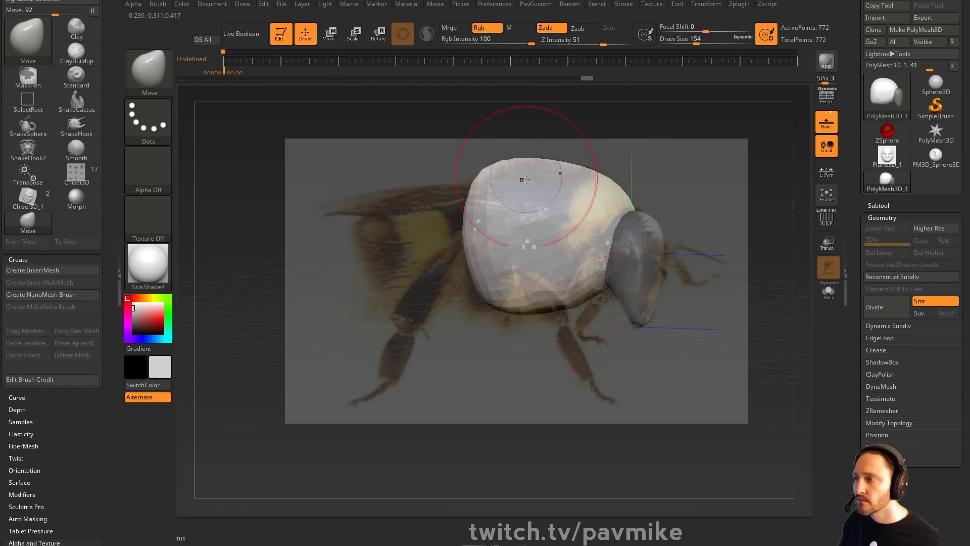
Duplicate the thorax and move, rotate and scale the copy over the bee's abdomen
key(w)
ctrl+drag(623, 208, 517, 242)
drag(485, 326, 475, 298)
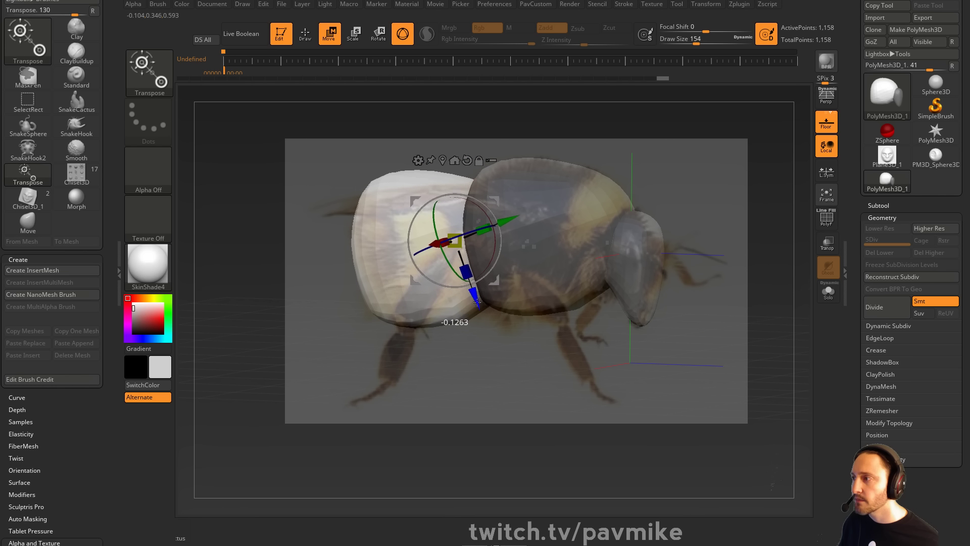
drag(455, 240, 450, 245)
mouse_move(494, 201)
mouse_down()
mouse_move(487, 212)
mouse_move(501, 223)
mouse_up()
key(q)
Smooth and reshape the abdomen to the reference, clear the mask and set the brush draw size to 54
mouse_move(409, 213)
shift+mouse_down()
mouse_move(386, 210)
mouse_move(380, 240)
shift+mouse_up()
mouse_move(449, 318)
shift+mouse_down()
mouse_move(397, 288)
mouse_move(407, 263)
mouse_move(379, 234)
shift+mouse_up()
key(s)
drag(458, 276, 465, 282)
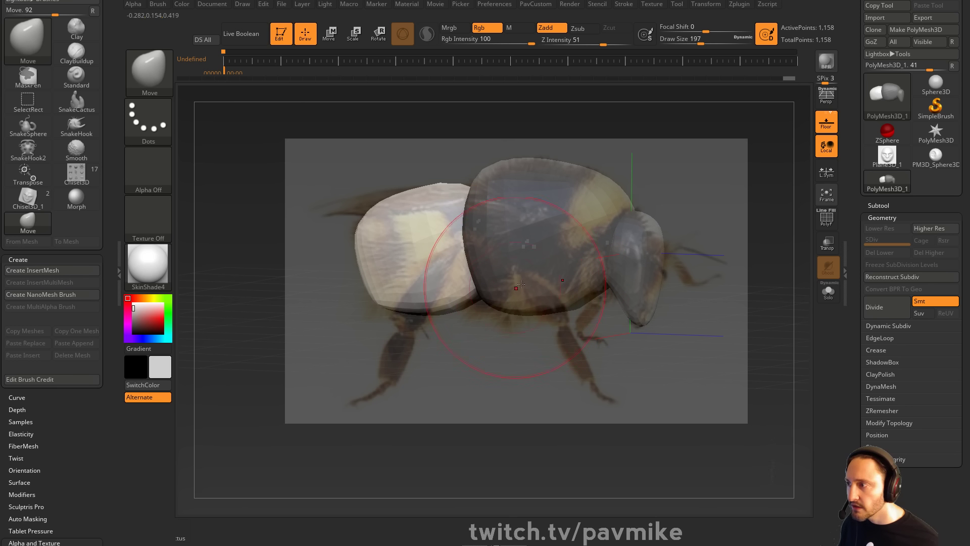
mouse_move(693, 175)
ctrl+mouse_down()
mouse_move(713, 227)
mouse_move(727, 233)
ctrl+mouse_up()
key(s)
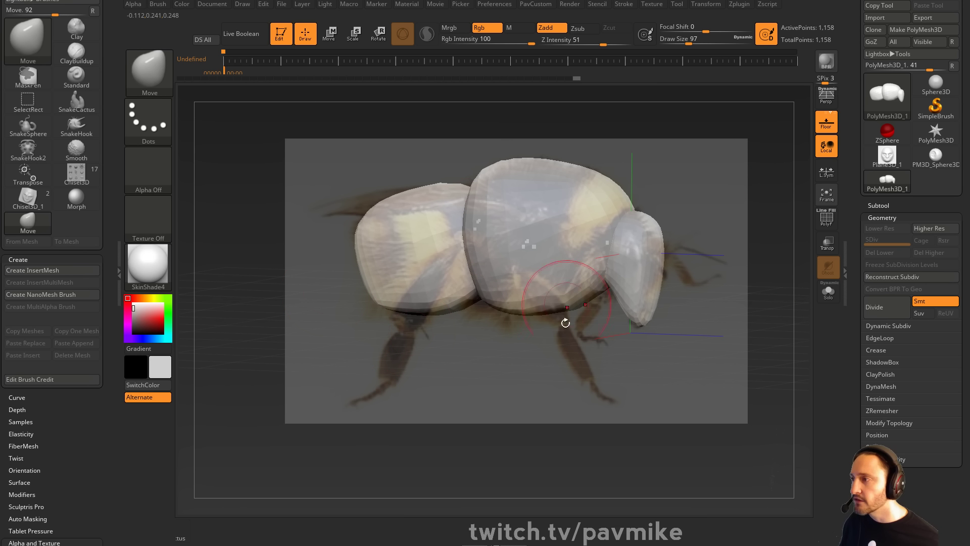
key(s)
drag(539, 359, 533, 358)
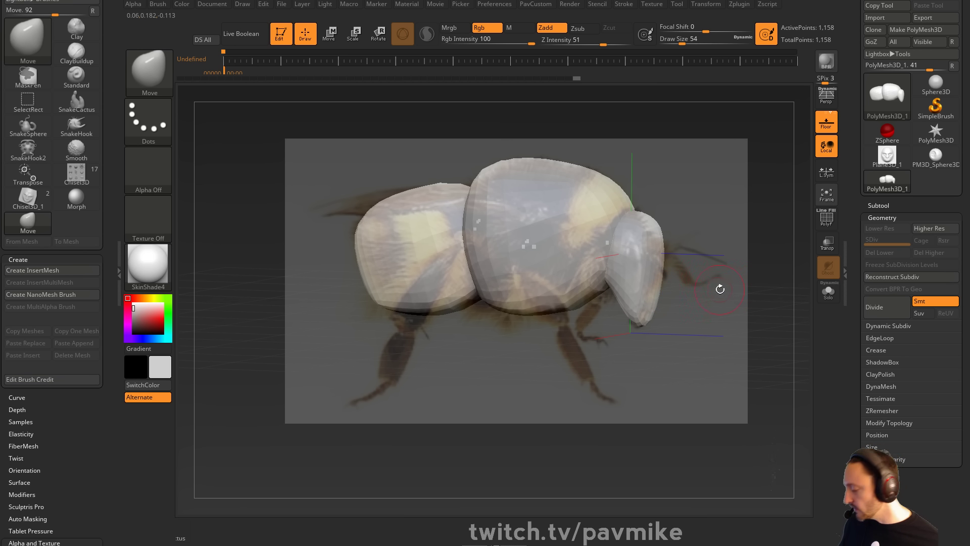
Insert a PolySphere from the IMM Primitives brush at the top of the hind leg and turn on local symmetry
key(b)
key(i)
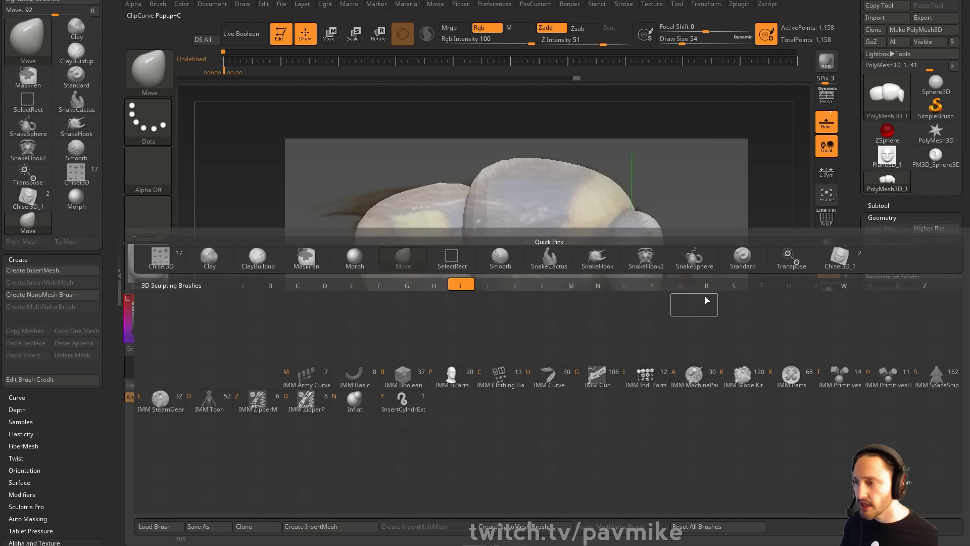
click(834, 386)
key(m)
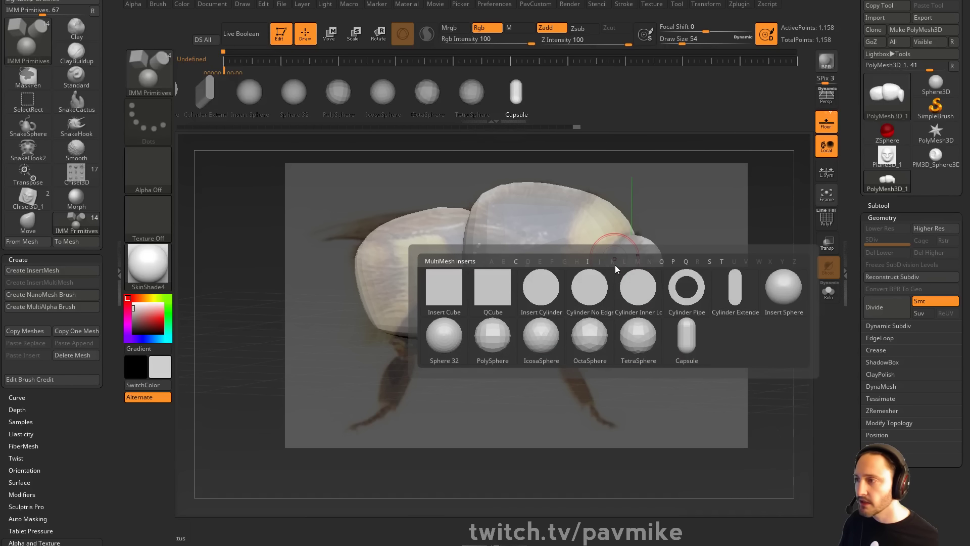
click(494, 340)
drag(441, 294, 454, 334)
key(w)
key(ctrl+z)
drag(445, 298, 457, 359)
key(ctrl+z)
click(827, 172)
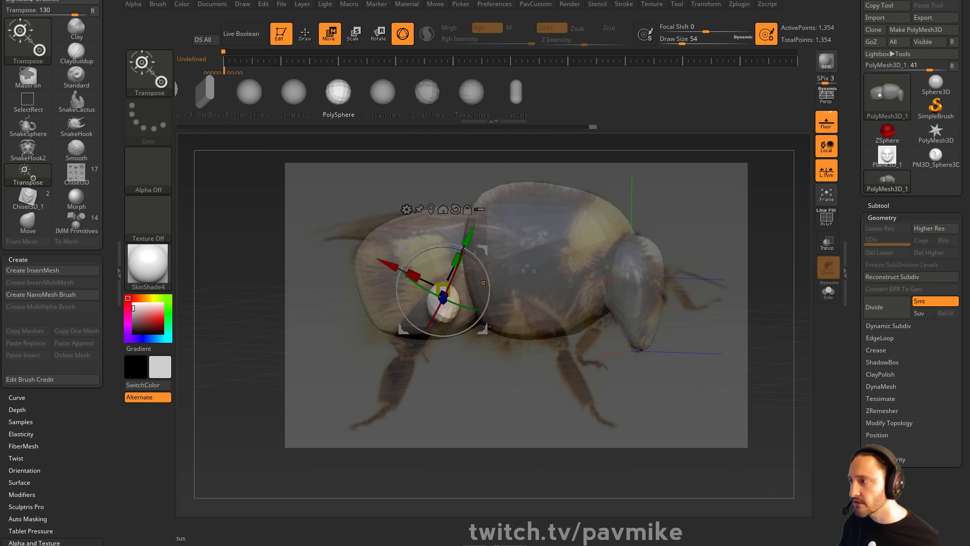
Scale, rotate and shape the inserted sphere into an elongated upper hind-leg segment matching the reference
drag(454, 279, 412, 295)
drag(498, 256, 492, 235)
drag(434, 284, 438, 279)
key(q)
key(s)
drag(418, 355, 418, 332)
key(shift)
Duplicate the upper hind-leg segment downward for the lower leg and smooth the copy shorter
key(w)
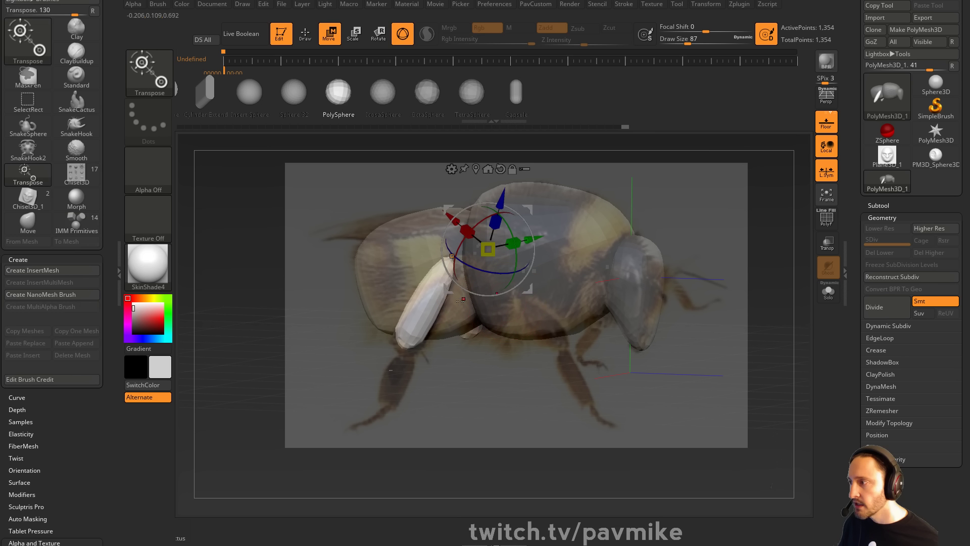
ctrl+drag(499, 195, 478, 263)
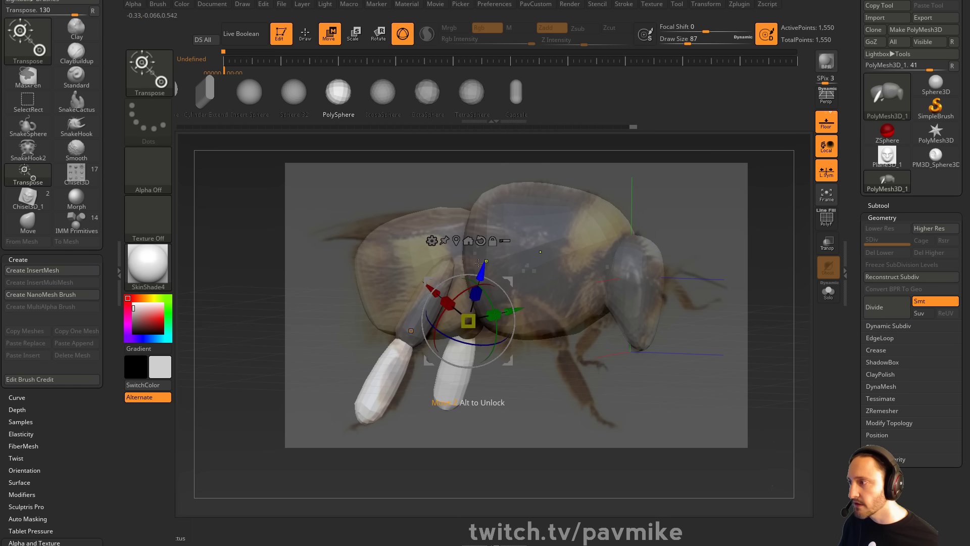
key(q)
shift+drag(399, 349, 407, 356)
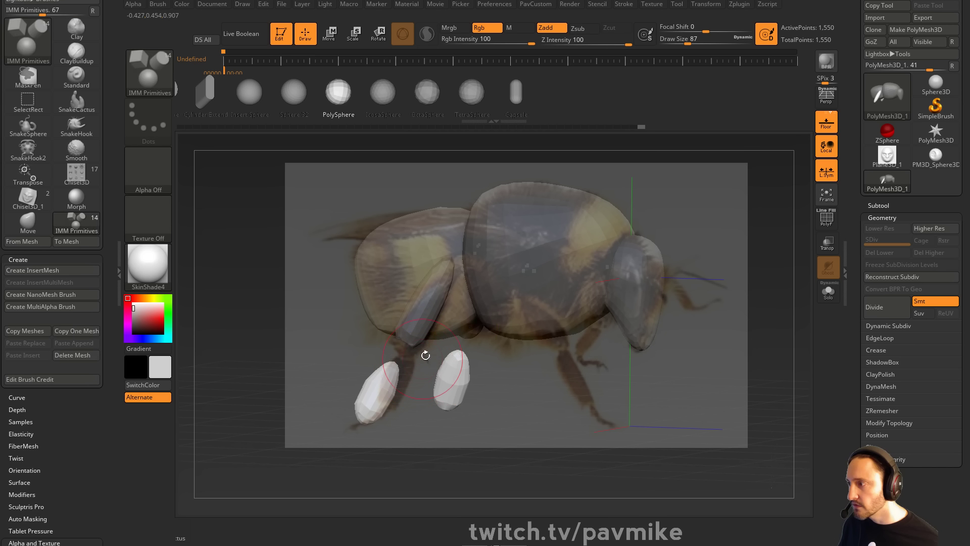
Reposition the lower hind-leg segment against the upper one, refine its shape and set the draw size to 51
key(w)
drag(496, 285, 525, 258)
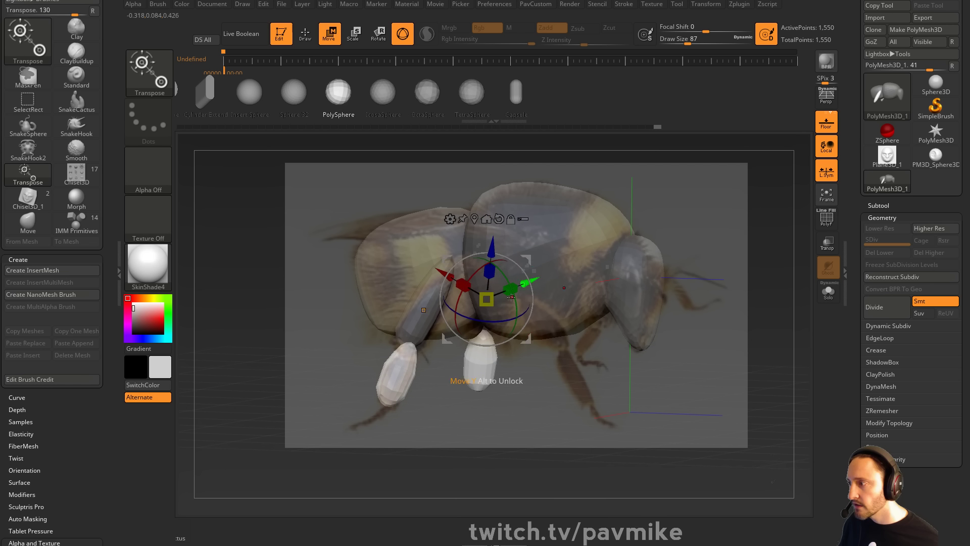
key(q)
key(s)
drag(428, 387, 407, 366)
key(s)
key(s)
click(538, 364)
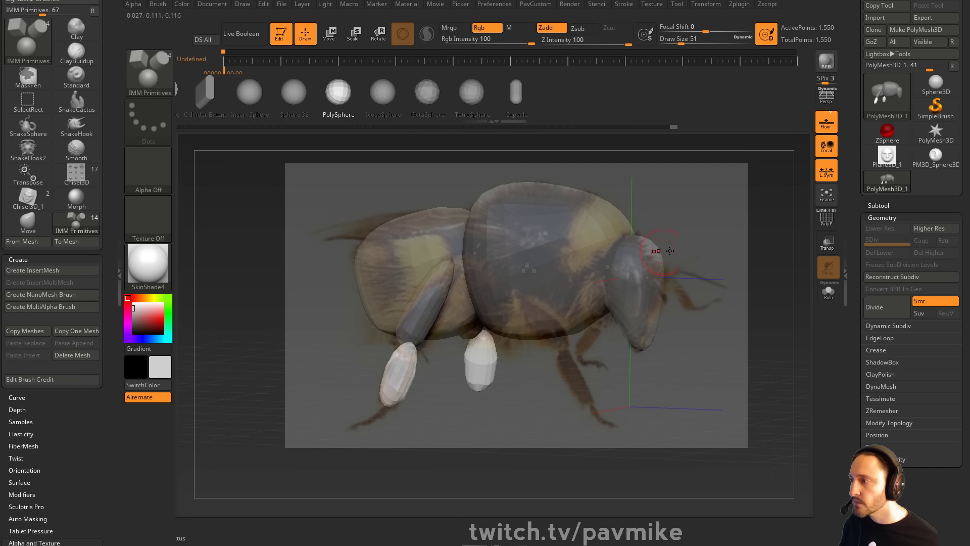
Clear the mask and show the polygroup wireframe to tell the leg segments apart from the body, keeping all parts visible
ctrl+drag(734, 371, 758, 390)
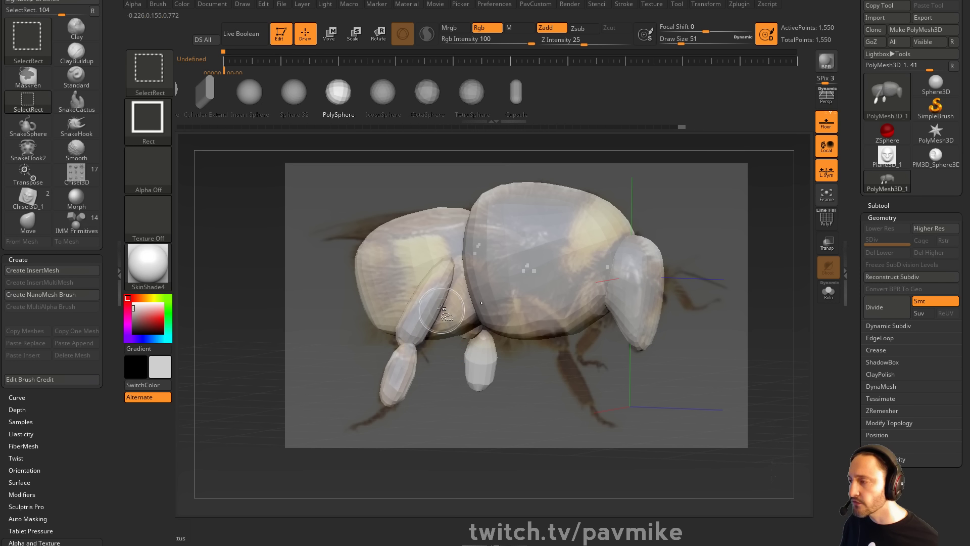
key(shift+f)
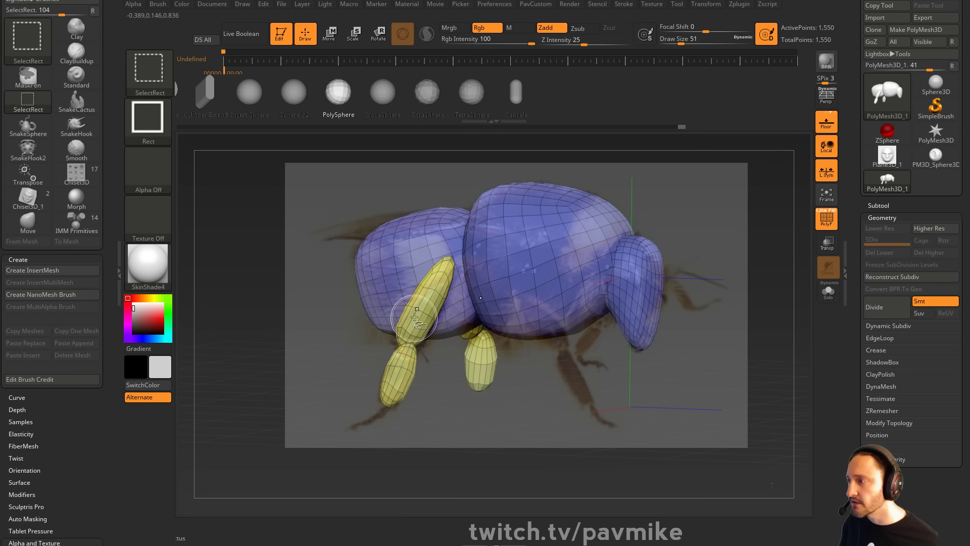
ctrl+shift+click(427, 324)
ctrl+shift+click(761, 365)
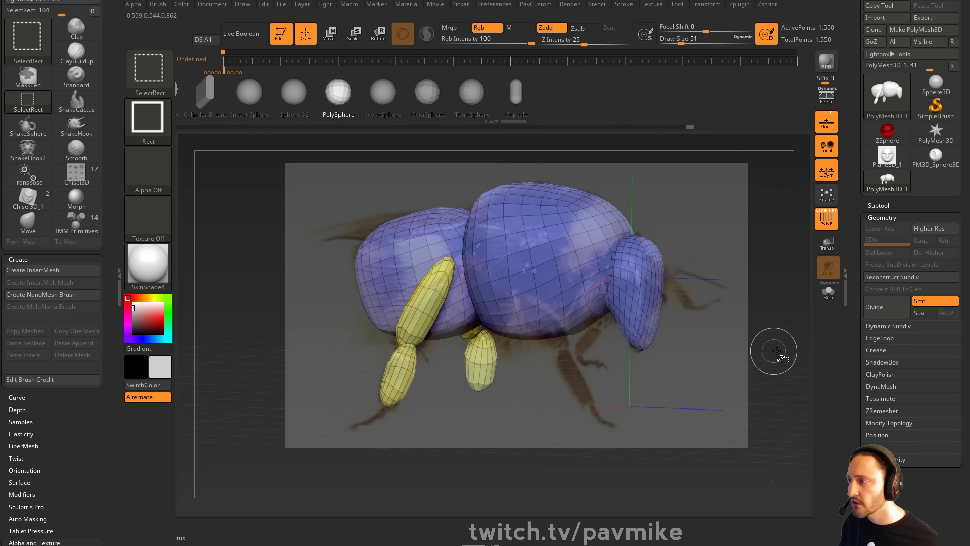
Try to duplicate the hind legs forward beneath the thorax with the body masked, and undo the copy and masking
key(w)
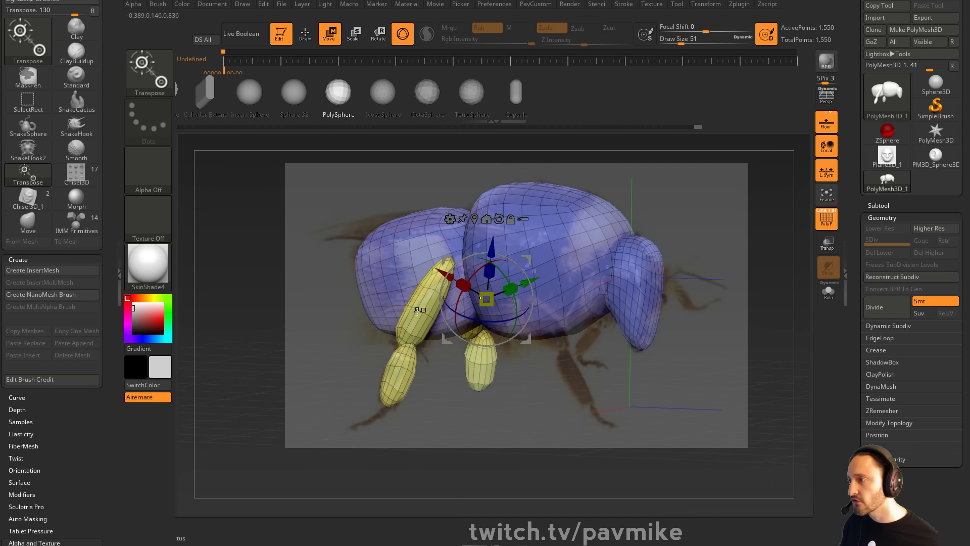
ctrl+click(408, 365)
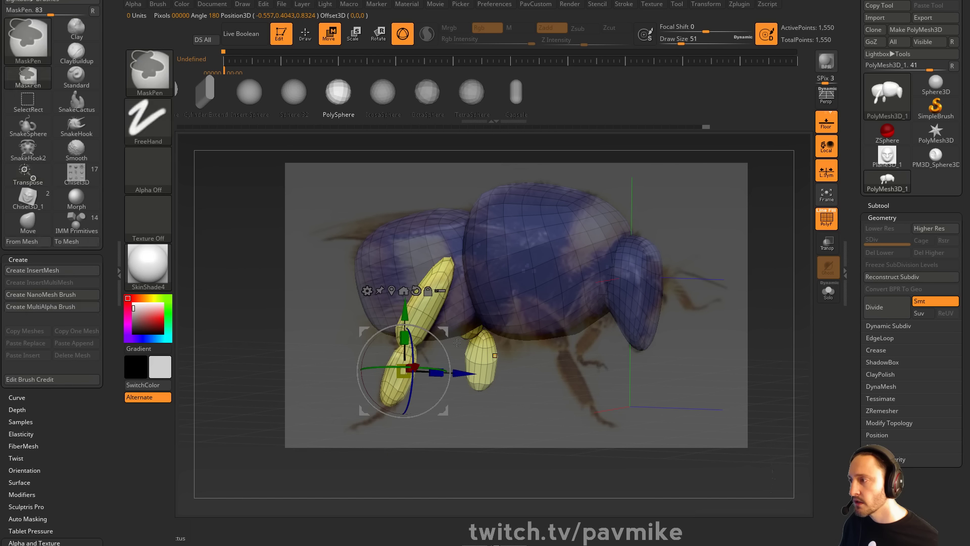
ctrl+drag(449, 331, 586, 331)
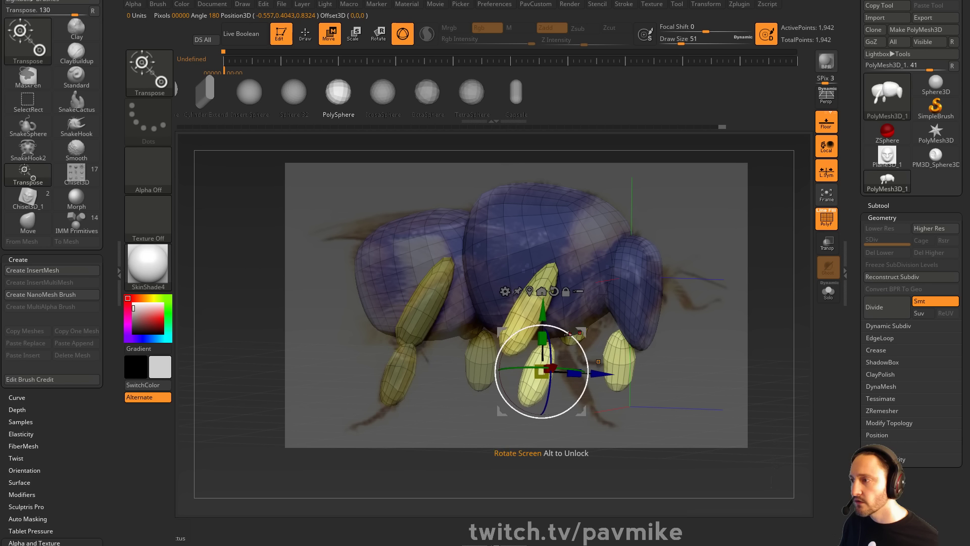
key(q)
key(ctrl+z)
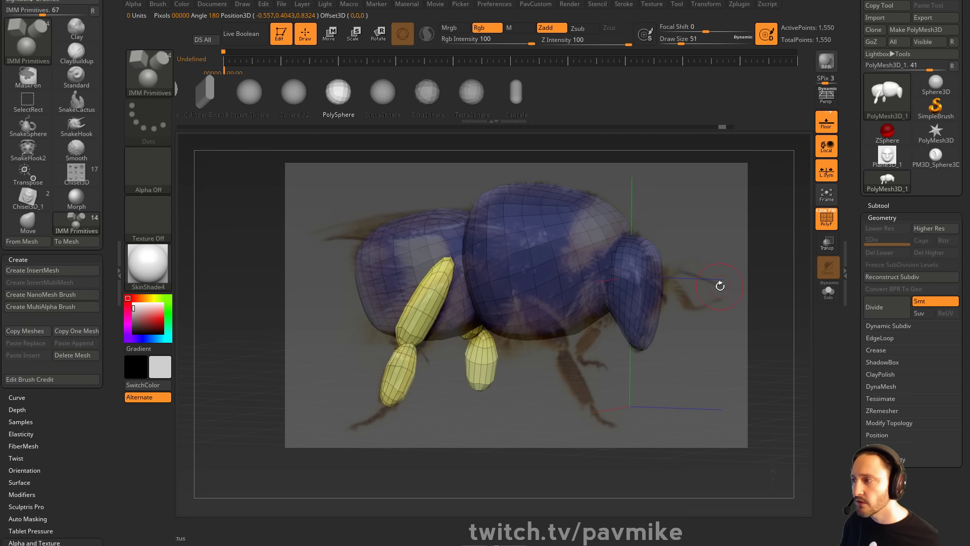
key(ctrl+z)
key(v)
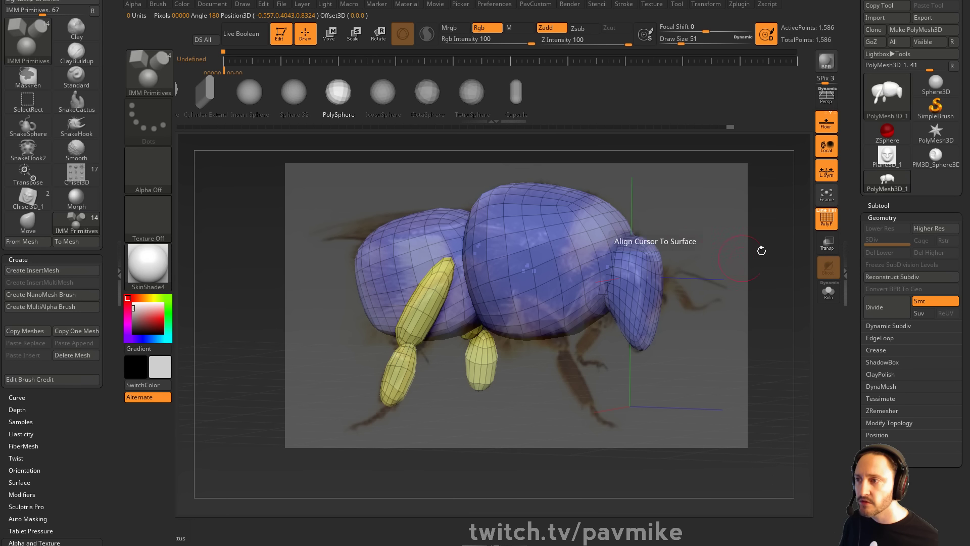
Mask everything except the hind legs, duplicate them forward beneath the thorax and rotate the copies toward the reference's middle leg
key(w)
ctrl+click(444, 272)
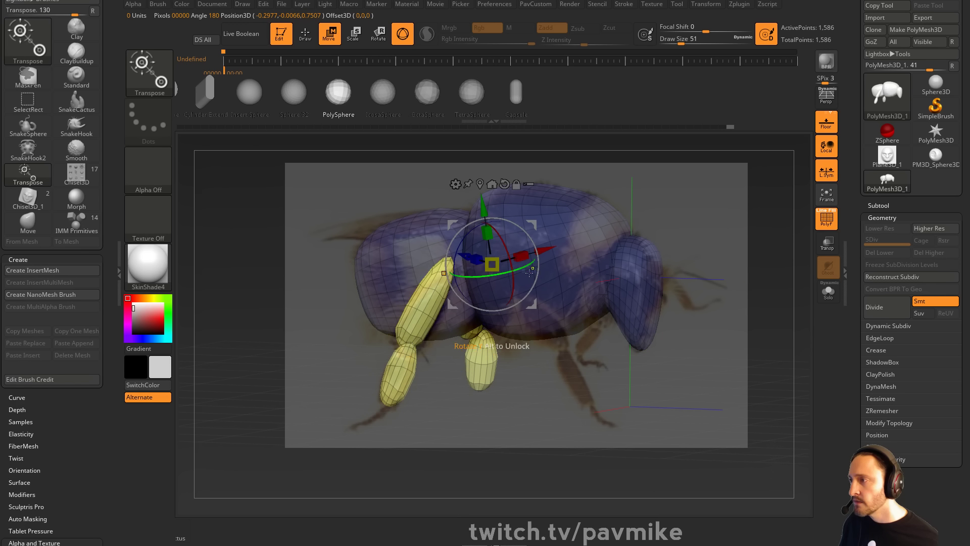
drag(532, 225, 613, 228)
key(ctrl+z)
ctrl+drag(485, 232, 575, 270)
drag(548, 299, 561, 319)
mouse_move(575, 270)
mouse_down()
mouse_move(600, 251)
mouse_move(574, 250)
mouse_up()
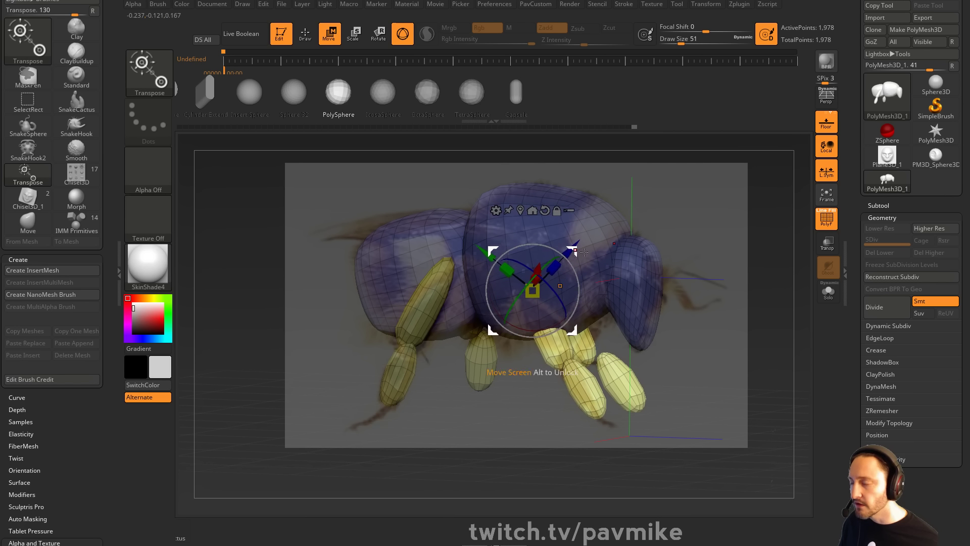
Move the copied legs outward from the thorax using the front view, set the draw size to 54 and hide the wireframe
key(q)
drag(753, 250, 697, 243)
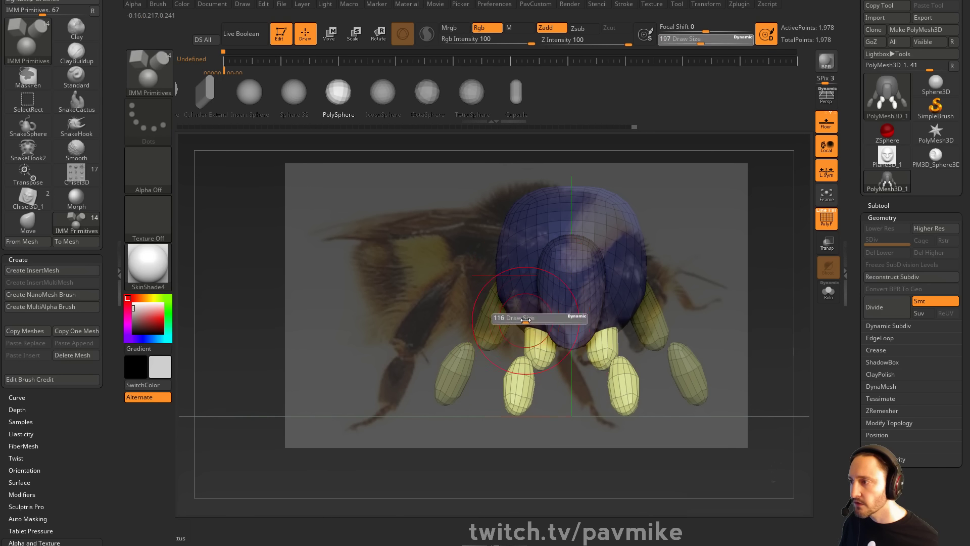
key(w)
mouse_move(578, 256)
mouse_down()
mouse_move(523, 261)
mouse_move(533, 264)
mouse_up()
key(q)
mouse_move(723, 202)
mouse_down()
mouse_move(737, 213)
mouse_move(727, 215)
mouse_move(753, 223)
mouse_move(731, 231)
mouse_move(740, 232)
mouse_move(742, 251)
mouse_up()
click(827, 220)
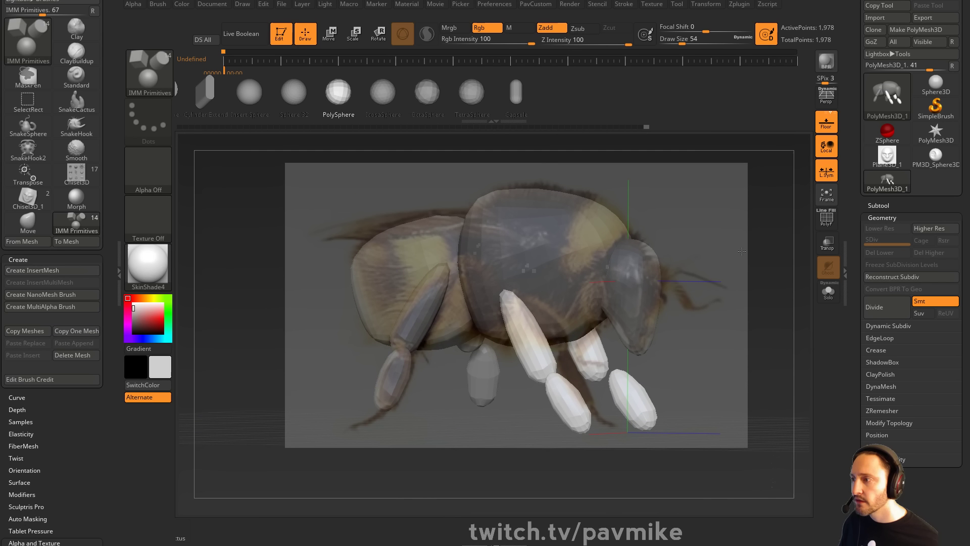
Store the side view aligned with the reference image as a camera keyframe on the timeline and recall it
click(226, 61)
drag(647, 249, 600, 261)
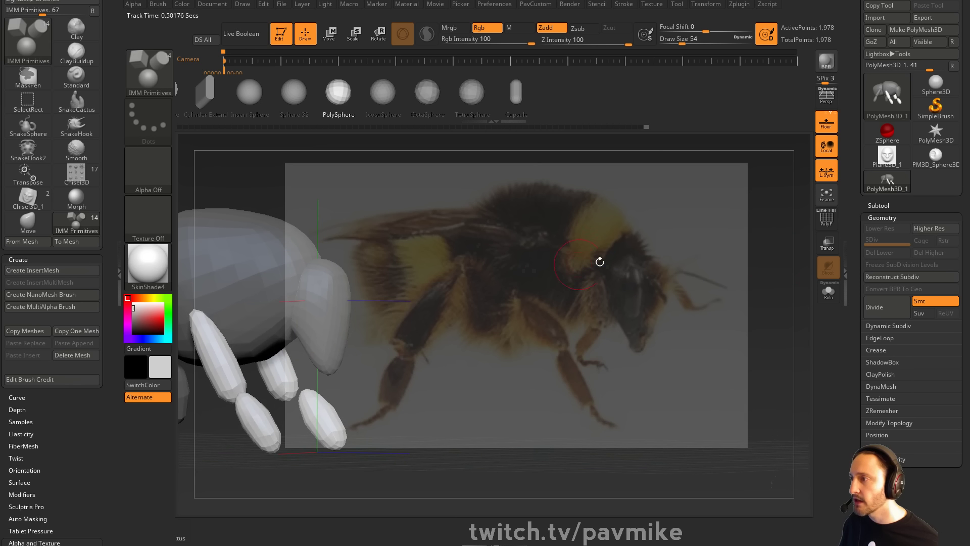
key(Right)
key(Left)
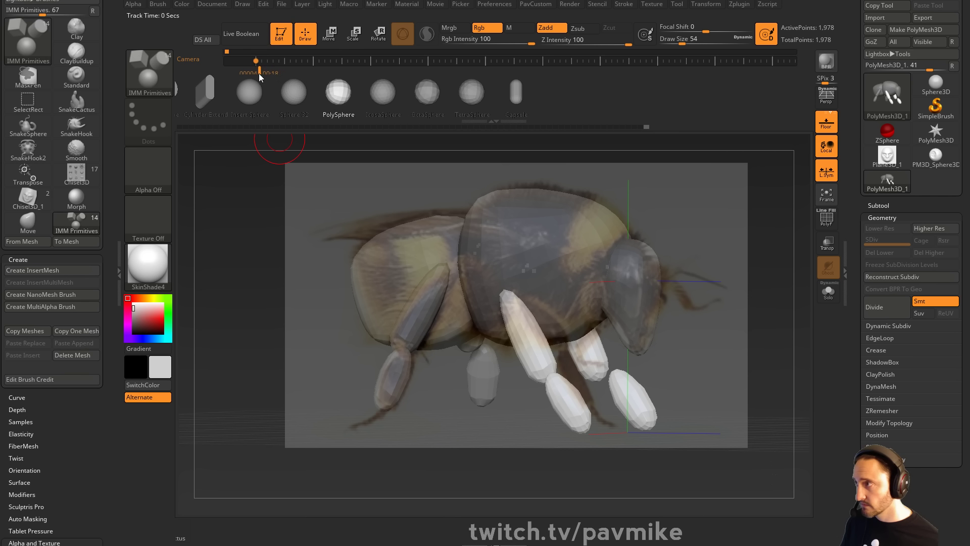
Try recording extra camera keyframes from other angles, scrub between them, then remove them and return to the stored side view
drag(673, 245, 605, 197)
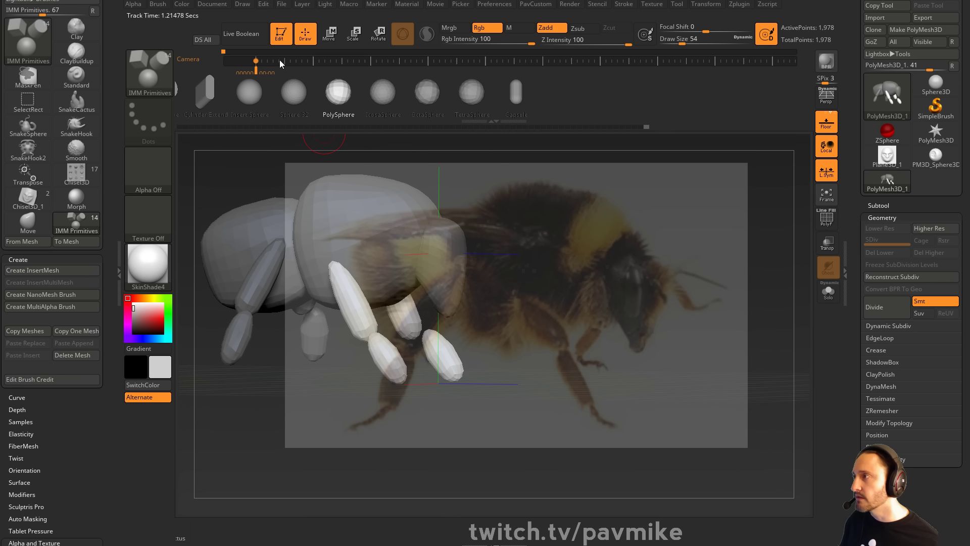
drag(514, 166, 414, 141)
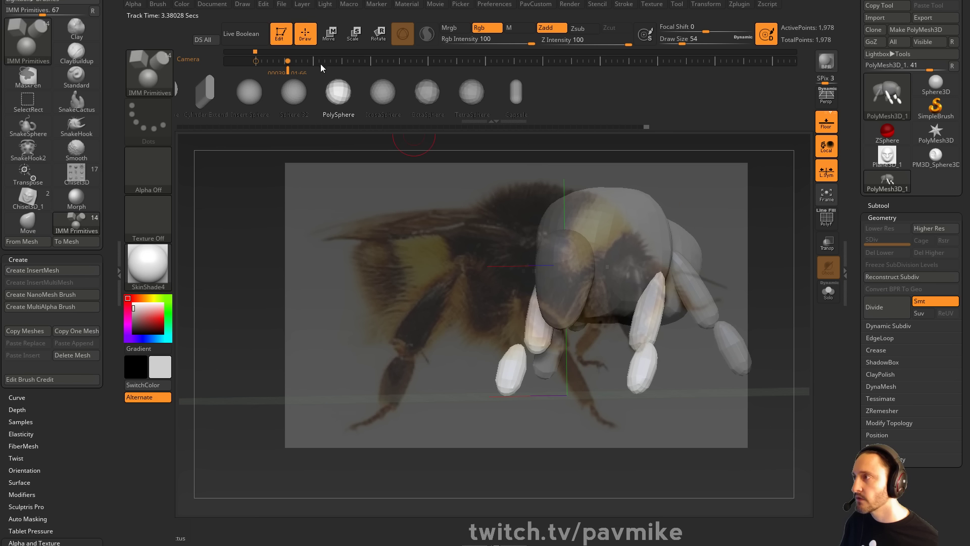
drag(427, 273, 330, 330)
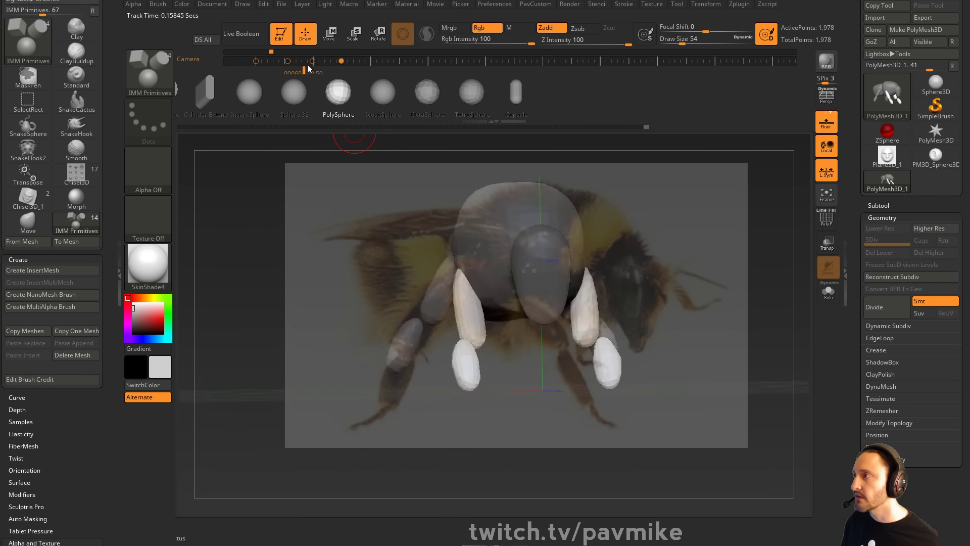
drag(280, 77, 324, 84)
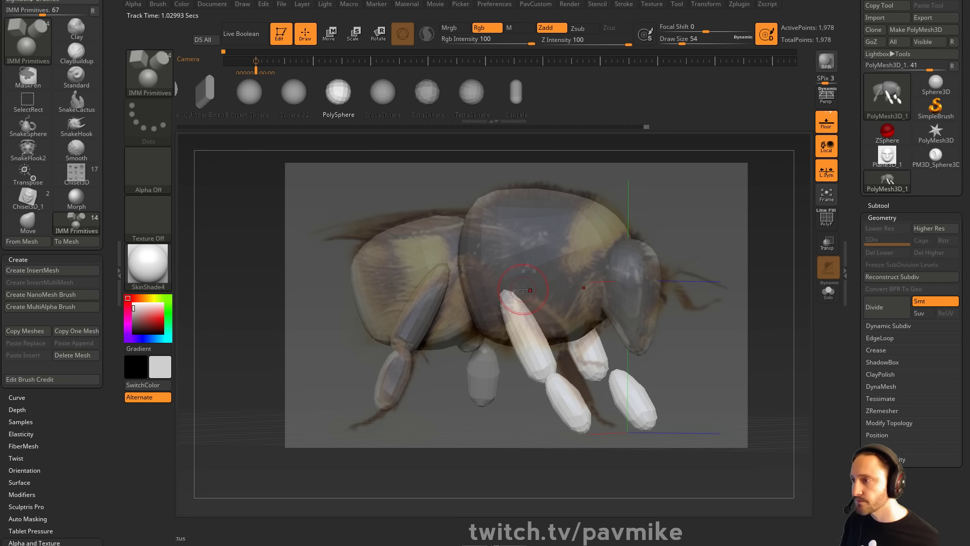
Set the draw size to 29 and shift the copied middle legs forward under the thorax toward the reference leg
key(s)
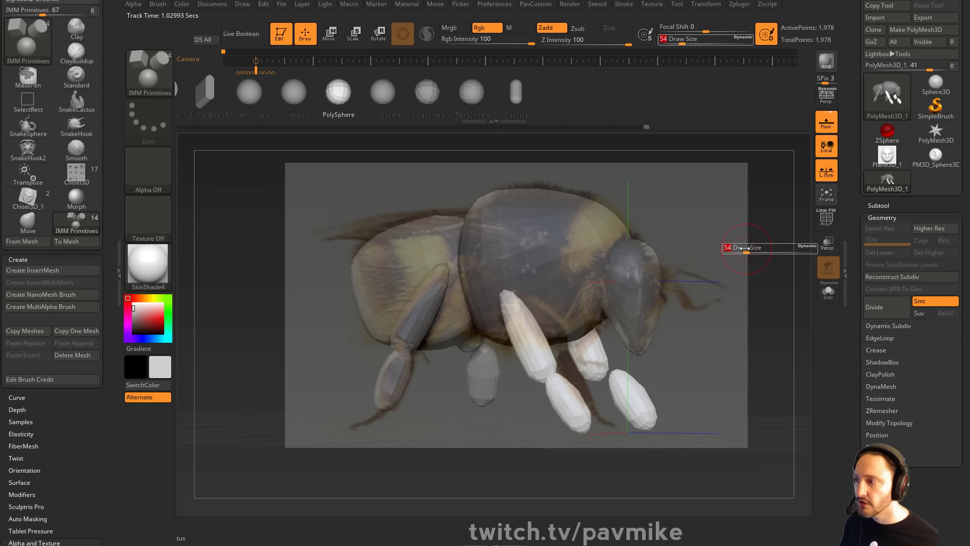
click(739, 250)
key(w)
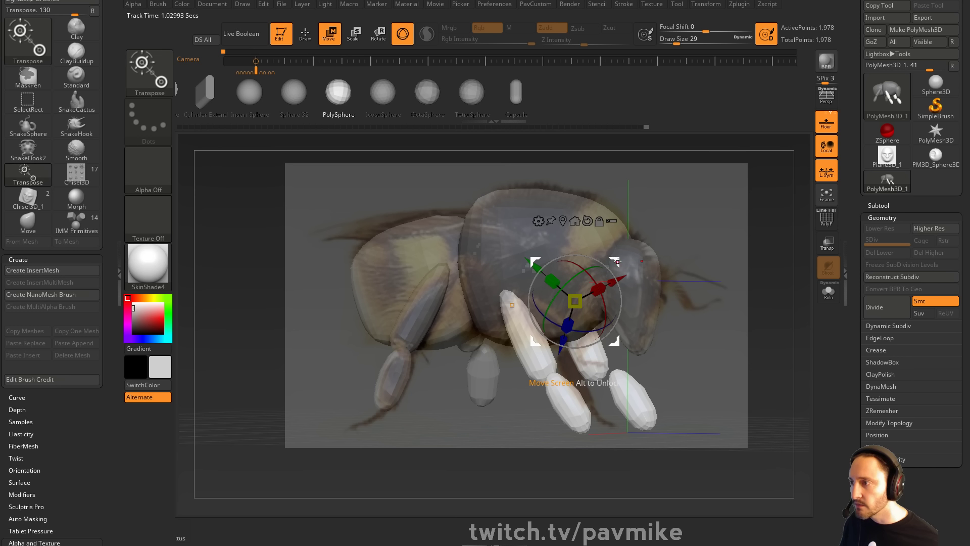
drag(570, 308, 611, 309)
drag(653, 270, 652, 268)
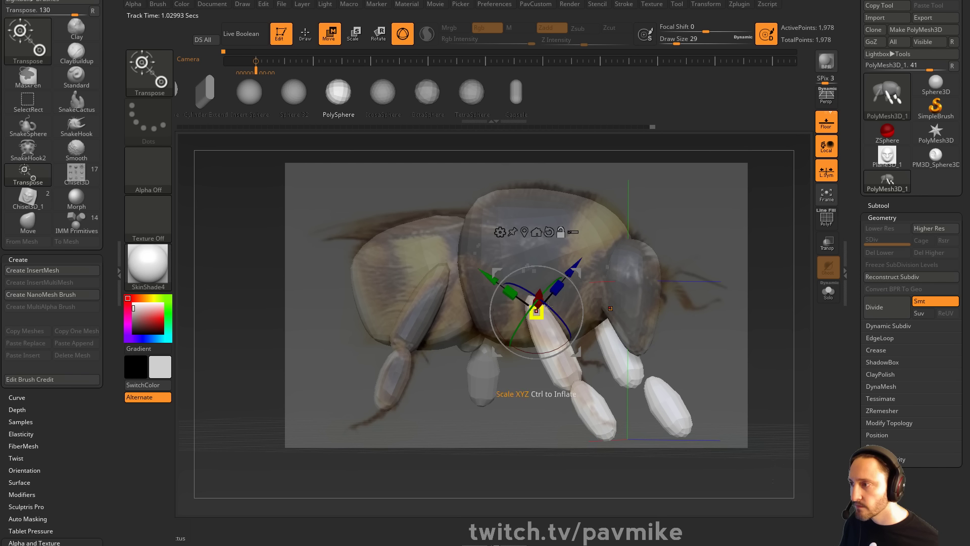
Rotate the middle legs to follow the reference, then shorten the upper segment with a draw size of 46
alt+click(547, 330)
mouse_move(586, 289)
mouse_down()
mouse_move(573, 267)
mouse_move(579, 289)
mouse_up()
drag(579, 279, 576, 275)
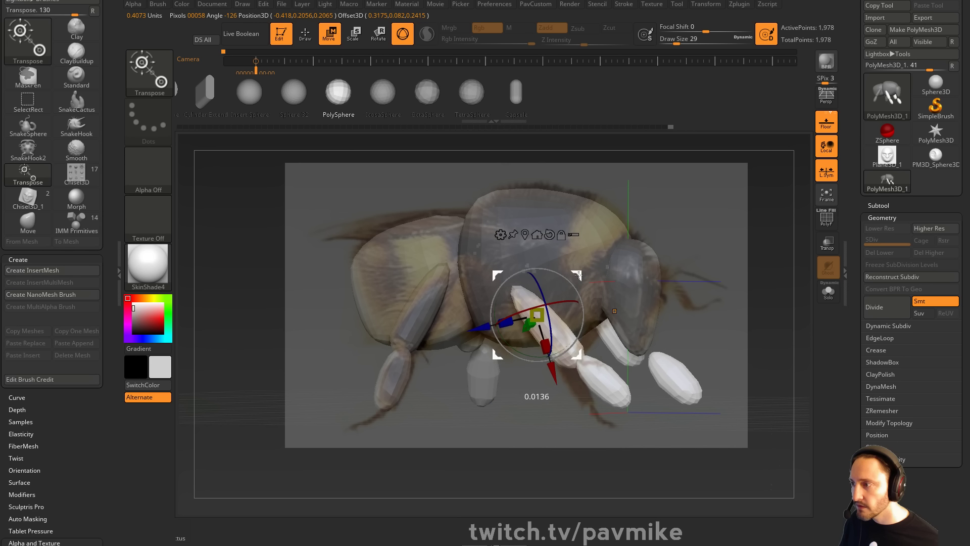
key(q)
key(s)
mouse_move(567, 342)
mouse_down()
mouse_move(569, 361)
mouse_move(565, 350)
mouse_up()
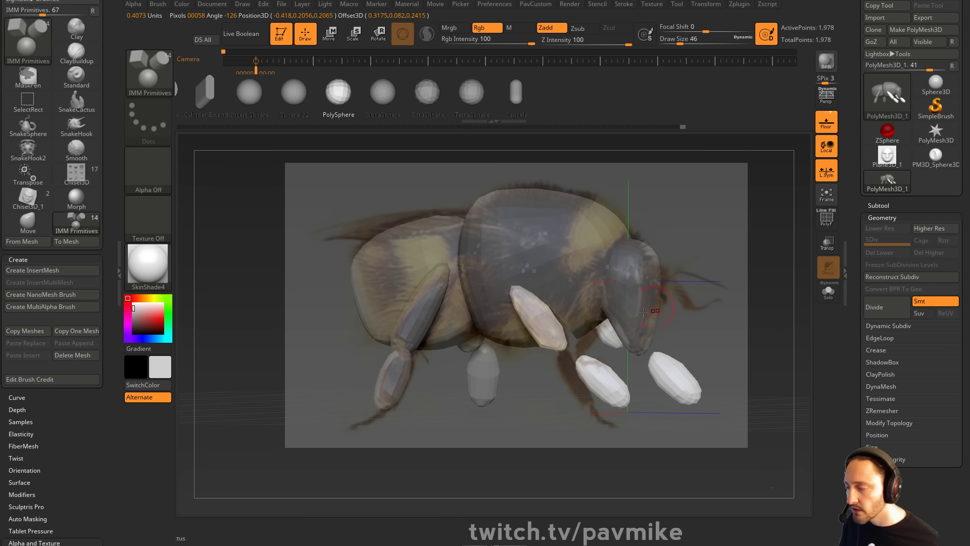
Clear the mask, switch the masking brush to MaskLasso and isolate the lower middle-leg segments by masking everything else
key(w)
ctrl+drag(713, 390, 726, 393)
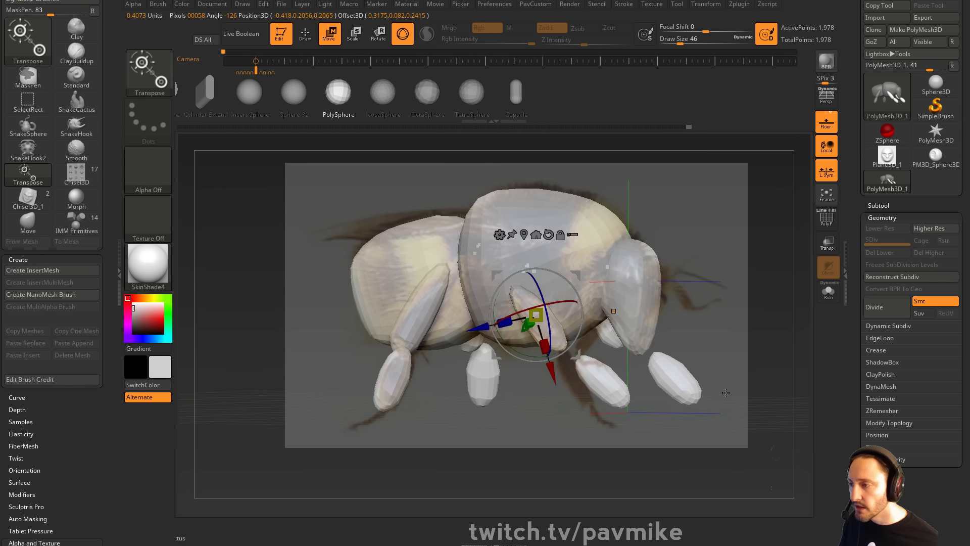
ctrl+click(155, 79)
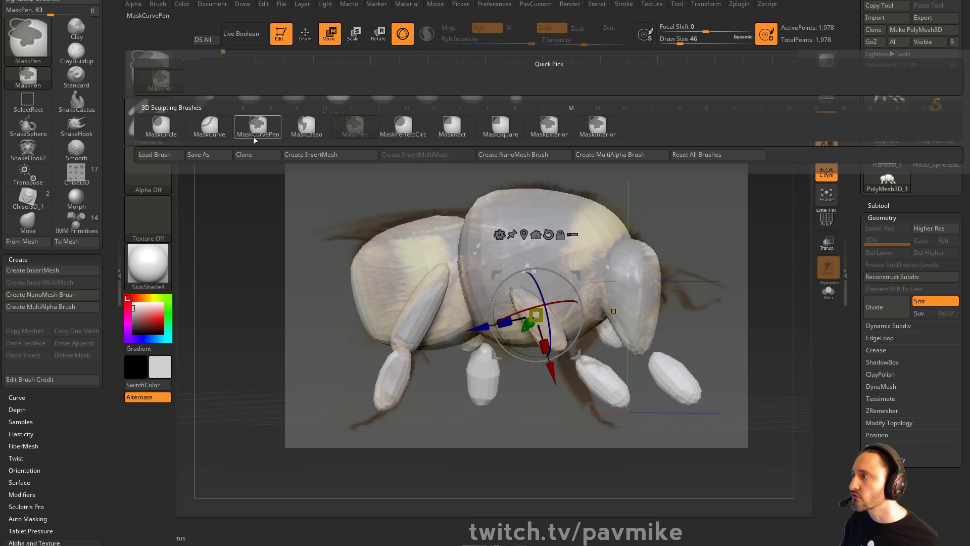
ctrl+click(305, 126)
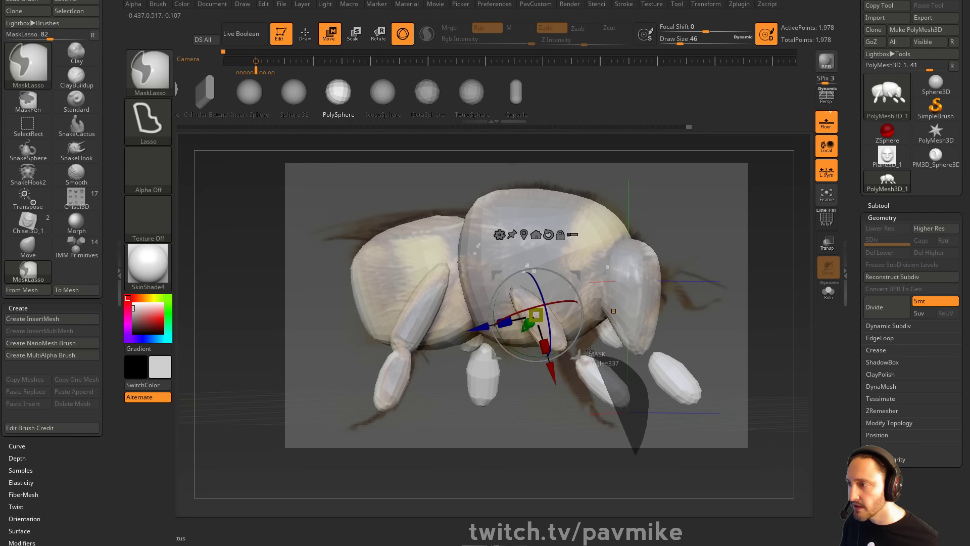
ctrl+click(760, 346)
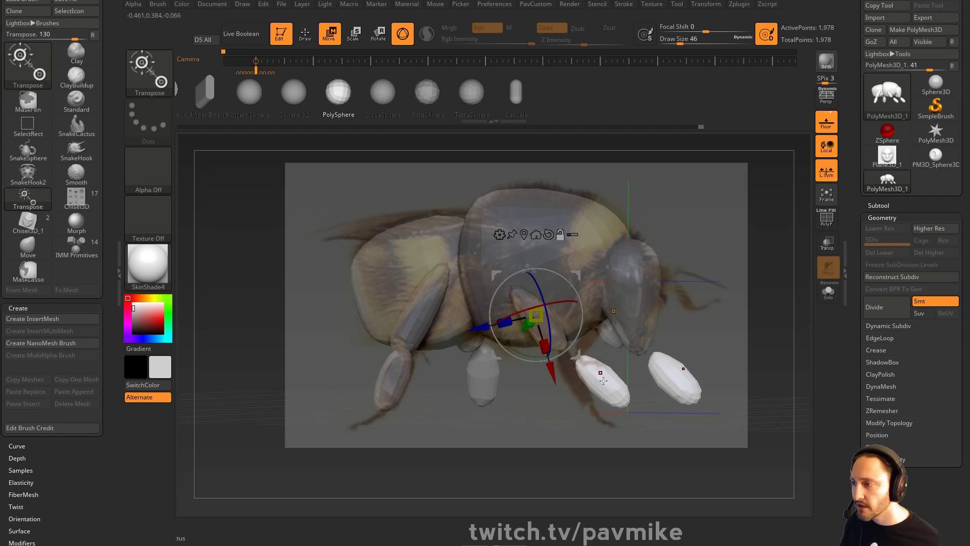
Rotate, scale and move the lower middle-leg segments against the upper ones, clear the mask and set the draw size to 22
alt+click(601, 374)
drag(639, 334, 594, 400)
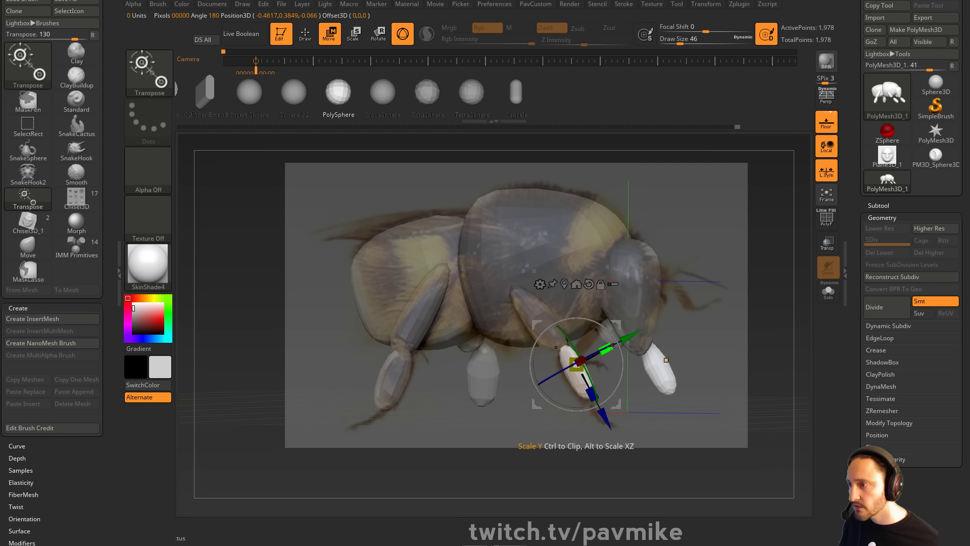
key(q)
mouse_move(742, 316)
ctrl+mouse_down()
mouse_move(771, 308)
mouse_move(750, 280)
mouse_move(642, 273)
mouse_move(760, 264)
mouse_move(734, 264)
mouse_move(708, 285)
mouse_move(740, 249)
mouse_move(647, 175)
mouse_move(672, 242)
mouse_move(706, 242)
mouse_move(708, 255)
mouse_move(656, 320)
mouse_move(702, 284)
ctrl+mouse_up()
key(s)
Hide the reference image, show the wireframe and give every separate body and leg part its own polygroup with Auto Groups
key(shift+z)
key(shift+f)
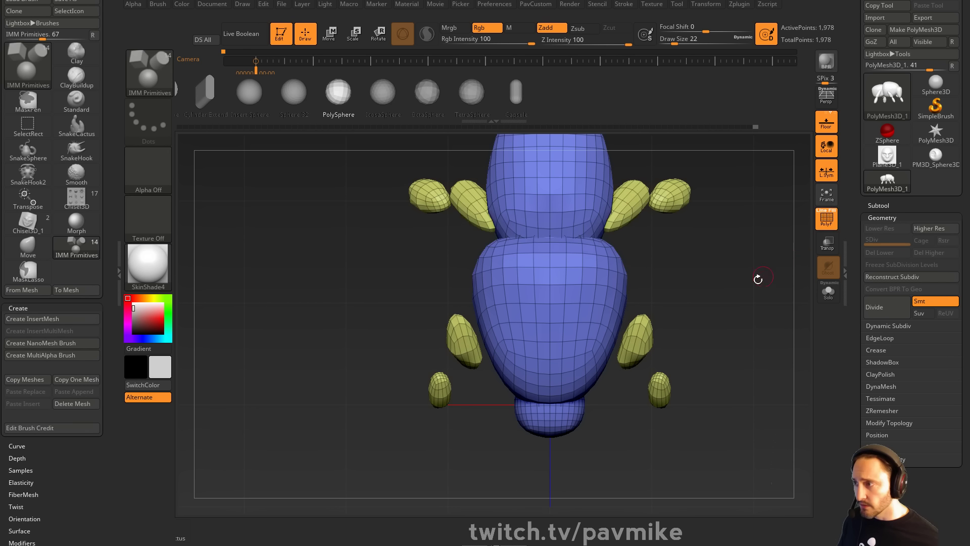
click(849, 301)
scroll(889, 302, down, 5)
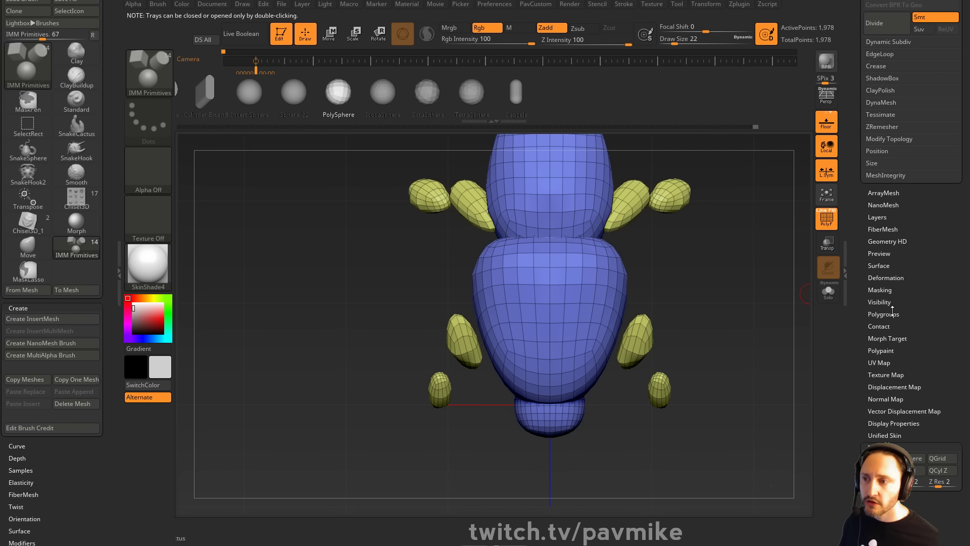
click(883, 314)
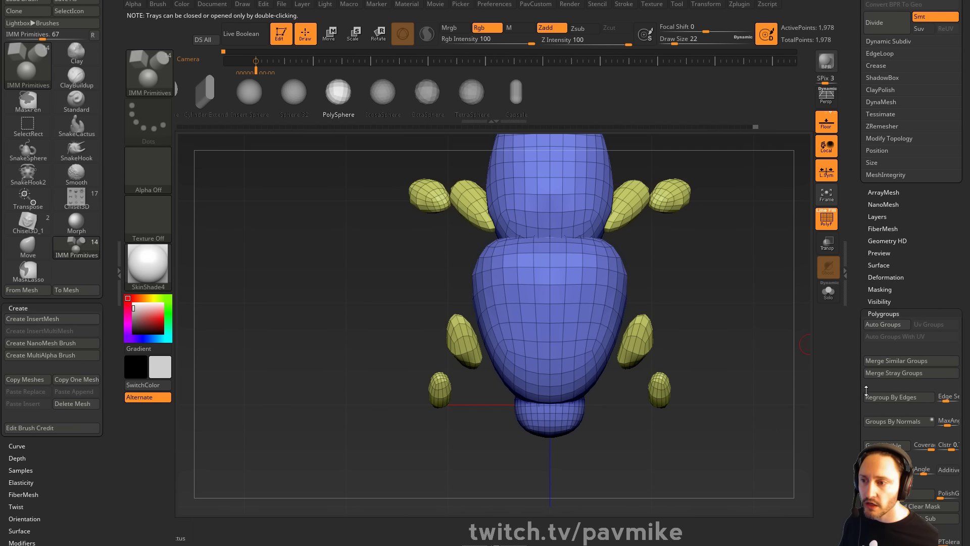
scroll(879, 374, down, 3)
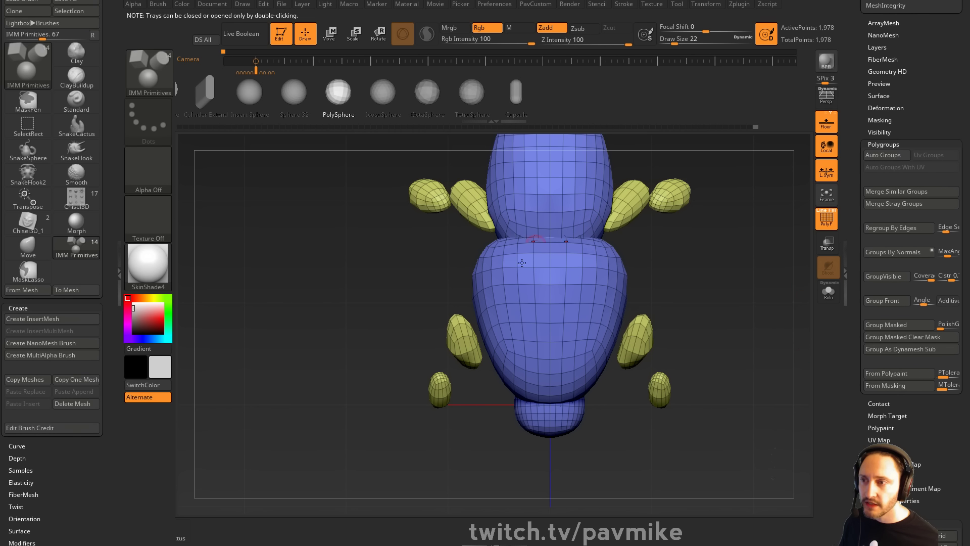
scroll(854, 257, down, 1)
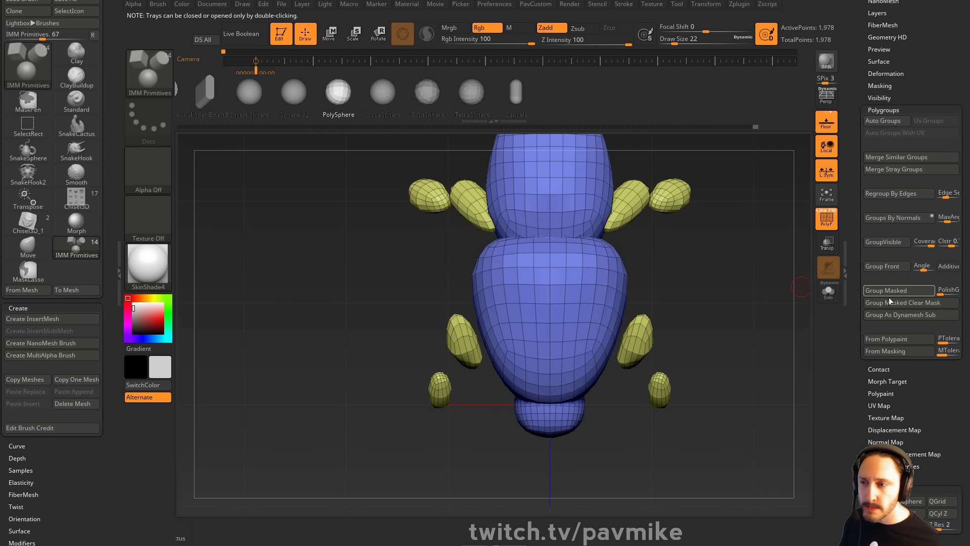
key(2)
key(2)
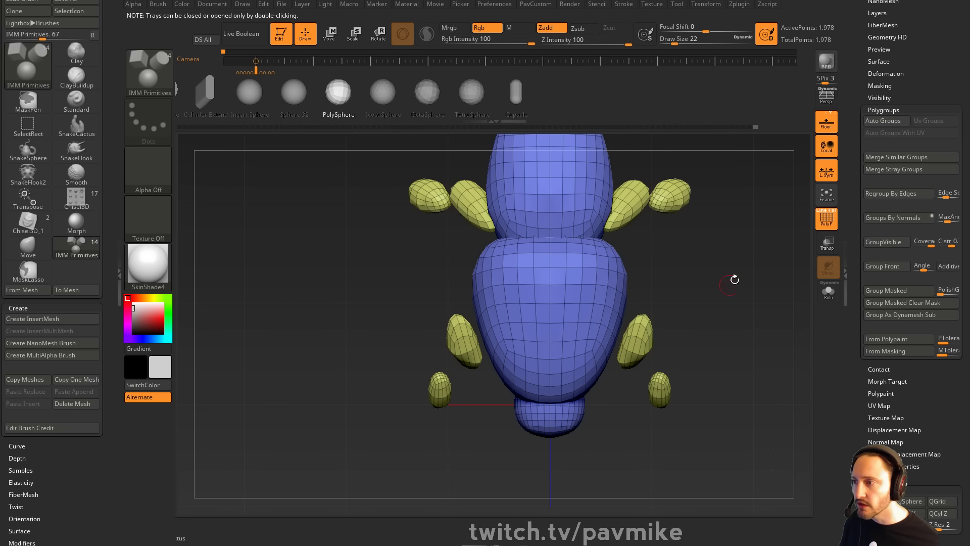
key(2)
click(695, 317)
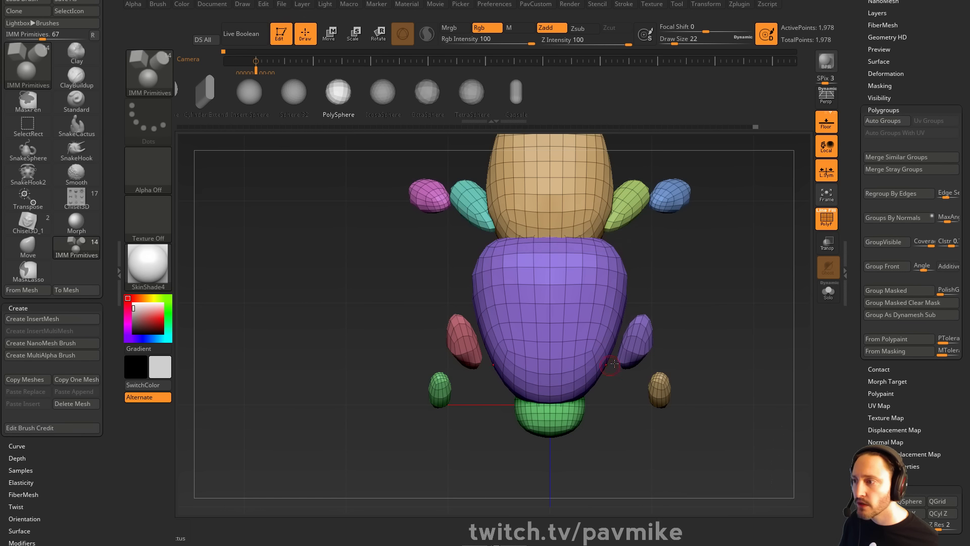
Isolate the upper front-leg segments by masking everything else and move them inward against the thorax
key(2)
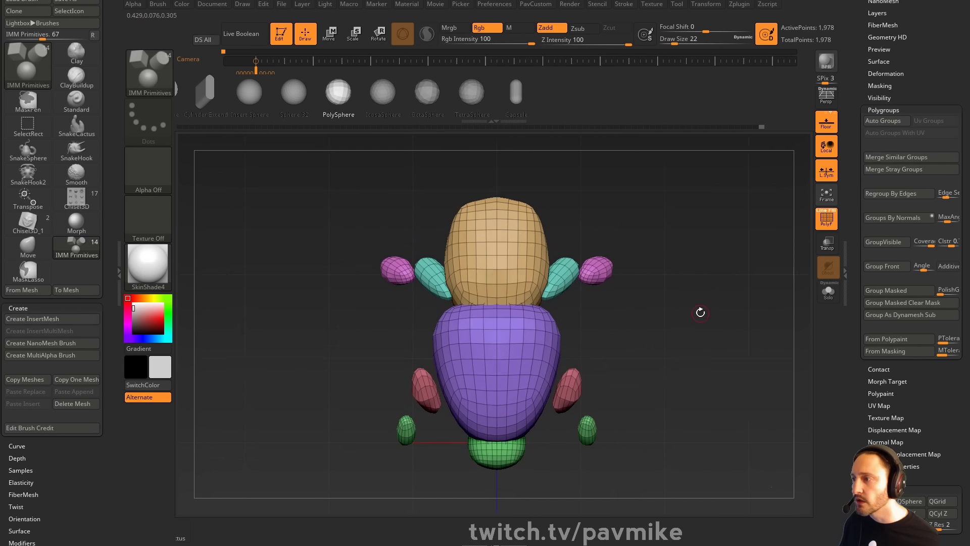
drag(699, 310, 712, 231)
key(w)
ctrl+click(435, 318)
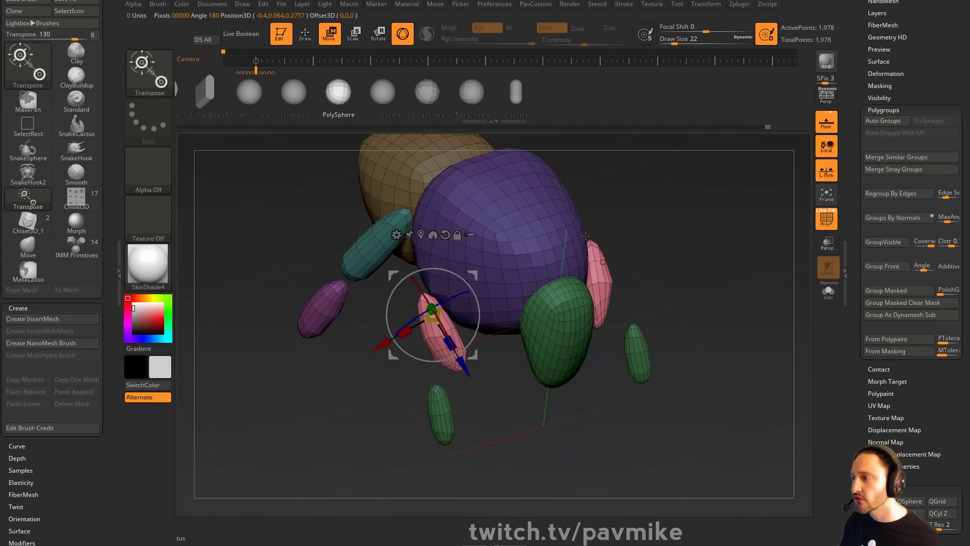
shift+drag(485, 369, 467, 399)
drag(471, 291, 482, 345)
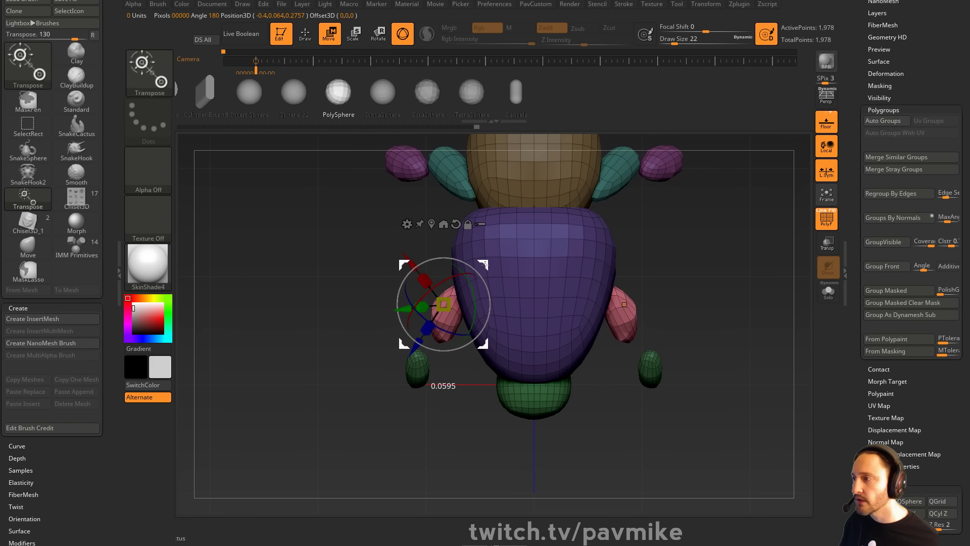
Isolate the lower front-leg segments by masking everything else, move them to meet the upper segments and clear the mask
key(q)
mouse_move(428, 384)
ctrl+mouse_down()
mouse_move(437, 420)
mouse_move(445, 412)
ctrl+mouse_up()
key(w)
ctrl+click(418, 368)
drag(451, 445, 551, 457)
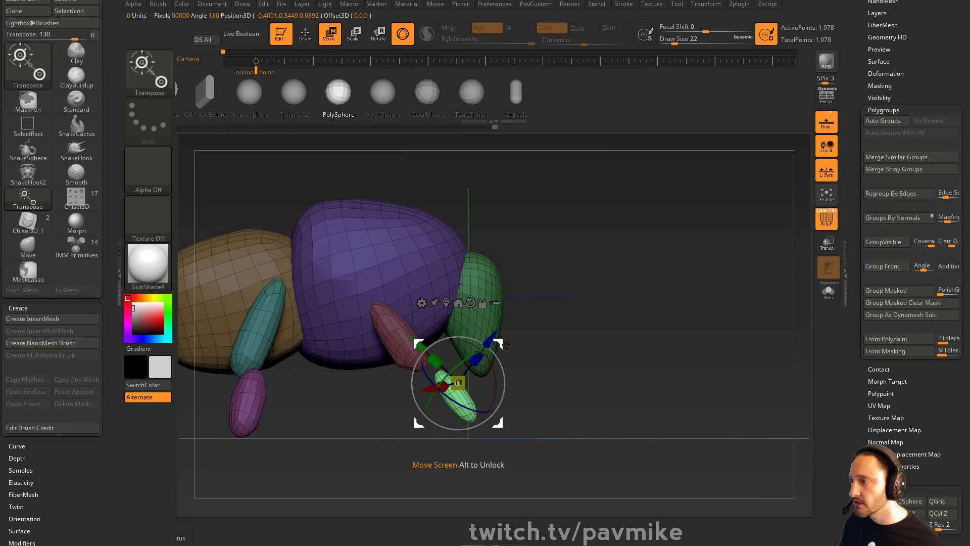
drag(505, 345, 492, 343)
key(q)
key(w)
drag(425, 358, 423, 356)
drag(485, 341, 490, 344)
key(q)
ctrl+drag(622, 201, 641, 217)
Switch to the Move brush with a draw size of 80
alt+drag(602, 258, 695, 268)
key(s)
key(b)
key(m)
key(v)
Set the brush's Mask By Polygroups auto masking to 100 and nudge the upper front legs
drag(106, 326, 101, 226)
key(shift)
click(39, 295)
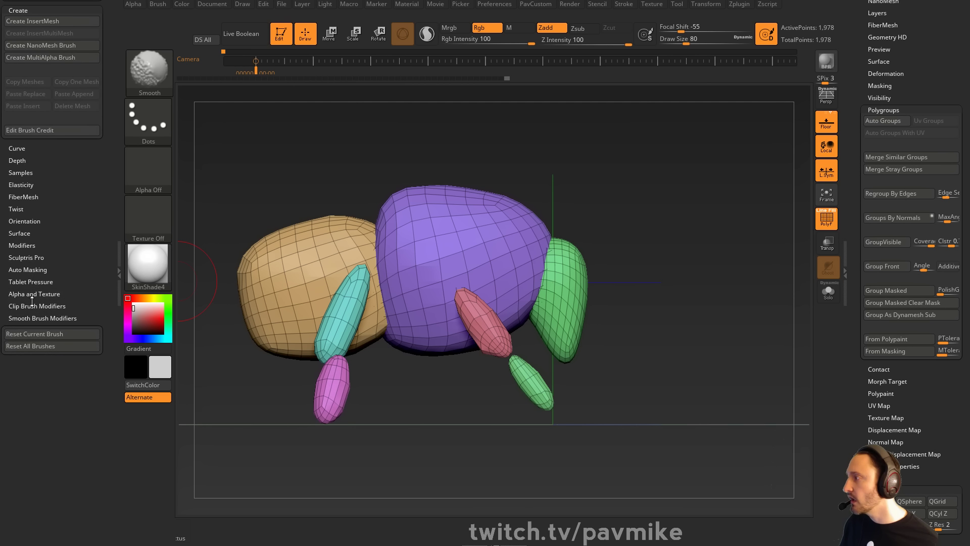
scroll(38, 257, up, 10)
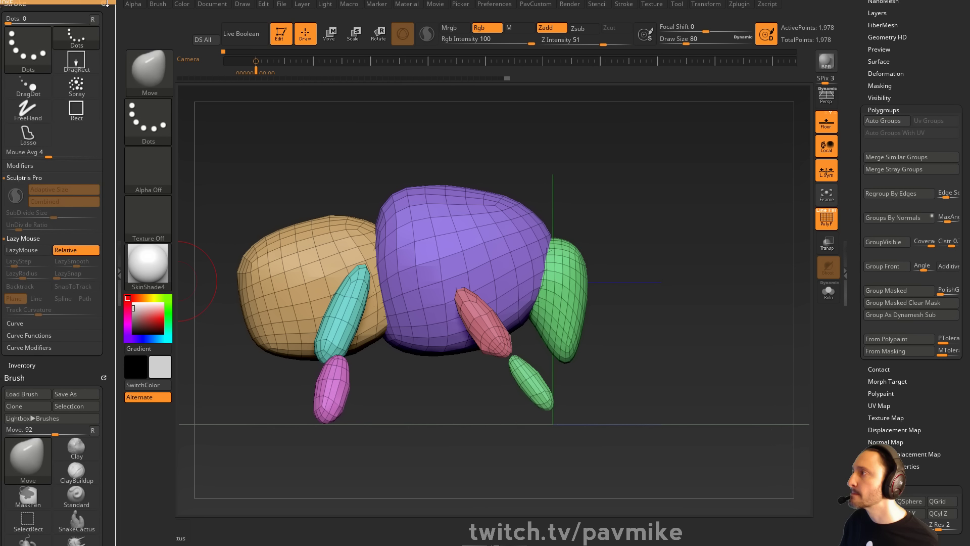
click(84, 3)
scroll(50, 389, down, 5)
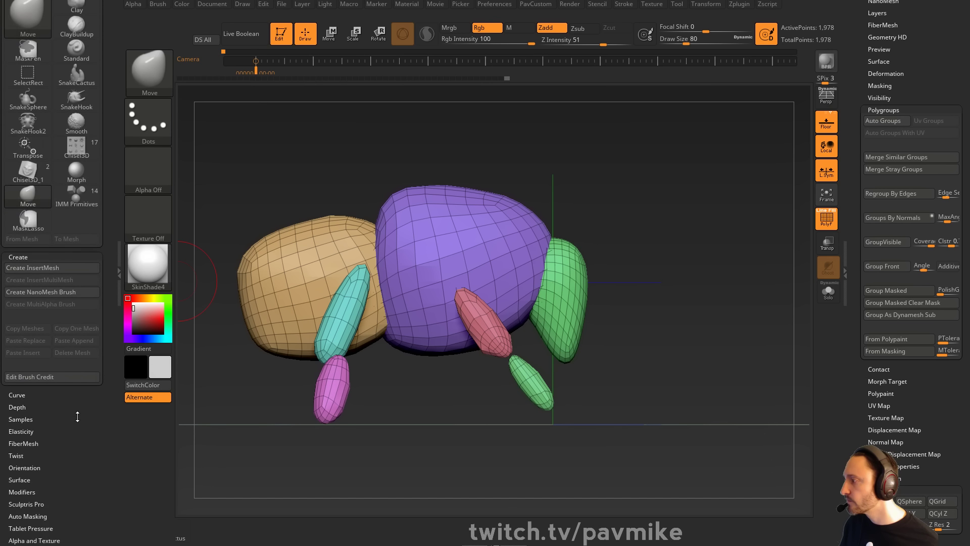
key(shift)
click(28, 446)
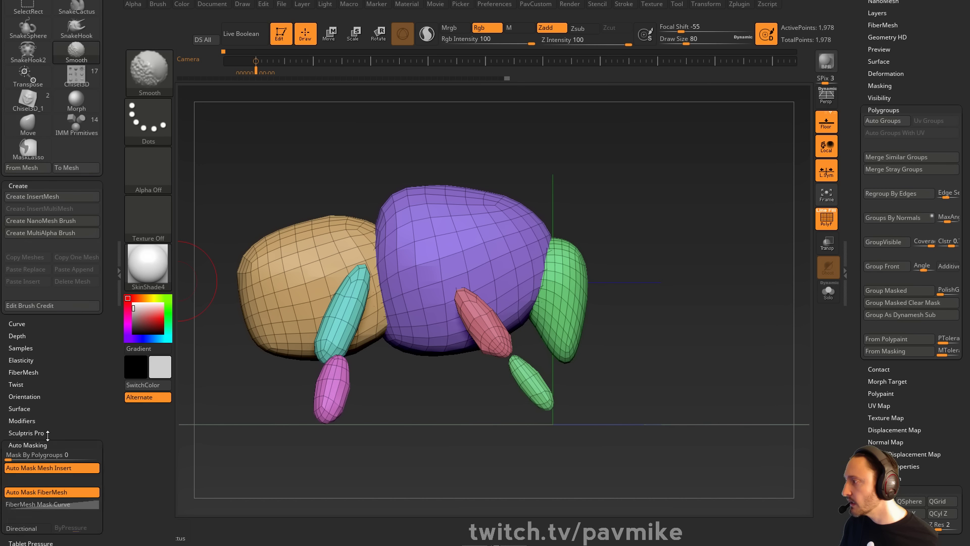
scroll(72, 337, down, 5)
drag(51, 323, 99, 322)
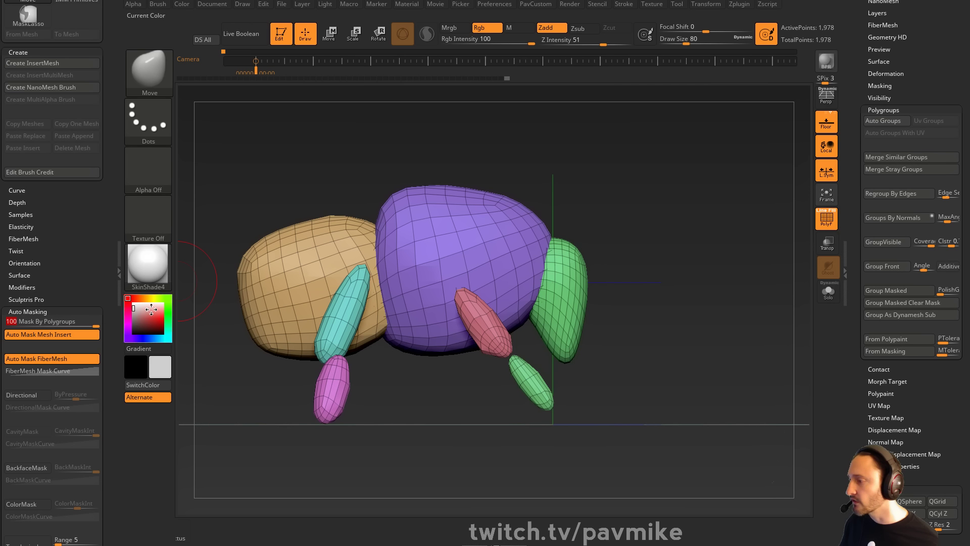
key(bracketleft)
drag(484, 331, 491, 337)
Set Mask By Polygroups to 0, enable Topological masking and reshape the legs, thorax edge and head with a draw size of 163
drag(72, 295, 6, 272)
click(33, 499)
drag(510, 351, 512, 356)
drag(543, 396, 545, 406)
drag(410, 238, 404, 243)
mouse_move(567, 343)
mouse_down()
mouse_move(575, 344)
mouse_move(551, 334)
mouse_up()
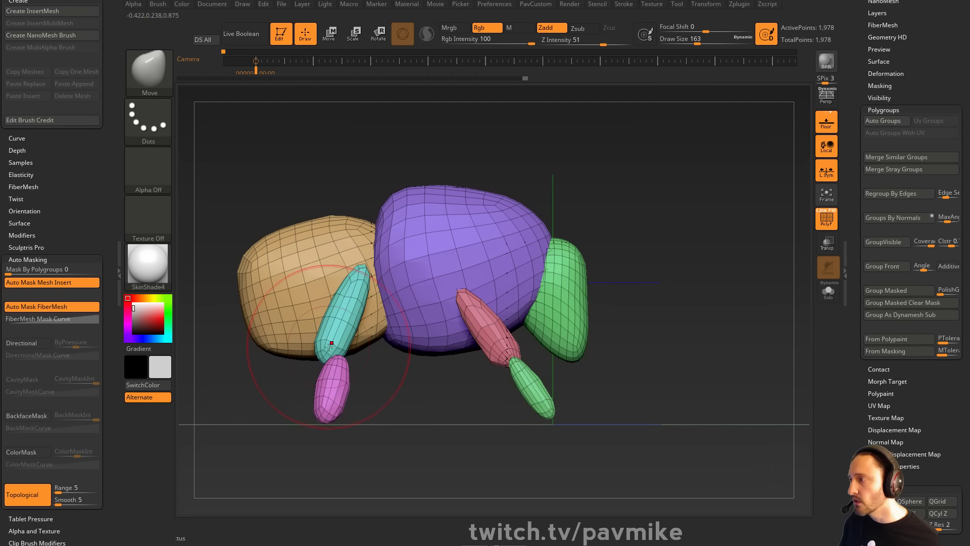
drag(324, 360, 343, 358)
mouse_move(342, 272)
mouse_down()
mouse_move(333, 276)
mouse_move(364, 289)
mouse_up()
Set the draw size to 94, turn Topological masking off and set Mask By Polygroups to 100
key(s)
click(22, 494)
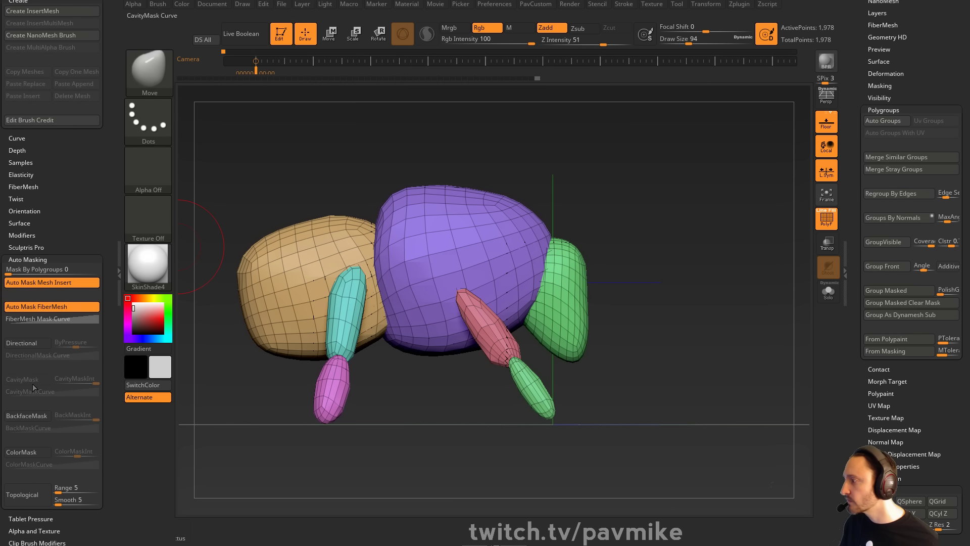
drag(10, 273, 99, 273)
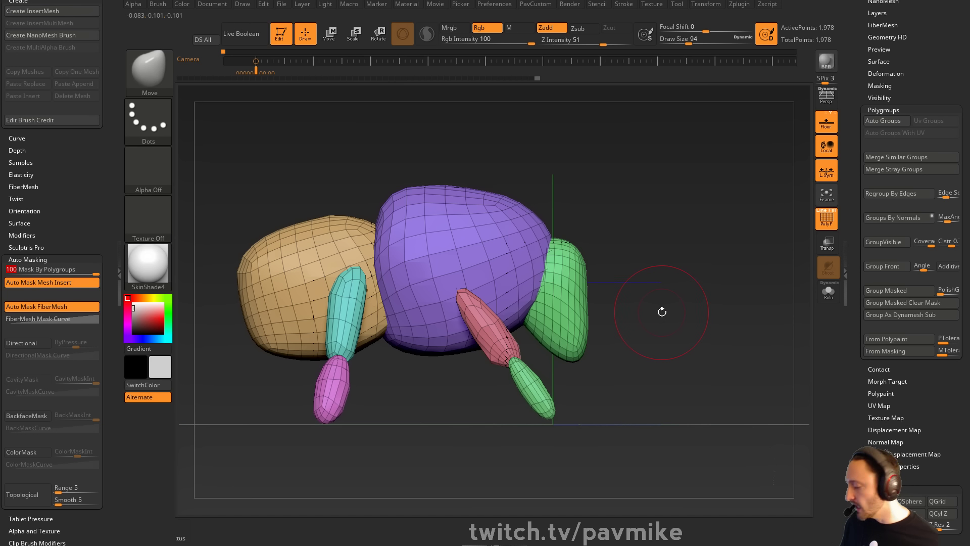
Show the reference image in side view and adjust the front legs to match it, with a draw size of 87
key(shift+z)
key(Left)
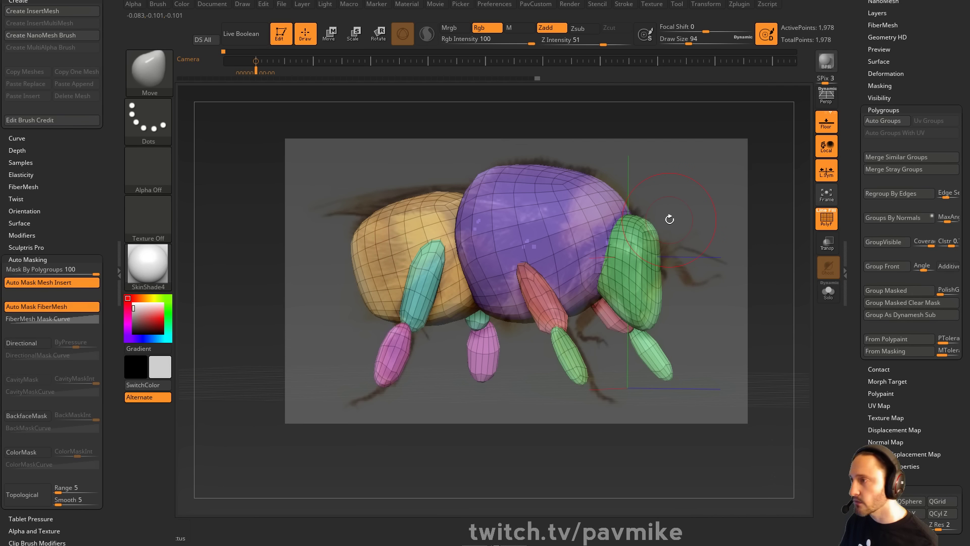
key(s)
mouse_move(555, 320)
mouse_down()
mouse_move(578, 355)
mouse_move(561, 316)
mouse_up()
key(s)
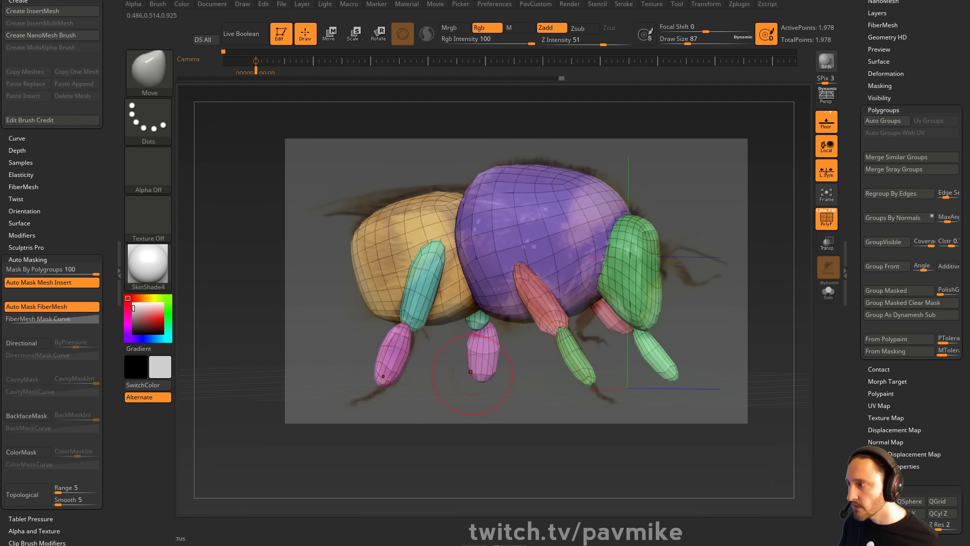
Shorten the lower rear-leg segments and reshape their joint with the upper segments against the reference image
mouse_move(382, 362)
mouse_down()
mouse_move(393, 365)
mouse_move(388, 349)
mouse_move(407, 328)
mouse_up()
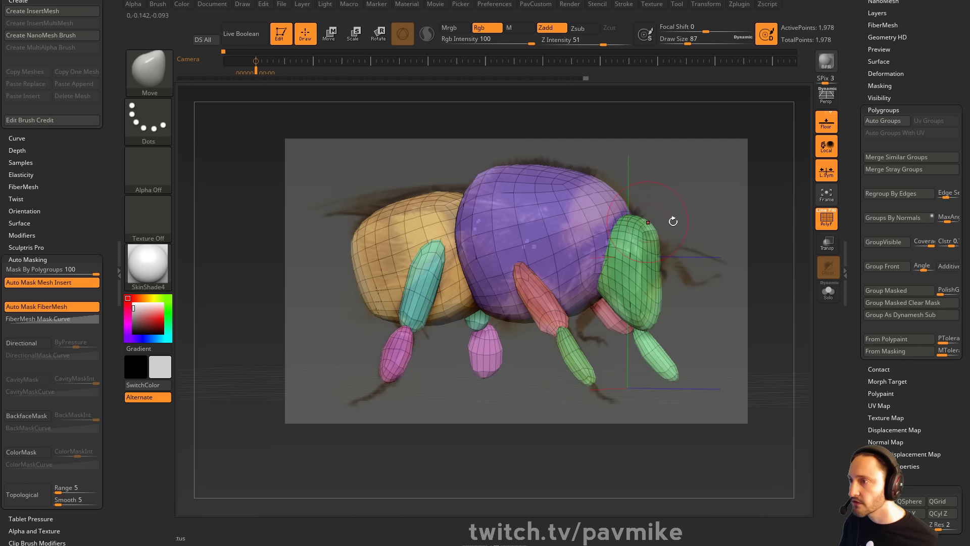
mouse_move(753, 245)
mouse_down()
mouse_move(404, 313)
mouse_move(381, 325)
mouse_move(419, 327)
mouse_move(382, 372)
mouse_up()
mouse_move(639, 203)
mouse_down()
mouse_move(682, 176)
mouse_move(729, 183)
mouse_move(747, 212)
mouse_up()
drag(428, 325, 415, 316)
drag(637, 273, 796, 220)
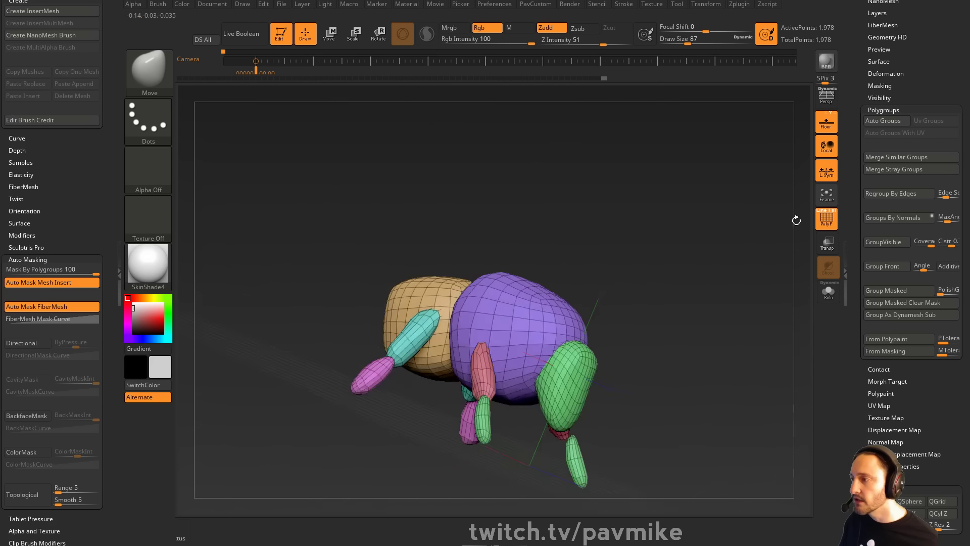
drag(657, 233, 620, 226)
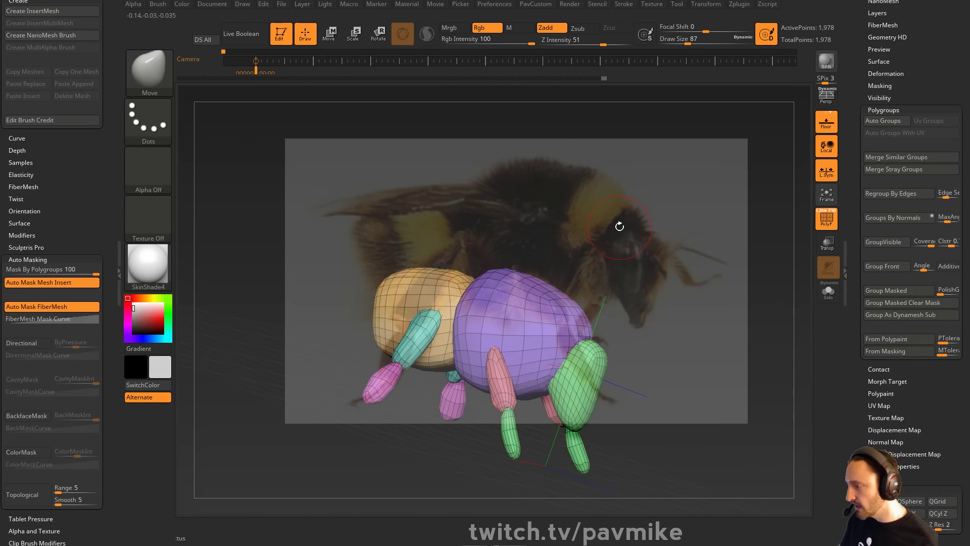
key(Left)
shift+drag(414, 359, 418, 372)
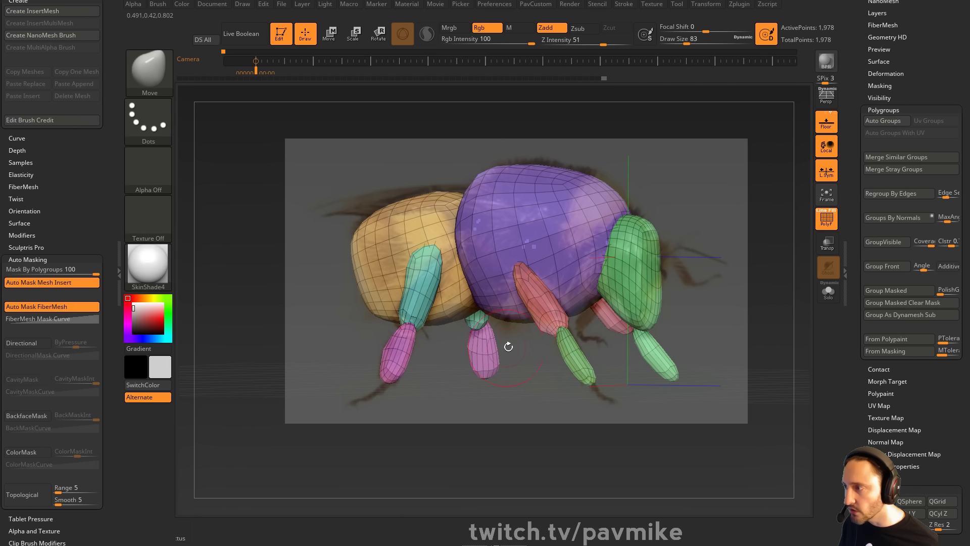
Check the blockout from the side and front, then hide the reference image and set the draw size to 25
key(s)
key(s)
drag(675, 267, 687, 269)
mouse_move(682, 305)
mouse_down()
mouse_move(660, 312)
mouse_move(645, 305)
mouse_up()
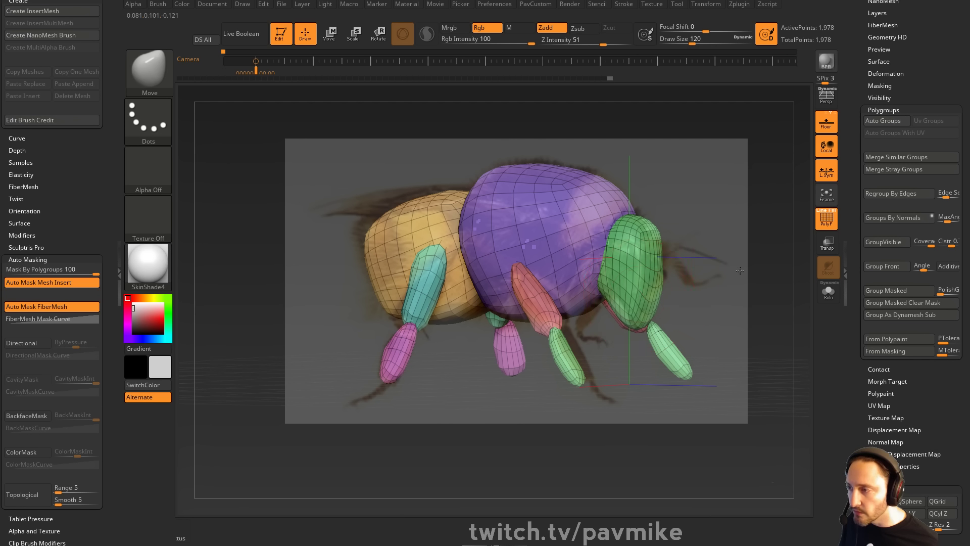
mouse_move(740, 271)
mouse_down()
mouse_move(683, 272)
mouse_move(663, 304)
mouse_up()
shift+drag(520, 263, 548, 262)
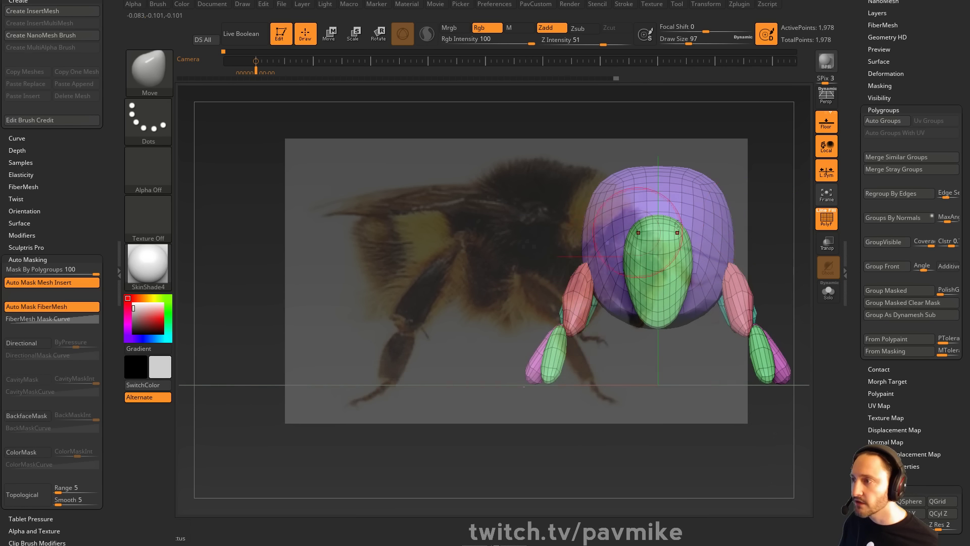
key(shift+z)
alt+drag(782, 203, 693, 226)
mouse_move(693, 226)
alt+mouse_down()
mouse_move(692, 241)
mouse_move(680, 242)
alt+mouse_up()
key(s)
drag(852, 166, 837, 340)
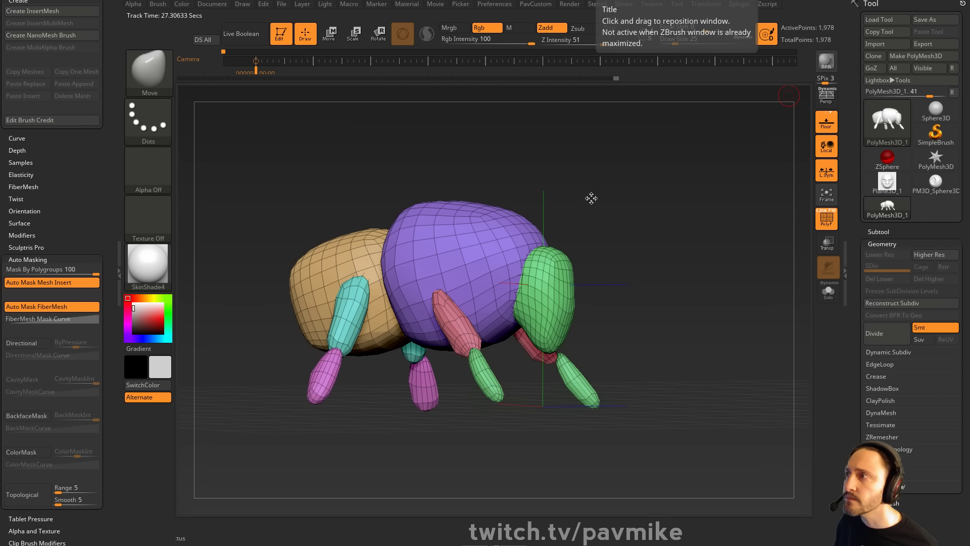
Smooth and shorten the upper rear-leg segments
mouse_move(591, 198)
mouse_down()
mouse_move(665, 223)
mouse_move(593, 210)
mouse_up()
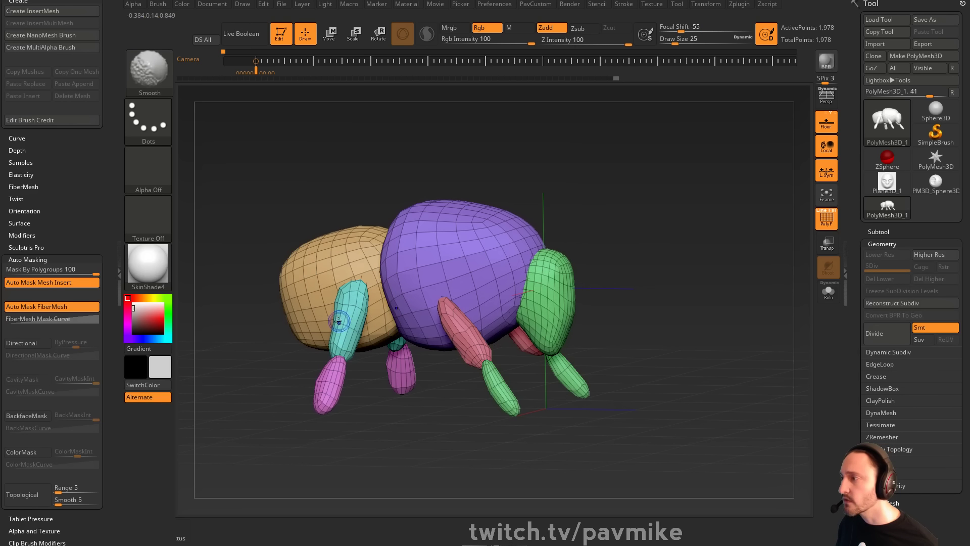
shift+drag(339, 321, 354, 278)
alt+drag(624, 191, 686, 190)
shift+drag(627, 205, 607, 198)
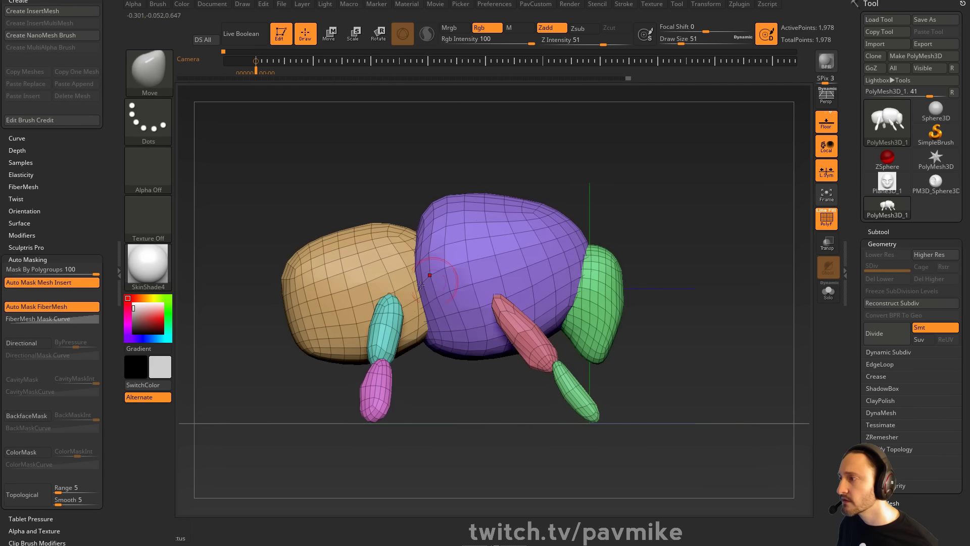
drag(397, 207, 457, 226)
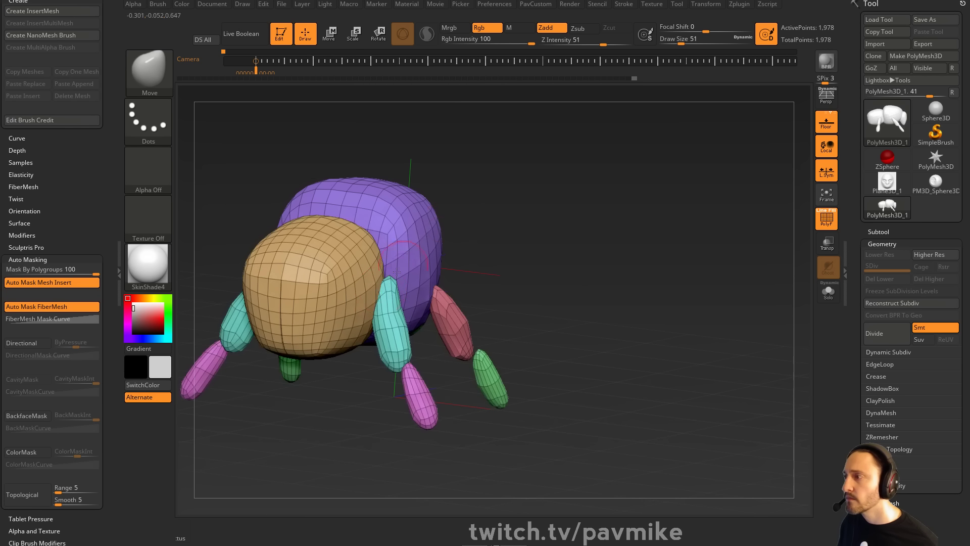
Move the tops of the upper rear legs inward against the abdomen with a draw size of 80
key(s)
drag(379, 294, 384, 294)
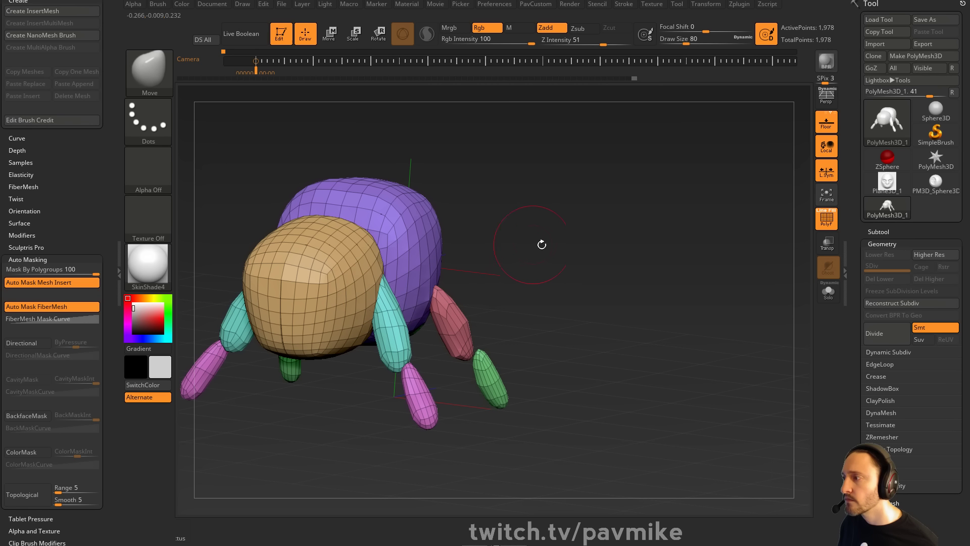
mouse_move(665, 251)
mouse_down()
mouse_move(628, 234)
mouse_move(592, 237)
mouse_up()
key(s)
drag(336, 297, 398, 309)
mouse_move(278, 302)
mouse_down()
mouse_move(325, 296)
mouse_move(370, 266)
mouse_up()
mouse_move(504, 232)
mouse_down()
mouse_move(515, 236)
mouse_move(482, 257)
mouse_up()
Slim the upper rear-leg segments by smoothing them from several angles
key(s)
shift+drag(401, 301, 404, 324)
drag(531, 264, 444, 276)
shift+drag(435, 328, 438, 330)
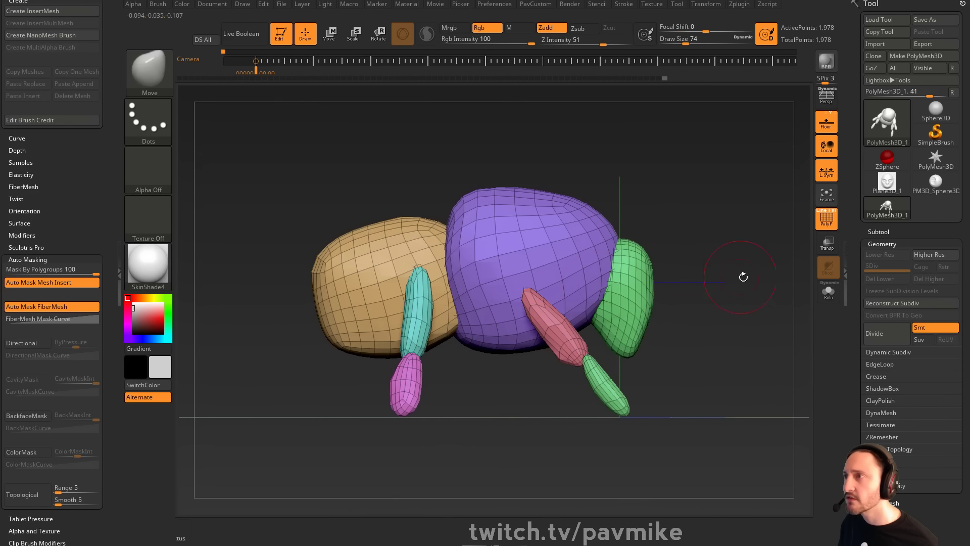
Split the mesh into separate subtools by polygroup with Groups Split and accept the operation
mouse_move(743, 277)
alt+mouse_down()
mouse_move(728, 269)
mouse_move(703, 302)
mouse_move(702, 277)
mouse_move(664, 291)
mouse_move(694, 271)
alt+mouse_up()
click(878, 231)
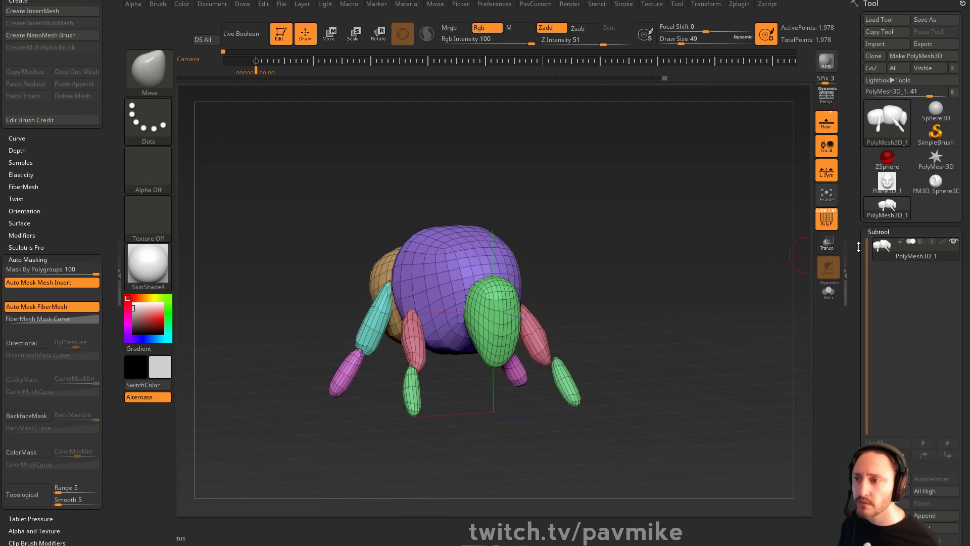
drag(860, 260, 860, 98)
mouse_move(715, 247)
mouse_down()
mouse_move(620, 273)
mouse_move(702, 268)
mouse_move(718, 253)
mouse_up()
click(873, 224)
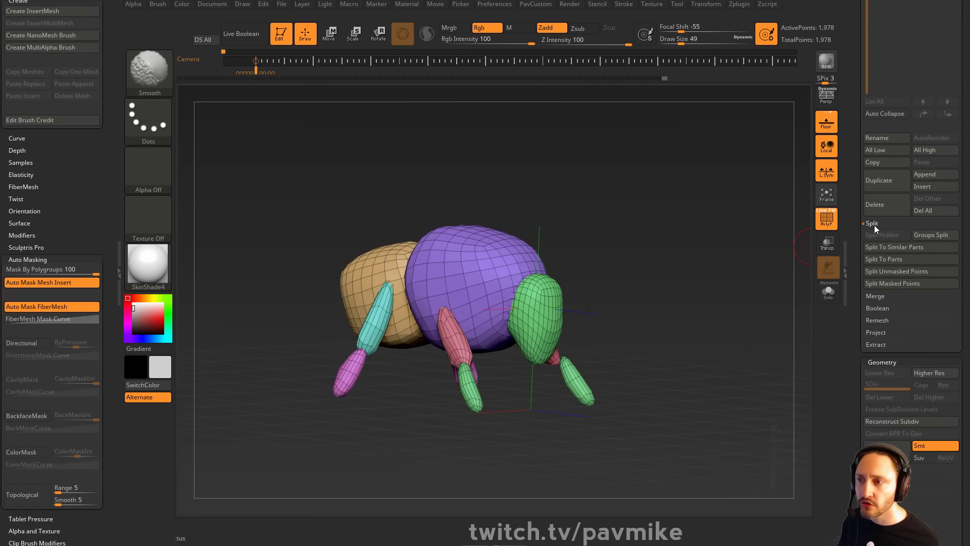
click(920, 235)
click(794, 255)
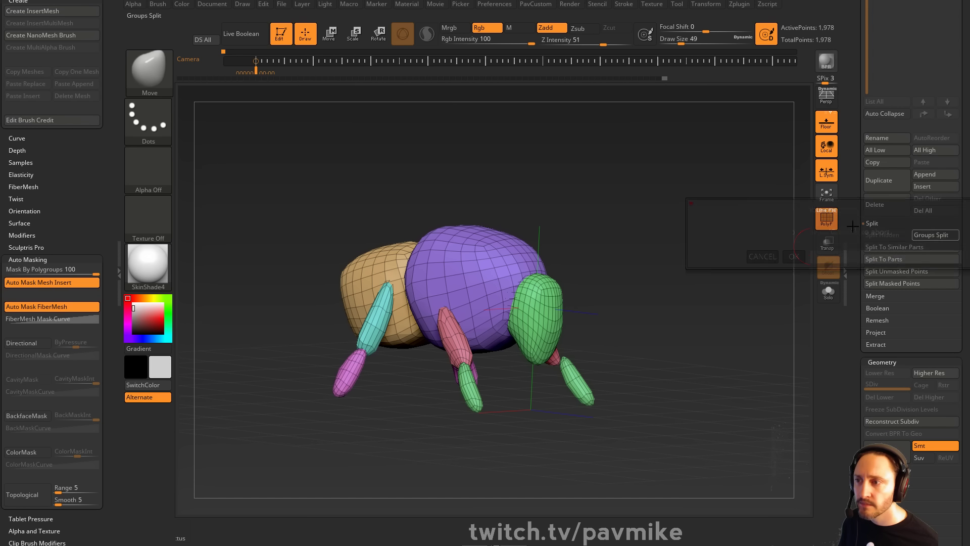
Check the split by activating the thorax, head and leg subtools in turn, ending with the abdomen active
alt+click(486, 278)
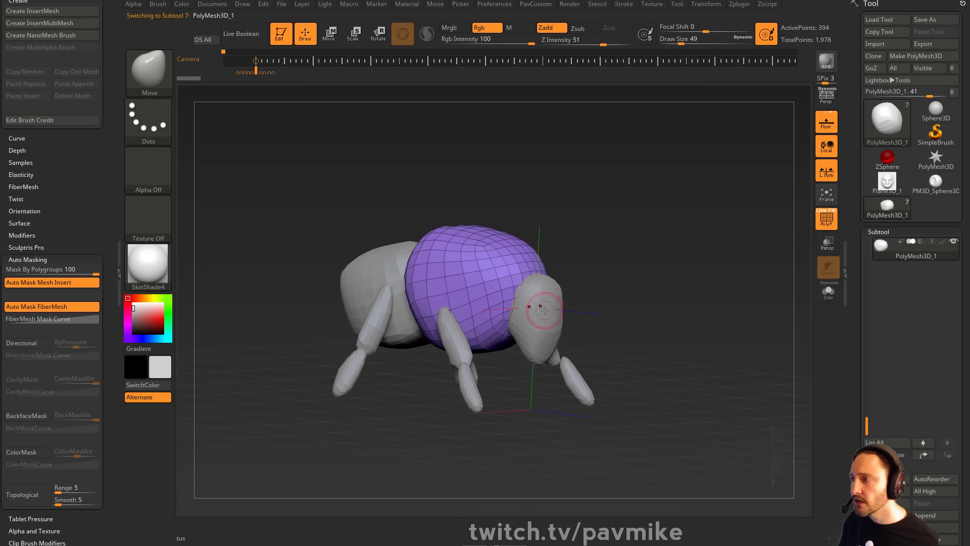
alt+click(540, 307)
alt+click(457, 337)
alt+click(470, 385)
alt+click(344, 376)
alt+click(428, 263)
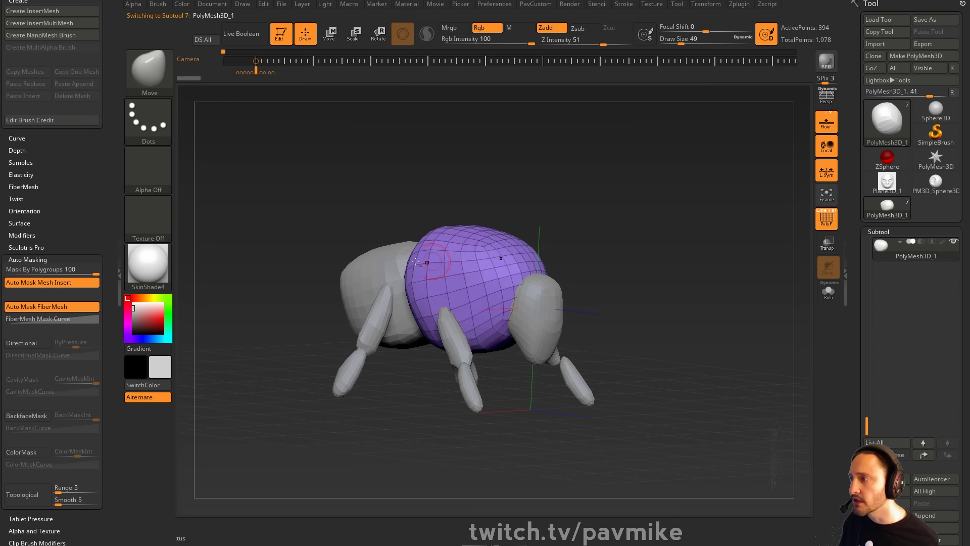
alt+click(380, 269)
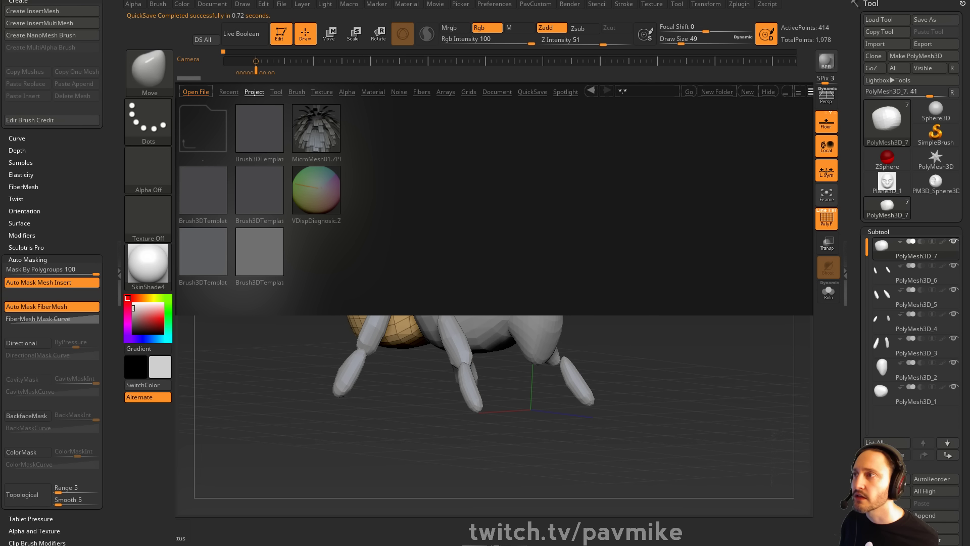
Realign the ZBrush window and frame the active abdomen up close from behind
key(alt+Tab)
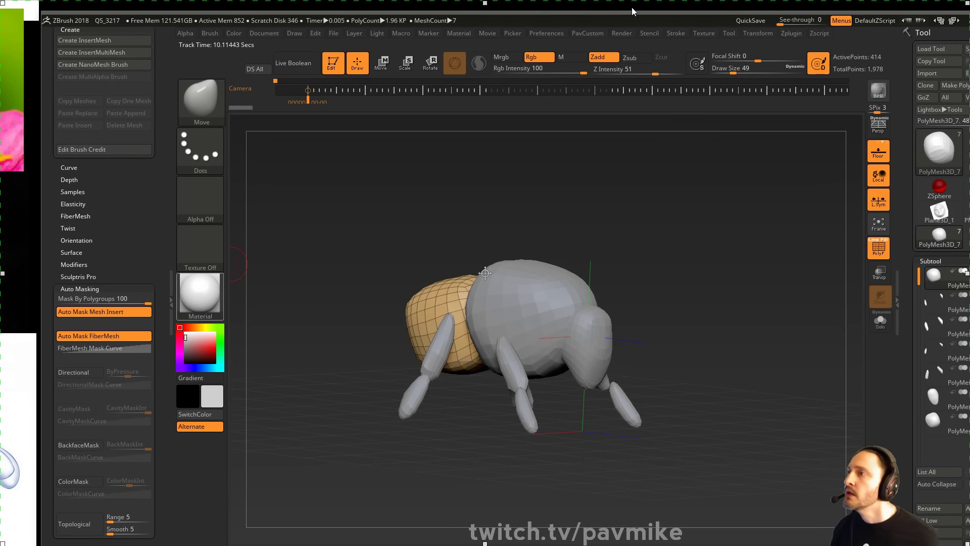
drag(628, 20, 576, 1)
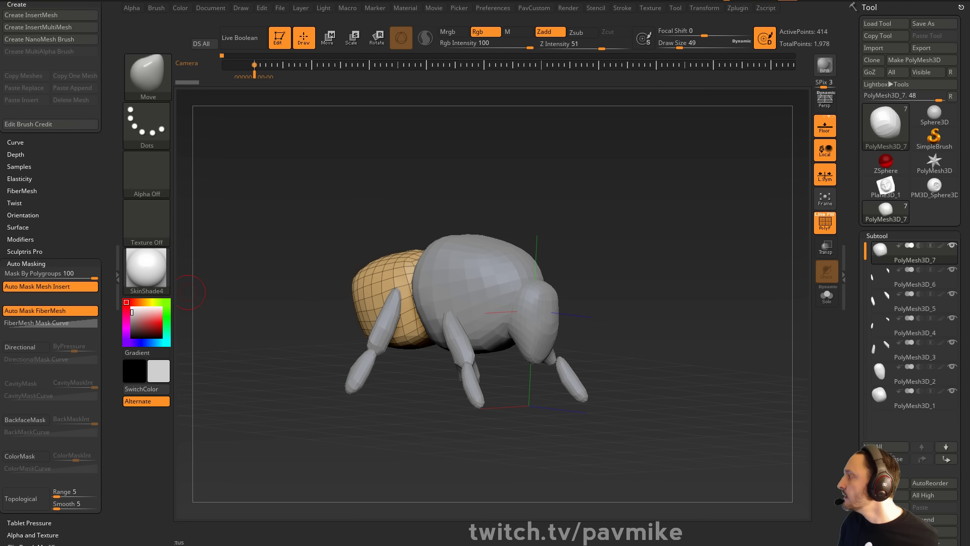
mouse_move(651, 256)
mouse_down()
mouse_move(628, 165)
mouse_move(657, 212)
mouse_up()
drag(708, 146, 723, 182)
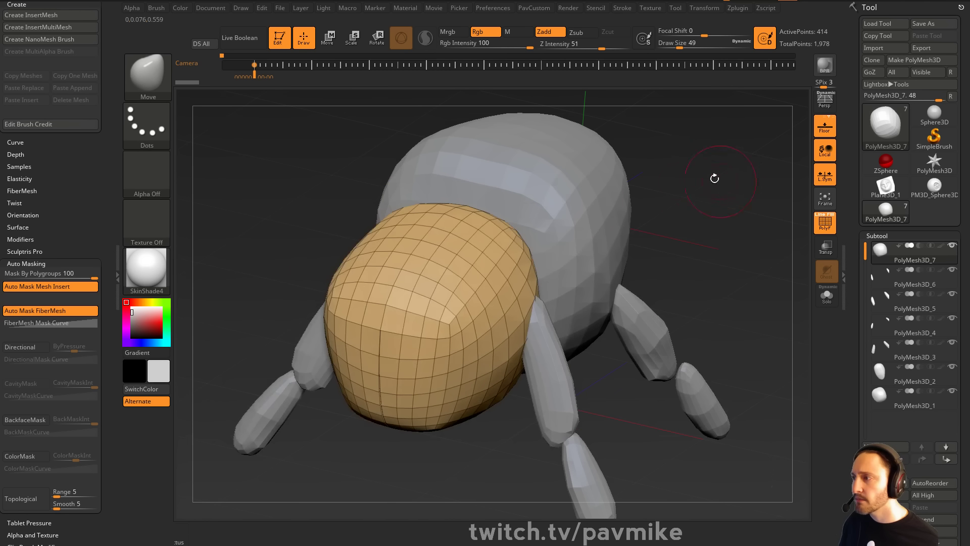
Extrude a single polygon on the upper side of the abdomen with the ZModeler brush's QMesh action
key(b)
key(z)
key(m)
key(space)
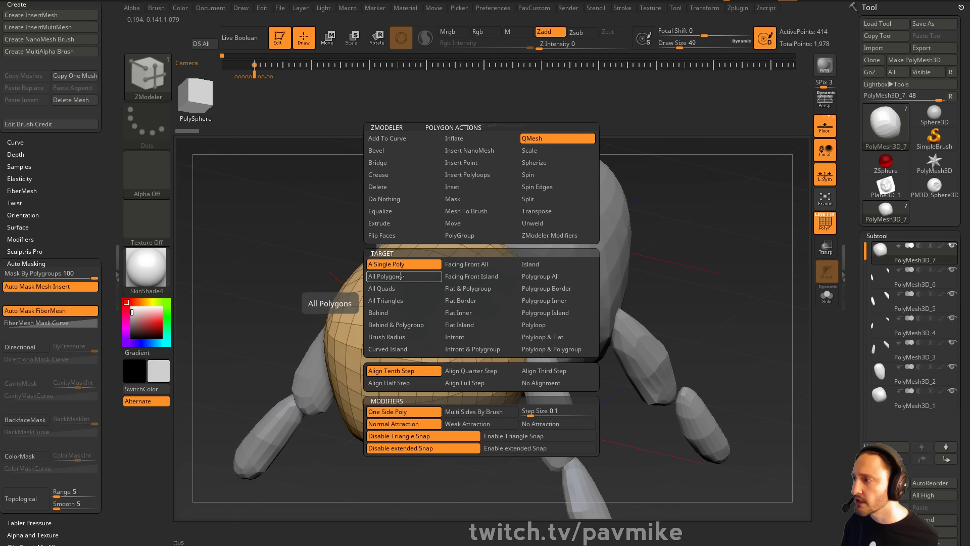
drag(486, 317, 488, 309)
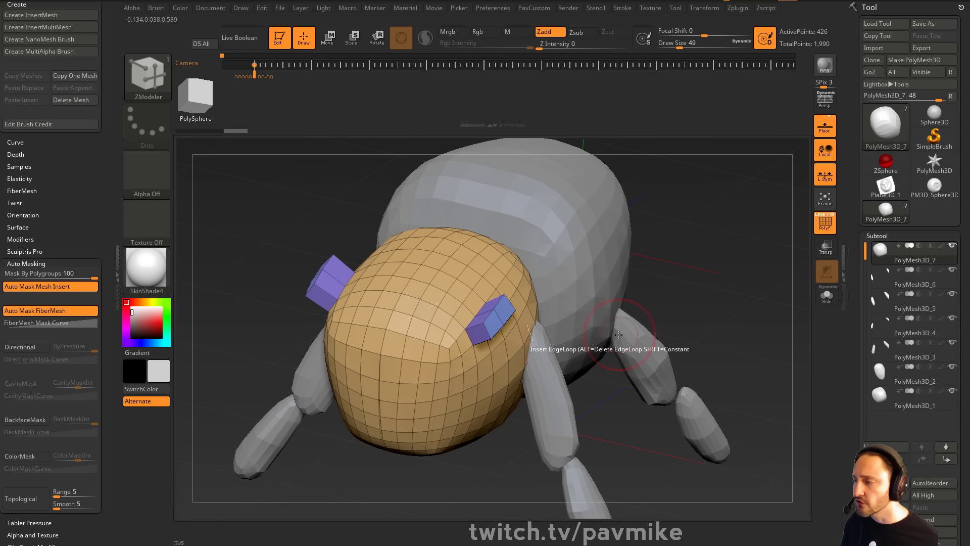
Bevel a complete edge loop around the abdomen with ZModeler, using the single-row setting
drag(730, 260, 671, 190)
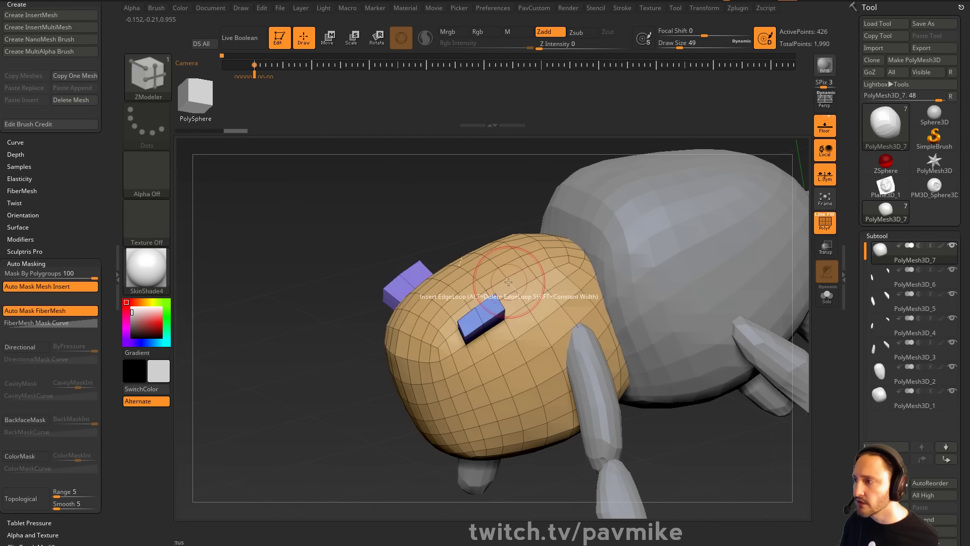
key(space)
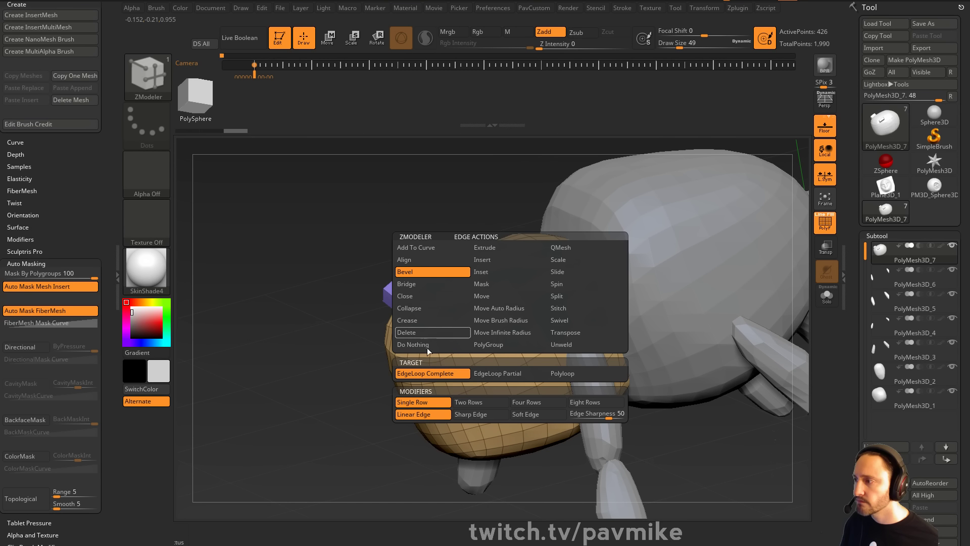
drag(514, 302, 518, 300)
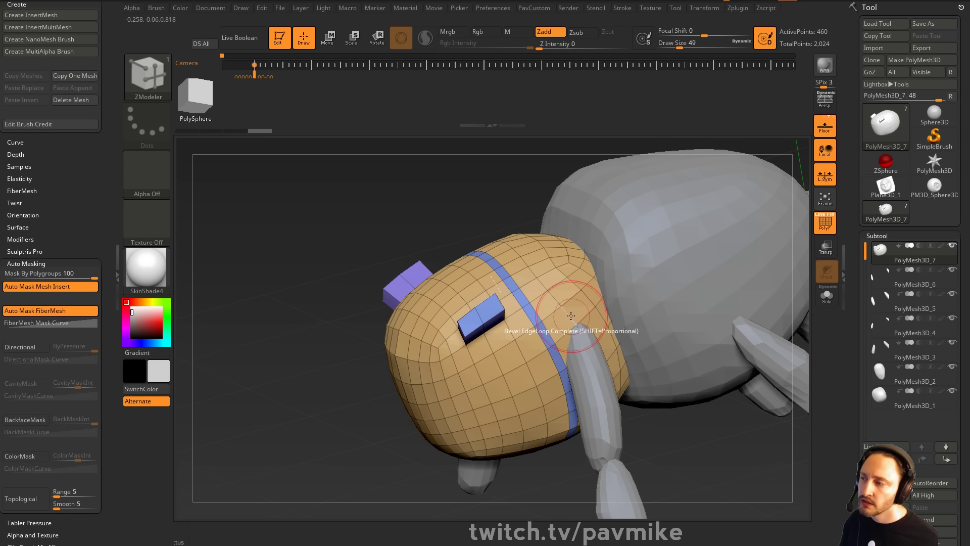
key(space)
drag(477, 195, 727, 246)
Insert the Switch mesh from the IMM Boolean brush onto the side of the abdomen
key(b)
key(i)
key(p)
key(m)
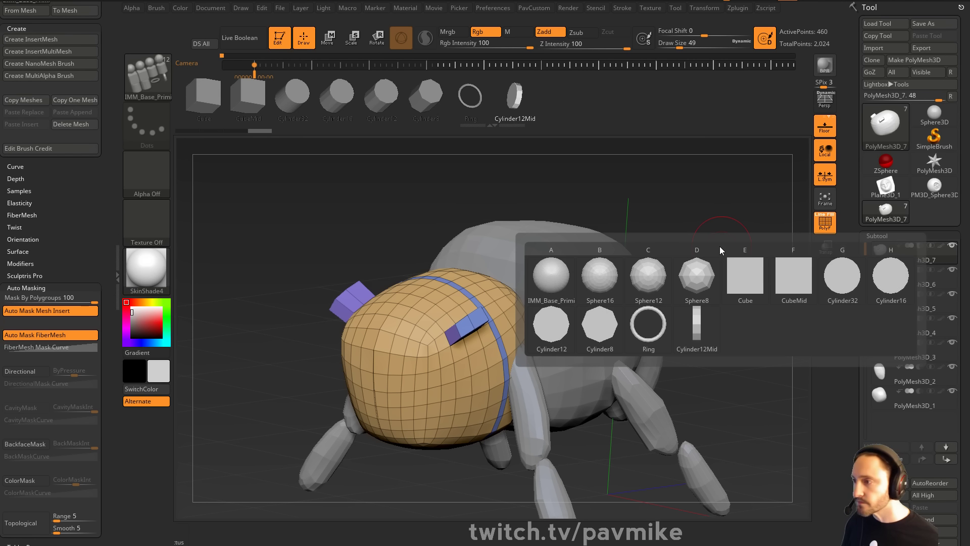
key(b)
key(i)
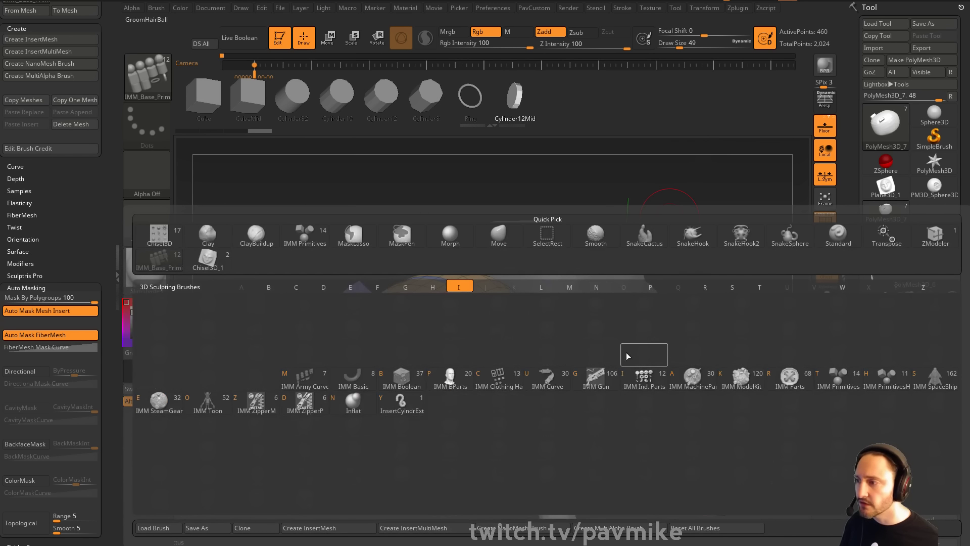
click(401, 380)
key(m)
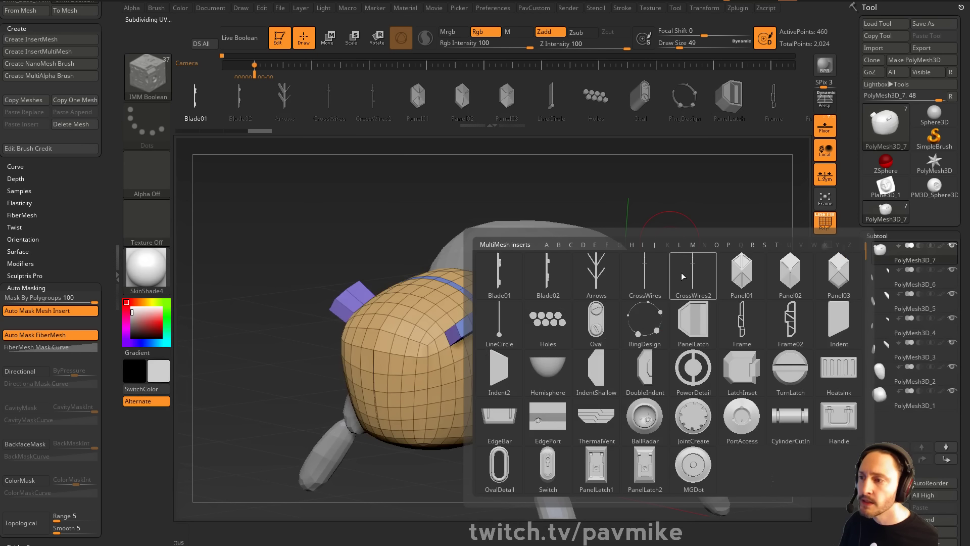
click(542, 461)
alt+drag(714, 363, 720, 321)
drag(721, 321, 680, 319)
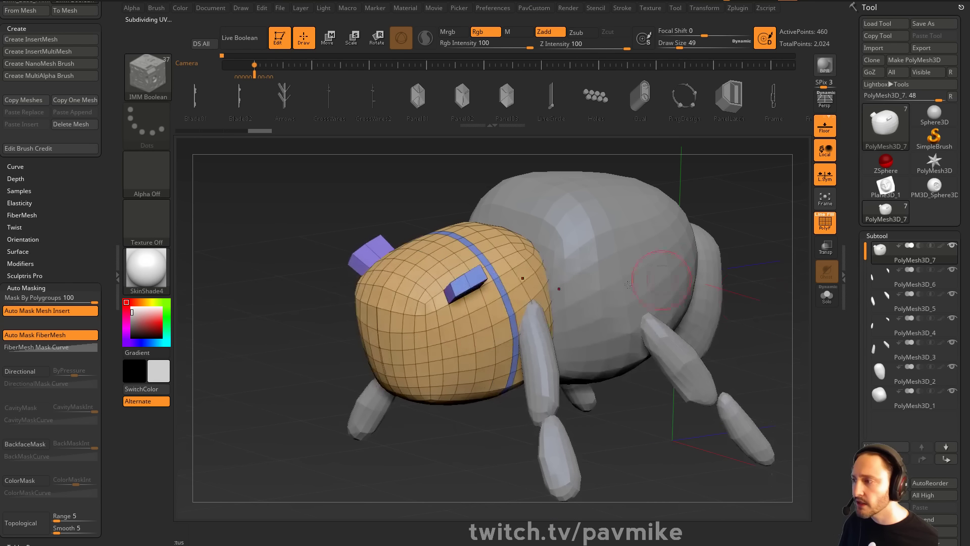
drag(488, 326, 524, 330)
Split the unmasked switch meshes off into their own subtool and activate it
key(grave)
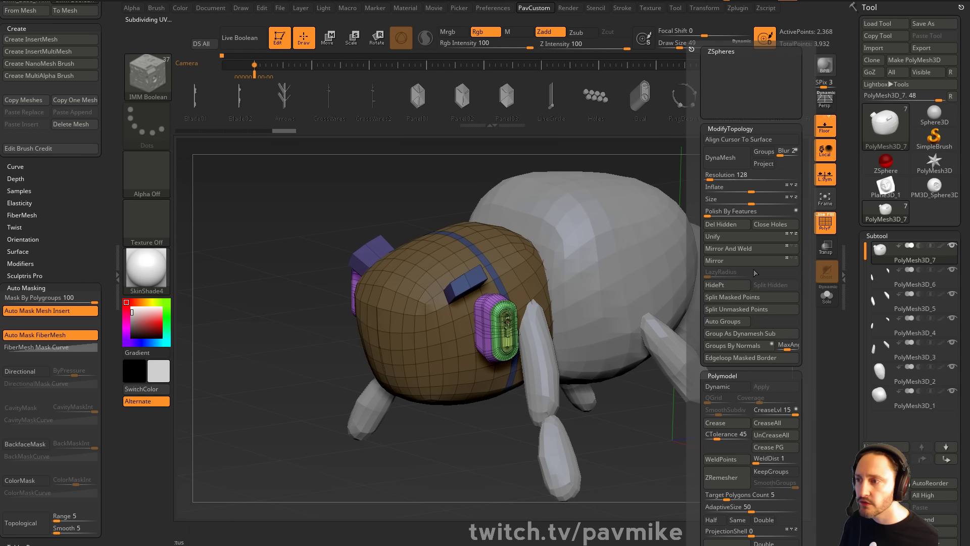
click(750, 308)
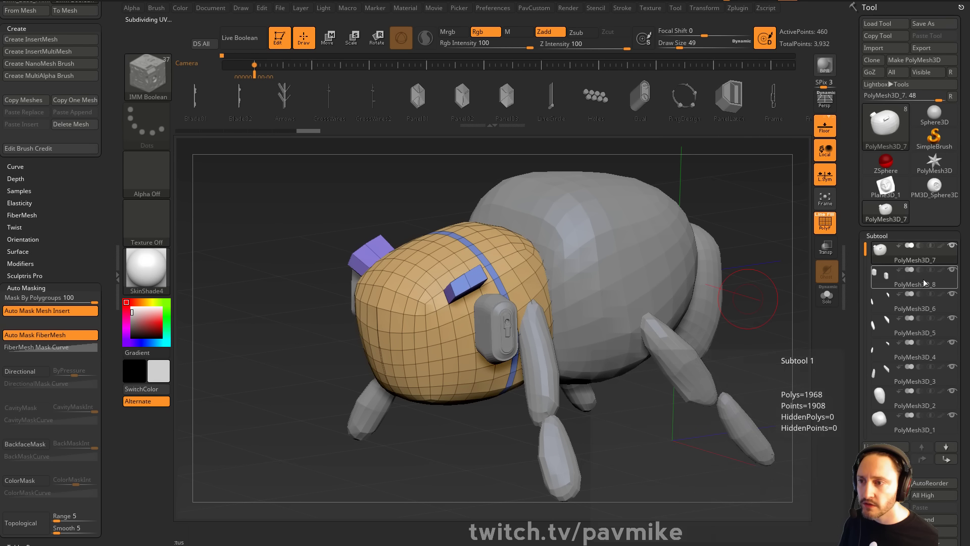
click(917, 275)
drag(734, 219, 694, 237)
Preview the switch meshes as a Live Boolean subtraction with the polyframe hidden, and shift them against the abdomen
key(ctrl+b)
key(shift+f)
mouse_move(766, 241)
mouse_down()
mouse_move(753, 240)
mouse_move(761, 242)
mouse_up()
key(w)
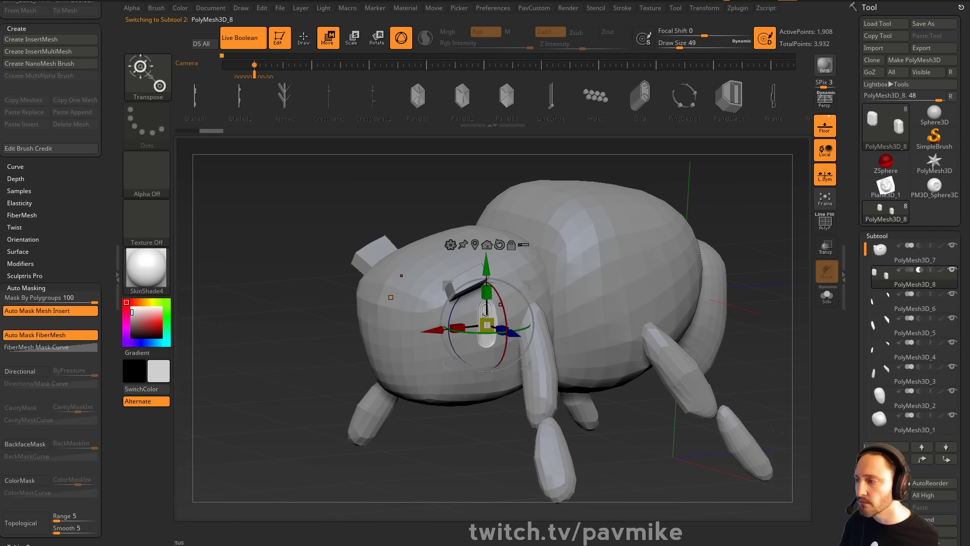
drag(507, 334, 501, 331)
key(q)
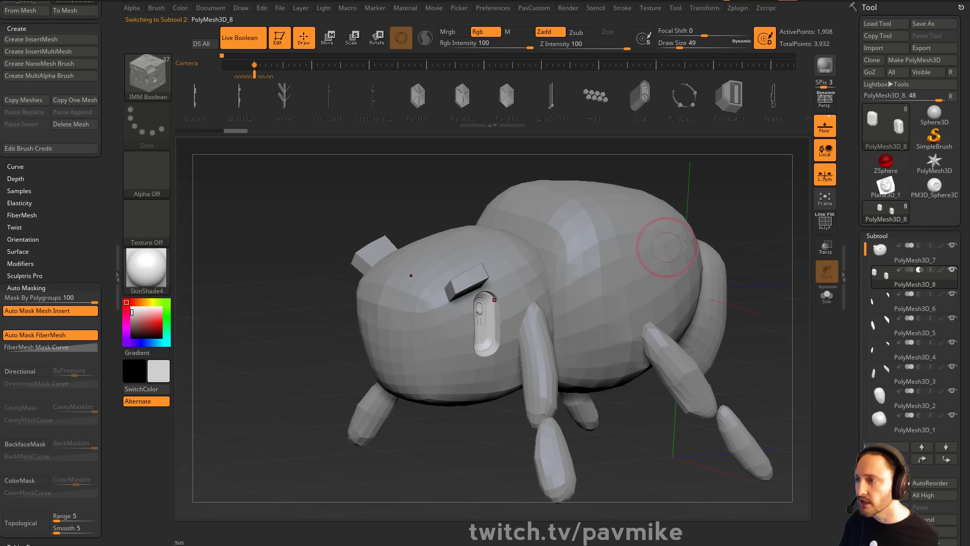
mouse_move(727, 218)
mouse_down()
mouse_move(775, 199)
mouse_move(756, 188)
mouse_up()
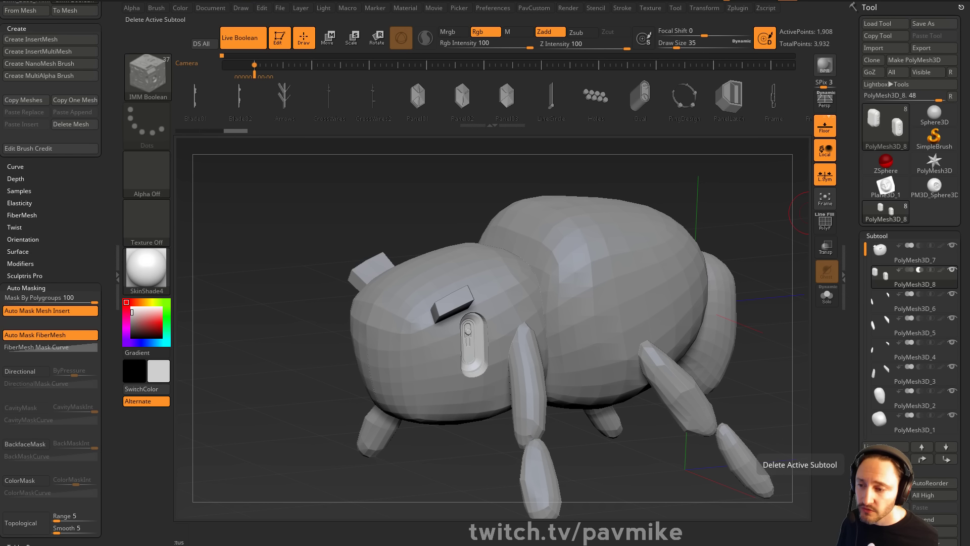
Delete the switch subtool, show the polyframe again and undo the abdomen's bevel and extrusions
click(886, 541)
click(820, 540)
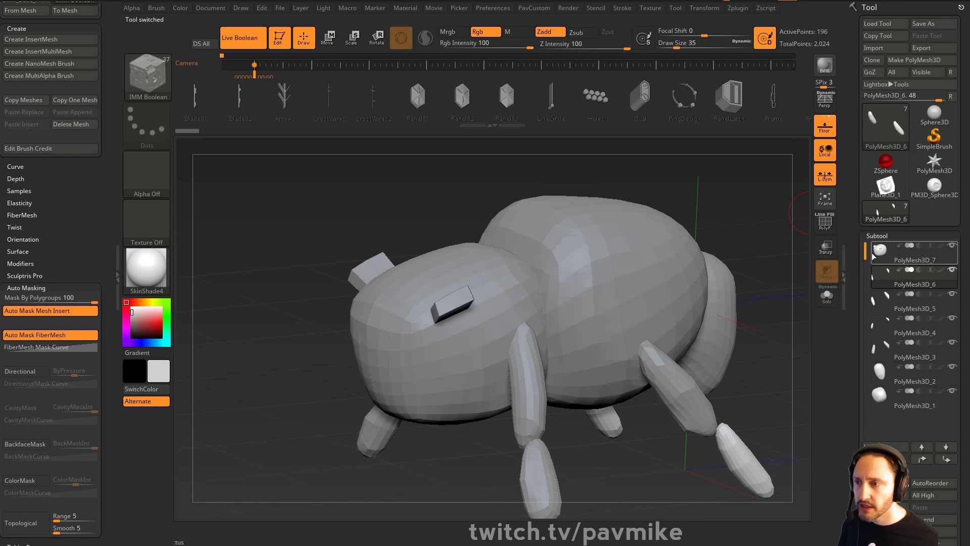
key(shift+f)
key(ctrl+z)
key(ctrl+z)
key(ctrl+z)
key(ctrl+z)
key(ctrl+z)
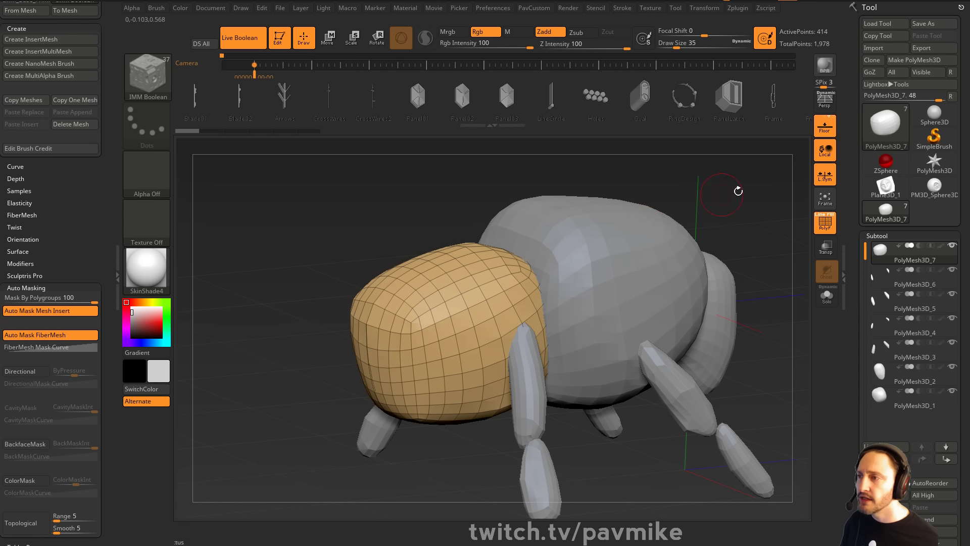
Activate the head subtool and examine the whole bee from the front and the side
mouse_move(733, 188)
mouse_down()
mouse_move(699, 160)
mouse_move(740, 199)
mouse_move(720, 196)
mouse_up()
key(s)
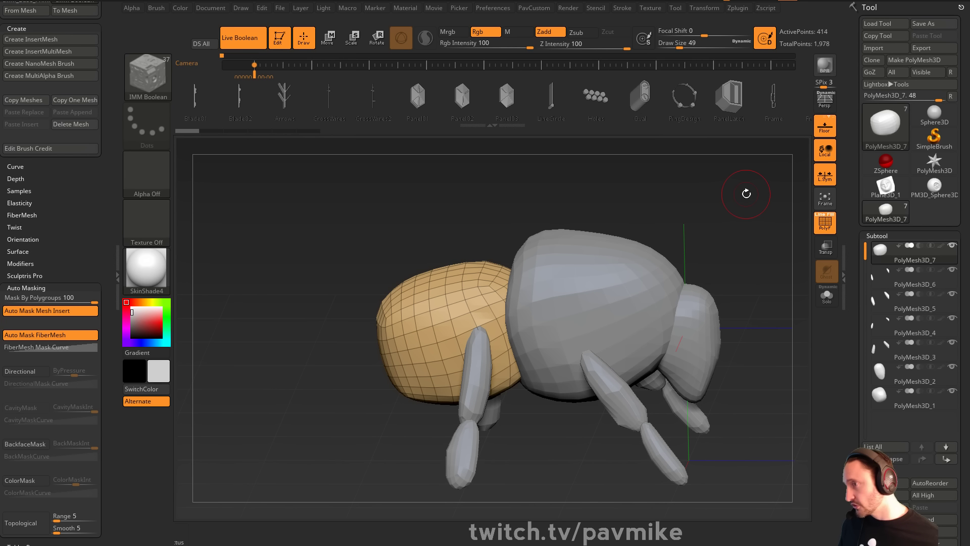
drag(746, 194, 628, 288)
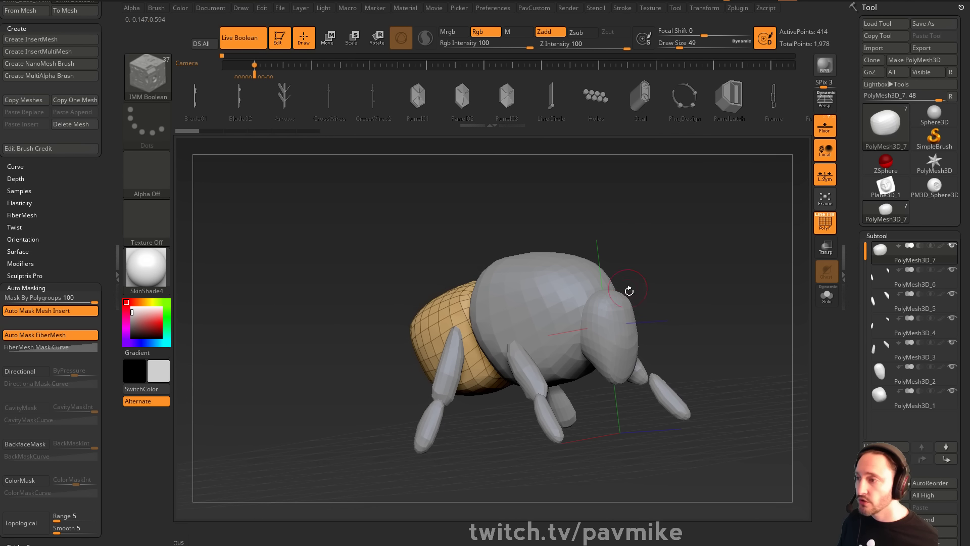
alt+click(613, 316)
shift+drag(692, 279, 730, 263)
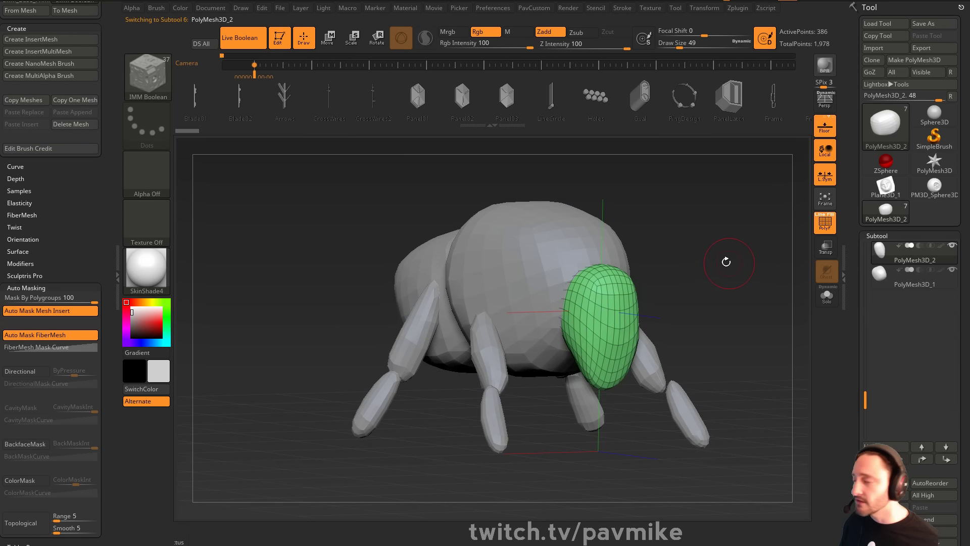
key(ctrl+z)
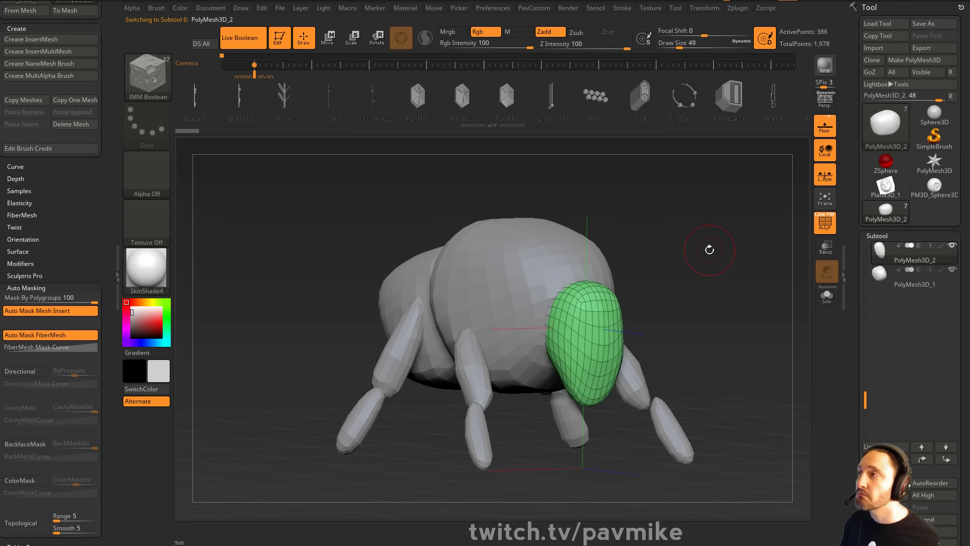
key(s)
drag(709, 250, 715, 258)
click(719, 255)
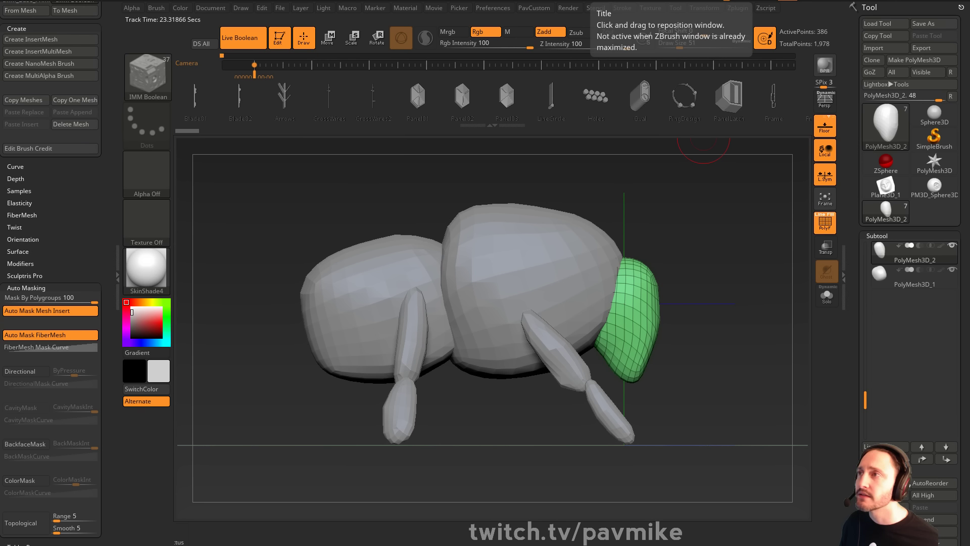
drag(732, 264, 706, 240)
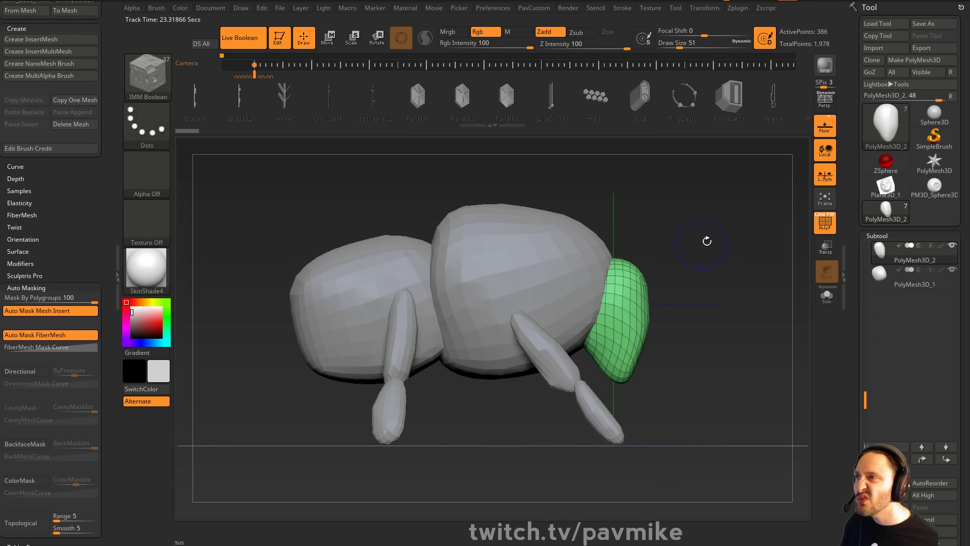
key(s)
drag(651, 268, 687, 262)
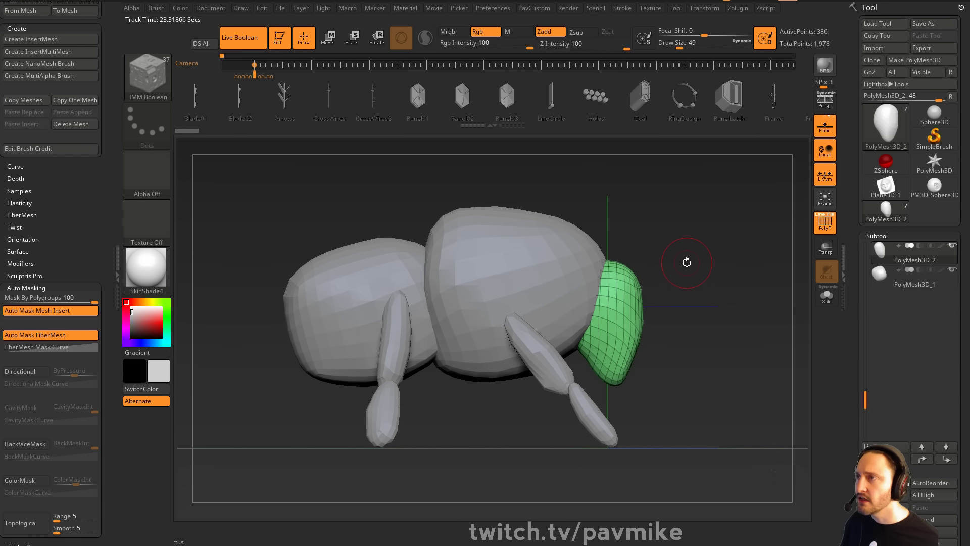
Duplicate the upper segments of the leg pair nearest the head and place the copies beside the head for a new front pair
alt+click(541, 344)
key(w)
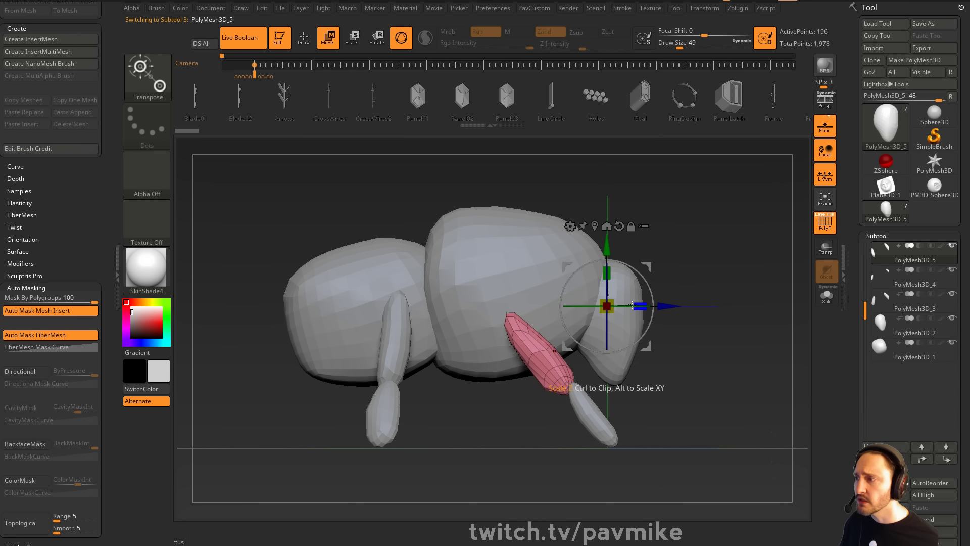
click(595, 226)
ctrl+drag(582, 312, 647, 325)
drag(648, 307, 668, 293)
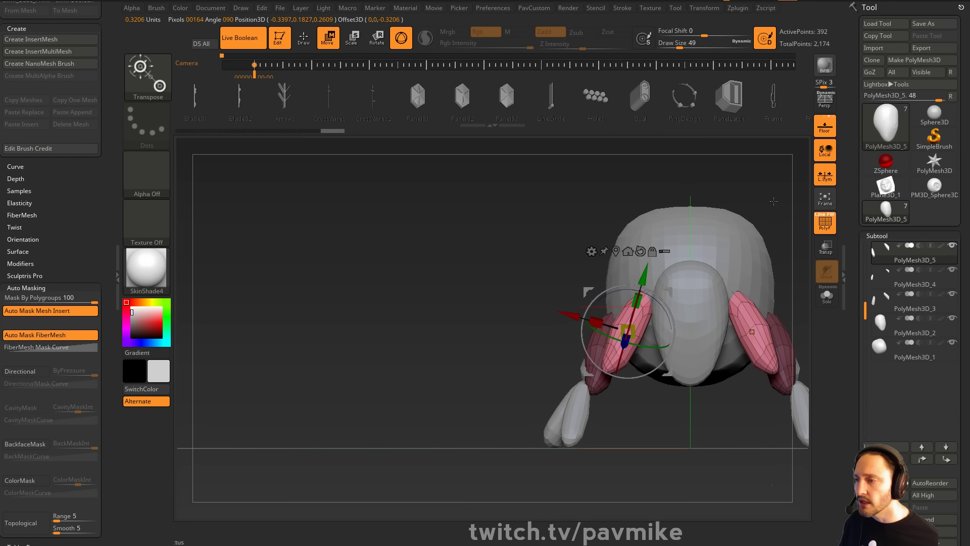
shift+drag(733, 194, 763, 237)
drag(662, 296, 649, 300)
shift+drag(731, 283, 703, 291)
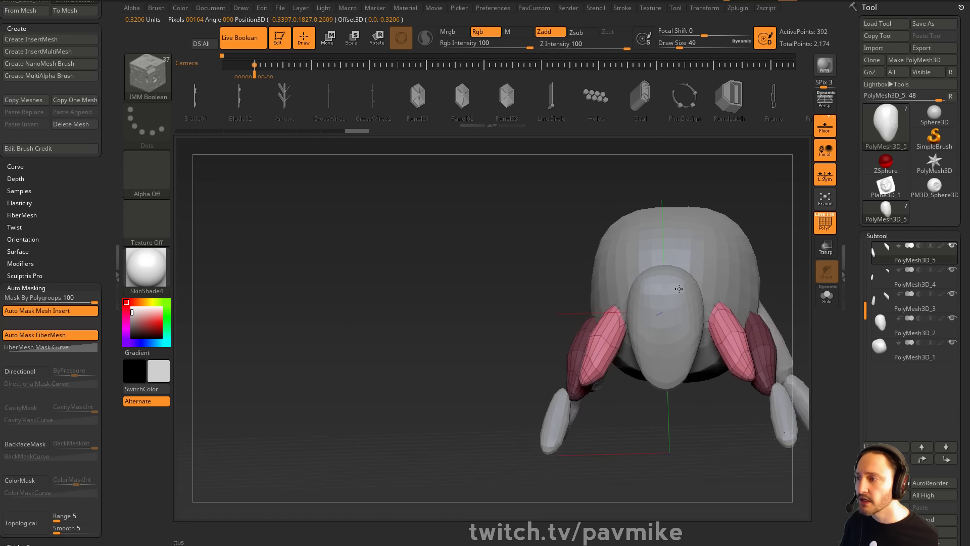
drag(606, 343, 605, 343)
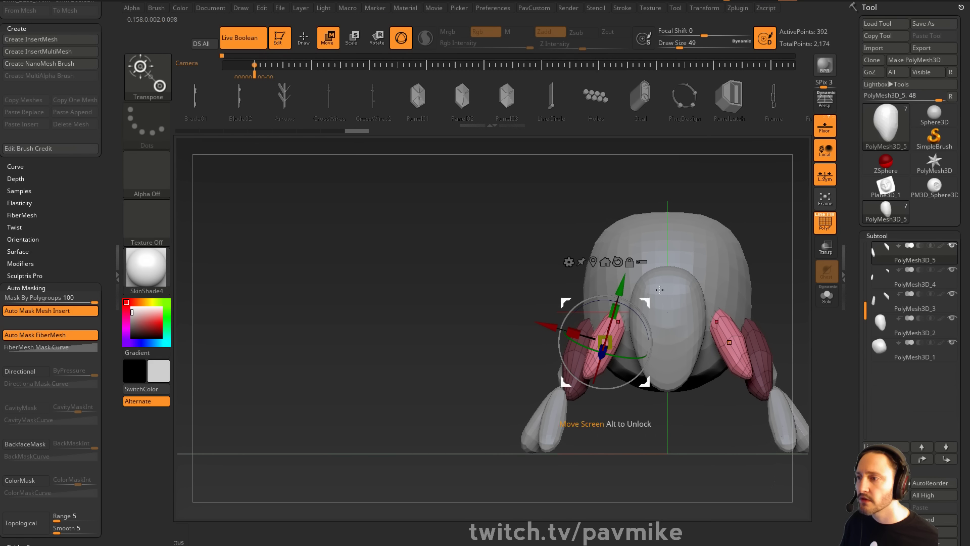
Split the masked original leg segments off from the new front segments and give the new ones their own polygroup
key(q)
drag(692, 198, 763, 216)
key(grave)
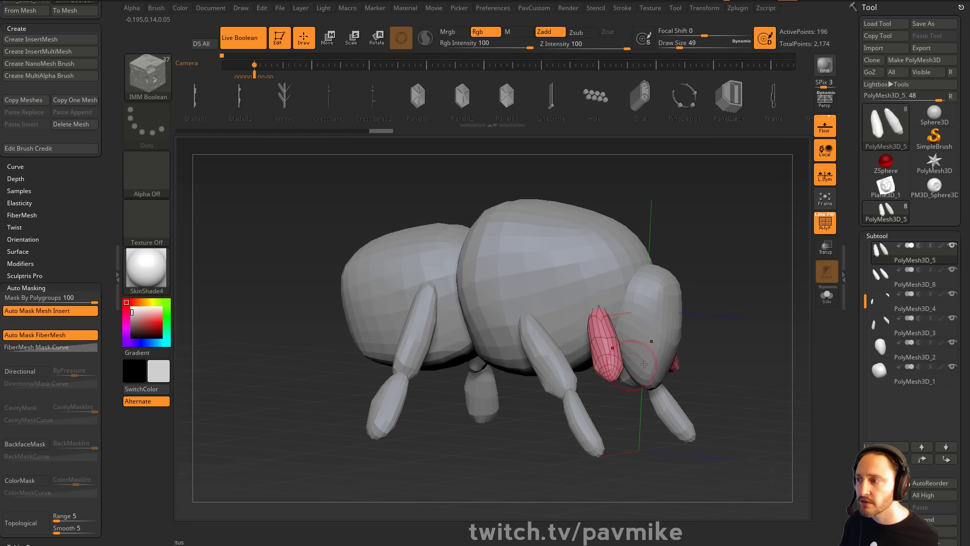
click(758, 300)
shift+drag(744, 251, 728, 256)
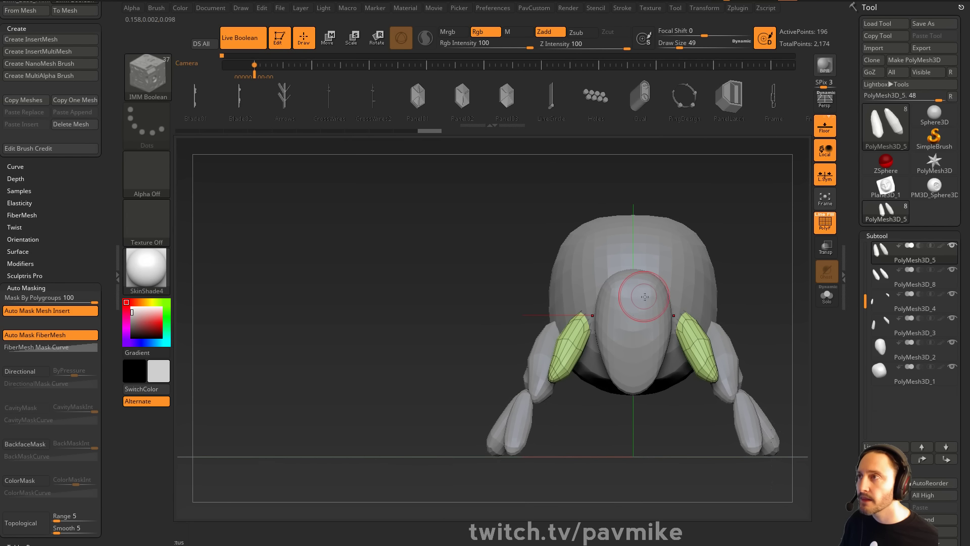
Duplicate the new front upper-leg segments, shrink the copies and angle them below as lower segments
shift+drag(707, 216, 751, 215)
key(w)
ctrl+drag(620, 325, 558, 371)
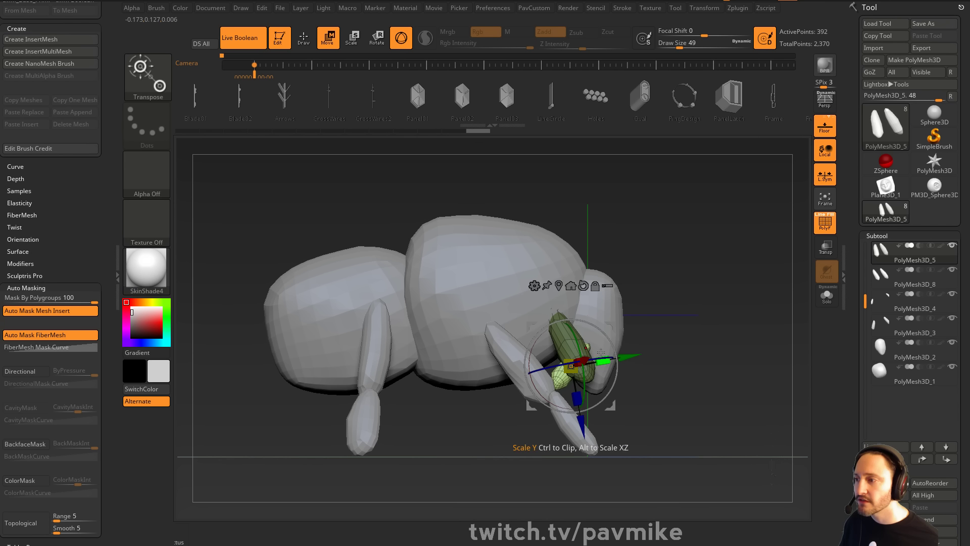
drag(617, 365, 600, 428)
shift+right_drag(652, 348, 624, 339)
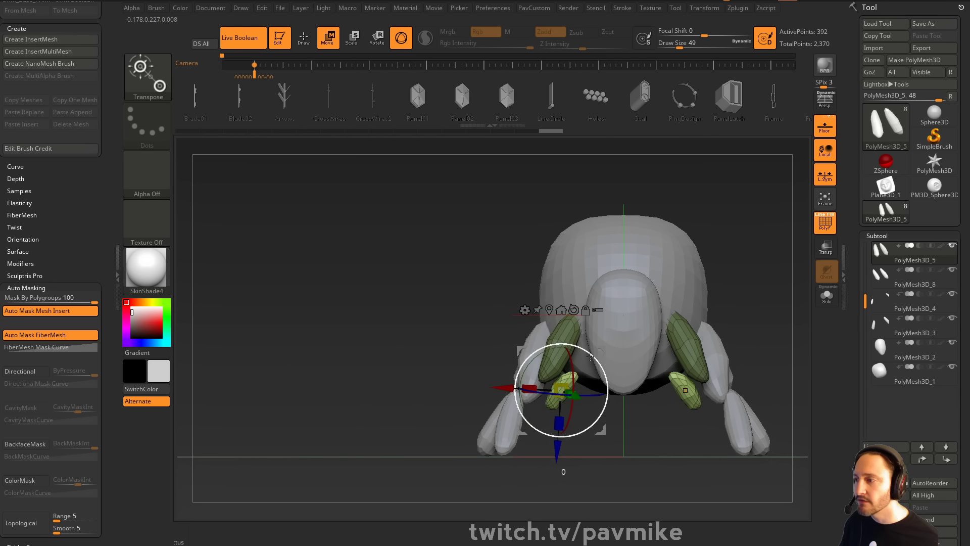
mouse_move(608, 388)
mouse_down()
mouse_move(595, 358)
mouse_move(605, 355)
mouse_move(596, 363)
mouse_up()
key(q)
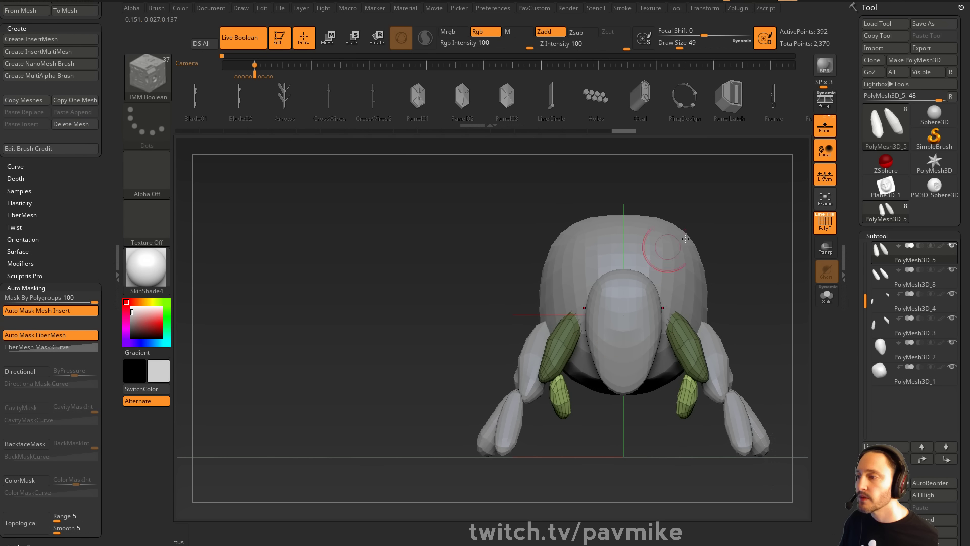
Assign the new front legs' upper segments a separate polygroup and adjust their placement against the body
key(ctrl)
key(ctrl+w)
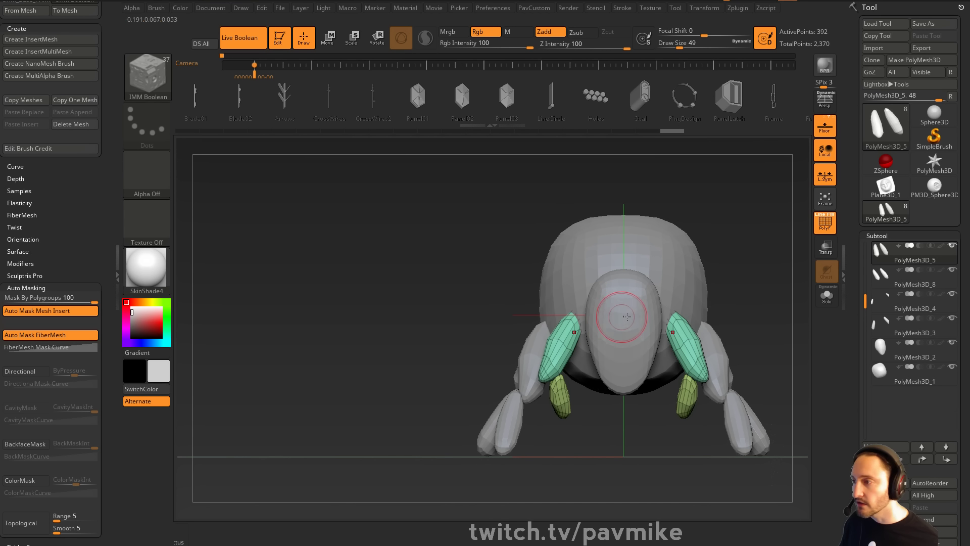
key(w)
ctrl+click(572, 334)
drag(592, 300, 595, 304)
shift+drag(707, 202, 776, 199)
key(q)
mouse_move(698, 283)
mouse_down()
mouse_move(674, 301)
mouse_move(690, 249)
mouse_move(728, 254)
mouse_move(710, 273)
mouse_up()
Turn off Live Boolean, clear the canvas and place a fresh Sphere3D converted to an editable polymesh
click(250, 40)
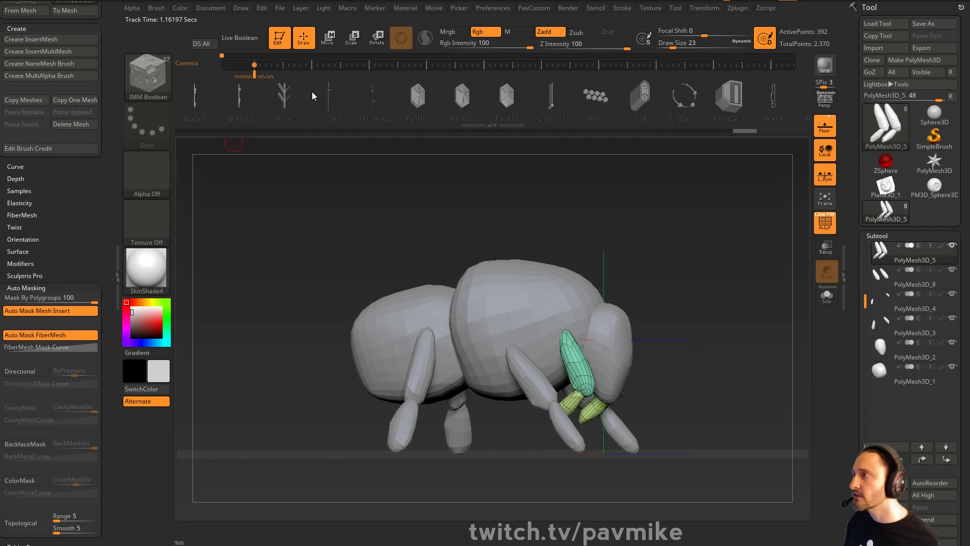
click(281, 43)
key(ctrl+n)
click(935, 162)
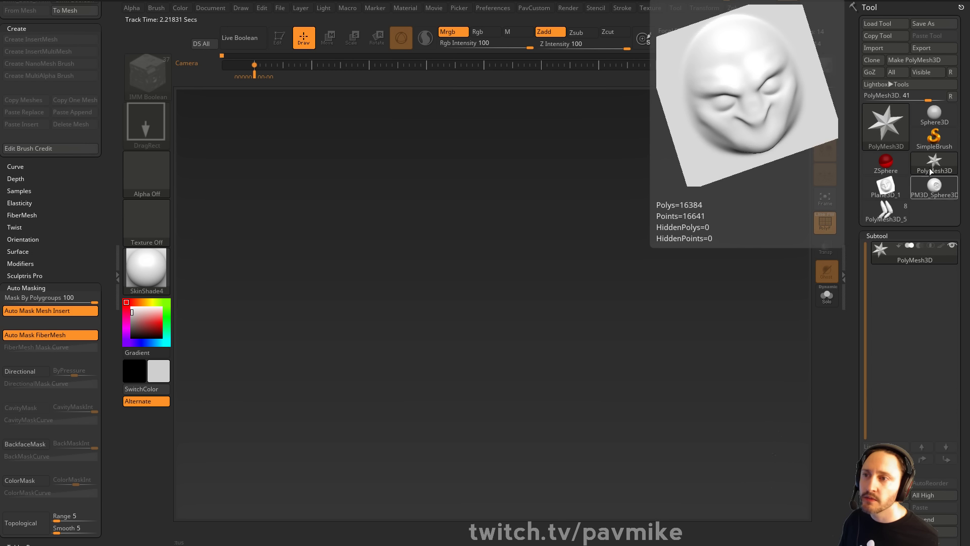
drag(498, 346, 536, 331)
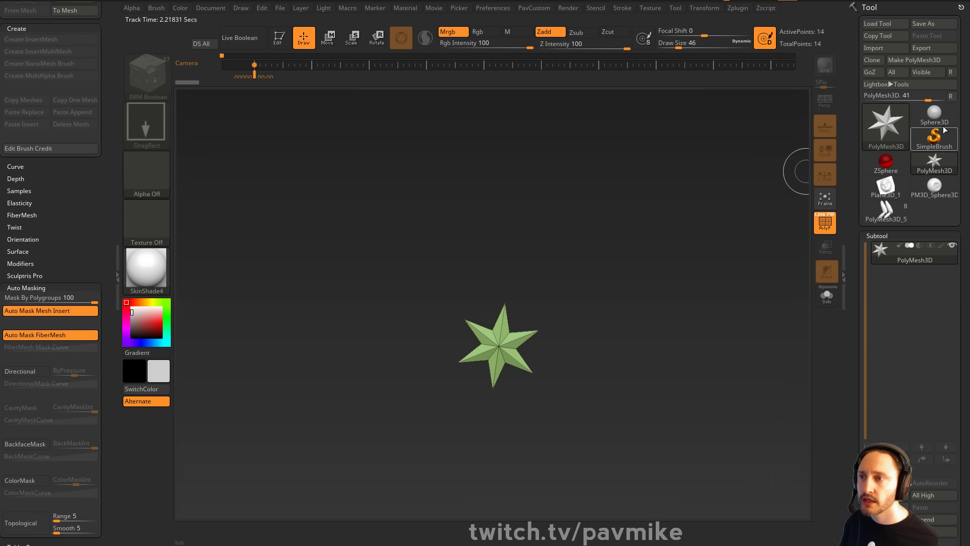
click(934, 114)
key(ctrl+n)
drag(473, 357, 498, 364)
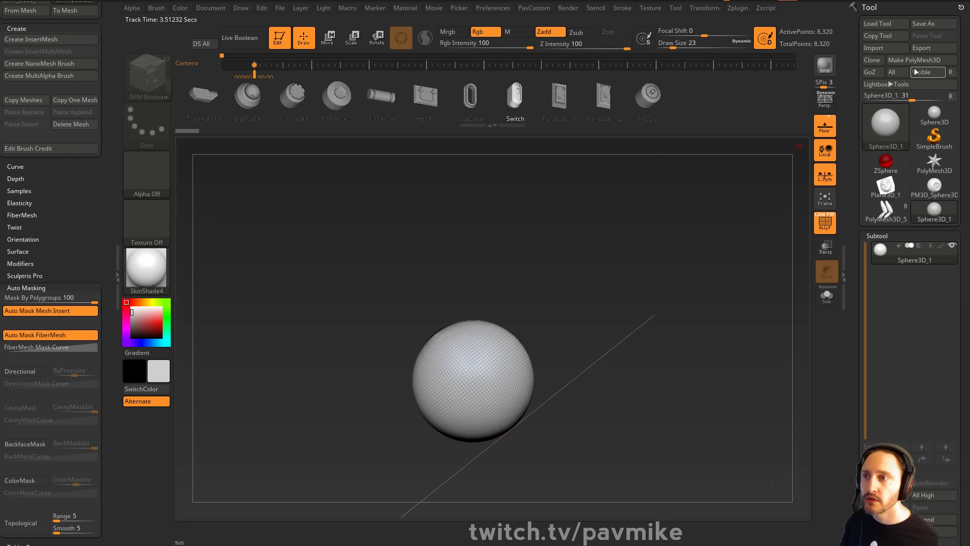
click(914, 60)
Scale the sphere down in width and depth into a long, narrow spindle
key(w)
drag(444, 376, 485, 377)
shift+drag(551, 323, 591, 321)
drag(506, 379, 471, 379)
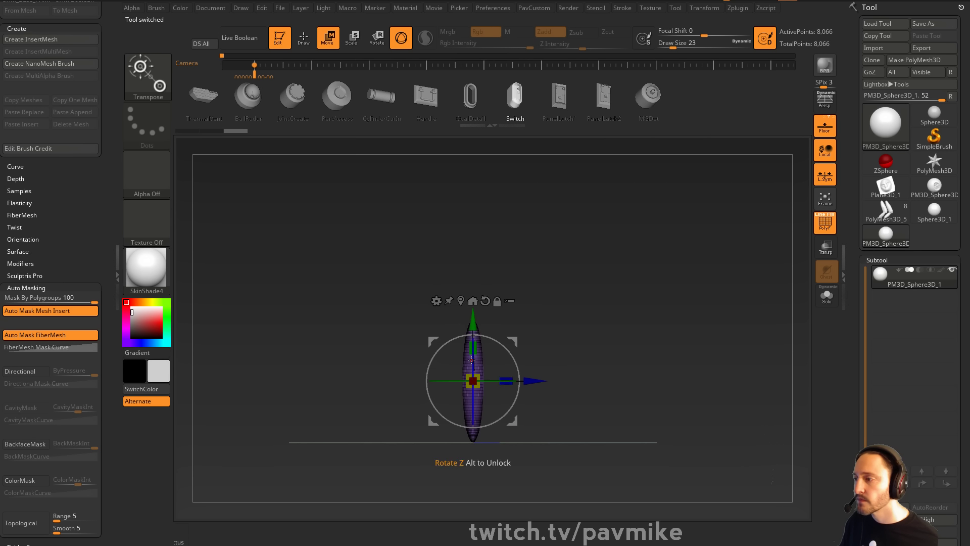
key(q)
mouse_move(621, 262)
mouse_down()
mouse_move(625, 305)
mouse_move(647, 335)
mouse_move(468, 355)
mouse_up()
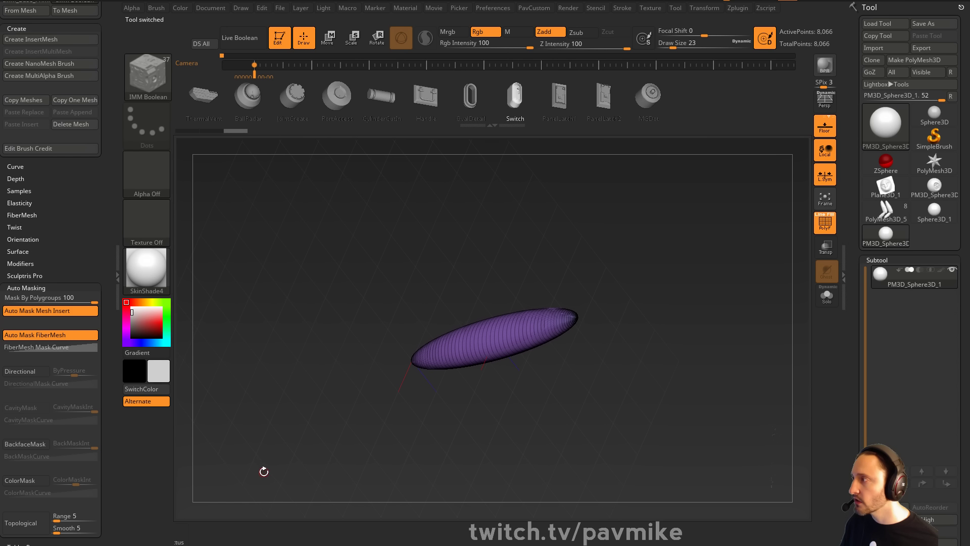
drag(266, 466, 286, 433)
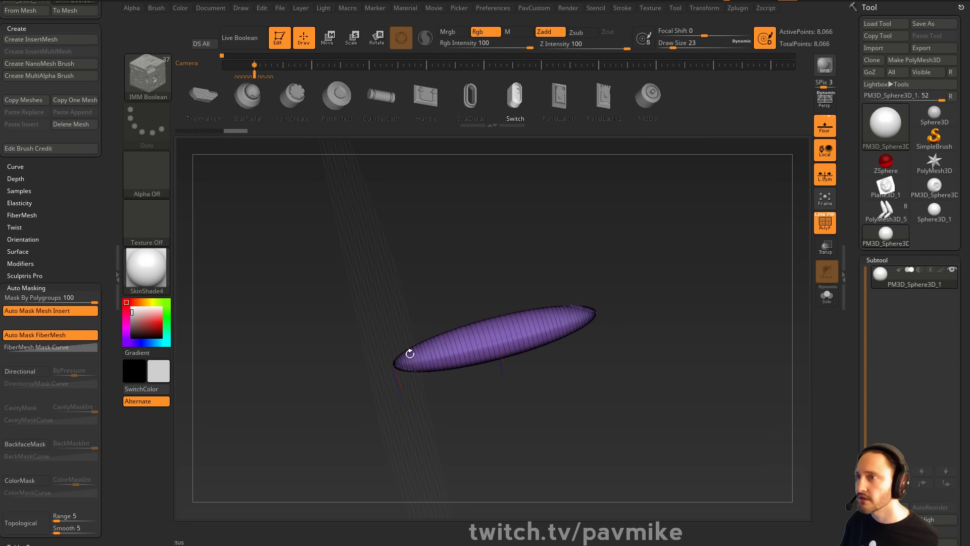
Choose the SnakeHook brush for the spindle and hide the polyframe display
drag(104, 177, 94, 243)
key(b)
key(s)
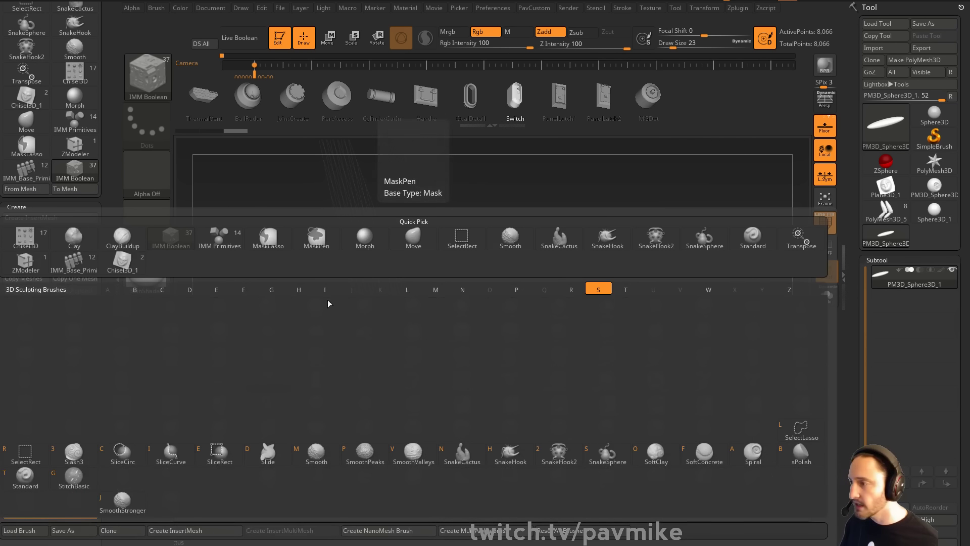
key(h)
mouse_move(541, 278)
mouse_down()
mouse_move(611, 281)
mouse_move(618, 261)
mouse_up()
key(s)
mouse_move(642, 281)
alt+mouse_down()
mouse_move(642, 233)
mouse_move(626, 283)
mouse_move(637, 292)
mouse_move(673, 218)
alt+mouse_up()
click(825, 223)
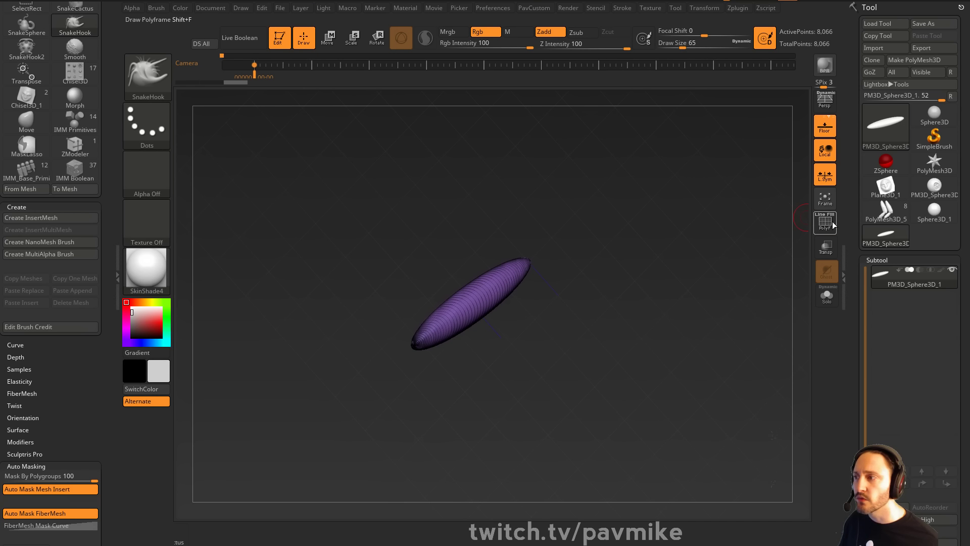
Pull three pairs of pointed legs out of the spindle's sides with an enlarged SnakeHook brush
key(s)
mouse_move(542, 295)
mouse_down()
mouse_move(555, 295)
mouse_move(542, 308)
mouse_up()
key(s)
drag(558, 313, 531, 315)
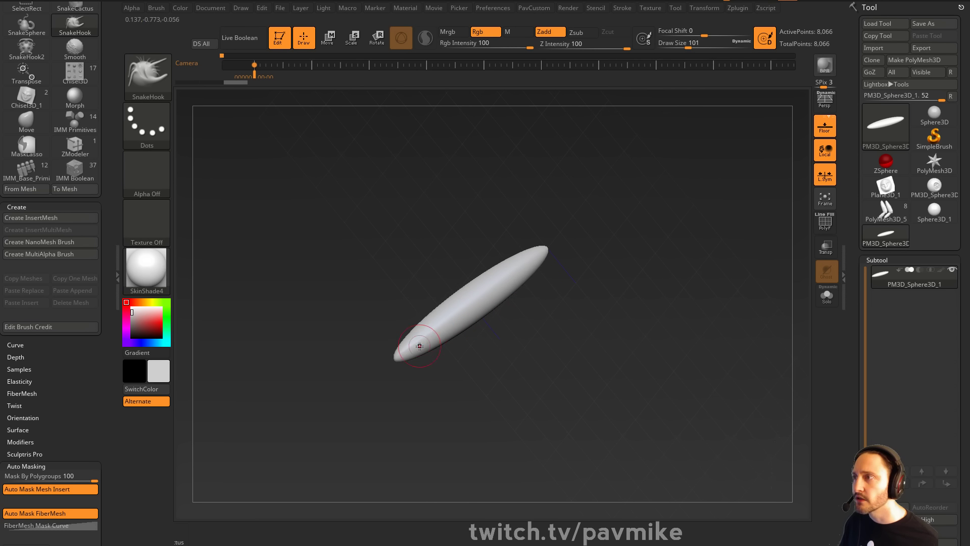
drag(445, 367, 459, 381)
mouse_move(506, 360)
mouse_down()
mouse_move(550, 340)
mouse_move(514, 348)
mouse_up()
drag(404, 346, 394, 380)
drag(496, 303, 462, 263)
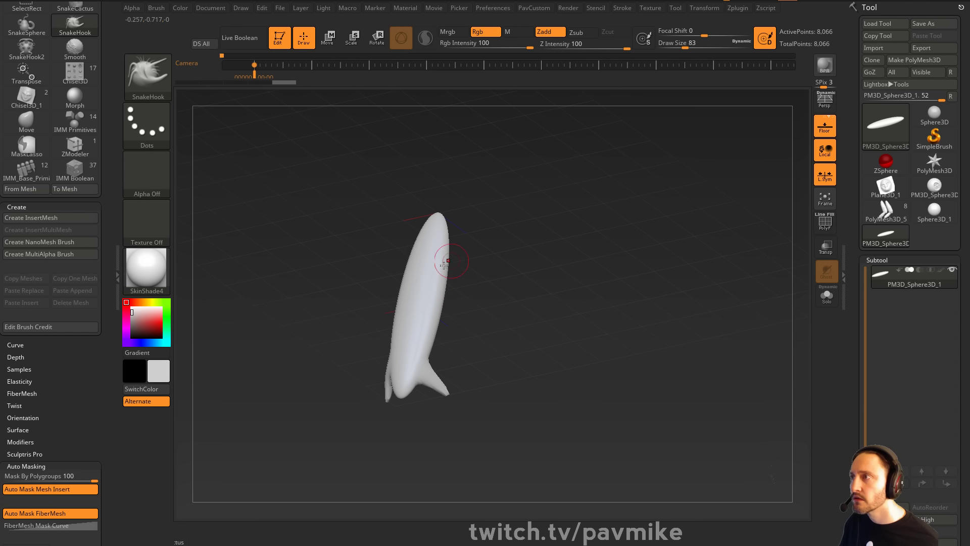
mouse_move(480, 314)
mouse_down()
mouse_move(390, 320)
mouse_move(444, 299)
mouse_move(468, 275)
mouse_move(411, 317)
mouse_move(469, 318)
mouse_move(481, 298)
mouse_move(444, 300)
mouse_move(511, 295)
mouse_up()
drag(408, 282, 373, 264)
mouse_move(520, 261)
mouse_down()
mouse_move(516, 212)
mouse_move(540, 198)
mouse_move(570, 236)
mouse_move(515, 221)
mouse_up()
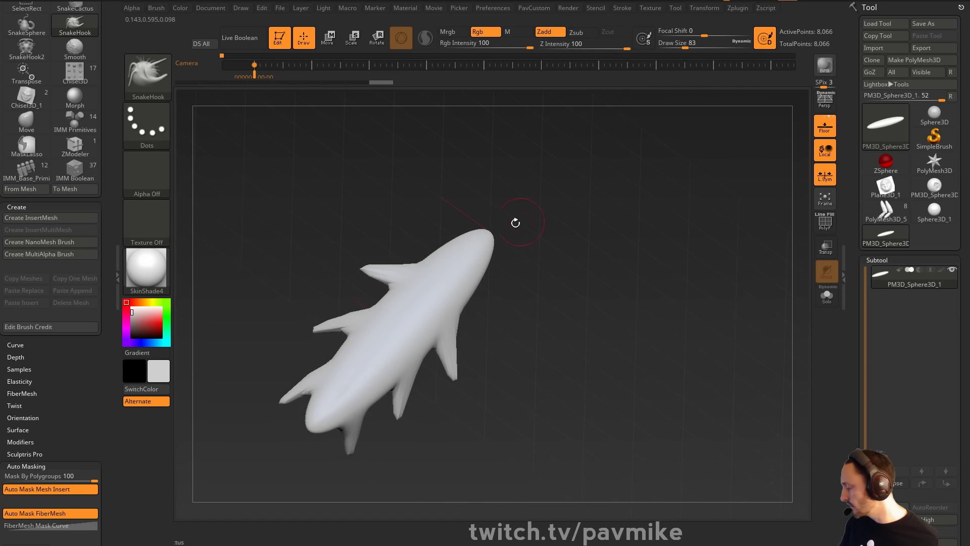
Raise bands across the creature's back between the leg pairs with the Standard brush
key(b)
key(s)
key(t)
key(s)
drag(426, 290, 424, 290)
drag(416, 289, 444, 336)
right_drag(437, 337, 395, 336)
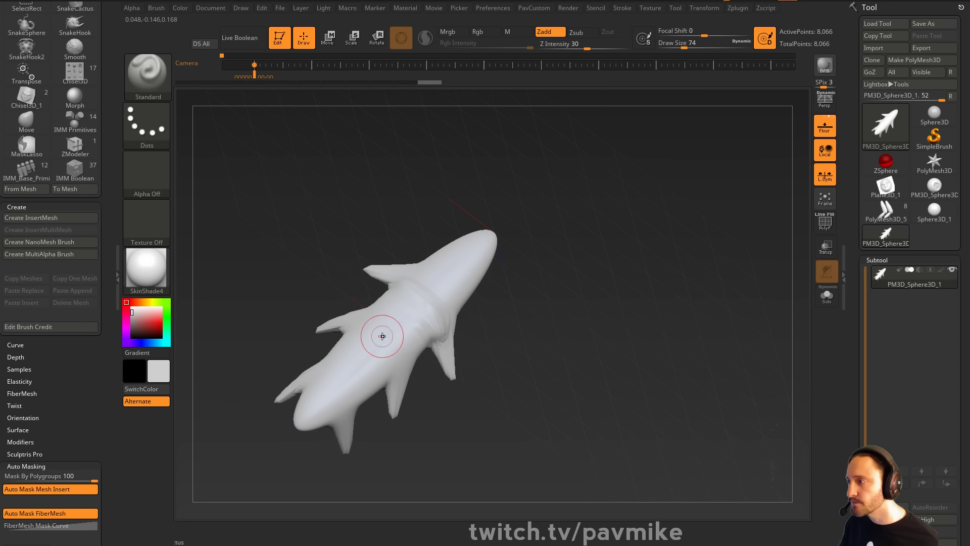
drag(363, 328, 383, 388)
drag(299, 379, 331, 408)
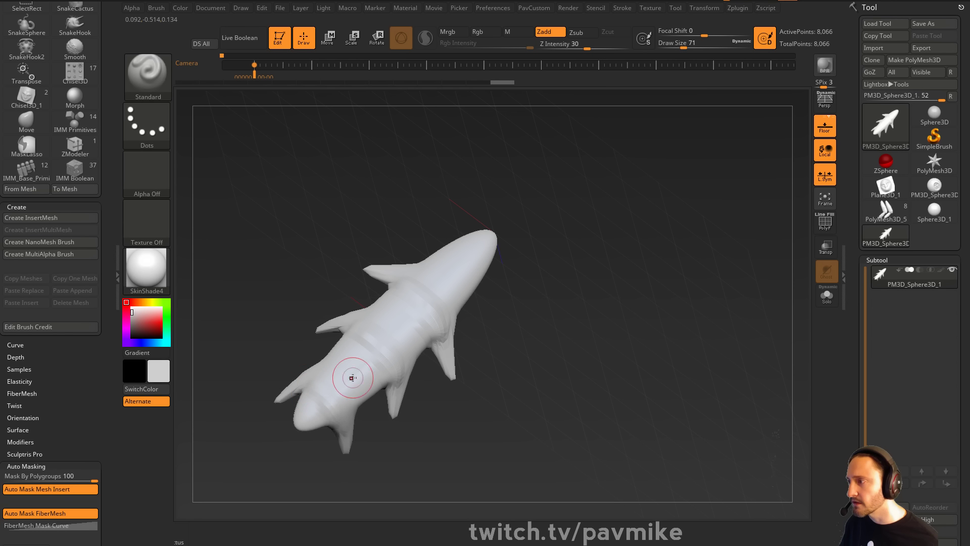
Subdivide the creature mesh once and choose the Clay brush with a draw size of 49
mouse_move(567, 286)
mouse_down()
mouse_move(587, 244)
mouse_move(575, 238)
mouse_up()
key(ctrl+d)
key(b)
key(c)
key(l)
key(s)
drag(351, 382, 347, 382)
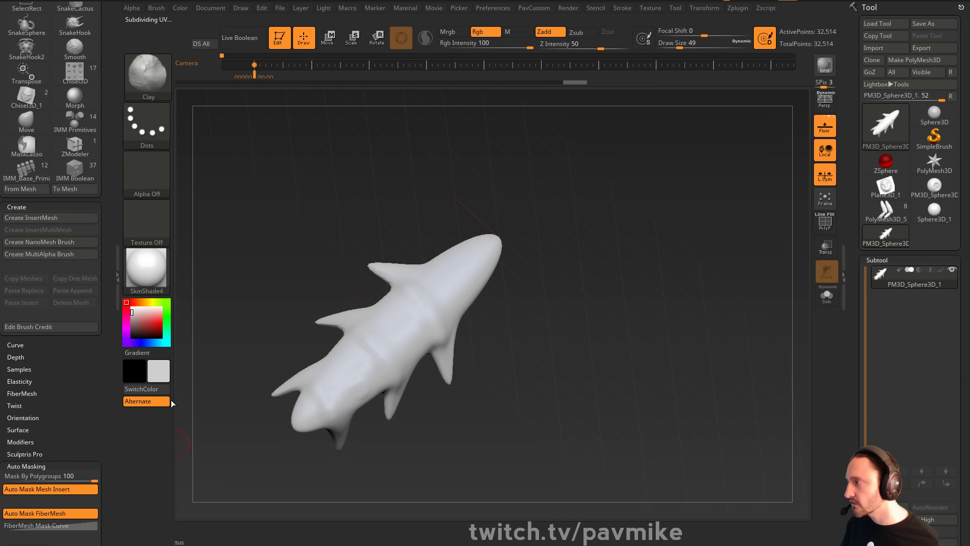
Apply StartupMaterial to the creature, set the main colour to white and enlarge the Clay brush to 108
click(133, 289)
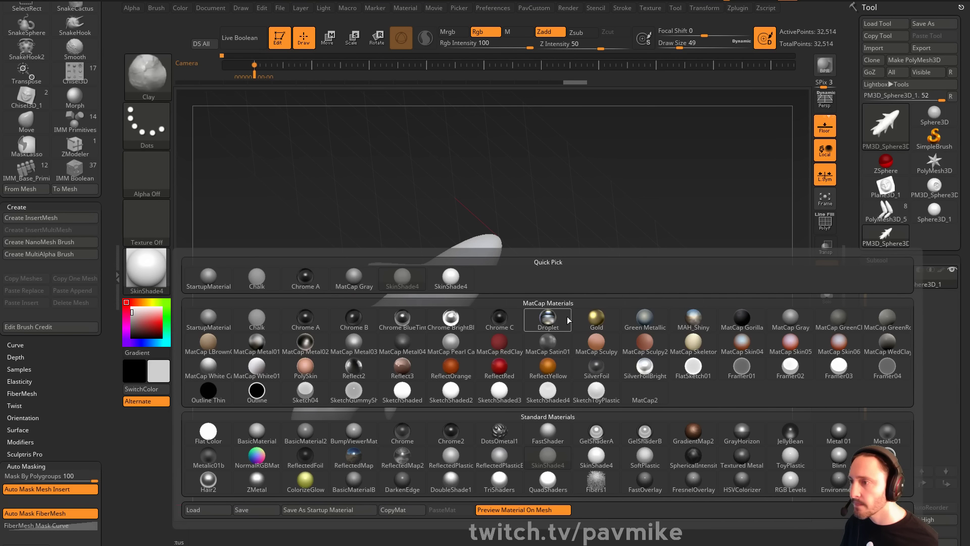
click(147, 273)
click(208, 277)
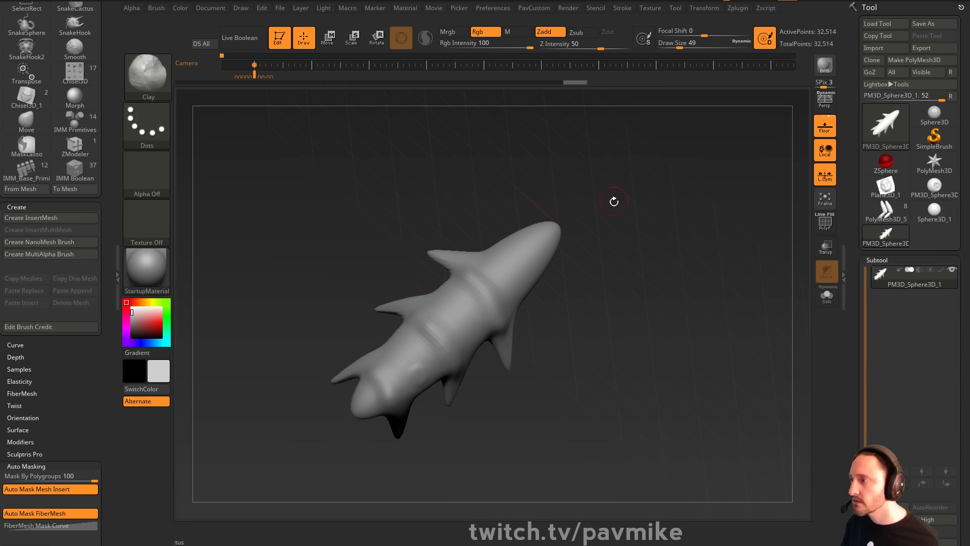
key(s)
drag(453, 329, 439, 330)
drag(593, 276, 485, 283)
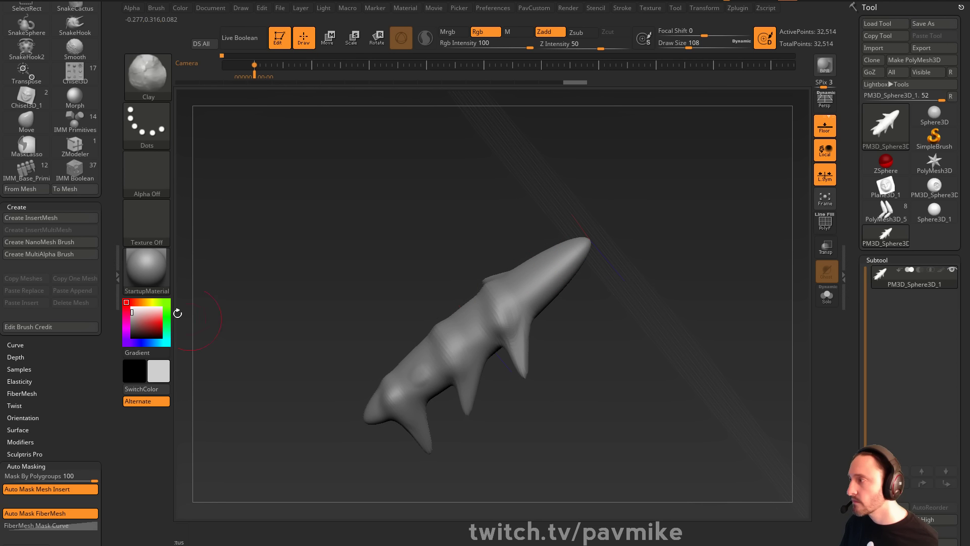
drag(647, 183, 662, 189)
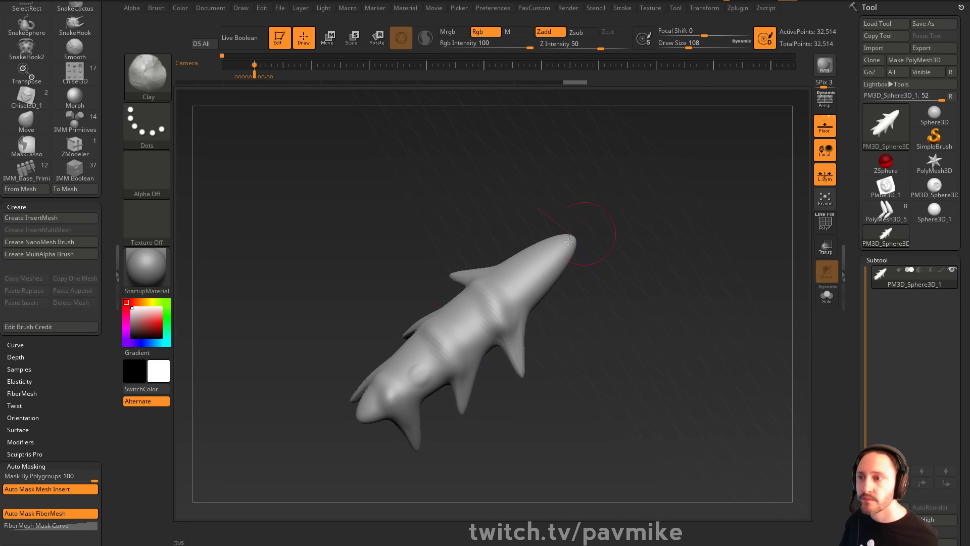
Build up and soften the body segments around the leg bases with Clay strokes
mouse_move(476, 321)
mouse_down()
mouse_move(455, 351)
mouse_move(461, 357)
mouse_up()
mouse_move(498, 303)
mouse_down()
mouse_move(482, 277)
mouse_move(518, 301)
mouse_up()
drag(390, 374, 391, 383)
mouse_move(603, 330)
mouse_down()
mouse_move(657, 220)
mouse_move(455, 349)
mouse_move(565, 316)
mouse_up()
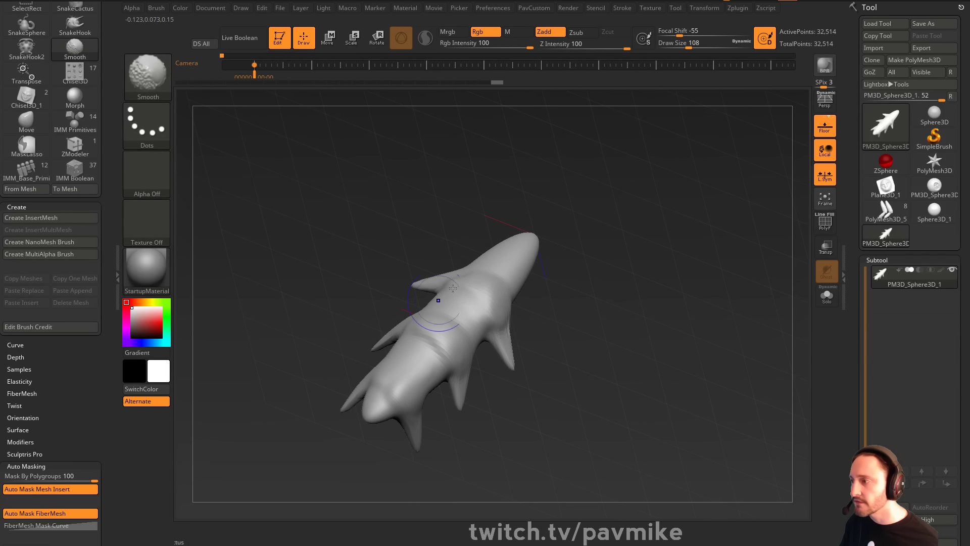
Set SmoothStronger as the smoothing brush and smooth the bands on the creature's back
click(148, 76)
click(257, 349)
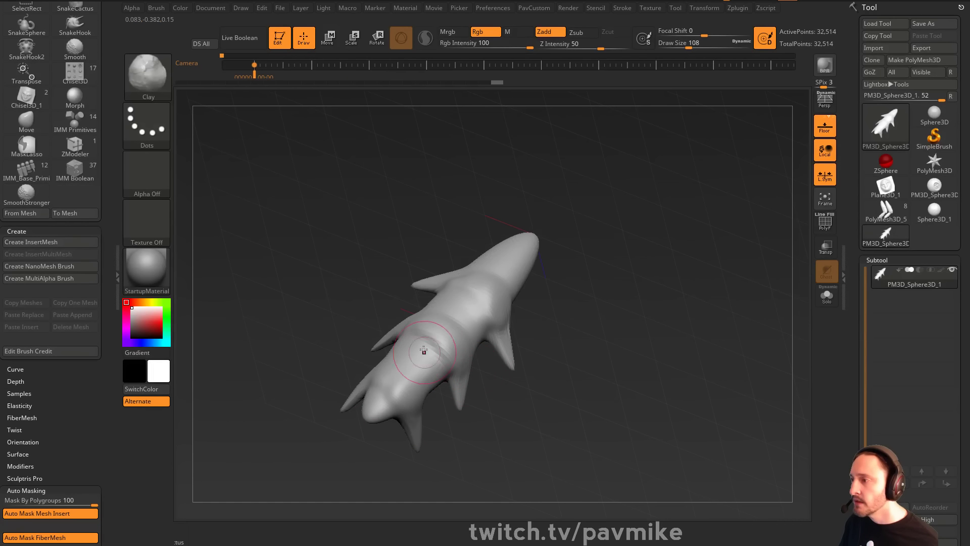
shift+drag(445, 330, 437, 346)
drag(562, 298, 569, 319)
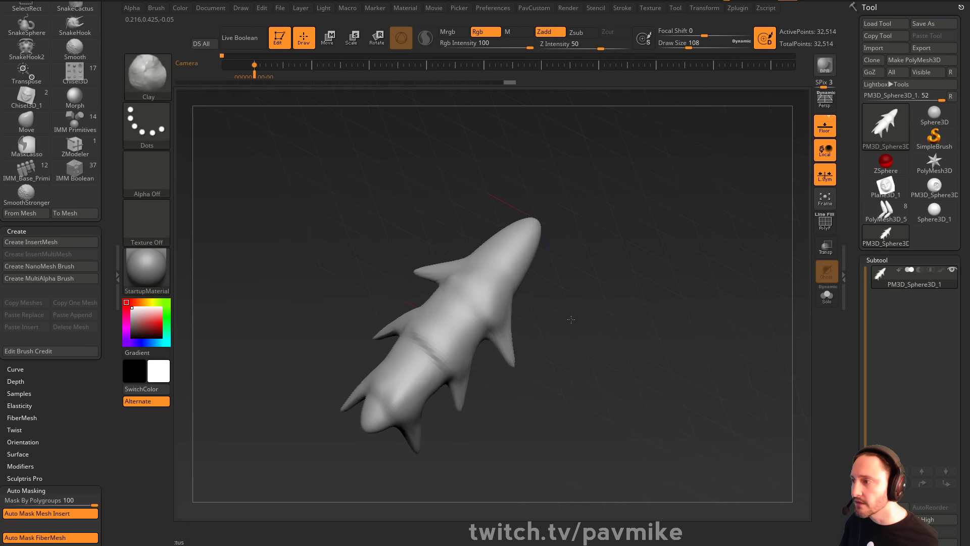
Raise ridges across the back with the Standard brush and show the polyframe again
key(b)
key(s)
key(t)
key(s)
drag(471, 293, 468, 294)
drag(623, 281, 698, 260)
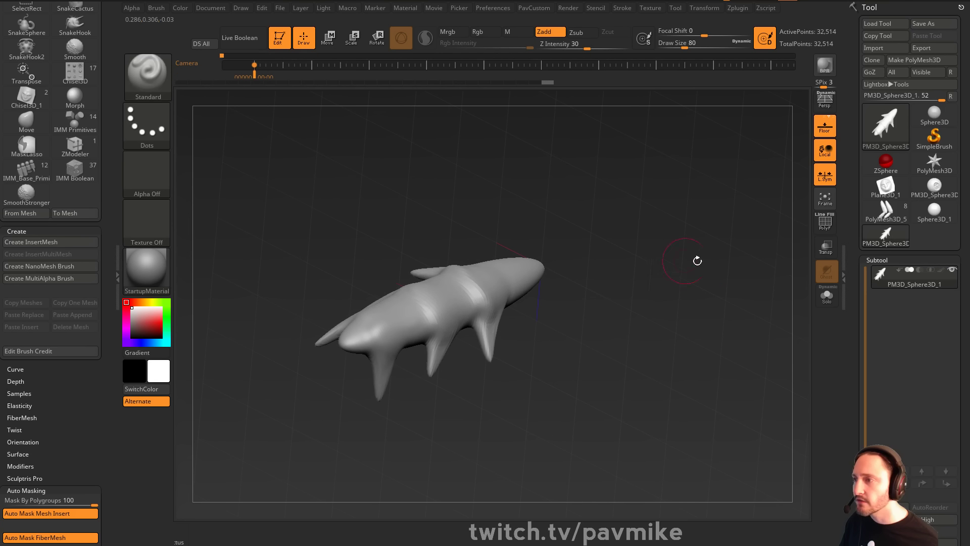
key(shift+f)
mouse_move(775, 222)
mouse_down()
mouse_move(726, 261)
mouse_move(734, 277)
mouse_move(708, 281)
mouse_up()
key(s)
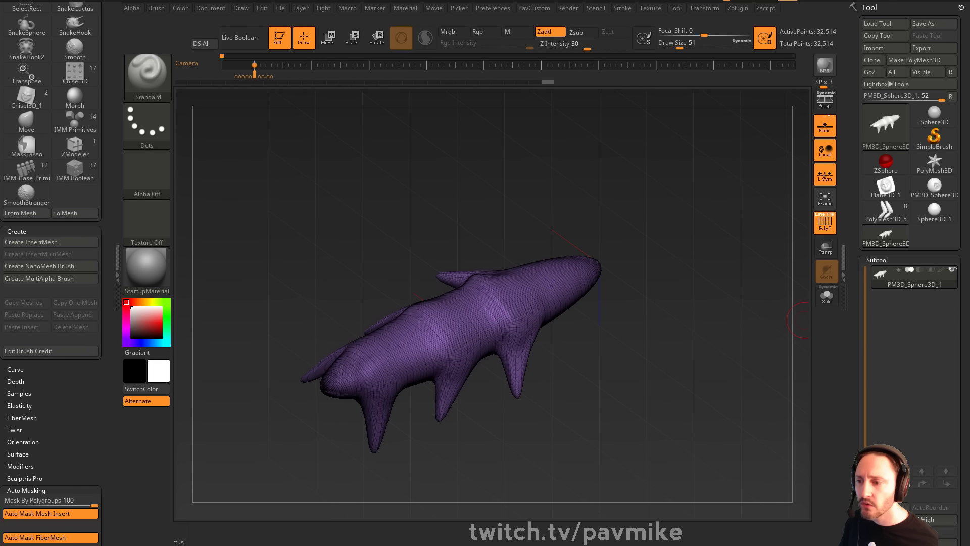
Duplicate the creature subtool and try to ZRemesh the copy with the Half setting
key(ctrl+shift+d)
key(2)
drag(626, 485, 622, 444)
click(642, 457)
click(658, 418)
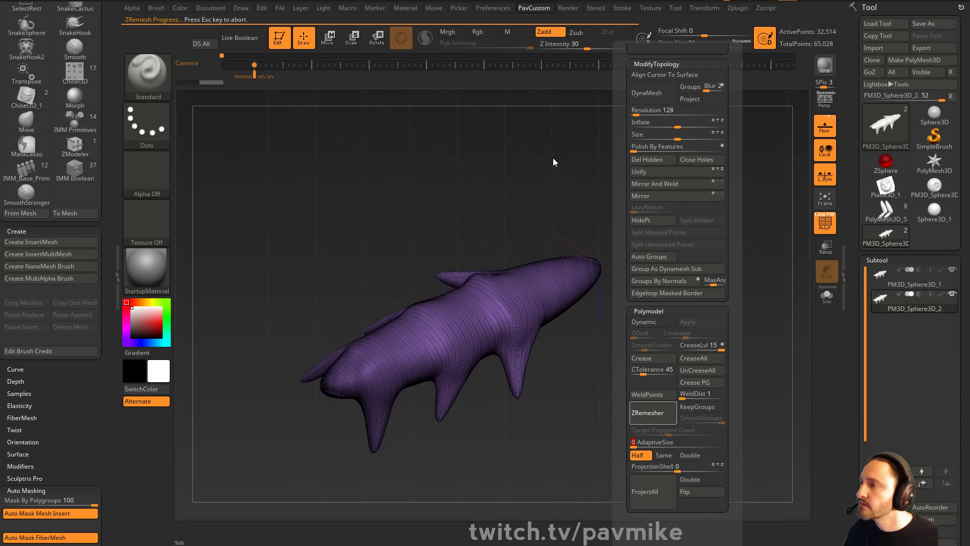
key(Escape)
Rotate the duplicated creature so its body lies horizontally across the upright original
mouse_move(581, 201)
mouse_down()
mouse_move(638, 195)
mouse_move(581, 205)
mouse_up()
mouse_move(606, 323)
mouse_down()
mouse_move(717, 274)
mouse_move(584, 291)
mouse_move(630, 282)
mouse_move(589, 216)
mouse_move(560, 227)
mouse_move(659, 168)
mouse_up()
key(w)
drag(446, 268, 708, 238)
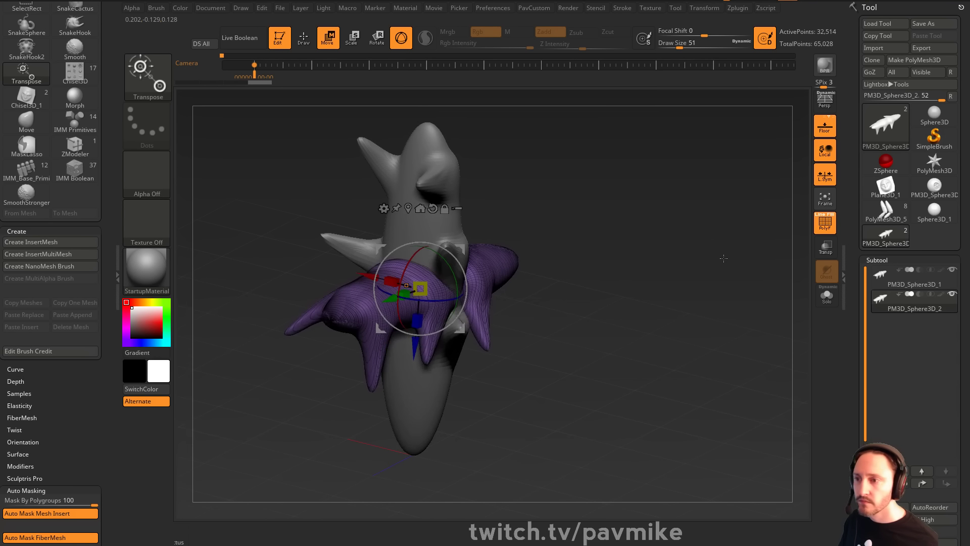
Delete the original upright creature subtool, keeping only the rotated copy
click(945, 274)
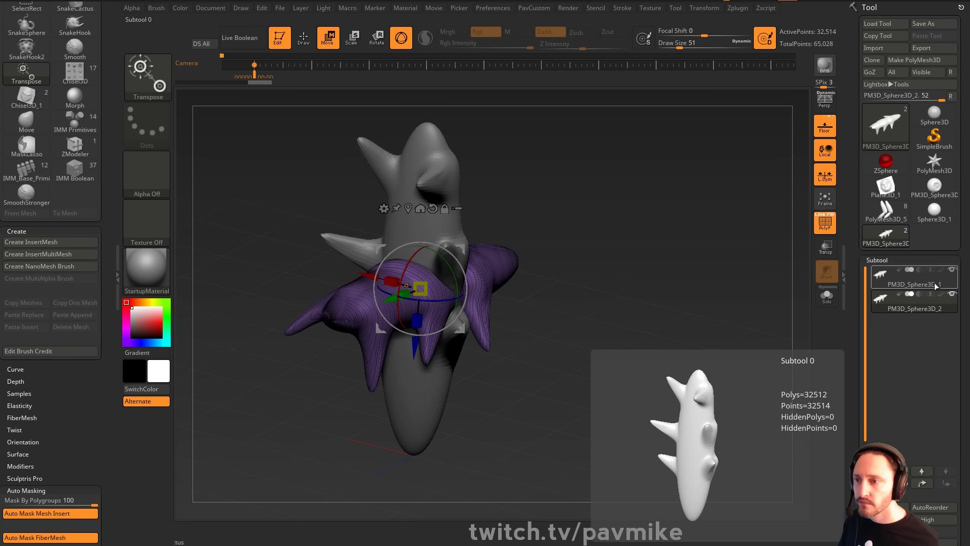
click(952, 273)
drag(894, 540, 893, 433)
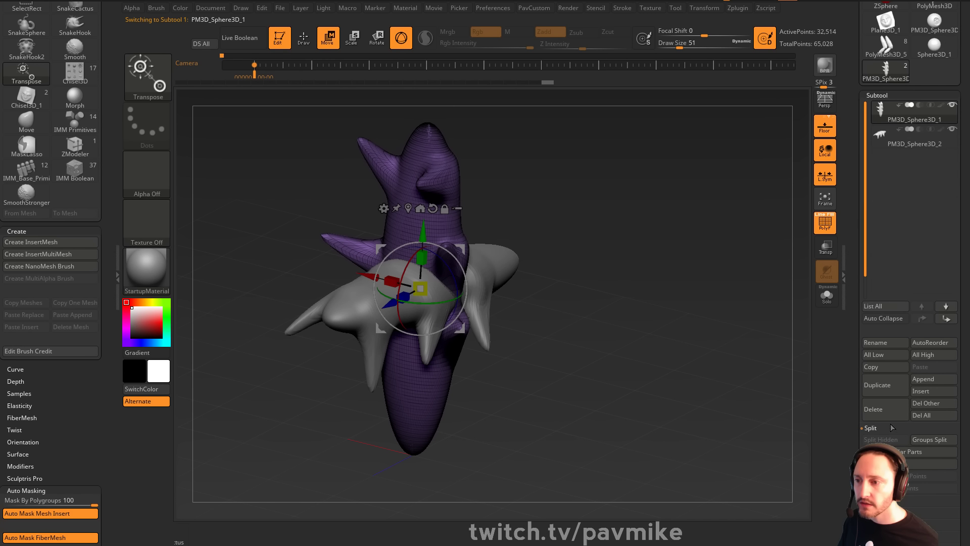
click(892, 410)
Adjust the remaining creature's alignment to the symmetry axis from the front view
mouse_move(696, 305)
shift+mouse_down()
mouse_move(652, 209)
mouse_move(702, 239)
shift+mouse_up()
key(w)
drag(511, 293, 502, 281)
key(q)
mouse_move(581, 230)
mouse_down()
mouse_move(667, 210)
mouse_move(646, 234)
mouse_up()
Delete the creature's lower subdivision level and apply Mirror And Weld to make the body symmetrical
key(space)
click(631, 237)
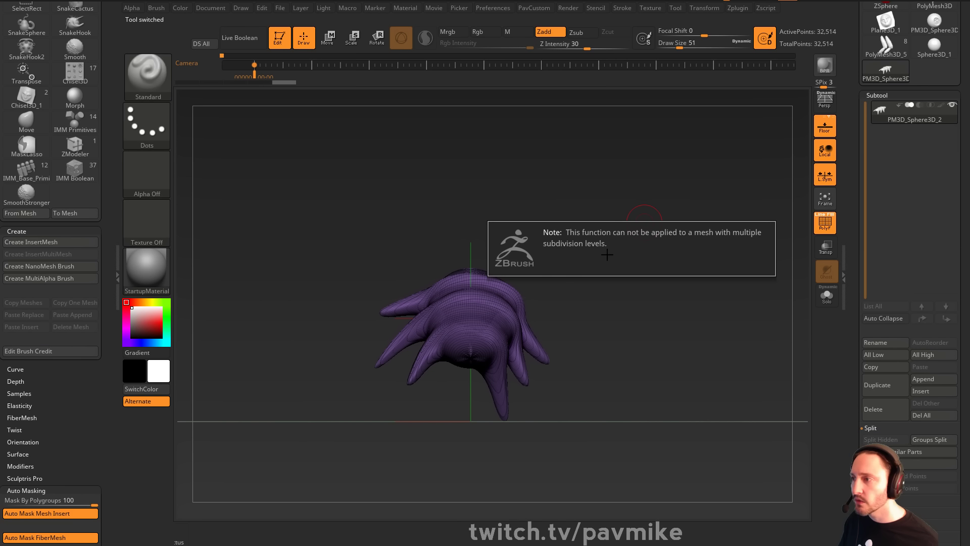
scroll(858, 218, down, 5)
scroll(858, 218, down, 1)
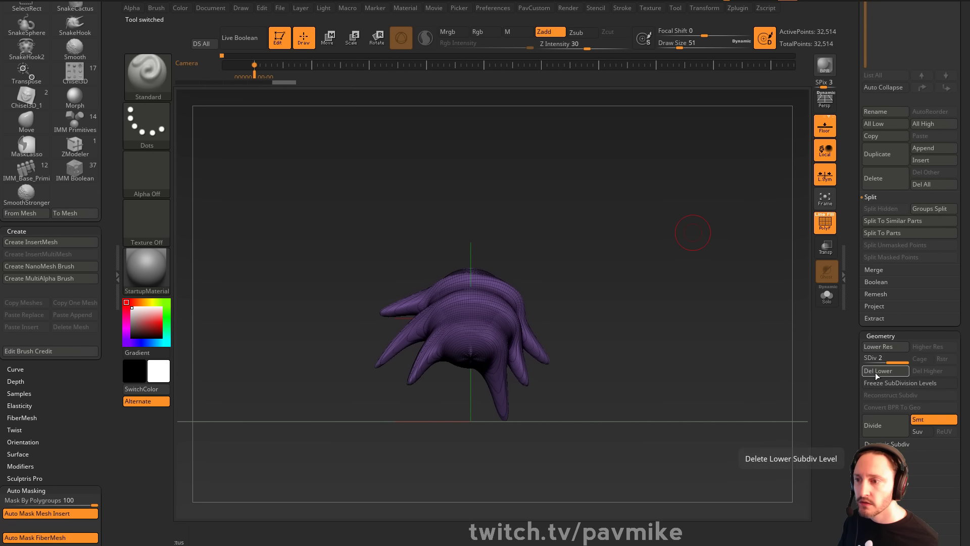
click(876, 372)
key(space)
click(672, 249)
drag(615, 257, 486, 306)
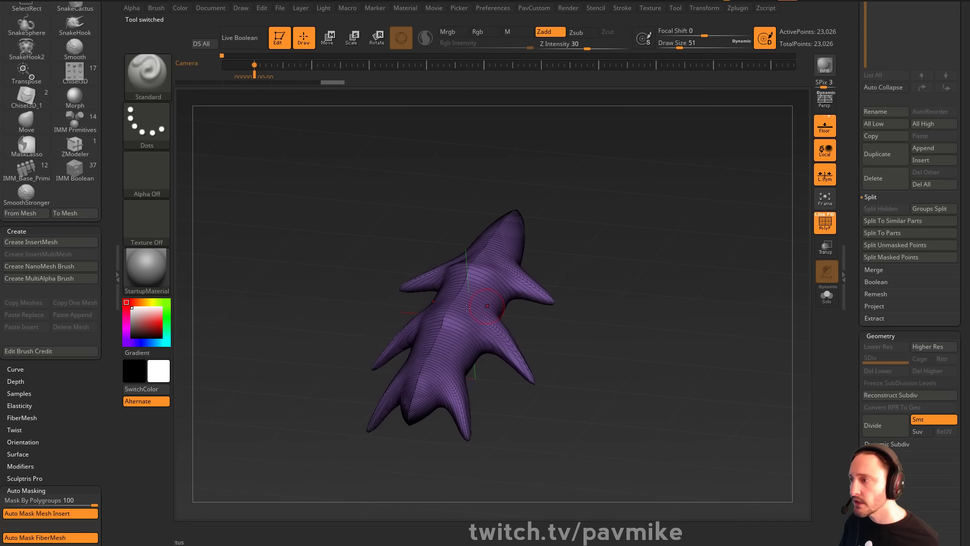
Run ZRemesher repeatedly on the mirrored creature with the Half setting to get a low-poly mesh
key(space)
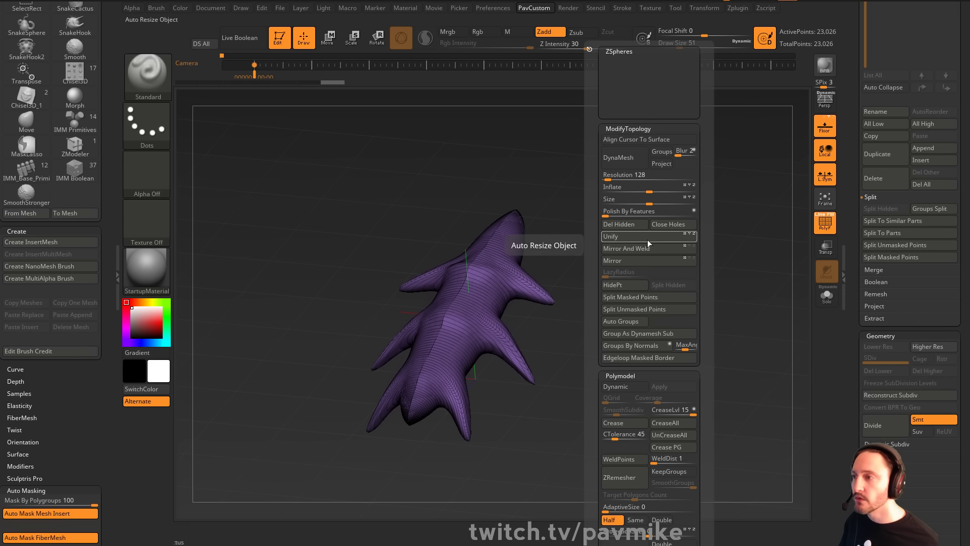
click(623, 477)
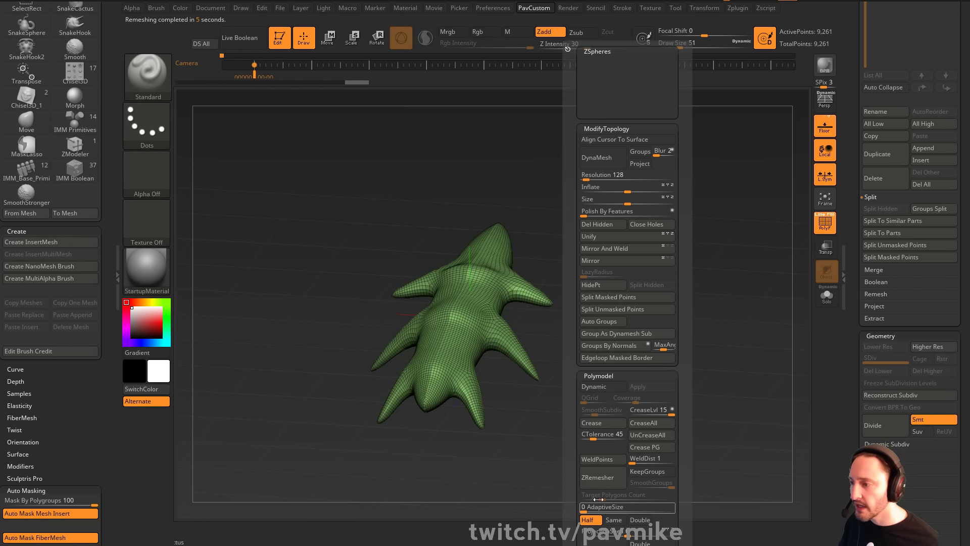
click(607, 476)
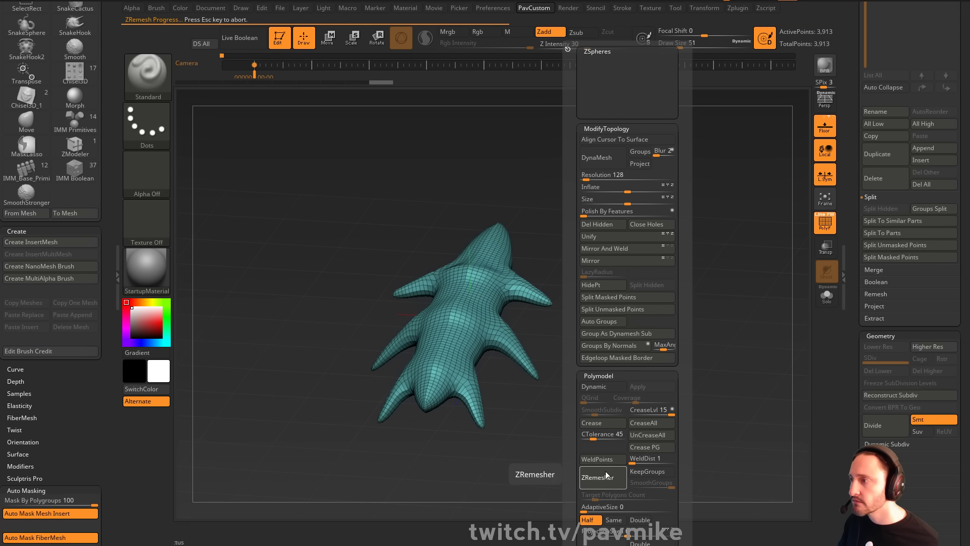
click(604, 474)
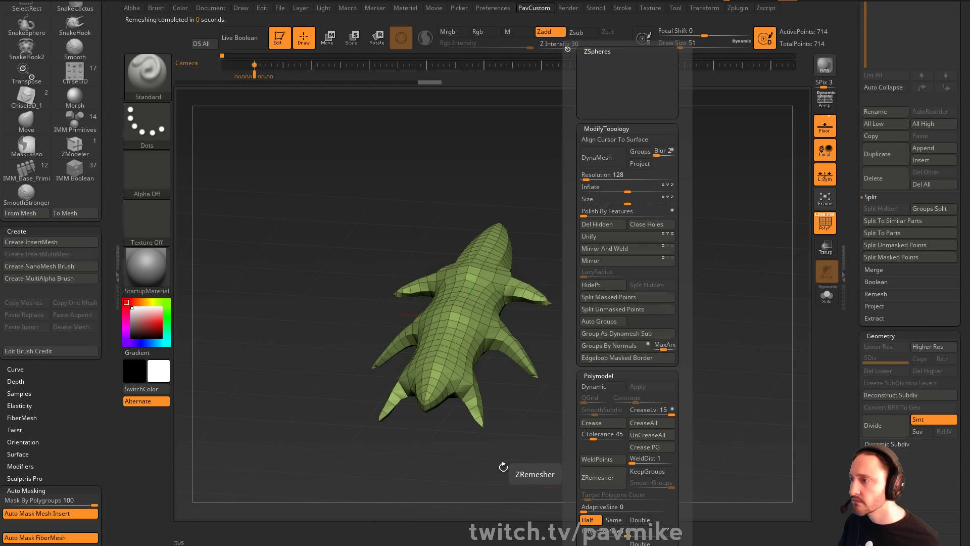
Examine the remeshed low-poly creature from several angles
drag(503, 466, 670, 288)
key(w)
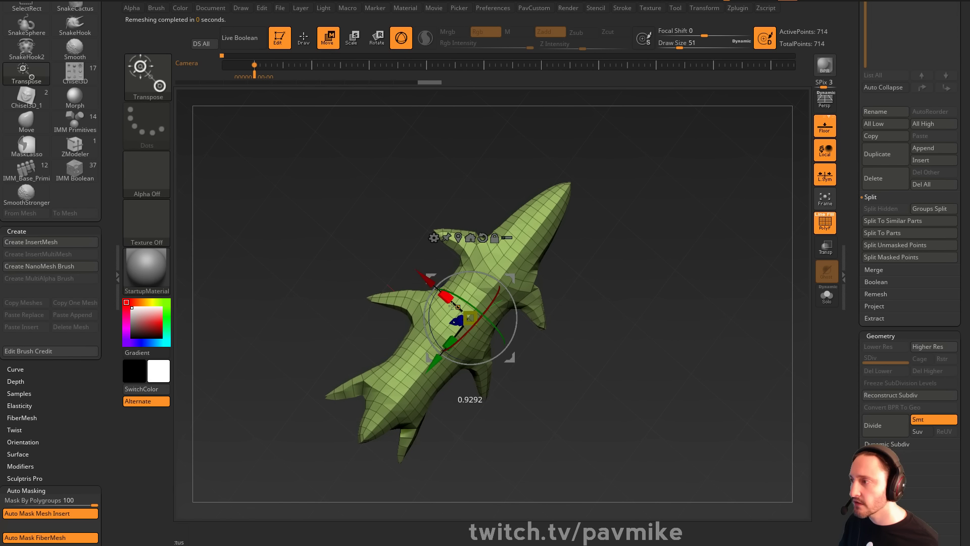
drag(454, 306, 456, 308)
key(q)
mouse_move(601, 273)
mouse_down()
mouse_move(663, 220)
mouse_move(687, 301)
mouse_move(661, 256)
mouse_move(702, 275)
mouse_move(711, 295)
mouse_move(691, 232)
mouse_move(691, 242)
mouse_move(657, 232)
mouse_up()
key(bracketright)
key(bracketright)
drag(486, 165, 475, 427)
Snap the view straight onto the creature's body and create a new InsertMesh brush from its mesh
shift+drag(481, 238, 483, 199)
shift+drag(656, 230, 651, 229)
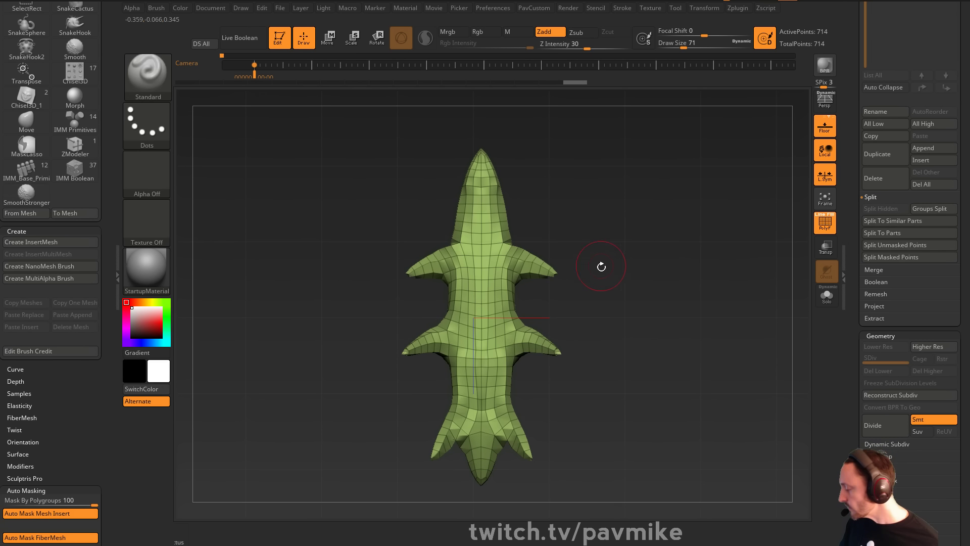
key(b)
click(309, 530)
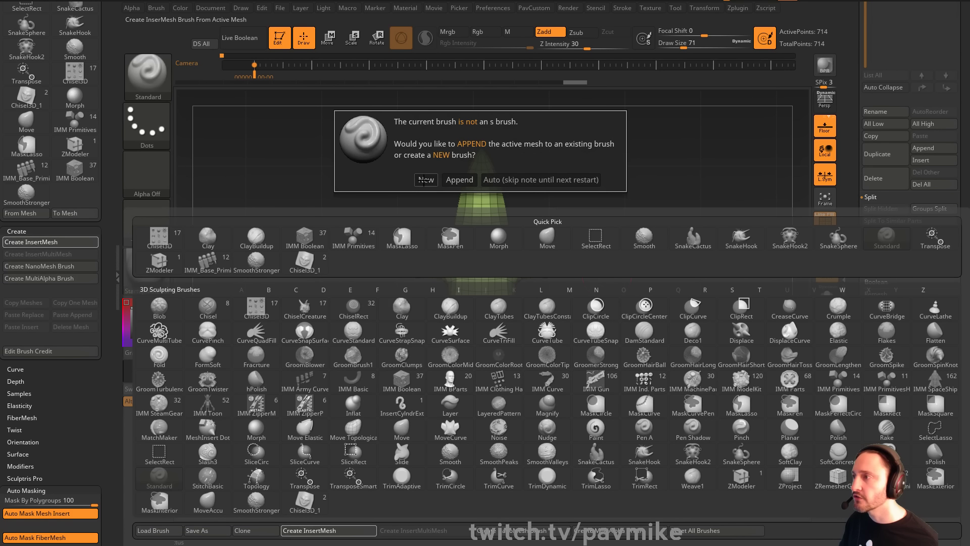
click(426, 179)
Switch back to the bee tool and insert the creature mesh as a foot below the front leg
drag(853, 226, 859, 403)
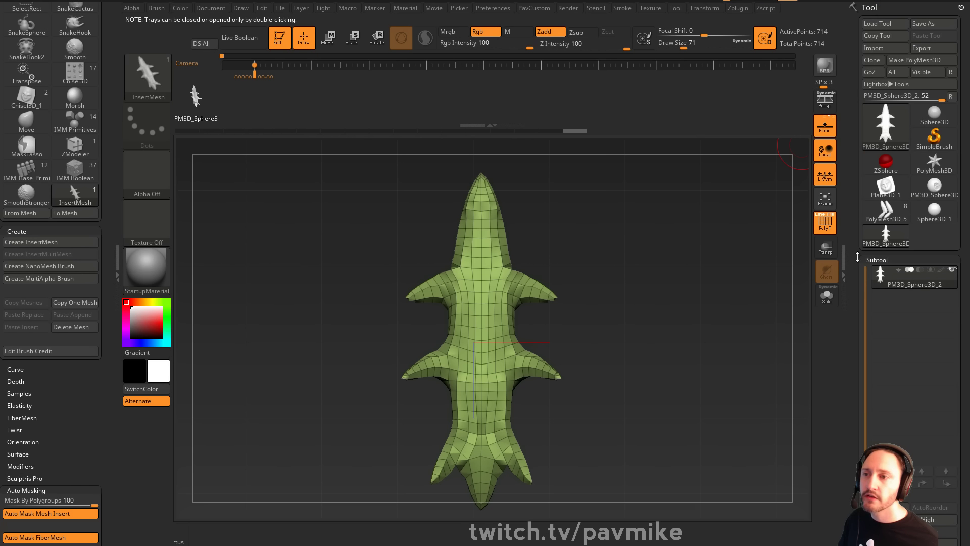
click(883, 212)
mouse_move(695, 227)
shift+mouse_down()
mouse_move(689, 174)
mouse_move(758, 165)
mouse_move(760, 271)
mouse_move(714, 334)
mouse_move(743, 258)
mouse_move(729, 246)
mouse_move(632, 303)
shift+mouse_up()
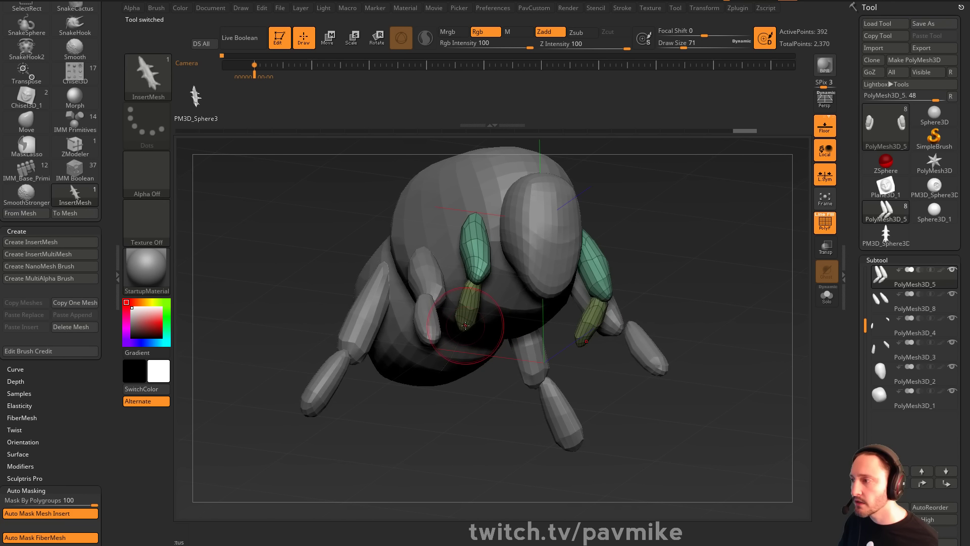
drag(429, 427, 507, 434)
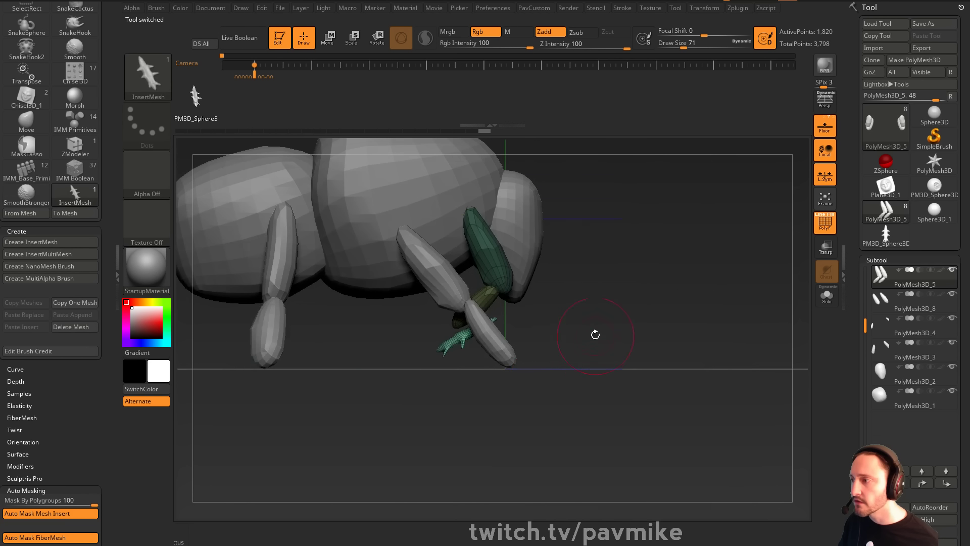
Move and rotate the inserted foot so it meets the end of the front leg's lower segment
alt+drag(595, 339, 590, 348)
key(w)
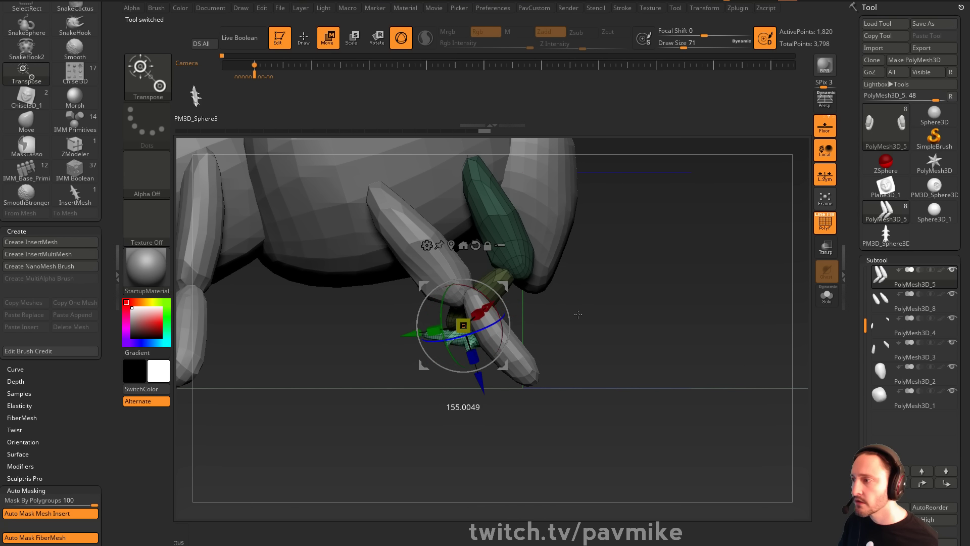
drag(506, 297, 504, 292)
drag(488, 348, 482, 350)
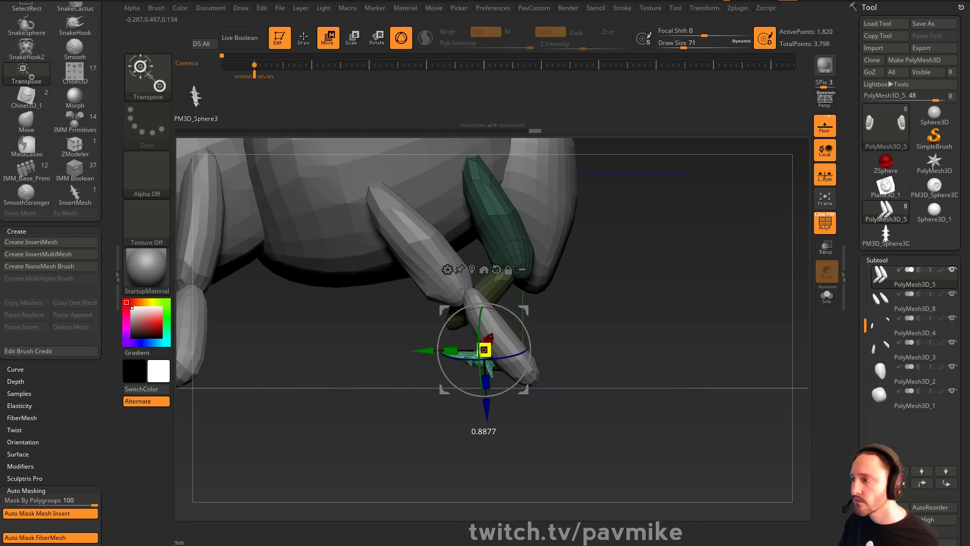
key(q)
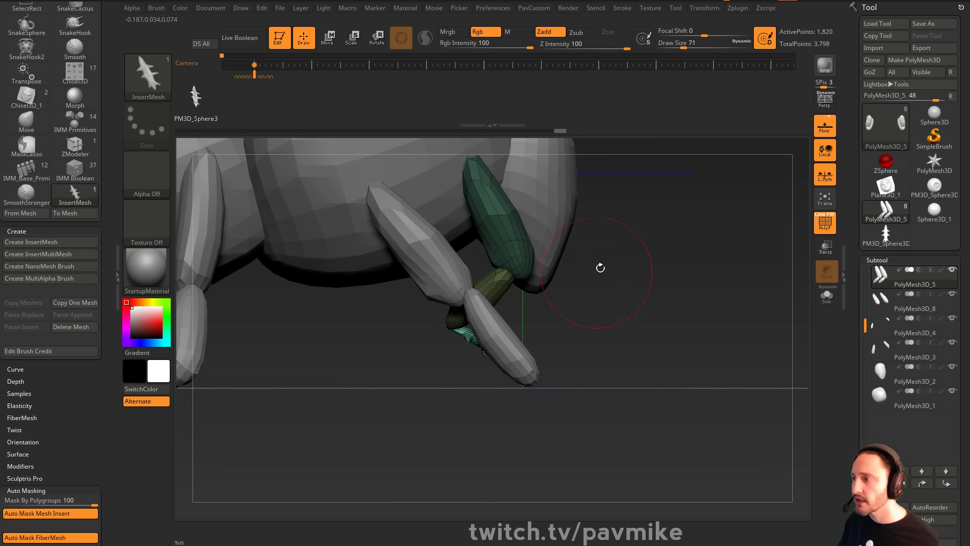
Insert a second creature-shaped foot at the lower end of the middle leg
mouse_move(600, 266)
mouse_down()
mouse_move(711, 254)
mouse_move(635, 288)
mouse_move(556, 401)
mouse_move(592, 378)
mouse_up()
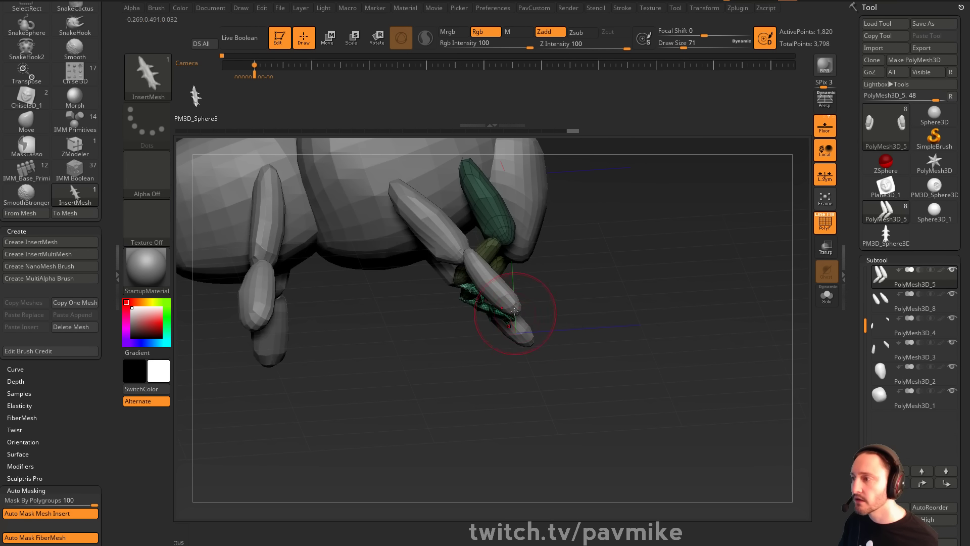
drag(519, 312, 547, 329)
mouse_move(597, 282)
mouse_down()
mouse_move(539, 325)
mouse_move(585, 262)
mouse_move(570, 208)
mouse_move(574, 293)
mouse_move(560, 297)
mouse_move(561, 312)
mouse_move(605, 271)
mouse_up()
key(w)
key(q)
alt+drag(604, 233, 678, 262)
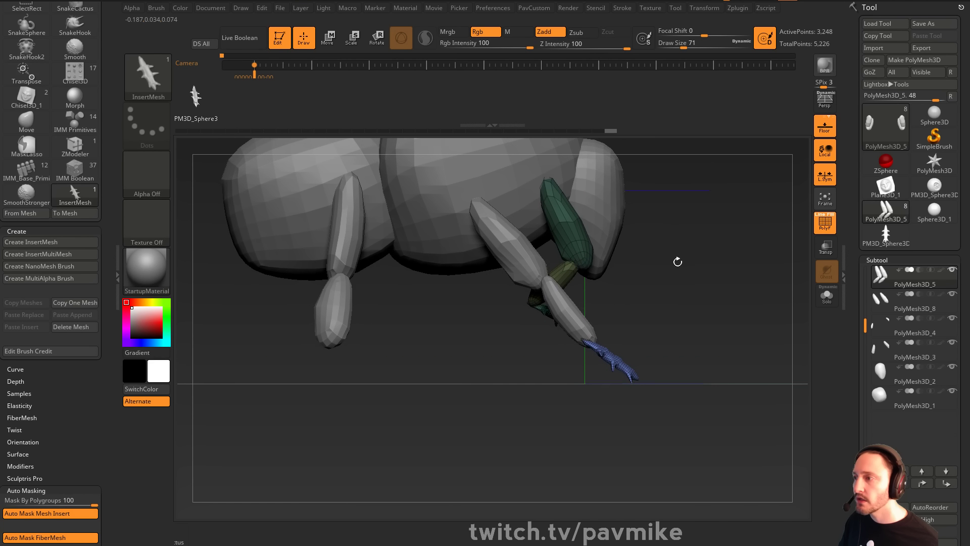
Duplicate the middle leg's foot and place the copy at the lower end of the hind leg
key(w)
mouse_move(658, 315)
ctrl+mouse_down()
mouse_move(558, 350)
mouse_move(411, 323)
mouse_move(450, 333)
ctrl+mouse_up()
drag(425, 377, 359, 355)
drag(398, 328, 361, 342)
drag(431, 327, 369, 329)
drag(467, 362, 536, 301)
mouse_move(437, 359)
mouse_down()
mouse_move(428, 337)
mouse_move(459, 329)
mouse_move(449, 318)
mouse_up()
Refine the hind foot's rotation and position so it fits the end of the hind leg
key(q)
shift+drag(498, 290, 601, 303)
key(w)
shift+drag(482, 369, 541, 369)
mouse_move(448, 334)
mouse_down()
mouse_move(453, 350)
mouse_move(446, 322)
mouse_up()
key(q)
Clear the mask, regroup the front legs and feet with Auto Groups and Mirror And Weld, and split them with Groups Split
alt+drag(789, 272, 678, 303)
ctrl+drag(689, 302, 718, 308)
mouse_move(776, 298)
mouse_down()
mouse_move(729, 308)
mouse_move(727, 279)
mouse_up()
key(a)
click(710, 326)
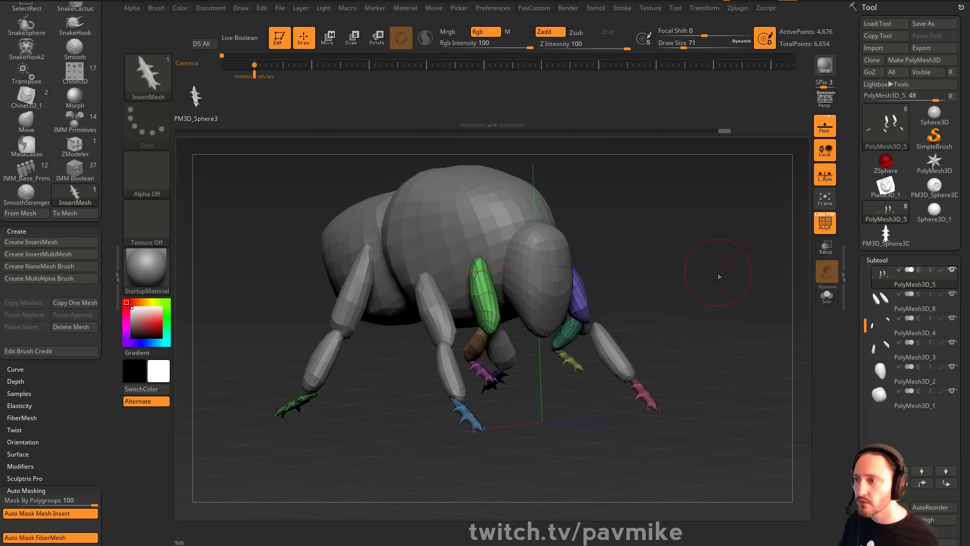
key(a)
click(708, 248)
drag(854, 335, 855, 256)
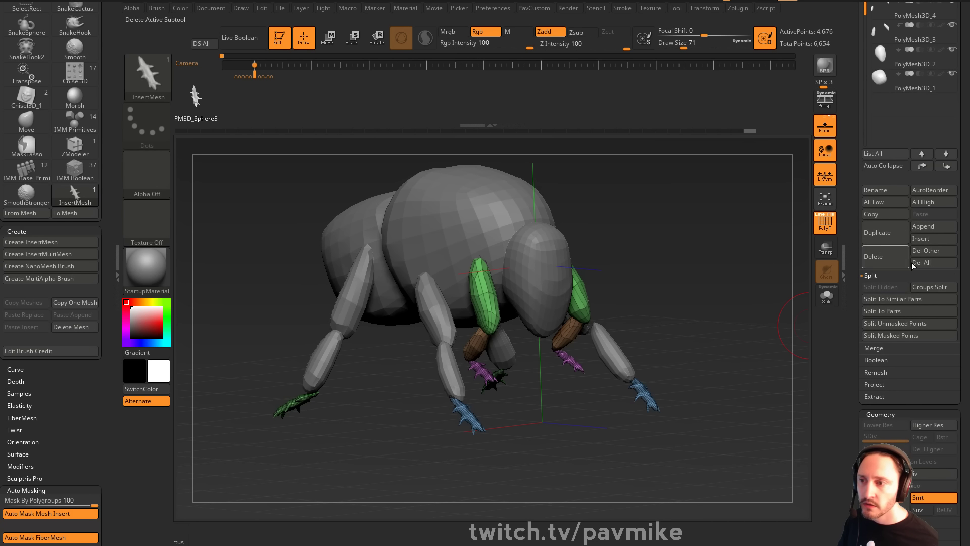
click(932, 287)
Show the bee reference from the side and rotate the front legs' upper segments to match it
key(shift+z)
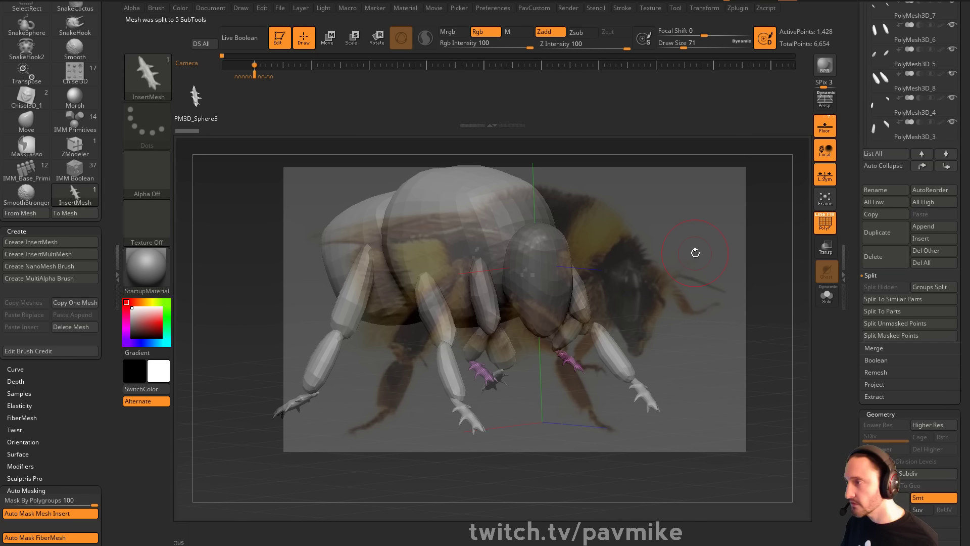
key(Right)
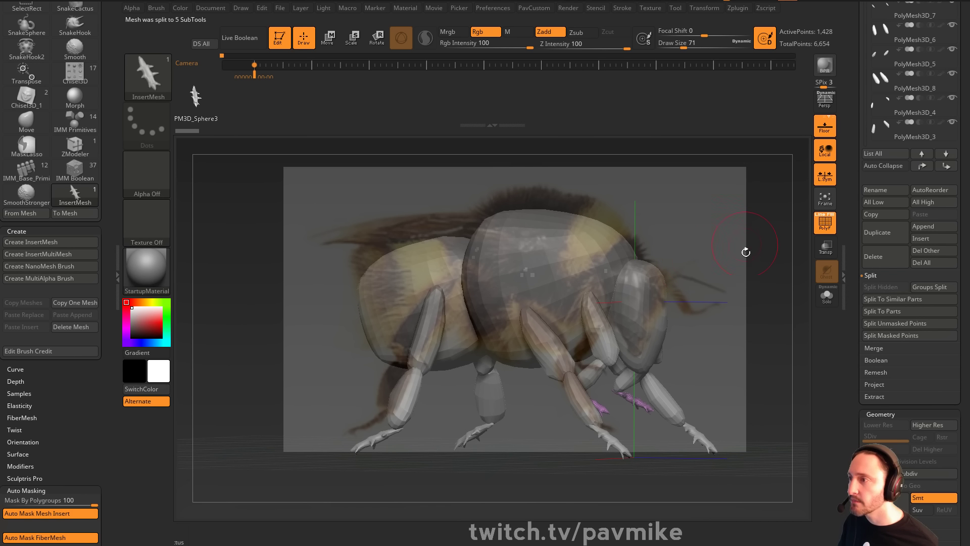
drag(746, 252, 745, 216)
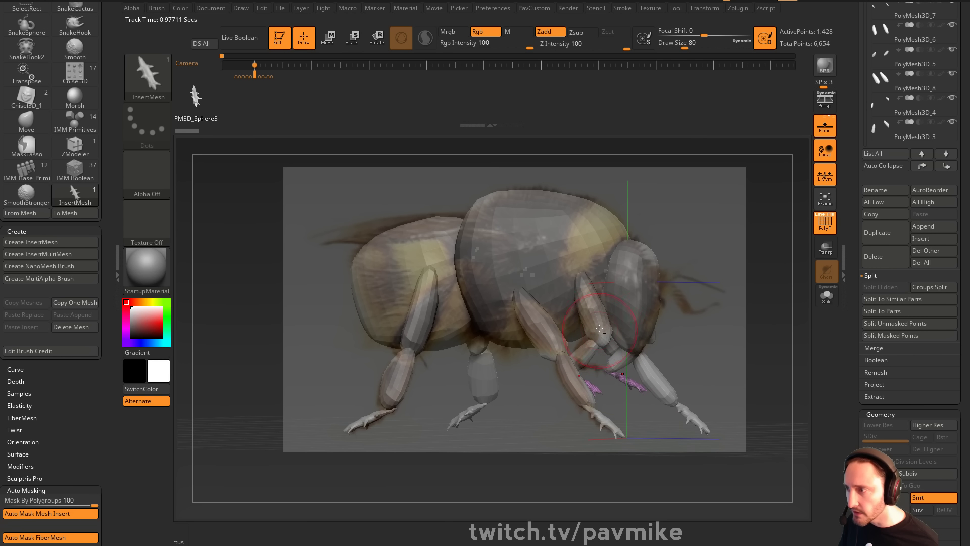
alt+click(588, 293)
key(w)
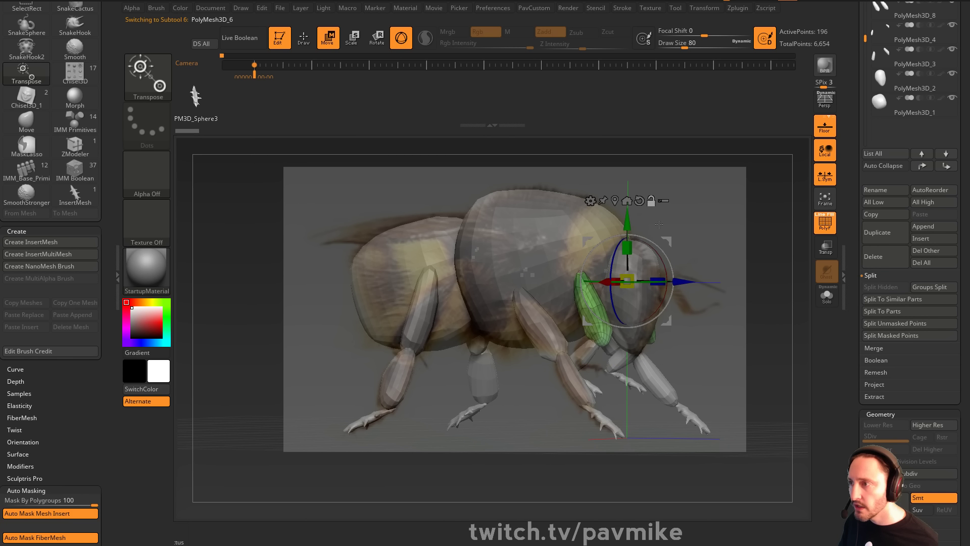
click(627, 201)
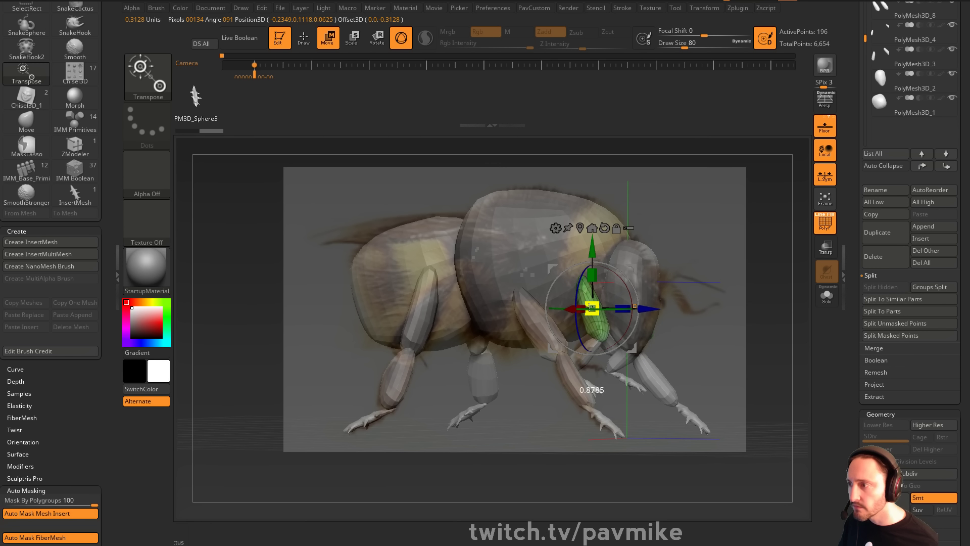
drag(601, 305, 662, 282)
drag(688, 237, 635, 280)
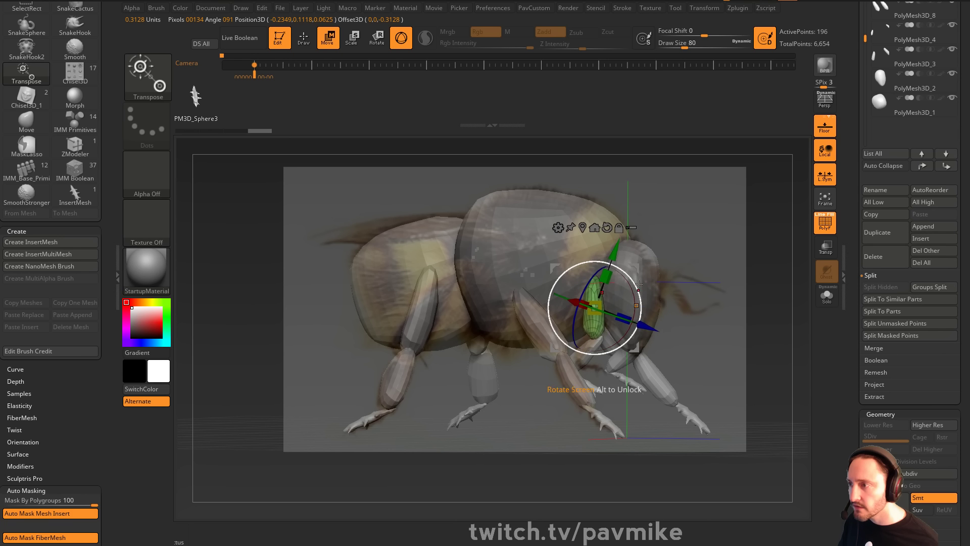
key(q)
Reposition the front legs' lower segments against the reference, below the upper segments
alt+click(606, 335)
key(w)
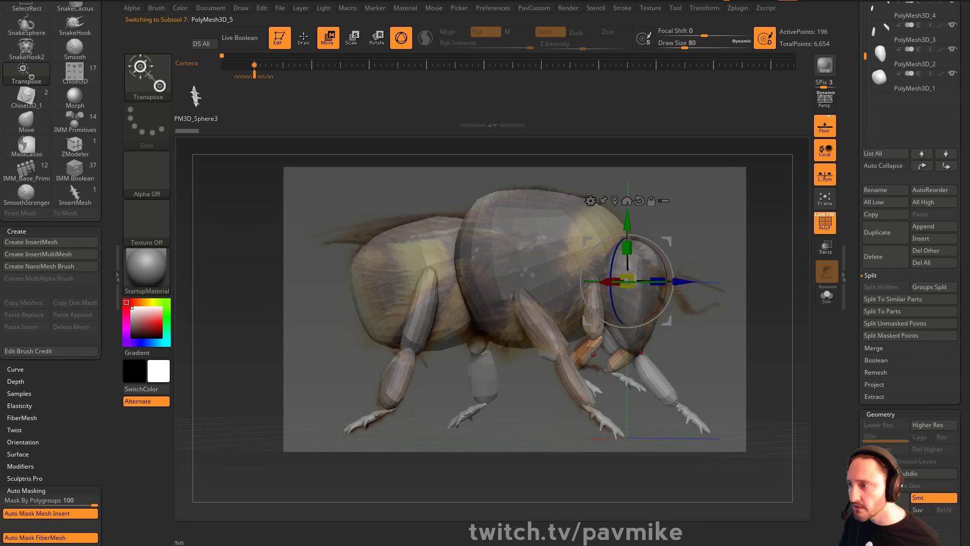
click(590, 347)
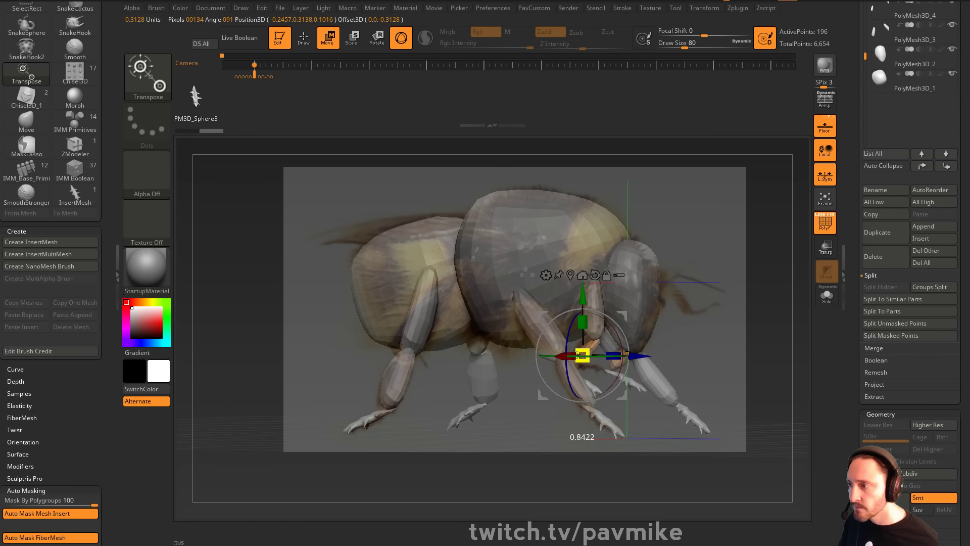
key(q)
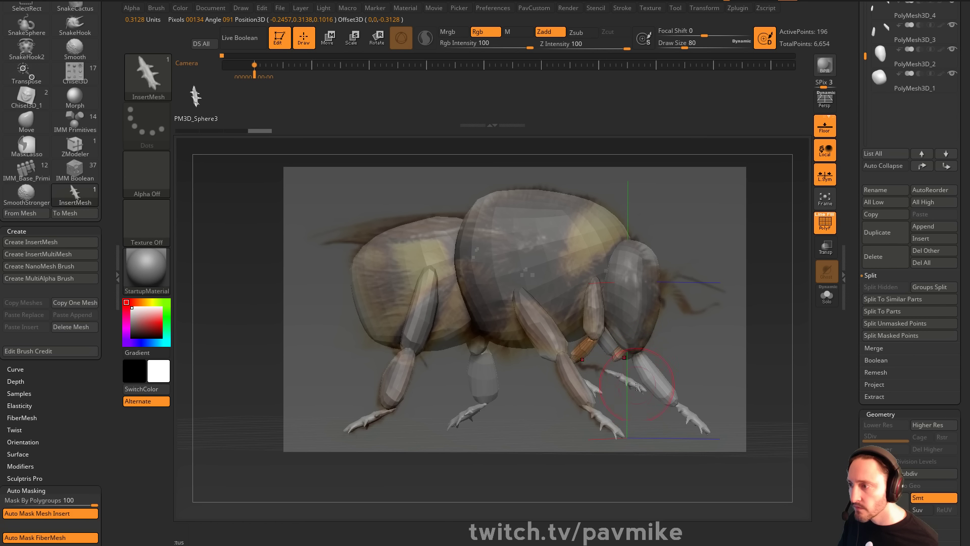
Reposition and rotate the front feet so they follow the lower segments of the front legs
alt+click(647, 380)
key(w)
drag(655, 292, 656, 272)
drag(613, 246, 613, 269)
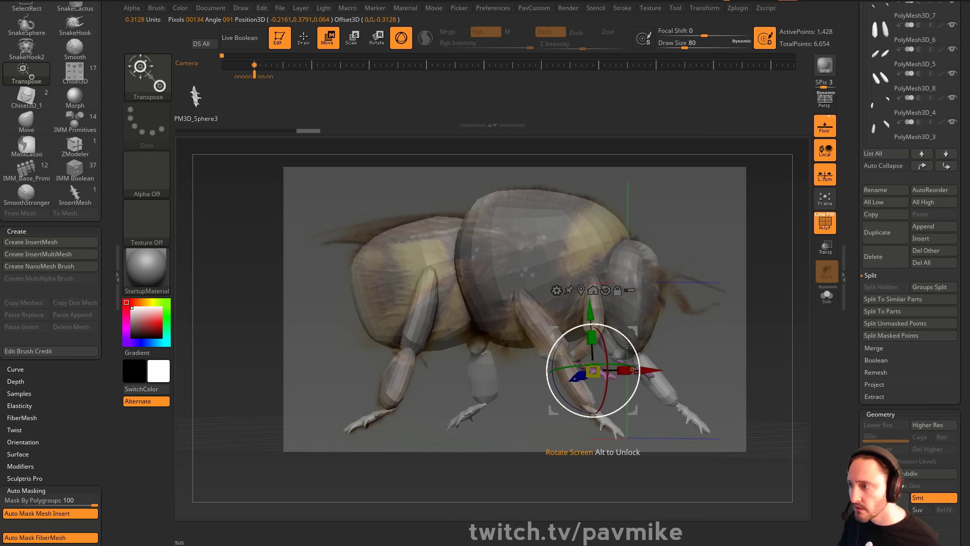
key(q)
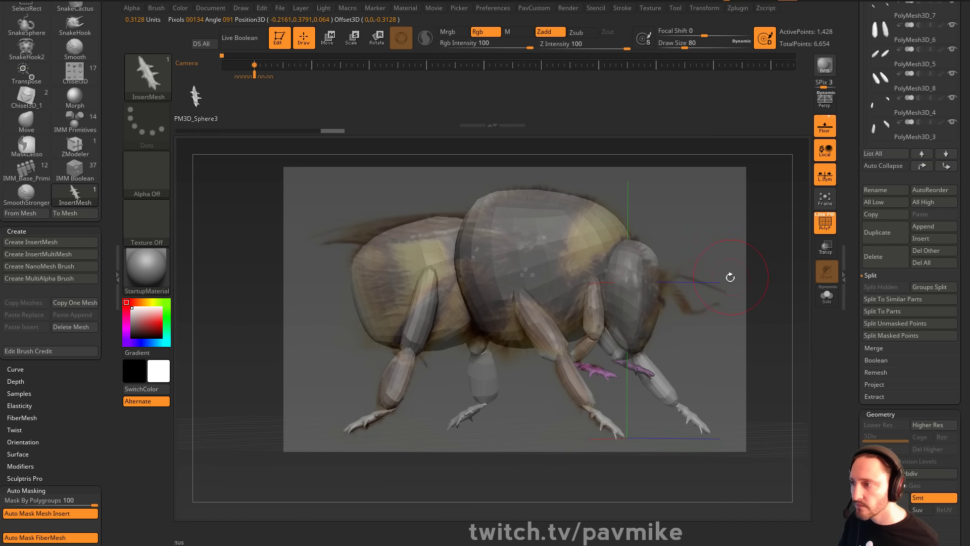
Examine the bee without the reference overlay and view the gizmo's available transform types
mouse_move(735, 270)
mouse_down()
mouse_move(728, 249)
mouse_move(657, 252)
mouse_move(720, 260)
mouse_move(662, 251)
mouse_up()
alt+drag(732, 229, 664, 252)
key(s)
drag(682, 249, 685, 251)
mouse_move(712, 255)
alt+mouse_down()
mouse_move(684, 258)
mouse_move(706, 270)
alt+mouse_up()
key(w)
click(452, 319)
click(452, 318)
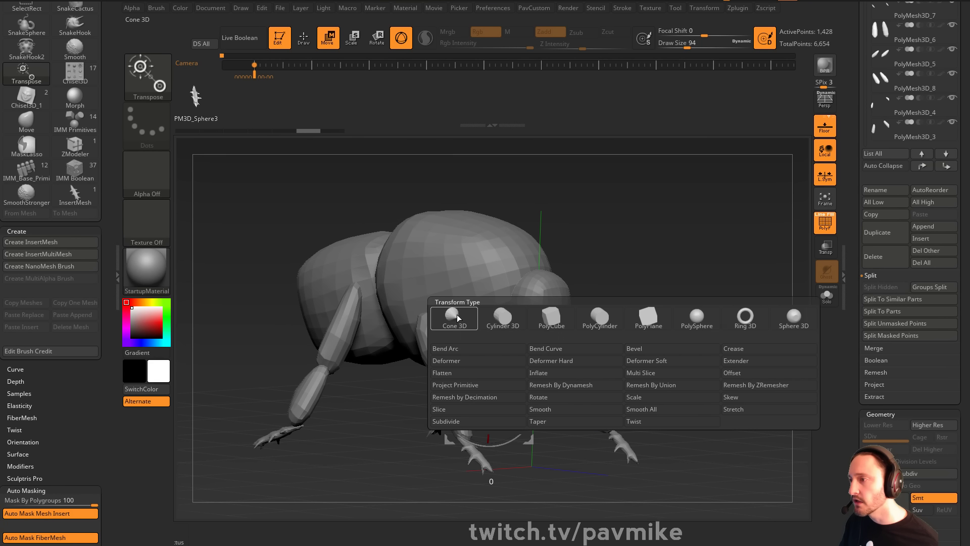
drag(652, 255, 628, 253)
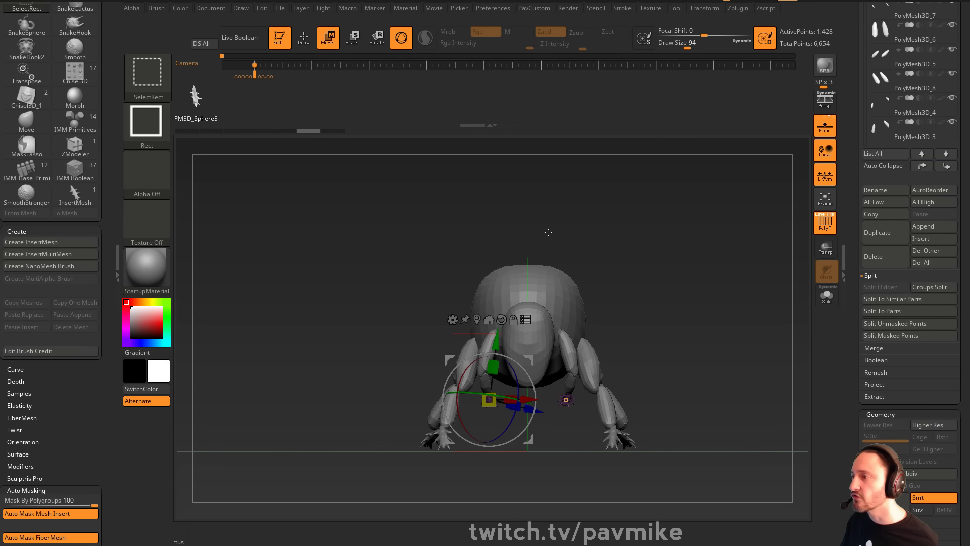
Try selecting the thorax and both middle leg segments as a group for moving several subtools at once
ctrl+shift+click(643, 336)
ctrl+shift+click(570, 309)
ctrl+shift+click(593, 369)
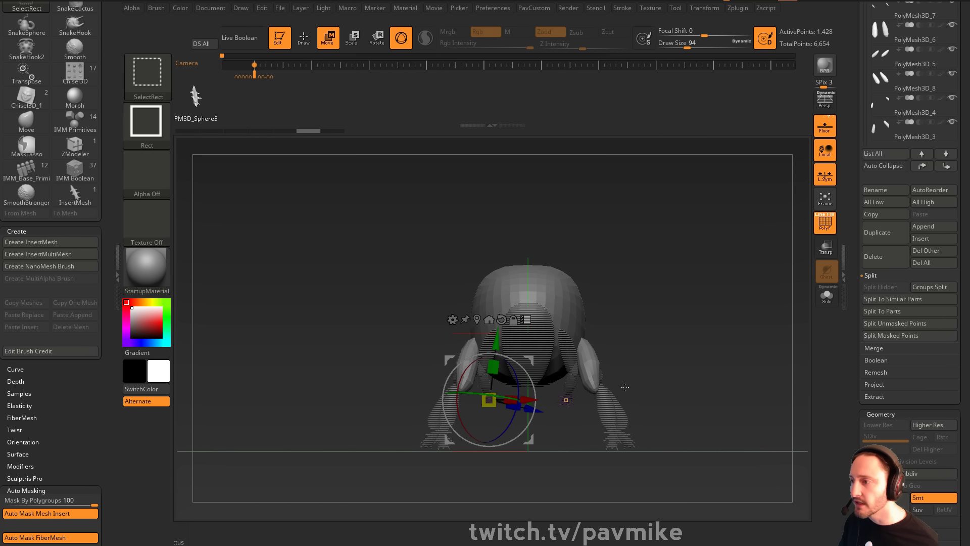
ctrl+shift+click(607, 406)
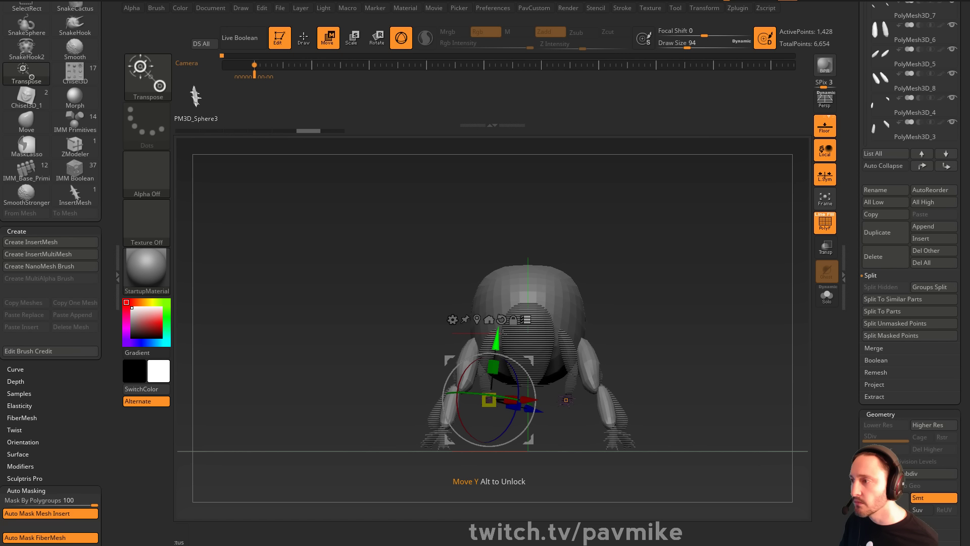
mouse_move(529, 360)
mouse_down()
mouse_move(508, 359)
mouse_move(502, 323)
mouse_up()
key(ctrl+z)
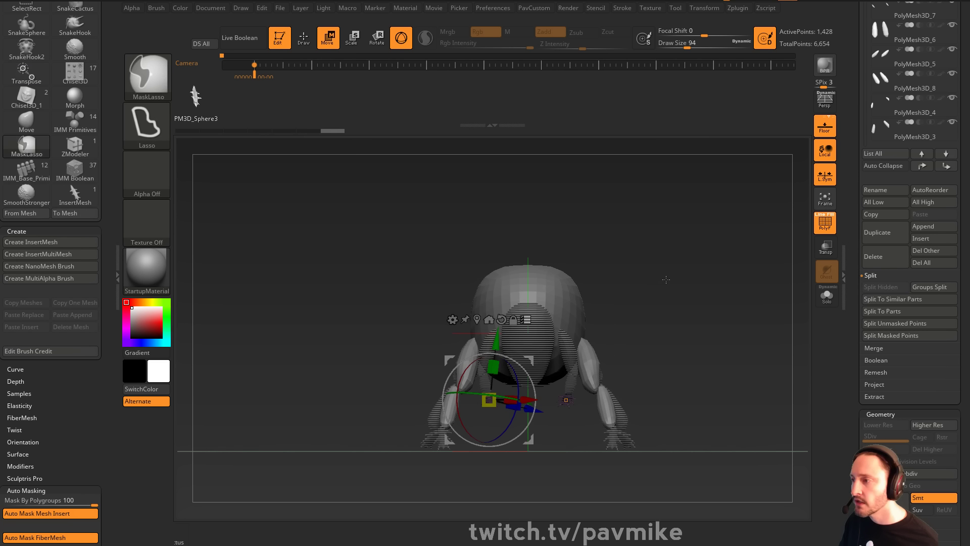
drag(643, 251, 705, 307)
key(q)
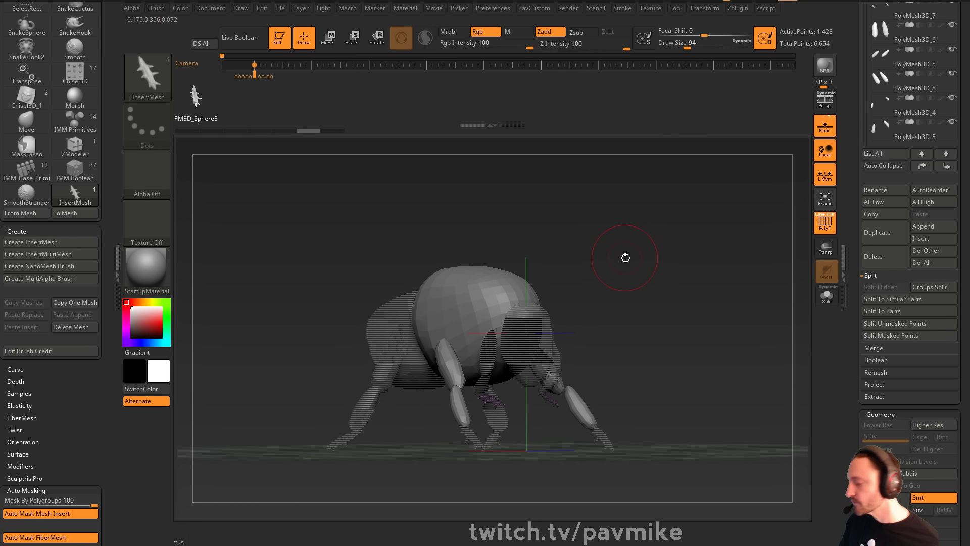
key(w)
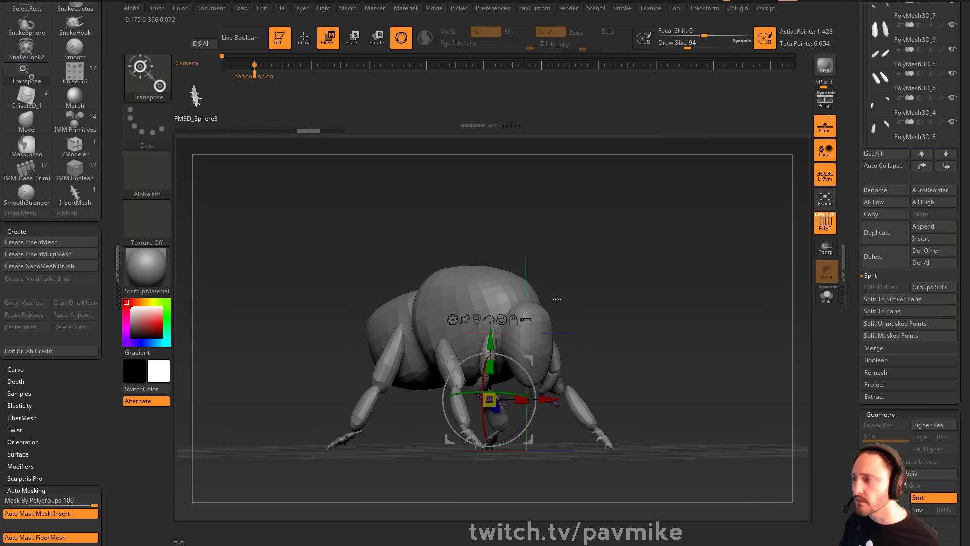
Merge all visible bee subtools with MergeVisible and switch to the merged tool
click(876, 350)
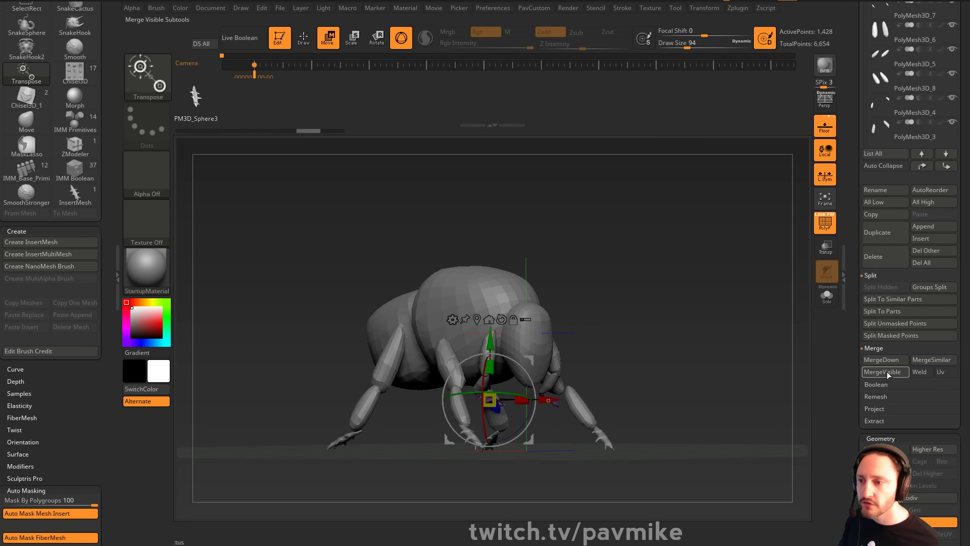
click(853, 321)
click(886, 211)
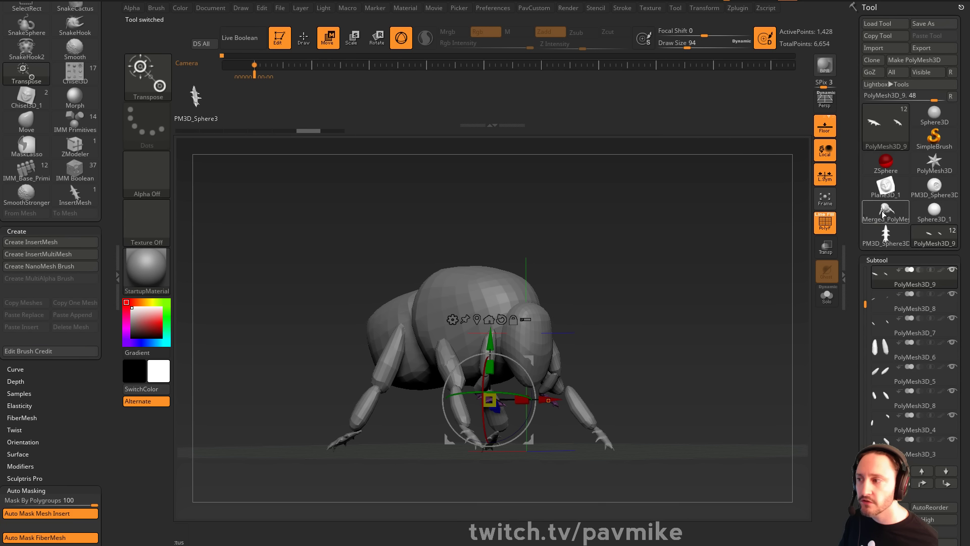
mouse_move(597, 292)
mouse_down()
mouse_move(641, 293)
mouse_move(505, 324)
mouse_up()
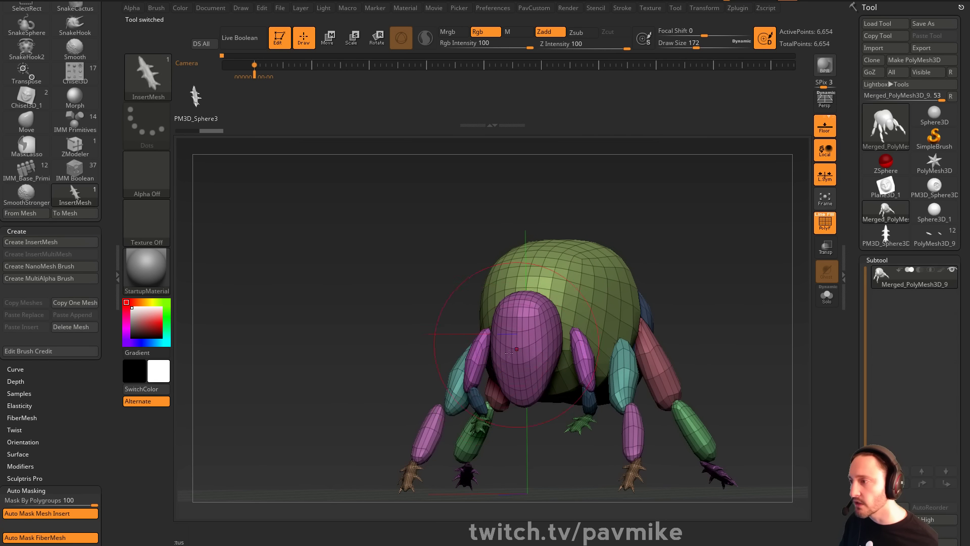
Select the Move brush and bring its Auto Masking settings into view
key(b)
key(m)
key(v)
drag(466, 355, 475, 369)
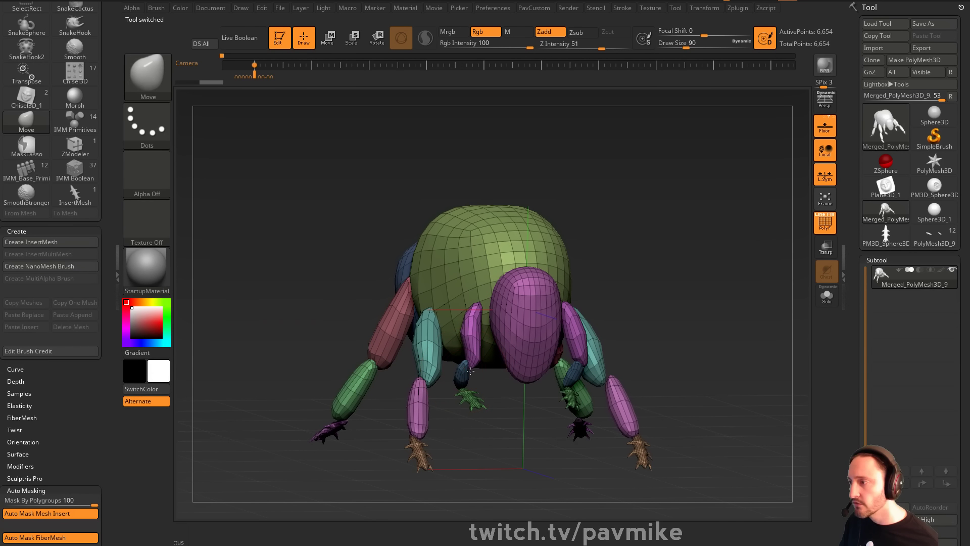
drag(496, 410, 457, 354)
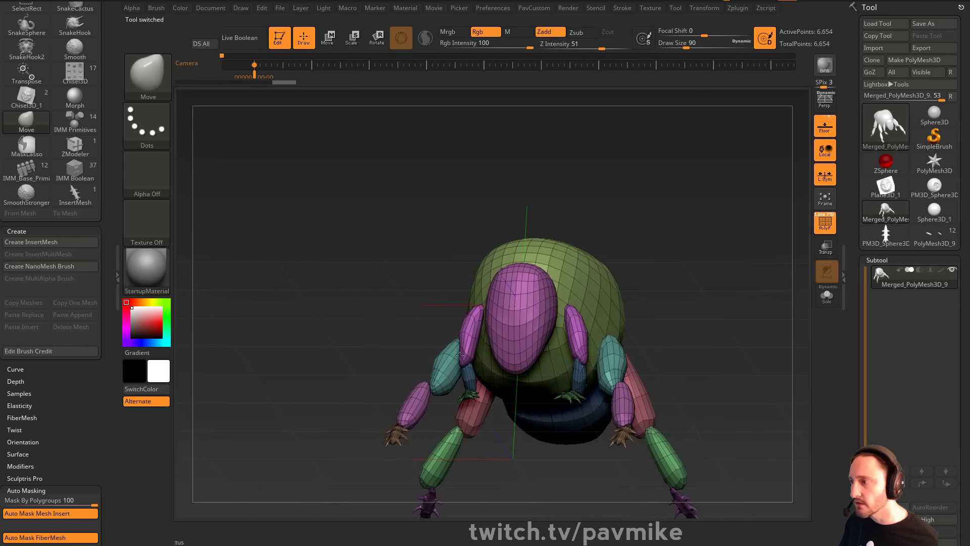
drag(63, 426, 78, 338)
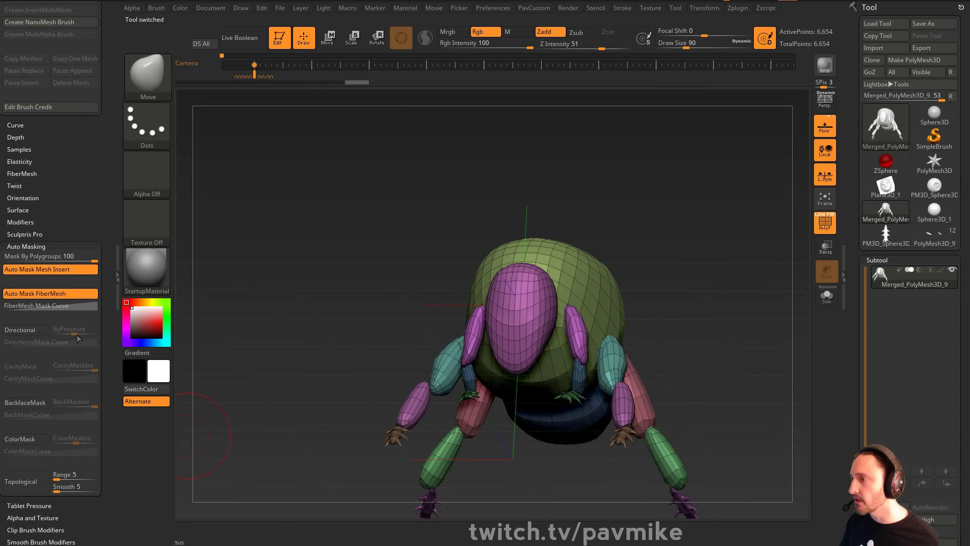
Apply Mirror And Weld to the merged bee from a straight front view
shift+drag(667, 234, 696, 239)
drag(581, 333, 576, 334)
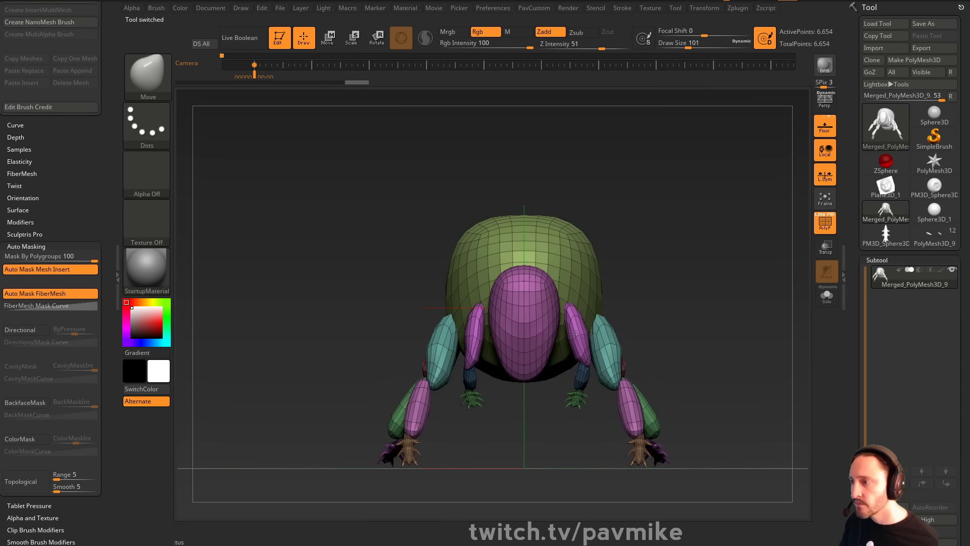
key(space)
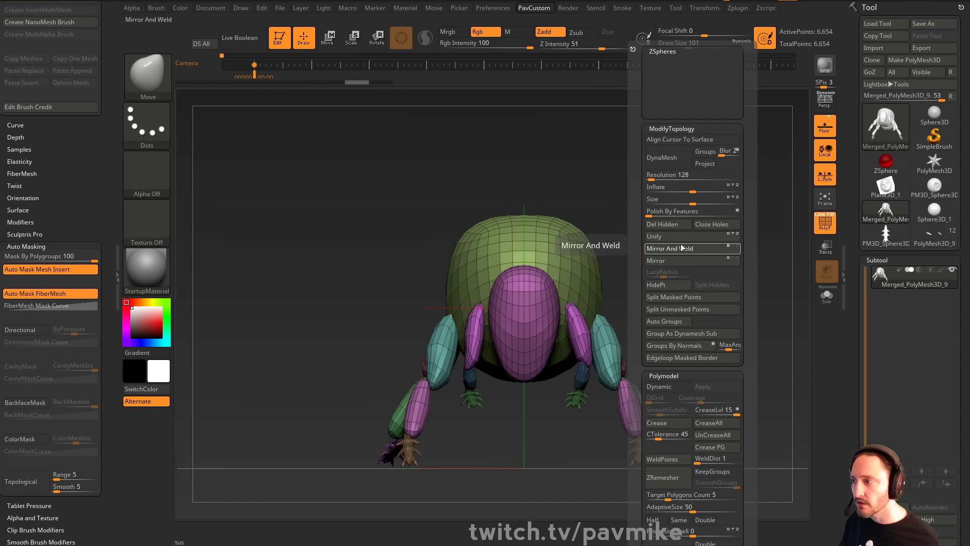
click(684, 248)
Reposition the lower segments of the middle legs with the Move brush, keeping both sides symmetrical
right_drag(498, 321, 488, 329)
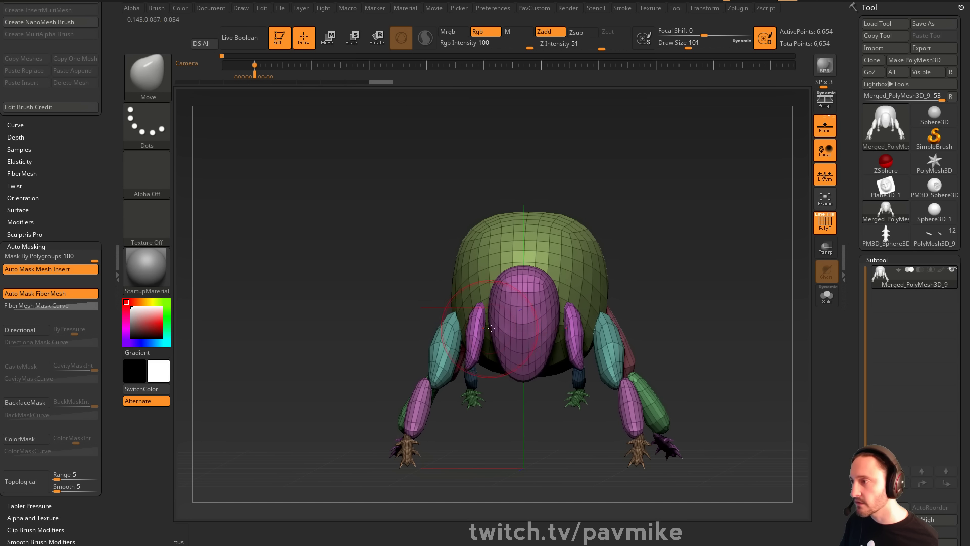
drag(475, 330, 474, 336)
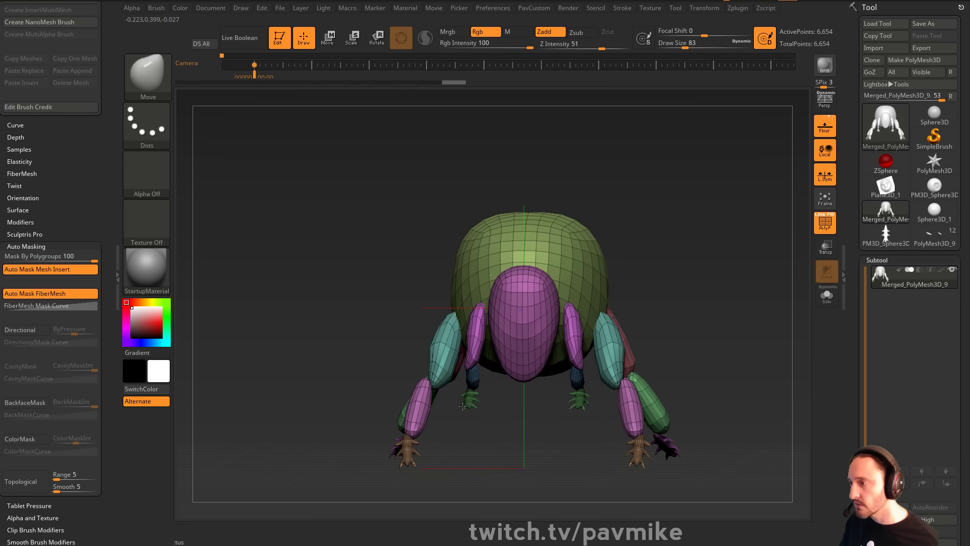
drag(412, 401, 427, 391)
key(s)
key(s)
drag(419, 401, 422, 421)
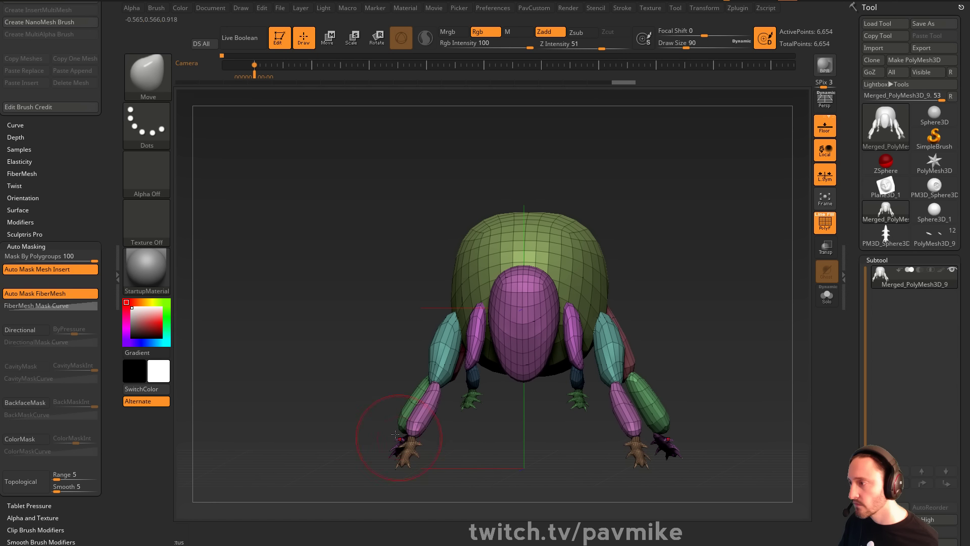
drag(334, 413, 438, 403)
alt+drag(491, 371, 506, 349)
mouse_move(445, 423)
mouse_down()
mouse_move(456, 415)
mouse_move(445, 413)
mouse_move(463, 444)
mouse_move(445, 429)
mouse_move(461, 433)
mouse_up()
Nudge the upper segments of the middle legs into shape with the Move brush, adjusting its draw size
key(s)
mouse_move(408, 334)
mouse_down()
mouse_move(419, 335)
mouse_move(410, 338)
mouse_up()
drag(393, 299, 397, 296)
mouse_move(612, 270)
mouse_down()
mouse_move(522, 269)
mouse_move(674, 253)
mouse_move(678, 272)
mouse_move(649, 267)
mouse_up()
key(s)
click(598, 261)
Examine the bee's silhouette without the polyframe and its leg and feet polygroups with the polyframe shown
click(825, 223)
mouse_move(706, 249)
mouse_down()
mouse_move(656, 260)
mouse_move(725, 256)
mouse_move(699, 251)
mouse_up()
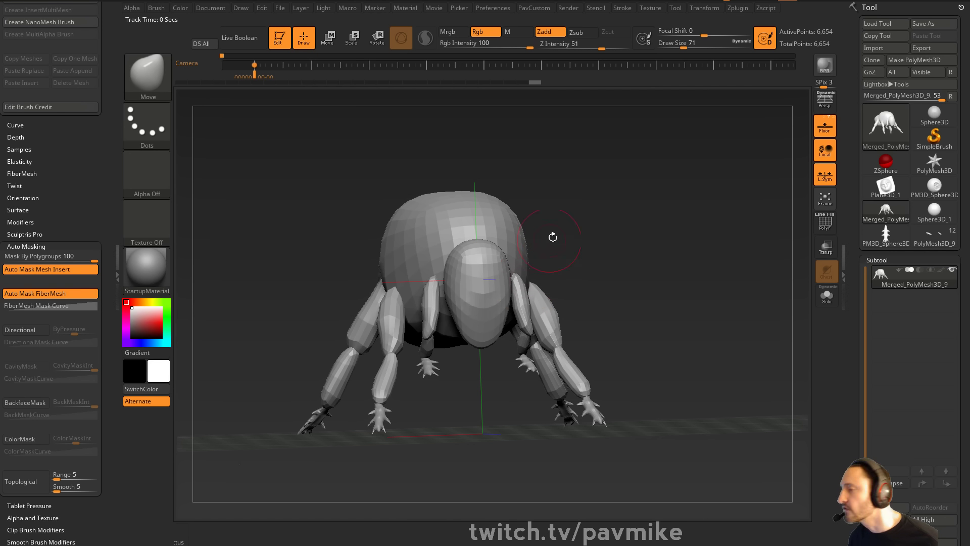
mouse_move(553, 237)
mouse_down()
mouse_move(634, 251)
mouse_move(625, 226)
mouse_move(617, 253)
mouse_up()
key(s)
click(628, 258)
key(shift+f)
drag(784, 237, 436, 363)
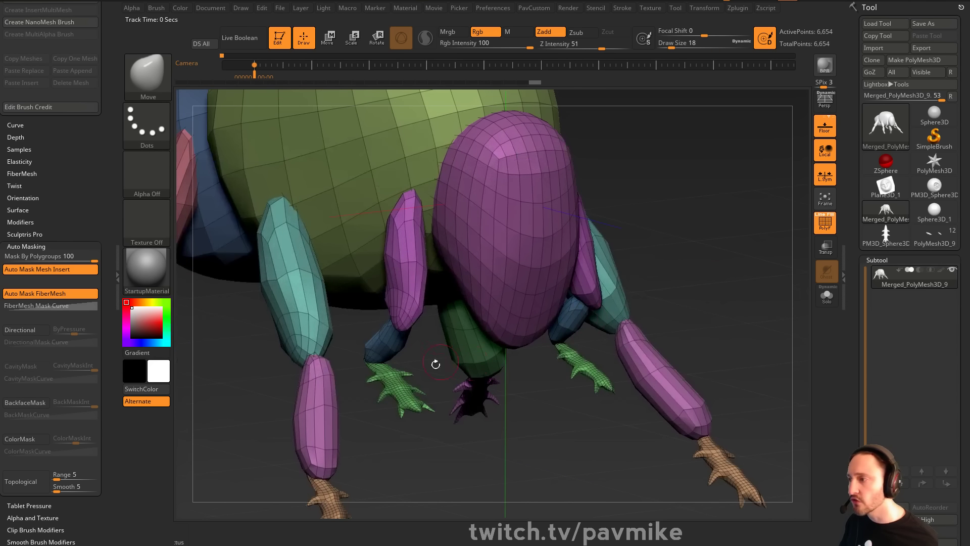
alt+drag(468, 502, 523, 378)
alt+drag(464, 379, 486, 514)
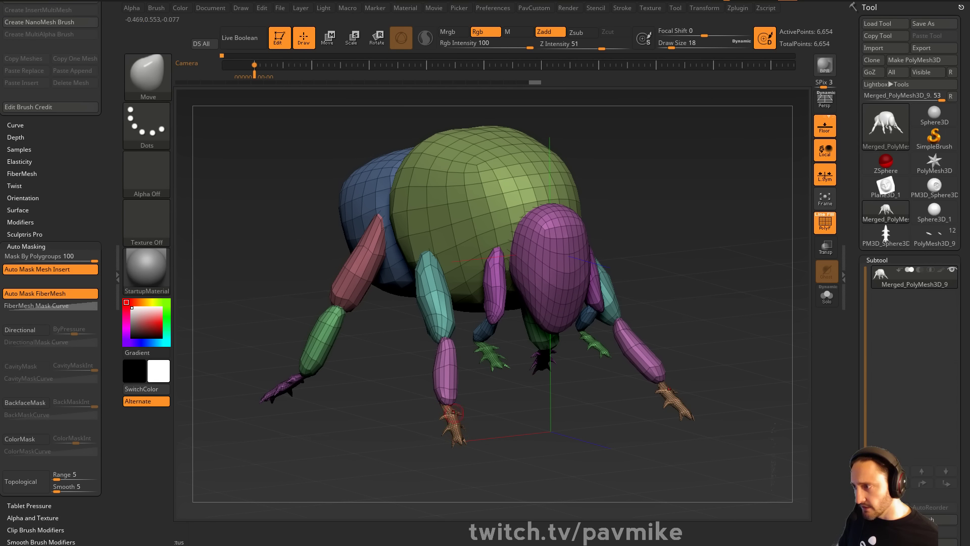
mouse_move(690, 263)
alt+mouse_down()
mouse_move(680, 281)
mouse_move(688, 263)
alt+mouse_up()
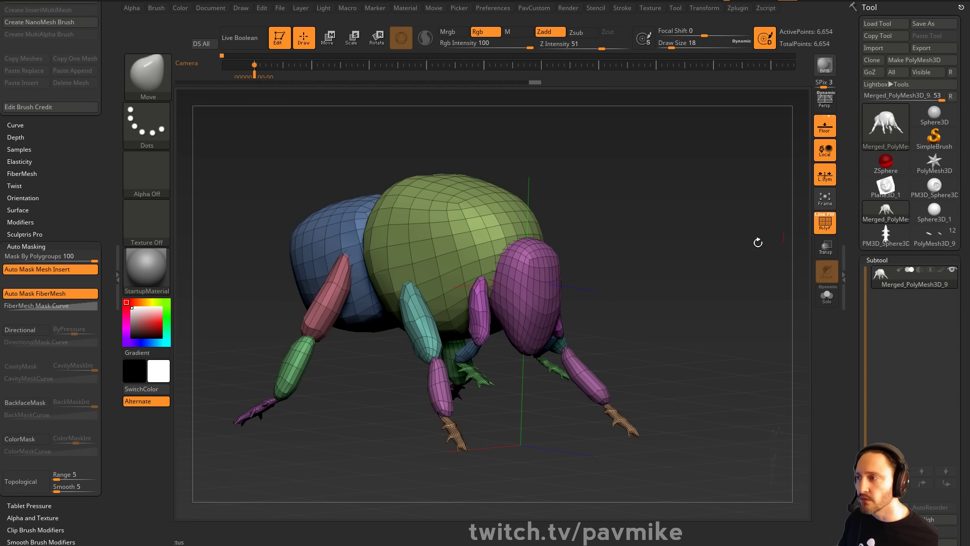
Split the merged bee into separate subtools with Groups Split and isolate the head in Solo mode
scroll(855, 330, down, 5)
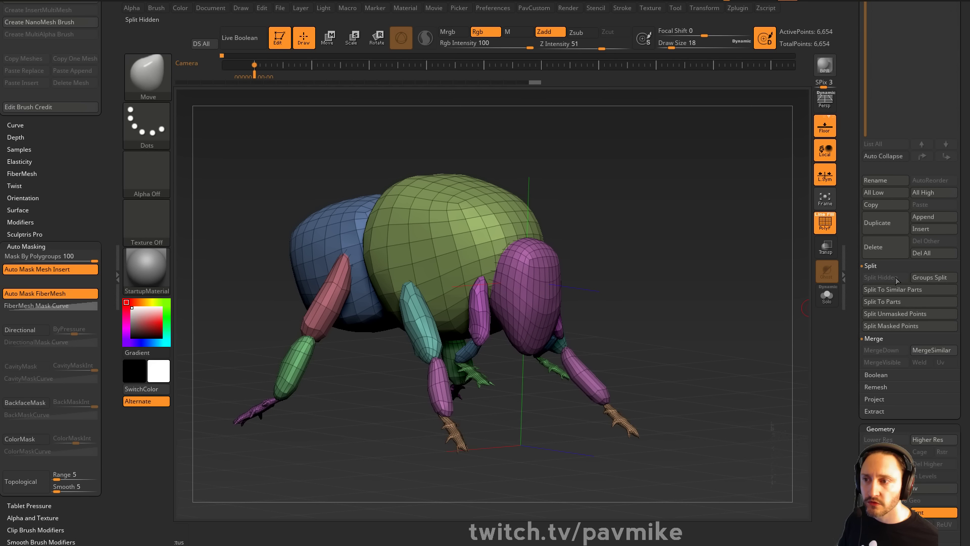
click(932, 277)
alt+click(529, 289)
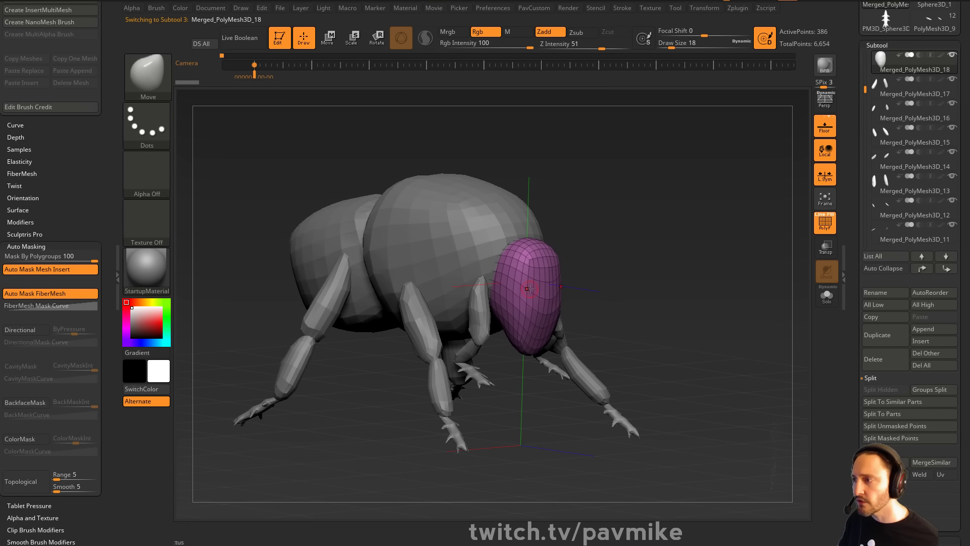
drag(706, 241, 755, 229)
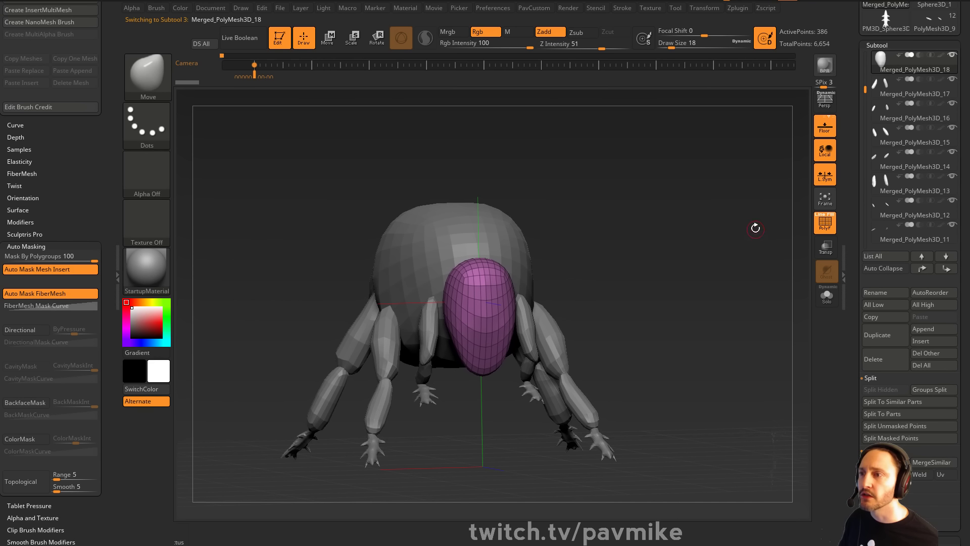
click(833, 304)
drag(708, 290, 690, 270)
Carve shallow eye sockets into both sides of the low-poly head with the Clay brush
key(2)
drag(483, 294, 486, 306)
drag(481, 288, 479, 329)
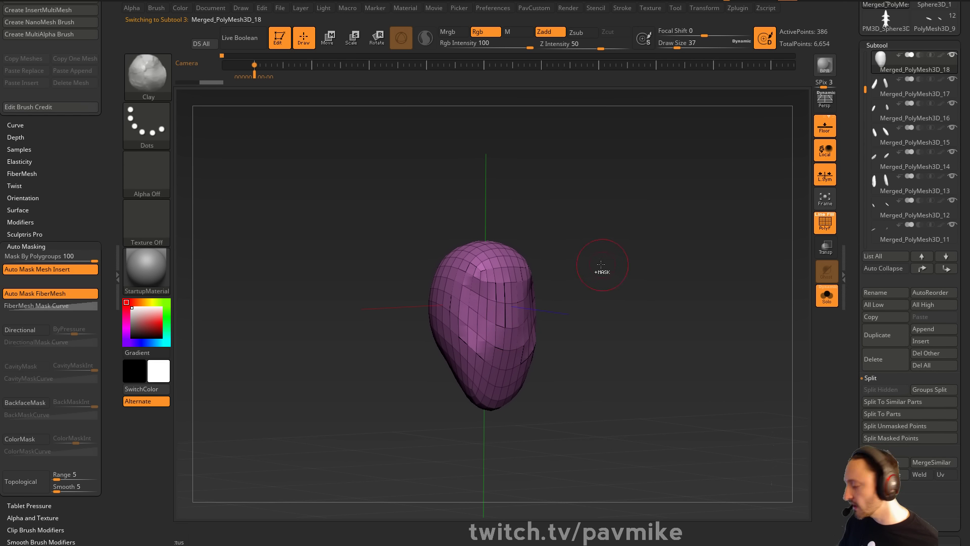
Subdivide the head twice to SDiv 3 and deepen both eye sockets with the Clay brush
key(ctrl+d)
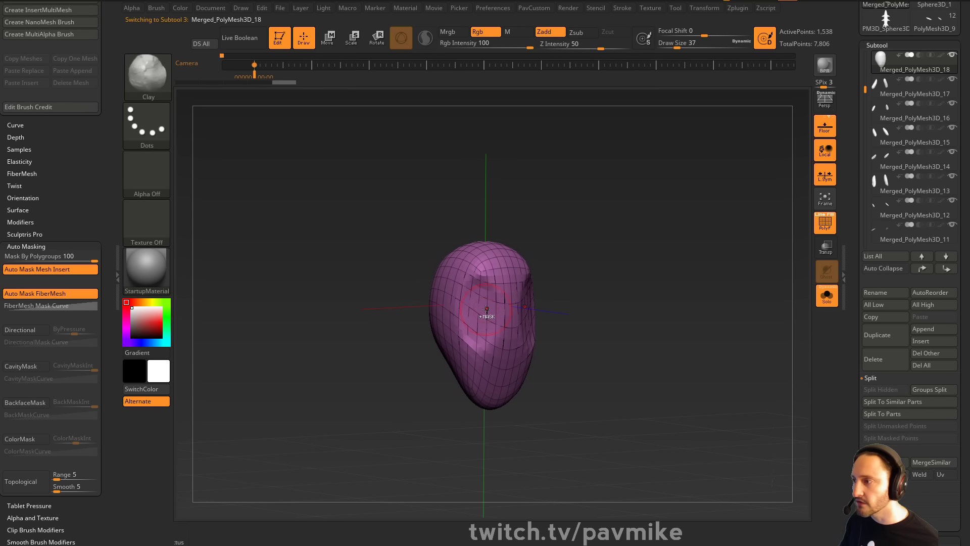
key(ctrl+d)
alt+drag(490, 300, 485, 323)
drag(639, 284, 589, 281)
alt+drag(524, 299, 527, 330)
DynaMesh the head at resolution 128 without freezing its subdivision levels
scroll(858, 324, down, 10)
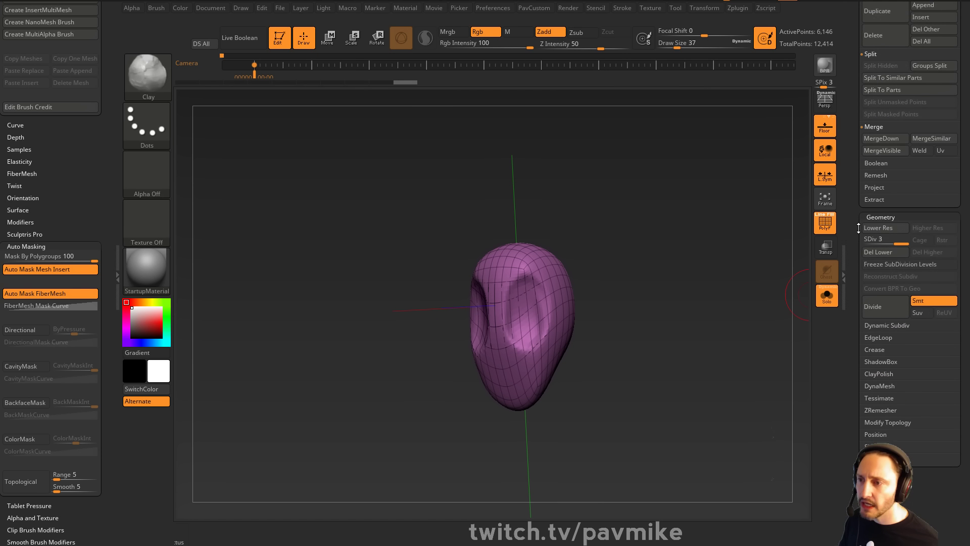
drag(778, 228, 739, 223)
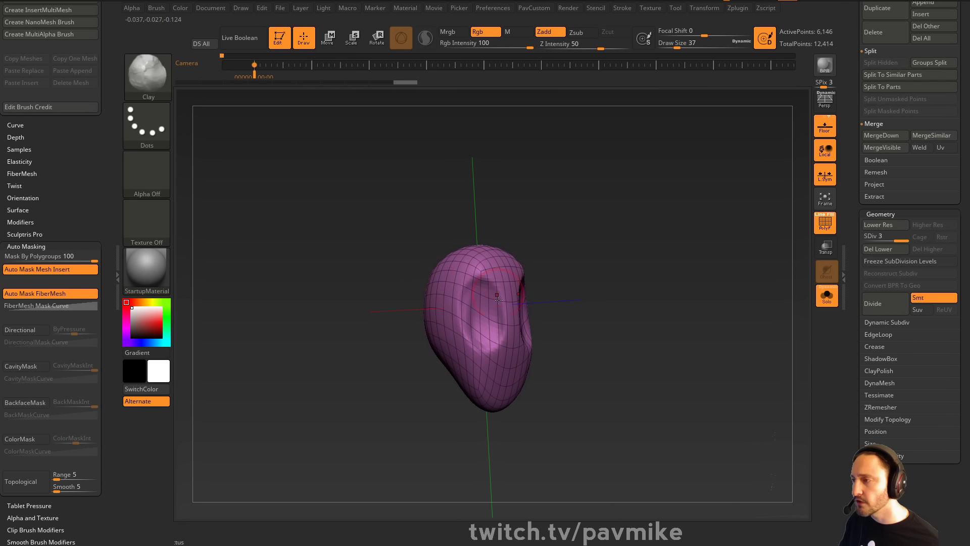
key(3)
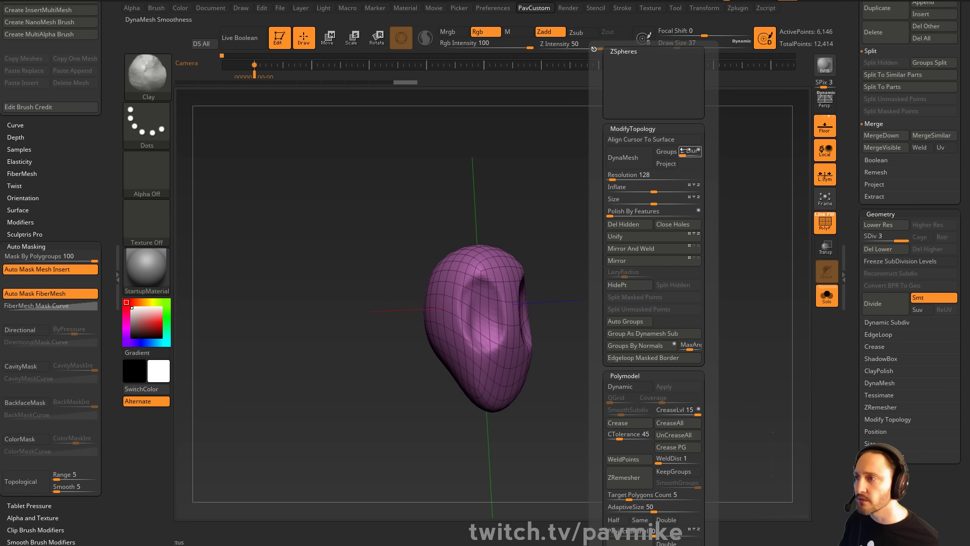
click(629, 160)
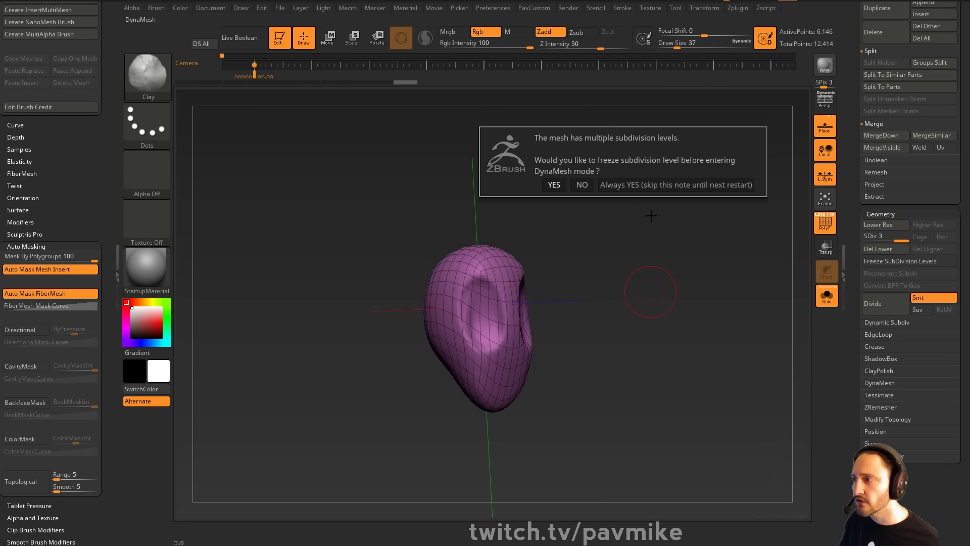
click(582, 185)
mouse_move(638, 226)
mouse_down()
mouse_move(596, 230)
mouse_move(624, 233)
mouse_up()
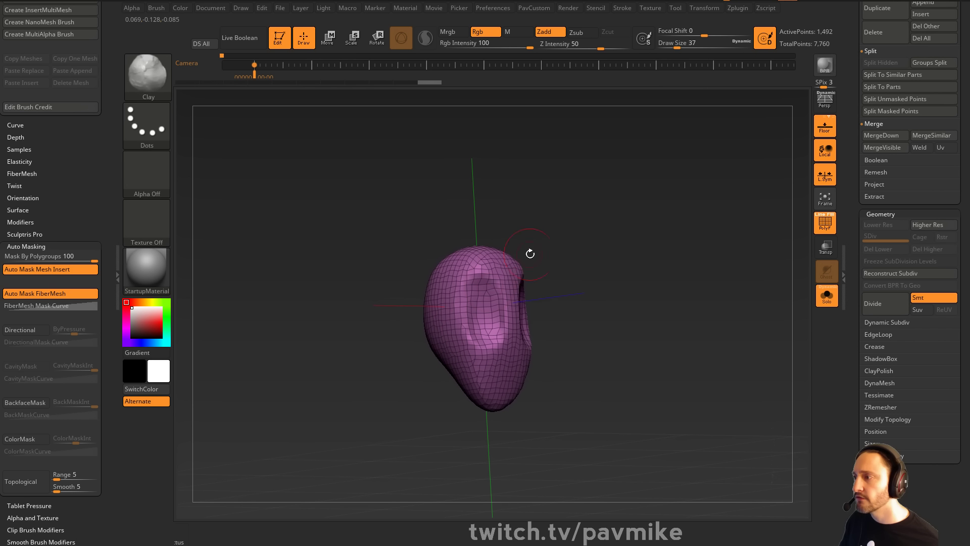
Try pulling a pair of horns out of the head's upper sides with the SnakeHook brush and remesh them
drag(508, 260, 551, 237)
key(bracketleft)
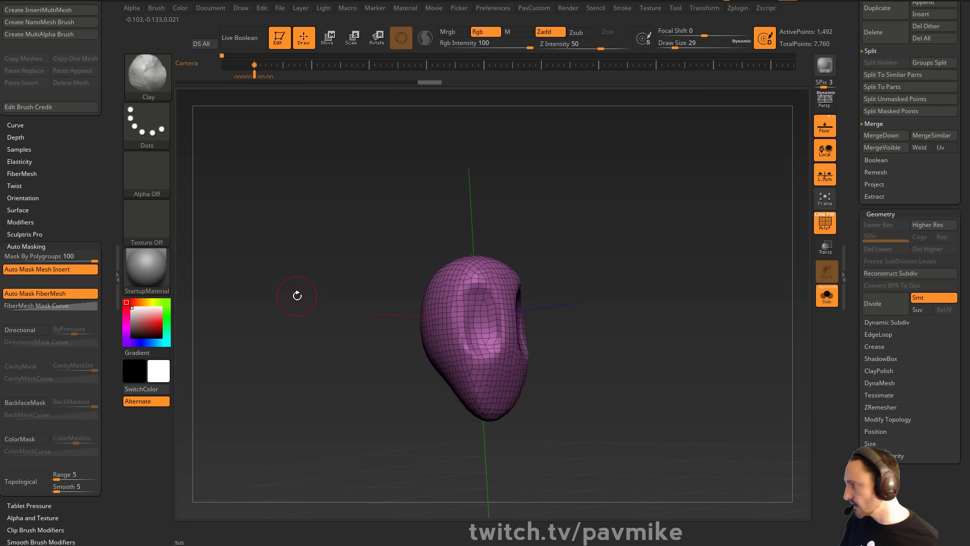
key(b)
key(s)
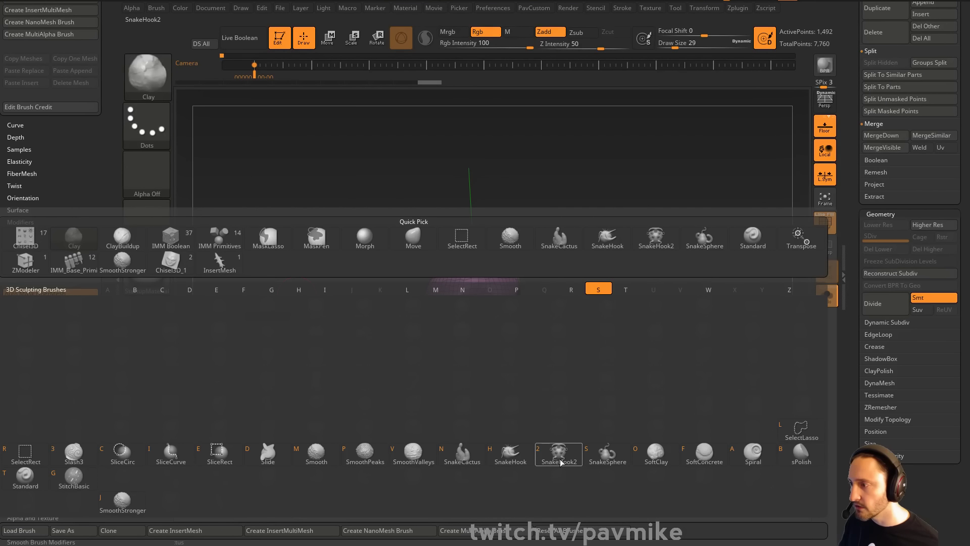
click(511, 452)
mouse_move(500, 278)
mouse_down()
mouse_move(539, 269)
mouse_move(623, 210)
mouse_up()
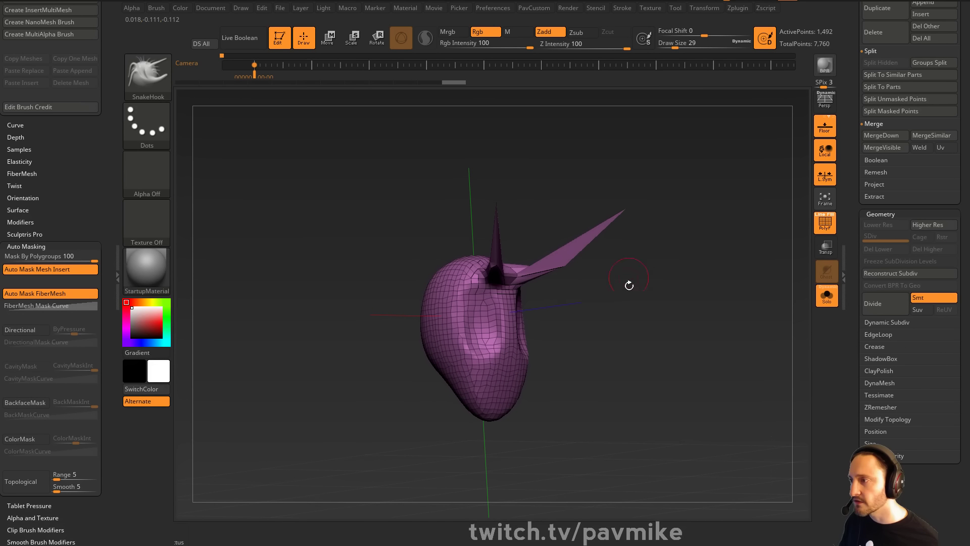
key(ctrl+z)
mouse_move(628, 283)
mouse_down()
mouse_move(591, 296)
mouse_move(621, 247)
mouse_move(627, 207)
mouse_up()
ctrl+drag(717, 255, 780, 347)
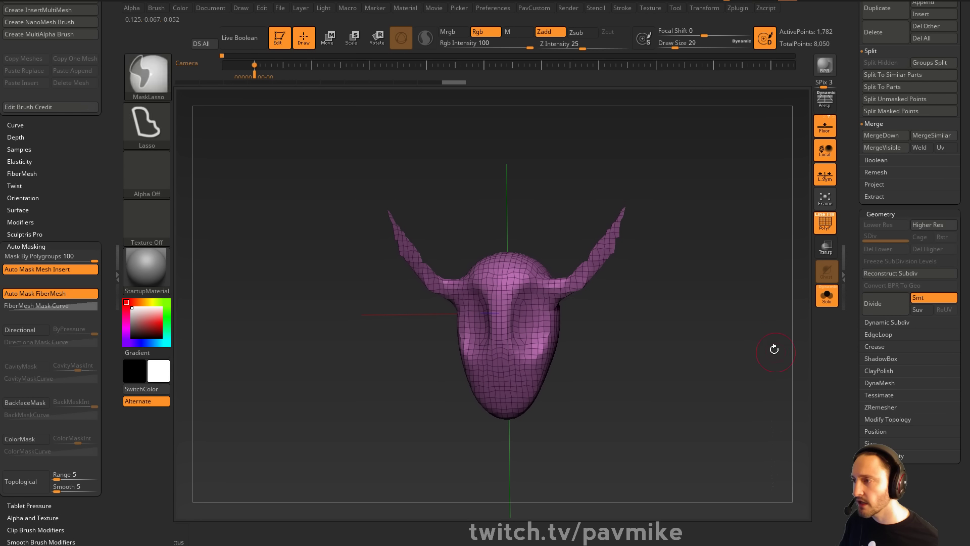
Try pulling more spikes from the head's lower sides and crown with the SnakeHook brush
drag(679, 283, 711, 280)
drag(532, 370, 660, 390)
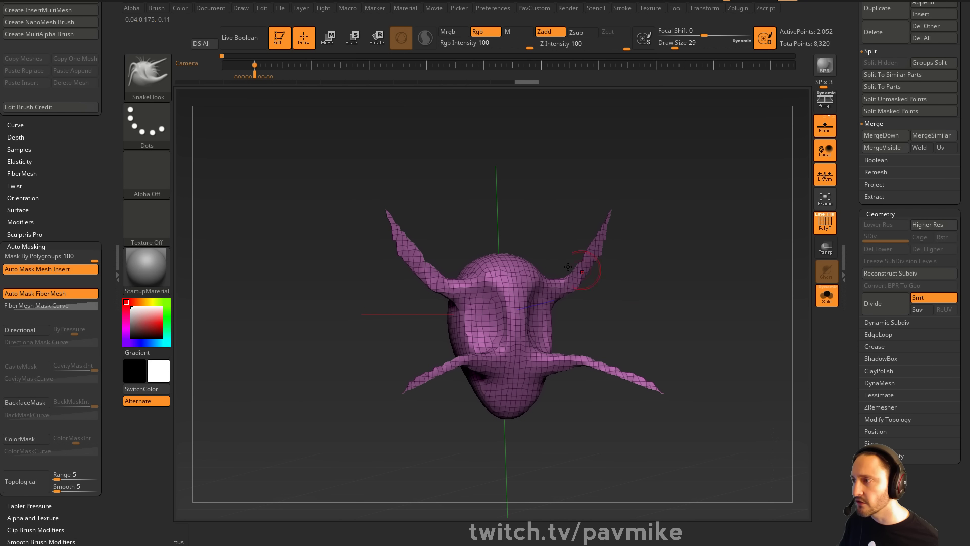
drag(528, 260, 589, 136)
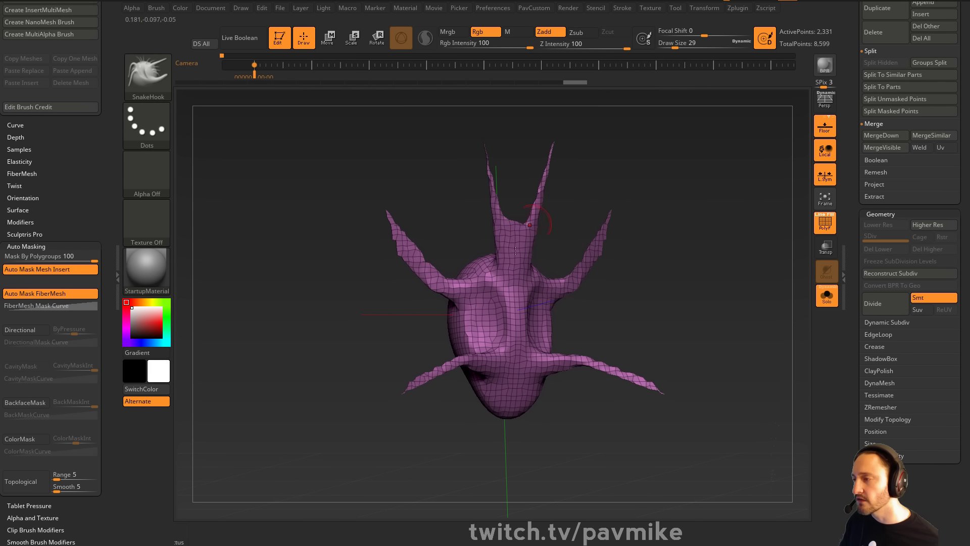
drag(680, 294, 573, 300)
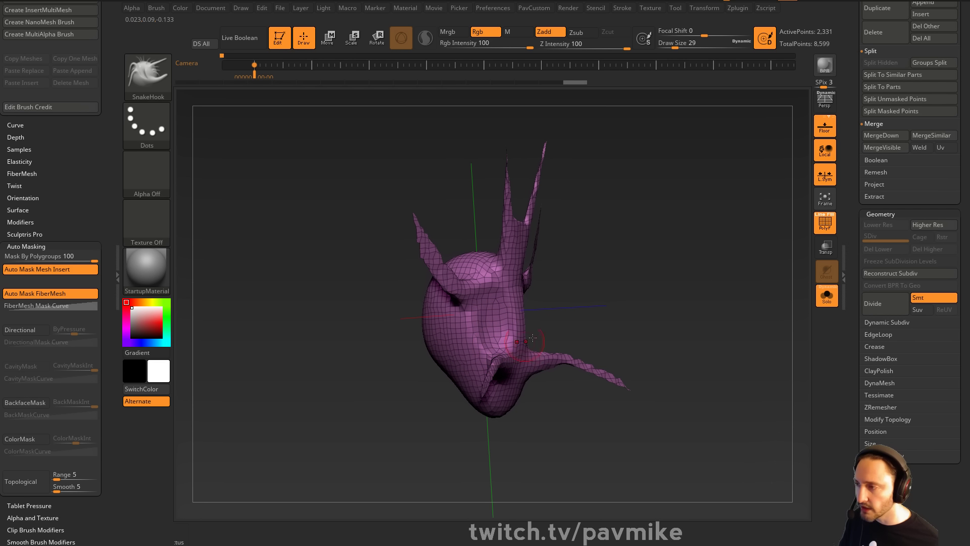
drag(748, 268, 686, 244)
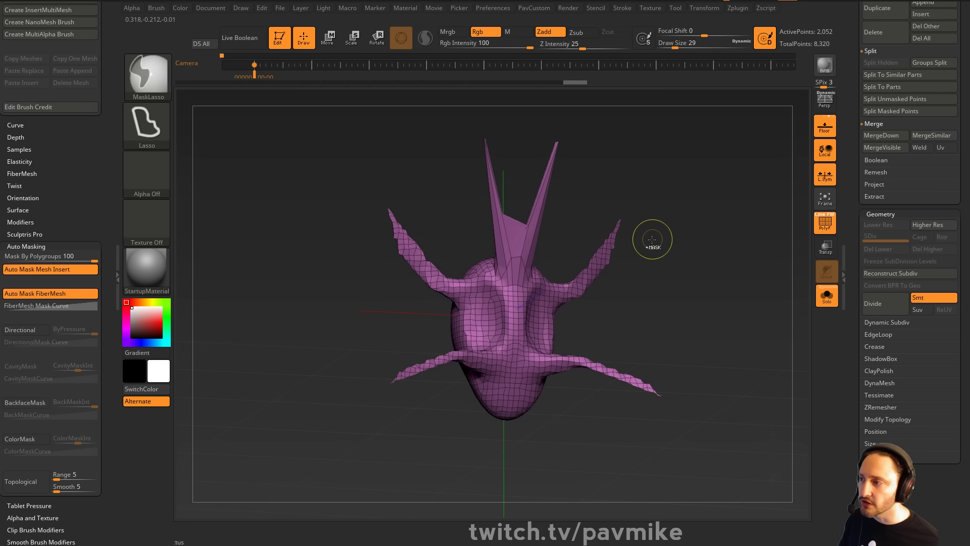
Undo all the SnakeHook spikes on the head
key(ctrl+z)
key(ctrl+z)
key(ctrl+z)
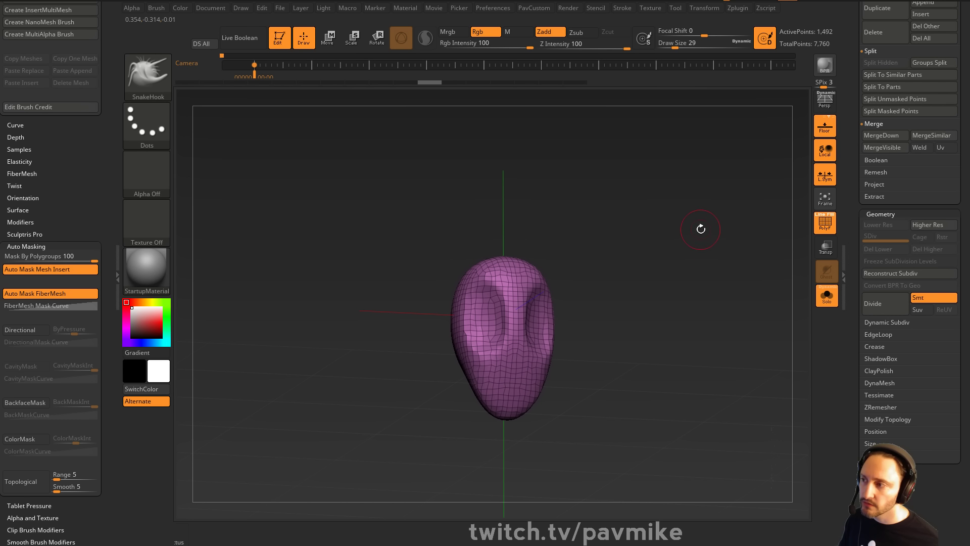
Raise the head's DynaMesh resolution and remesh it into a denser surface
key(space)
key(Return)
ctrl+drag(631, 243, 690, 340)
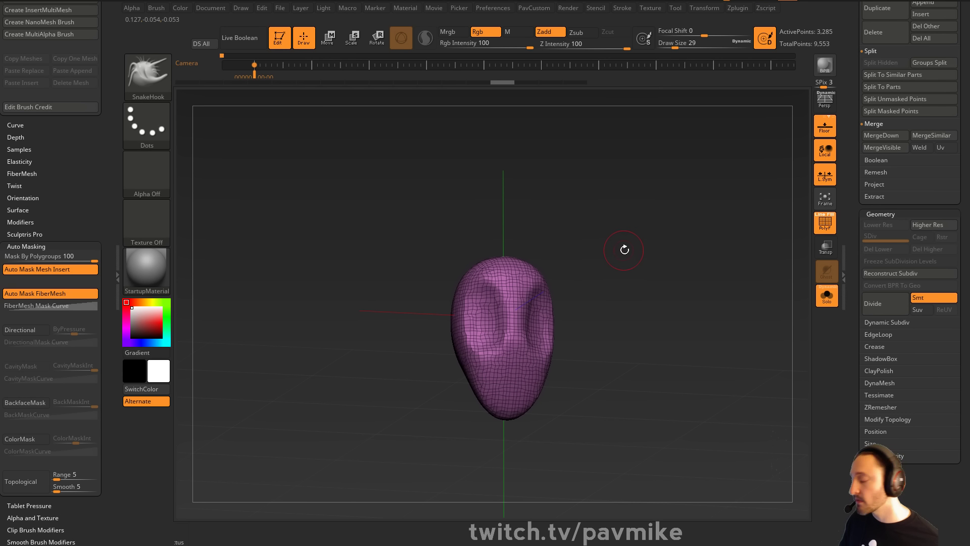
drag(636, 211, 627, 234)
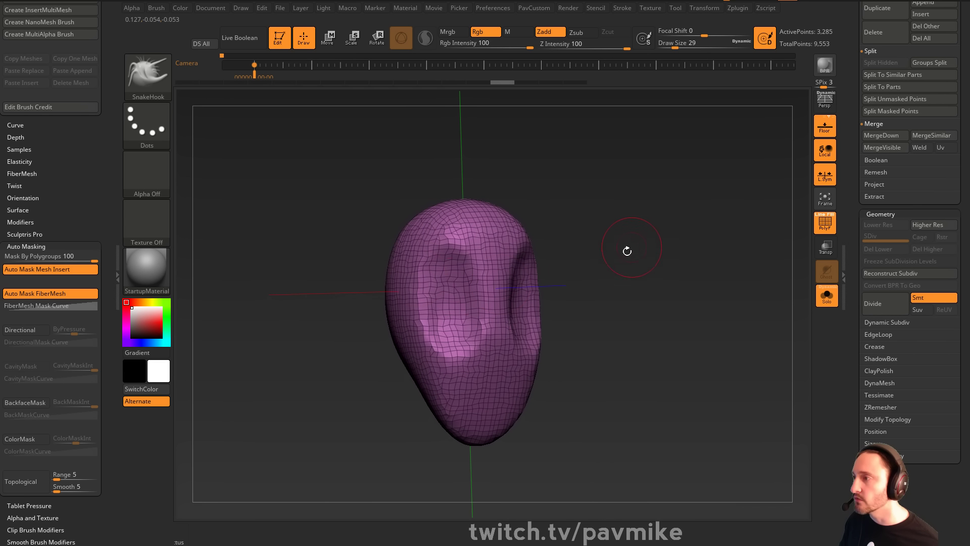
Select the Standard brush and set its Mask By Polygroups to 0
key(b)
key(s)
key(t)
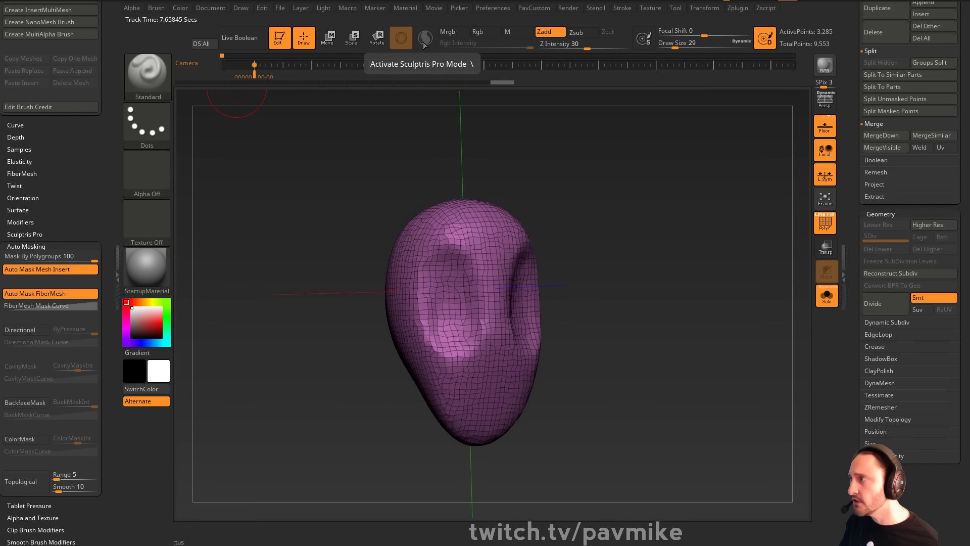
drag(35, 257, 3, 257)
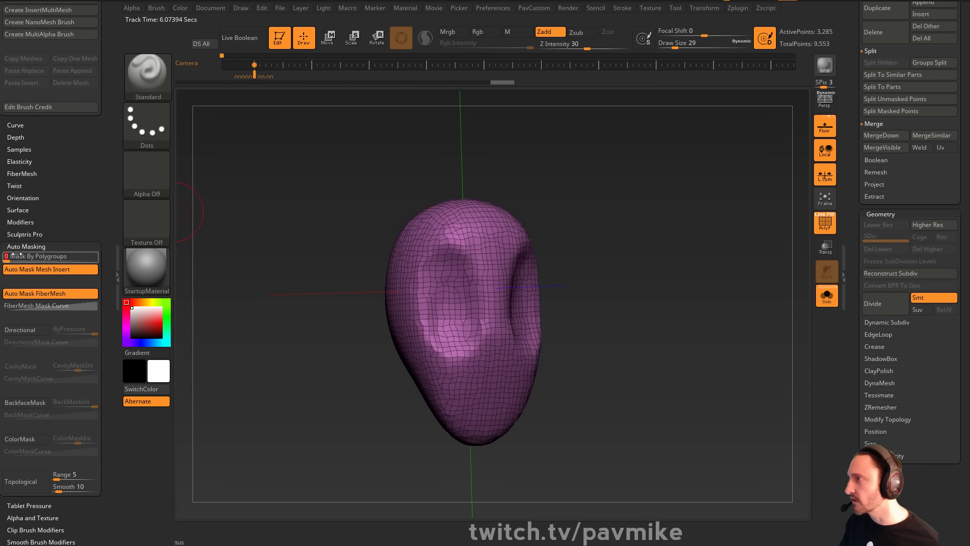
Turn on Sculptris Pro and sculpt raised brow ridges across the front of the head with the Standard brush
key(Return)
key(backslash)
drag(470, 91, 467, 104)
key(s)
drag(445, 264, 472, 255)
key(bracketleft)
mouse_move(414, 249)
mouse_down()
mouse_move(448, 240)
mouse_move(475, 268)
mouse_up()
click(827, 225)
drag(768, 255, 695, 265)
key(s)
mouse_move(498, 249)
mouse_down()
mouse_move(520, 239)
mouse_move(544, 252)
mouse_move(652, 266)
mouse_up()
Build up the lower face around the mouth with the Clay brush
key(b)
key(c)
key(l)
key(s)
mouse_move(454, 330)
mouse_down()
mouse_move(461, 330)
mouse_move(466, 398)
mouse_up()
mouse_move(462, 299)
mouse_down()
mouse_move(467, 398)
mouse_move(453, 368)
mouse_move(468, 393)
mouse_up()
Pull a pair of long curling horns out of the brows with the SnakeHook brush
key(s)
key(b)
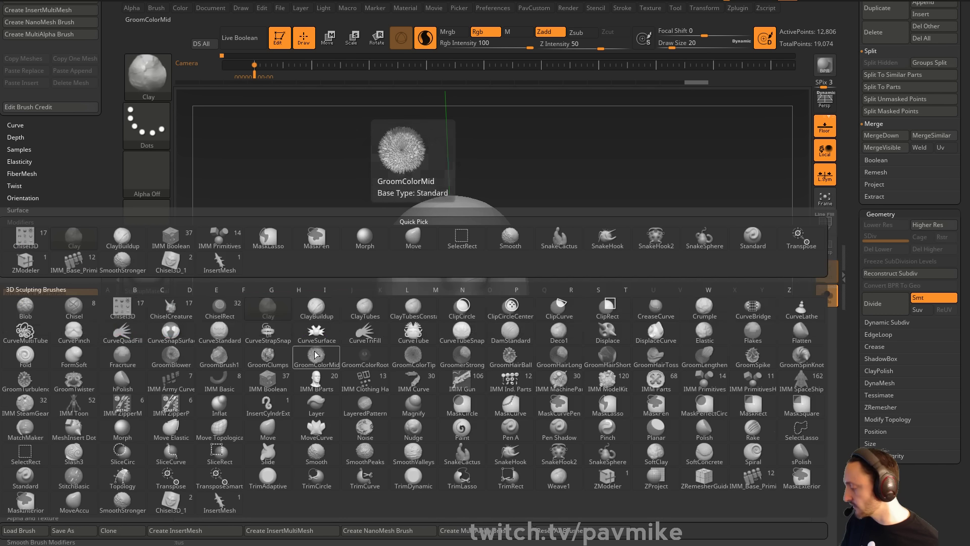
key(s)
click(500, 458)
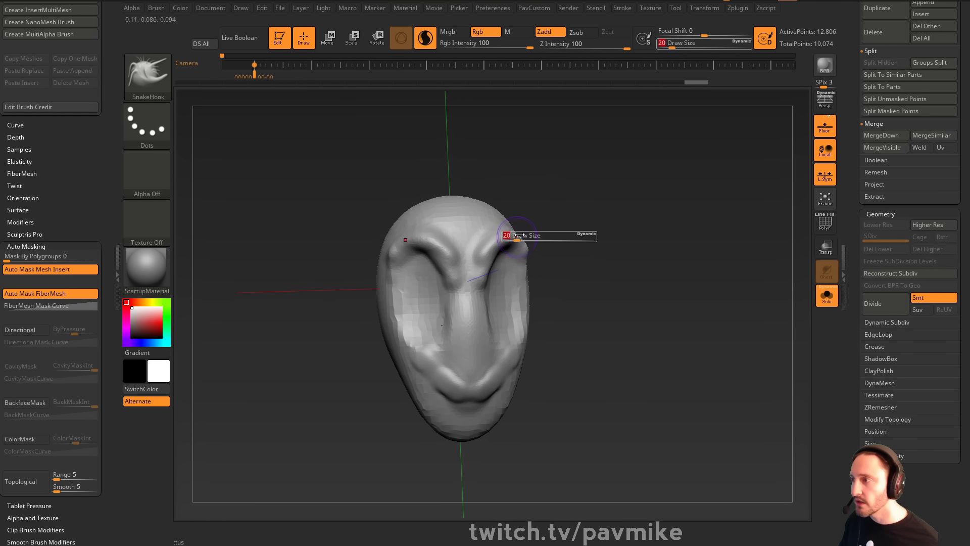
mouse_move(503, 228)
mouse_down()
mouse_move(536, 225)
mouse_move(607, 167)
mouse_move(567, 148)
mouse_up()
Try the SnakeCactus and SnakeSphere brushes on the horned head with the polyframe shown
key(b)
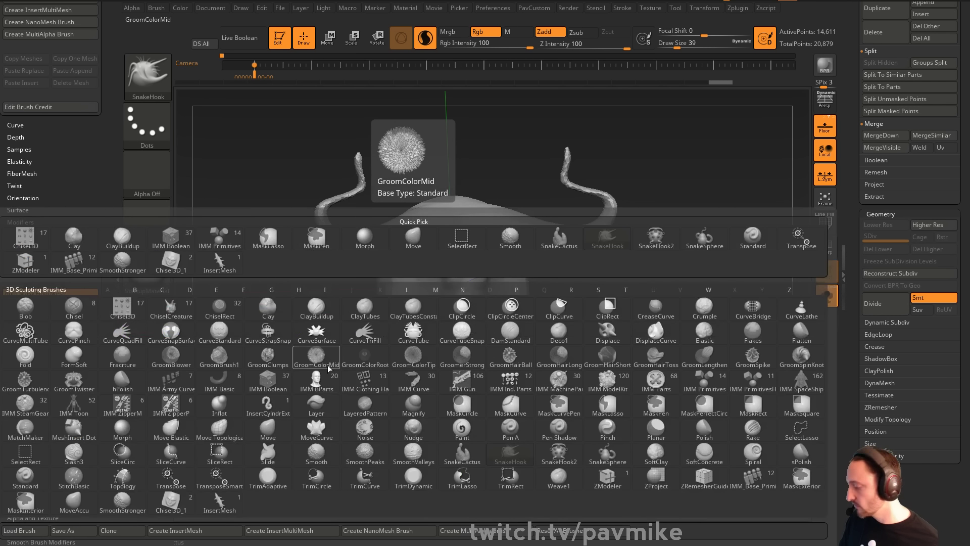
click(462, 455)
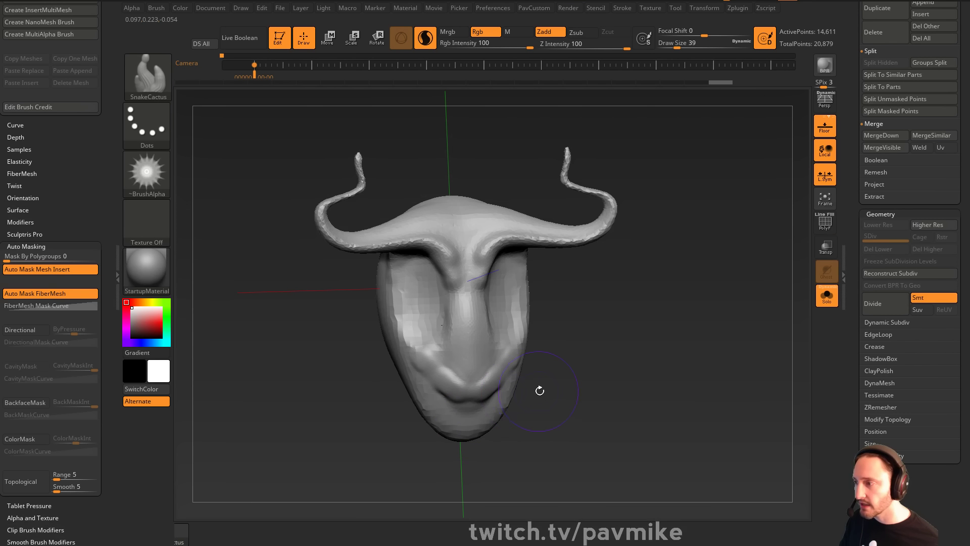
key(b)
key(s)
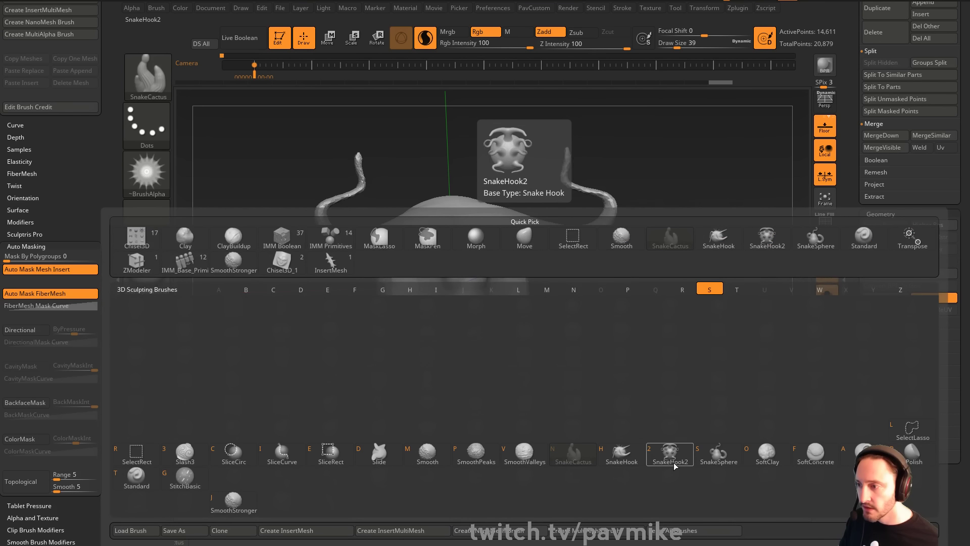
click(709, 459)
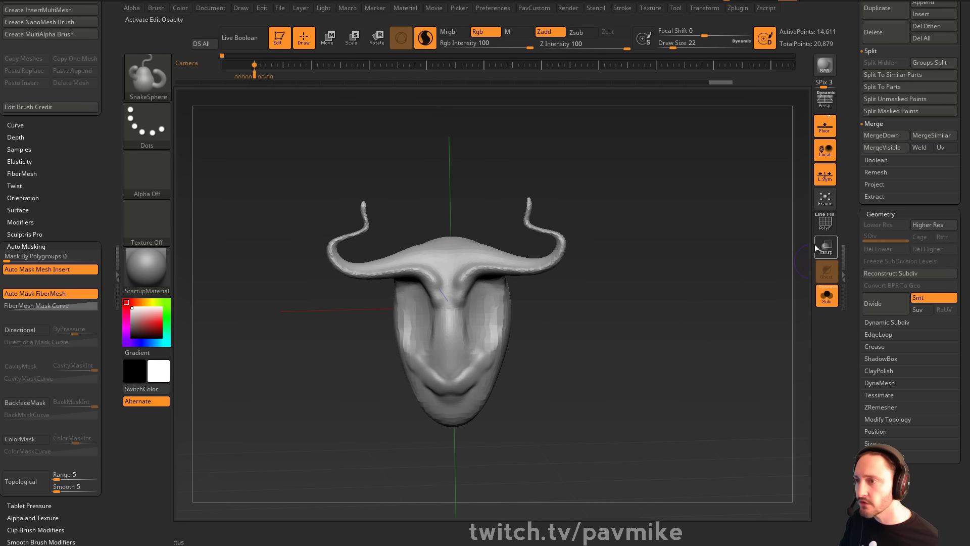
key(shift+f)
drag(713, 272, 485, 296)
mouse_move(598, 273)
mouse_down()
mouse_move(561, 298)
mouse_move(501, 313)
mouse_move(538, 331)
mouse_move(596, 308)
mouse_move(636, 267)
mouse_move(717, 298)
mouse_move(662, 238)
mouse_up()
key(ctrl+z)
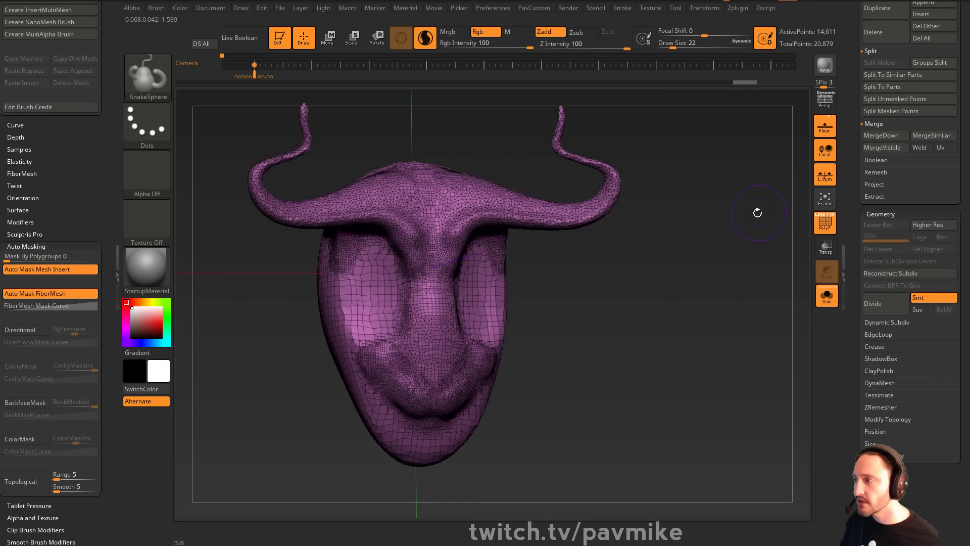
Pull branching antlers from both sides of the head with the SnakeHook brush
key(b)
key(s)
key(h)
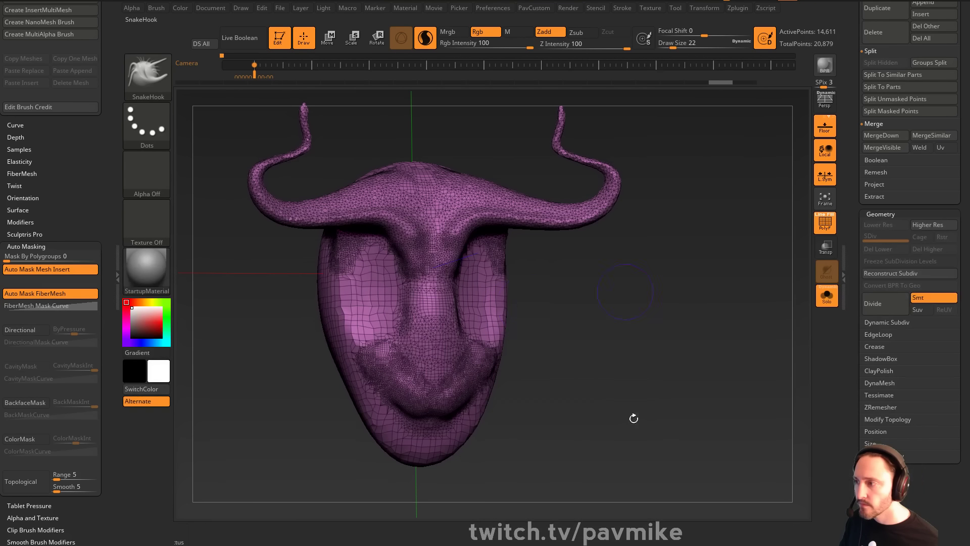
mouse_move(496, 308)
mouse_down()
mouse_move(622, 329)
mouse_move(618, 310)
mouse_up()
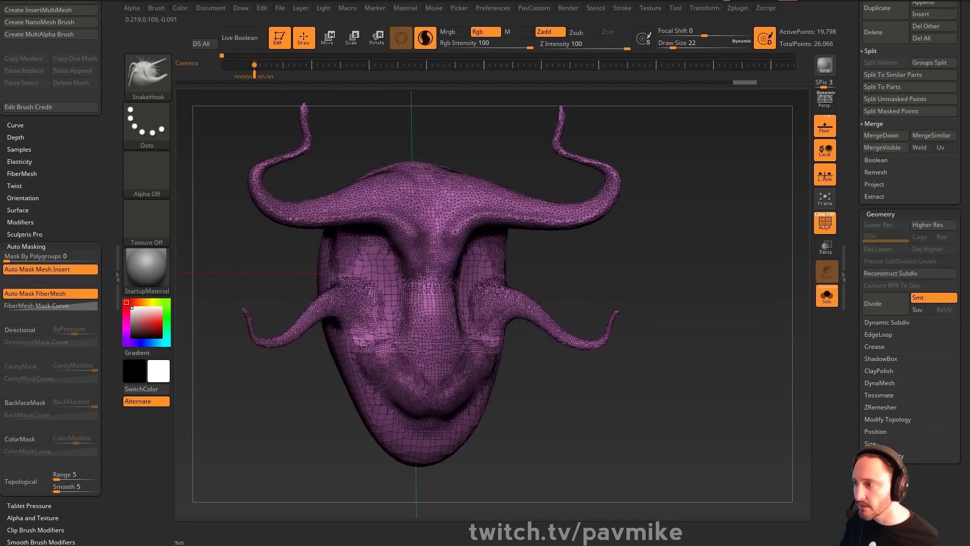
drag(556, 344, 573, 398)
key(ctrl)
drag(548, 310, 582, 292)
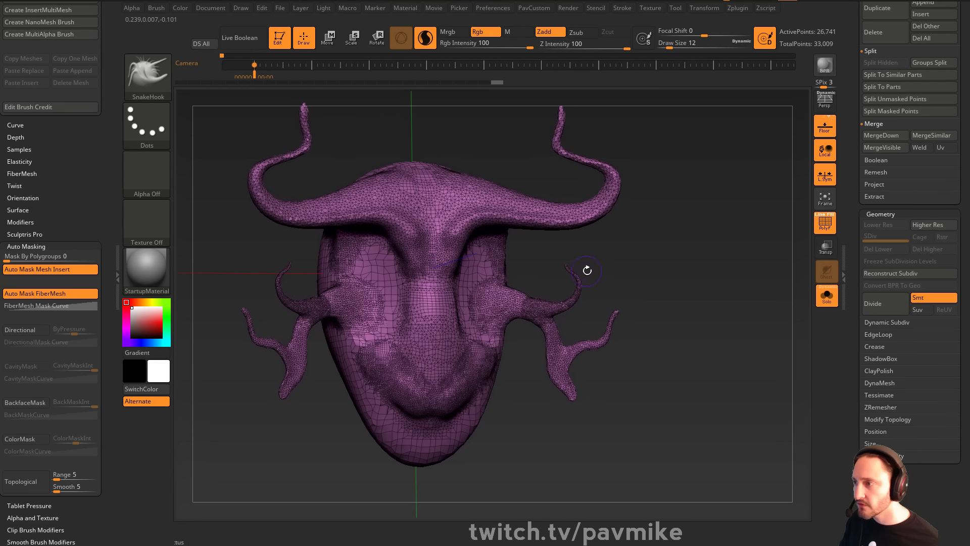
Nudge the upper horns outward with SnakeHook at draw size 49, and smooth the horns and side antlers away
key(s)
drag(606, 213, 624, 221)
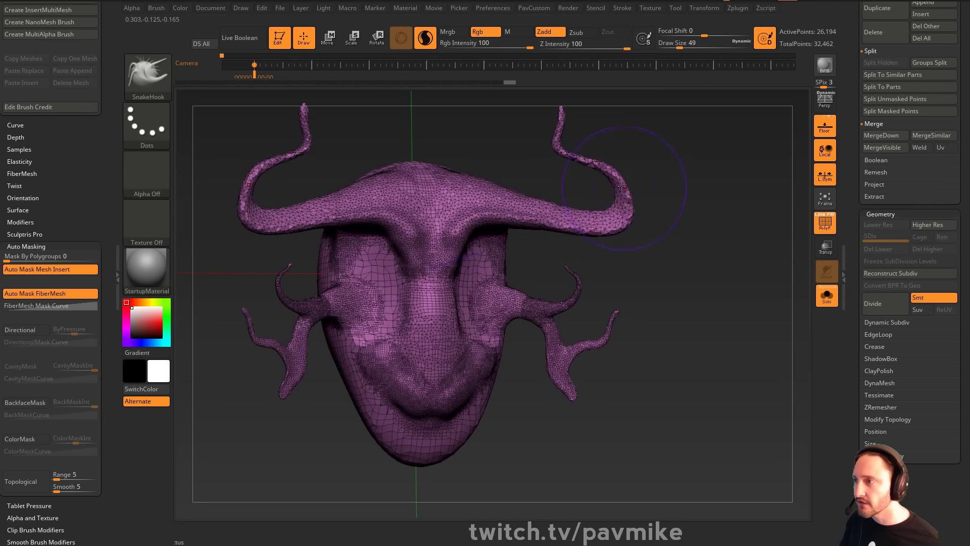
shift+drag(584, 152, 564, 138)
mouse_move(611, 174)
shift+mouse_down()
mouse_move(626, 187)
mouse_move(515, 209)
shift+mouse_up()
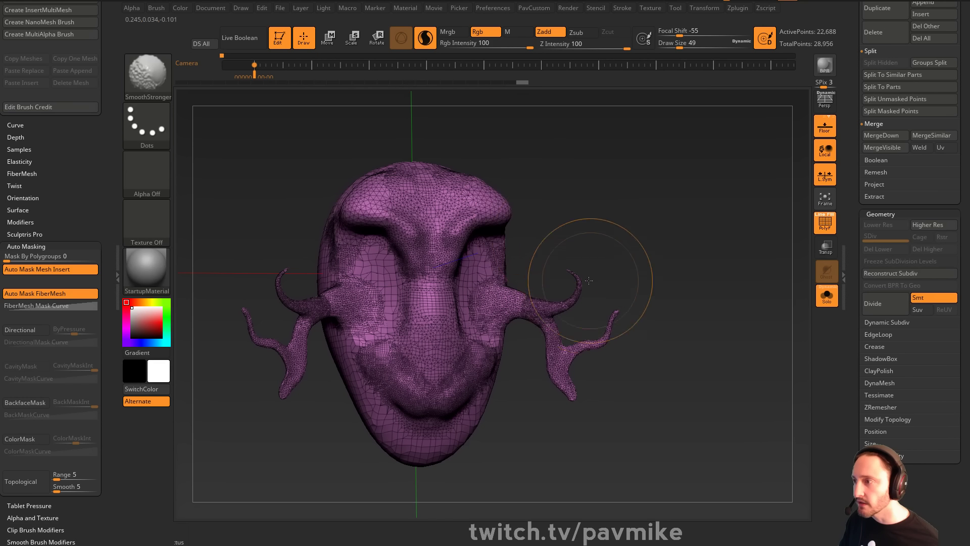
mouse_move(591, 281)
shift+mouse_down()
mouse_move(571, 343)
mouse_move(523, 301)
shift+mouse_up()
Try a SnakeHook stroke on the face beside the eye with draw size 9
drag(556, 301, 616, 286)
key(s)
drag(616, 286, 604, 286)
mouse_move(380, 263)
mouse_down()
mouse_move(387, 299)
mouse_move(413, 298)
mouse_up()
key(ctrl+z)
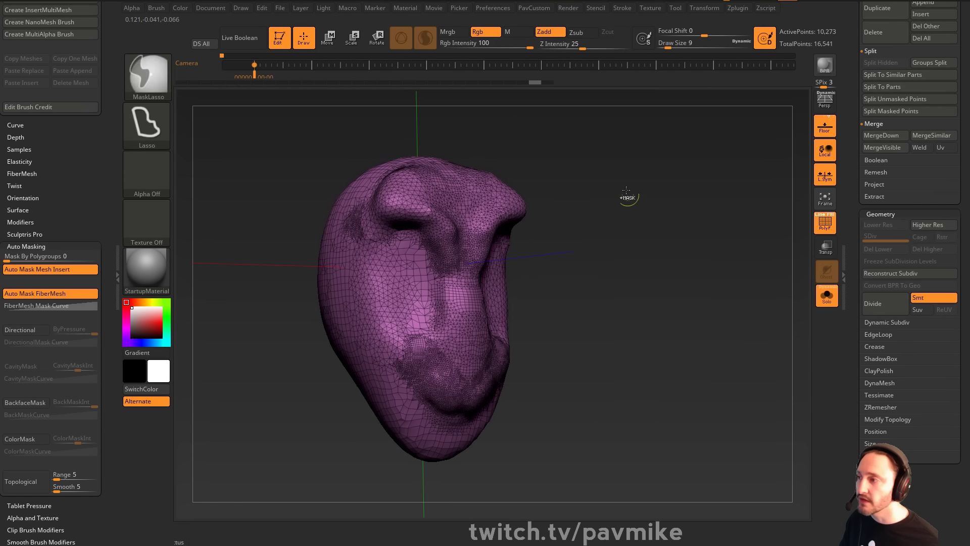
Remesh the head with DynaMesh and open the Tessimate options
ctrl+drag(630, 197, 708, 338)
drag(658, 241, 596, 263)
drag(852, 312, 857, 231)
drag(852, 175, 854, 154)
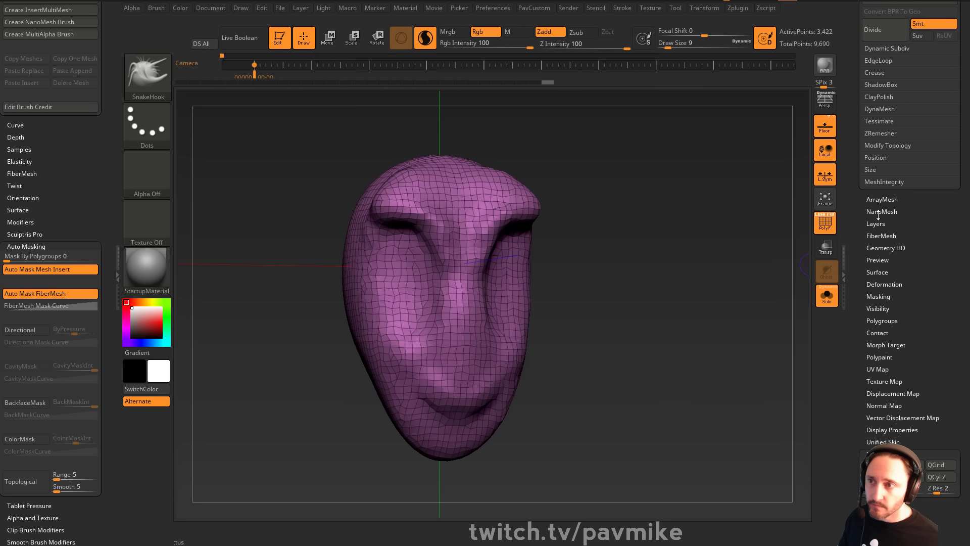
drag(859, 207, 859, 233)
click(879, 149)
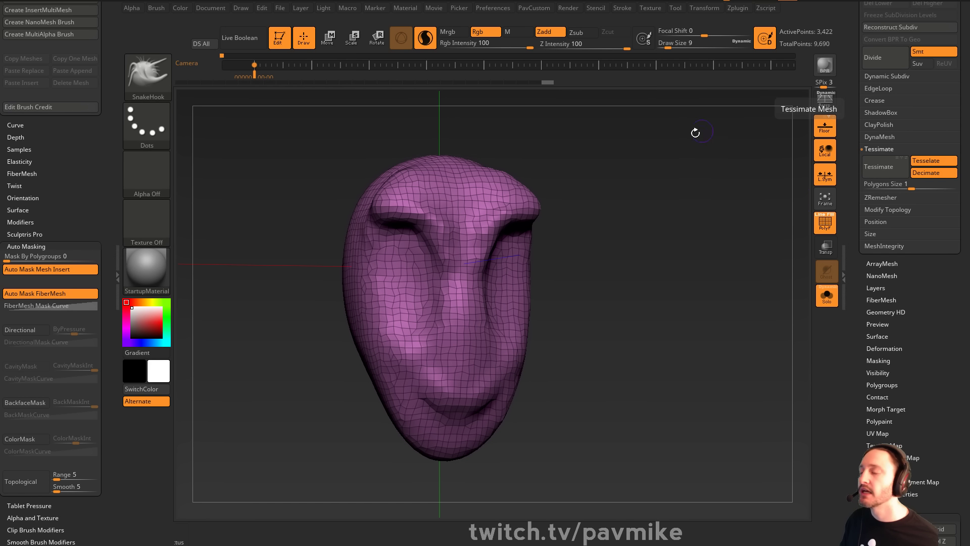
Paint the outer brow tips with the MaskPen brush at draw size 35 and make them a separate polygroup
mouse_move(696, 132)
shift+mouse_down()
mouse_move(683, 210)
mouse_move(637, 221)
mouse_move(673, 236)
mouse_move(637, 229)
mouse_move(503, 248)
shift+mouse_up()
key(s)
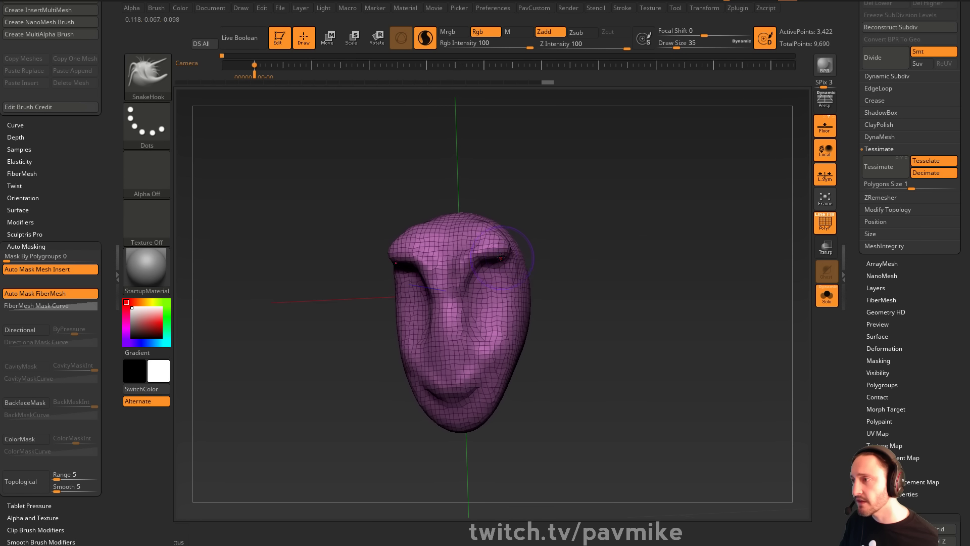
key(ctrl)
click(146, 76)
click(207, 85)
ctrl+drag(491, 237, 493, 243)
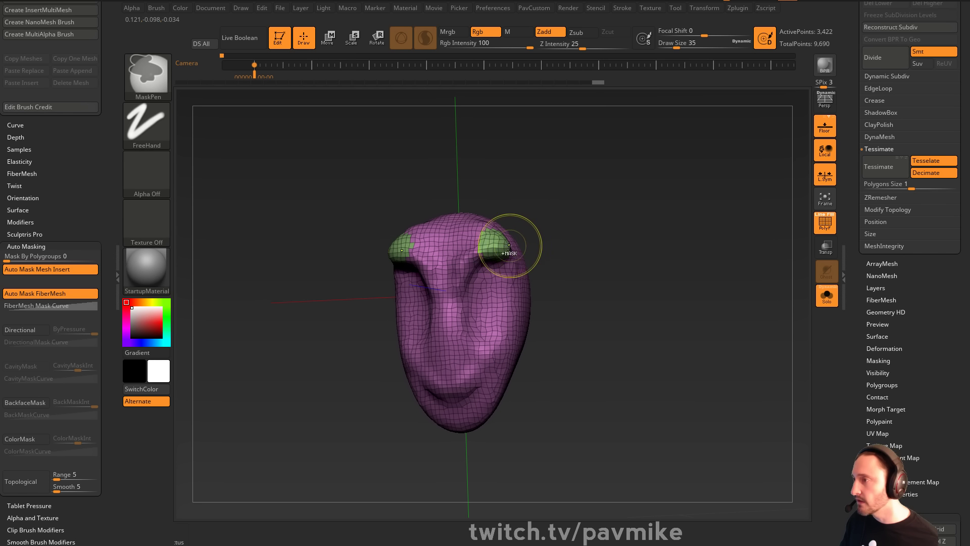
Mask everything except the green brow polygroup and pull it into long curved horns with the SnakeHook brush
key(w)
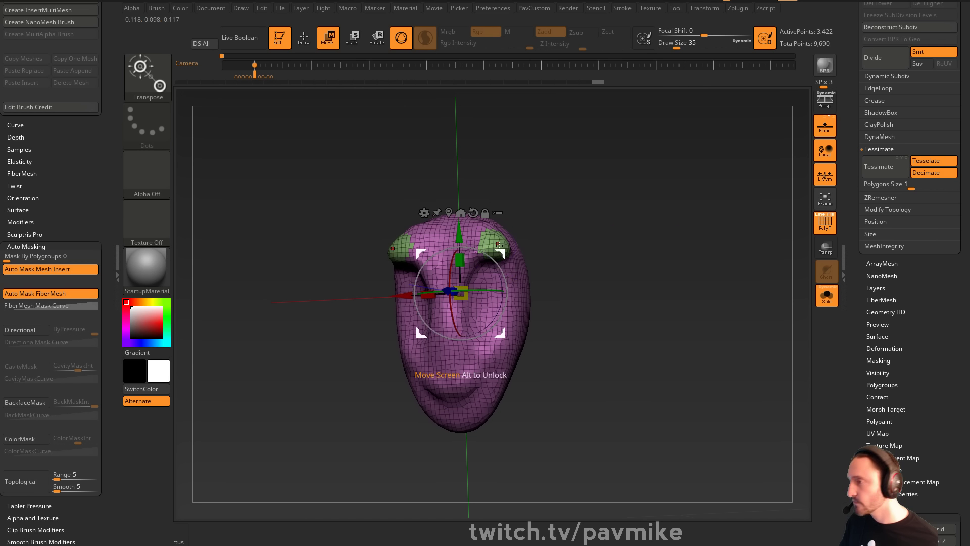
ctrl+click(500, 240)
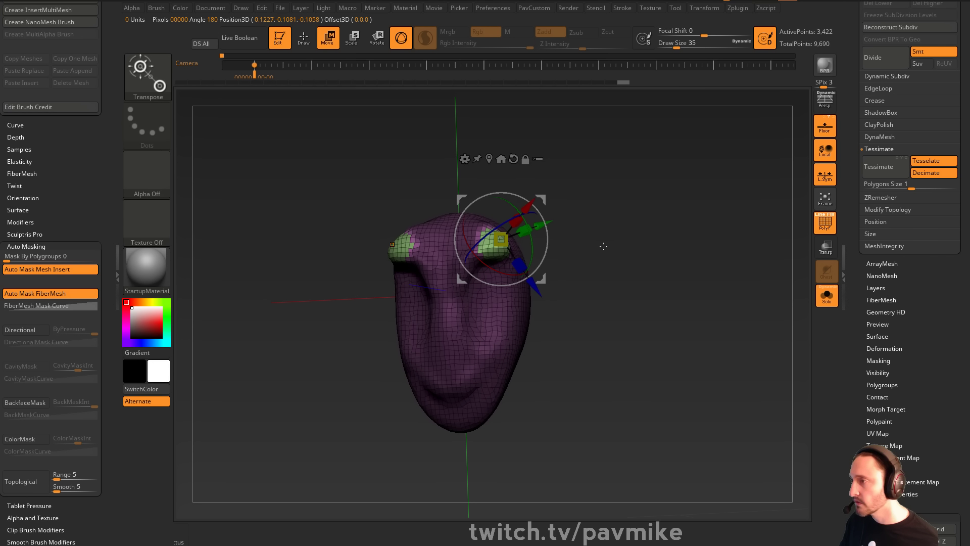
key(q)
drag(600, 245, 571, 246)
mouse_move(500, 244)
mouse_down()
mouse_move(546, 262)
mouse_move(558, 313)
mouse_move(498, 302)
mouse_move(556, 307)
mouse_up()
key(ctrl+z)
mouse_move(605, 249)
mouse_down()
mouse_move(598, 239)
mouse_move(619, 212)
mouse_move(458, 280)
mouse_up()
Thicken the curved horns and their ends with the Inflat brush
key(b)
key(i)
key(n)
drag(460, 315, 480, 346)
mouse_move(576, 252)
mouse_down()
mouse_move(500, 263)
mouse_move(492, 346)
mouse_move(517, 343)
mouse_up()
drag(601, 239, 651, 230)
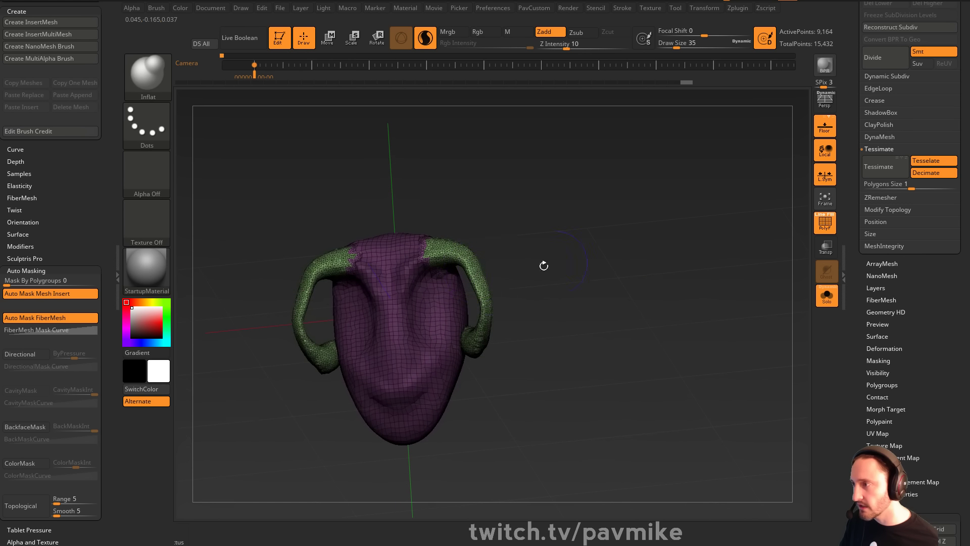
drag(470, 263, 479, 346)
drag(581, 293, 498, 323)
Push the horn ends against the sides of the head with the Move brush at draw size 80
key(])
key(b)
key(m)
key(v)
drag(619, 225, 735, 219)
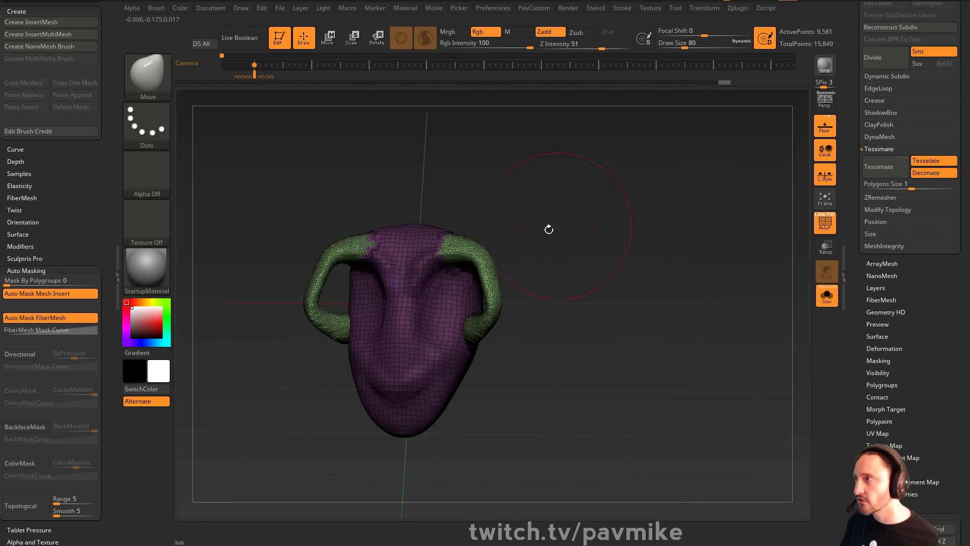
Clear the head's mask and switch off DynaMesh, with the polyframe hidden
ctrl+click(621, 248)
key(space)
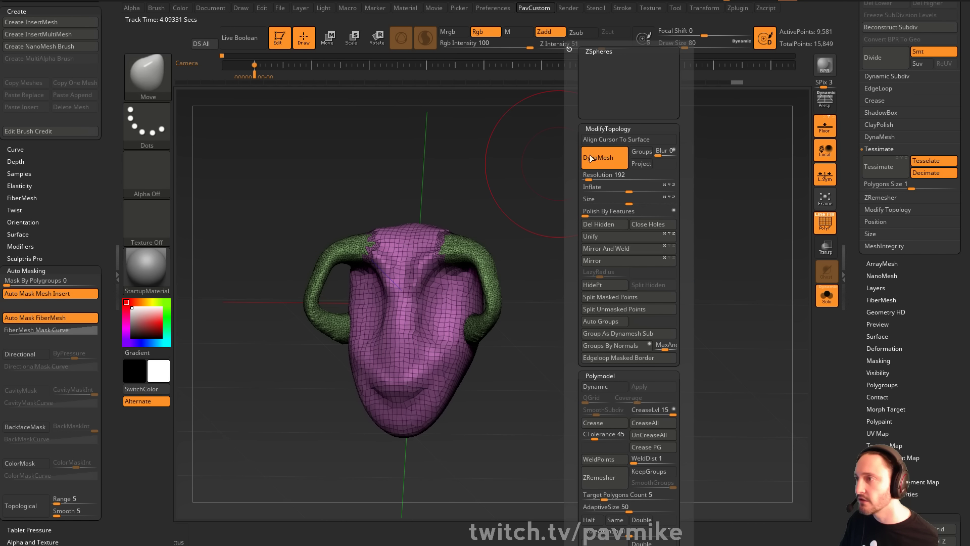
click(605, 160)
key(shift+f)
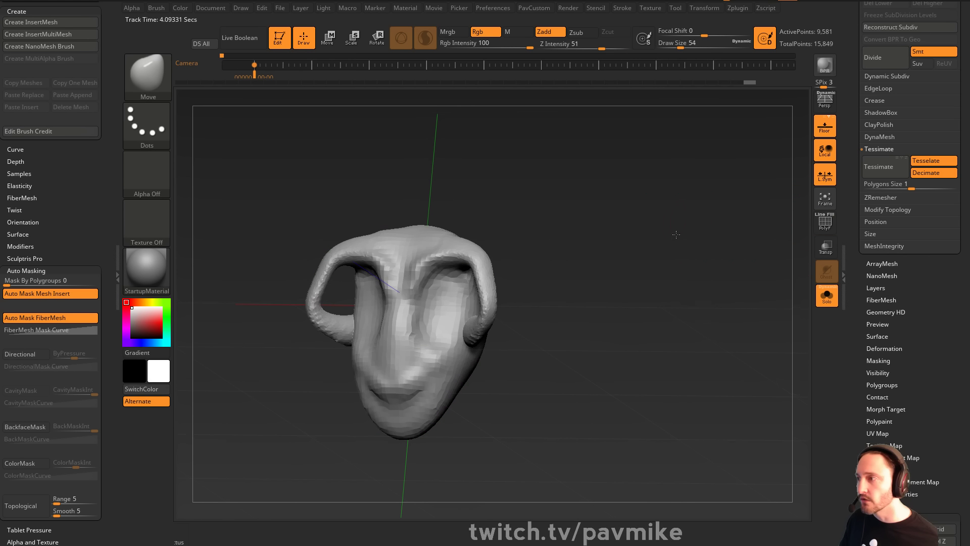
Smooth the horns and the areas where their ends meet the head, using draw size 14
shift+right_drag(503, 286, 498, 289)
mouse_move(471, 323)
shift+mouse_down()
mouse_move(491, 308)
mouse_move(477, 245)
shift+mouse_up()
key(ctrl+z)
key(s)
drag(545, 259, 533, 258)
key(shift)
mouse_move(479, 310)
shift+mouse_down()
mouse_move(502, 311)
mouse_move(466, 349)
shift+mouse_up()
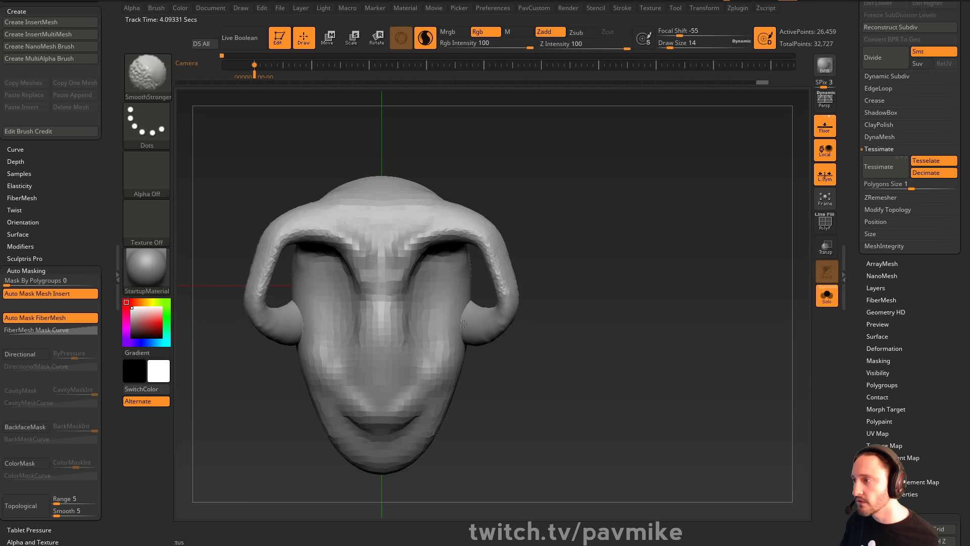
Try masking the horns partway along and transforming their lower ends with the Gizmo
key(r)
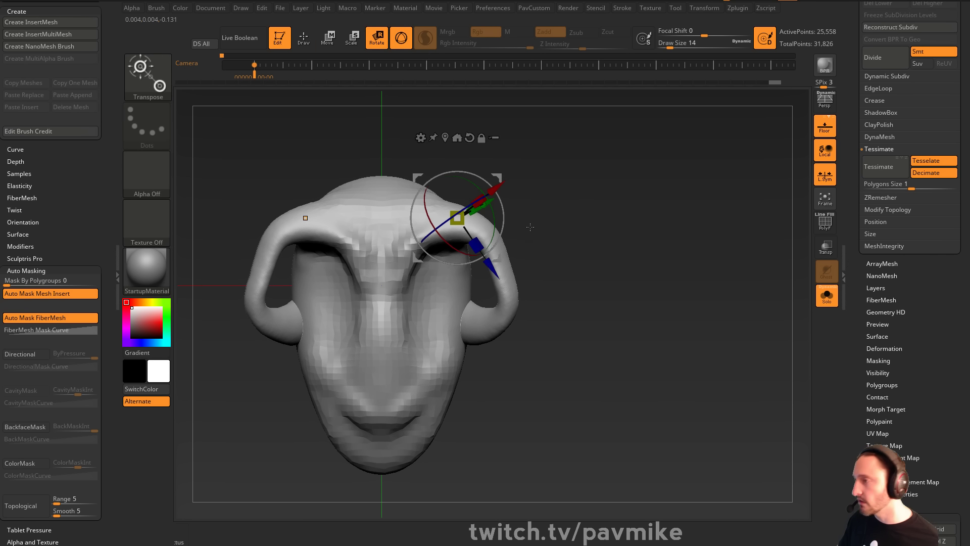
ctrl+drag(507, 263, 515, 295)
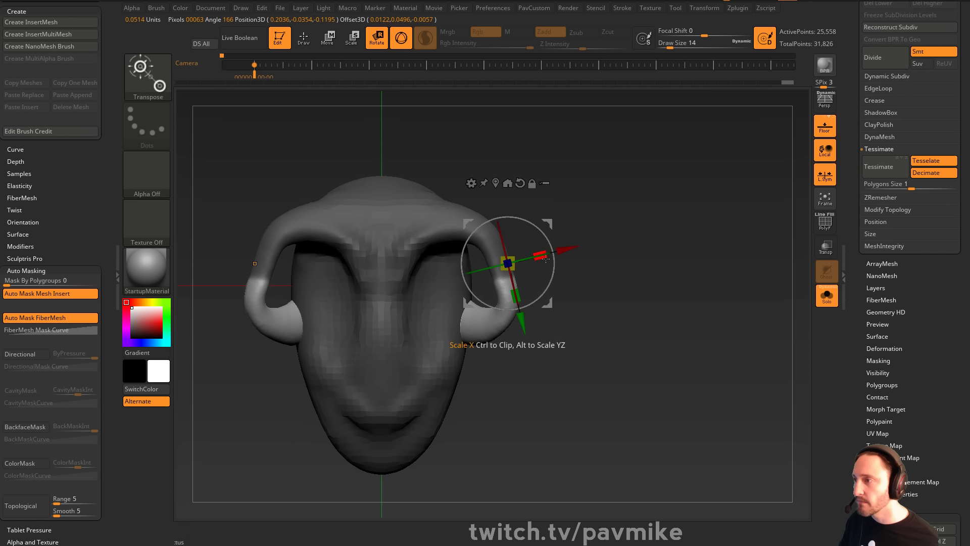
mouse_move(548, 241)
mouse_down()
mouse_move(533, 219)
mouse_move(555, 258)
mouse_up()
key(ctrl+z)
key(q)
ctrl+drag(640, 208, 655, 228)
Try remeshing the head with DynaMesh at resolution 192 and smoothing the horn joint
key(space)
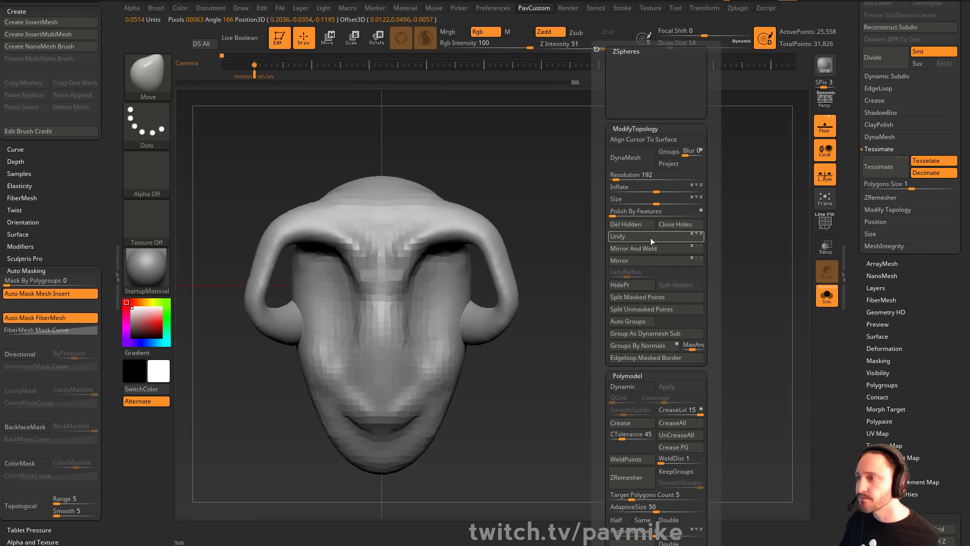
click(640, 168)
shift+right_drag(469, 322, 389, 318)
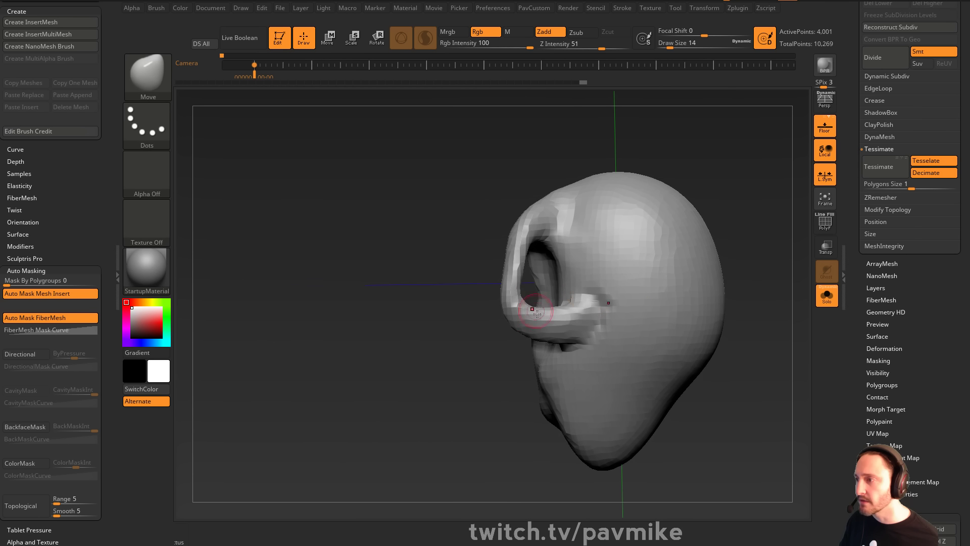
shift+drag(593, 302, 596, 309)
right_drag(596, 308, 700, 262)
key(ctrl+z)
Show the rest of the bee around the head and display the head's polyframe
click(826, 298)
click(829, 229)
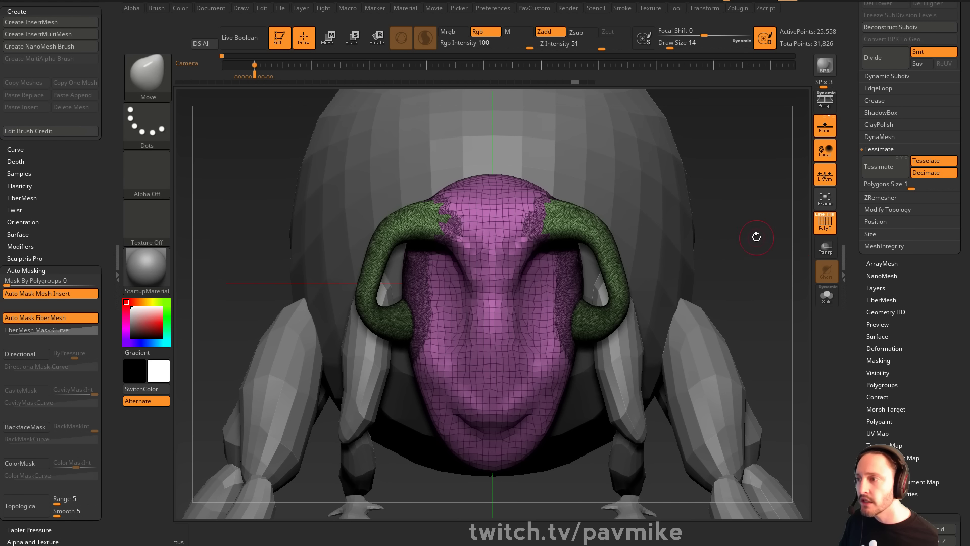
key(space)
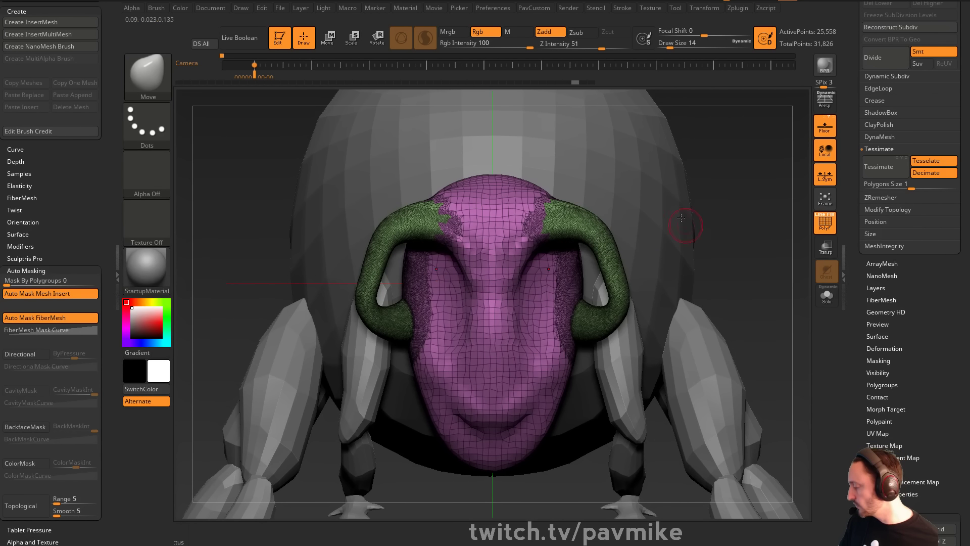
Apply the Gizmo's Remesh By Union to fuse the horn ends with the head
key(w)
click(582, 182)
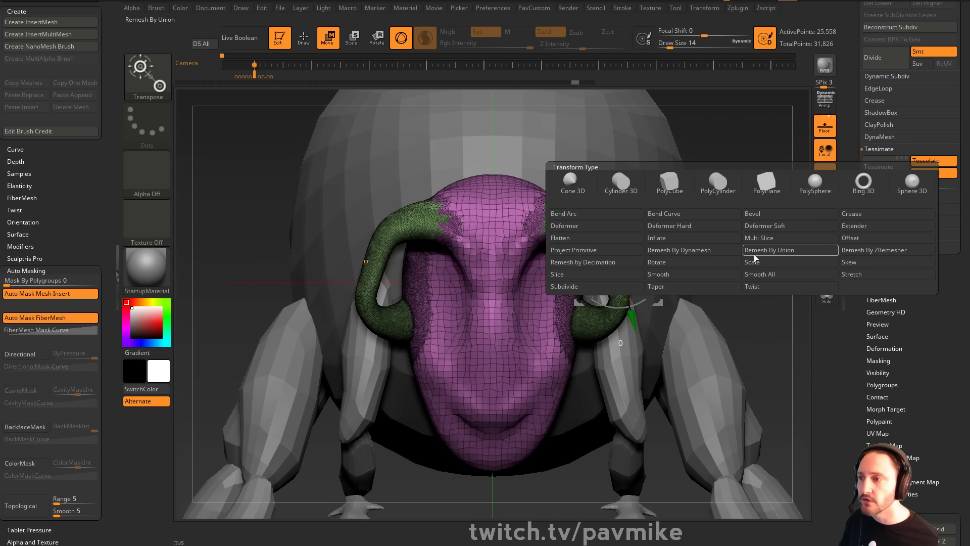
click(772, 251)
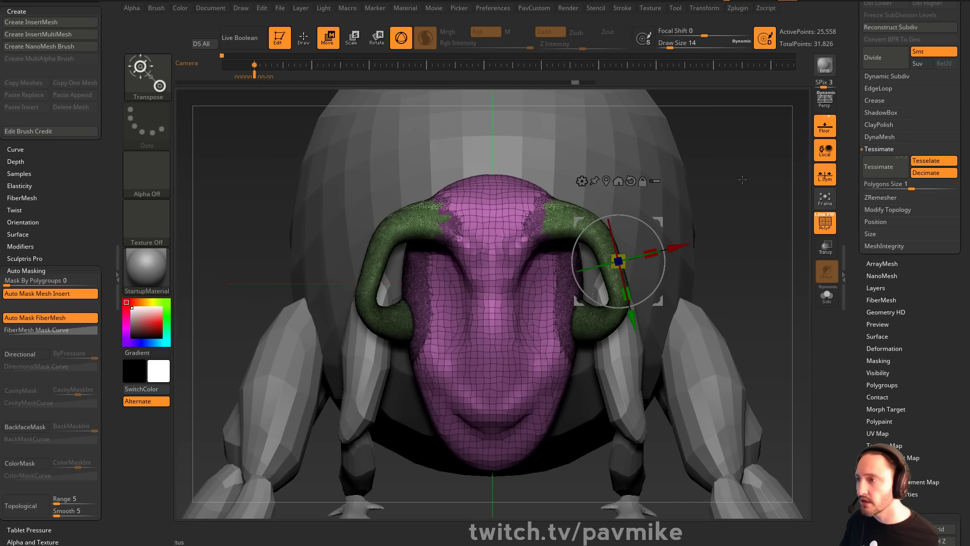
click(582, 182)
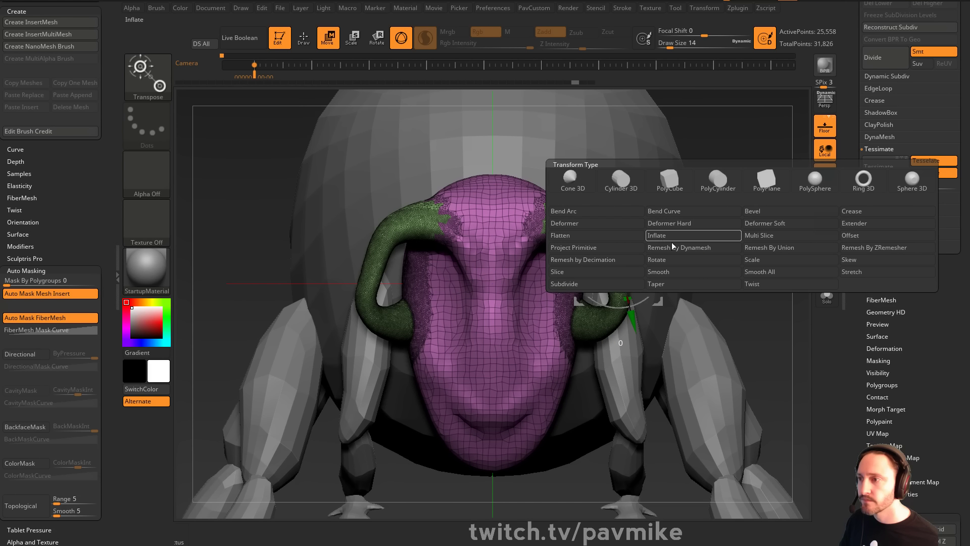
click(765, 248)
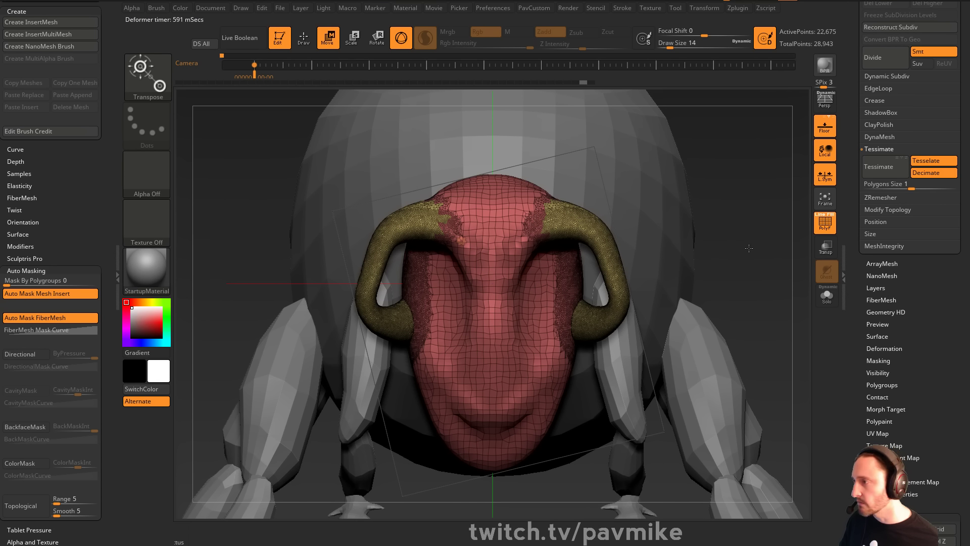
Hide the polyframe and blend the fused horn ends into the head by smoothing with Sculptris Pro at draw size 17
click(461, 240)
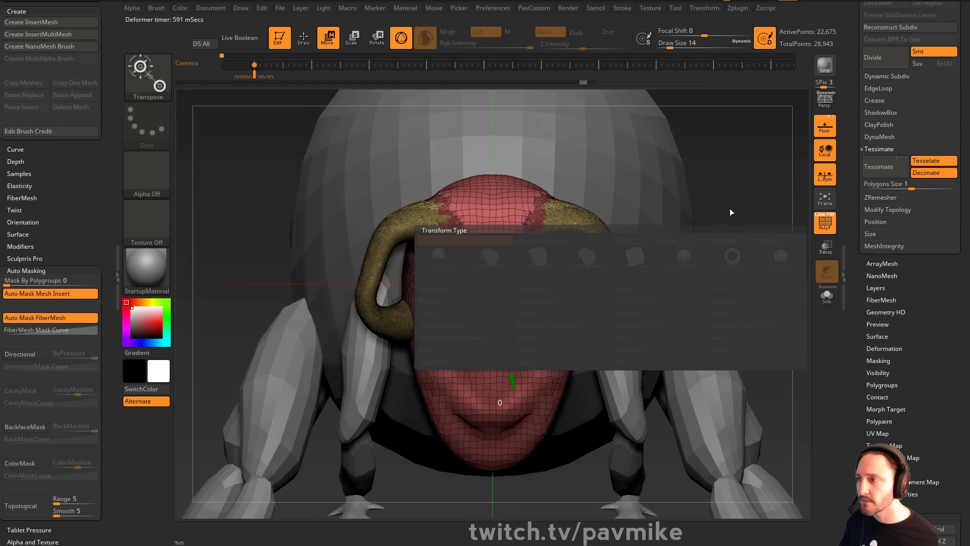
key(shift+f)
key(q)
drag(757, 259, 730, 244)
key(s)
mouse_move(531, 329)
mouse_down()
mouse_move(569, 324)
mouse_move(571, 334)
mouse_up()
drag(775, 241, 647, 252)
shift+drag(593, 324, 606, 315)
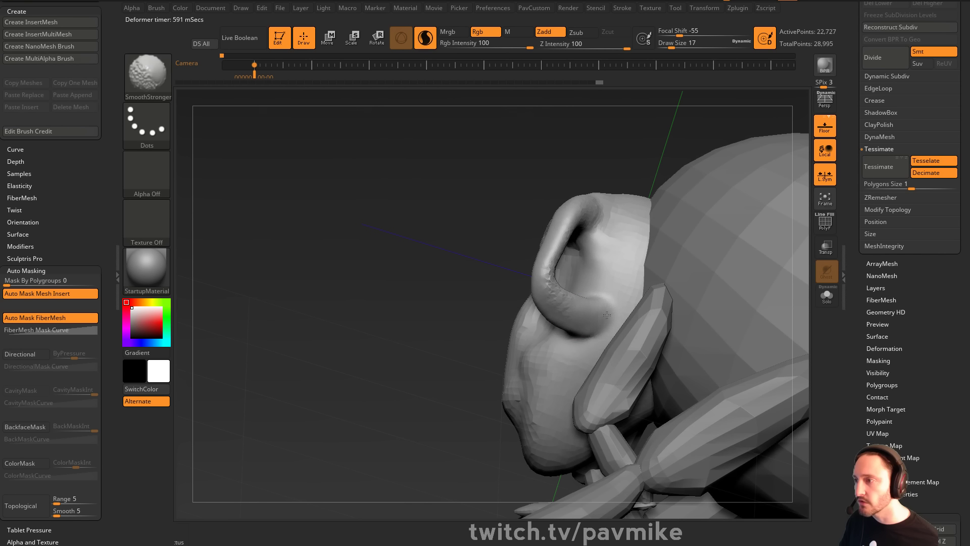
Smooth the centre of the face between the horns and nudge a horn with the Move brush
drag(504, 216, 457, 212)
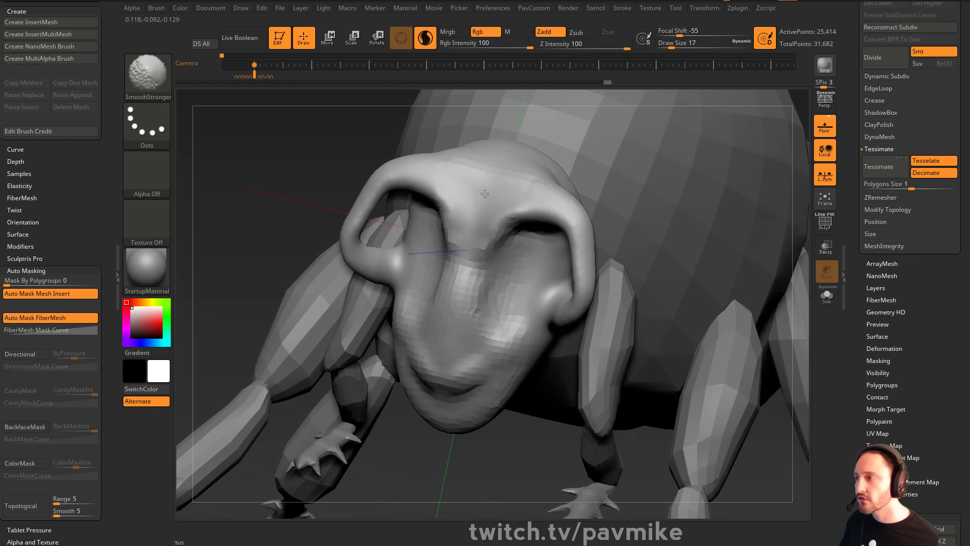
shift+drag(470, 281, 466, 320)
mouse_move(454, 485)
alt+mouse_down()
mouse_move(450, 455)
mouse_move(540, 453)
alt+mouse_up()
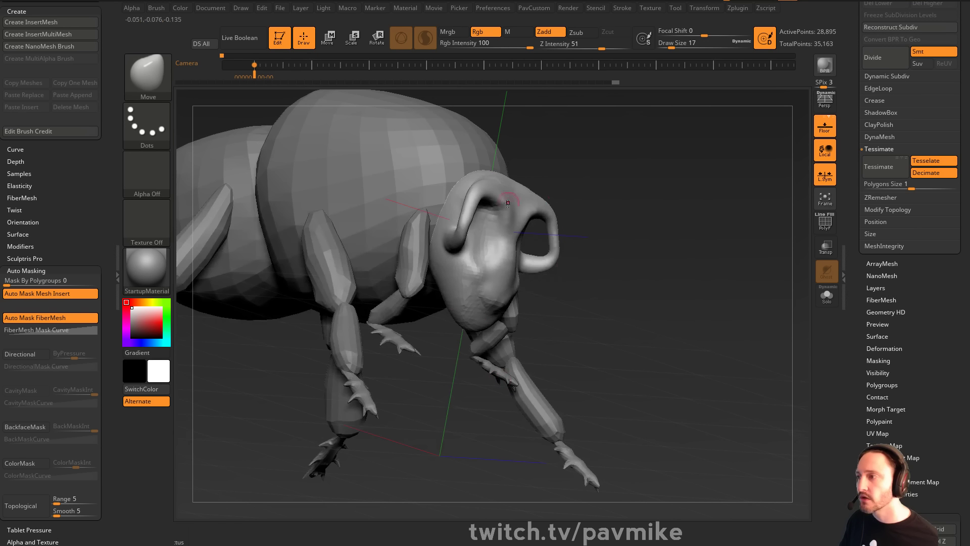
drag(548, 218, 557, 222)
Isolate the head and smooth the horns and brow away into the surface with draw size 44
drag(734, 267, 841, 250)
click(827, 294)
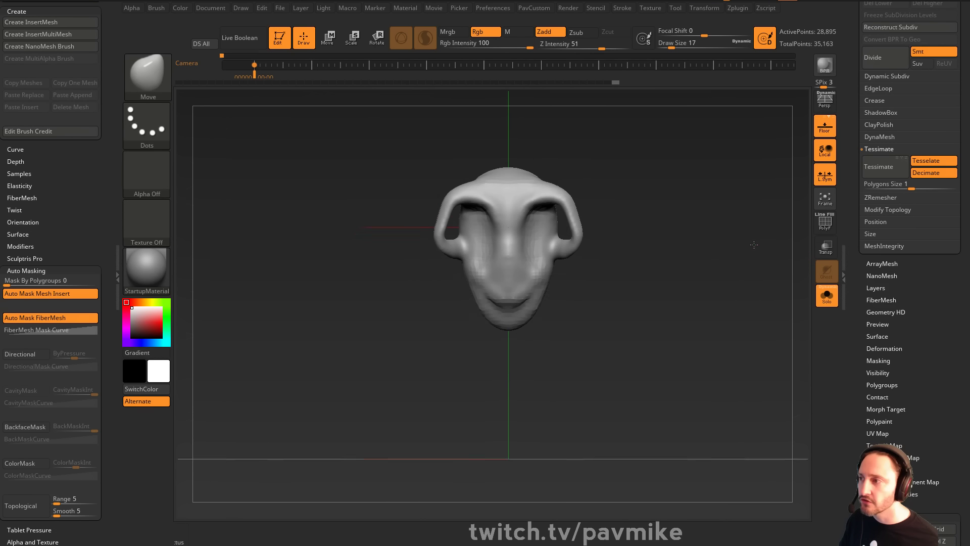
drag(739, 243, 719, 249)
key(s)
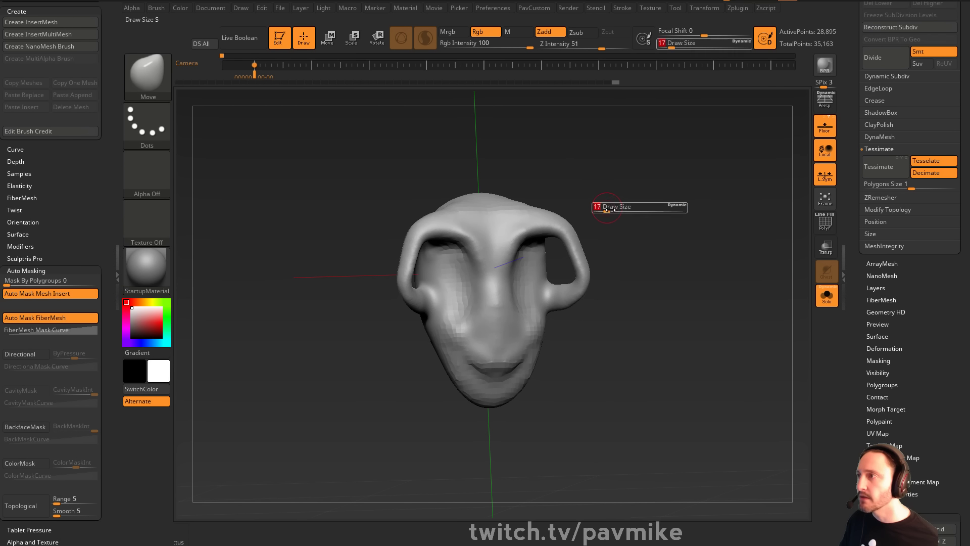
drag(606, 211, 616, 213)
mouse_move(572, 269)
shift+mouse_down()
mouse_move(580, 268)
mouse_move(574, 283)
mouse_move(560, 232)
mouse_move(537, 237)
shift+mouse_up()
shift+drag(566, 290, 556, 292)
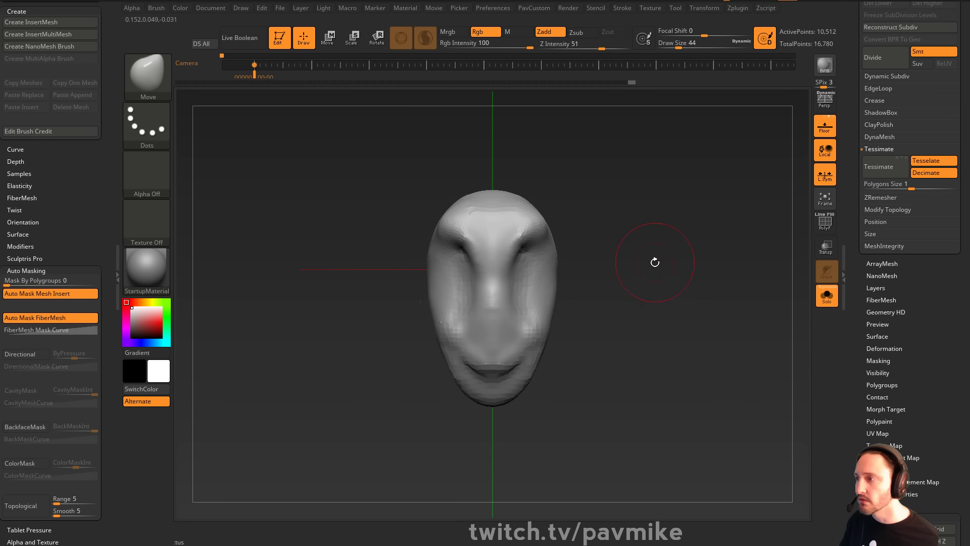
drag(654, 258, 601, 255)
shift+drag(520, 230, 526, 235)
shift+drag(637, 221, 696, 227)
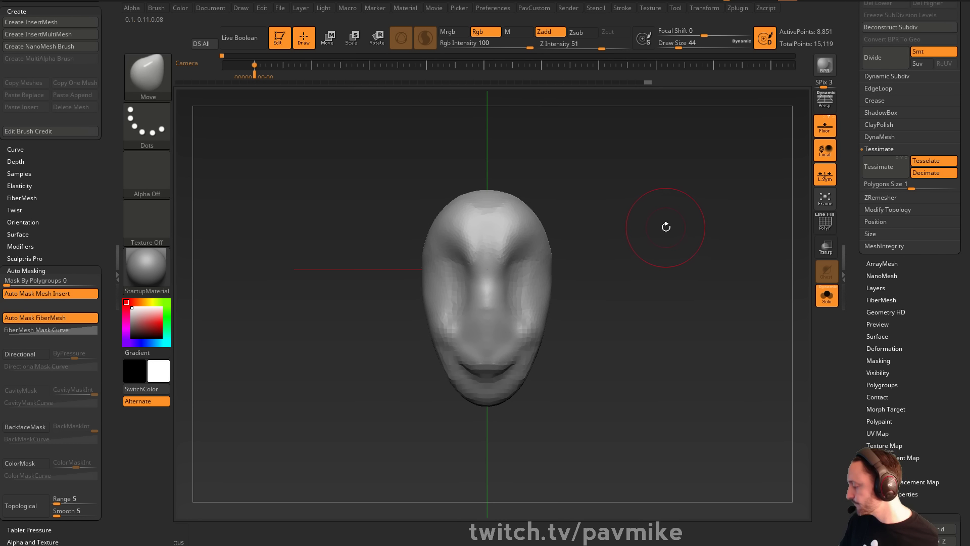
Select the Standard brush and turn off Sculptris Pro
key(b)
key(s)
key(t)
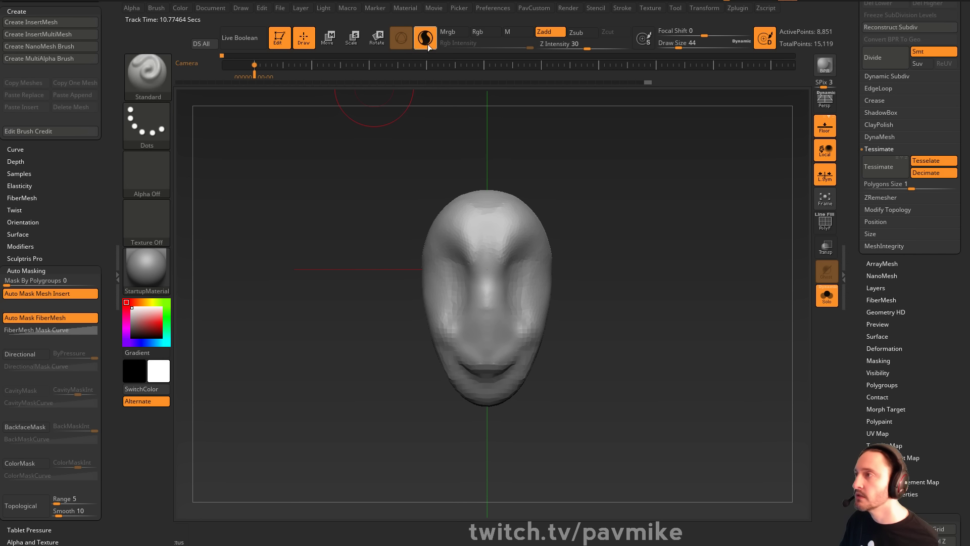
click(427, 41)
Switch to the browser and view the YouTube channel's created playlists
key(grave)
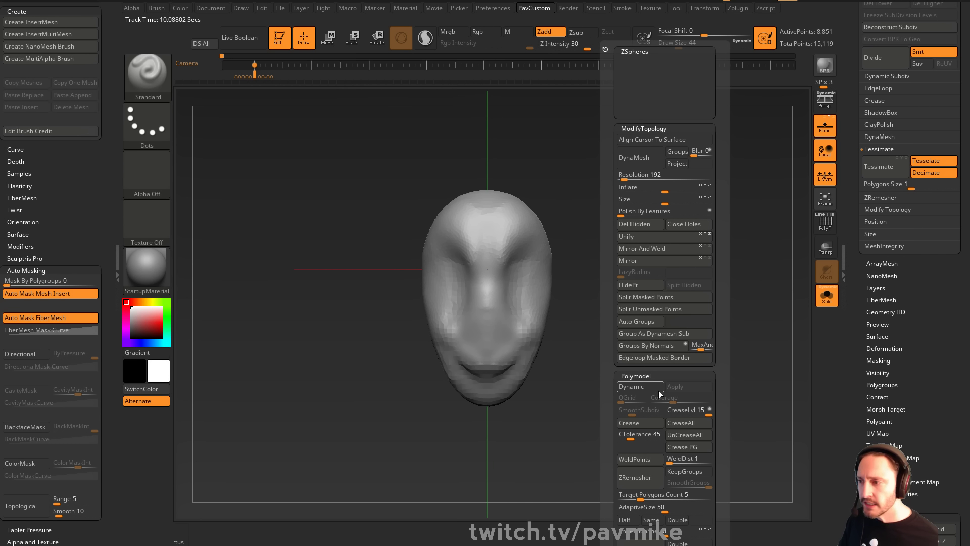
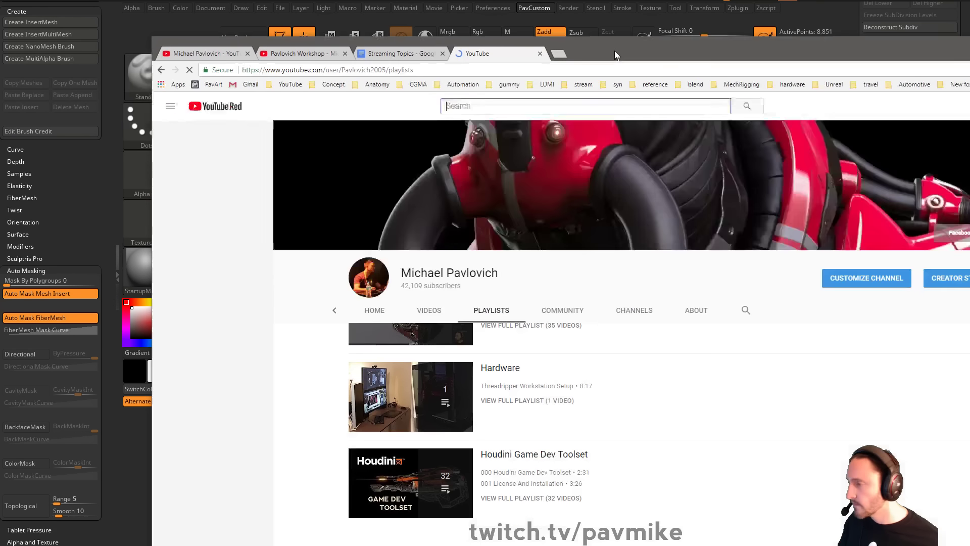
drag(615, 50, 608, 0)
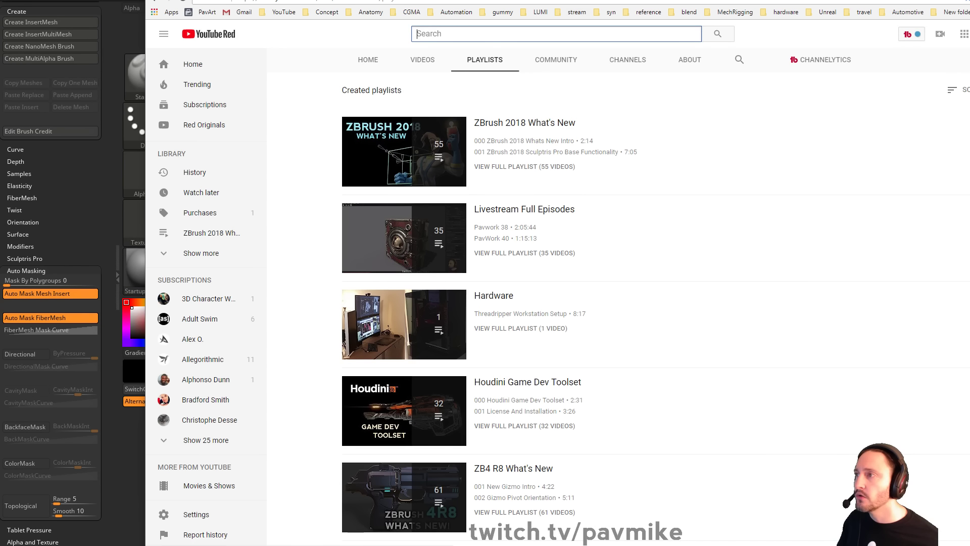
key(alt+Tab)
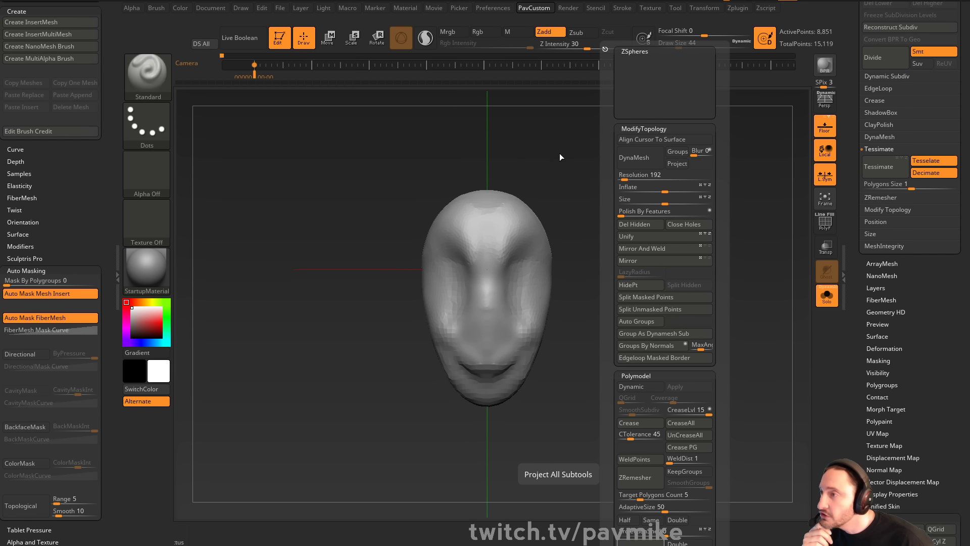
drag(565, 174, 567, 157)
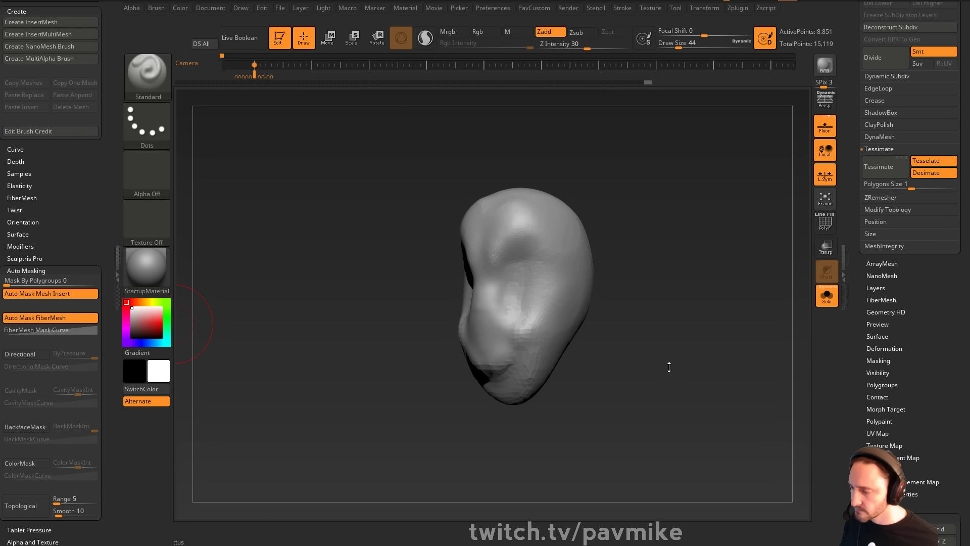
scroll(904, 253, up, 10)
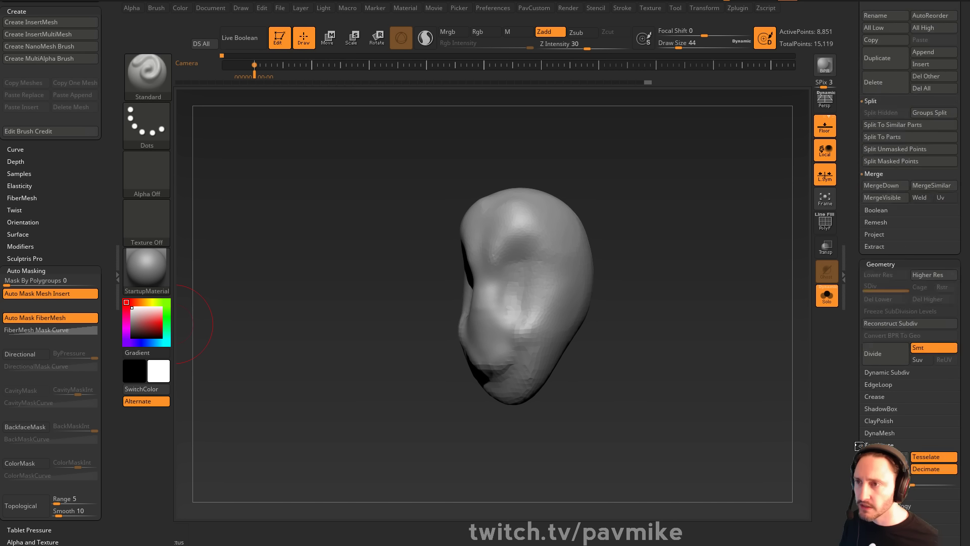
mouse_move(898, 161)
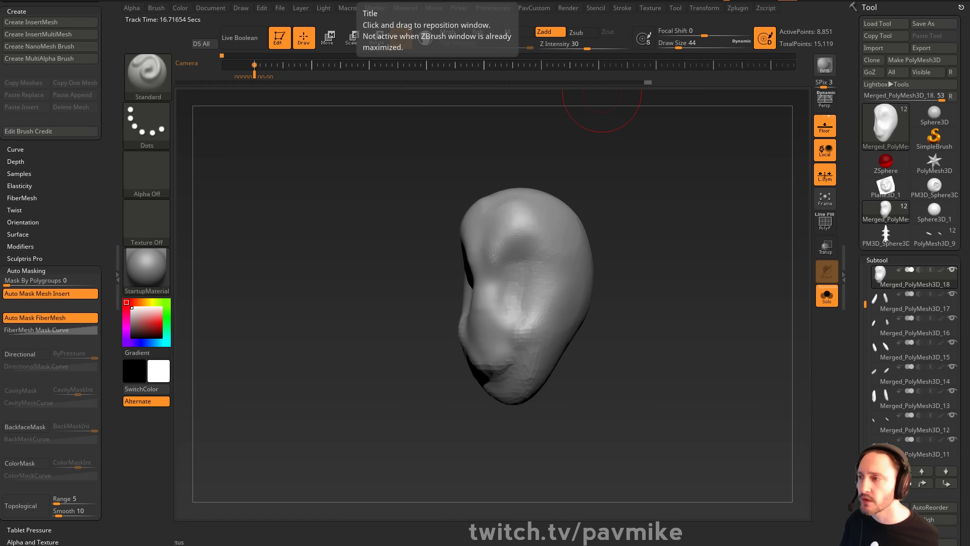
shift+drag(602, 92, 718, 245)
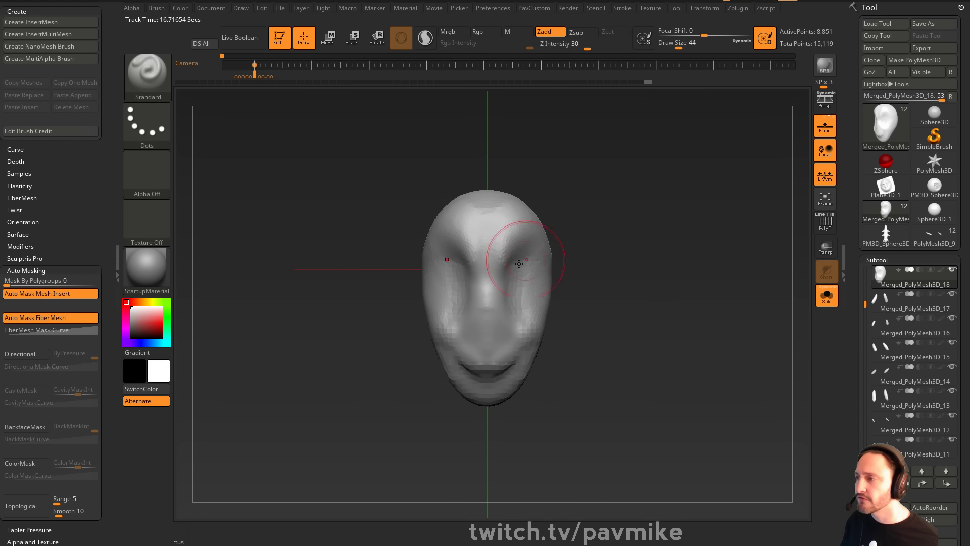
key(w)
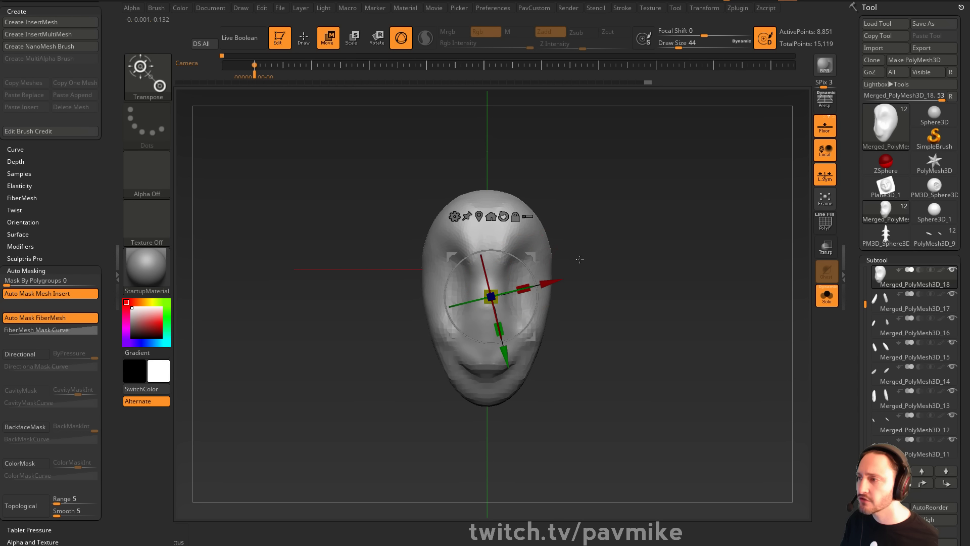
key(q)
Select the front upper-leg subtool beside the head, isolate it and show its polyframe
click(826, 296)
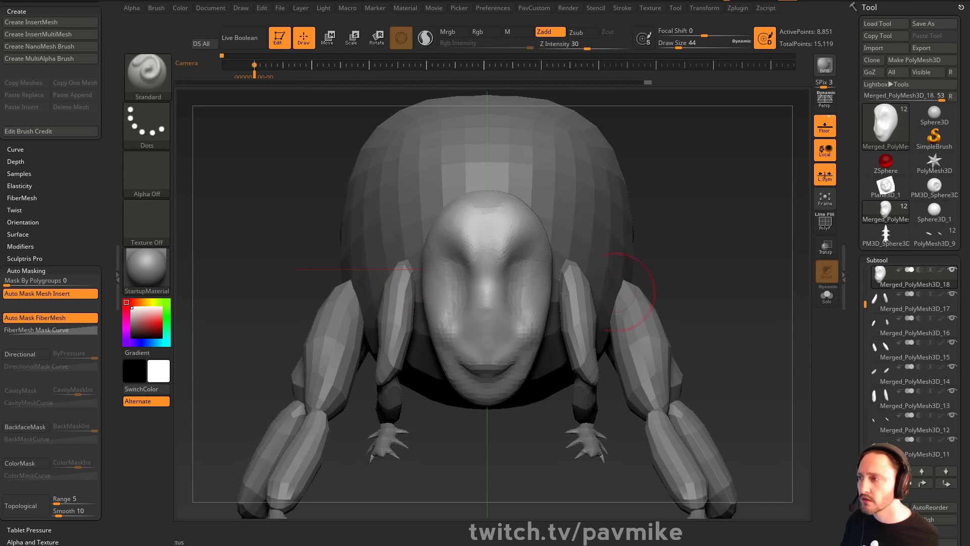
alt+click(413, 281)
click(827, 303)
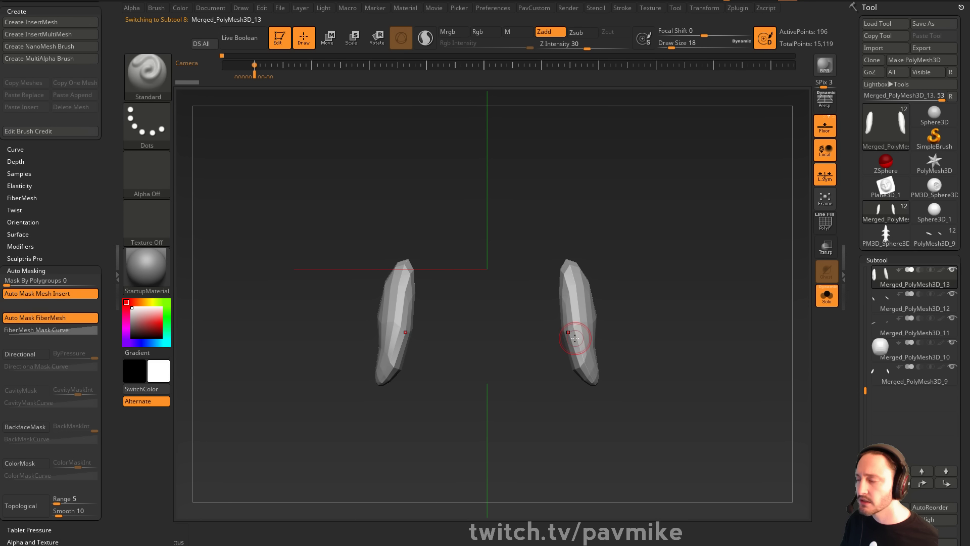
key(shift+f)
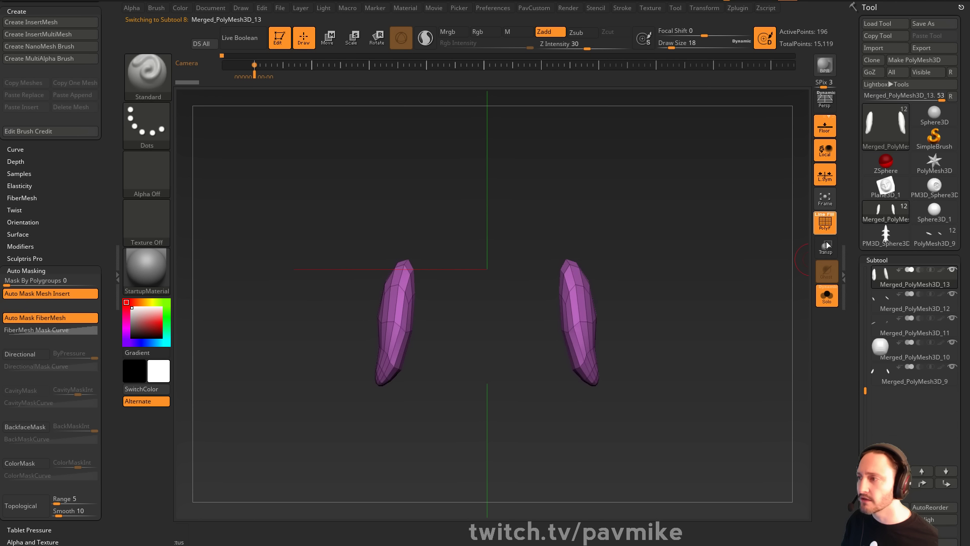
Hide one of the two upper-leg segments and split the hidden part into its own subtool
mouse_move(309, 192)
ctrl+shift+mouse_down()
mouse_move(419, 427)
mouse_move(440, 428)
ctrl+shift+mouse_up()
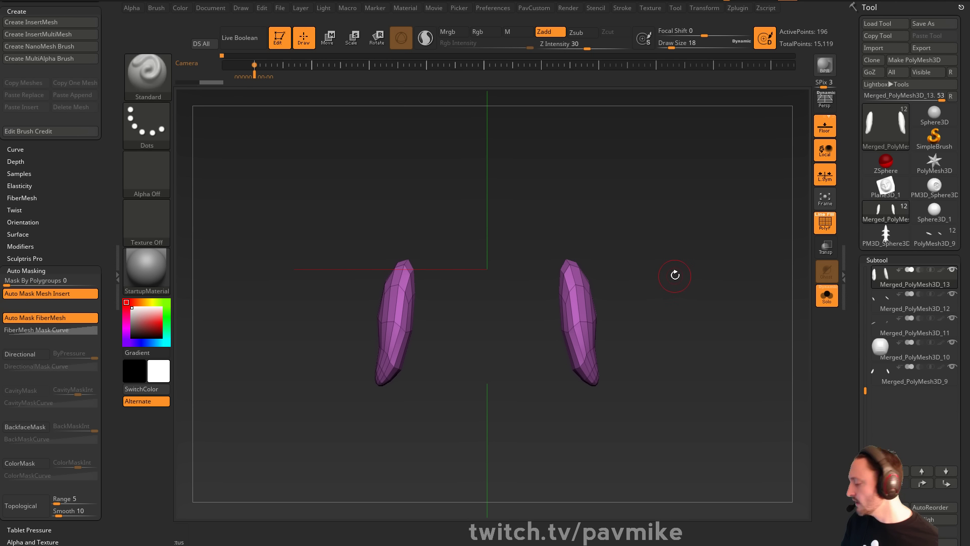
ctrl+shift+drag(298, 198, 469, 424)
key(5)
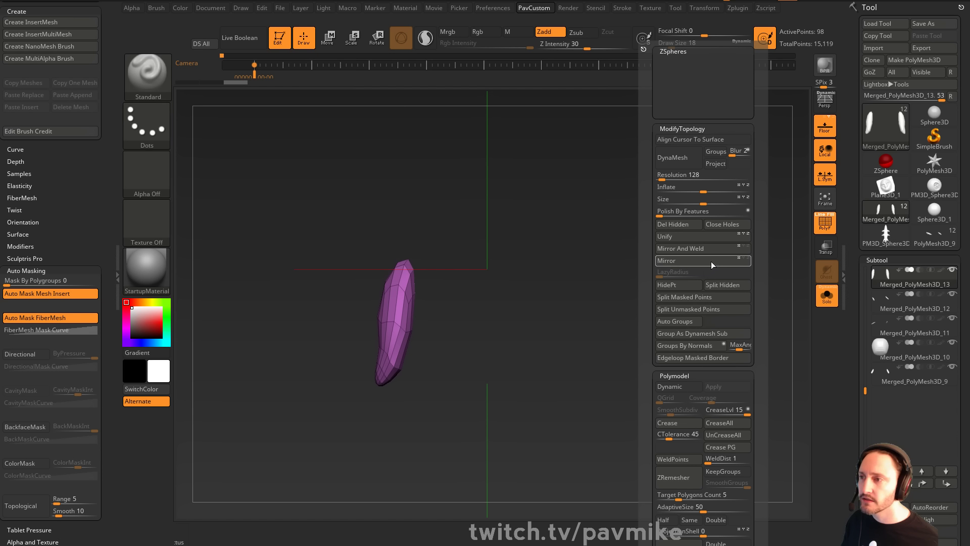
key(5)
click(680, 286)
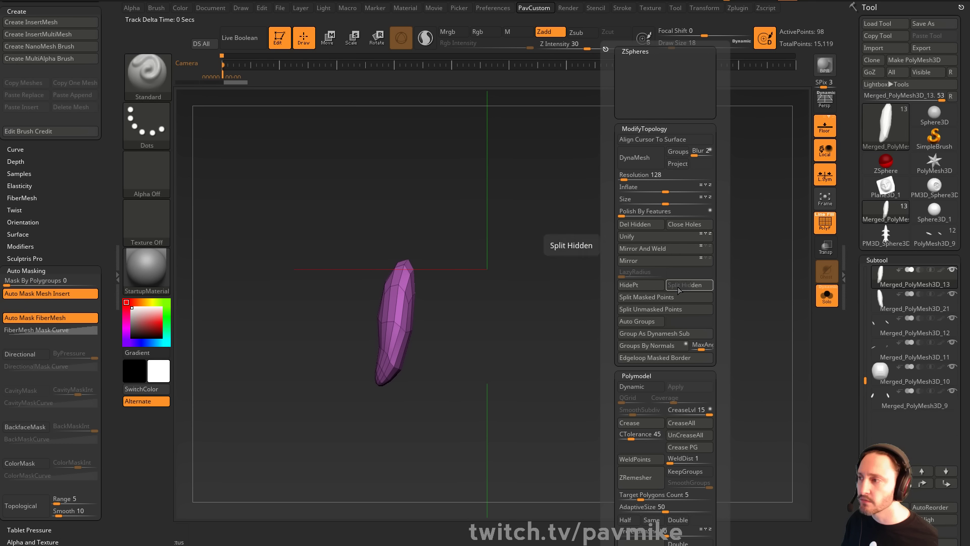
Mirror the remaining leg segment to the opposite side, then move it up and outward and tilt it diagonally
key(5)
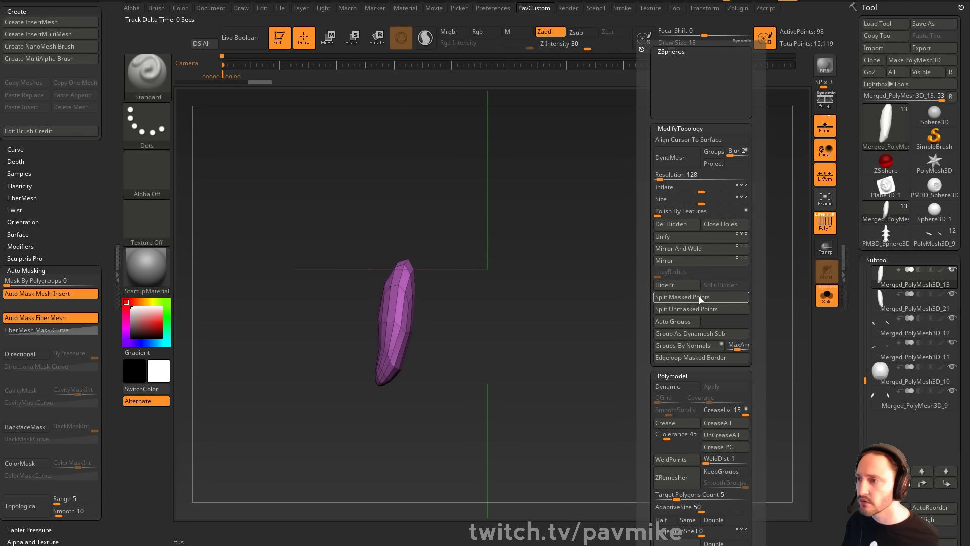
click(706, 263)
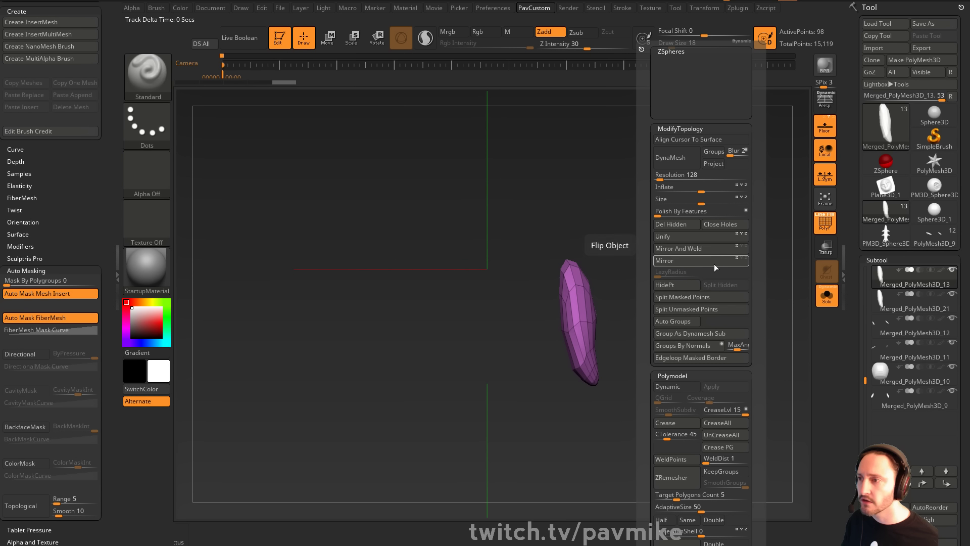
key(ctrl)
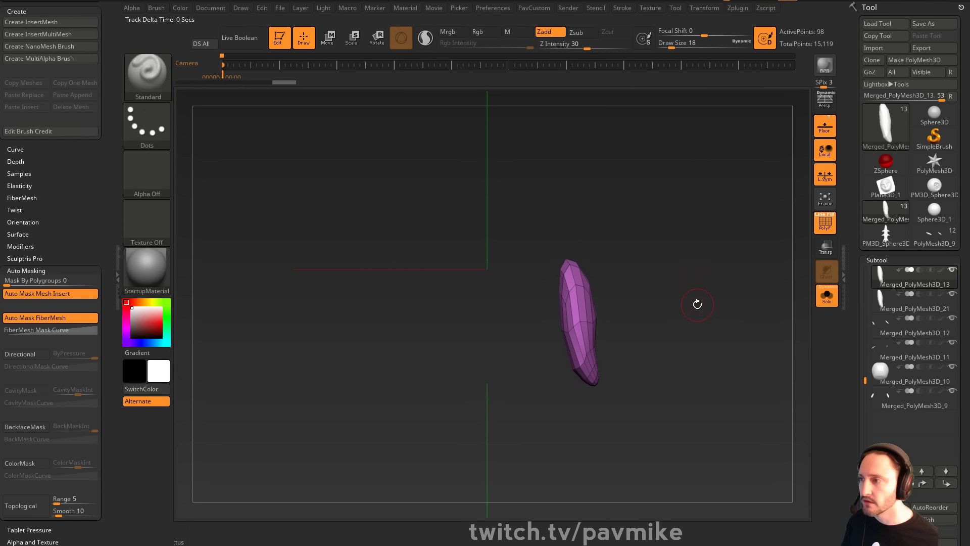
key(e)
drag(533, 281, 573, 225)
key(q)
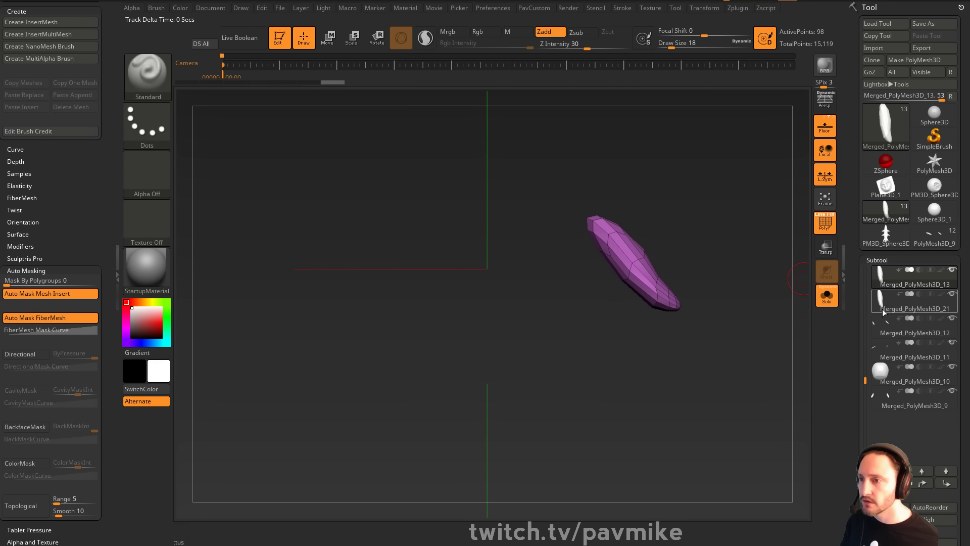
Merge the two leg segments into one subtool and mirror them to the other side of the whole bee
key(ctrl+m)
click(809, 347)
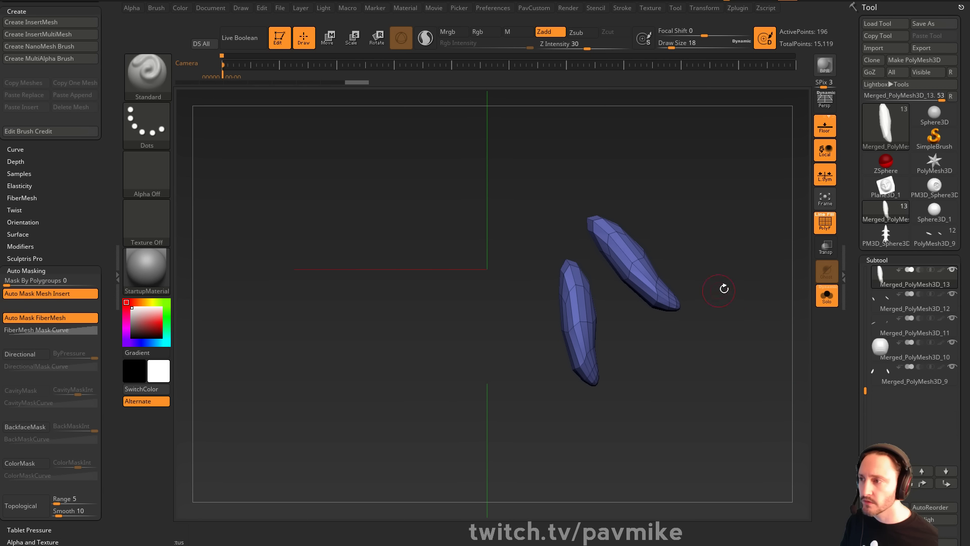
click(829, 297)
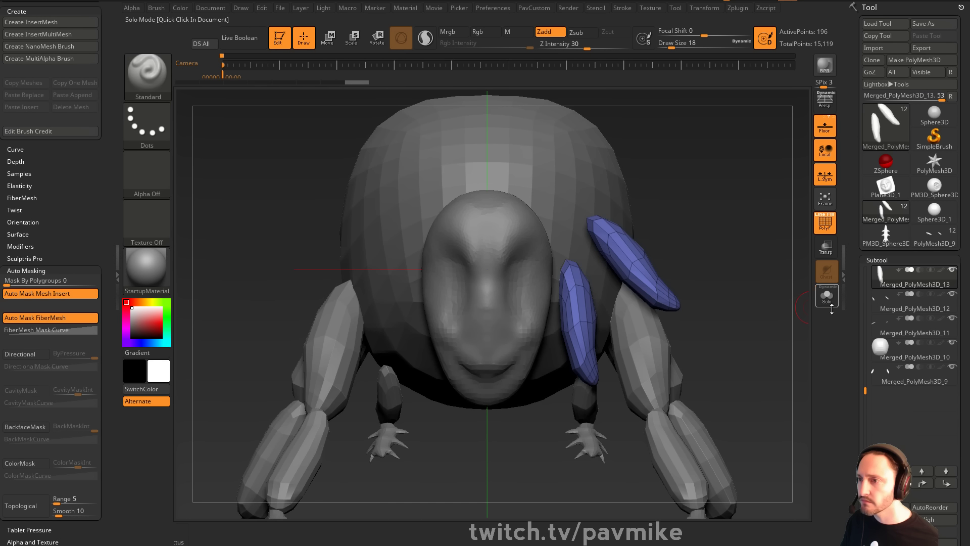
key(space)
click(736, 262)
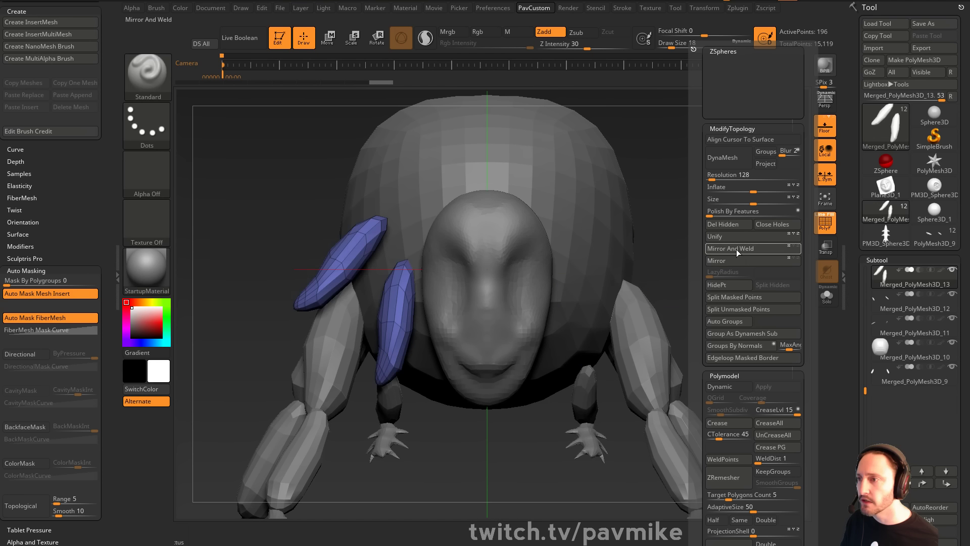
Try applying Mirror And Weld to the merged leg segments with local symmetry on
click(737, 253)
drag(748, 287, 731, 262)
key(ctrl+z)
Turn off local symmetry and apply Mirror And Weld so the merged leg segments exist on both sides of the bee
click(831, 176)
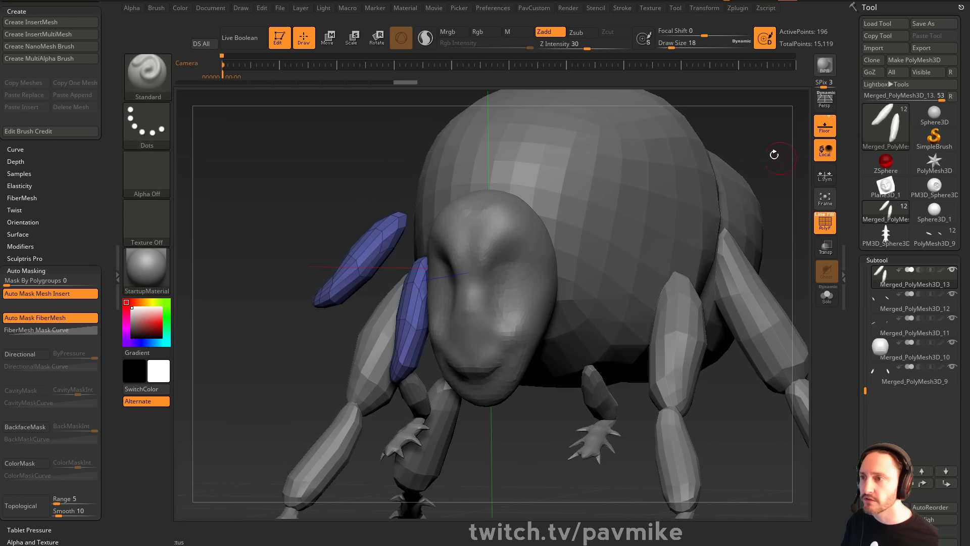
shift+drag(773, 154, 760, 197)
key(space)
click(749, 249)
drag(643, 281, 748, 261)
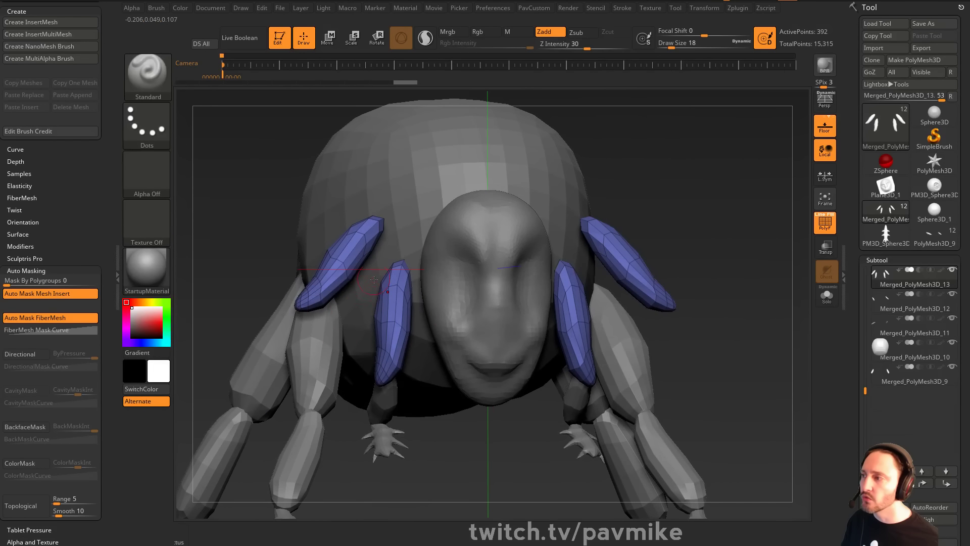
key(space)
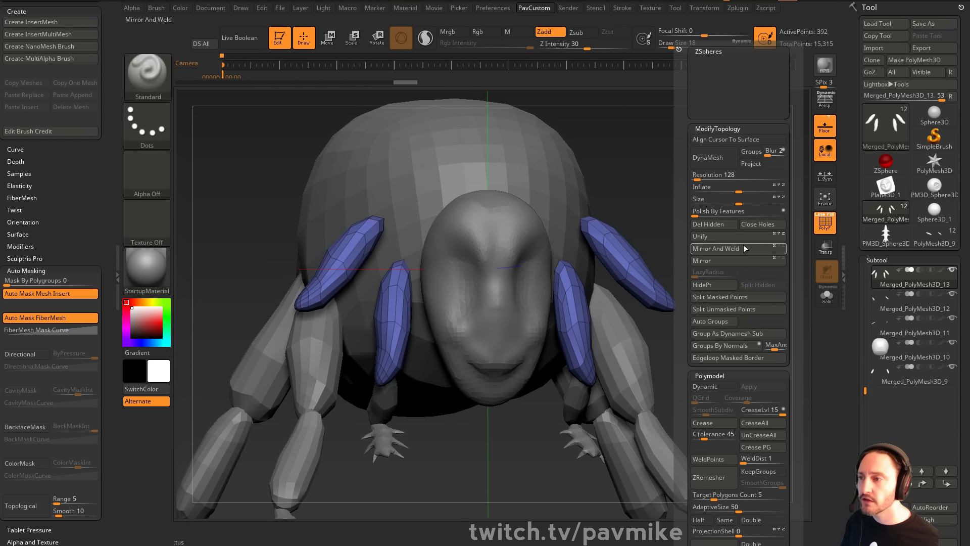
key(f)
drag(651, 230, 753, 262)
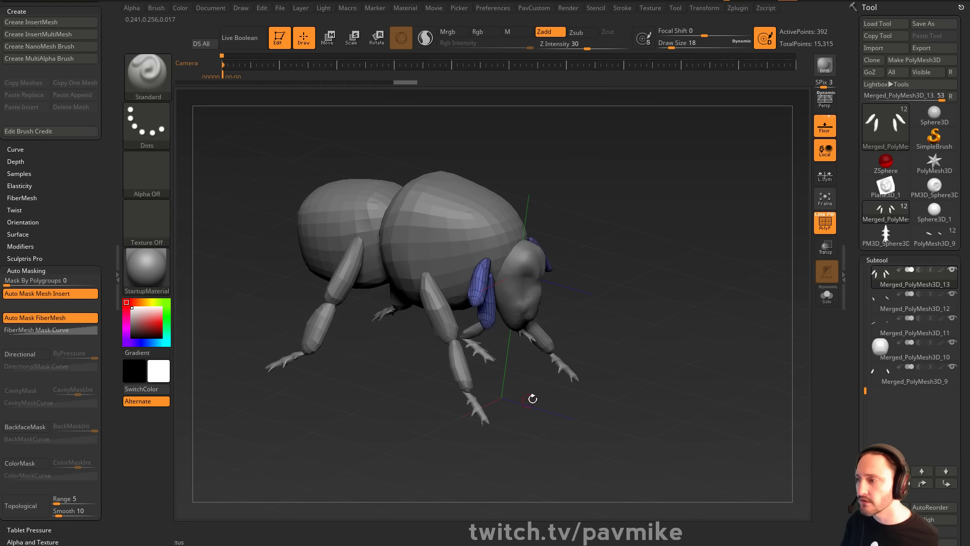
Assign separate polygroups to the merged leg segments with Auto Groups and apply Mirror And Weld so both sides match
drag(705, 315, 736, 225)
key(f)
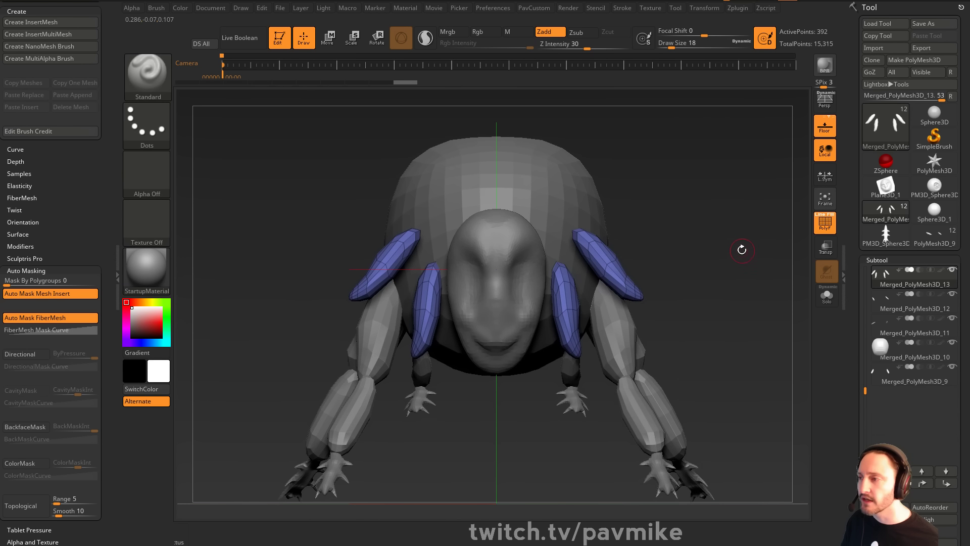
key(space)
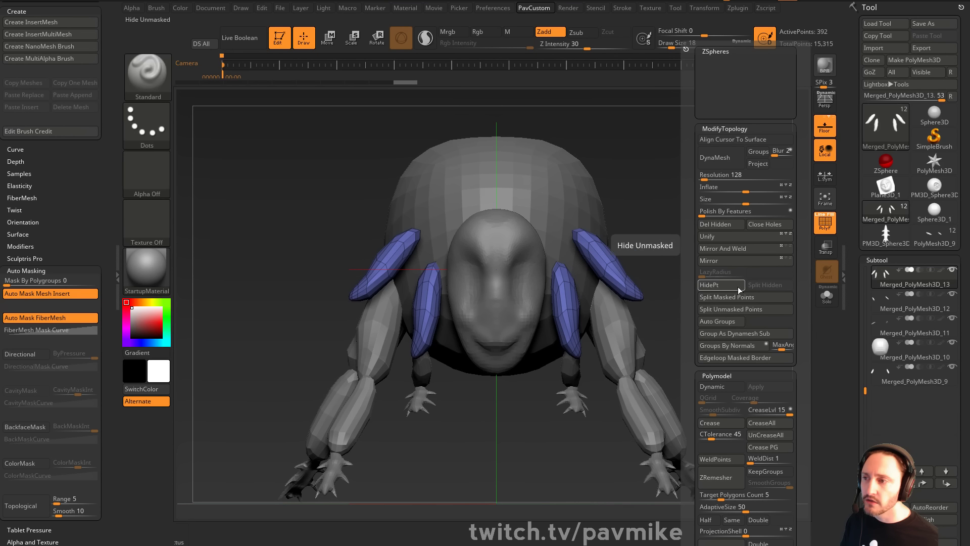
click(720, 321)
key(space)
click(732, 248)
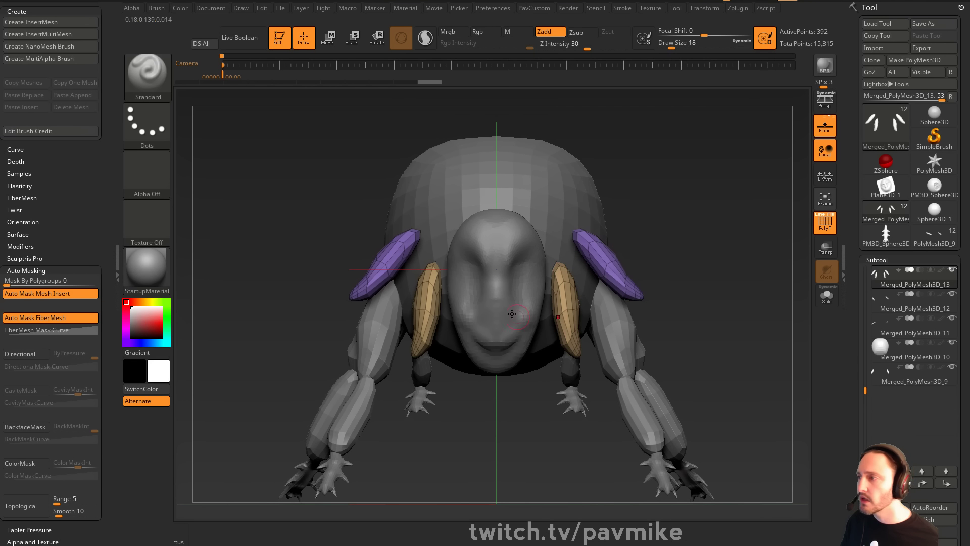
Isolate the inner pair of leg segments beside the head and delete the hidden outer pair
ctrl+shift+click(423, 306)
key(space)
click(699, 226)
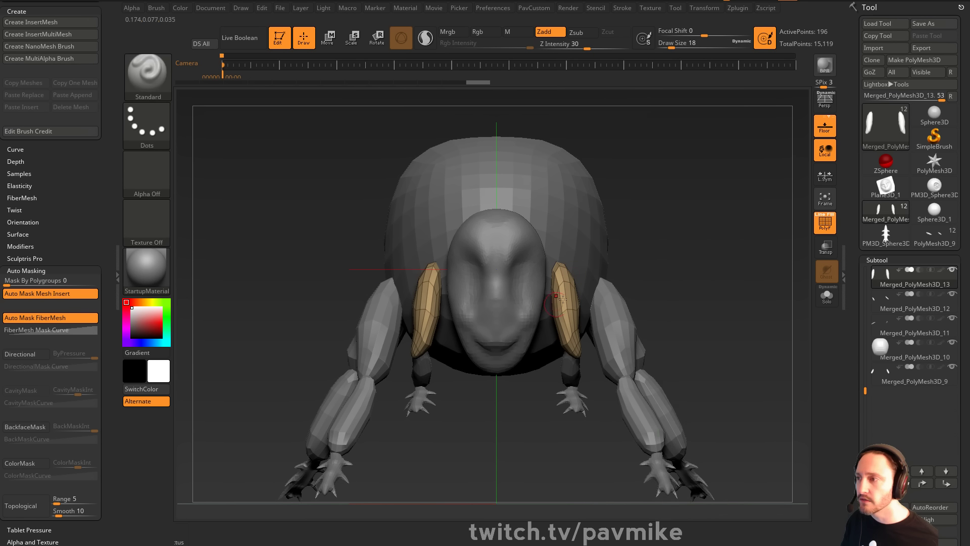
Select the head subtool, turn it into a single polygroup and DynaMesh it into an even mesh
mouse_move(666, 257)
mouse_down()
mouse_move(738, 264)
mouse_move(709, 265)
mouse_up()
key(s)
mouse_move(709, 265)
alt+mouse_down()
mouse_move(630, 259)
mouse_move(727, 278)
alt+mouse_up()
shift+drag(728, 277, 635, 279)
alt+click(521, 303)
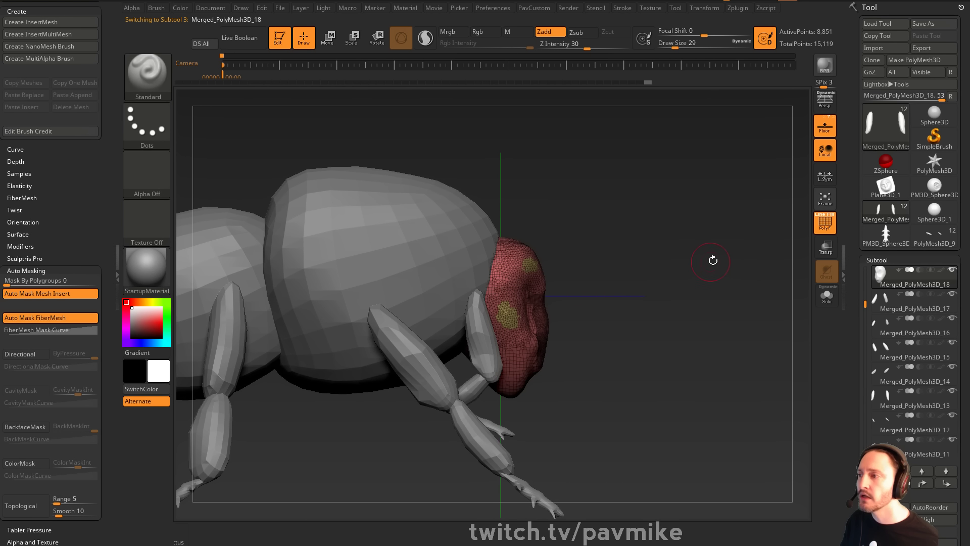
alt+drag(708, 260, 696, 264)
key(ctrl+w)
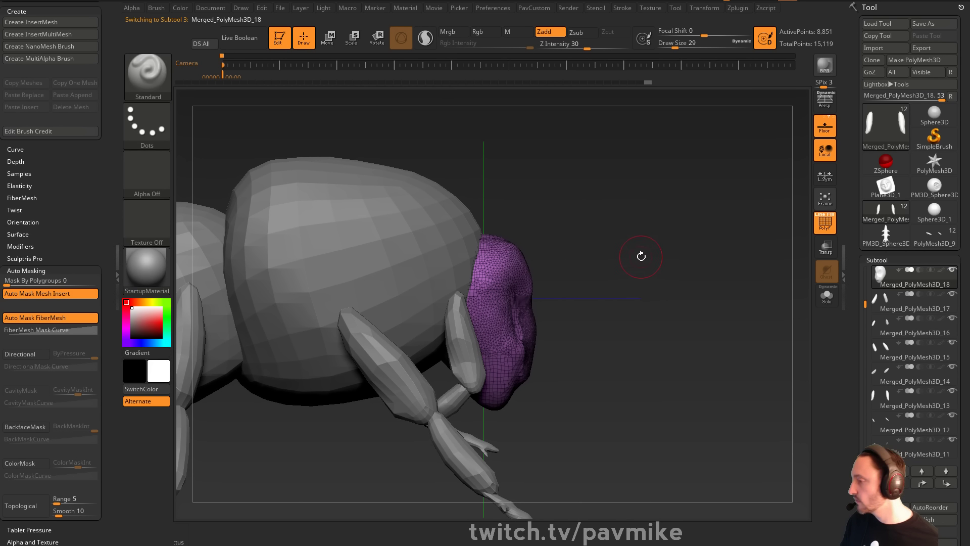
key(ctrl+g)
click(646, 163)
Adjust the side of the head with the Move brush at draw size 37
key(s)
drag(614, 276, 621, 276)
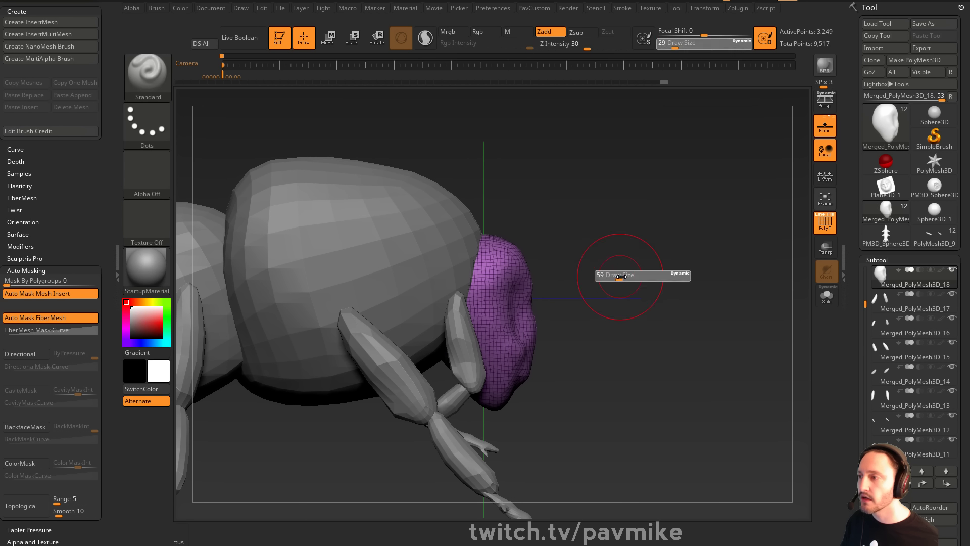
key(b)
key(m)
key(v)
key(s)
drag(545, 271, 543, 272)
drag(606, 275, 529, 264)
Insert a mirrored pair of Sphere8 primitives on the sides of the head as eyes, using the IMM primitives brush
key(b)
key(c)
key(l)
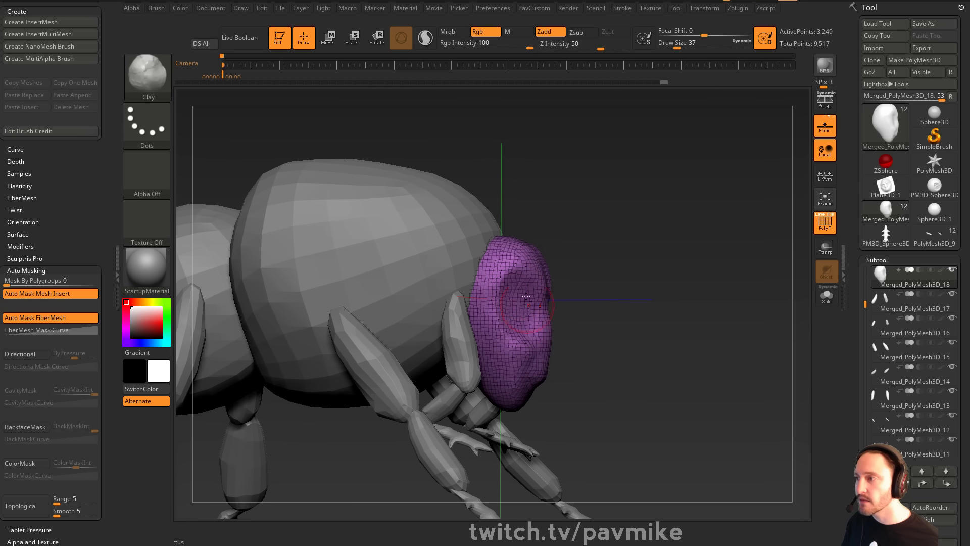
key(b)
key(i)
key(p)
key(m)
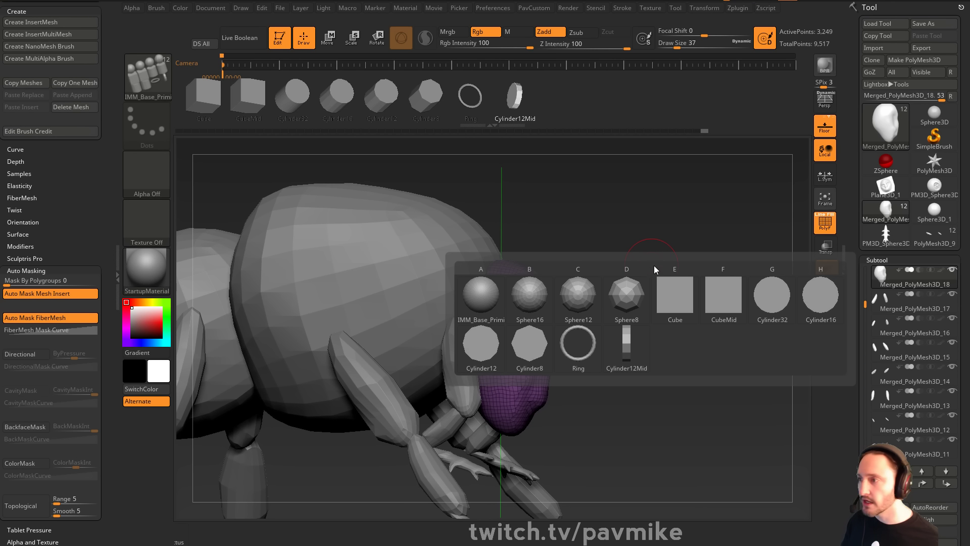
click(575, 297)
key(m)
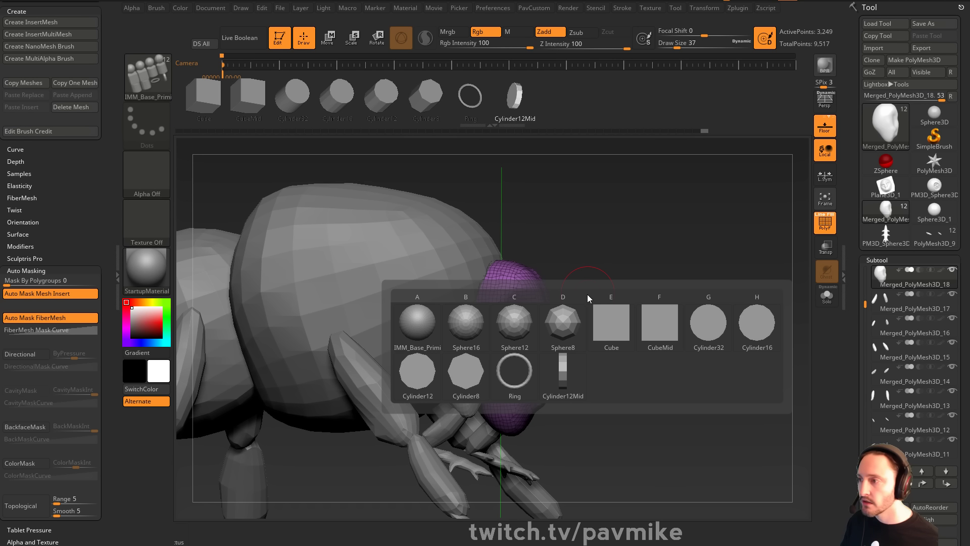
click(567, 324)
drag(517, 332, 515, 268)
Reposition and reshape the eye spheres with the gizmo so they sit partly sunk into the sides of the head
key(w)
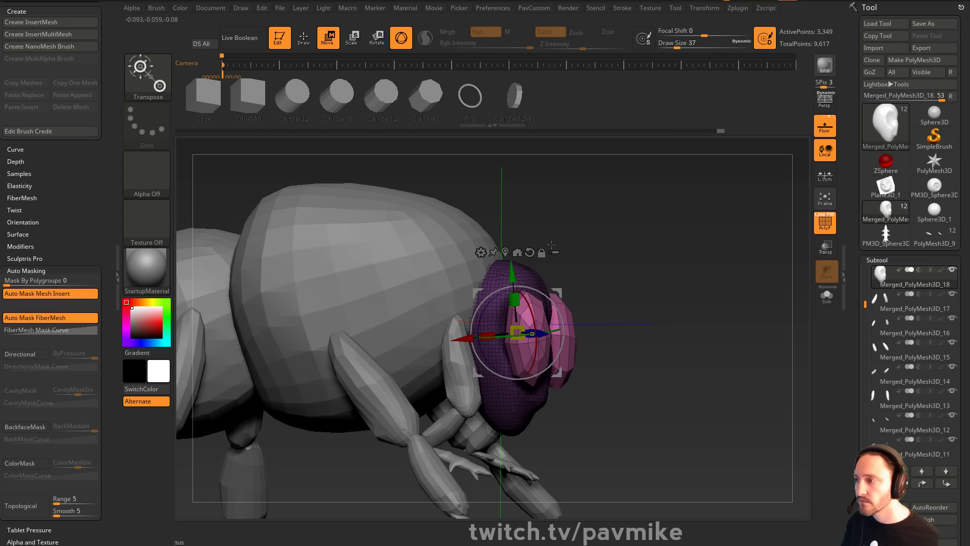
right_drag(517, 283, 558, 293)
drag(566, 337, 550, 335)
key(q)
right_drag(622, 298, 585, 289)
key(w)
drag(501, 331, 491, 327)
right_drag(602, 303, 551, 297)
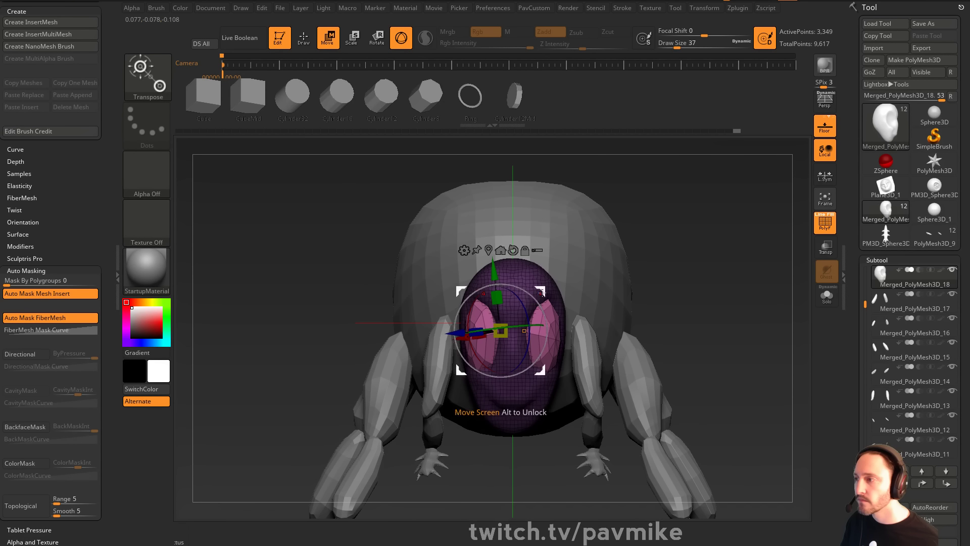
mouse_move(542, 292)
mouse_down()
mouse_move(541, 282)
mouse_move(541, 302)
mouse_up()
key(q)
Split the masked head from the eyes so that each becomes its own subtool
mouse_move(641, 280)
right_down()
mouse_move(703, 265)
mouse_move(649, 268)
mouse_move(633, 254)
right_up()
key(space)
click(697, 301)
Subdivide the eyes once and delete their lower subdivision level
key(ctrl+d)
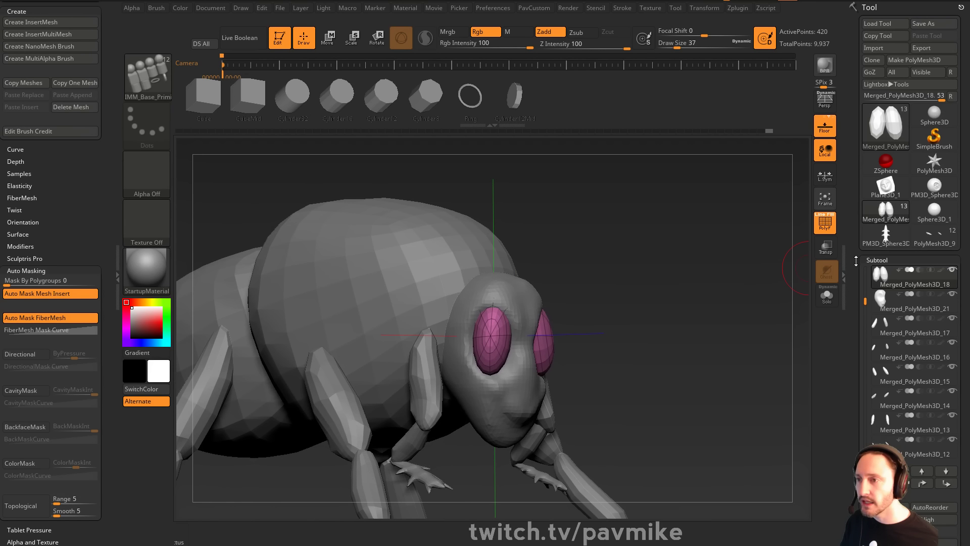
drag(855, 259, 855, 70)
click(882, 407)
ZRemesh the eyes with the Same polygon count option
ctrl+right_drag(604, 321, 596, 362)
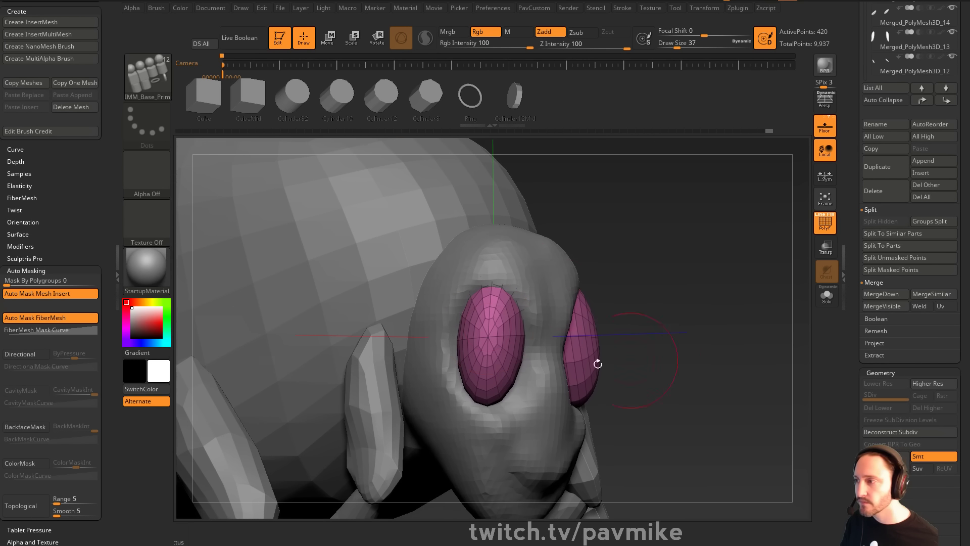
key(space)
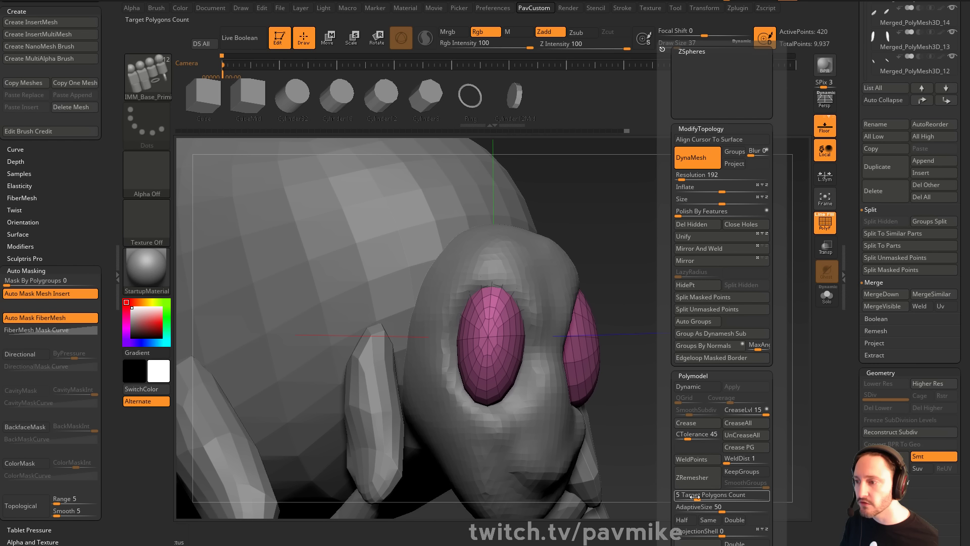
click(708, 519)
click(695, 483)
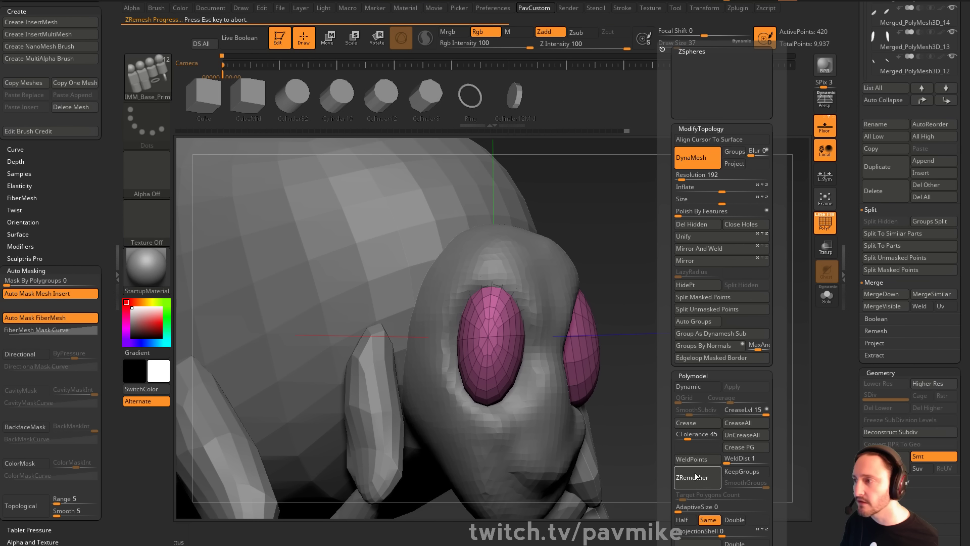
shift+right_drag(669, 230, 616, 220)
ctrl+drag(725, 220, 310, 412)
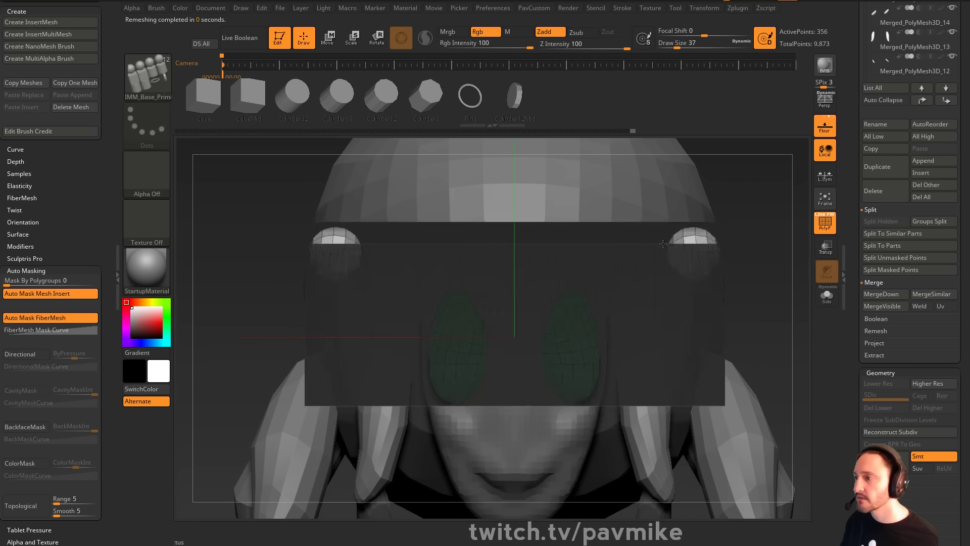
ctrl+right_drag(695, 242, 643, 266)
key(ctrl+z)
key(ctrl+z)
Pull the eyes outward and upward toward the outer edges of the head with the Move brush
key(s)
key(b)
key(m)
key(v)
drag(573, 333, 577, 351)
alt+right_drag(703, 237, 658, 223)
key(s)
alt+right_drag(688, 254, 689, 228)
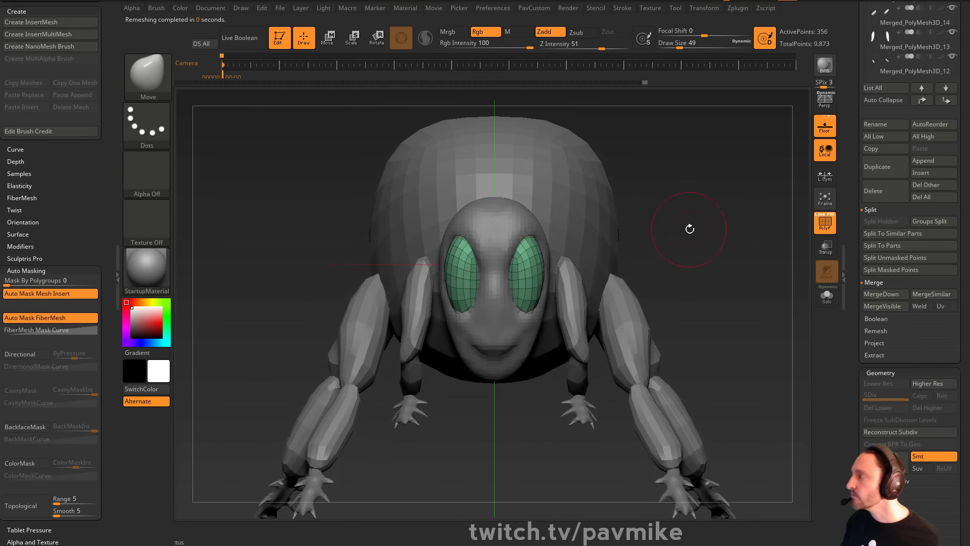
key(s)
mouse_move(484, 288)
mouse_down()
mouse_move(478, 272)
mouse_move(449, 268)
mouse_move(453, 246)
mouse_up()
key(s)
key(s)
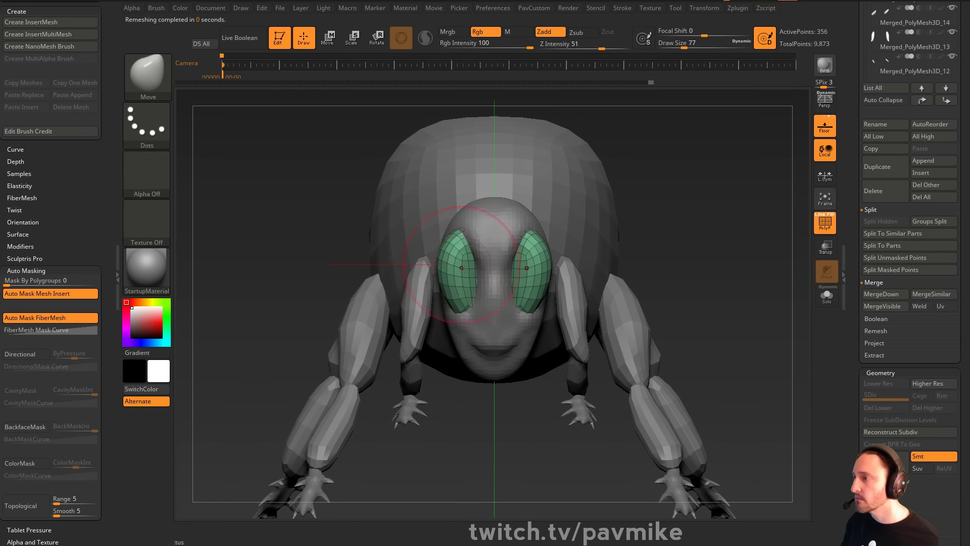
drag(452, 289, 449, 289)
Select the head and reshape the face between the eyes with the Move brush at draw sizes 29 and 41
alt+click(495, 250)
key(s)
drag(492, 261, 471, 249)
drag(478, 267, 473, 280)
key(s)
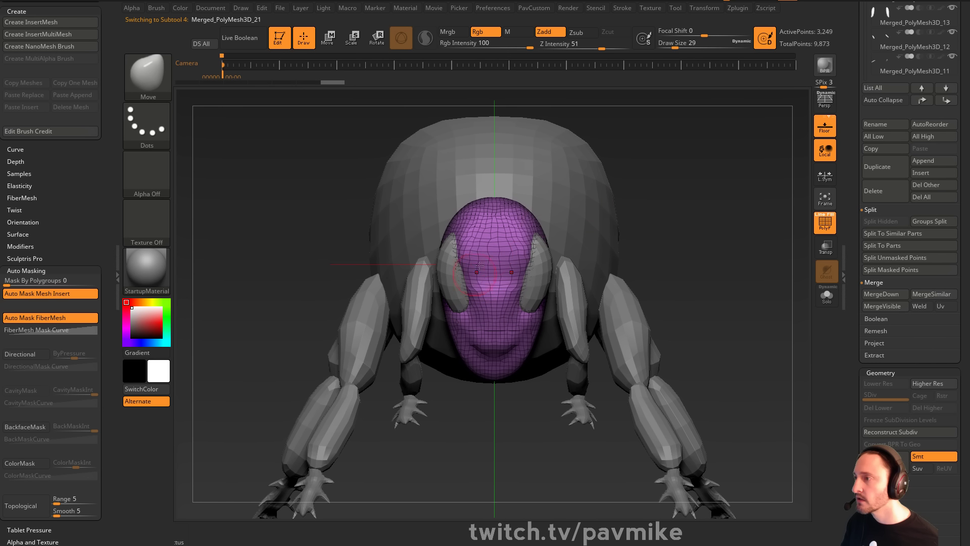
drag(666, 194, 723, 198)
drag(475, 270, 486, 278)
key(s)
shift+right_drag(488, 279, 478, 283)
drag(475, 285, 470, 286)
drag(703, 222, 701, 201)
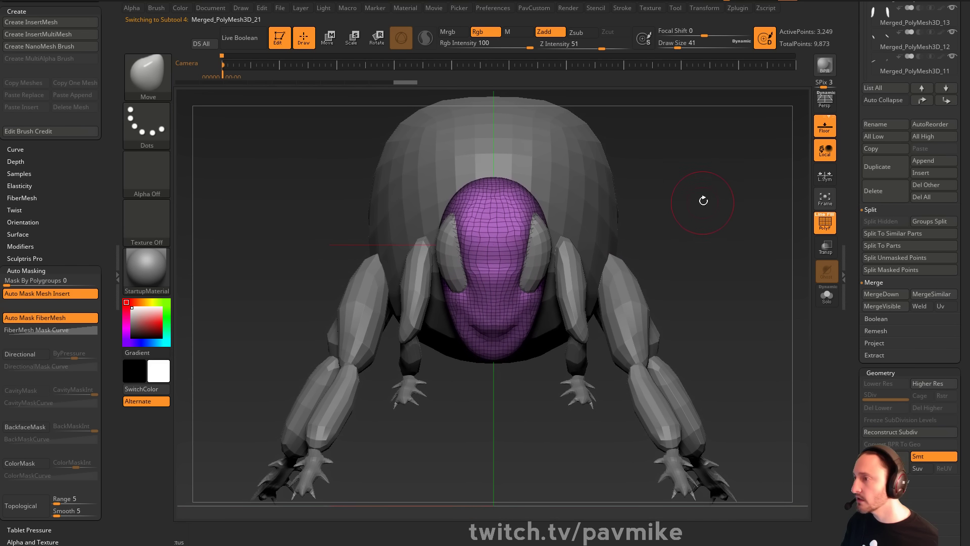
Hide the polyframe and build up the middle of the face with the Clay brush
click(831, 233)
key(b)
key(c)
key(l)
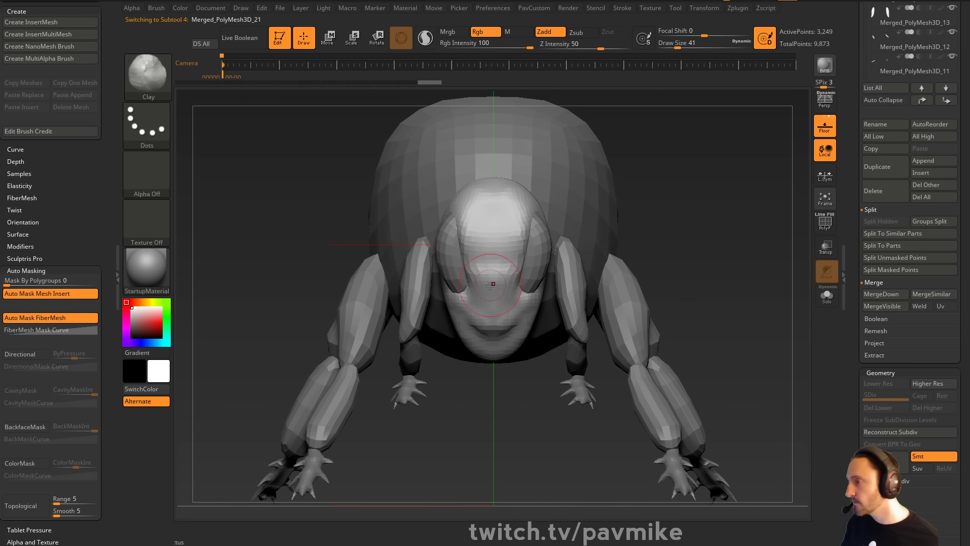
key(s)
drag(491, 284, 492, 317)
drag(732, 236, 665, 202)
drag(595, 168, 654, 213)
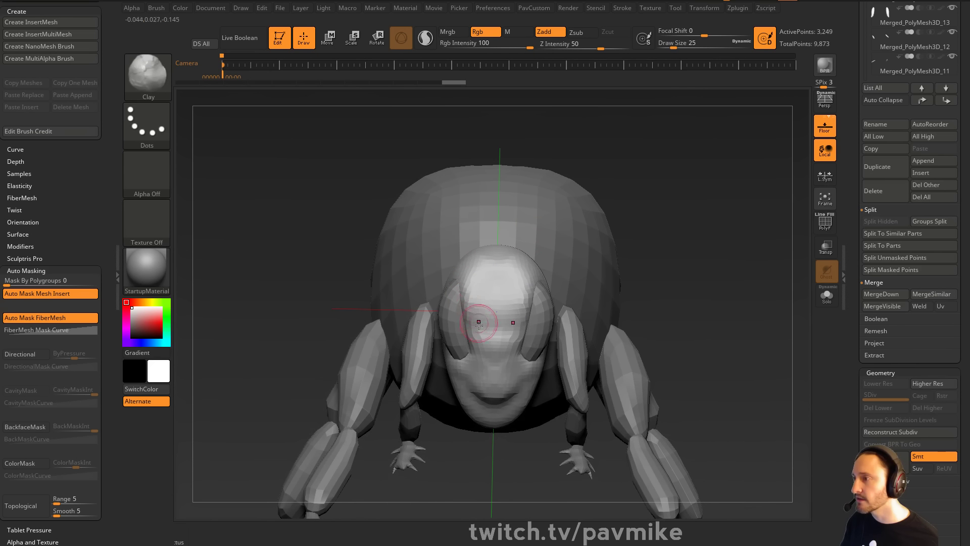
Pull the head surface around the inner eye edges with the Move brush and update its DynaMesh
key(s)
key(b)
key(m)
key(v)
mouse_move(481, 308)
mouse_down()
mouse_move(465, 324)
mouse_move(461, 302)
mouse_up()
ctrl+drag(707, 257, 728, 284)
Refine the rims around the eyes from several angles with the Move brush, starting at draw size 54
key(bracketright)
drag(462, 329, 469, 327)
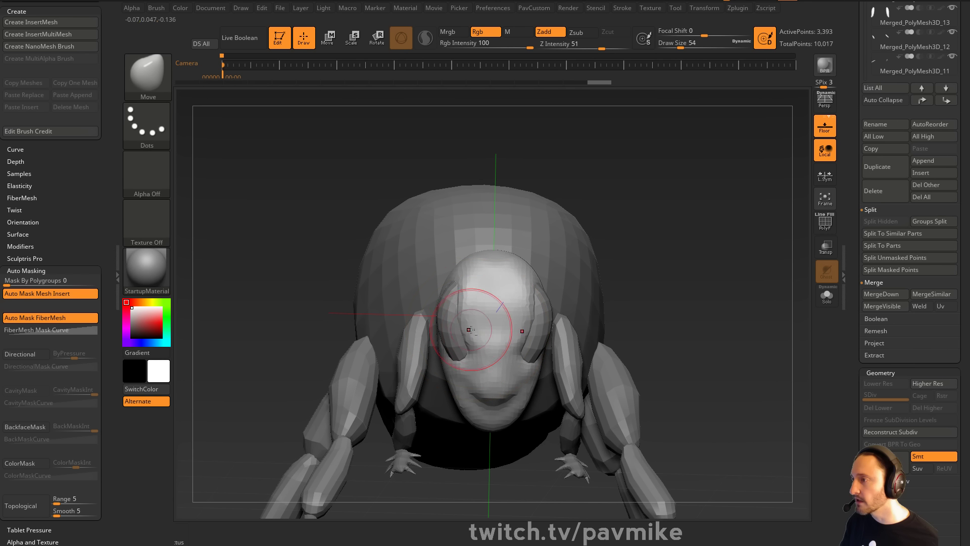
mouse_move(647, 202)
mouse_down()
mouse_move(685, 239)
mouse_move(655, 197)
mouse_up()
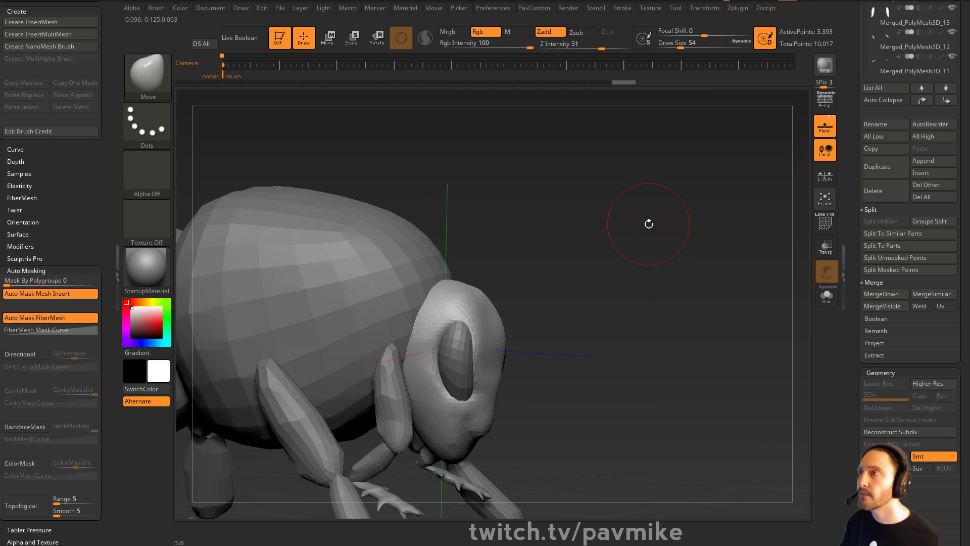
drag(651, 237, 661, 234)
drag(636, 297, 641, 222)
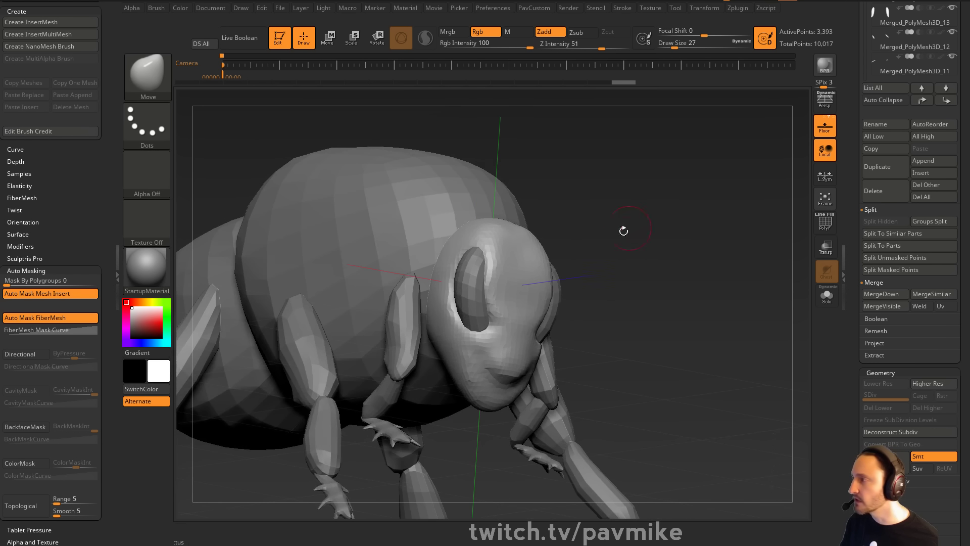
drag(627, 311, 597, 284)
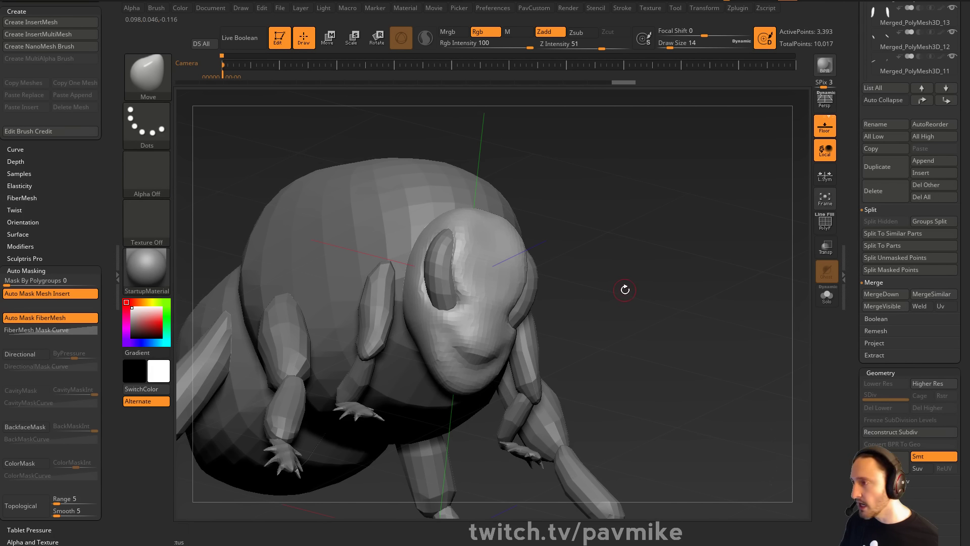
Insert a mirrored pair of Sphere12 primitives on the lower face as the base for mandibles
key(i)
key(m)
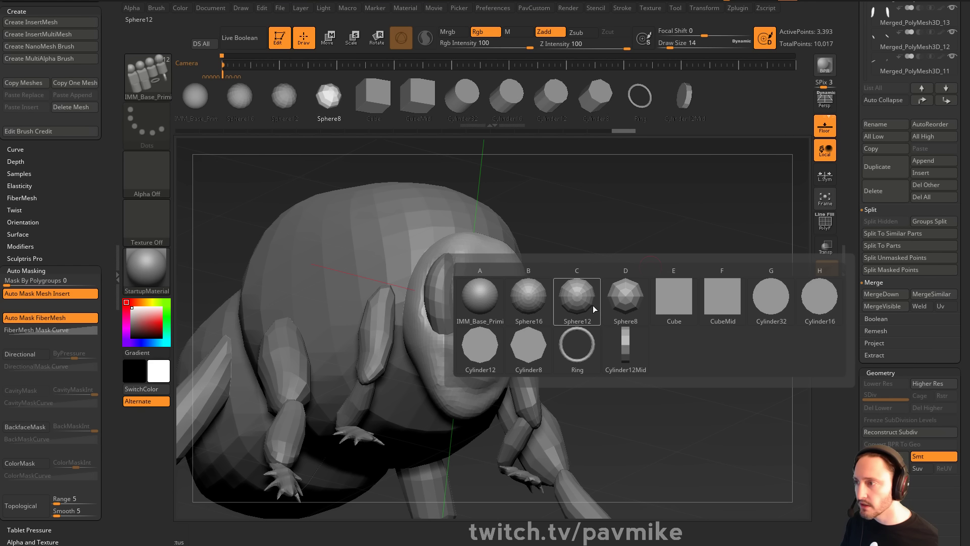
click(573, 302)
drag(627, 286, 642, 241)
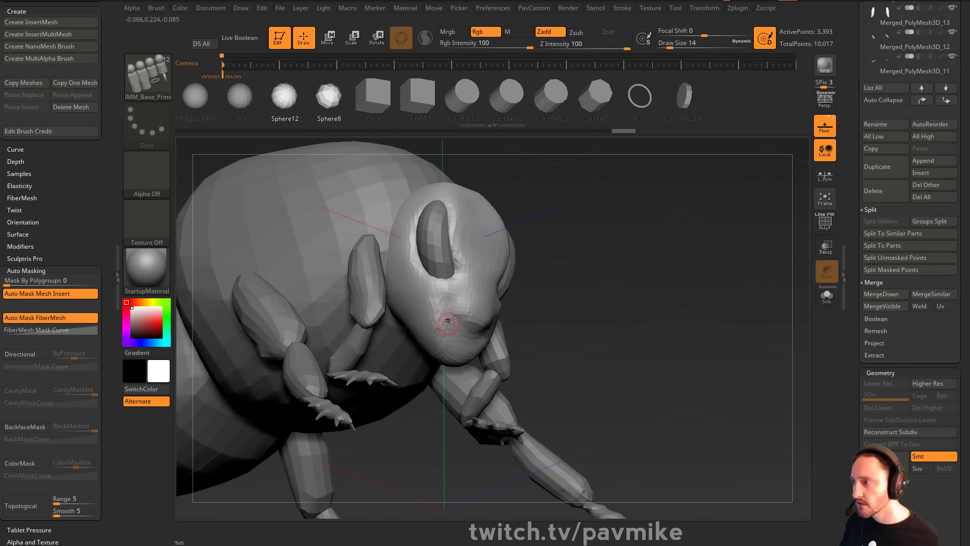
drag(447, 324, 457, 344)
Split the masked head from the new spheres so the spheres form their own subtool
key(grave)
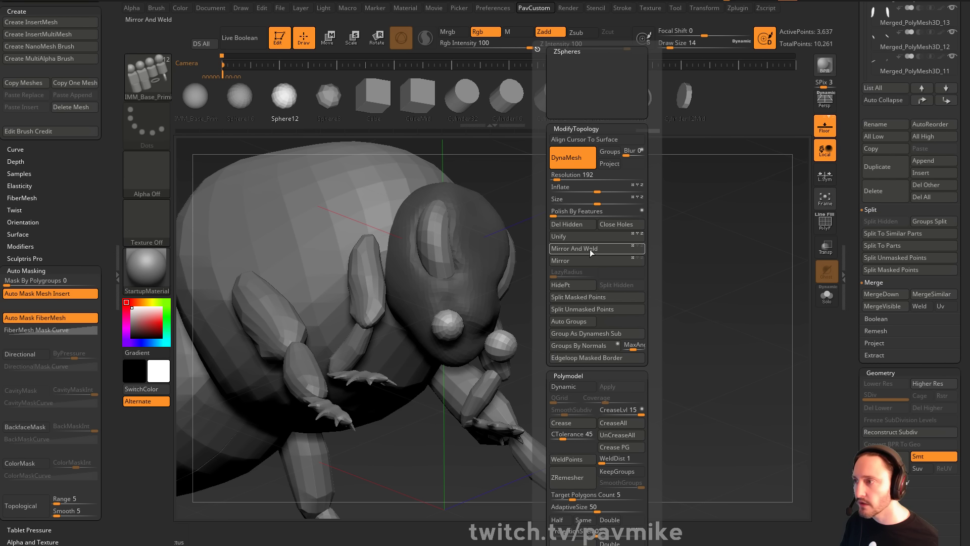
click(592, 297)
drag(594, 299, 571, 357)
Turn on local symmetry and stretch the two lower-face spheres into long, narrow mandibles
key(w)
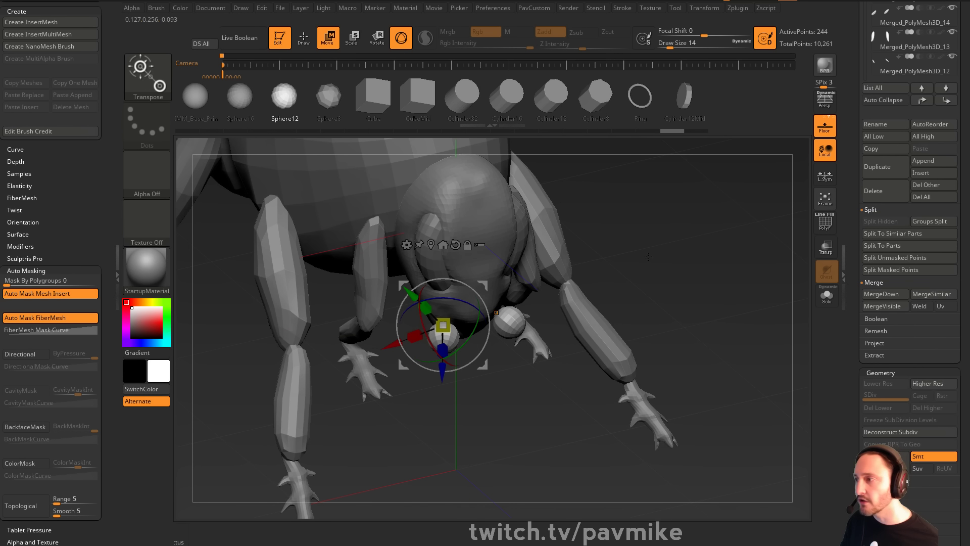
drag(586, 309, 515, 329)
drag(443, 325, 459, 292)
key(ctrl+z)
click(825, 175)
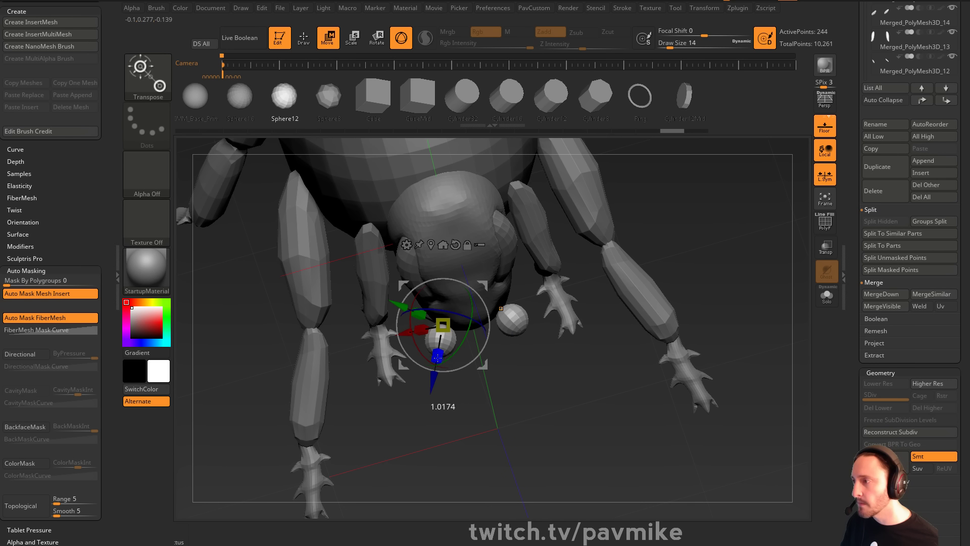
drag(437, 355, 431, 384)
drag(525, 353, 455, 318)
drag(444, 351, 443, 341)
drag(475, 369, 452, 315)
shift+drag(620, 257, 604, 254)
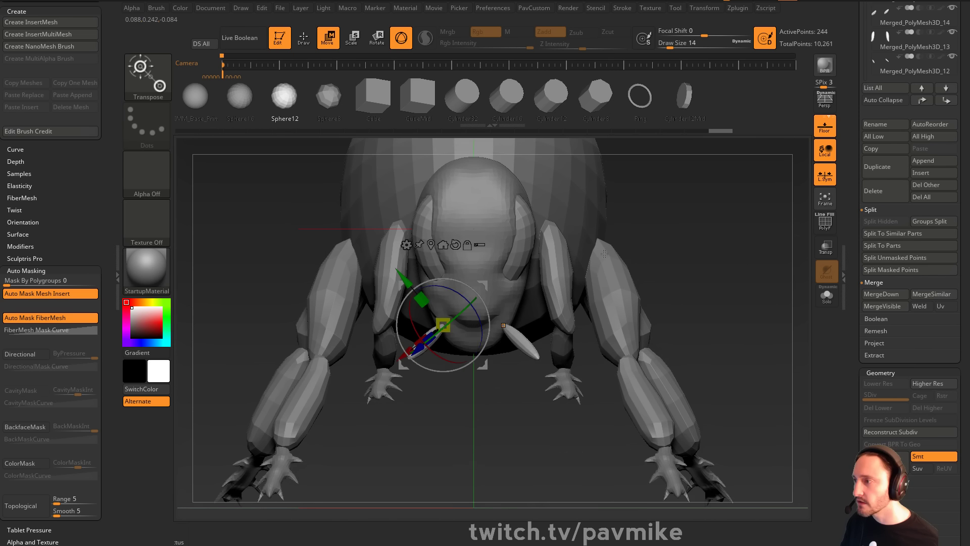
Rotate, scale and position the mandibles at the sides of the lower face
drag(454, 343, 496, 322)
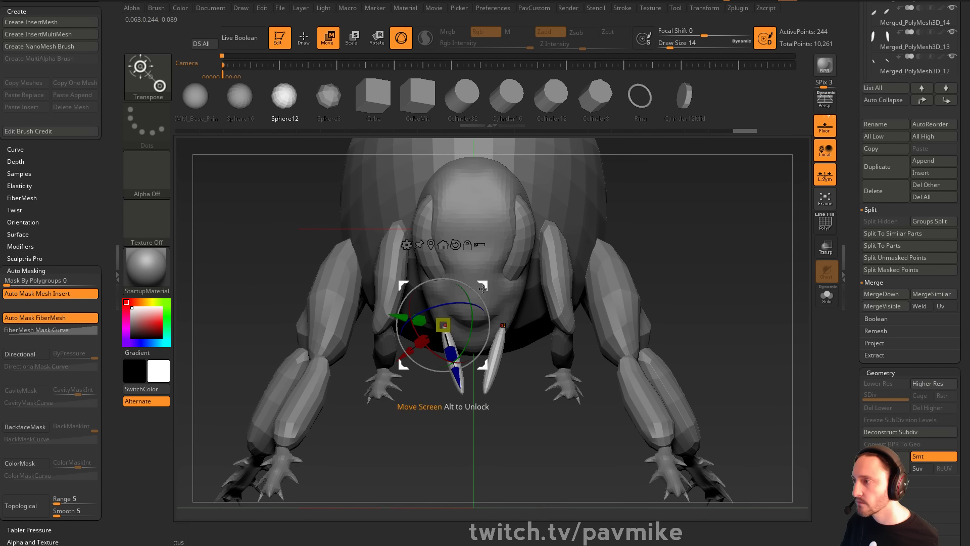
drag(484, 289, 469, 268)
mouse_move(437, 333)
mouse_down()
mouse_move(433, 315)
mouse_move(505, 331)
mouse_up()
Bend the mandibles inward below the mouth with the Move brush
key(q)
key(b)
key(m)
key(v)
mouse_move(576, 308)
mouse_down()
mouse_move(527, 294)
mouse_move(475, 327)
mouse_up()
Thicken the mandibles with the Inflat brush and shift them into place against the lower face
key(b)
key(i)
key(n)
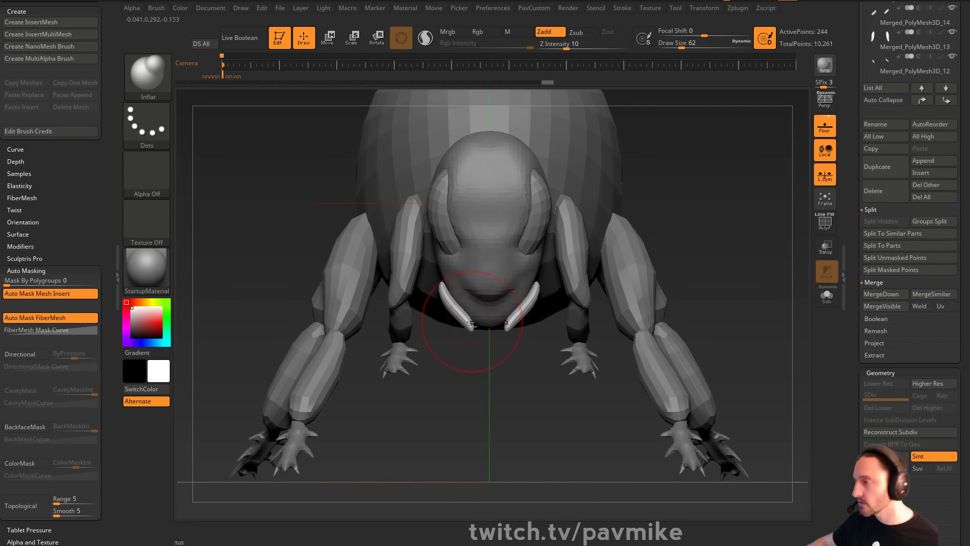
right_drag(463, 316, 578, 259)
key(w)
drag(526, 280, 502, 249)
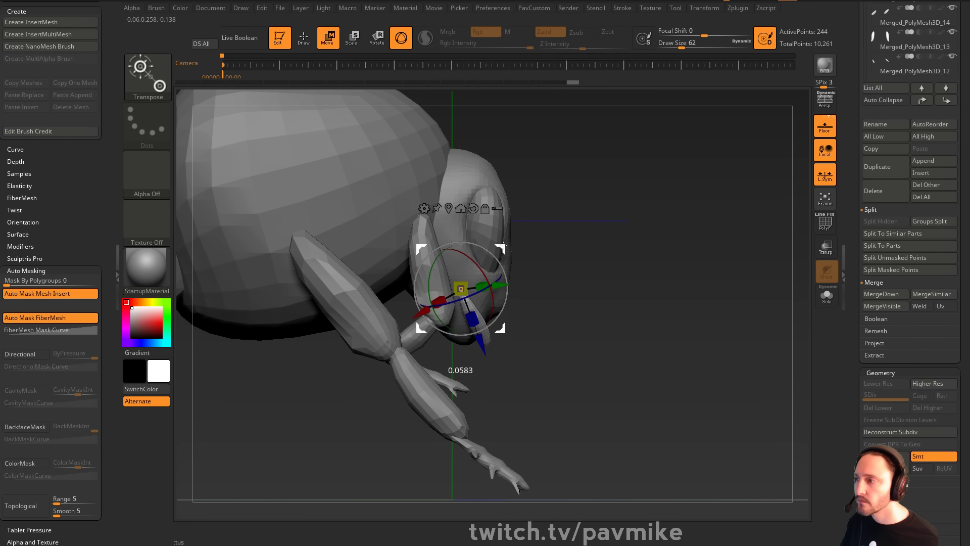
key(q)
shift+drag(612, 248, 466, 303)
Refine the curve of the mandibles around the lower face with the Move brush
key(b)
key(m)
key(v)
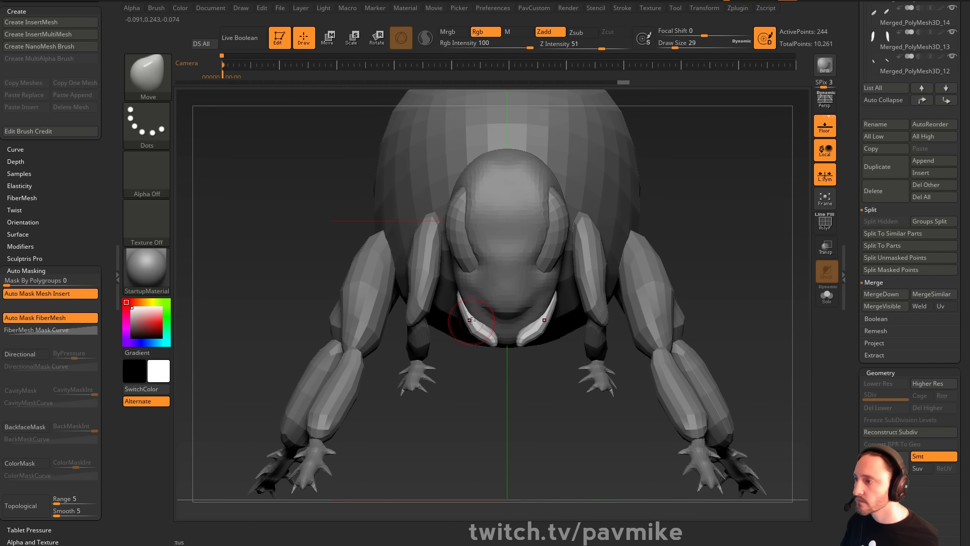
drag(463, 391, 559, 404)
key(s)
drag(498, 352, 506, 352)
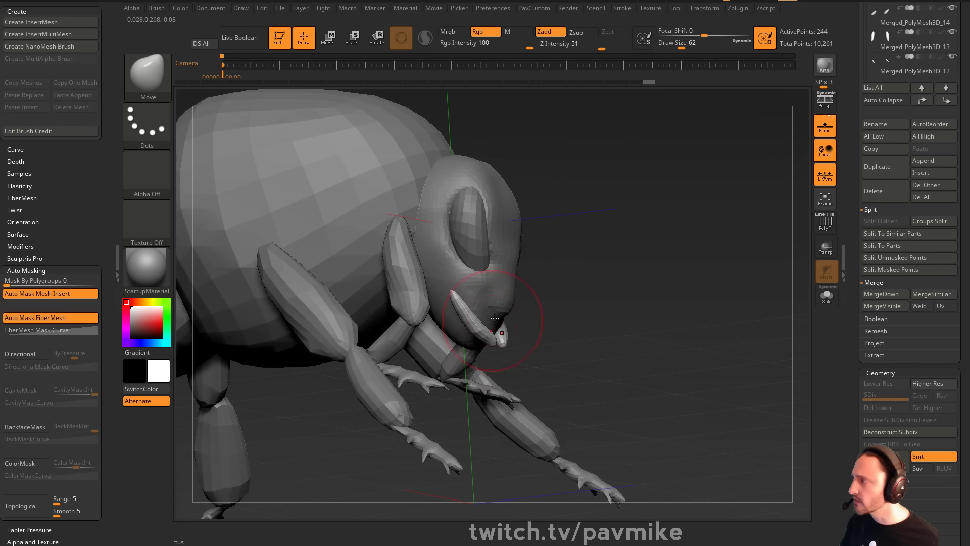
Select the head subtool and sculpt the mouth area with the Standard brush, undoing the last stroke
alt+click(493, 310)
mouse_move(570, 232)
mouse_down()
mouse_move(637, 245)
mouse_move(502, 300)
mouse_move(523, 309)
mouse_up()
key(b)
key(s)
key(t)
key(s)
mouse_move(524, 309)
shift+mouse_down()
mouse_move(508, 313)
mouse_move(521, 310)
mouse_move(509, 299)
shift+mouse_up()
drag(612, 272, 595, 274)
mouse_move(498, 308)
mouse_down()
mouse_move(507, 307)
mouse_move(482, 297)
mouse_move(478, 281)
mouse_move(498, 290)
mouse_up()
key(ctrl+z)
mouse_move(634, 266)
mouse_down()
mouse_move(780, 258)
mouse_move(744, 257)
mouse_move(716, 218)
mouse_move(674, 240)
mouse_up()
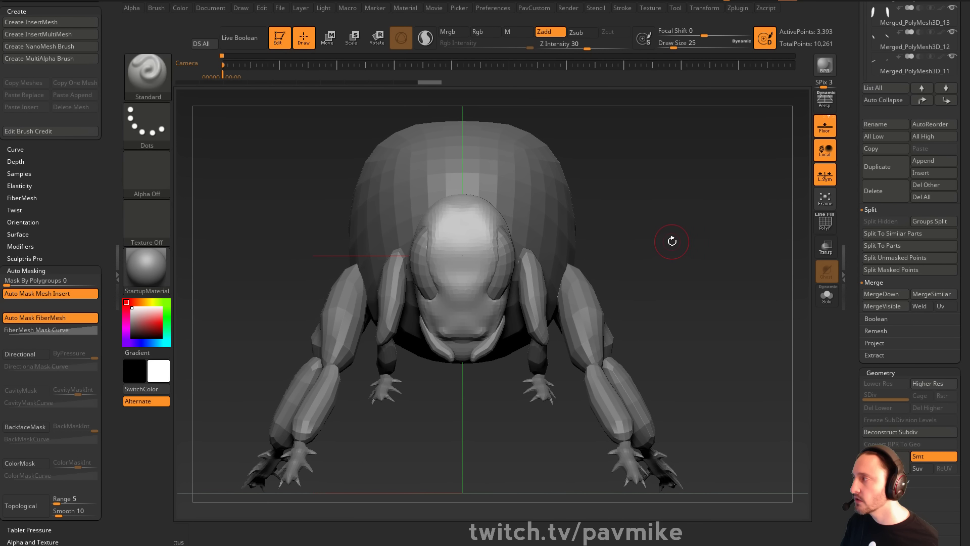
Append a ZSphere as a new subtool and scale it down to less than the head's size
drag(851, 215, 843, 337)
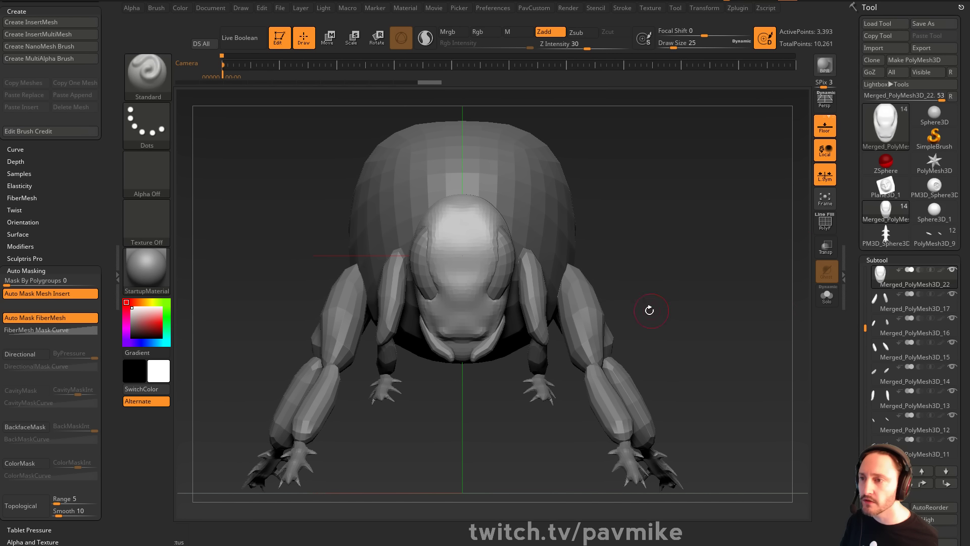
drag(857, 509, 857, 359)
click(927, 407)
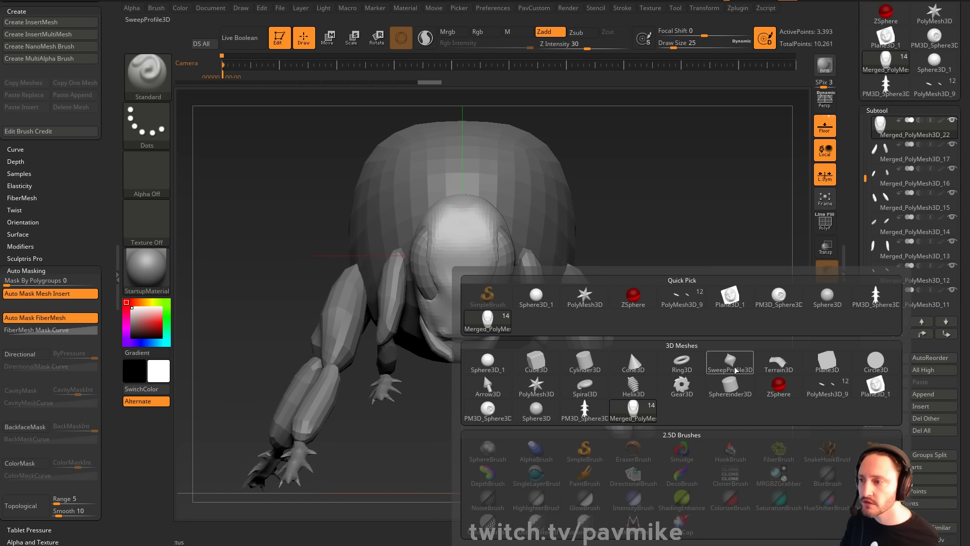
click(682, 362)
drag(852, 218, 852, 243)
alt+drag(710, 246, 677, 227)
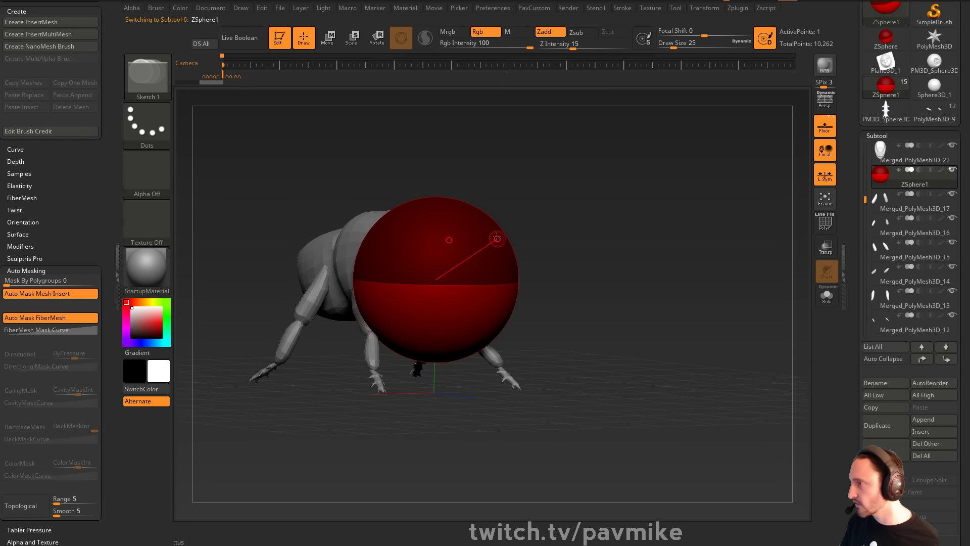
key(e)
drag(492, 256, 424, 181)
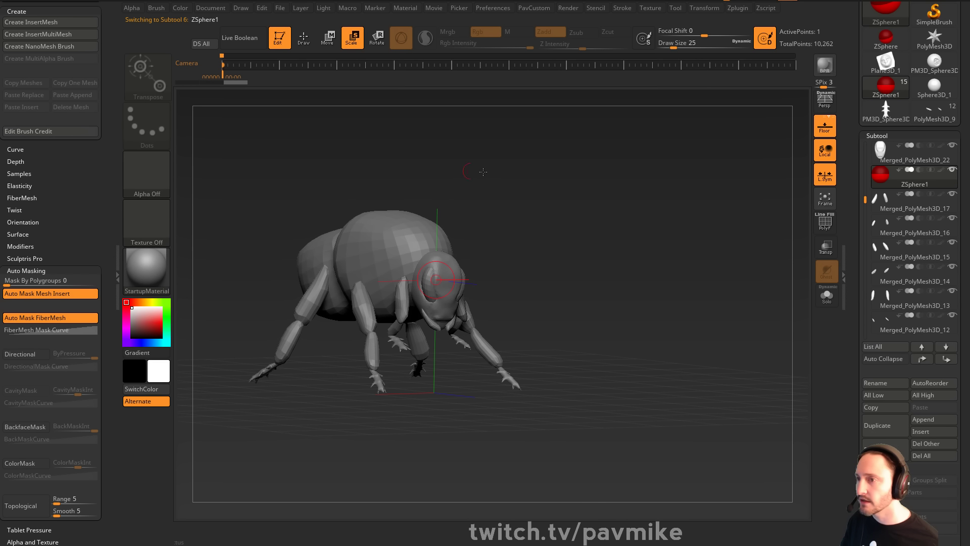
Turn on transparency to see inside the bee's head and scale down the root ZSphere there
click(826, 247)
drag(762, 240, 607, 275)
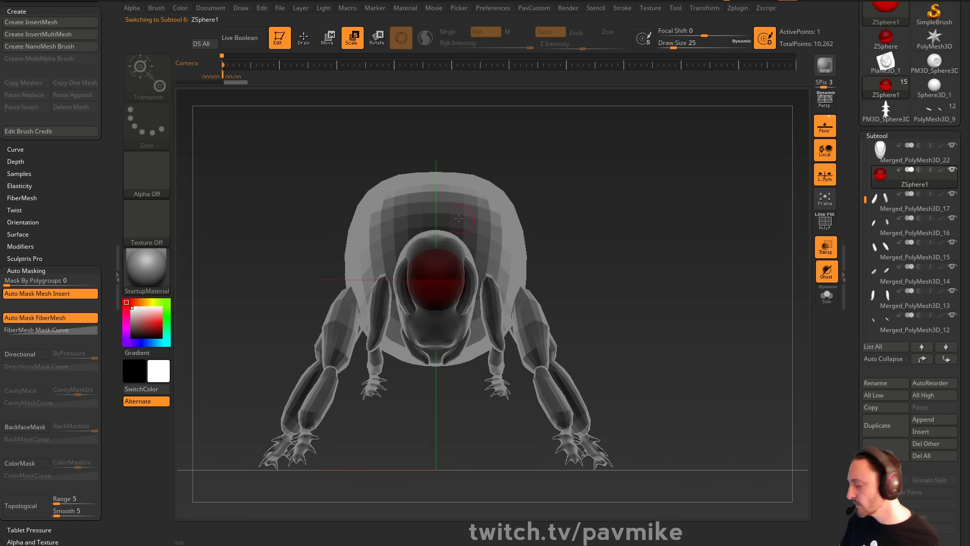
drag(428, 272, 406, 232)
Add a mirrored pair of small ZSpheres with a further child pair on the front of the root ZSphere
key(q)
mouse_move(630, 171)
alt+mouse_down()
mouse_move(659, 171)
mouse_move(596, 202)
alt+mouse_up()
click(458, 273)
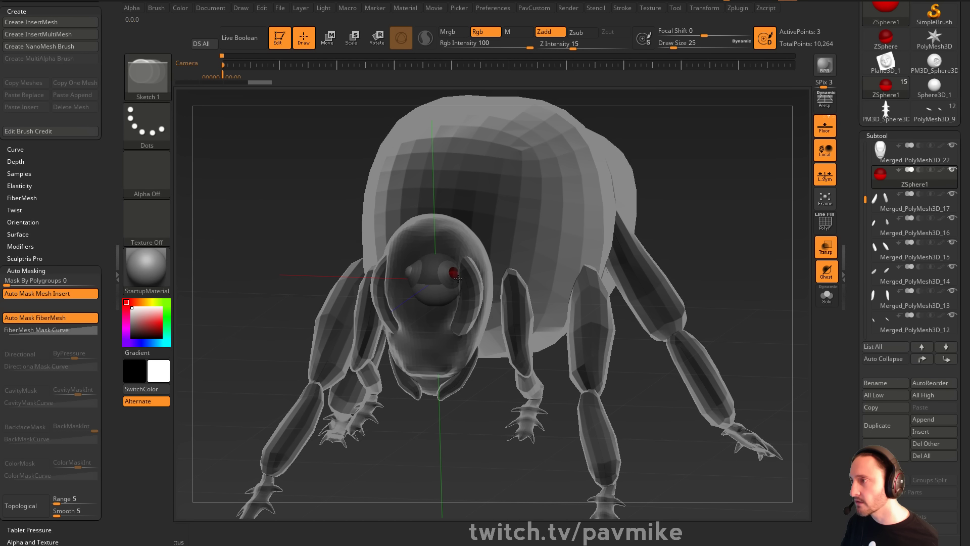
drag(458, 278, 563, 202)
click(455, 273)
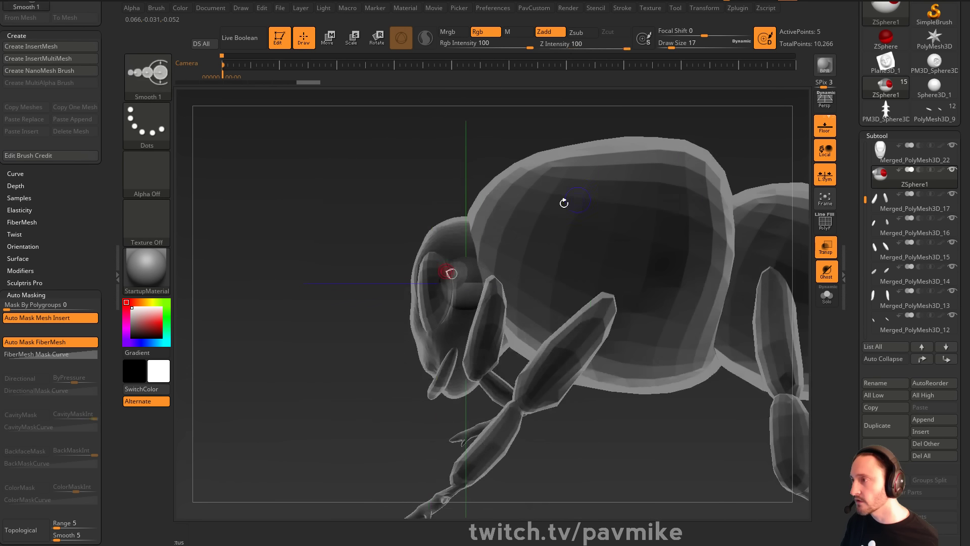
Pull the mirrored end ZSpheres forward out of the head and adjust their spacing to form the antenna bases
drag(443, 271, 404, 278)
key(w)
key(ctrl+z)
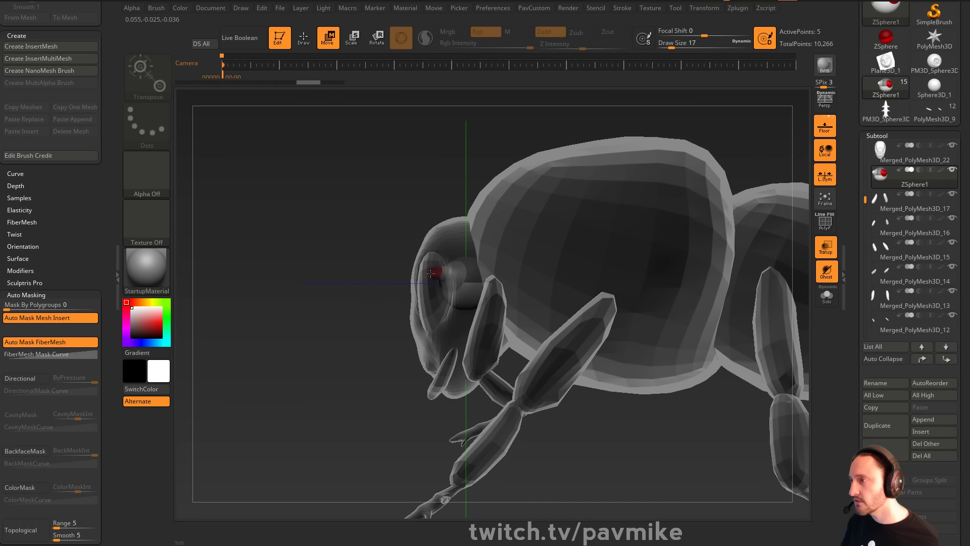
key([)
drag(343, 291, 532, 238)
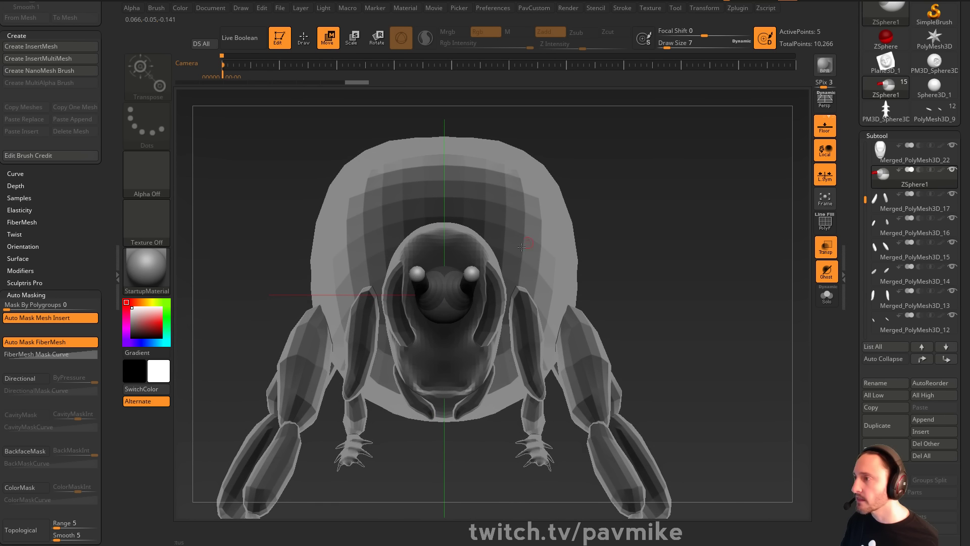
drag(481, 275, 474, 277)
right_drag(475, 313, 479, 277)
key(q)
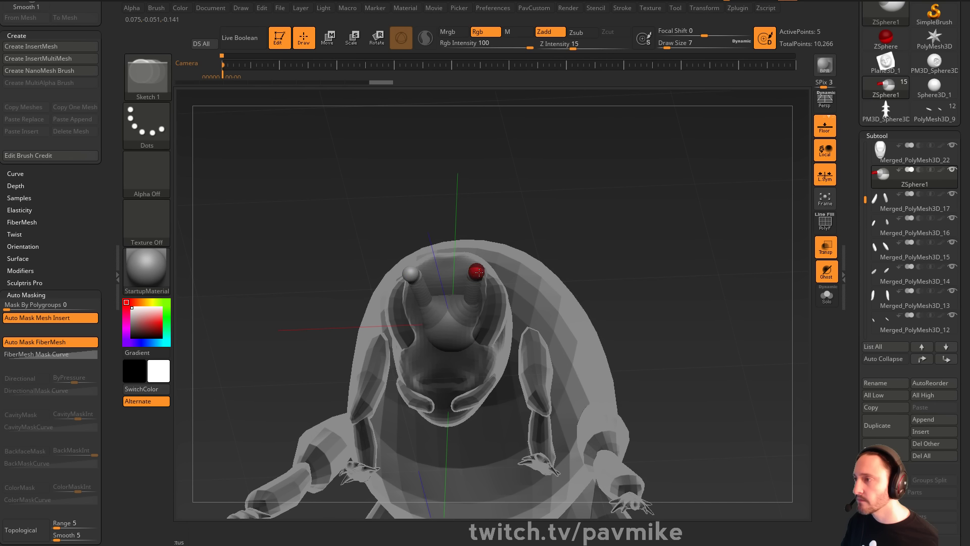
key(w)
mouse_move(478, 273)
mouse_down()
mouse_move(497, 283)
mouse_move(463, 280)
mouse_up()
Extend each antenna with a new ZSphere segment that bends down in front of the face
mouse_move(671, 231)
alt+mouse_down()
mouse_move(644, 220)
mouse_move(649, 188)
alt+mouse_up()
key(q)
click(540, 274)
shift+drag(581, 238, 607, 249)
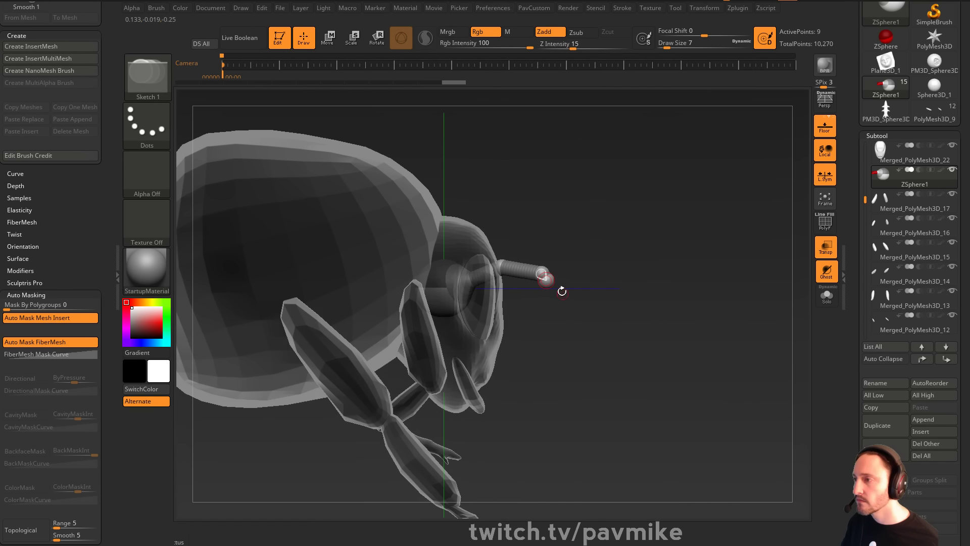
mouse_move(550, 286)
mouse_down()
mouse_move(558, 340)
mouse_move(548, 290)
mouse_move(565, 358)
mouse_move(578, 363)
mouse_up()
key(w)
key(q)
Turn off transparency and preview the antennae's adaptive skin with PolyFrame shown
drag(704, 263, 814, 248)
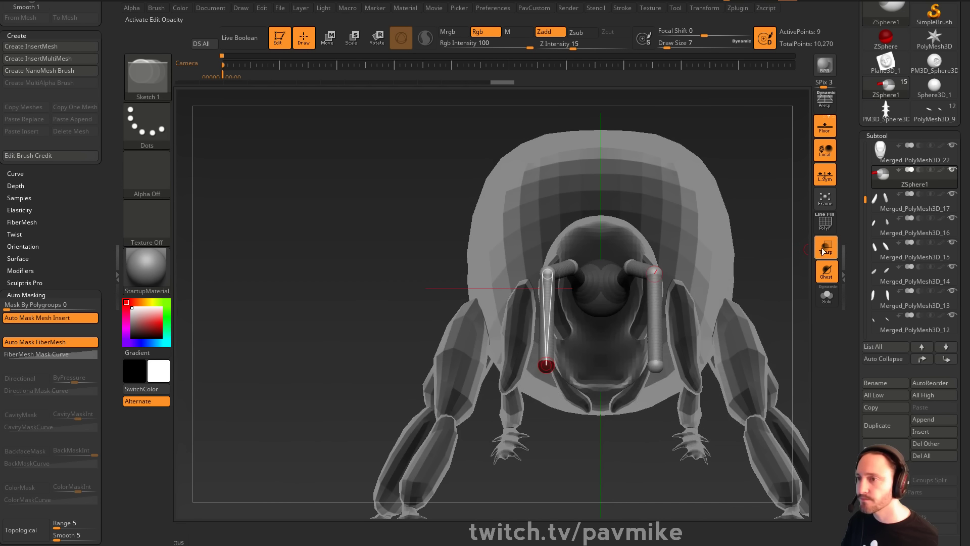
click(825, 251)
mouse_move(706, 219)
mouse_down()
mouse_move(740, 232)
mouse_move(715, 222)
mouse_move(710, 243)
mouse_move(688, 215)
mouse_up()
drag(857, 331, 861, 140)
shift+click(882, 275)
drag(899, 310, 901, 244)
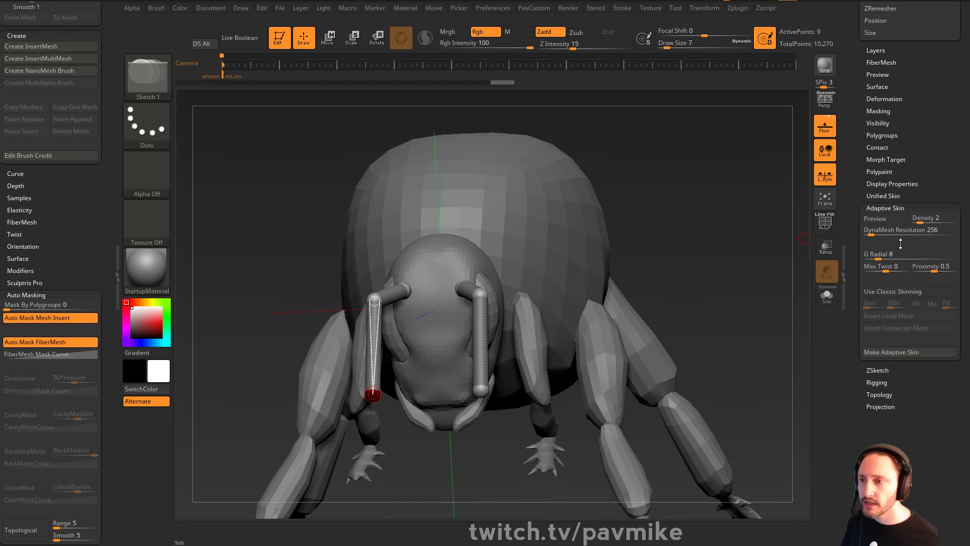
click(876, 219)
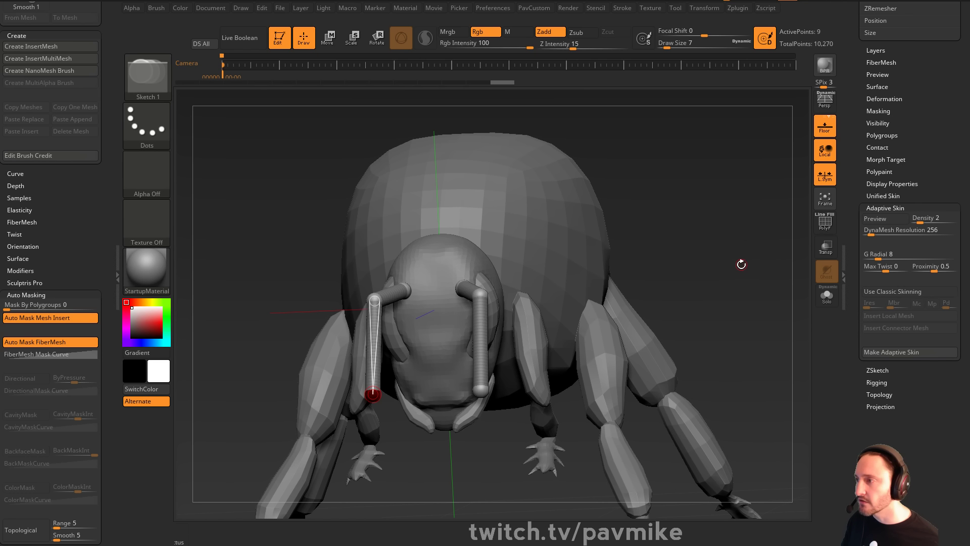
drag(743, 265, 754, 266)
click(825, 224)
alt+drag(592, 298, 549, 364)
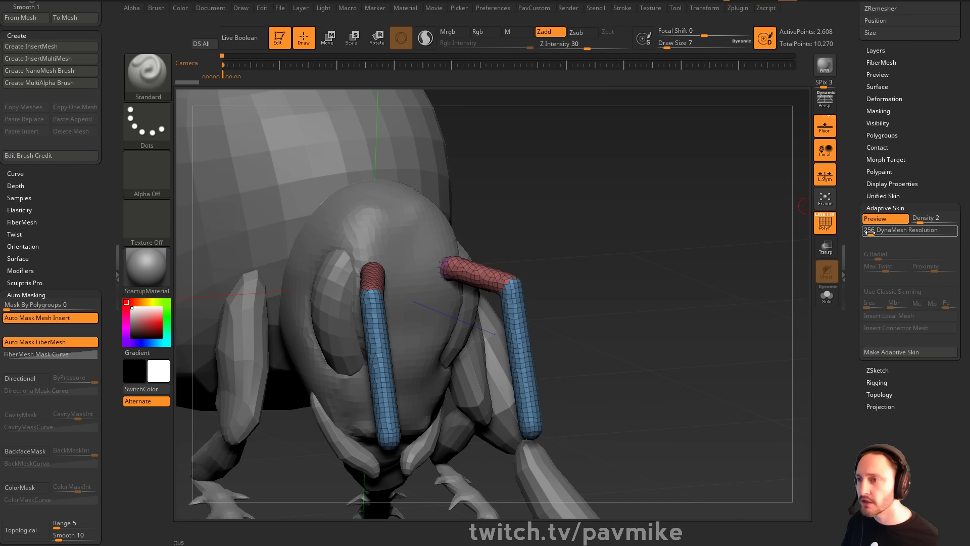
Set the adaptive skin's DynaMesh Resolution to 0 and its Density to 1
drag(872, 232, 861, 232)
drag(714, 287, 712, 294)
key(a)
key(a)
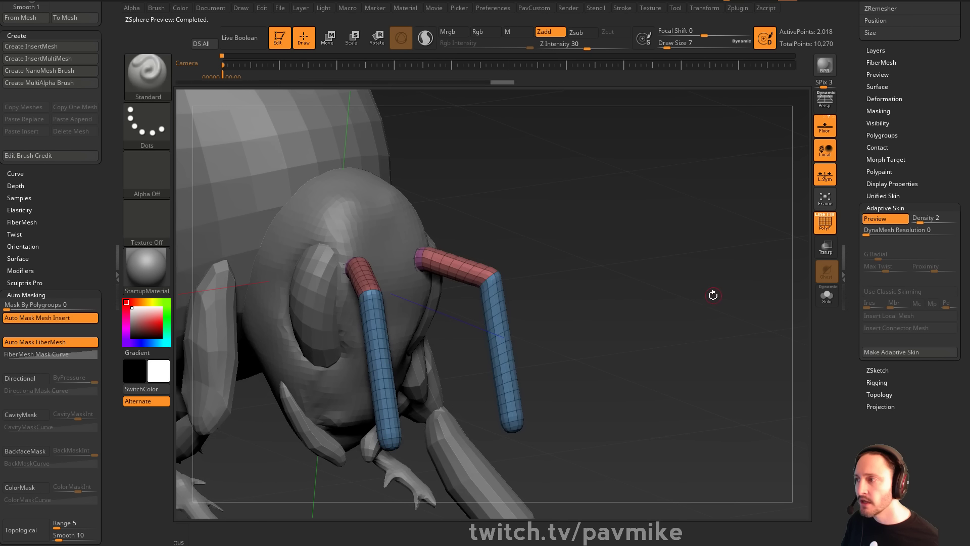
drag(920, 219, 913, 218)
drag(738, 283, 740, 190)
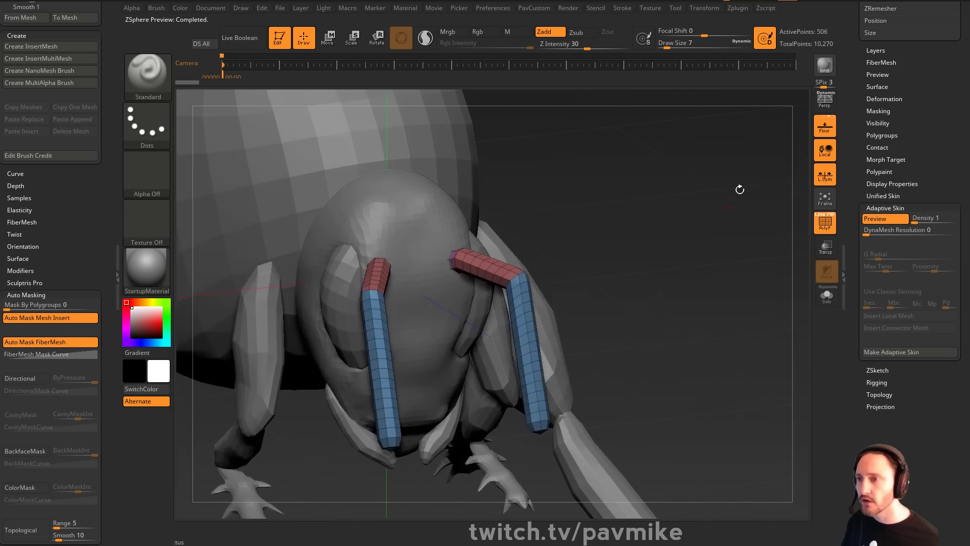
Make the adaptive skin of the antennae and replace the ZSphere1 subtool with the inserted skin mesh
click(899, 351)
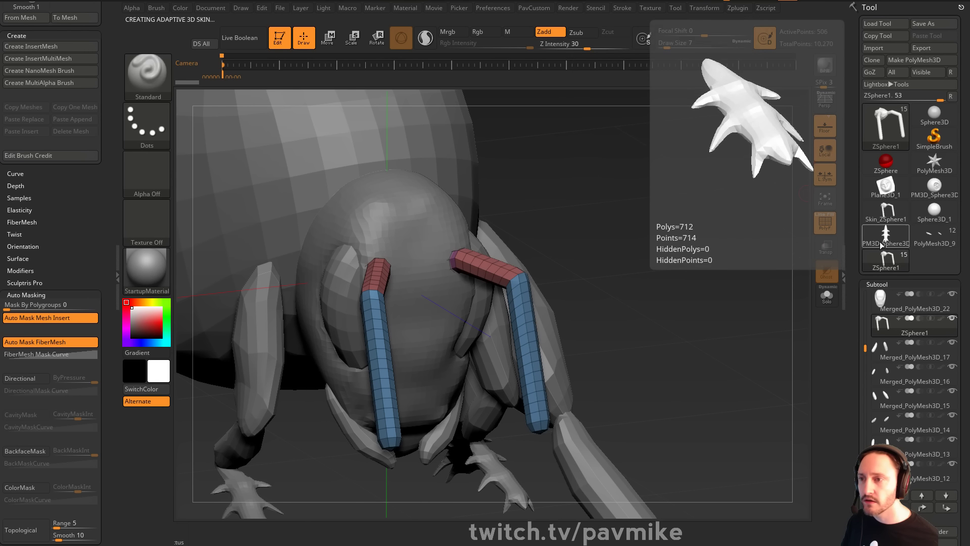
mouse_move(880, 225)
scroll(889, 233, down, 5)
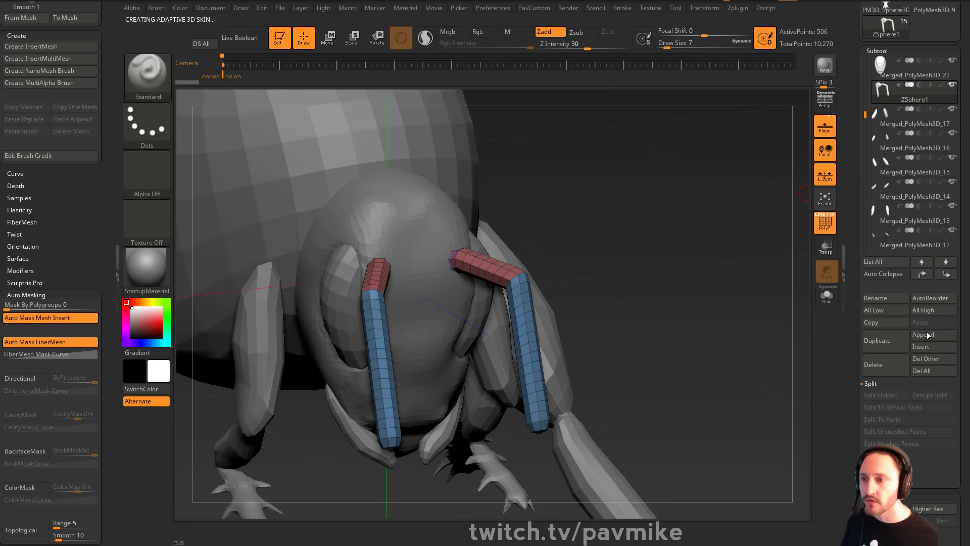
click(921, 347)
click(537, 411)
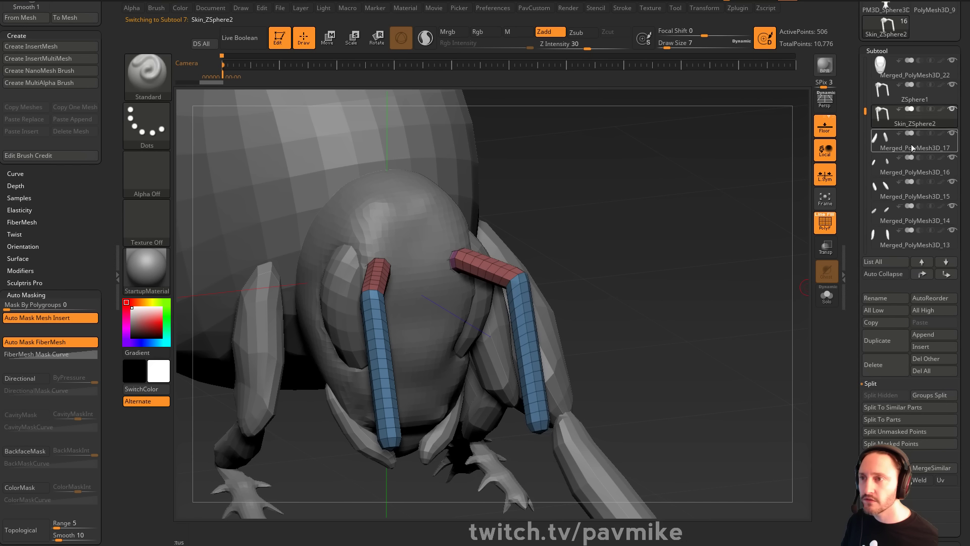
click(916, 96)
click(879, 365)
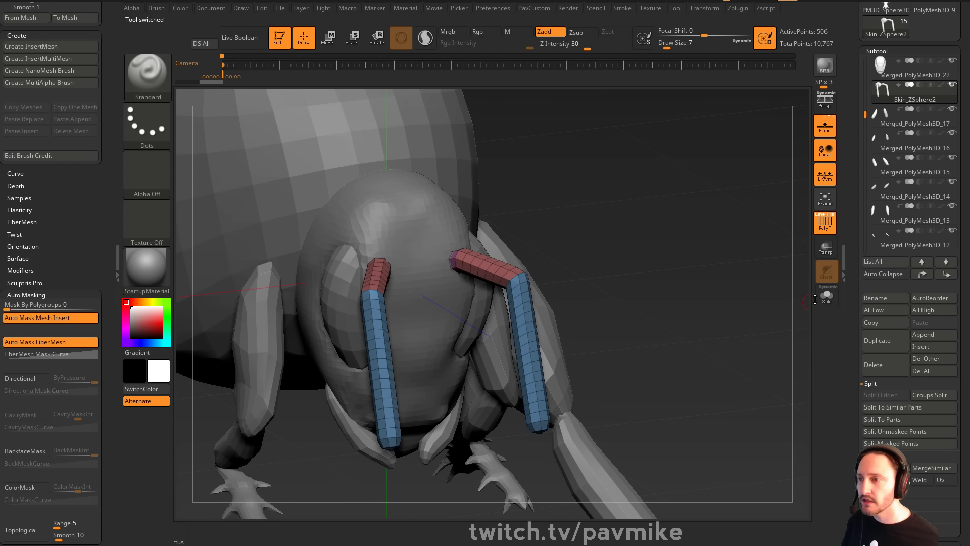
Solo the antenna mesh and delete its root ball and the two connecting stubs
click(826, 295)
drag(707, 234, 564, 235)
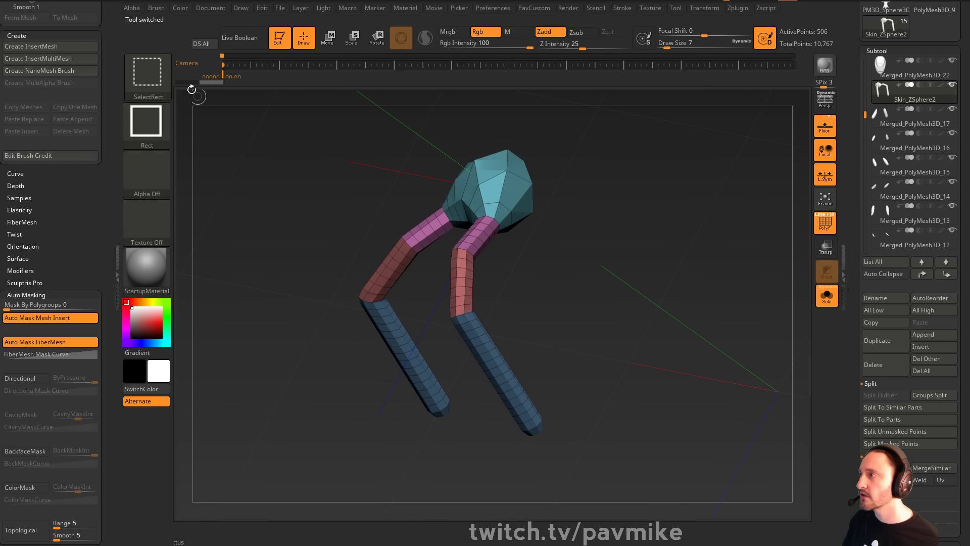
ctrl+shift+click(503, 213)
ctrl+shift+click(501, 214)
ctrl+shift+click(485, 226)
ctrl+shift+drag(616, 152, 635, 176)
ctrl+shift+drag(688, 198, 698, 217)
key(g)
click(676, 223)
Close the open ends of both antennae with the ZModeler edge action Close
drag(587, 215, 570, 281)
key(b)
key(z)
key(m)
key(space)
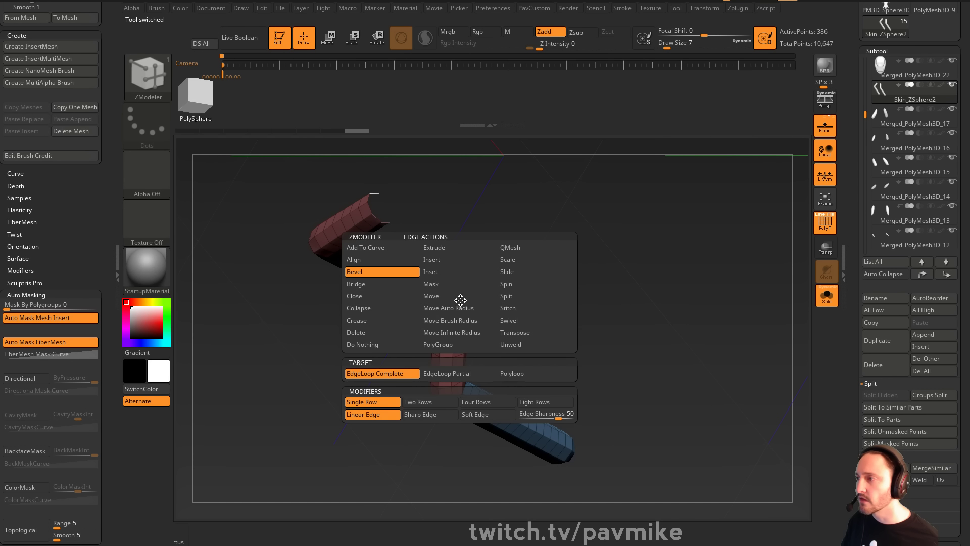
click(374, 297)
click(440, 371)
drag(525, 368, 495, 333)
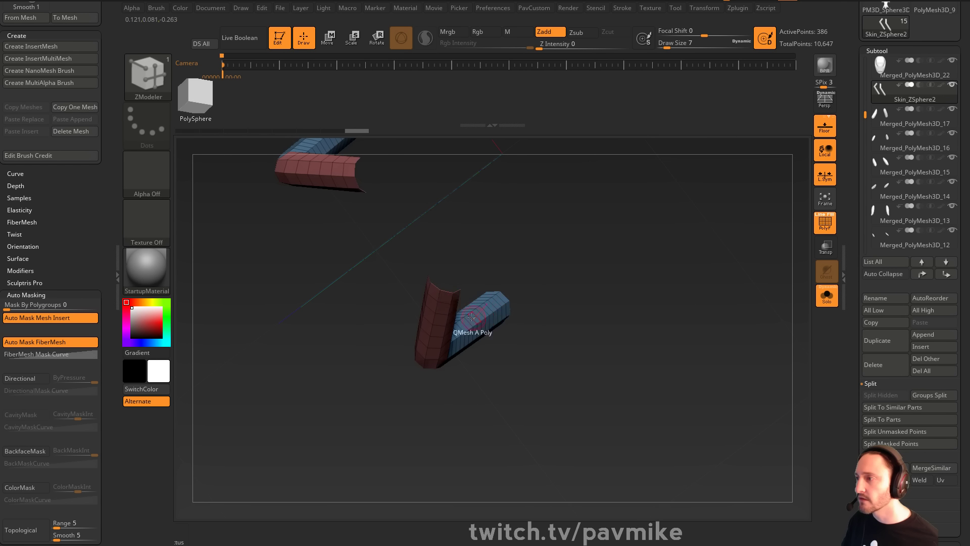
click(444, 297)
drag(629, 297, 550, 274)
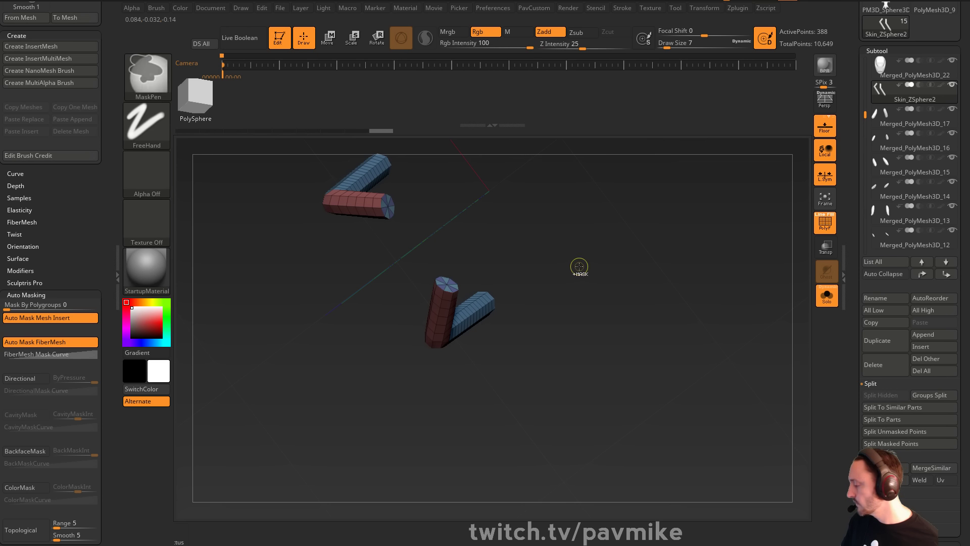
Assign the antennae a single polygroup and show the whole bee again without PolyFrame
key(ctrl+w)
mouse_move(691, 316)
shift+mouse_down()
mouse_move(721, 234)
mouse_move(737, 253)
mouse_move(667, 204)
mouse_move(758, 232)
mouse_move(638, 244)
mouse_move(750, 237)
shift+mouse_up()
click(826, 296)
key(shift+f)
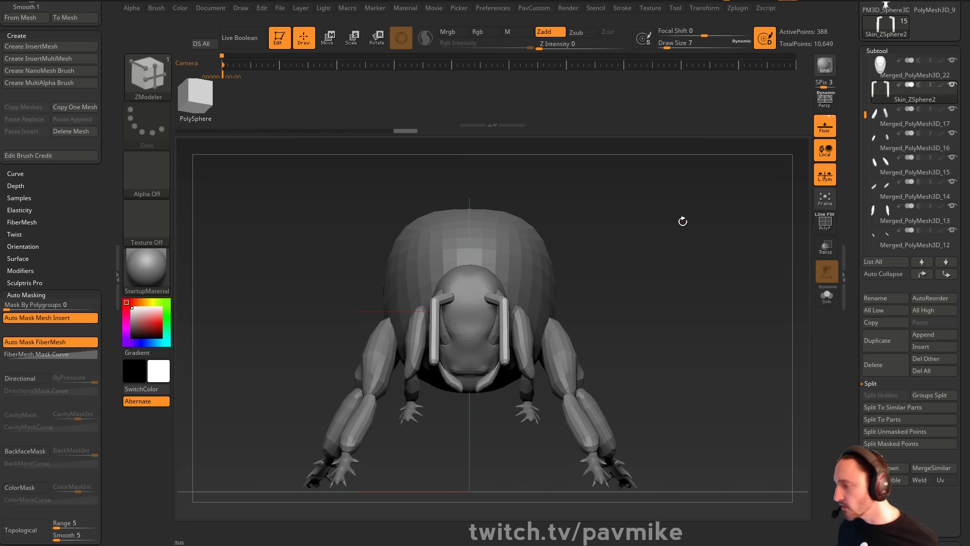
Set the draw size to 39 and make the bee's abdomen the active subtool
mouse_move(681, 214)
mouse_down()
mouse_move(723, 256)
mouse_move(667, 268)
mouse_move(704, 253)
mouse_move(607, 256)
mouse_up()
key(s)
click(682, 267)
alt+click(359, 294)
alt+drag(478, 190, 500, 211)
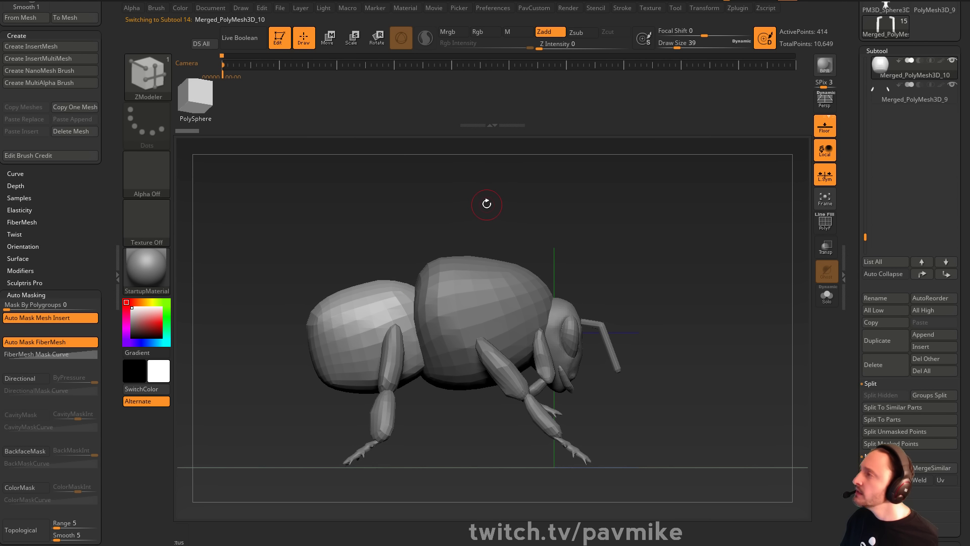
Examine the bee's overall proportions from the side and at an angle
drag(675, 216, 632, 230)
right_drag(677, 0, 736, 211)
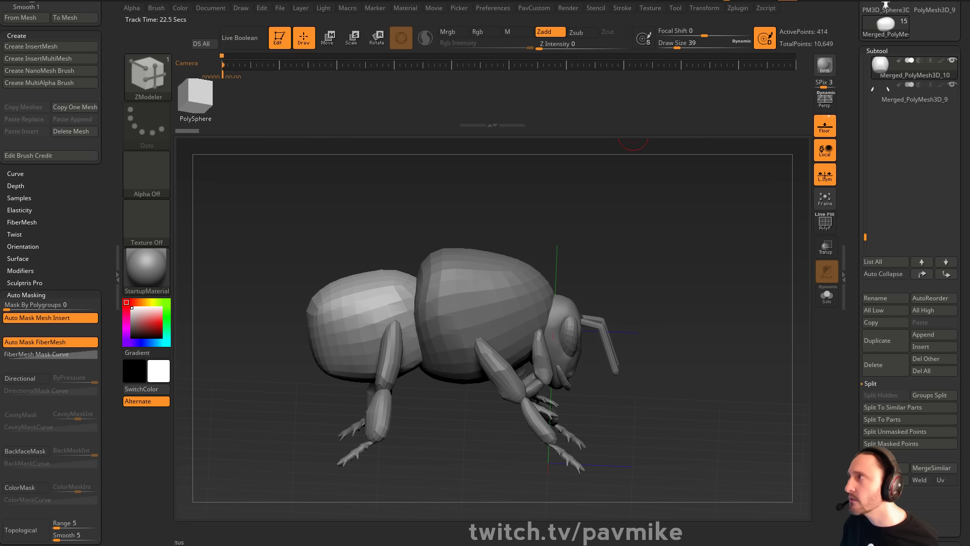
drag(660, 165, 679, 194)
alt+drag(617, 189, 708, 177)
drag(697, 215, 635, 222)
key(w)
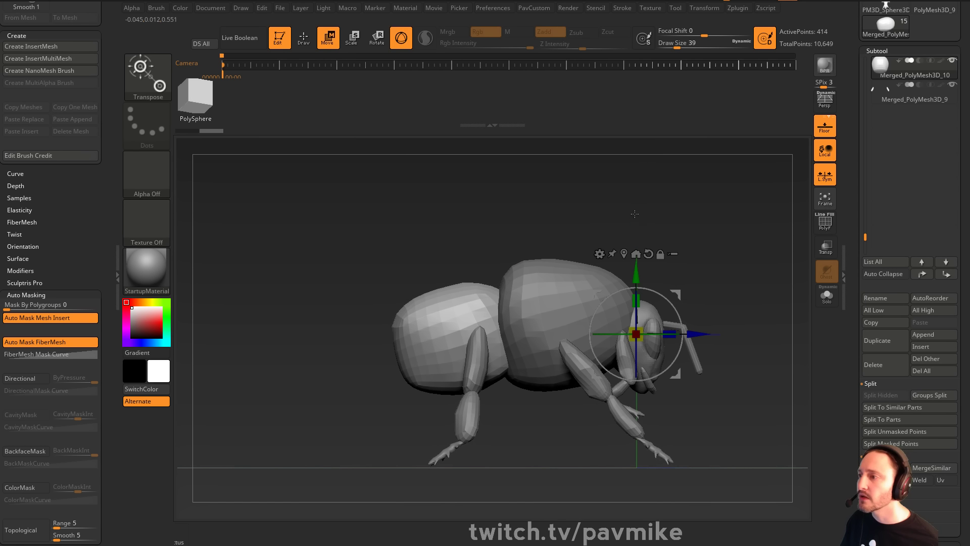
key(q)
alt+drag(679, 216, 664, 218)
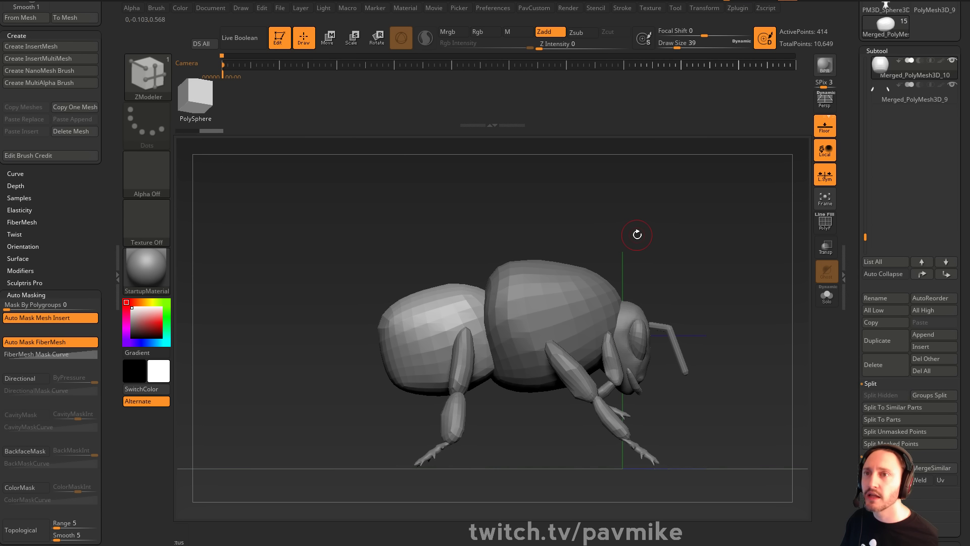
drag(969, 73, 969, 207)
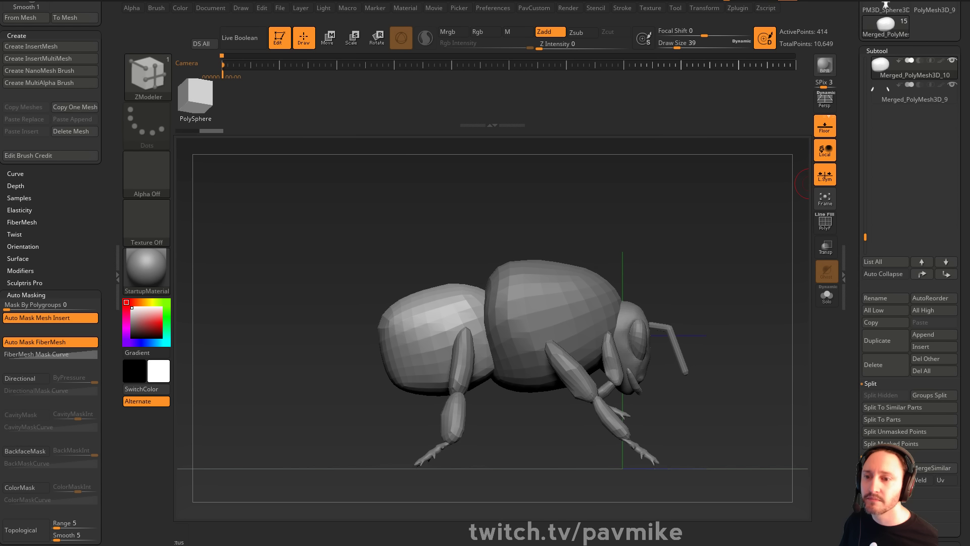
mouse_move(969, 243)
mouse_down()
mouse_move(621, 256)
mouse_move(969, 242)
mouse_up()
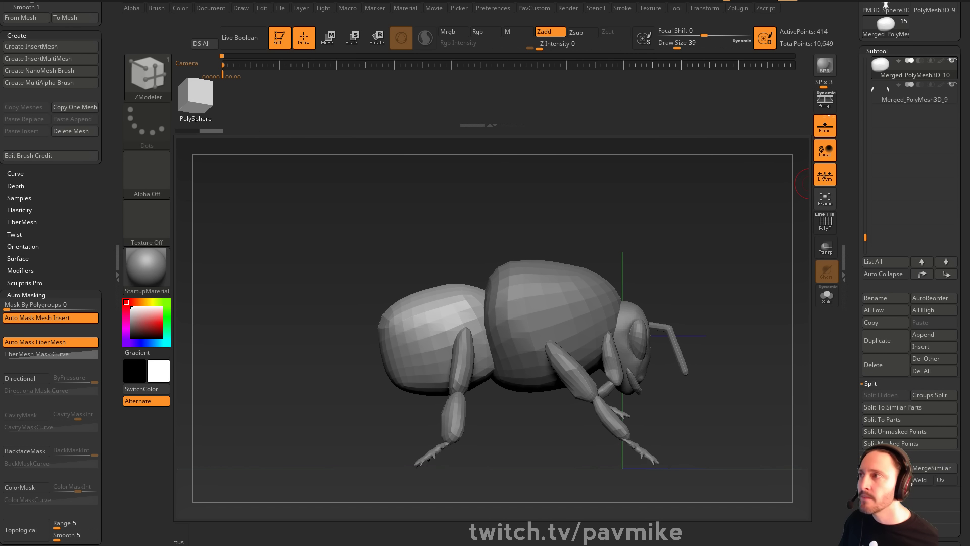
mouse_move(613, 171)
mouse_down()
mouse_move(632, 183)
mouse_move(613, 189)
mouse_up()
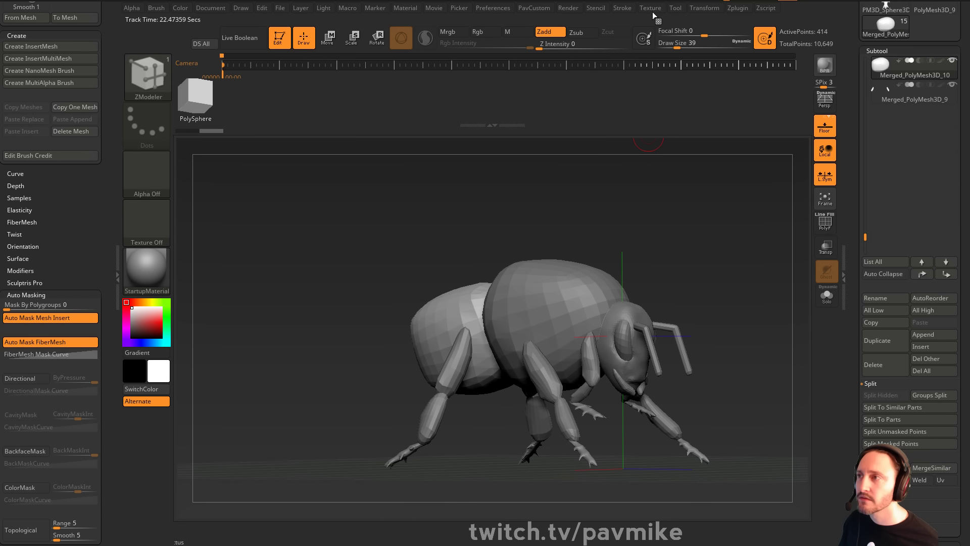
Import the reference image bumblebee-1.jpg as a texture and add it to Spotlight
click(651, 9)
click(666, 74)
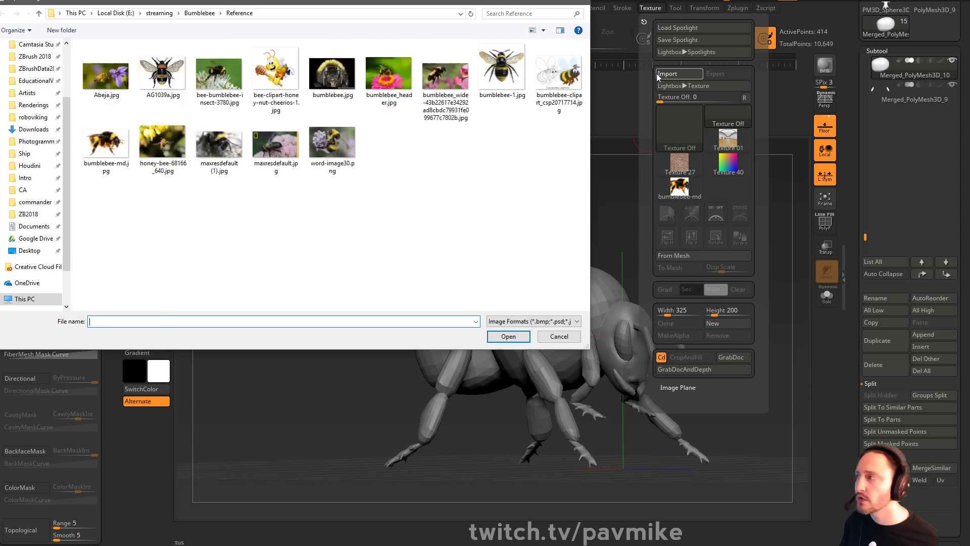
double_click(501, 76)
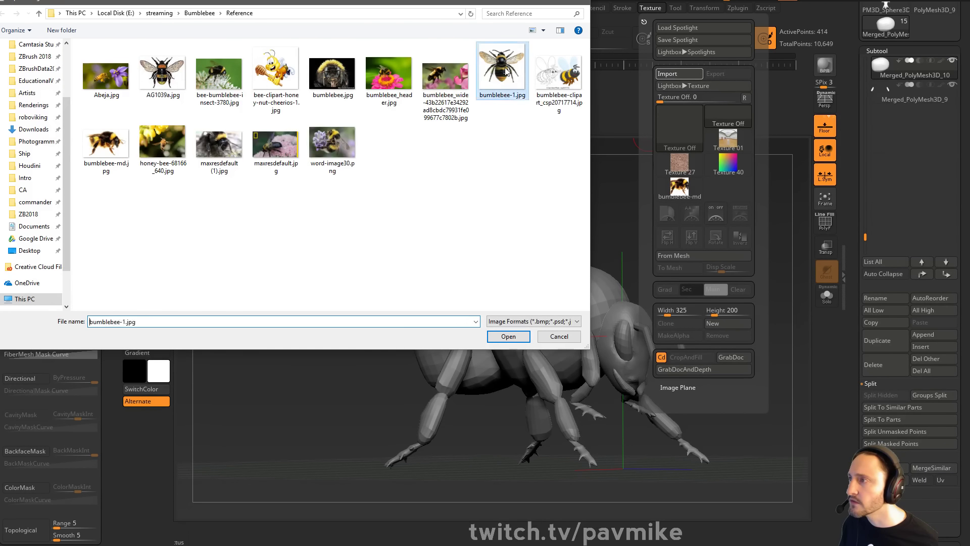
click(650, 9)
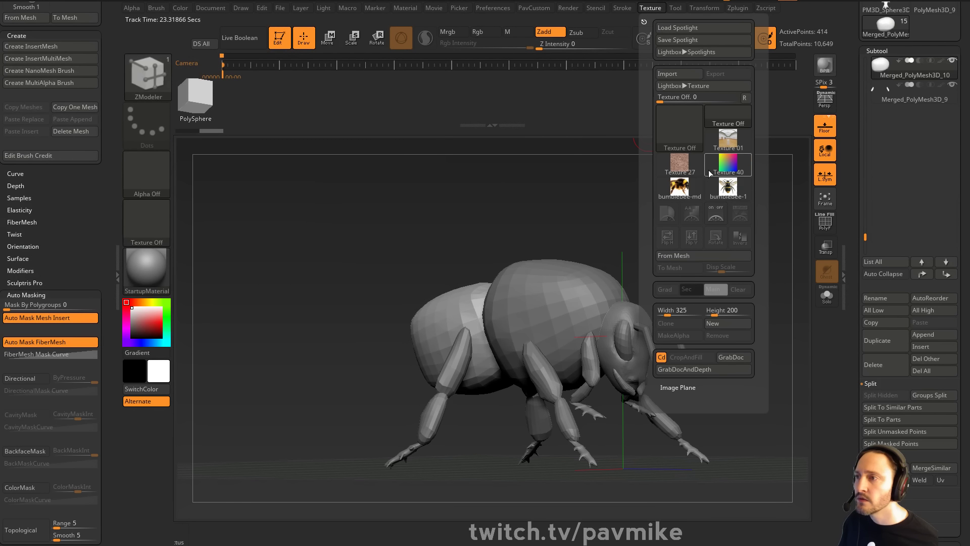
click(726, 191)
click(667, 213)
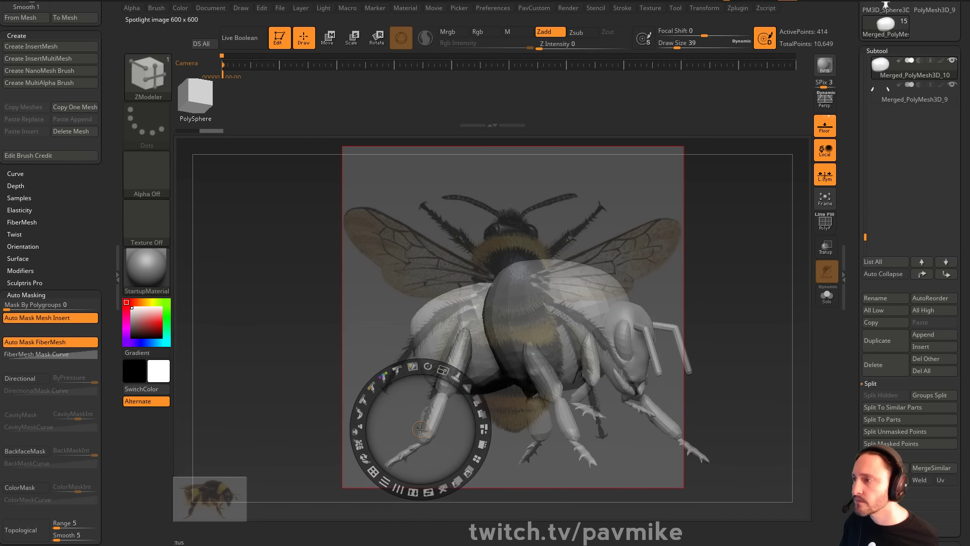
Line up the model's top view with the Spotlight reference and center the transform gizmo on the thorax
key(z)
mouse_move(678, 225)
alt+mouse_down()
mouse_move(768, 234)
mouse_move(762, 284)
mouse_move(662, 227)
mouse_move(711, 249)
mouse_move(732, 243)
mouse_move(731, 254)
mouse_move(762, 267)
alt+mouse_up()
key(w)
key(q)
key(w)
click(542, 280)
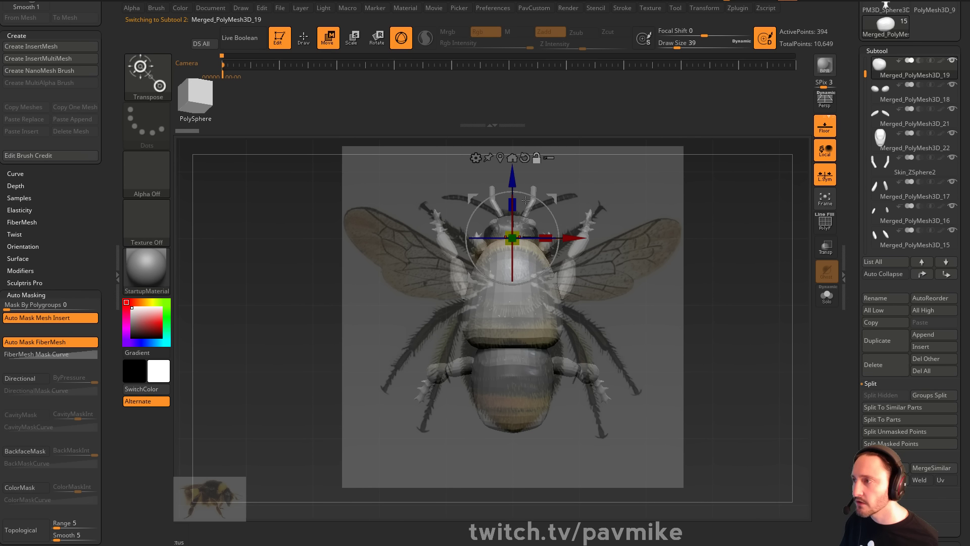
click(499, 159)
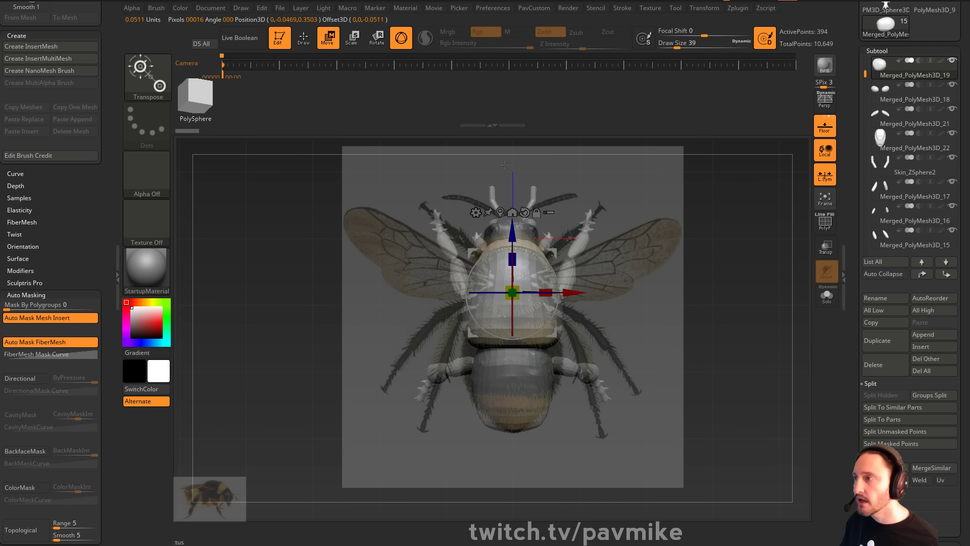
Fit the thorax to the reference image with the gizmo and reshape its outline using the Move brush
mouse_move(518, 287)
mouse_down()
mouse_move(512, 298)
mouse_move(519, 288)
mouse_up()
drag(554, 332, 550, 327)
key(q)
key(b)
key(m)
key(v)
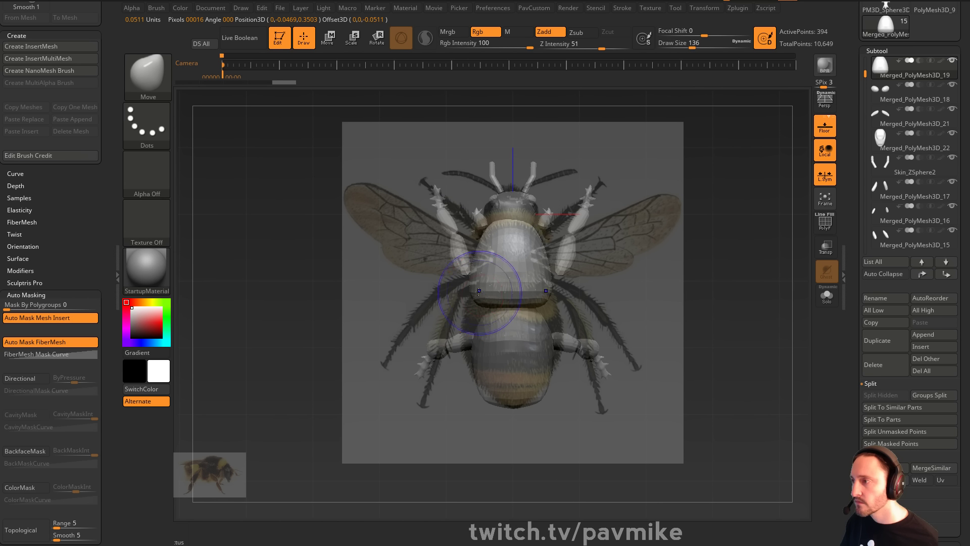
shift+drag(480, 298, 475, 282)
Make the abdomen active and widen it with the Move brush at a draw size of 167 to follow the reference
alt+click(543, 341)
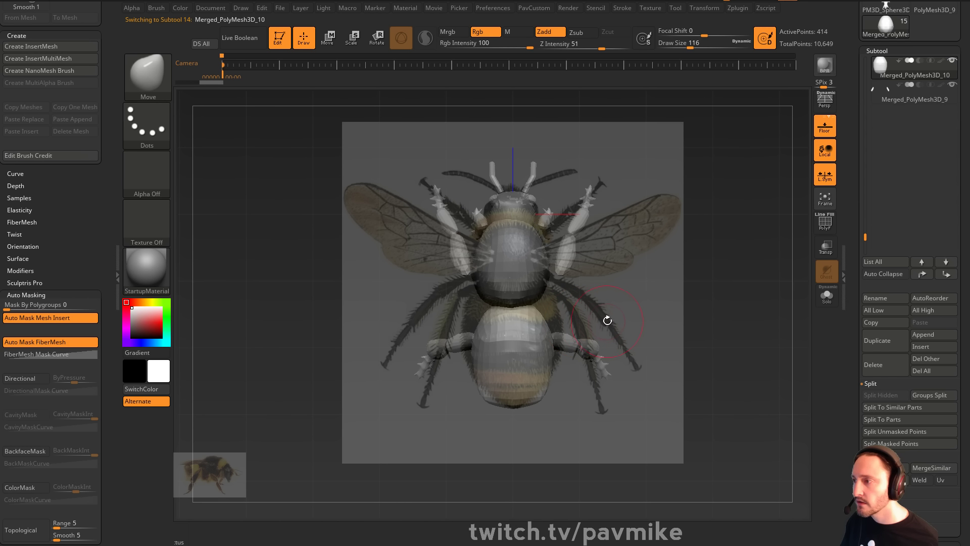
key(w)
key(q)
key(s)
drag(505, 327, 514, 327)
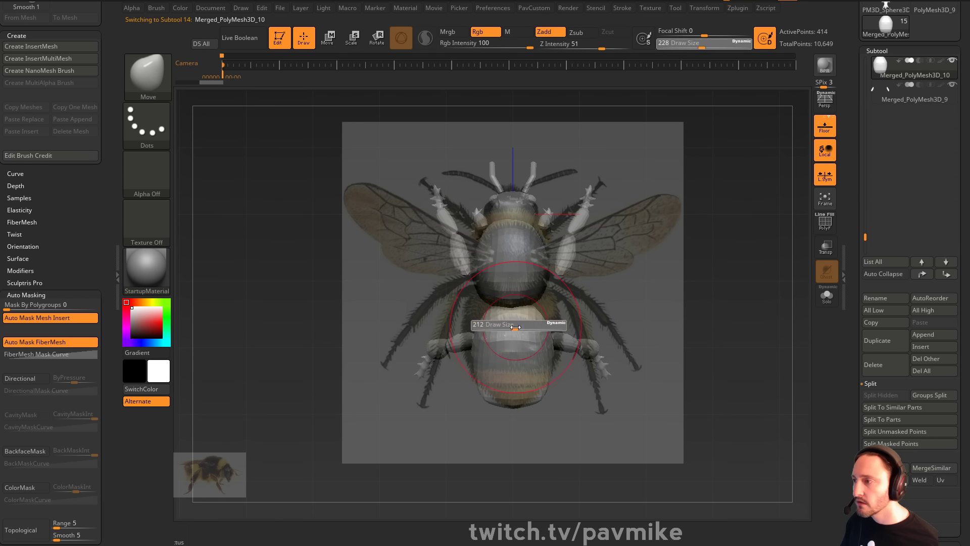
drag(483, 402, 500, 391)
key(s)
drag(477, 377, 472, 378)
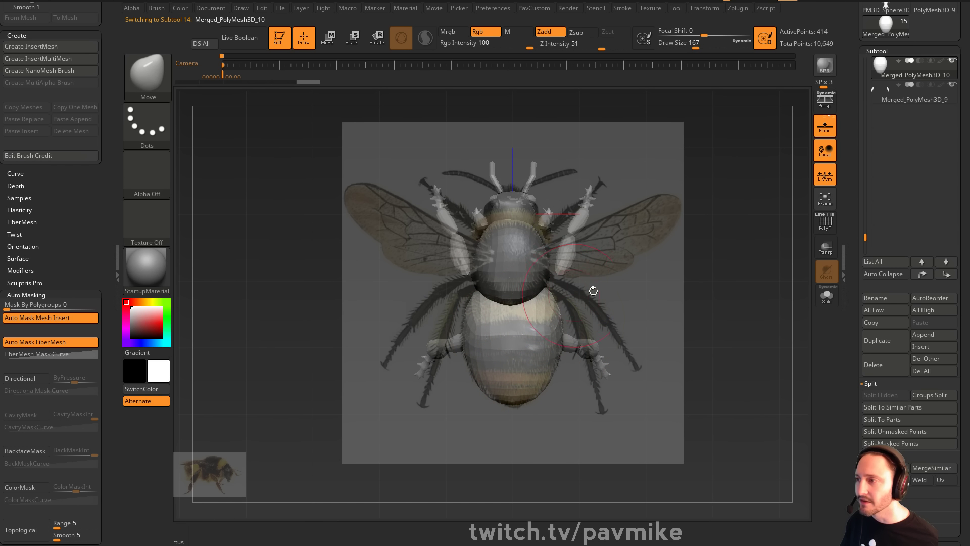
Pull out the abdomen's rear end in side view with the Move brush at a draw size of 136
key(s)
drag(705, 276, 697, 276)
mouse_move(753, 281)
mouse_down()
mouse_move(690, 263)
mouse_move(742, 262)
mouse_up()
drag(725, 275, 712, 247)
key(s)
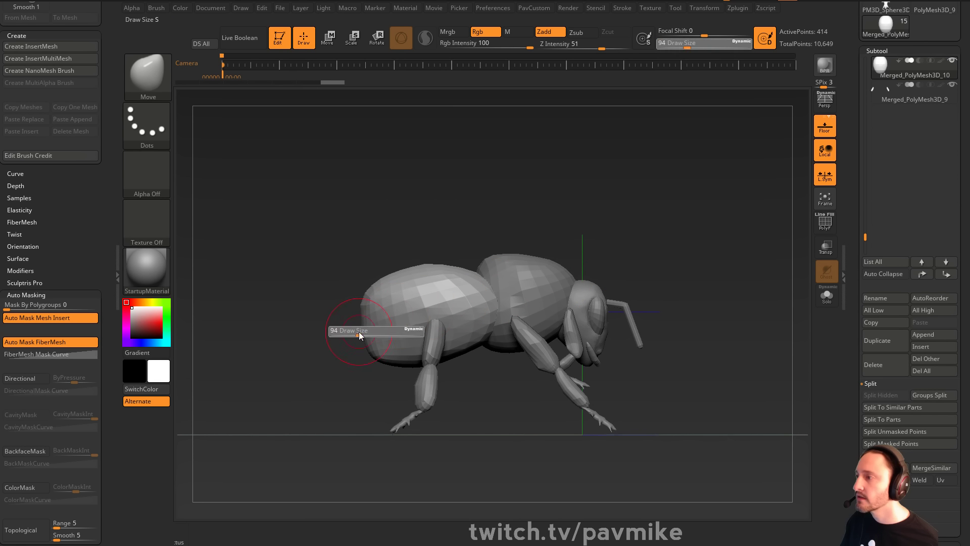
drag(360, 334, 365, 334)
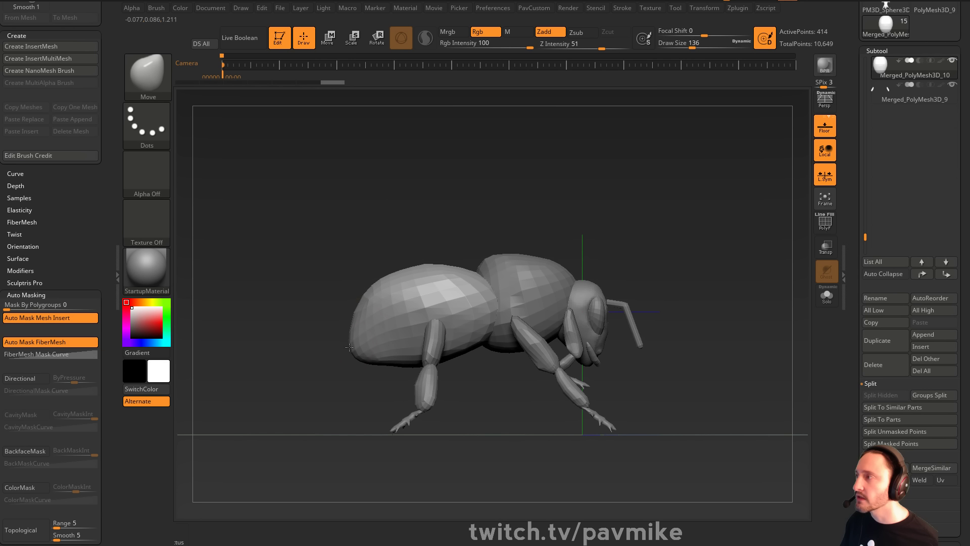
key(s)
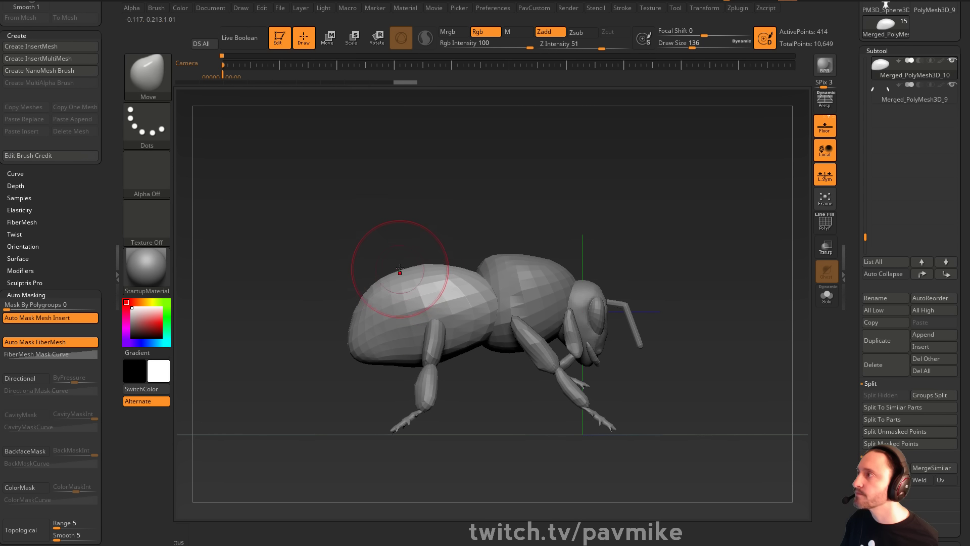
Make the thorax active and round out its form where it meets the abdomen using the Move brush
mouse_move(551, 243)
mouse_down()
mouse_move(504, 253)
mouse_move(494, 305)
mouse_up()
alt+click(518, 294)
key(s)
click(494, 305)
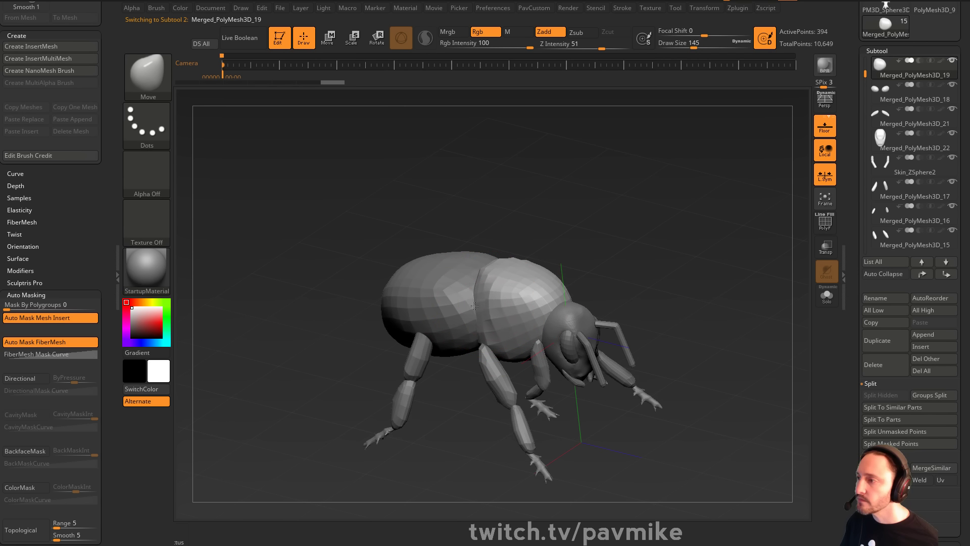
drag(549, 224, 497, 298)
key(s)
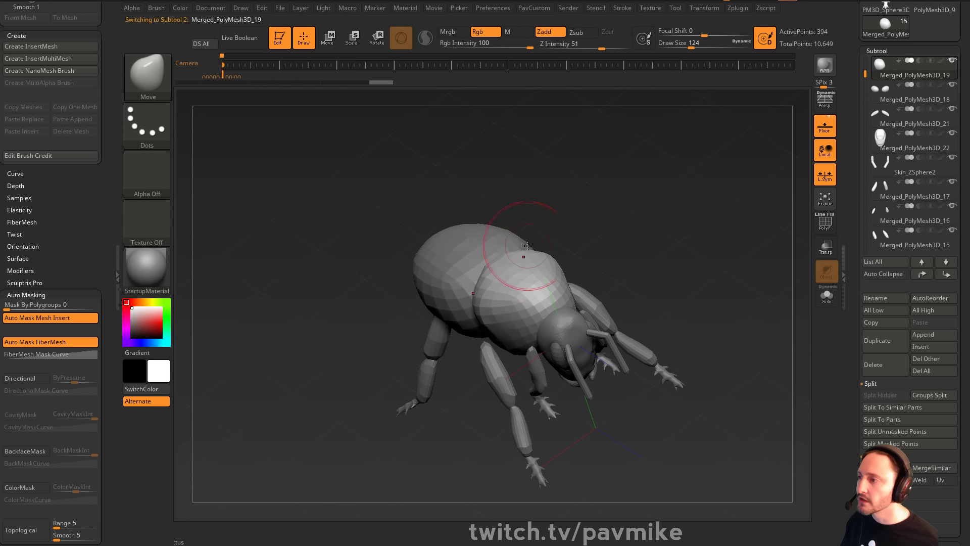
drag(527, 245, 527, 313)
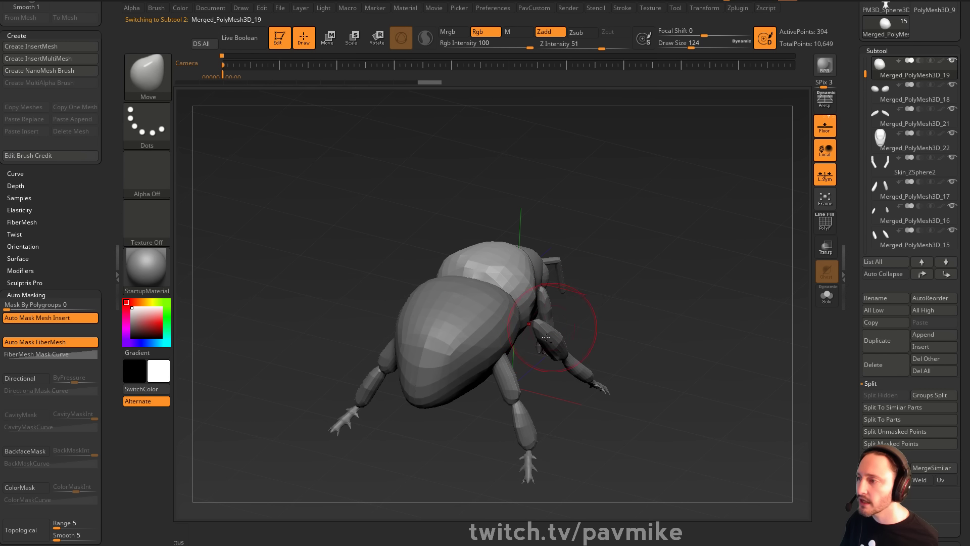
key(s)
click(547, 358)
drag(629, 295, 580, 338)
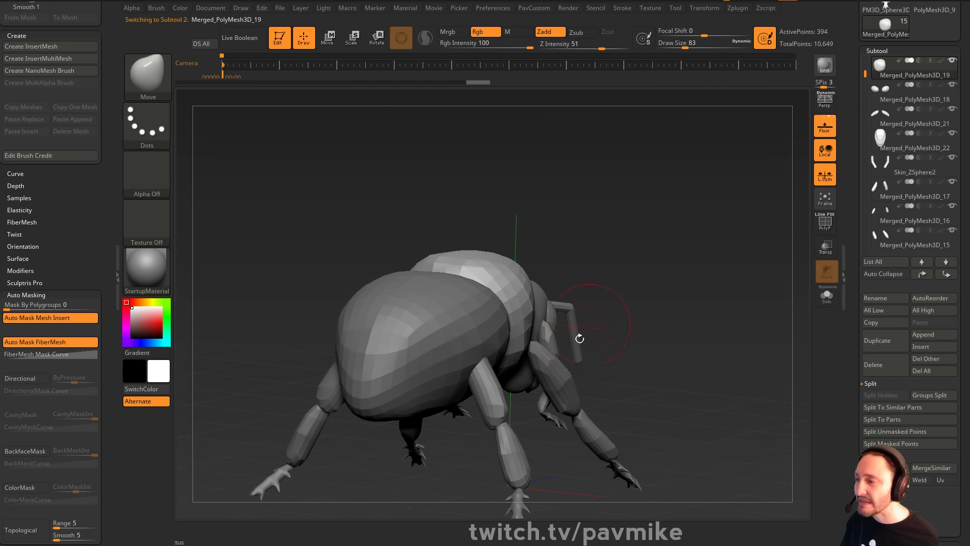
Select the upper segments of the middle legs and reshape them with the Move brush at a draw size of 80
drag(686, 309, 597, 300)
alt+click(516, 361)
drag(703, 225, 658, 268)
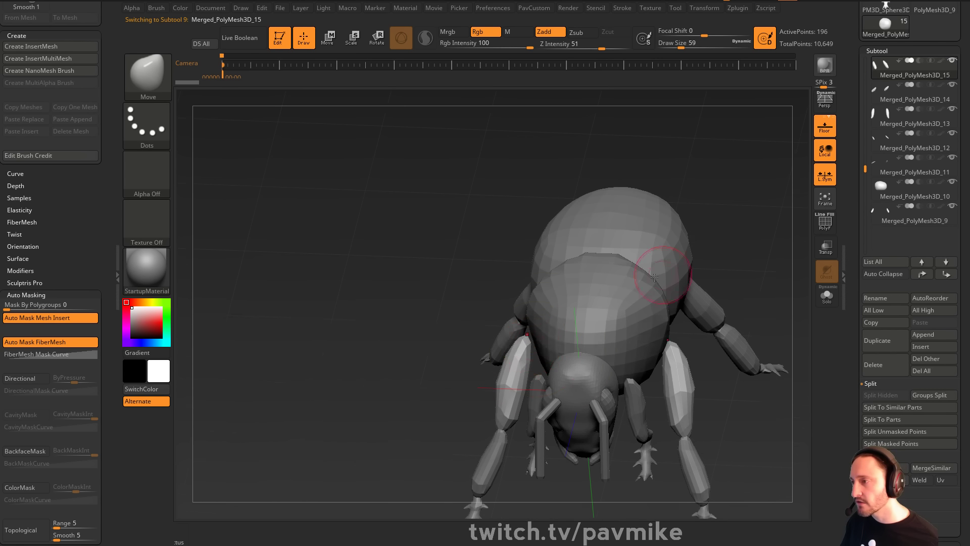
key(s)
click(543, 342)
drag(510, 375, 481, 357)
drag(639, 303, 518, 362)
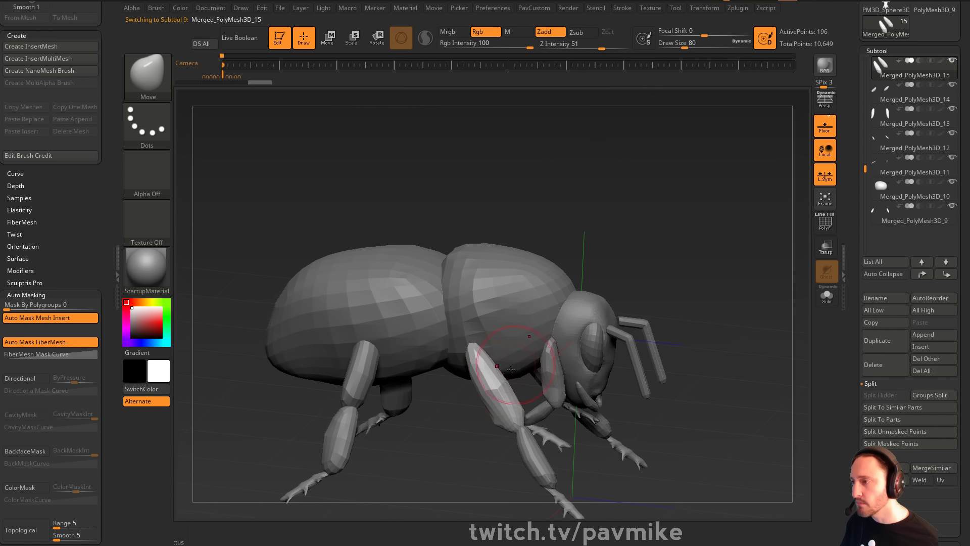
mouse_move(691, 242)
mouse_down()
mouse_move(739, 279)
mouse_move(702, 228)
mouse_move(713, 214)
mouse_up()
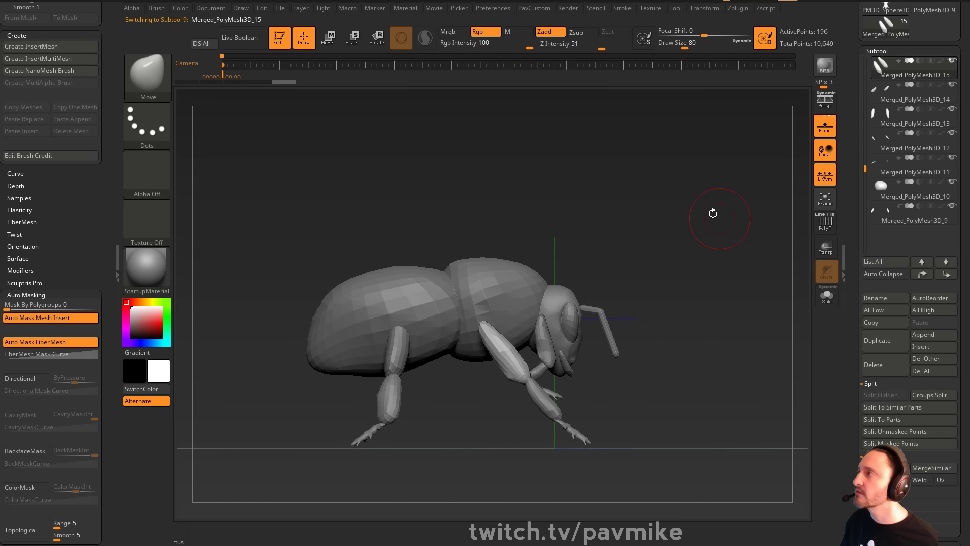
Select the upper segments of the hind legs and adjust their shape against the abdomen with the Move brush
alt+click(402, 356)
drag(414, 368, 416, 368)
mouse_move(436, 378)
mouse_down()
mouse_move(402, 399)
mouse_move(438, 328)
mouse_up()
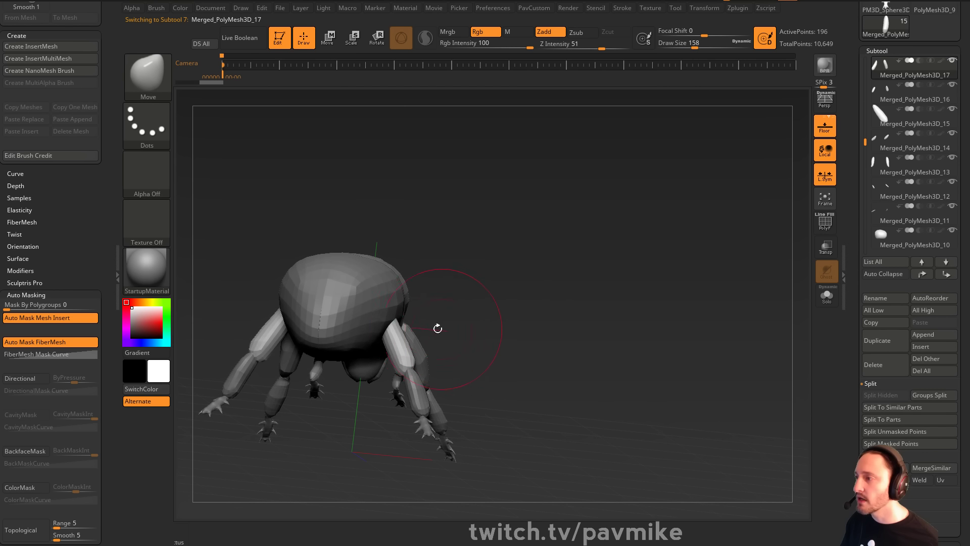
mouse_move(691, 250)
mouse_down()
mouse_move(624, 258)
mouse_move(631, 264)
mouse_up()
key(s)
drag(695, 258, 614, 304)
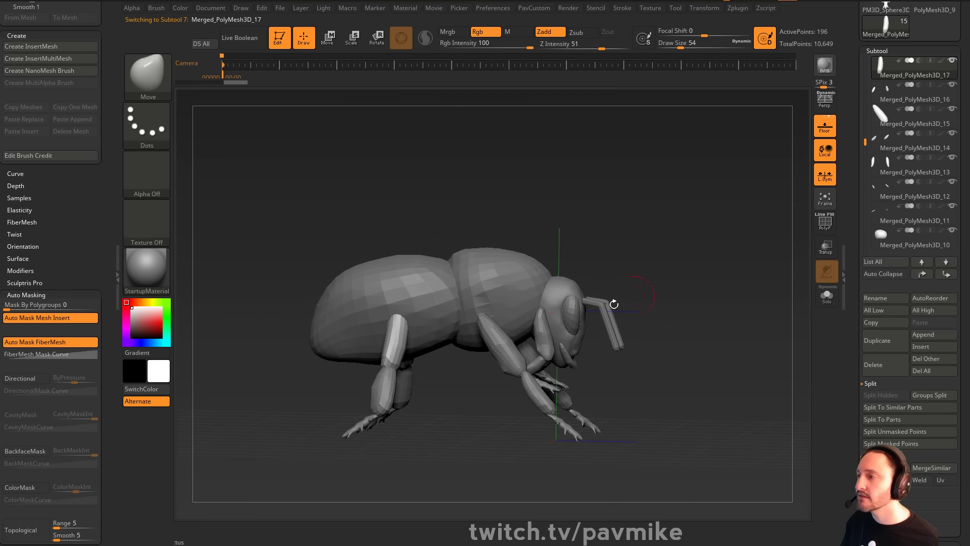
drag(637, 242, 708, 251)
Make the abdomen active with its wireframe shown, then duplicate it and isolate the copy
alt+click(438, 326)
alt+click(432, 294)
key(shift+f)
drag(789, 211, 722, 253)
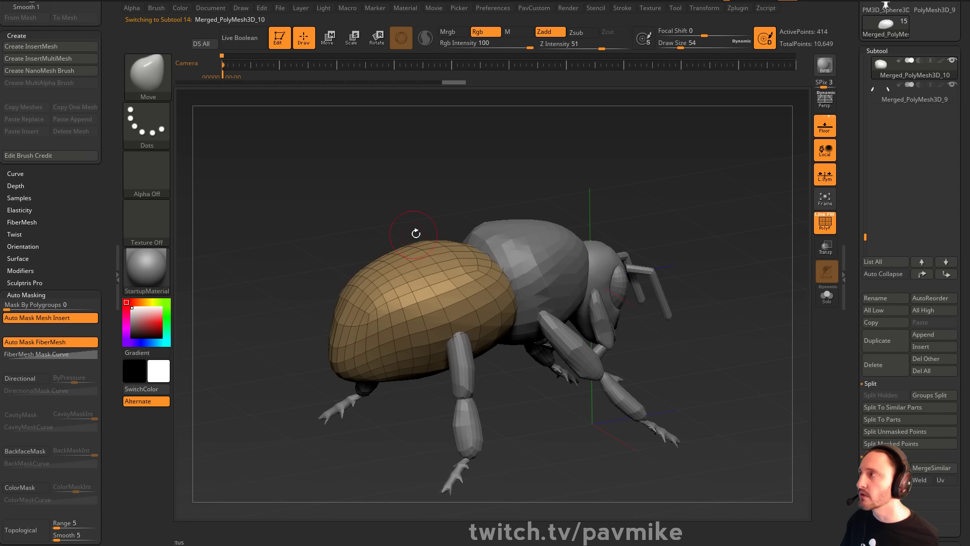
drag(367, 293, 528, 317)
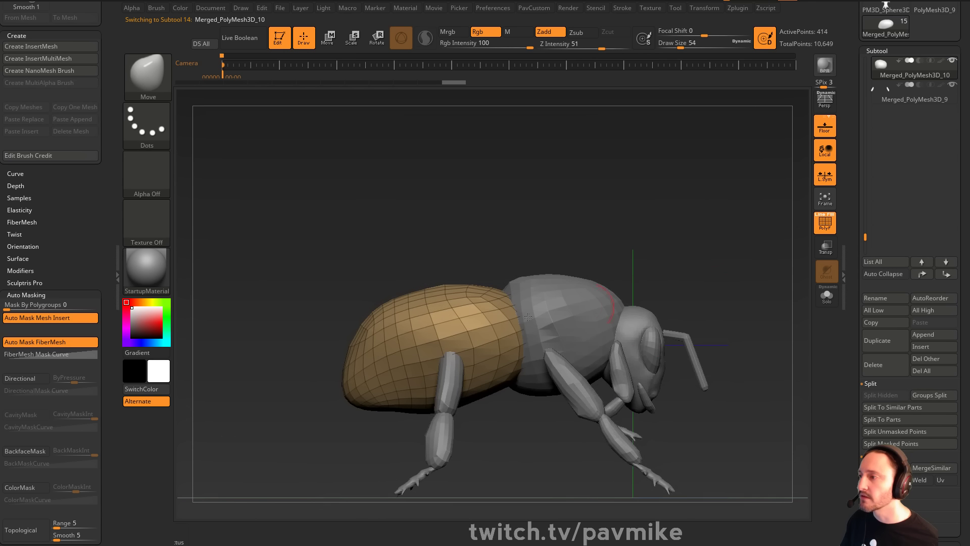
click(882, 344)
click(829, 298)
Slice the abdomen copy with SliceCurve, making two crosswise cuts and one lengthwise cut that separates its upper and lower halves
alt+drag(556, 276, 555, 254)
click(147, 76)
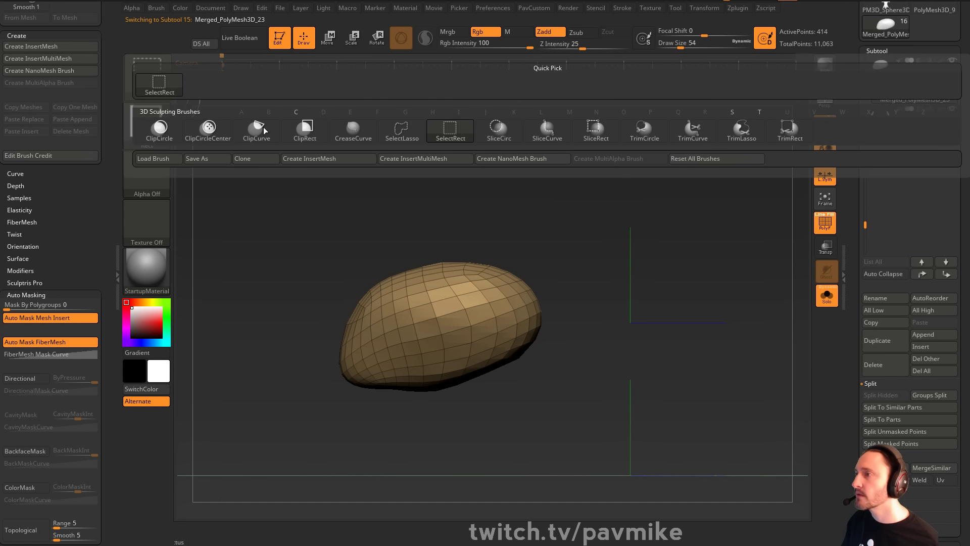
click(553, 137)
mouse_move(446, 186)
mouse_down()
mouse_move(483, 264)
mouse_move(540, 442)
mouse_move(532, 464)
mouse_move(507, 467)
mouse_up()
click(827, 296)
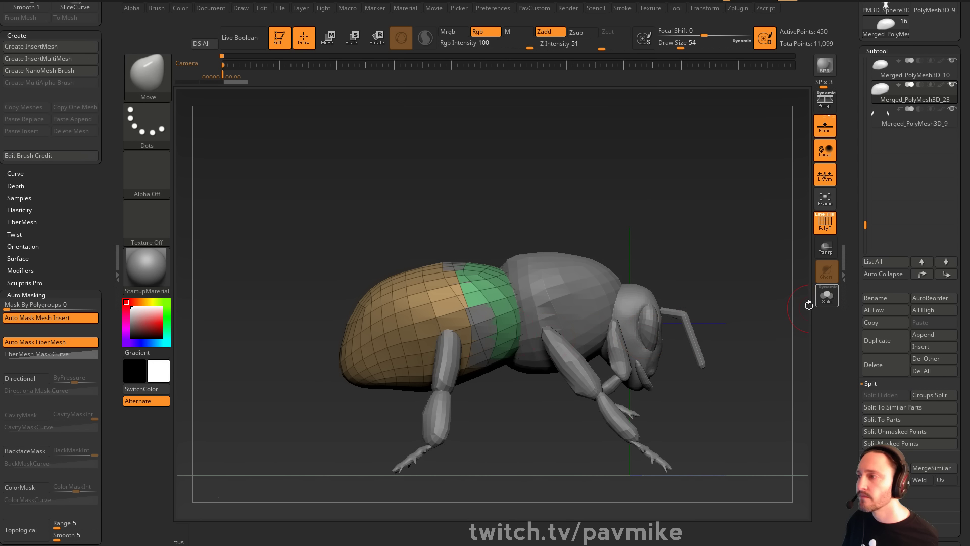
mouse_move(336, 199)
ctrl+shift+mouse_down()
mouse_move(389, 416)
mouse_move(439, 480)
mouse_move(458, 483)
ctrl+shift+mouse_up()
mouse_move(694, 182)
mouse_down()
mouse_move(726, 208)
mouse_move(689, 235)
mouse_up()
click(826, 296)
drag(779, 282, 741, 282)
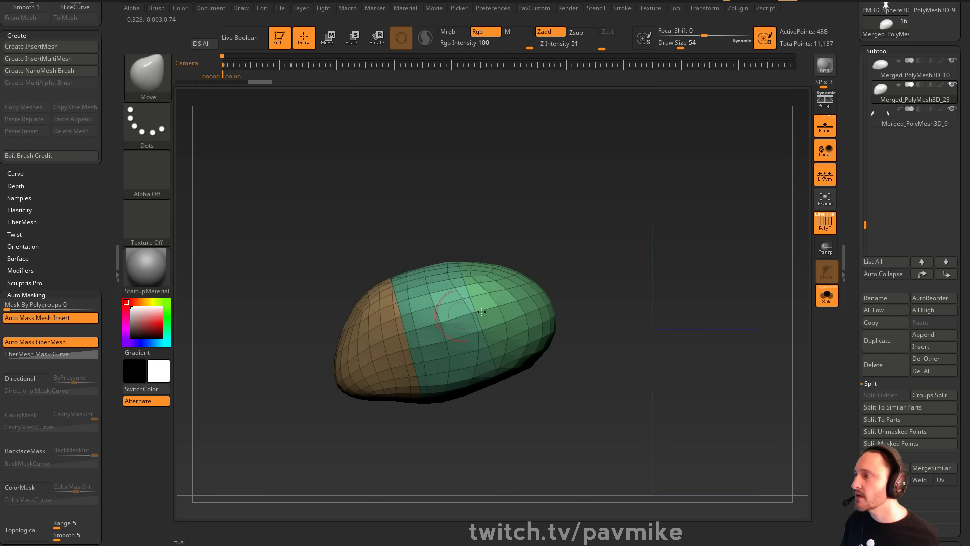
mouse_move(634, 291)
ctrl+shift+mouse_down()
mouse_move(465, 309)
mouse_move(357, 356)
mouse_move(281, 423)
mouse_move(561, 296)
mouse_move(628, 277)
mouse_move(657, 276)
mouse_move(669, 290)
ctrl+shift+mouse_up()
ZRemesh the sliced abdomen copy with KeepGroups enabled and inspect the new topology
key(space)
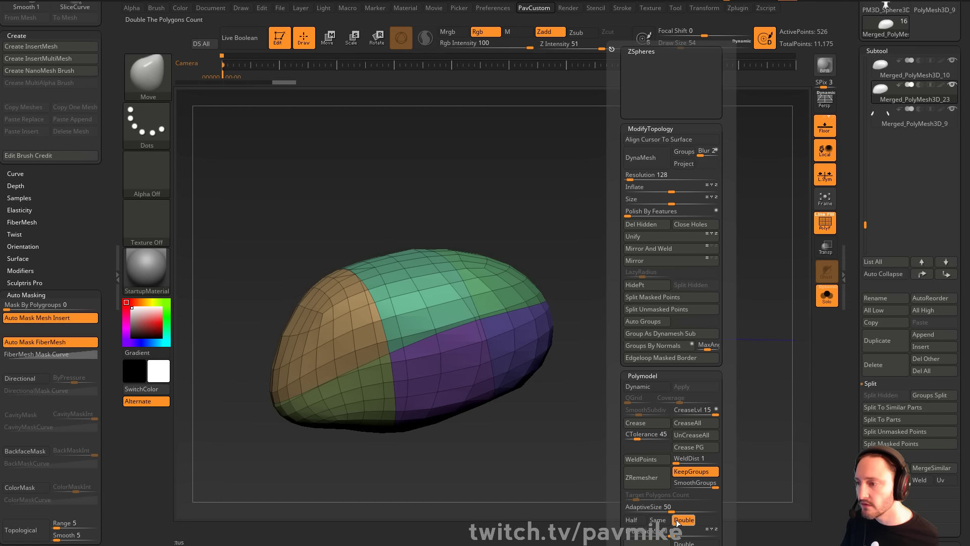
click(657, 478)
drag(653, 464, 482, 273)
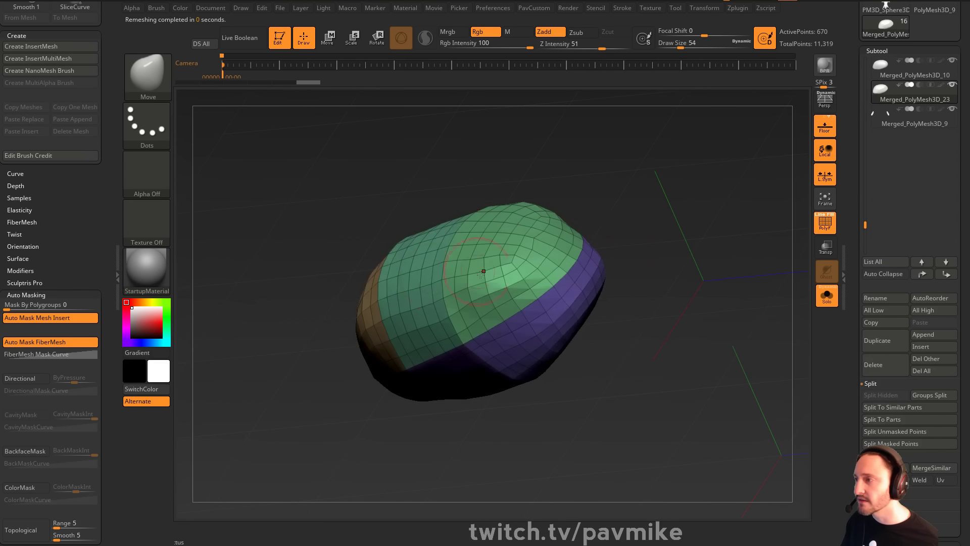
drag(651, 253, 546, 288)
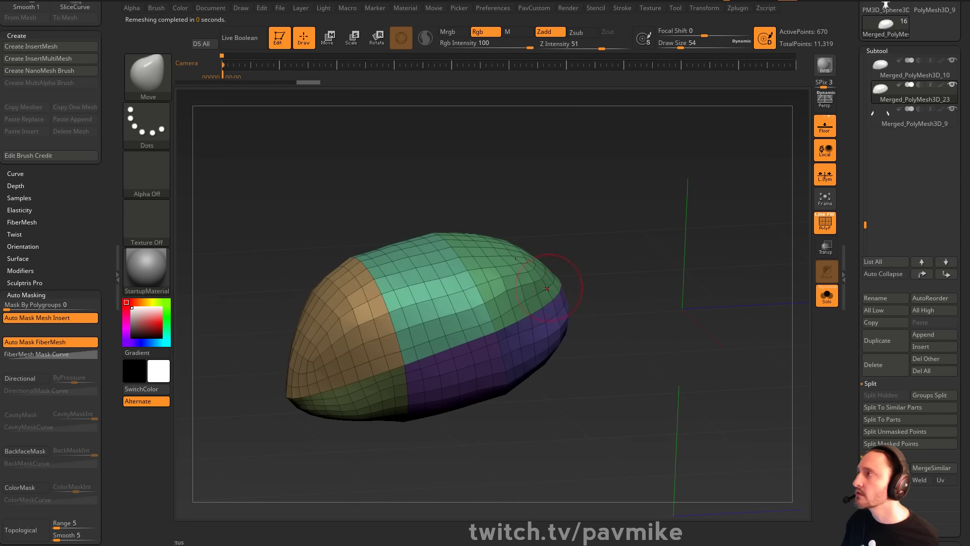
drag(584, 225, 626, 263)
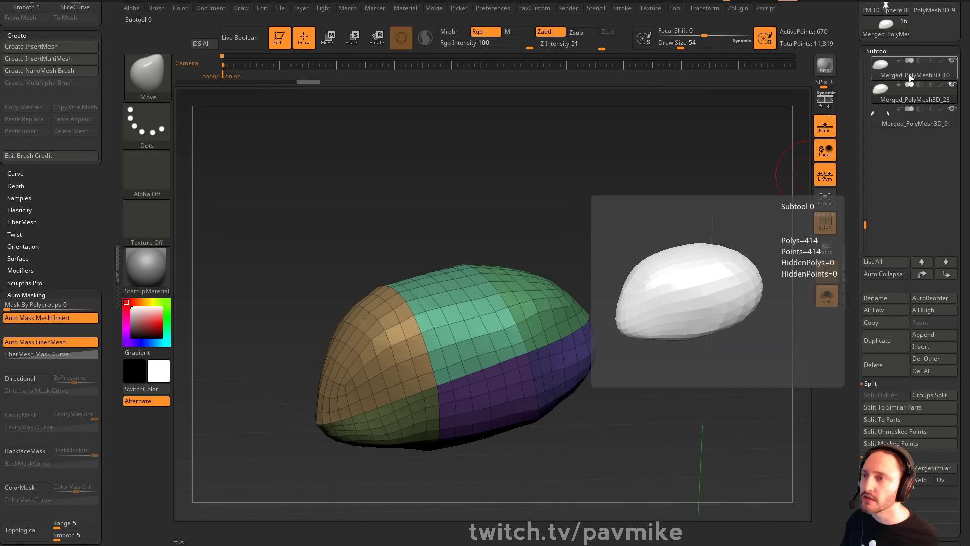
drag(660, 244, 659, 256)
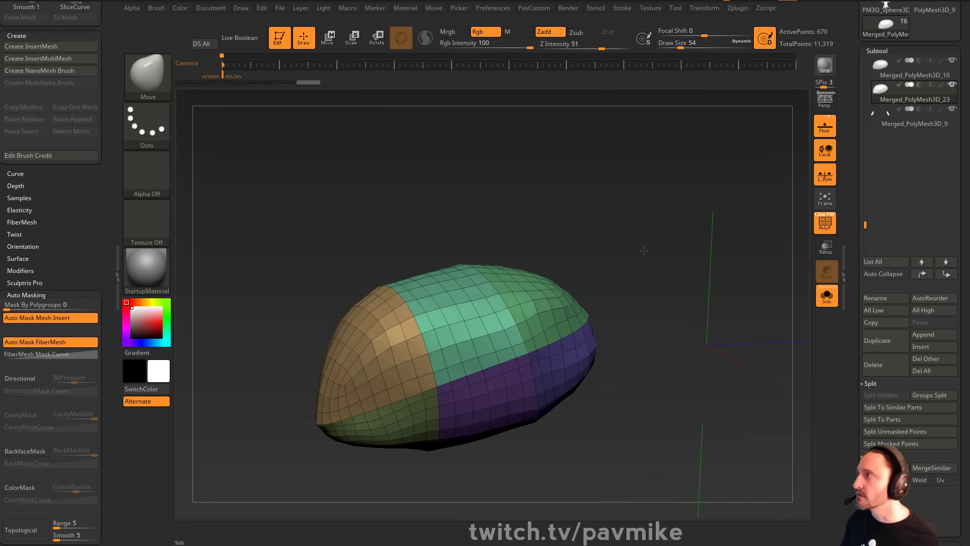
drag(645, 249, 643, 255)
Hide the abdomen copy's upper polygroups using SelectRect and split them off into a separate subtool
ctrl+shift+click(538, 297)
ctrl+shift+click(617, 238)
ctrl+shift+click(482, 316)
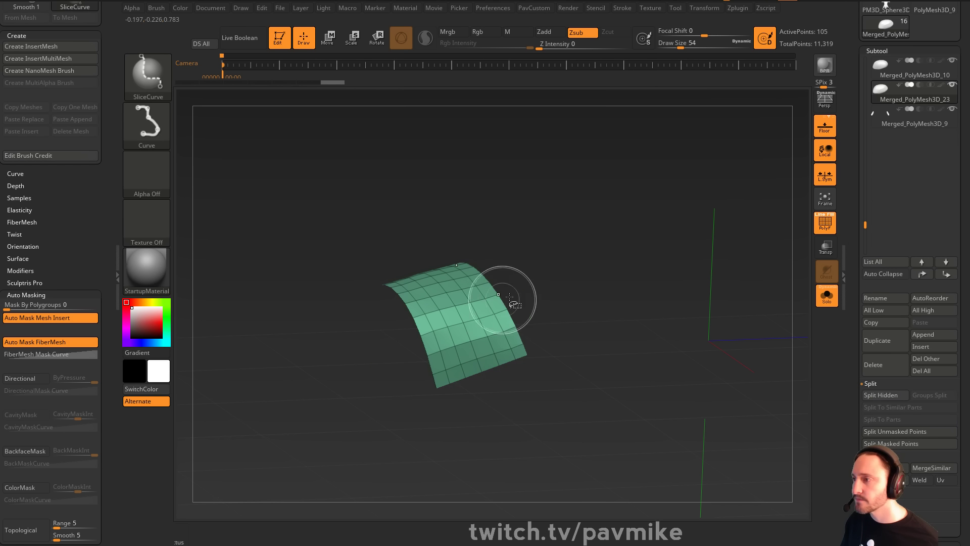
key(b)
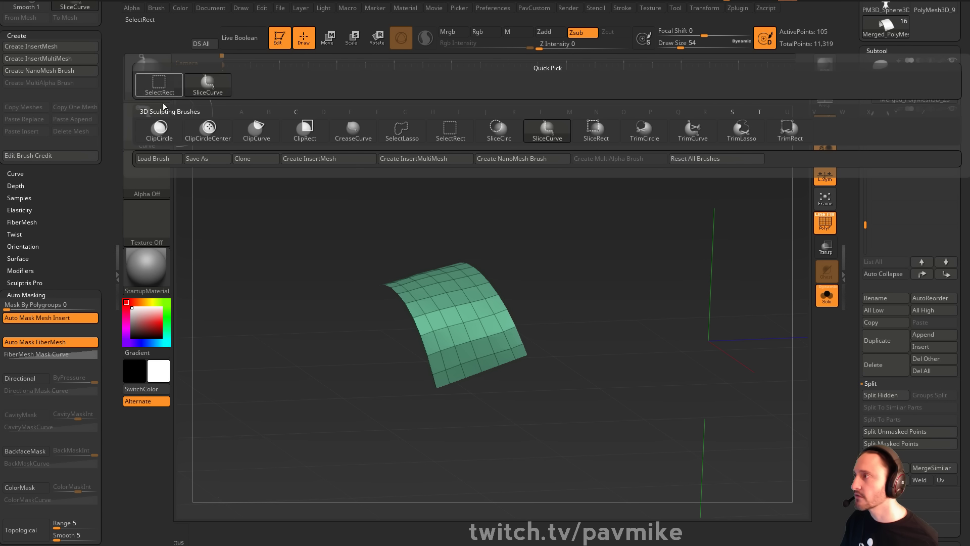
ctrl+shift+click(161, 89)
ctrl+shift+drag(537, 213, 550, 252)
ctrl+shift+click(536, 294)
ctrl+shift+click(363, 335)
key(3)
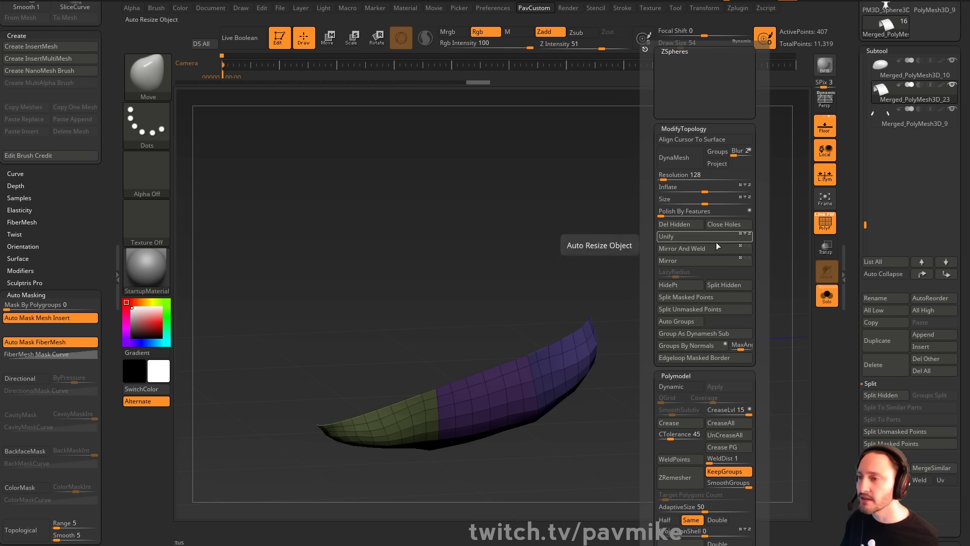
click(724, 285)
drag(641, 362, 693, 349)
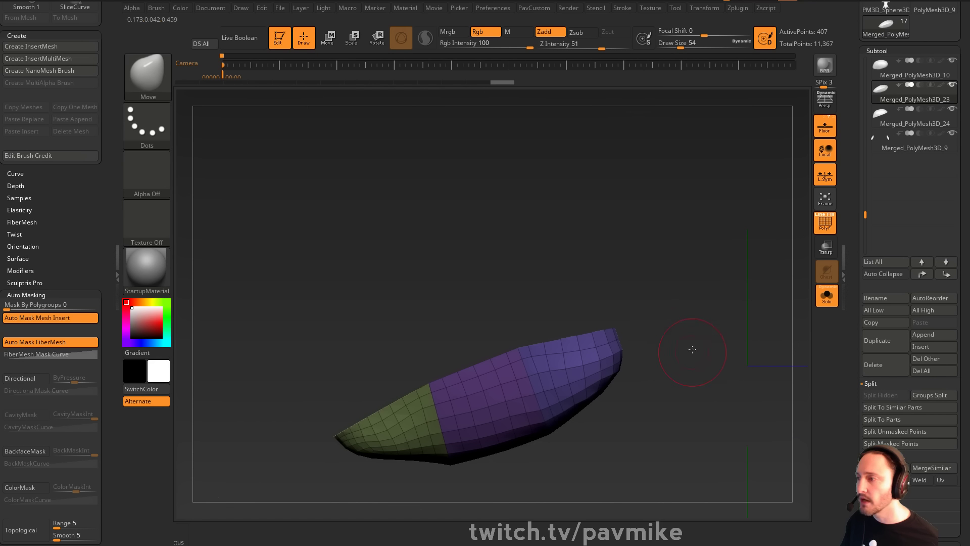
Merge the lower abdomen piece into one polygroup and slice it crosswise into five bands with SliceCurve
key(ctrl+w)
ctrl+shift+click(136, 98)
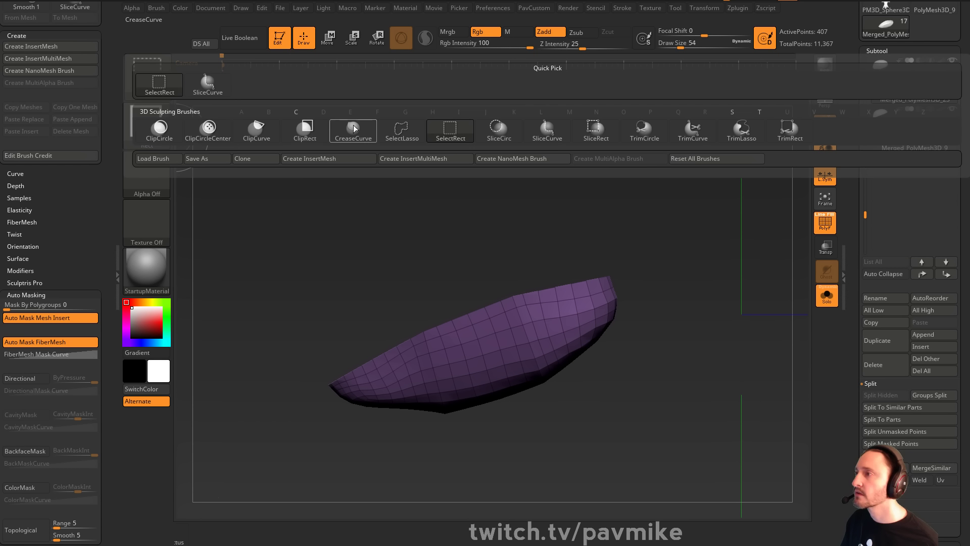
click(548, 129)
mouse_move(540, 199)
ctrl+shift+mouse_down()
mouse_move(570, 308)
mouse_move(585, 470)
mouse_move(611, 461)
ctrl+shift+mouse_up()
ctrl+shift+drag(503, 211, 559, 467)
ctrl+shift+drag(444, 210, 521, 505)
ctrl+shift+drag(341, 203, 416, 489)
ZRemesh the banded lower abdomen piece and bring the rest of the bee back into view
mouse_move(438, 457)
mouse_down()
mouse_move(691, 219)
mouse_move(706, 257)
mouse_up()
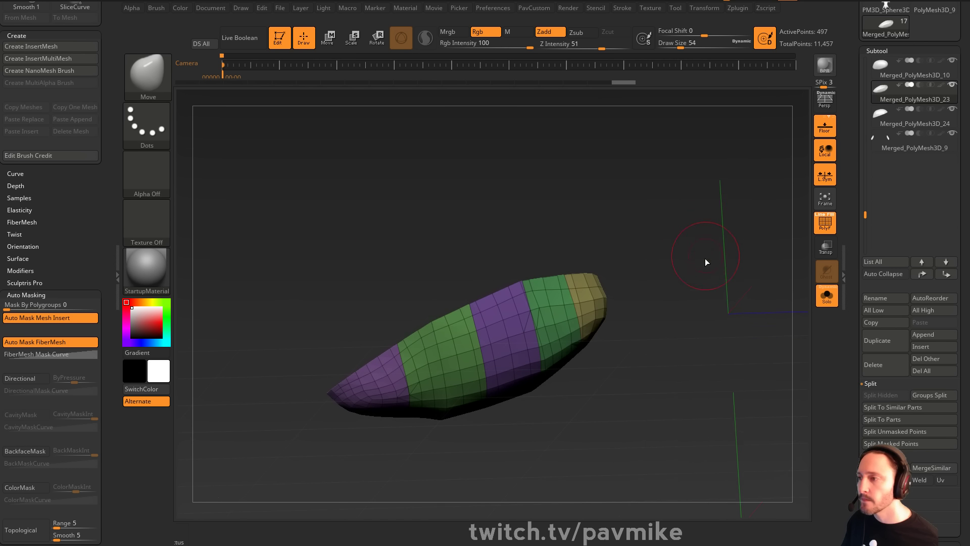
key(space)
click(696, 481)
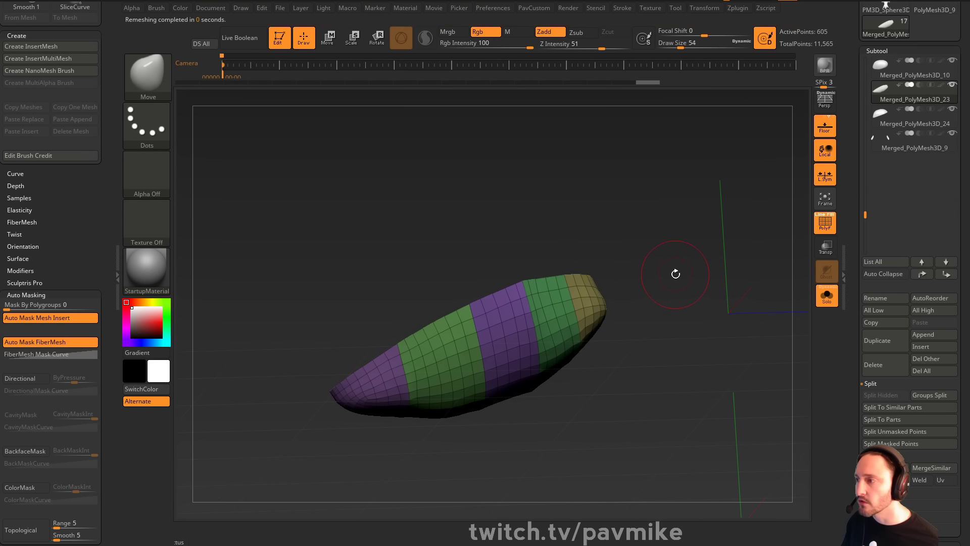
mouse_move(674, 273)
mouse_down()
mouse_move(606, 275)
mouse_move(671, 275)
mouse_up()
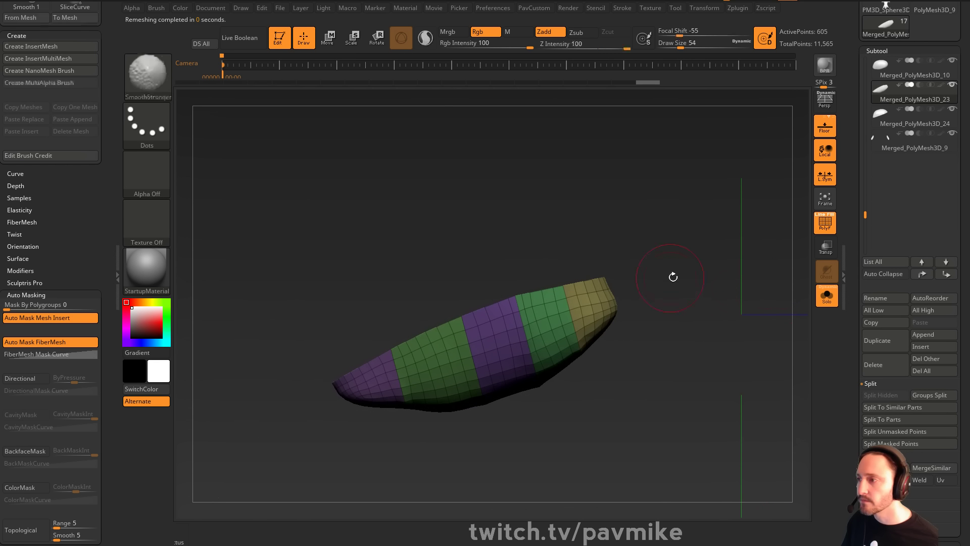
click(821, 297)
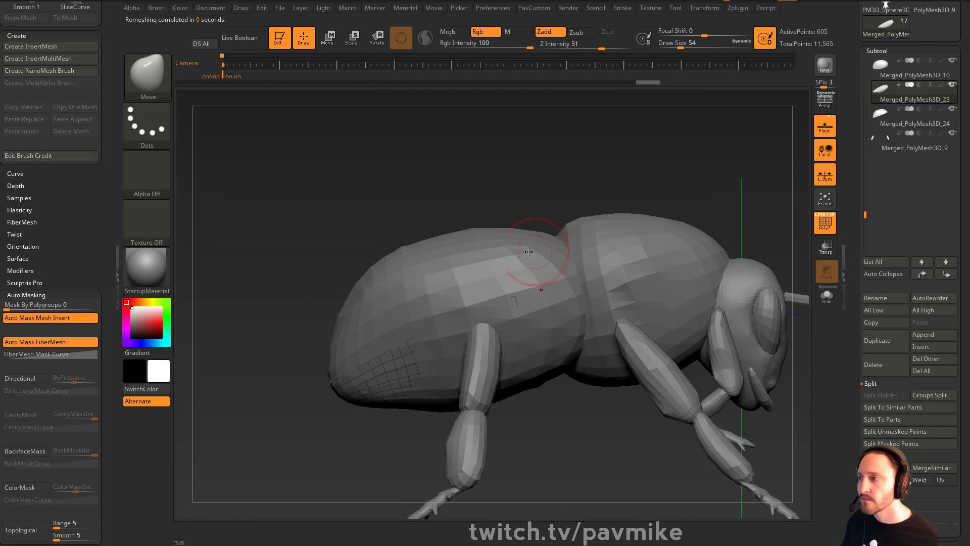
Select the original full abdomen mesh, center the gizmo on it and scale it down slightly beneath the split plates
alt+click(512, 253)
drag(692, 162, 678, 184)
key(w)
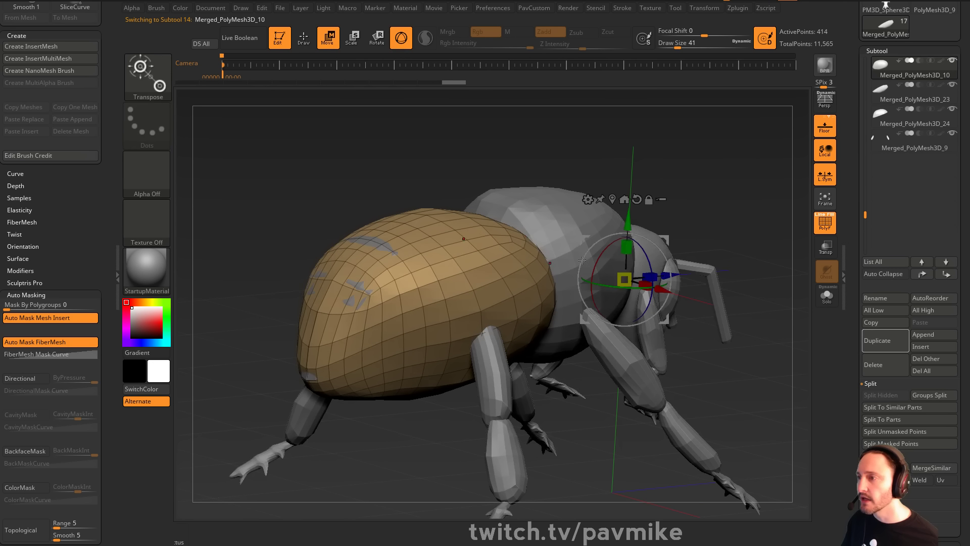
click(624, 199)
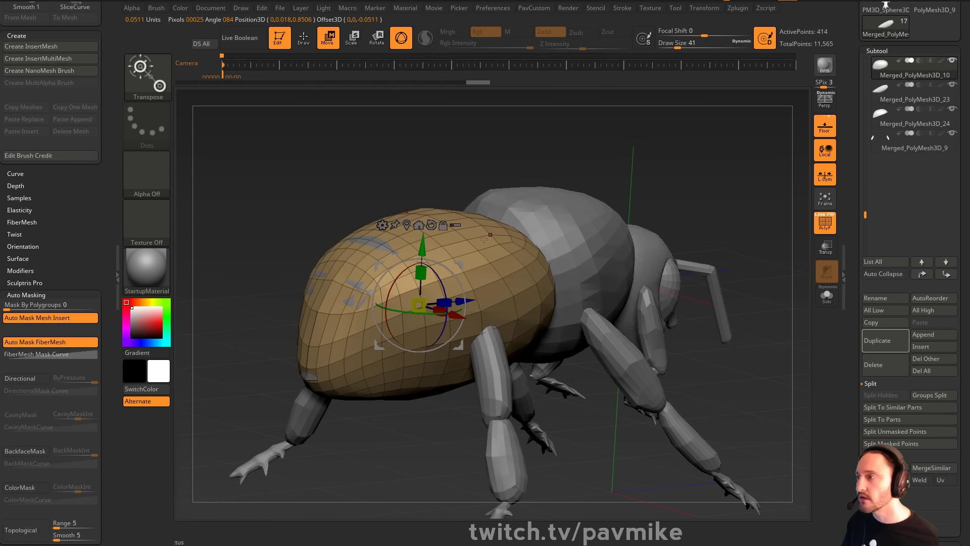
drag(423, 306, 410, 307)
key(q)
mouse_move(692, 166)
mouse_down()
mouse_move(628, 167)
mouse_move(666, 164)
mouse_up()
key(s)
drag(493, 256, 491, 256)
Select the upper abdomen piece and apply Panel Loops to its bands with a thickness of 0.03925
alt+click(485, 257)
mouse_move(624, 156)
mouse_down()
mouse_move(647, 166)
mouse_move(555, 176)
mouse_move(695, 200)
mouse_up()
drag(852, 355, 865, 273)
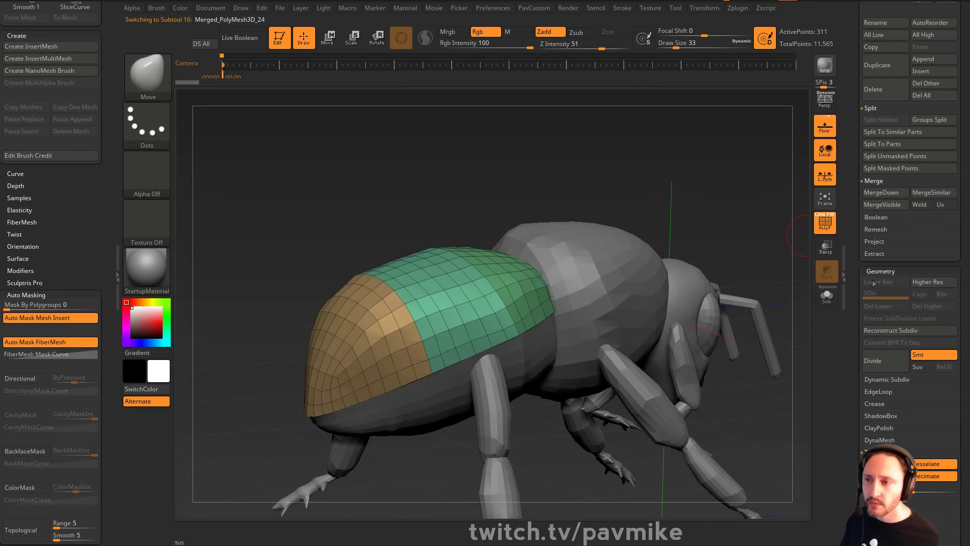
drag(860, 389, 869, 302)
click(881, 302)
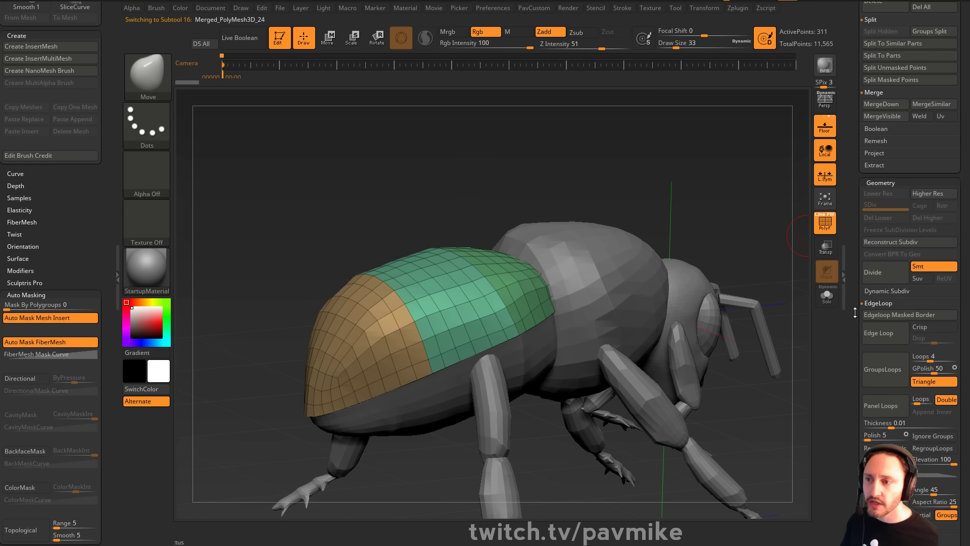
drag(854, 367, 861, 290)
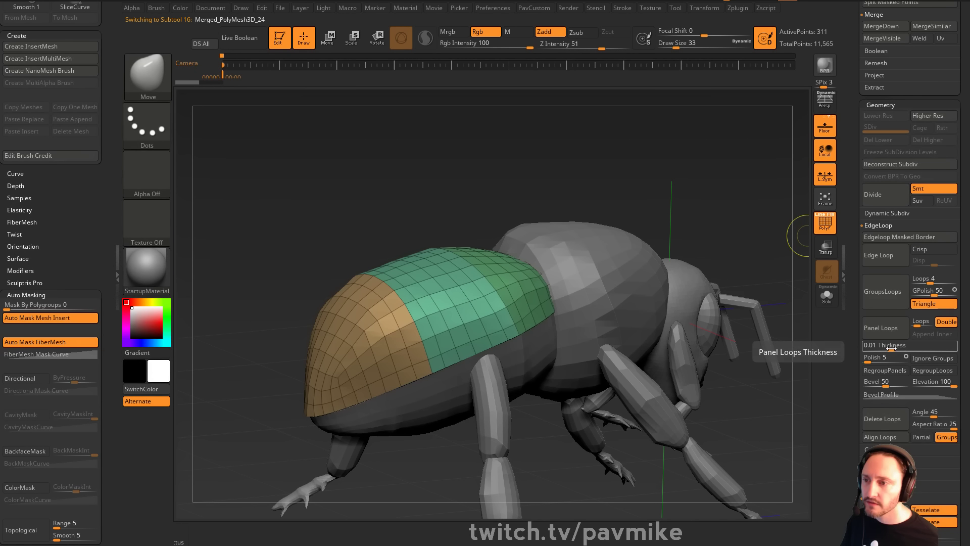
drag(892, 346, 905, 345)
click(881, 328)
drag(739, 255, 709, 238)
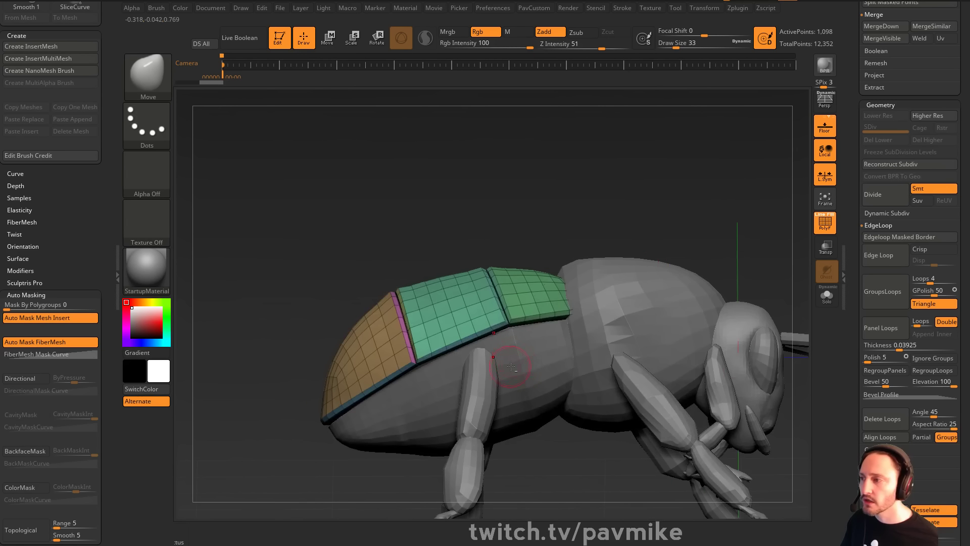
Select the lower abdomen piece and try Panel Loops on its bands with a thickness of 0.04903
alt+click(639, 277)
drag(891, 352, 902, 344)
click(896, 334)
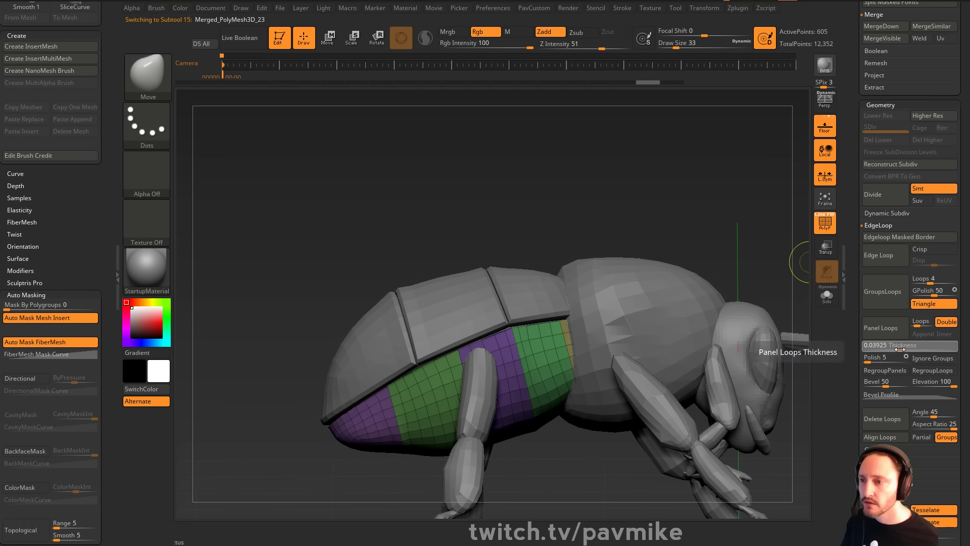
click(905, 332)
drag(761, 245, 715, 206)
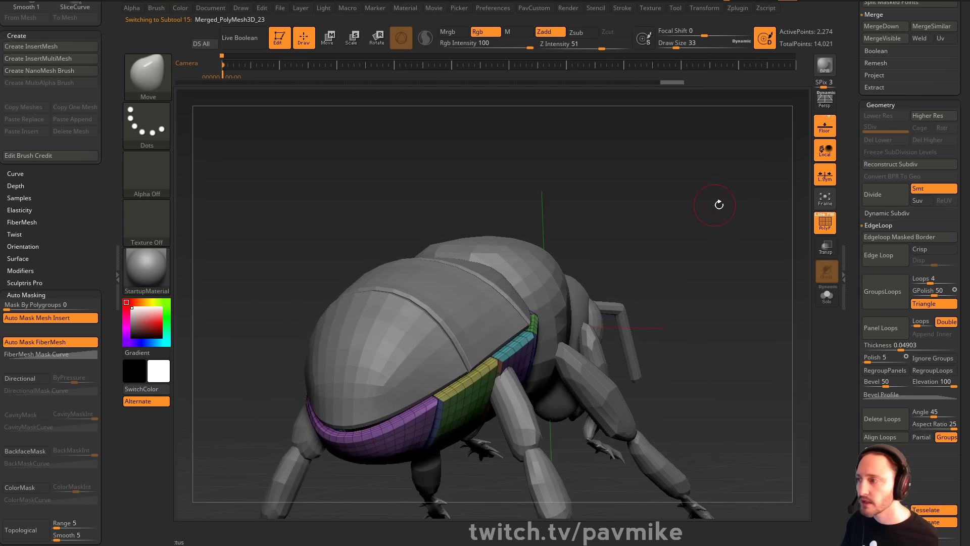
Undo the lower abdomen's panel loops and reapply them with a thickness of 0.02437
key(ctrl+z)
drag(900, 350, 896, 349)
click(880, 327)
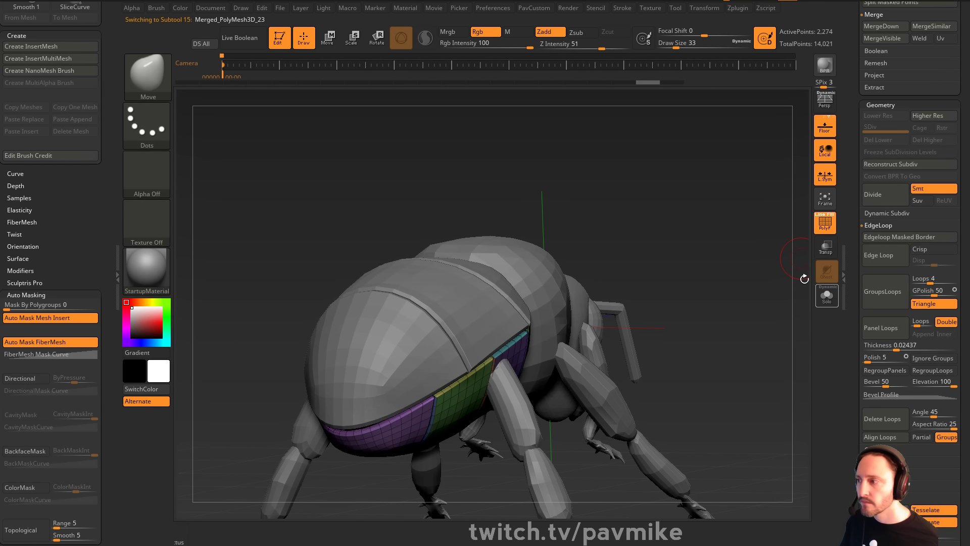
Adjust the rear end of the lower abdomen plates with a large Move brush so they tuck under the upper shell
mouse_move(805, 277)
mouse_down()
mouse_move(728, 192)
mouse_move(637, 215)
mouse_up()
key(s)
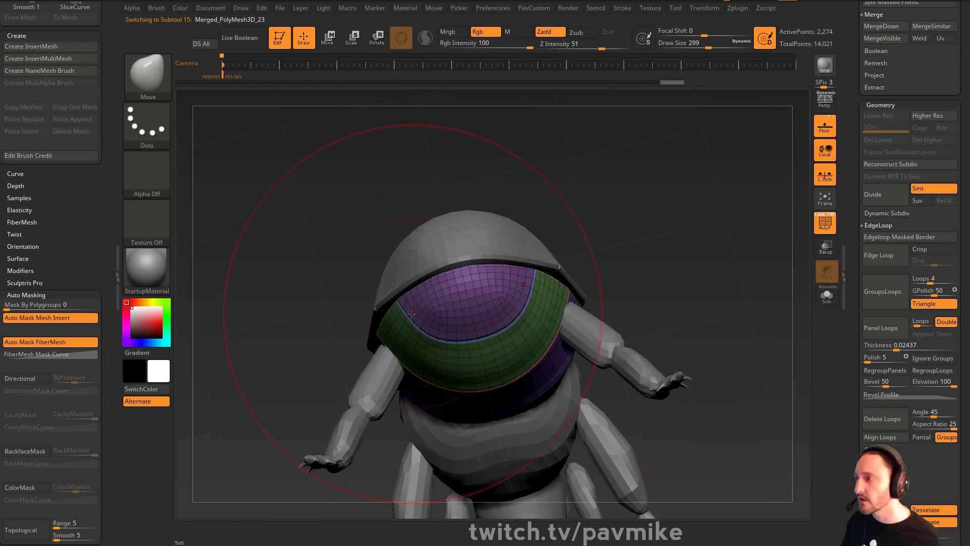
drag(411, 314, 418, 302)
mouse_move(702, 271)
mouse_down()
mouse_move(591, 271)
mouse_move(580, 282)
mouse_up()
key(s)
drag(522, 290, 521, 283)
mouse_move(723, 270)
mouse_down()
mouse_move(632, 273)
mouse_move(626, 306)
mouse_up()
drag(400, 260, 414, 262)
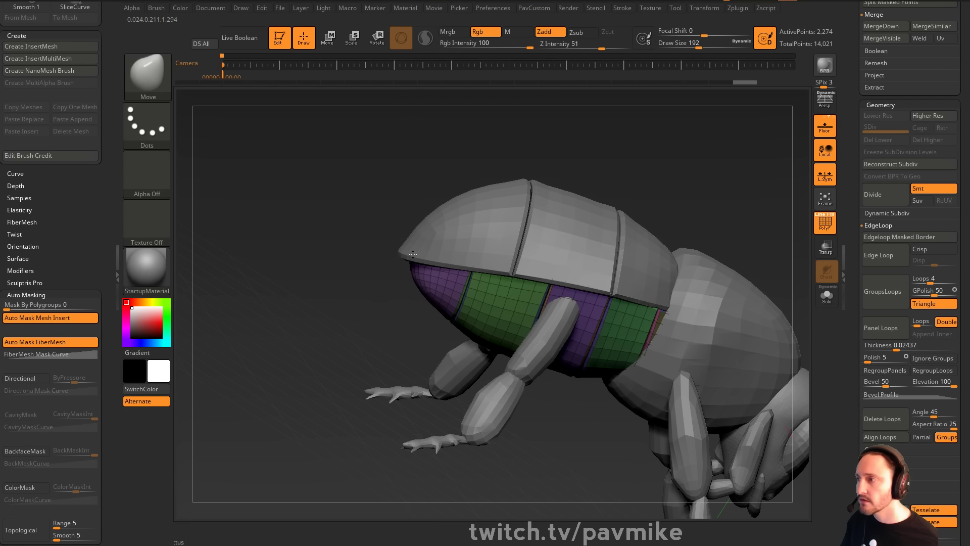
Select the upper abdomen plates and refine their outline and lower edges with the Move brush
alt+click(511, 218)
alt+drag(665, 152, 654, 205)
drag(654, 205, 611, 211)
key(s)
drag(520, 281, 519, 263)
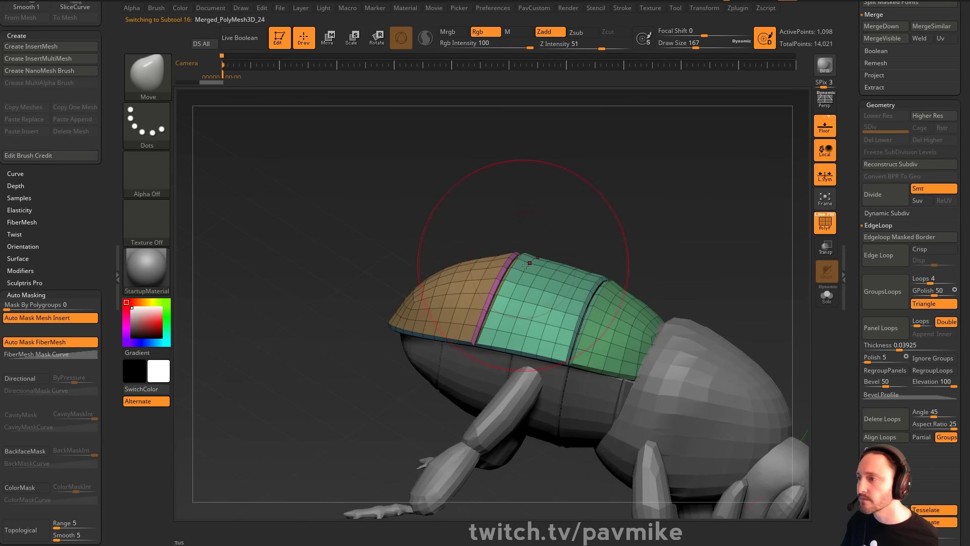
mouse_move(634, 313)
mouse_down()
mouse_move(738, 258)
mouse_move(664, 365)
mouse_move(767, 348)
mouse_move(581, 401)
mouse_move(462, 381)
mouse_move(635, 365)
mouse_move(632, 331)
mouse_up()
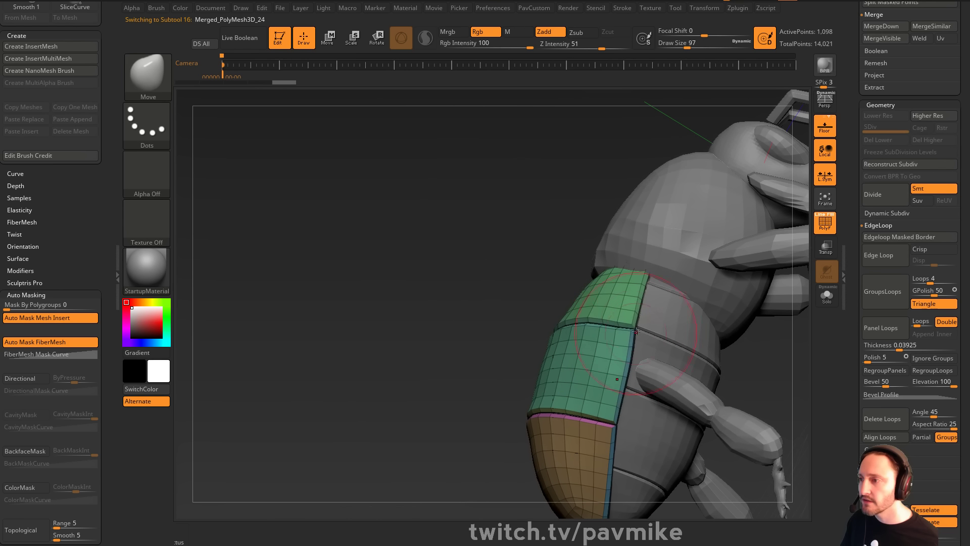
drag(539, 316, 587, 294)
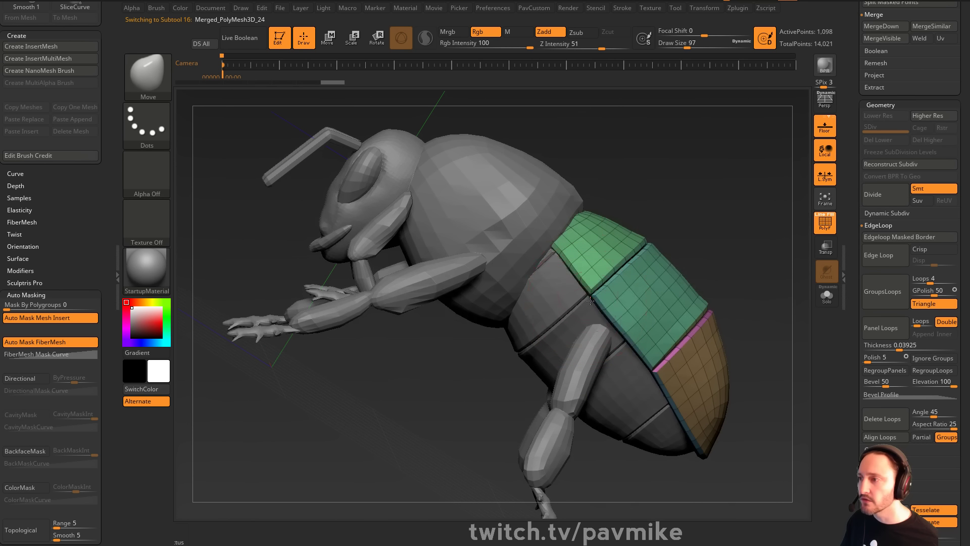
drag(585, 206, 386, 281)
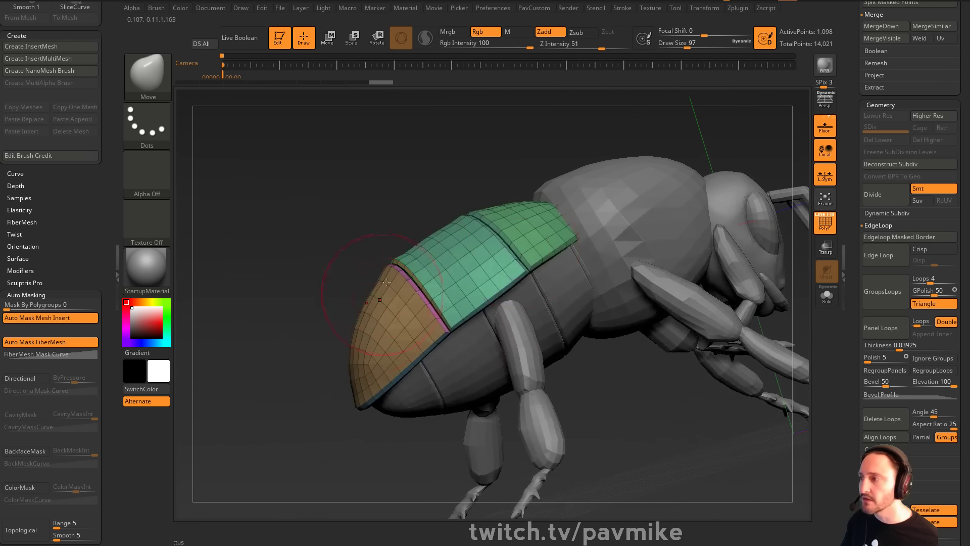
drag(338, 428, 562, 203)
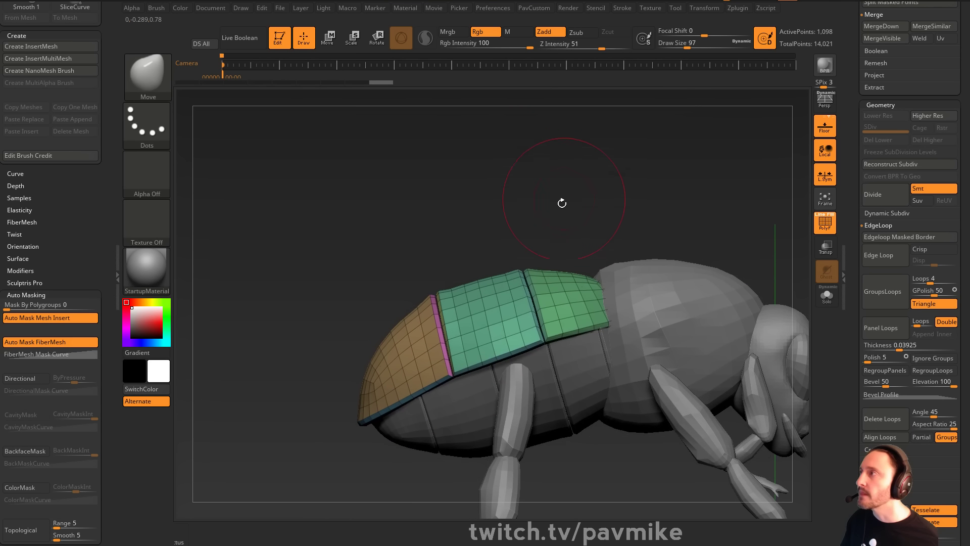
drag(434, 258, 672, 209)
Isolate individual polygroups of the upper abdomen to examine the plates, and restore the whole bee
key(2)
drag(751, 290, 733, 202)
ctrl+shift+click(531, 226)
ctrl+shift+click(665, 195)
drag(665, 195, 684, 275)
ctrl+shift+click(601, 247)
ctrl+shift+click(753, 229)
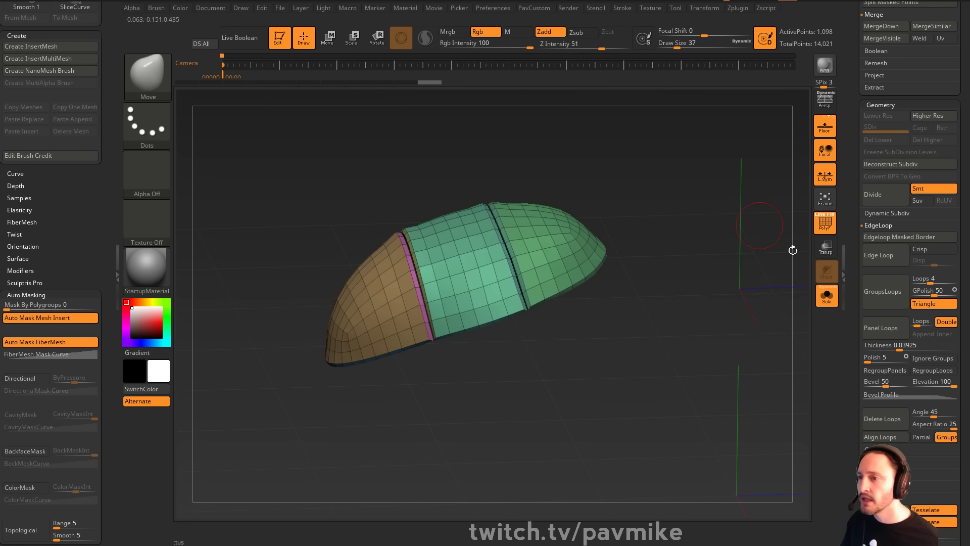
click(827, 297)
Pull the front plate of the upper abdomen outward with the Move brush to shape its overlap at the seam
mouse_move(747, 165)
mouse_down()
mouse_move(764, 199)
mouse_move(750, 230)
mouse_move(600, 249)
mouse_up()
key(s)
drag(499, 261, 513, 260)
drag(707, 166, 652, 202)
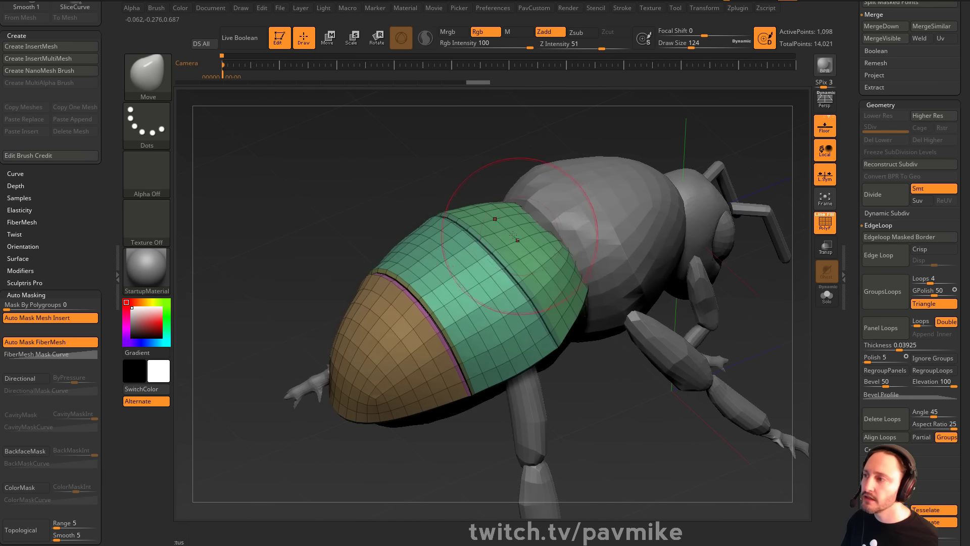
drag(514, 235, 513, 215)
drag(555, 291, 562, 278)
Smooth the lower corners of the upper abdomen plates where neighbouring plates meet
key(s)
drag(623, 353, 667, 242)
drag(662, 223, 622, 237)
shift+drag(561, 308, 565, 317)
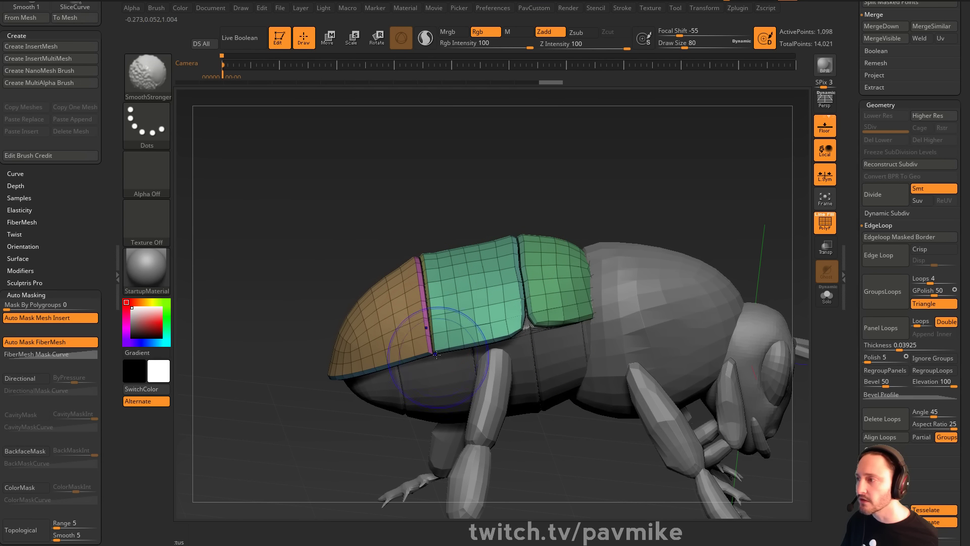
drag(390, 451, 464, 387)
Shape the lower edges and corners of the upper abdomen plates with the Move brush around the seams
drag(614, 219, 636, 193)
key(s)
drag(501, 306, 513, 305)
drag(462, 363, 471, 351)
drag(662, 195, 591, 303)
key(s)
drag(552, 336, 548, 335)
drag(515, 321, 511, 325)
drag(557, 403, 526, 321)
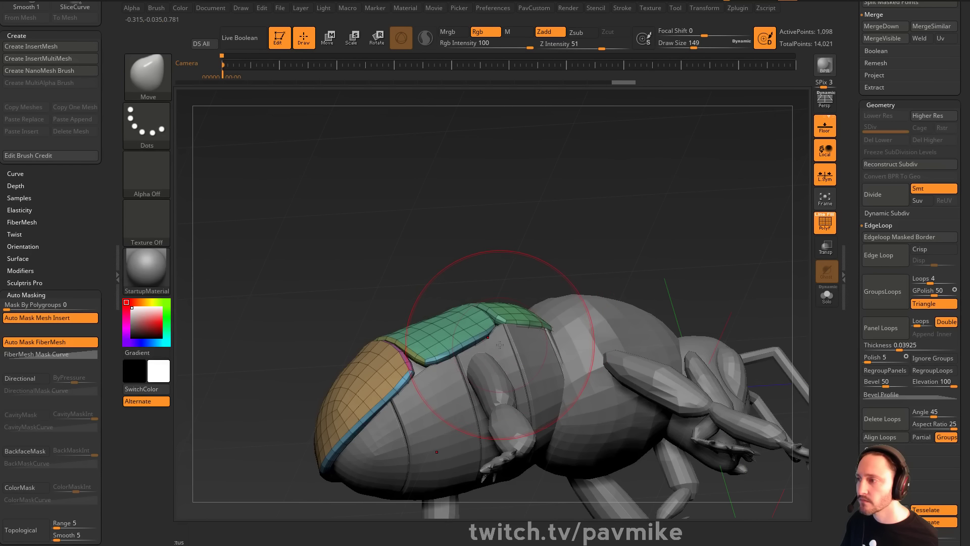
Select the lower abdomen plates and adjust their side edges beneath the upper shell with the Move brush
alt+click(524, 339)
drag(596, 273, 557, 318)
mouse_move(560, 435)
mouse_down()
mouse_move(561, 392)
mouse_move(546, 364)
mouse_up()
key(s)
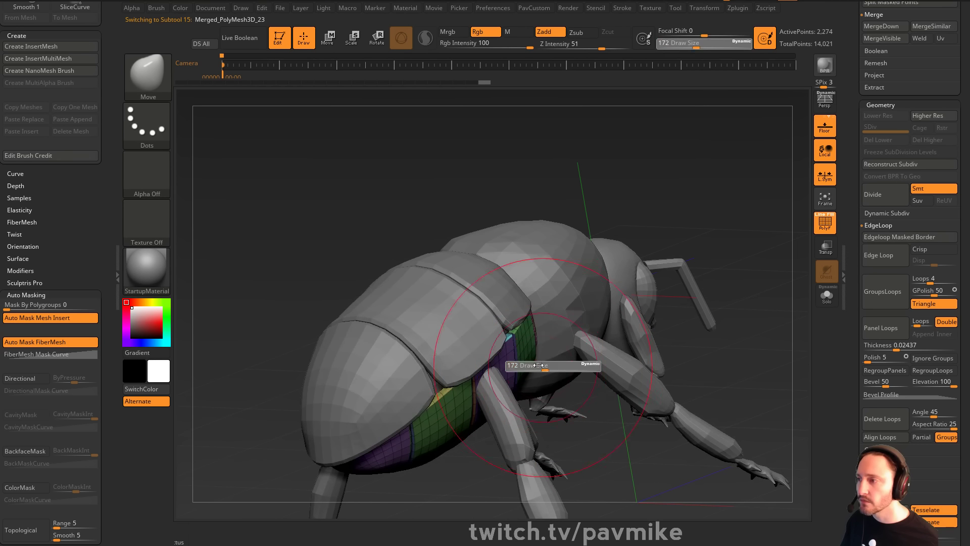
drag(439, 397, 443, 401)
drag(556, 439, 473, 394)
drag(575, 316, 577, 311)
drag(575, 219, 546, 202)
Select the head, isolate it with Solo, and turn off the polyframe and floor grid
mouse_move(670, 232)
alt+mouse_down()
mouse_move(614, 254)
mouse_move(643, 210)
mouse_move(658, 212)
mouse_move(611, 230)
mouse_move(665, 246)
mouse_move(654, 245)
mouse_move(703, 228)
mouse_move(696, 205)
mouse_move(674, 225)
mouse_move(627, 233)
mouse_move(713, 215)
mouse_move(723, 228)
mouse_move(649, 240)
mouse_move(653, 247)
mouse_move(669, 236)
alt+mouse_up()
alt+click(615, 254)
key(s)
alt+click(563, 276)
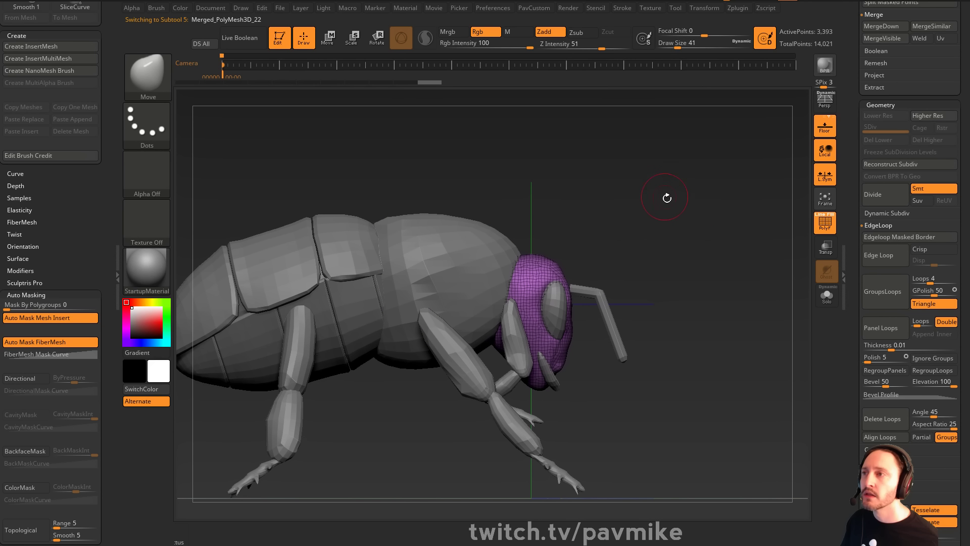
click(828, 296)
drag(455, 368, 591, 298)
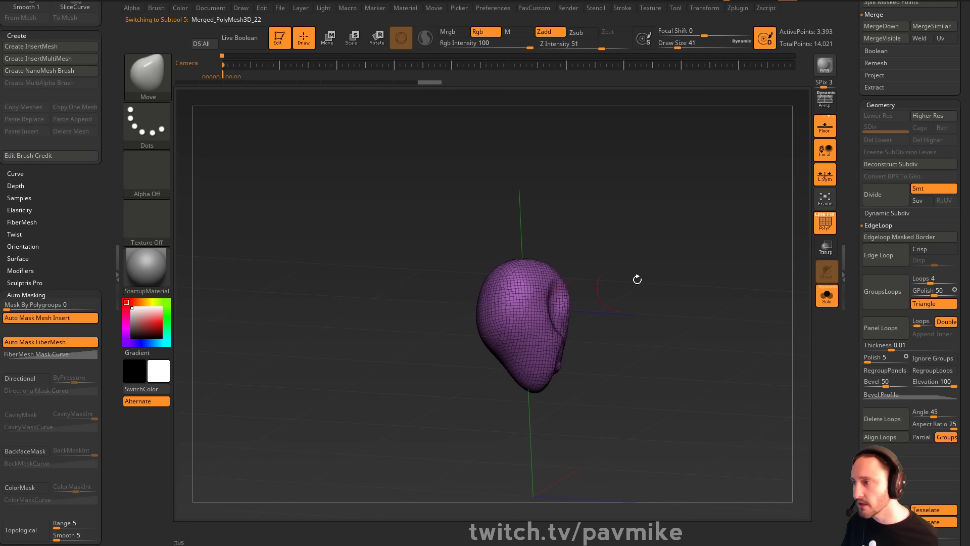
click(825, 222)
click(824, 122)
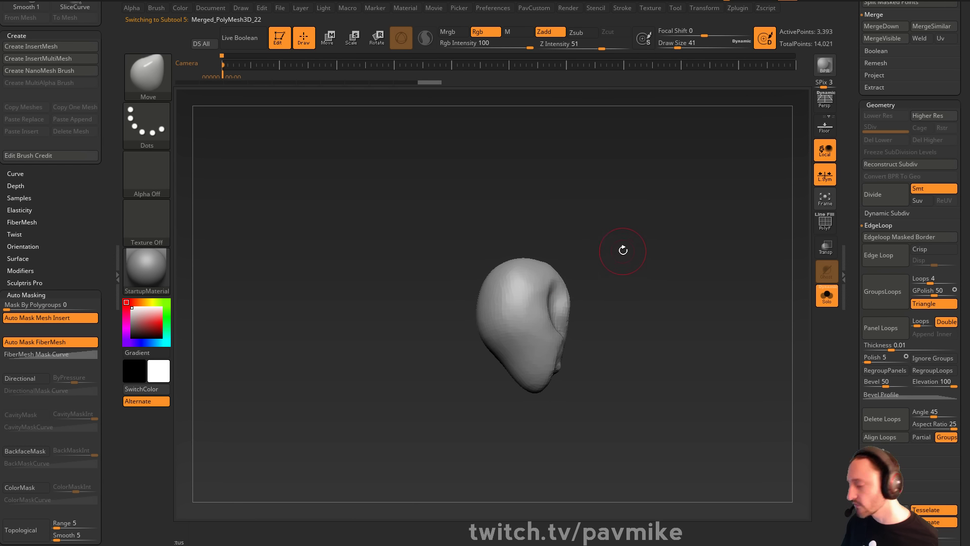
Build up the back of the head with the Clay brush, smooth it, and bring the whole bee back into view
key(b)
key(c)
key(l)
drag(623, 238, 638, 239)
key(s)
mouse_move(498, 303)
mouse_down()
mouse_move(510, 302)
mouse_move(495, 295)
mouse_move(511, 340)
mouse_up()
shift+drag(526, 303, 554, 317)
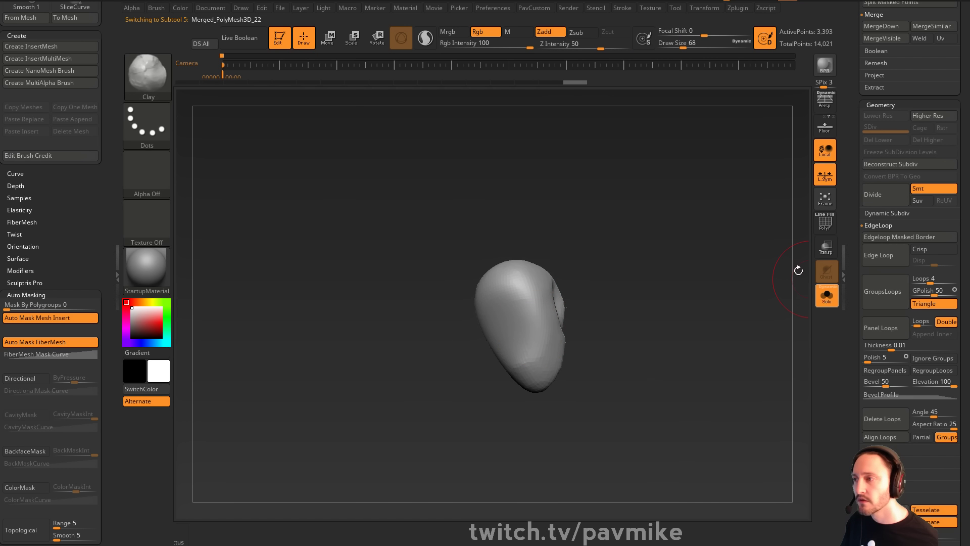
click(827, 296)
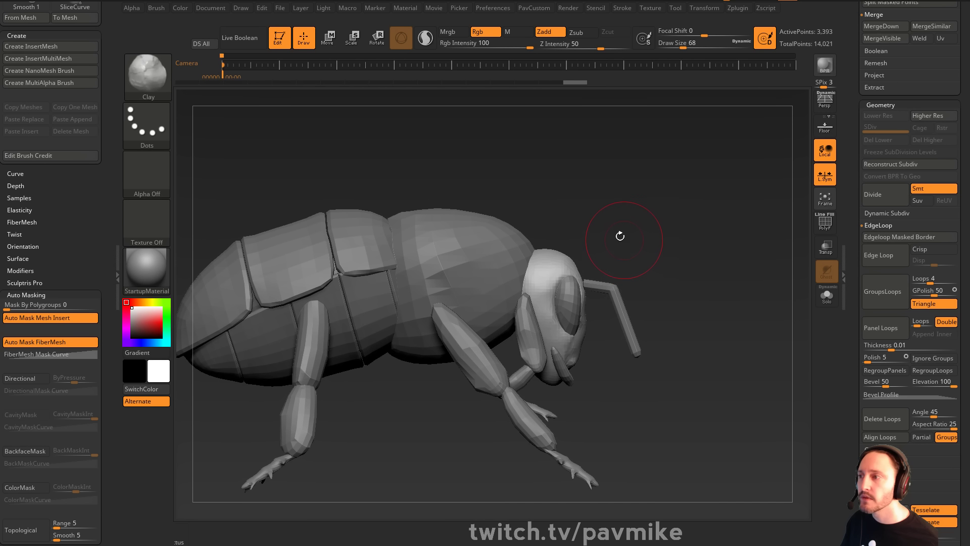
Center the transform gizmo on the head and reset its orientation in side view
key(w)
key(q)
key(w)
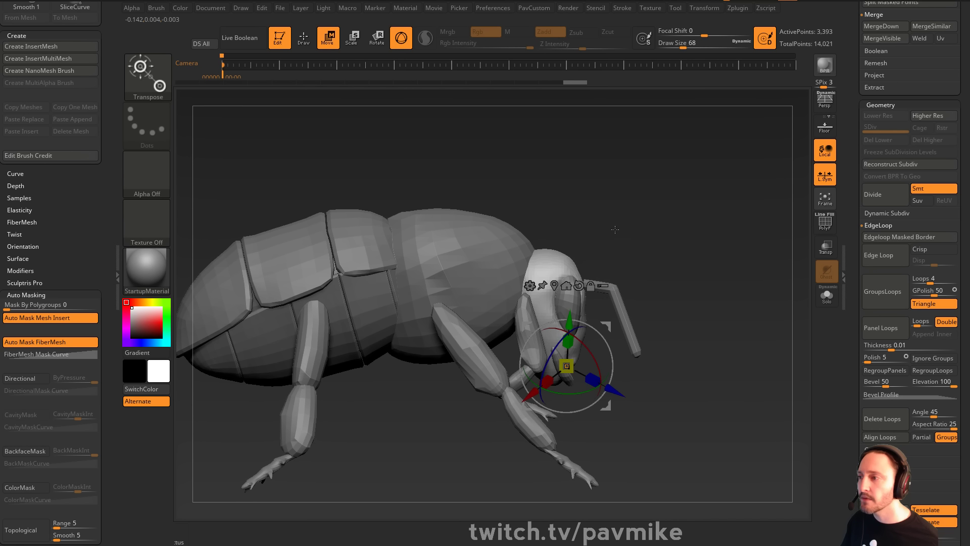
drag(695, 244, 618, 248)
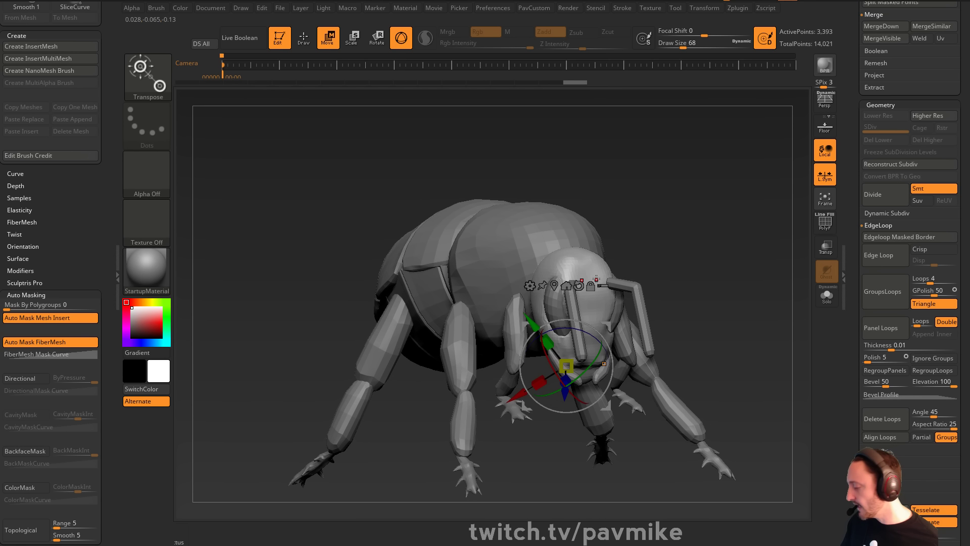
click(555, 286)
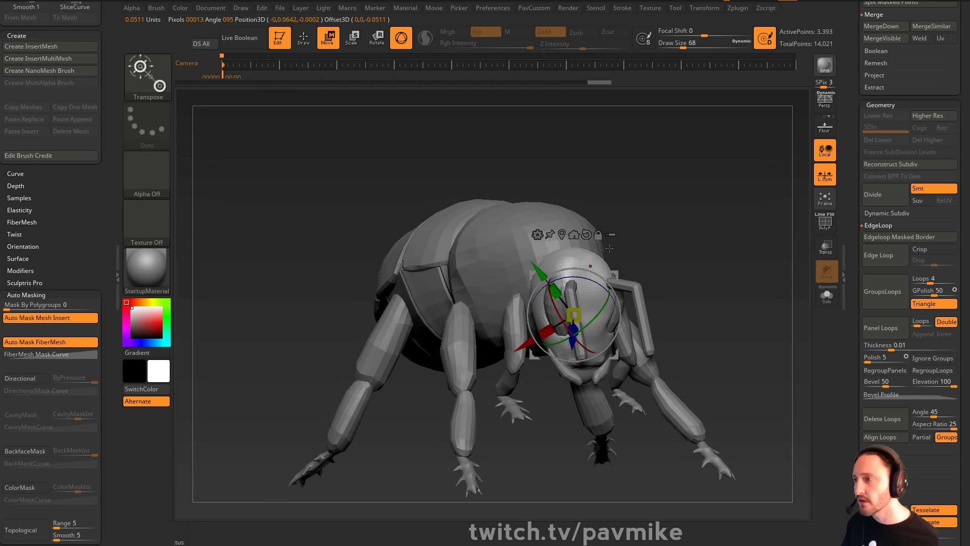
shift+drag(678, 242, 638, 239)
click(586, 235)
shift+drag(649, 186, 709, 196)
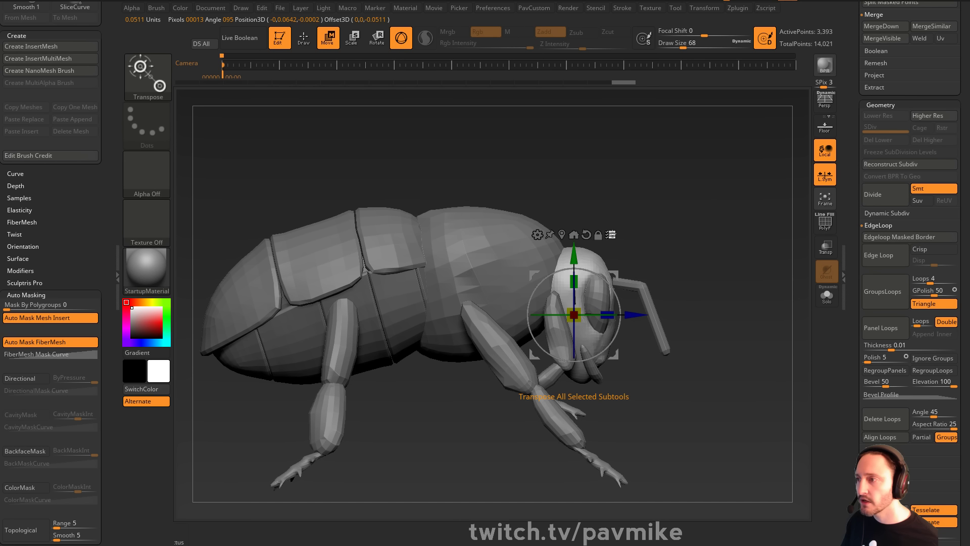
Enable Transpose All Selected Subtools and select the head, eyes, antennae and mouthparts together using SelectRect
click(611, 235)
ctrl+shift+click(693, 256)
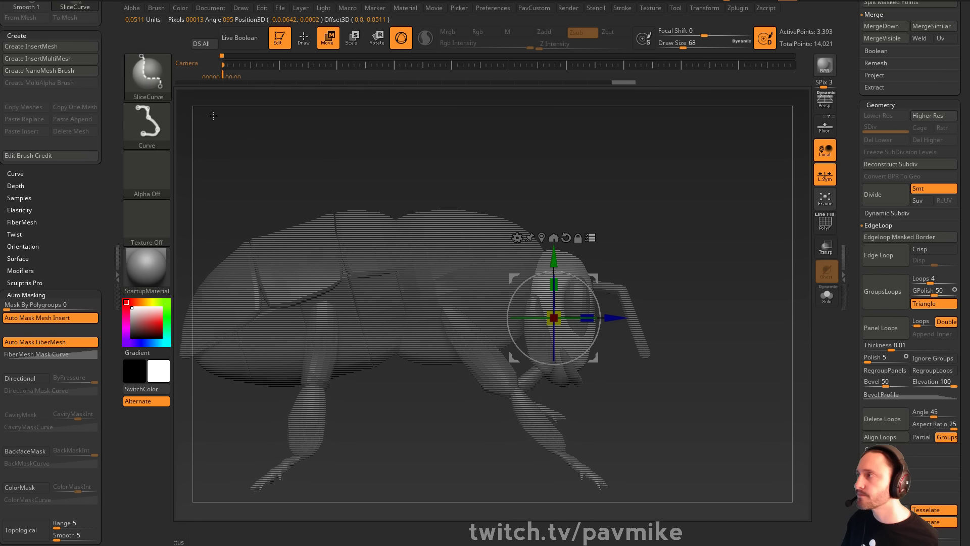
ctrl+shift+click(158, 85)
ctrl+shift+click(166, 88)
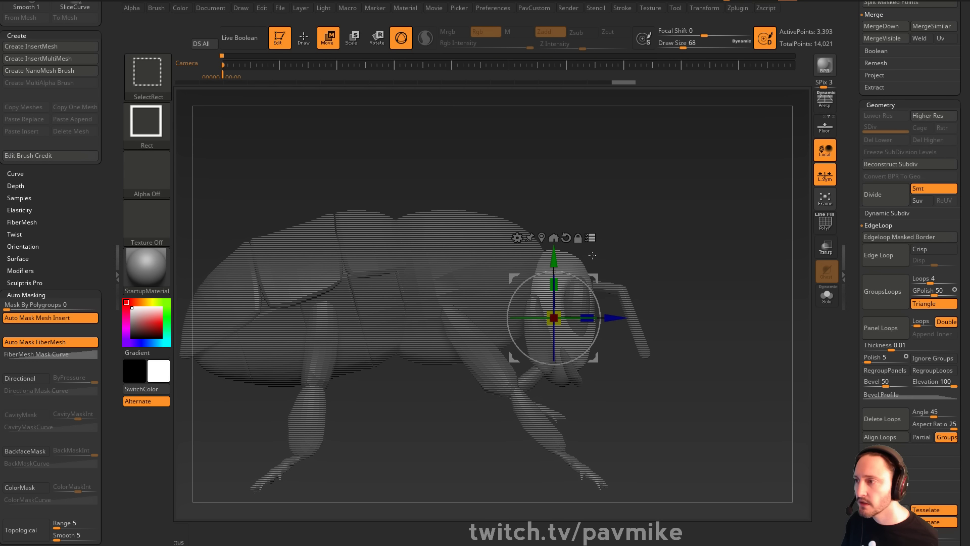
ctrl+shift+drag(587, 308, 563, 393)
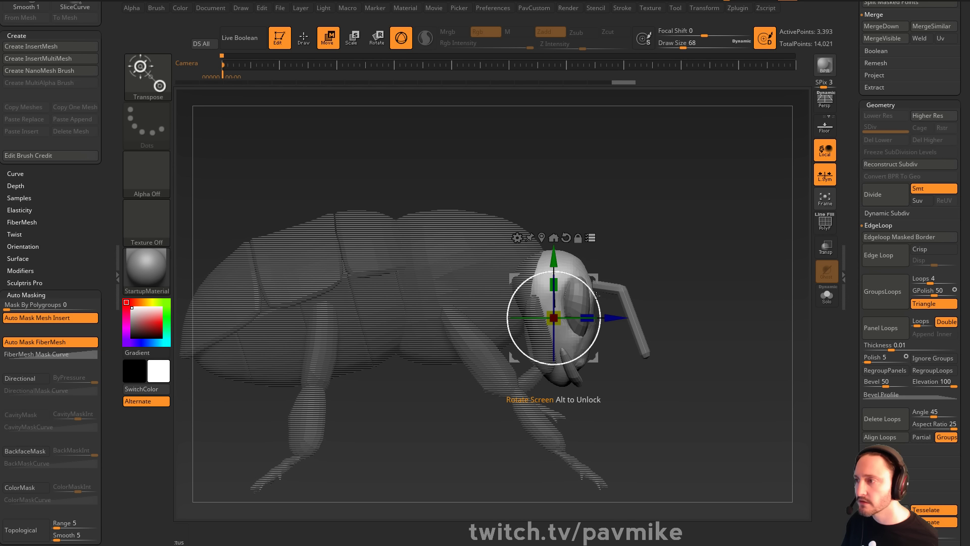
Tilt the selected head parts upward, move them slightly forward from the thorax, and leave multi-subtool transpose mode
mouse_move(595, 295)
mouse_down()
mouse_move(589, 284)
mouse_move(608, 278)
mouse_up()
drag(695, 254, 676, 246)
mouse_move(609, 276)
mouse_down()
mouse_move(624, 277)
mouse_move(609, 273)
mouse_up()
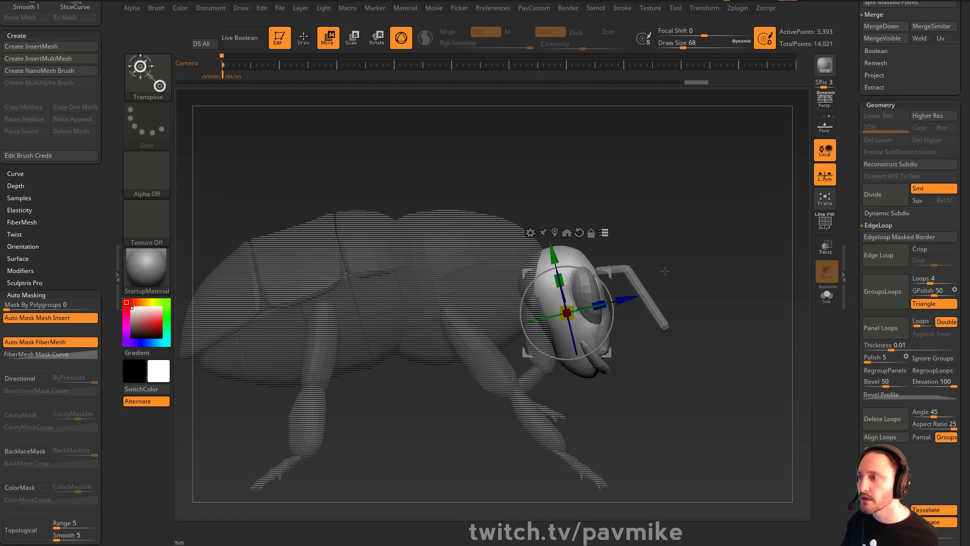
alt+drag(619, 229, 633, 192)
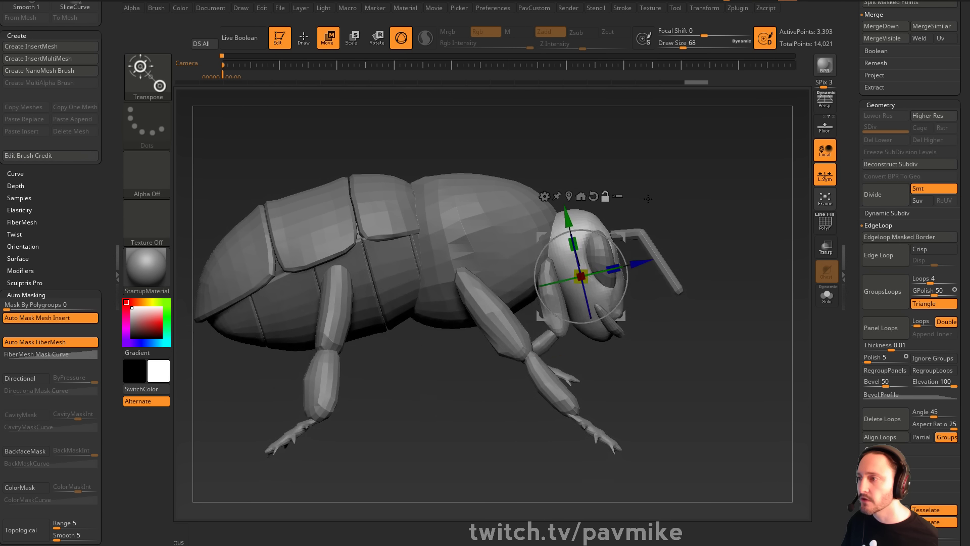
Reposition the front leg's upper segment beneath the head and nudge its shape with a smaller Move brush
key(q)
key(w)
click(571, 322)
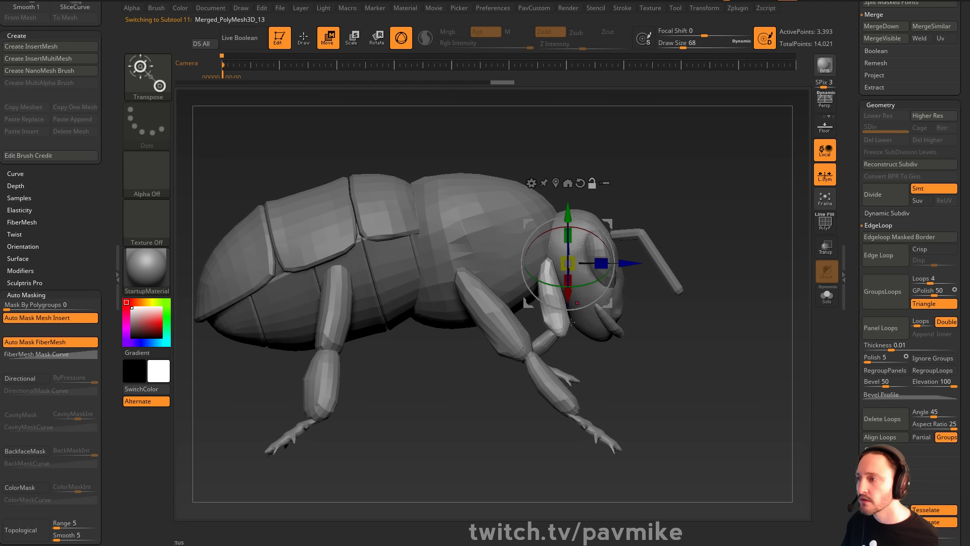
drag(610, 224, 601, 270)
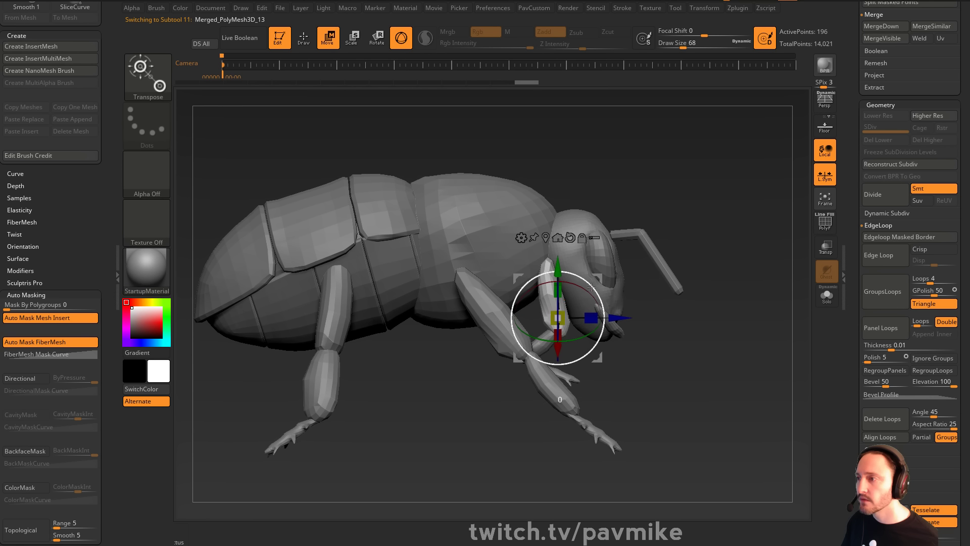
key(q)
drag(677, 237, 638, 253)
key(bracketleft)
key(bracketleft)
drag(545, 313, 547, 310)
Subdivide the thorax to SDiv level 3, checking its wireframe, and isolate it with Solo
mouse_move(781, 220)
shift+mouse_down()
mouse_move(808, 210)
mouse_move(729, 199)
mouse_move(773, 217)
mouse_move(747, 230)
mouse_move(721, 221)
mouse_move(803, 221)
mouse_move(729, 240)
mouse_move(738, 239)
shift+mouse_up()
key(s)
key(s)
key(s)
mouse_move(740, 238)
mouse_down()
mouse_move(747, 209)
mouse_move(729, 226)
mouse_move(741, 226)
mouse_move(729, 258)
mouse_move(715, 220)
mouse_move(684, 210)
mouse_move(728, 244)
mouse_move(742, 242)
mouse_move(685, 247)
mouse_up()
key(shift+f)
drag(767, 216, 745, 248)
key(ctrl)
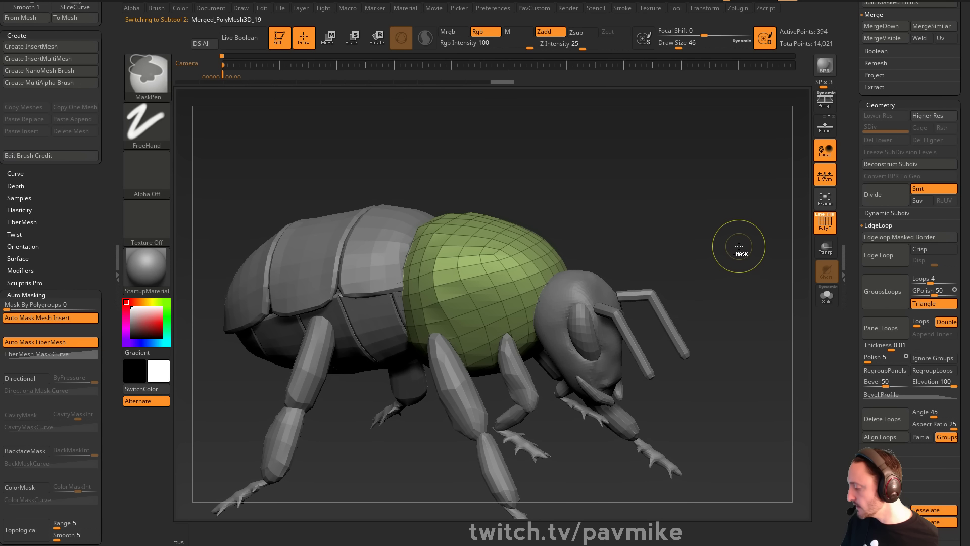
key(ctrl+d)
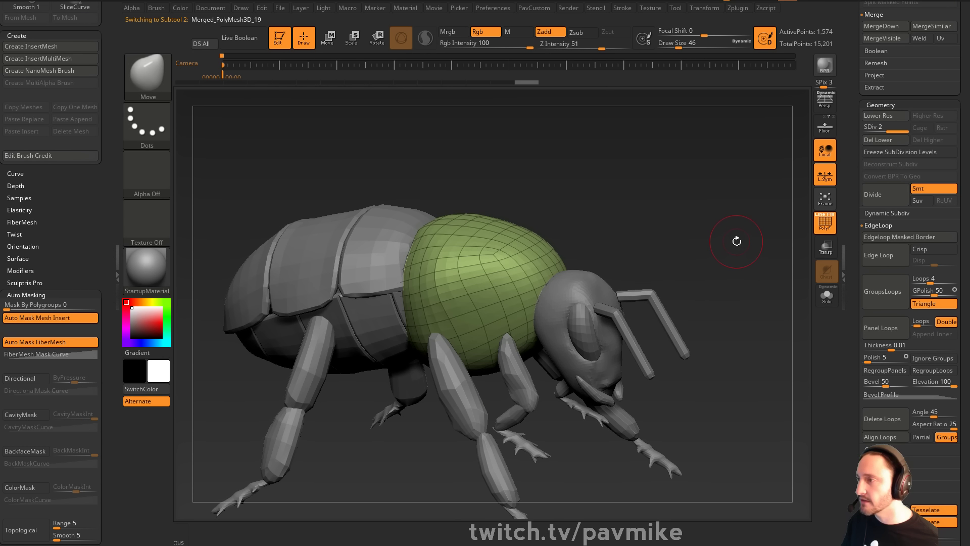
key(ctrl+d)
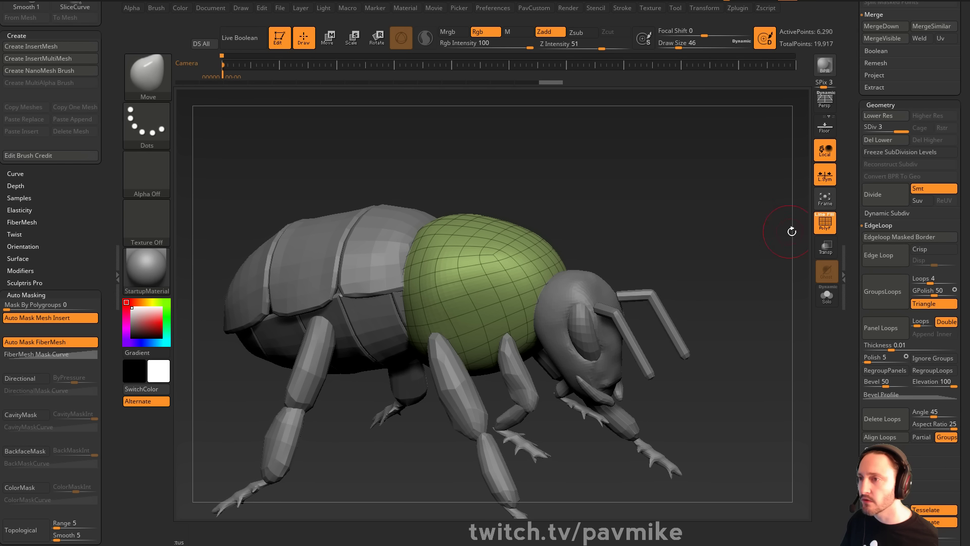
key(shift+f)
drag(721, 249, 763, 287)
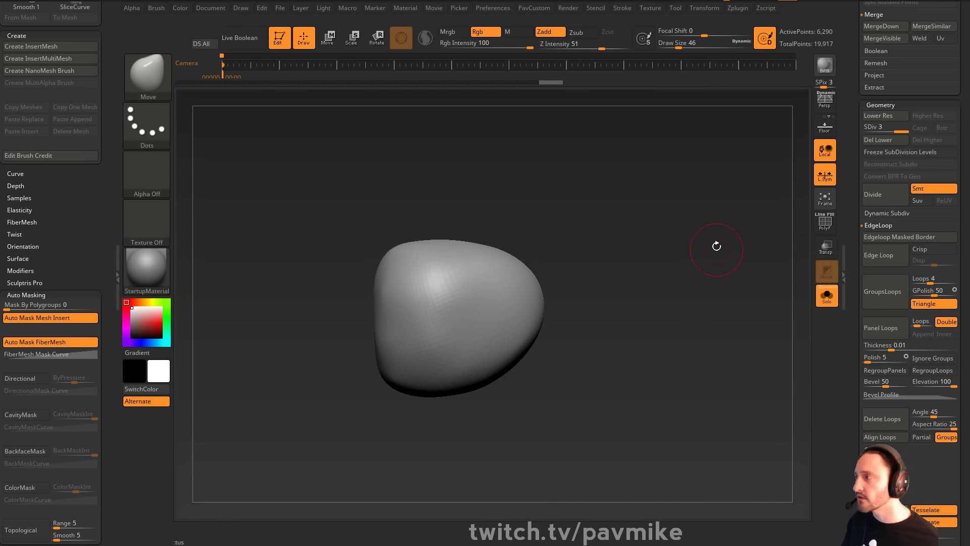
Preview the isolated thorax in yellow-orange and near-black colours
key(s)
click(262, 276)
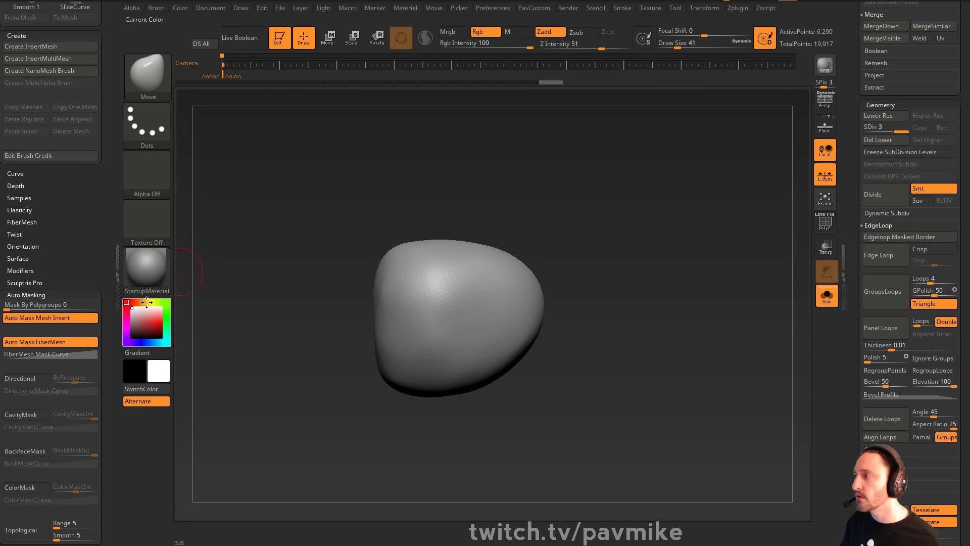
click(146, 301)
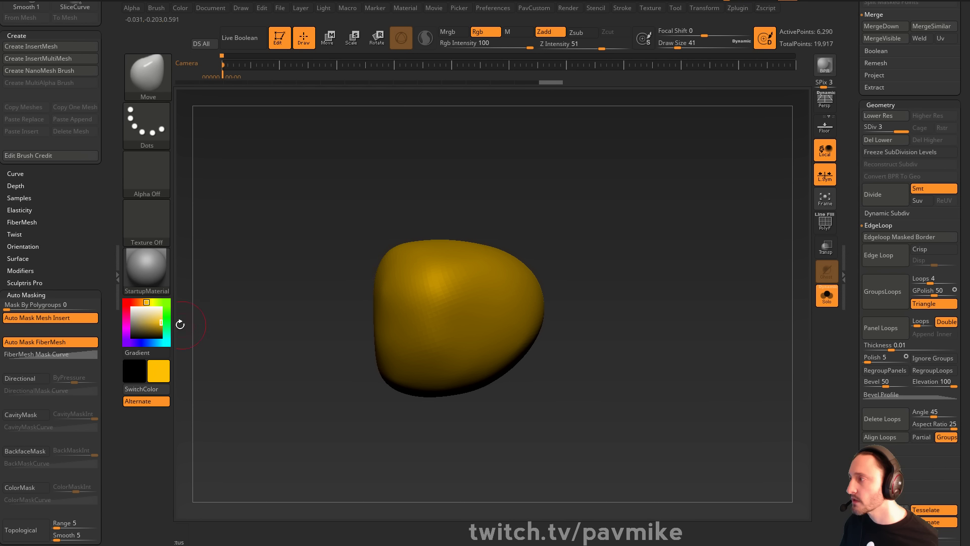
click(132, 335)
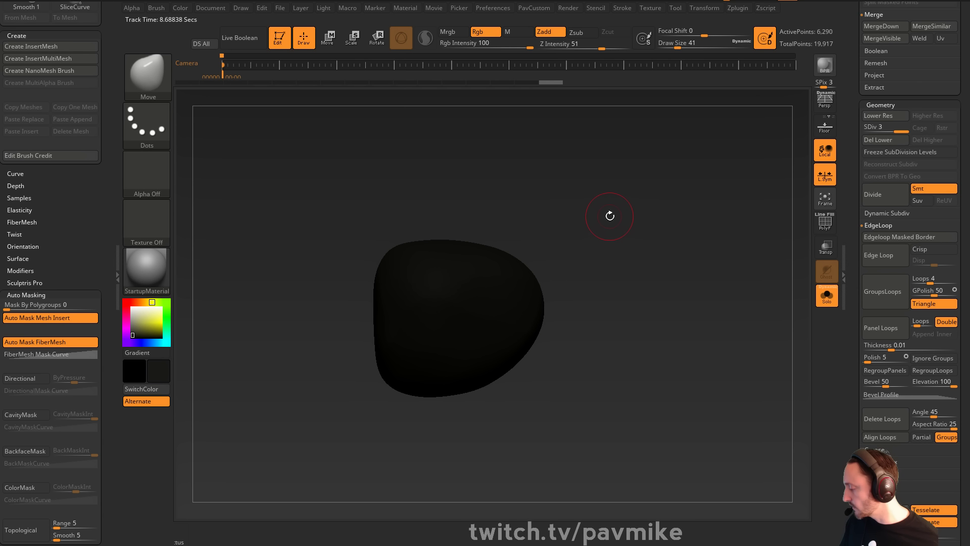
Leave edit mode, clear the canvas, and hide the animation timeline
click(280, 41)
key(ctrl+n)
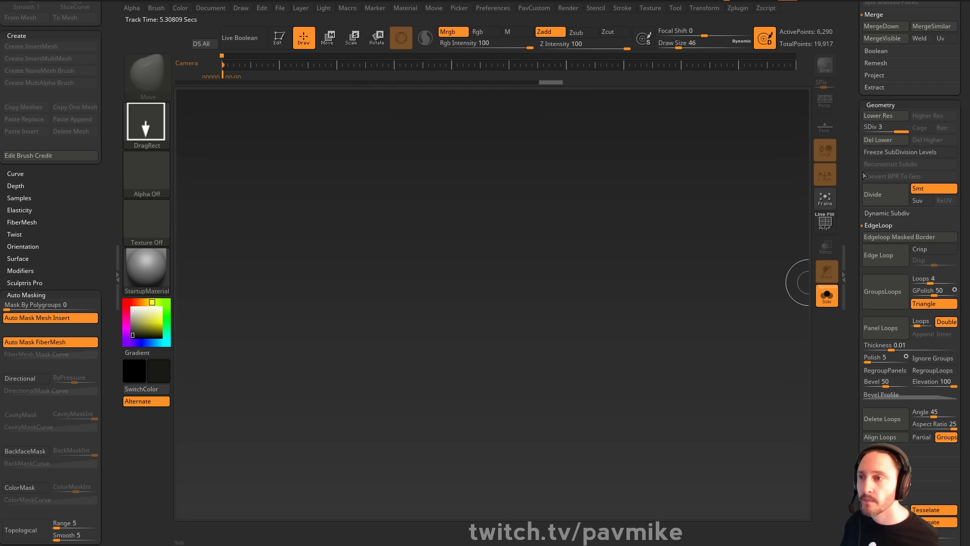
click(856, 158)
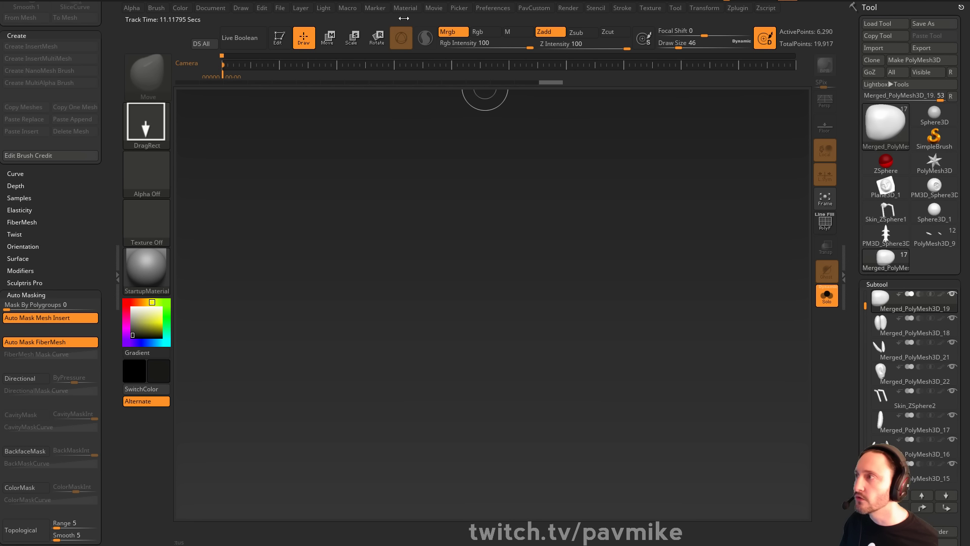
click(433, 8)
click(463, 201)
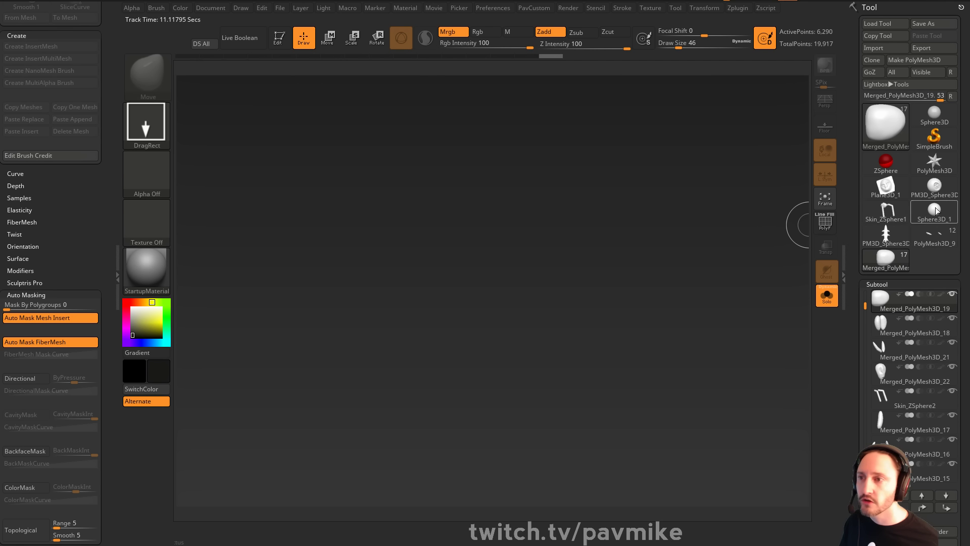
Draw a Plane3D on the canvas, convert it to a PolyMesh3D, and show it in white, facing the camera
click(934, 135)
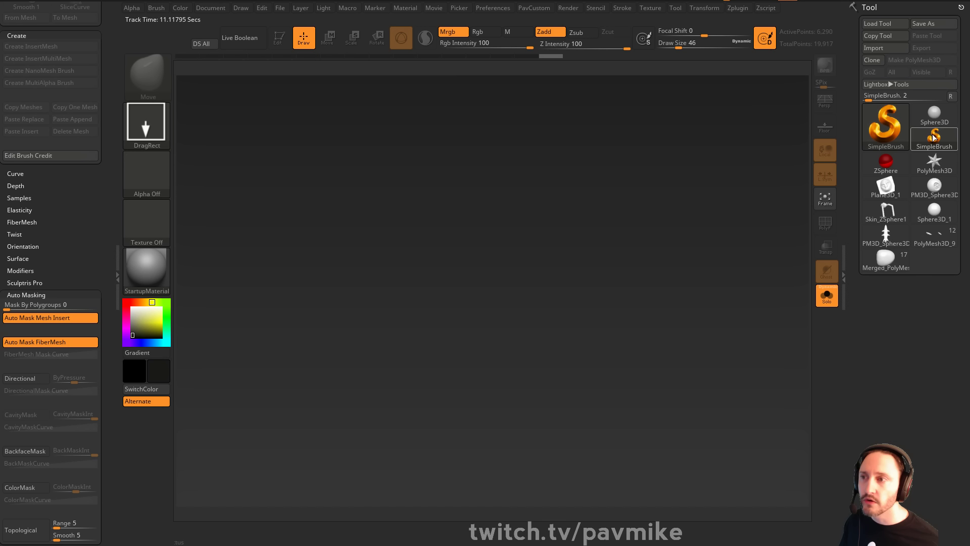
click(885, 125)
click(730, 195)
drag(463, 297, 505, 404)
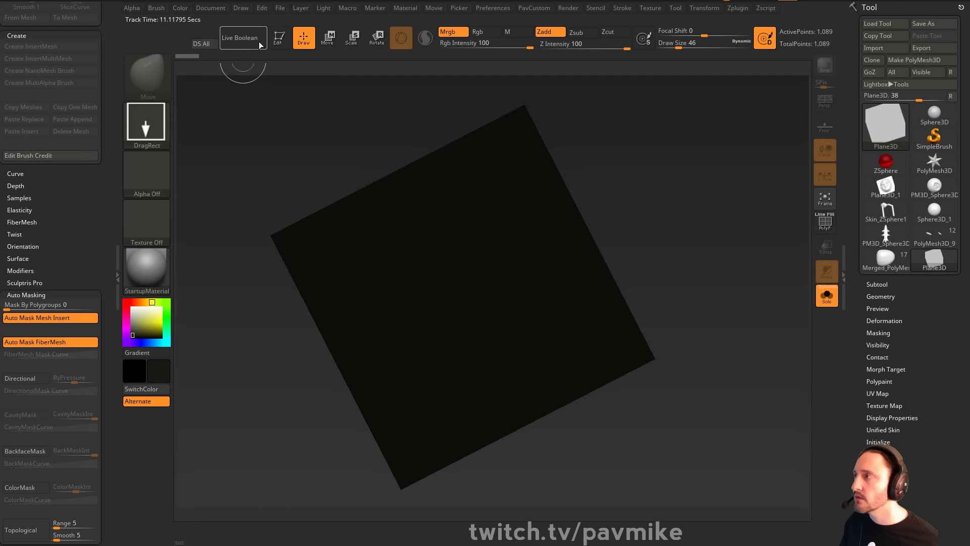
key(t)
click(914, 59)
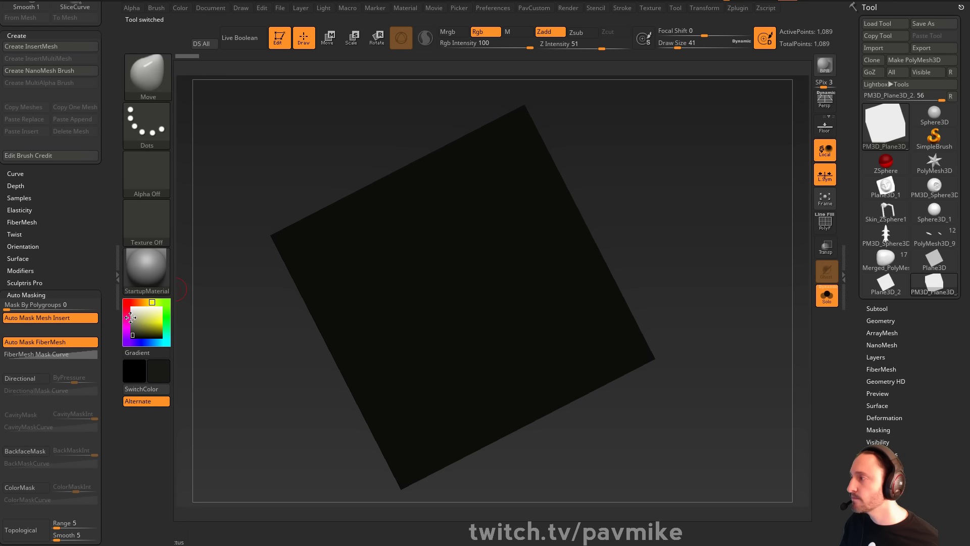
mouse_move(131, 317)
mouse_down()
mouse_move(126, 299)
mouse_move(138, 310)
mouse_move(123, 303)
mouse_up()
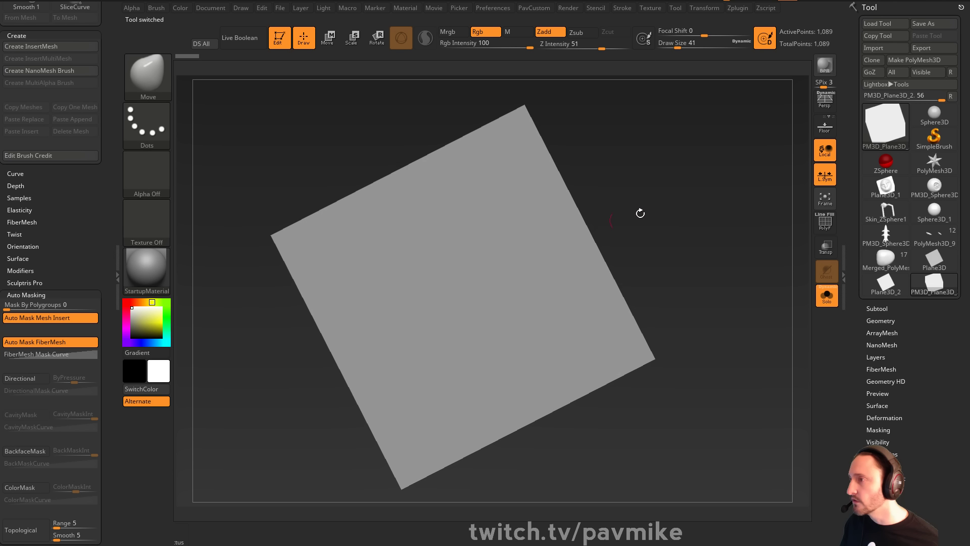
shift+drag(642, 215, 677, 205)
Move the side-view bumblebee photo over the plane in Spotlight, enlarge it, and adjust its fade
key(shift+z)
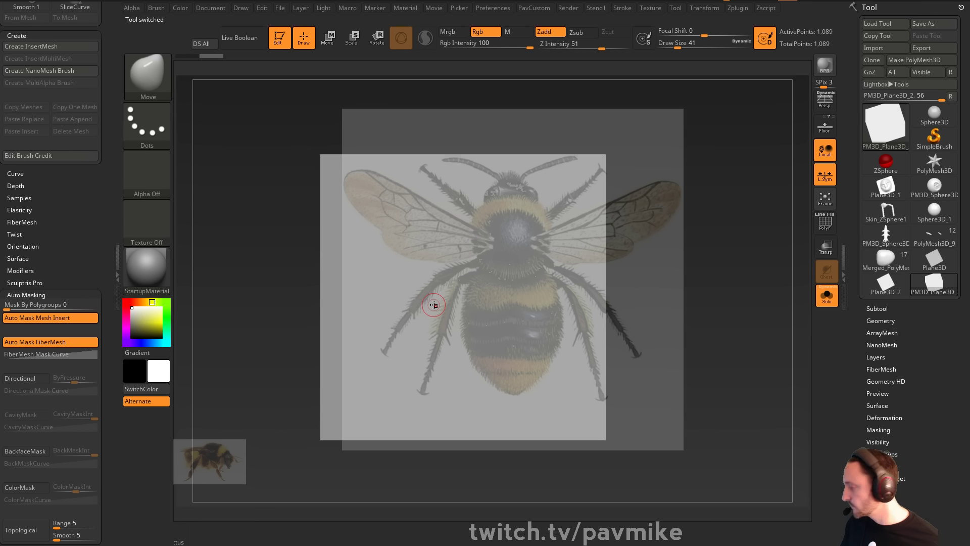
key(z)
click(389, 162)
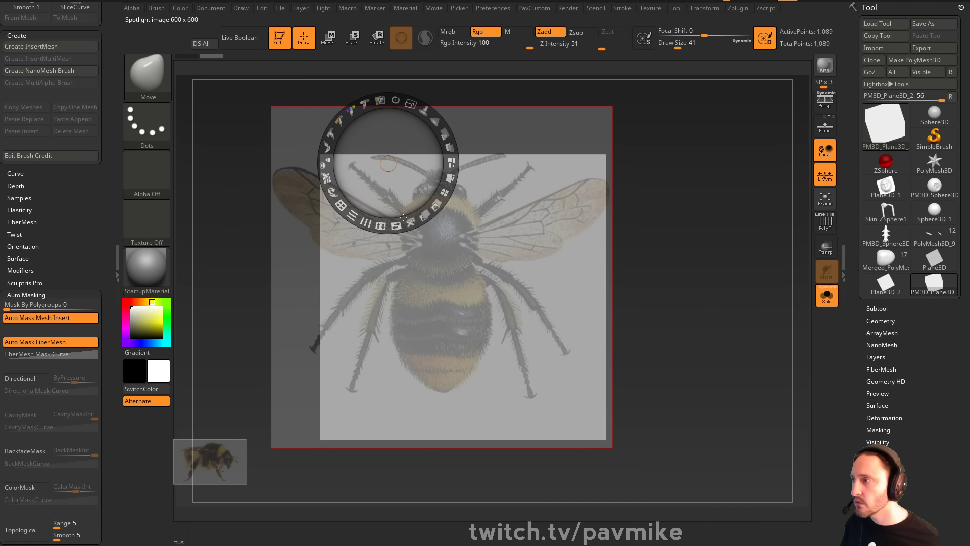
click(408, 222)
drag(229, 455, 445, 253)
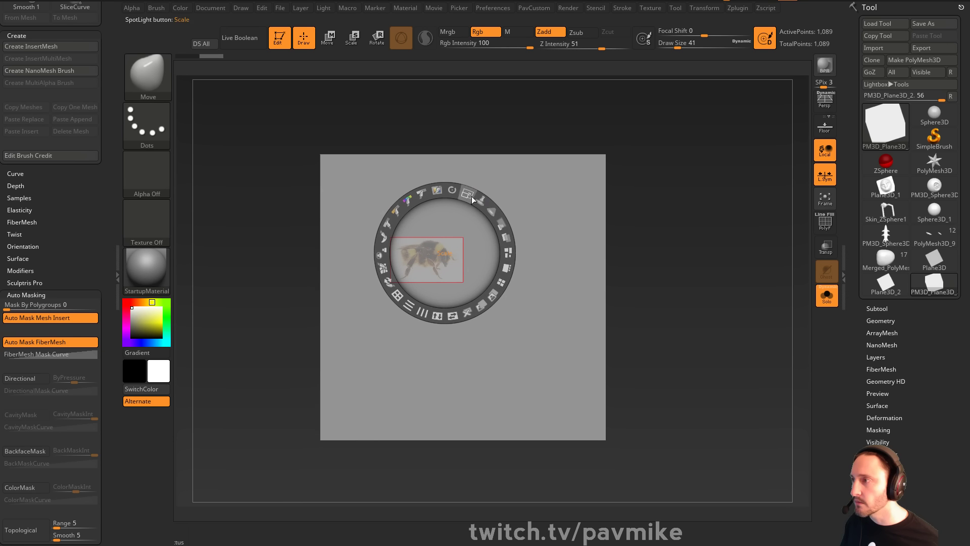
drag(467, 194, 461, 312)
drag(467, 235, 562, 233)
key(z)
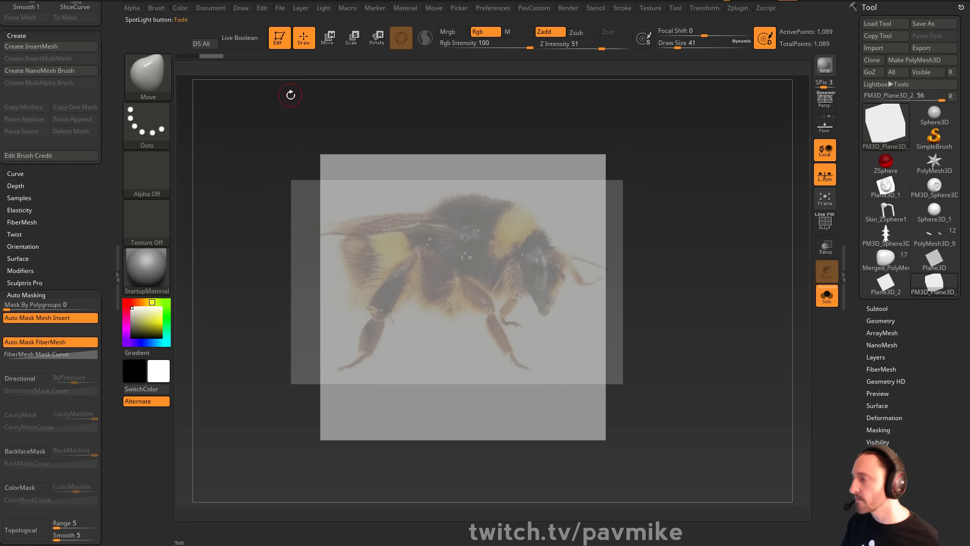
Subdivide the plane to SDiv level 5
click(882, 321)
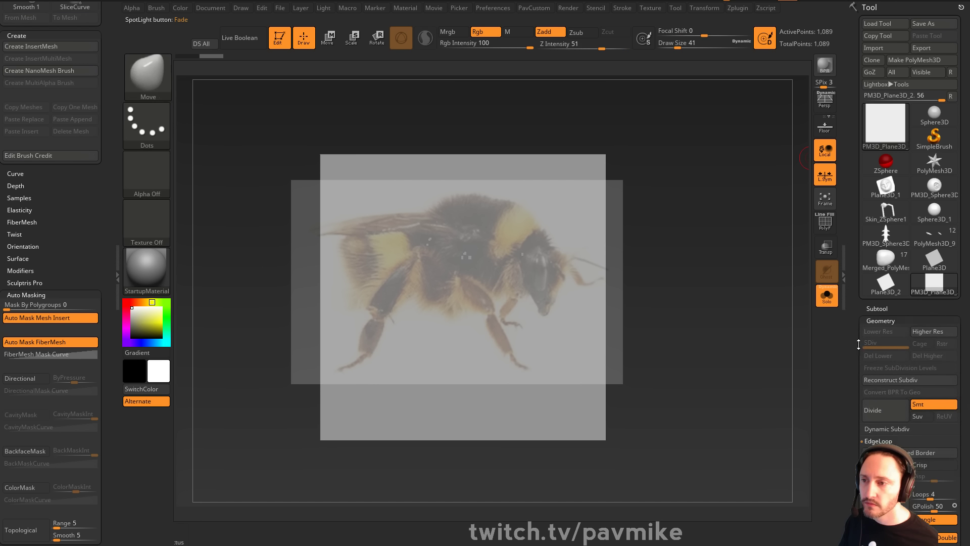
click(889, 335)
click(889, 335)
click(889, 335)
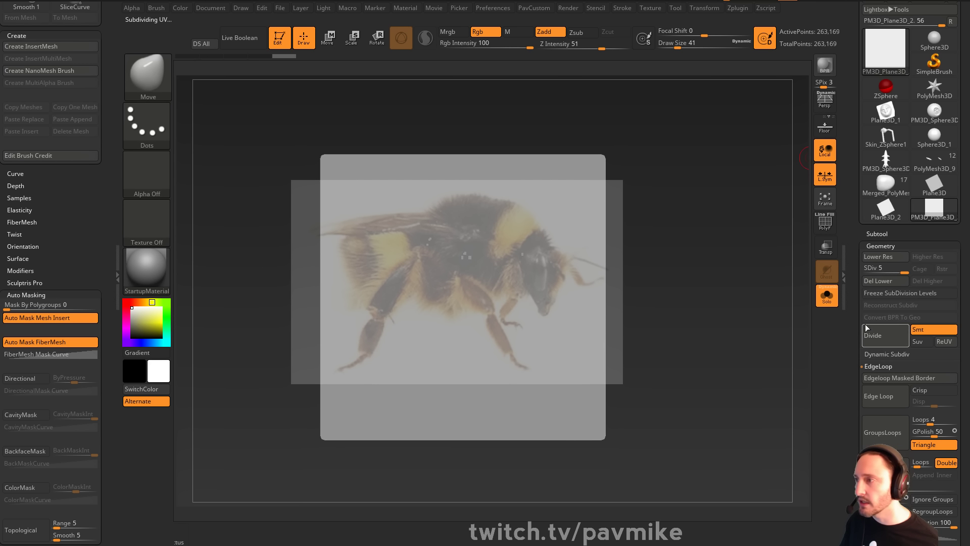
Try painting the bee photo onto the plane with the Standard brush, using Rgb with Zadd off
key(b)
key(s)
key(t)
key(s)
mouse_move(472, 273)
mouse_down()
mouse_move(479, 274)
mouse_move(475, 242)
mouse_move(529, 253)
mouse_move(500, 245)
mouse_move(462, 256)
mouse_move(501, 353)
mouse_up()
key(ctrl+z)
click(537, 32)
click(478, 32)
mouse_move(737, 257)
alt+mouse_down()
mouse_move(462, 268)
mouse_move(723, 268)
alt+mouse_up()
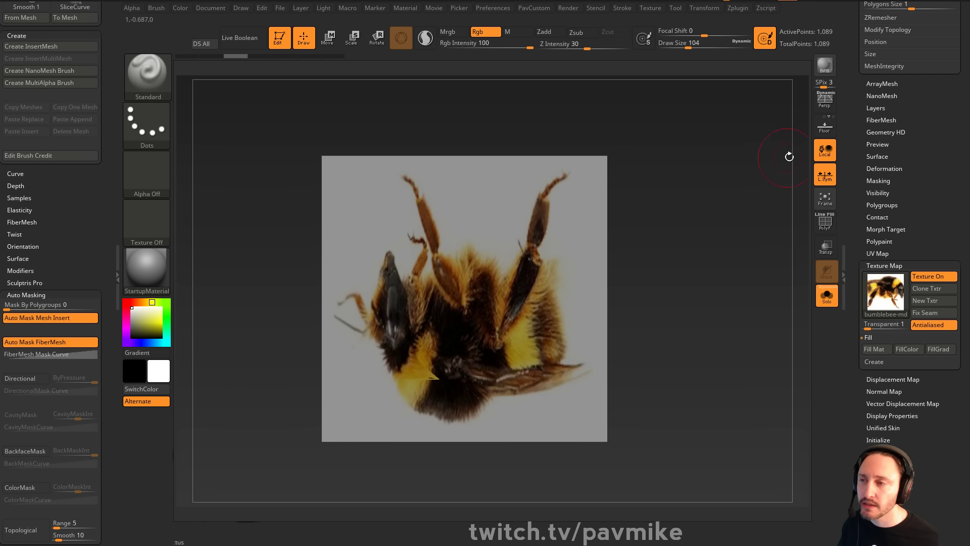
Try creating a new texture map for the plane from its polypaint
drag(856, 112, 856, 159)
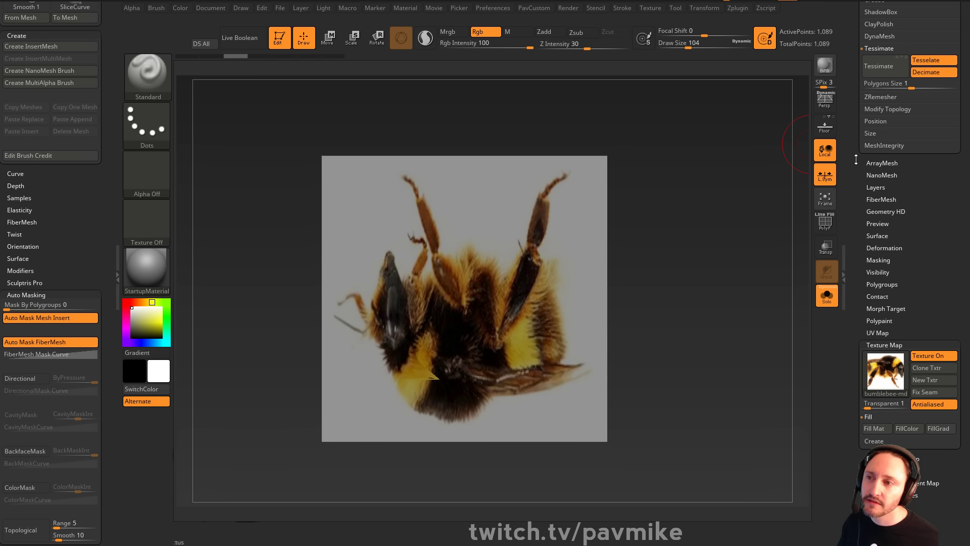
drag(856, 203, 856, 159)
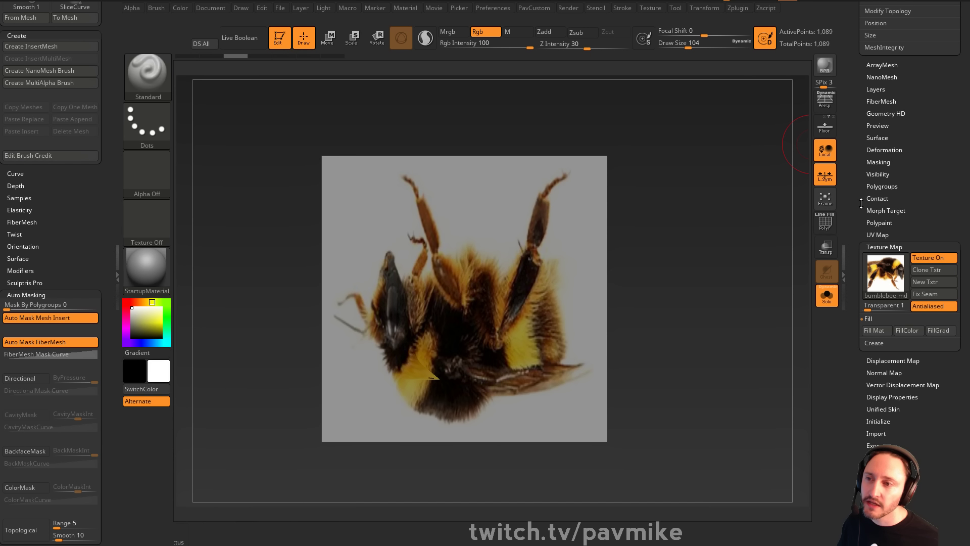
click(935, 258)
click(932, 257)
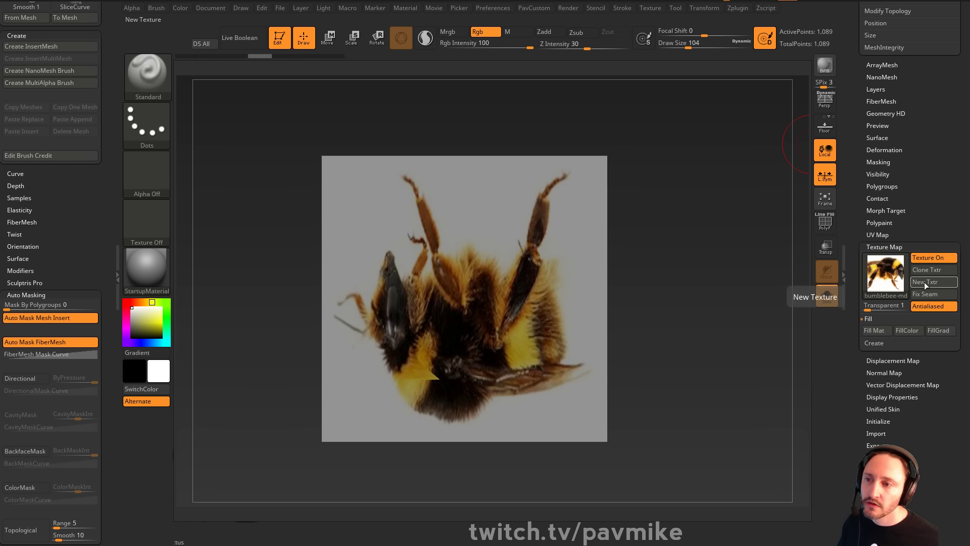
click(872, 344)
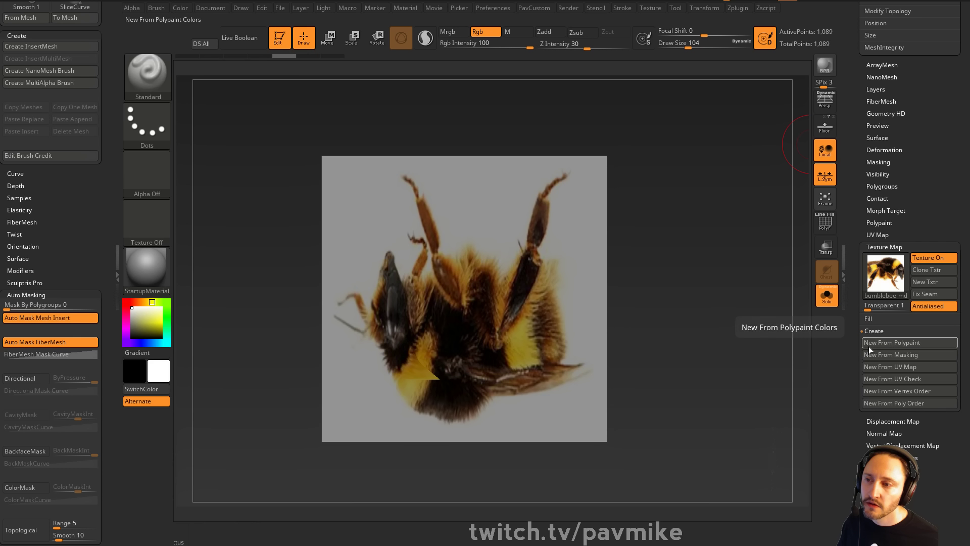
click(883, 343)
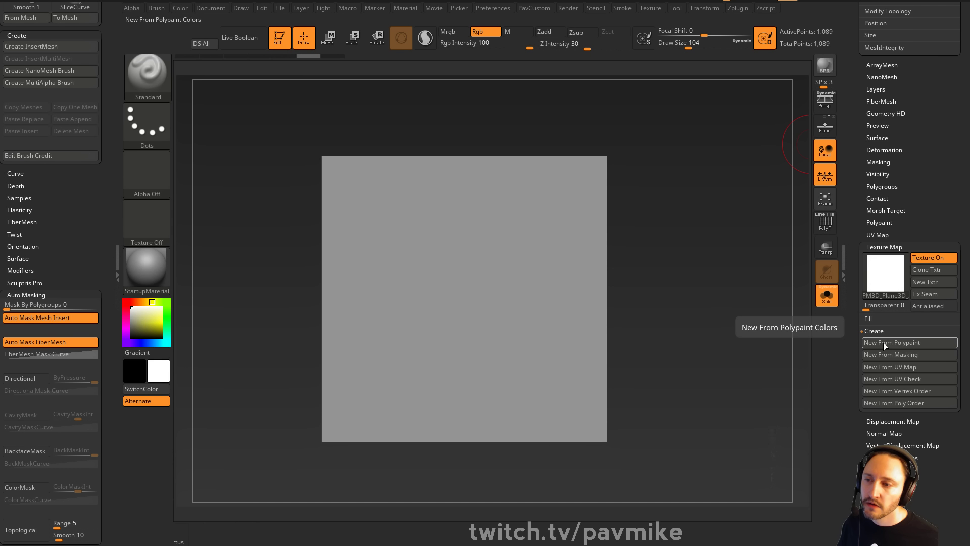
Apply the bumblebee-md texture to the plane and give it the Flat Color material
click(886, 273)
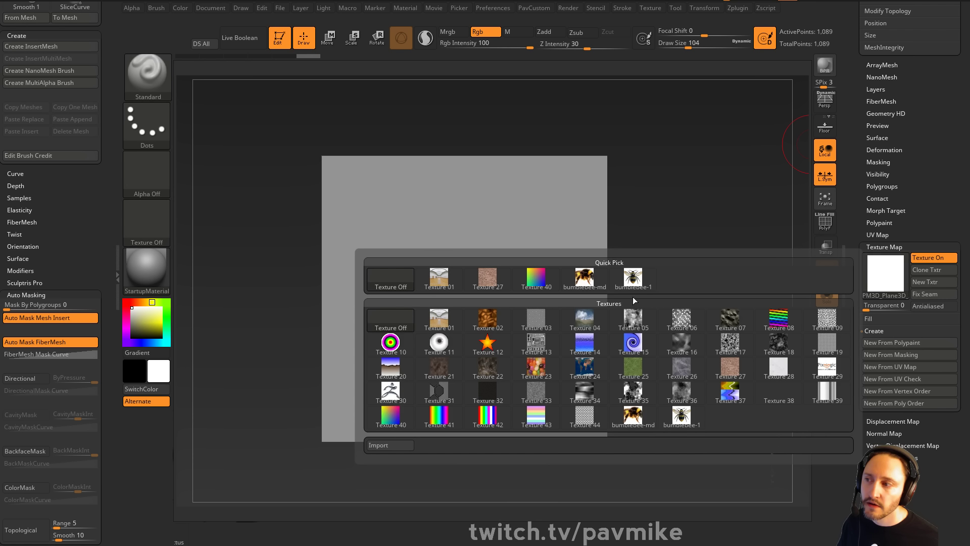
click(585, 279)
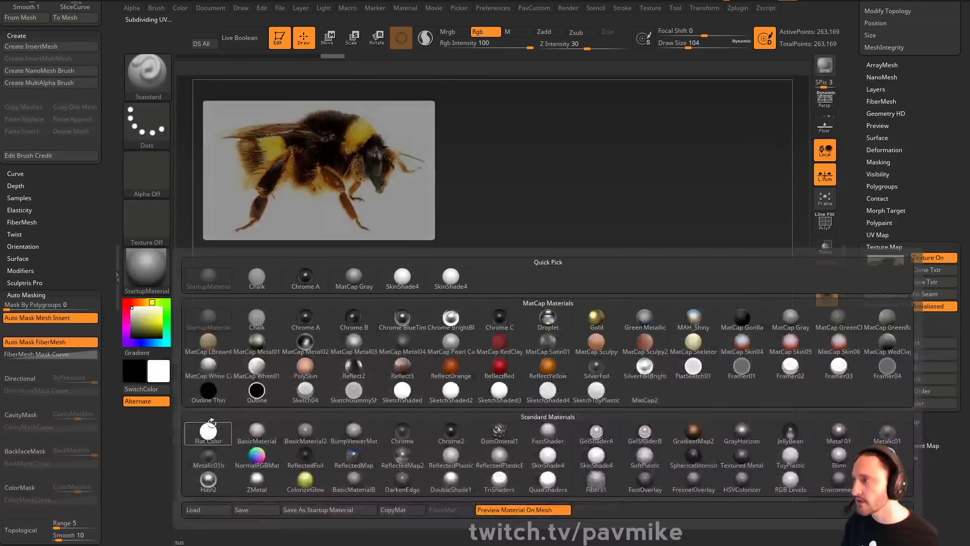
click(208, 431)
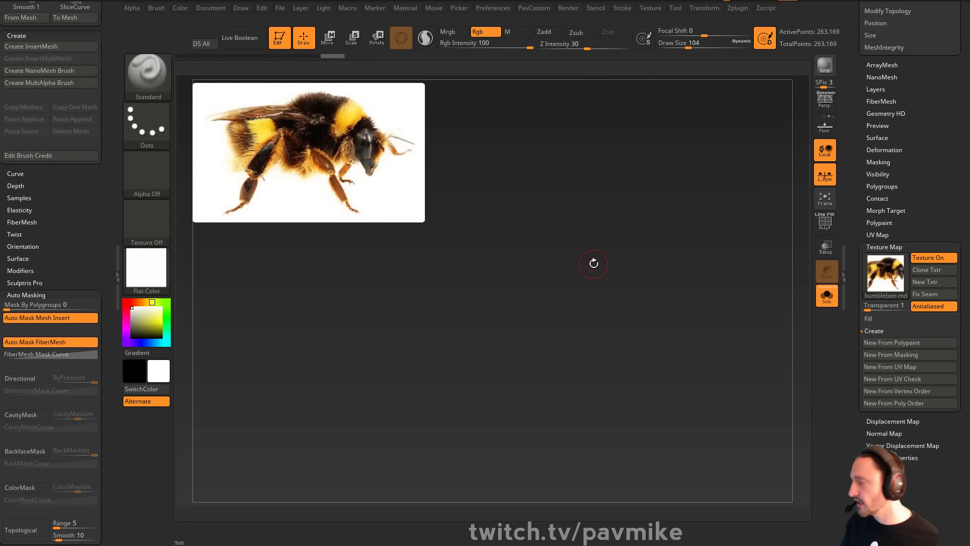
Drop the textured reference plane onto the canvas, draw the bee model below it, and enter edit mode
click(280, 40)
drag(861, 146, 860, 321)
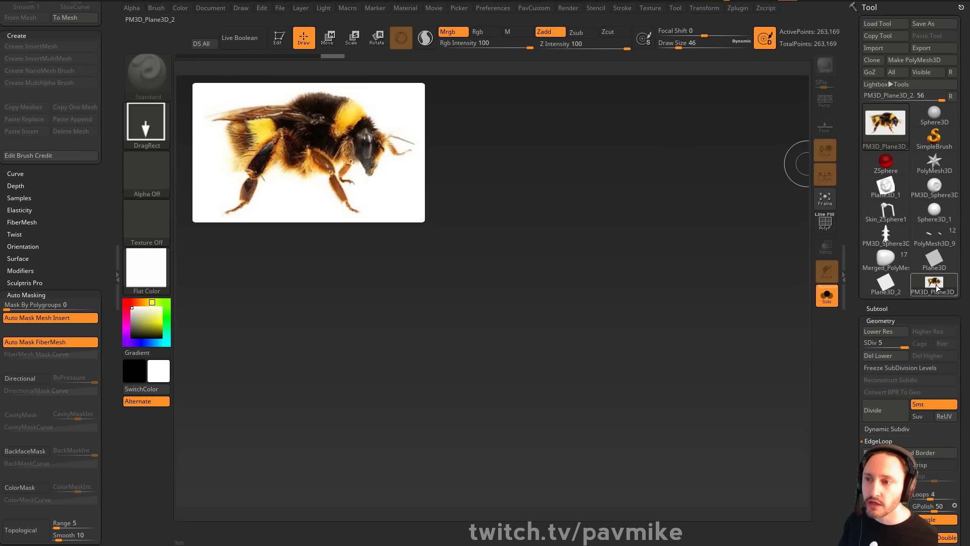
click(893, 262)
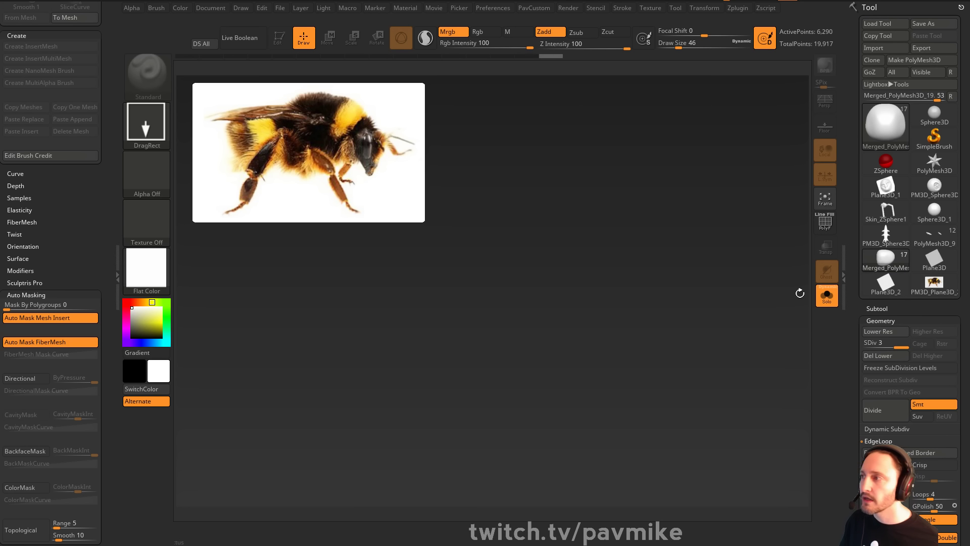
drag(541, 339, 554, 353)
click(279, 39)
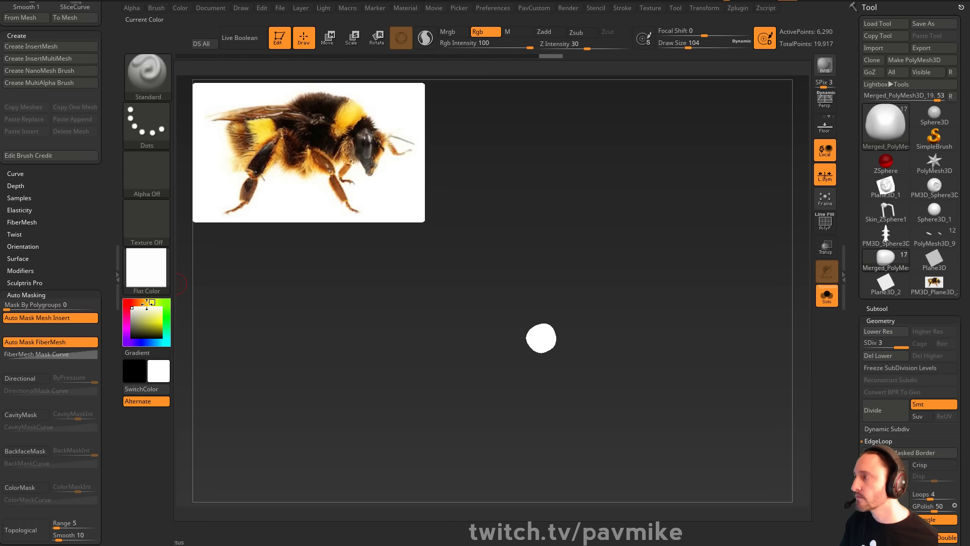
Switch the material to StartupMaterial and frame the bee's thorax in view
click(147, 270)
click(256, 277)
key(f)
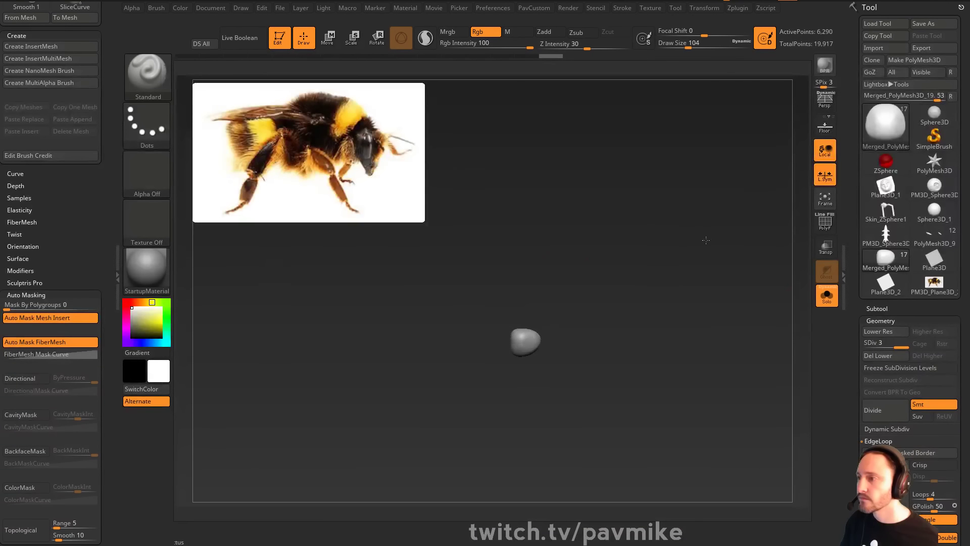
Paint a yellow band across the upper side of the black thorax
alt+drag(716, 298, 692, 303)
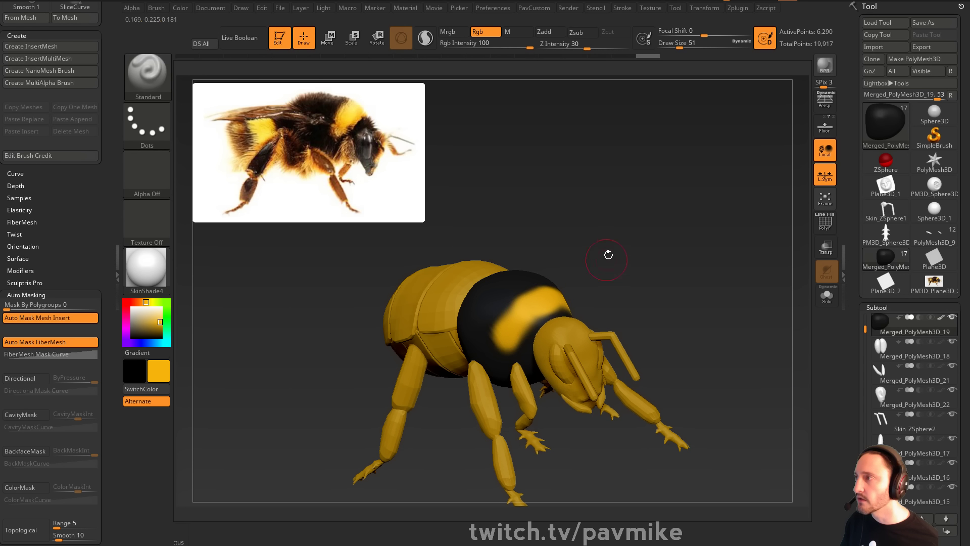
mouse_move(608, 256)
mouse_down()
mouse_move(505, 303)
mouse_move(550, 349)
mouse_up()
drag(549, 271, 613, 241)
mouse_move(546, 326)
mouse_down()
mouse_move(525, 306)
mouse_move(500, 339)
mouse_move(528, 350)
mouse_up()
drag(616, 242, 518, 297)
Isolate the thorax after checking its wireframe, and set the draw size to 13
click(825, 223)
mouse_move(737, 293)
mouse_down()
mouse_move(759, 255)
mouse_move(749, 257)
mouse_move(766, 257)
mouse_move(722, 275)
mouse_up()
click(825, 223)
click(827, 295)
mouse_move(796, 284)
mouse_down()
mouse_move(741, 292)
mouse_move(773, 296)
mouse_up()
key(s)
drag(772, 297, 725, 288)
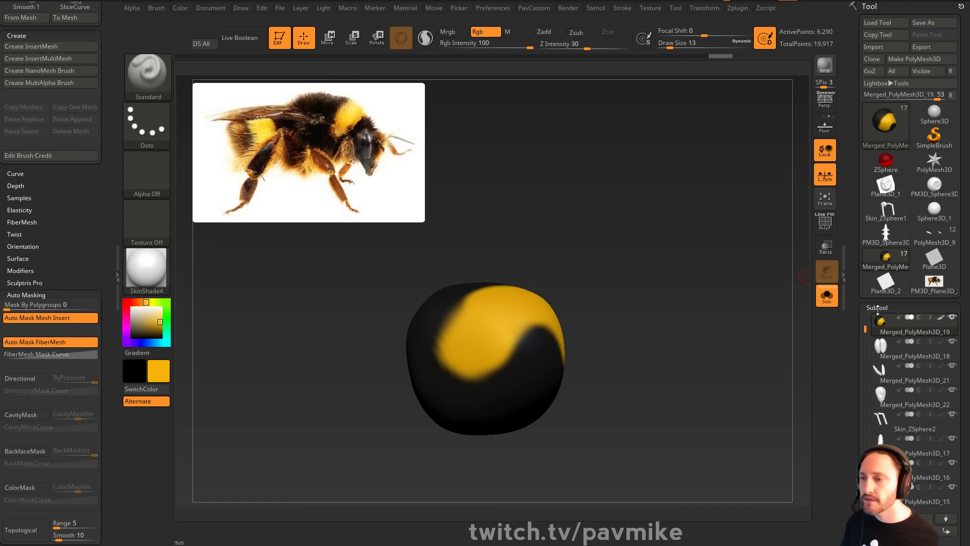
drag(878, 310, 852, 238)
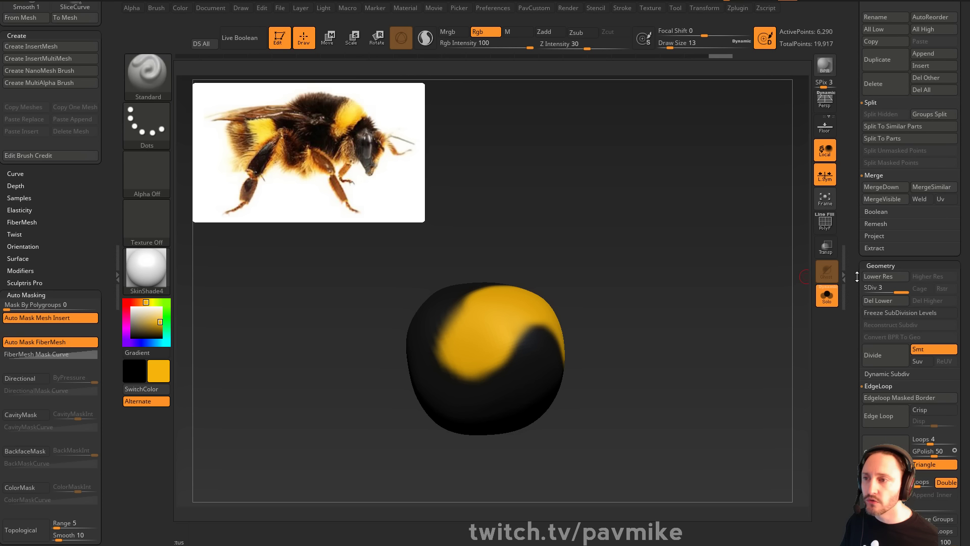
drag(860, 314, 867, 227)
Sample the collar's yellow from the bee photo and switch the material to SkinShade4
drag(150, 323, 352, 119)
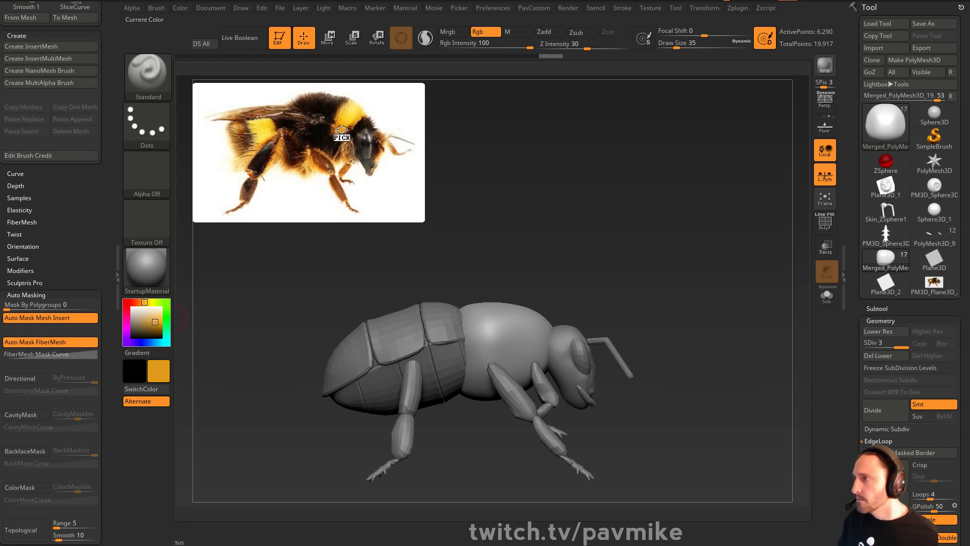
drag(668, 241, 645, 265)
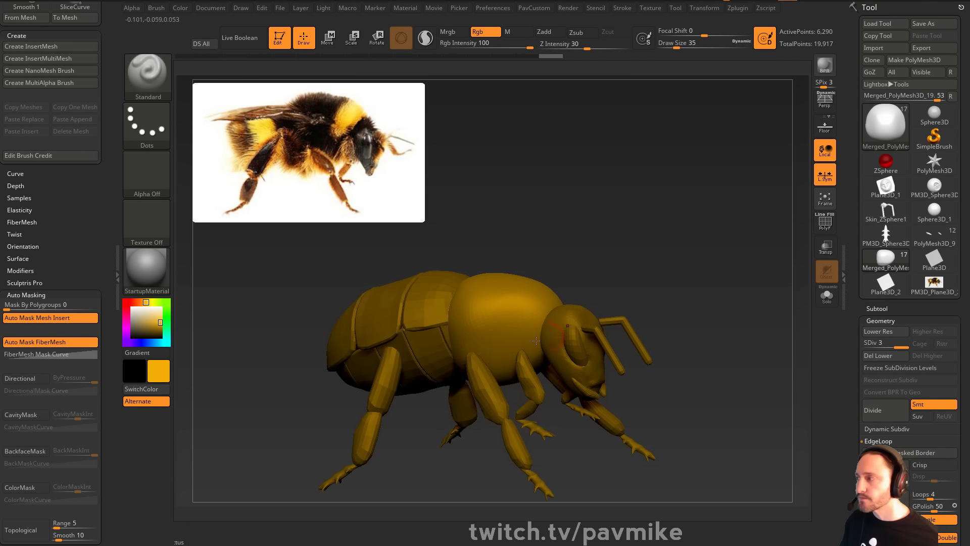
click(146, 271)
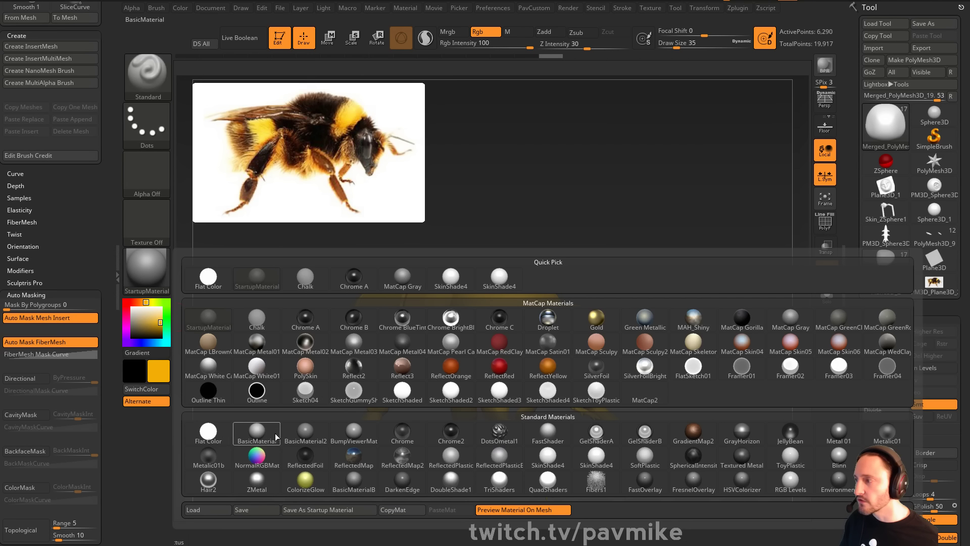
click(541, 456)
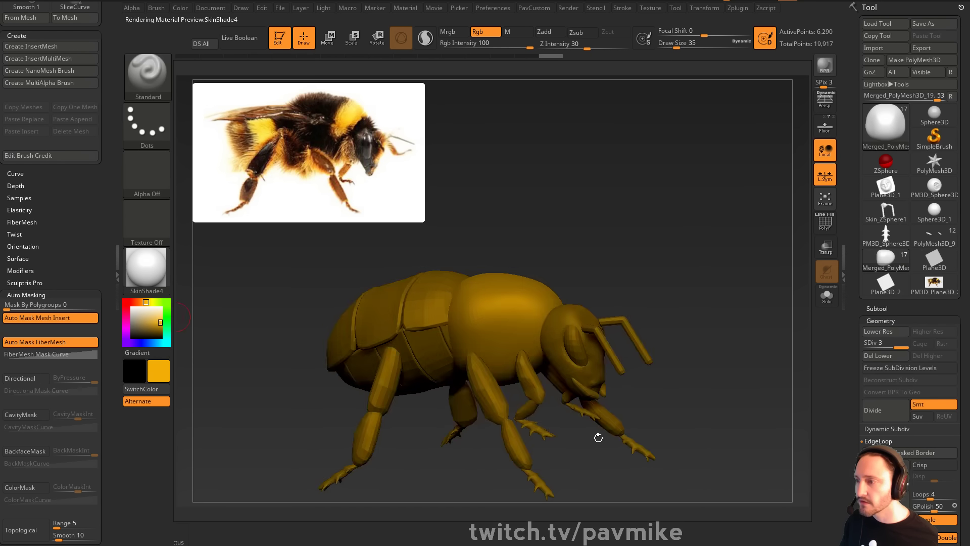
Apply the bumblebee-md image as the plane's texture map
click(870, 308)
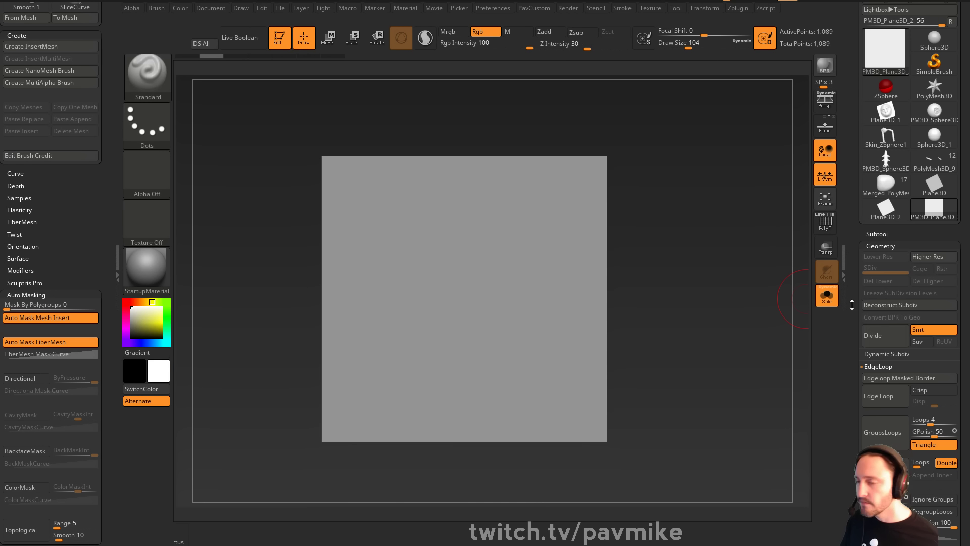
scroll(857, 241, down, 5)
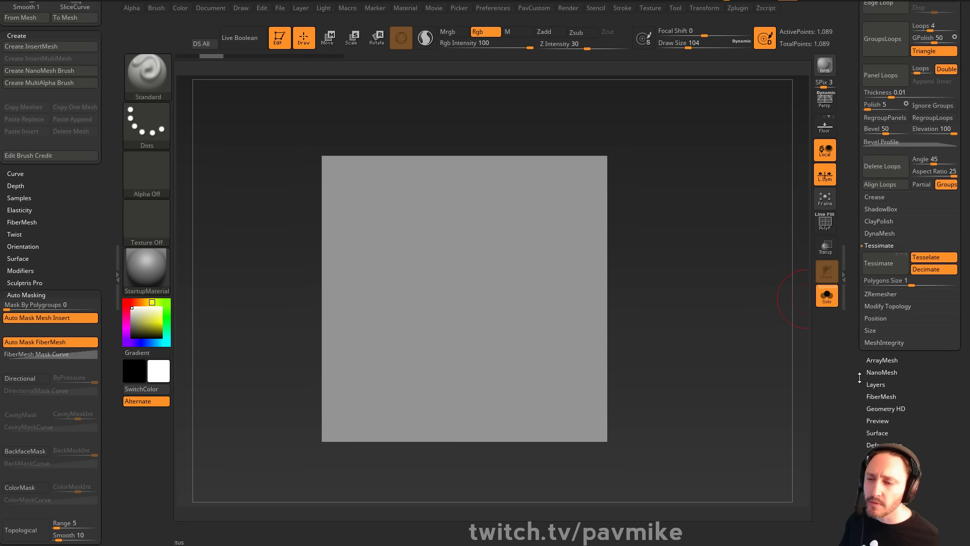
scroll(859, 377, down, 5)
key(shift)
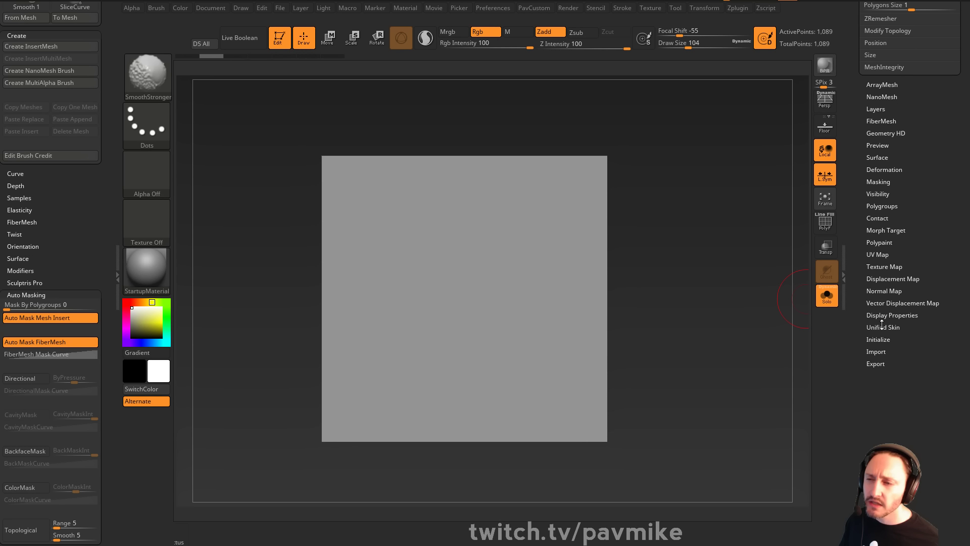
click(883, 268)
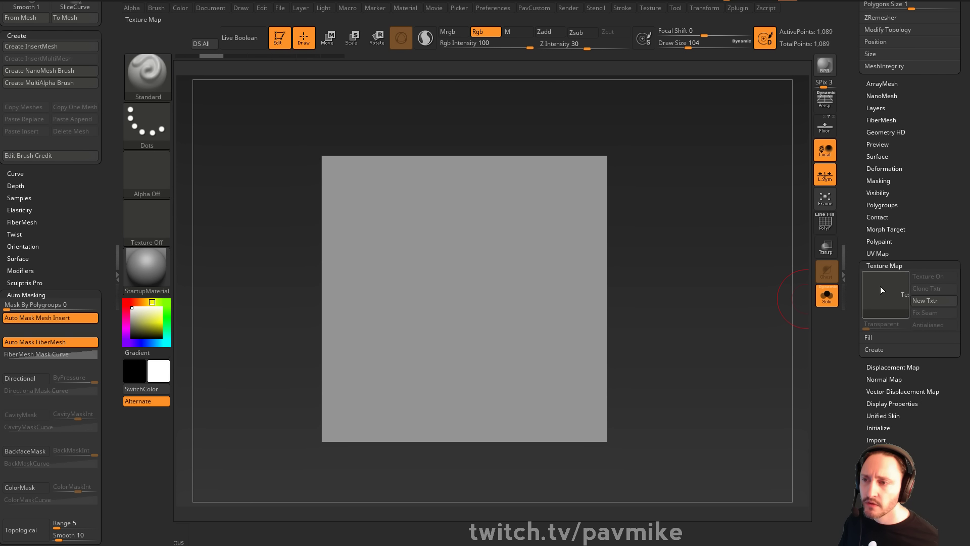
click(881, 289)
click(585, 298)
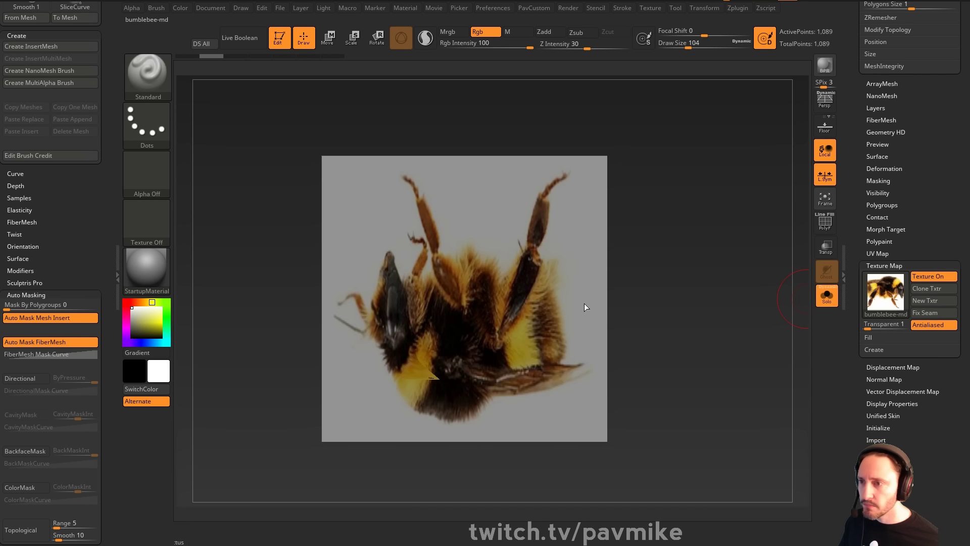
shift+click(868, 339)
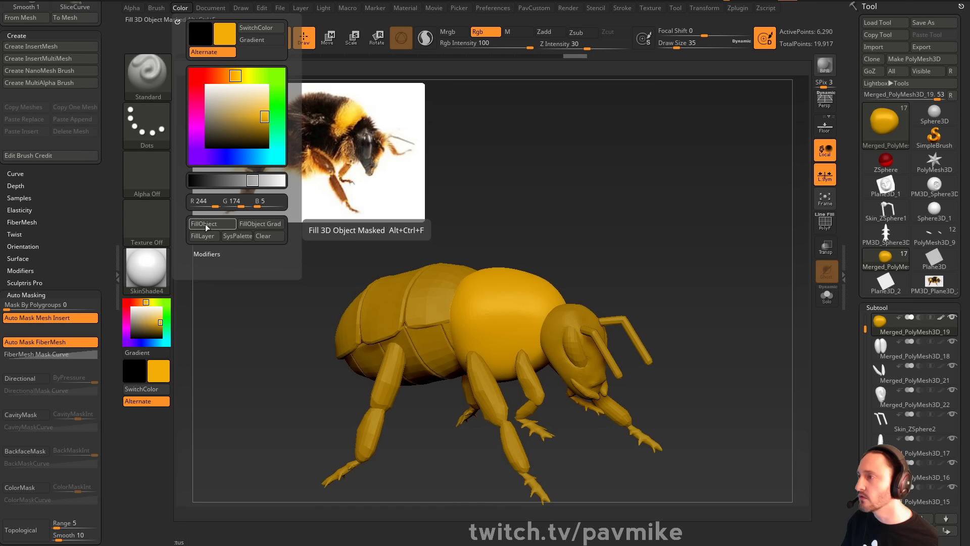
Fill the thorax with black, set the draw size to 51, and sample yellow from the collar in the bee photo
drag(722, 248, 691, 254)
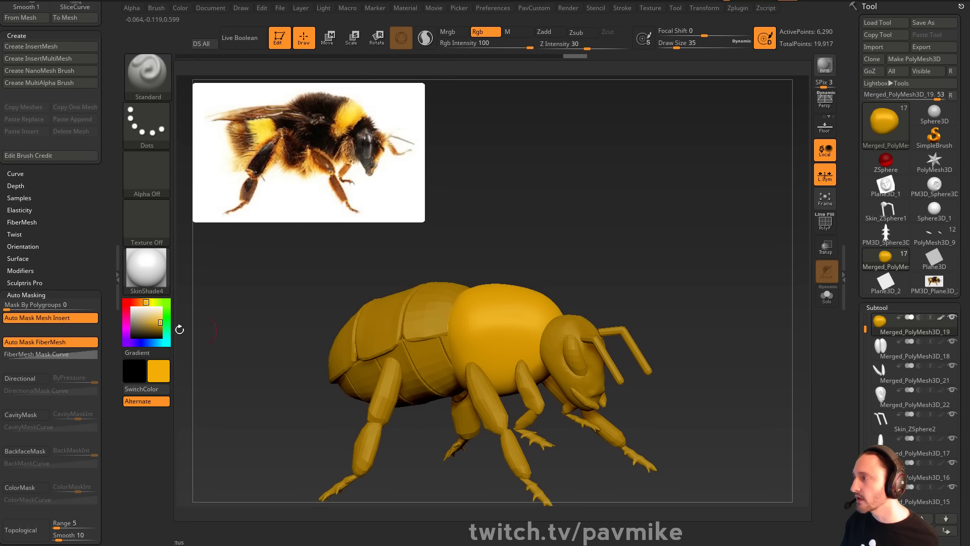
drag(134, 327, 132, 335)
key(s)
drag(529, 325, 523, 325)
shift+drag(525, 217, 591, 225)
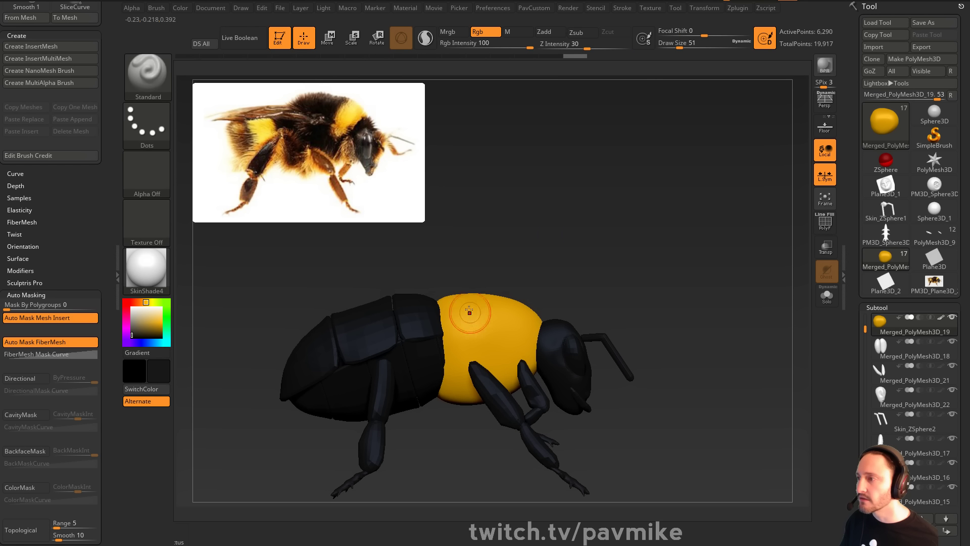
drag(471, 319, 470, 345)
key(ctrl+f)
drag(132, 306, 345, 124)
drag(700, 250, 624, 274)
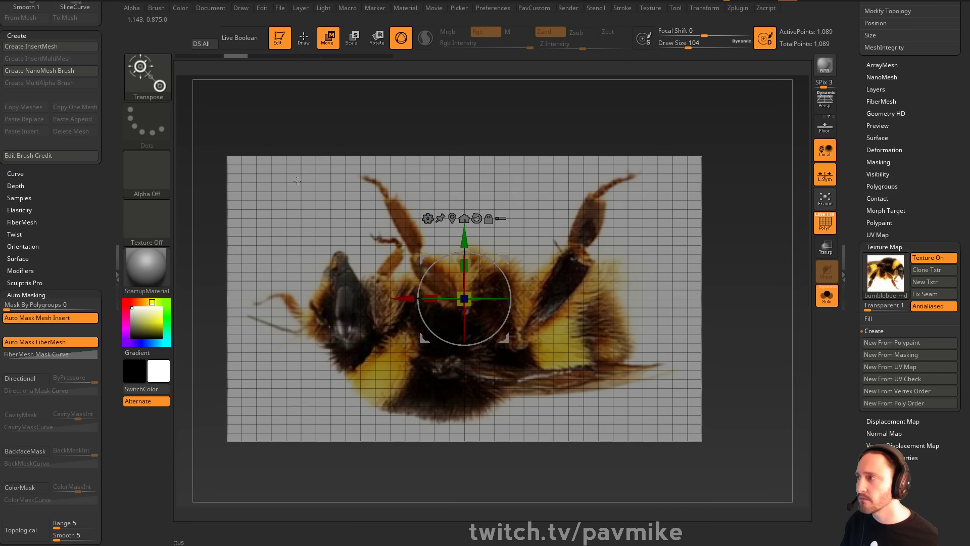
Try subdividing the widened bee-photo plane several times with its wireframe hidden
key(q)
drag(721, 210, 763, 257)
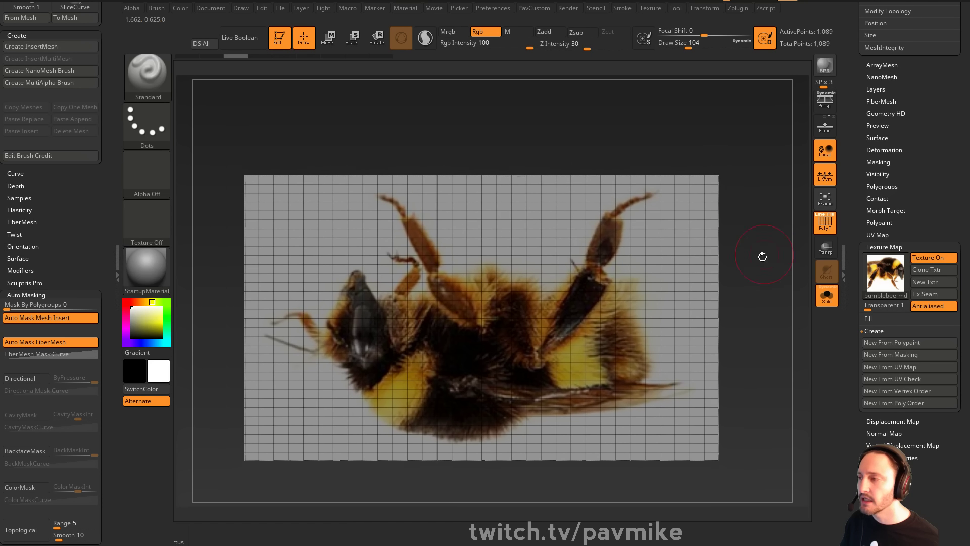
drag(768, 303, 777, 307)
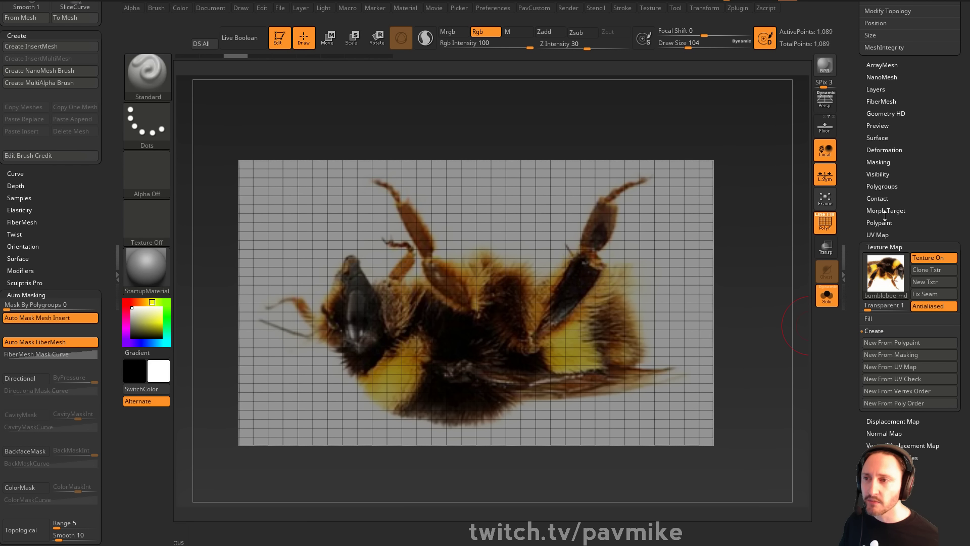
key(ctrl+d)
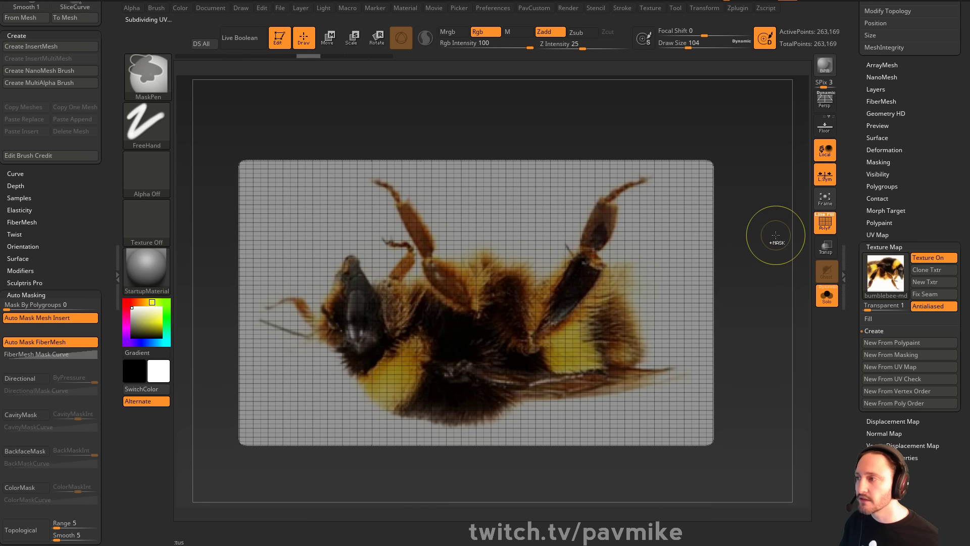
click(825, 225)
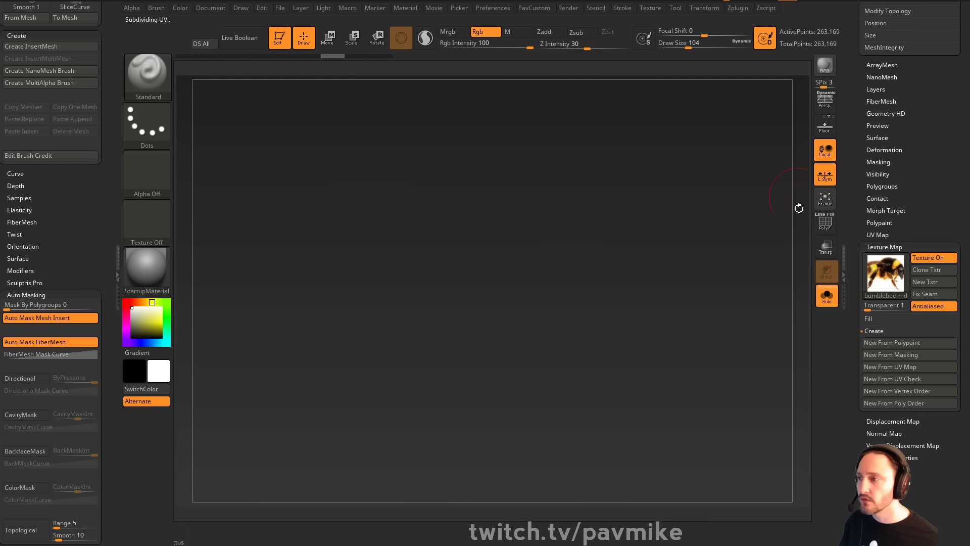
drag(701, 223, 553, 130)
click(146, 270)
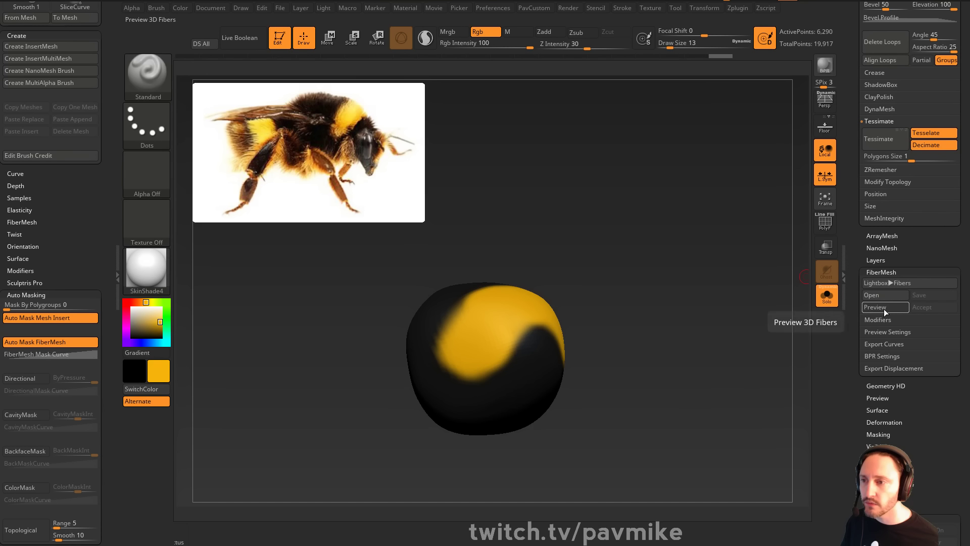
Preview FiberMesh fibers on the painted thorax and open the fiber modifiers and preview settings
click(884, 308)
drag(724, 310, 728, 348)
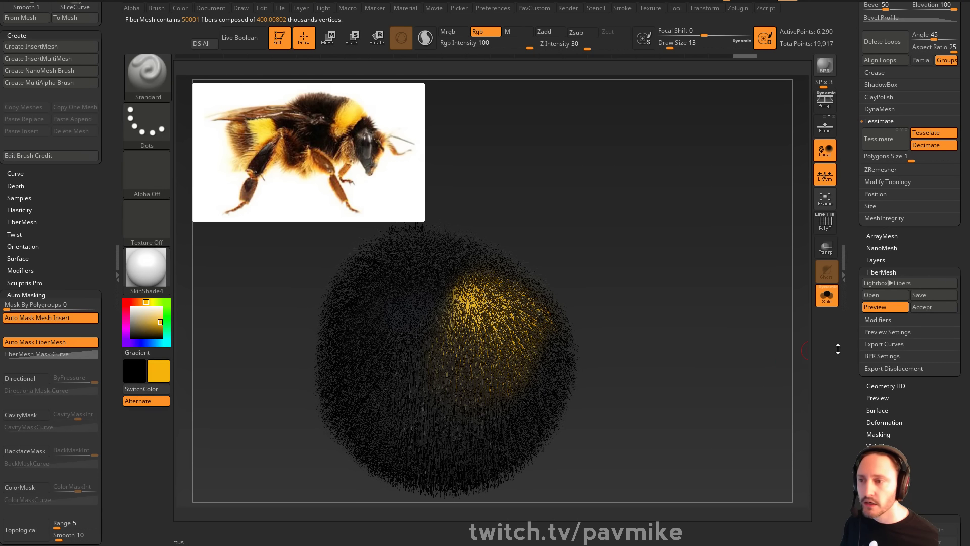
key(shift)
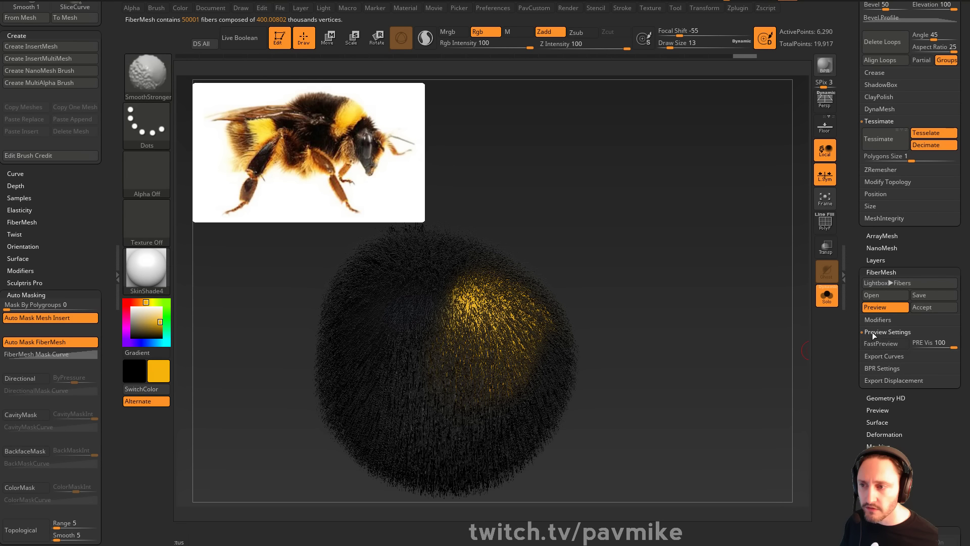
click(876, 320)
drag(857, 297, 854, 216)
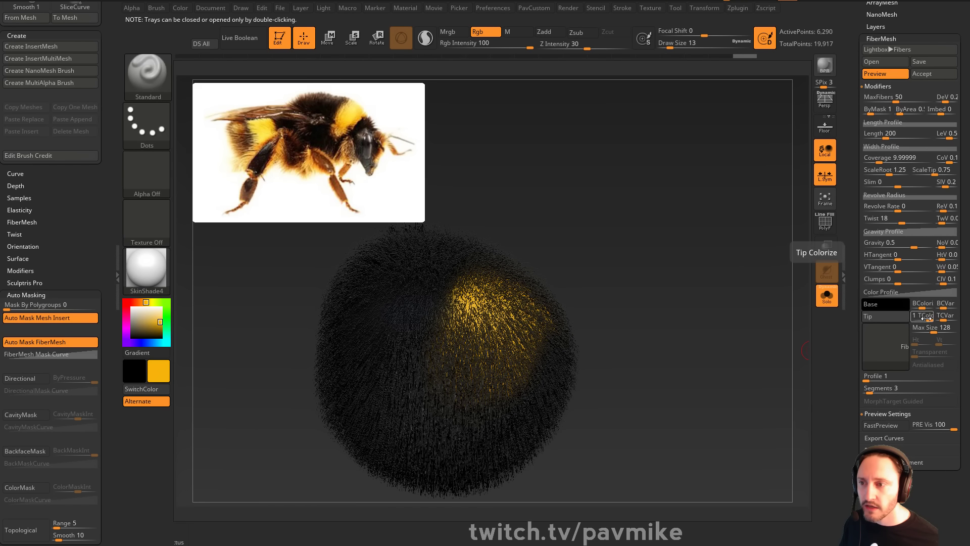
key(ctrl)
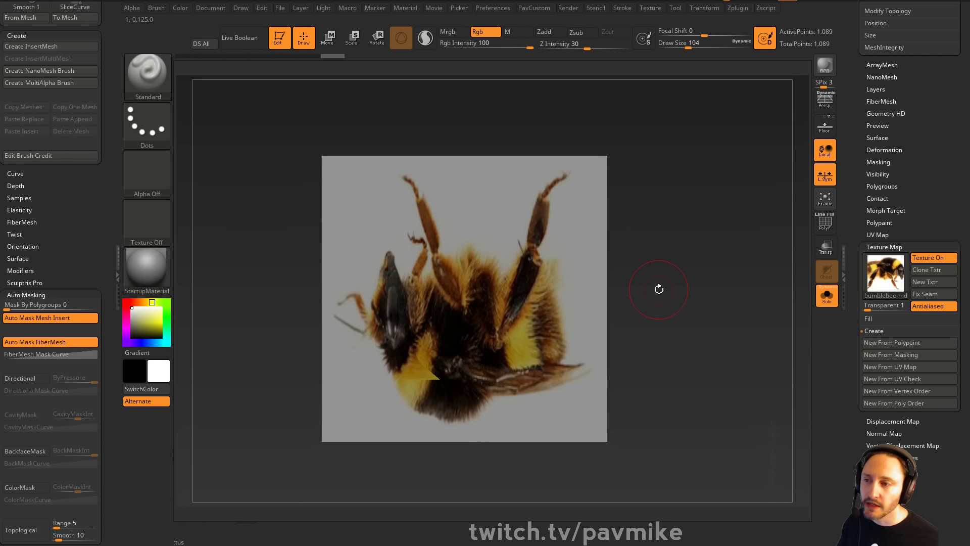
Try stretching the plane horizontally to the photo's proportions, and subdivide it with the wireframe toggled
key(w)
drag(431, 298, 352, 297)
key(q)
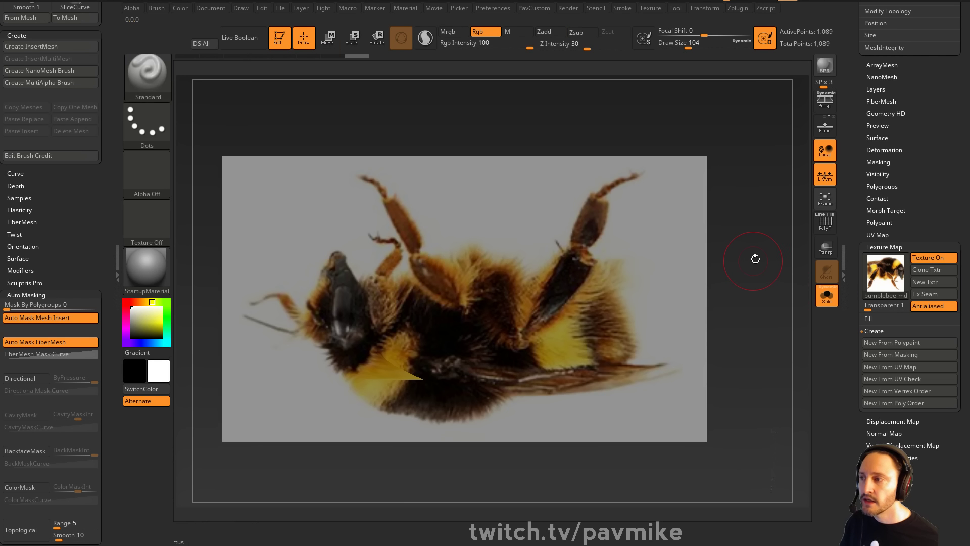
key(ctrl+d)
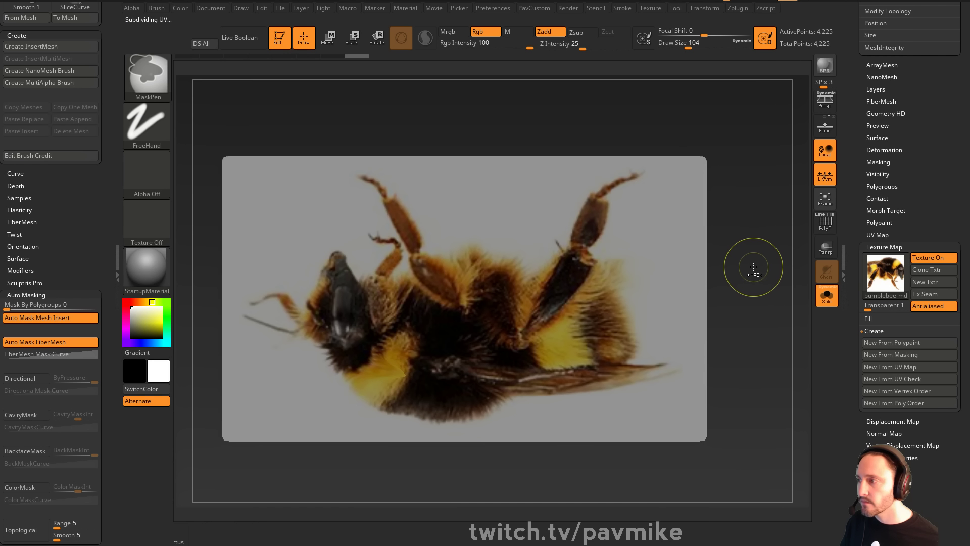
click(825, 225)
Undo the plane's subdivision and stretching, and reapply the bumblebee-md texture to it
key(ctrl+z)
key(ctrl+z)
key(ctrl+z)
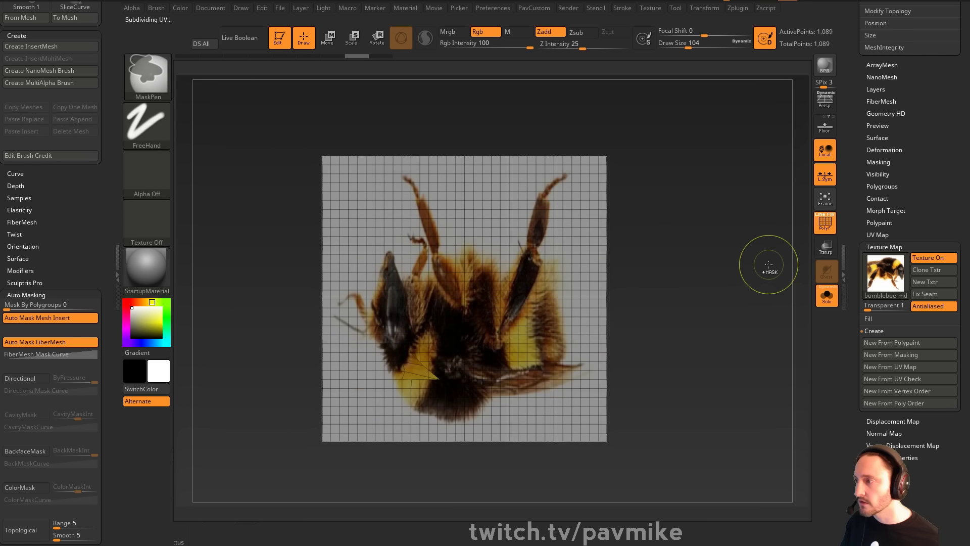
key(ctrl+shift+z)
key(ctrl+z)
key(ctrl+shift+z)
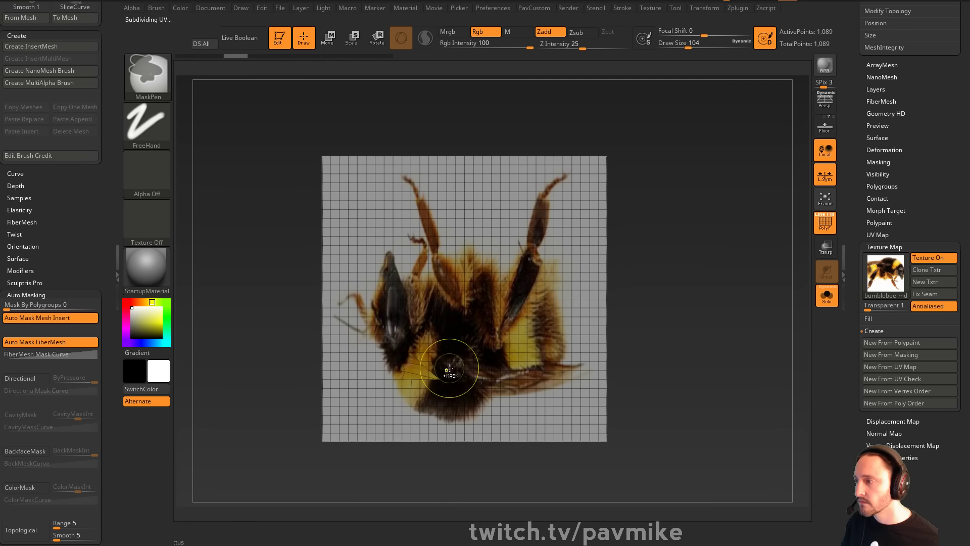
key(ctrl+z)
click(887, 283)
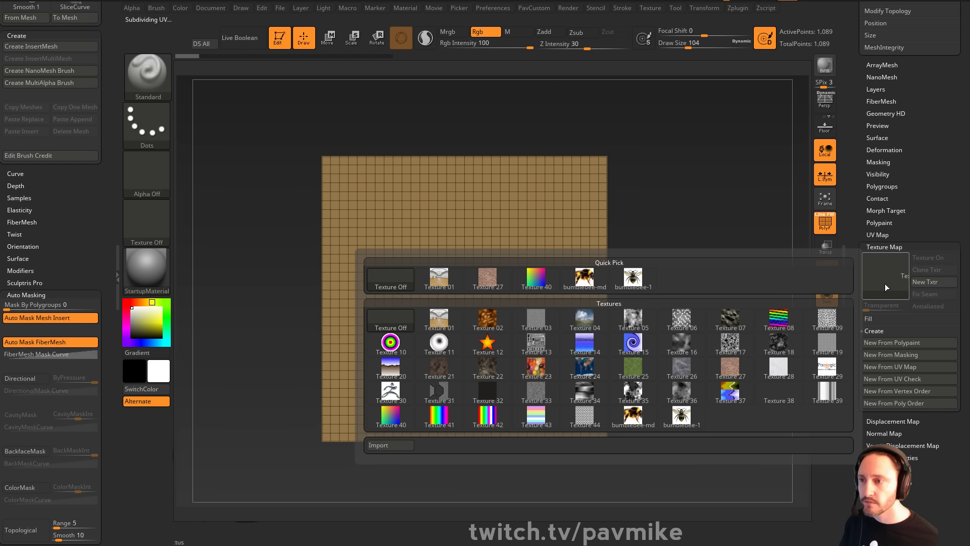
click(594, 281)
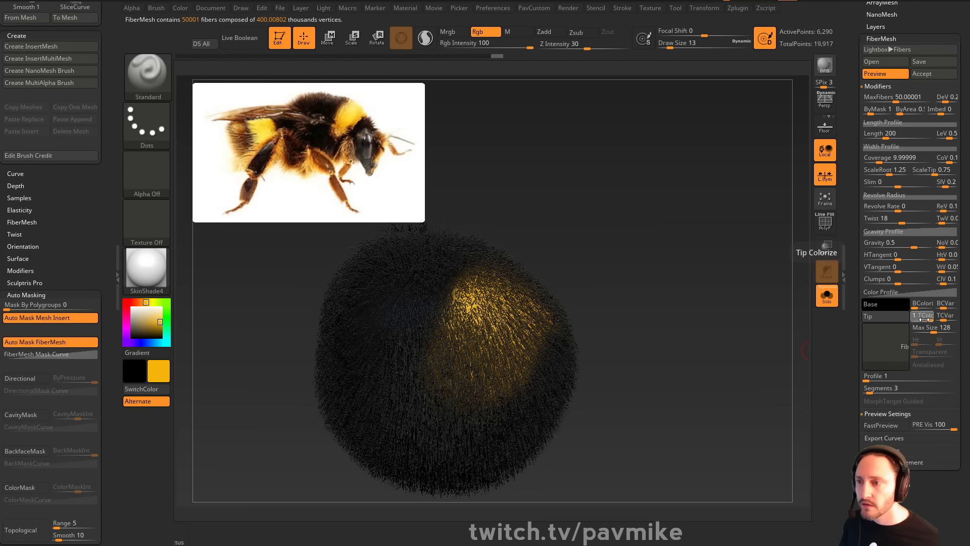
Set the fibers' Tip Colorize to 0 and choose white as the active colour
click(914, 320)
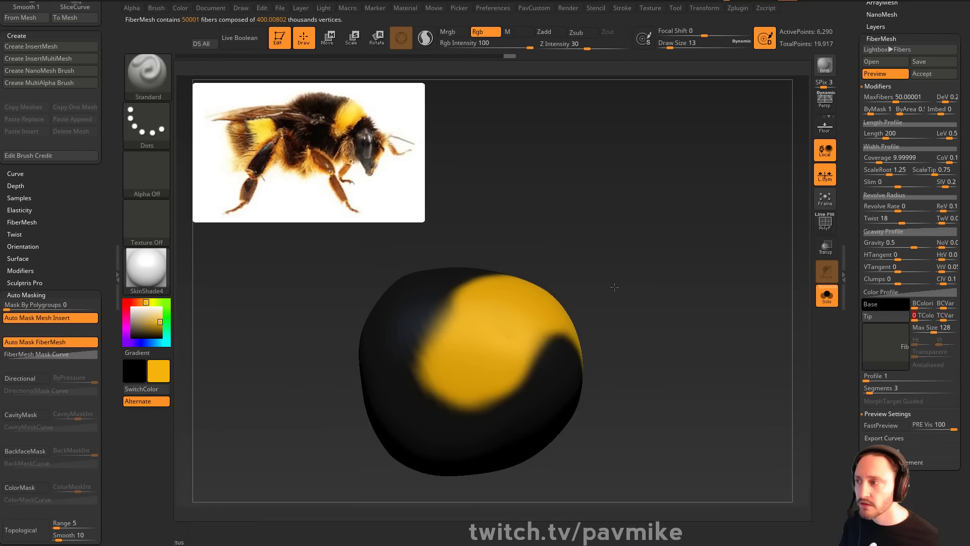
click(132, 308)
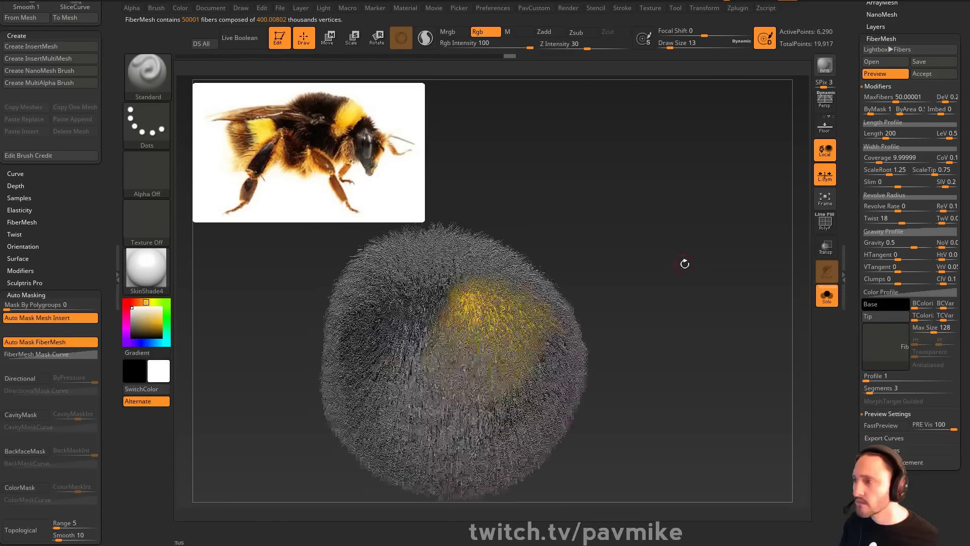
click(897, 348)
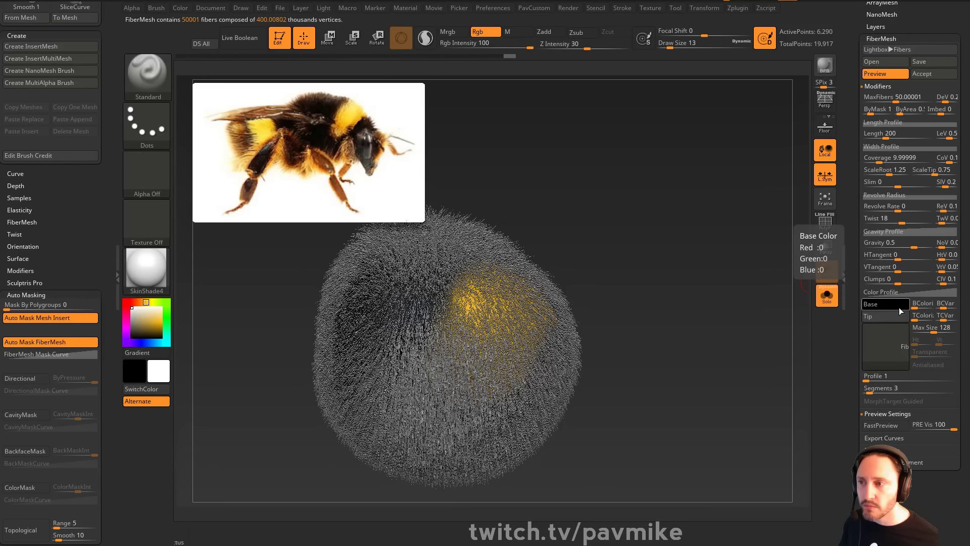
Adjust the fibers' Base Colorize and set Tip Colorize to 1
key(ctrl)
click(917, 303)
drag(922, 316, 938, 316)
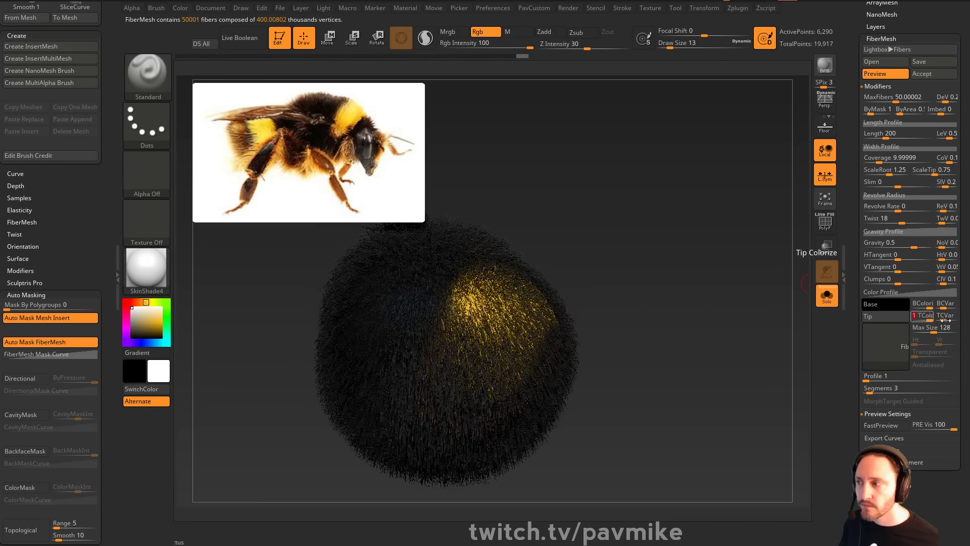
Examine the black and yellow fur from several angles, and set the Draw Size to 27
drag(747, 308, 725, 290)
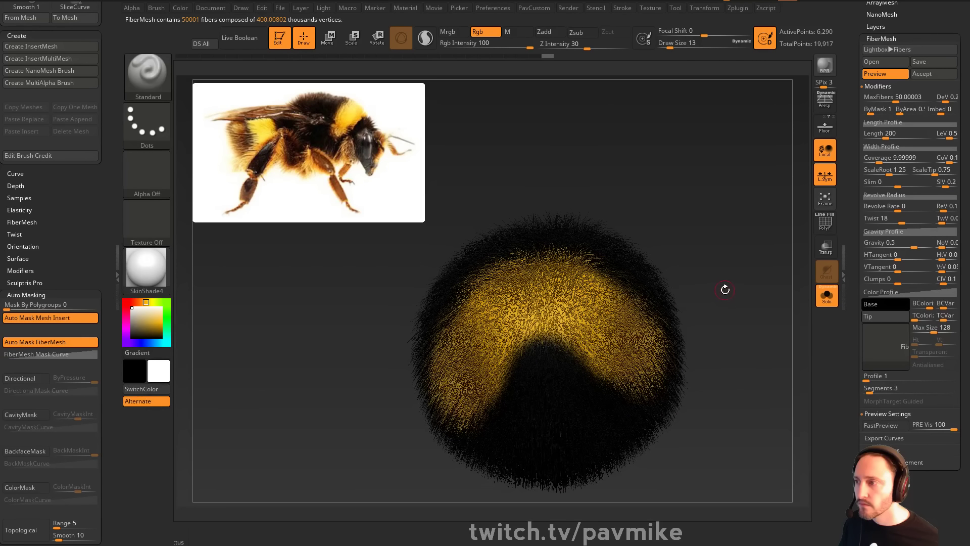
click(836, 301)
click(836, 301)
drag(725, 230, 675, 247)
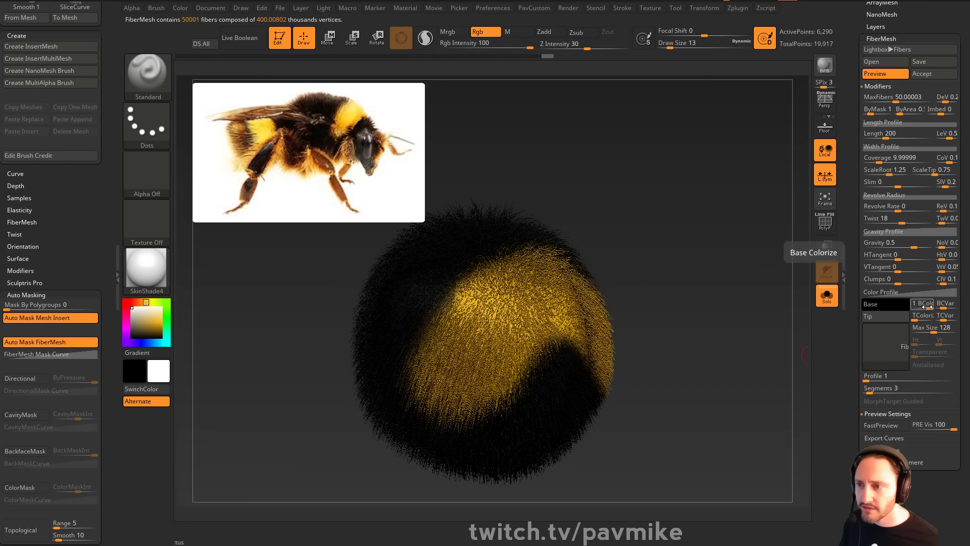
drag(779, 258, 659, 220)
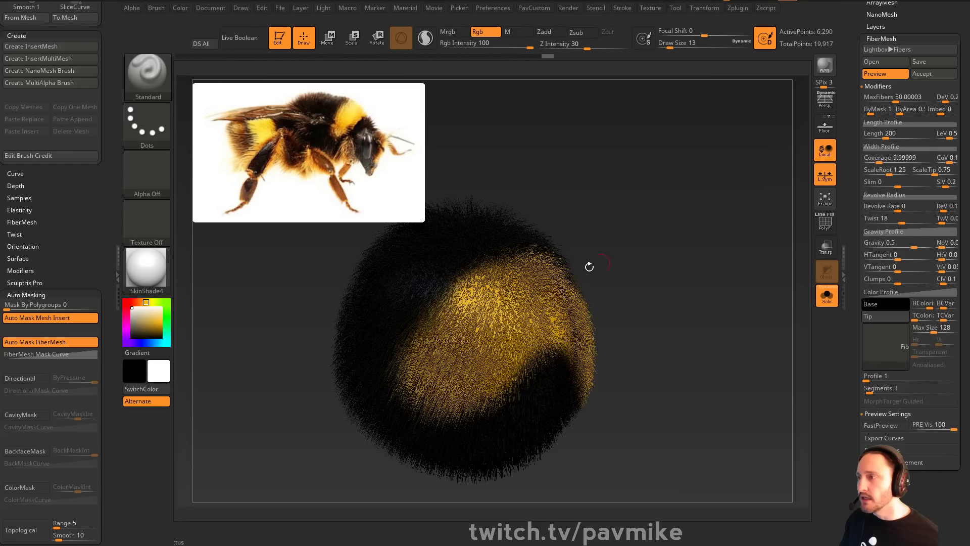
key(s)
drag(598, 292, 638, 300)
drag(699, 254, 773, 284)
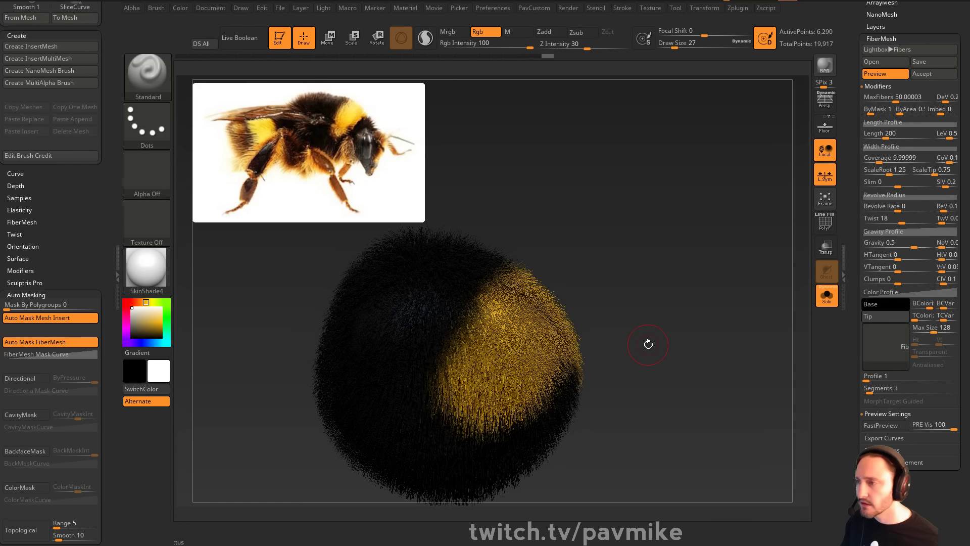
drag(649, 344, 672, 304)
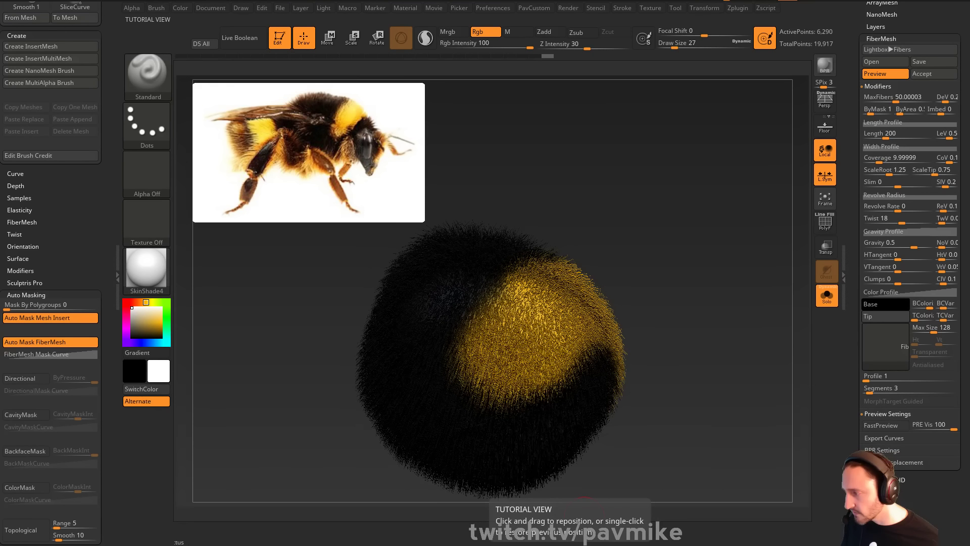
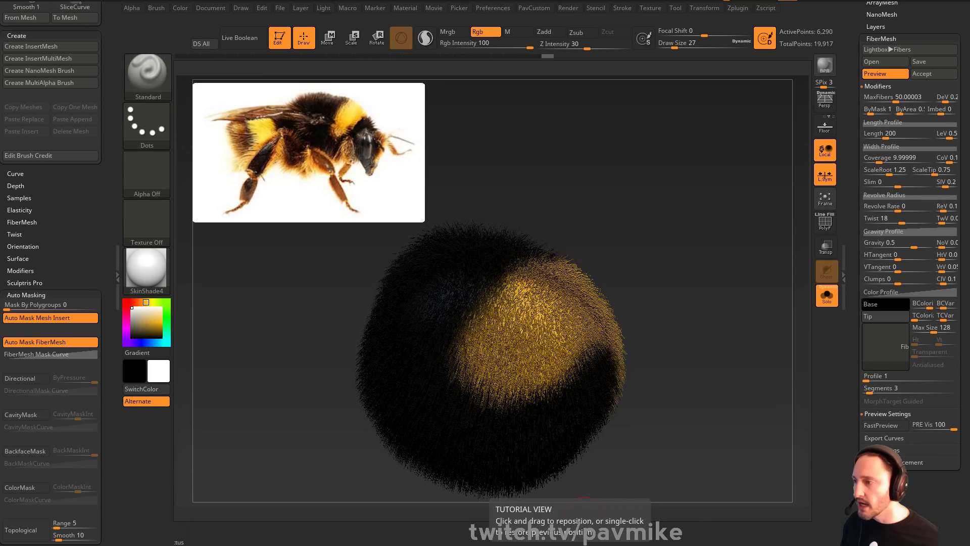
Try the Hair and Hair2 materials on the fur with a BPR render, and return the material to SkinShade4
drag(652, 210, 734, 227)
click(146, 269)
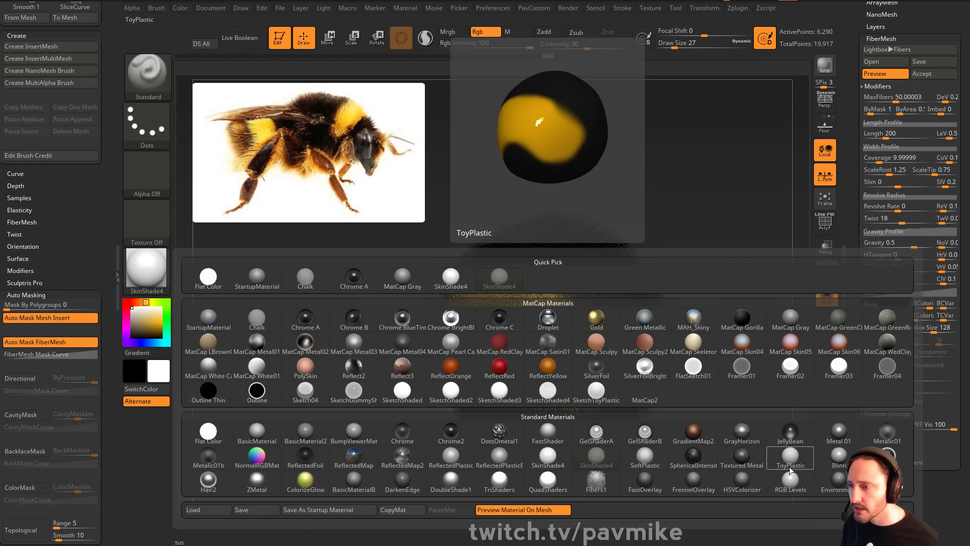
click(877, 458)
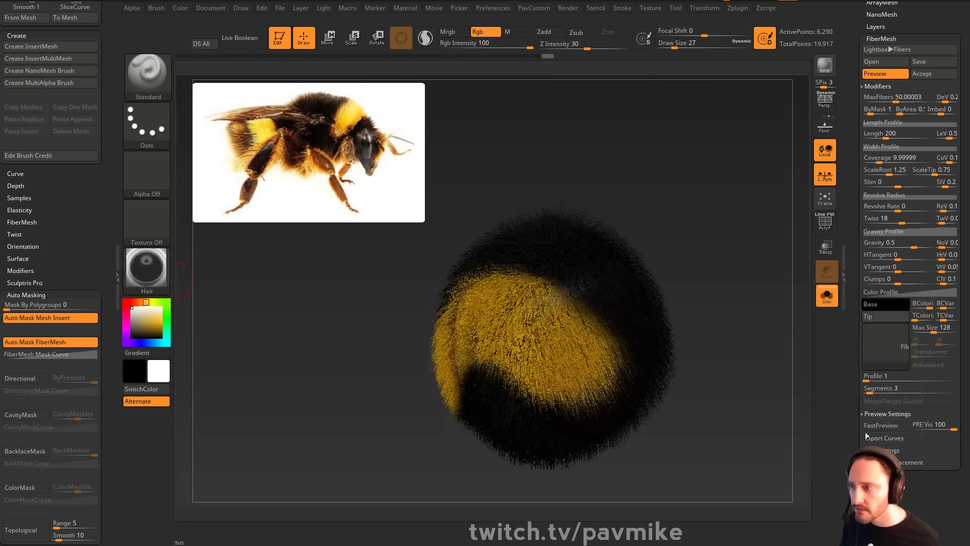
click(154, 275)
click(210, 483)
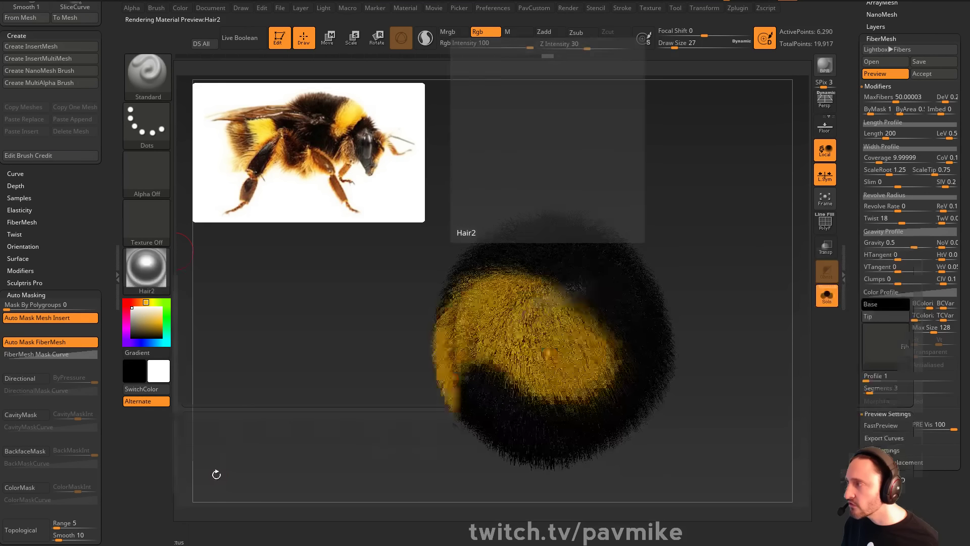
click(824, 65)
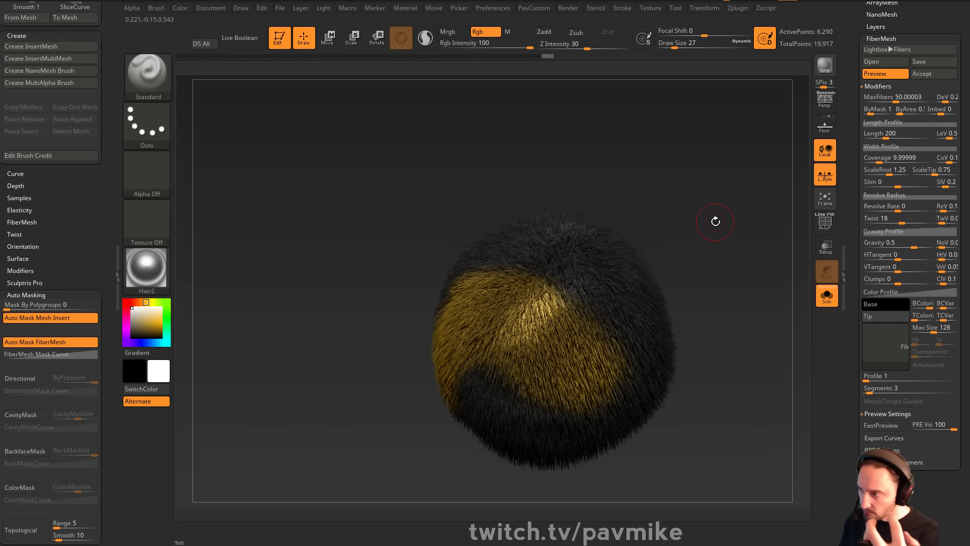
drag(661, 199, 751, 177)
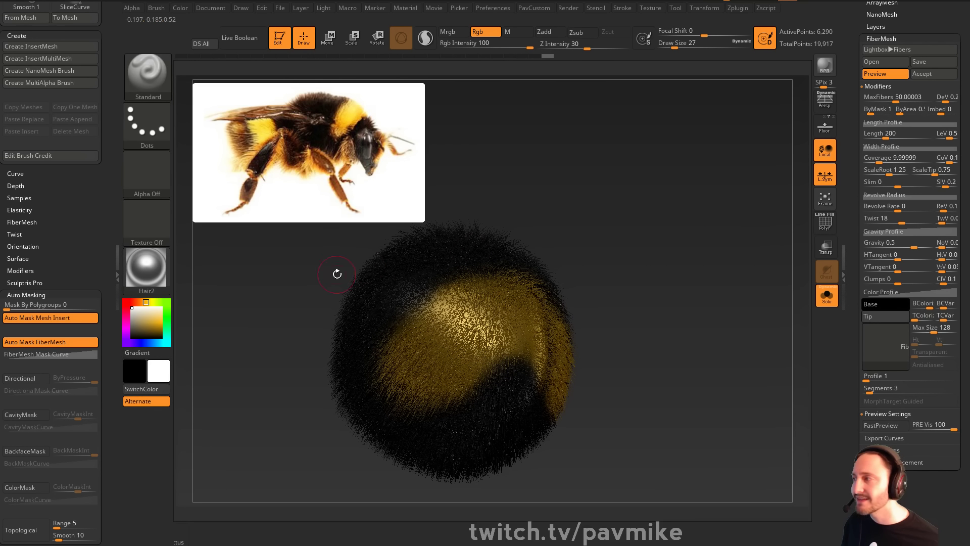
alt+drag(632, 191, 651, 184)
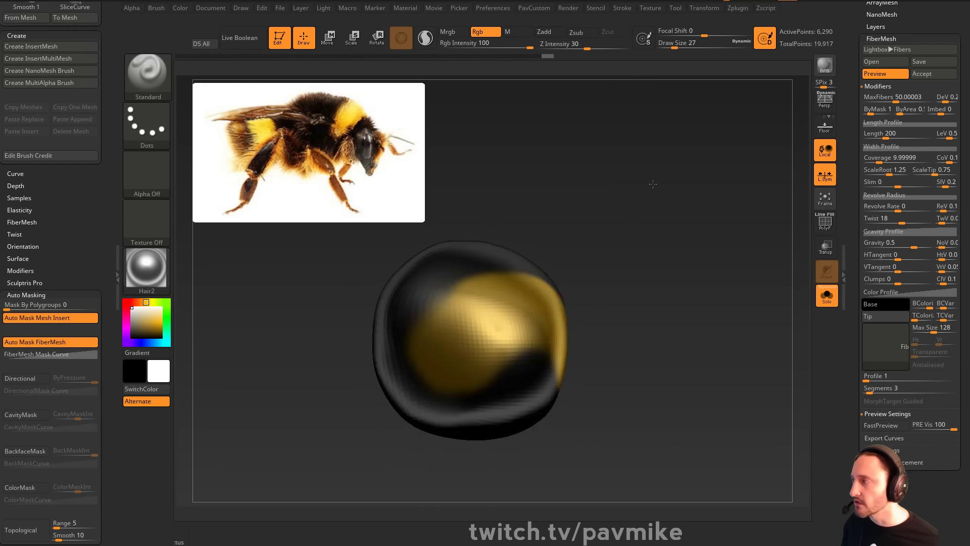
click(142, 282)
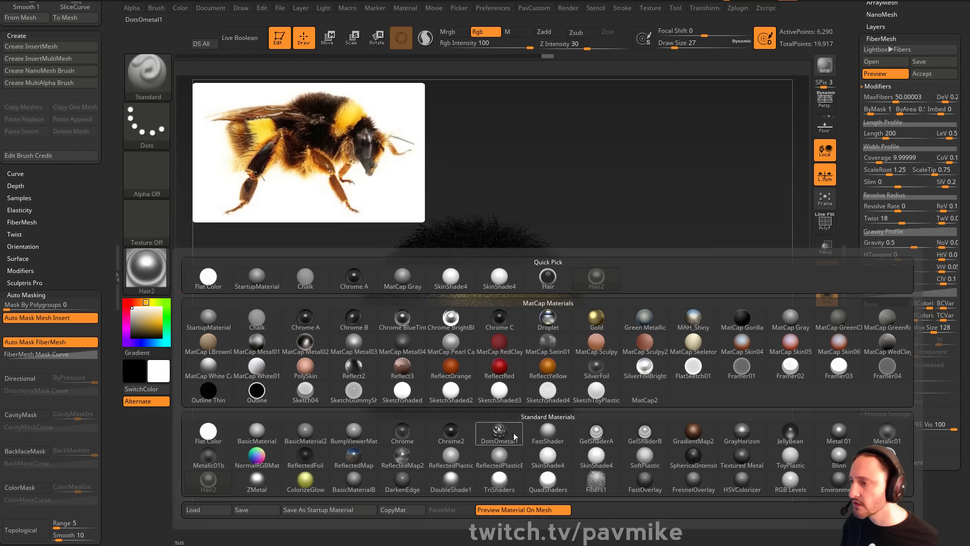
click(548, 457)
Lower the fibers' MaxFibers to about 4.7 and raise Coverage to about 1549
alt+drag(704, 255, 854, 160)
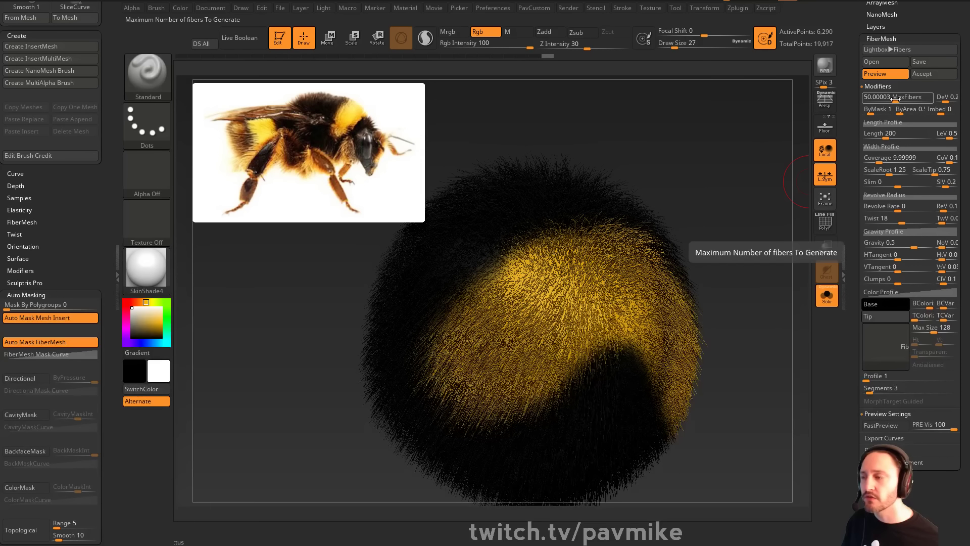
drag(895, 100, 882, 99)
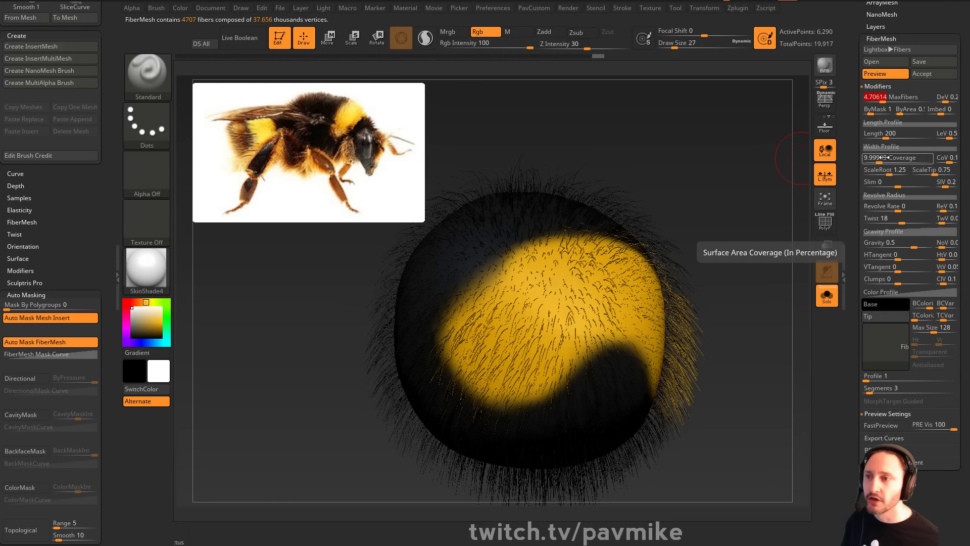
drag(881, 157, 913, 160)
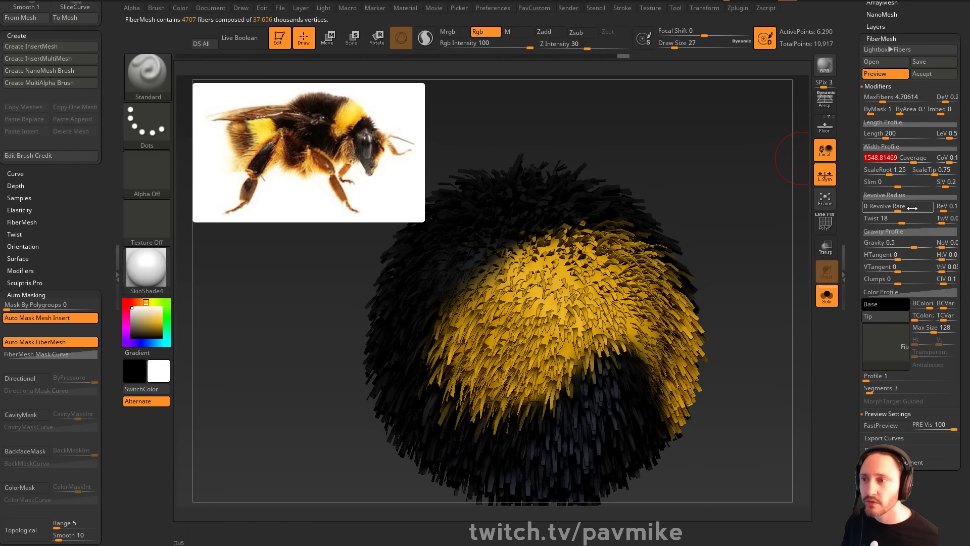
Raise both ends of the fibers' Width Profile curve to the maximum, and set Coverage to about 1136
click(908, 146)
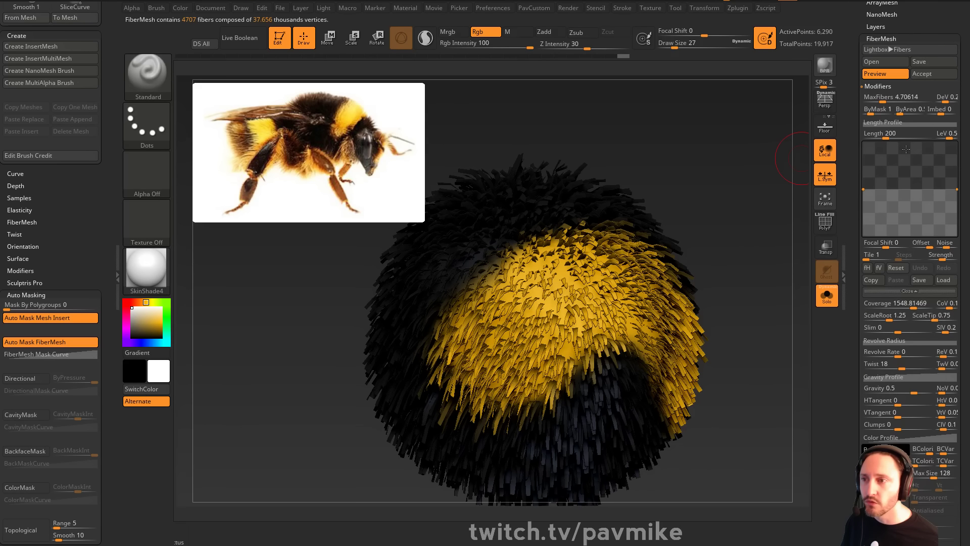
drag(864, 189, 862, 141)
drag(957, 189, 961, 143)
drag(855, 189, 855, 115)
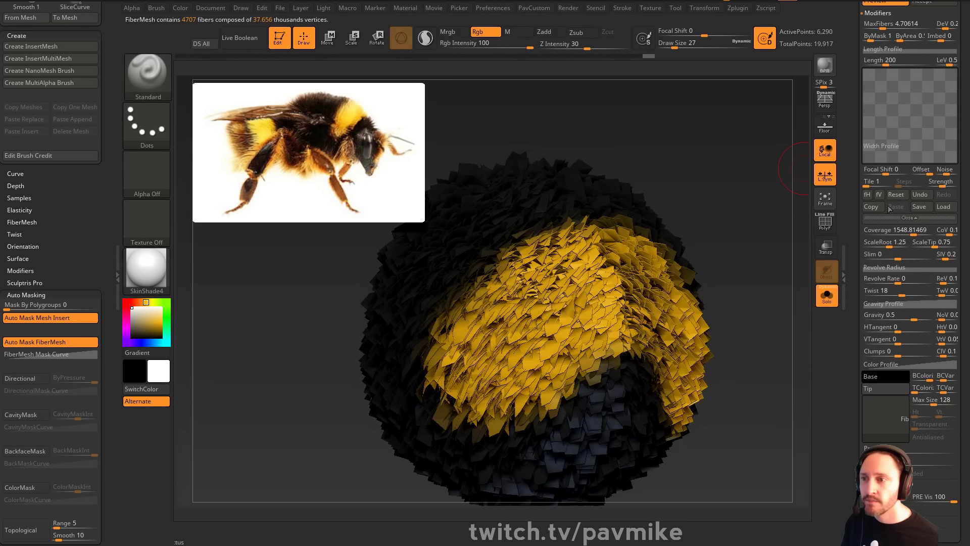
mouse_move(914, 230)
mouse_down()
mouse_move(929, 230)
mouse_move(916, 230)
mouse_up()
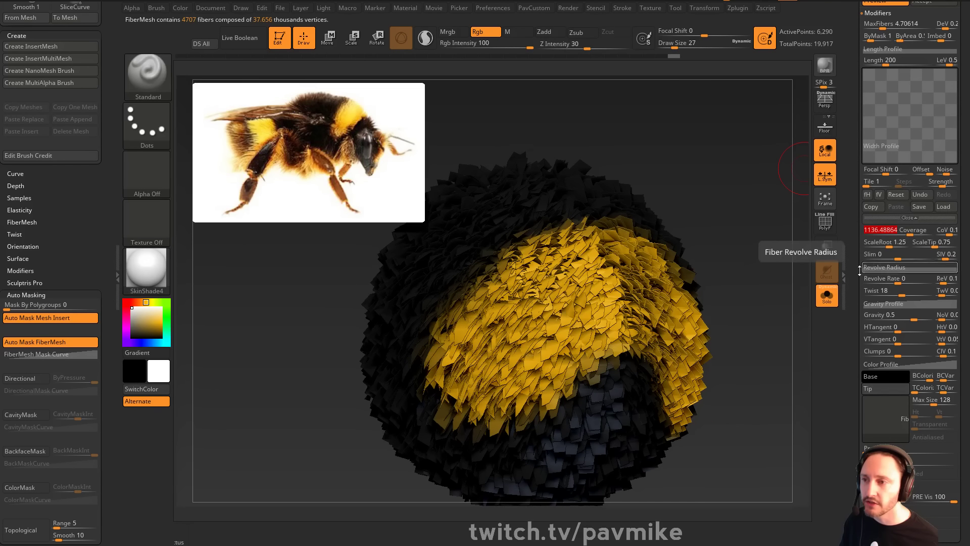
scroll(859, 240, down, 2)
key(Return)
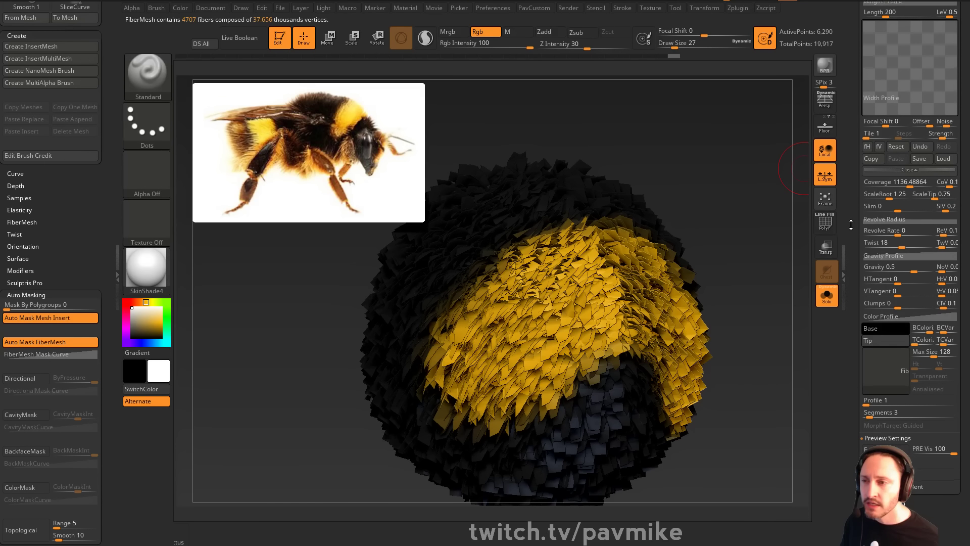
Set the fibers' MaxFibers to about 4.16 and their Length to about 424
drag(851, 226, 851, 219)
drag(778, 157, 730, 140)
drag(858, 107, 858, 328)
scroll(879, 207, down, 3)
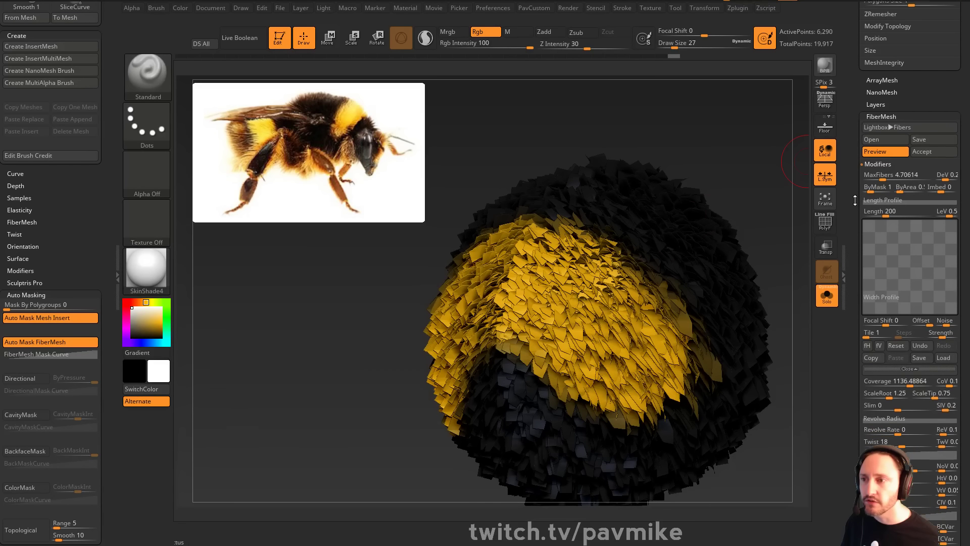
drag(733, 177, 737, 193)
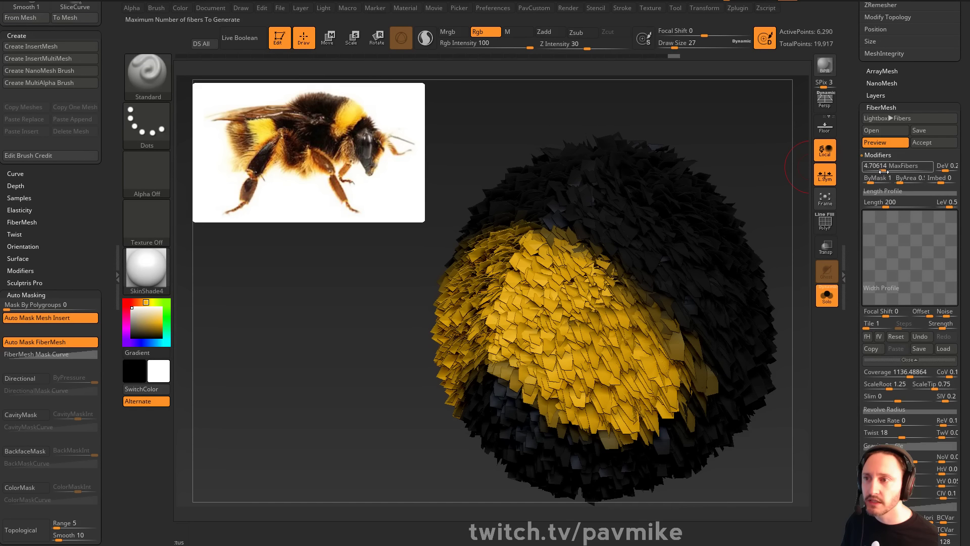
drag(881, 167, 886, 168)
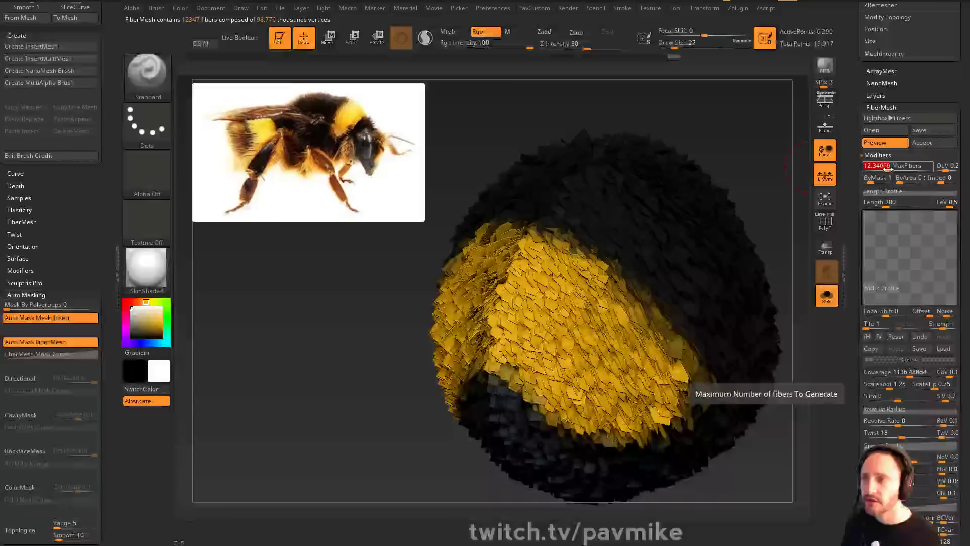
click(883, 168)
drag(885, 203, 896, 202)
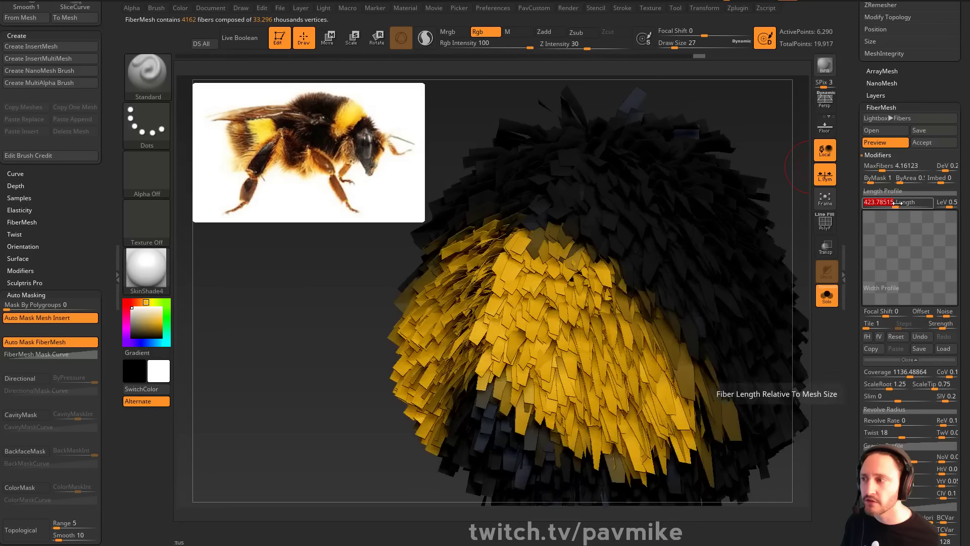
Render the wide, flat fibers with BPR from a slightly smaller view of the thorax
mouse_move(761, 129)
mouse_down()
mouse_move(814, 126)
mouse_move(753, 135)
mouse_up()
click(824, 67)
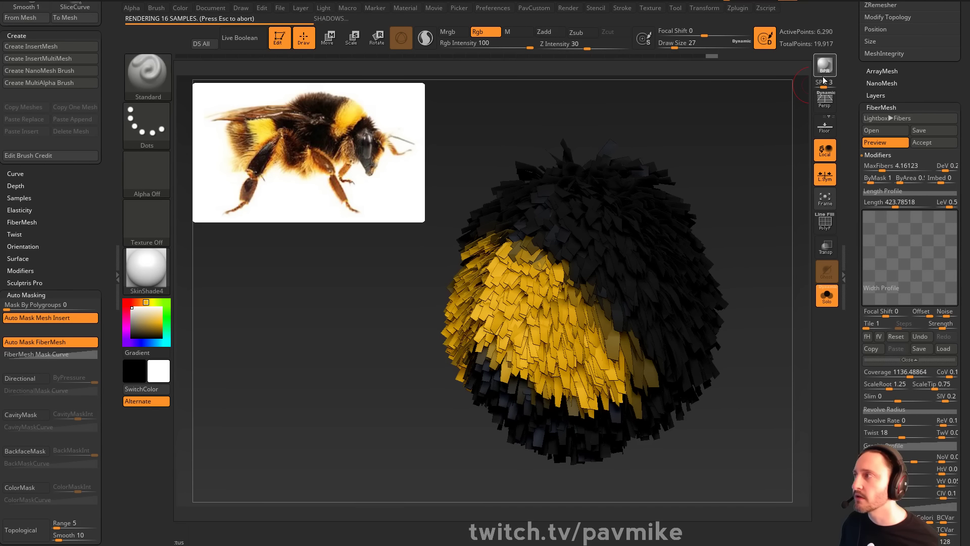
key(Escape)
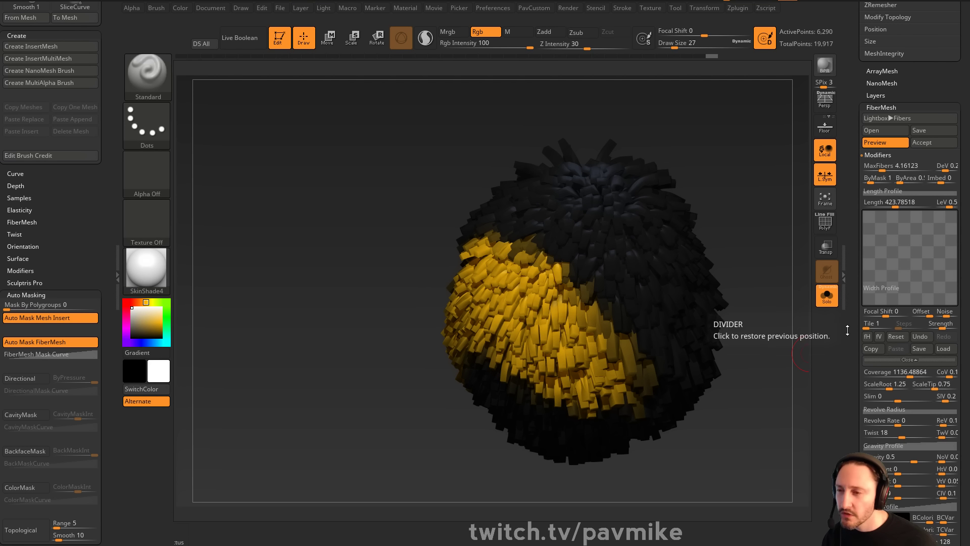
Set the BPR Sides per fiber to 6 in the FiberMesh render settings
drag(855, 308, 860, 241)
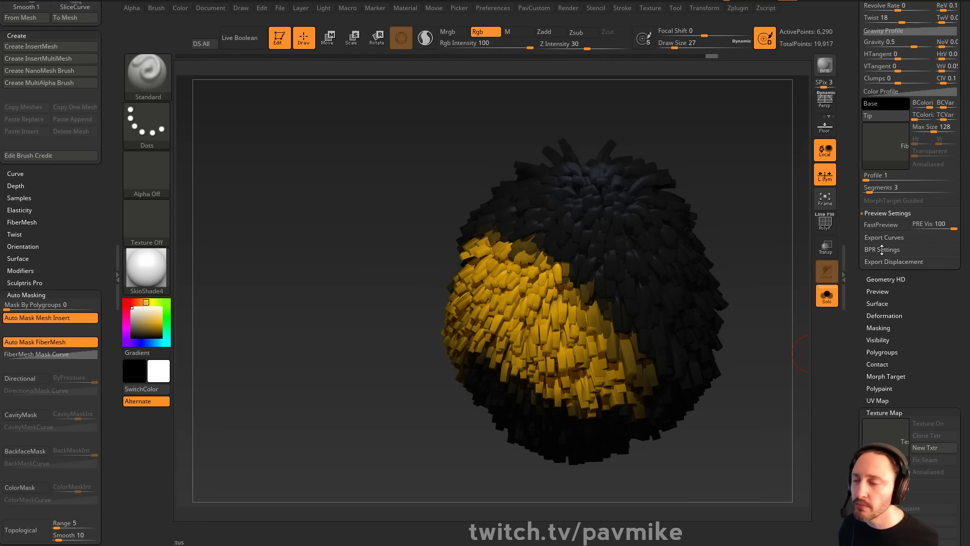
click(882, 249)
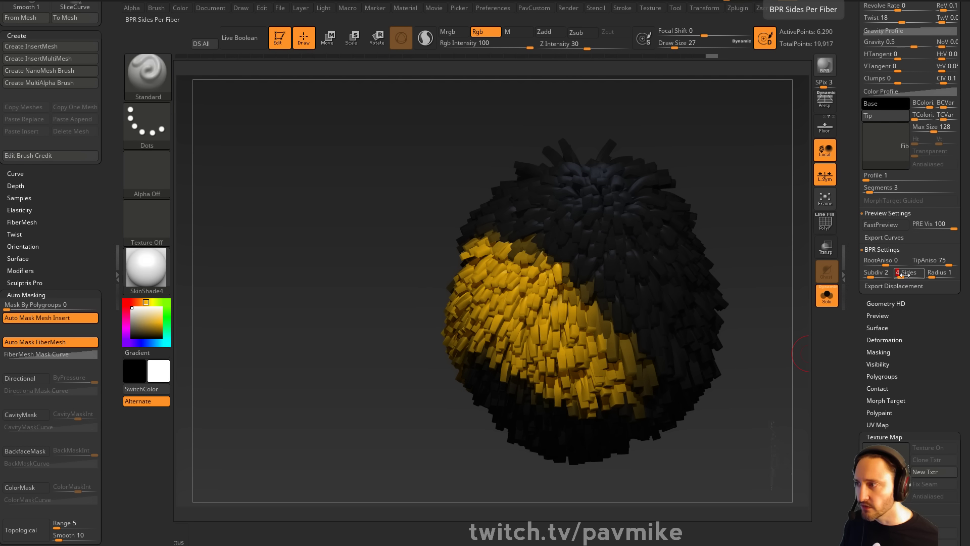
key(Return)
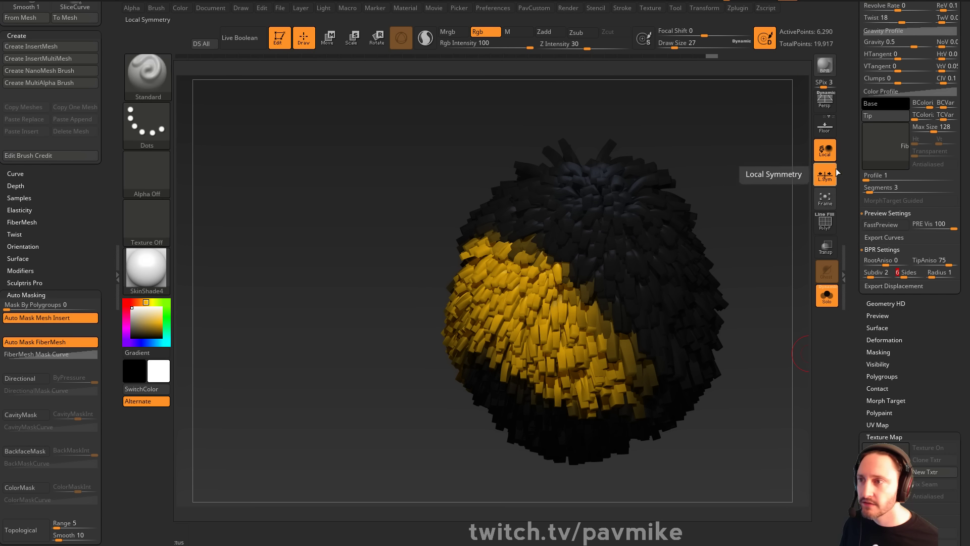
Render the six-sided fibers with BPR from different angles to examine their rounded shape
click(824, 64)
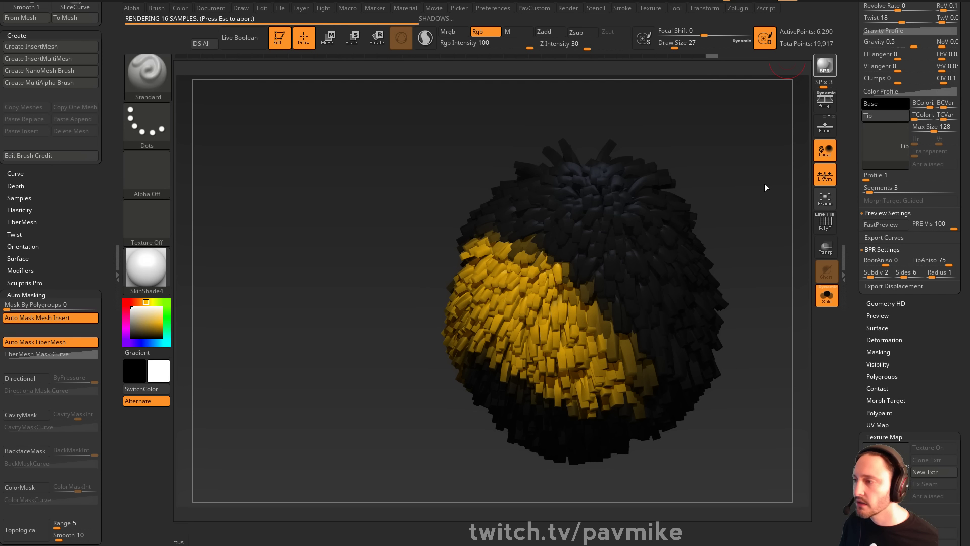
alt+drag(750, 188, 695, 183)
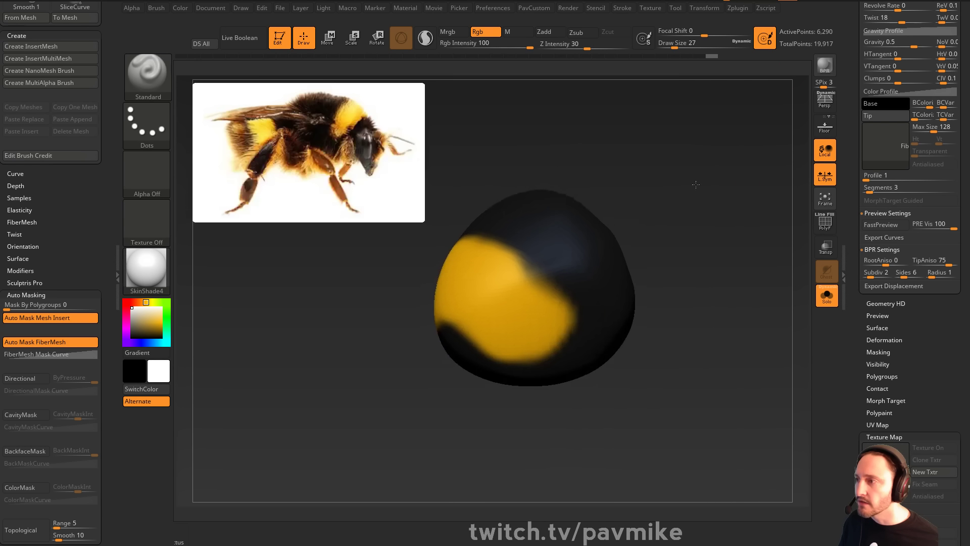
click(818, 73)
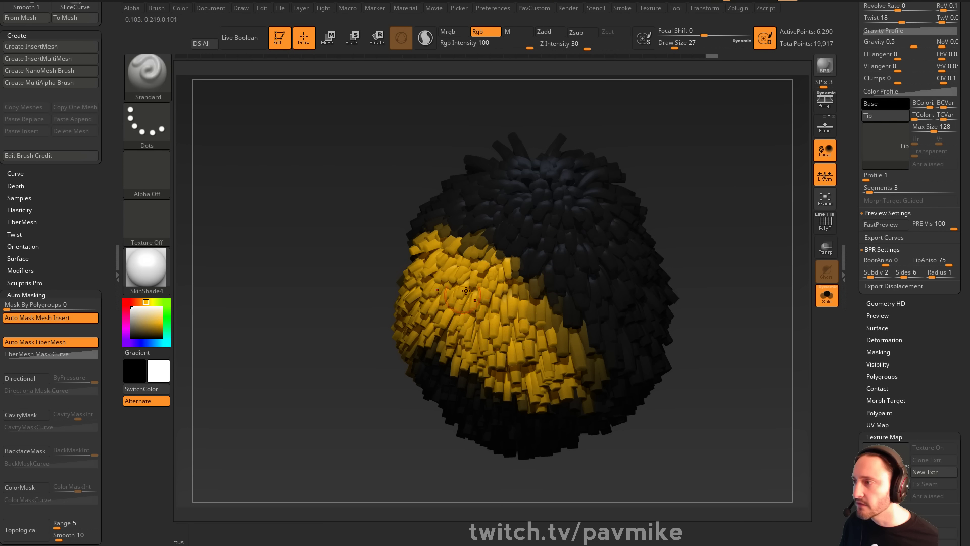
drag(735, 269, 739, 247)
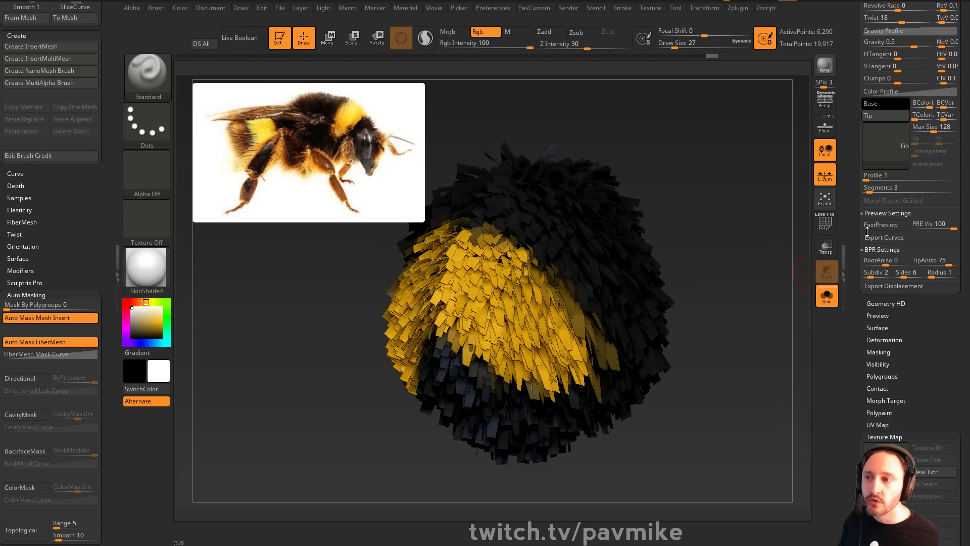
click(824, 67)
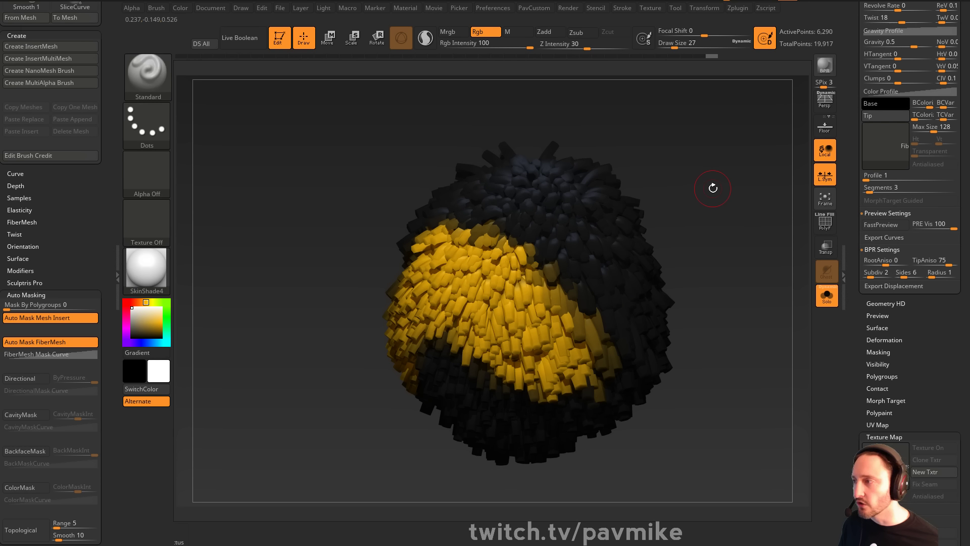
drag(727, 196, 765, 211)
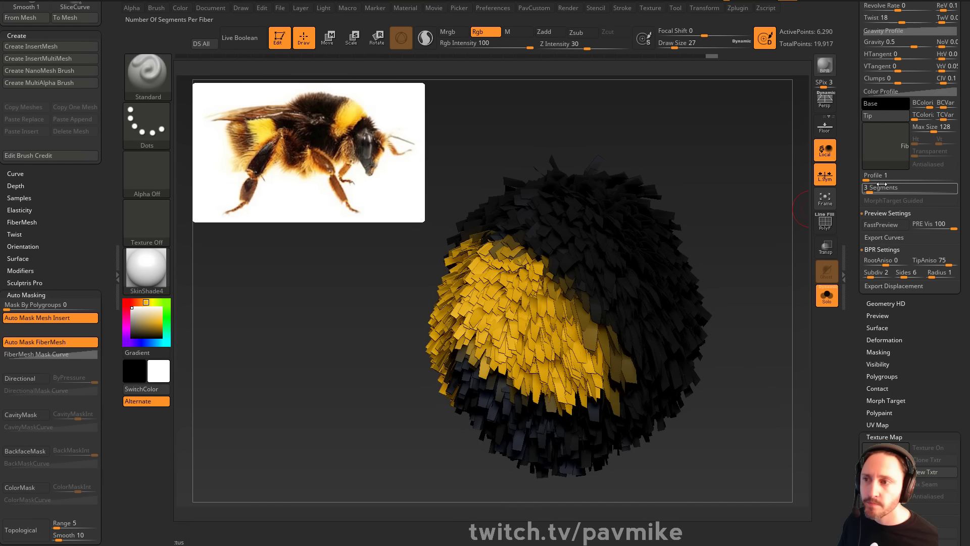
Set the FiberMesh Profile to 5 and accept generating multi-sided fibers on the thorax
click(869, 179)
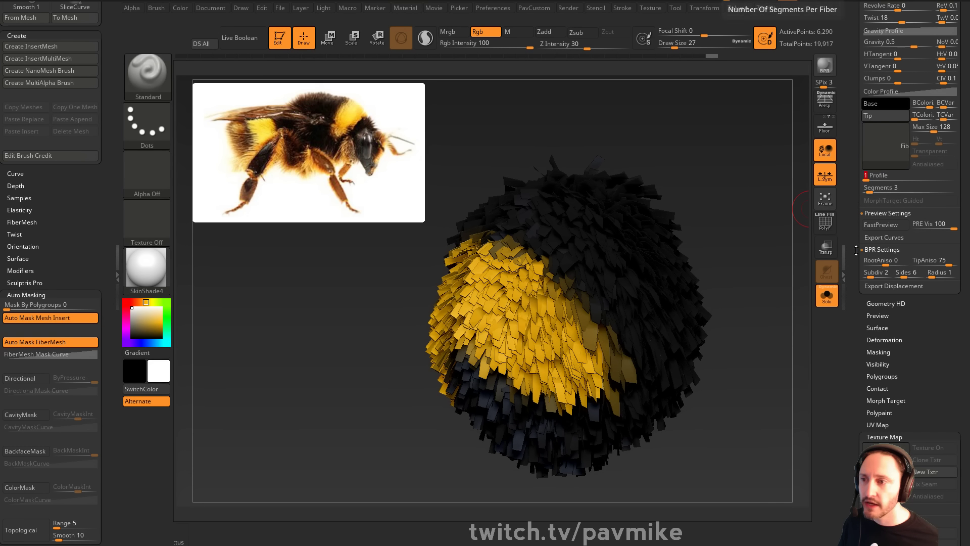
click(905, 273)
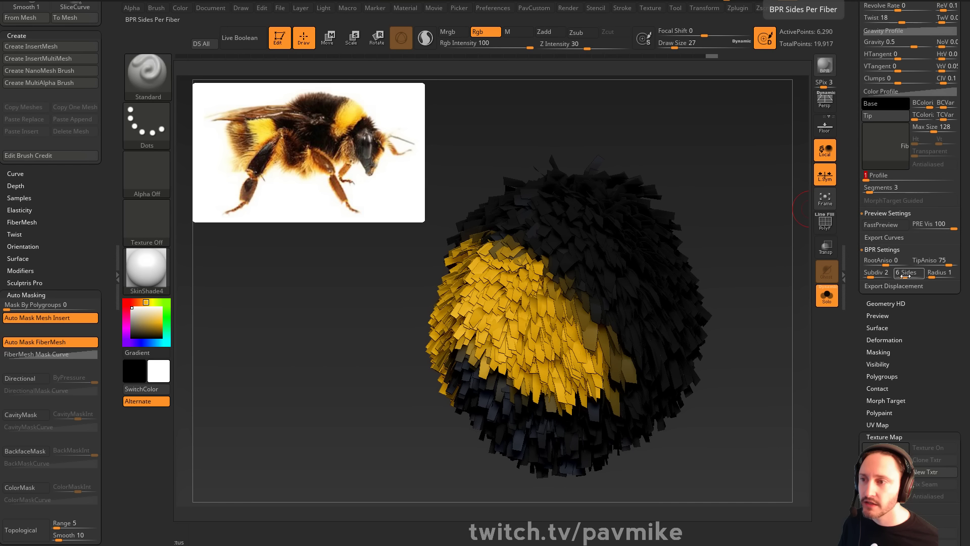
drag(868, 178, 888, 179)
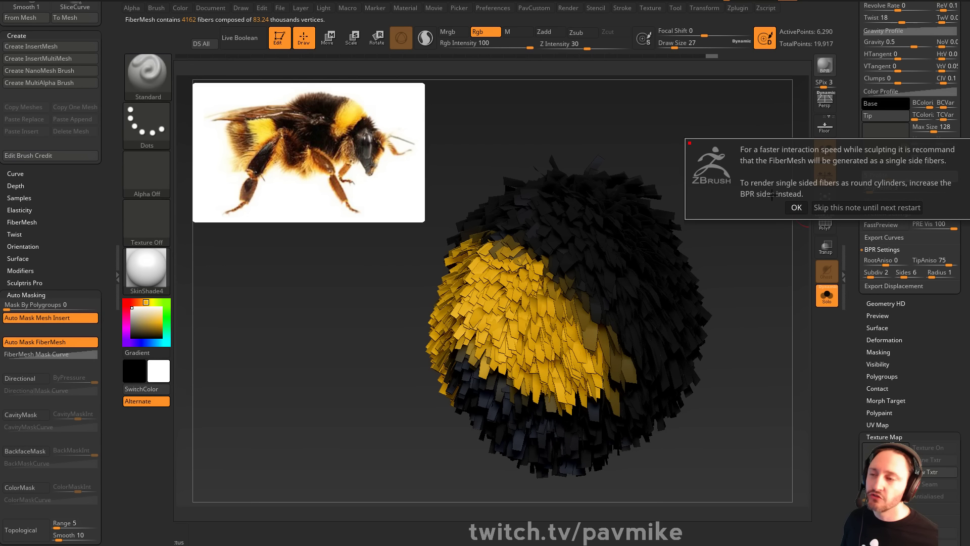
click(796, 207)
drag(754, 210, 723, 175)
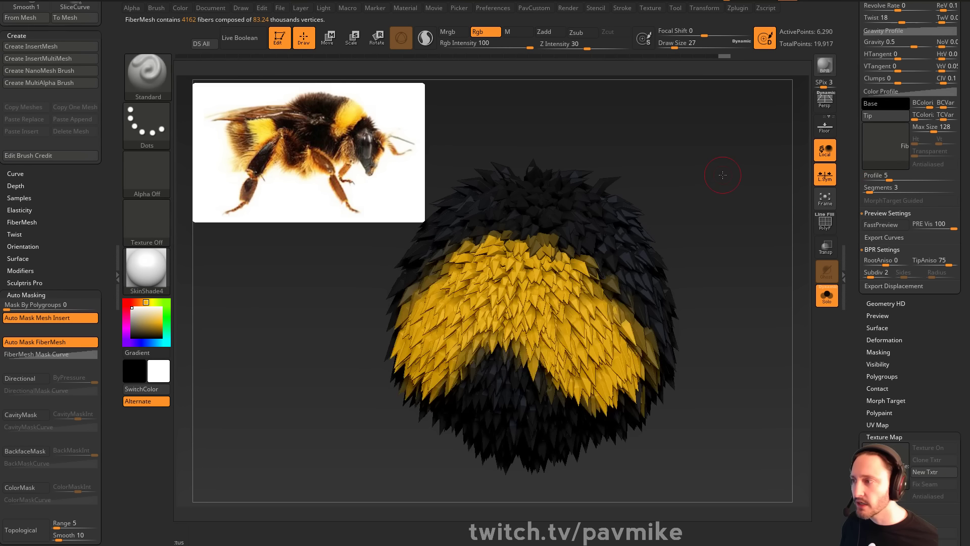
drag(503, 335, 576, 294)
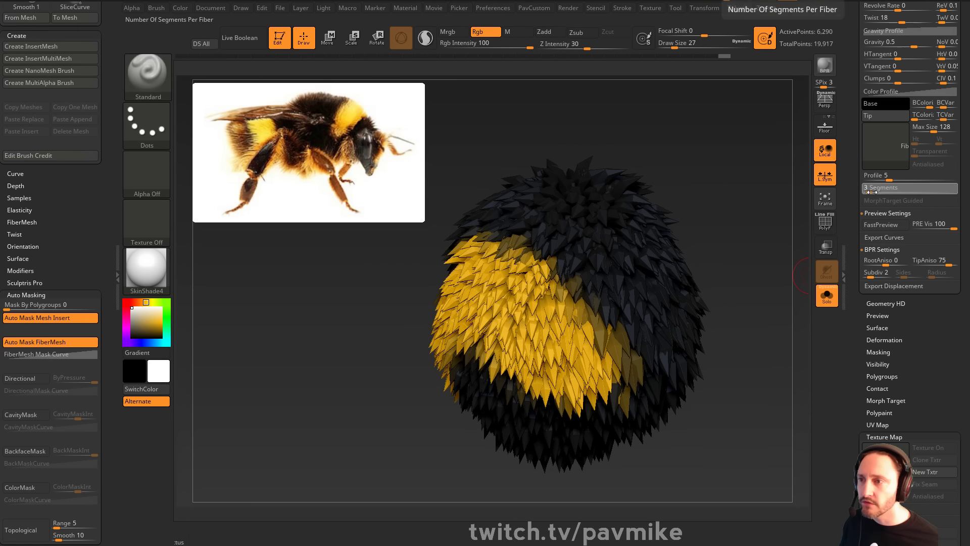
Try 6 Segments on the thorax fibers and return the Segments value to 3
drag(870, 192, 858, 195)
click(797, 220)
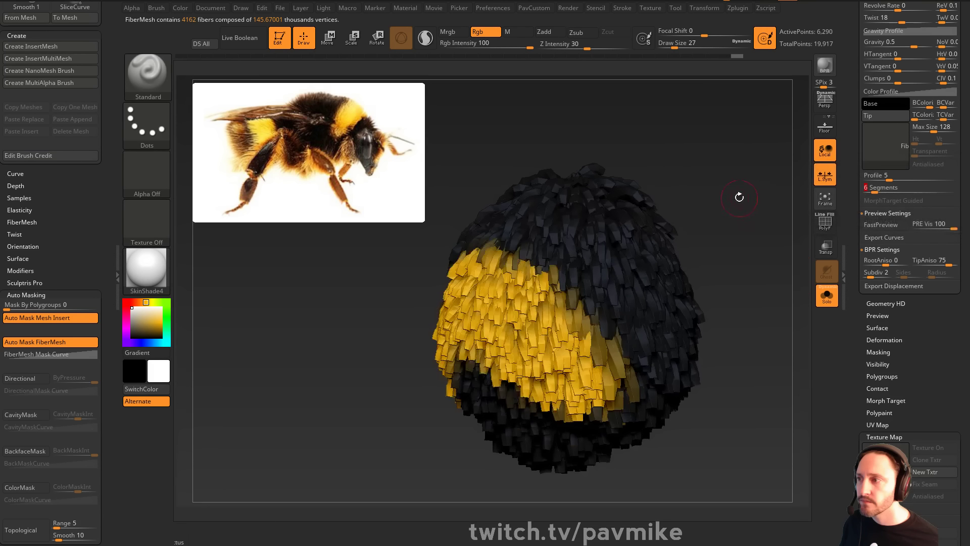
drag(738, 195, 723, 188)
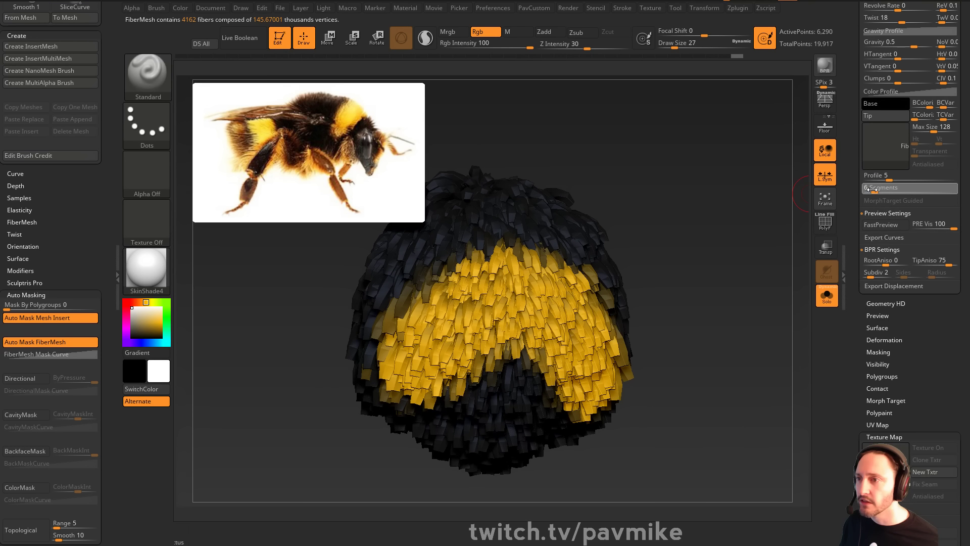
click(796, 220)
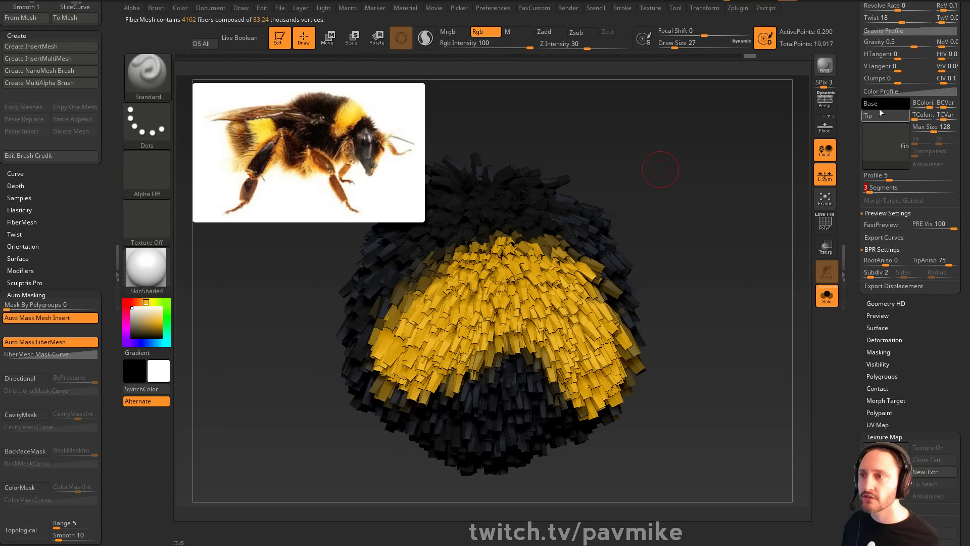
Increase the Length of the thorax fibers to about 932
scroll(853, 92, up, 10)
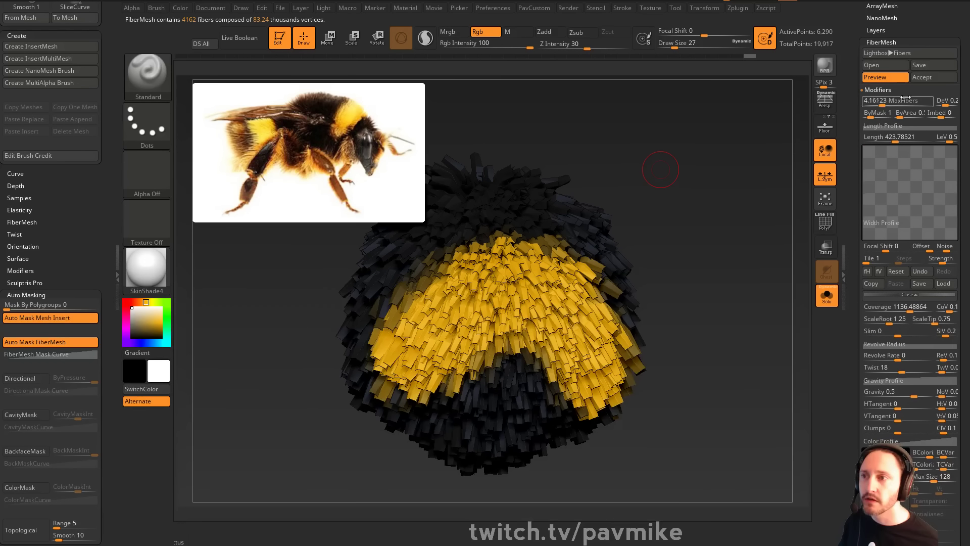
click(893, 138)
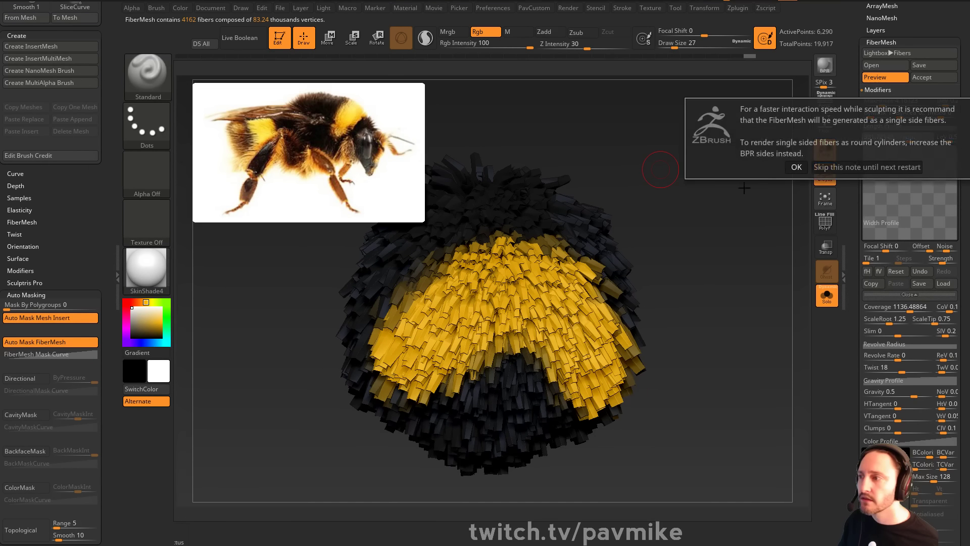
click(796, 167)
drag(721, 203, 775, 151)
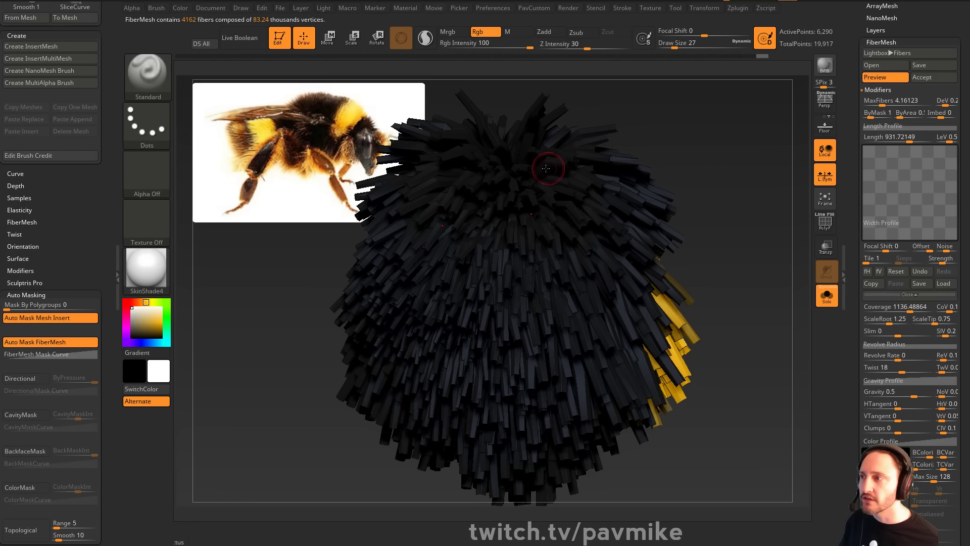
Set the fibers' Segments to 6 so the long fur bends more smoothly around the thorax
scroll(869, 233, down, 6)
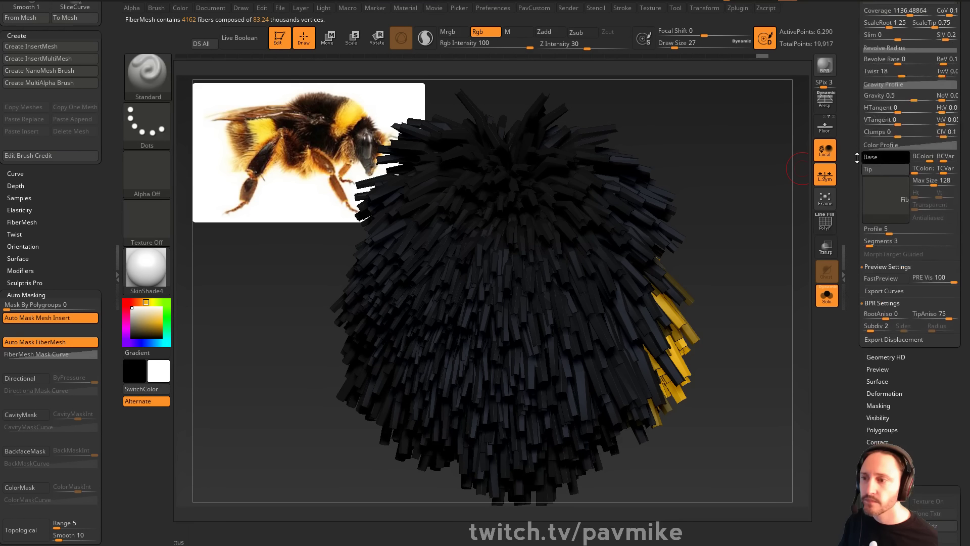
click(874, 230)
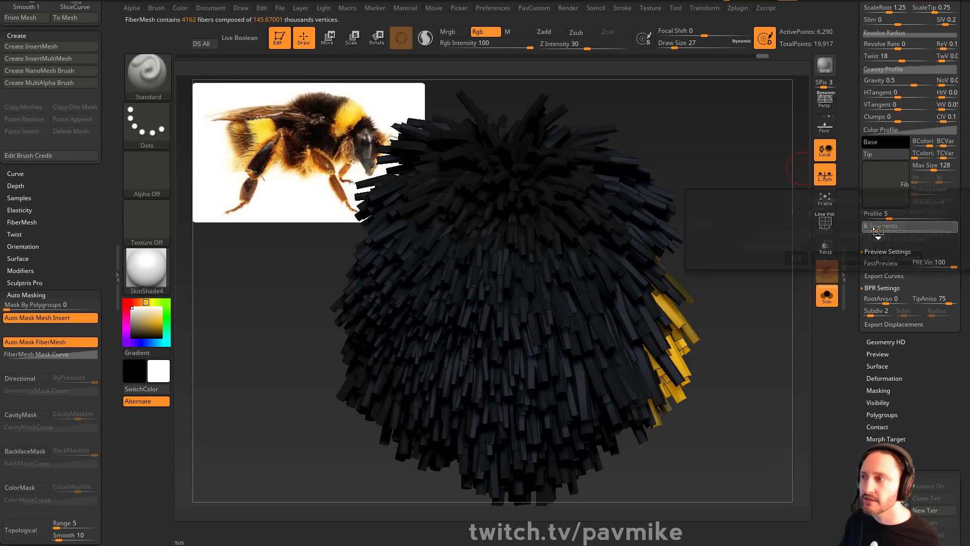
click(849, 255)
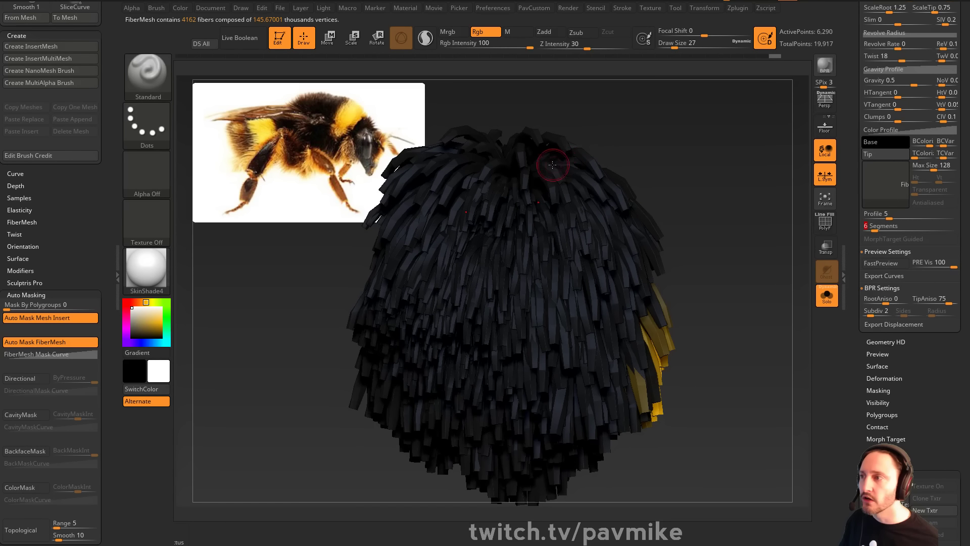
right_drag(604, 168, 700, 171)
right_drag(775, 96, 825, 169)
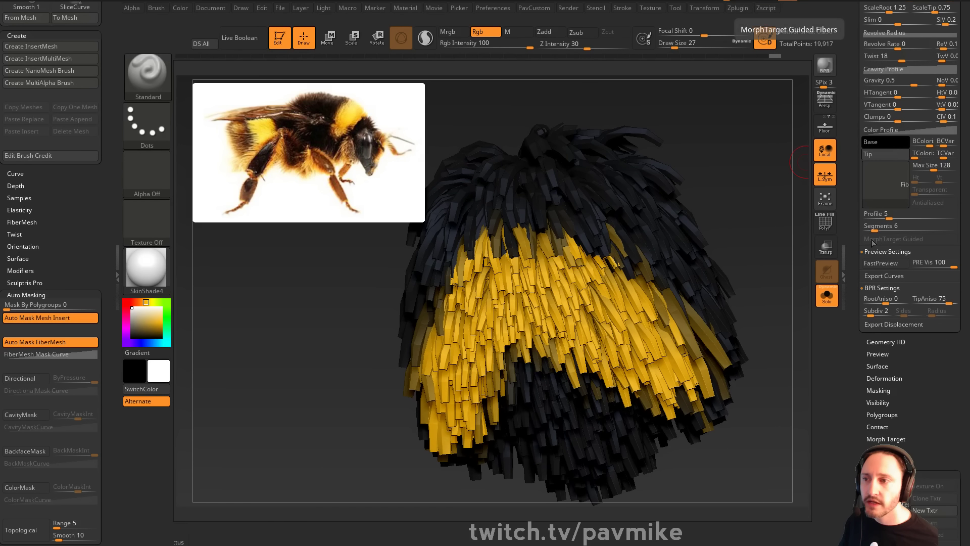
Reduce the fibers' Length to about 653 and turn off Solo to show the whole bee
scroll(855, 221, up, 5)
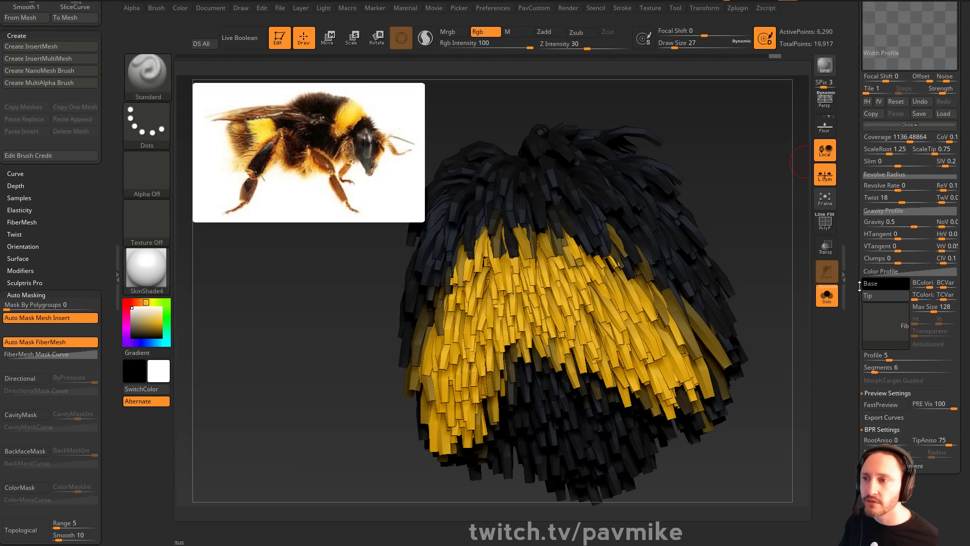
scroll(859, 304, up, 5)
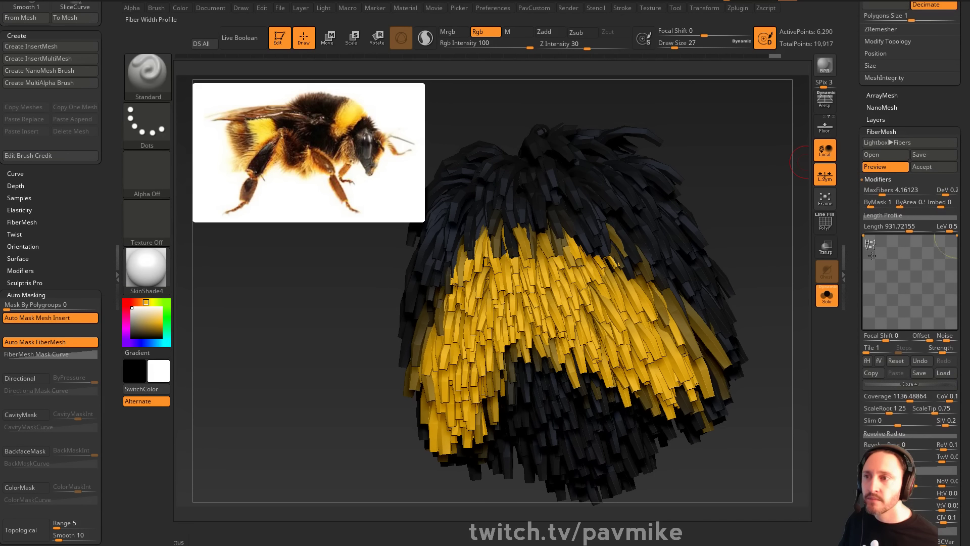
drag(905, 224, 902, 230)
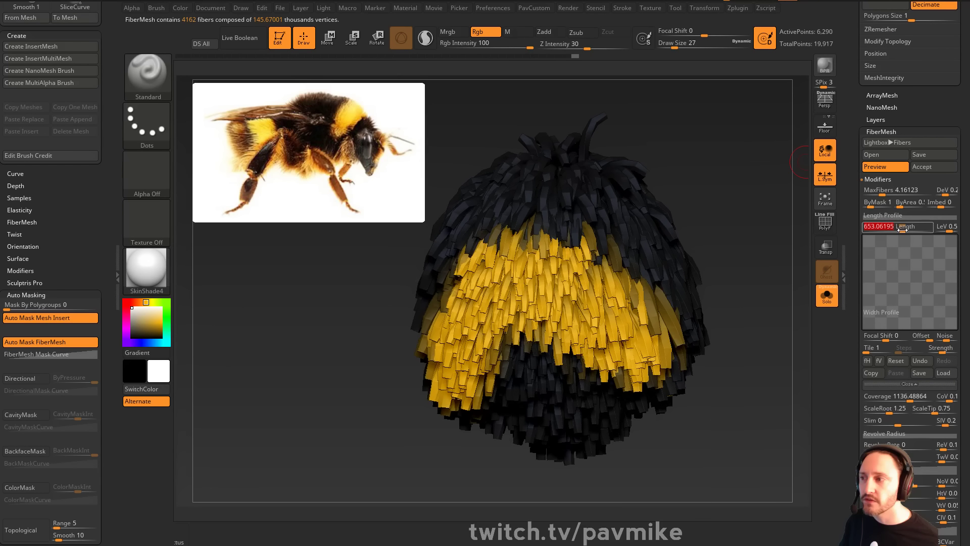
drag(660, 214, 747, 172)
alt+drag(632, 198, 757, 192)
click(826, 294)
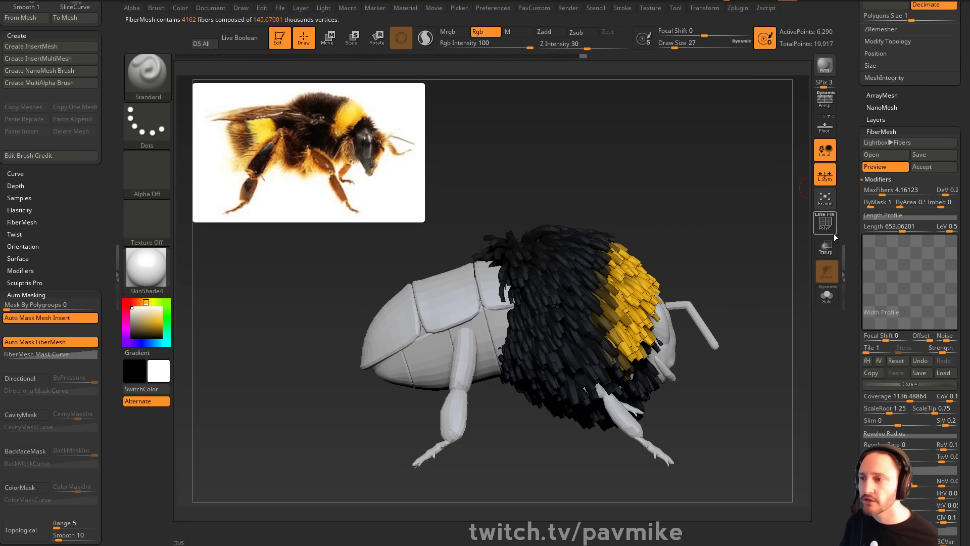
Try the fibers' Gravity at about 0.79, and settle on a Gravity of 0
drag(853, 323, 859, 235)
drag(900, 207, 929, 208)
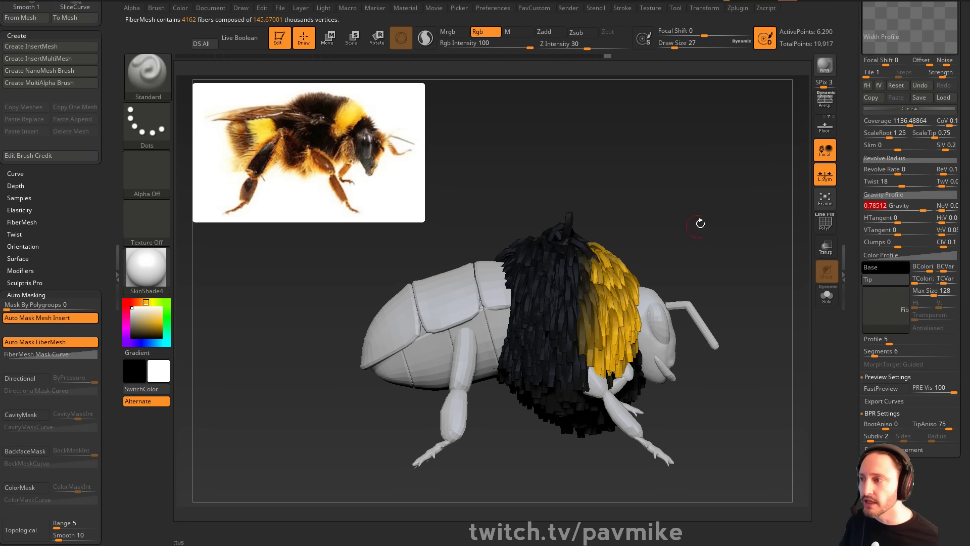
drag(699, 220, 664, 227)
drag(706, 192, 773, 185)
drag(904, 208, 897, 208)
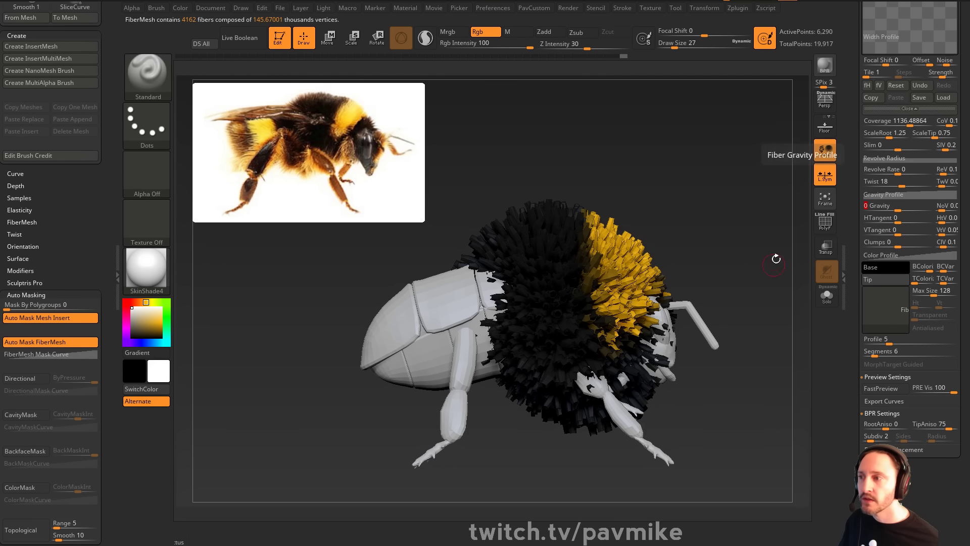
drag(762, 238, 857, 231)
Taper the fibers with a ScaleRoot of 1 and a ScaleTip of about 0.293
scroll(864, 222, up, 5)
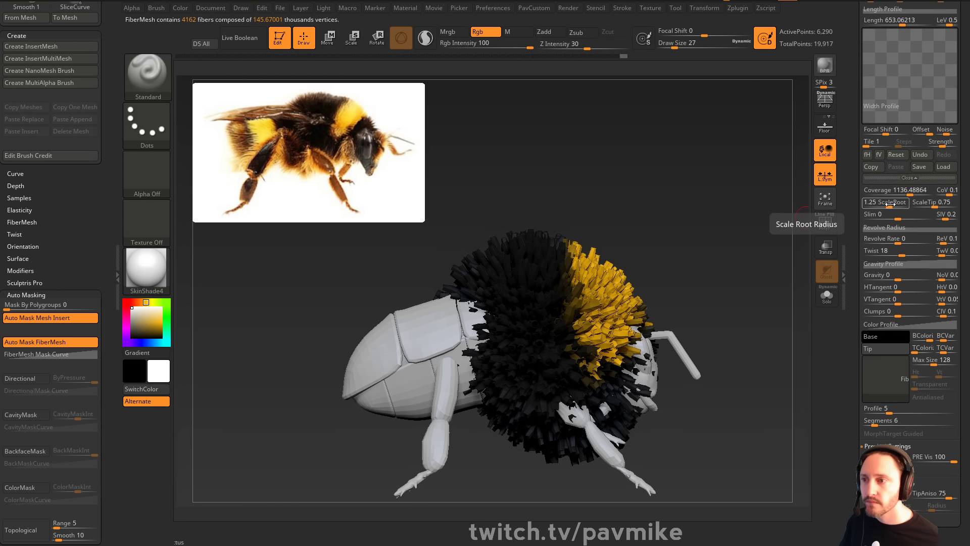
alt+drag(758, 219, 764, 241)
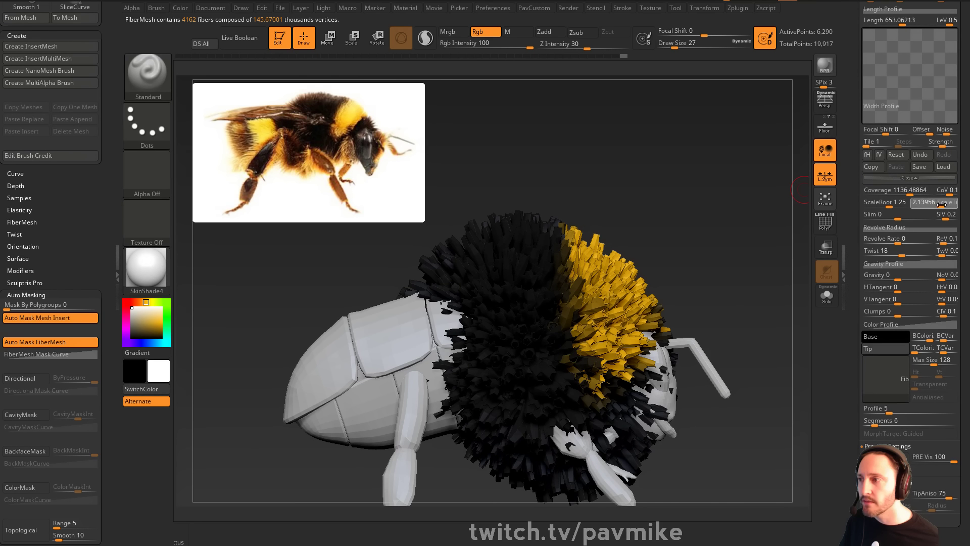
drag(941, 206, 892, 205)
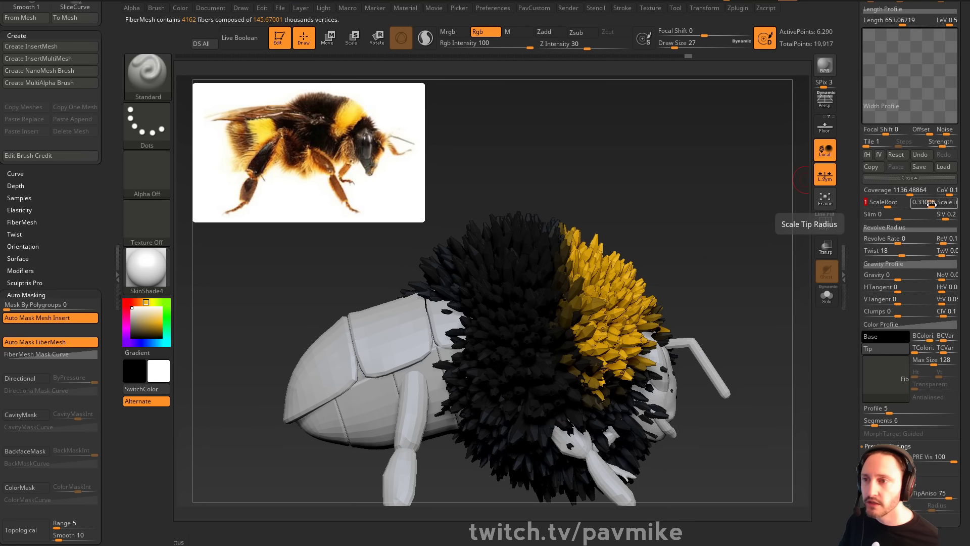
drag(934, 205, 931, 206)
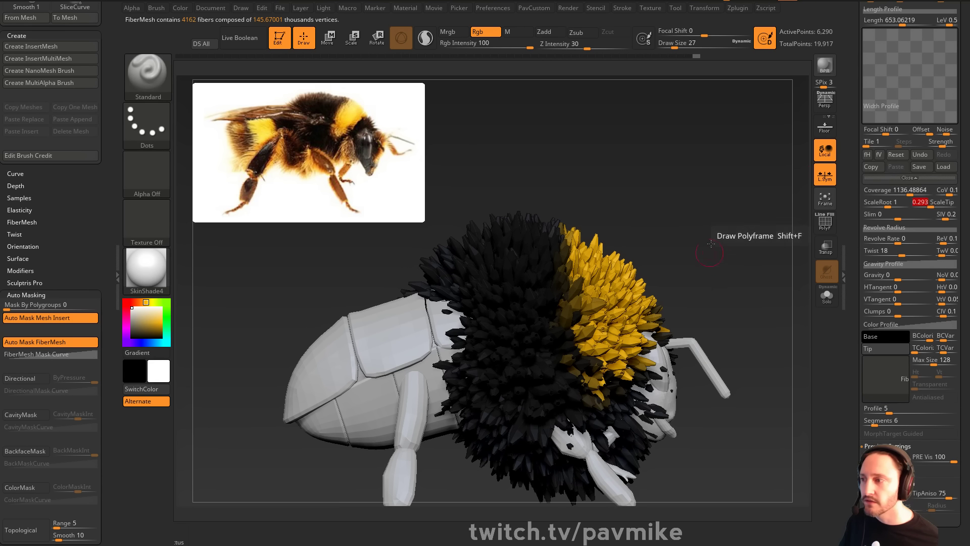
drag(707, 242, 733, 214)
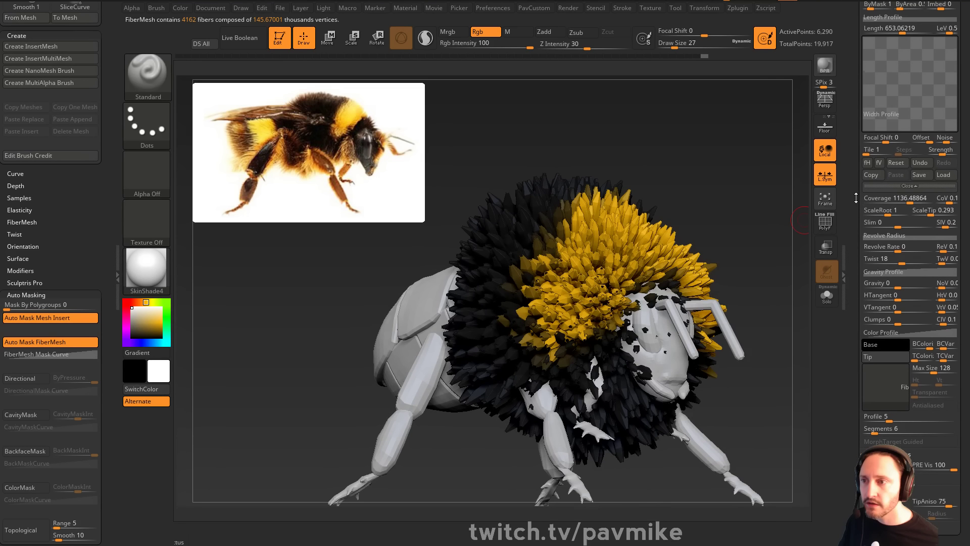
Thin the thorax fibers by reducing their Coverage to about 476
scroll(884, 200, up, 2)
drag(904, 202, 896, 202)
drag(768, 187, 609, 253)
drag(682, 134, 742, 136)
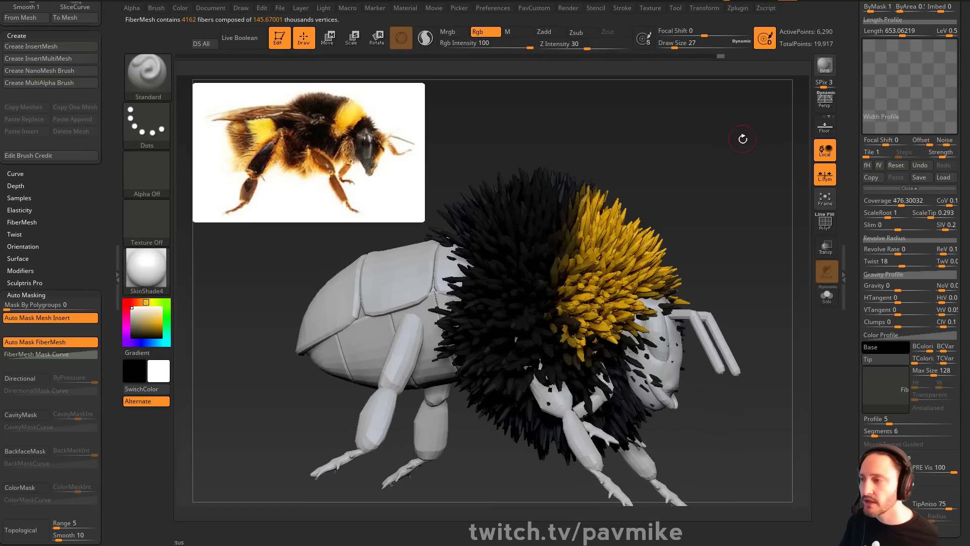
drag(706, 253, 718, 148)
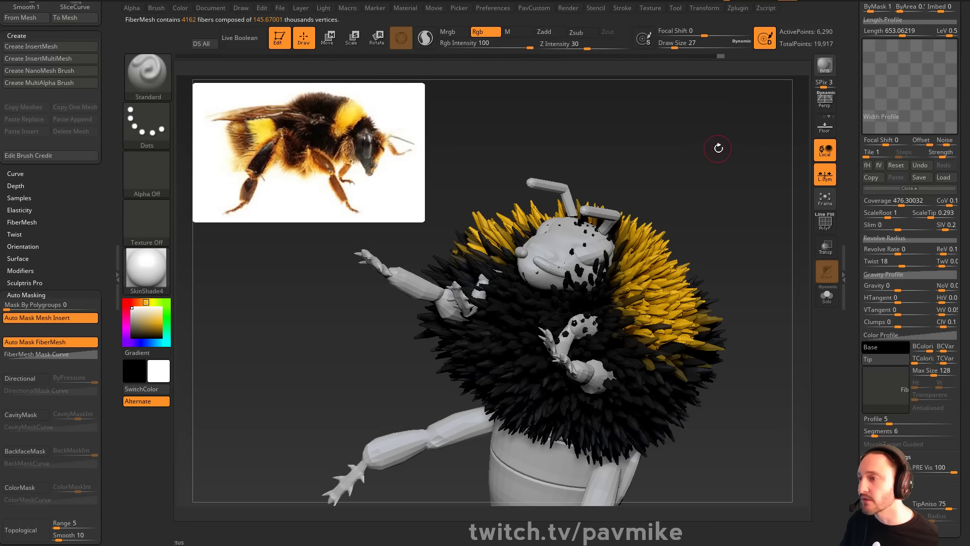
Reduce MaxFibers to about 0.42 for sparse, spiky fibers on the thorax
scroll(870, 222, up, 5)
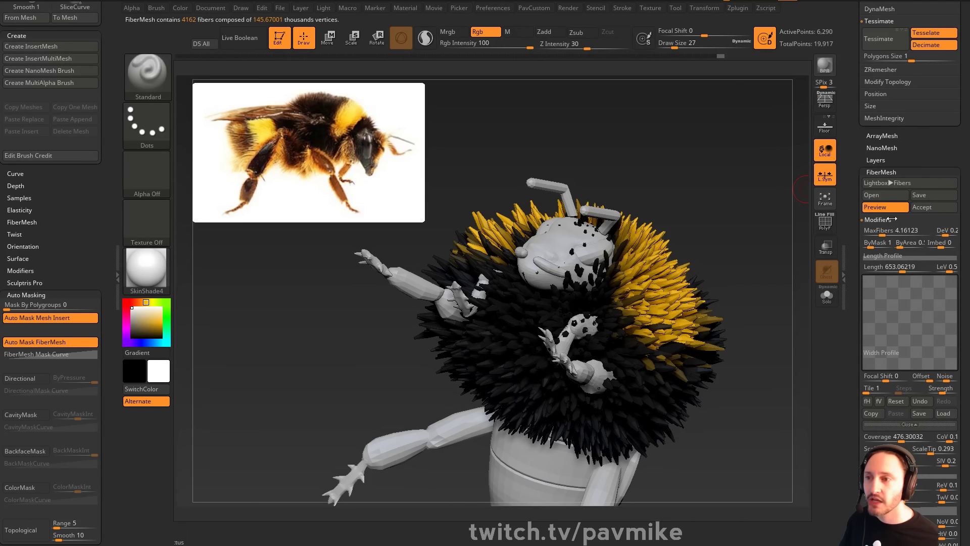
drag(881, 234, 877, 236)
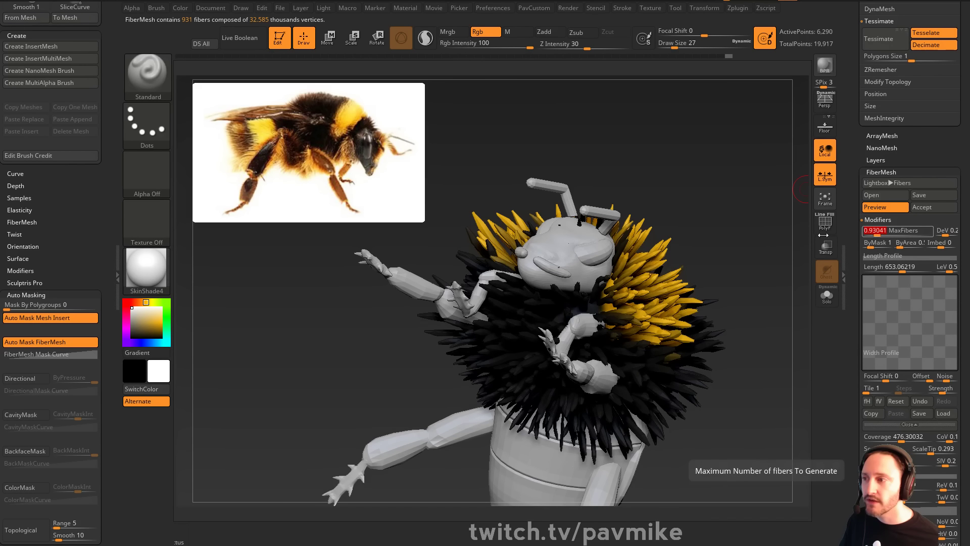
drag(732, 215, 766, 294)
drag(887, 236, 854, 207)
scroll(854, 214, down, 2)
drag(742, 254, 766, 292)
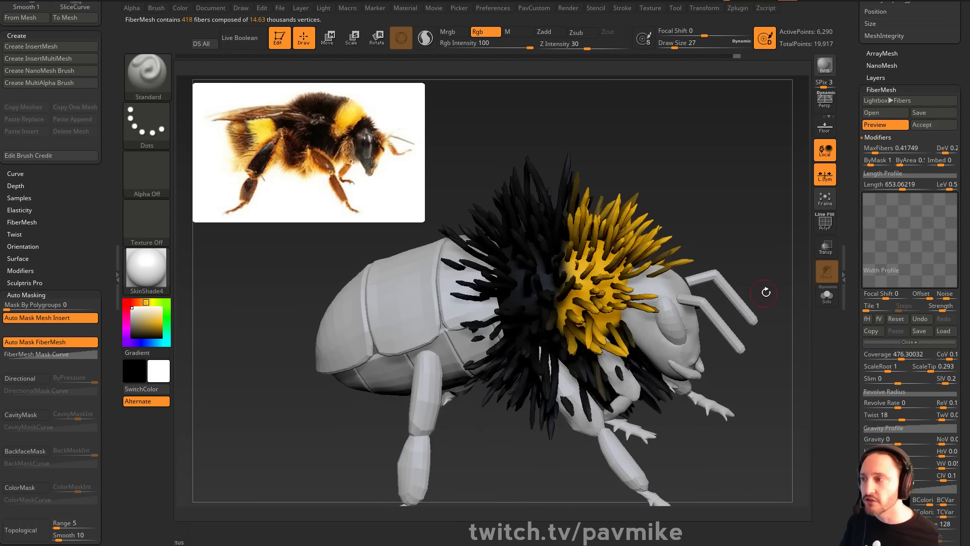
drag(716, 248, 798, 227)
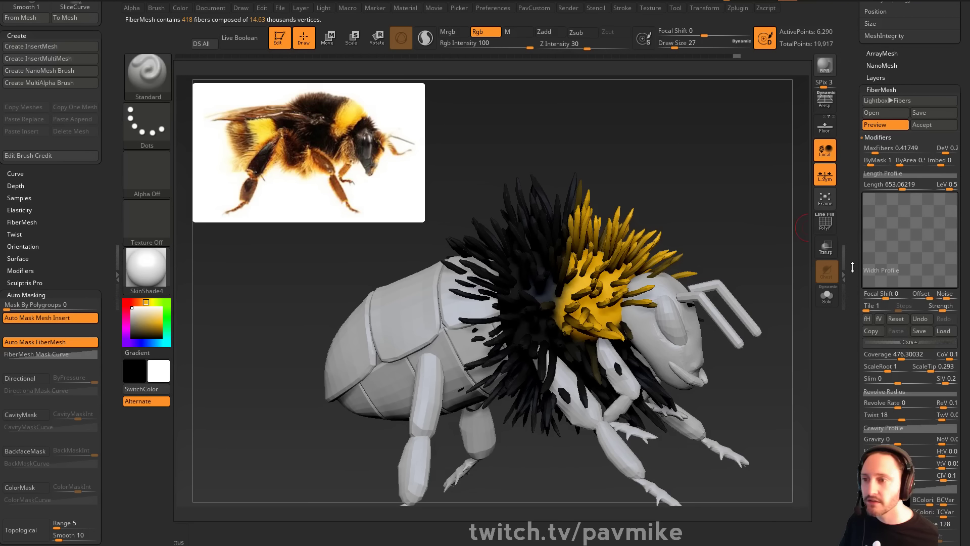
Shorten the fibers' Length to about 233 and raise MaxFibers to about 2.81
click(896, 187)
click(888, 189)
drag(741, 204, 803, 195)
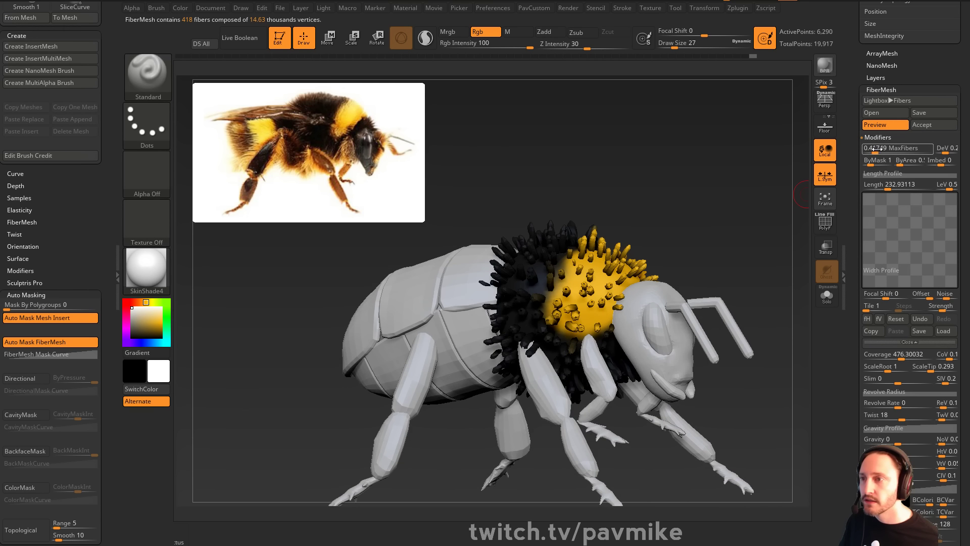
click(878, 150)
click(880, 150)
mouse_move(744, 202)
mouse_down()
mouse_move(729, 204)
mouse_move(748, 156)
mouse_move(727, 141)
mouse_move(790, 166)
mouse_move(727, 153)
mouse_move(738, 166)
mouse_move(729, 207)
mouse_up()
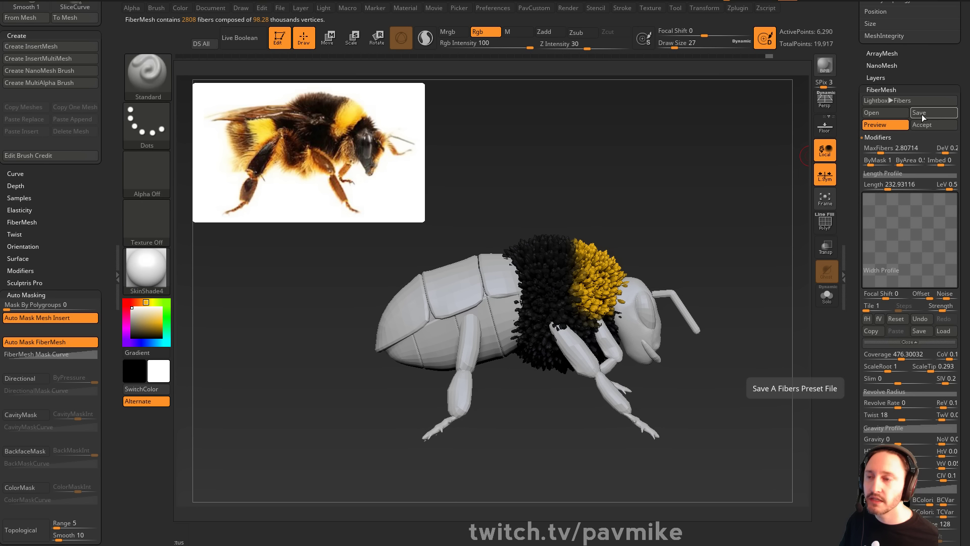
Save the thorax fiber settings as a fibers preset file named ChunkyBumblebeeFur in the Reference folder
click(907, 100)
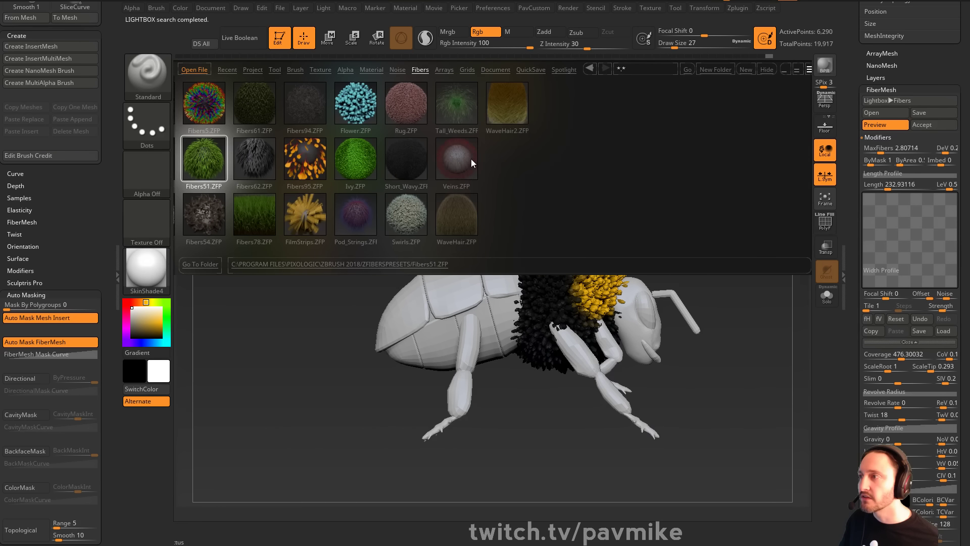
click(767, 70)
drag(589, 202, 750, 168)
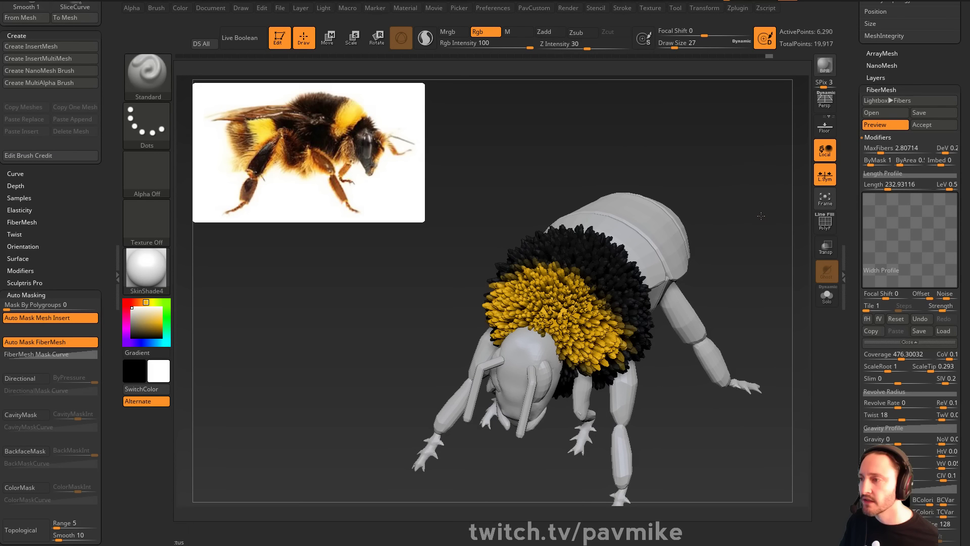
drag(761, 216, 725, 228)
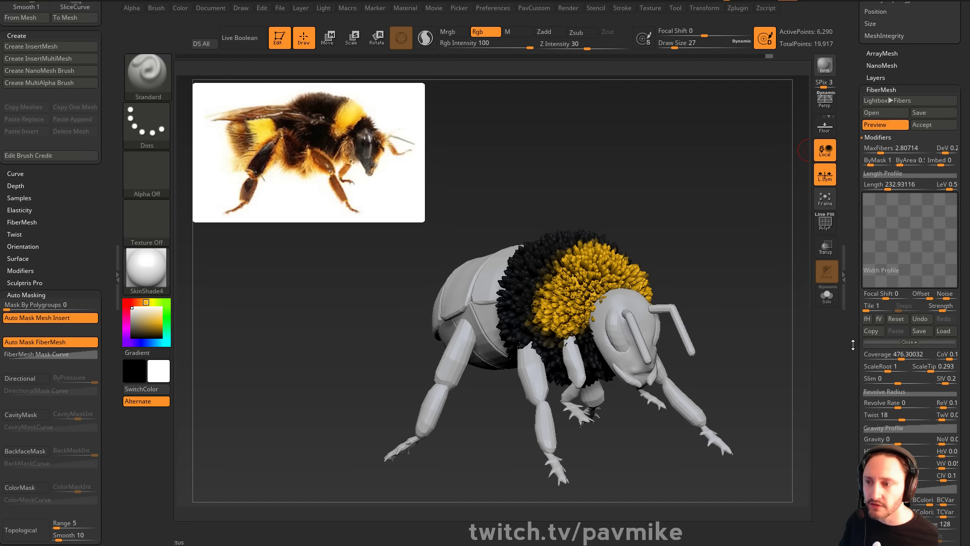
scroll(876, 273, down, 1)
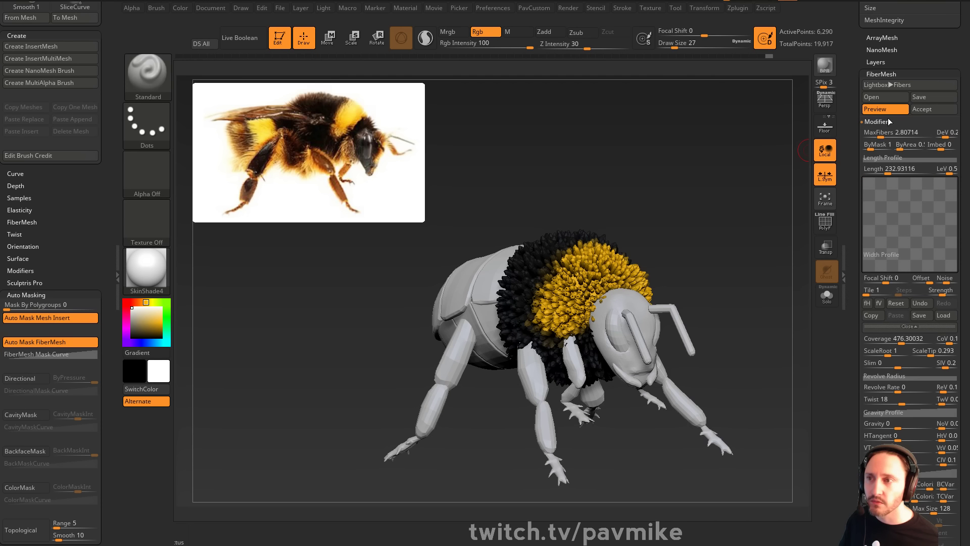
drag(731, 187, 762, 194)
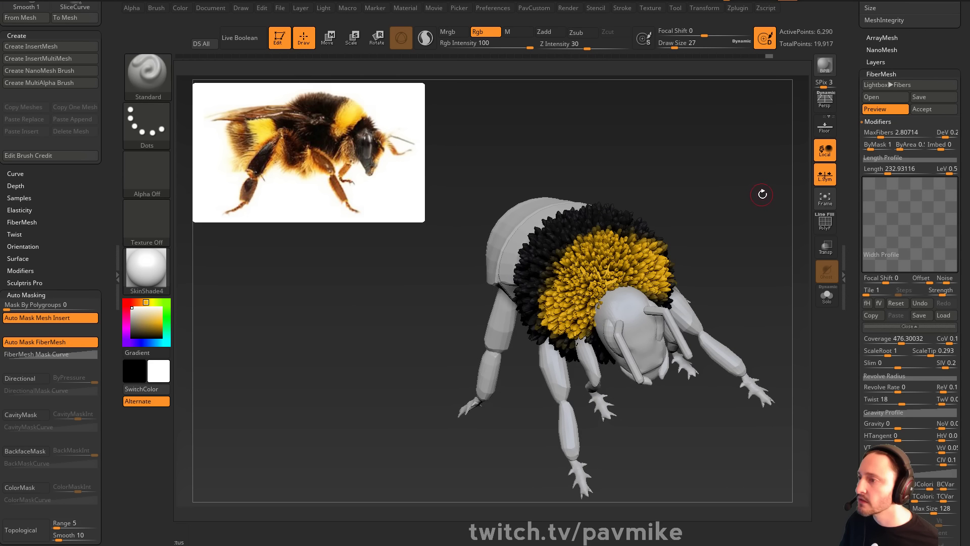
click(919, 97)
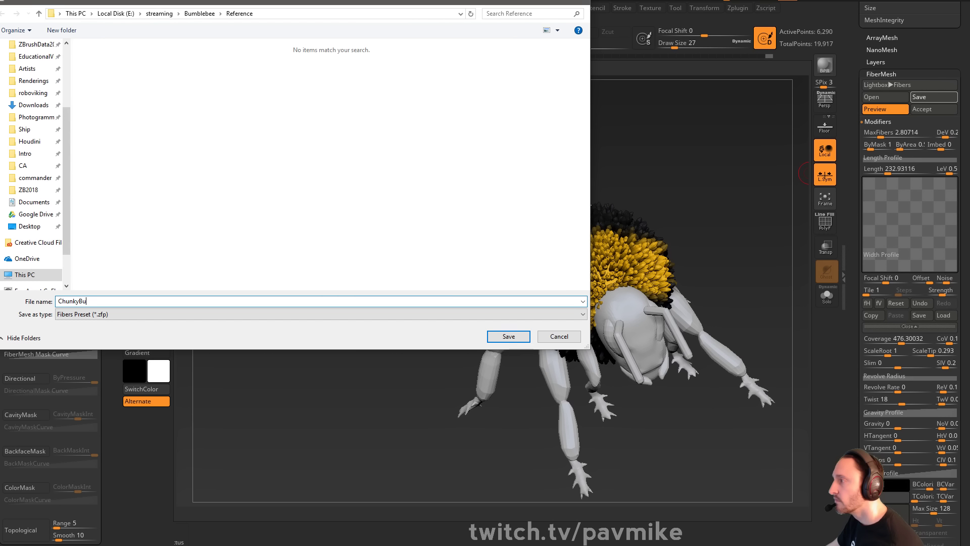
text(ChunkyBumblebeeF)
key(Return)
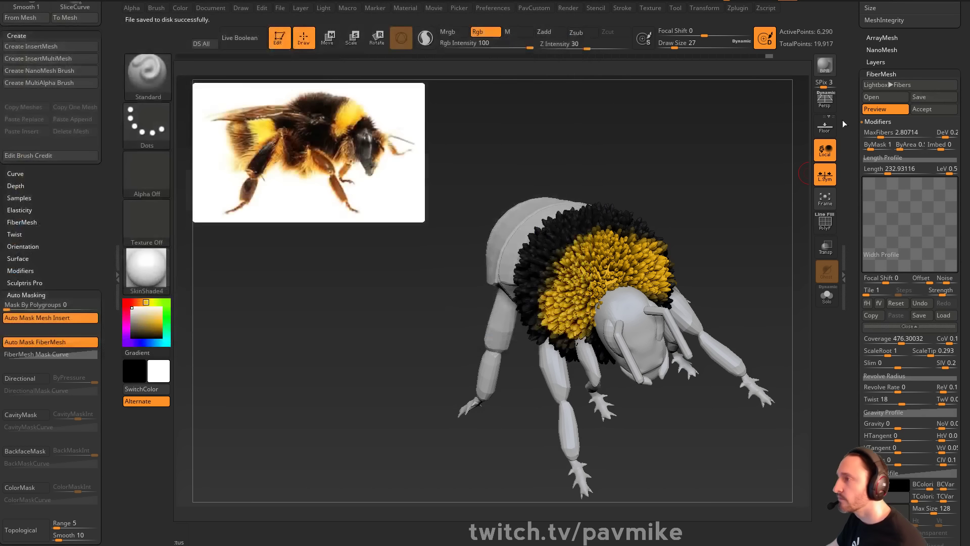
Select the upper abdomen plates, consult the flying bumblebee reference photo, and generate a FiberMesh preview on the plates
mouse_move(759, 179)
mouse_down()
mouse_move(764, 163)
mouse_move(742, 182)
mouse_move(759, 183)
mouse_up()
alt+click(500, 254)
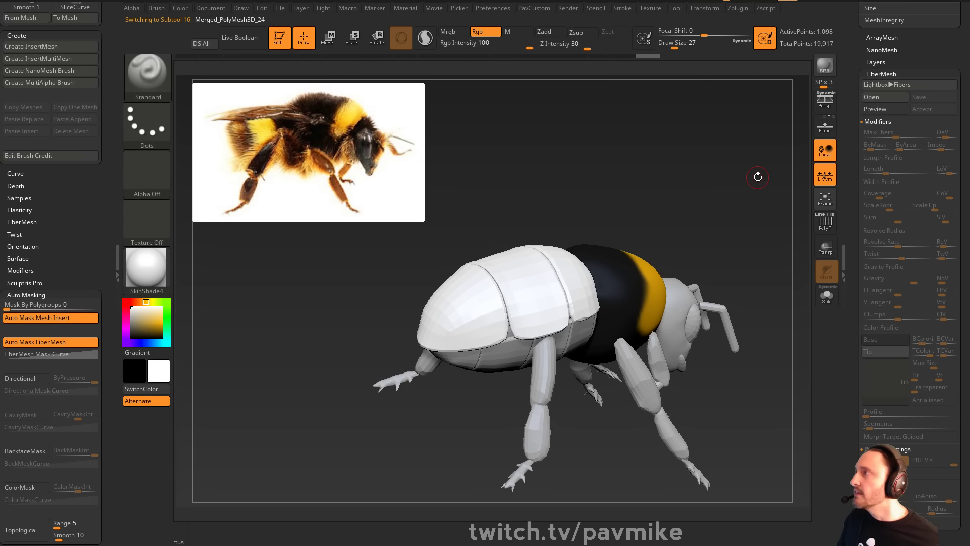
drag(283, 3, 604, 238)
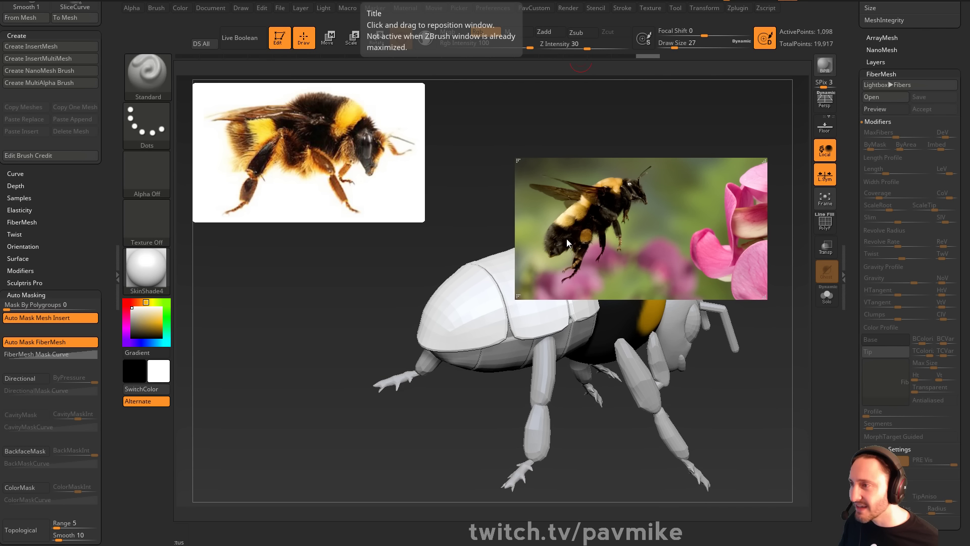
drag(633, 248, 283, 1)
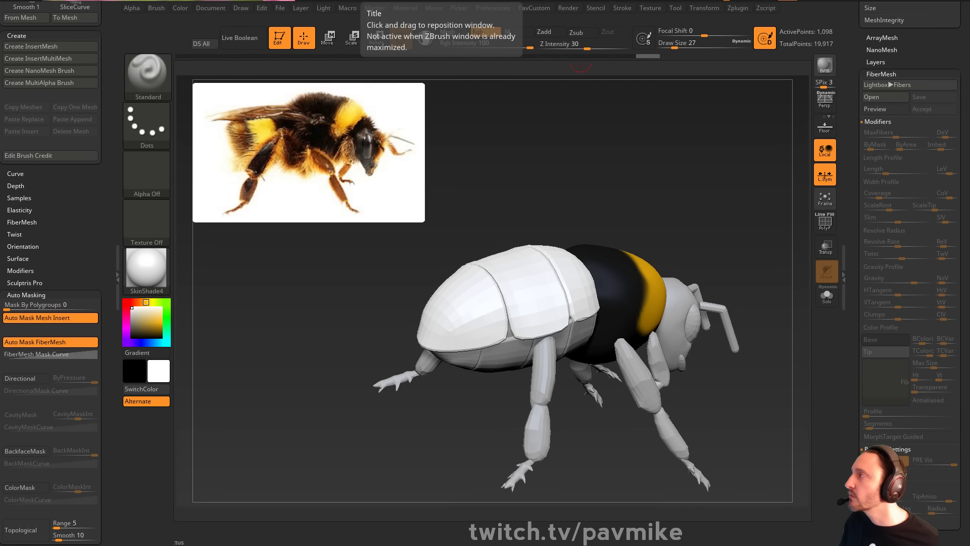
drag(535, 2, 0, 0)
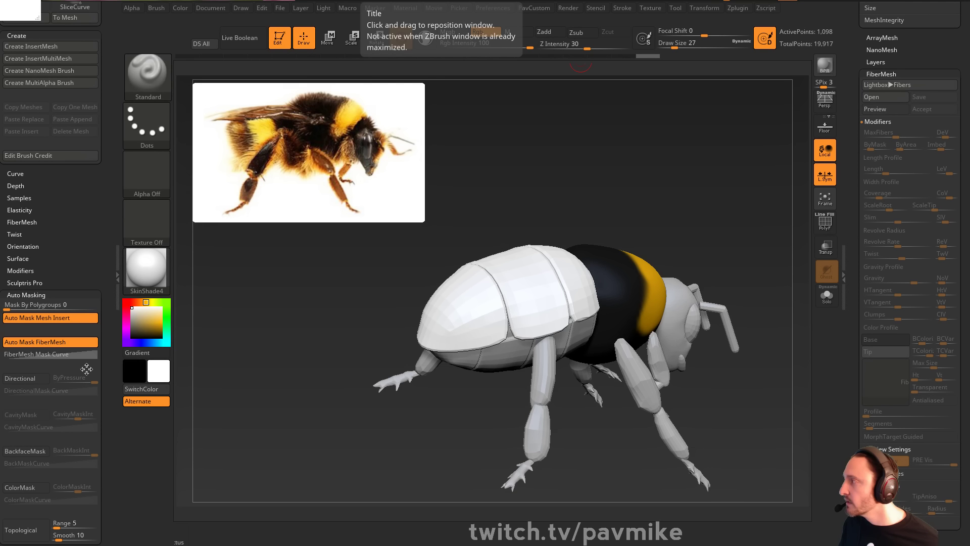
drag(697, 129, 755, 234)
click(873, 109)
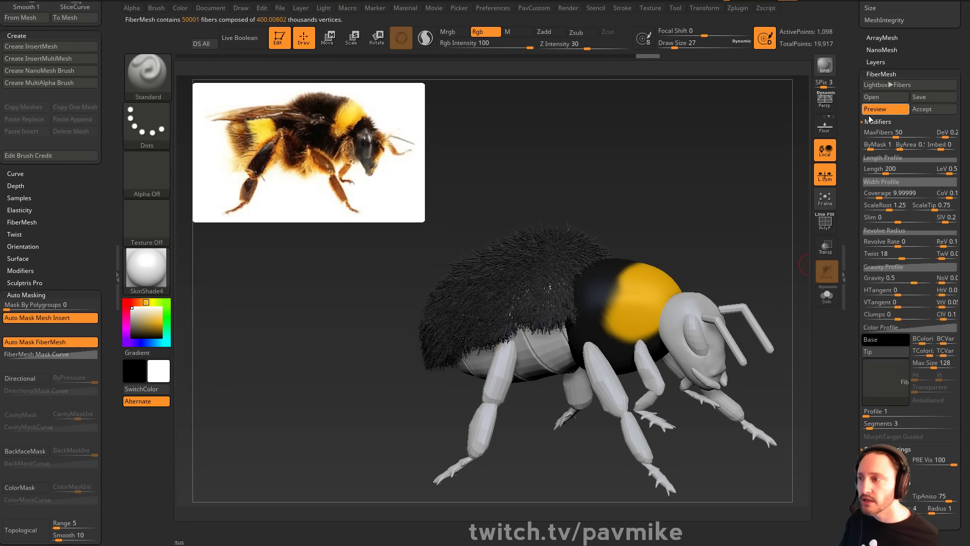
Load the ChunkyBumblebeeFur preset onto the upper abdomen plates' fibers
drag(722, 183, 746, 194)
alt+click(652, 289)
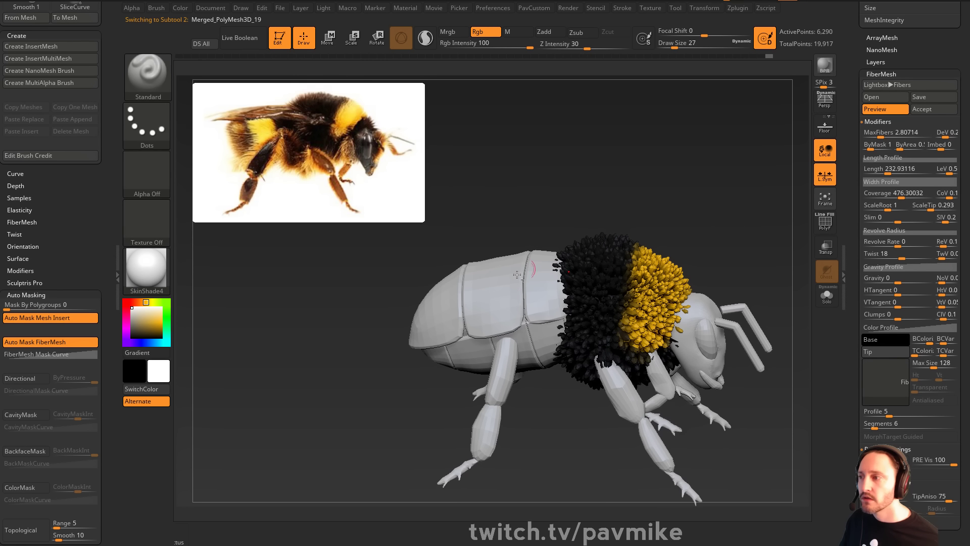
alt+click(537, 262)
drag(634, 208, 690, 173)
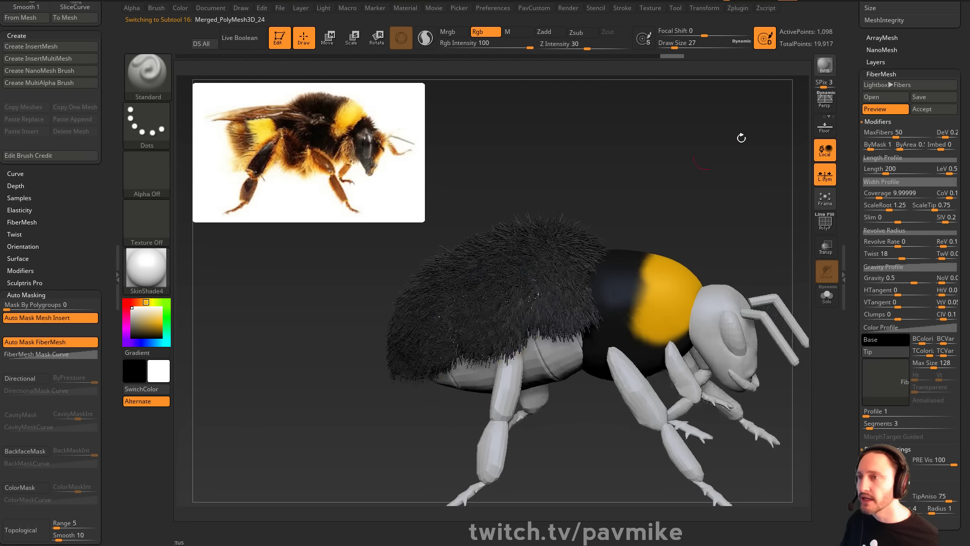
click(895, 96)
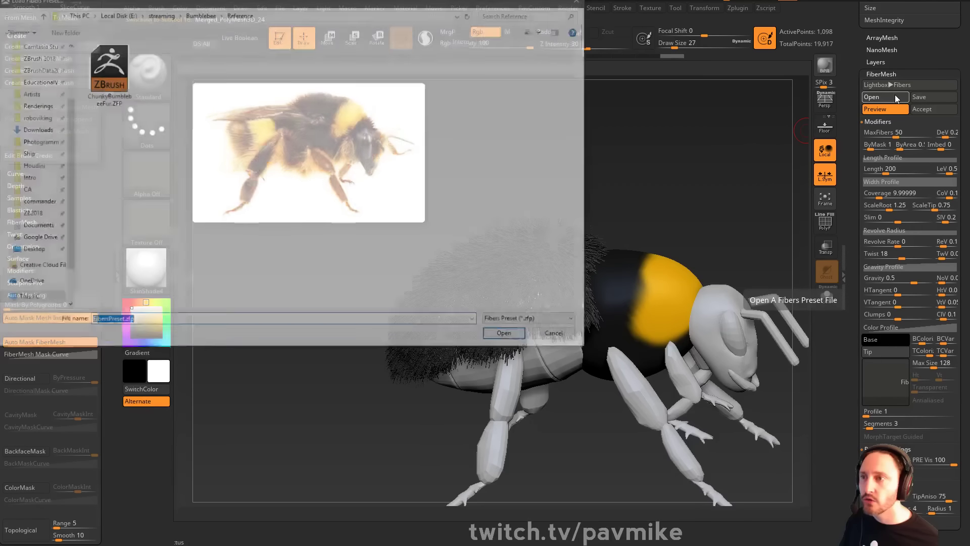
double_click(104, 68)
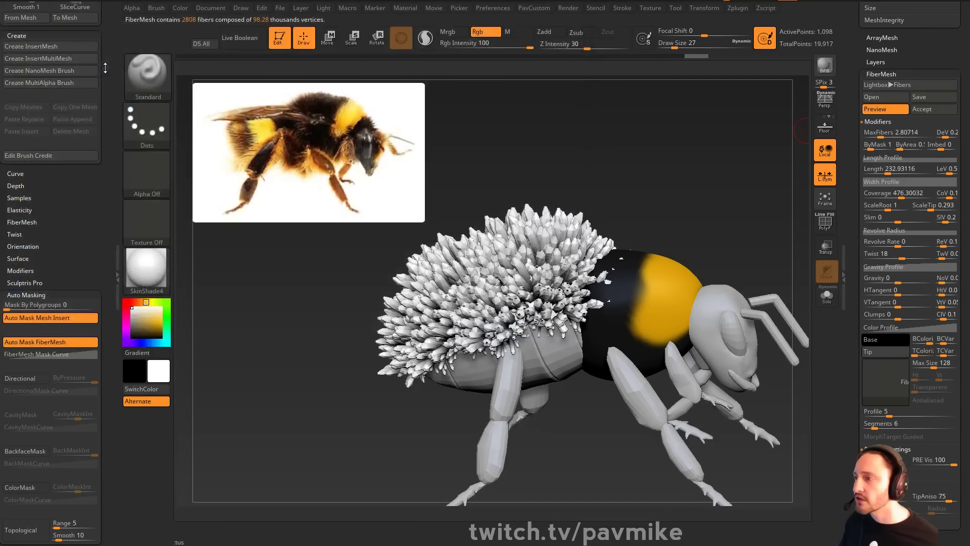
Sample a warm bumblebee yellow and fill the upper abdomen plates with it
drag(779, 202, 765, 210)
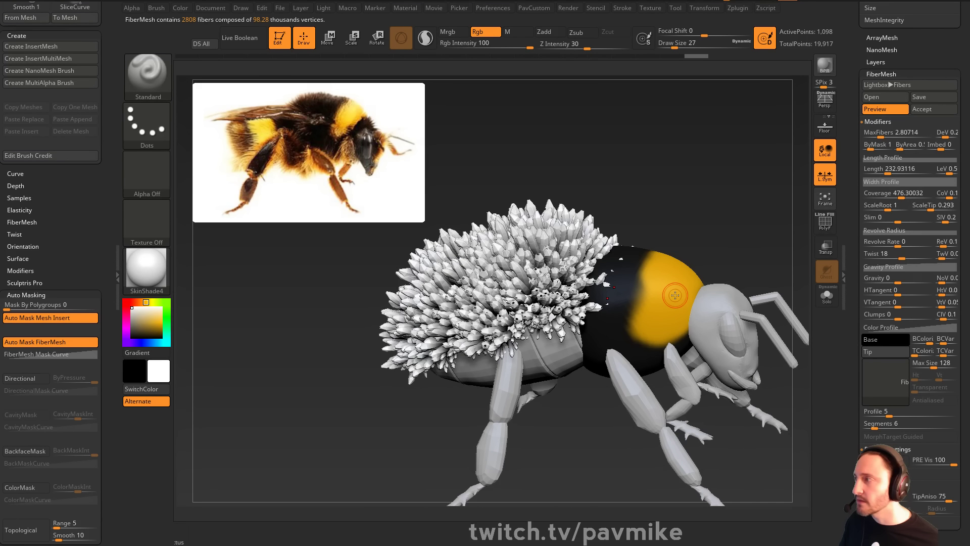
key(c)
key(ctrl+f)
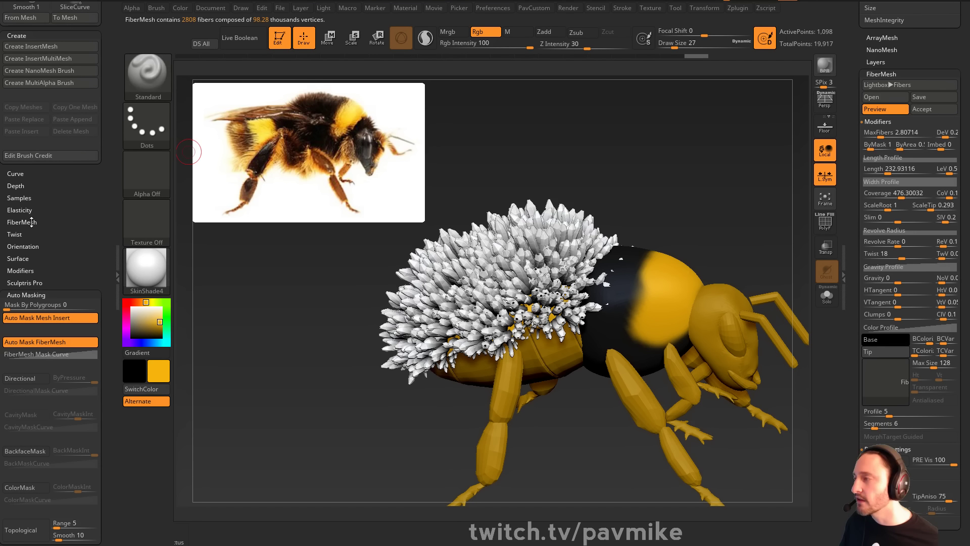
drag(136, 323, 312, 154)
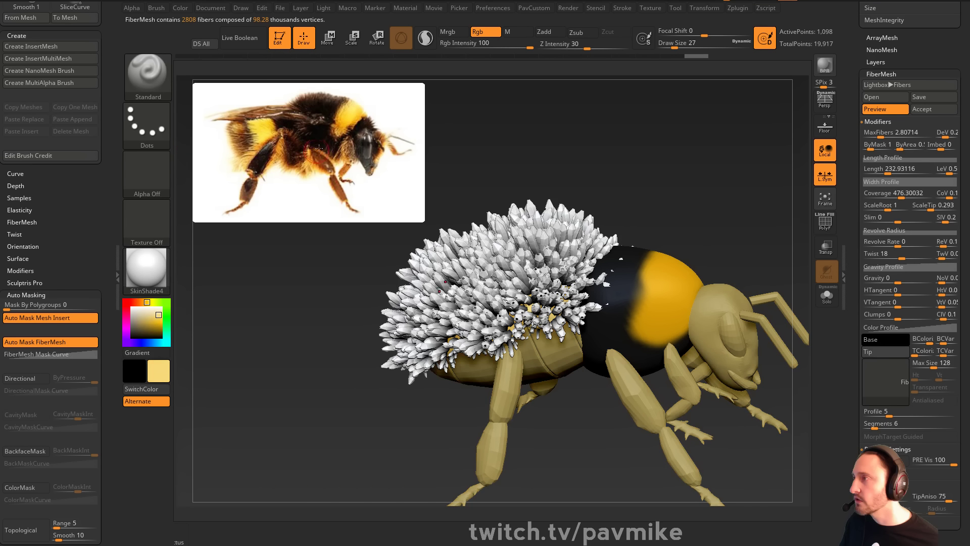
key(c)
key(ctrl+f)
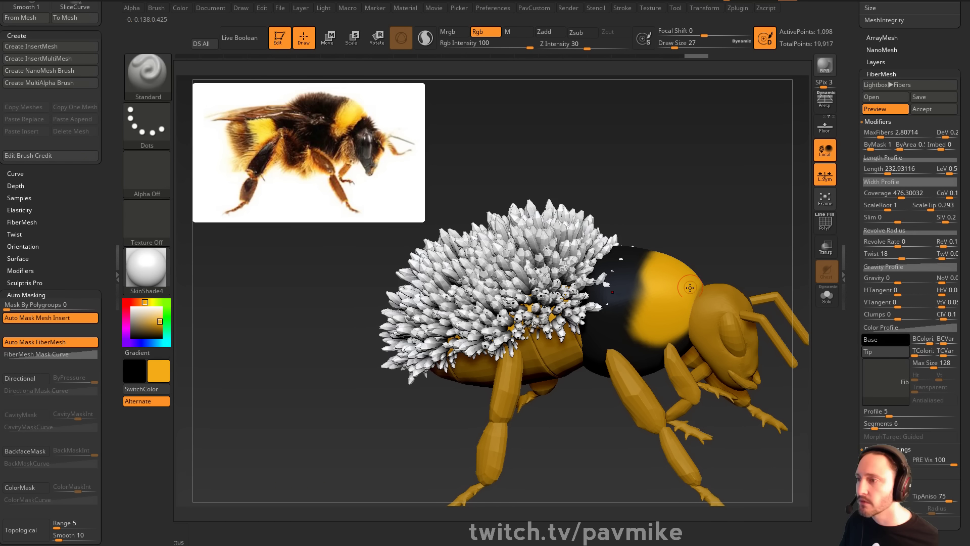
right_drag(672, 278, 727, 211)
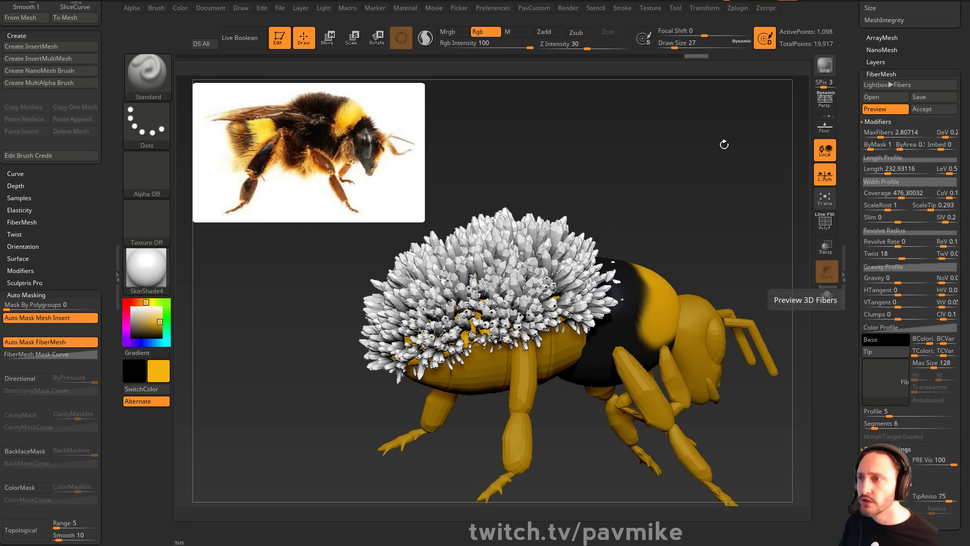
right_drag(686, 177, 670, 177)
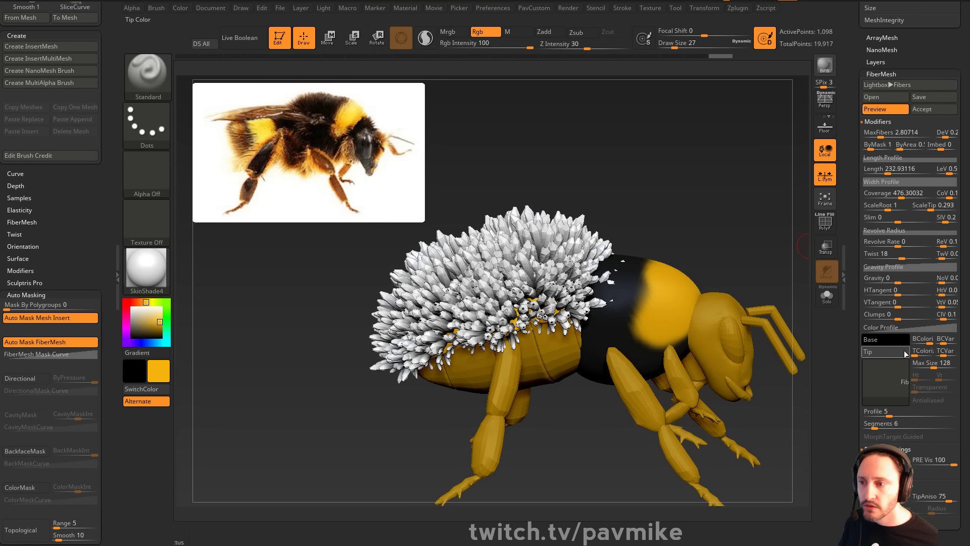
Isolate the upper abdomen plates and regenerate their FiberMesh preview so the fibers pick up the yellow fill
click(829, 305)
mouse_move(717, 200)
right_down()
mouse_move(716, 147)
mouse_move(706, 234)
right_up()
key(s)
drag(706, 237, 703, 237)
alt+right_drag(714, 198, 725, 230)
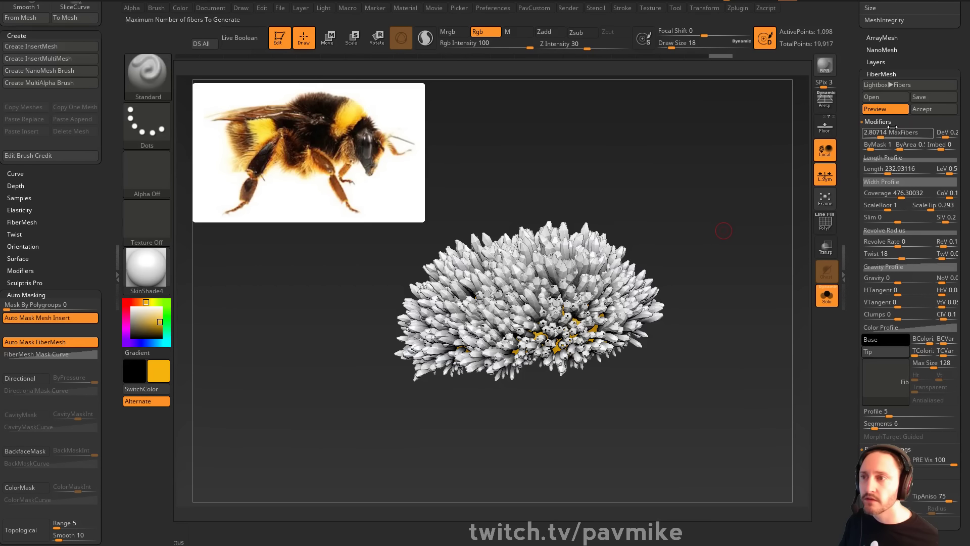
click(886, 110)
click(885, 109)
right_drag(646, 242, 555, 257)
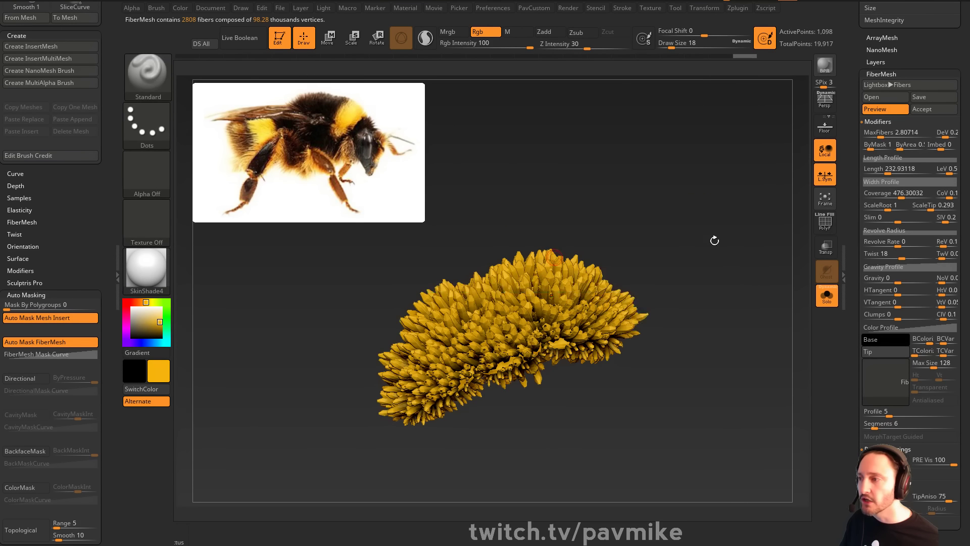
mouse_move(725, 228)
right_down()
mouse_move(735, 196)
mouse_move(721, 240)
right_up()
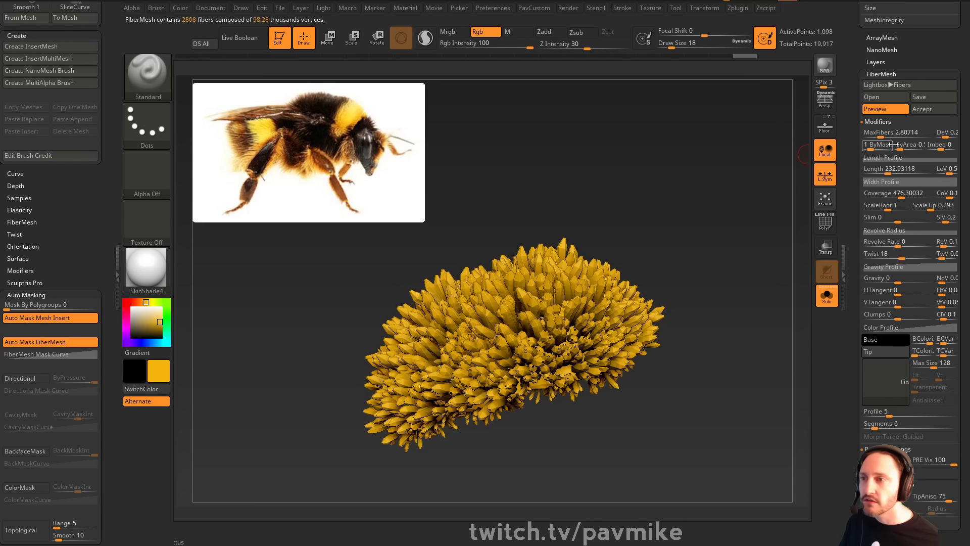
right_drag(715, 207, 705, 228)
Turn off the fiber preview and show only the complete rear abdomen plate of this subtool, with the polyframe on and the other subtools visible
click(828, 300)
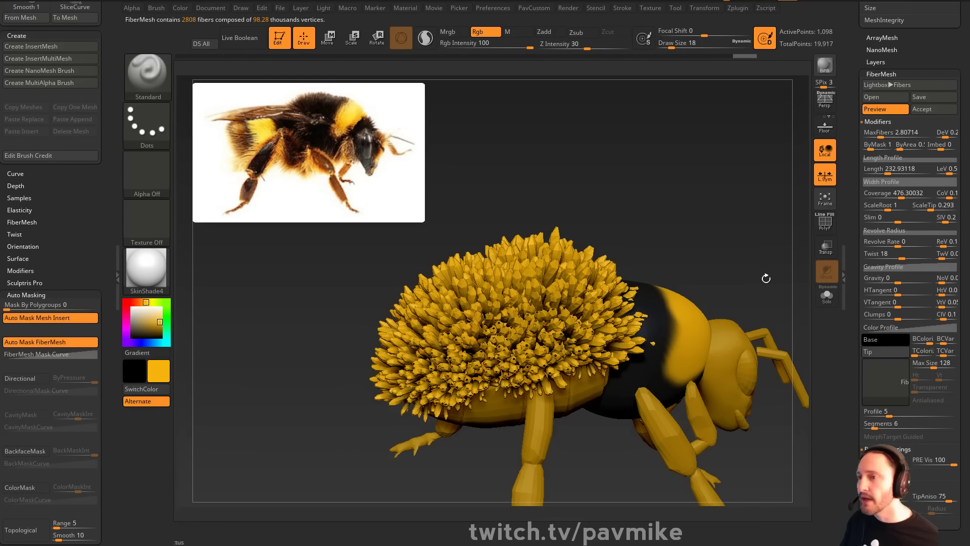
click(830, 296)
drag(768, 258, 736, 178)
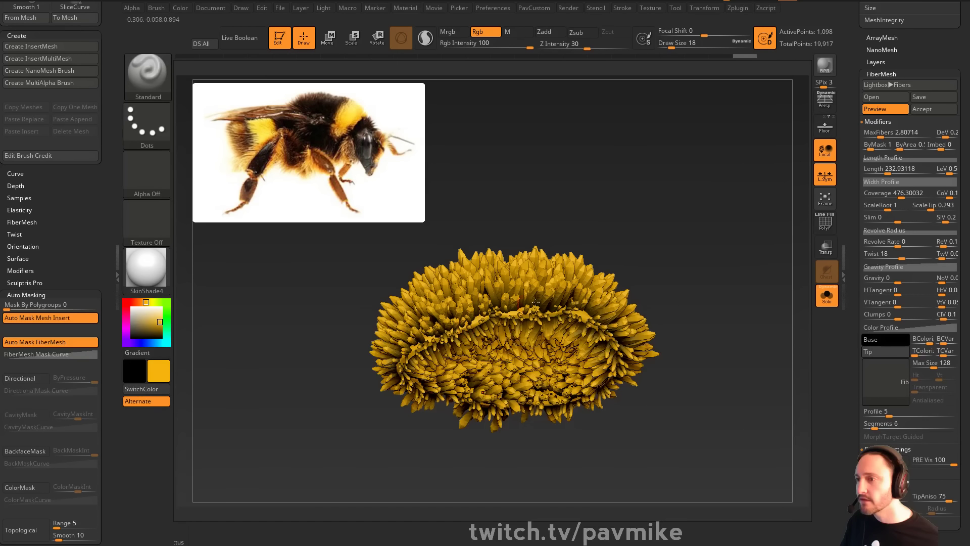
click(886, 109)
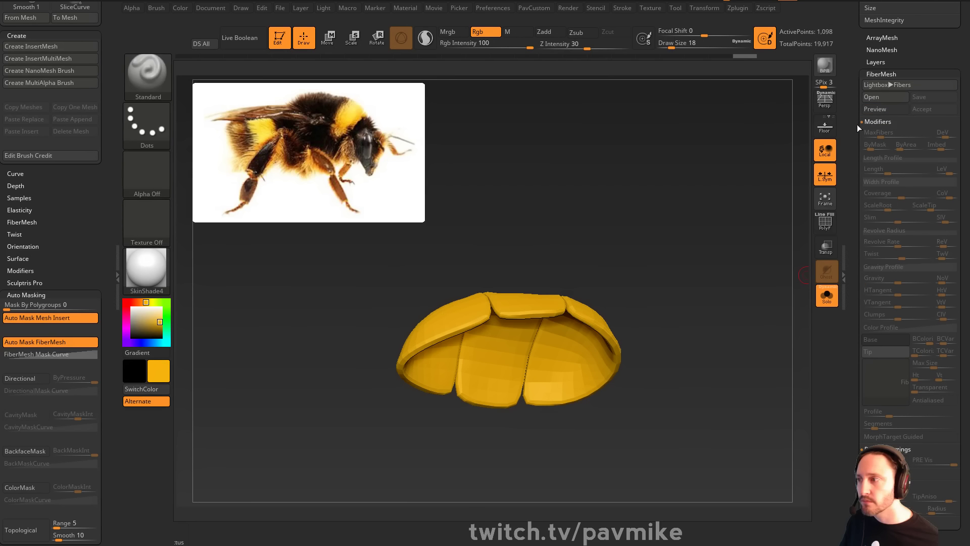
ctrl+shift+click(444, 337)
key(shift+f)
ctrl+shift+click(726, 228)
mouse_move(722, 222)
mouse_down()
mouse_move(725, 253)
mouse_move(705, 252)
mouse_move(701, 228)
mouse_move(696, 254)
mouse_move(713, 220)
mouse_up()
ctrl+shift+click(442, 314)
key(ctrl+shift+a)
click(819, 297)
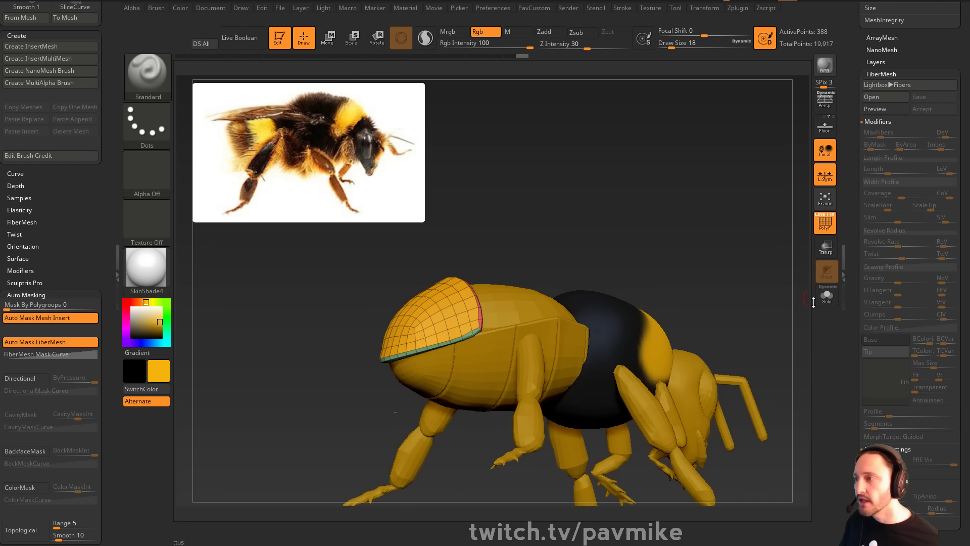
Fill the rear abdomen plate with black, unhide the remaining plates, and turn the fiber preview back on
key(c)
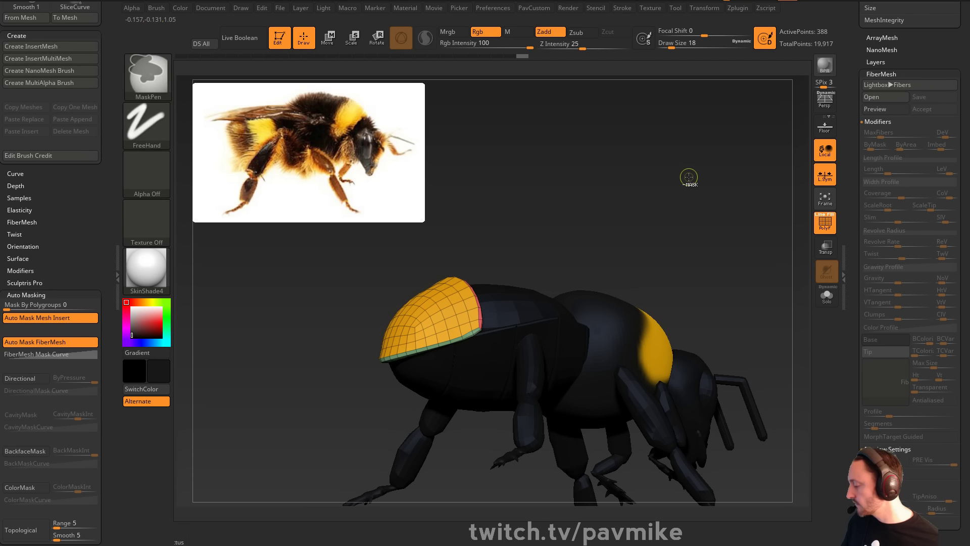
ctrl+click(690, 183)
ctrl+shift+click(713, 218)
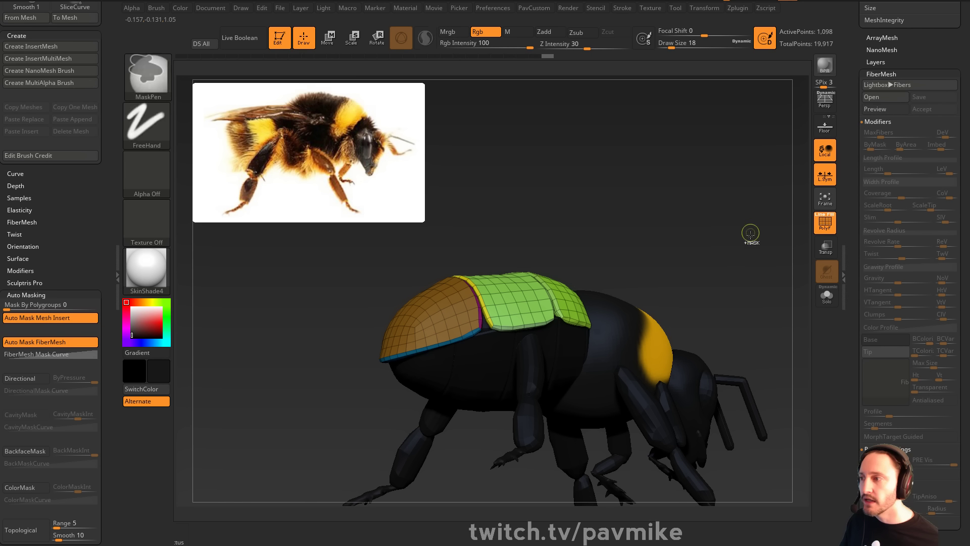
click(874, 110)
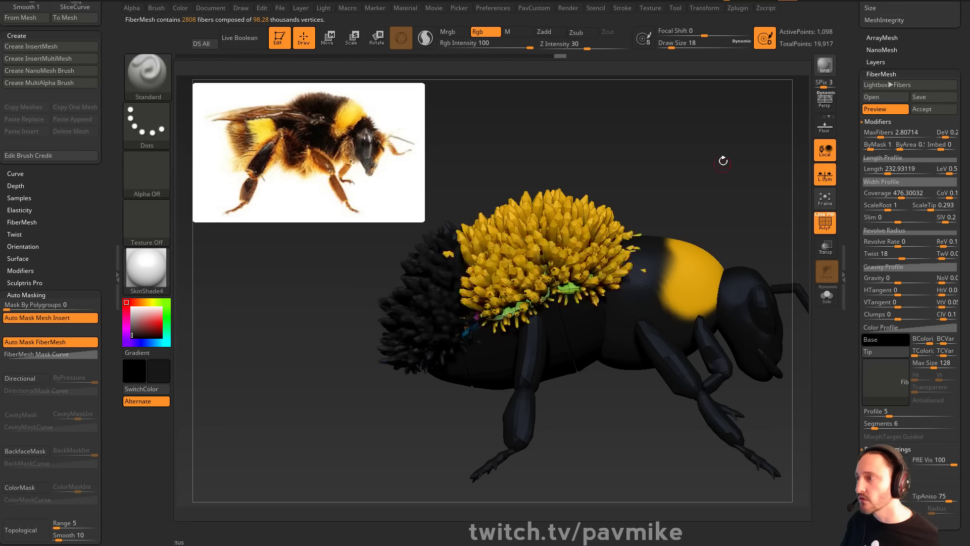
drag(721, 159, 758, 202)
Raise the abdomen fibers' MaxFibers to about 5.95 and their Length to about 244
drag(852, 121, 860, 207)
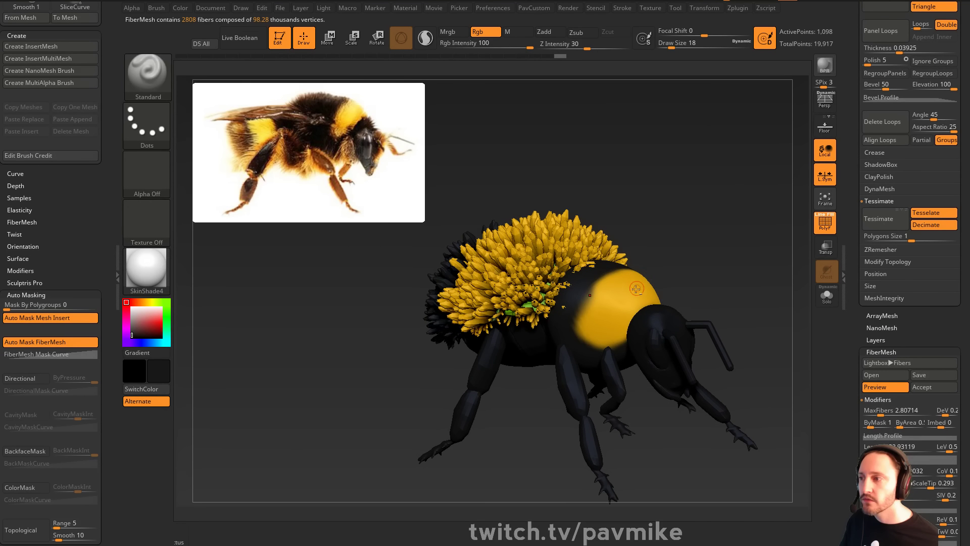
alt+click(637, 285)
drag(692, 270, 715, 268)
alt+click(534, 295)
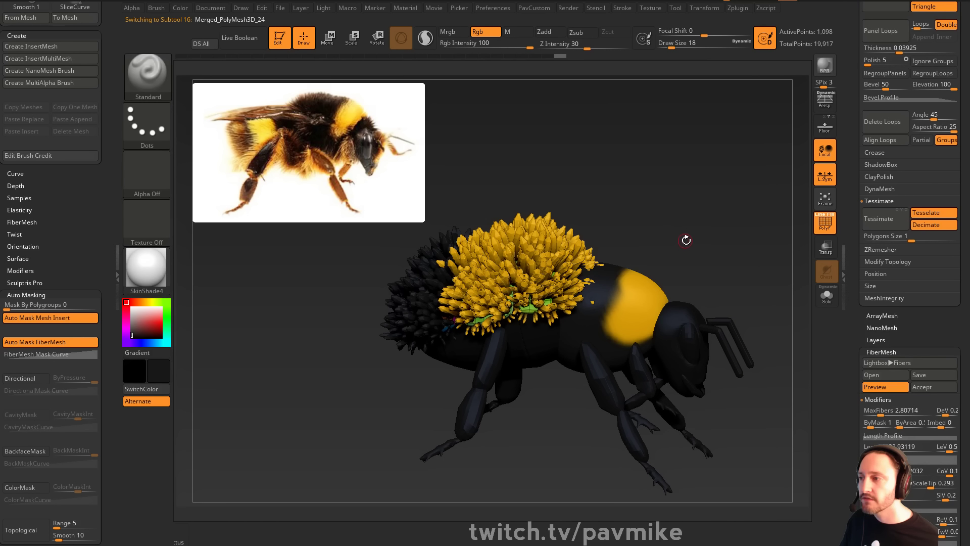
drag(856, 279, 890, 250)
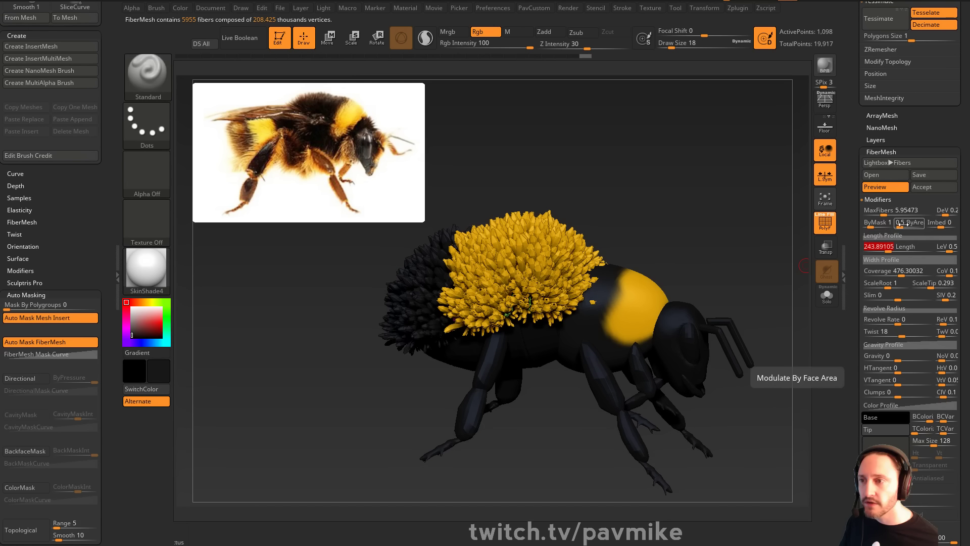
Lower the abdomen fibers' Coverage to about 181.5 and compare the fur with the bare plates
drag(897, 274, 896, 274)
mouse_move(728, 238)
mouse_down()
mouse_move(766, 233)
mouse_move(721, 256)
mouse_up()
drag(851, 211, 851, 394)
mouse_move(753, 265)
mouse_down()
mouse_move(773, 258)
mouse_move(740, 255)
mouse_up()
click(830, 297)
click(828, 297)
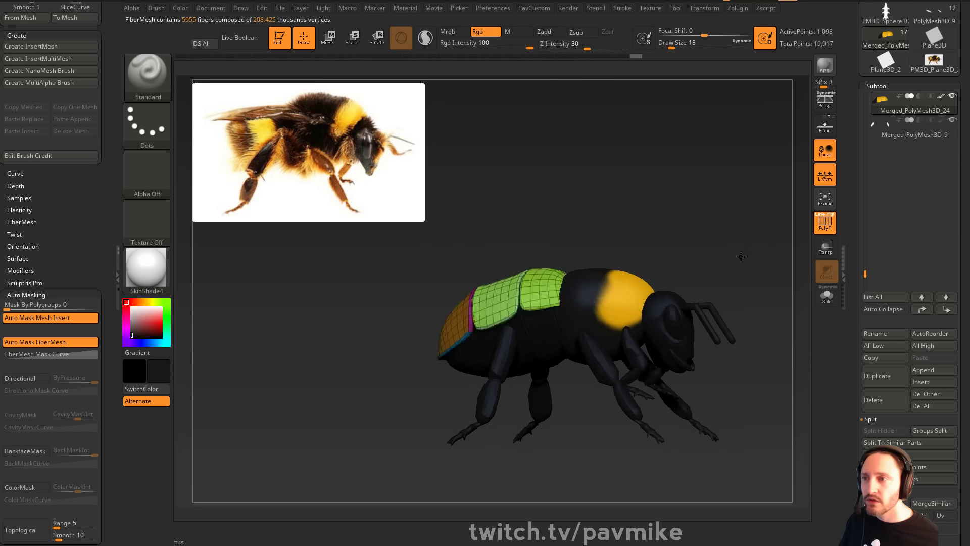
alt+drag(808, 190, 798, 211)
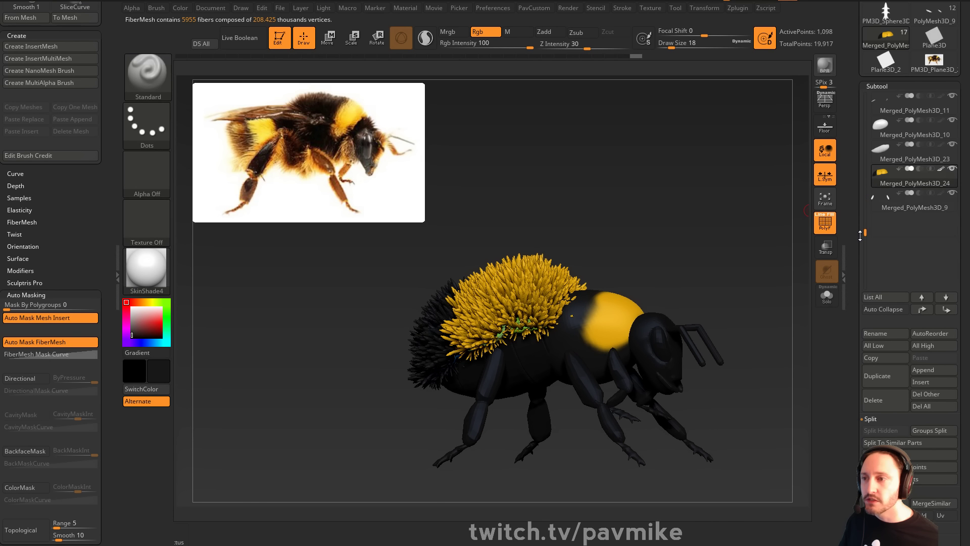
drag(854, 252, 859, 107)
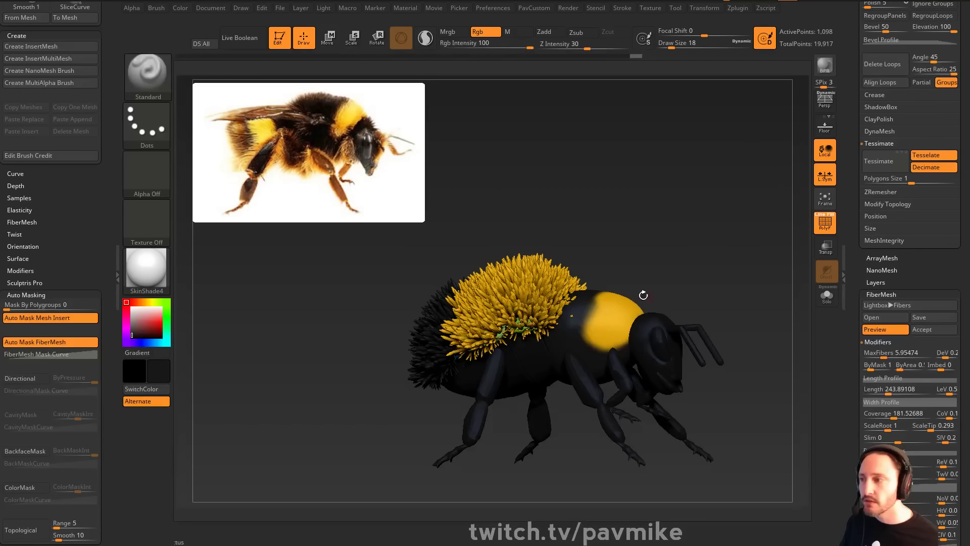
Examine the abdomen fur on the full bee from the side, front and above against the reference photo
alt+click(637, 302)
alt+click(497, 322)
drag(698, 217, 719, 259)
key(s)
click(720, 262)
drag(709, 243, 702, 243)
mouse_move(705, 237)
mouse_down()
mouse_move(717, 218)
mouse_move(733, 239)
mouse_move(753, 200)
mouse_up()
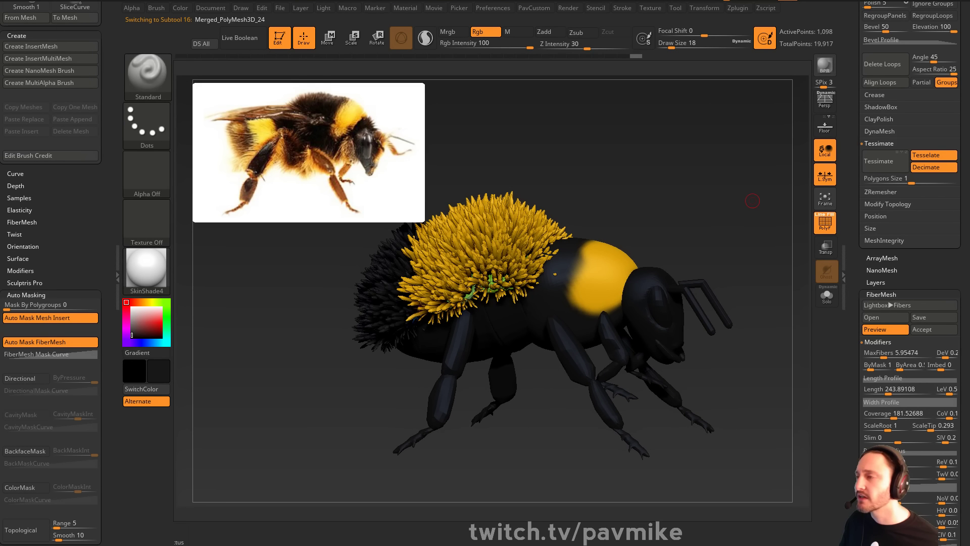
drag(693, 158, 451, 186)
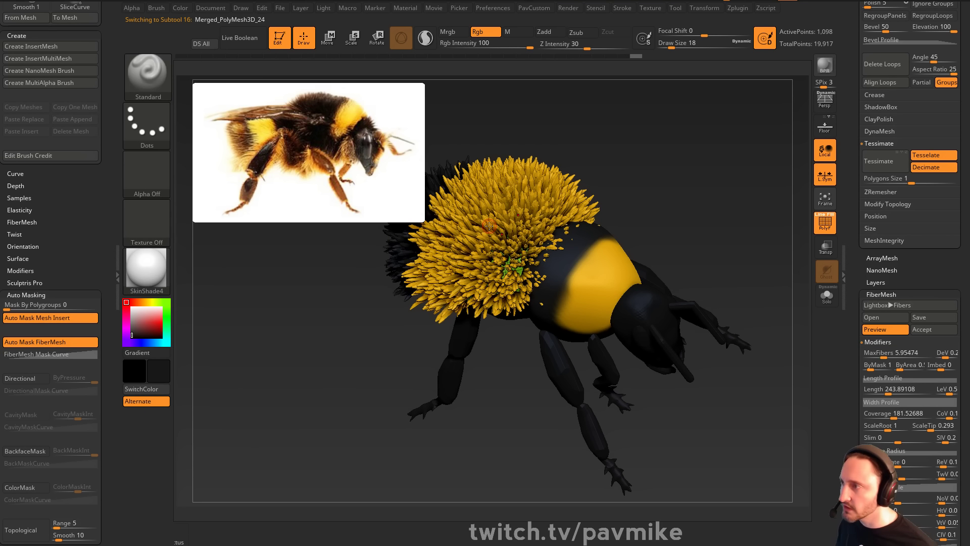
drag(646, 164, 356, 304)
Duplicate the upper abdomen plates subtool, isolate the copy, and turn on its FiberMesh preview
drag(854, 192, 846, 326)
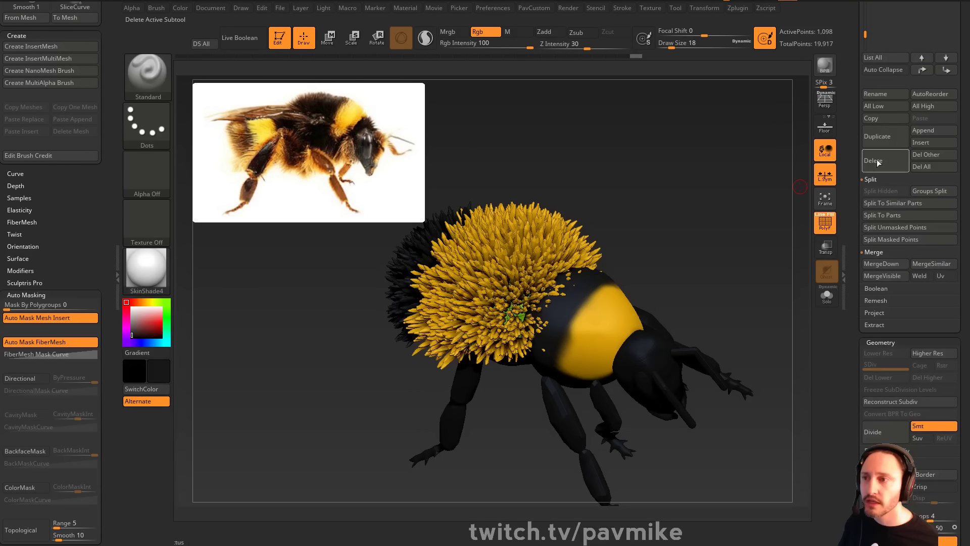
click(878, 137)
click(827, 301)
drag(862, 244, 860, 189)
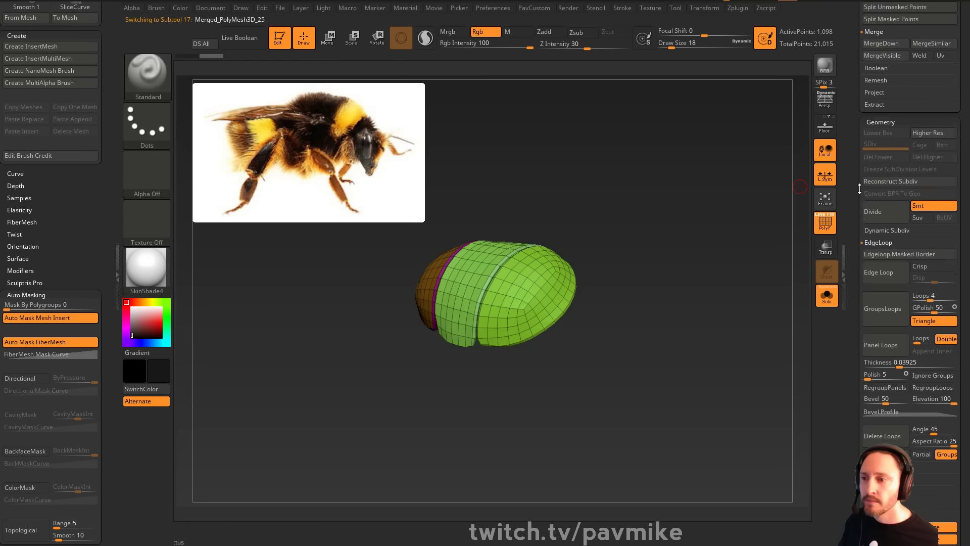
drag(856, 288, 858, 164)
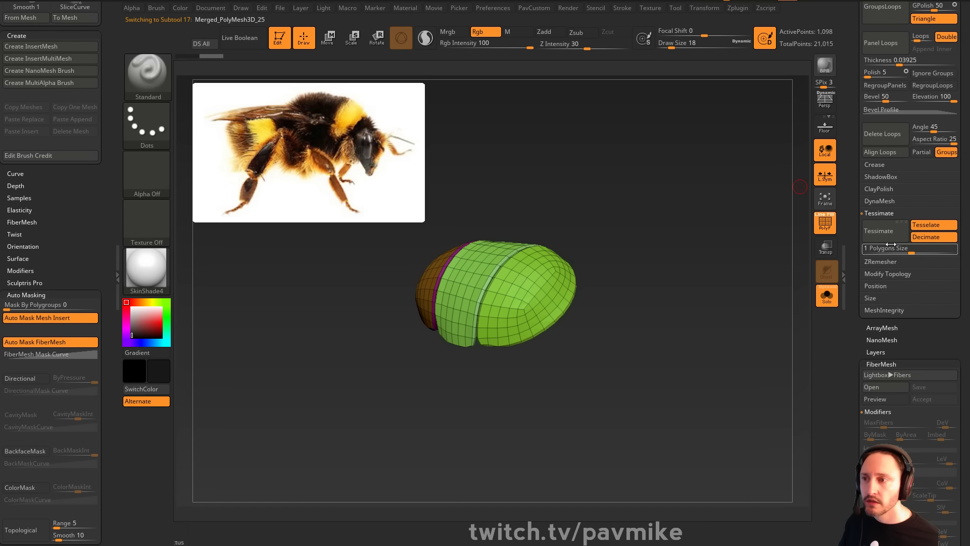
scroll(859, 247, down, 5)
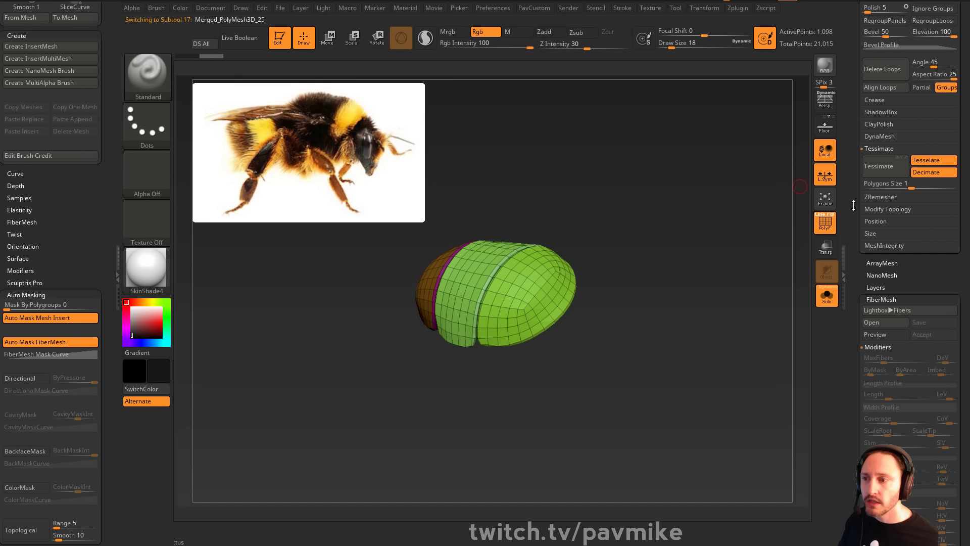
click(875, 271)
mouse_move(747, 237)
mouse_down()
mouse_move(689, 211)
mouse_move(739, 236)
mouse_up()
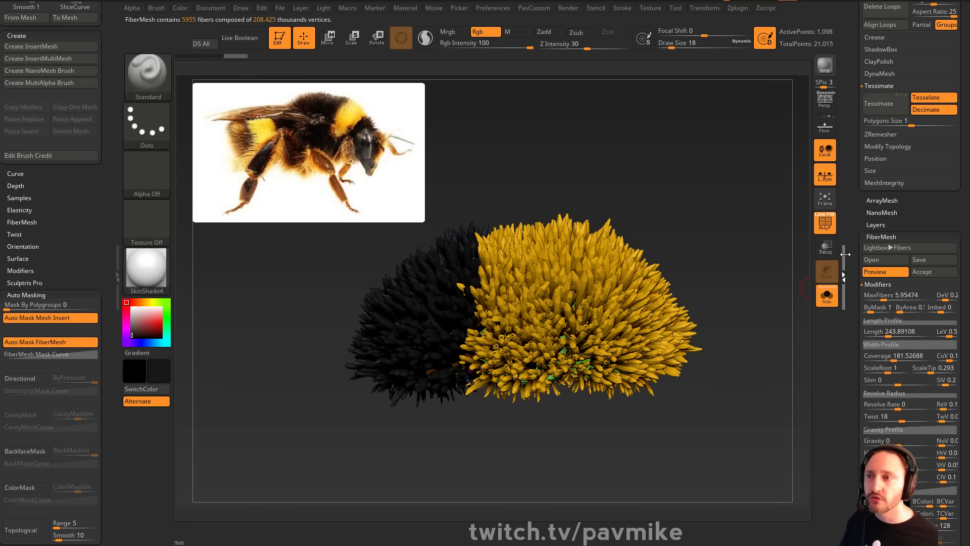
Turn off solo mode and hide every subtool except the duplicated abdomen plates
drag(845, 255, 850, 316)
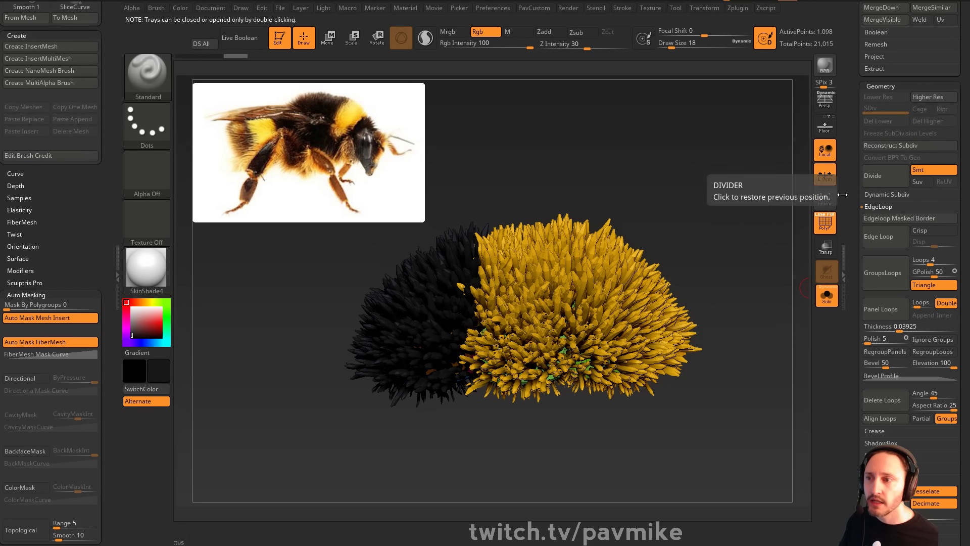
drag(852, 221, 850, 66)
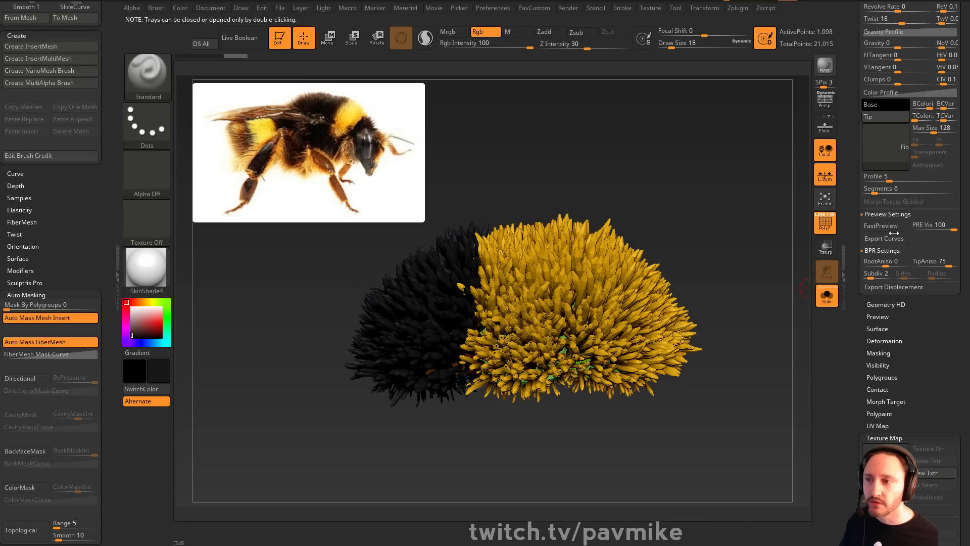
drag(860, 253, 854, 321)
click(923, 154)
drag(853, 172, 860, 262)
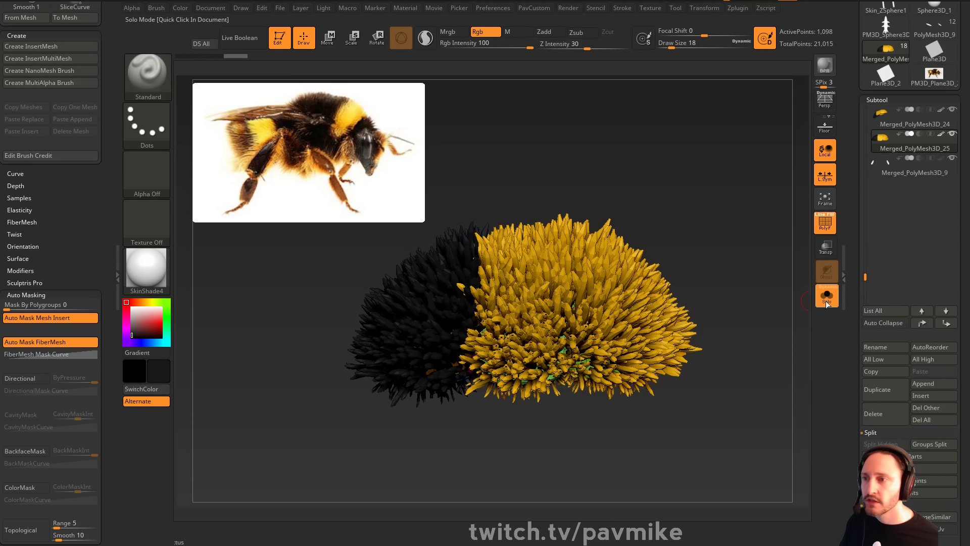
mouse_move(909, 126)
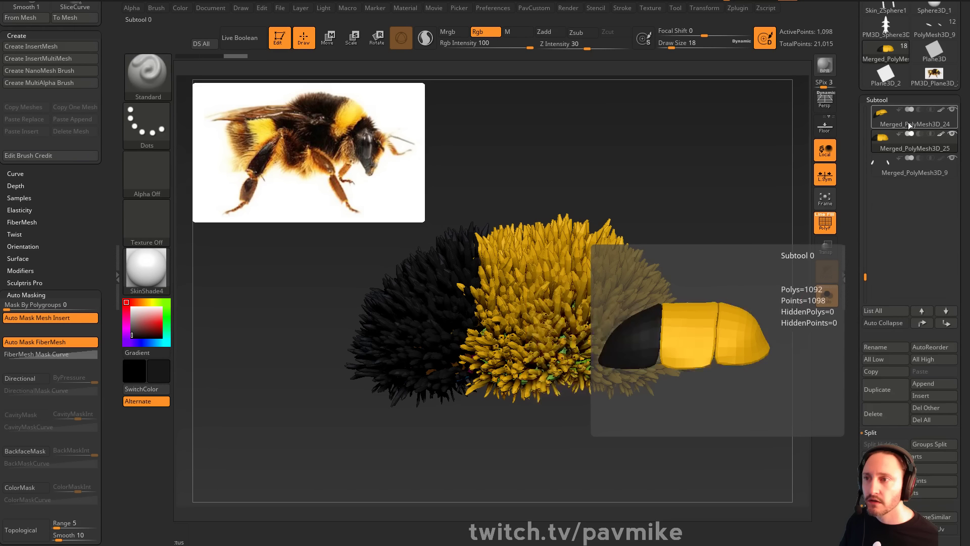
click(829, 302)
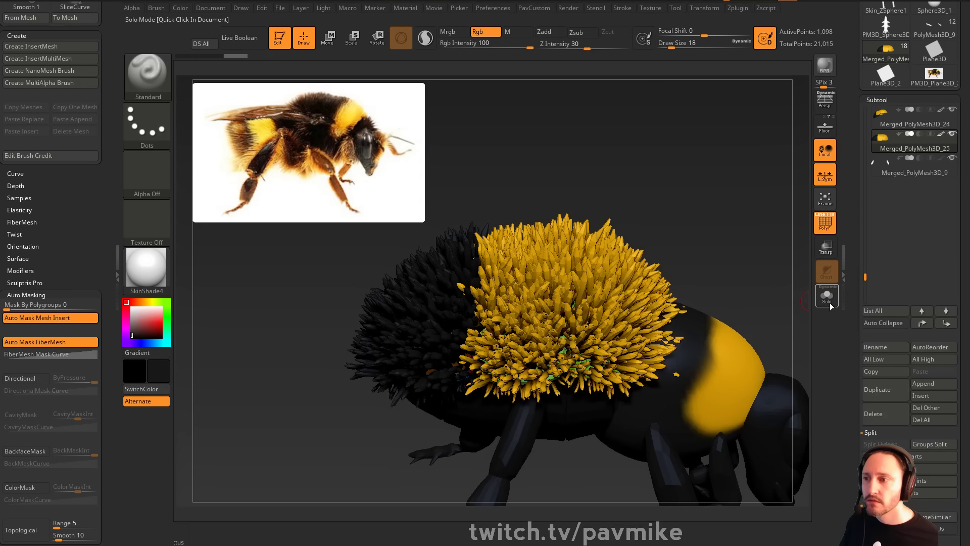
drag(760, 275, 722, 273)
drag(865, 279, 865, 242)
mouse_move(896, 225)
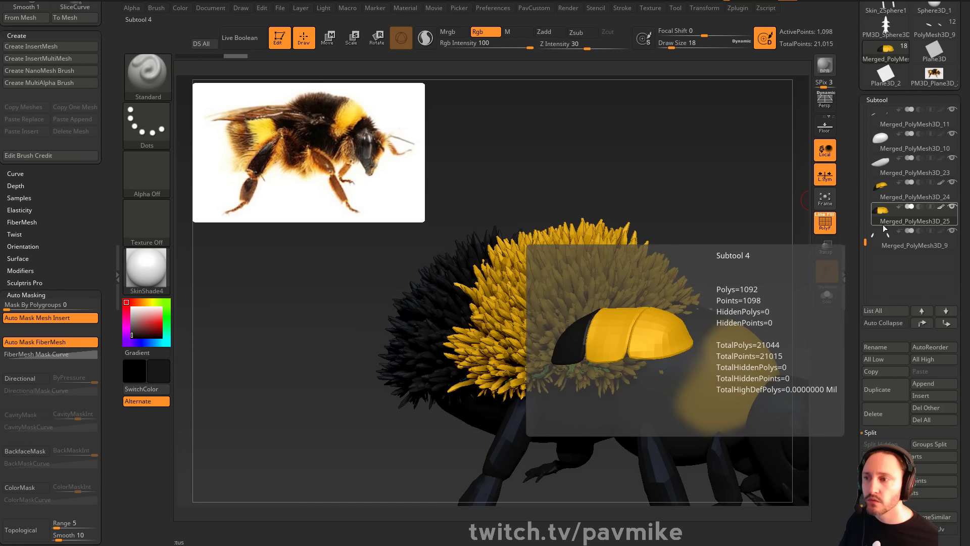
drag(854, 292, 860, 345)
click(952, 171)
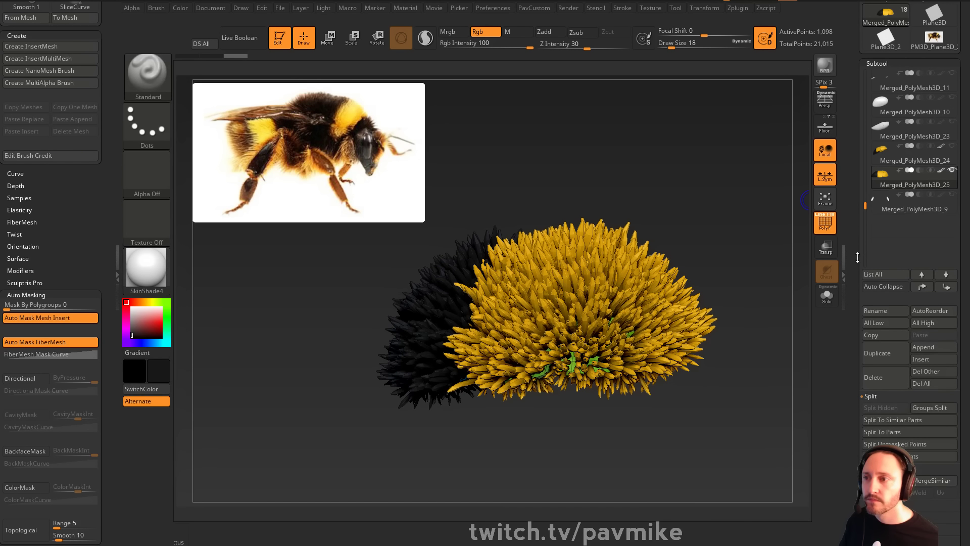
Accept the previewed abdomen fibers as a separate subtool, decline Fast Preview, and turn off the polyframe
drag(858, 257, 857, 144)
mouse_move(758, 220)
mouse_down()
mouse_move(755, 182)
mouse_move(763, 232)
mouse_up()
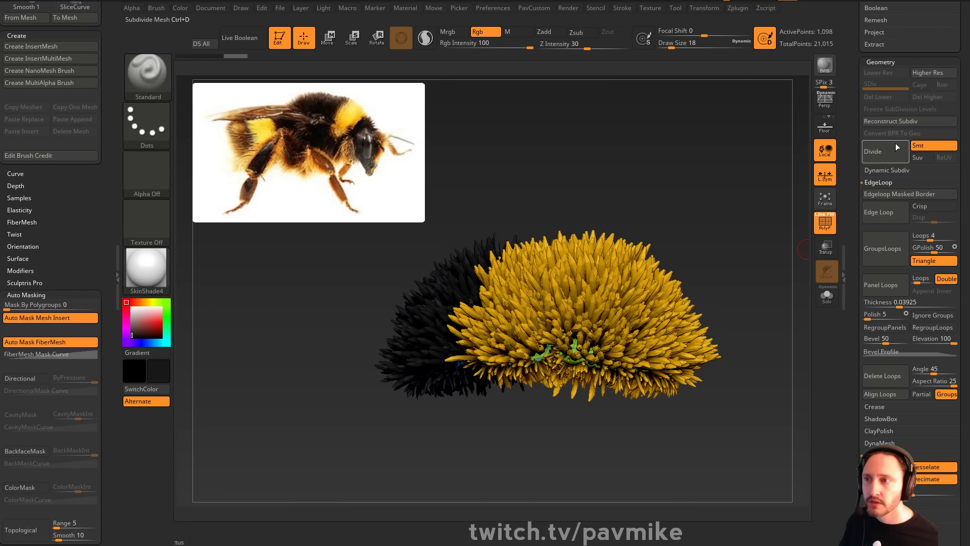
scroll(857, 259, down, 8)
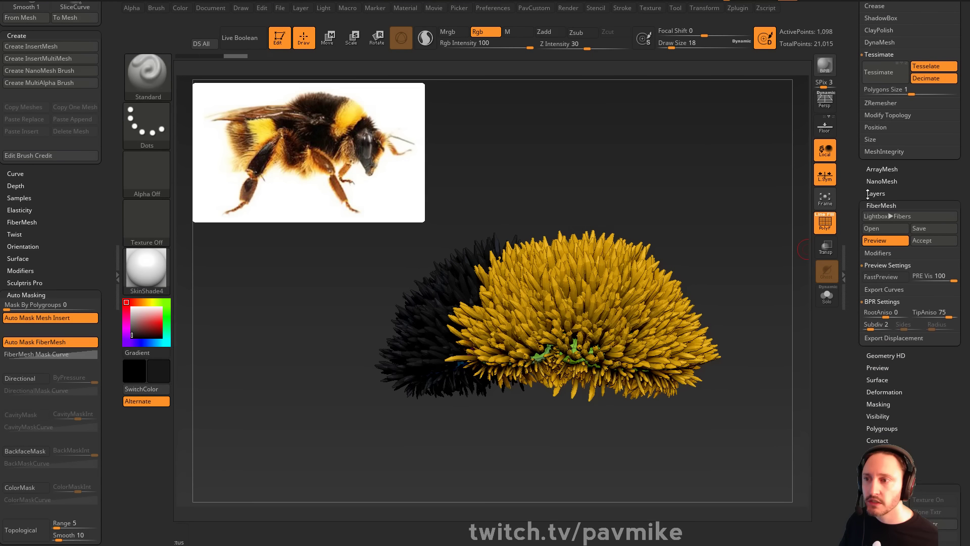
click(885, 241)
click(887, 243)
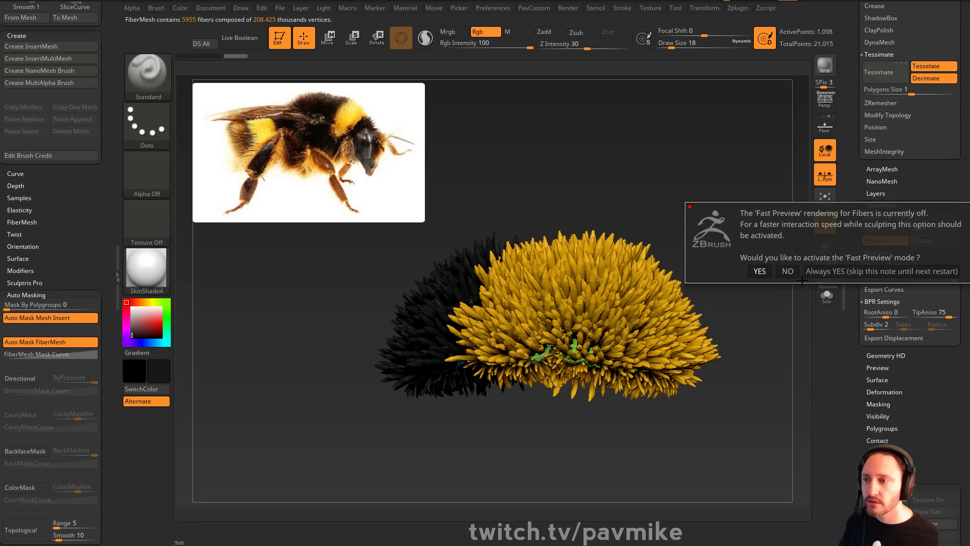
click(788, 271)
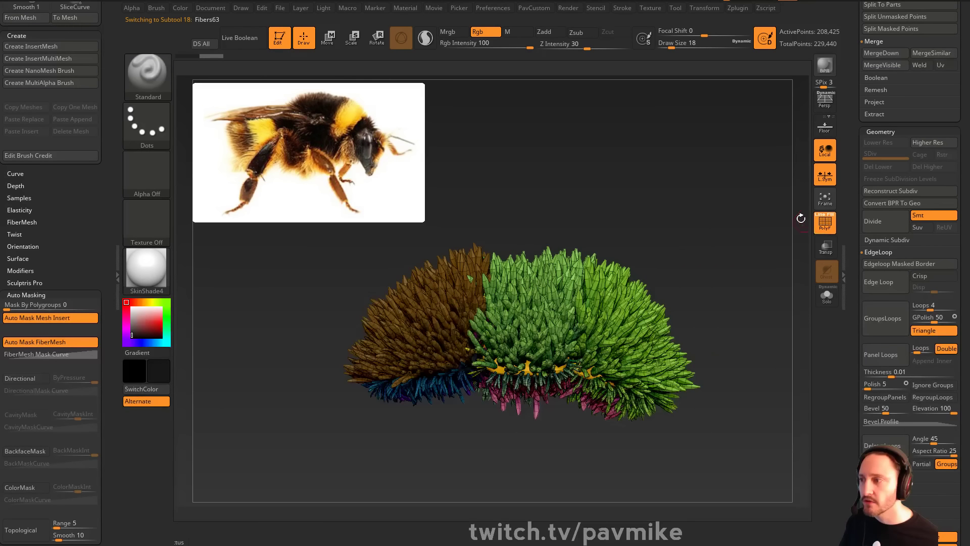
drag(767, 207, 699, 209)
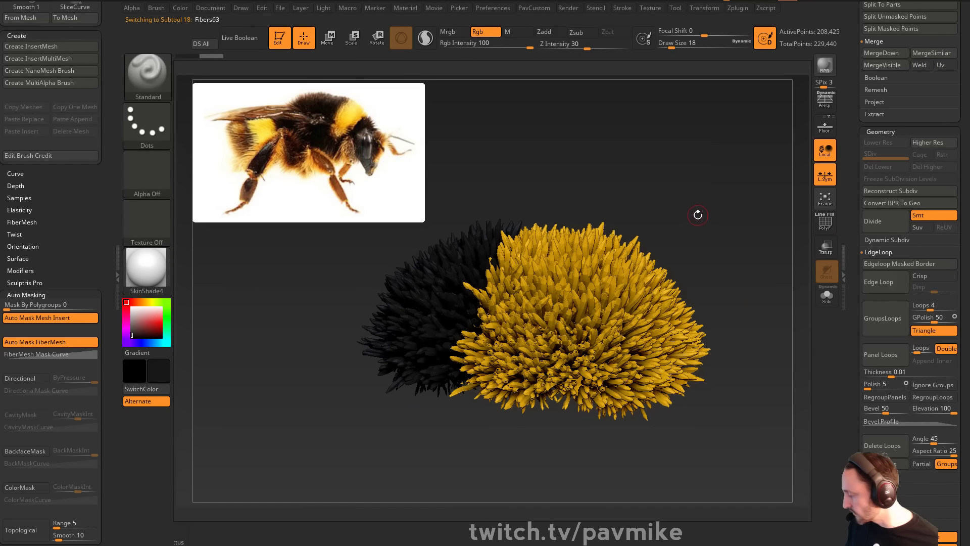
Try combing the yellow abdomen fibers downward with the GroomHairToss brush and smoothing them
key(b)
key(g)
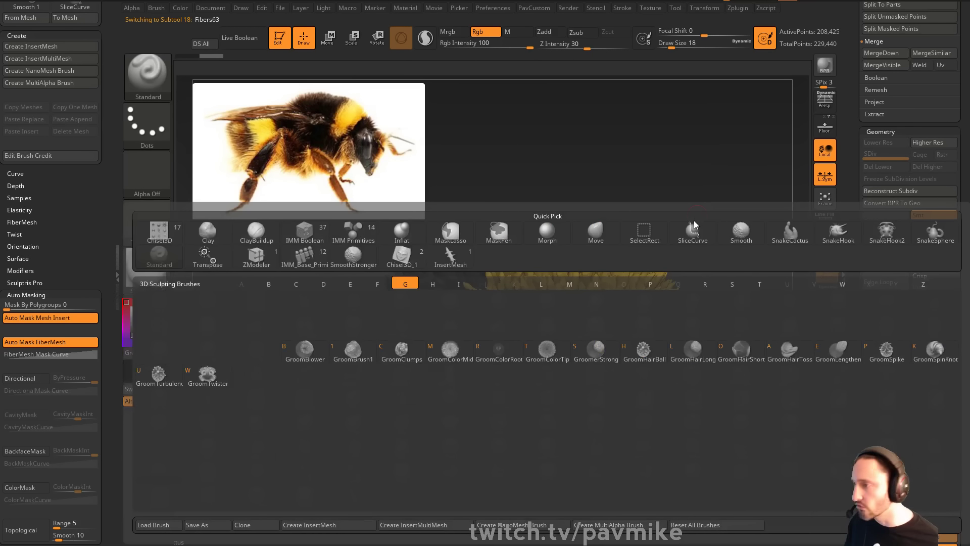
click(781, 353)
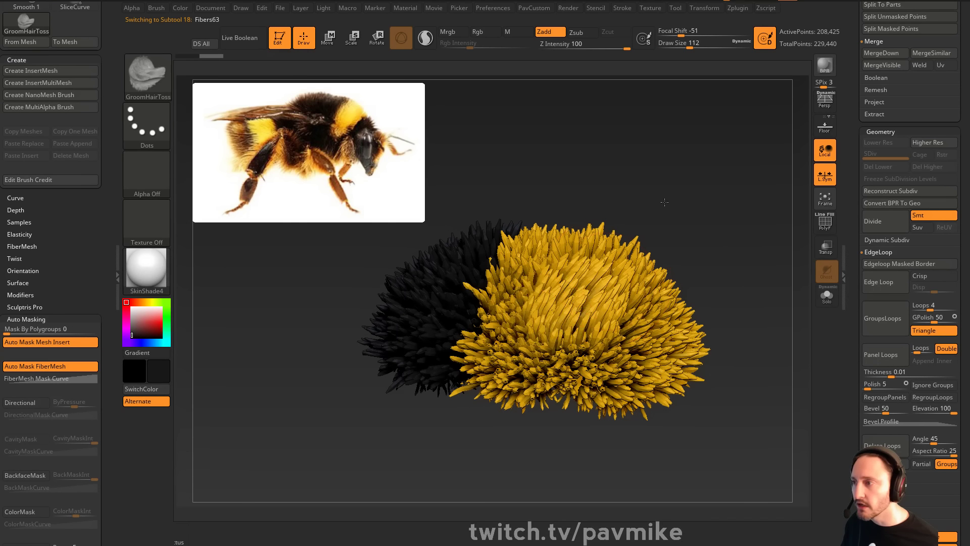
drag(551, 283, 521, 359)
drag(649, 283, 654, 404)
drag(771, 485, 778, 430)
drag(602, 233, 607, 359)
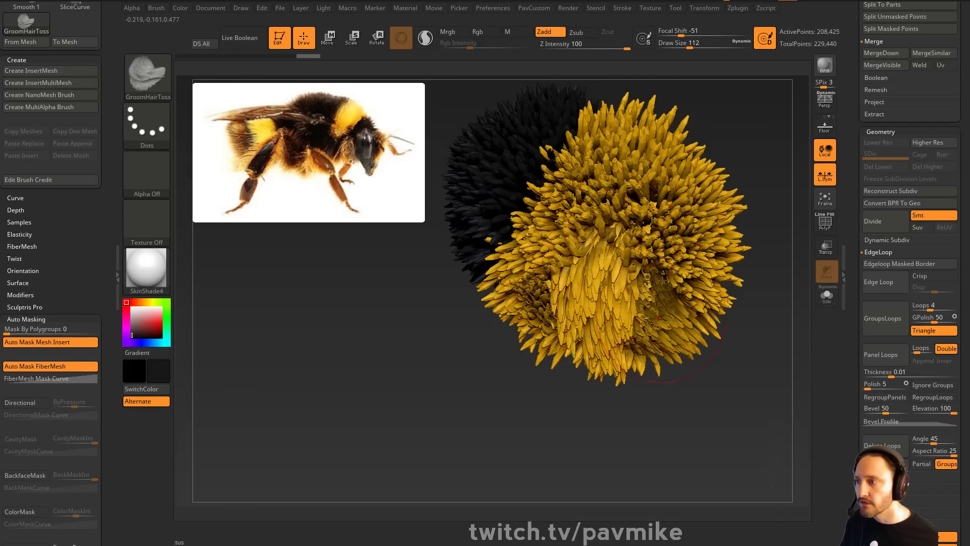
drag(569, 227, 538, 278)
drag(558, 207, 536, 283)
mouse_move(654, 209)
mouse_down()
mouse_move(675, 268)
mouse_move(692, 284)
mouse_up()
drag(670, 208, 695, 283)
mouse_move(790, 263)
mouse_down()
mouse_move(792, 170)
mouse_move(701, 180)
mouse_move(705, 202)
mouse_up()
mouse_move(488, 308)
shift+mouse_down()
mouse_move(486, 328)
mouse_move(571, 369)
mouse_move(519, 259)
mouse_move(551, 253)
mouse_move(561, 354)
shift+mouse_up()
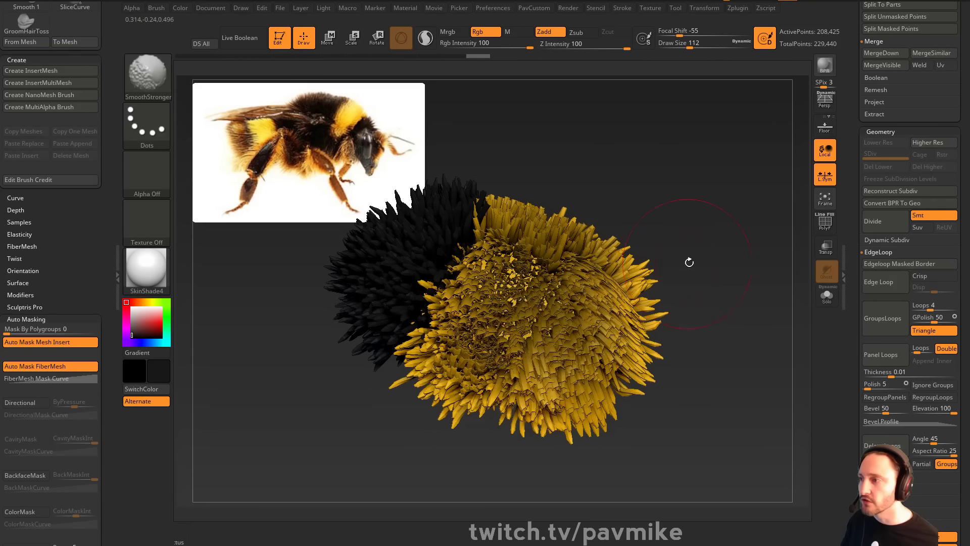
Undo the grooming and smoothing strokes on the abdomen fibers
drag(678, 262, 572, 251)
key(ctrl+z)
key(ctrl+z)
key(ctrl+z)
key(ctrl+z)
key(ctrl+z)
key(ctrl+z)
key(ctrl+z)
key(ctrl+z)
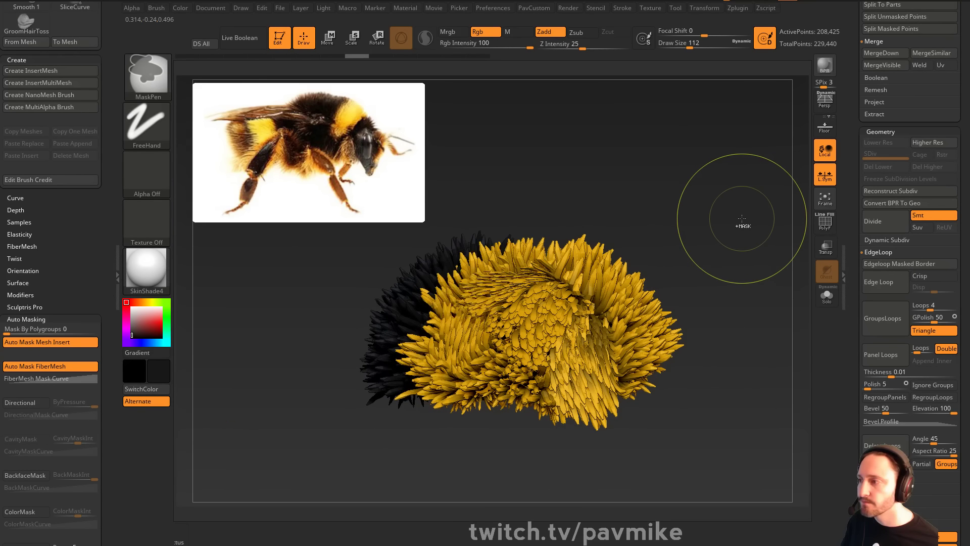
key(ctrl+z)
key(ctrl+z)
key(ctrl+z)
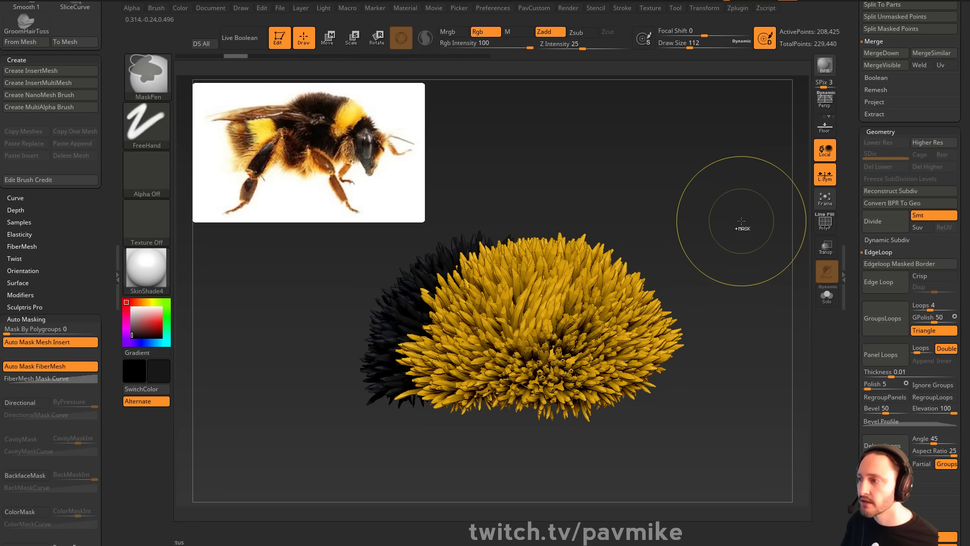
Switch to the Inflat brush with a draw size of 41 and isolate the accepted abdomen fibers
key(s)
drag(732, 227, 725, 228)
drag(733, 262, 809, 276)
click(826, 296)
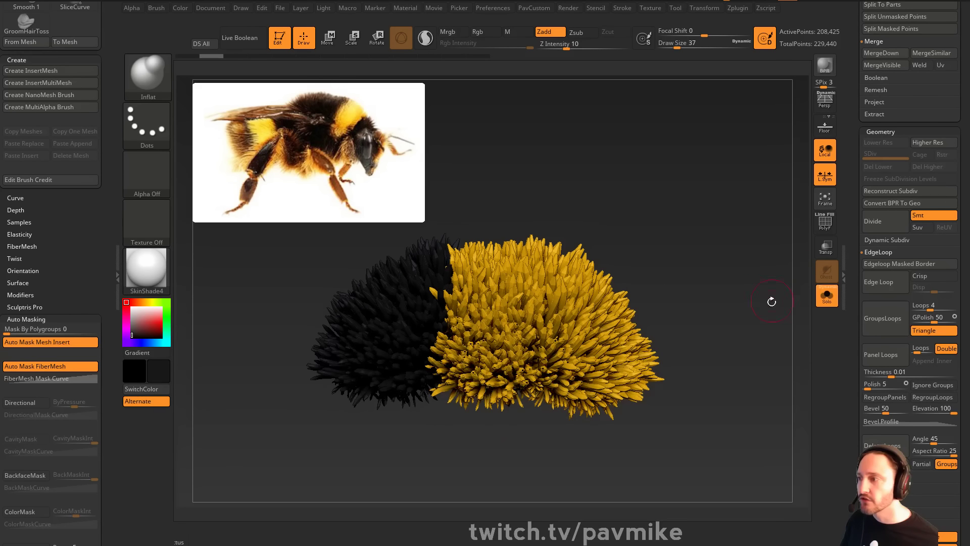
mouse_move(771, 301)
mouse_down()
mouse_move(771, 184)
mouse_move(760, 190)
mouse_move(748, 241)
mouse_move(727, 206)
mouse_move(739, 245)
mouse_move(480, 279)
mouse_up()
key(s)
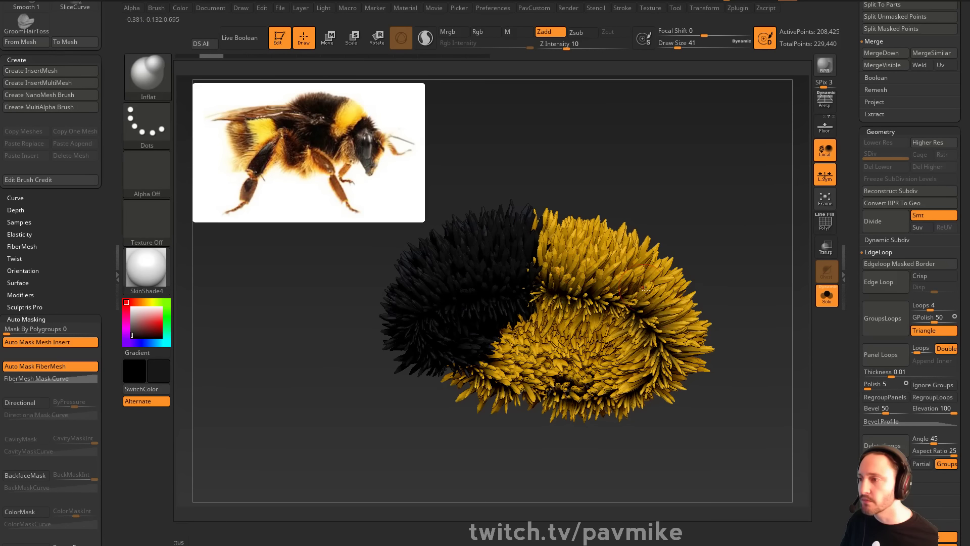
drag(530, 244, 810, 289)
Reselect the accepted fiber subtool and expand its FiberMesh modifiers to check which settings are available
drag(855, 263, 847, 377)
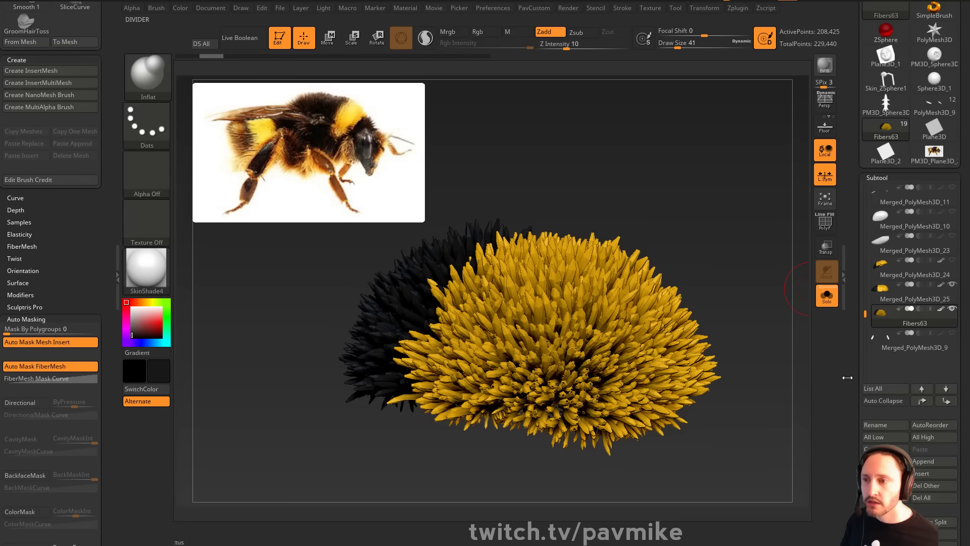
click(913, 298)
click(909, 324)
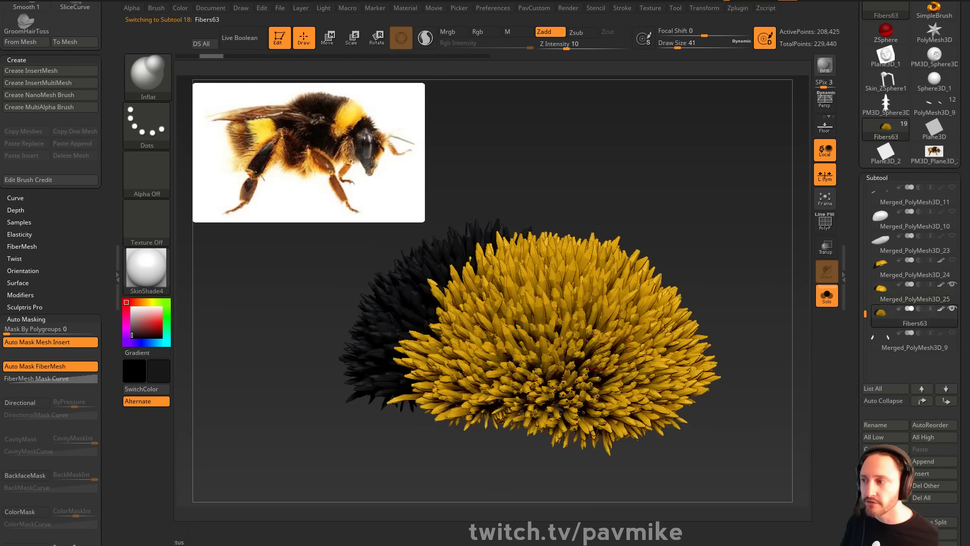
mouse_move(706, 280)
mouse_down()
mouse_move(730, 256)
mouse_move(704, 266)
mouse_up()
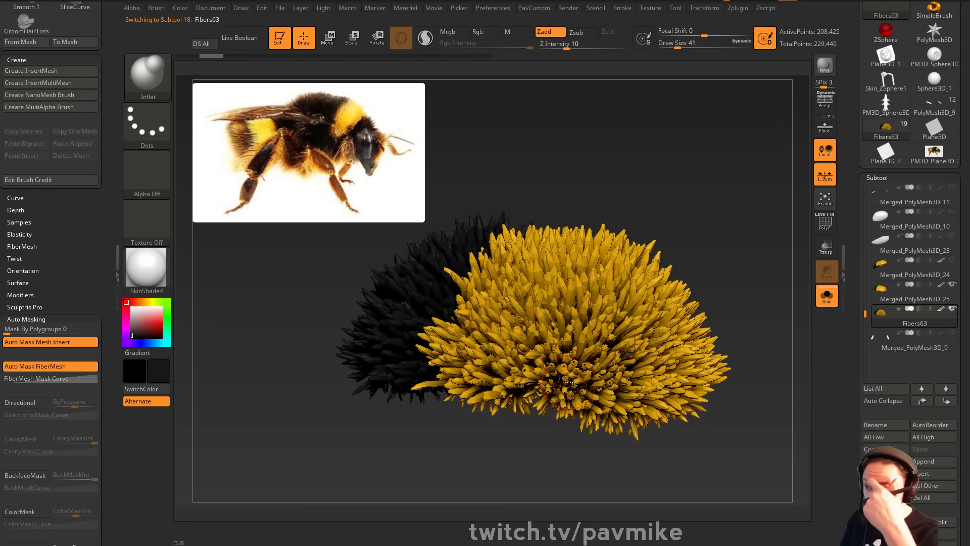
drag(853, 374, 854, 181)
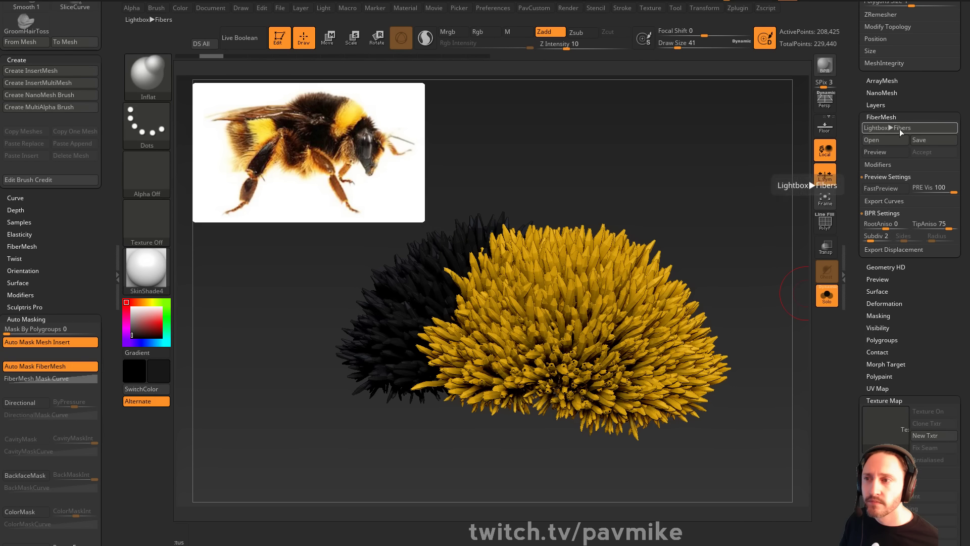
click(890, 167)
mouse_move(850, 371)
mouse_down()
mouse_move(850, 131)
mouse_move(849, 363)
mouse_up()
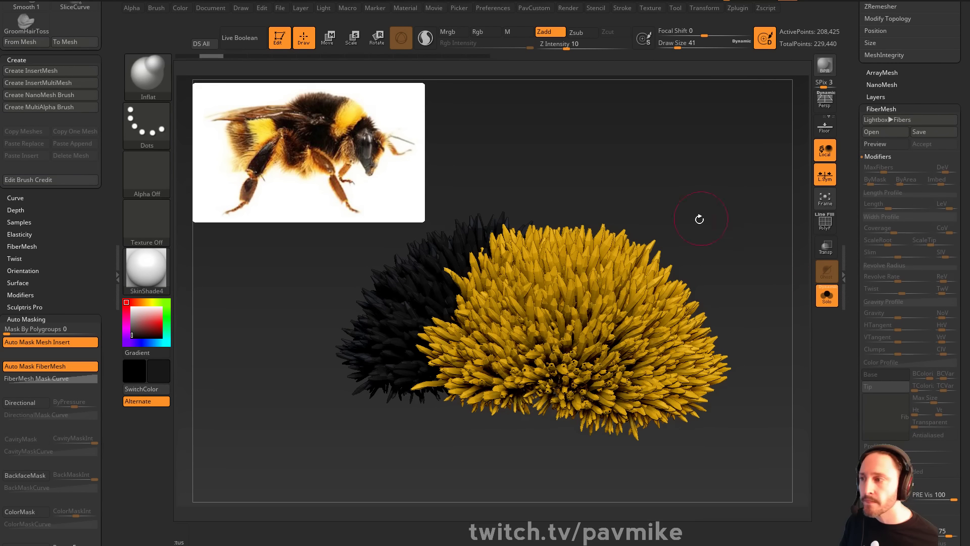
Try closing the holes of the abdomen fibers and fusing them with DynaMesh at resolution 128
drag(699, 219, 750, 236)
key(grave)
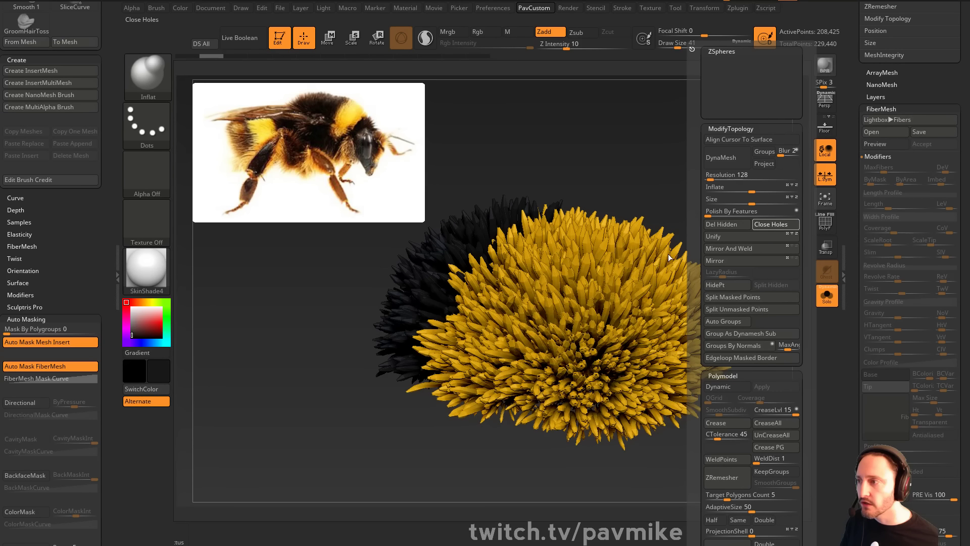
drag(698, 190, 739, 238)
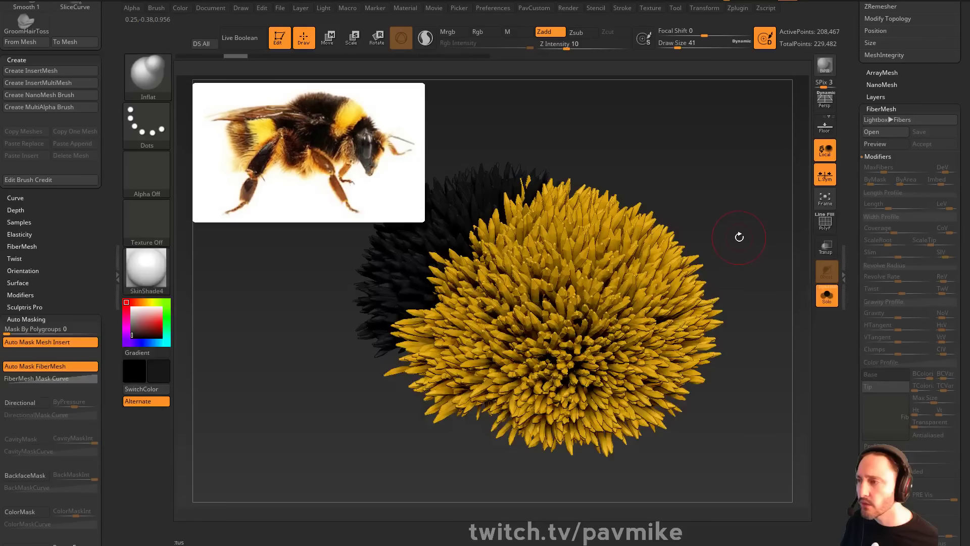
mouse_move(618, 297)
shift+mouse_down()
mouse_move(589, 314)
mouse_move(632, 323)
mouse_move(657, 292)
shift+mouse_up()
mouse_move(751, 249)
mouse_down()
mouse_move(770, 211)
mouse_move(753, 241)
mouse_move(763, 256)
mouse_move(737, 296)
mouse_up()
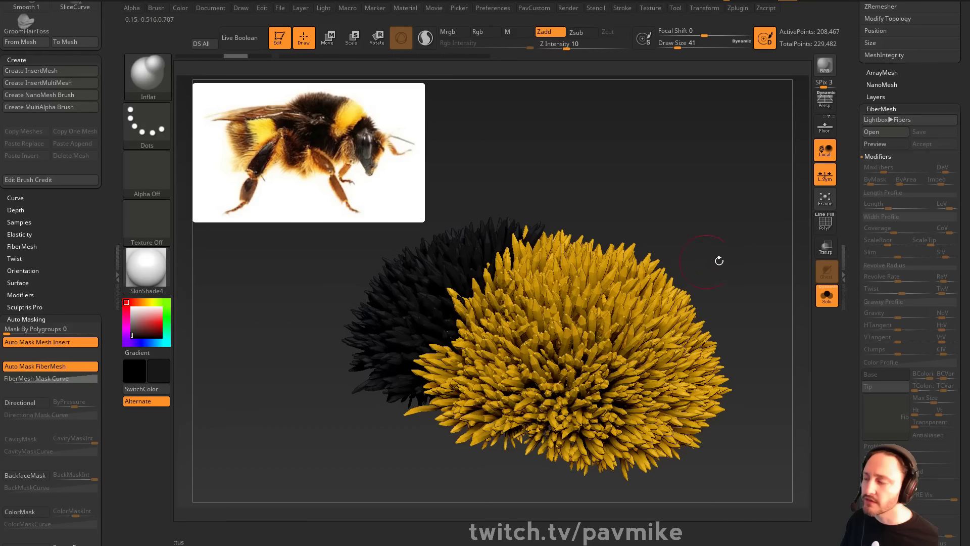
drag(719, 260, 725, 215)
key(4)
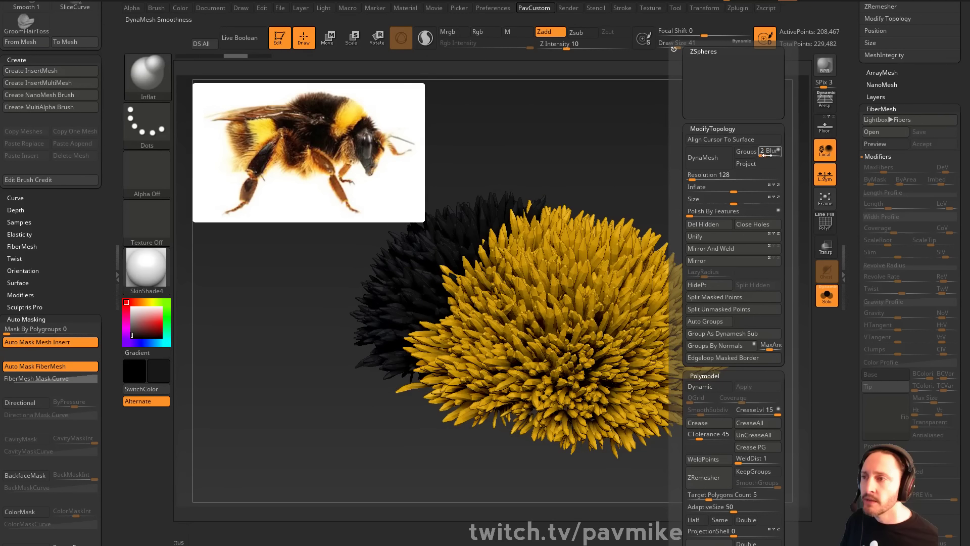
click(702, 157)
key(ctrl+z)
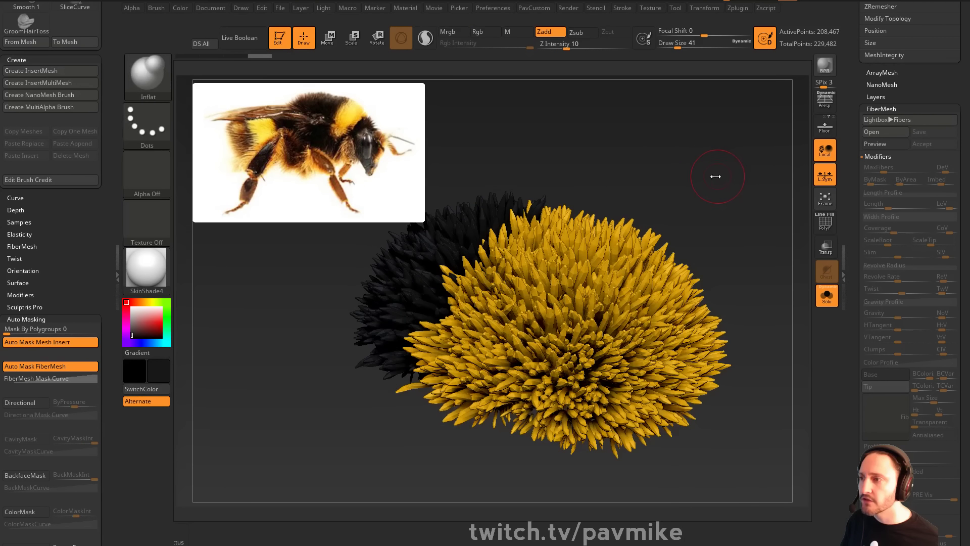
key(space)
click(707, 157)
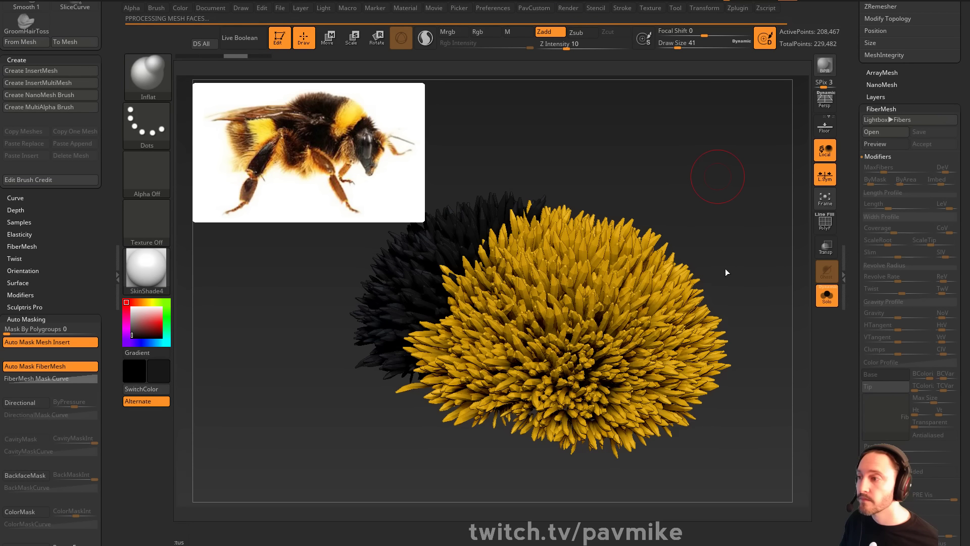
Show the DynaMeshed fur in plain white without polypaint to check its surface, and rewind the undo history to the original fibers
mouse_move(853, 215)
mouse_down()
mouse_move(853, 430)
mouse_move(853, 218)
mouse_up()
scroll(909, 202, up, 10)
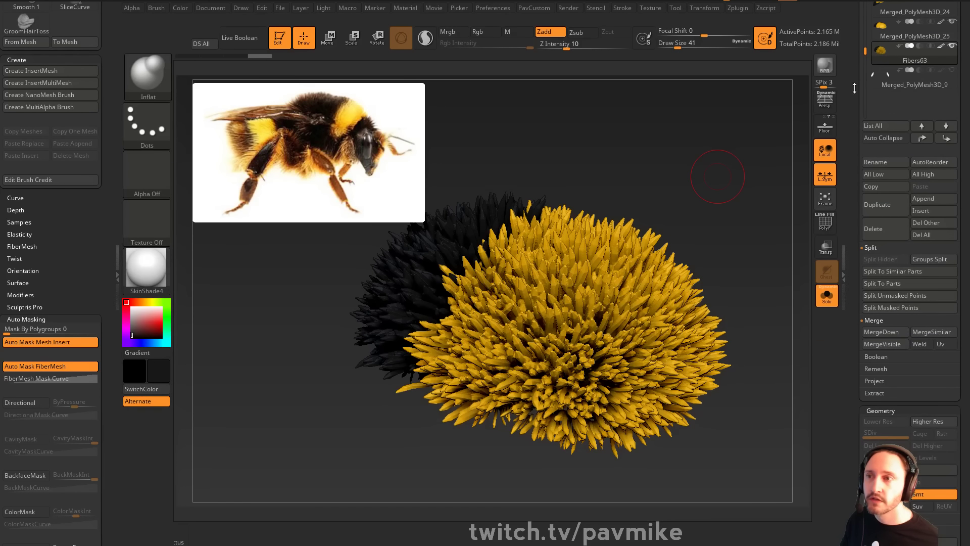
drag(854, 88, 855, 123)
shift+click(941, 81)
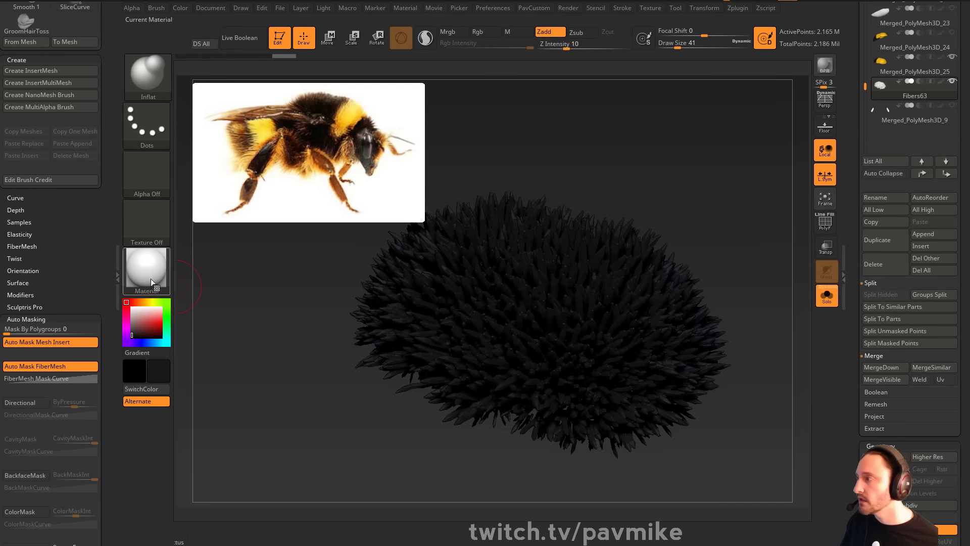
click(131, 307)
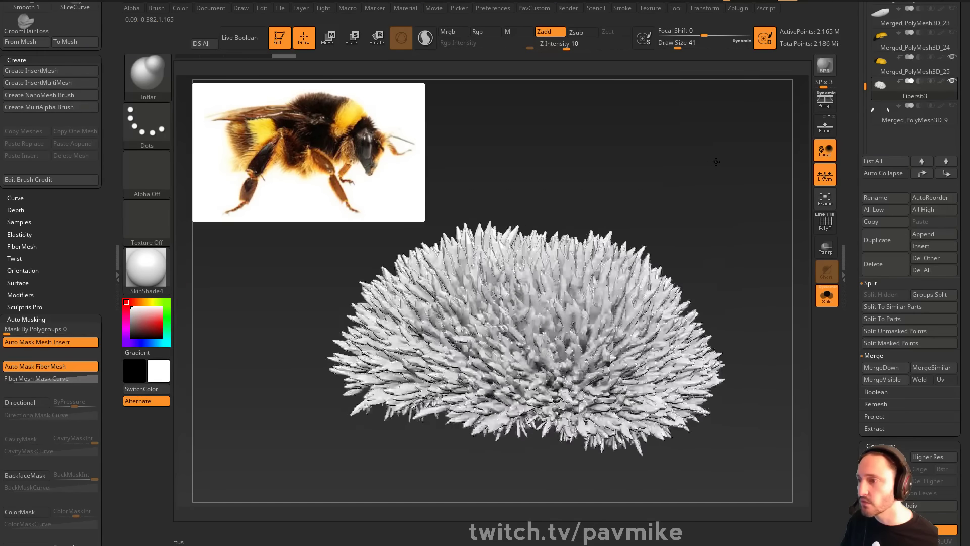
drag(717, 162, 702, 207)
drag(639, 267, 595, 273)
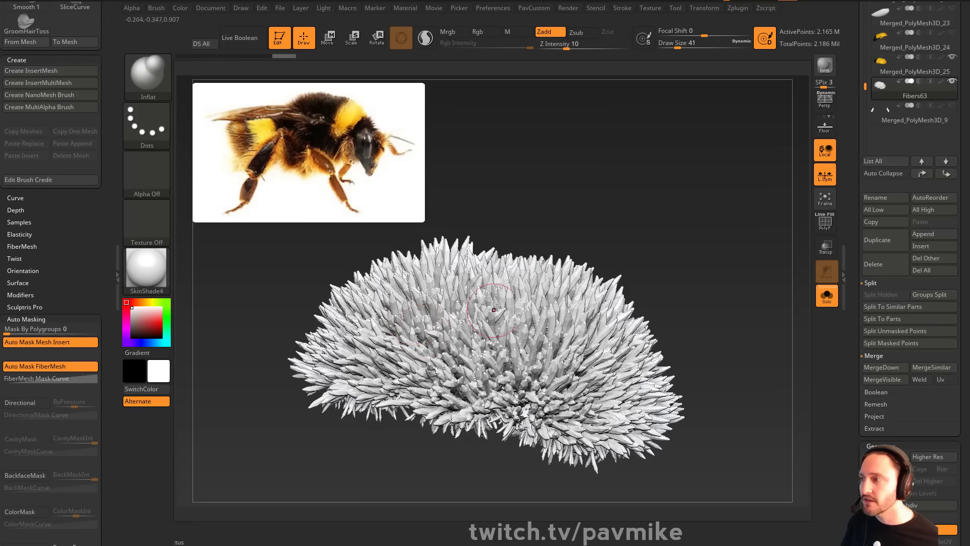
drag(670, 238, 724, 167)
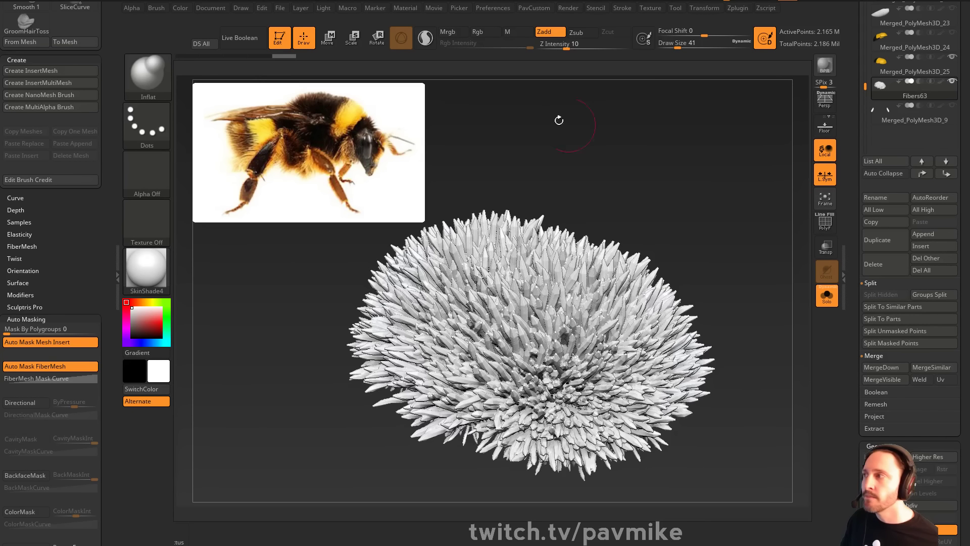
drag(279, 52, 251, 58)
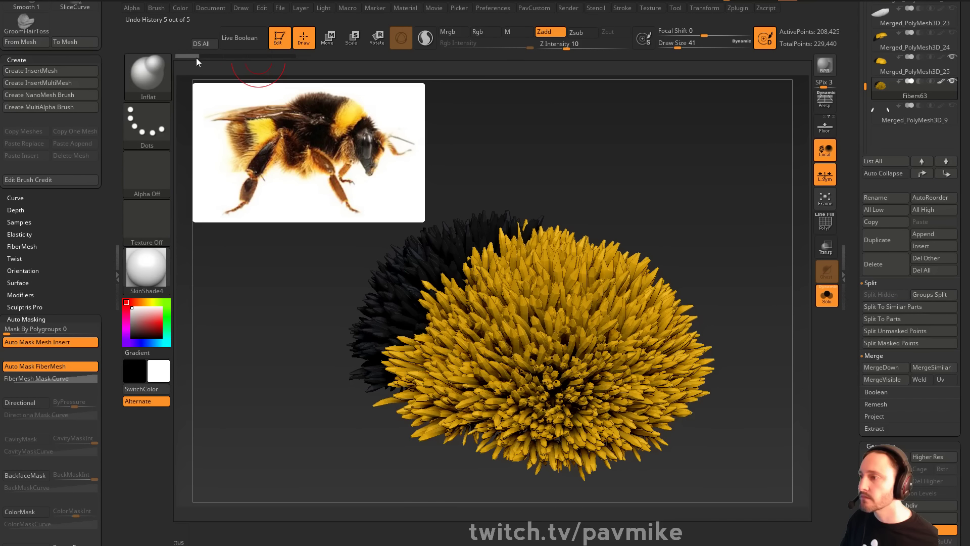
drag(651, 233, 671, 213)
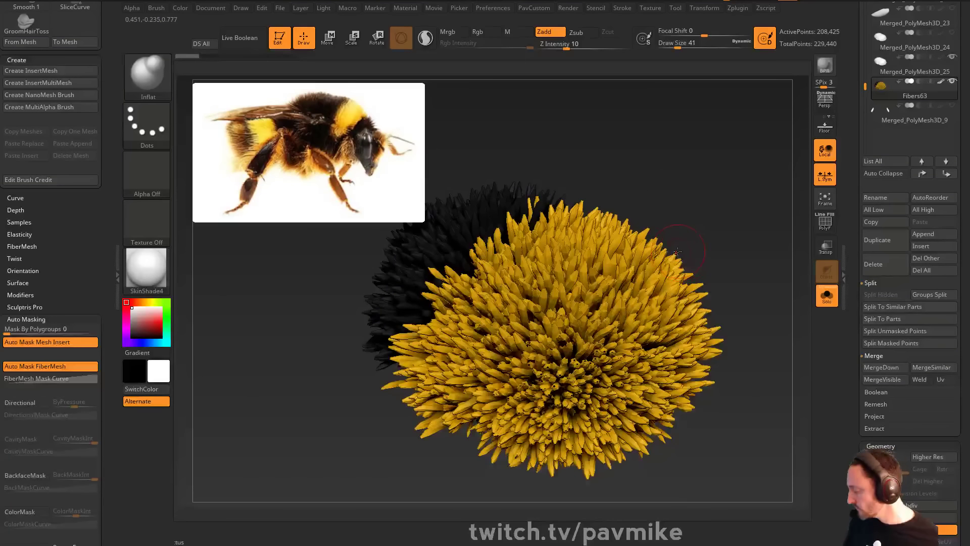
Try the GroomLengthen brush on the yellow abdomen fibers with a draw size of 120
key(b)
key(g)
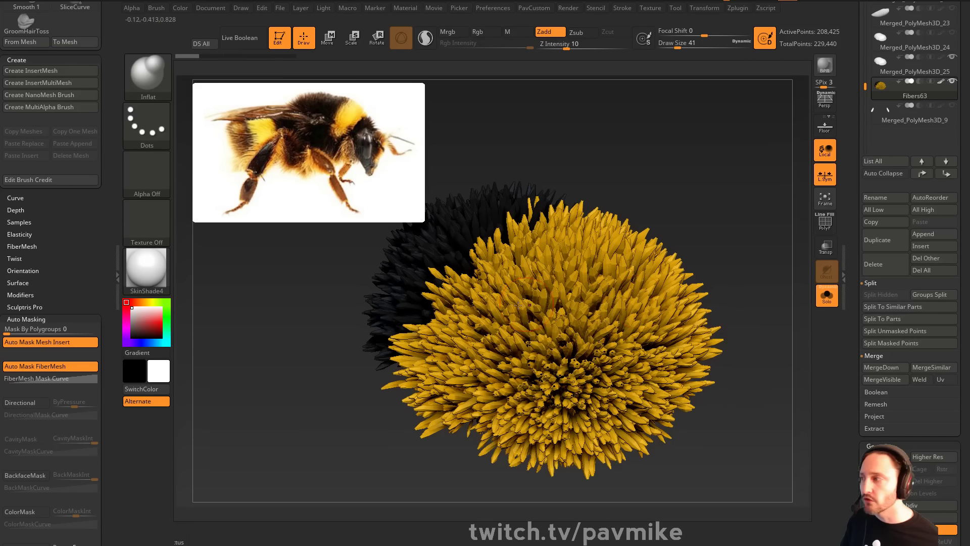
key(b)
key(g)
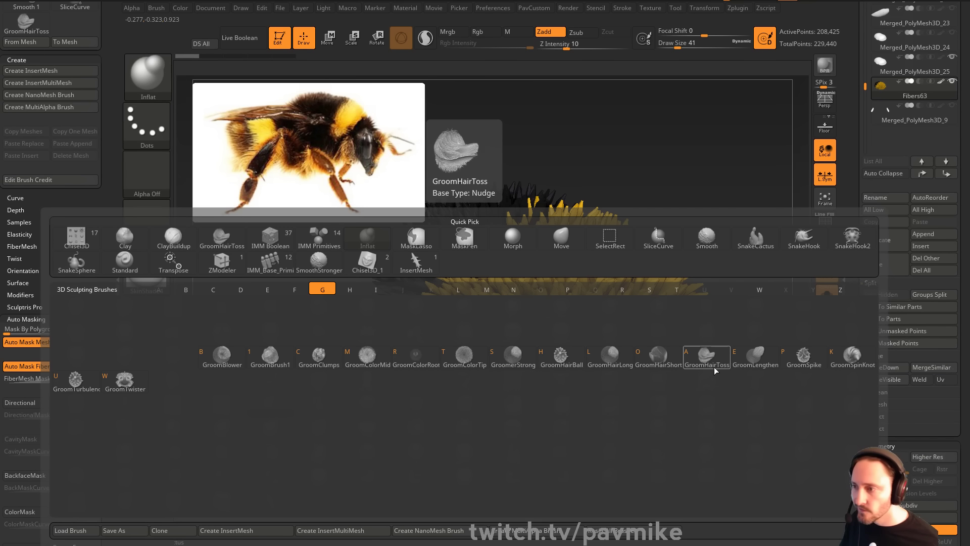
click(755, 356)
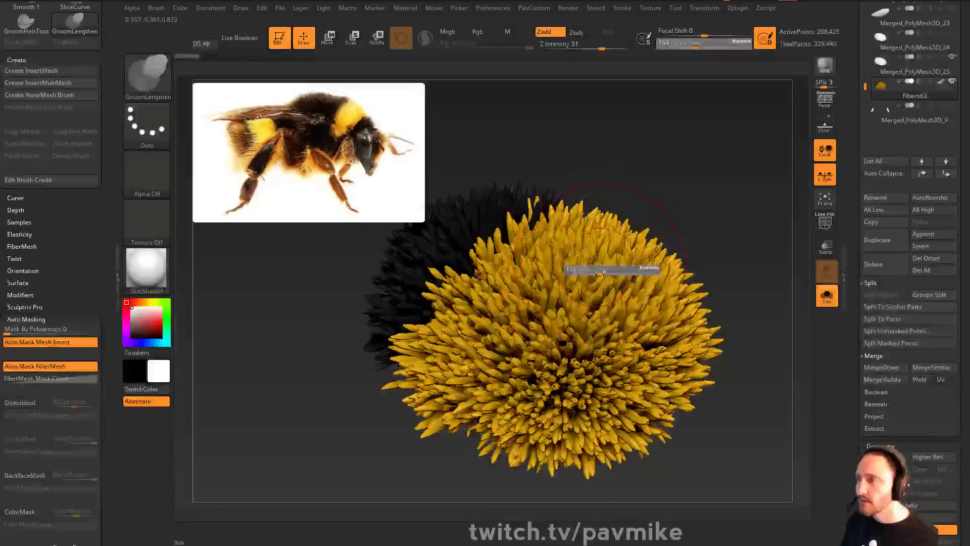
drag(591, 332, 586, 329)
drag(640, 292, 630, 295)
right_drag(631, 295, 659, 244)
Comb the yellow abdomen fibers toward the black end with the GroomHairToss brush at a draw size of 120
key(b)
key(g)
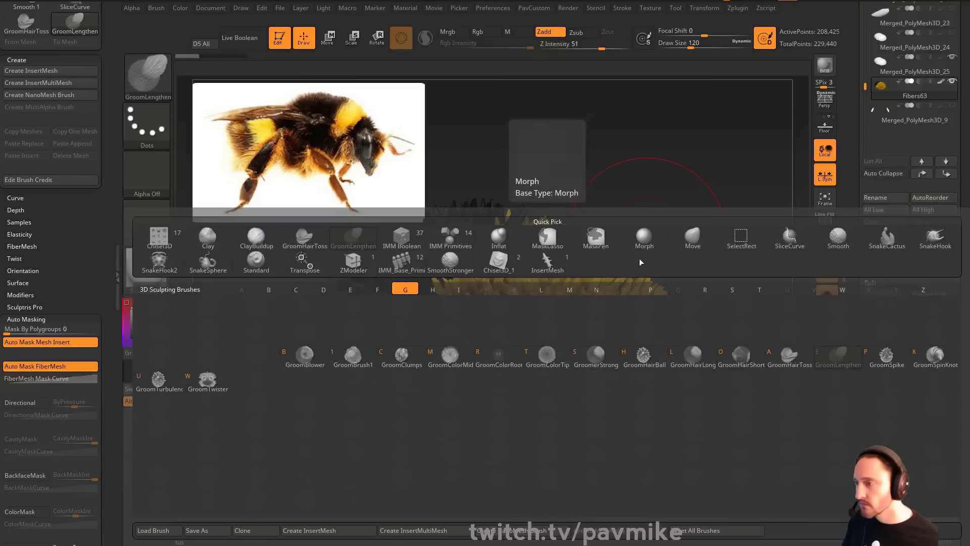
click(790, 355)
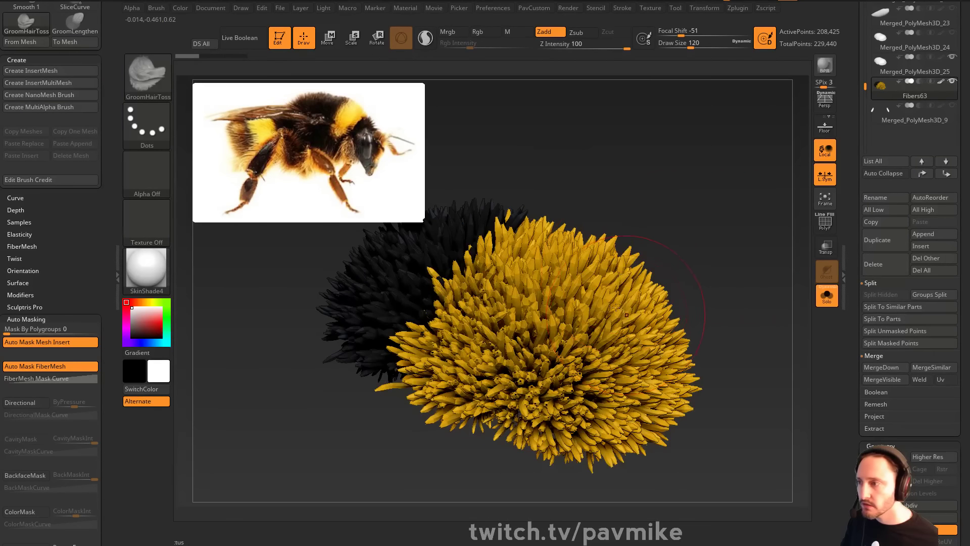
drag(616, 308, 489, 271)
drag(601, 351, 444, 311)
mouse_move(553, 386)
mouse_down()
mouse_move(431, 348)
mouse_move(420, 355)
mouse_up()
drag(357, 407, 360, 438)
drag(644, 287, 515, 222)
drag(674, 253, 566, 184)
mouse_move(763, 218)
mouse_down()
mouse_move(767, 193)
mouse_move(757, 187)
mouse_up()
drag(674, 135, 729, 211)
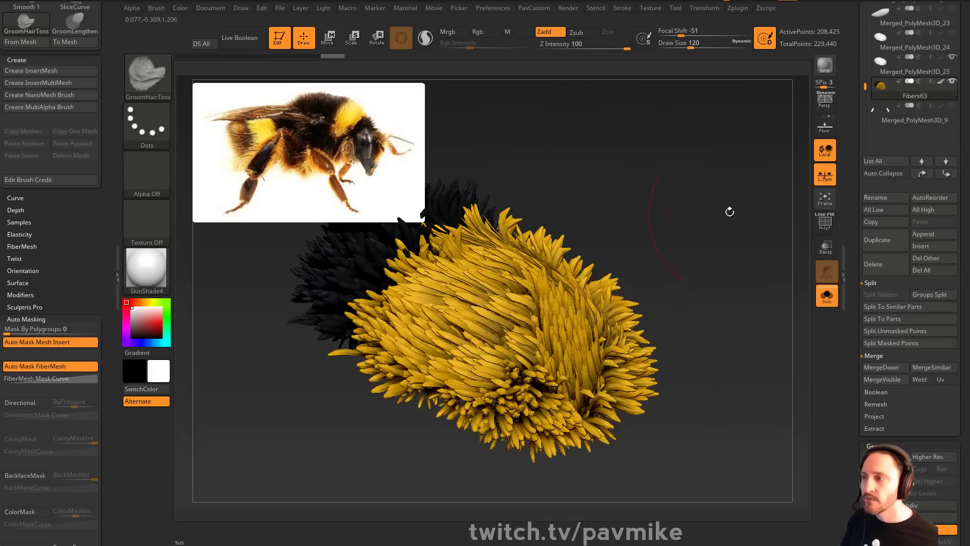
Delete the groomed fiber subtool and Merged_PolyMesh3D_25, and start a FiberMesh preview on Merged_PolyMesh3D_24
click(878, 272)
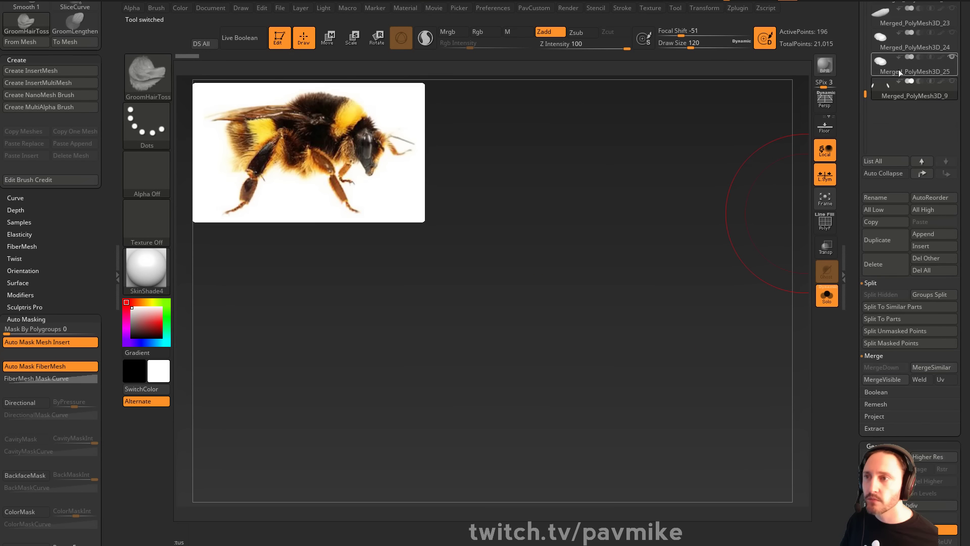
click(873, 264)
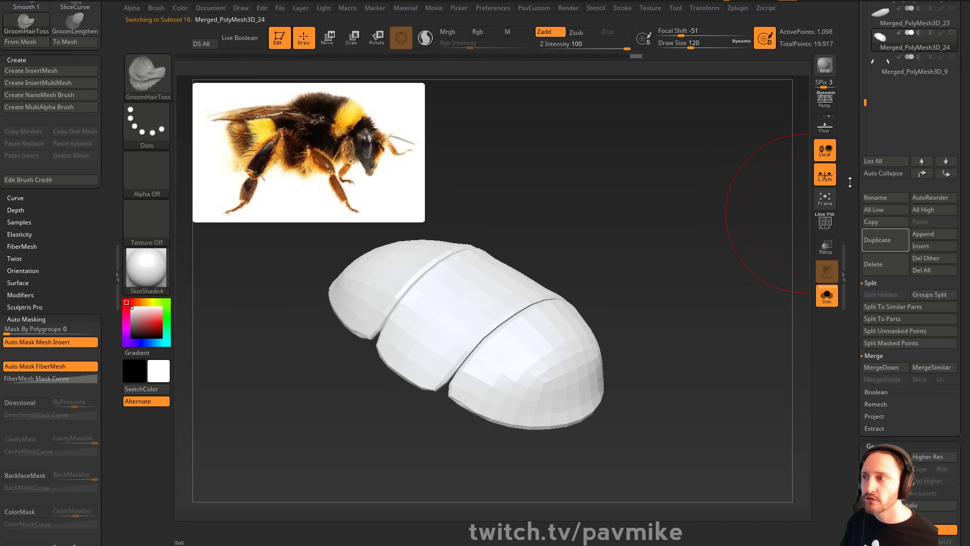
scroll(884, 202, down, 6)
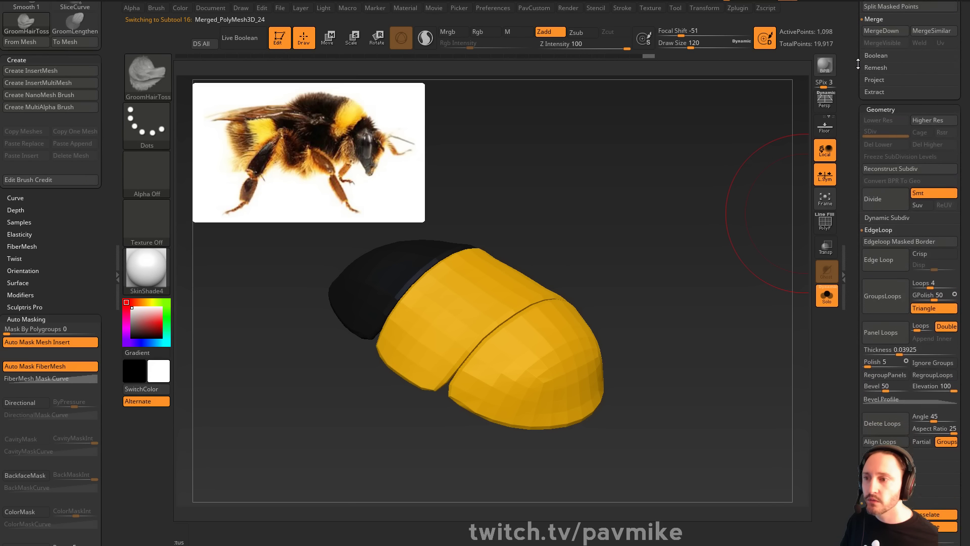
scroll(871, 151, down, 6)
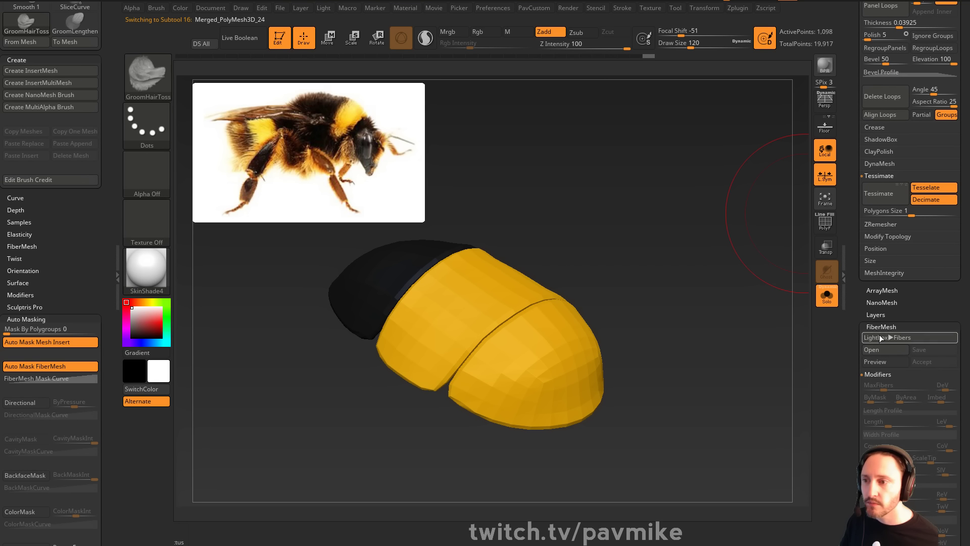
click(882, 361)
Orient the abdomen upright with its black end downward and set the previewed fibers' gravity to 0.45454
drag(718, 227, 743, 260)
click(827, 300)
drag(737, 297, 771, 307)
click(740, 310)
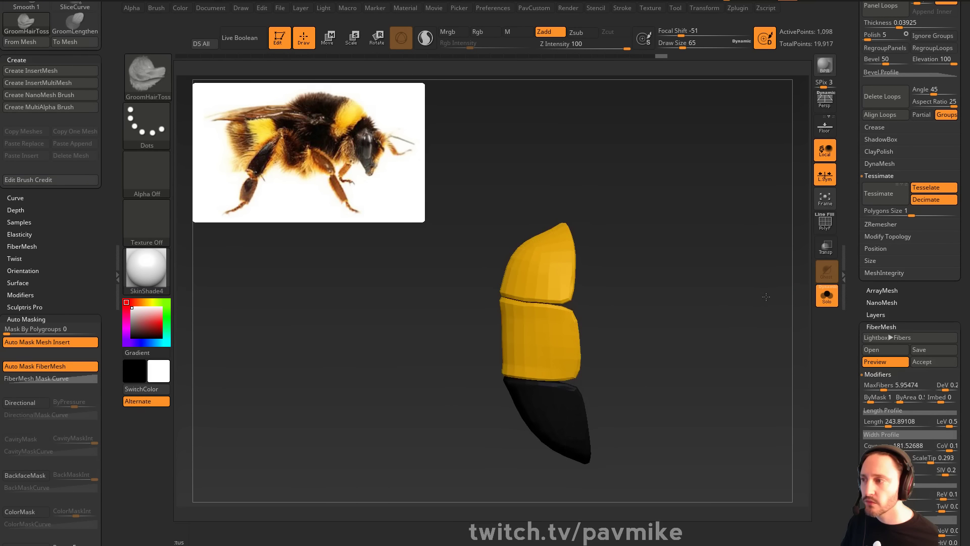
scroll(904, 349, down, 5)
scroll(904, 352, down, 1)
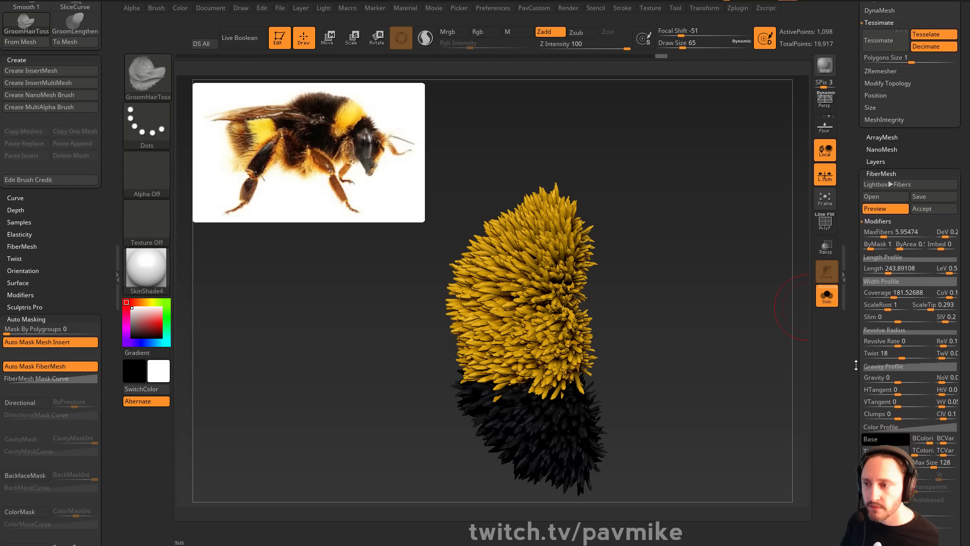
drag(906, 378, 914, 378)
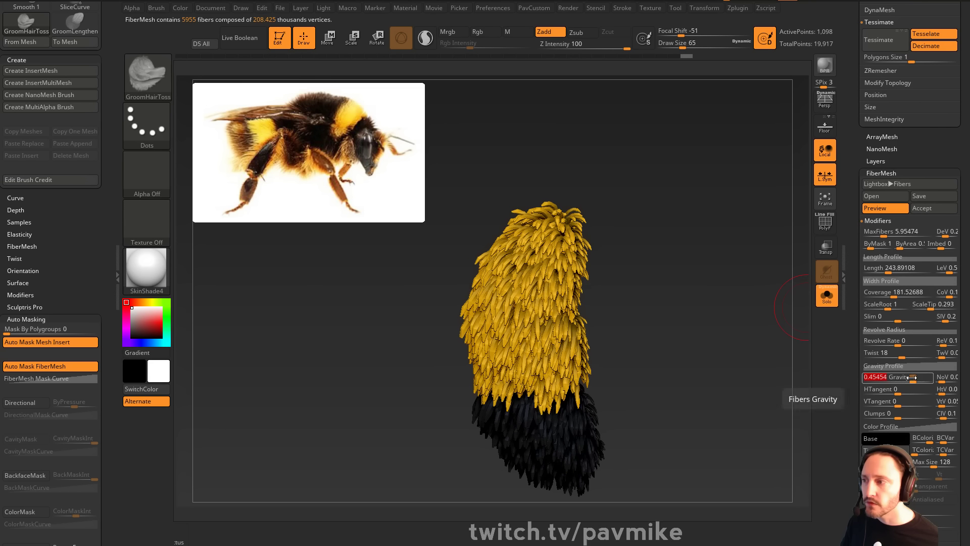
drag(792, 281, 753, 316)
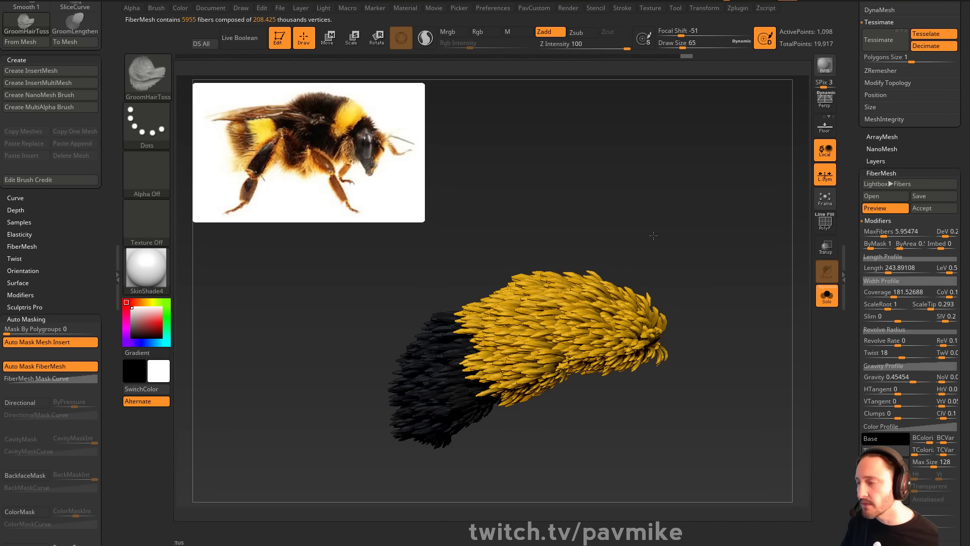
drag(654, 235, 702, 334)
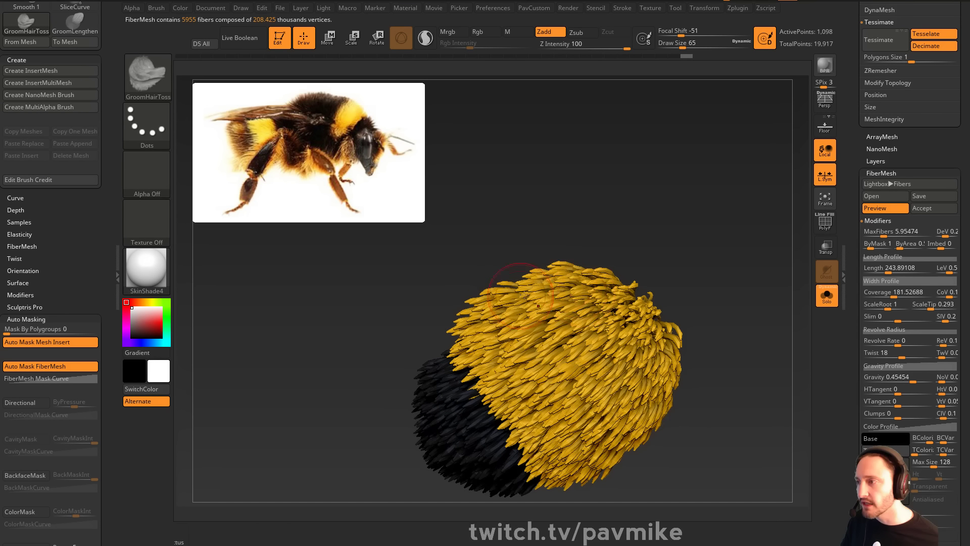
drag(746, 281, 628, 266)
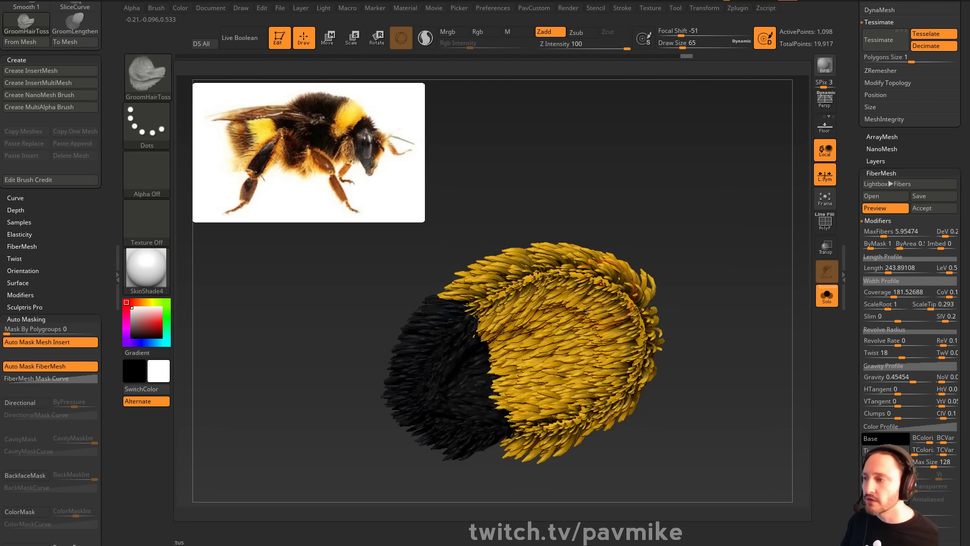
drag(689, 230, 742, 268)
Turn off the fiber preview and isolate the abdomen's polygroups with polyframe shown to examine the outer plates and their rims separately
click(873, 209)
drag(753, 218, 737, 255)
ctrl+shift+click(609, 276)
ctrl+shift+drag(690, 228, 703, 257)
ctrl+shift+click(548, 320)
ctrl+shift+click(503, 373)
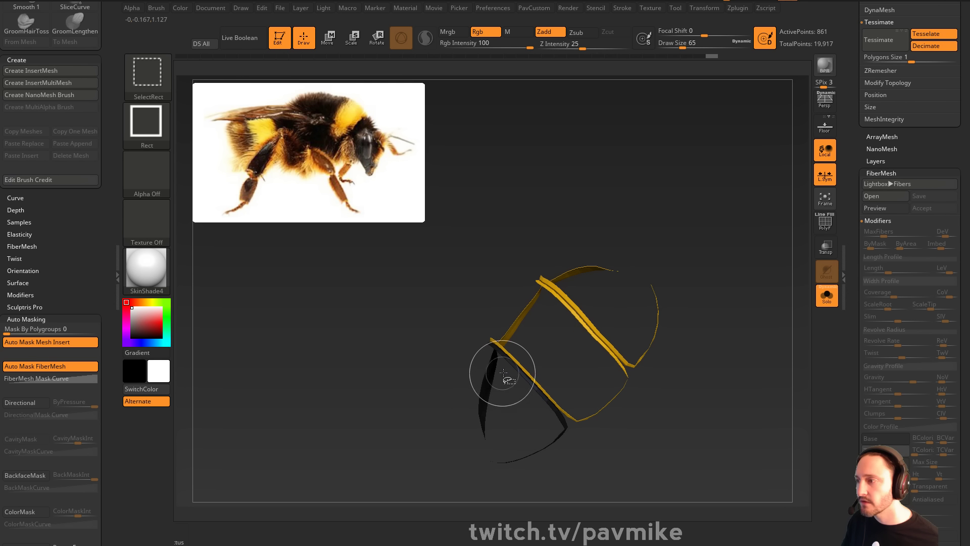
ctrl+shift+click(752, 255)
key(shift+f)
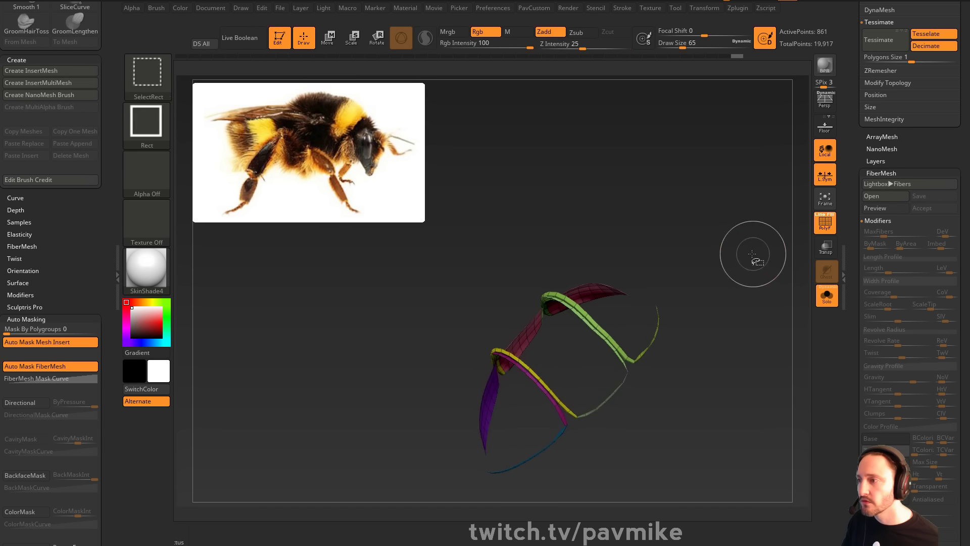
ctrl+shift+drag(753, 254, 774, 307)
ctrl+click(753, 269)
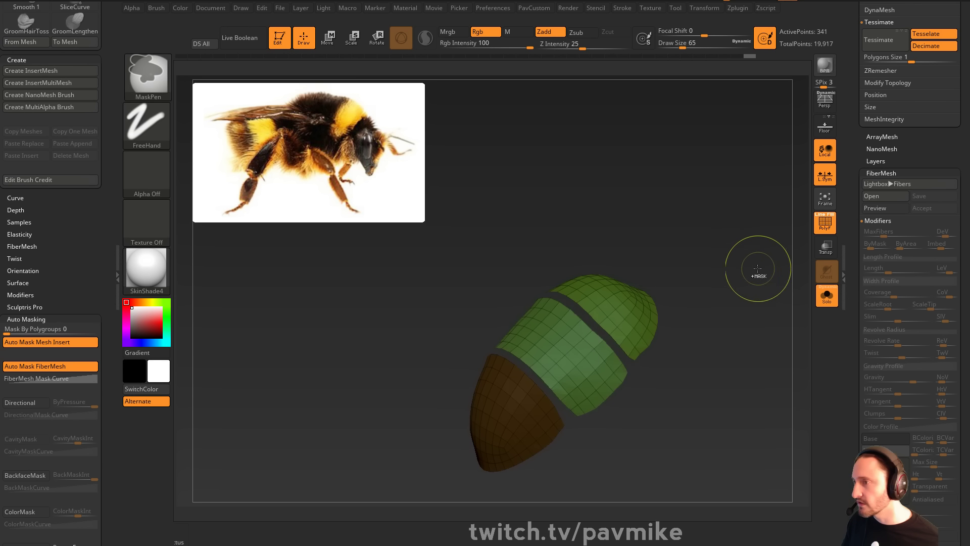
ctrl+shift+click(758, 269)
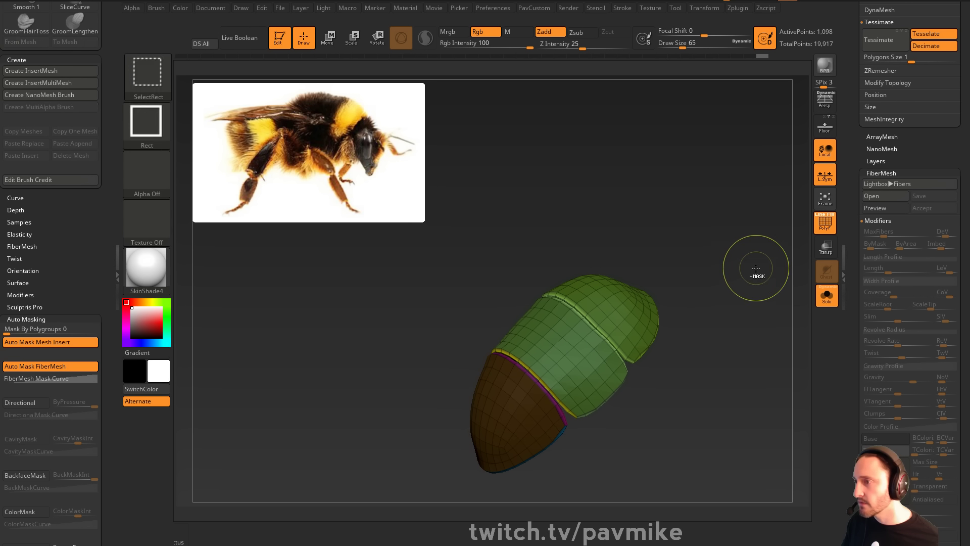
Turn the abdomen's fiber preview back on, with Solo mode and the polyframe display switched off
click(827, 298)
click(835, 292)
click(834, 292)
click(827, 297)
click(875, 208)
drag(738, 280, 780, 284)
click(825, 294)
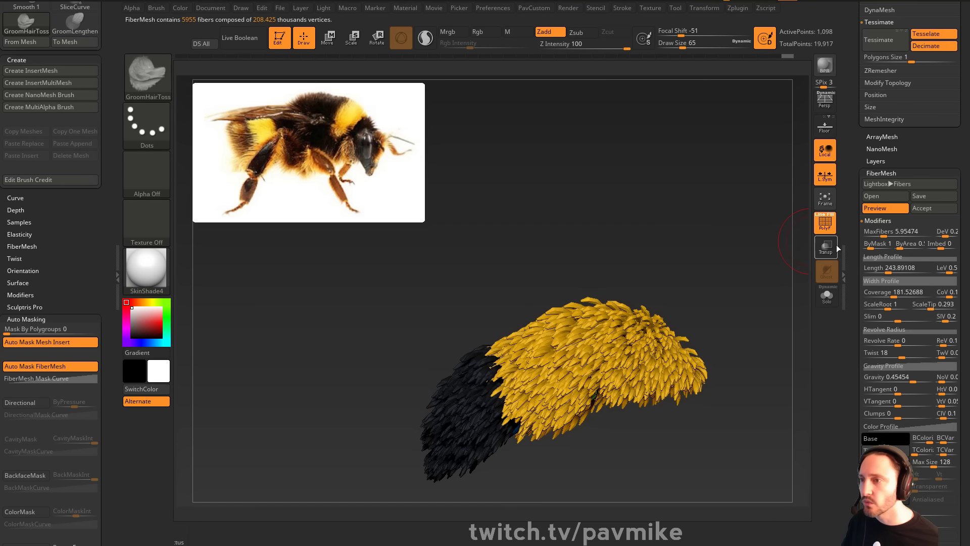
click(827, 225)
drag(854, 229, 840, 356)
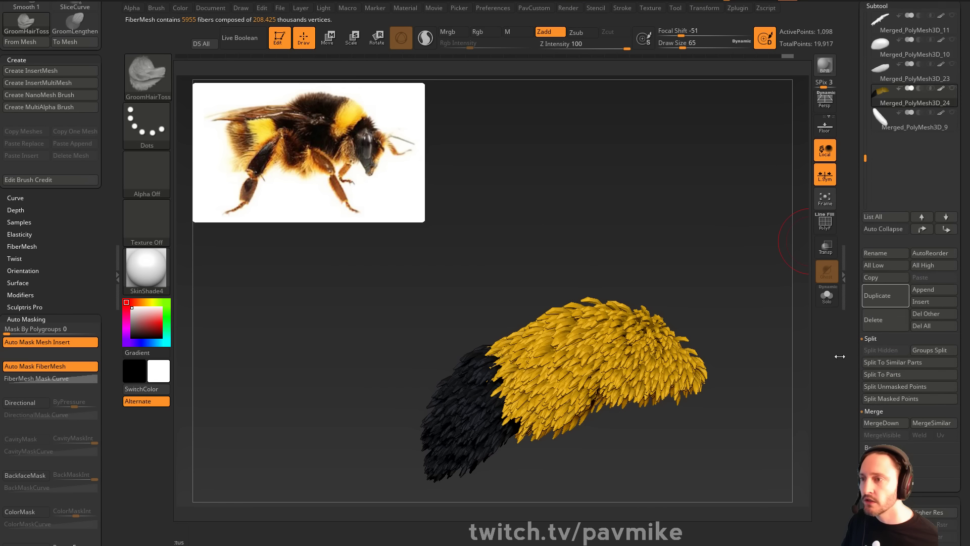
Make all the bee's subtools visible again and check the abdomen's previewed fur against the whole body from the side
shift+click(951, 89)
shift+click(952, 89)
shift+click(953, 91)
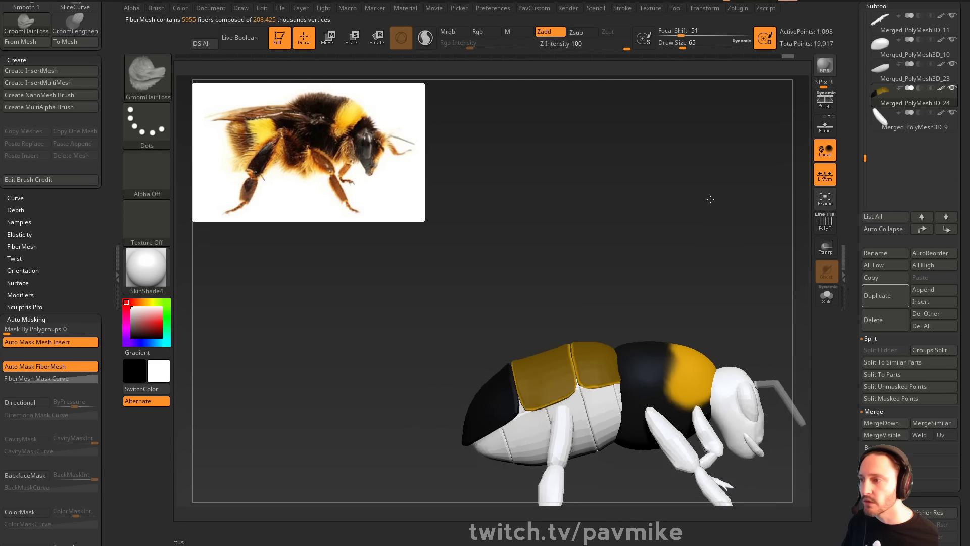
drag(726, 202, 757, 218)
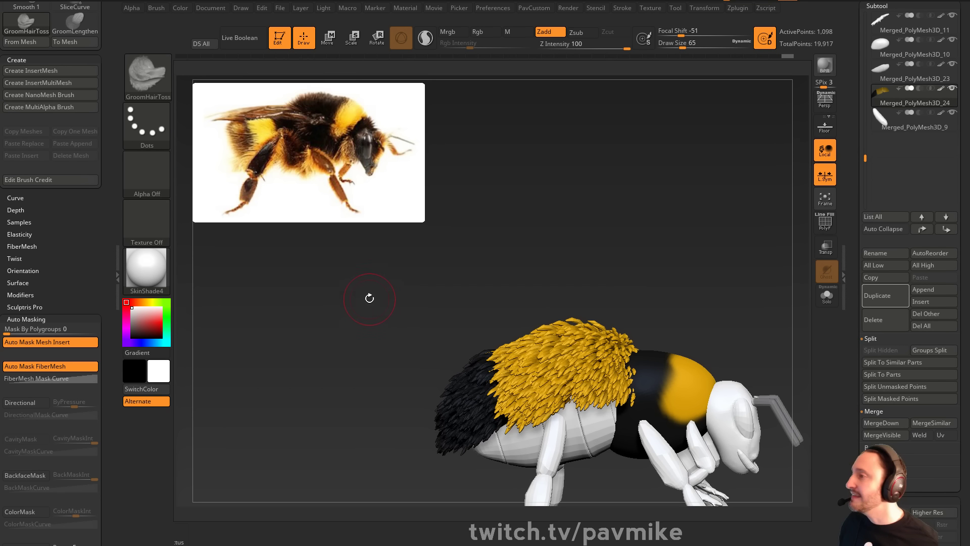
drag(370, 298, 359, 296)
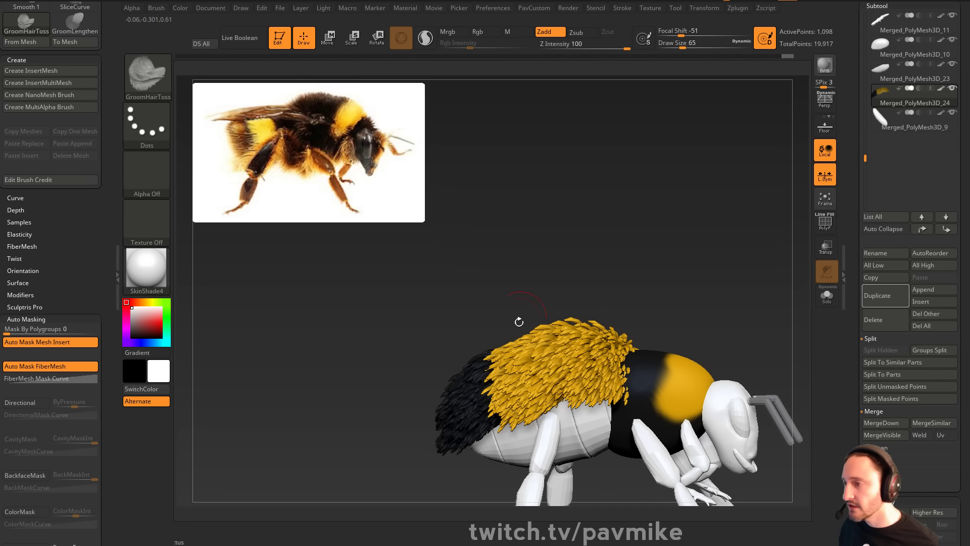
Sample a bright orange from the interface as the main color
key(c)
key(c)
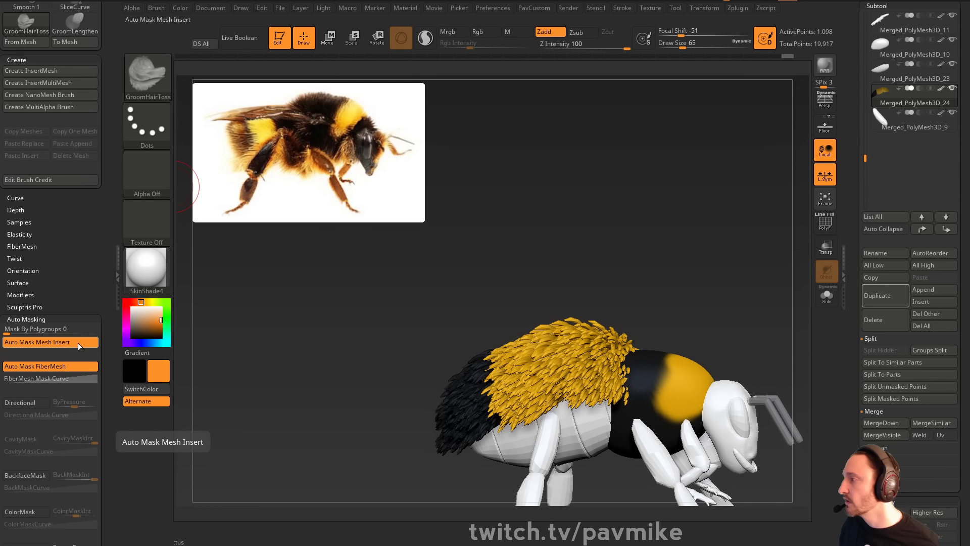
key(c)
key(c)
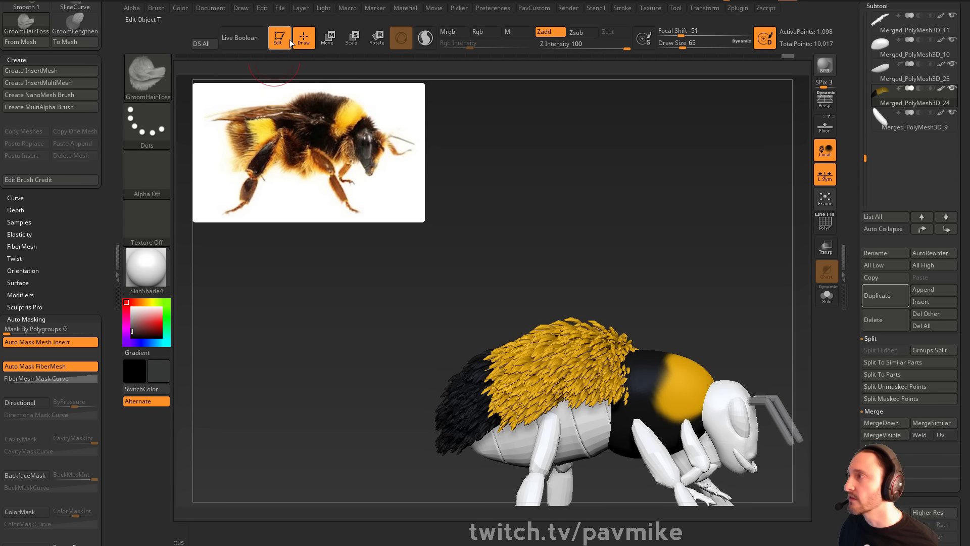
key(c)
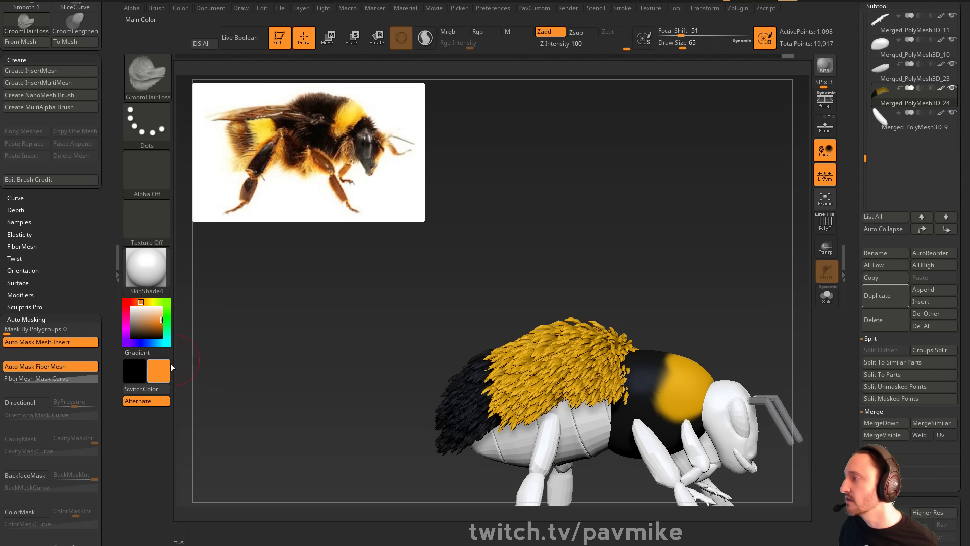
Sample a yellow fur colour from the bumblebee reference image as the main colour
key(c)
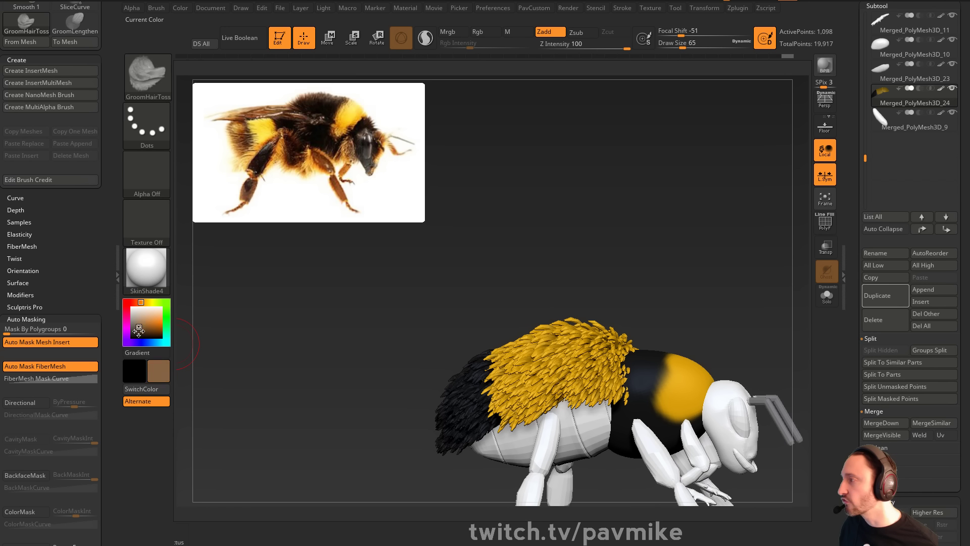
drag(306, 100, 883, 99)
key(c)
key(c)
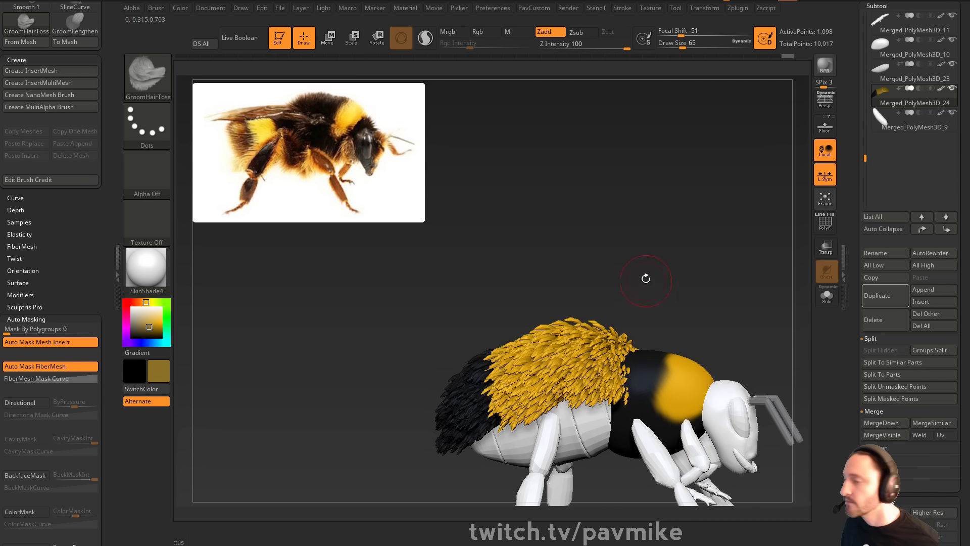
Activate Dynamic Subdiv on the isolated eye meshes, choosing Always YES for the automatic activation, and restore the full bee view
key(f)
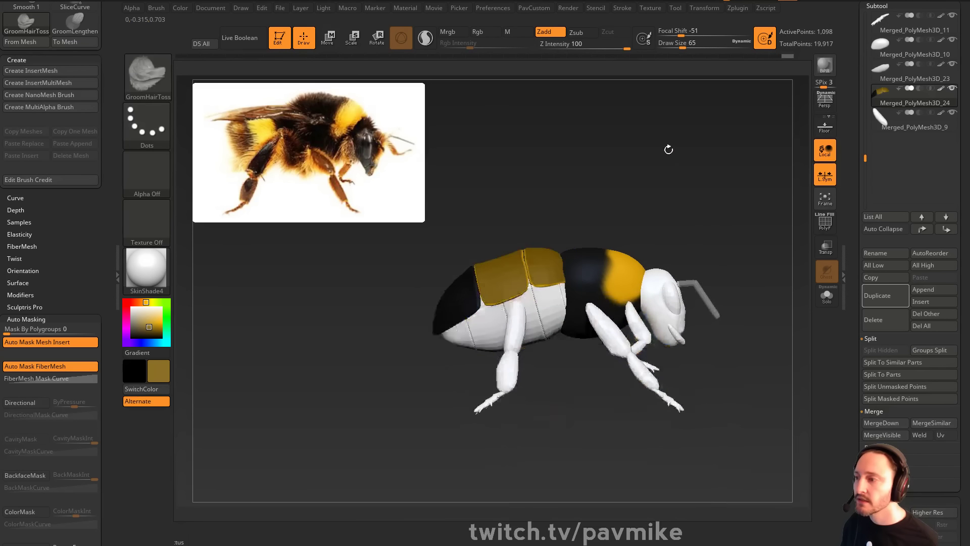
drag(680, 279, 765, 284)
alt+click(639, 287)
click(826, 295)
key(shift+f)
key(d)
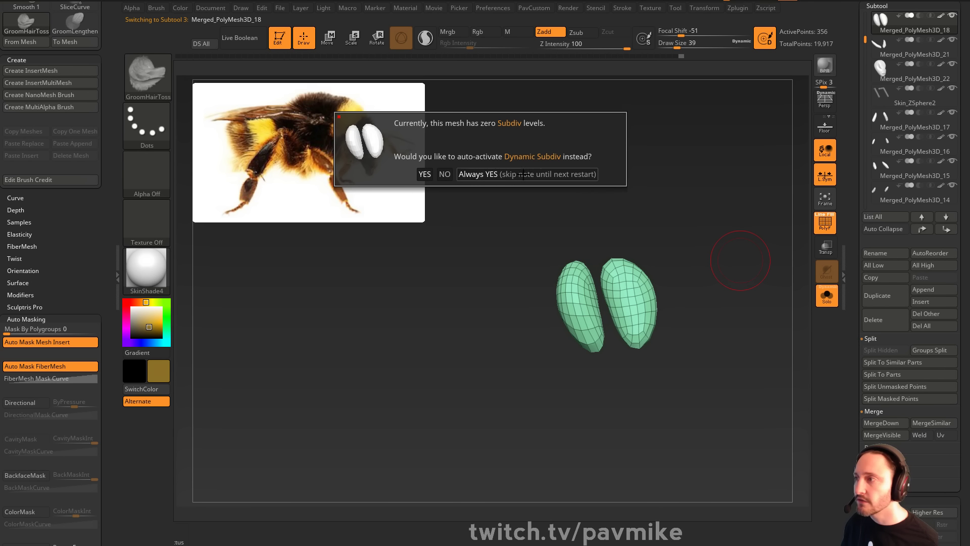
click(488, 174)
click(828, 302)
key(shift+f)
ZRemesh the head at the Same polygon count with a lower AdaptiveSize, and check its wireframe
alt+drag(777, 207, 738, 204)
drag(696, 248, 680, 252)
alt+click(588, 267)
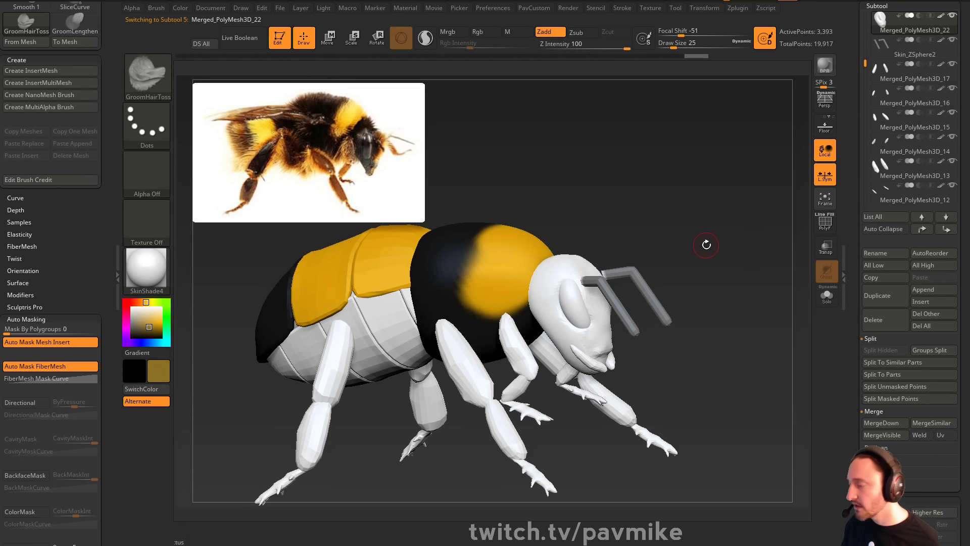
click(826, 221)
mouse_move(750, 224)
alt+mouse_down()
mouse_move(709, 221)
mouse_move(736, 235)
alt+mouse_up()
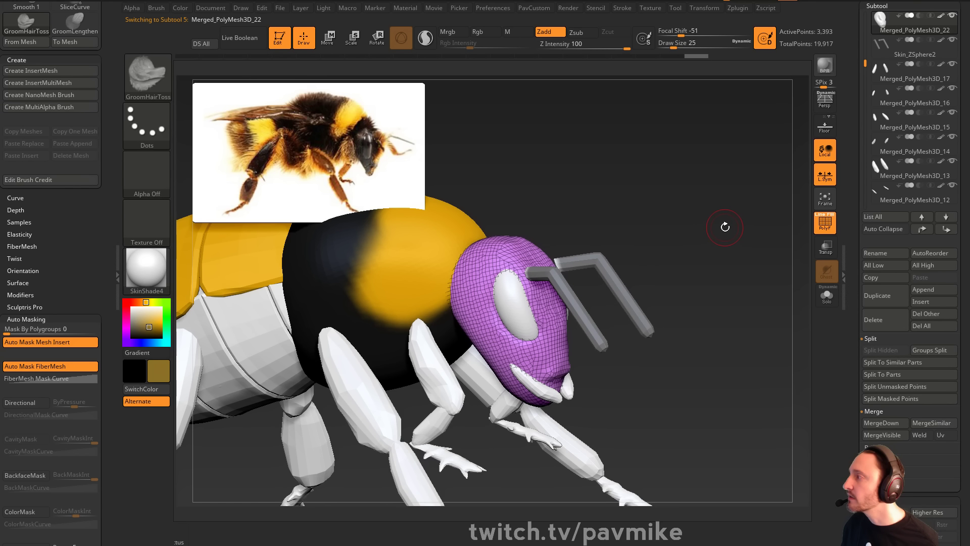
key(2)
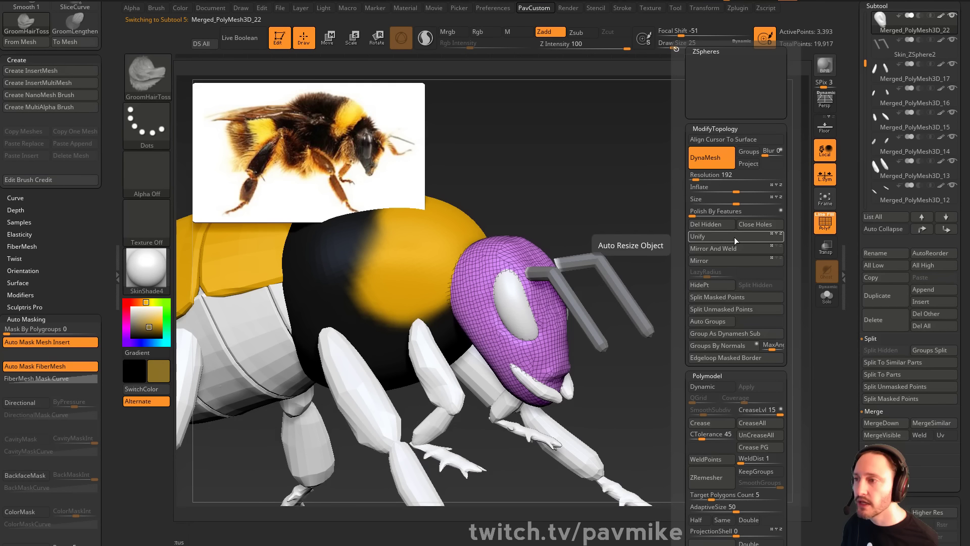
scroll(714, 356, down, 5)
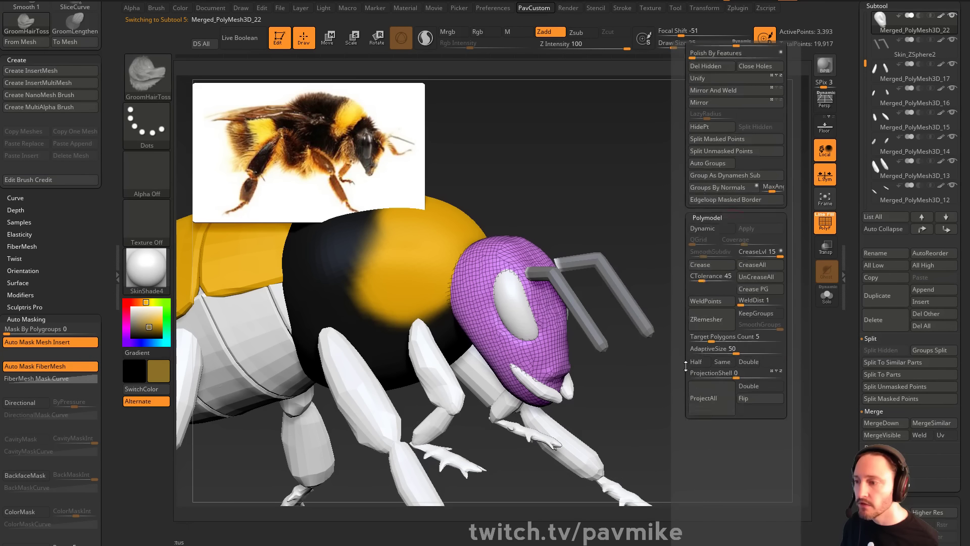
click(727, 347)
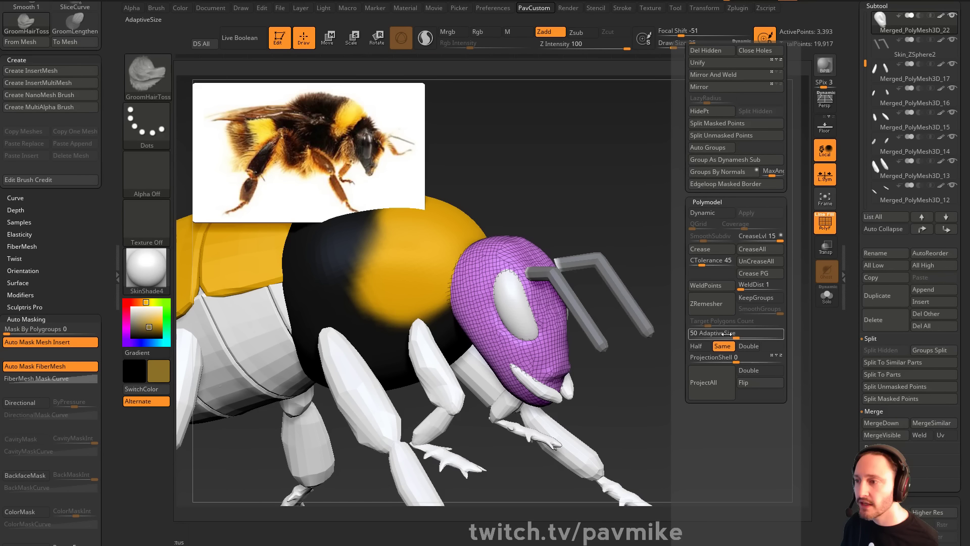
drag(730, 334, 680, 334)
click(719, 308)
alt+drag(765, 267, 810, 246)
key(1)
click(817, 221)
click(848, 221)
Fill the head with black sampled from the thorax stripe, and sample the thorax yellow as the current colour
key(s)
click(726, 266)
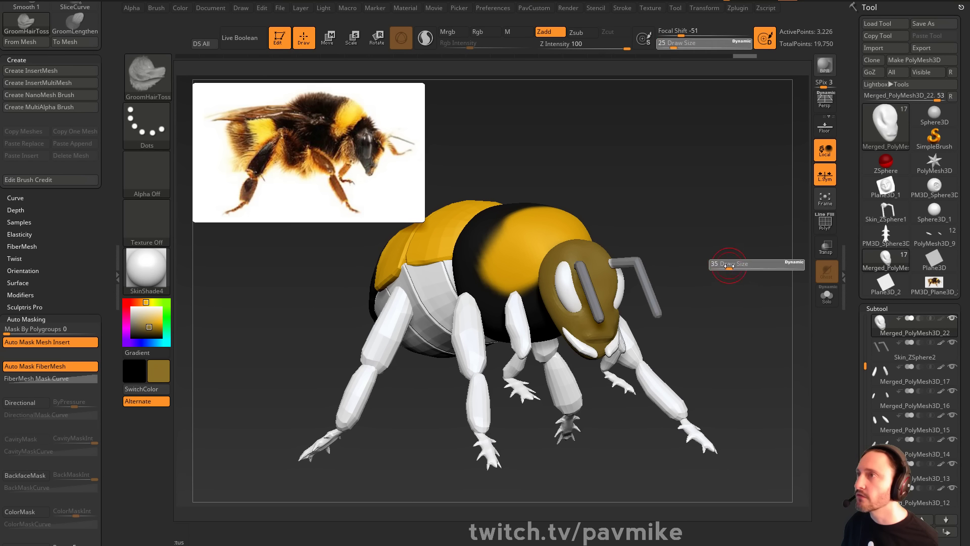
mouse_move(740, 254)
alt+mouse_down()
mouse_move(725, 264)
mouse_move(767, 256)
alt+mouse_up()
key(s)
click(728, 271)
click(824, 225)
key(c)
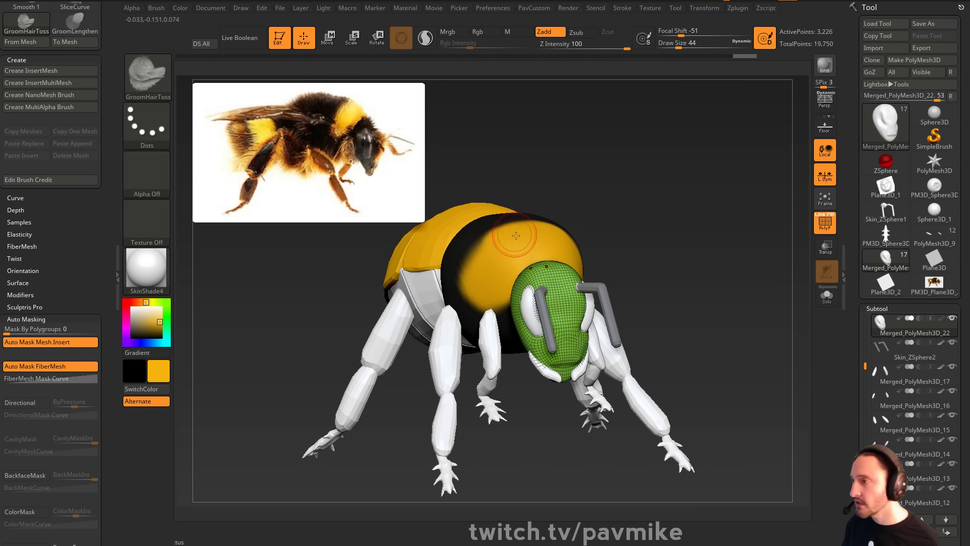
mouse_move(707, 233)
mouse_down()
mouse_move(699, 251)
mouse_move(708, 244)
mouse_up()
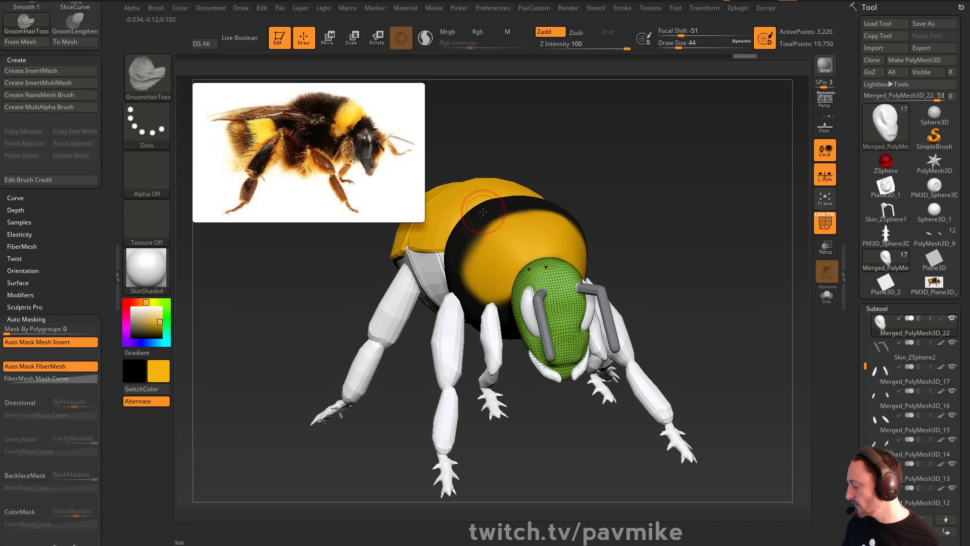
key(c)
key(ctrl+f)
key(c)
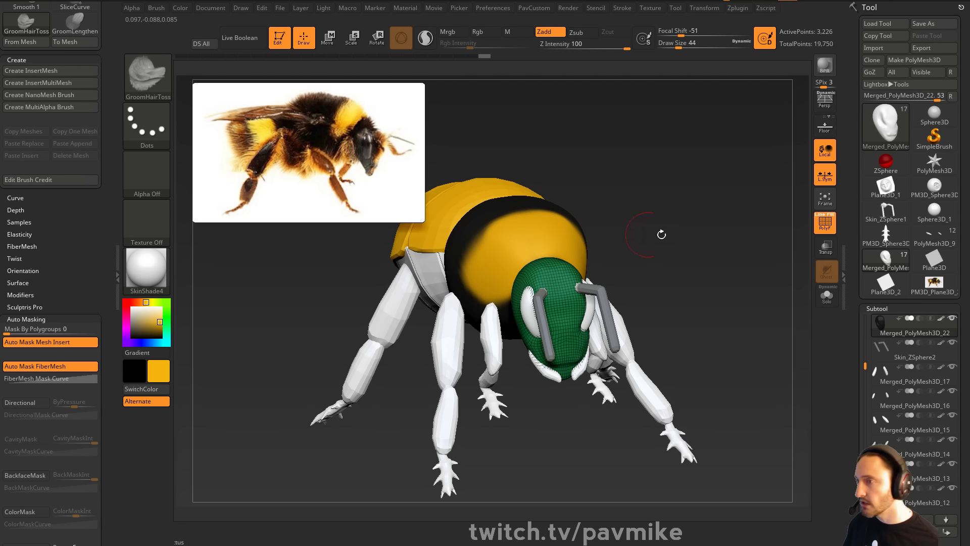
Switch to the Standard brush for Rgb-only painting with a draw size of 41, with the bee seen from the front
key(shift+f)
shift+drag(797, 219, 780, 223)
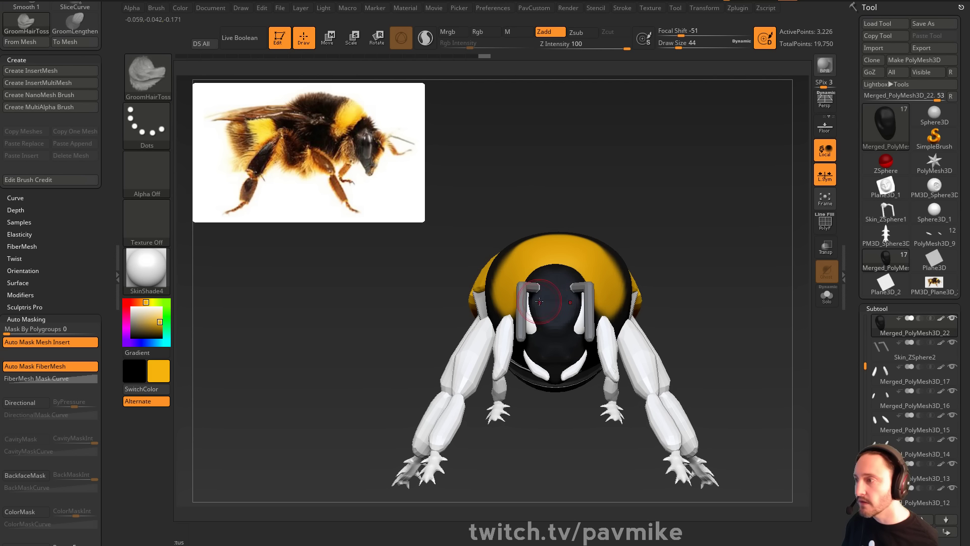
key(s)
click(573, 295)
key(ctrl+z)
key(ctrl+z)
key(b)
key(s)
key(t)
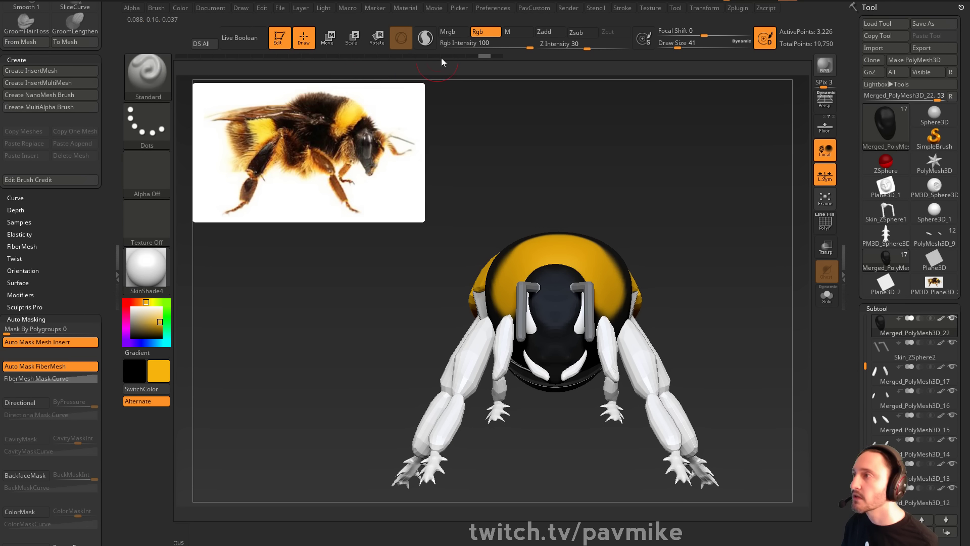
Paint a yellow stripe down the centre of the bee's black head
drag(556, 276, 556, 360)
drag(605, 203, 598, 252)
mouse_move(557, 273)
mouse_down()
mouse_move(560, 297)
mouse_move(556, 273)
mouse_up()
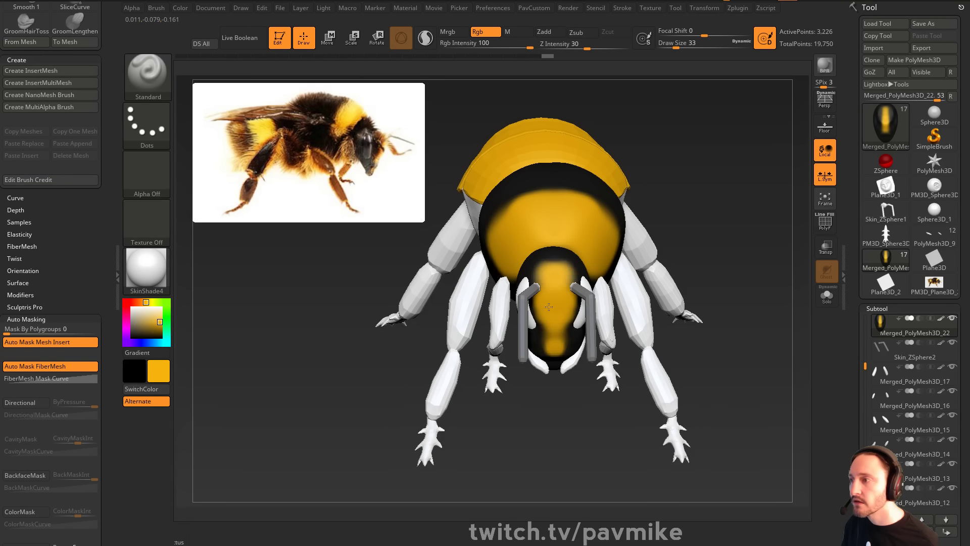
mouse_move(714, 219)
mouse_down()
mouse_move(745, 171)
mouse_move(759, 205)
mouse_move(683, 225)
mouse_move(705, 217)
mouse_up()
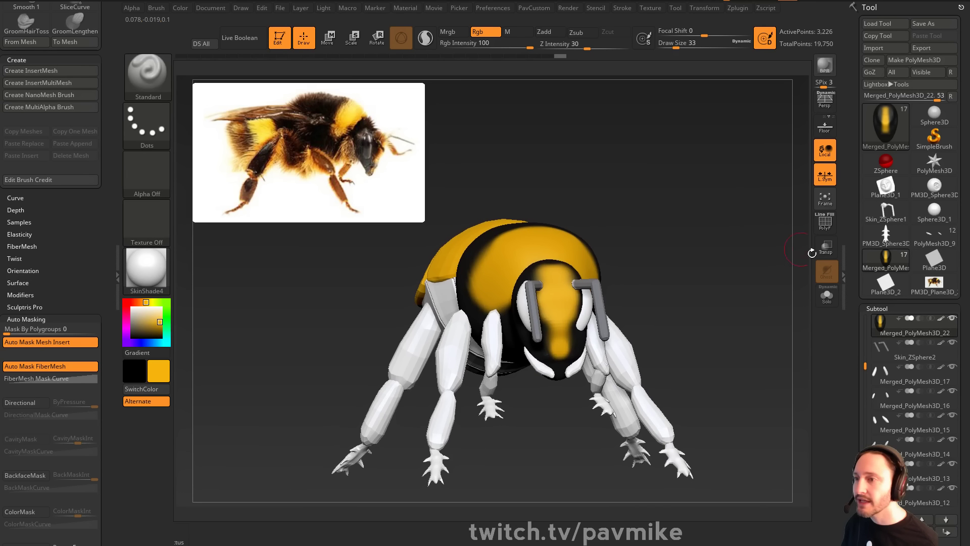
Isolate the head, turn off its polypaint display, and set the current colour to white
click(826, 295)
alt+drag(753, 276, 791, 300)
click(941, 318)
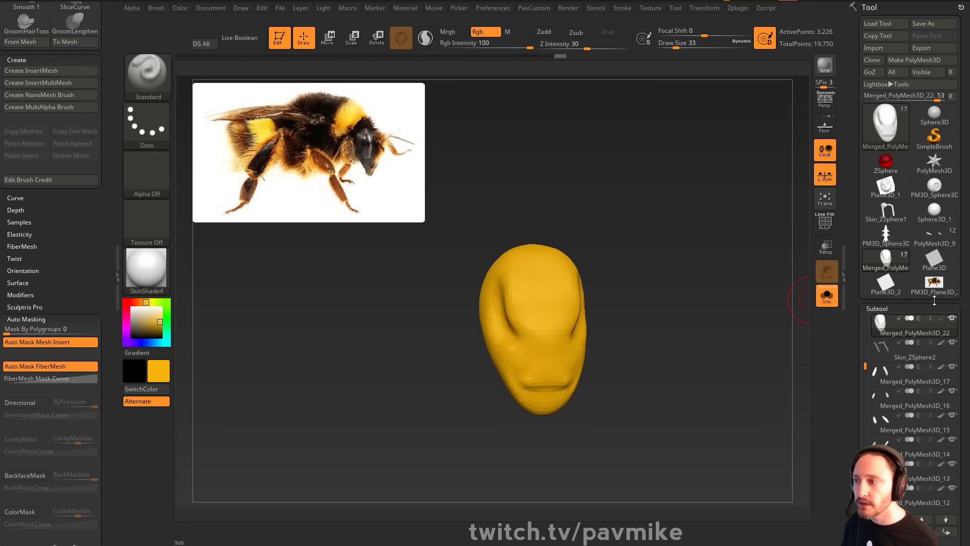
drag(635, 265, 619, 266)
drag(139, 313, 130, 305)
key(s)
Mask the front of the head from the crown down between the eyes to the mouth as the fur area
drag(550, 271, 554, 270)
drag(630, 237, 613, 247)
mouse_move(516, 268)
ctrl+mouse_down()
mouse_move(544, 271)
mouse_move(551, 324)
ctrl+mouse_up()
alt+drag(648, 237, 613, 250)
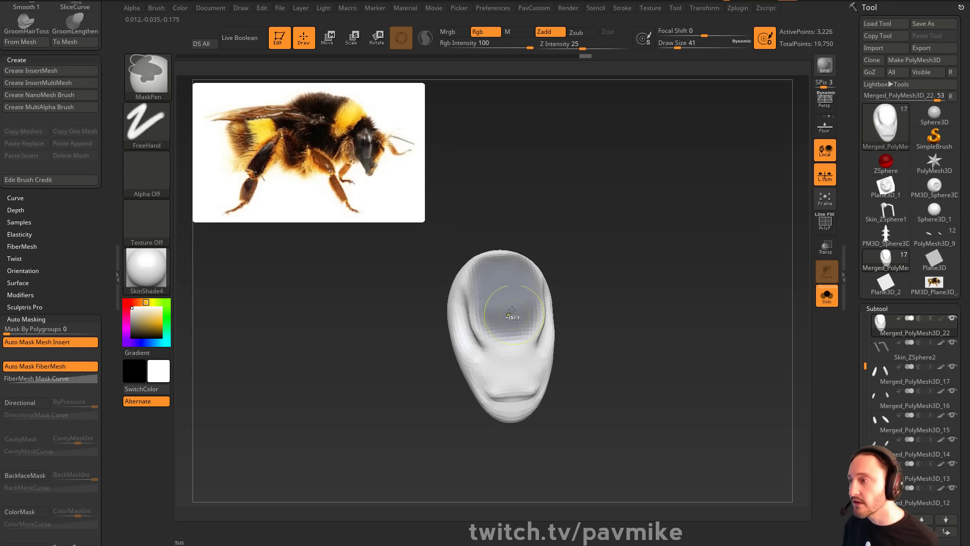
mouse_move(513, 320)
ctrl+mouse_down()
mouse_move(511, 345)
mouse_move(501, 343)
mouse_move(513, 368)
mouse_move(507, 348)
mouse_move(510, 361)
mouse_move(496, 352)
mouse_move(501, 378)
ctrl+mouse_up()
key(s)
drag(557, 224, 599, 238)
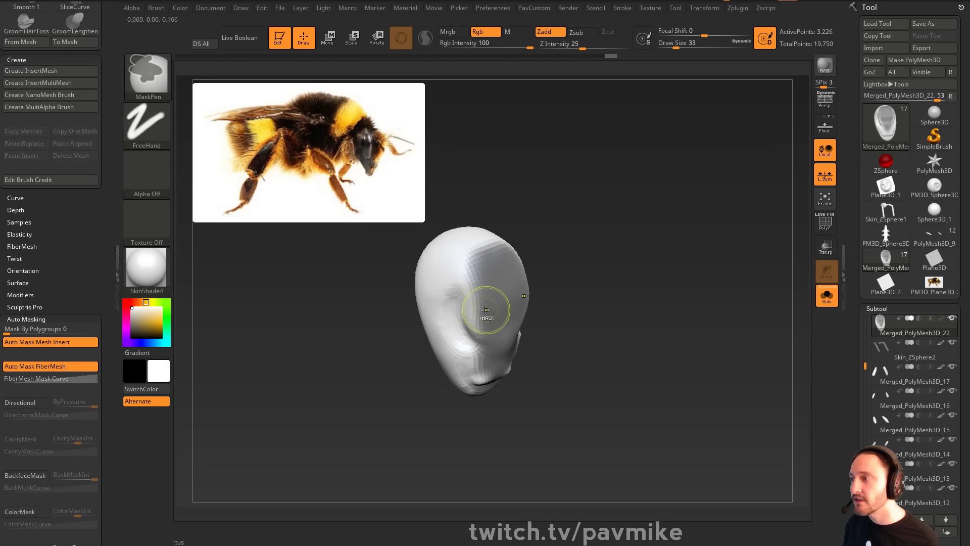
mouse_move(487, 315)
ctrl+mouse_down()
mouse_move(473, 282)
mouse_move(475, 241)
ctrl+mouse_up()
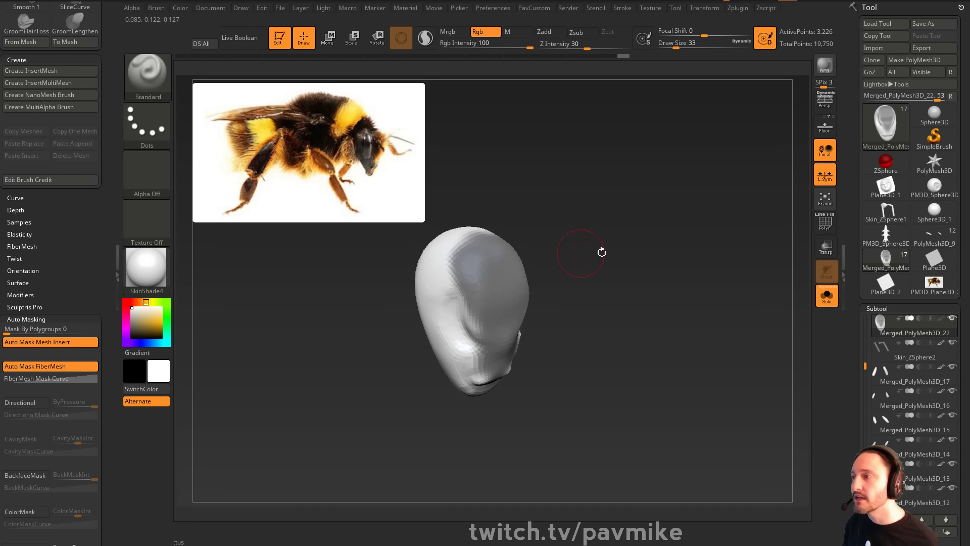
drag(602, 252, 572, 233)
drag(607, 187, 654, 251)
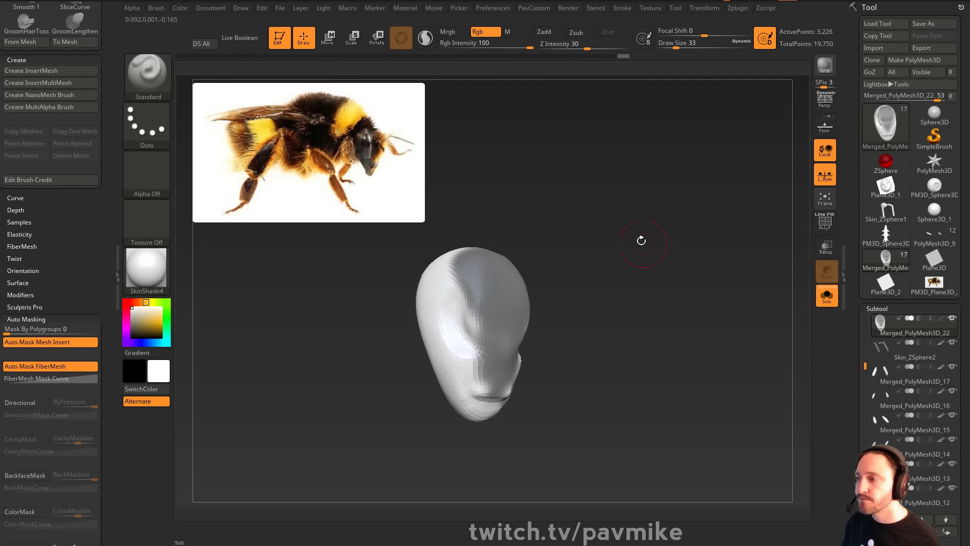
Turn the head's polypaint back on and load the ChunkyBumblebeeFur.ZFP FiberMesh preset onto its masked area
click(941, 318)
drag(851, 351, 874, 156)
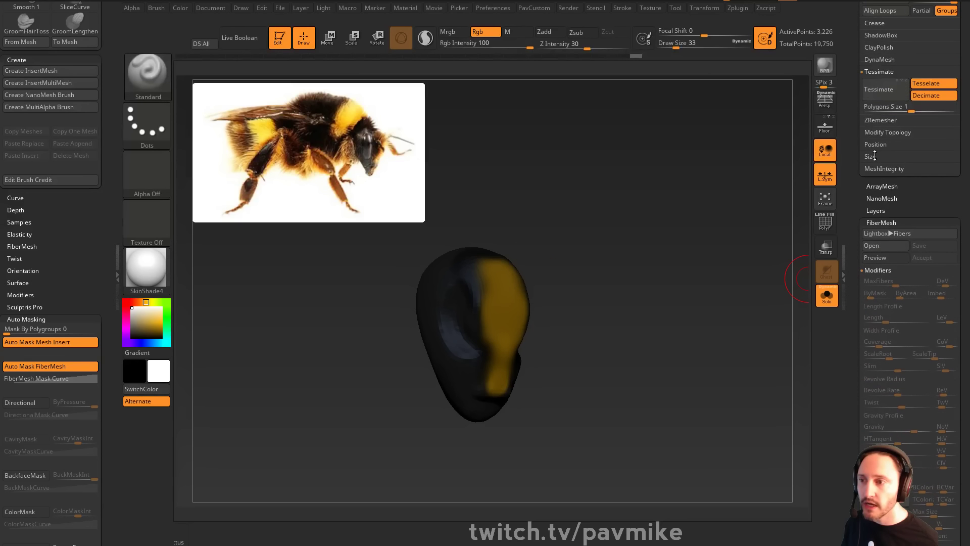
click(902, 245)
click(107, 71)
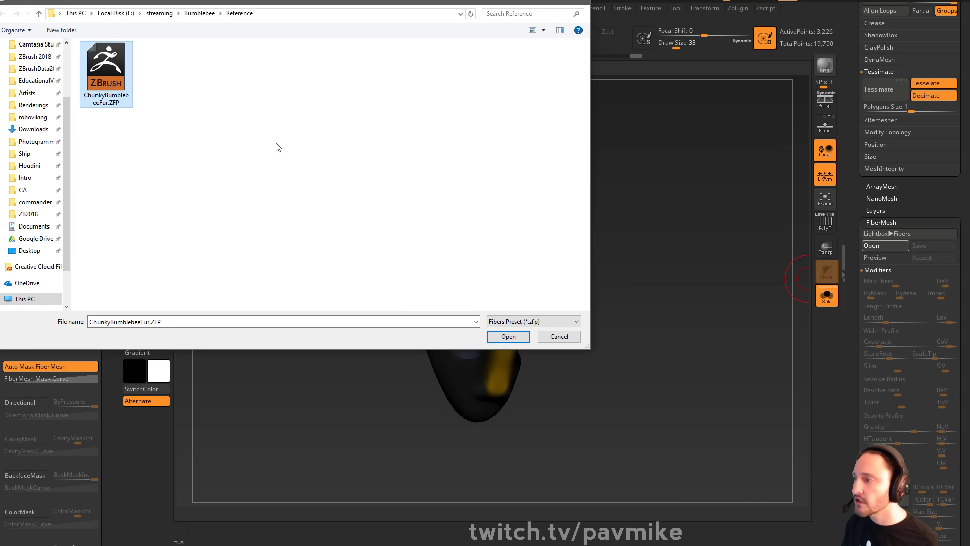
click(528, 338)
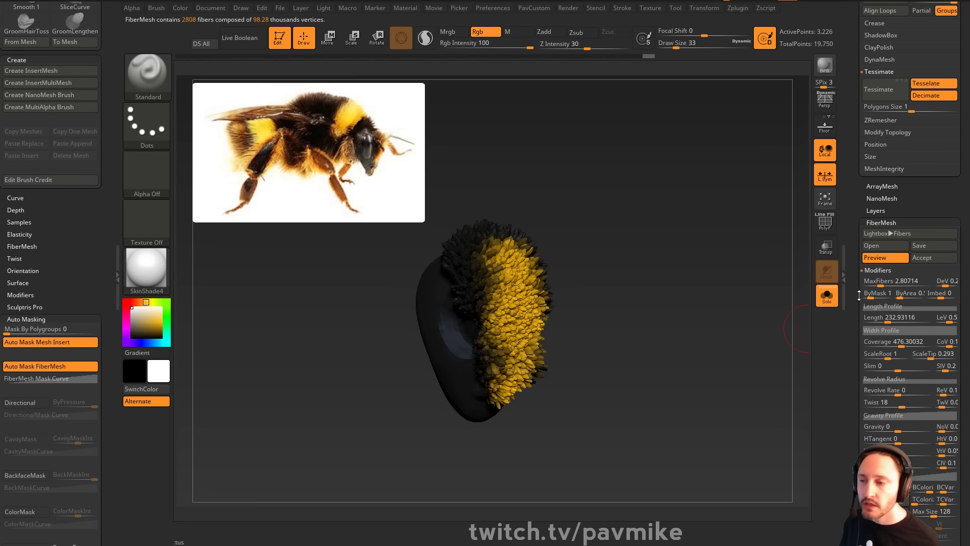
Examine the head's fur preview from several angles, both isolated and together with the rest of the bee
drag(791, 288, 730, 276)
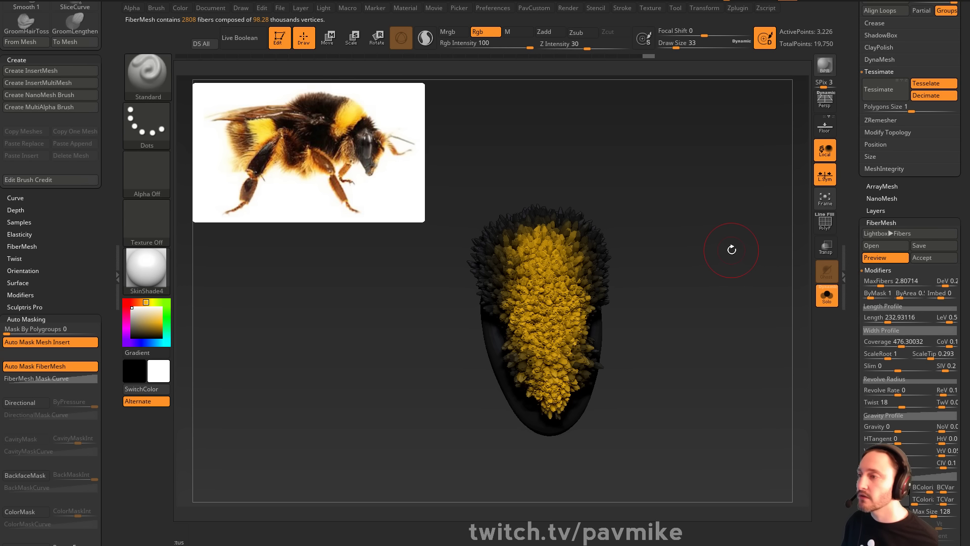
drag(759, 255, 770, 211)
mouse_move(693, 273)
mouse_down()
mouse_move(682, 271)
mouse_move(710, 281)
mouse_move(706, 291)
mouse_up()
key(s)
key(s)
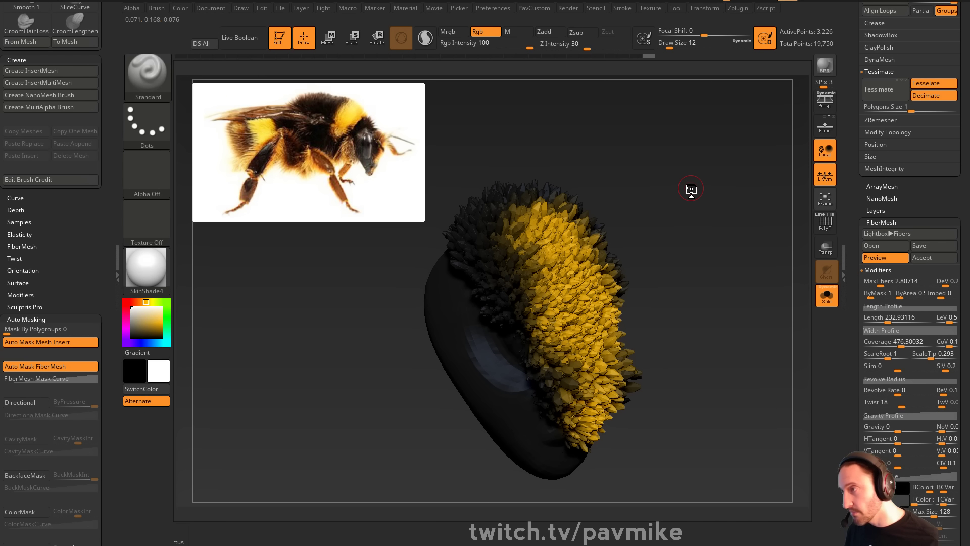
click(827, 295)
alt+drag(676, 201, 593, 166)
alt+drag(593, 166, 738, 211)
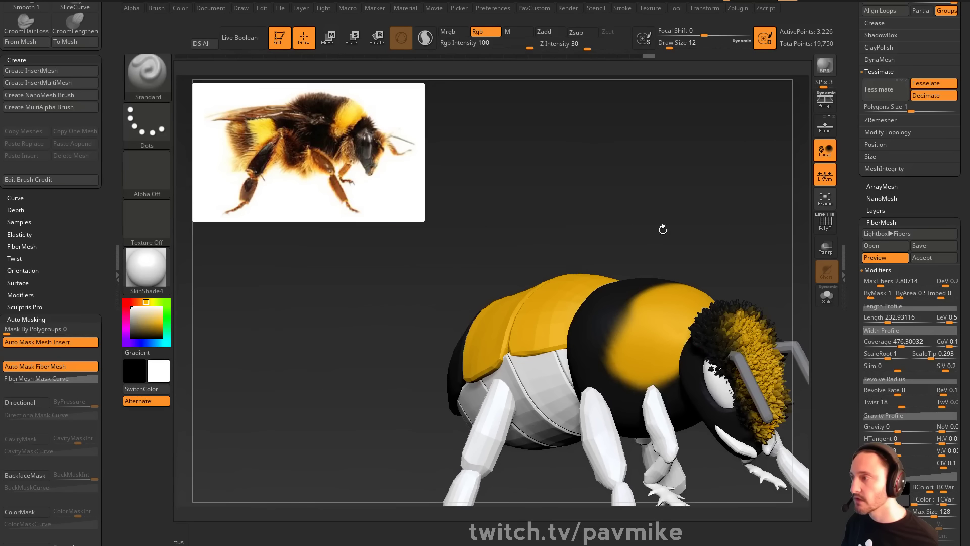
Make the abdomen's fur preview denser and finer by setting MaxFibers to 26.84196 and Coverage to 7.75003
alt+click(545, 301)
drag(612, 225, 500, 364)
drag(517, 239, 501, 134)
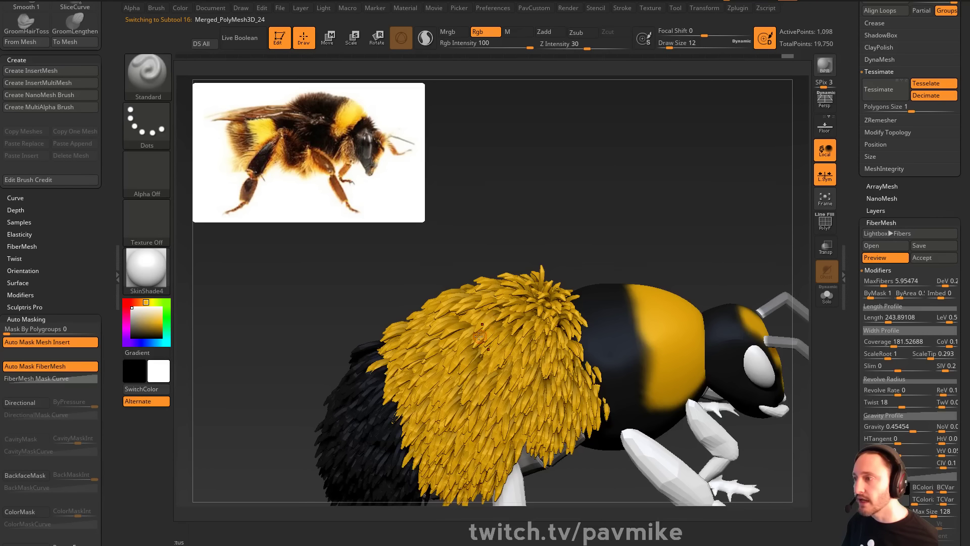
drag(490, 329, 644, 218)
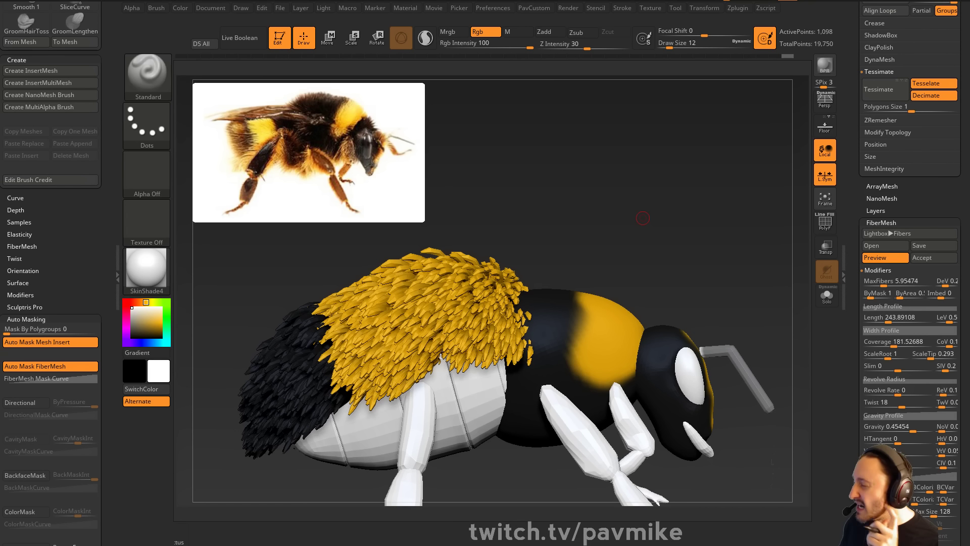
drag(664, 184, 729, 254)
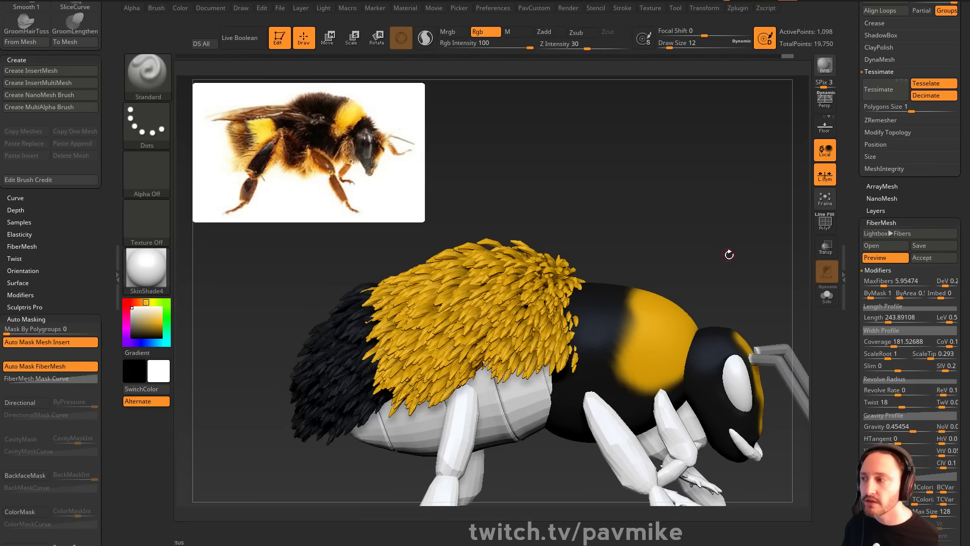
drag(878, 282, 892, 282)
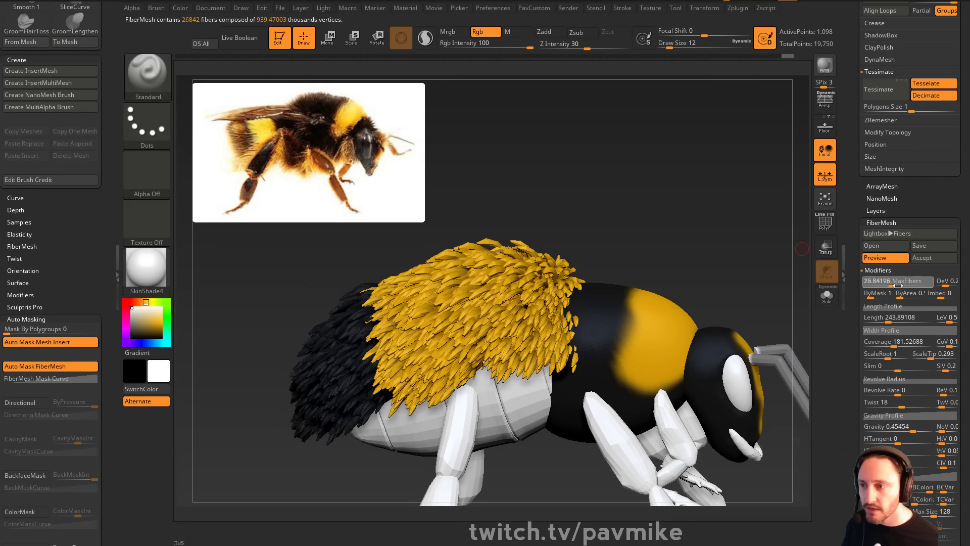
drag(902, 344, 887, 345)
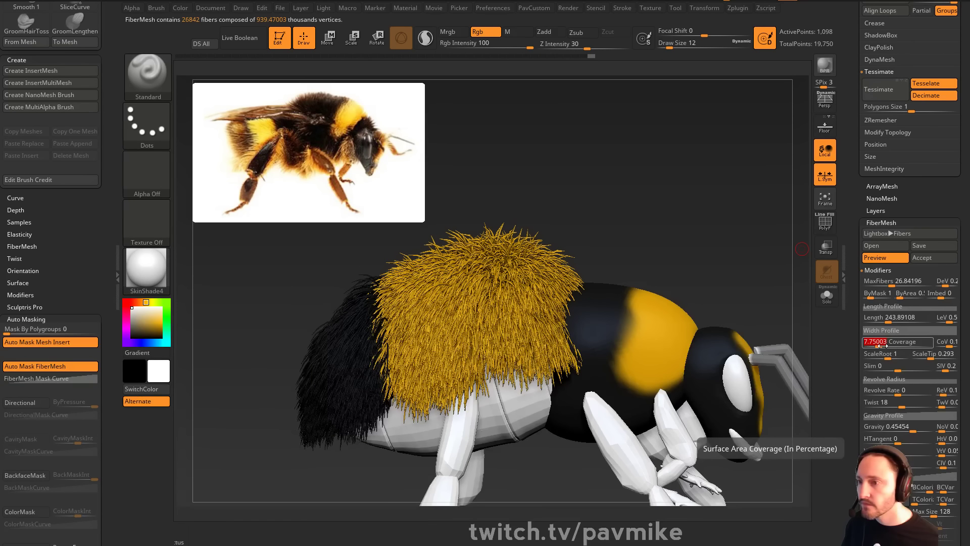
drag(745, 203, 698, 200)
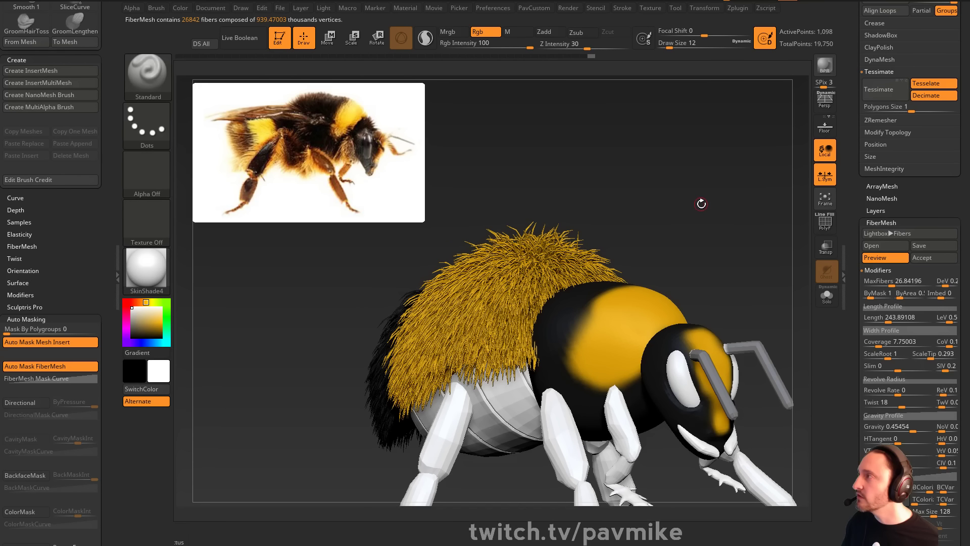
drag(585, 222, 676, 175)
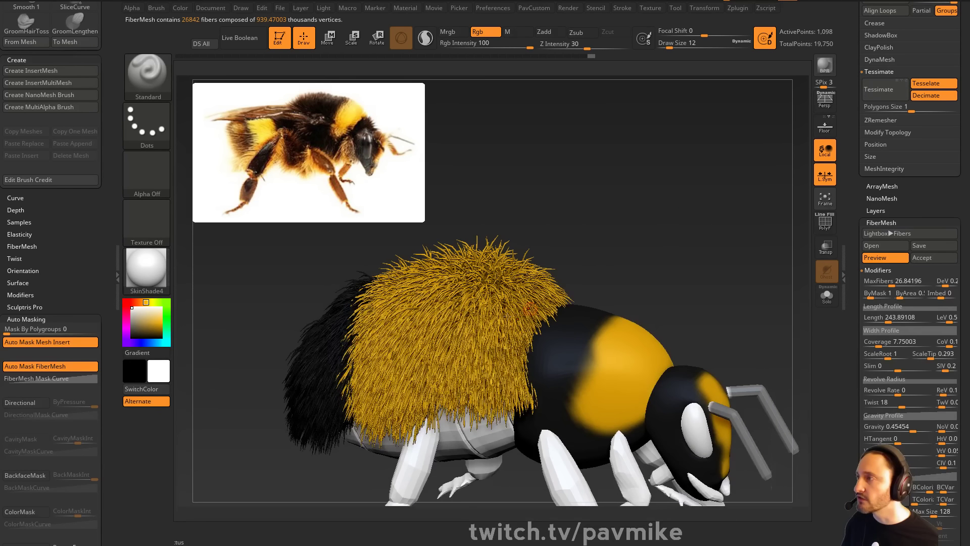
Shorten and straighten the abdomen's fur by setting Length to 91.83771 and Gravity to 0
drag(639, 272, 672, 298)
click(888, 317)
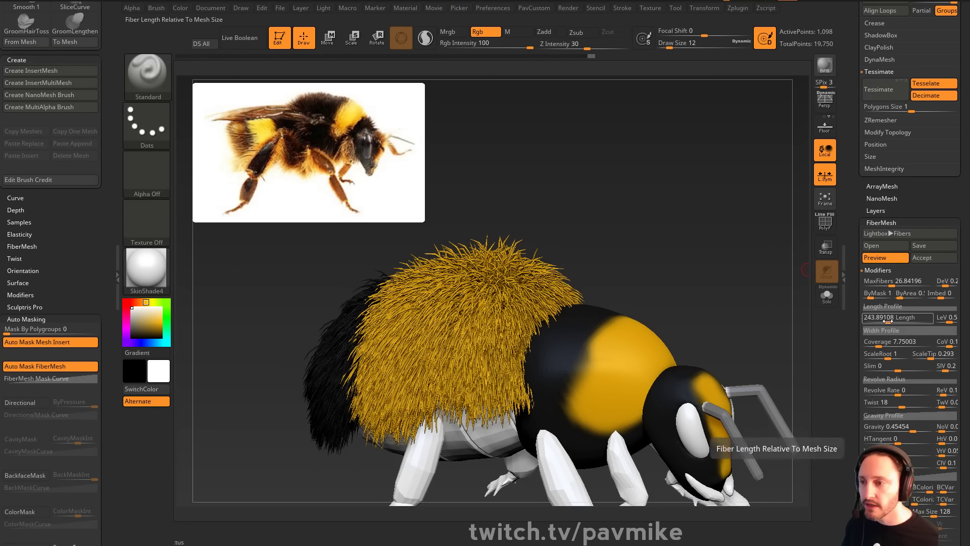
mouse_move(888, 321)
mouse_down()
mouse_move(879, 321)
mouse_move(898, 327)
mouse_up()
scroll(894, 333, down, 3)
click(899, 327)
drag(660, 238, 671, 241)
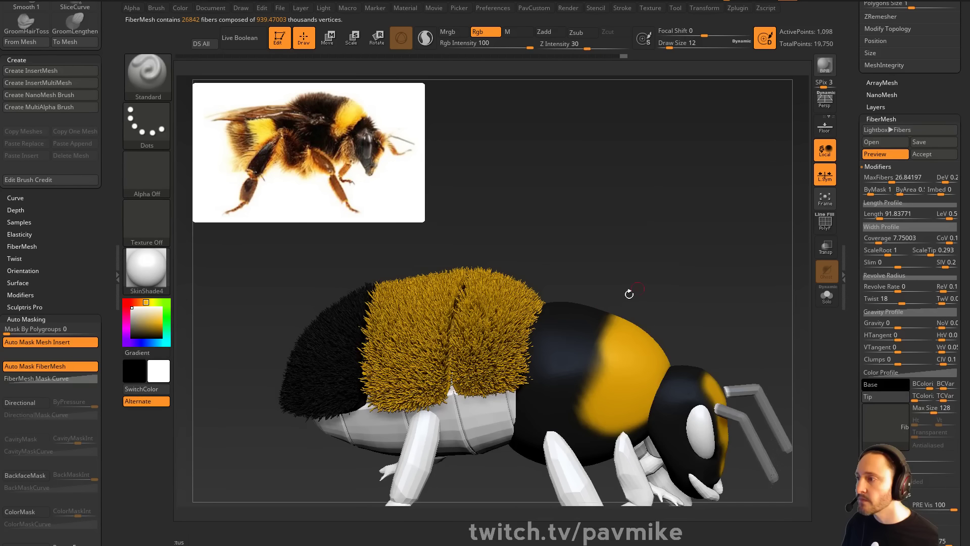
mouse_move(748, 287)
mouse_down()
mouse_move(762, 286)
mouse_move(744, 294)
mouse_up()
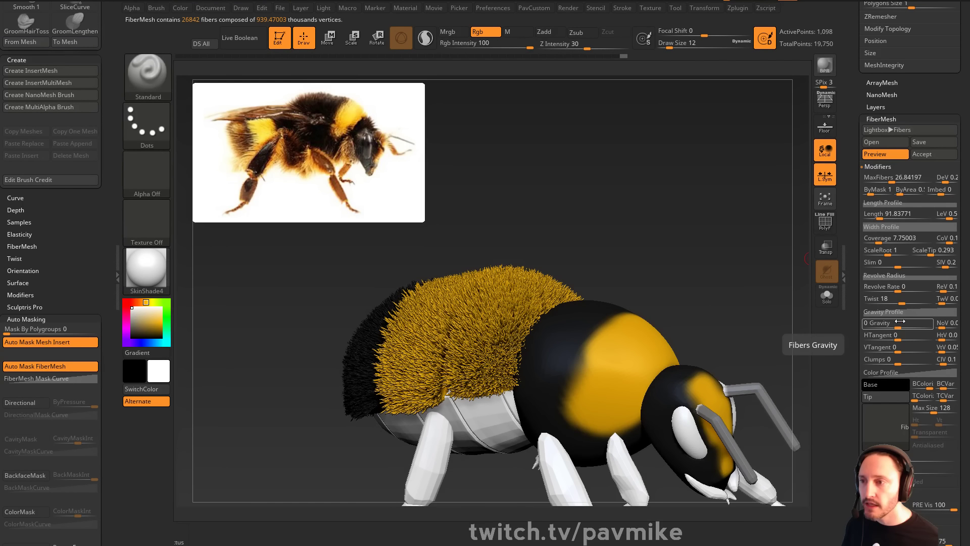
Refine the abdomen's fur with MaxFibers at about 48.077, Length at 129.00071 and length variation at about 0.538
drag(892, 182, 896, 184)
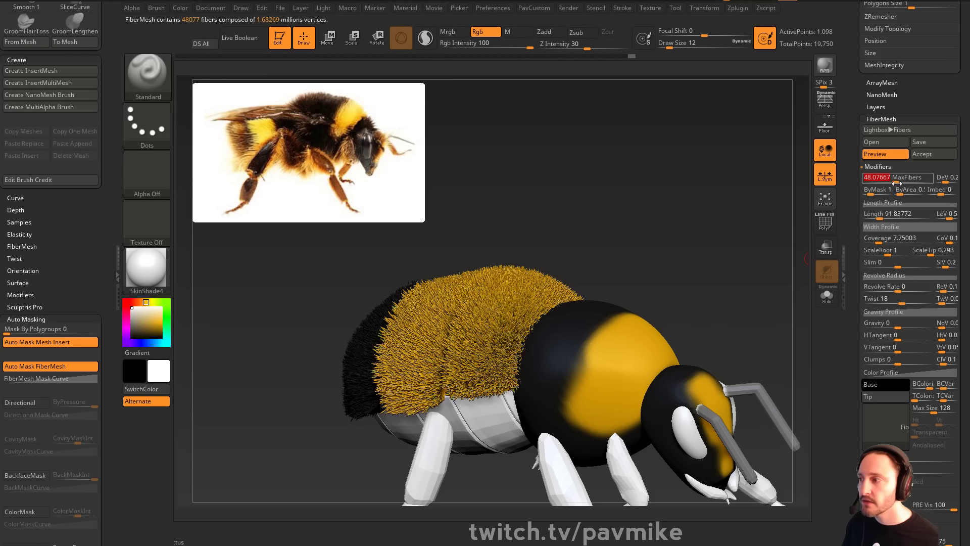
drag(708, 215, 734, 214)
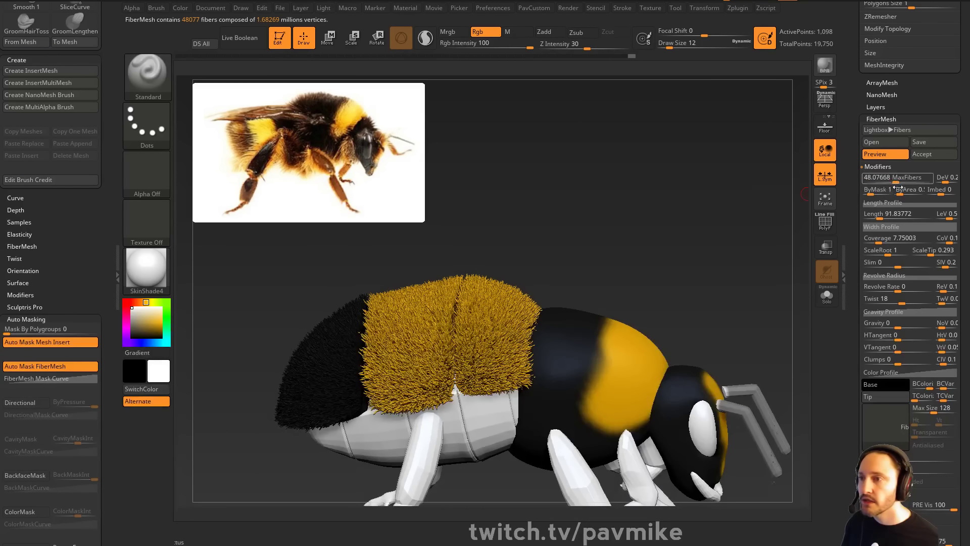
drag(878, 216, 880, 216)
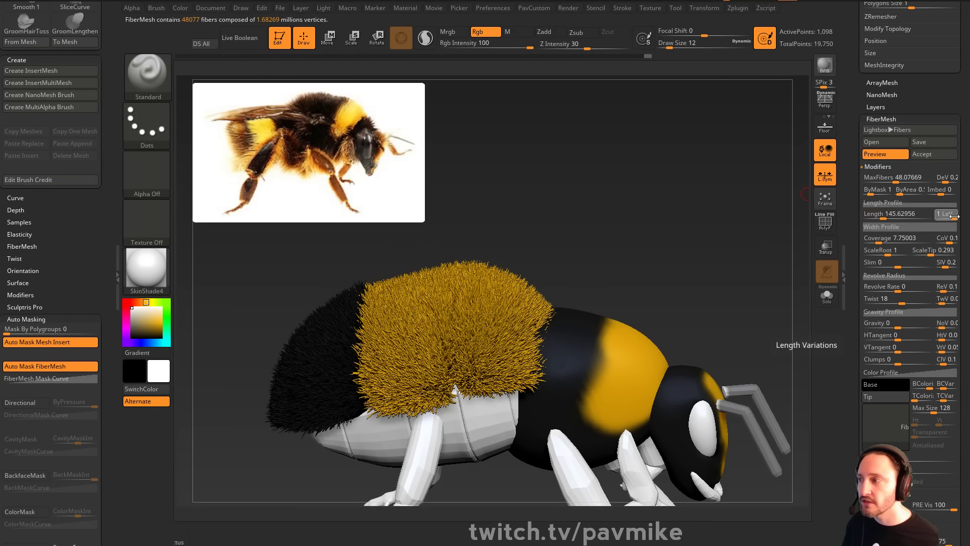
drag(947, 216, 943, 216)
drag(704, 229, 689, 220)
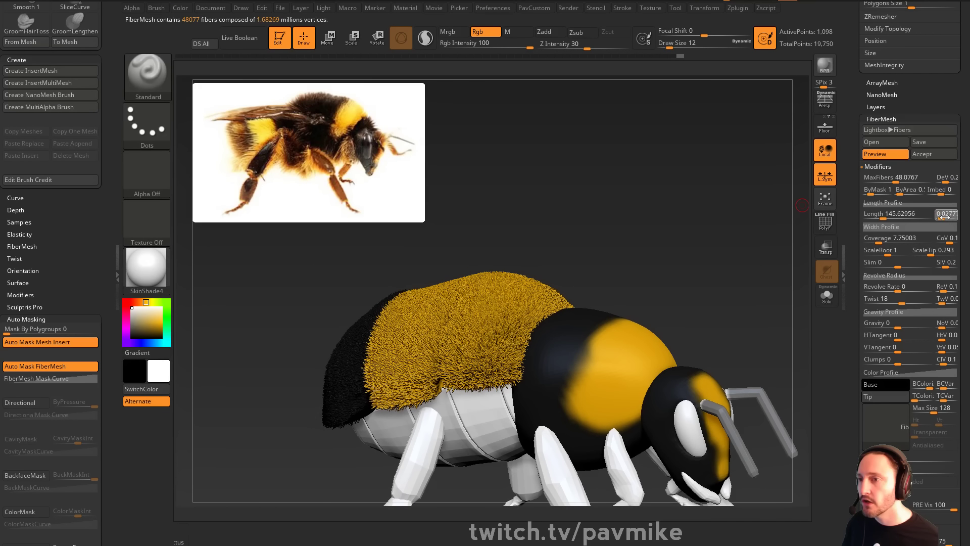
drag(944, 217, 952, 218)
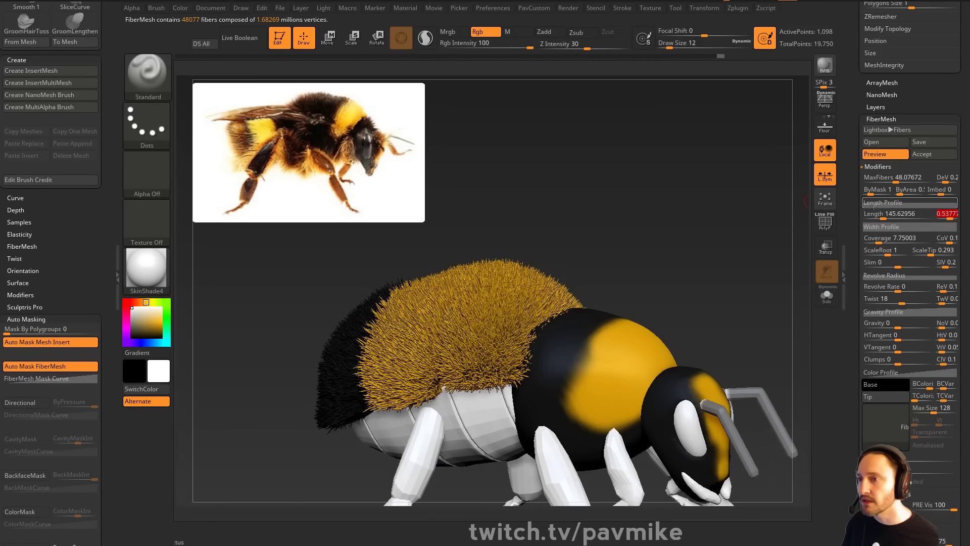
drag(882, 217, 882, 217)
mouse_move(744, 230)
mouse_down()
mouse_move(771, 219)
mouse_move(744, 234)
mouse_up()
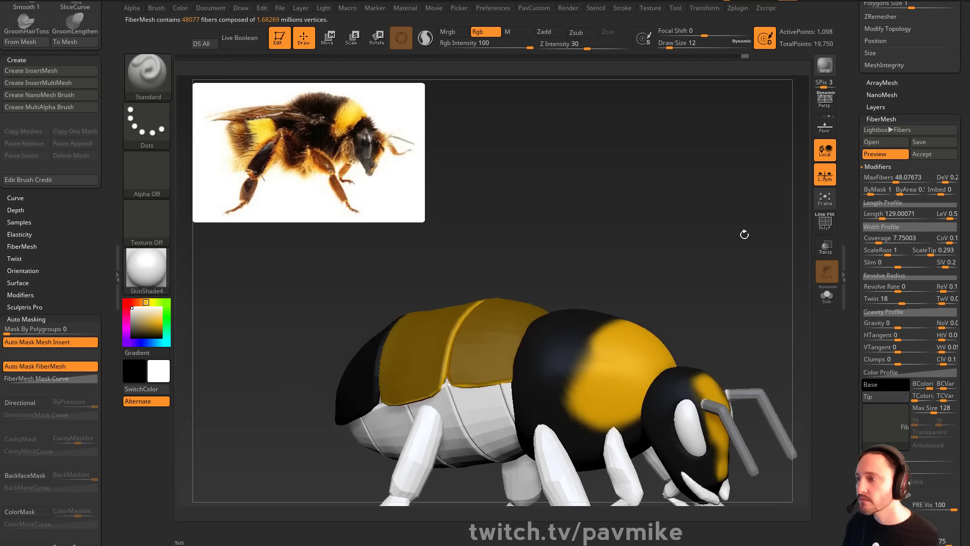
Save the abdomen's fiber settings as the preset BumblebeeFur.ZFP in the Reference folder
click(933, 144)
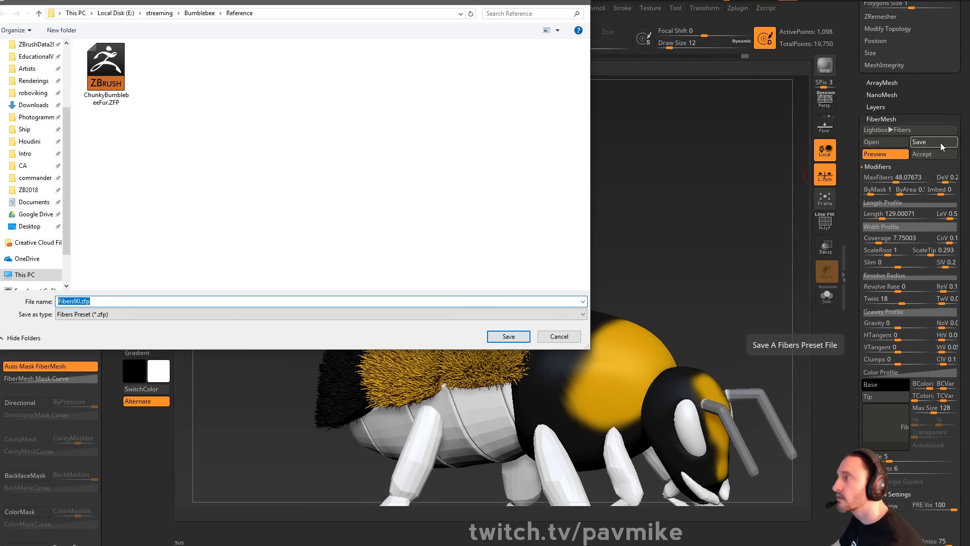
text(Bumblebee)
key(Return)
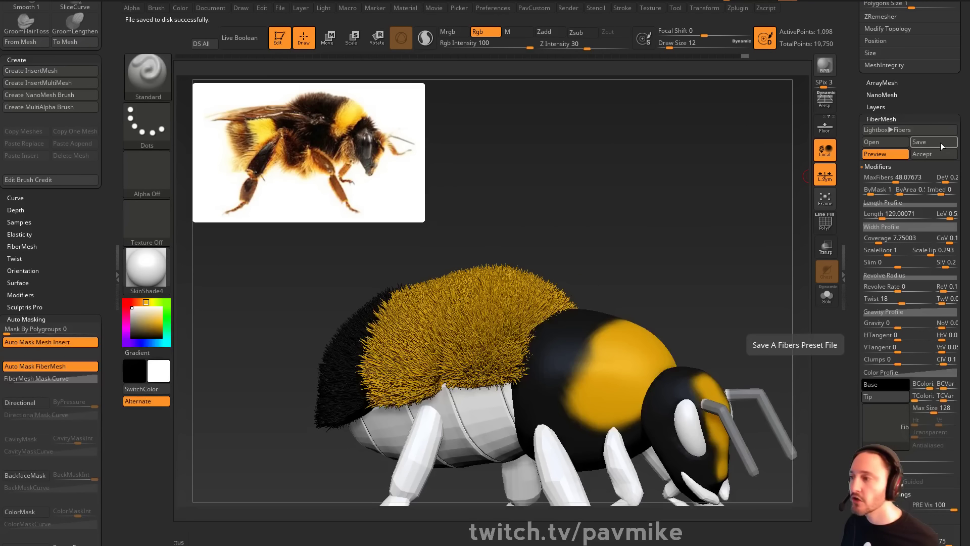
Make the thorax the active subtool and load the BumblebeeFur.ZFP fiber preset onto it
alt+click(582, 373)
click(885, 142)
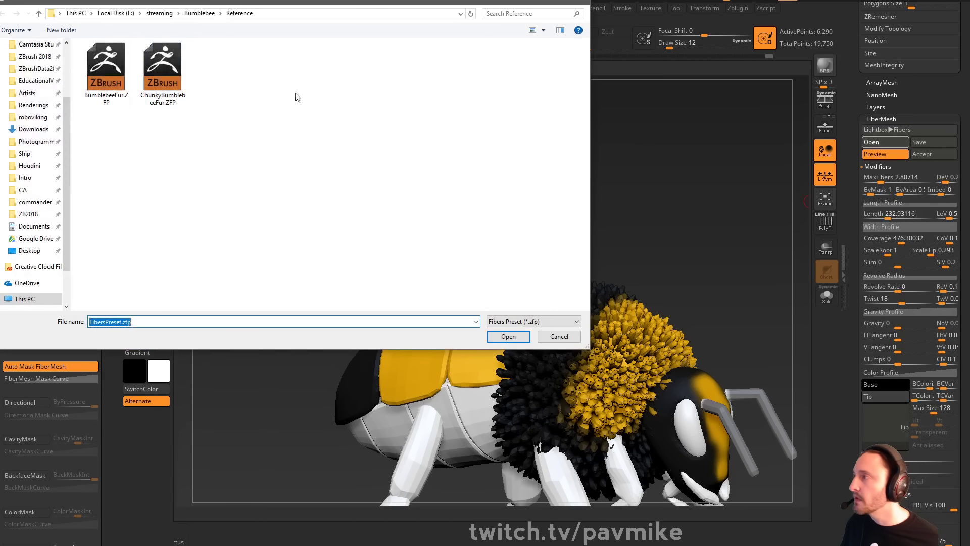
double_click(109, 75)
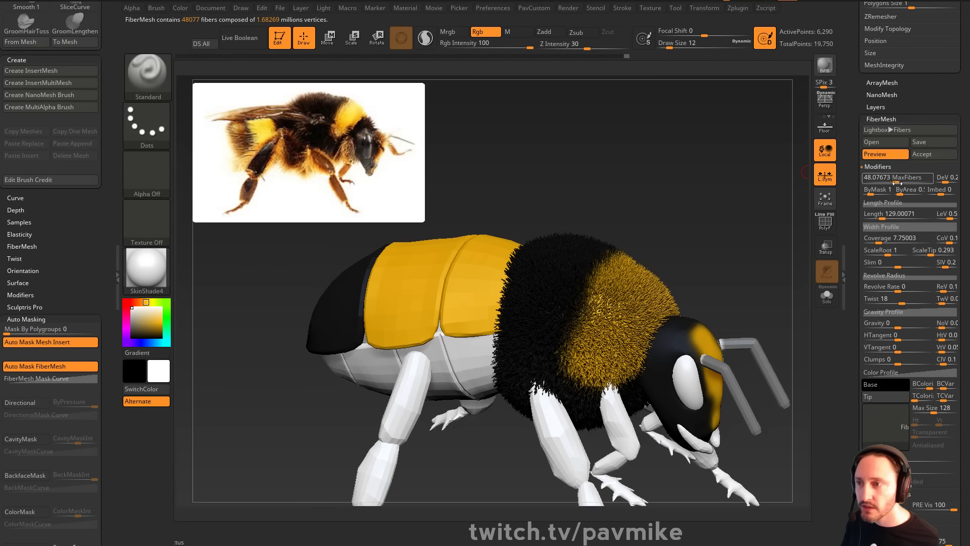
Make the thorax fur denser and more uneven, with MaxFibers at about 79.95 and length variation at about 0.934
drag(880, 179, 902, 180)
drag(753, 191, 737, 193)
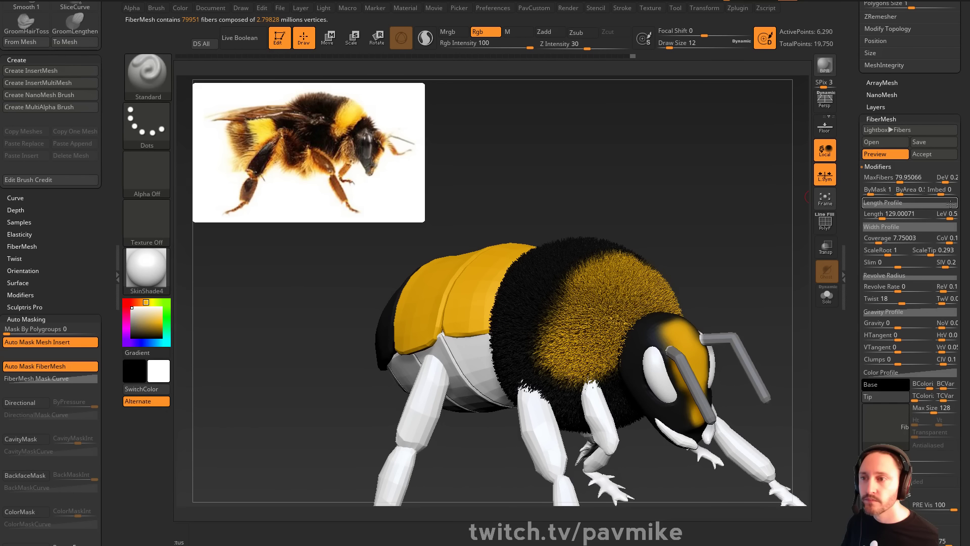
drag(949, 216, 955, 215)
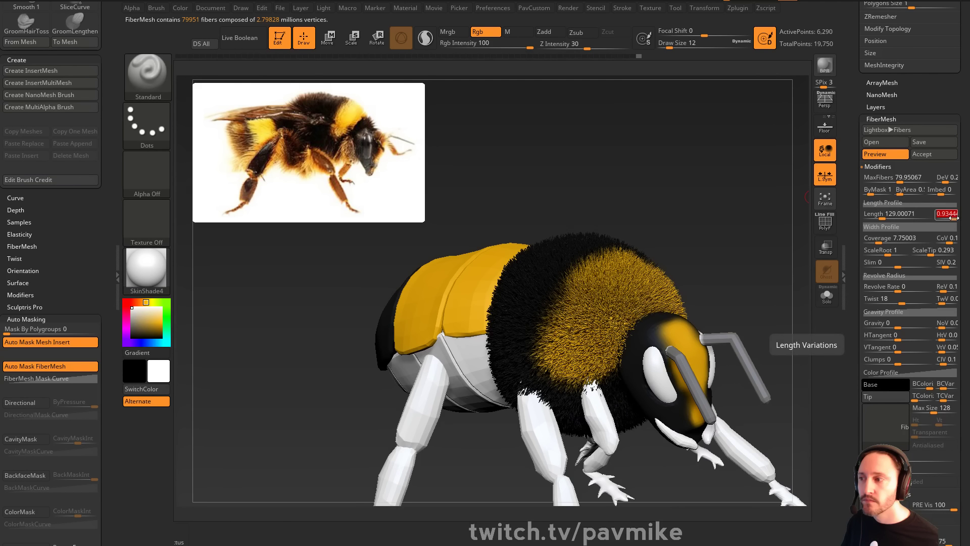
Make the head the active subtool and load the BumblebeeFur.ZFP fiber preset onto its masked area
drag(770, 213, 743, 184)
alt+click(697, 338)
click(873, 142)
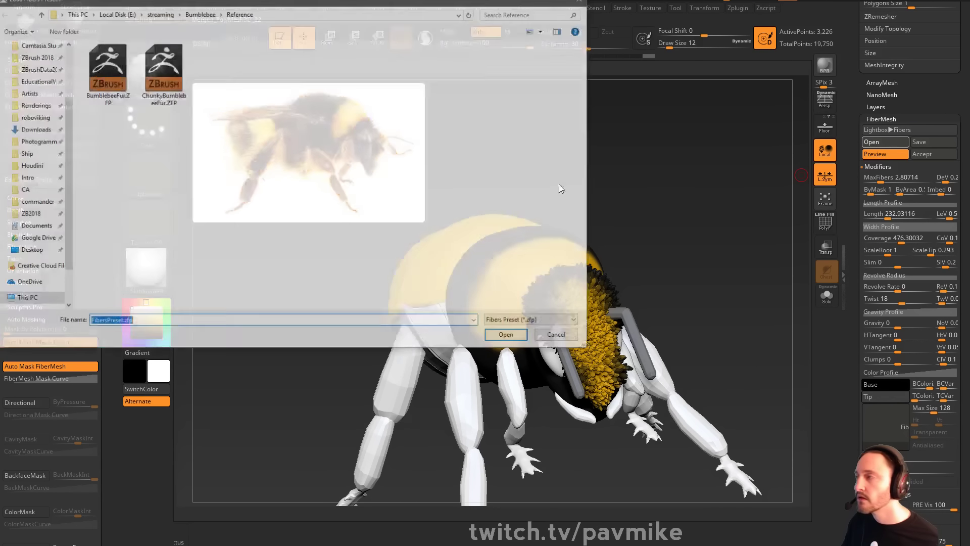
click(112, 70)
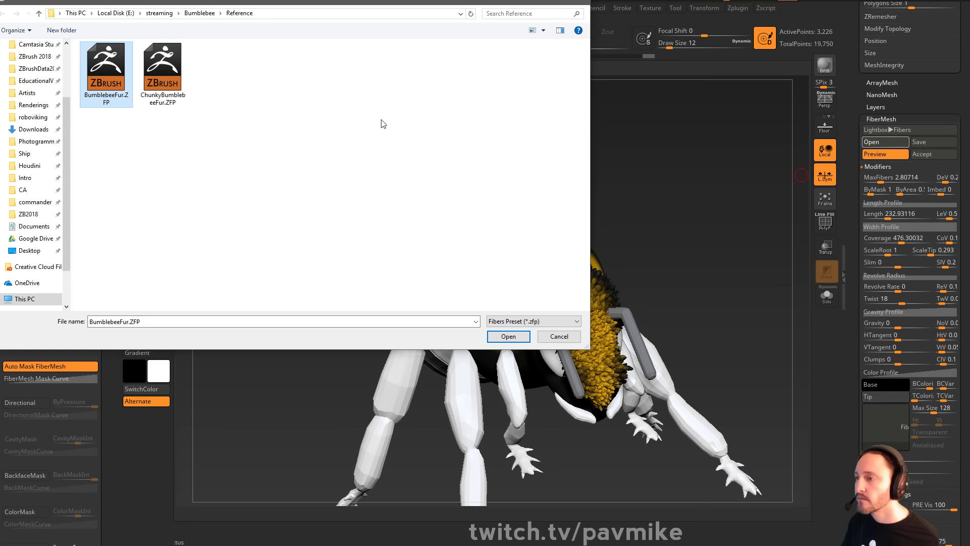
double_click(128, 84)
drag(722, 185, 758, 197)
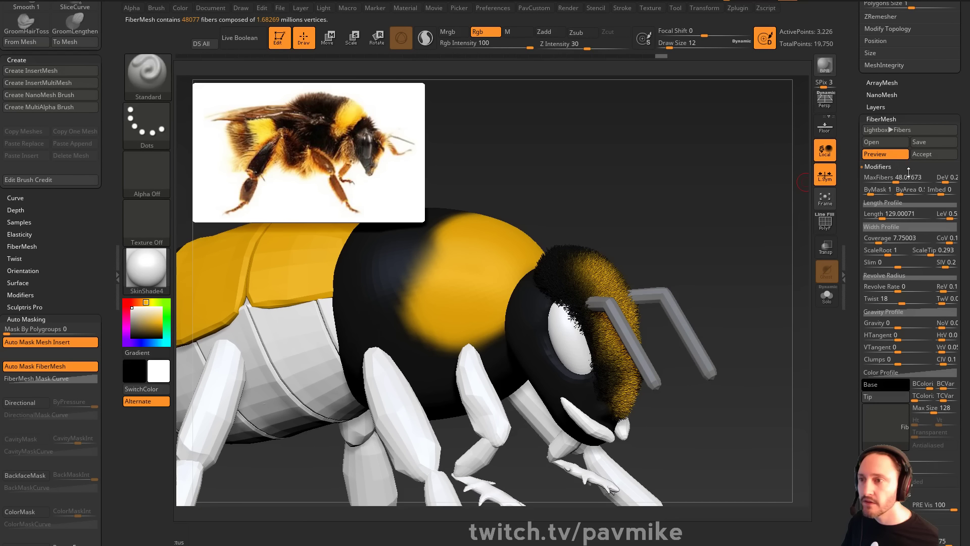
Thin out the head's fur by setting MaxFibers to 5.30292 and check it from the side
drag(908, 174, 890, 179)
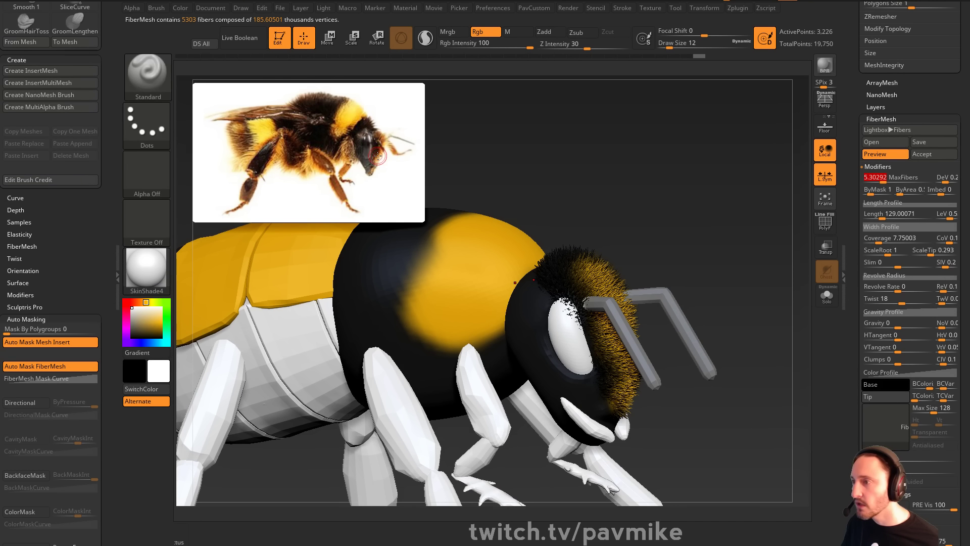
drag(707, 197, 744, 200)
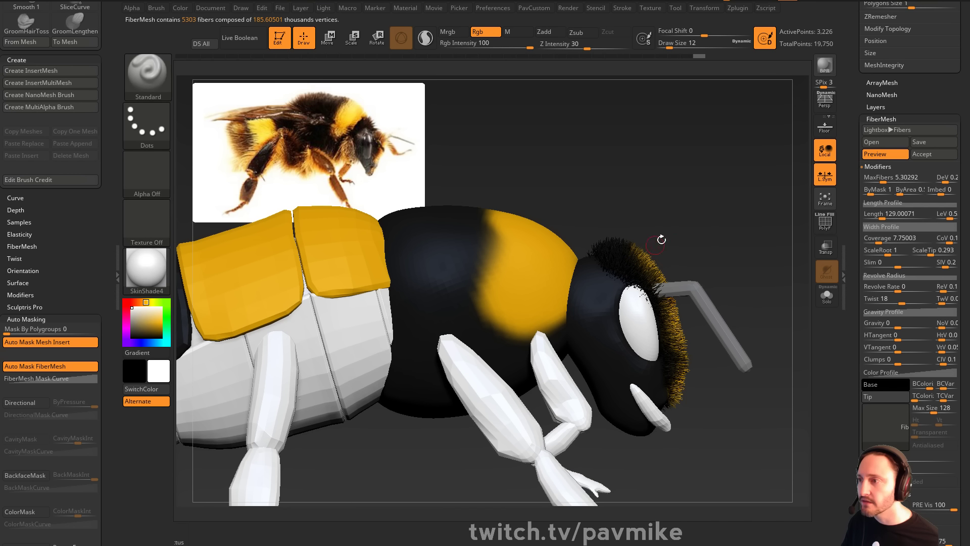
drag(785, 252, 688, 247)
mouse_move(732, 201)
mouse_down()
mouse_move(726, 175)
mouse_move(754, 199)
mouse_move(766, 185)
mouse_move(748, 198)
mouse_move(741, 189)
mouse_up()
Select the hind legs' upper segments and fill them with a near-black colour sampled from the reference photo
key(s)
alt+click(587, 345)
alt+drag(670, 235, 746, 213)
alt+click(460, 385)
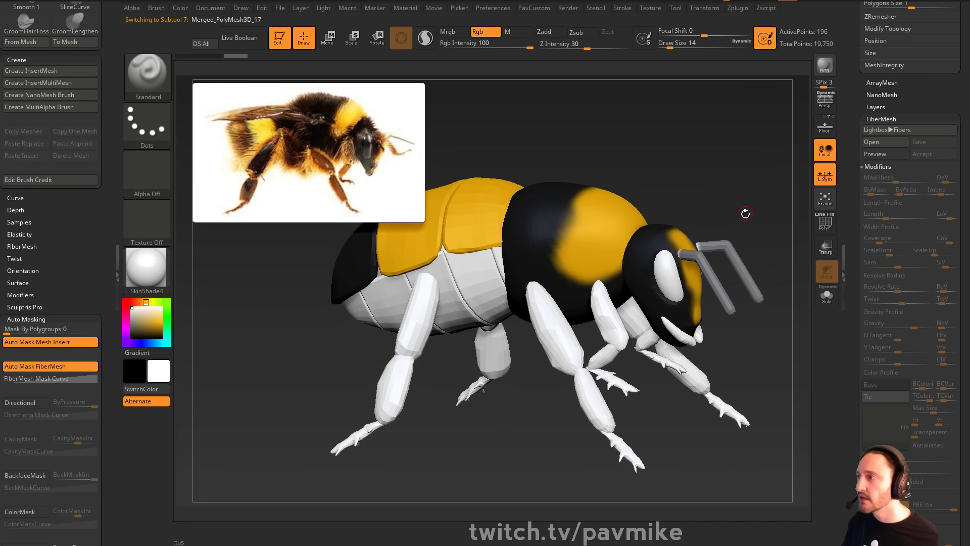
key(c)
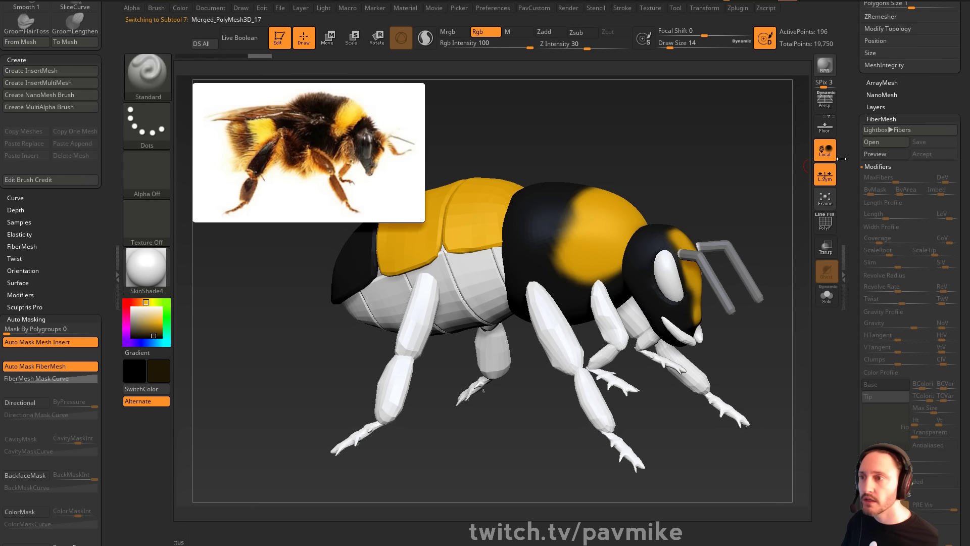
drag(855, 127, 854, 327)
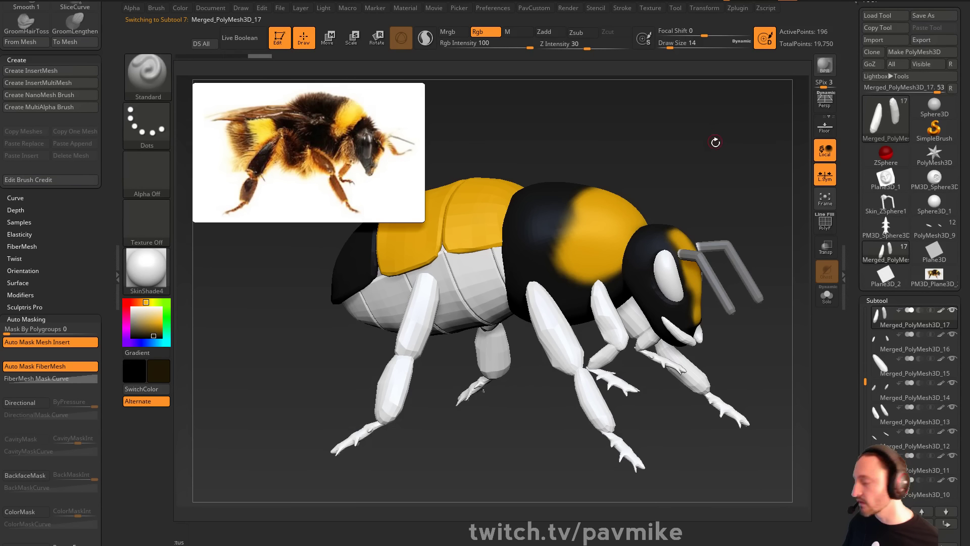
key(ctrl+f)
mouse_move(744, 178)
alt+mouse_down()
mouse_move(724, 180)
mouse_move(721, 170)
alt+mouse_up()
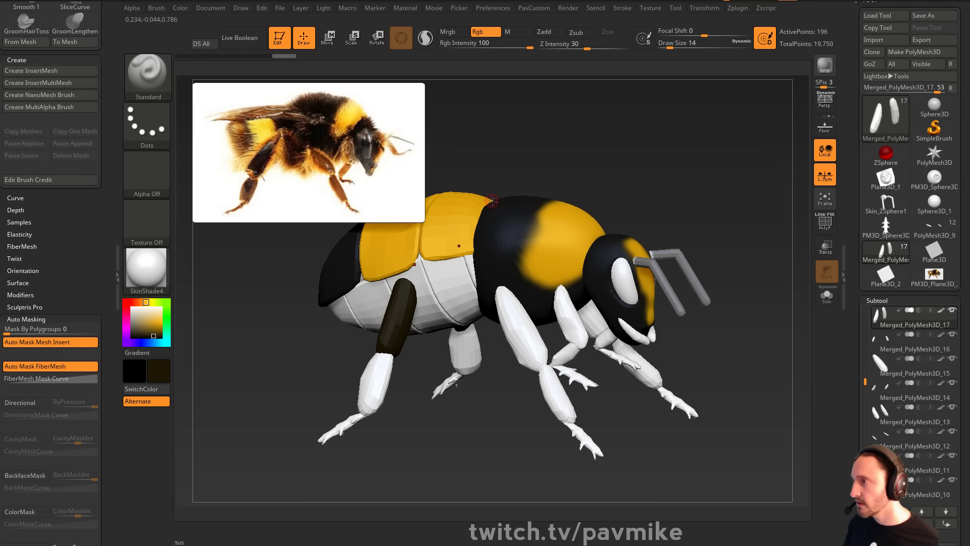
key(c)
key(ctrl+f)
drag(679, 155, 665, 176)
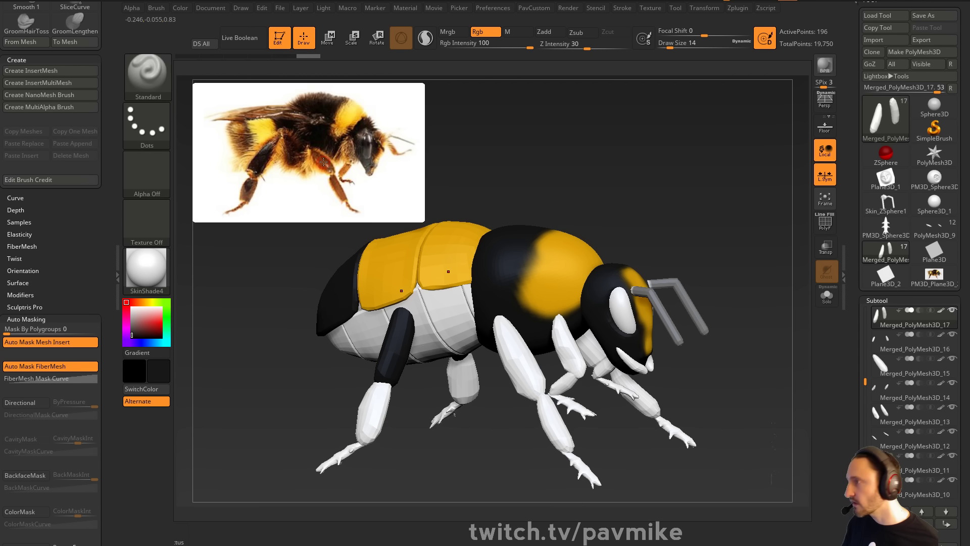
Sample an orange-brown from the photo's leg and fill the hind legs' lower segments and both middle-leg segments with it
key(c)
alt+click(384, 380)
key(ctrl+f)
drag(733, 245, 694, 251)
alt+click(495, 368)
key(ctrl+f)
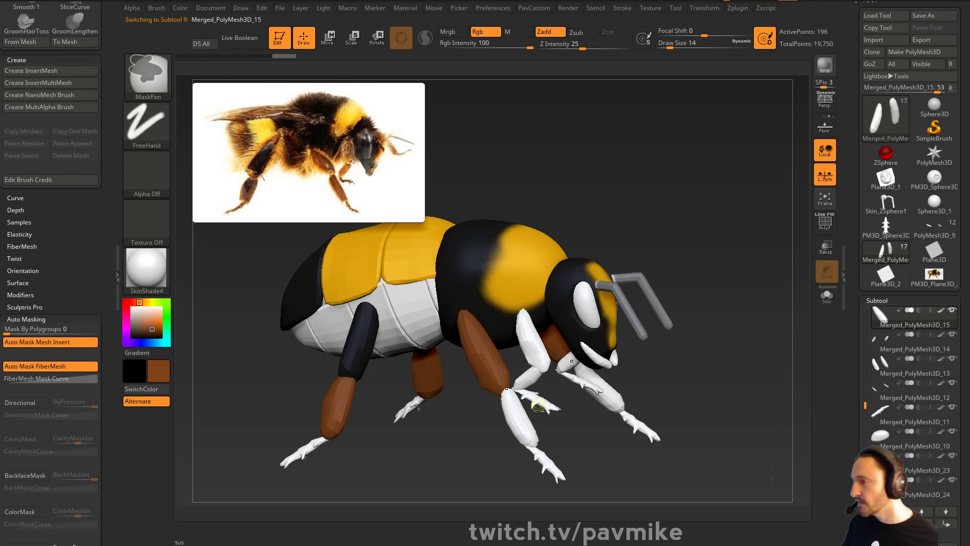
alt+click(545, 396)
key(ctrl+f)
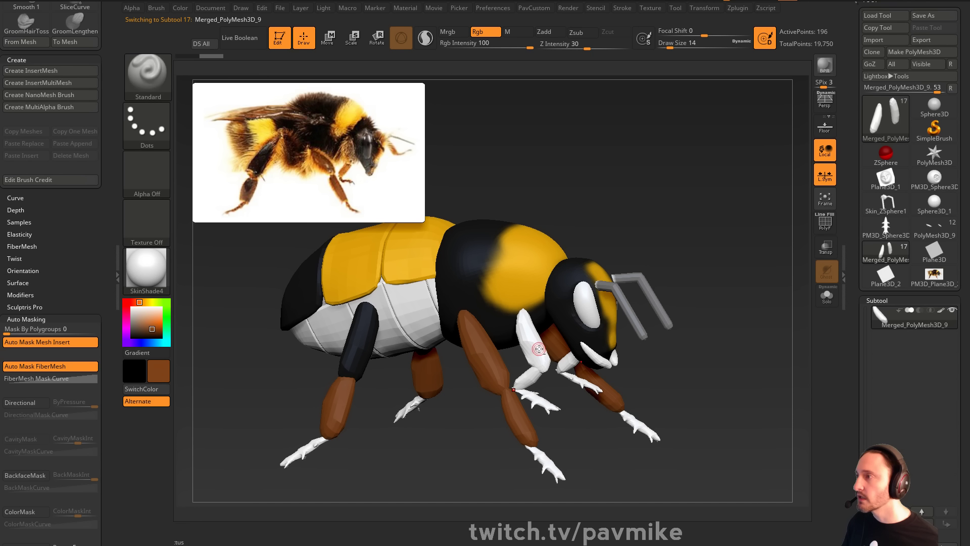
Fill the upper and lower segments of the front legs with the sampled orange-brown
key(ctrl)
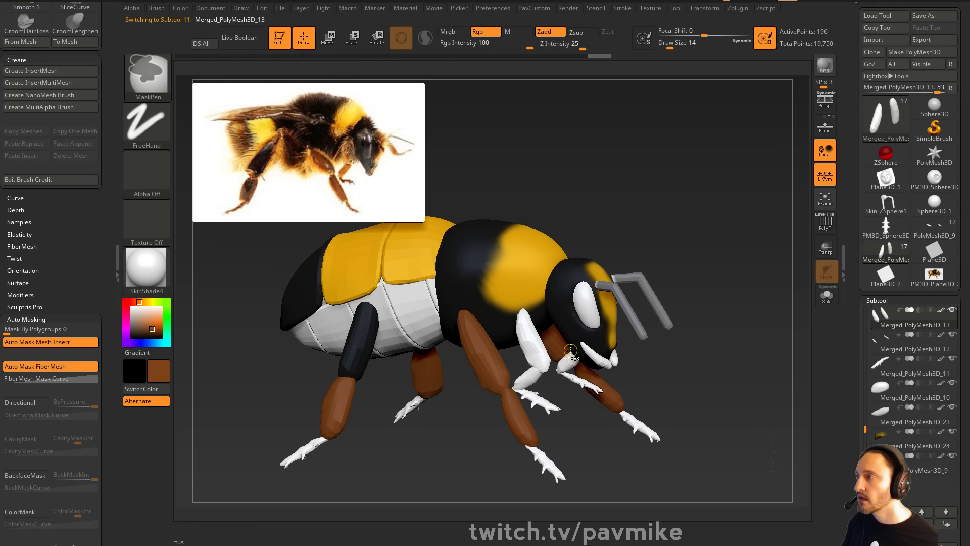
key(ctrl+f)
alt+click(566, 362)
key(ctrl+f)
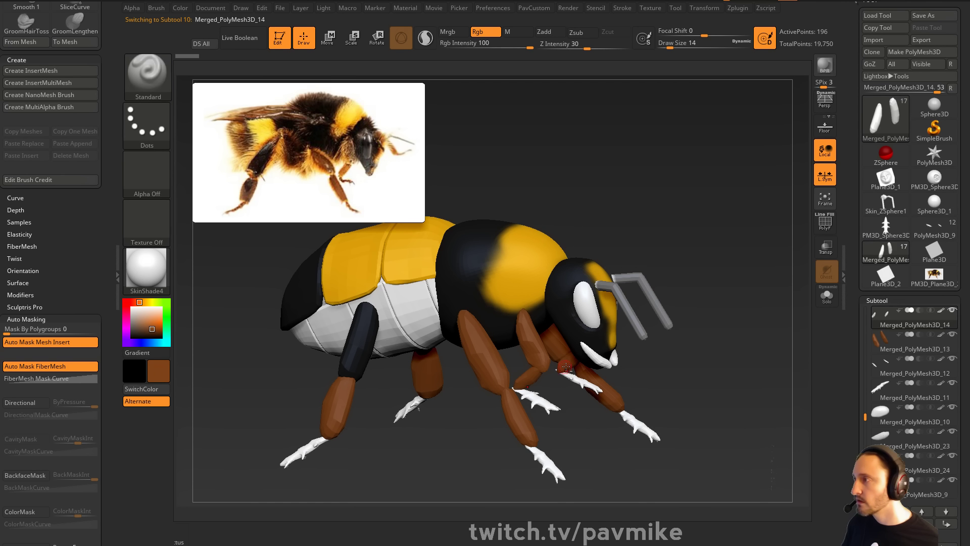
Fill the feet of all the legs with the same orange-brown
alt+drag(697, 332, 702, 302)
alt+click(550, 370)
key(ctrl+f)
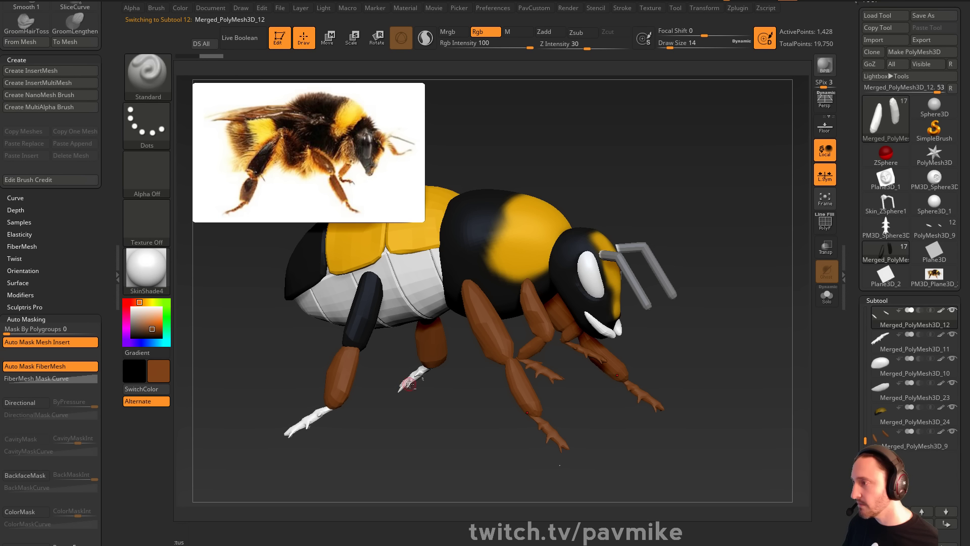
alt+click(610, 335)
key(ctrl+f)
Select the middle legs' lower segments, turn on dynamic subdivision for them and display their polyframe
alt+drag(708, 243, 757, 279)
drag(862, 354, 862, 230)
drag(882, 336, 883, 257)
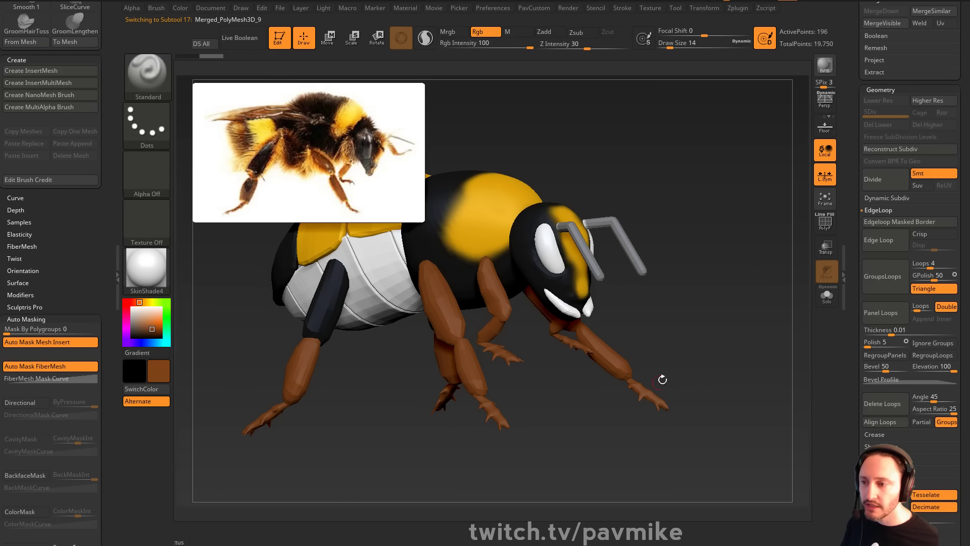
key(shift)
key(shift)
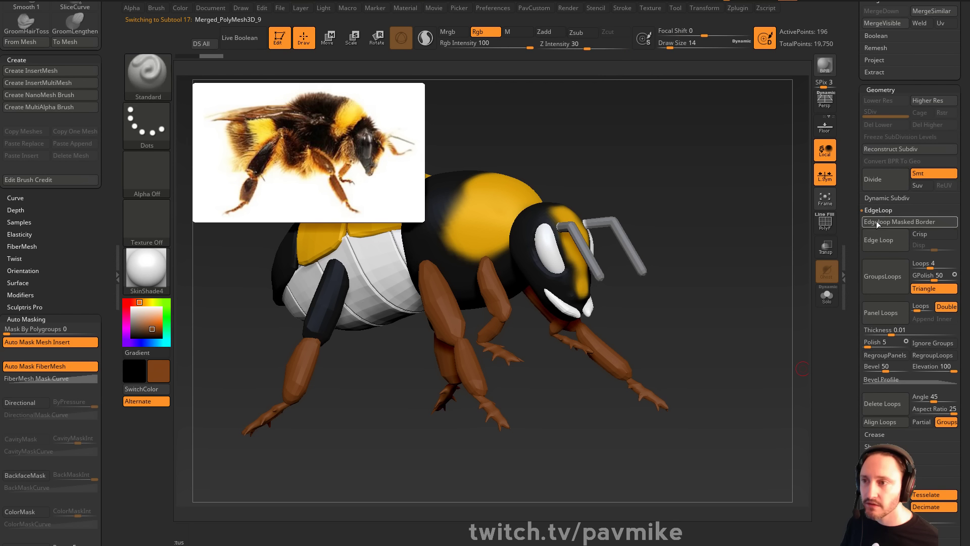
click(881, 198)
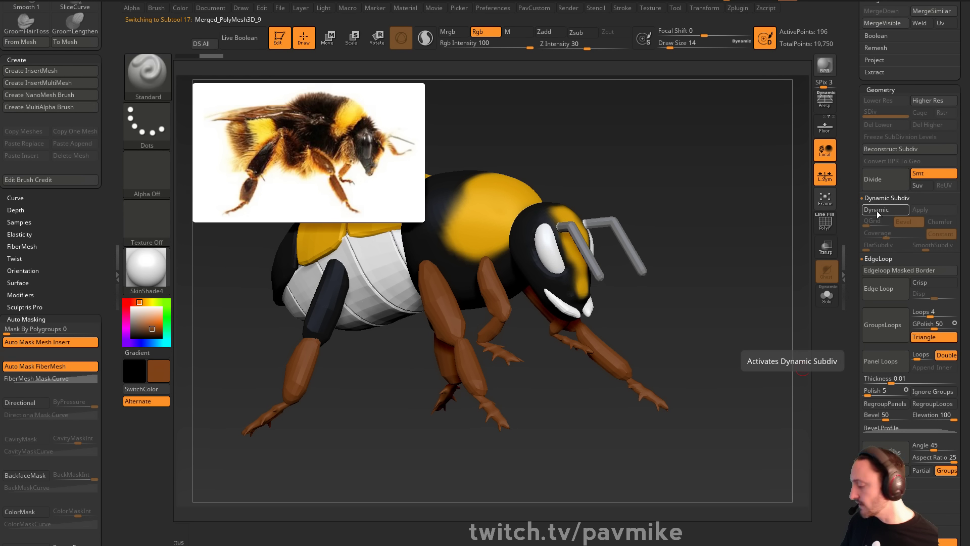
click(880, 212)
click(824, 224)
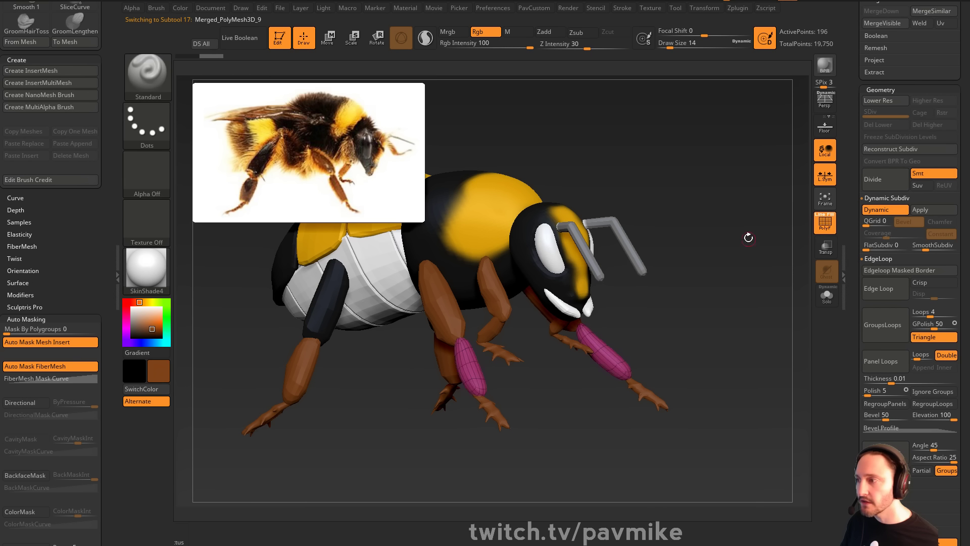
alt+drag(747, 236, 501, 345)
key(shift+d)
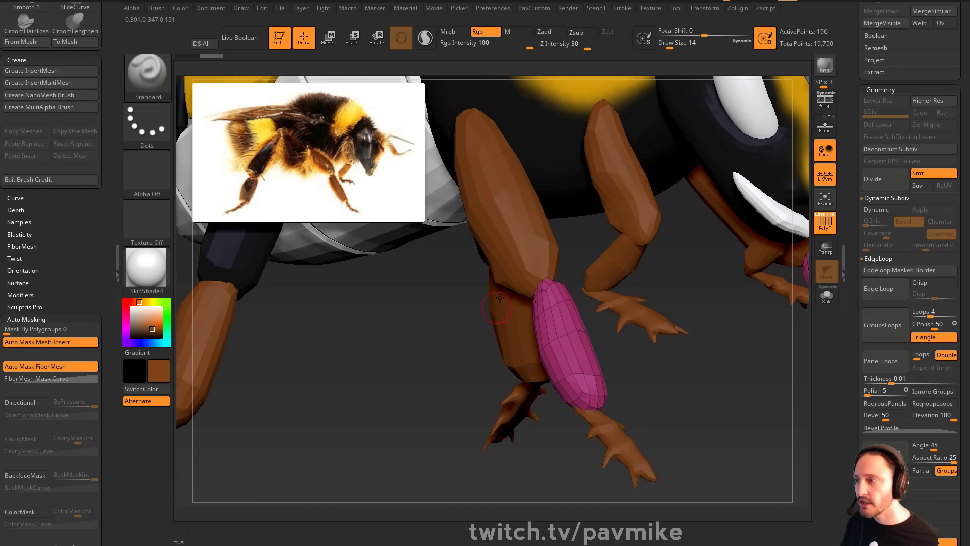
key(d)
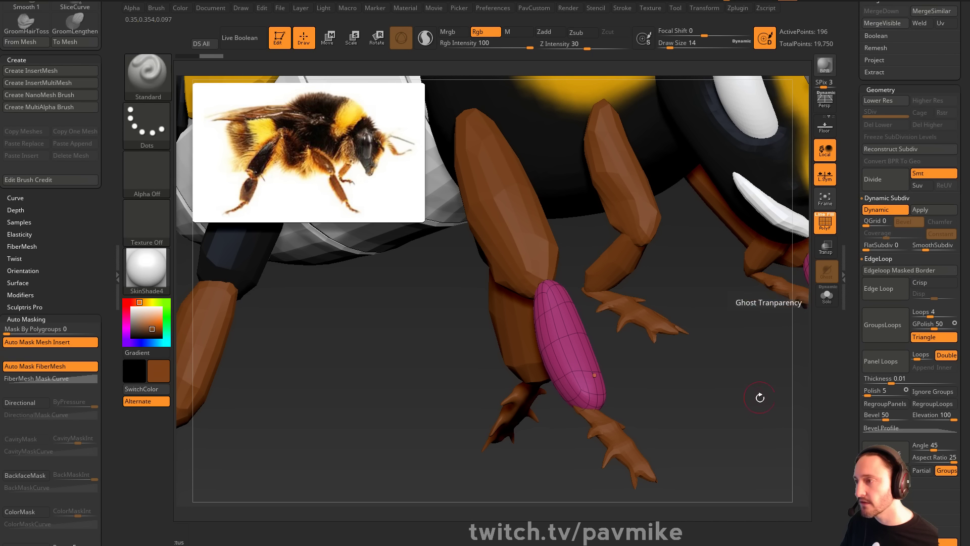
Turn on dynamic subdivision for the remaining upper and lower leg segments and the feet
alt+drag(756, 392, 720, 355)
alt+drag(349, 305, 594, 290)
alt+click(590, 331)
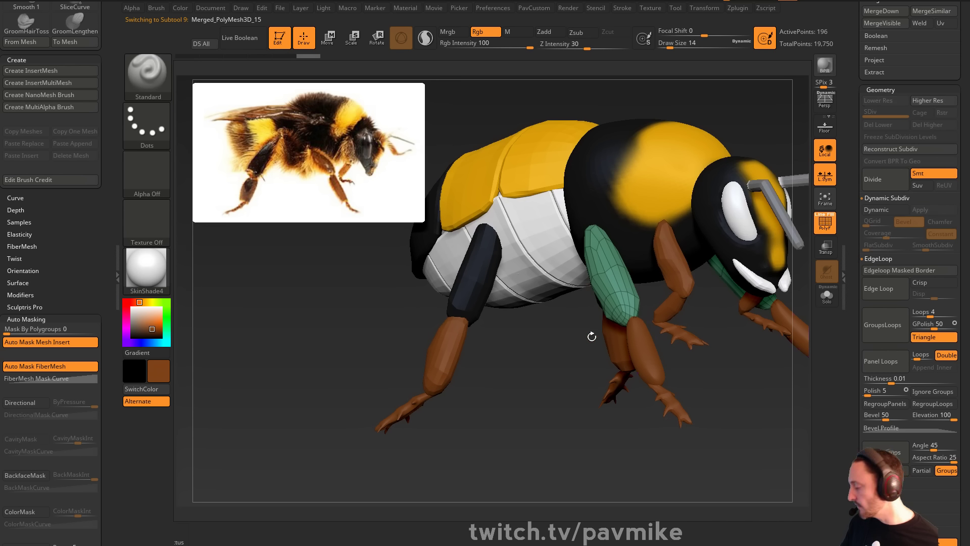
alt+click(685, 279)
alt+click(677, 334)
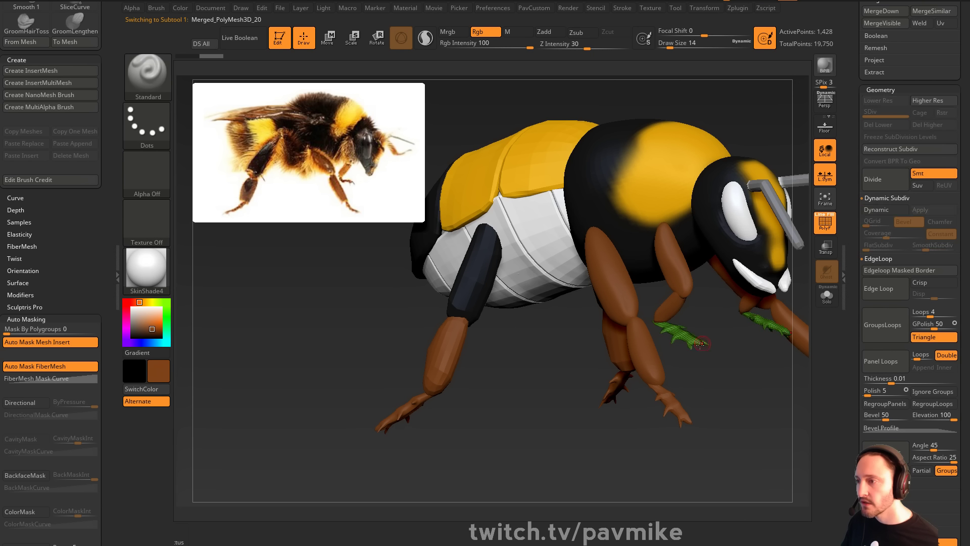
alt+click(627, 378)
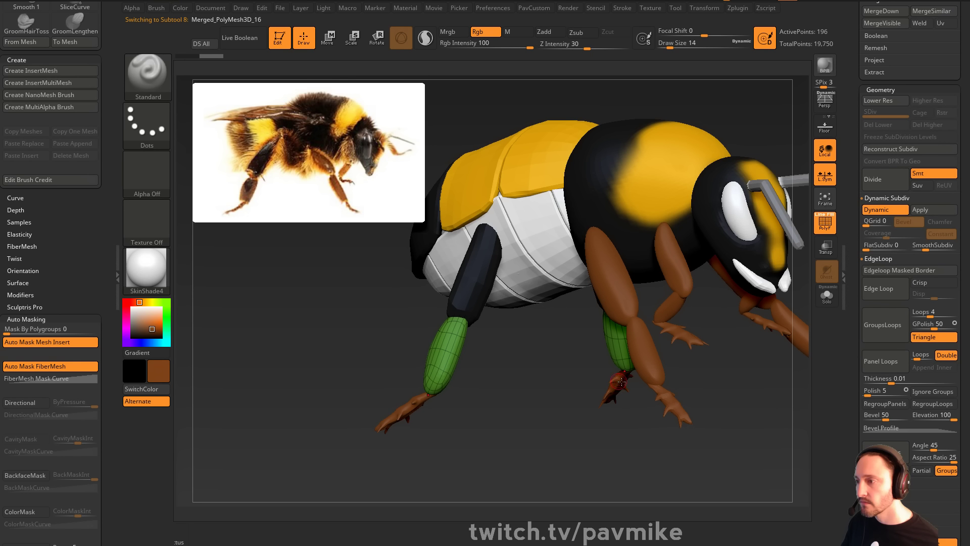
alt+click(624, 382)
alt+click(464, 292)
alt+drag(505, 316, 499, 395)
Fill the antennae with black sampled from the thorax, smooth them with dynamic subdivision and turn off the polyframe display
drag(699, 195, 700, 219)
alt+click(686, 299)
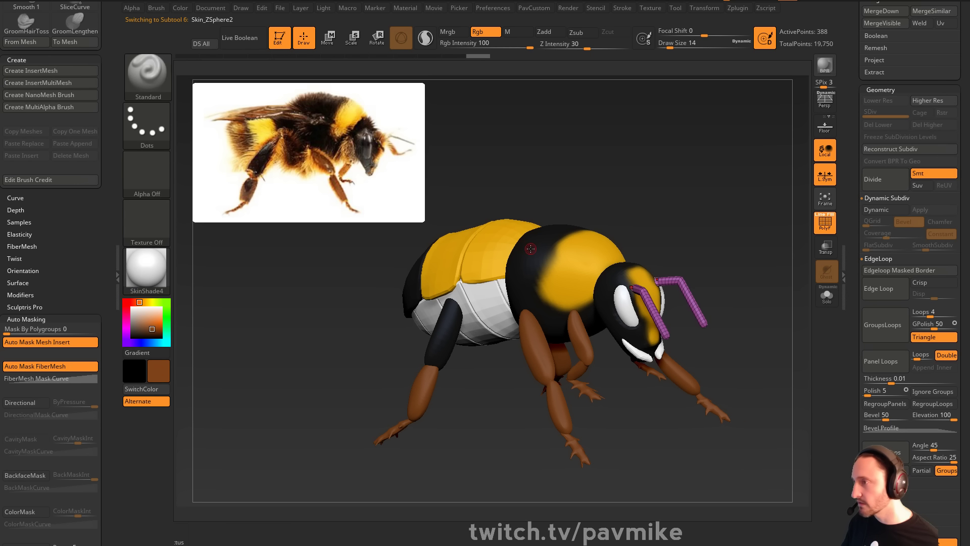
key(c)
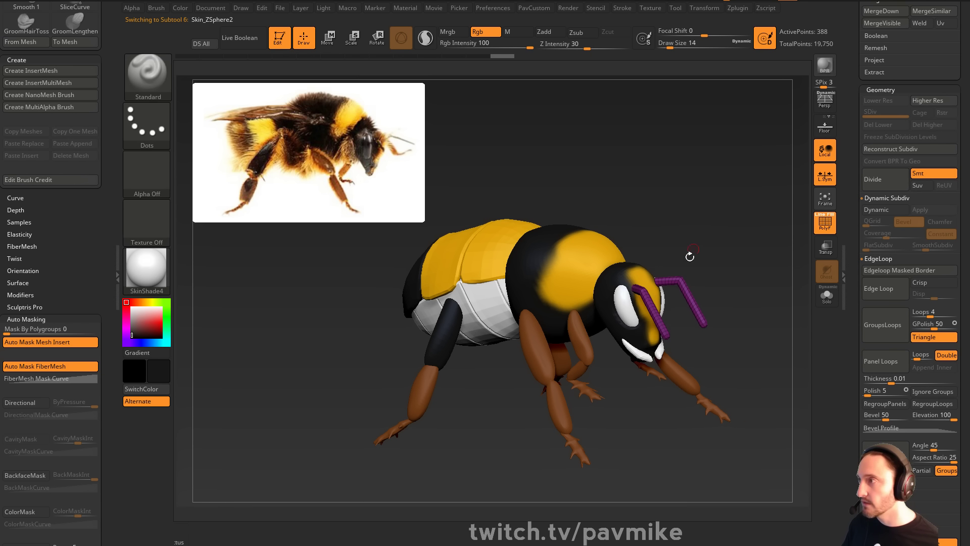
alt+drag(720, 239, 689, 248)
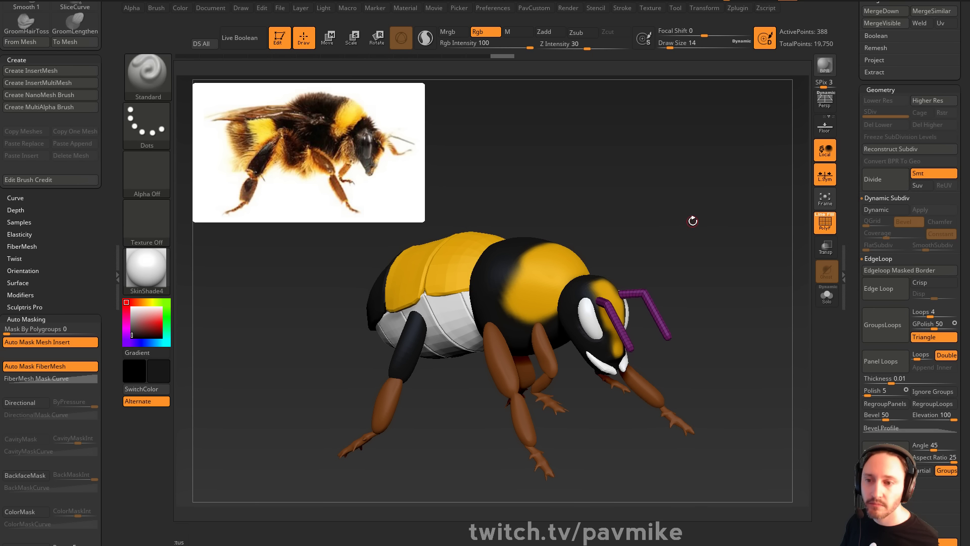
drag(700, 243, 678, 266)
key(d)
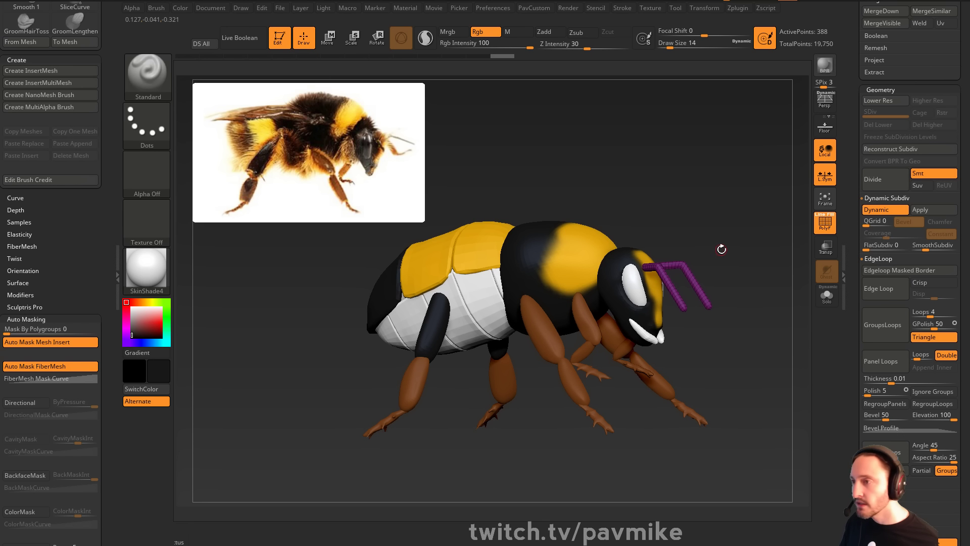
key(shift+f)
drag(760, 234, 726, 251)
Fill the eyes and the mandibles with the same black
alt+click(661, 294)
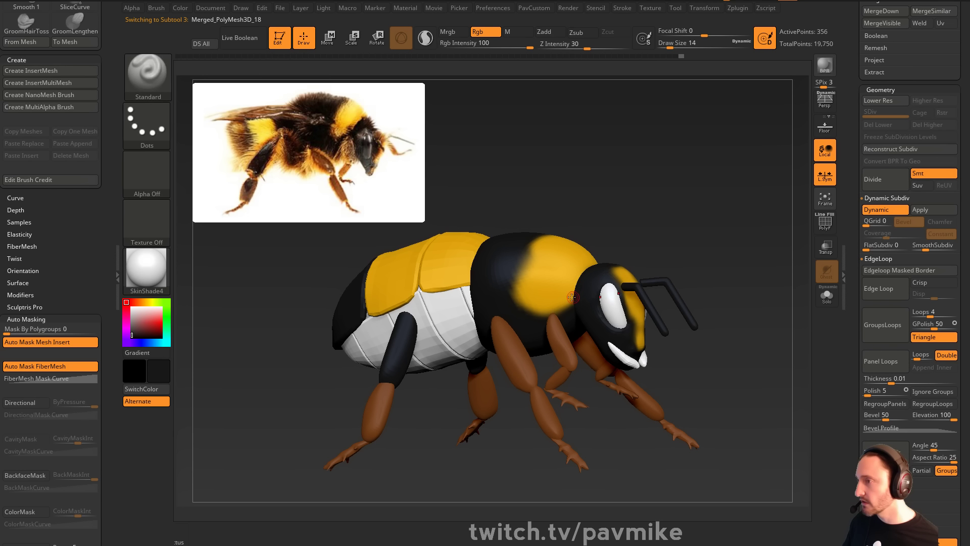
key(ctrl+f)
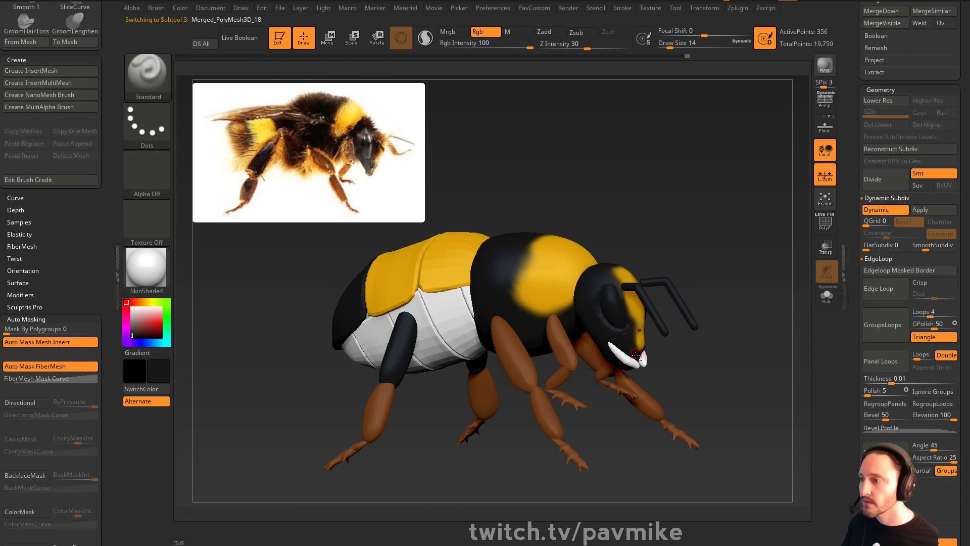
drag(706, 284, 700, 209)
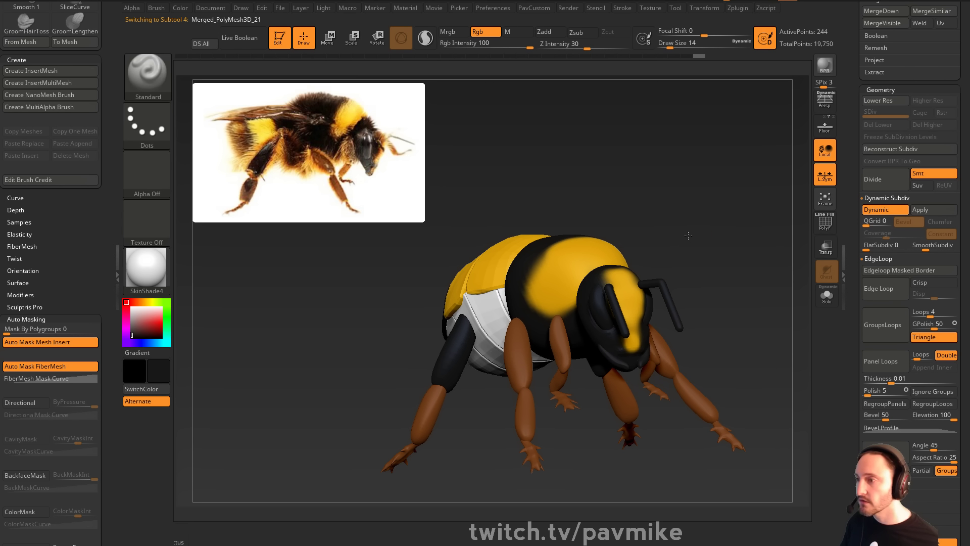
drag(698, 240, 683, 258)
Fill the abdomen's lower plates with black
alt+click(499, 314)
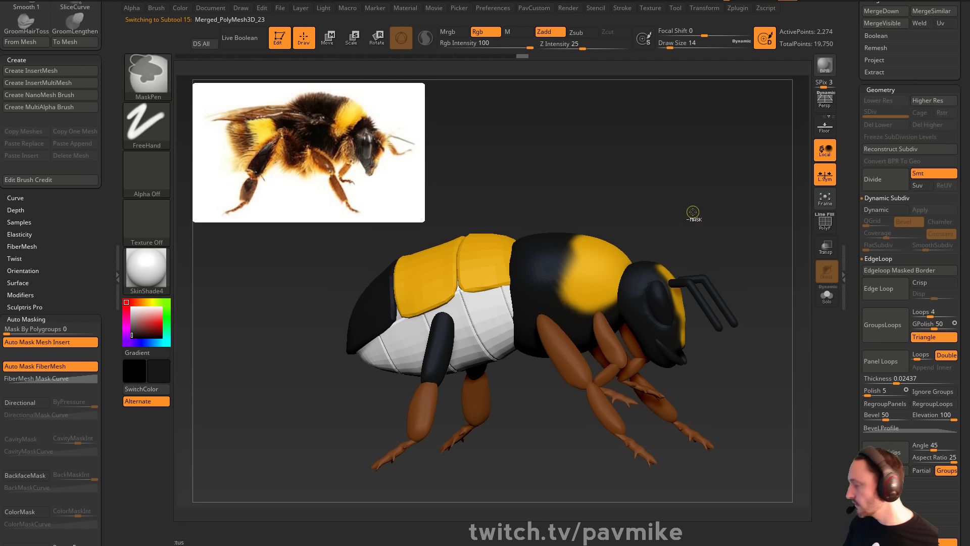
key(ctrl+f)
drag(691, 197, 678, 203)
Isolate the inner abdomen body, fill it with black, turn on dynamic subdivision and show the whole bee again
alt+click(421, 303)
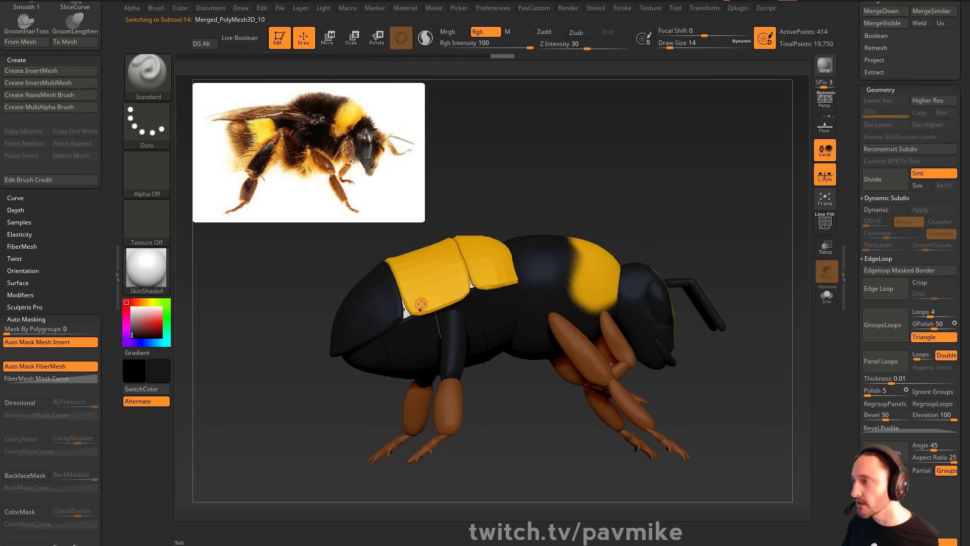
click(822, 294)
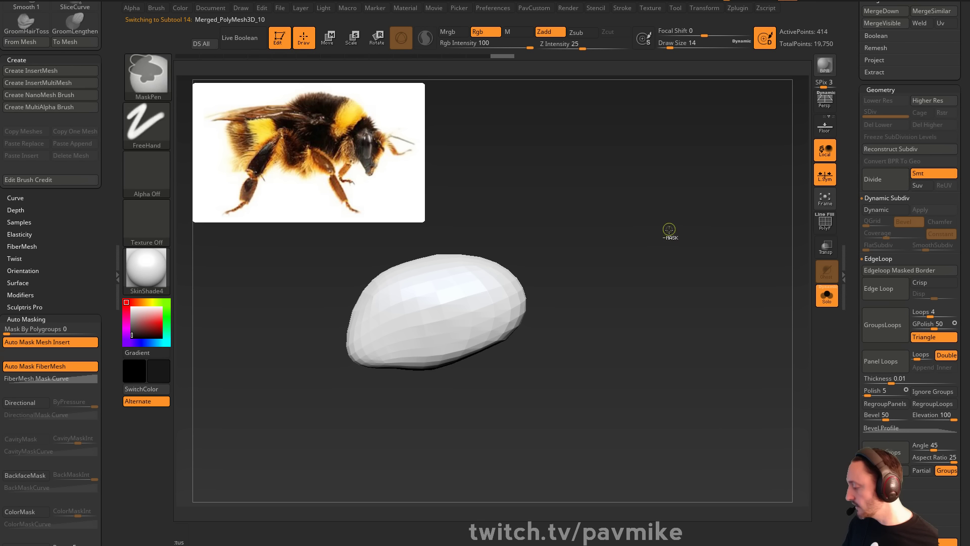
key(d)
key(ctrl+f)
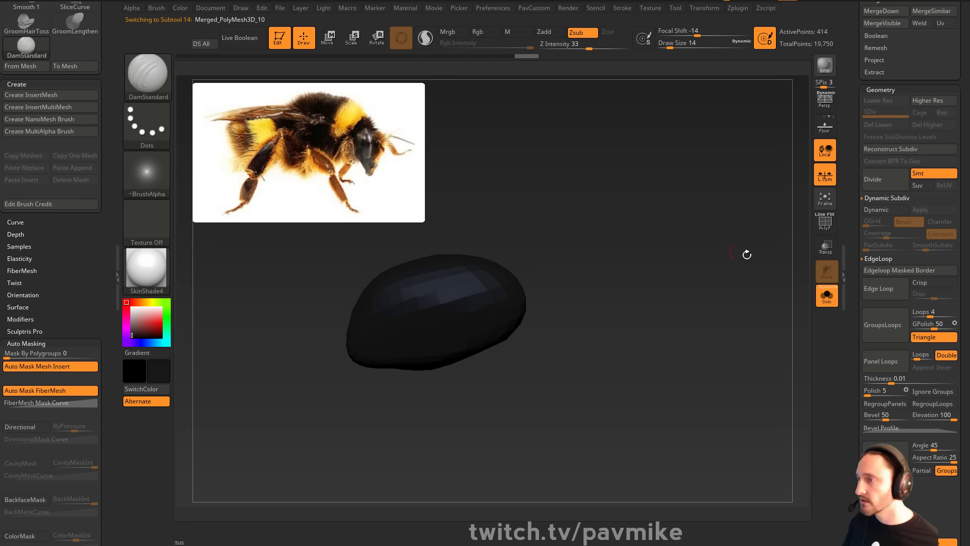
key(d)
click(822, 296)
Select the yellow upper plates of the abdomen and smooth them with dynamic subdivision
drag(710, 207, 611, 281)
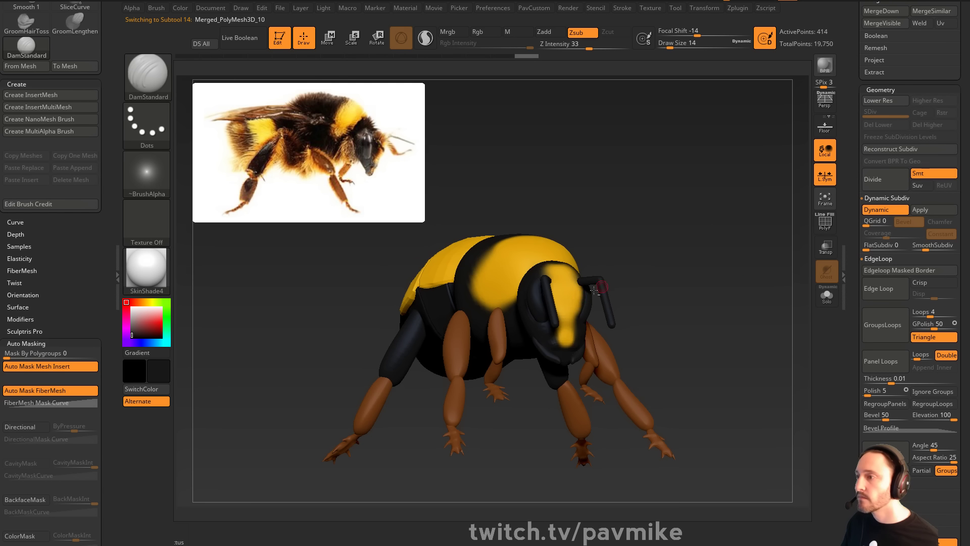
alt+click(547, 349)
alt+drag(695, 238, 741, 320)
alt+drag(773, 185, 720, 151)
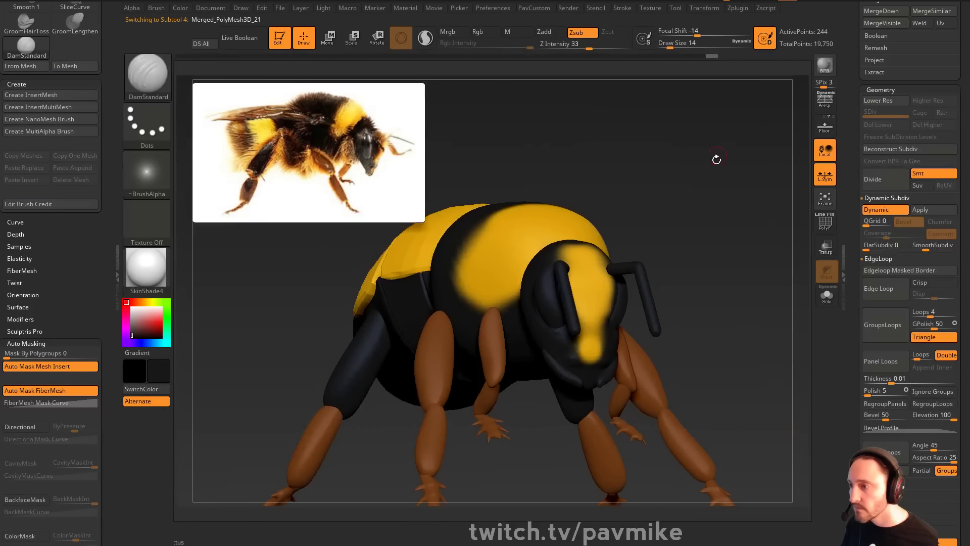
alt+click(600, 334)
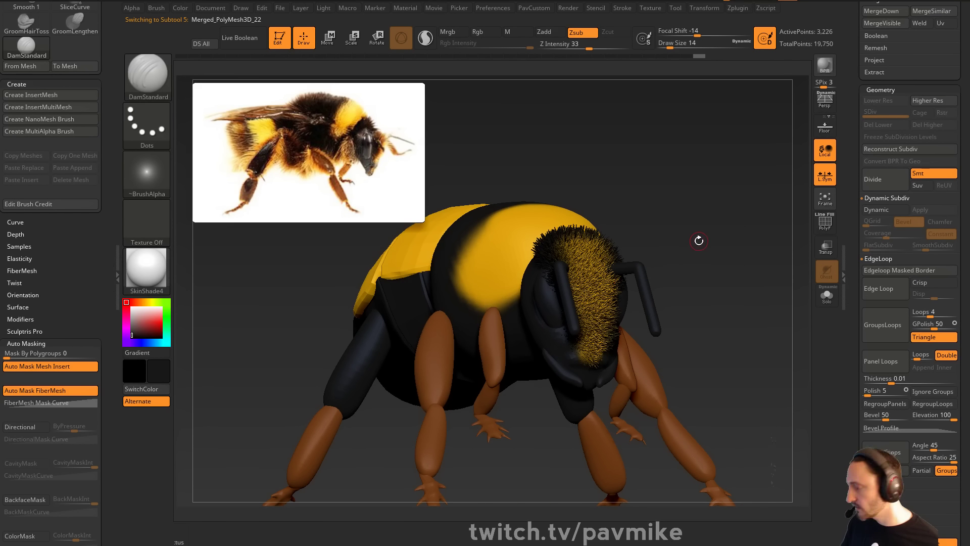
mouse_move(698, 221)
mouse_down()
mouse_move(748, 219)
mouse_move(680, 201)
mouse_move(717, 211)
mouse_move(705, 184)
mouse_move(714, 167)
mouse_move(742, 175)
mouse_move(762, 166)
mouse_move(814, 246)
mouse_up()
alt+click(462, 274)
key(s)
Isolate the hind legs' upper segments, turn off the painted colour on all subtools and set the current colour to white
alt+click(446, 330)
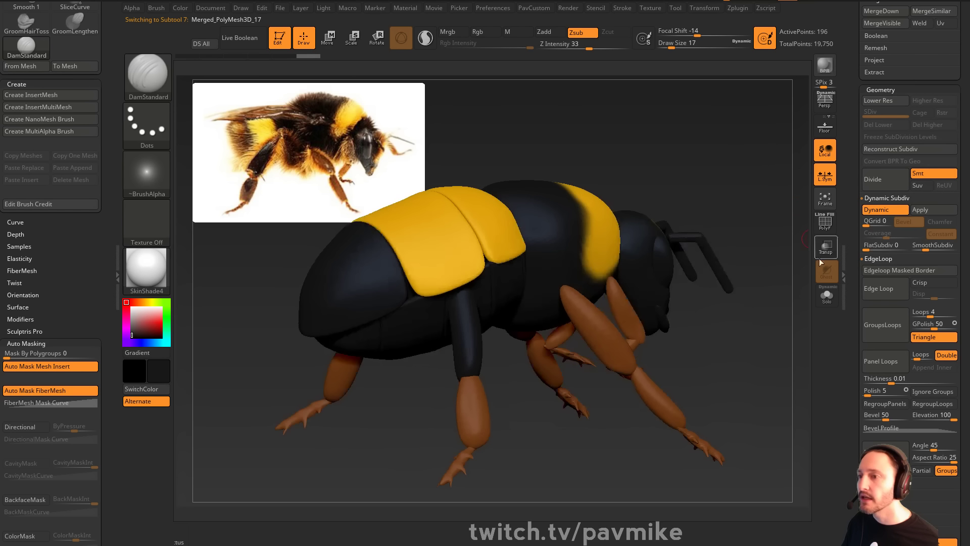
click(827, 298)
drag(629, 251, 682, 295)
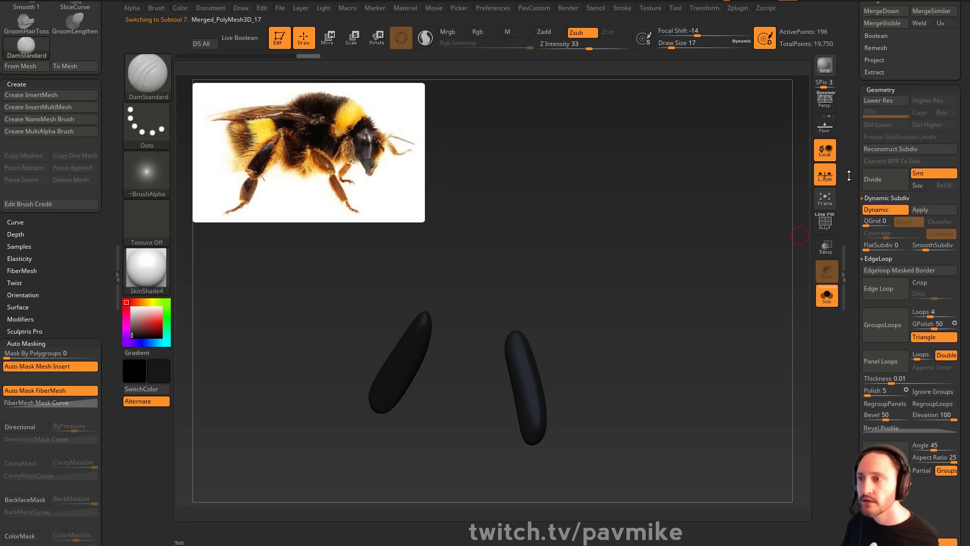
drag(848, 175, 854, 283)
shift+click(940, 141)
mouse_move(659, 240)
alt+mouse_down()
mouse_move(665, 254)
mouse_move(510, 248)
alt+mouse_up()
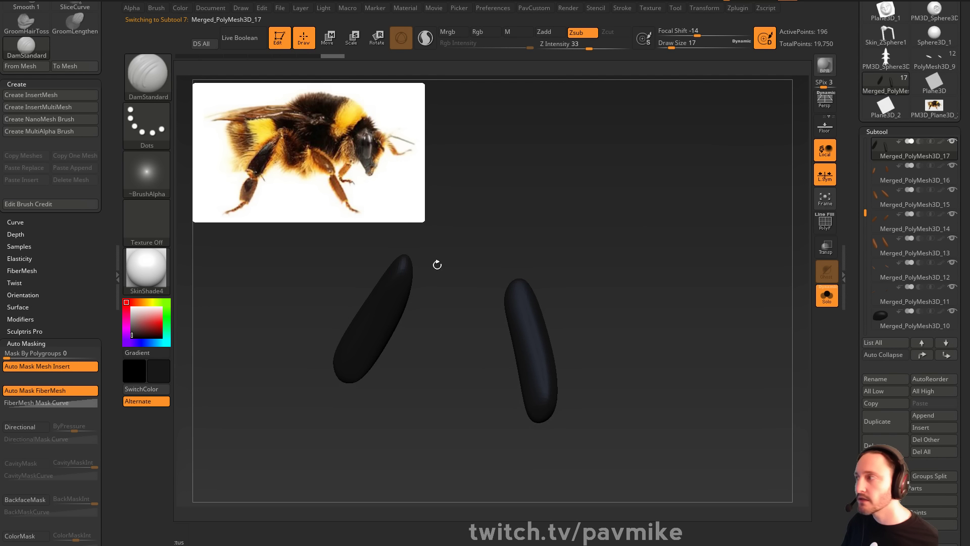
click(132, 307)
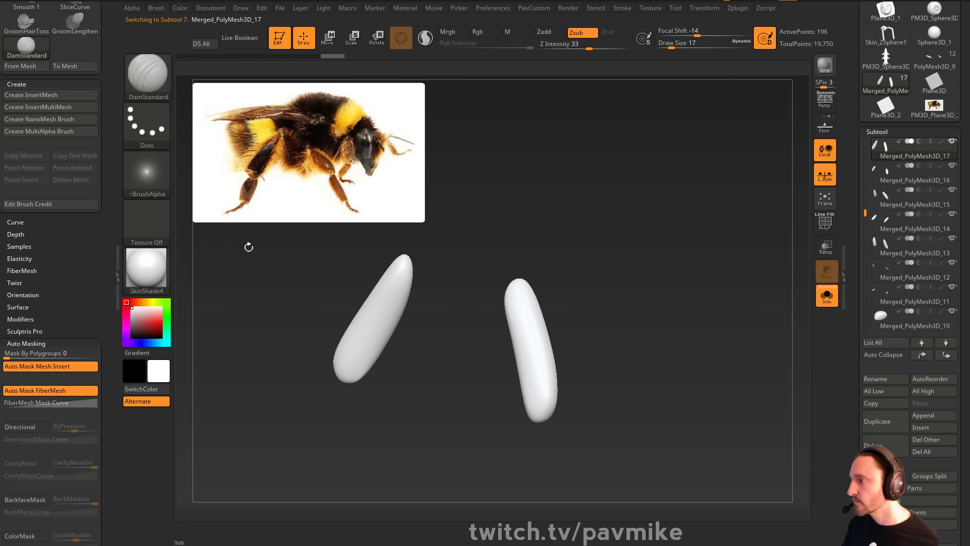
Show the whole bee and carve a groove along the hind legs' upper segments with the DamStandard brush at draw size 23
click(826, 296)
mouse_move(758, 277)
mouse_down()
mouse_move(744, 180)
mouse_move(791, 169)
mouse_up()
key(s)
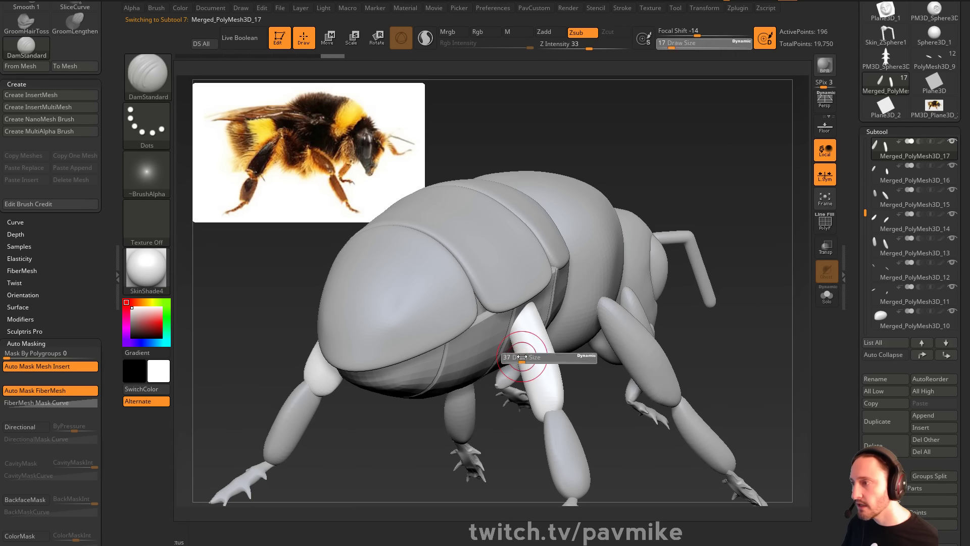
drag(523, 355, 543, 402)
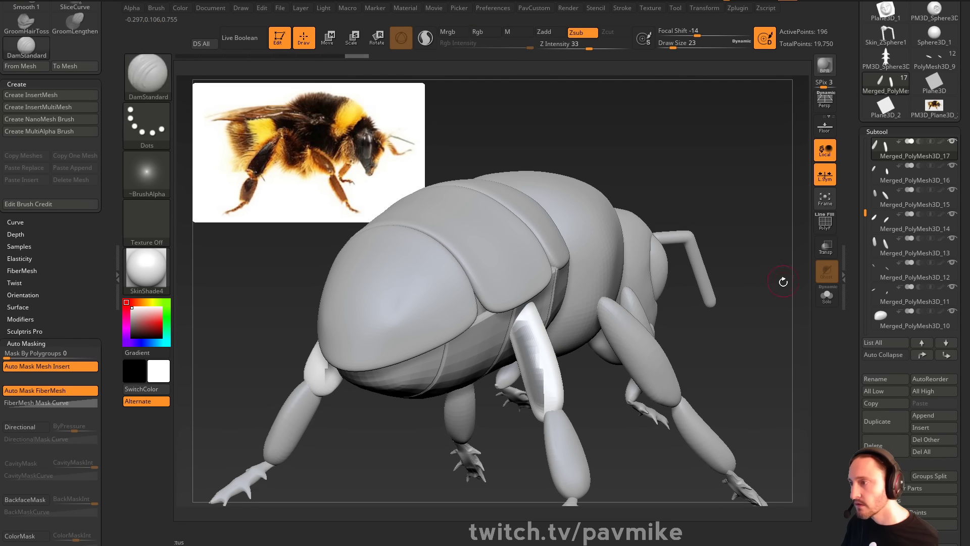
drag(784, 282, 699, 283)
mouse_move(517, 339)
ctrl+mouse_down()
mouse_move(504, 372)
mouse_move(511, 329)
mouse_move(488, 395)
ctrl+mouse_up()
drag(303, 283, 465, 275)
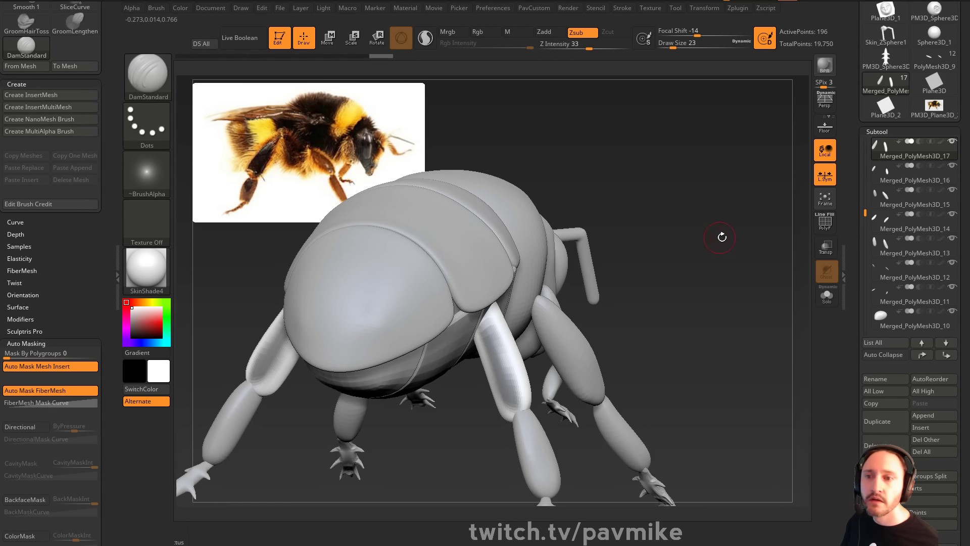
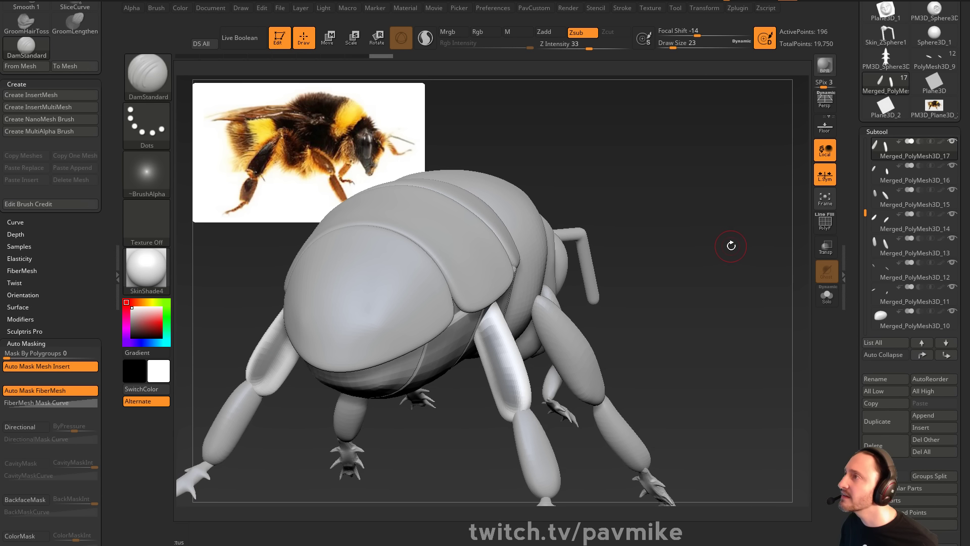
Preview FiberMesh on the hind legs' upper segments and load the BumblebeeFur.ZFP fibers preset
drag(704, 232, 659, 159)
drag(855, 290, 854, 82)
drag(856, 316, 858, 55)
drag(858, 348, 858, 70)
scroll(857, 189, down, 2)
scroll(859, 316, down, 2)
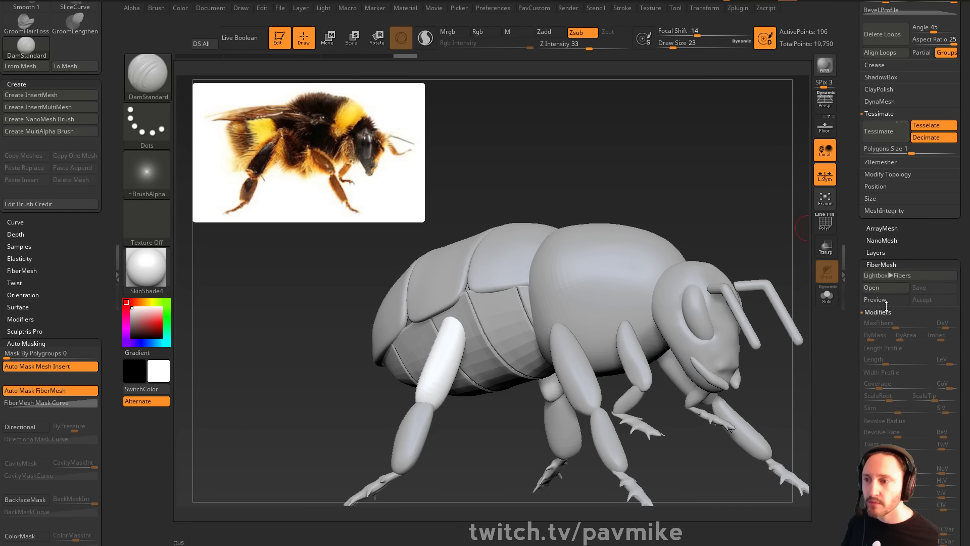
click(885, 300)
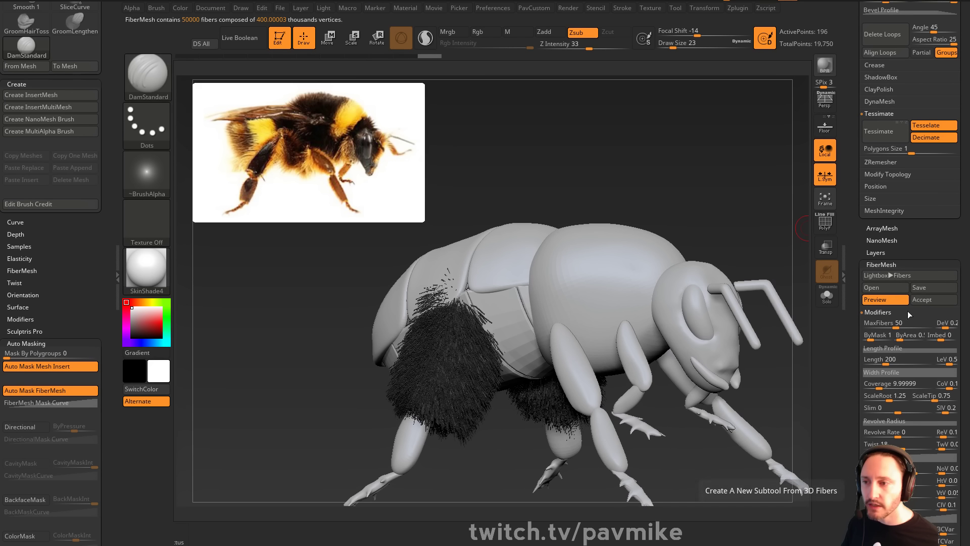
click(887, 290)
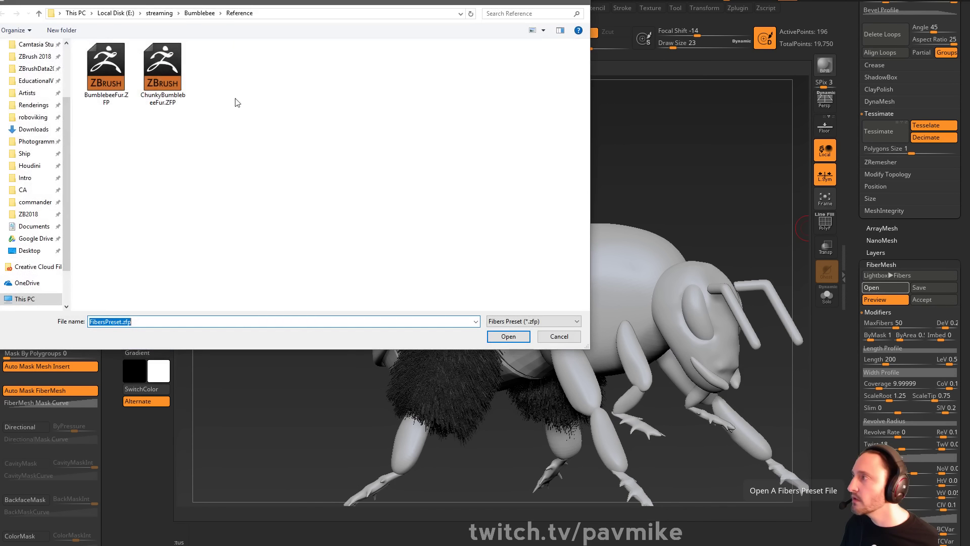
double_click(112, 71)
drag(798, 213, 738, 153)
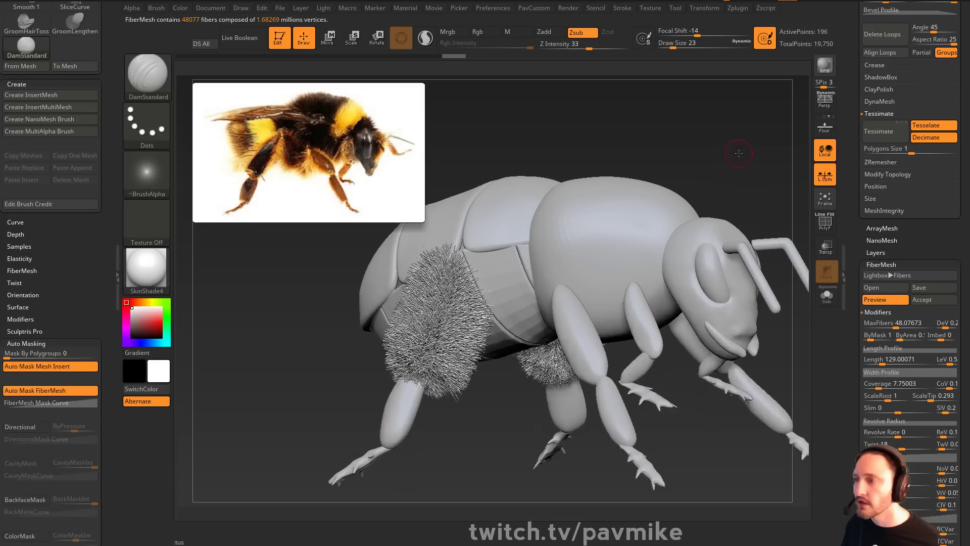
Set the hind-leg fibers to MaxFibers 0.6358, Gravity 0.47107 and Coverage 29.7697
drag(891, 325, 875, 324)
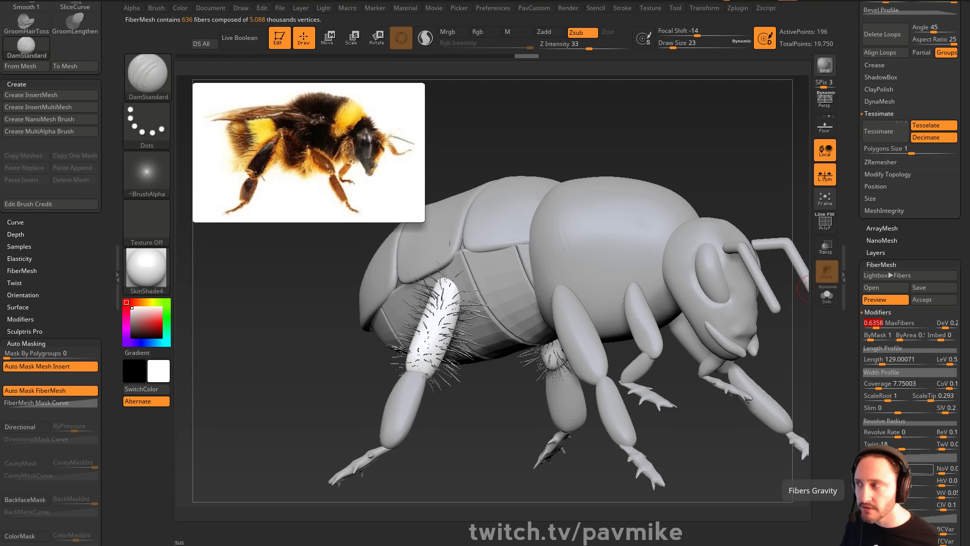
drag(899, 470, 916, 470)
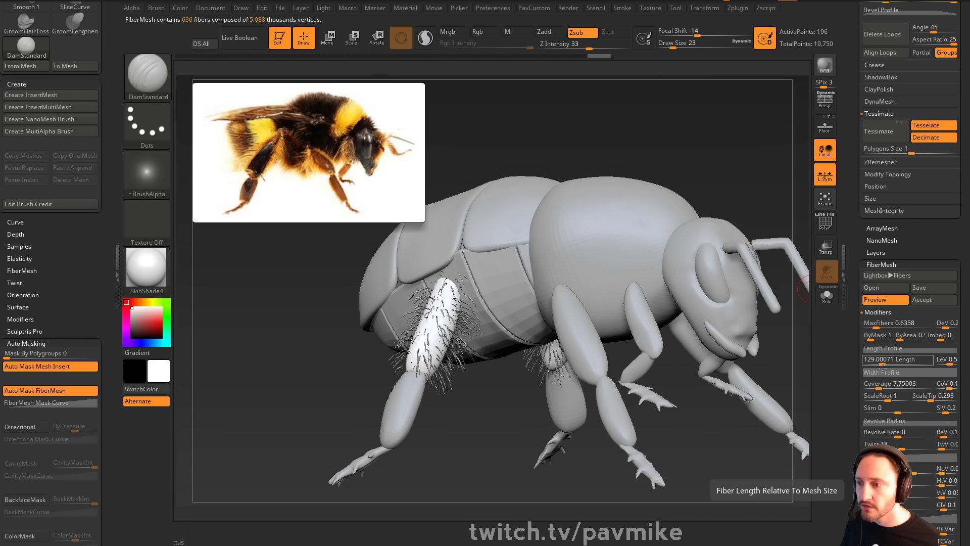
drag(881, 384, 885, 384)
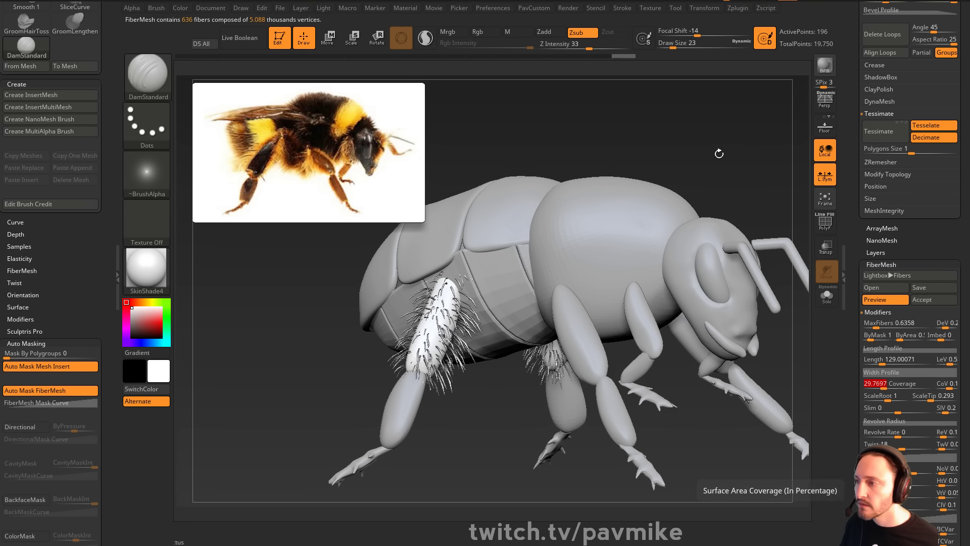
drag(717, 151, 726, 145)
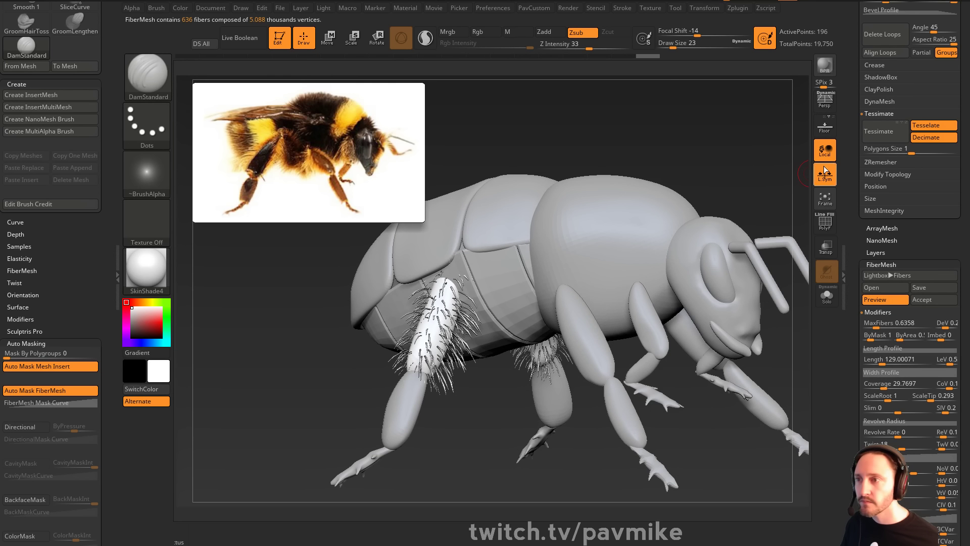
Turn the painted colour back on for all subtools and regenerate the FiberMesh preview on the hind legs
drag(857, 174, 872, 306)
shift+click(943, 246)
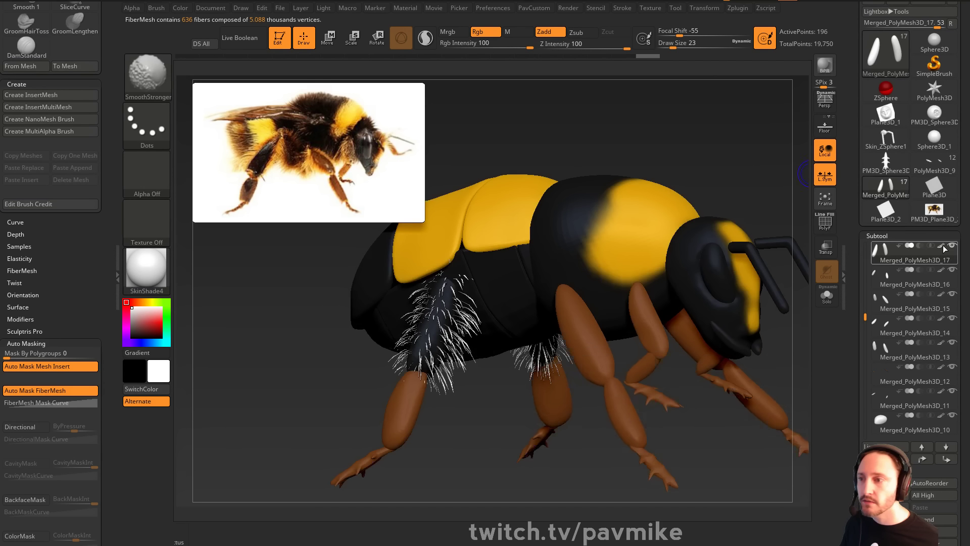
alt+drag(719, 137, 717, 134)
drag(851, 279, 860, 140)
scroll(889, 252, down, 10)
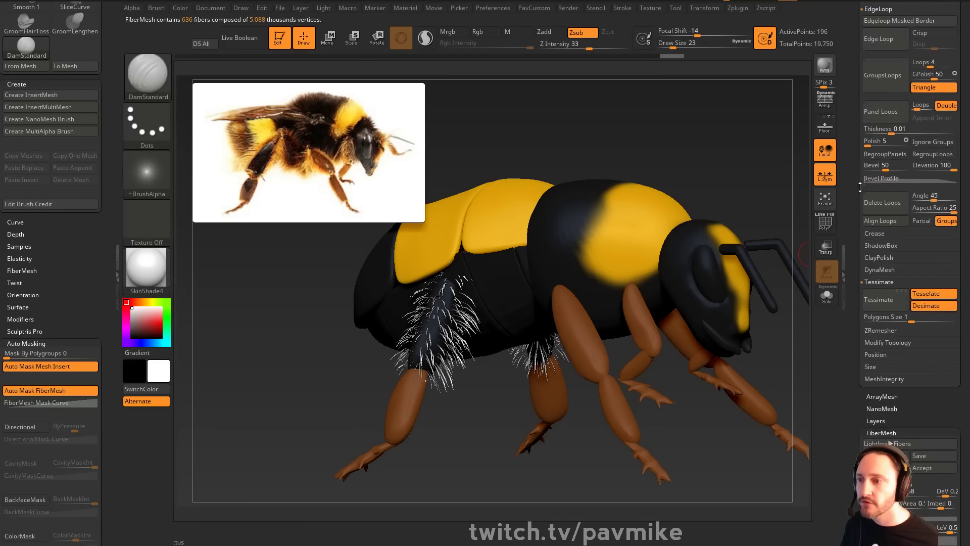
click(877, 183)
click(879, 184)
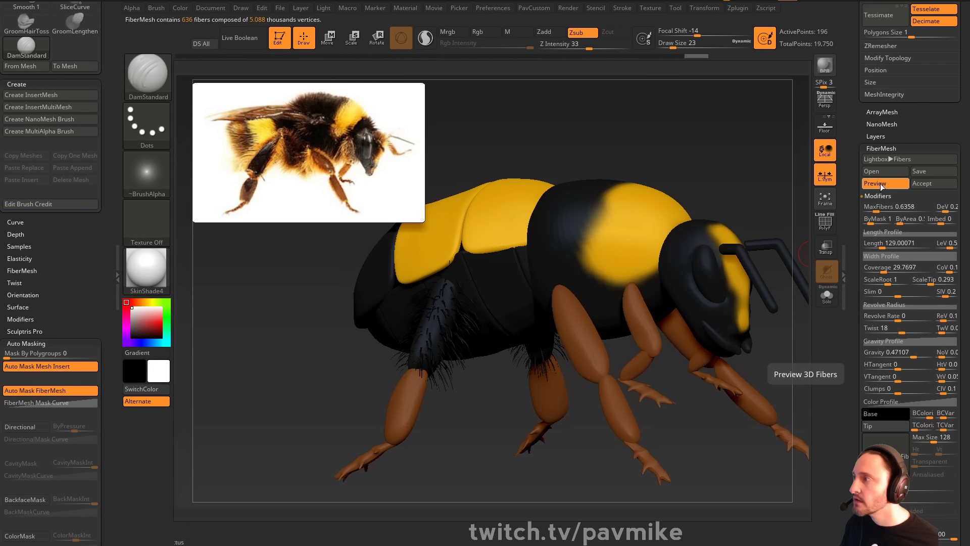
Set the fibers' base colorize to 0, take the body's yellow as base and tip colour, and set the tip colorize to 1
drag(736, 154, 718, 163)
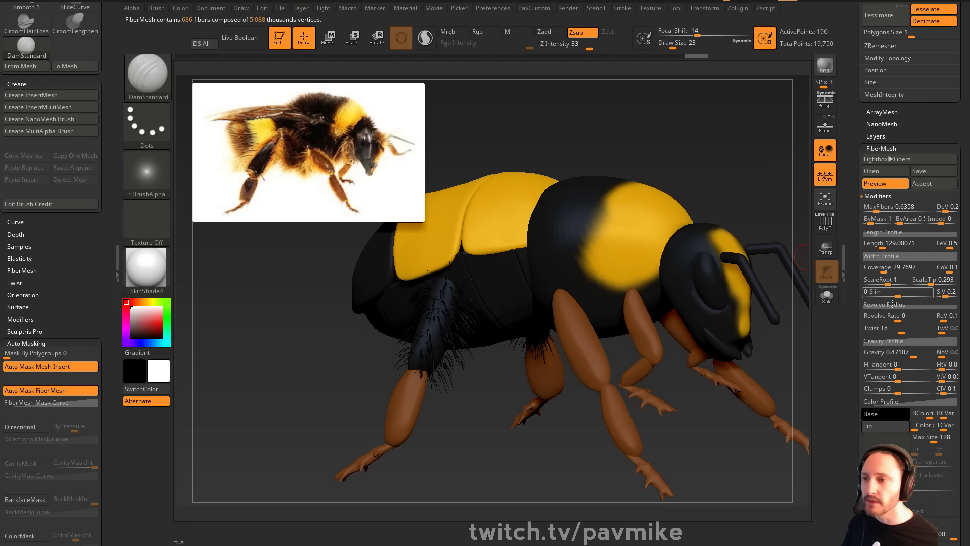
scroll(905, 313, down, 3)
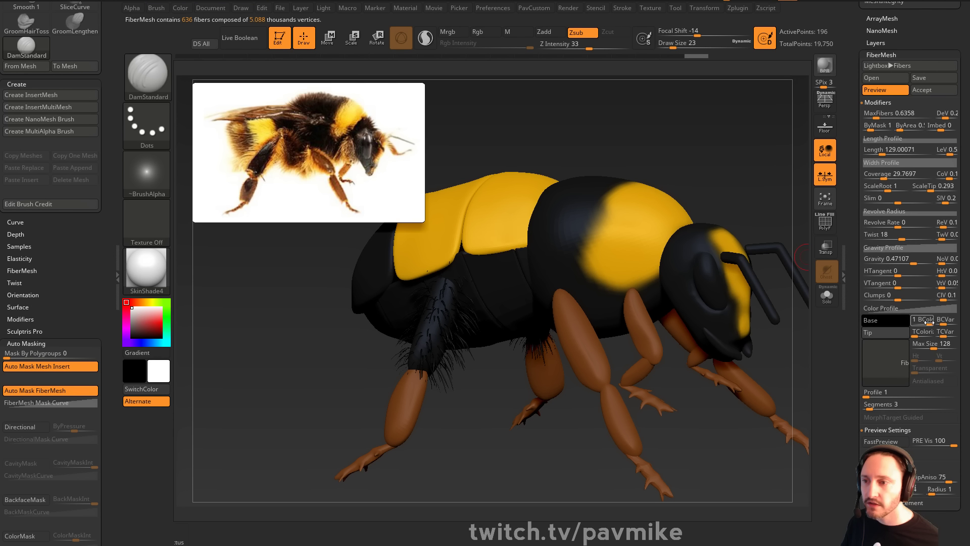
click(884, 321)
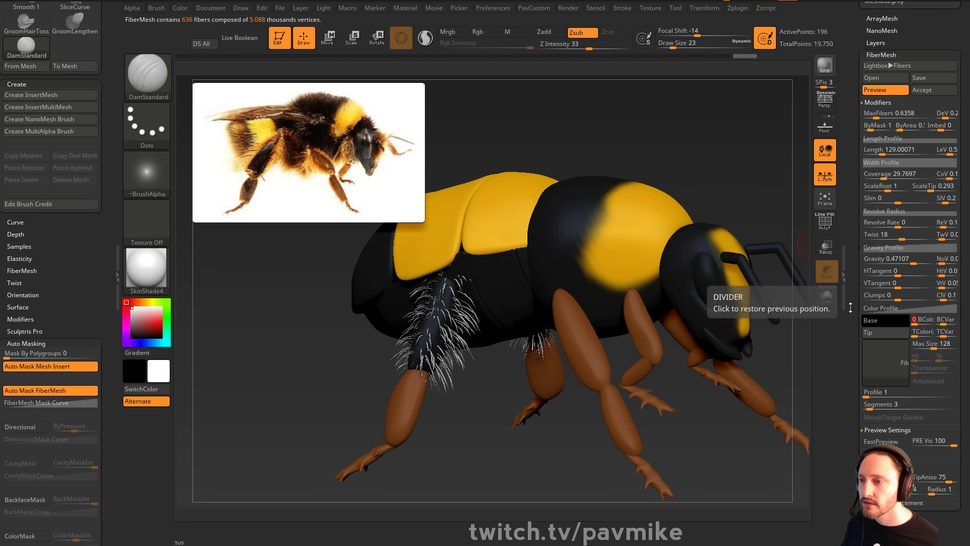
drag(893, 322, 639, 236)
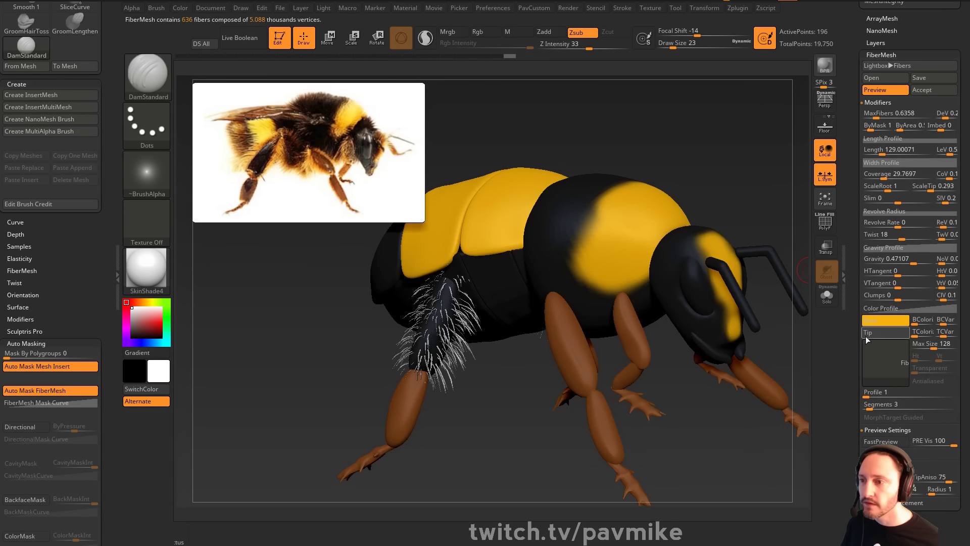
click(888, 332)
drag(885, 283, 749, 180)
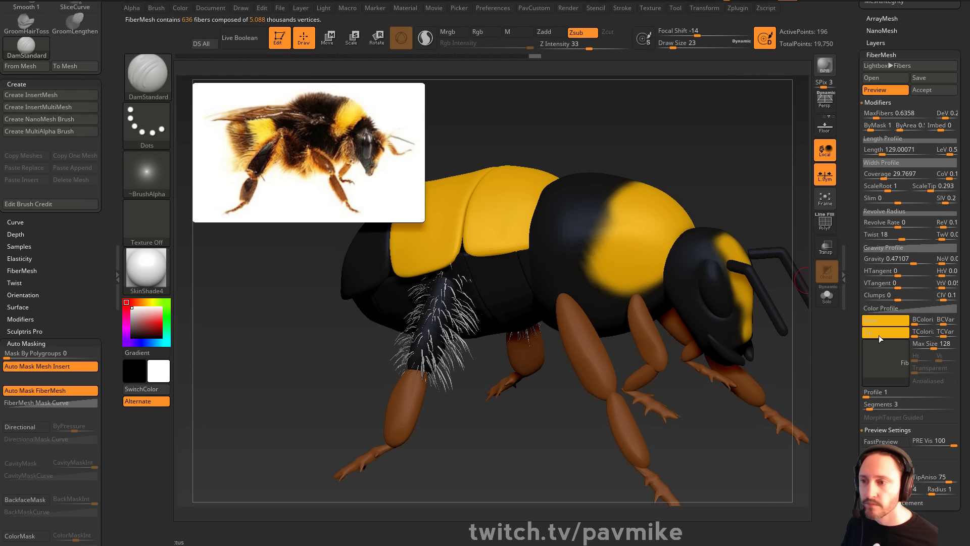
click(931, 334)
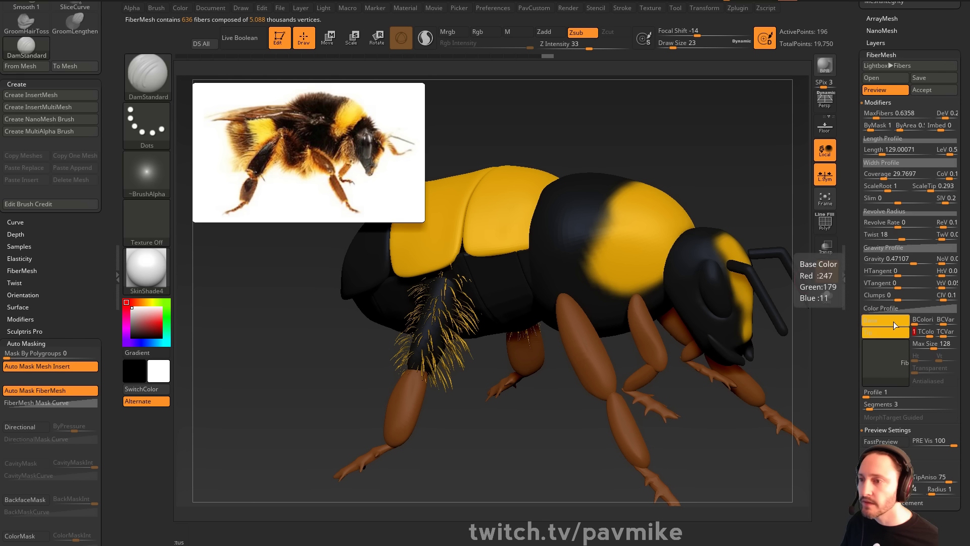
Darken the fibers' base colour to a deep orange and raise MaxFibers to 1.31732
click(870, 319)
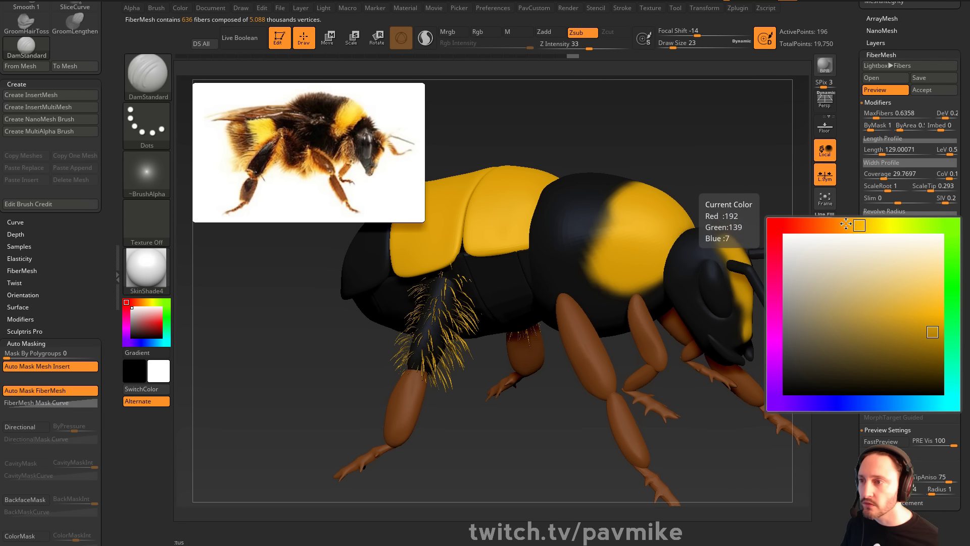
click(933, 332)
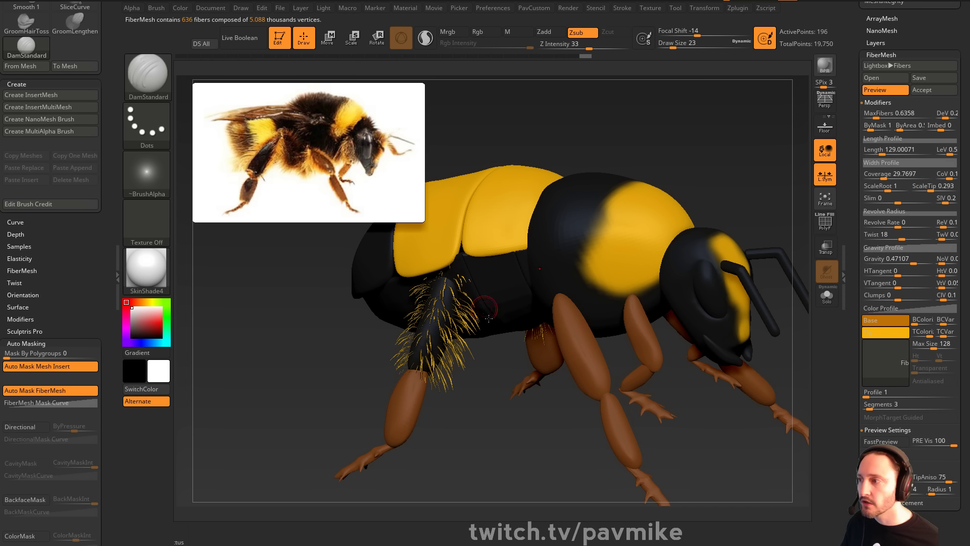
mouse_move(703, 142)
mouse_down()
mouse_move(748, 117)
mouse_move(690, 139)
mouse_up()
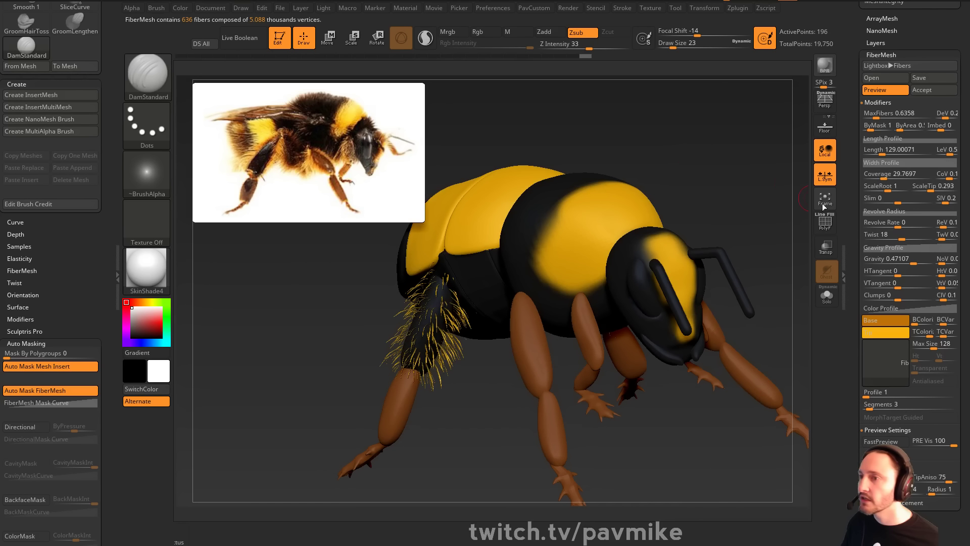
scroll(850, 212, up, 1)
drag(877, 135, 878, 137)
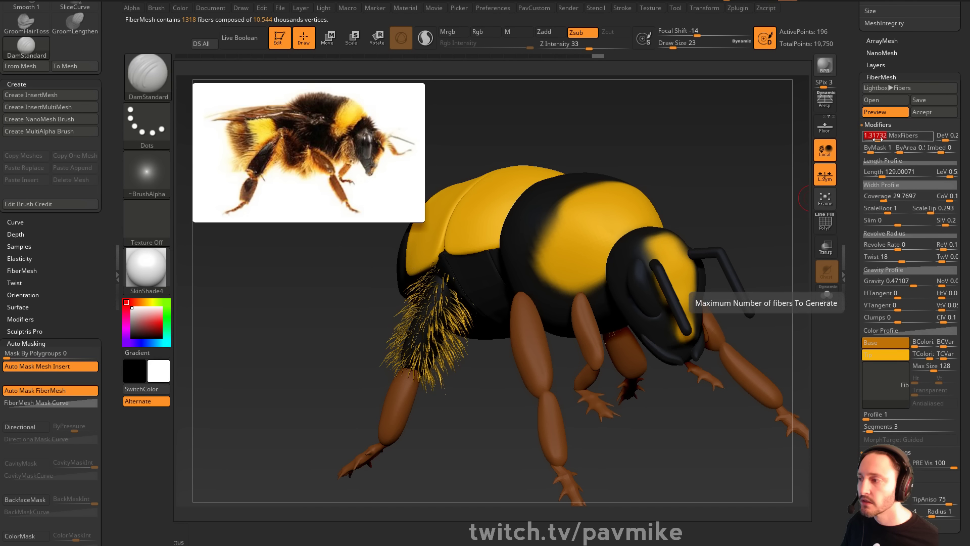
drag(734, 143, 714, 136)
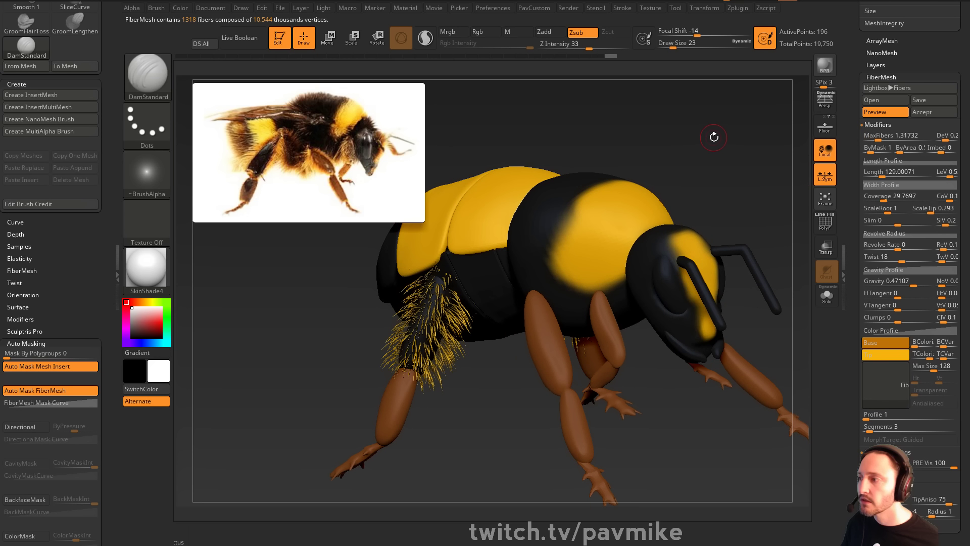
Save the current fiber settings as a fibers preset named LegHair in the Reference folder
click(925, 100)
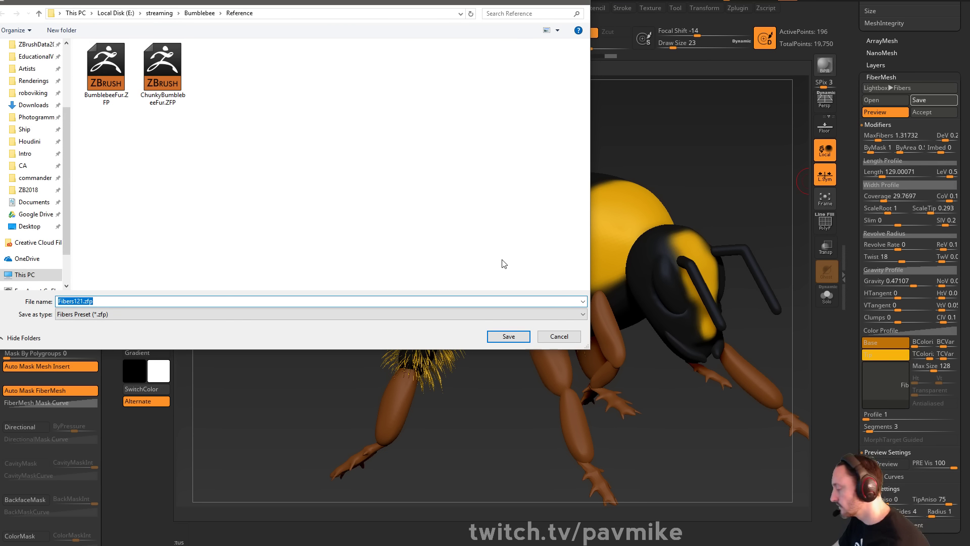
text(LegHair)
key(Return)
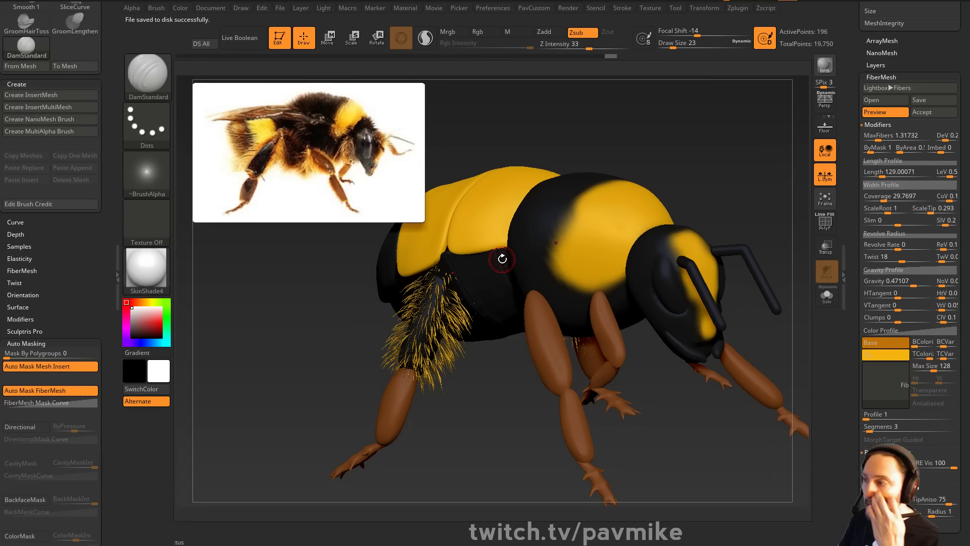
Select the middle legs' upper segments, preview FiberMesh on them and load the LegHair.ZFP fibers preset
mouse_move(665, 145)
alt+mouse_down()
mouse_move(677, 143)
mouse_move(660, 136)
alt+mouse_up()
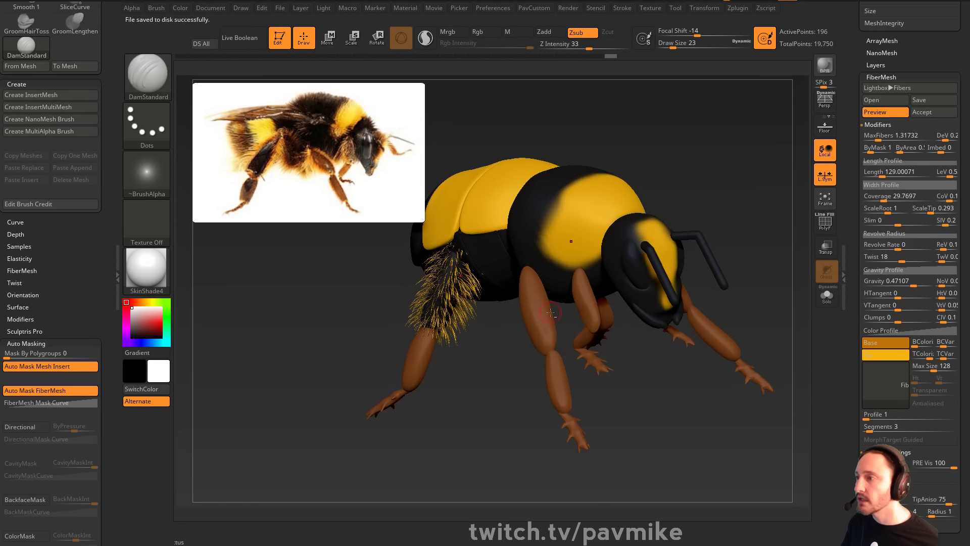
alt+click(549, 312)
mouse_move(711, 189)
mouse_down()
mouse_move(699, 199)
mouse_move(718, 186)
mouse_up()
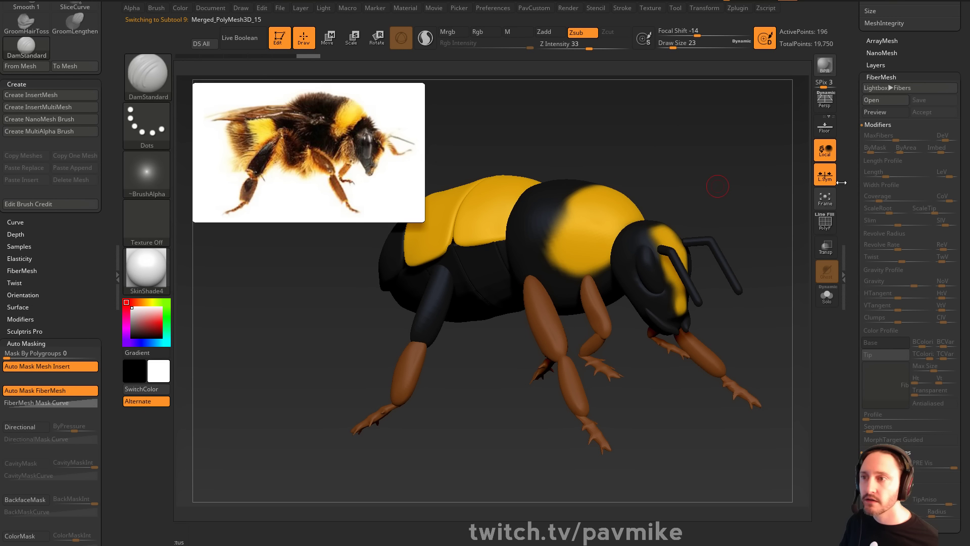
click(875, 112)
click(871, 100)
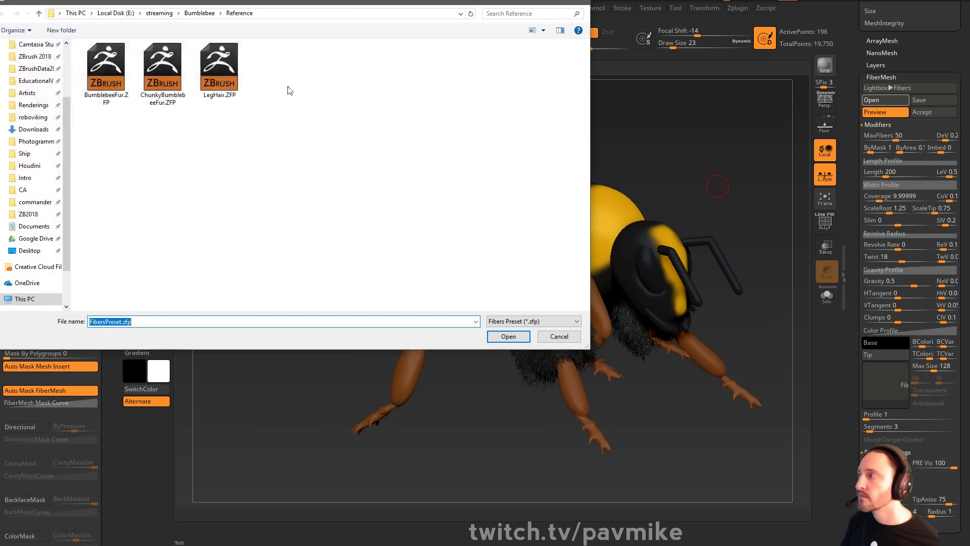
double_click(219, 70)
drag(723, 172, 654, 200)
alt+drag(741, 179, 709, 161)
Select the front legs' upper segments, preview FiberMesh on them and load the LegHair.ZFP fibers preset
alt+click(582, 261)
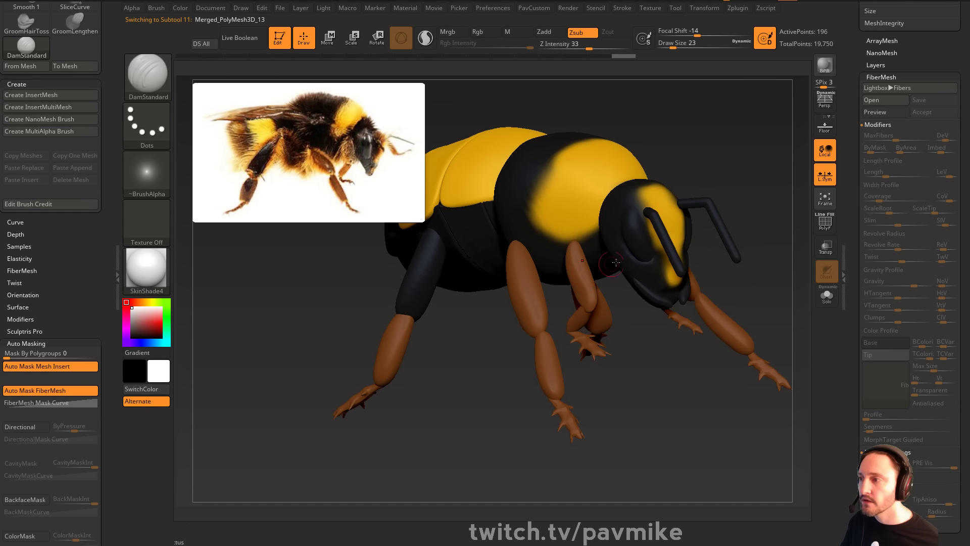
click(889, 113)
click(890, 101)
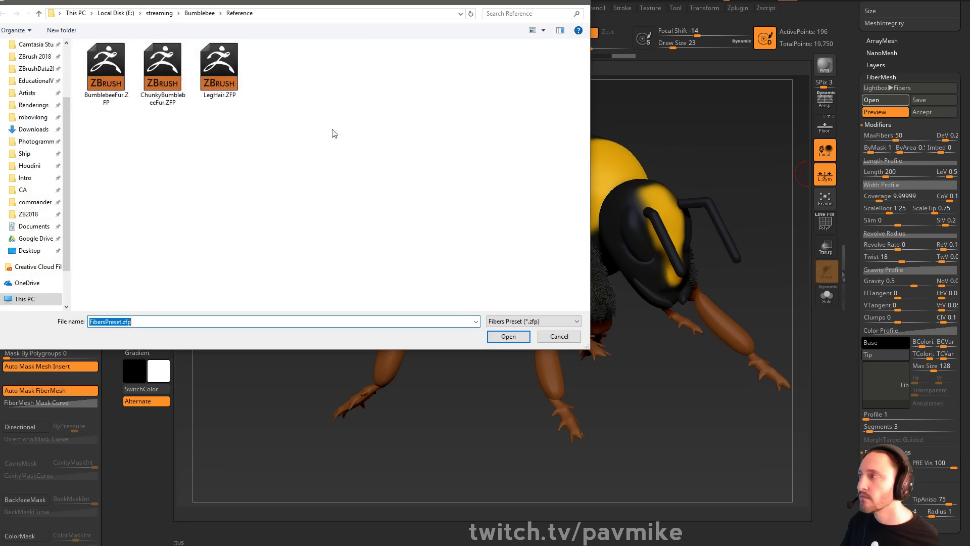
double_click(212, 77)
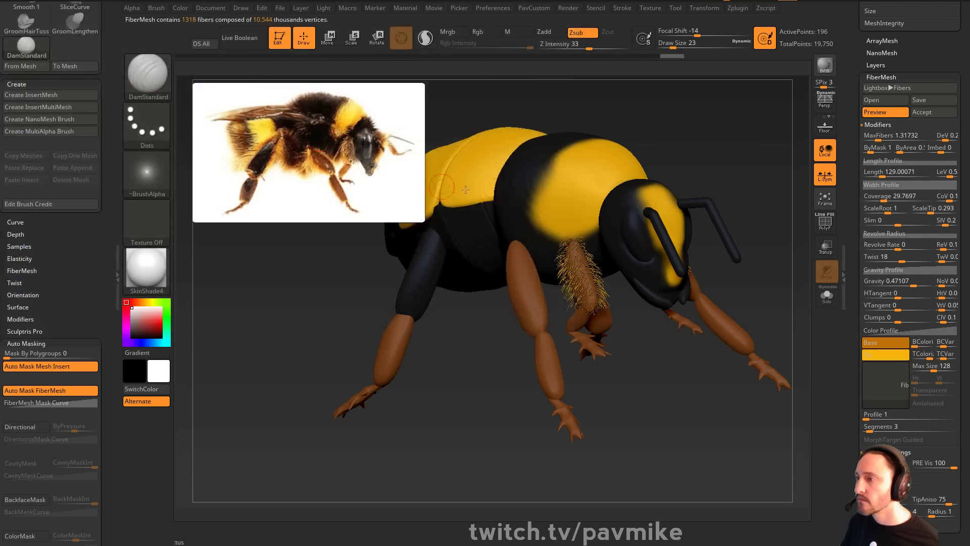
drag(745, 156, 720, 153)
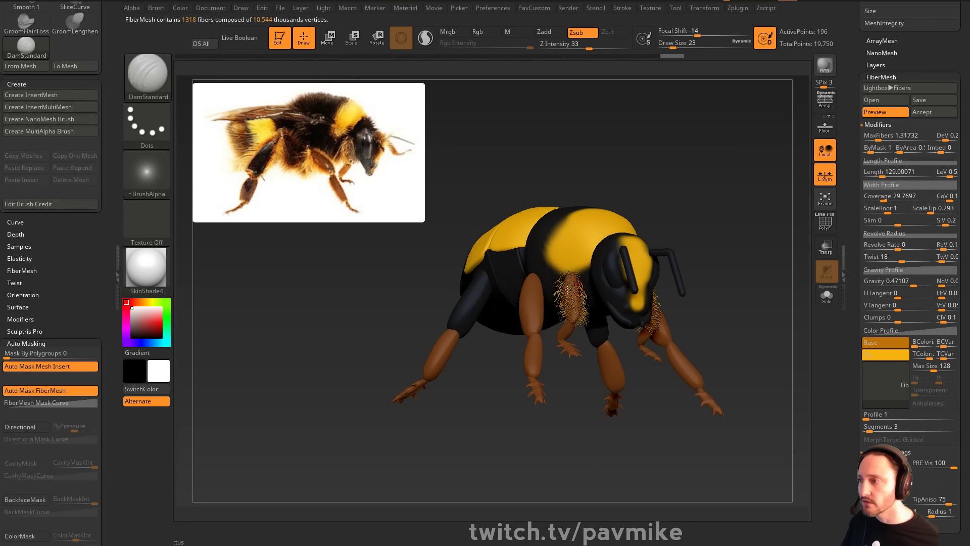
Select the middle legs' lower segments and load the LegHair.ZFP fibers preset onto them
alt+click(531, 344)
drag(699, 212, 749, 200)
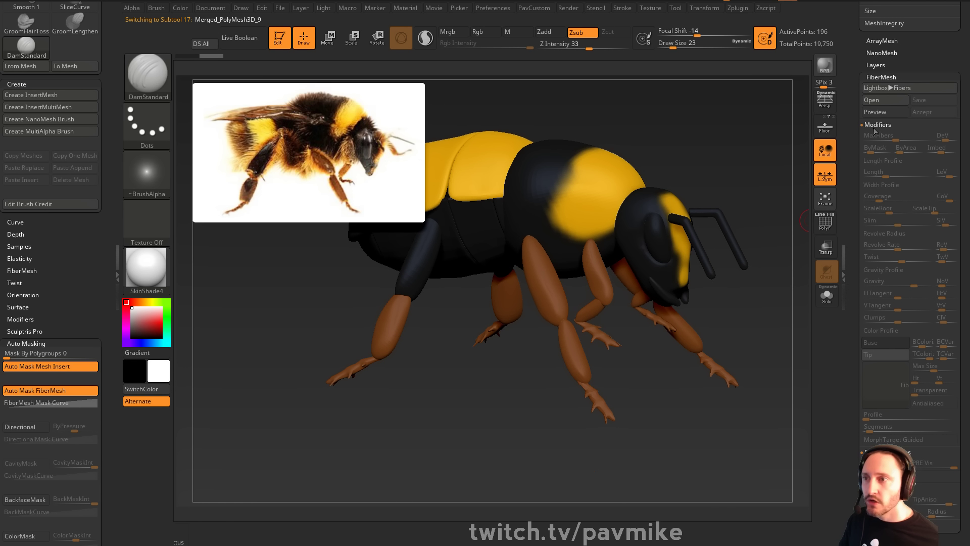
click(879, 99)
double_click(217, 76)
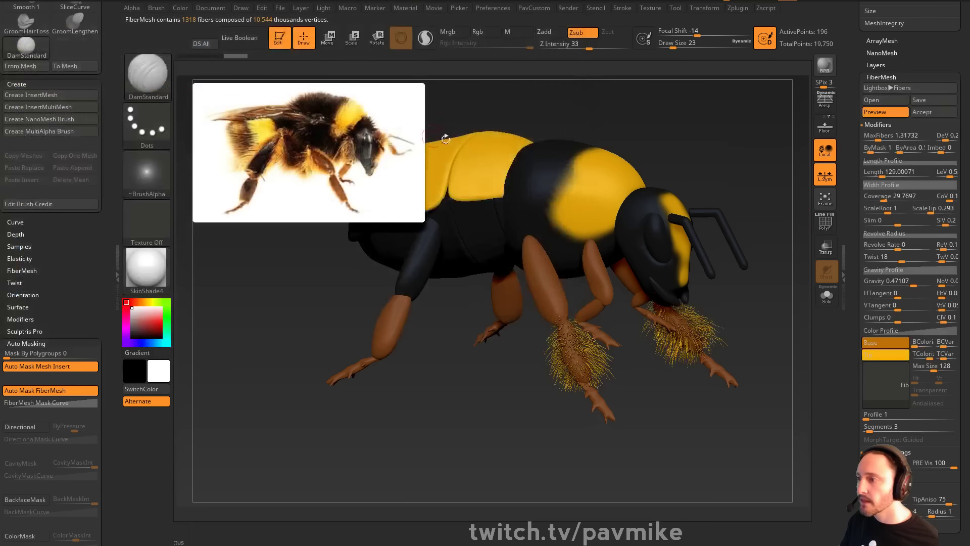
Shorten the fibers on the middle legs' lower segments to a Length of about 72.56
alt+drag(757, 270, 746, 275)
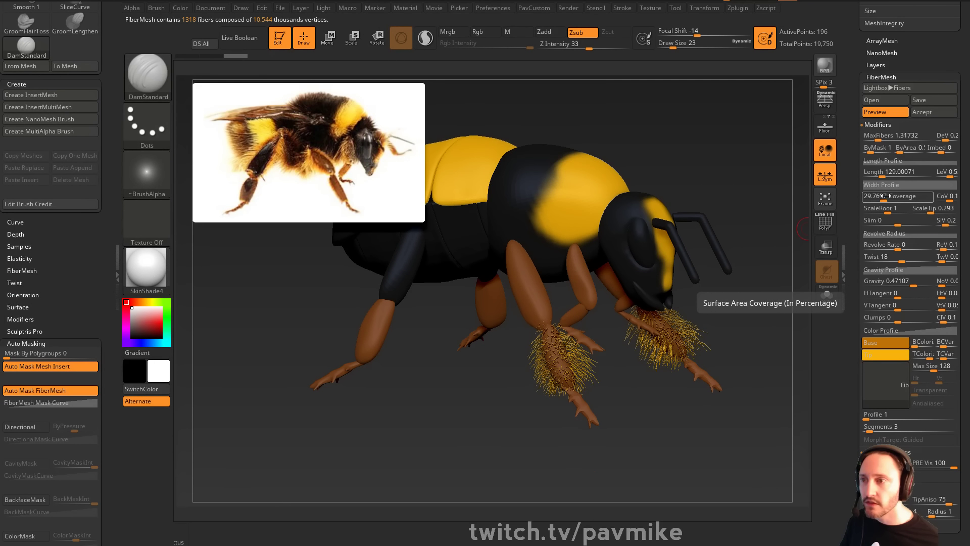
click(881, 172)
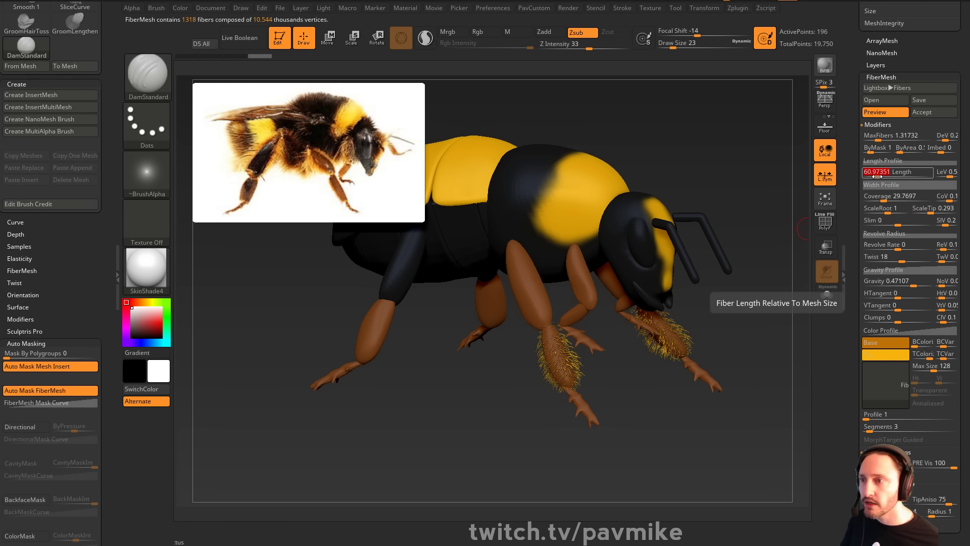
click(877, 176)
drag(716, 135, 786, 135)
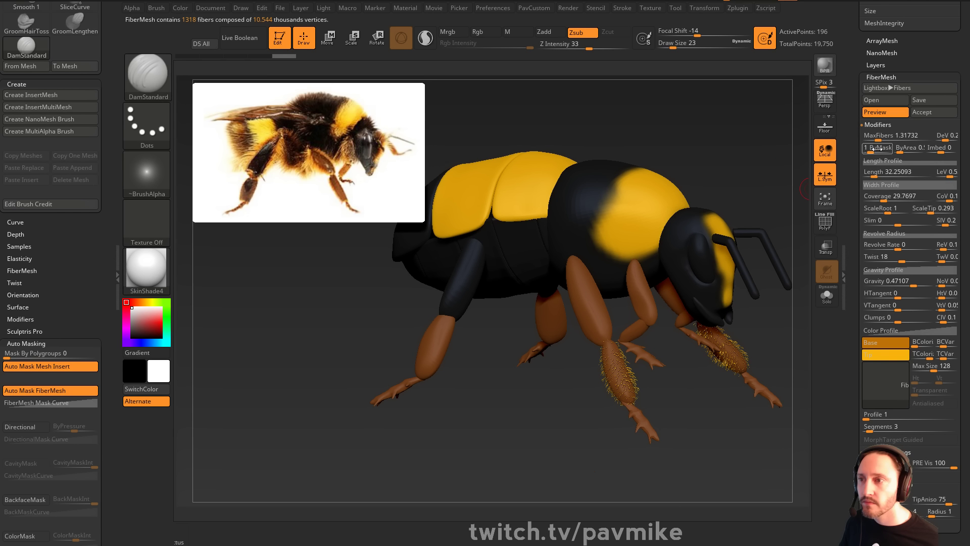
click(877, 175)
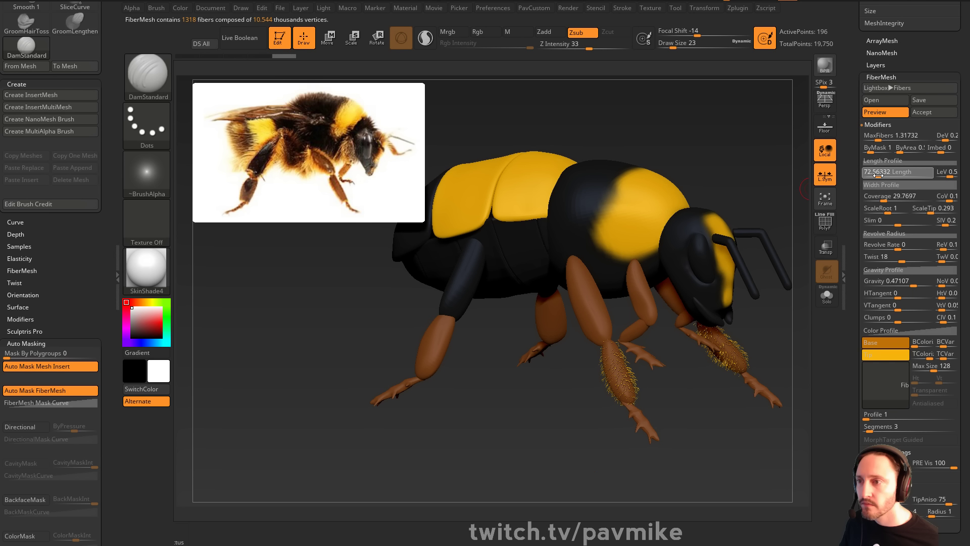
click(879, 174)
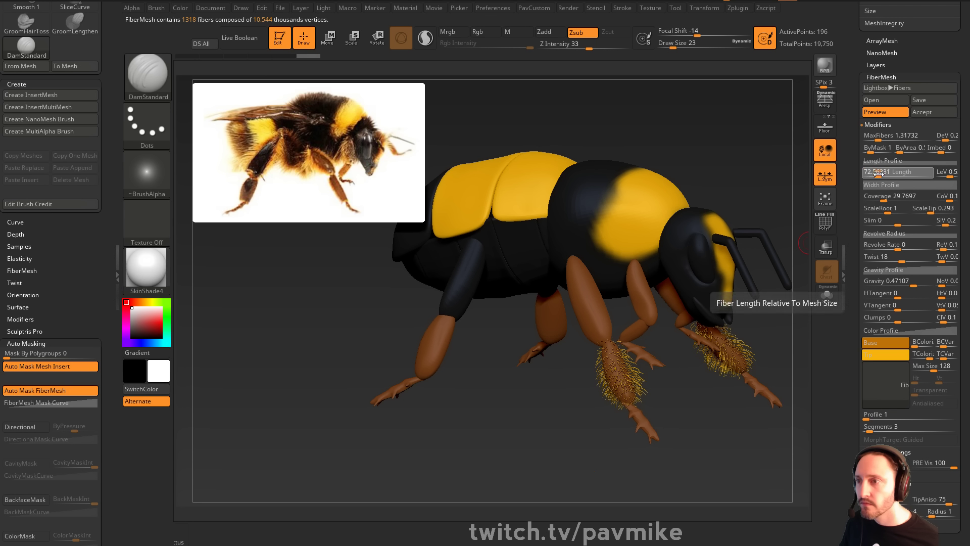
Load the LegHair.ZFP fibers preset onto the hind legs' lower segments and shorten the fibers to a Length of about 36.41
alt+click(440, 344)
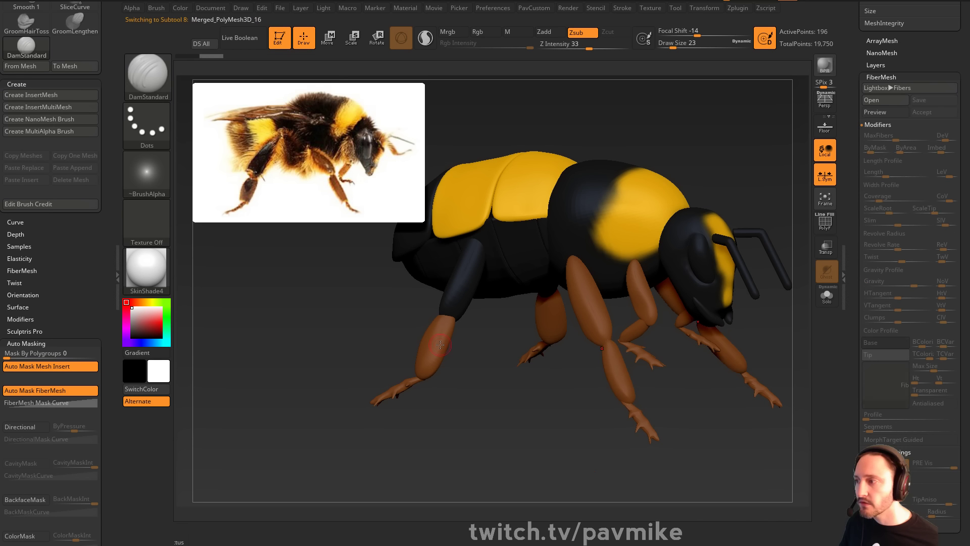
click(871, 99)
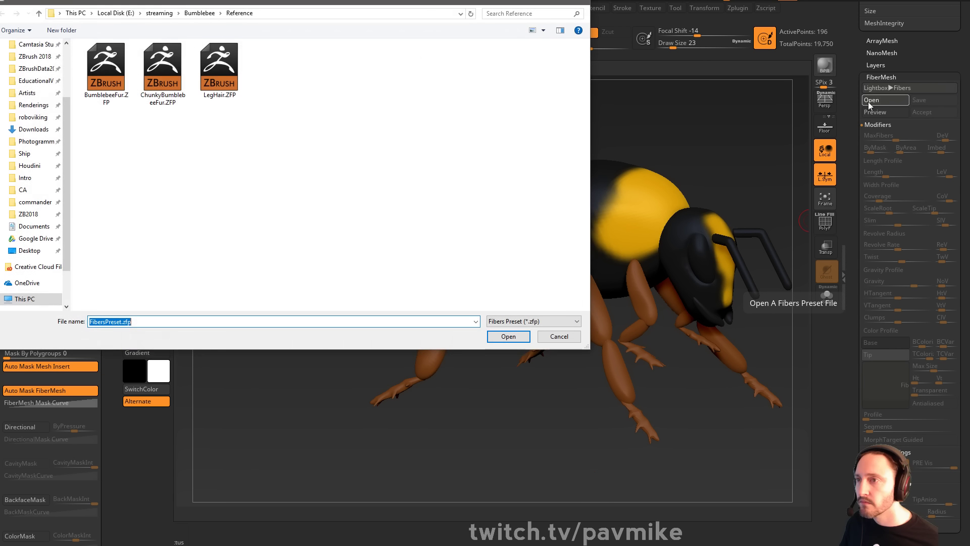
double_click(163, 75)
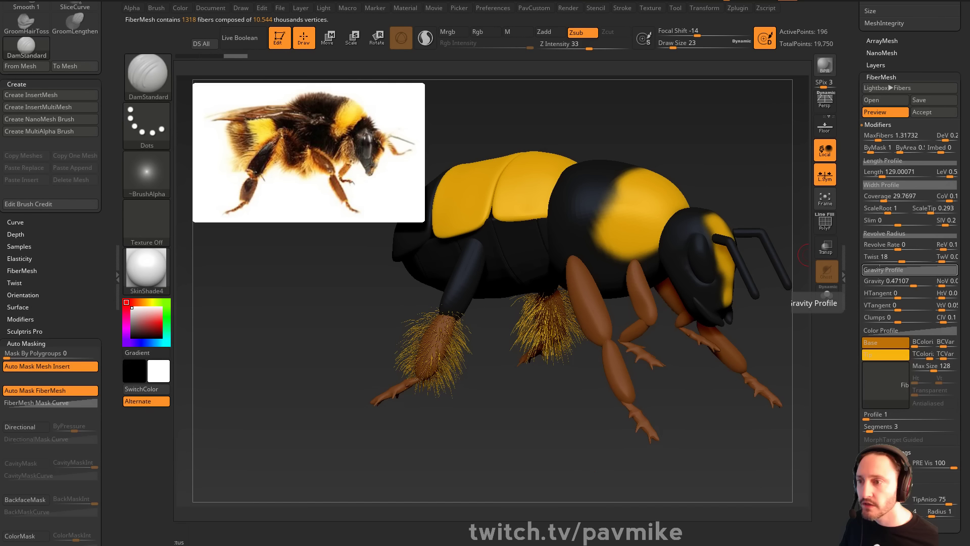
drag(881, 175, 875, 174)
drag(733, 142, 706, 140)
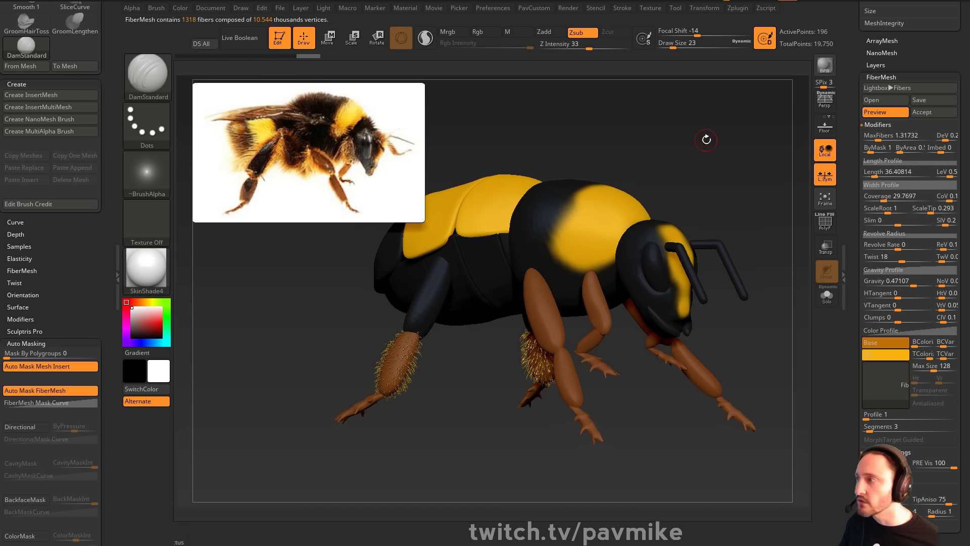
Fill the middle legs' upper and lower segments with near-black and select the front legs' upper segments
alt+click(593, 343)
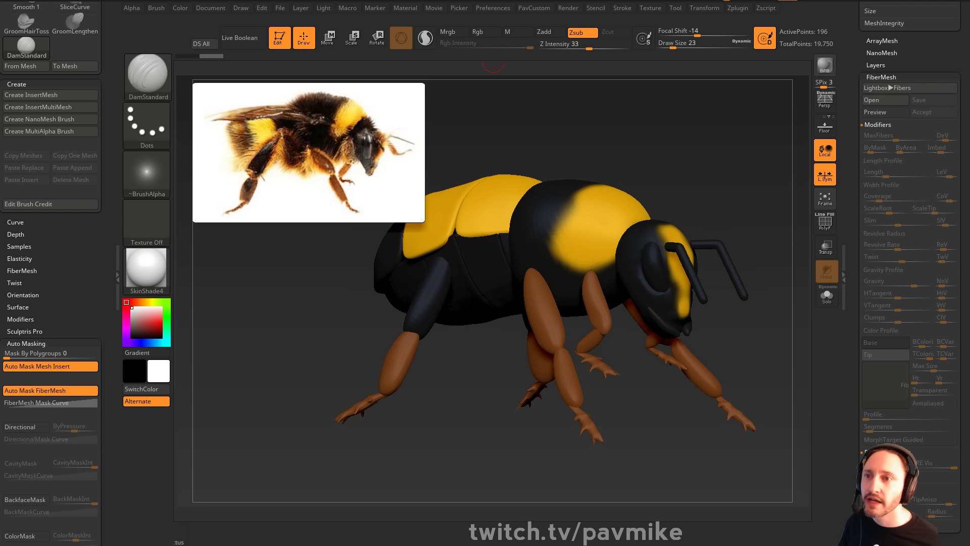
drag(969, 298, 969, 258)
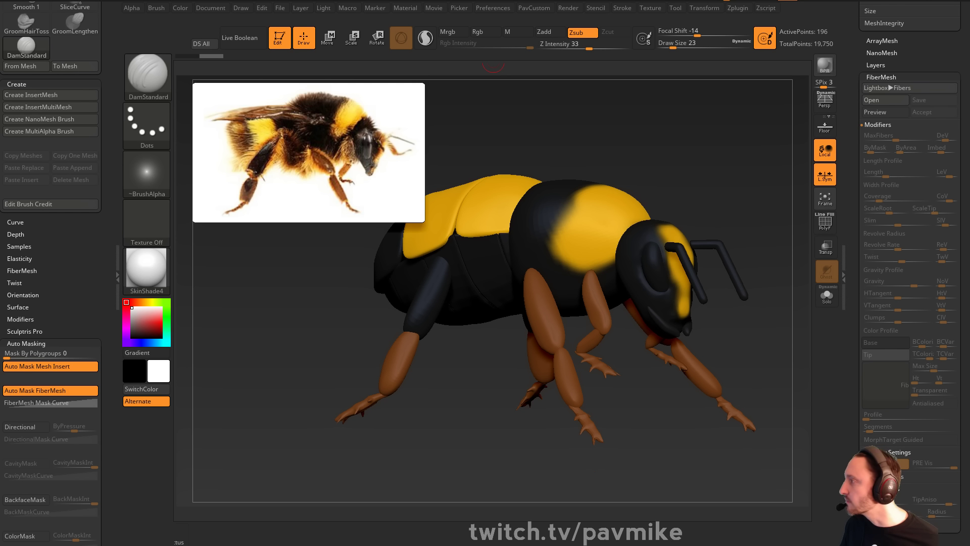
drag(759, 115, 763, 122)
alt+click(543, 339)
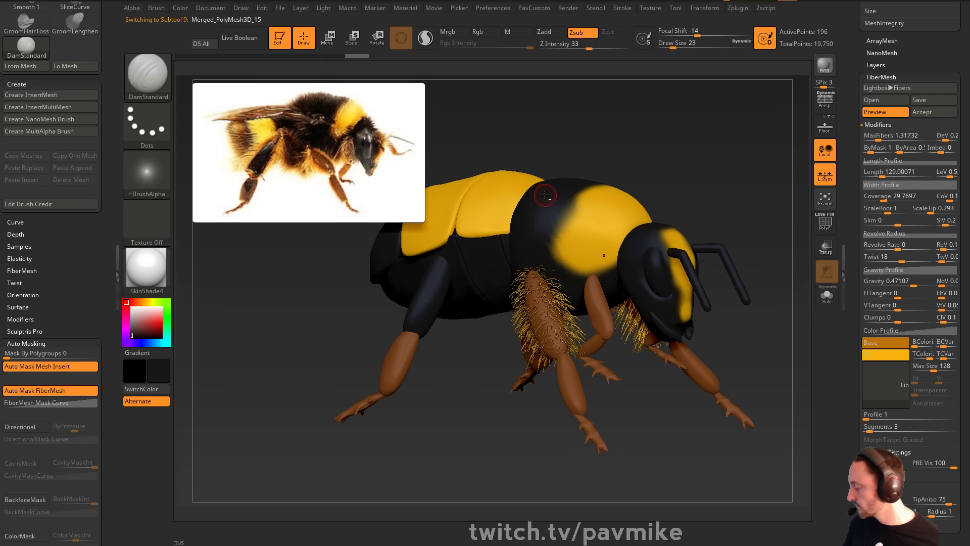
alt+click(564, 387)
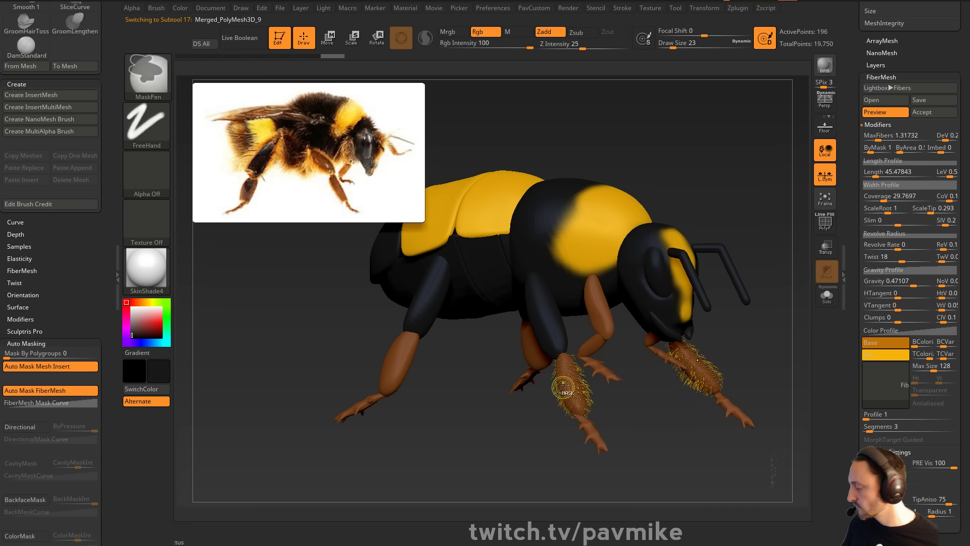
alt+click(604, 327)
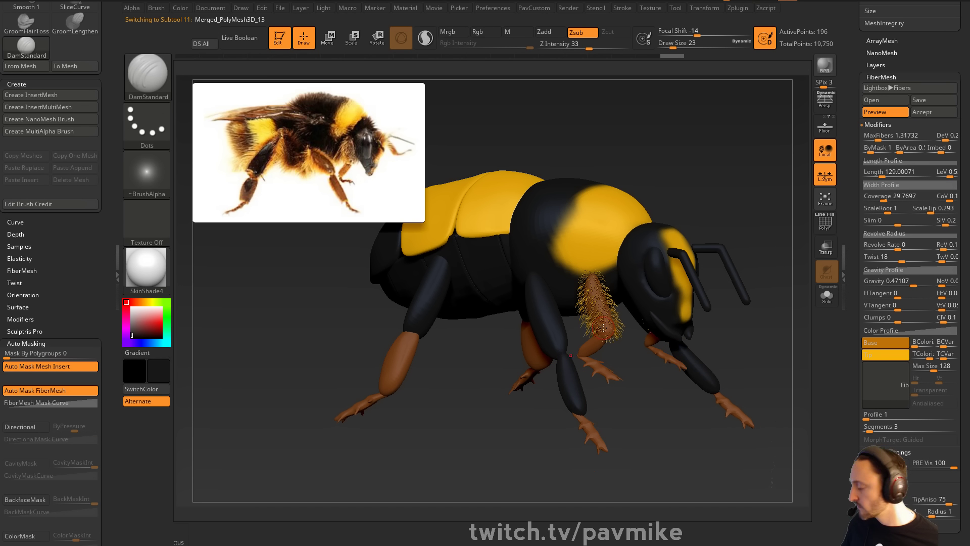
Fill the front leg segments, the hind legs' lower segments and all the feet with the same near-black
alt+click(594, 361)
alt+click(601, 371)
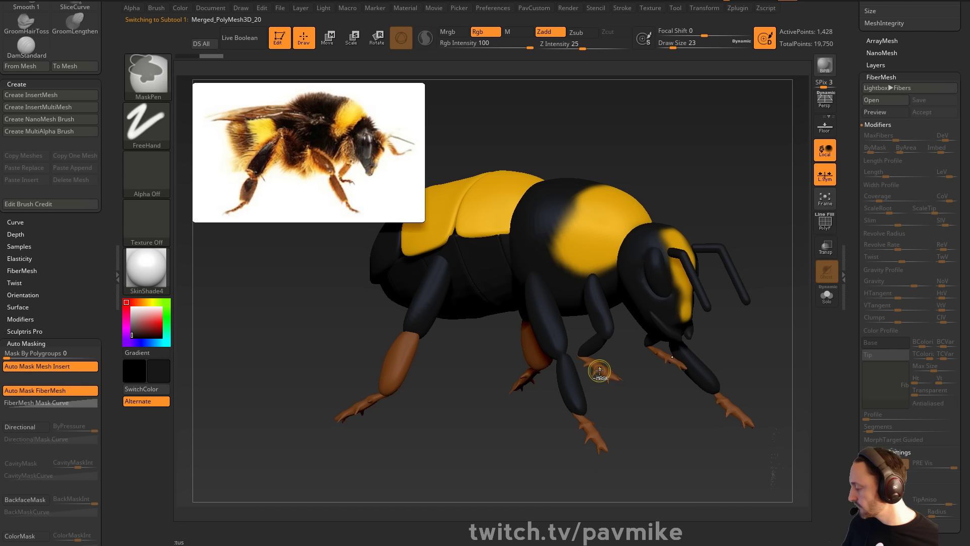
key(ctrl+f)
alt+click(593, 428)
key(ctrl+f)
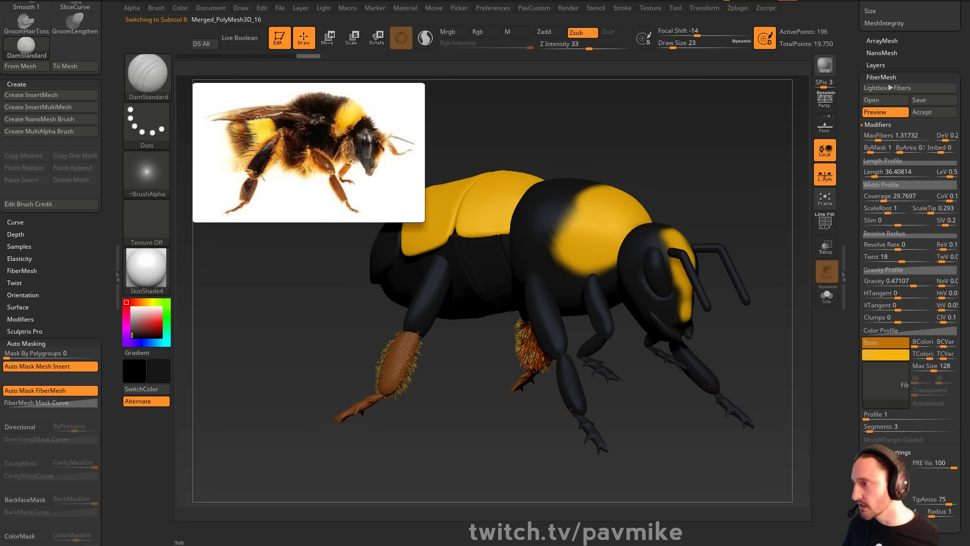
alt+click(524, 379)
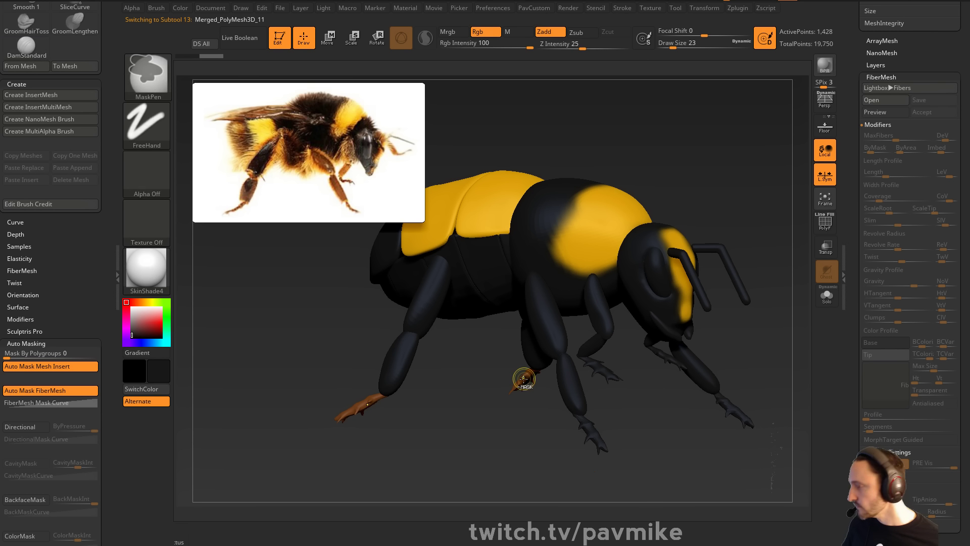
drag(715, 141, 665, 268)
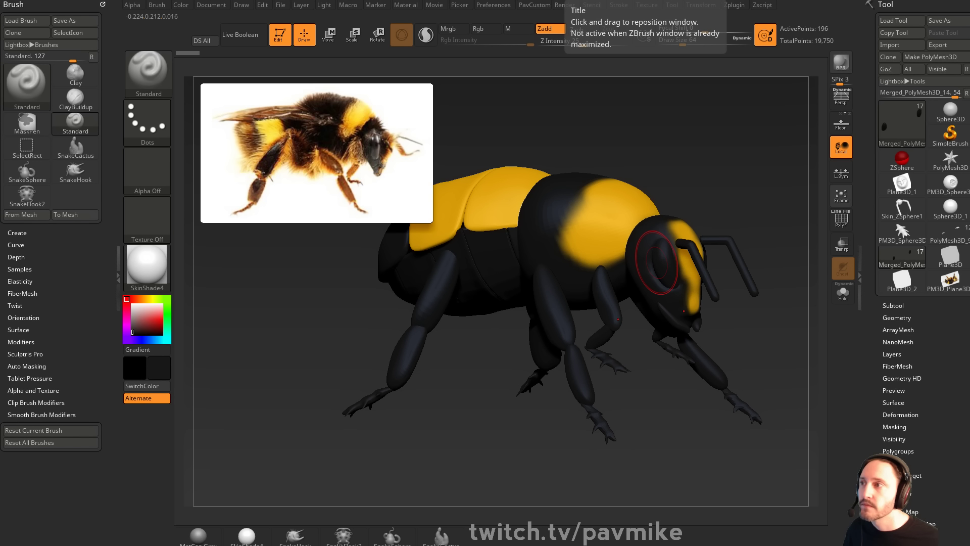
Preview FiberMesh on the front legs' lower segments and check the fur on the front legs' upper segments
mouse_move(753, 164)
mouse_down()
mouse_move(703, 188)
mouse_move(763, 164)
mouse_move(706, 197)
mouse_up()
key(s)
alt+click(612, 309)
key(space)
click(720, 136)
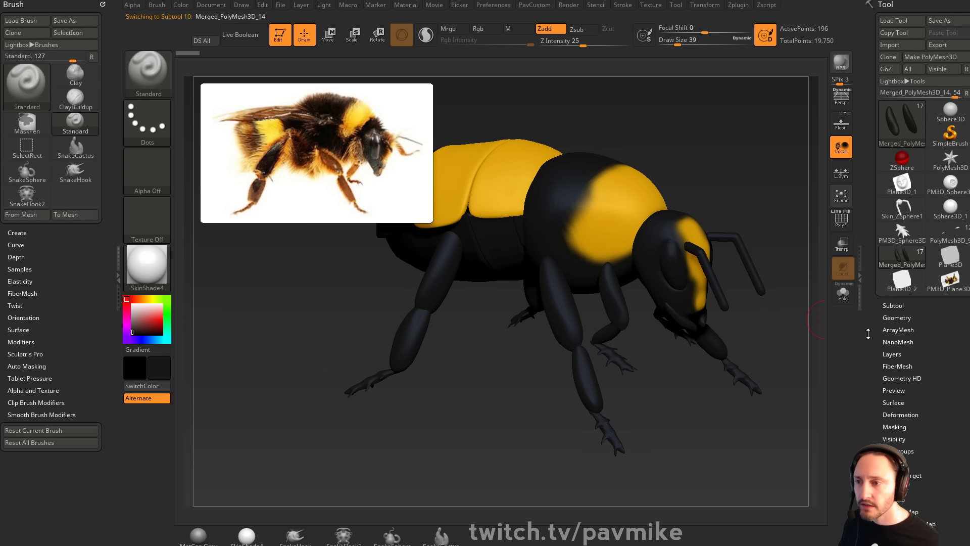
scroll(868, 333, down, 3)
key(shift)
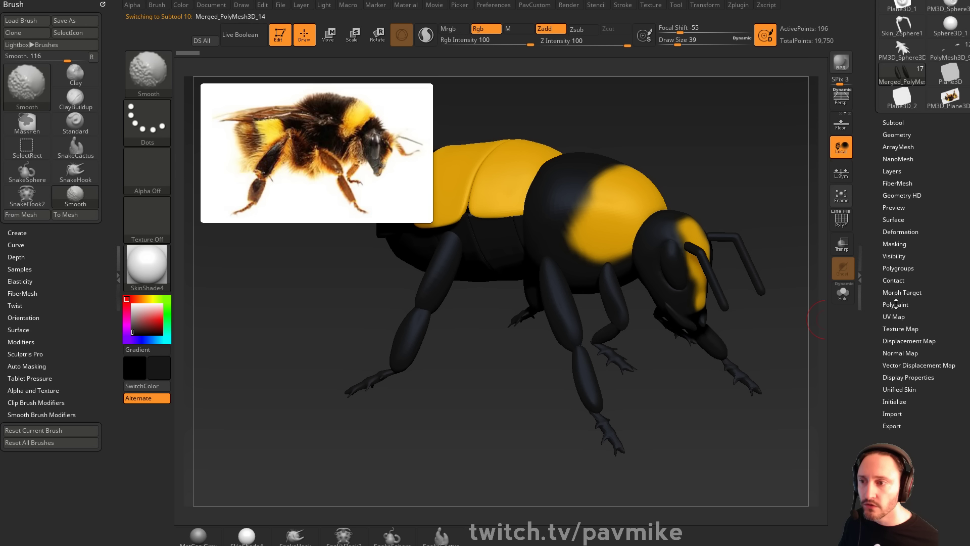
click(898, 183)
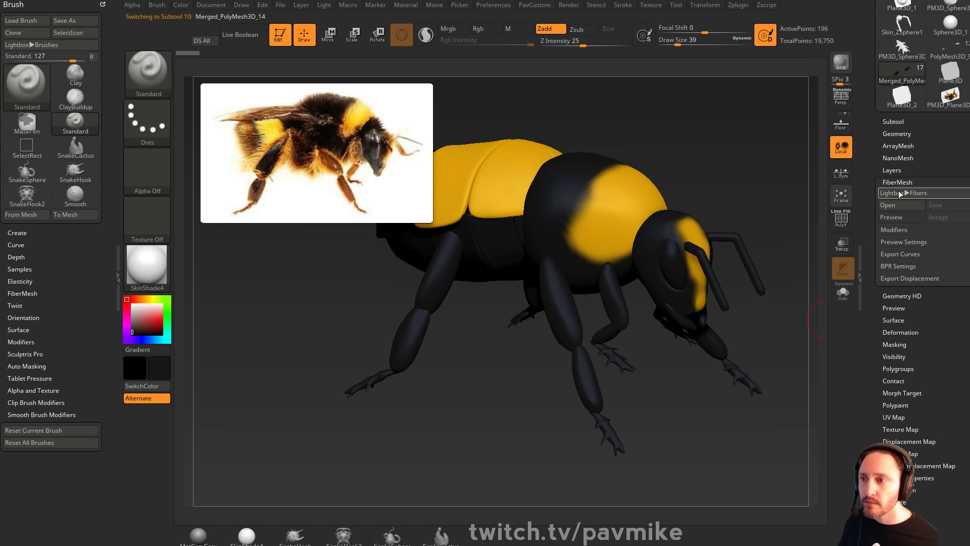
click(895, 222)
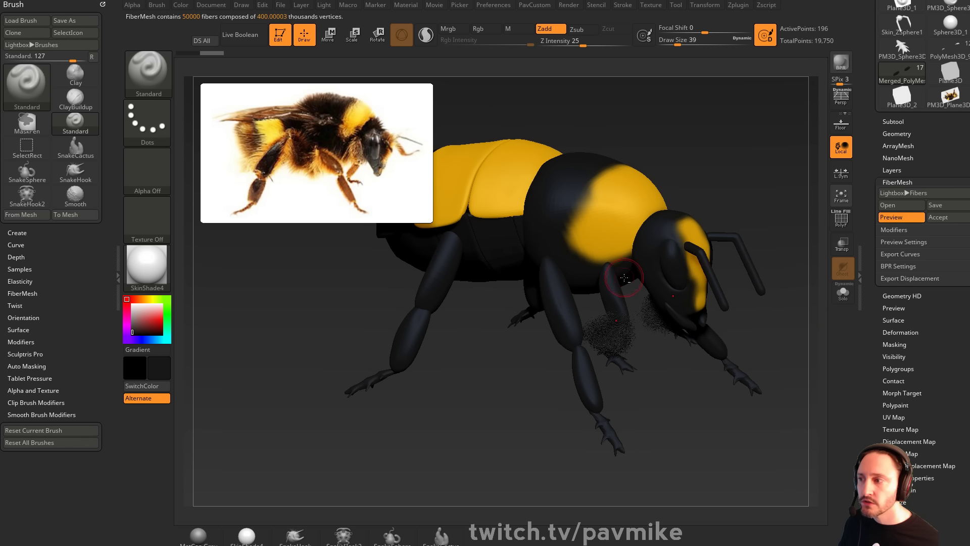
alt+click(617, 278)
click(895, 218)
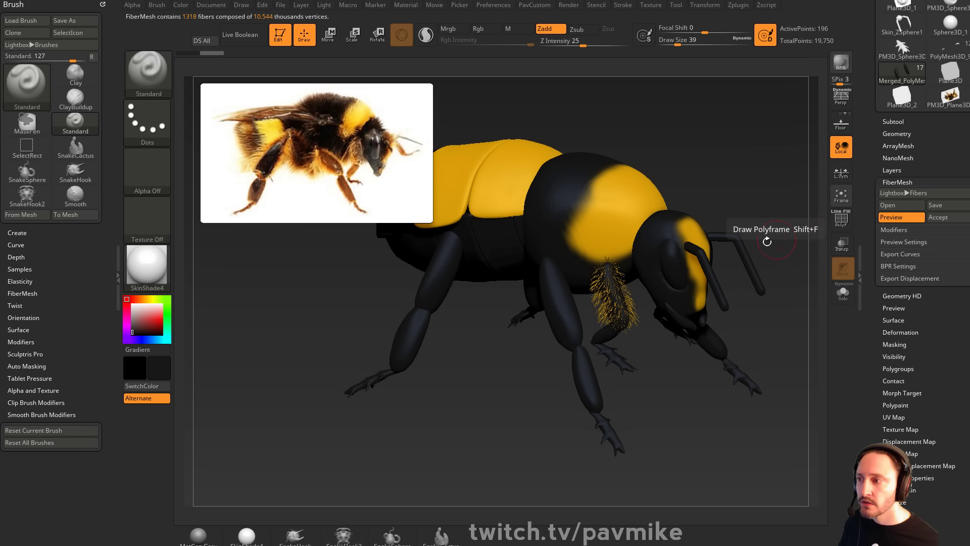
Load the LegHair.ZFP fibers preset from the Bumblebee Reference folder onto the front legs' lower segments
click(902, 205)
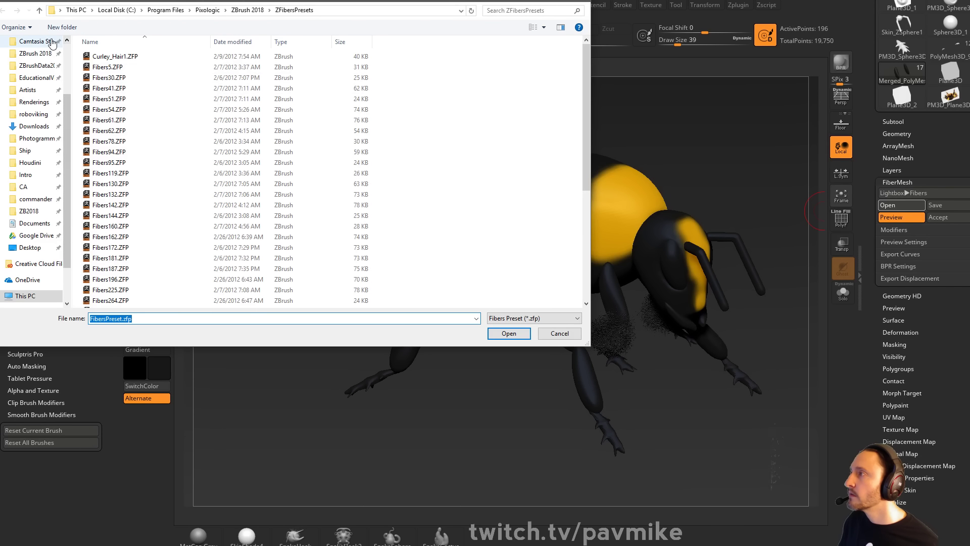
scroll(46, 50, up, 3)
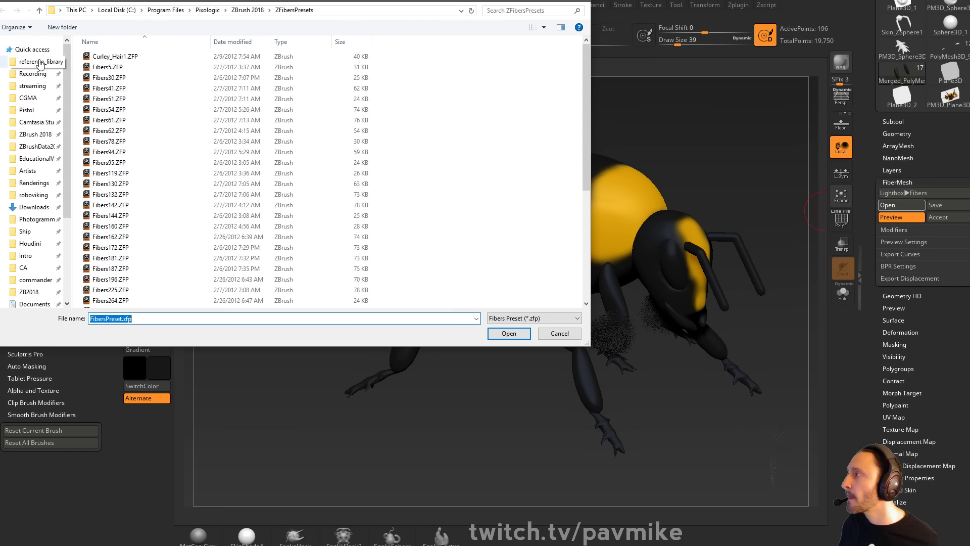
click(32, 86)
double_click(111, 56)
double_click(117, 56)
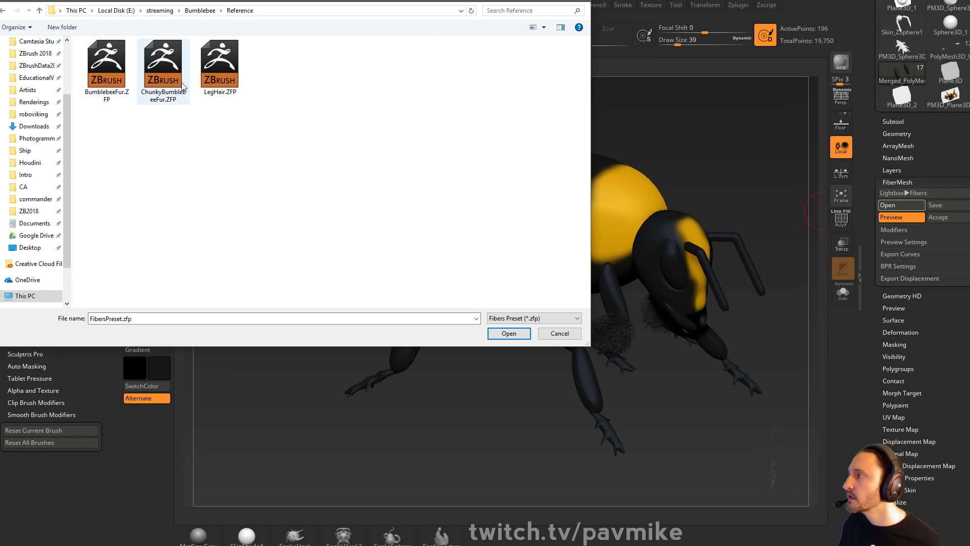
double_click(229, 69)
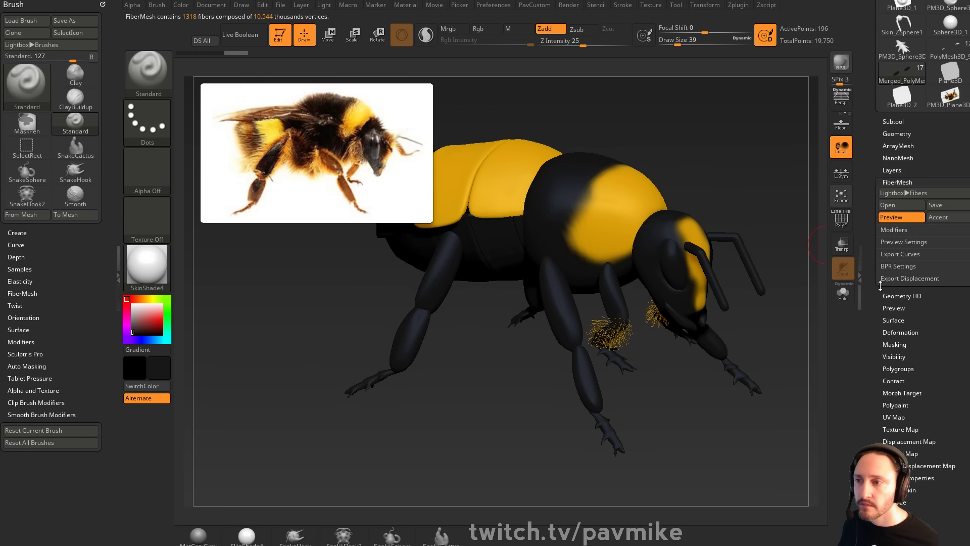
Shorten the fibers on the front legs' lower segments to a Length of about 40.82
click(893, 229)
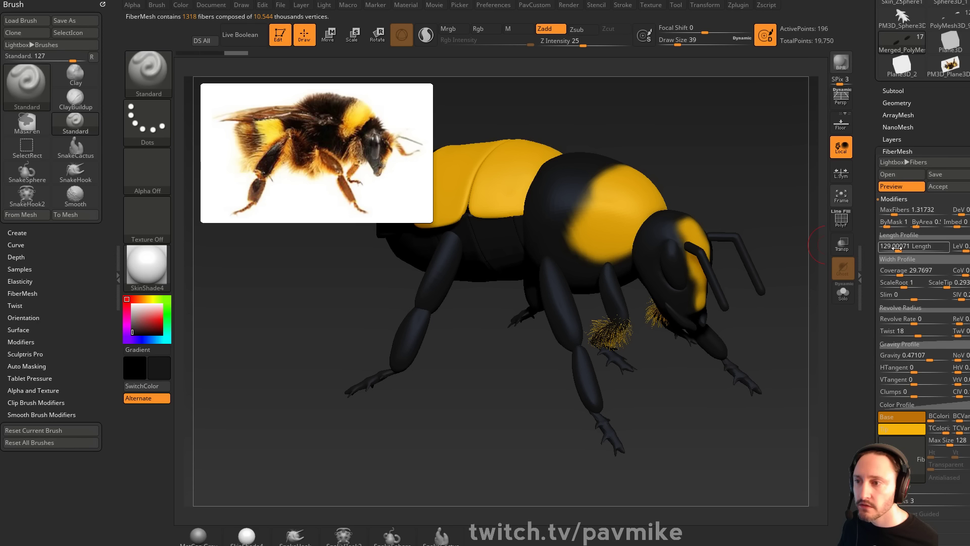
drag(889, 249, 891, 250)
drag(752, 183, 818, 268)
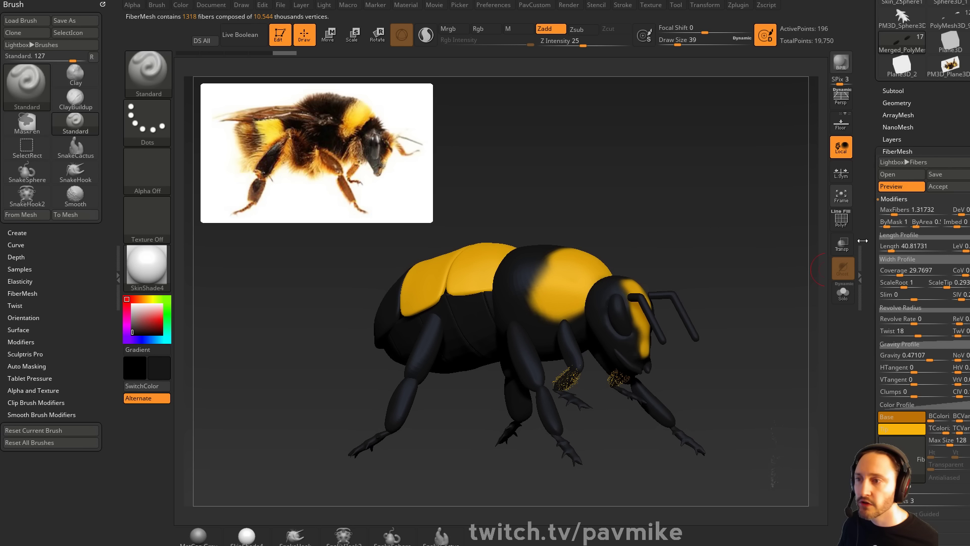
Preview the fur on the abdomen's yellow plates and on the thorax to check its FiberMesh settings
alt+click(420, 278)
drag(651, 219, 648, 208)
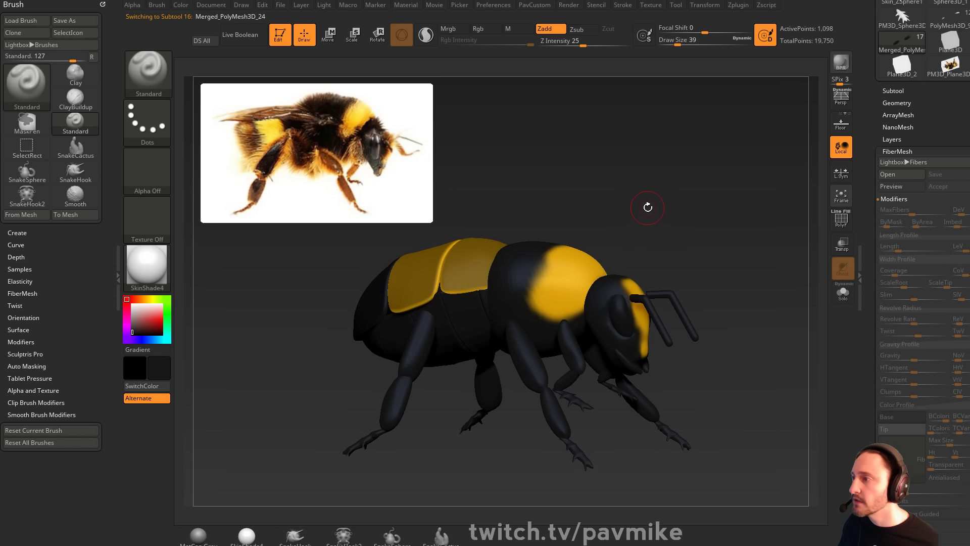
click(890, 188)
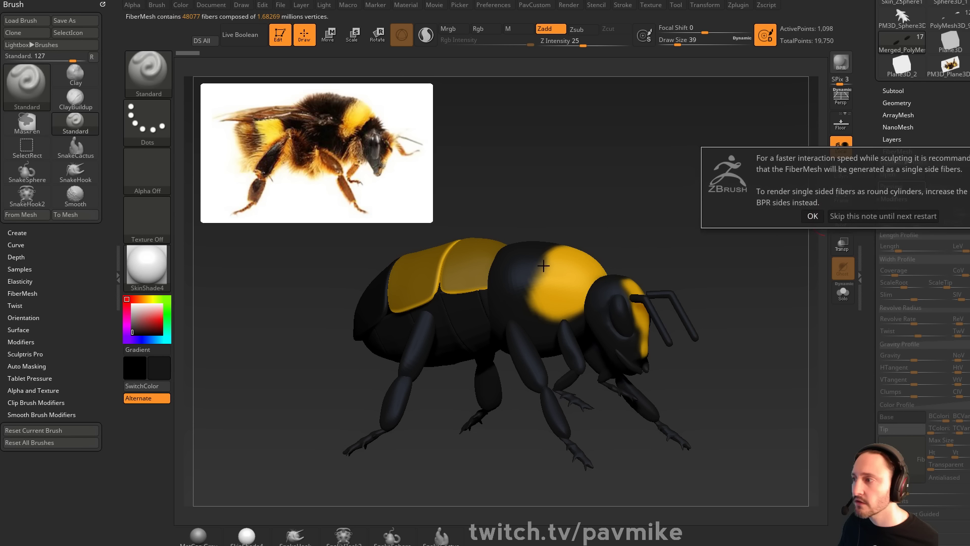
click(804, 216)
alt+click(638, 262)
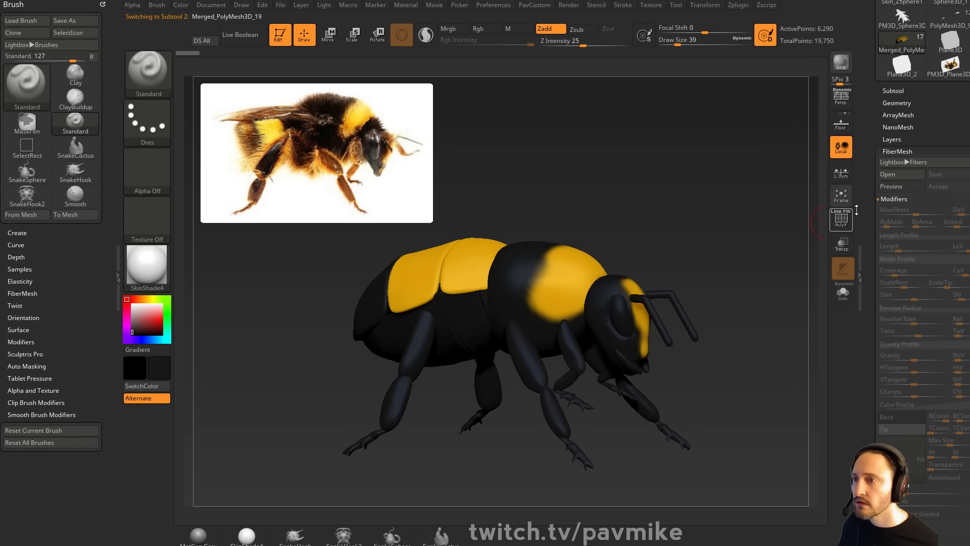
click(891, 186)
click(804, 218)
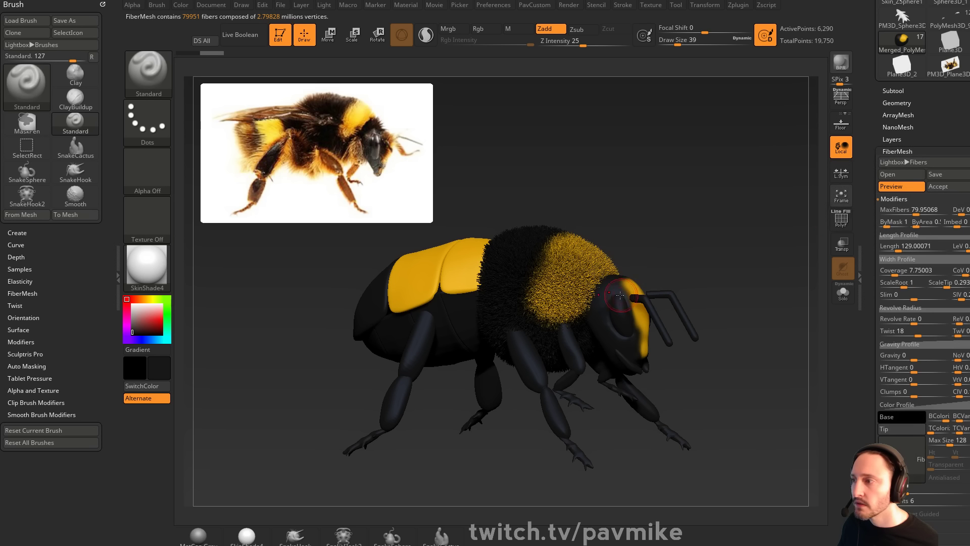
Preview the fur on the head and on the upper segments of the middle and hind legs
alt+click(620, 295)
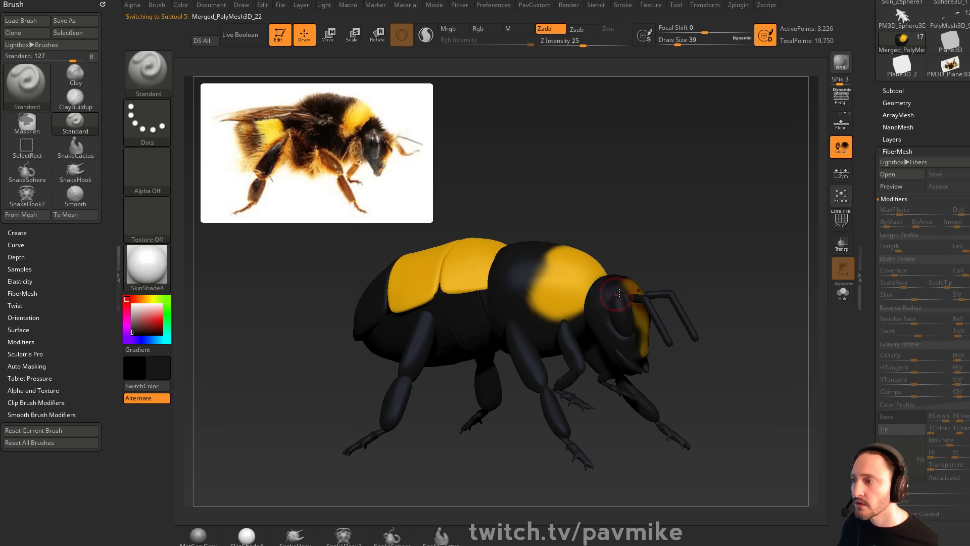
click(902, 186)
drag(701, 275, 694, 294)
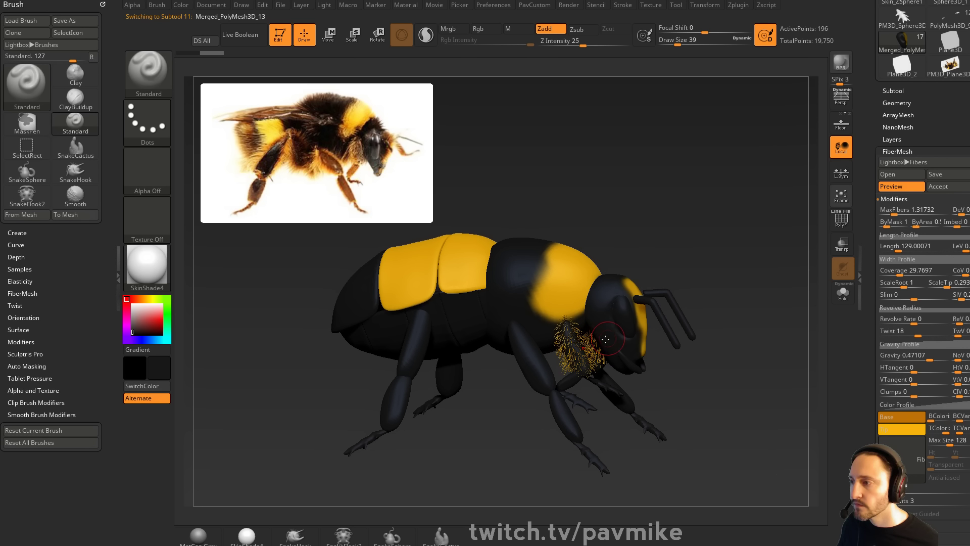
alt+click(523, 359)
click(902, 185)
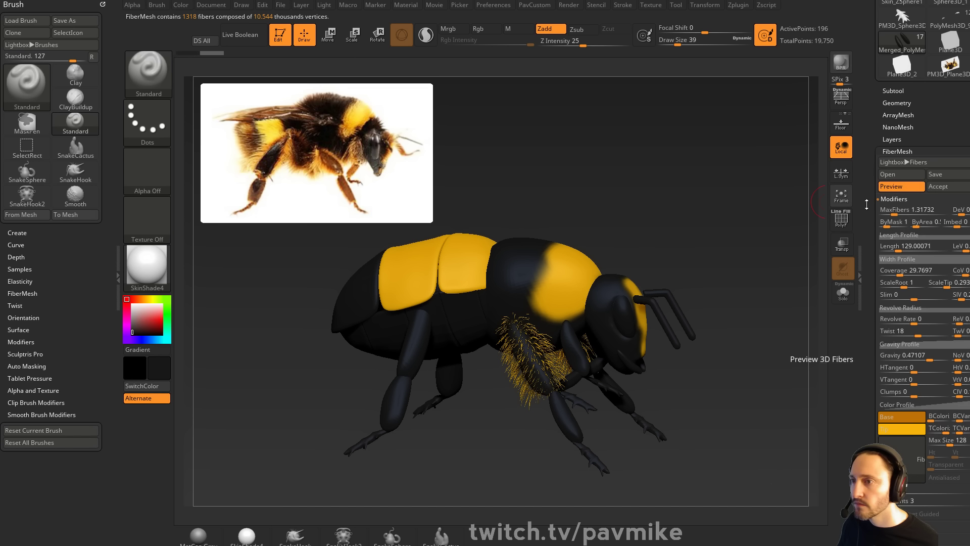
alt+click(414, 353)
click(902, 186)
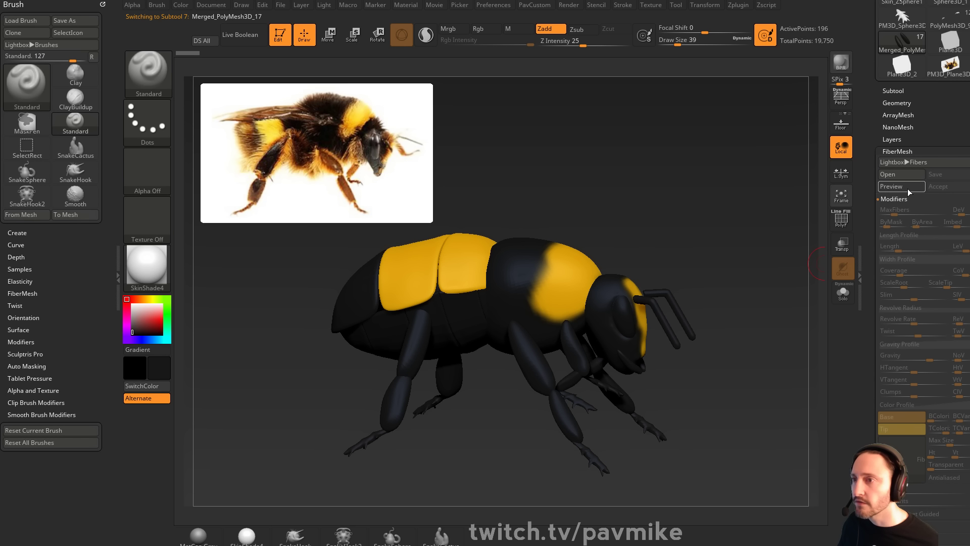
Dock the Zplugin palette in the side tray and show the Undo History preferences
click(738, 5)
mouse_move(734, 15)
mouse_down()
mouse_move(20, 81)
mouse_move(44, 95)
mouse_up()
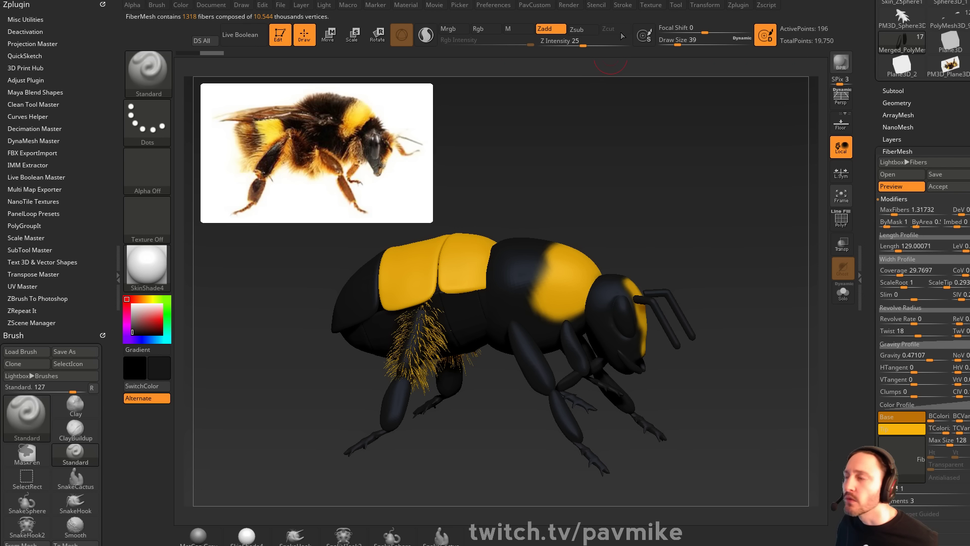
click(506, 6)
key(shift)
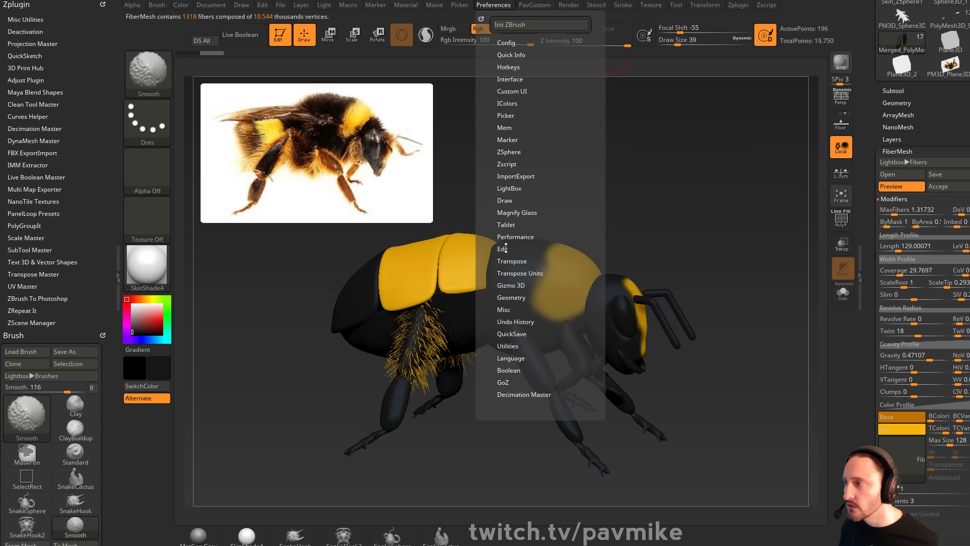
click(516, 321)
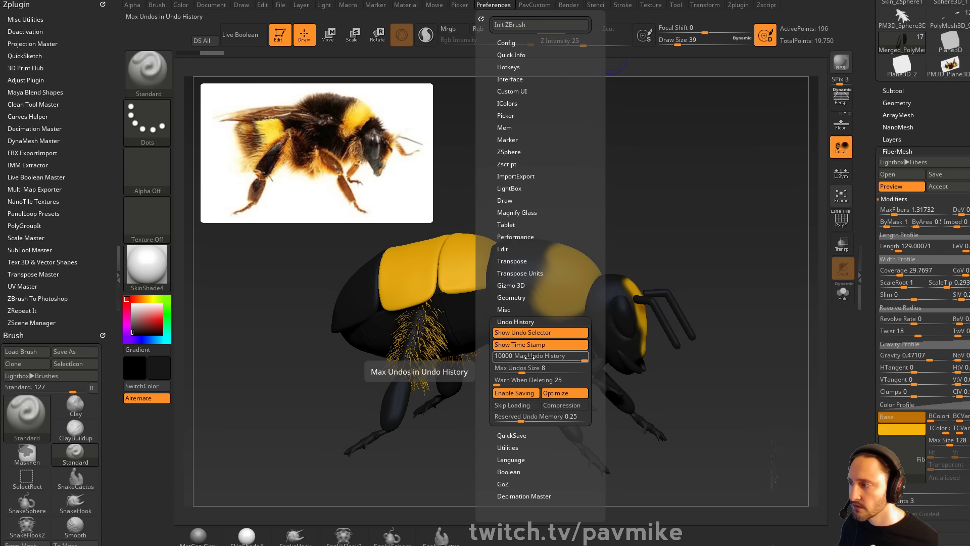
Show the QuickSave preferences to check the Maximum Duration and Rest Duration settings
shift+click(509, 435)
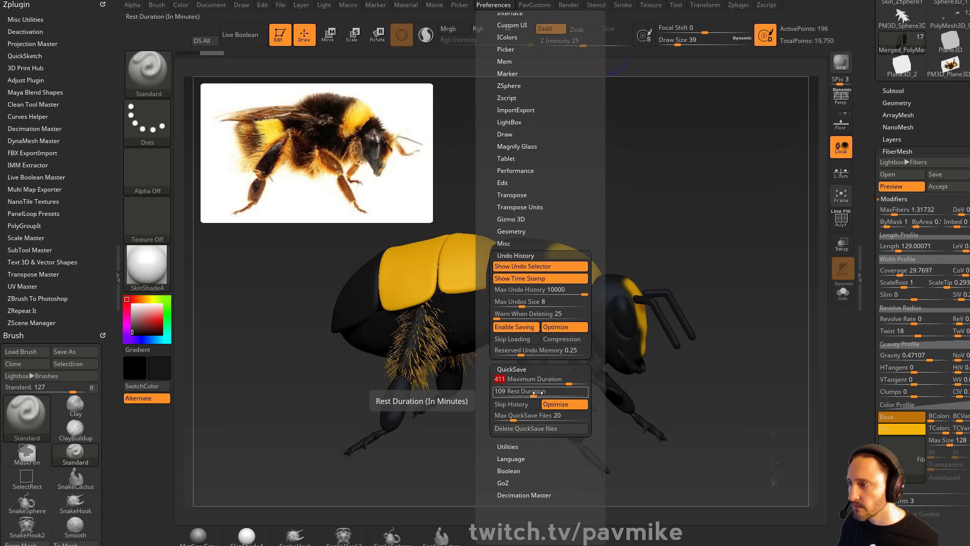
mouse_move(690, 141)
mouse_down()
mouse_move(667, 162)
mouse_move(696, 159)
mouse_up()
Try the FiberMesh preview on the hind legs' lower segments and on the abdomen's black body, and turn off the abdomen's preview
alt+click(444, 404)
drag(493, 428, 513, 427)
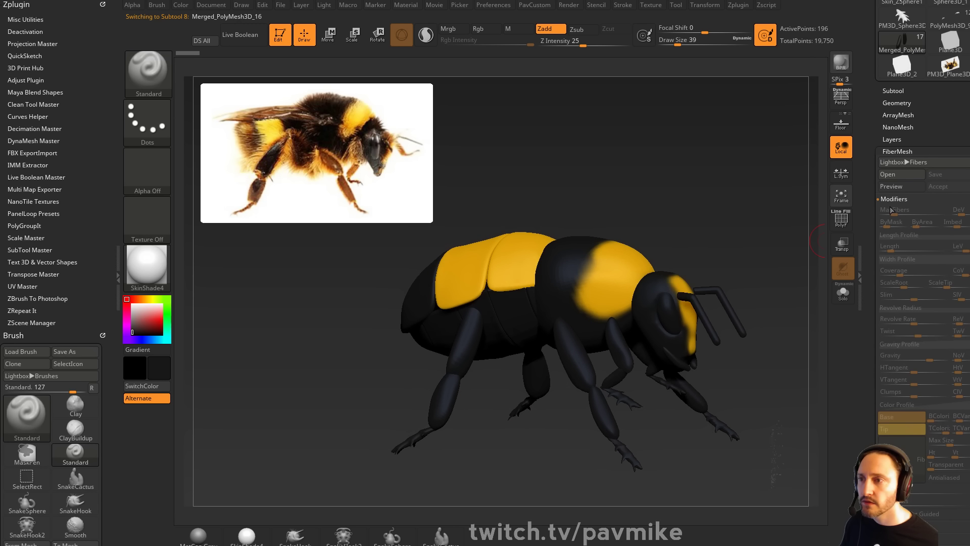
click(900, 186)
alt+click(482, 302)
click(898, 188)
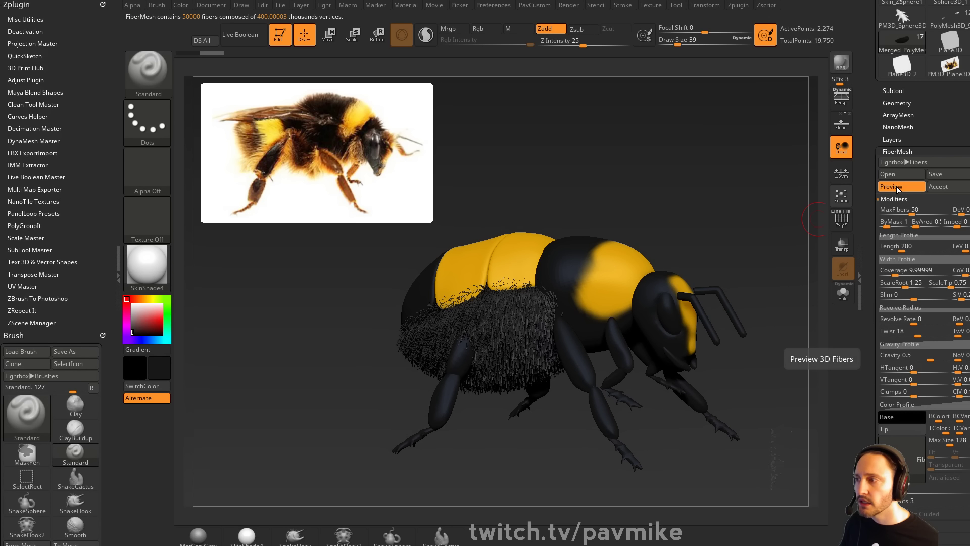
click(899, 190)
Preview the fur on the head, the front legs' upper segments and both segments of the middle legs
alt+click(437, 289)
alt+click(681, 305)
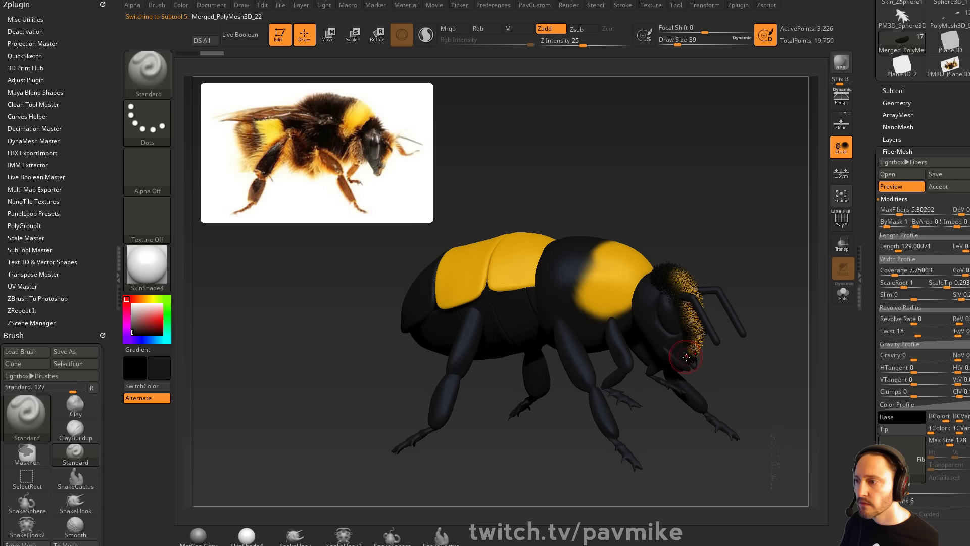
alt+click(648, 375)
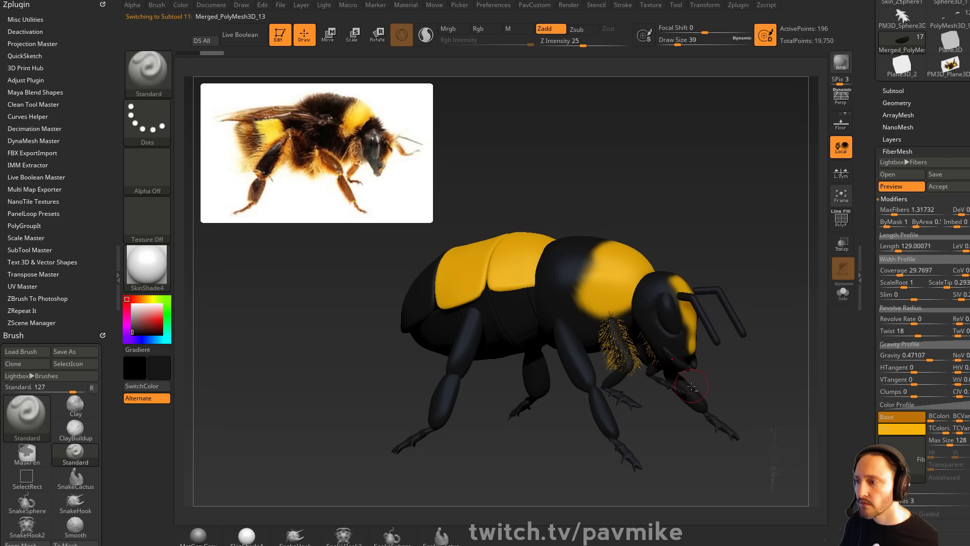
alt+click(642, 382)
click(898, 186)
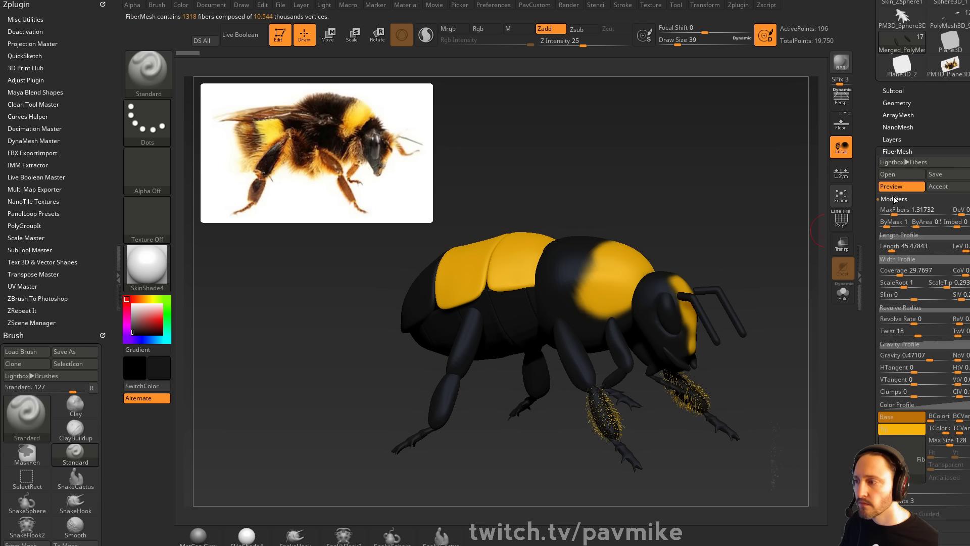
alt+click(577, 360)
drag(803, 218, 770, 198)
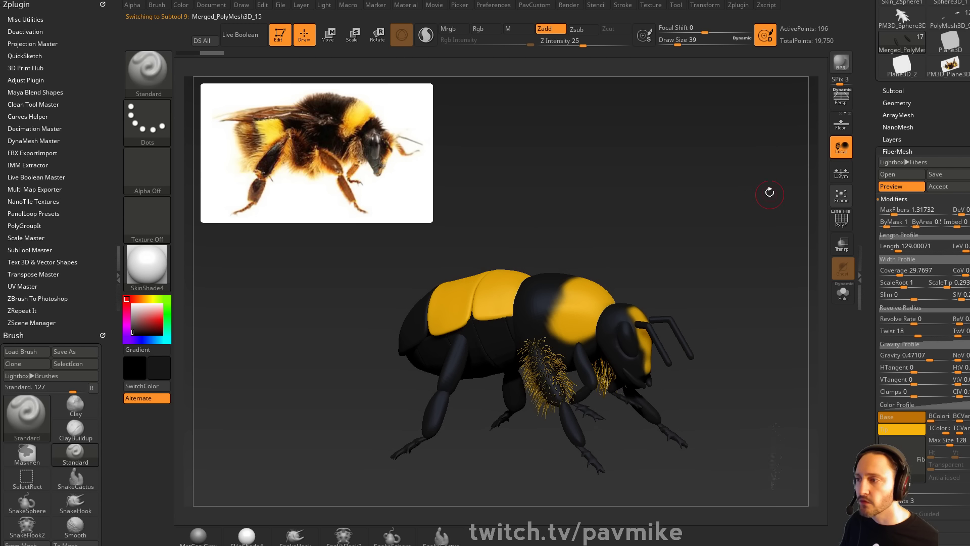
Expand the ZRepeat It plugin and check its list of stored ZScripts
key(shift)
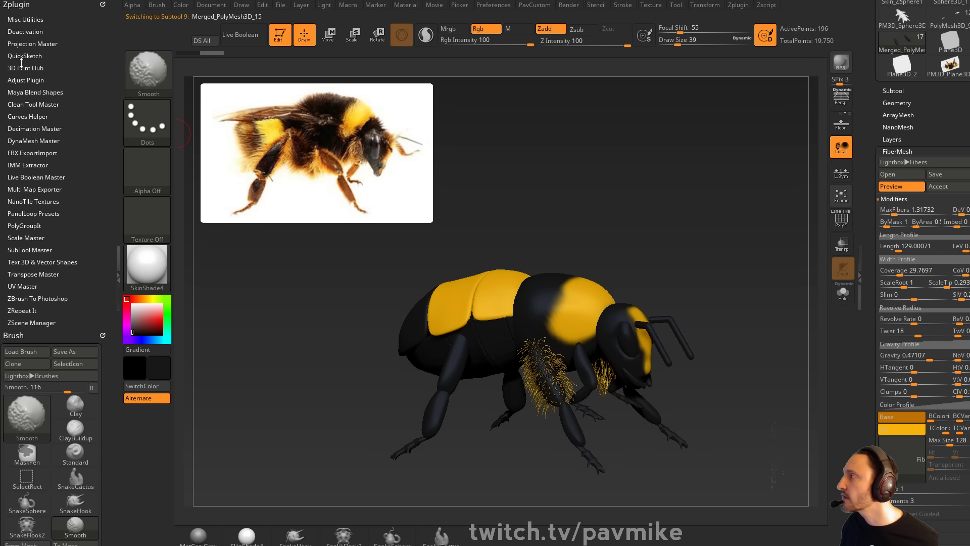
click(25, 105)
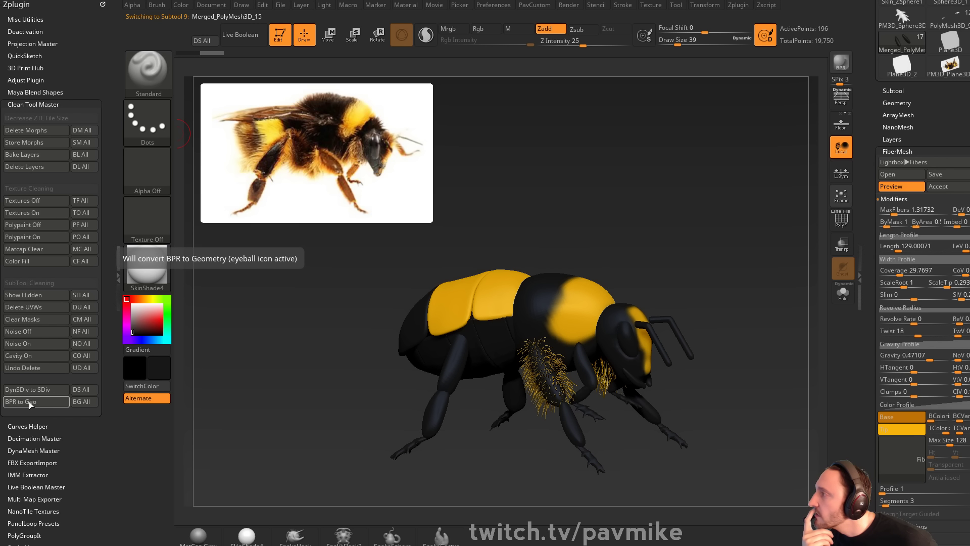
scroll(30, 402, down, 8)
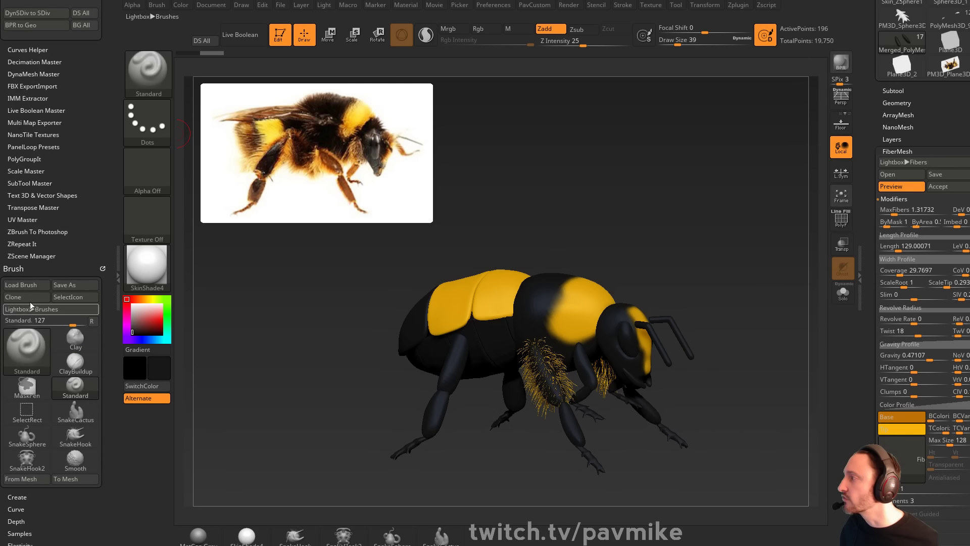
click(20, 243)
scroll(50, 230, down, 2)
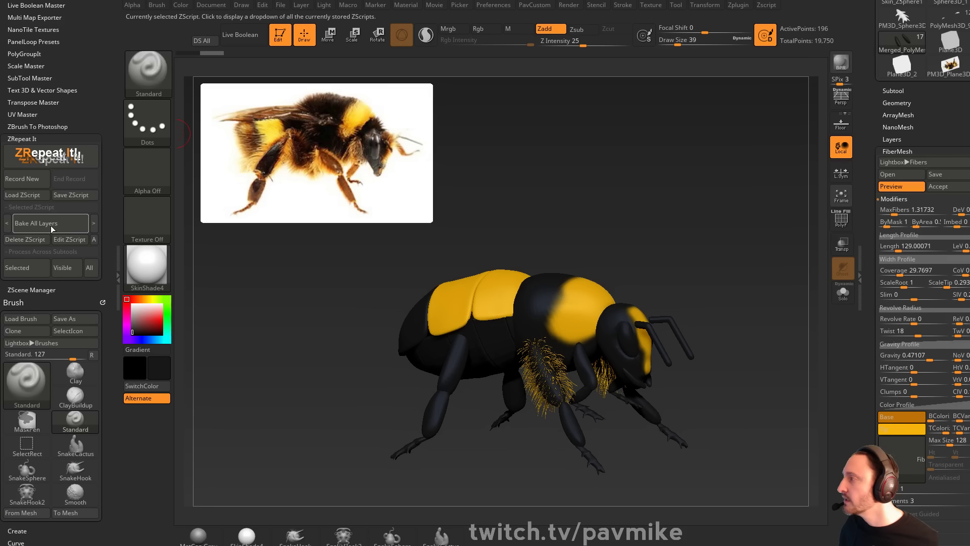
click(52, 228)
click(51, 224)
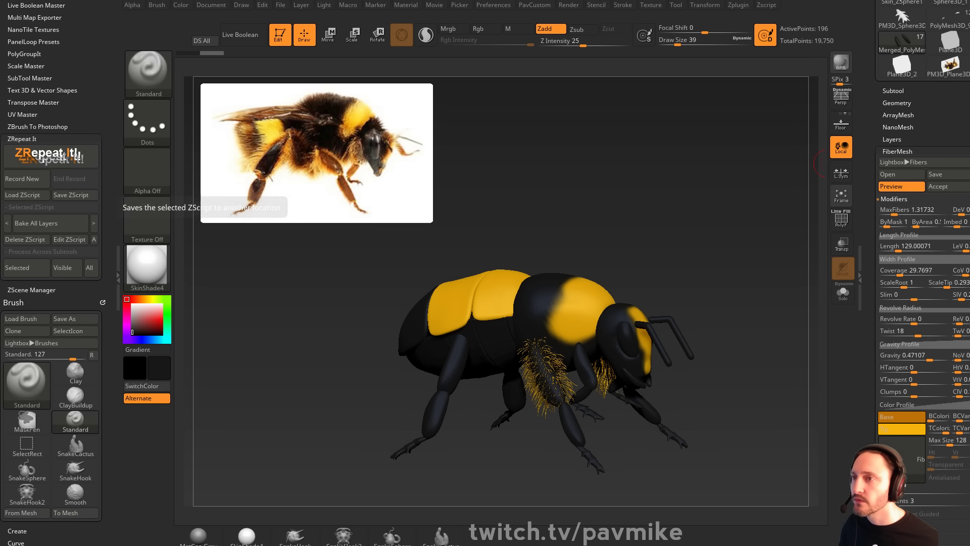
Accept the thorax's FiberMesh fur while recording a ZScript, choose Always YES for Fast Preview, and end the recording without naming it
click(893, 91)
drag(882, 192, 879, 87)
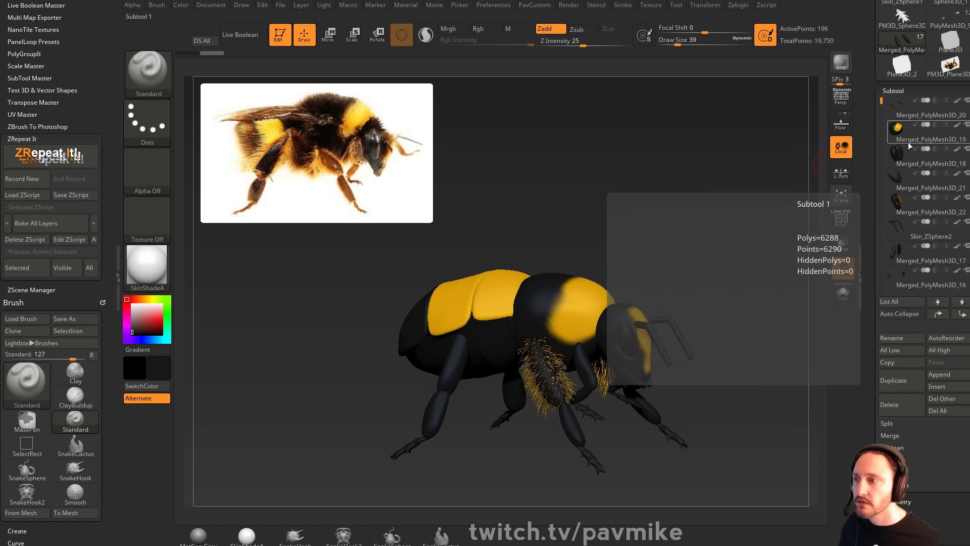
click(908, 140)
click(29, 181)
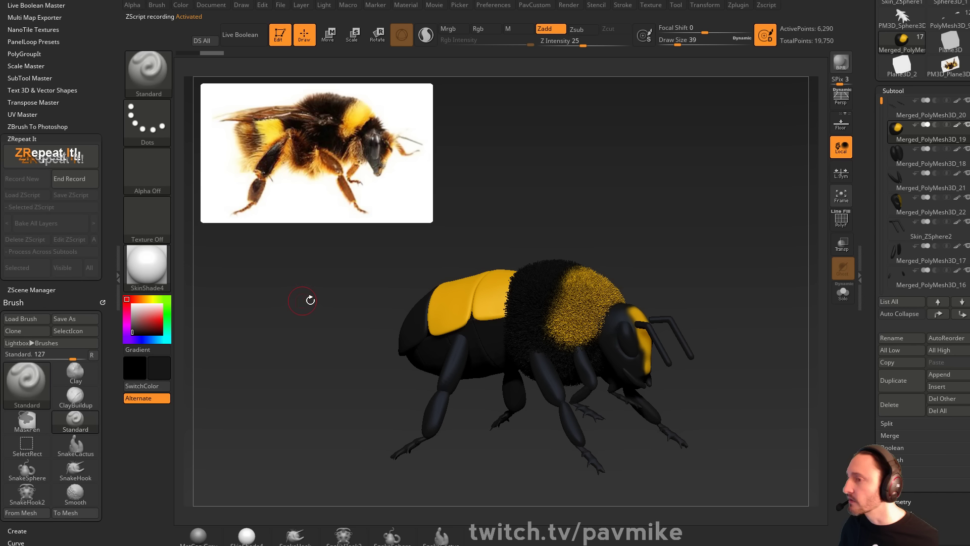
drag(873, 298, 882, 192)
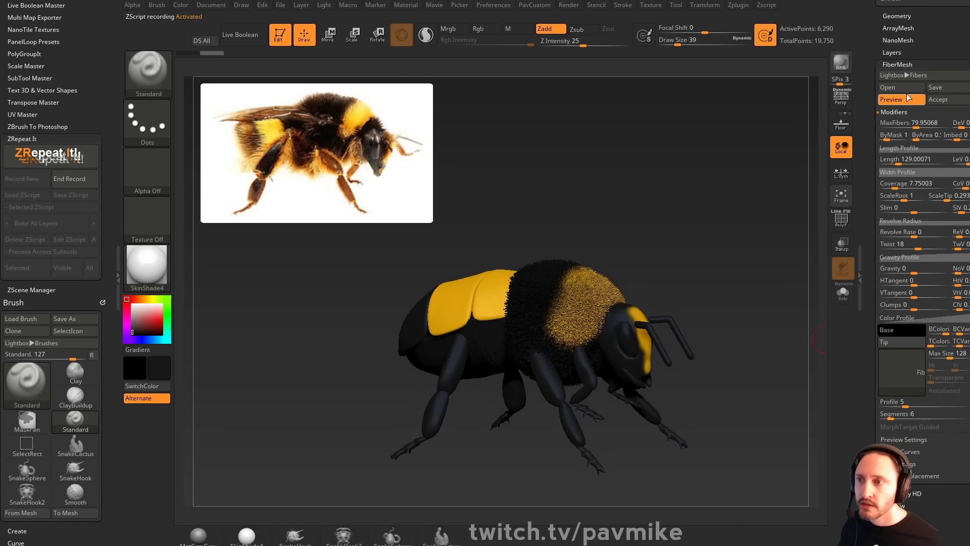
click(944, 102)
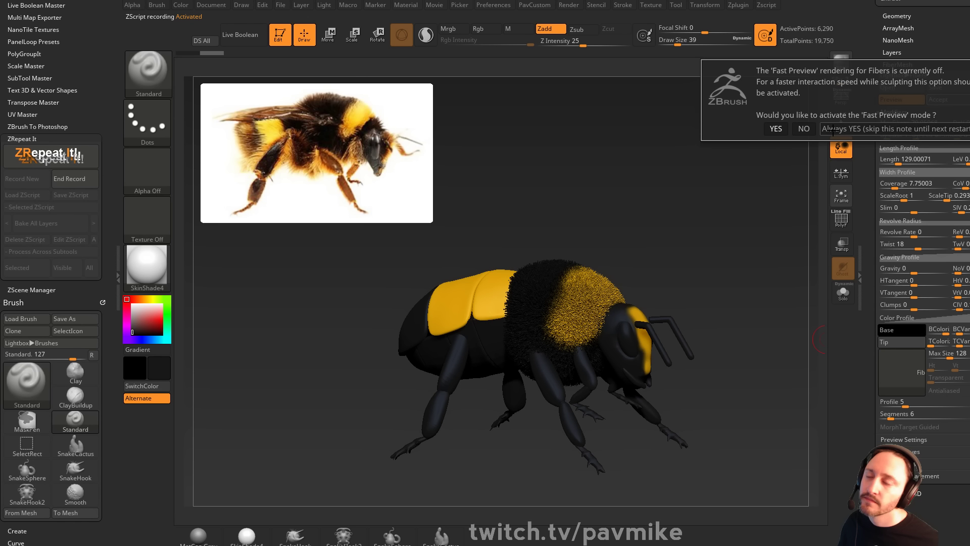
click(833, 130)
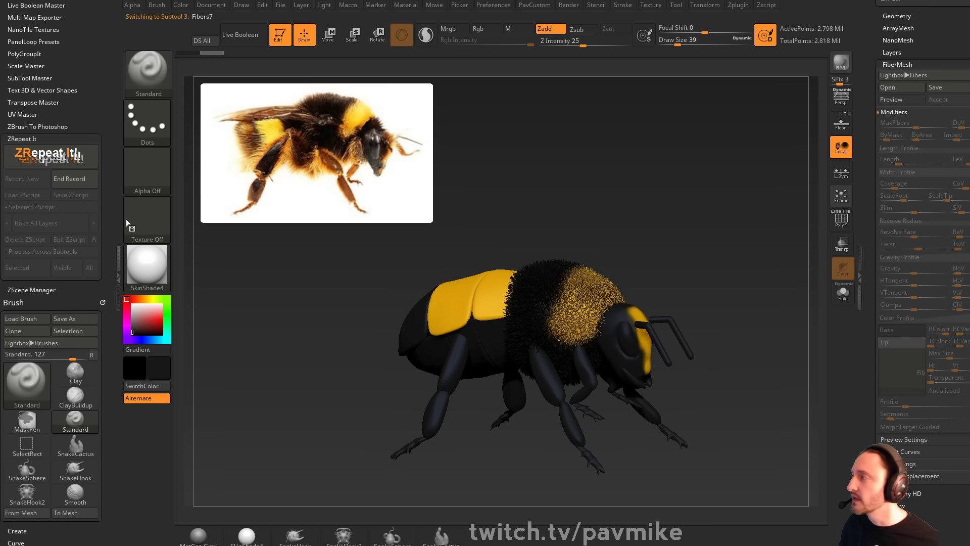
click(70, 178)
key(Escape)
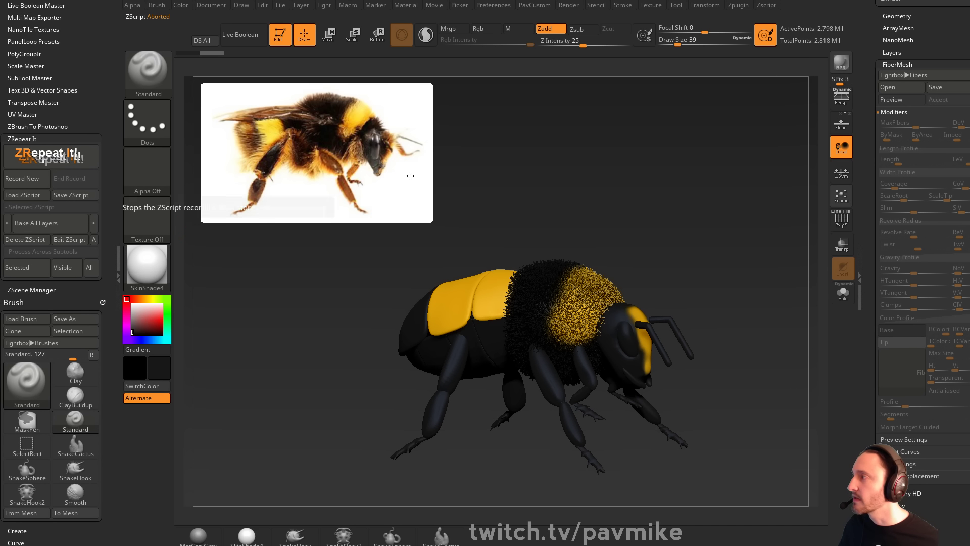
Identify the Merged_PolyMesh3D_18 and Merged_PolyMesh3D_21 subtools, briefly isolating the first in Solo mode
scroll(869, 130, up, 10)
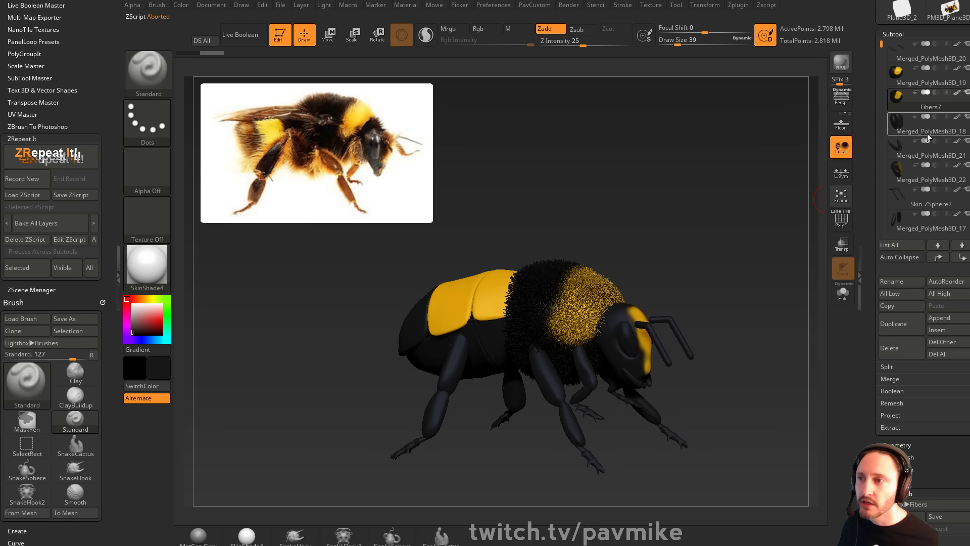
click(932, 130)
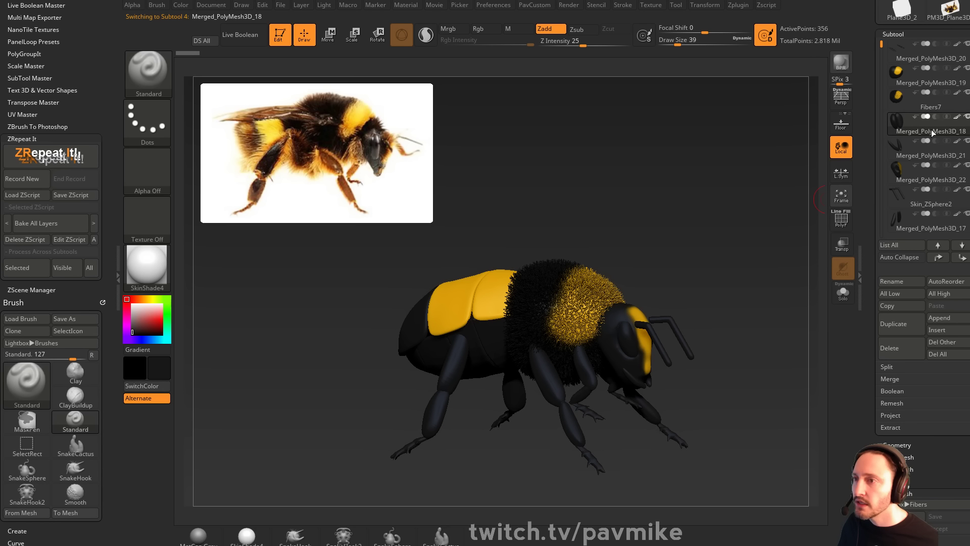
click(848, 297)
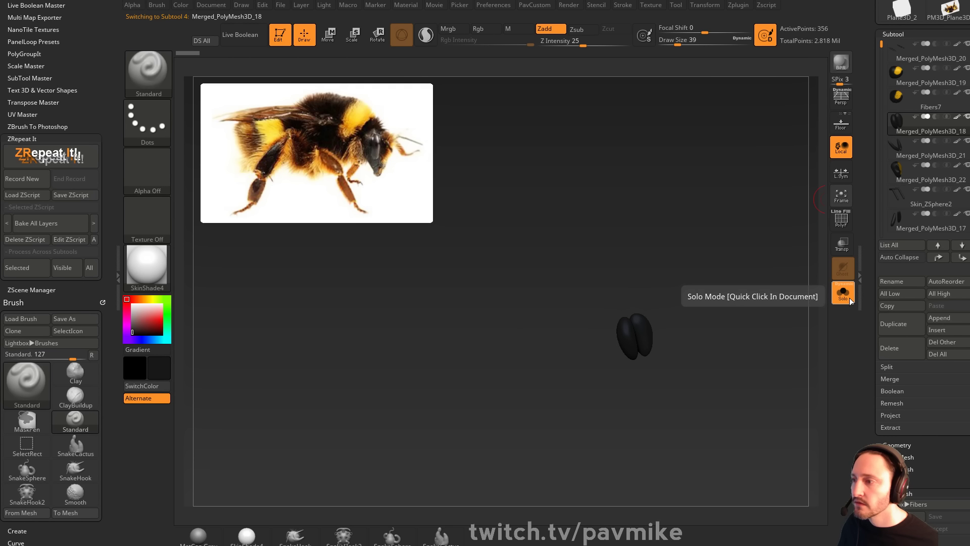
click(850, 298)
click(933, 158)
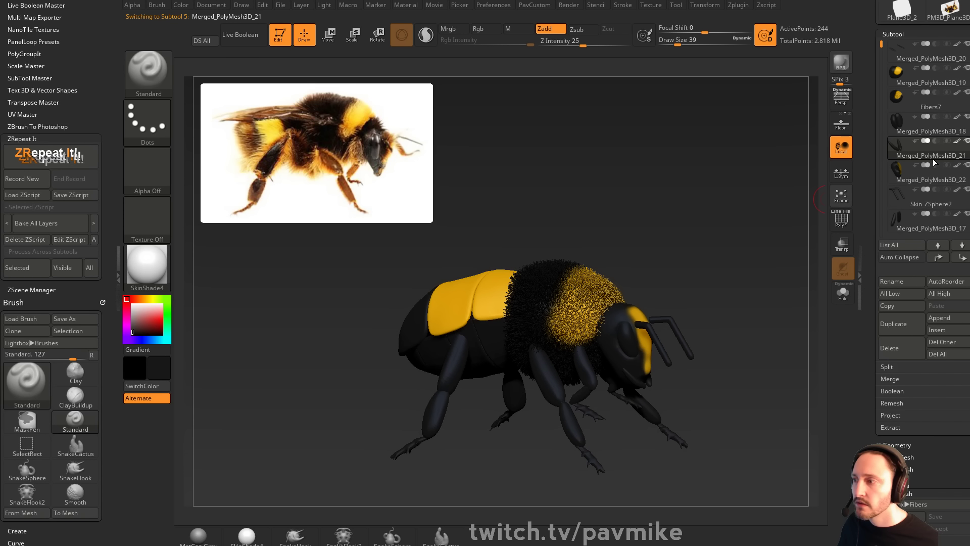
Record a ZScript named AcceptFibermesh that accepts the fur on the hind legs' upper segments (Merged_PolyMesh3D_17)
click(917, 227)
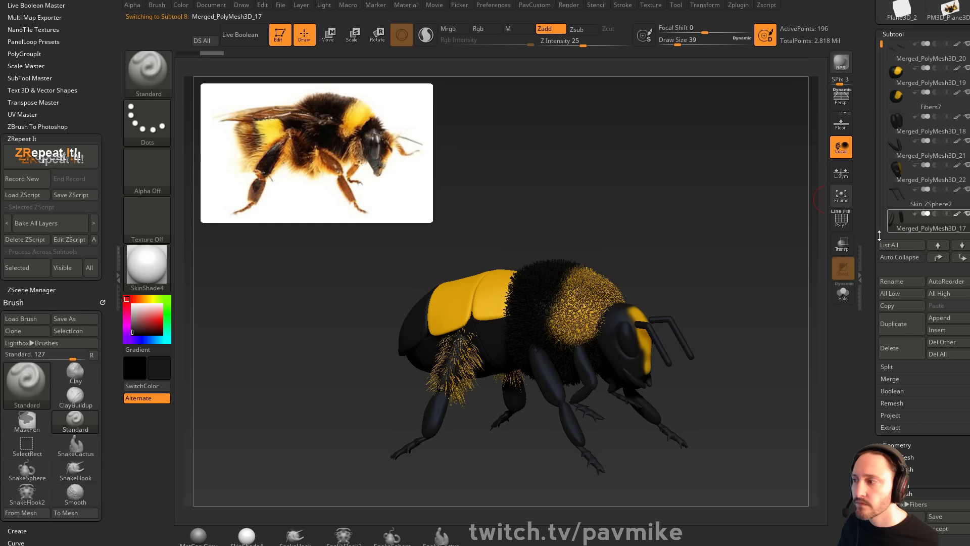
click(22, 179)
drag(869, 288, 871, 15)
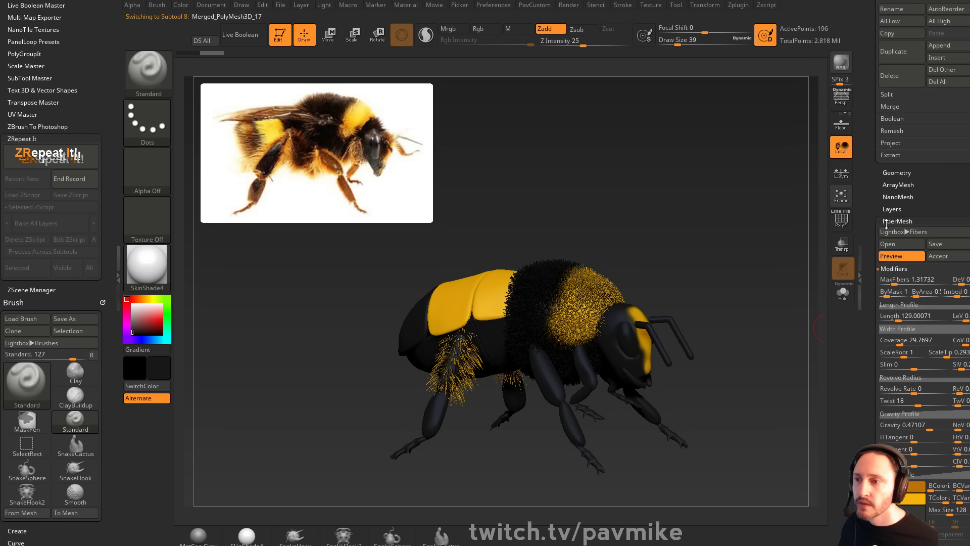
click(939, 256)
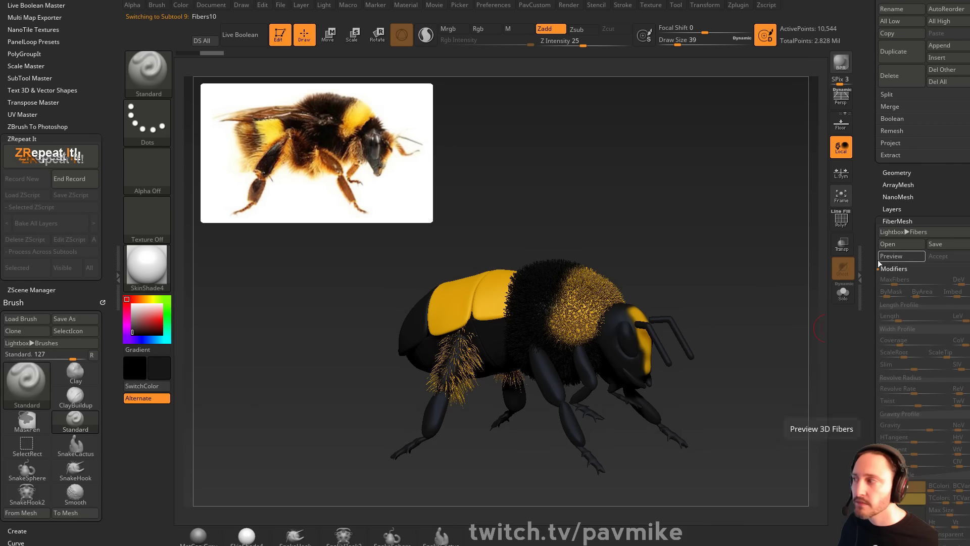
click(65, 183)
text(Ac)
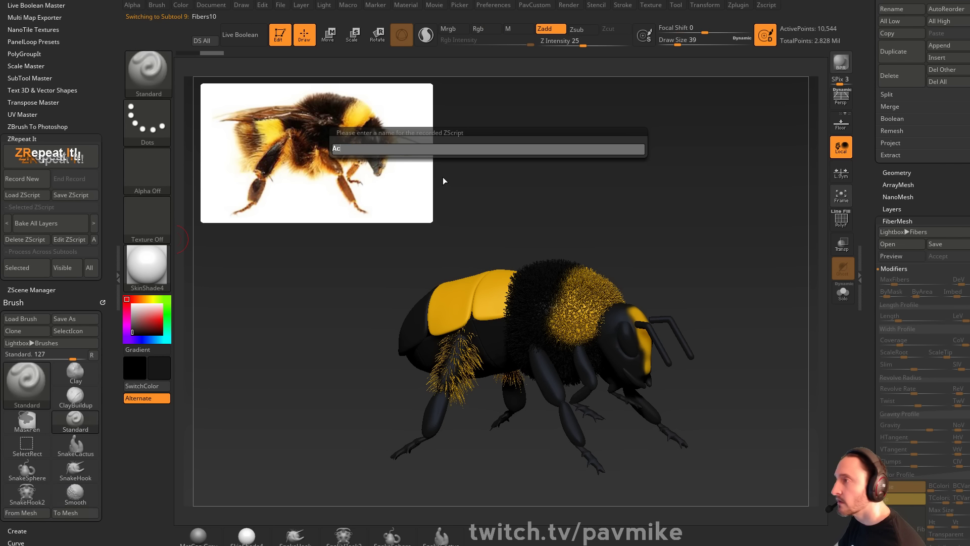
text(ceptFibermesh)
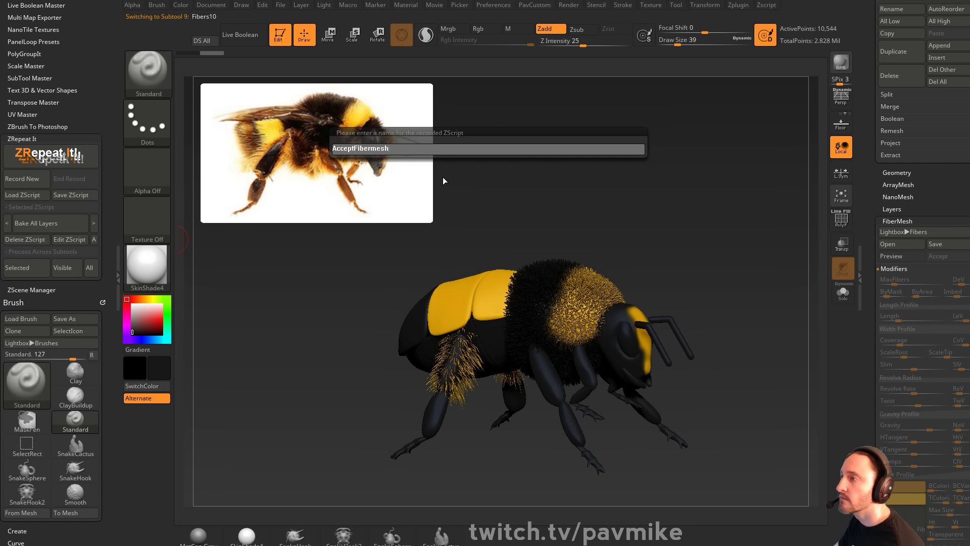
key(Return)
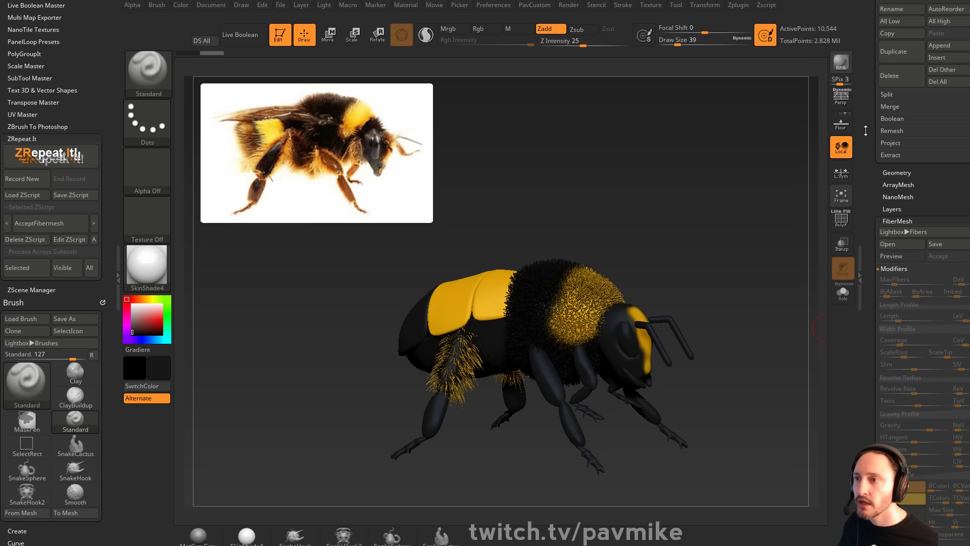
Check which subtools carry fur by selecting the thorax fibers, head, eyes, antennae and mouthparts in turn
scroll(920, 227, up, 8)
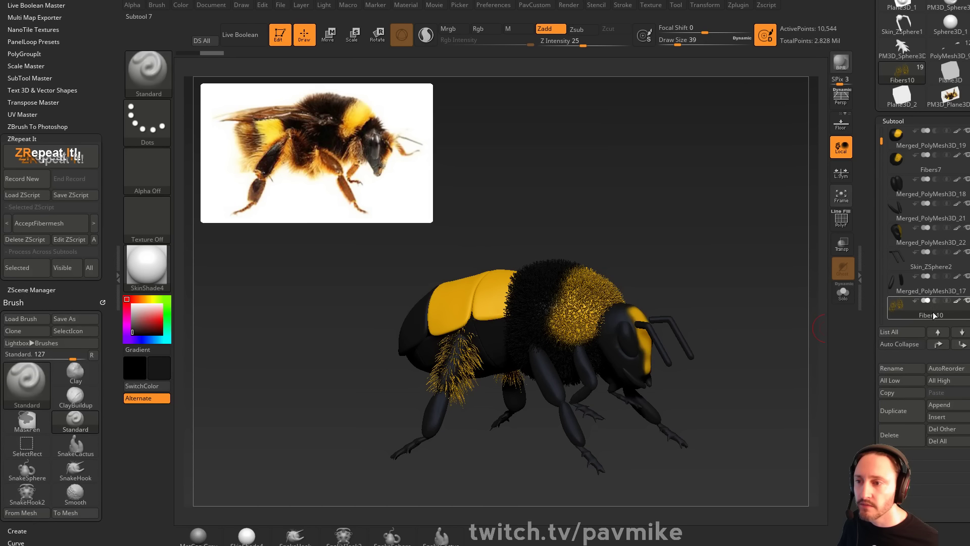
click(932, 163)
scroll(933, 150, down, 1)
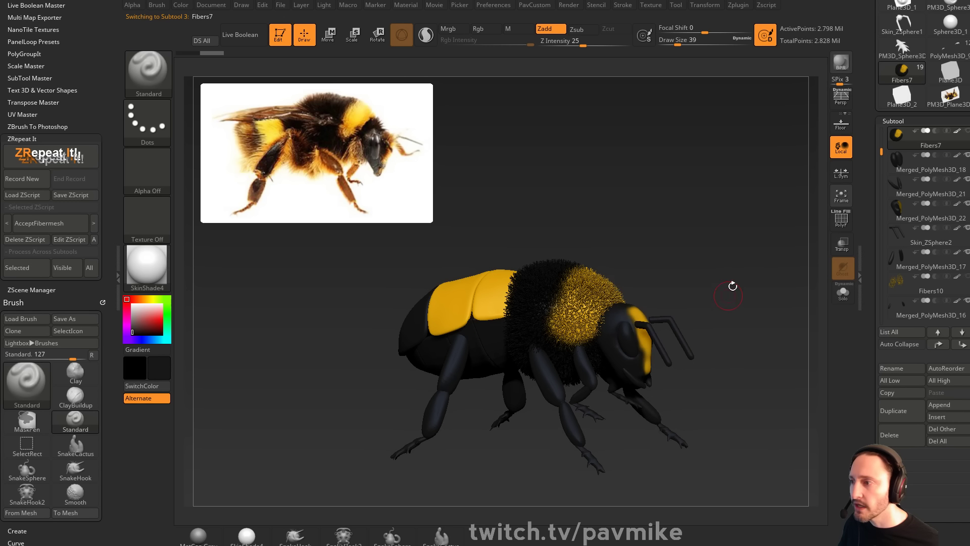
alt+click(628, 315)
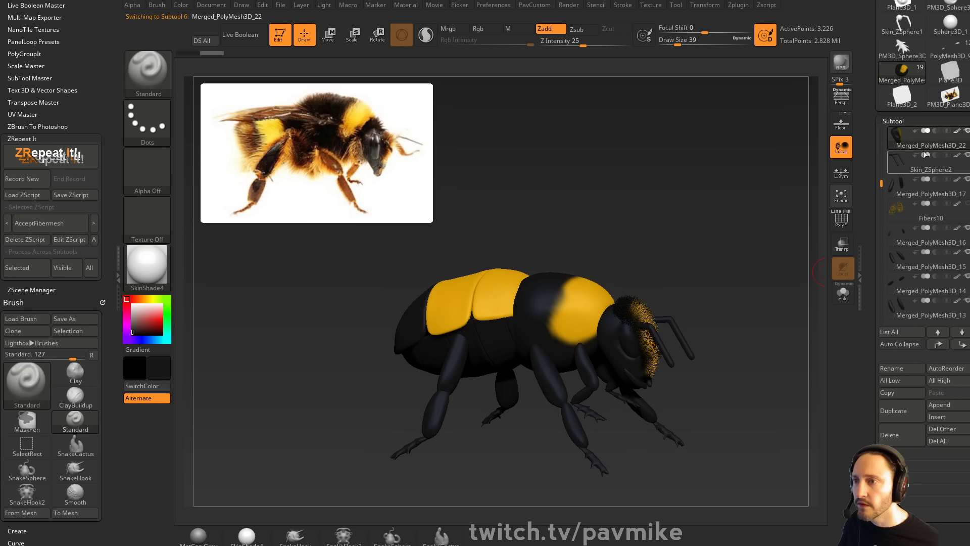
alt+click(626, 341)
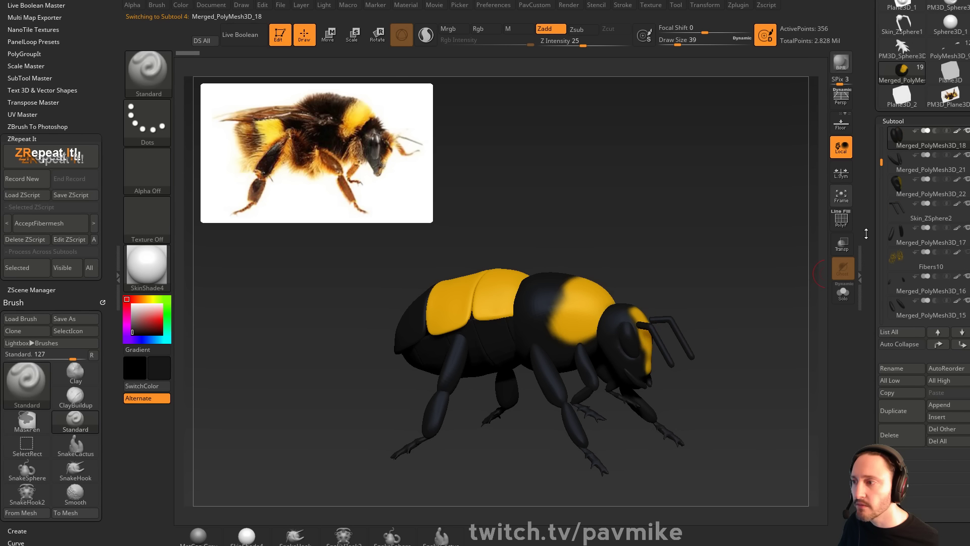
alt+click(610, 327)
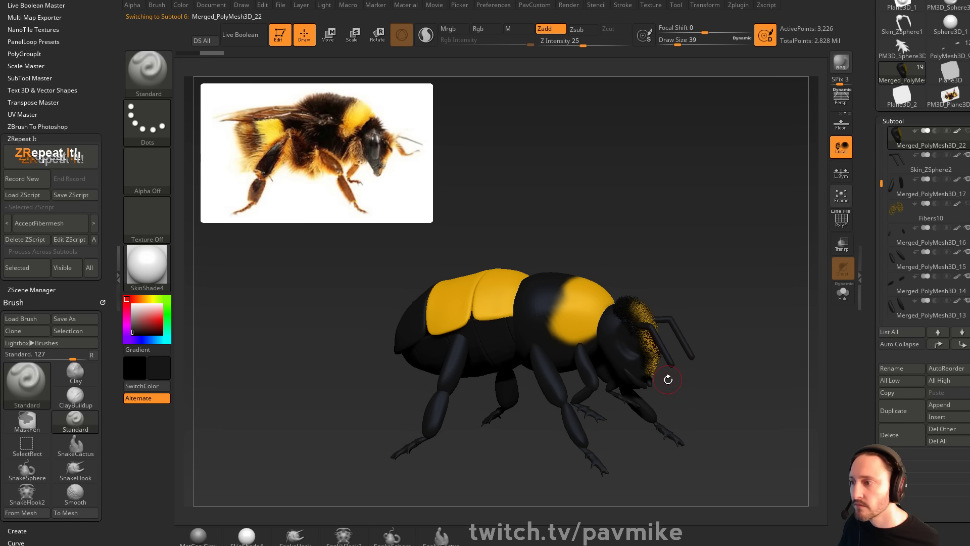
alt+click(666, 357)
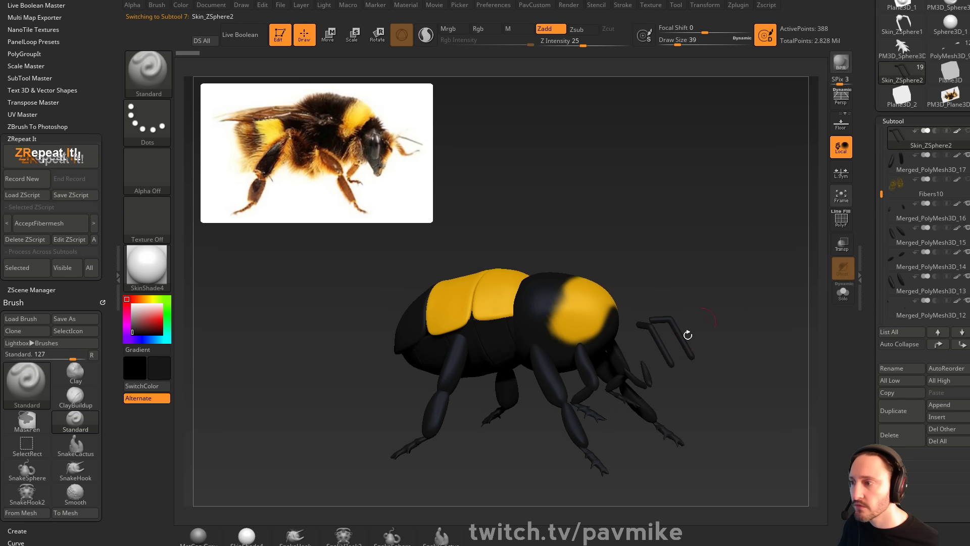
alt+click(646, 374)
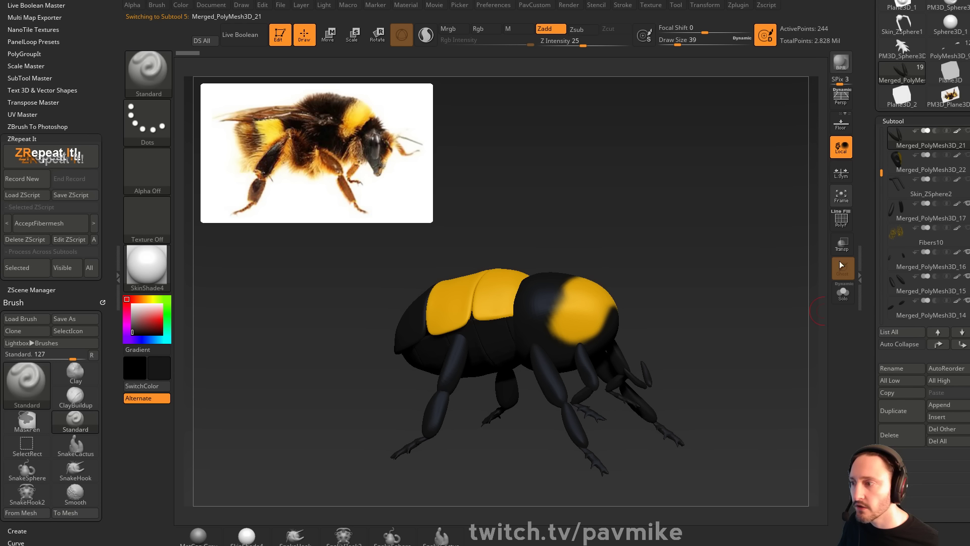
Hide the bee's feet subtools, Merged_PolyMesh3D_12, Merged_PolyMesh3D_20 and Merged_PolyMesh3D_11
alt+click(665, 428)
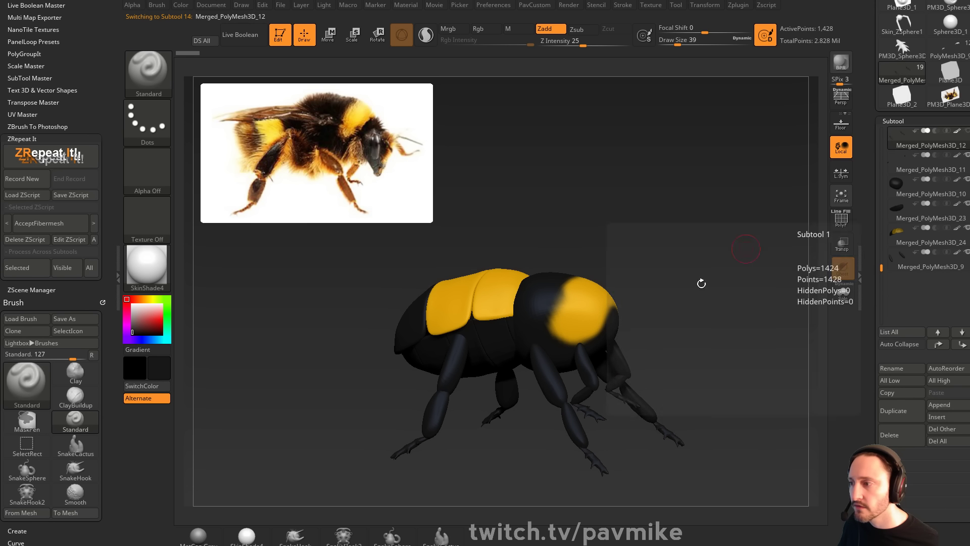
alt+click(588, 413)
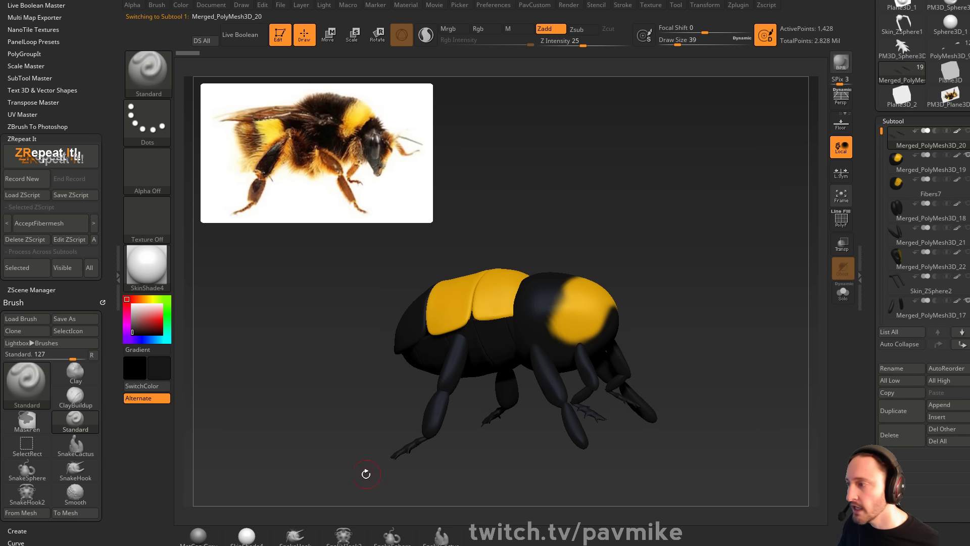
alt+click(489, 420)
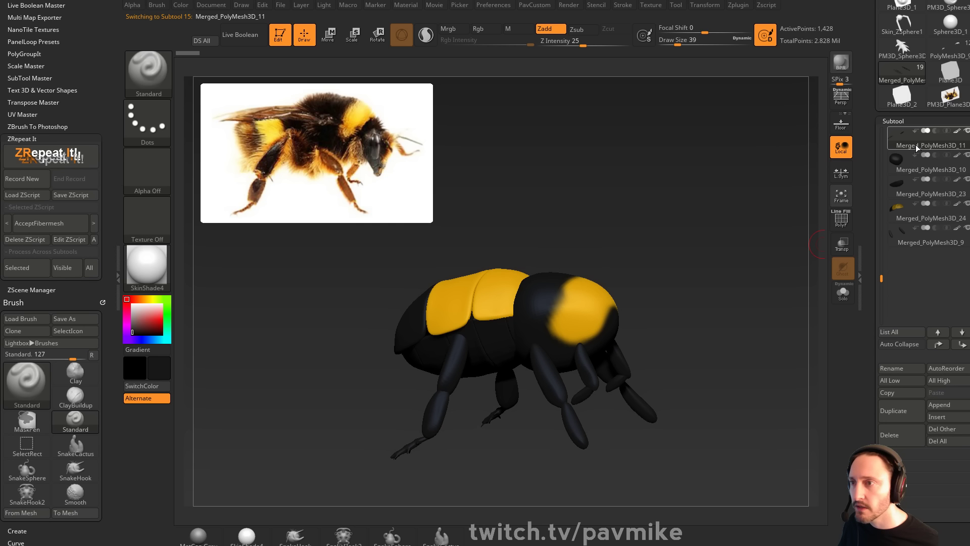
alt+click(479, 351)
click(968, 130)
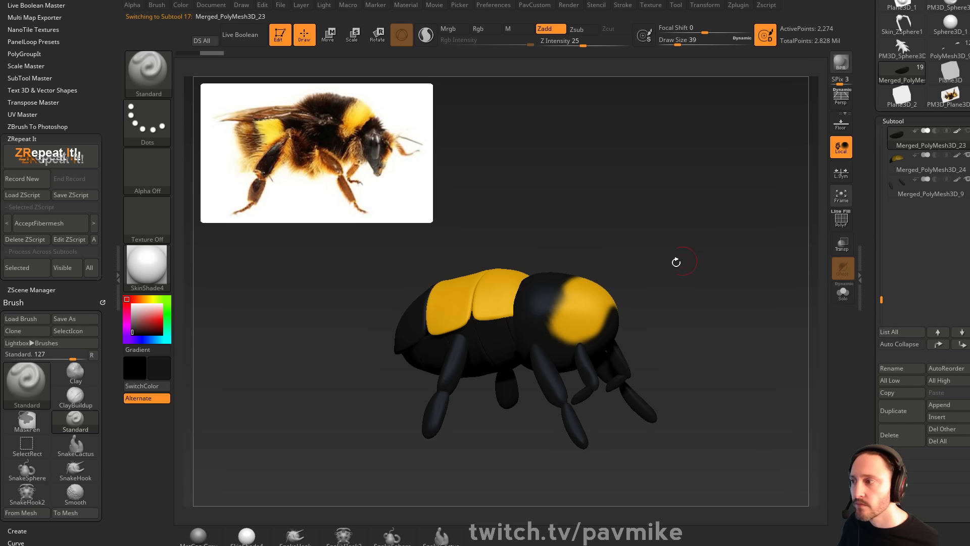
Check the thorax and abdomen for fur previews, then hide the thorax and the abdomen's underside parts so only parts with unaccepted fur stay visible
alt+click(574, 313)
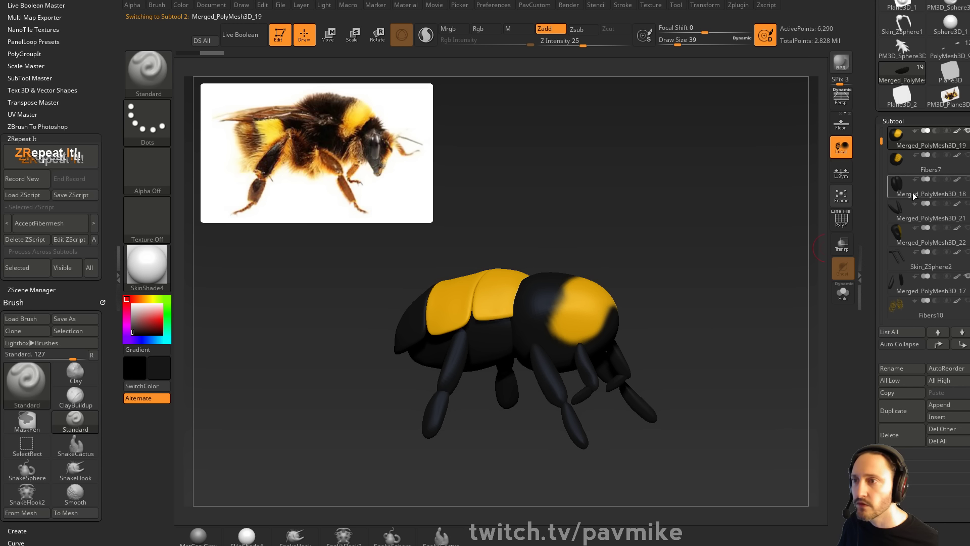
drag(871, 236, 866, 143)
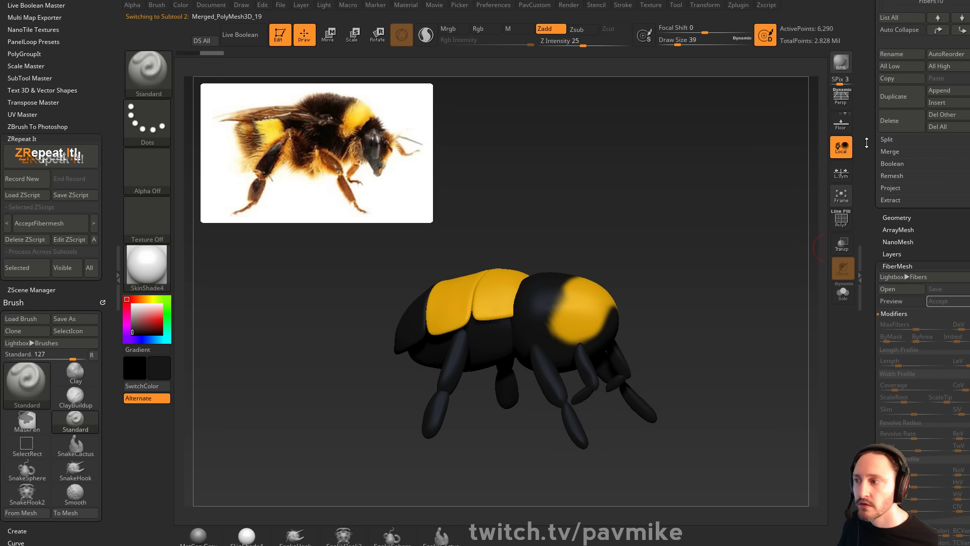
alt+click(437, 302)
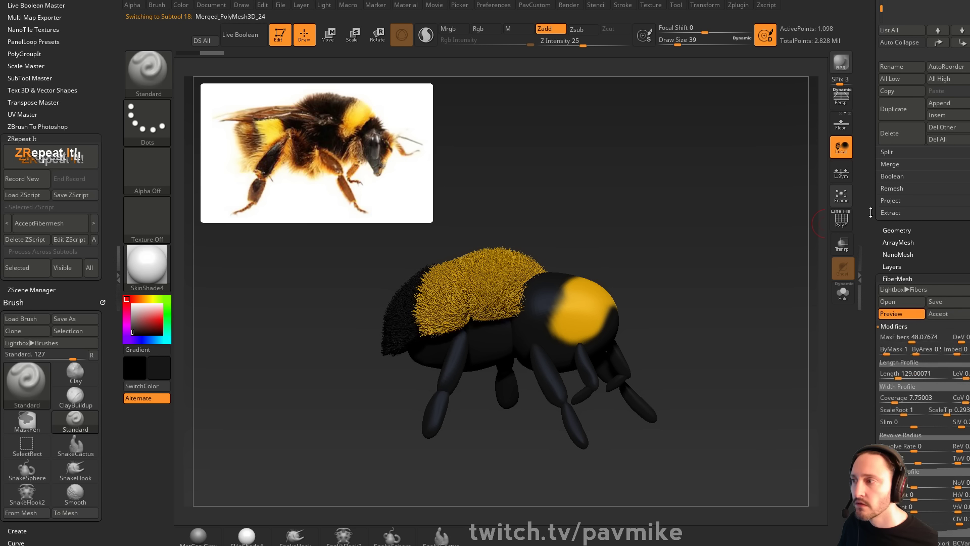
alt+click(586, 310)
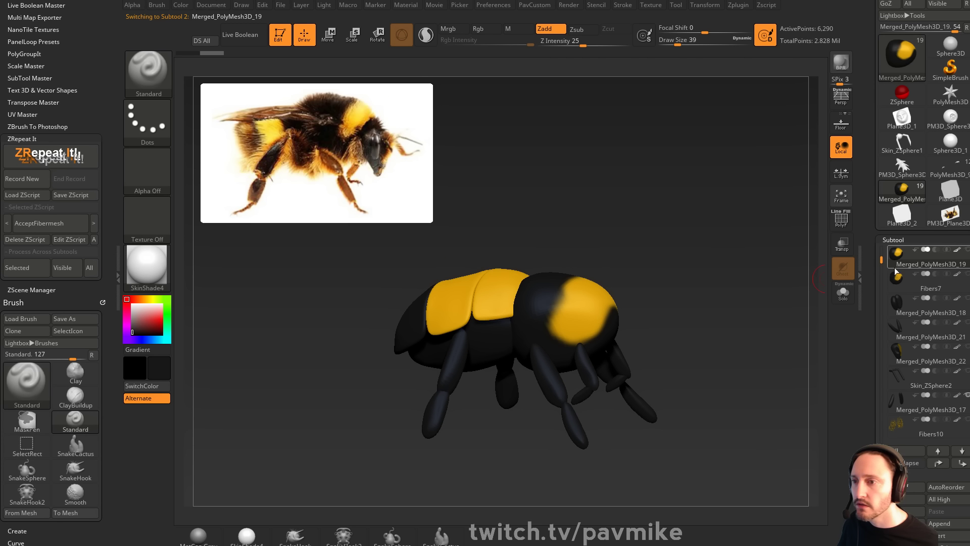
alt+click(479, 293)
alt+click(615, 366)
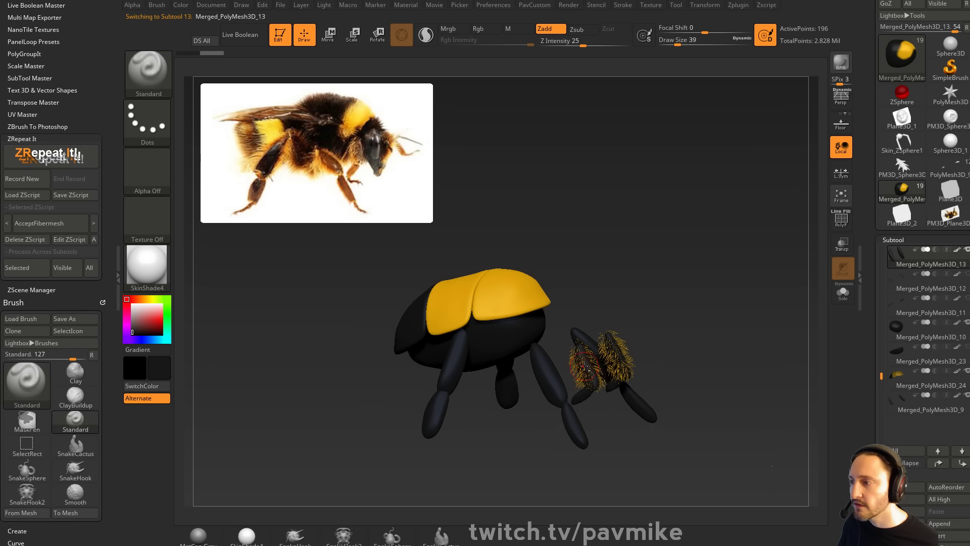
alt+click(557, 381)
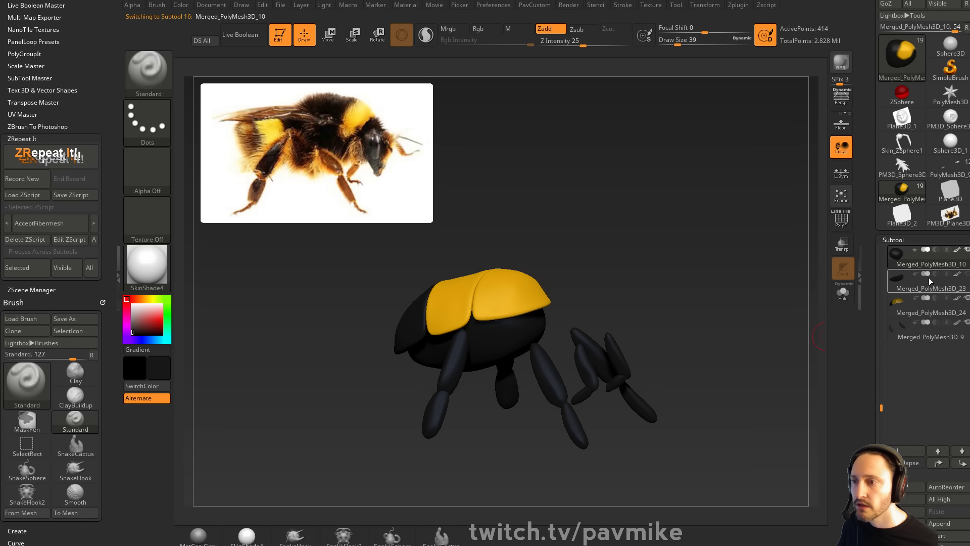
alt+click(555, 388)
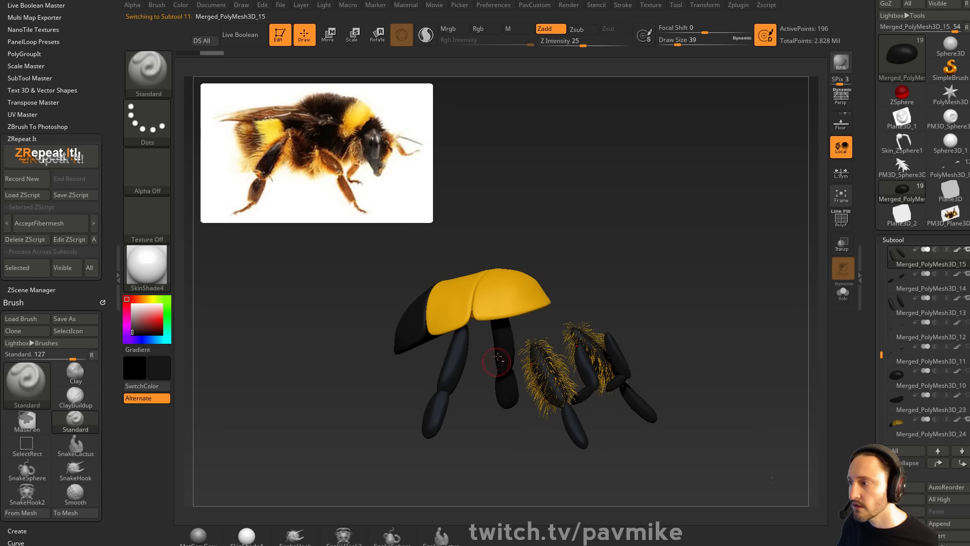
Try to run the AcceptFibermesh ZScript across all visible subtools, with the furred abdomen top (Merged_PolyMesh3D_24) selected
alt+click(510, 299)
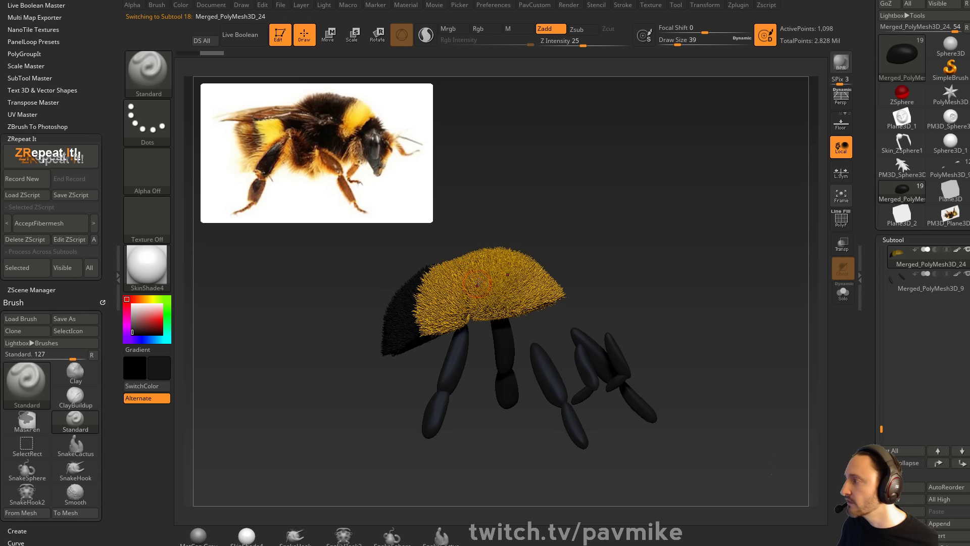
click(67, 267)
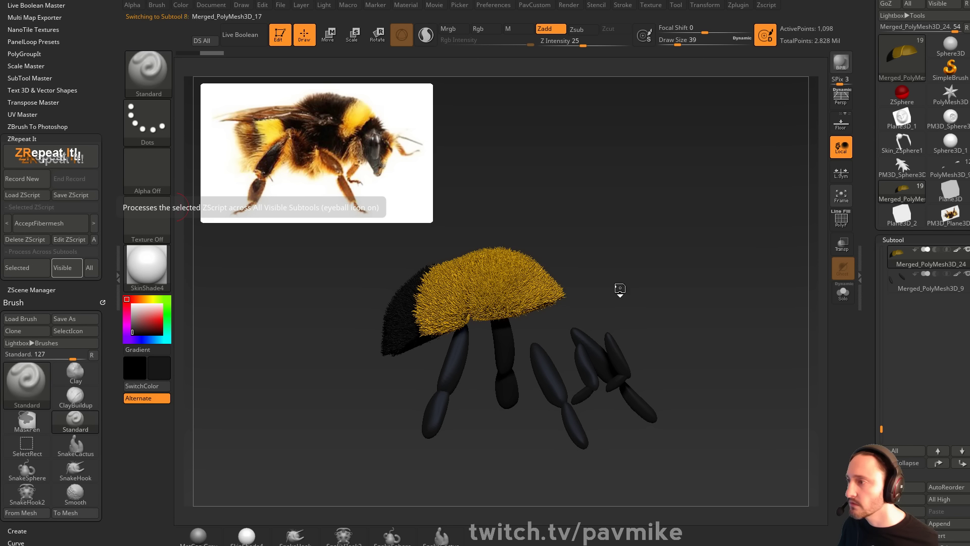
click(550, 247)
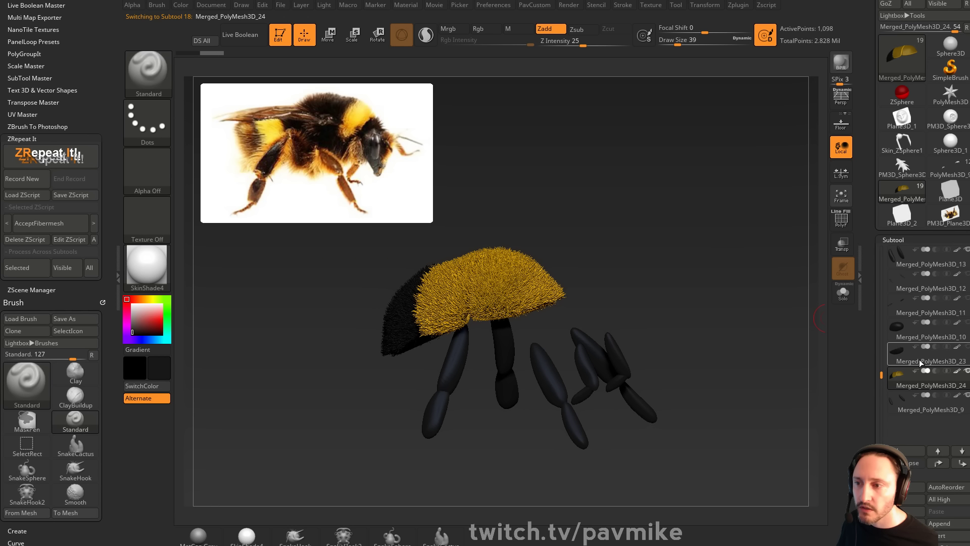
Accept the FiberMesh previews on the abdomen top (Merged_PolyMesh3D_24) and the upper leg segments (Merged_PolyMesh3D_17, 15 and 13)
drag(867, 404, 872, 276)
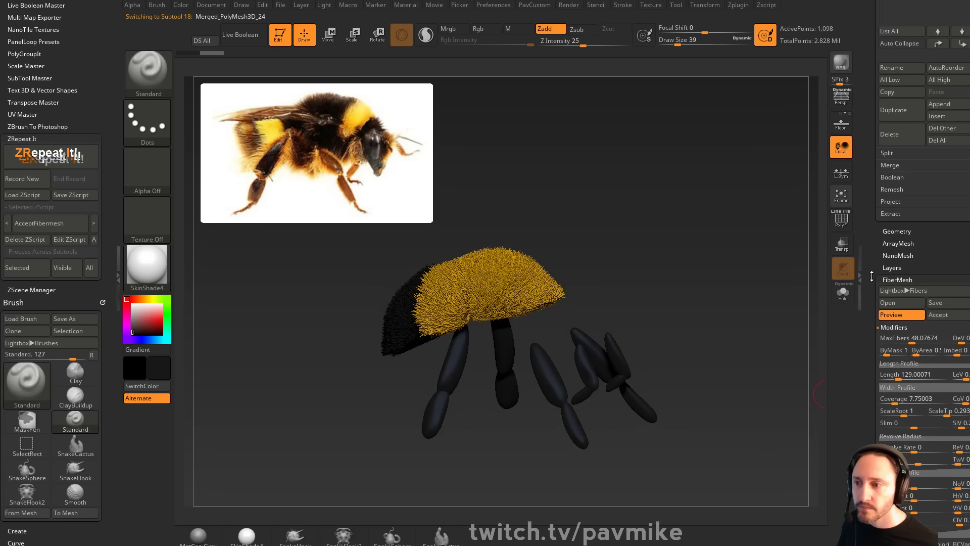
click(941, 317)
alt+click(495, 342)
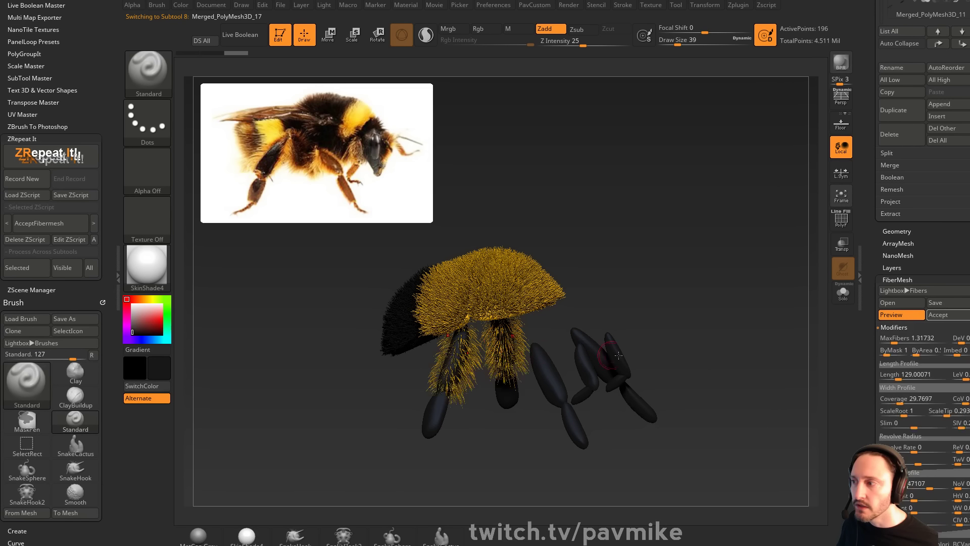
click(930, 315)
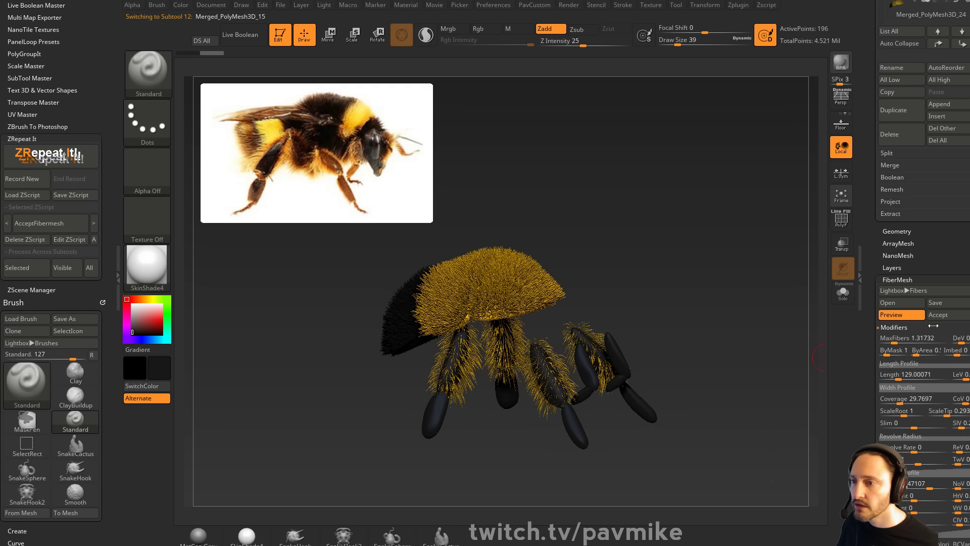
alt+click(626, 360)
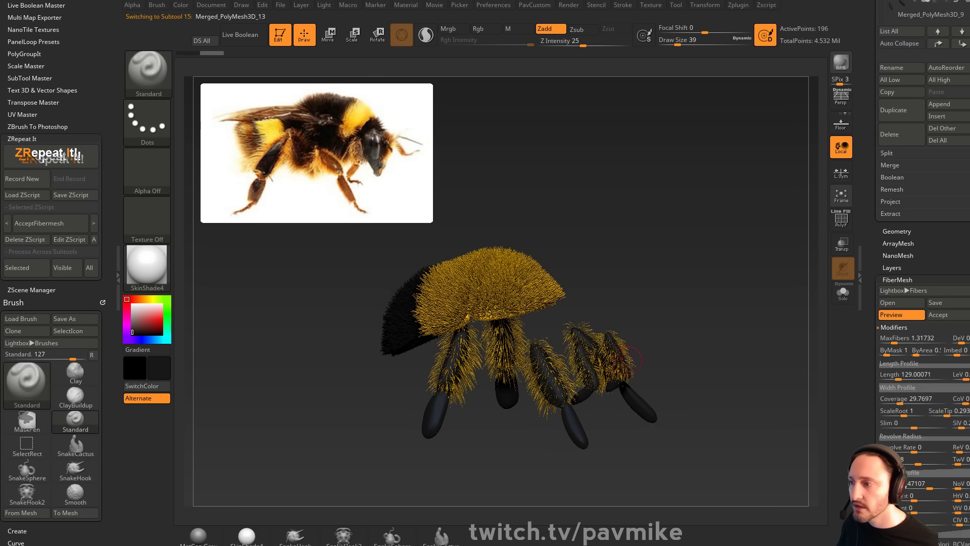
click(935, 315)
Accept the FiberMesh previews on the lower leg segments of the front, middle and hind legs
alt+click(586, 396)
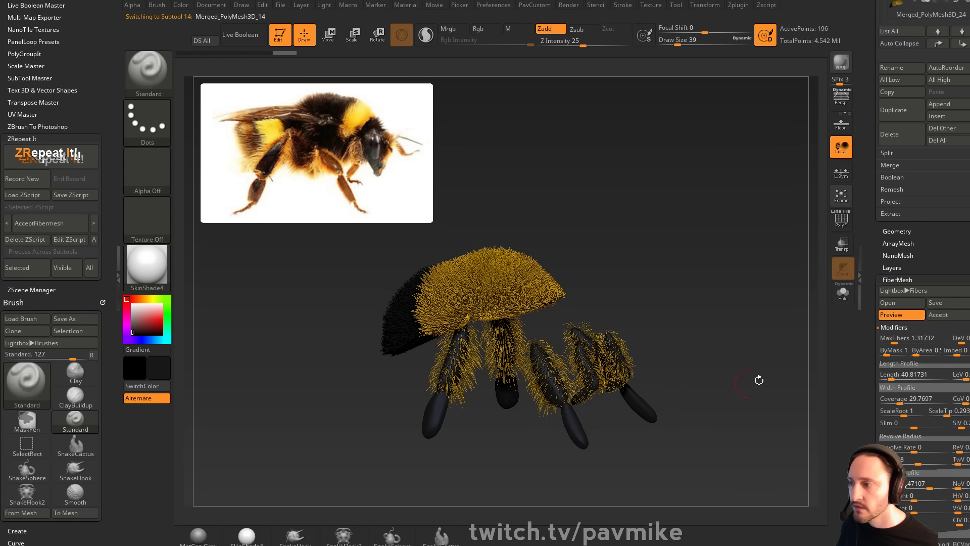
click(934, 317)
alt+click(643, 405)
click(934, 316)
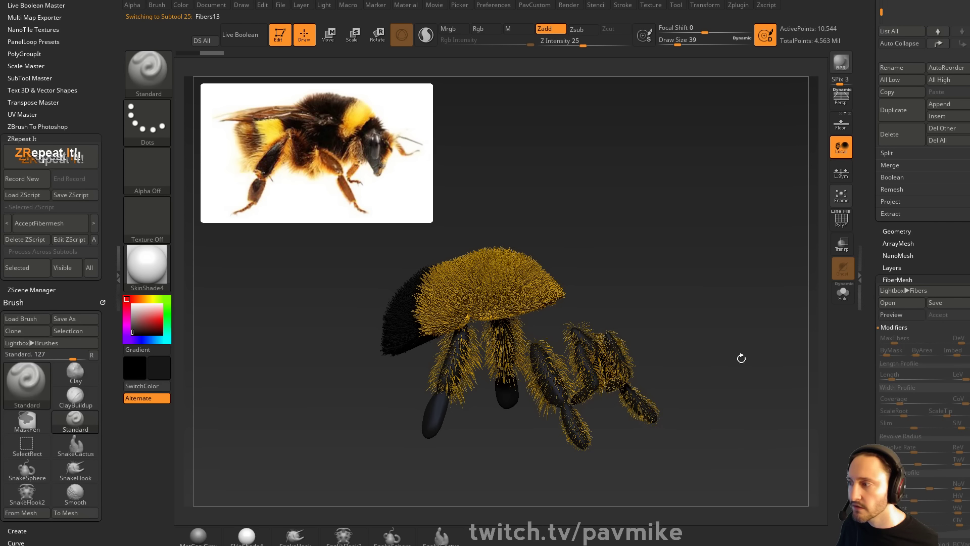
alt+click(508, 399)
click(935, 315)
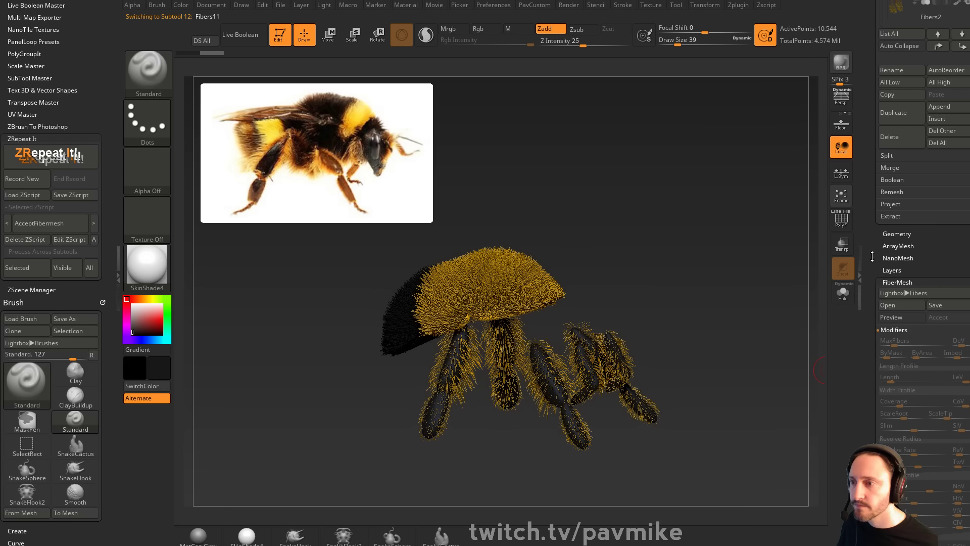
Show all subtools again and accept the FiberMesh fur on the head (Merged_PolyMesh3D_22)
shift+click(967, 339)
shift+click(967, 339)
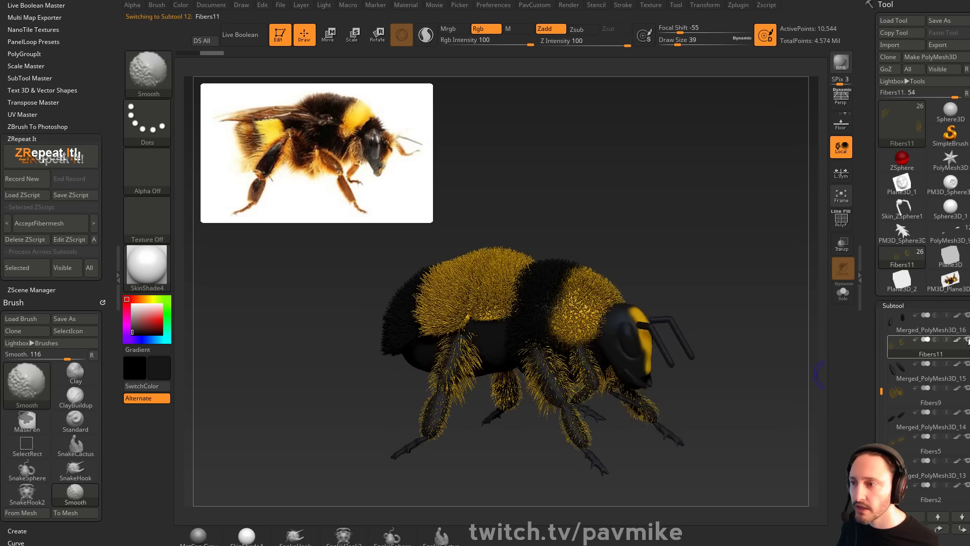
drag(686, 271, 707, 240)
drag(680, 124, 630, 249)
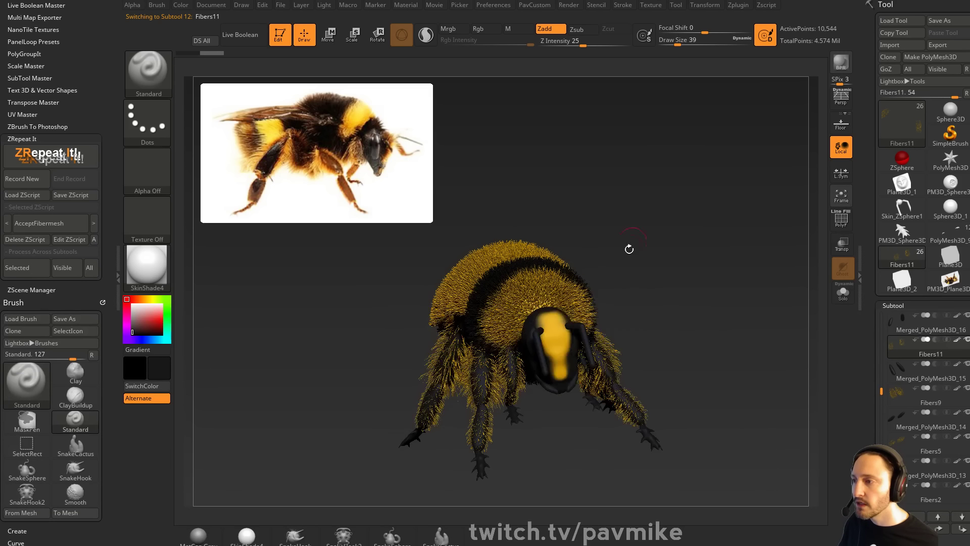
alt+click(560, 328)
drag(873, 320, 874, 188)
scroll(873, 188, down, 3)
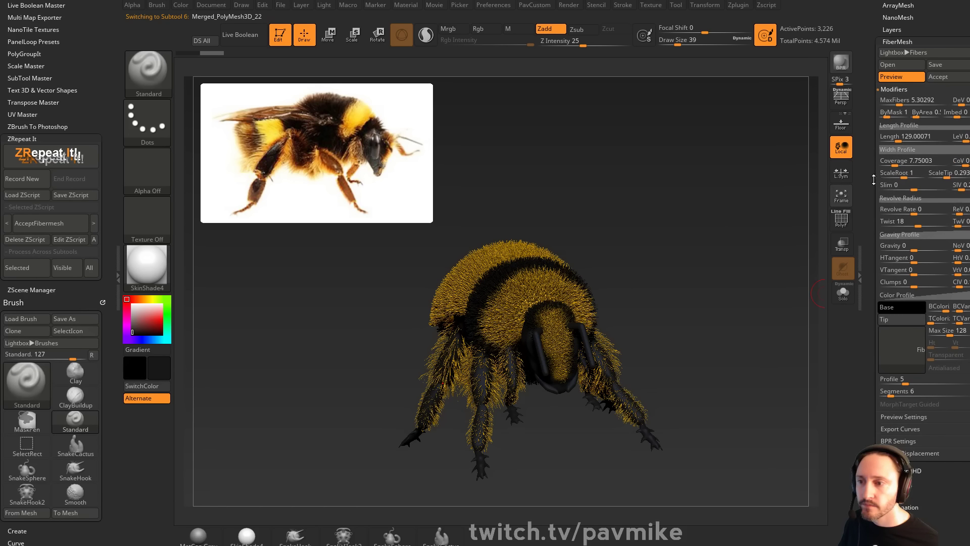
click(935, 79)
Pull the fur on top of the head outward with the SnakeHook brush, with Rgb turned off
drag(621, 220, 696, 216)
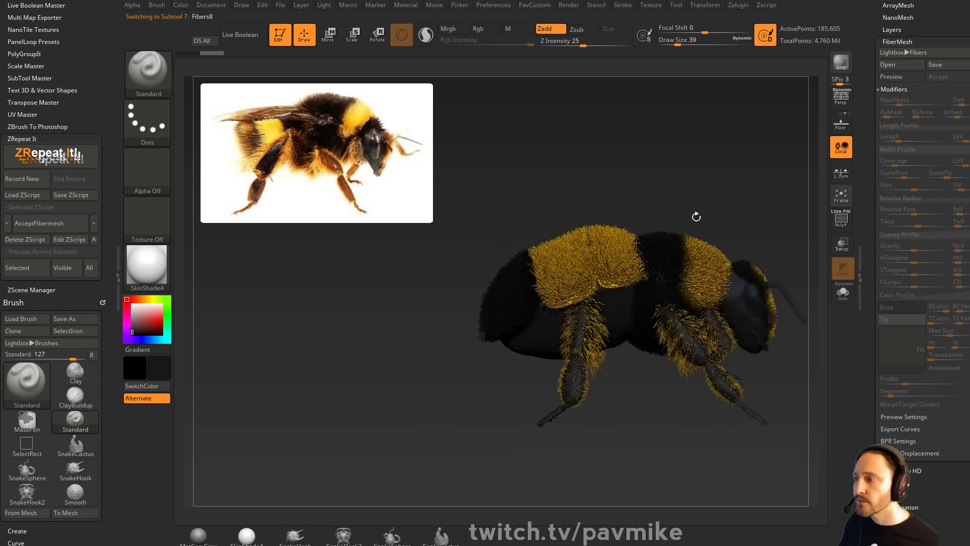
alt+drag(758, 180, 631, 343)
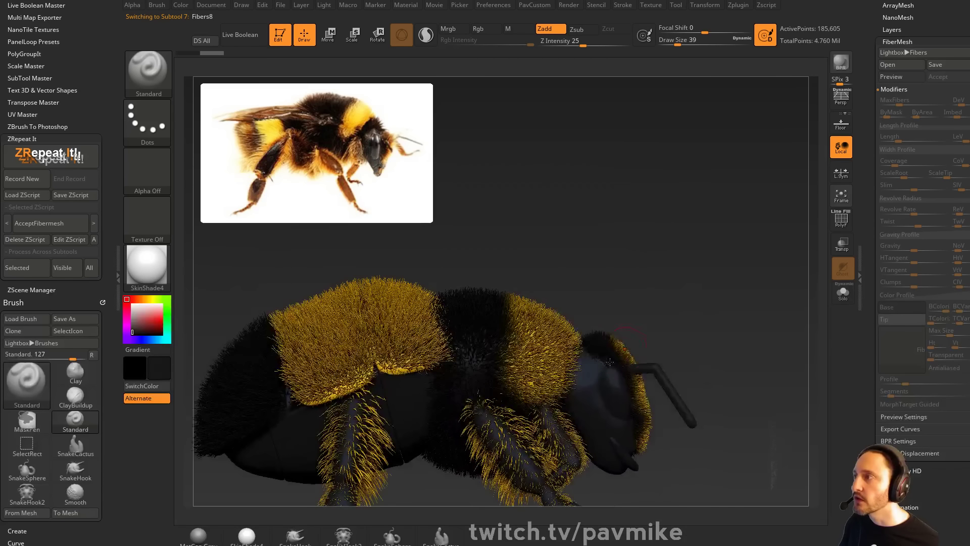
click(295, 534)
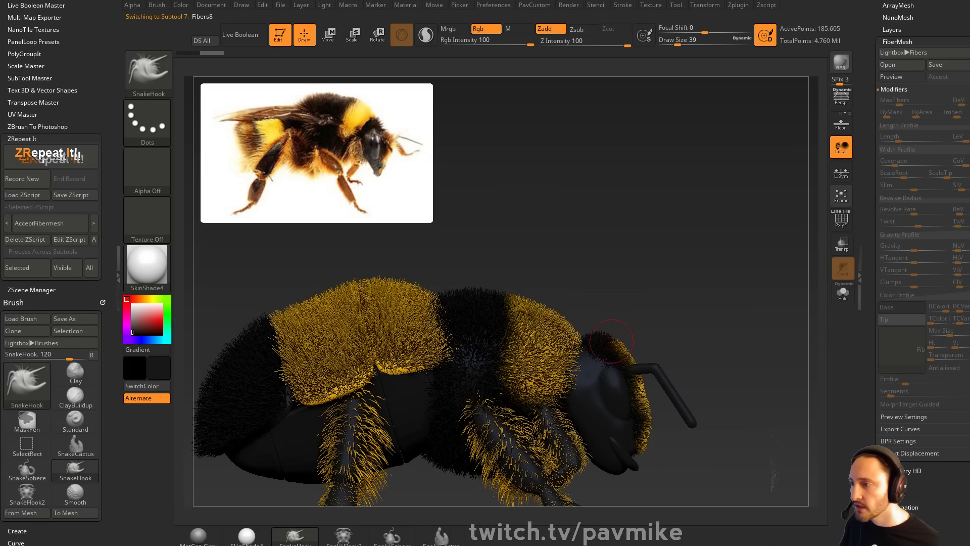
drag(676, 321, 684, 324)
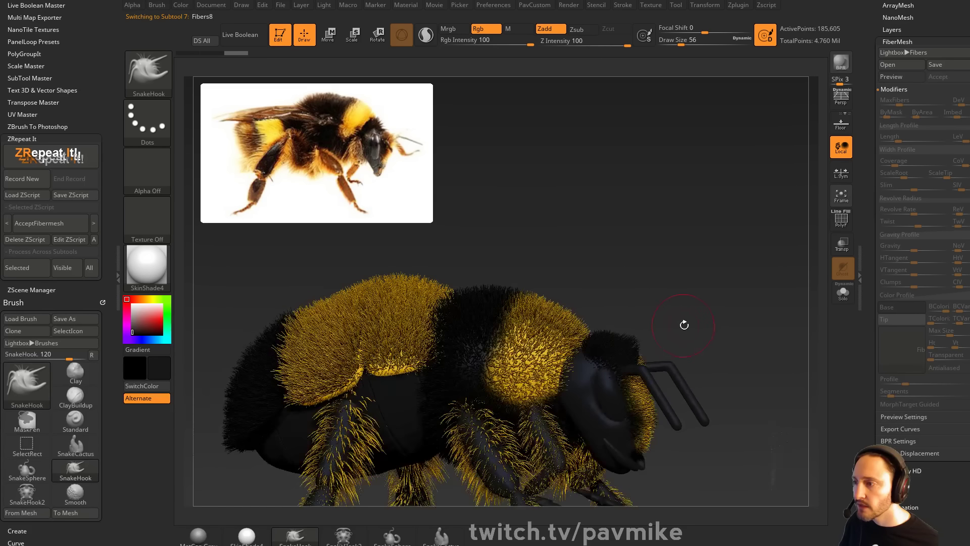
click(486, 28)
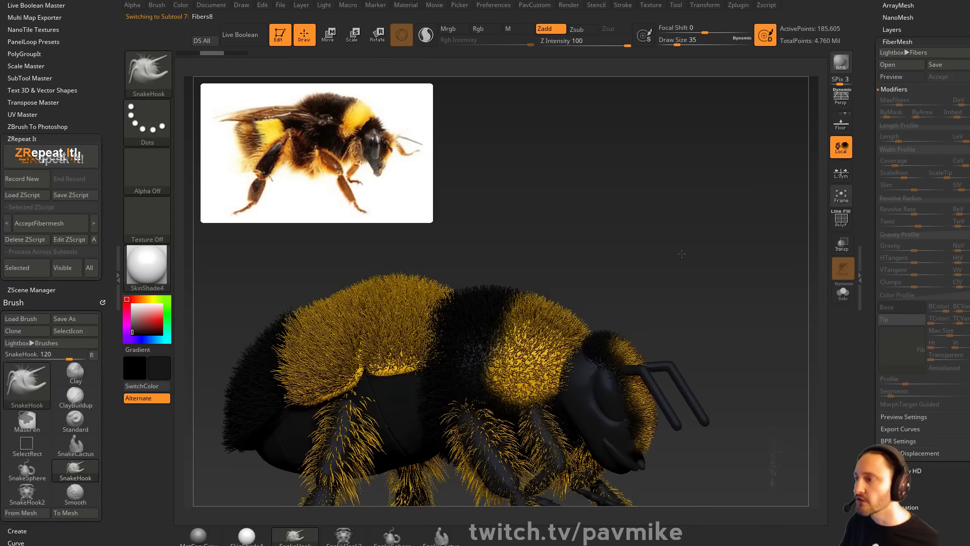
drag(668, 320, 613, 331)
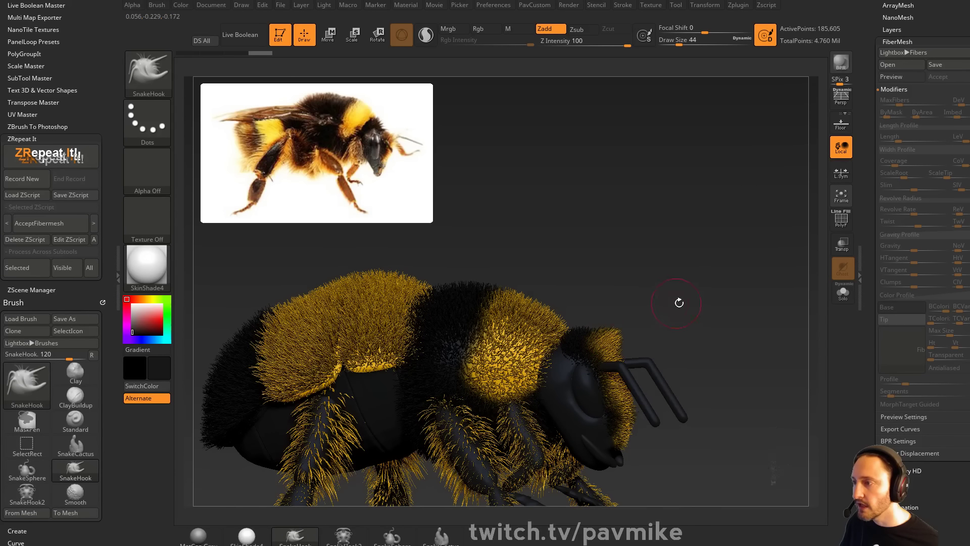
drag(678, 302, 649, 308)
drag(589, 344, 591, 336)
mouse_move(676, 301)
mouse_down()
mouse_move(703, 291)
mouse_move(588, 349)
mouse_up()
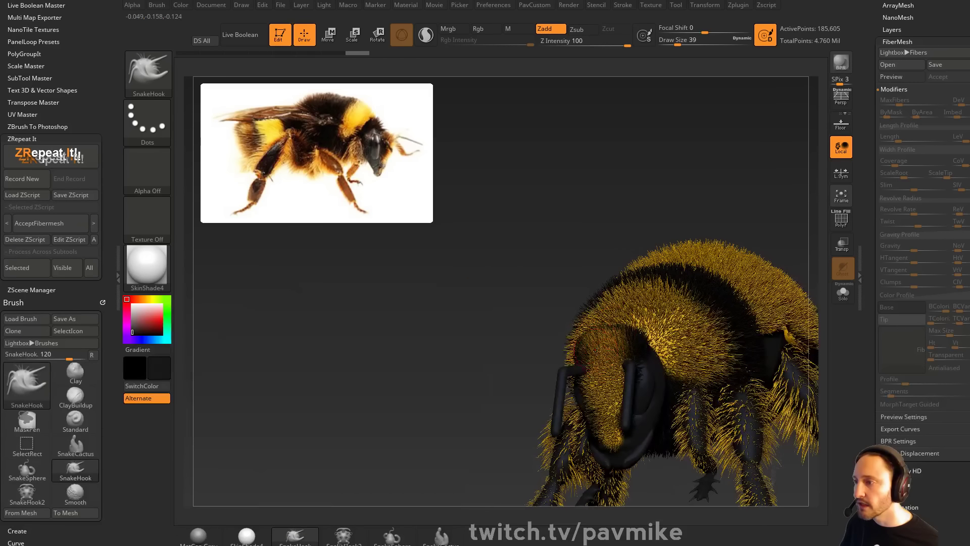
Smooth and reshape the head's fur tuft with the Smooth and SnakeHook brushes, working from the front and the side
mouse_move(500, 340)
mouse_down()
mouse_move(702, 310)
mouse_move(567, 339)
mouse_up()
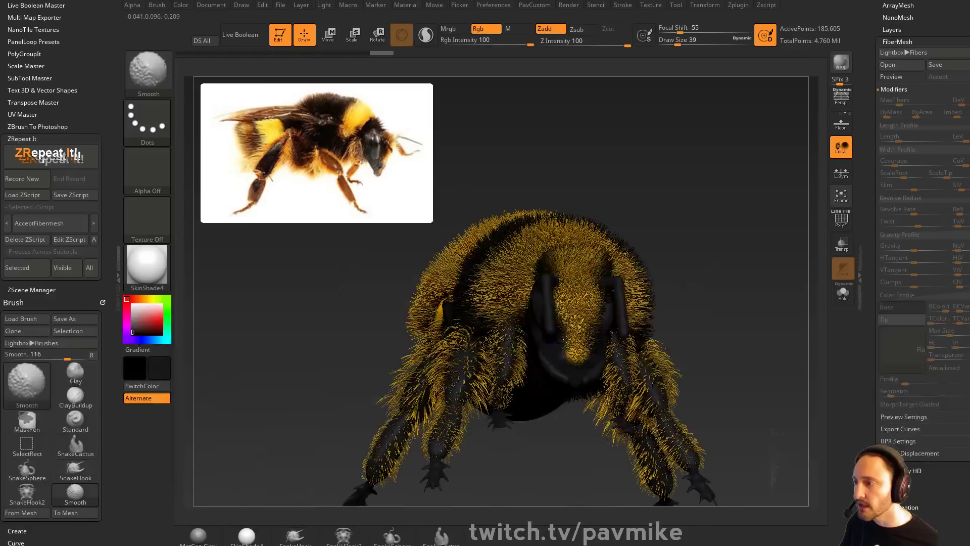
drag(642, 328, 578, 344)
drag(749, 191, 773, 228)
alt+drag(657, 232, 678, 216)
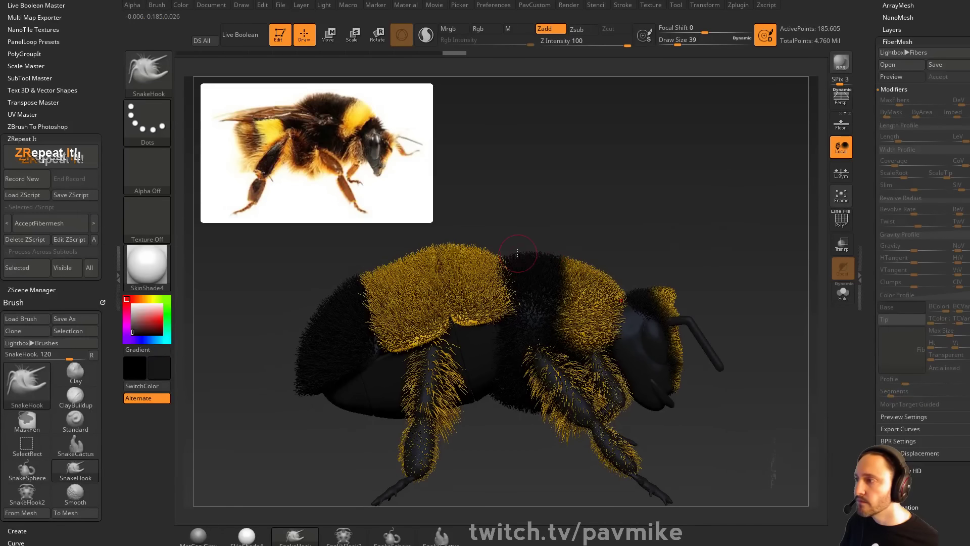
drag(283, 324, 379, 310)
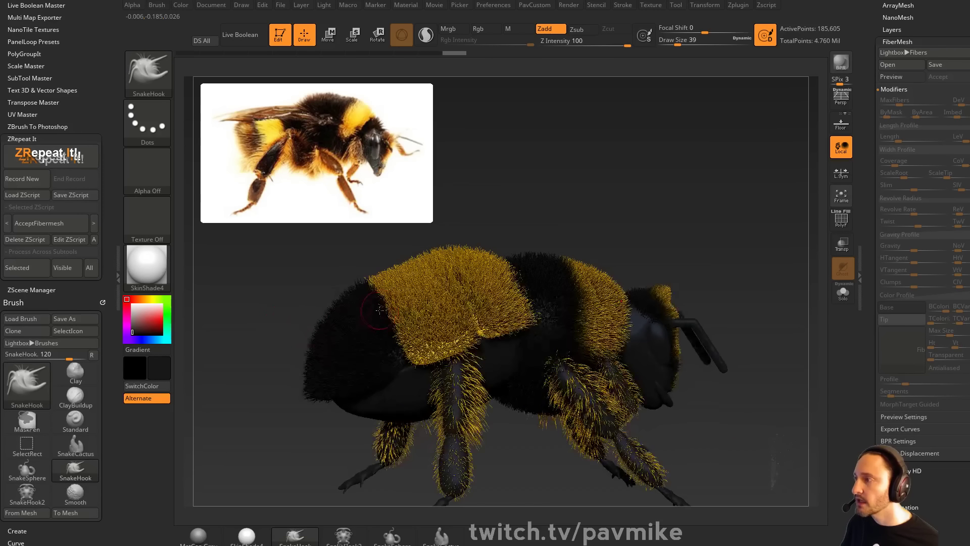
drag(567, 255, 699, 238)
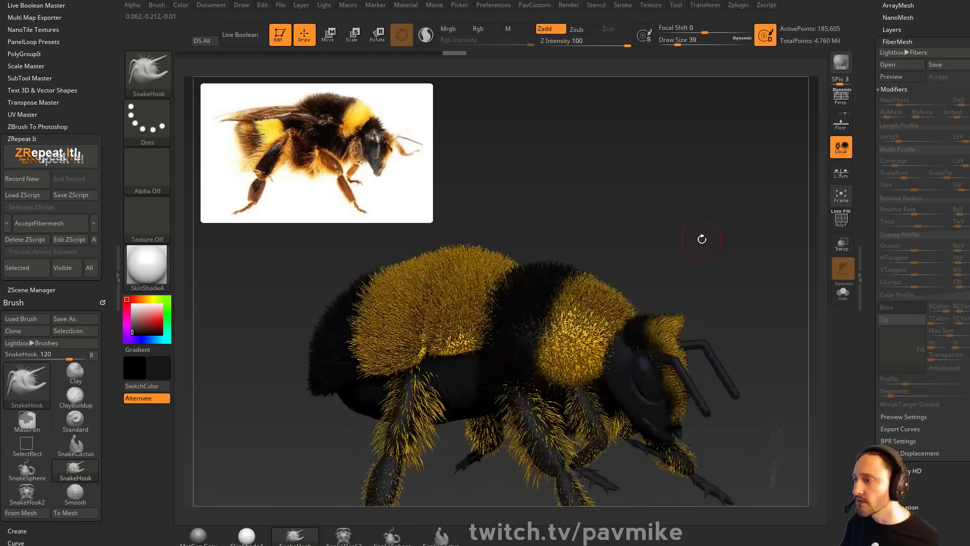
Compare the bee with polypaint off and on, for all subtools and for the thorax (Merged_PolyMesh3D_19) alone
scroll(872, 274, up, 2)
drag(873, 274, 882, 326)
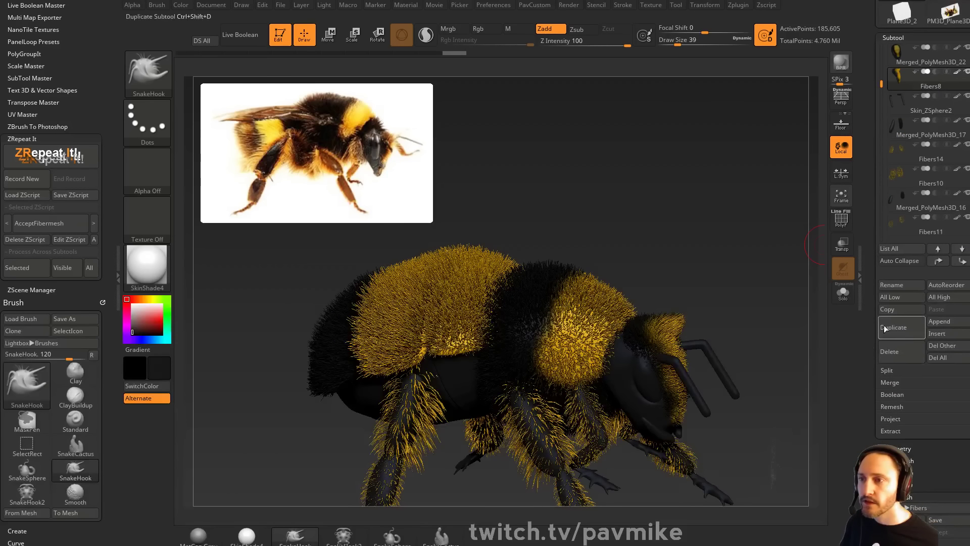
shift+click(958, 74)
shift+click(956, 72)
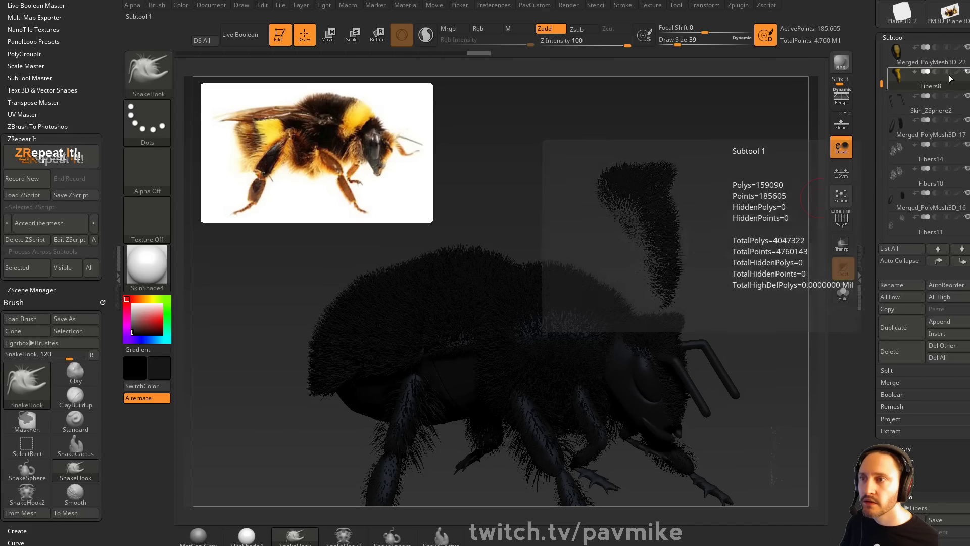
drag(882, 86, 882, 49)
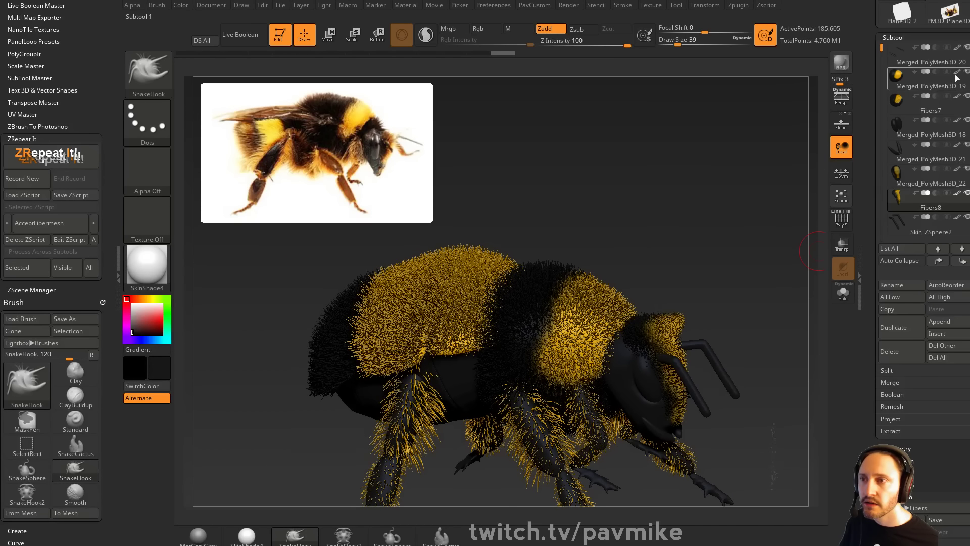
mouse_move(938, 97)
drag(743, 212, 729, 216)
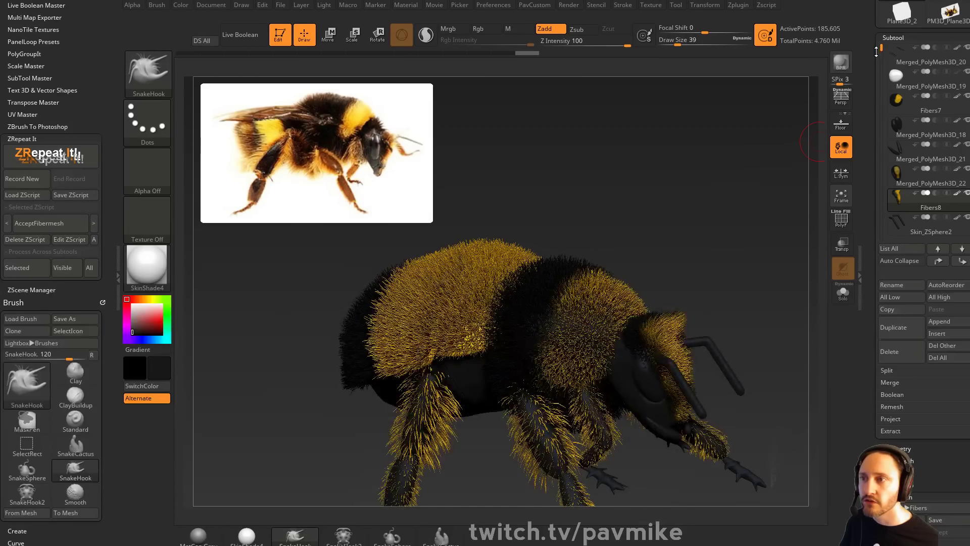
mouse_move(959, 100)
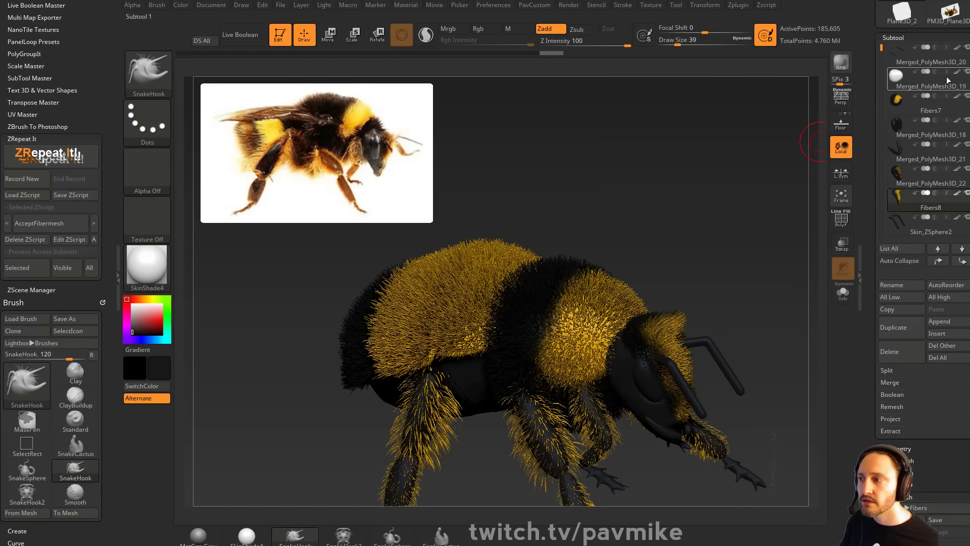
mouse_move(728, 217)
mouse_down()
mouse_move(710, 221)
mouse_move(736, 216)
mouse_move(687, 215)
mouse_move(773, 209)
mouse_move(703, 215)
mouse_up()
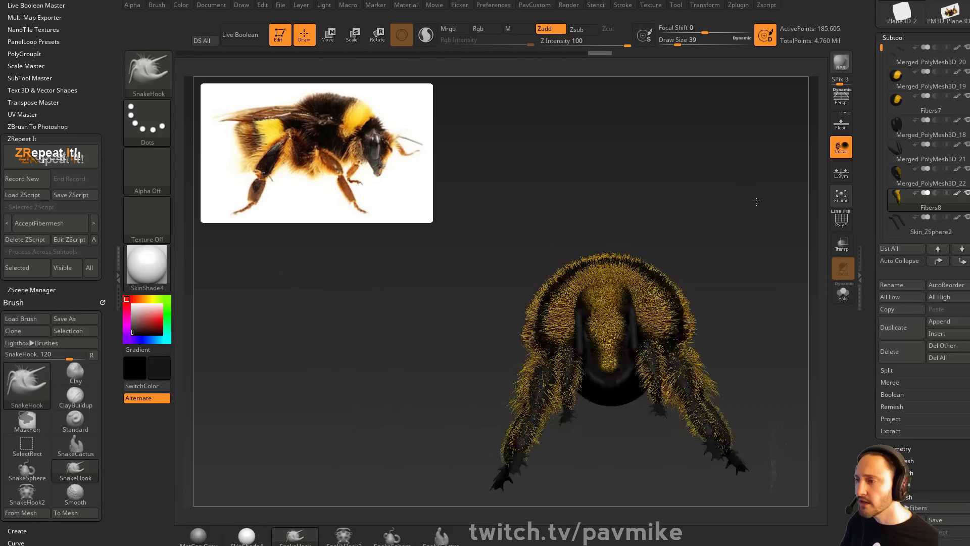
Select the leg fur Fibers9 and groom it with the Smooth and SnakeHook brushes
mouse_move(788, 227)
alt+mouse_down()
mouse_move(712, 177)
mouse_move(732, 198)
alt+mouse_up()
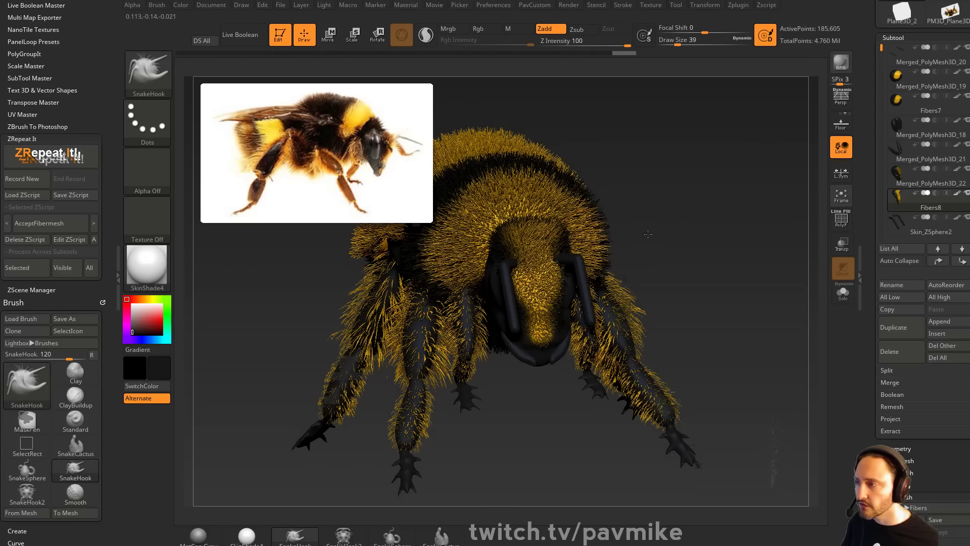
drag(656, 214, 648, 249)
mouse_move(730, 222)
mouse_down()
mouse_move(671, 225)
mouse_move(708, 187)
mouse_up()
alt+click(532, 359)
shift+drag(545, 370, 524, 362)
drag(530, 397, 587, 389)
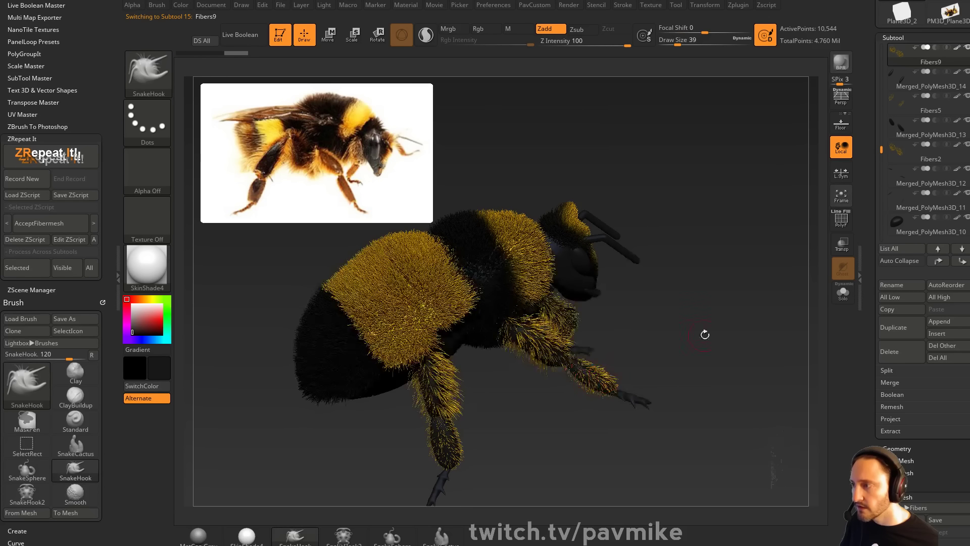
mouse_move(704, 334)
shift+mouse_down()
mouse_move(756, 251)
mouse_move(740, 260)
shift+mouse_up()
Select the lower leg segments Merged_PolyMesh3D_9 and switch to the ZModeler brush with a draw size of 20
key(s)
click(733, 261)
alt+drag(730, 303, 695, 302)
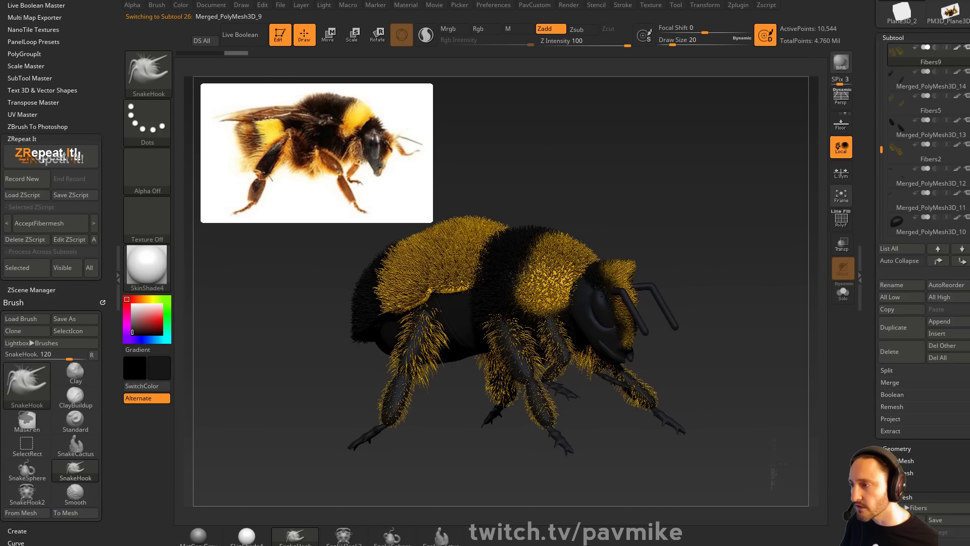
alt+click(603, 348)
click(843, 293)
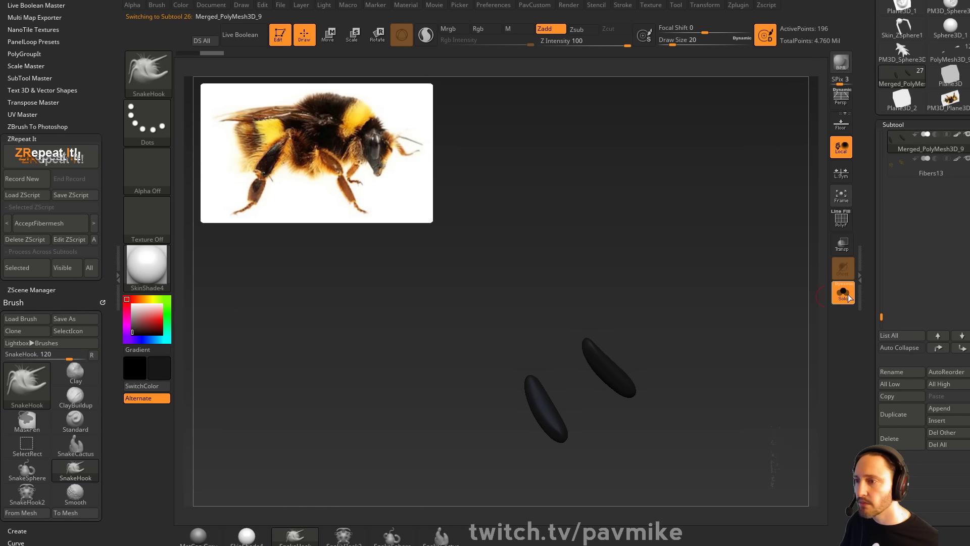
click(849, 297)
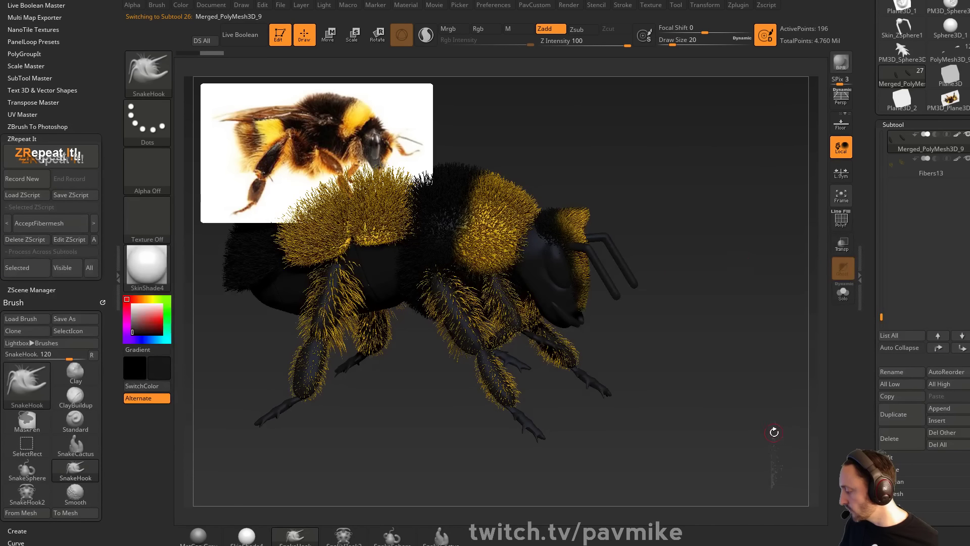
key(b)
key(z)
key(m)
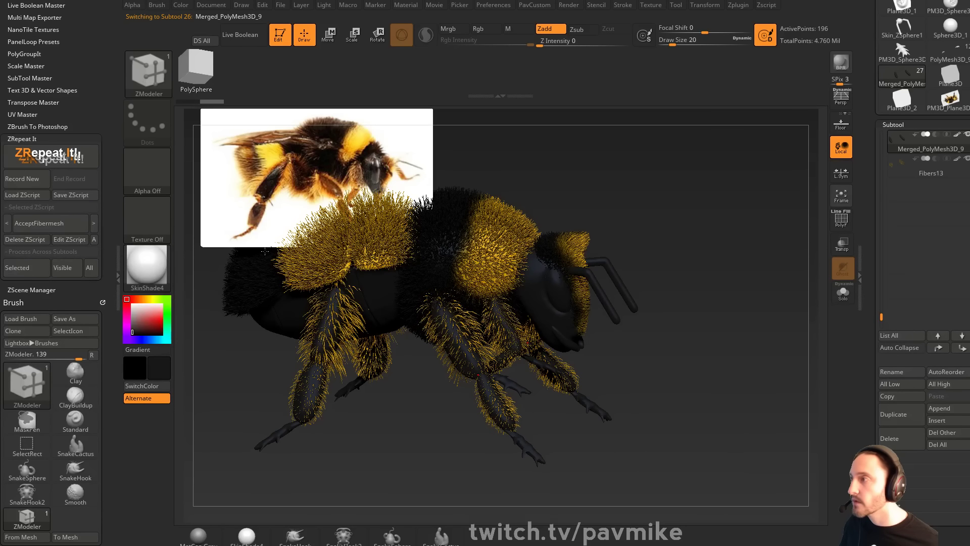
key(b)
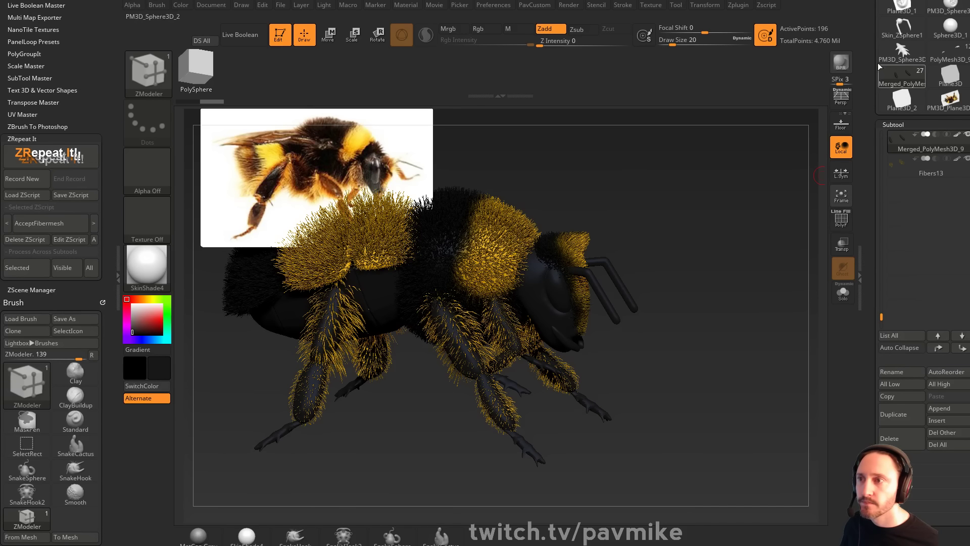
Load the PolyMesh3D star tool and replace it with the PolySphere from the IMM Primitives brush
drag(876, 60, 875, 187)
click(951, 159)
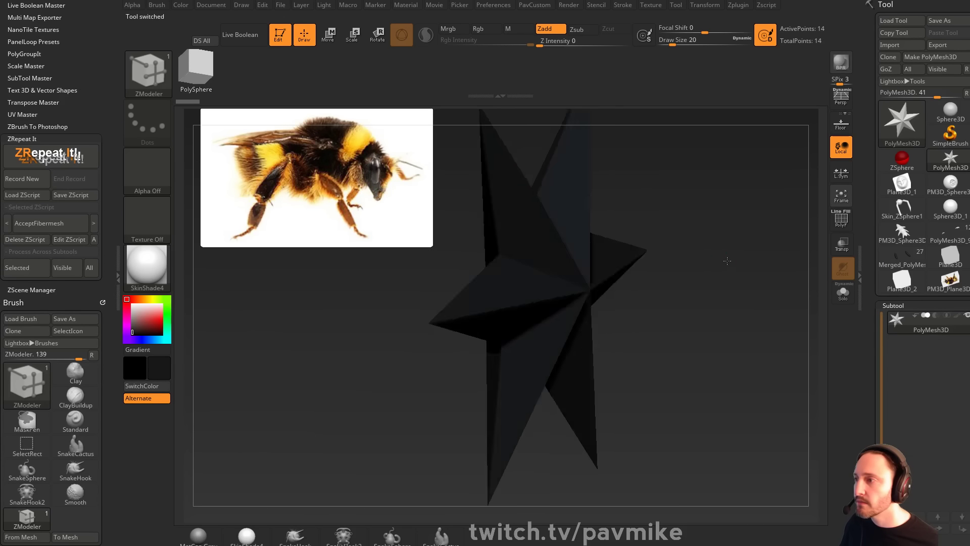
key(b)
key(i)
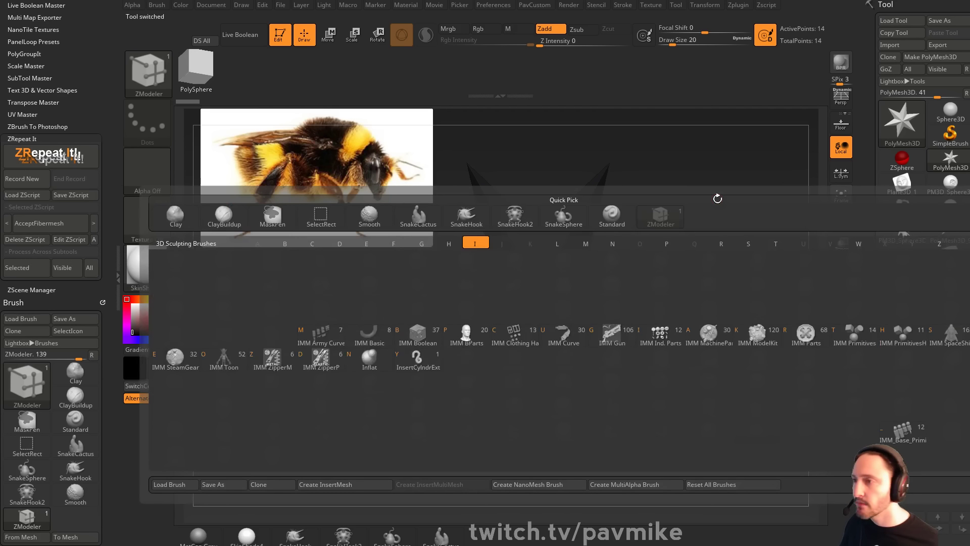
click(860, 338)
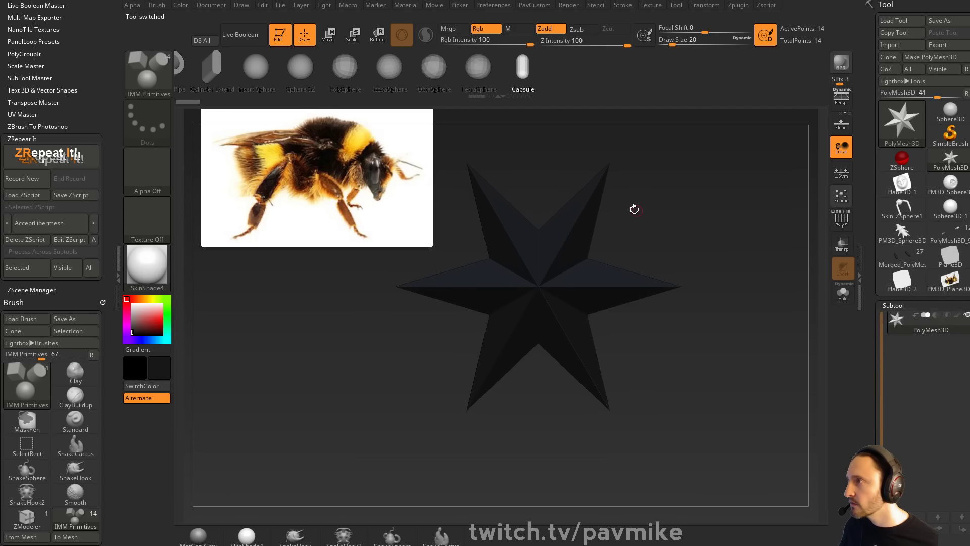
key(w)
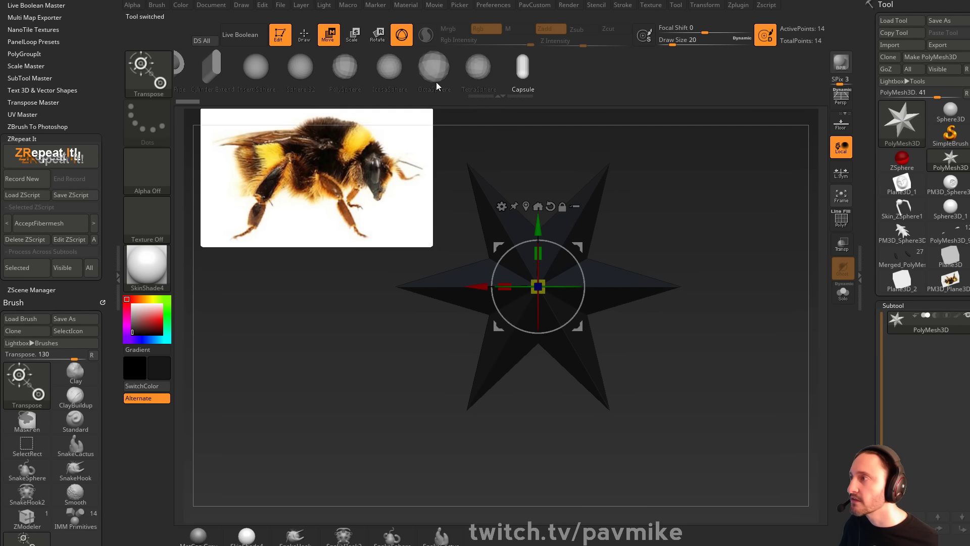
click(348, 68)
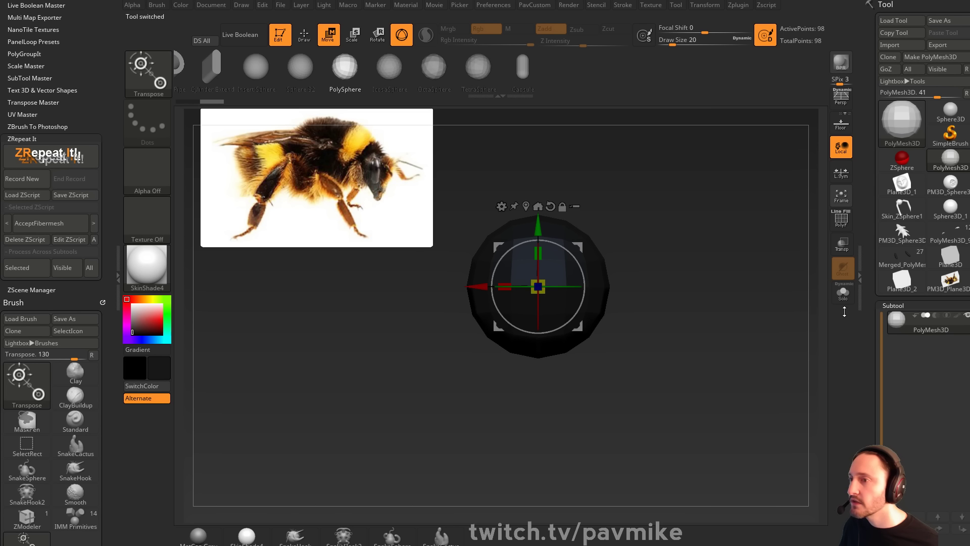
Set the active color to white and display the polyframe on the sphere
click(132, 305)
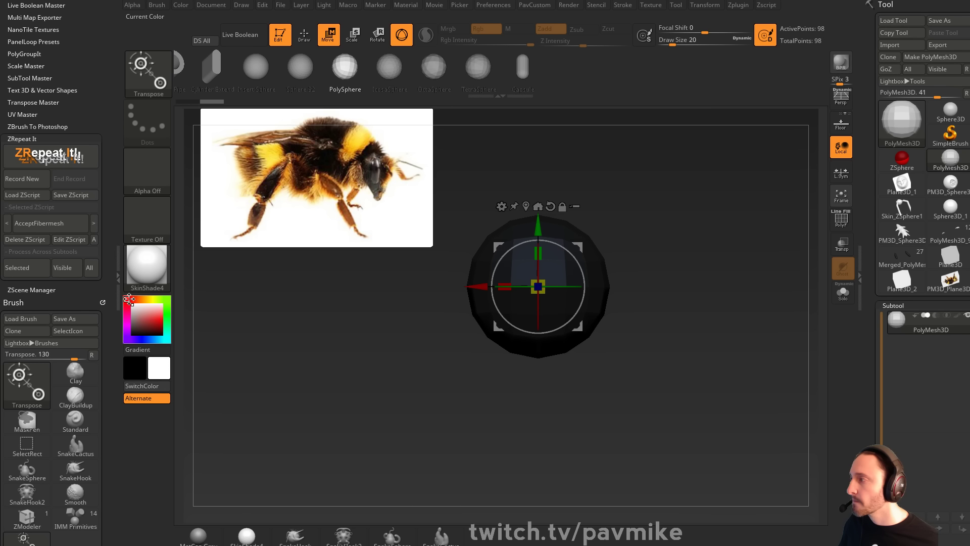
click(501, 206)
key(q)
ctrl+right_drag(763, 181, 783, 232)
click(840, 219)
scroll(868, 189, down, 10)
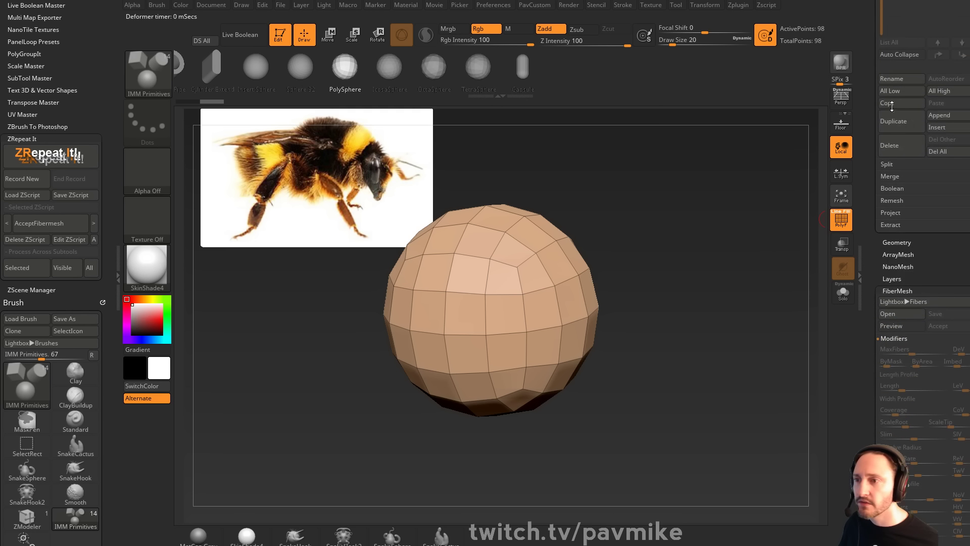
Try reducing the sphere's geometry with Reconstruct Subdiv, and undo the attempt
click(894, 215)
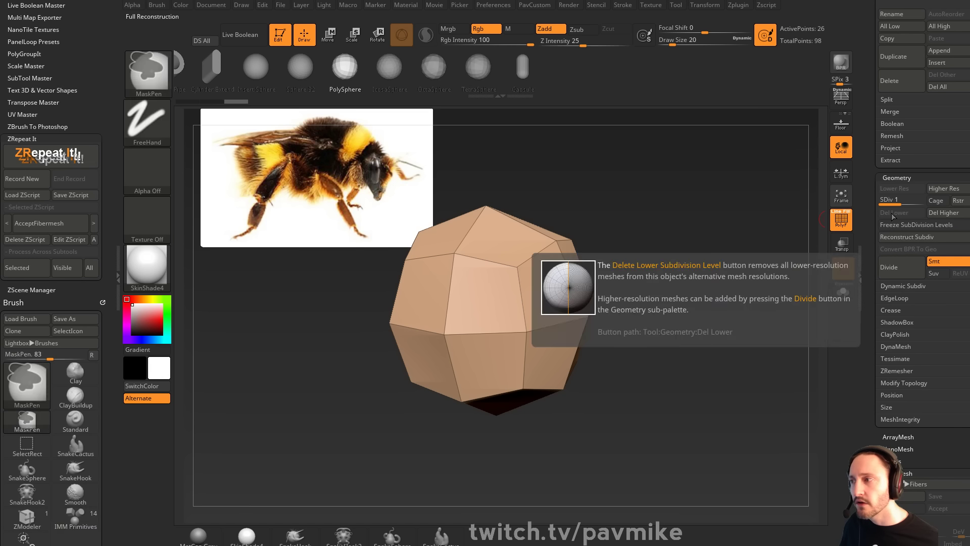
click(893, 213)
alt+drag(668, 160, 722, 368)
click(901, 241)
click(901, 240)
drag(732, 276, 654, 302)
key(ctrl+z)
key(ctrl+z)
Switch back to the bee tool and hide its polyframe
shift+drag(727, 217, 684, 144)
alt+drag(684, 193, 681, 224)
drag(864, 103, 886, 370)
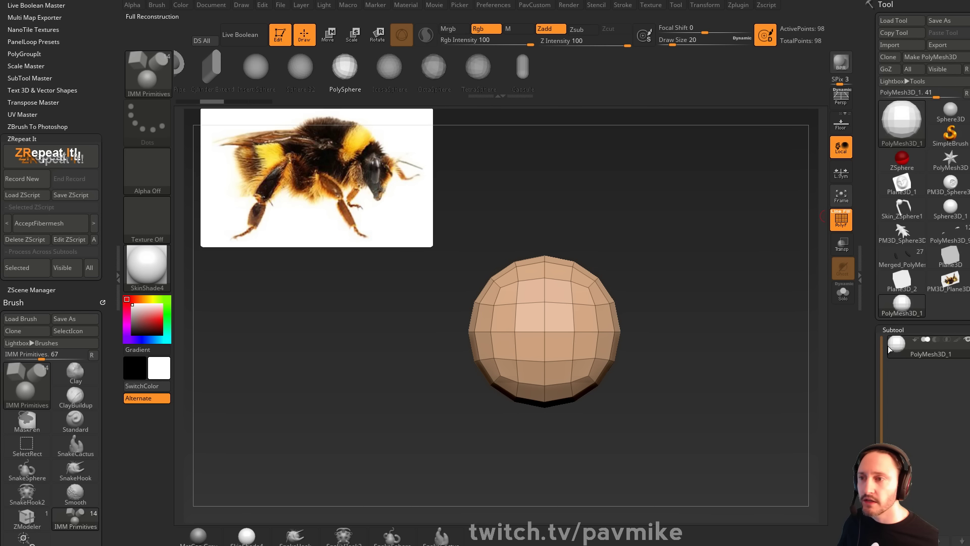
click(908, 264)
alt+drag(678, 241, 777, 299)
key(shift+f)
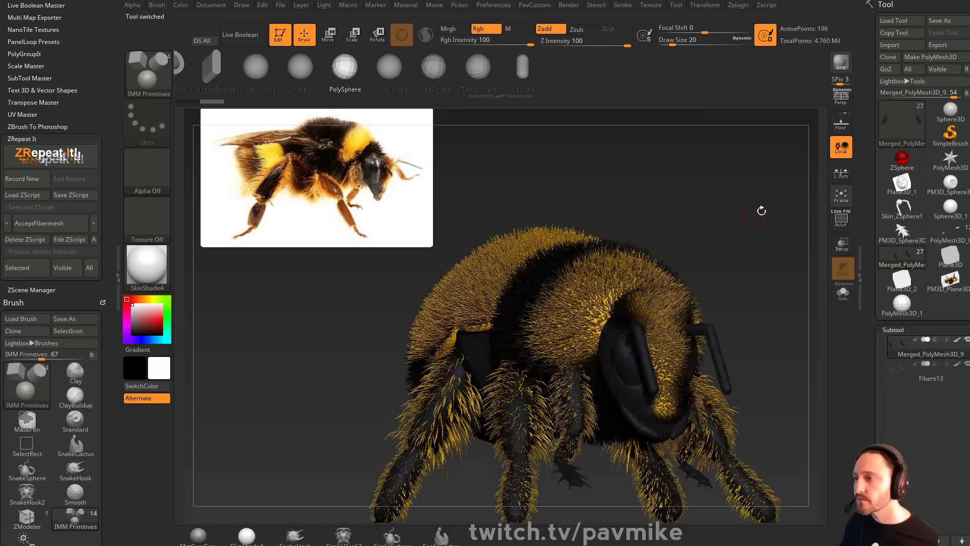
drag(762, 211, 760, 189)
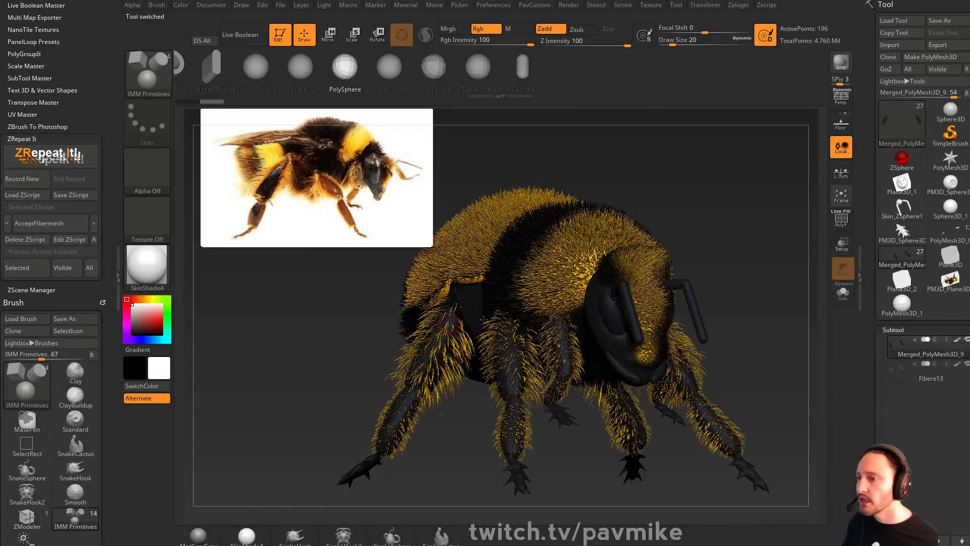
Check the selected lower leg segments in isolation and expand the NanoMesh settings
click(851, 300)
click(850, 300)
alt+drag(840, 398, 863, 340)
scroll(869, 313, down, 10)
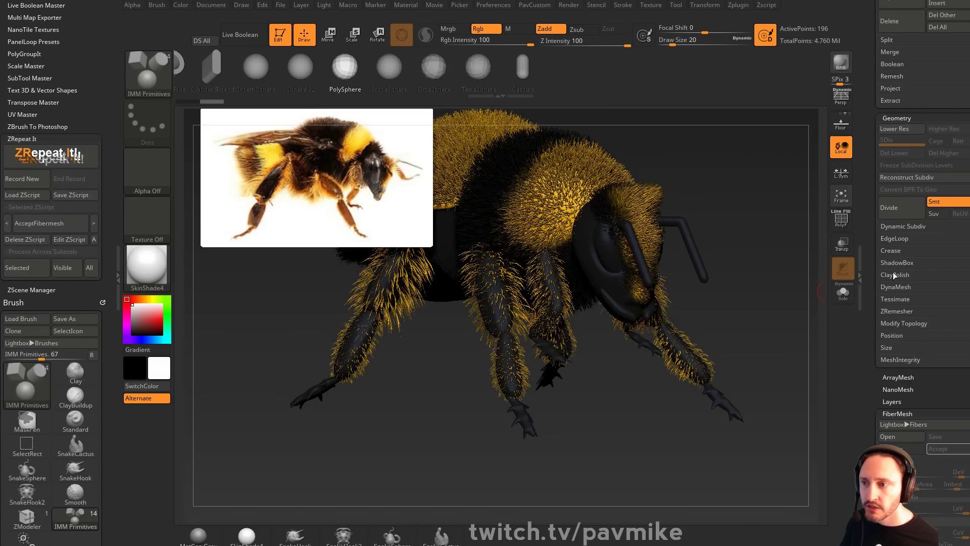
click(881, 388)
scroll(880, 386, down, 5)
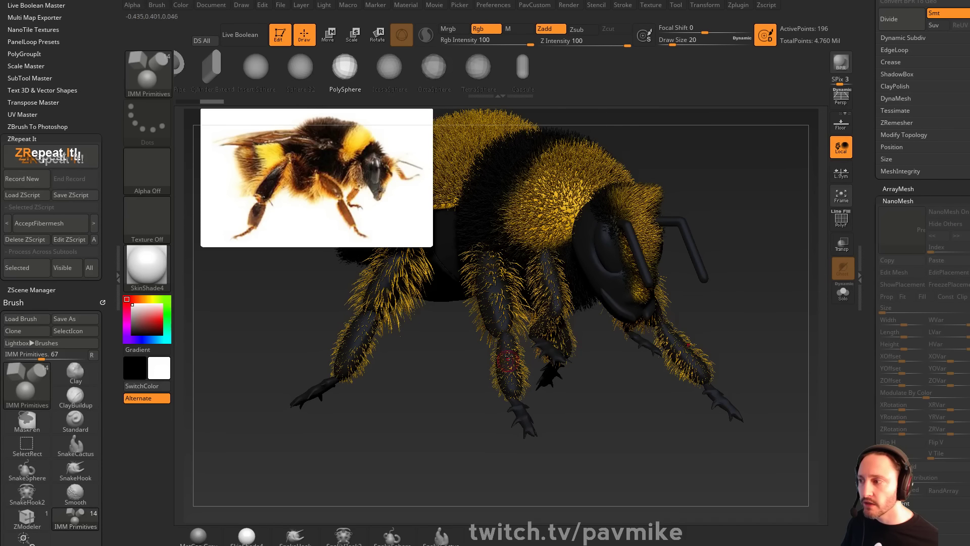
Isolate the lower leg segments with the polyframe displayed and activate the ZModeler brush
click(841, 221)
alt+drag(773, 295, 627, 384)
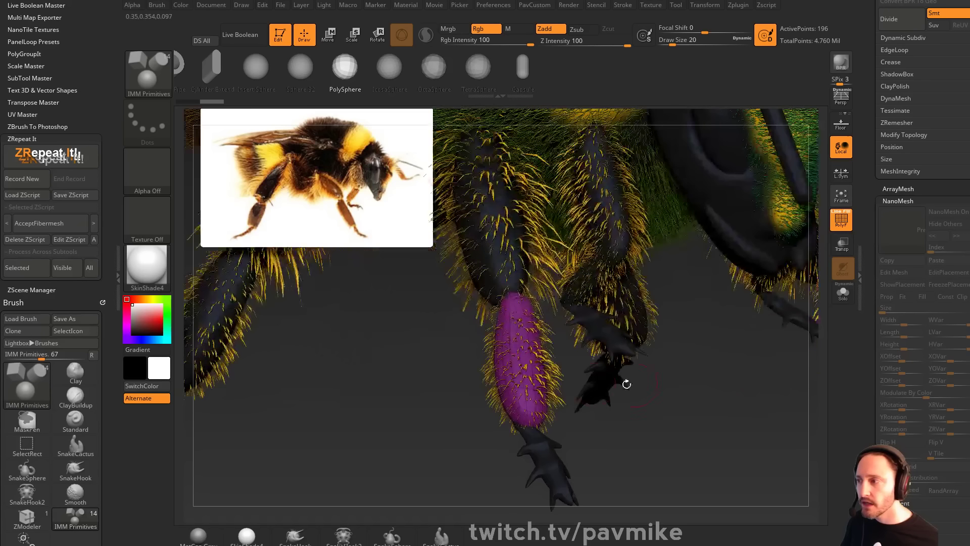
click(842, 292)
drag(758, 209, 664, 328)
key(b)
key(z)
key(m)
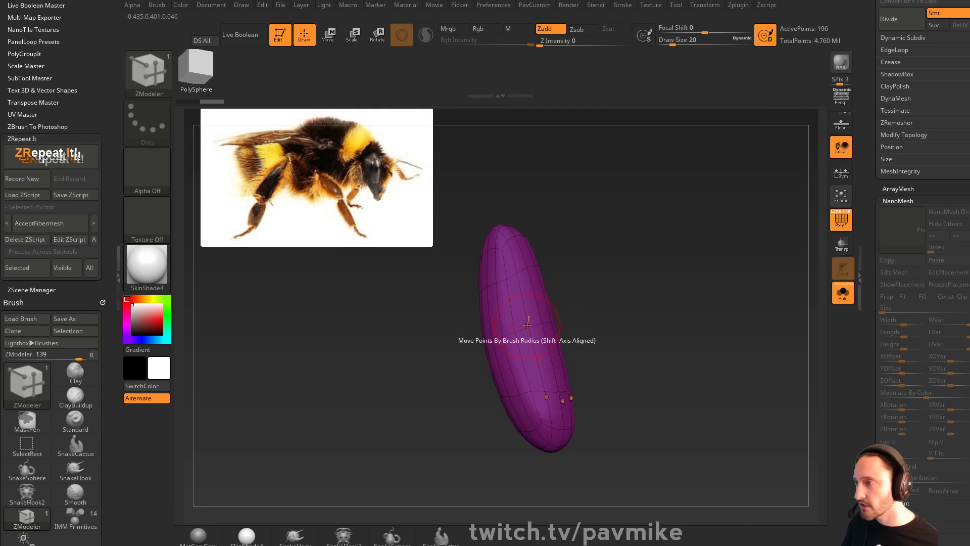
Insert the sphere PolyMesh3D_1 as a NanoMesh on all polygons of the lower leg segments
key(space)
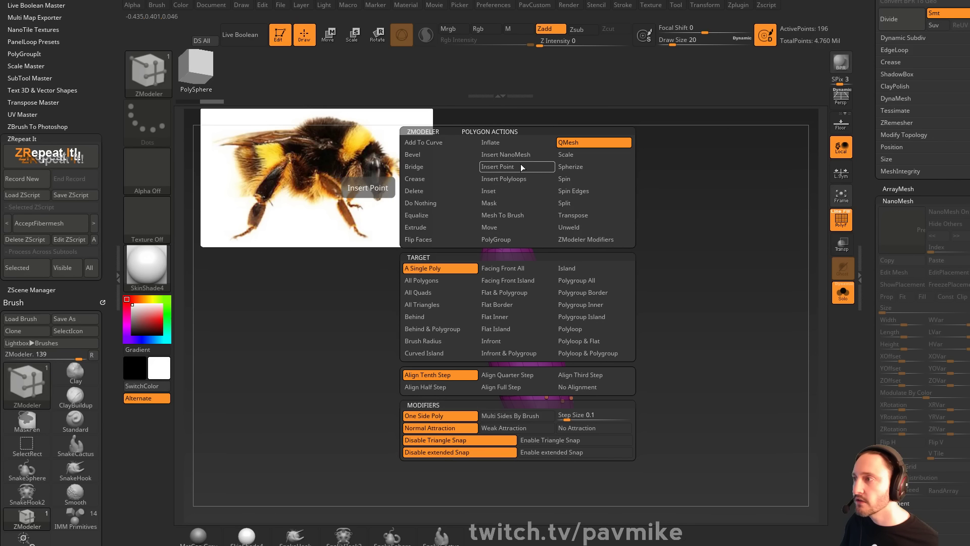
click(506, 155)
click(467, 280)
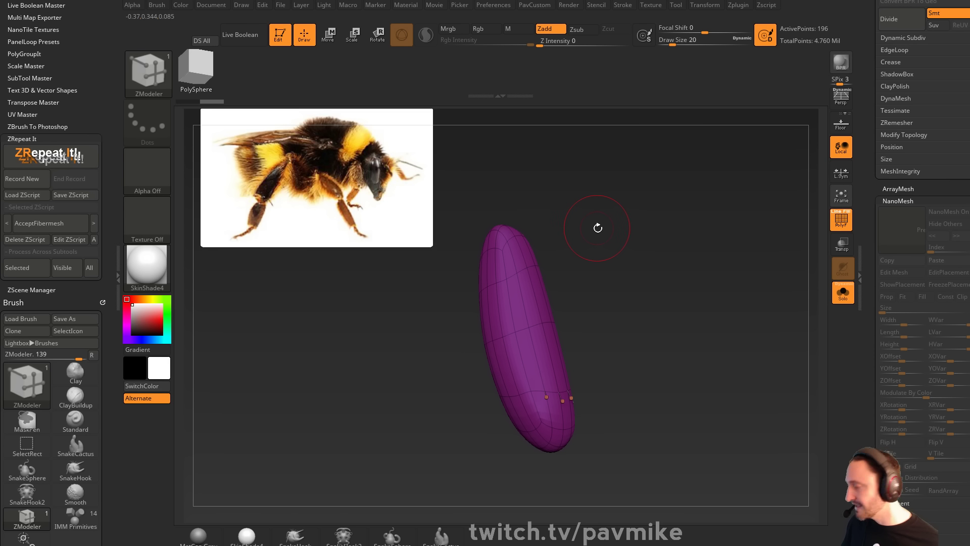
key(m)
click(526, 246)
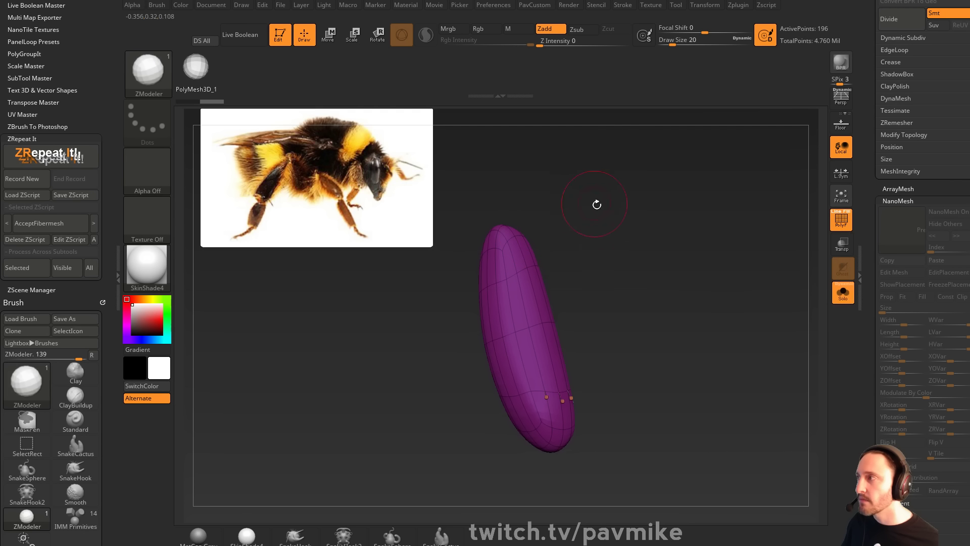
click(533, 327)
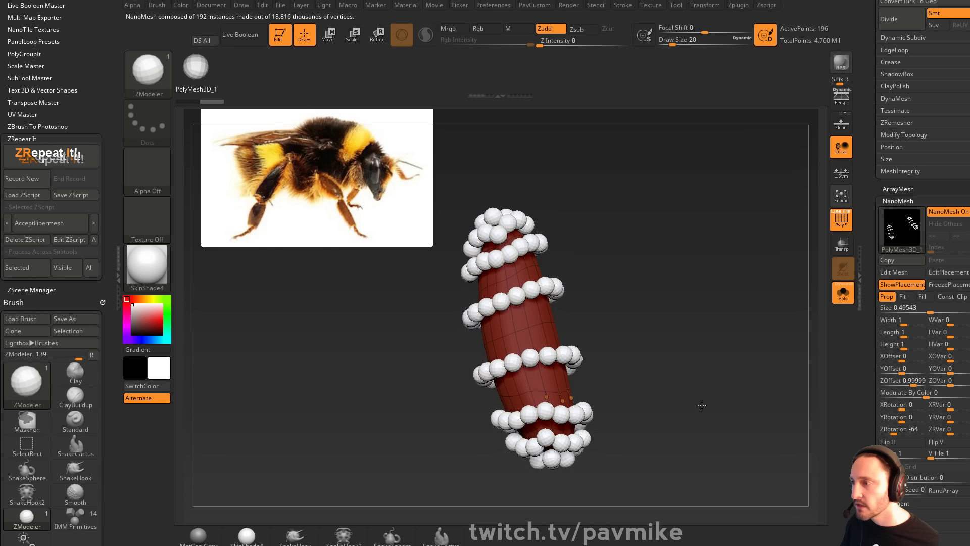
Set the ZModeler brush's draw size to 6
drag(701, 405, 714, 416)
mouse_move(721, 297)
mouse_down()
mouse_move(679, 303)
mouse_move(736, 298)
mouse_move(693, 310)
mouse_up()
text(s)
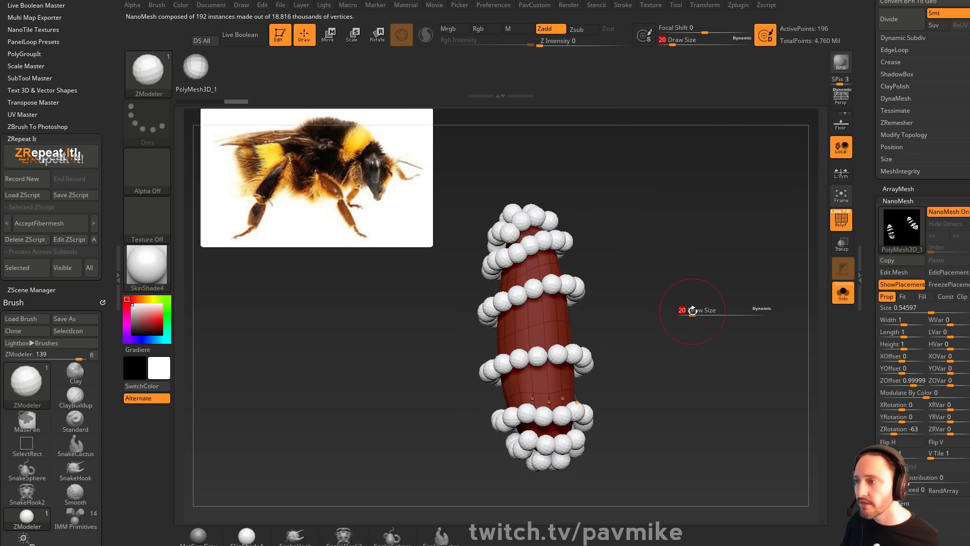
text(6)
key(Return)
Scatter the NanoMesh spheres with a Random Distribution of about 1.6 and reduce their size to about 0.22
scroll(867, 330, down, 5)
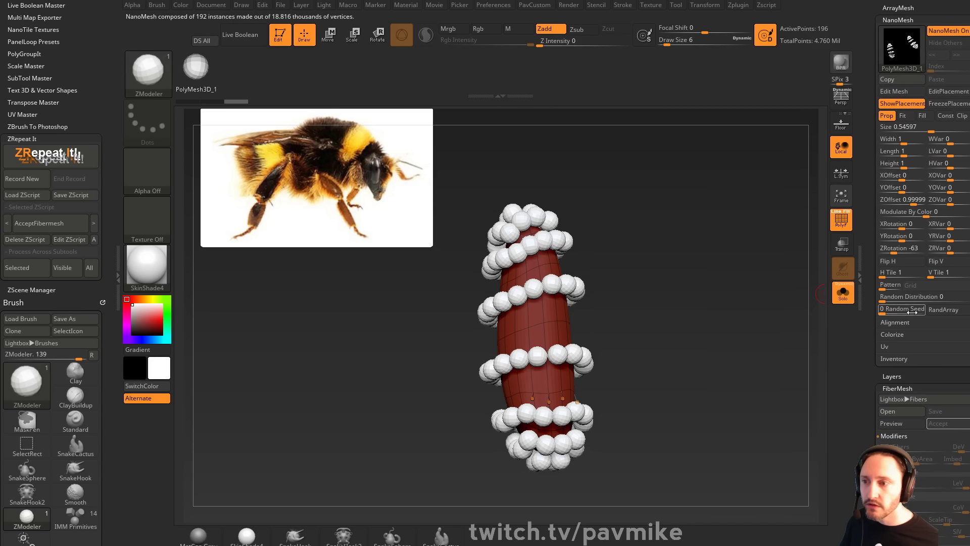
drag(901, 296, 904, 296)
drag(931, 127, 923, 127)
drag(910, 297, 916, 297)
Vary the NanoMesh spheres with WVar 32, LVar 89, HVar 89, XOVar 5, YOVar 4 and ZOVar 2
drag(939, 130, 966, 152)
drag(952, 164, 951, 188)
click(956, 178)
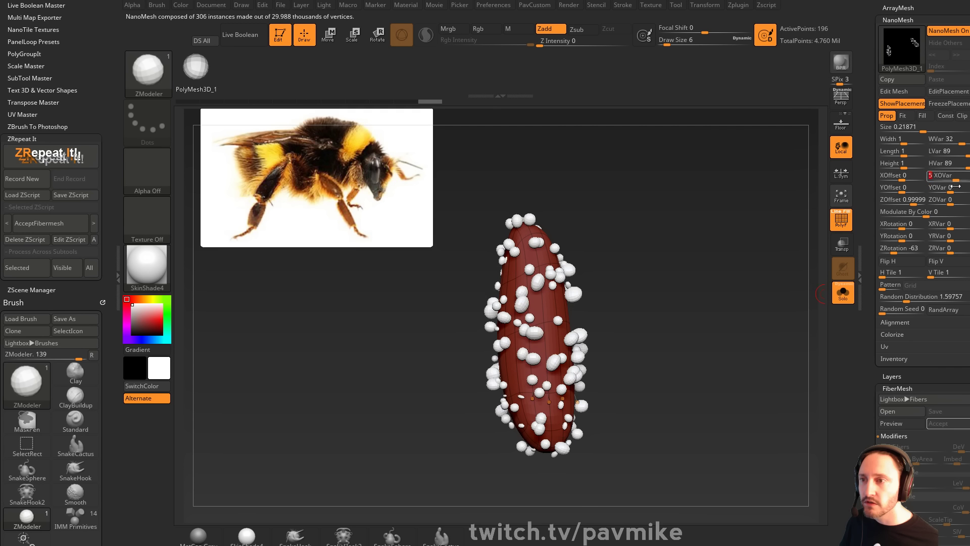
click(956, 188)
click(954, 201)
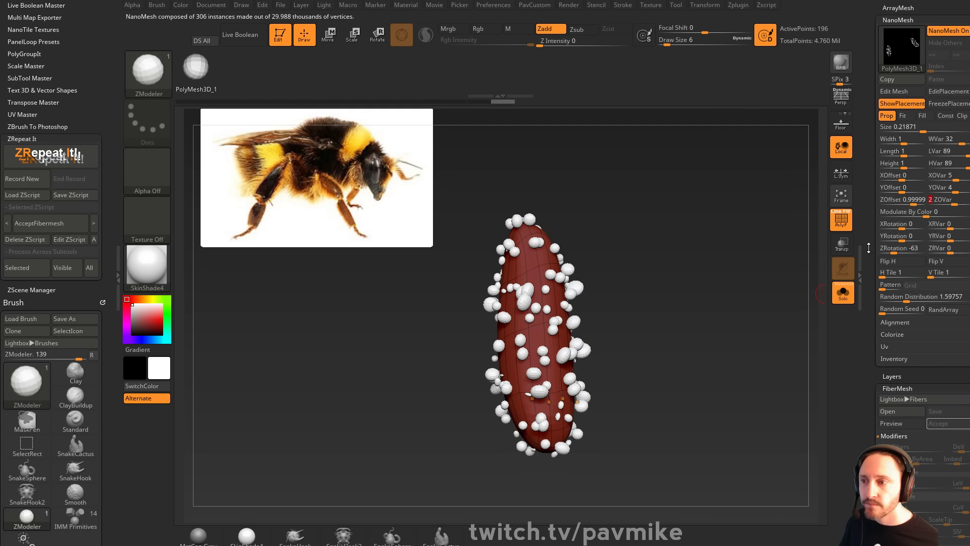
Show the whole bee again and reduce the NanoMesh spheres' size to about 0.067
click(849, 287)
drag(785, 258, 750, 257)
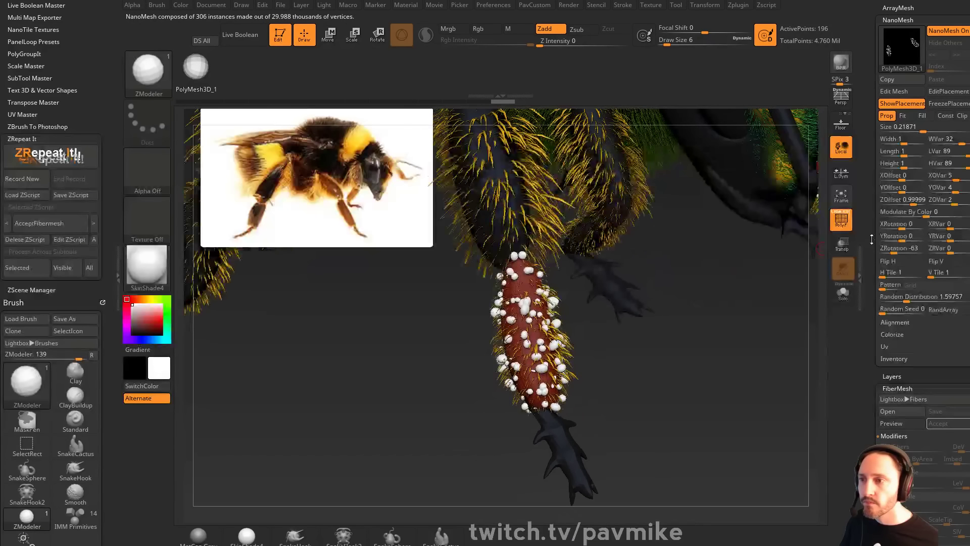
scroll(872, 240, up, 3)
click(902, 213)
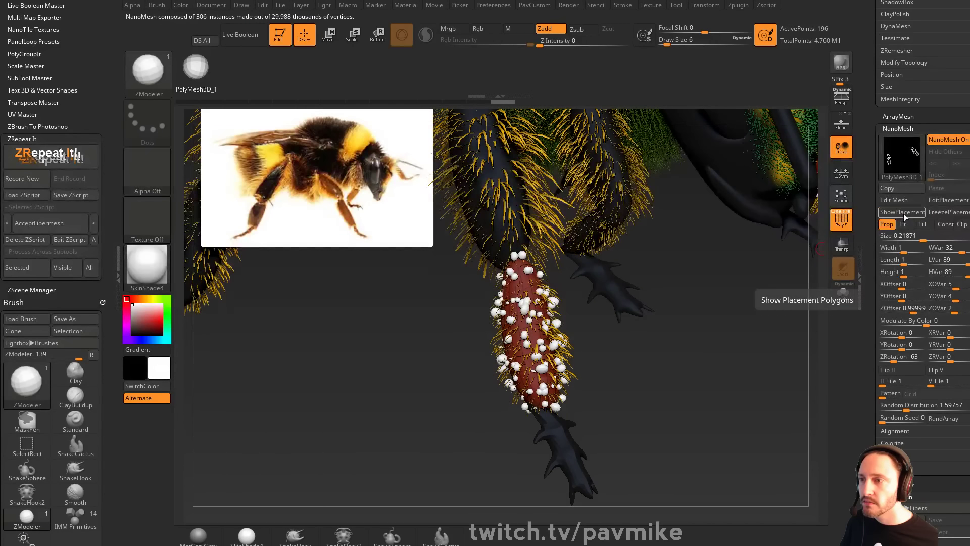
click(903, 212)
scroll(903, 212, down, 1)
drag(745, 313, 753, 366)
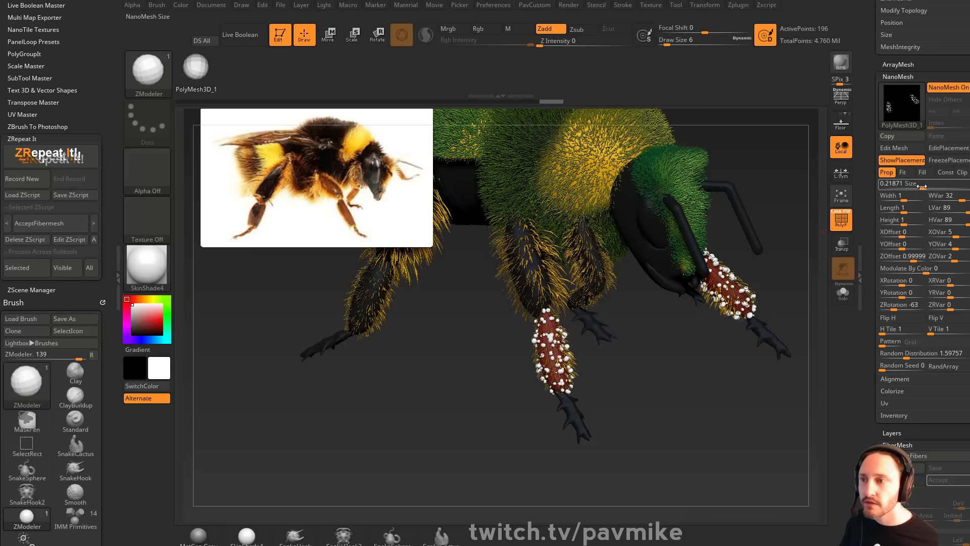
drag(919, 186, 914, 187)
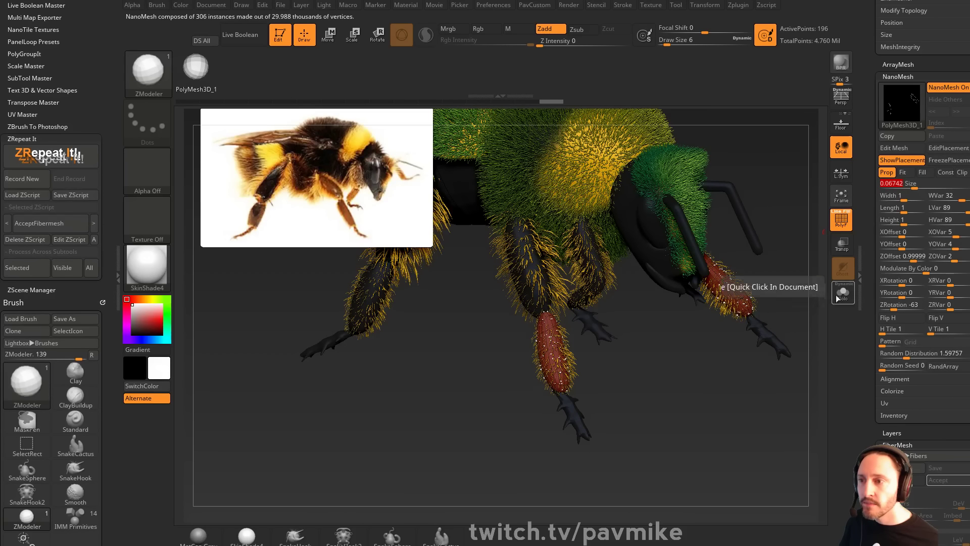
drag(726, 284, 763, 287)
Raise the NanoMesh ZOffset to about 4.27 and turn off the polyframe display
drag(905, 232, 918, 258)
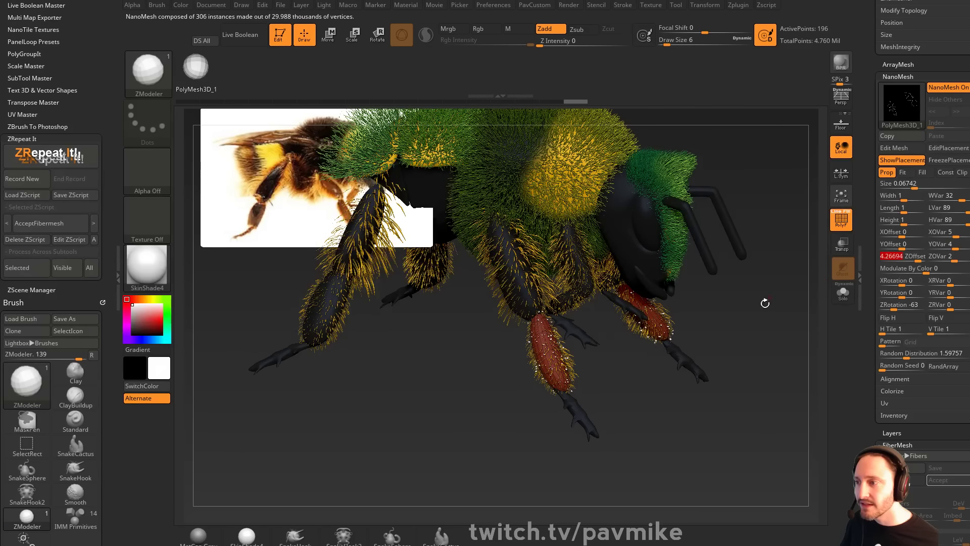
drag(764, 301, 737, 366)
key(shift+f)
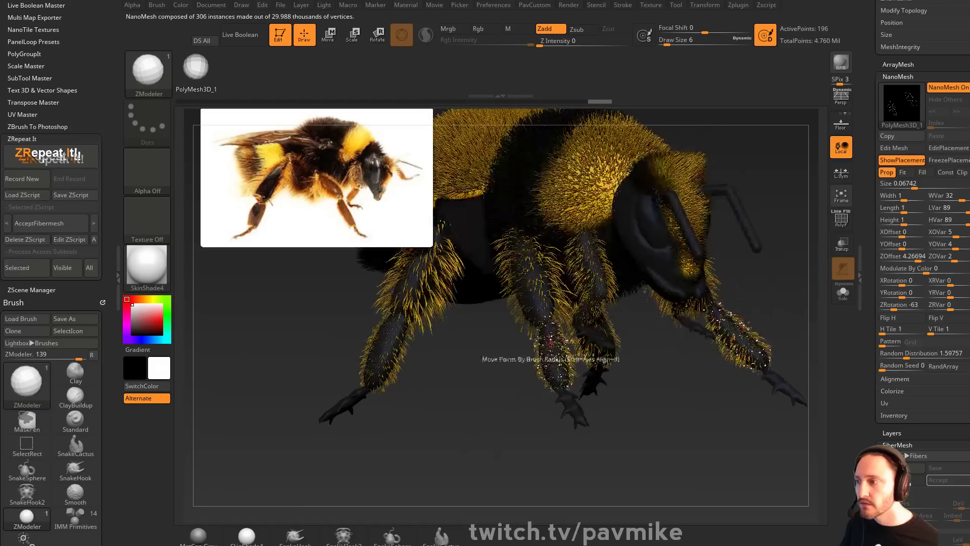
Convert the pollen NanoMesh into real geometry with One To Mesh
drag(875, 295, 874, 254)
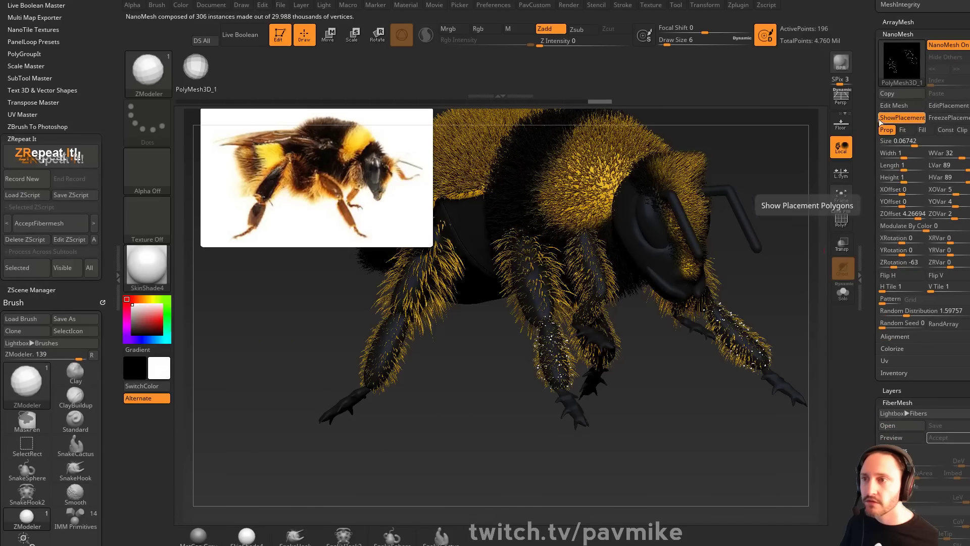
drag(876, 108, 882, 165)
scroll(882, 157, up, 15)
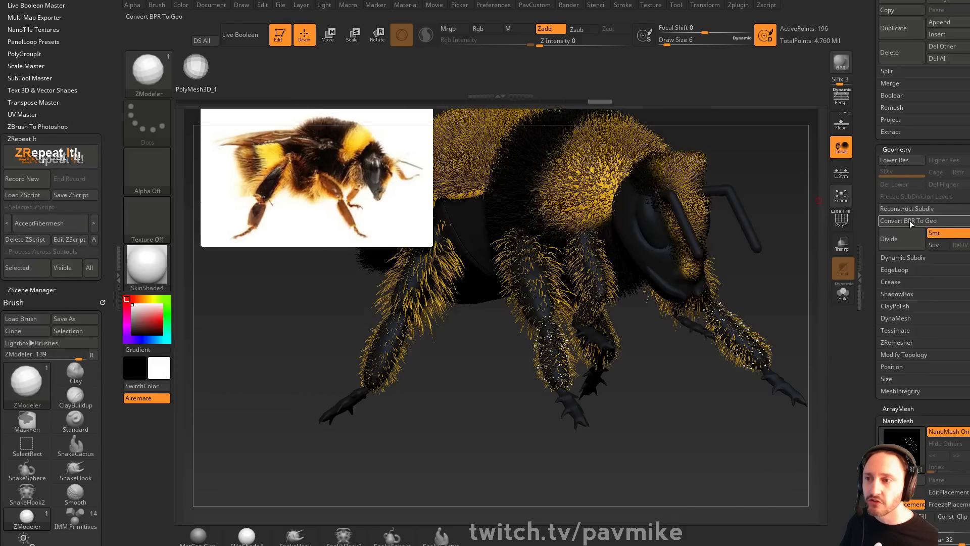
scroll(891, 355, down, 18)
click(894, 358)
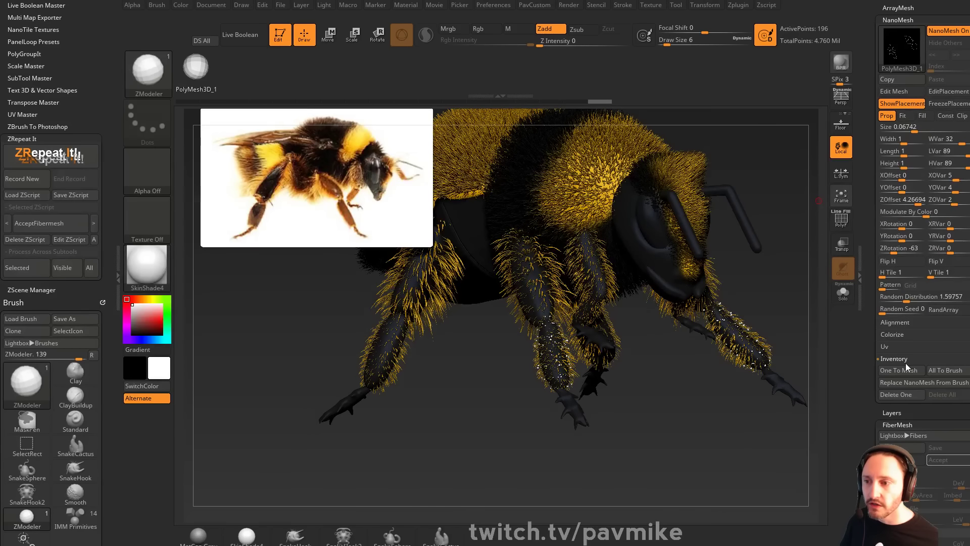
click(899, 371)
Solo the converted mesh and hide the leg segments so only the pollen spheres remain
click(843, 293)
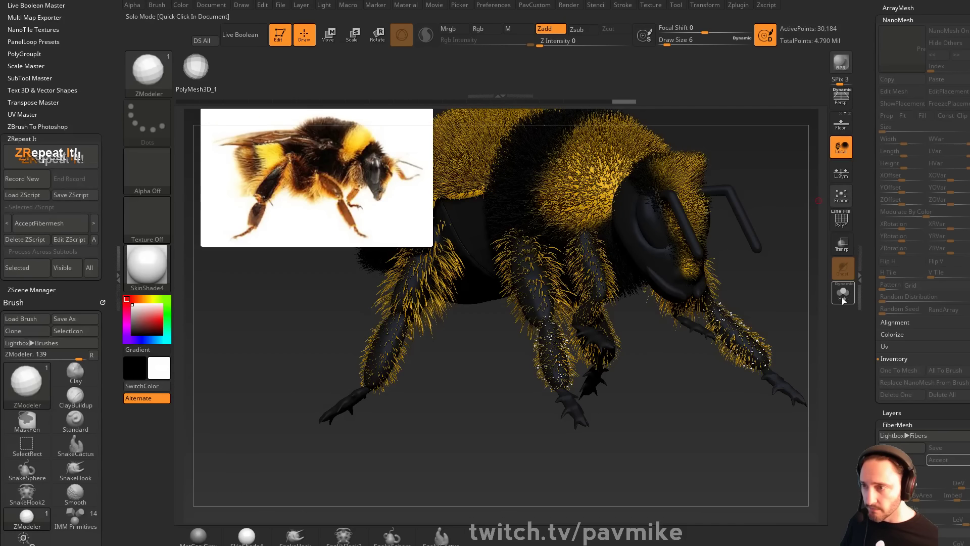
ctrl+shift+click(606, 321)
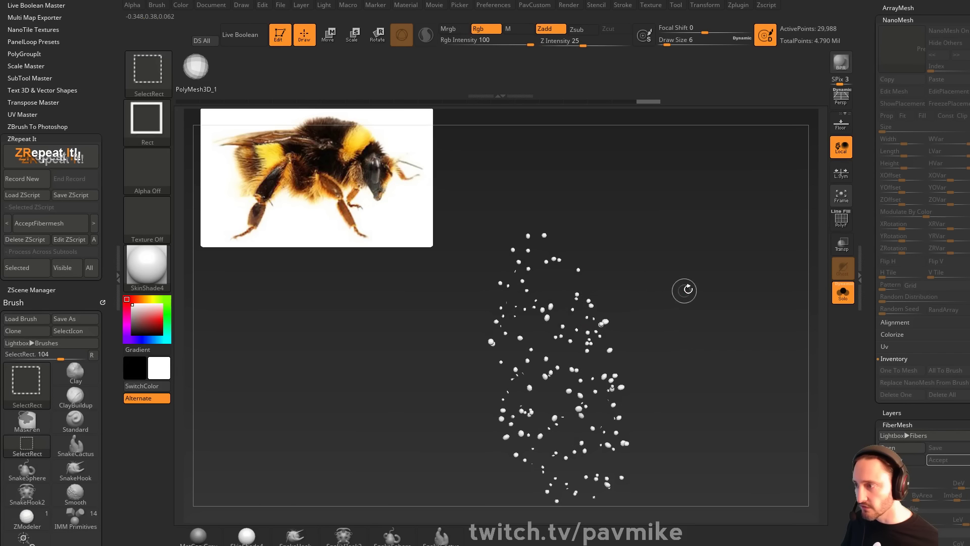
key(space)
click(745, 283)
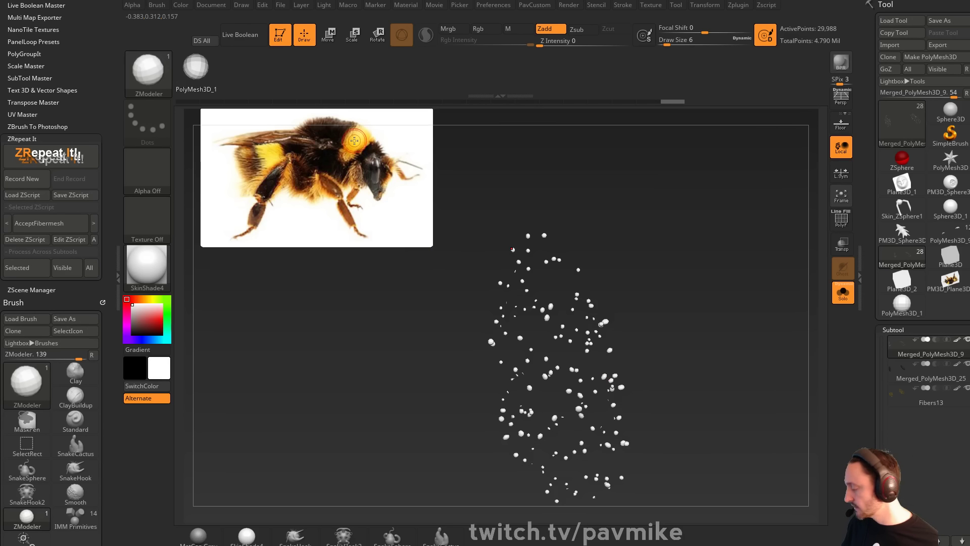
Sample the yellow fur color from the reference photo, fill the pollen spheres with it, and bring back the other subtools
key(f)
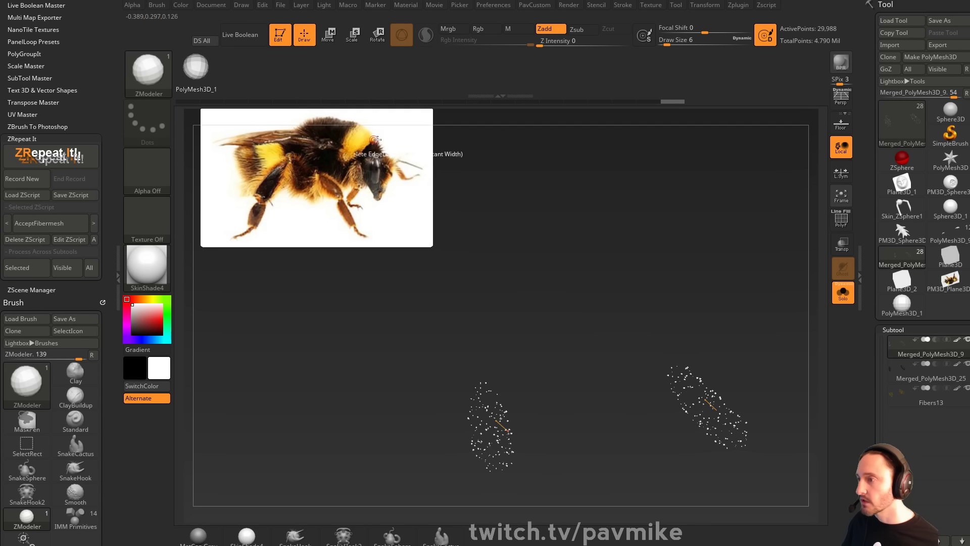
key(c)
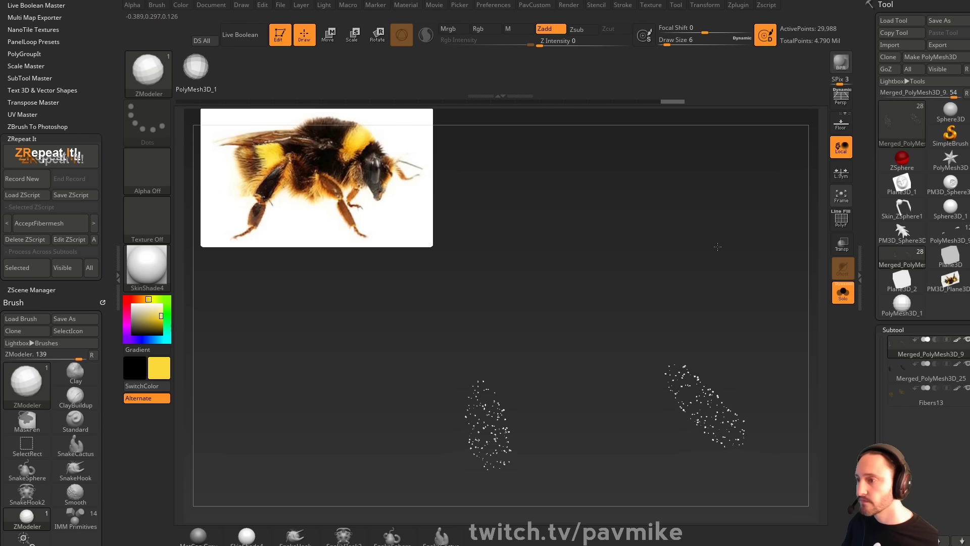
alt+drag(730, 251, 694, 213)
key(ctrl+f)
click(843, 293)
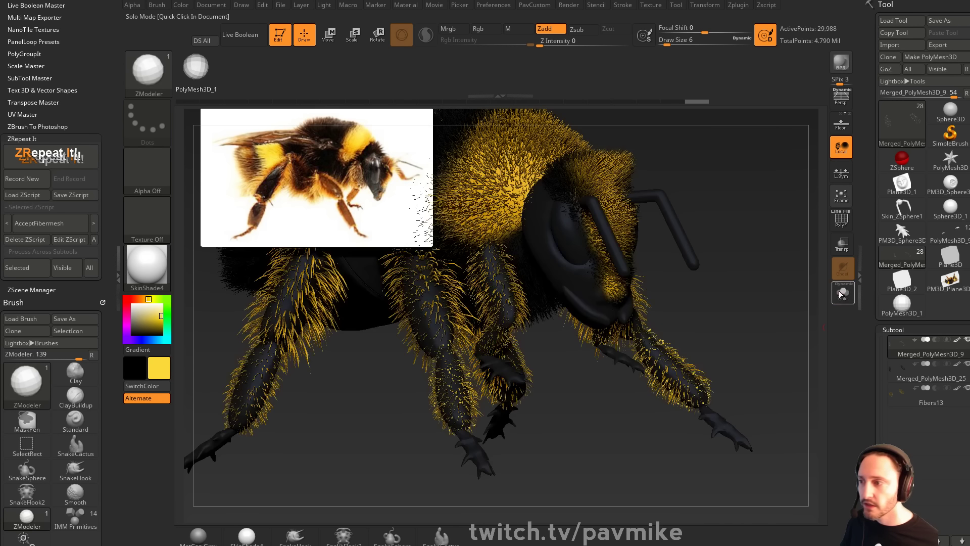
Frame the whole bee in a three-quarter view and render it with BPR
key(f)
mouse_move(738, 243)
mouse_down()
mouse_move(762, 255)
mouse_move(616, 268)
mouse_move(662, 278)
mouse_move(752, 254)
mouse_move(782, 270)
mouse_move(769, 197)
mouse_move(754, 224)
mouse_move(783, 203)
mouse_up()
key(s)
key(s)
click(841, 62)
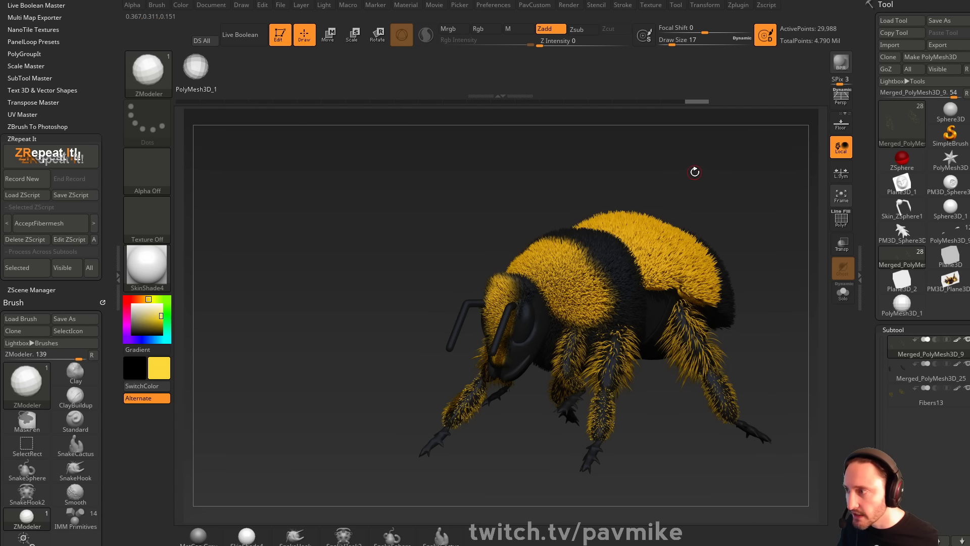
Import bumblebee-1.jpg from the Reference folder as a texture and add it to Spotlight
drag(731, 163, 647, 195)
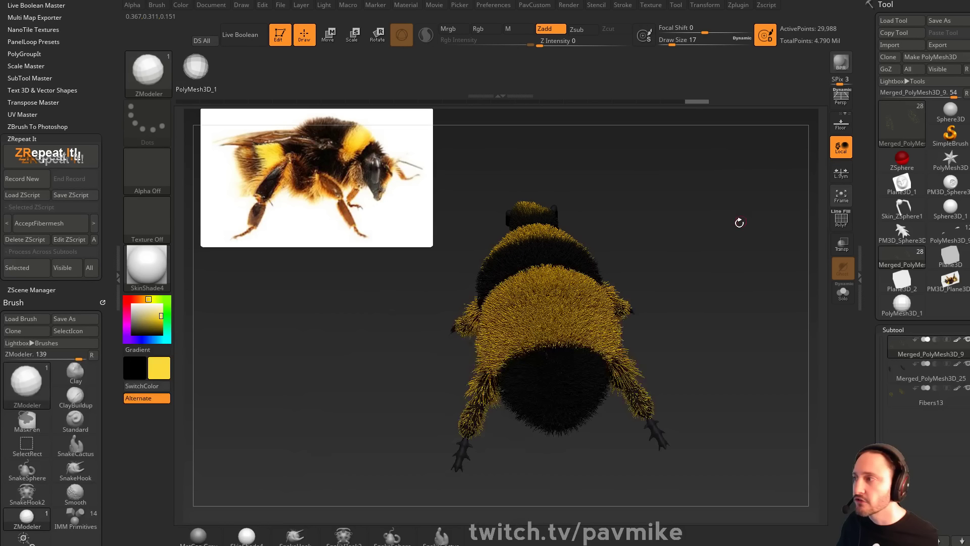
click(658, 6)
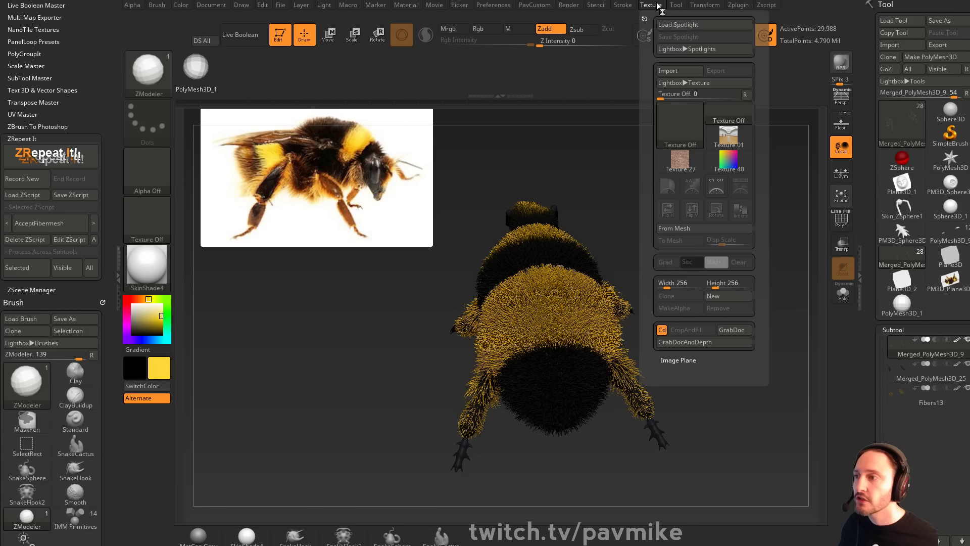
click(671, 71)
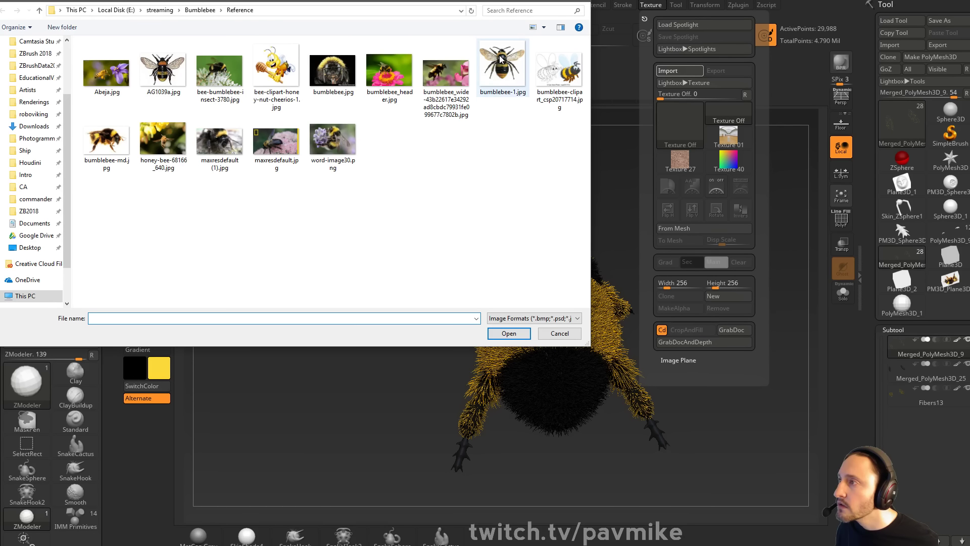
double_click(502, 71)
click(649, 7)
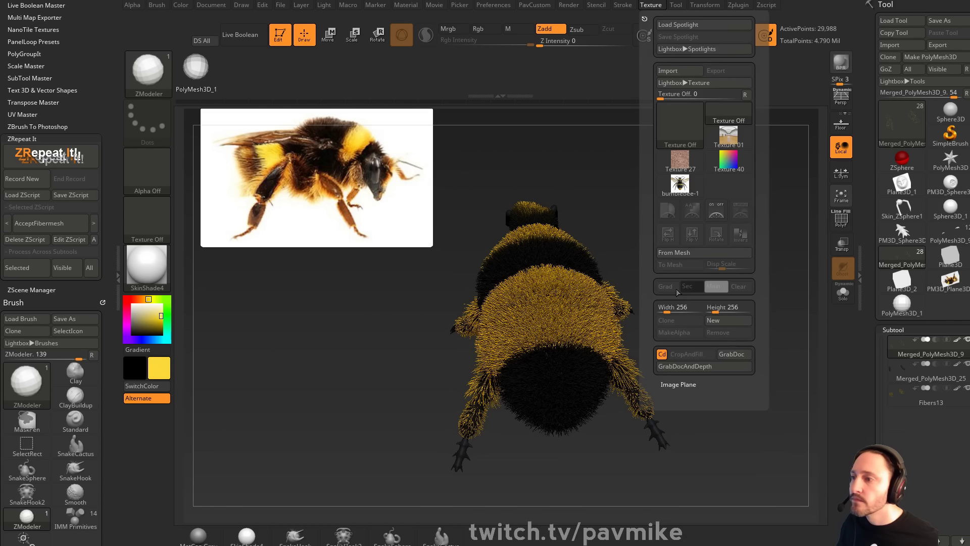
click(680, 185)
click(739, 209)
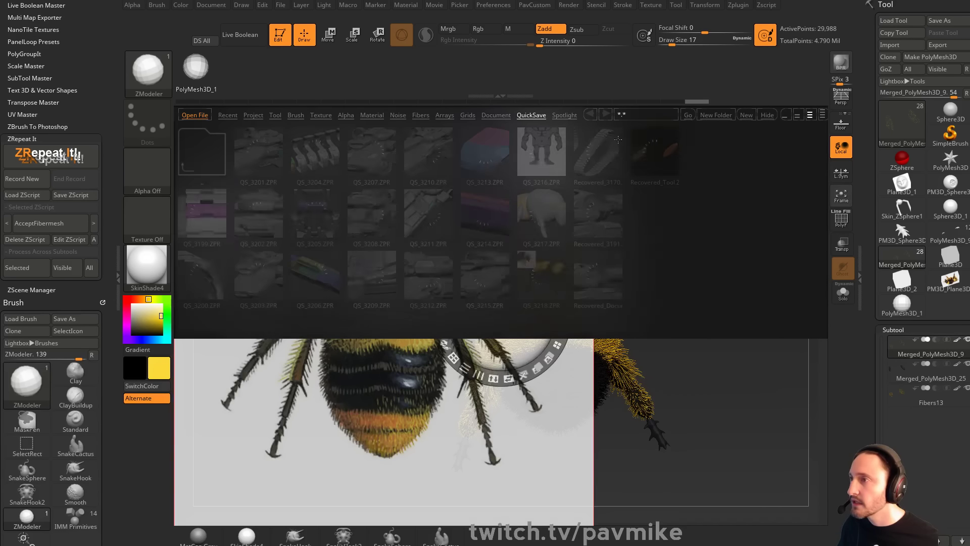
click(764, 115)
Fade the Spotlight bumblebee image and scale and position it so its body overlays the model
drag(379, 281, 620, 241)
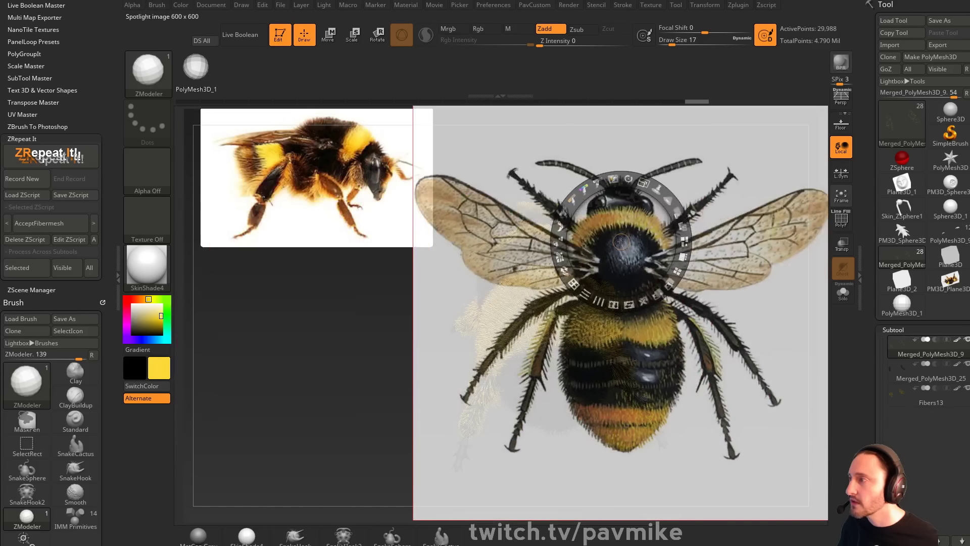
shift+click(621, 239)
drag(453, 209, 400, 221)
drag(442, 180, 457, 193)
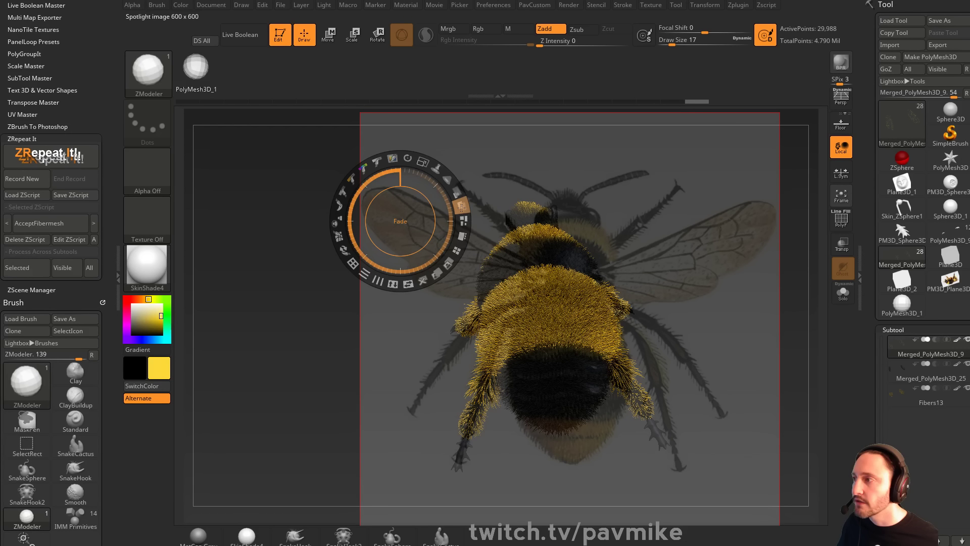
drag(423, 161, 398, 160)
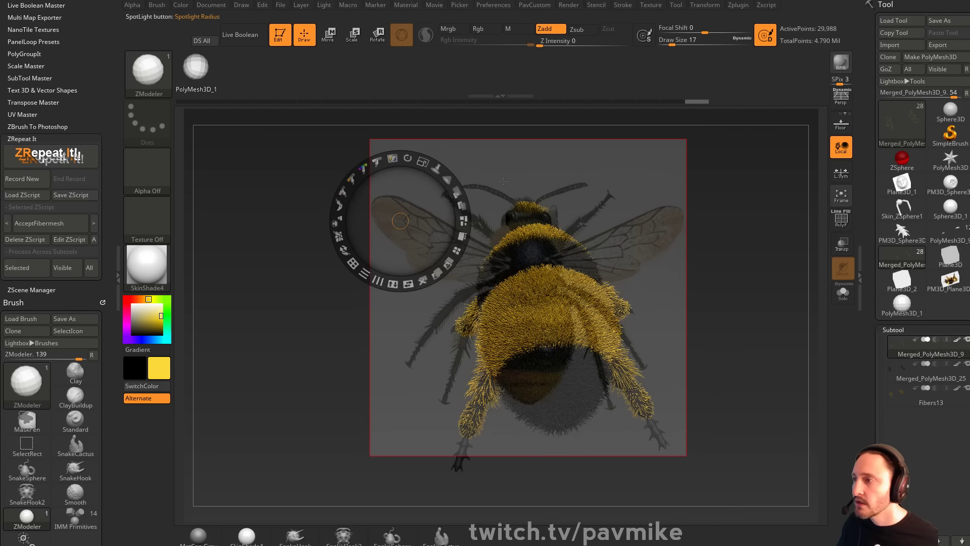
drag(565, 191, 571, 193)
Leave Spotlight editing, align the bee in top view with the reference overlay, and set the draw size to 71
key(z)
mouse_move(763, 187)
mouse_down()
mouse_move(763, 281)
mouse_move(738, 219)
mouse_move(755, 217)
mouse_move(739, 233)
mouse_up()
key(s)
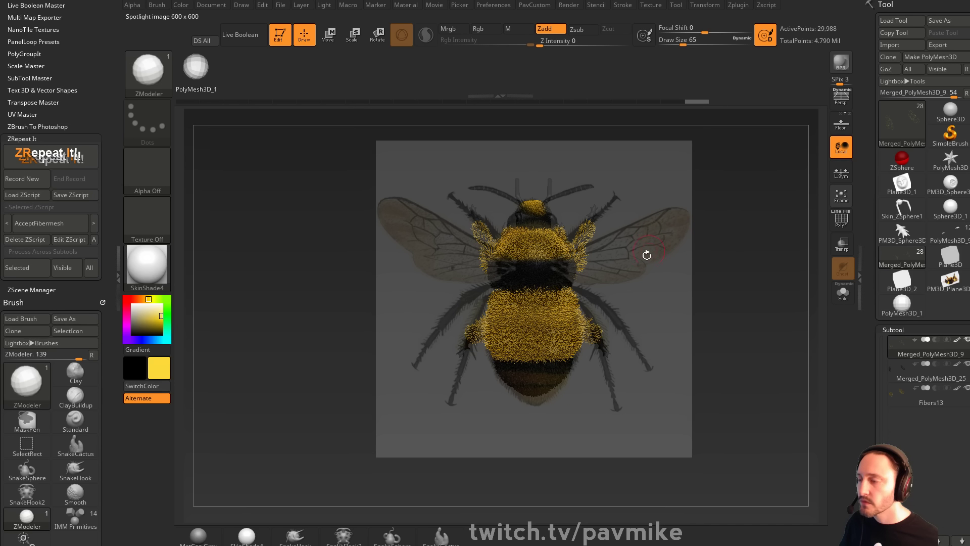
key(s)
click(612, 256)
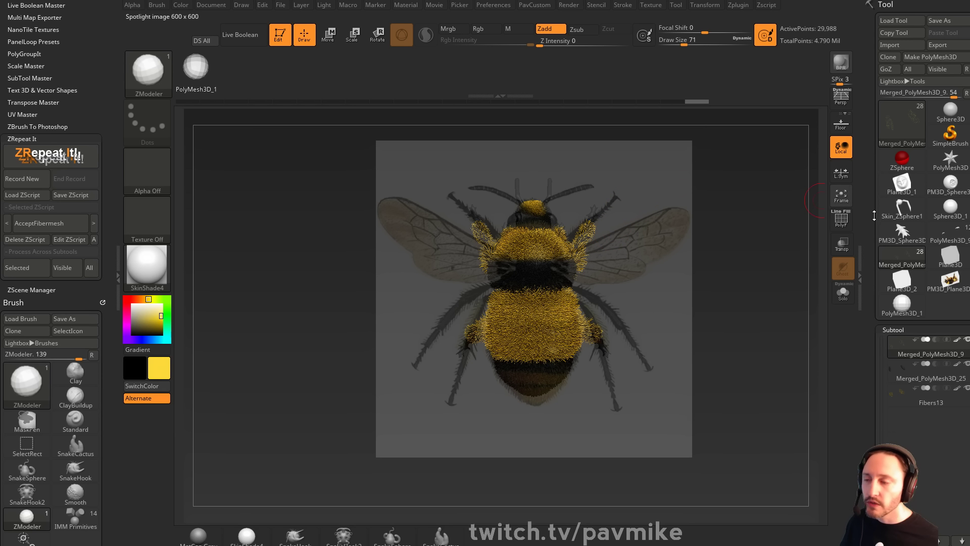
Switch to the Plane3D tool, clear the canvas and draw a fresh white plane over the reference
click(949, 258)
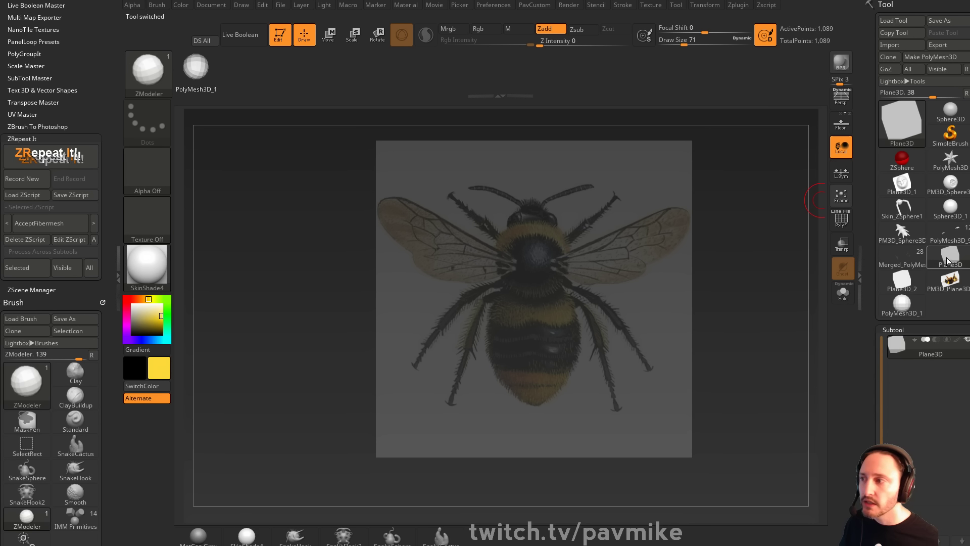
drag(516, 278, 444, 212)
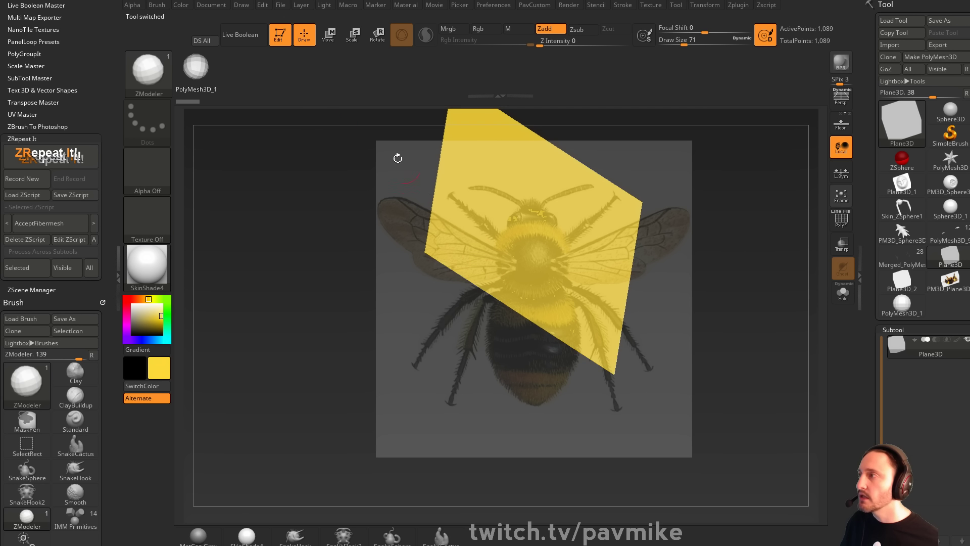
click(277, 36)
drag(736, 213, 727, 267)
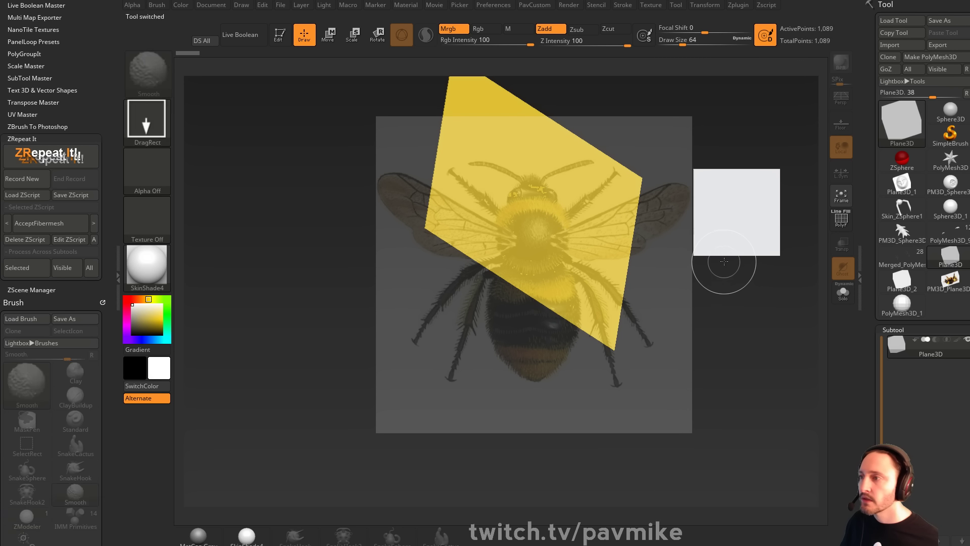
key(ctrl+n)
drag(536, 258, 460, 268)
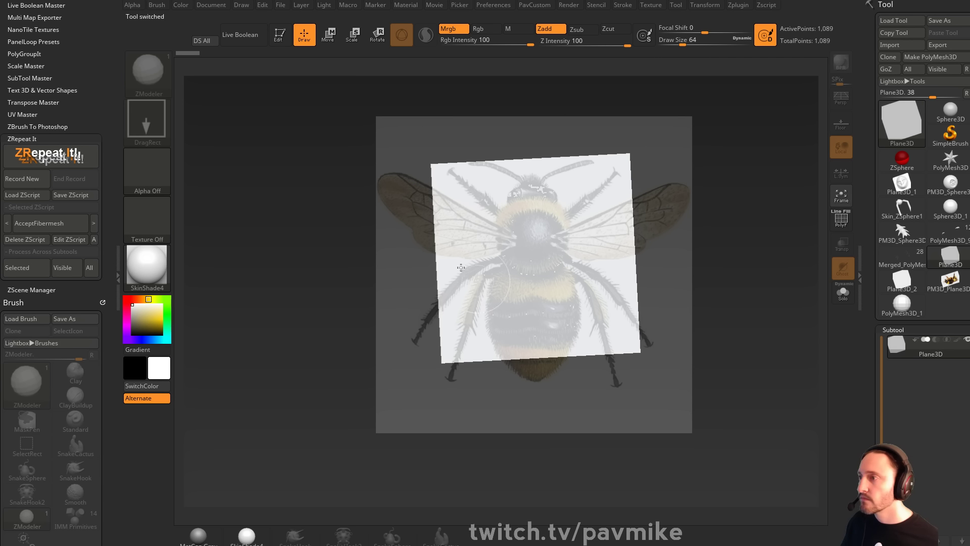
Square the plane up over the reference in Edit mode, convert it to a PolyMesh3D, and set the draw size to 54
click(279, 36)
shift+drag(673, 233, 696, 264)
alt+drag(696, 264, 712, 291)
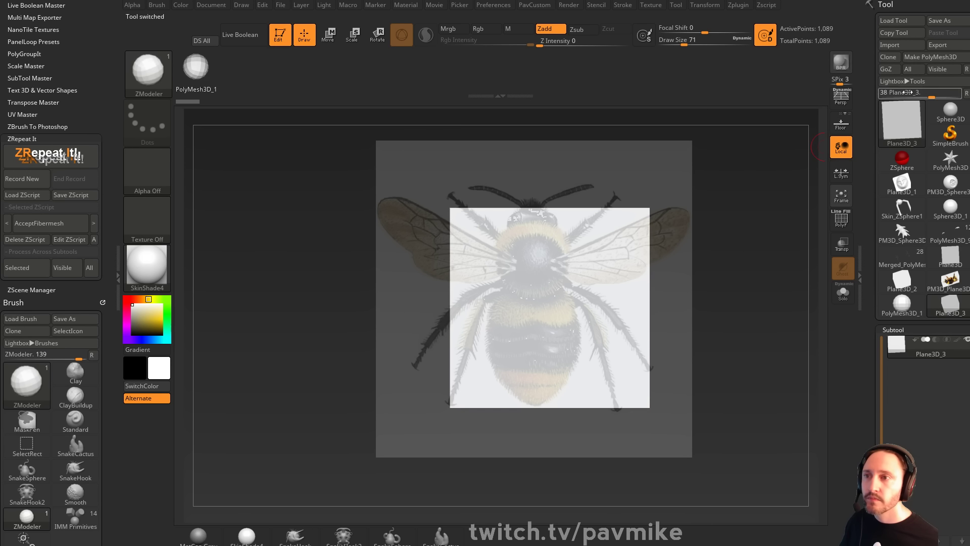
click(933, 58)
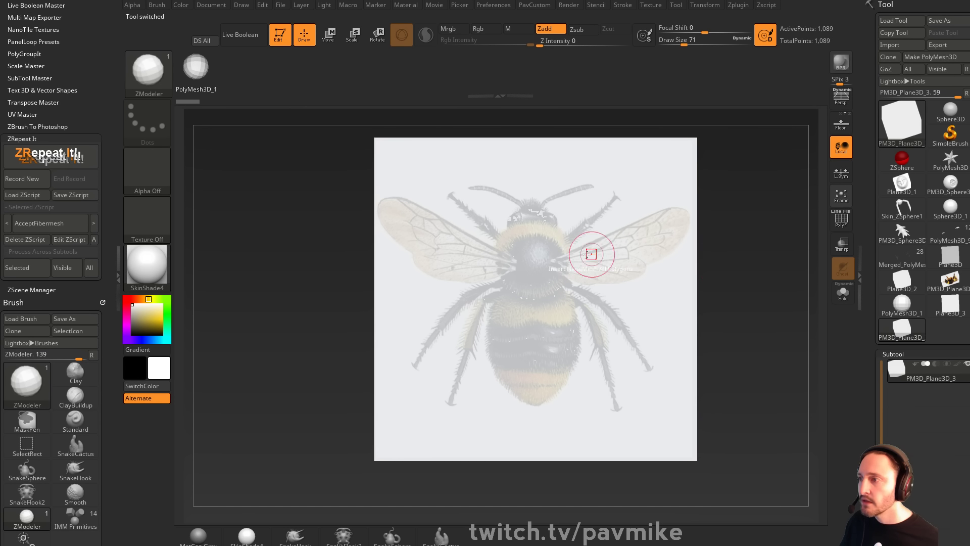
key(bracketleft)
key(bracketleft)
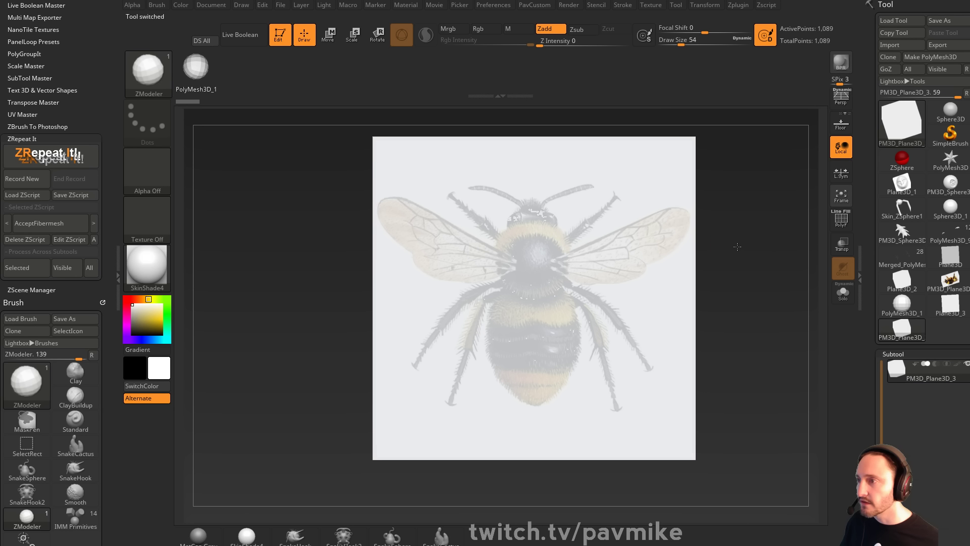
Subdivide the plane four times to reach subdivision level 5
drag(868, 334, 878, 219)
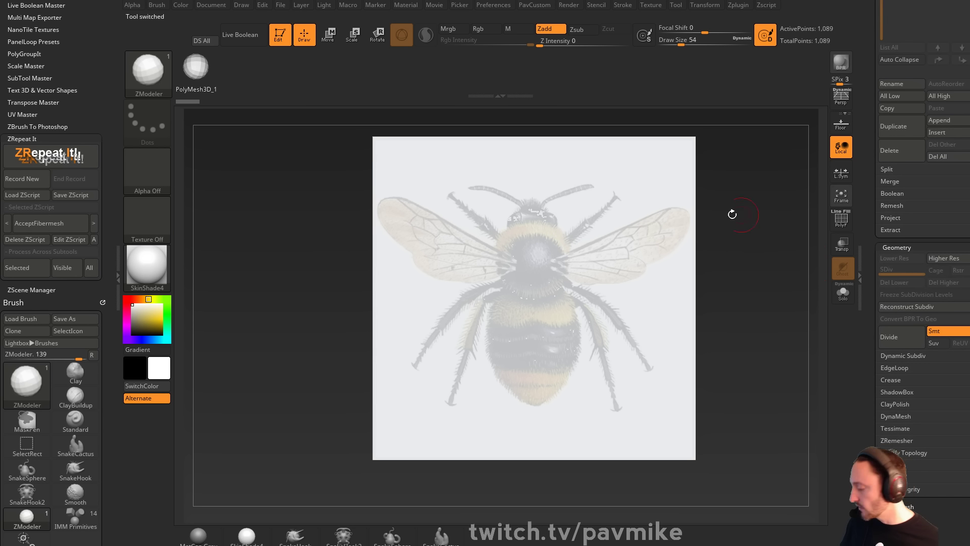
key(ctrl+d)
key(ctrl+d)
key(ctrl+d)
key(ctrl+d)
Set the draw size to 31, switch to the Standard brush and paint a symmetrical mask over the bee's two forewings
key(bracketleft)
key(bracketleft)
mouse_move(570, 272)
ctrl+mouse_down()
mouse_move(559, 270)
mouse_move(601, 264)
ctrl+mouse_up()
key(b)
key(s)
key(t)
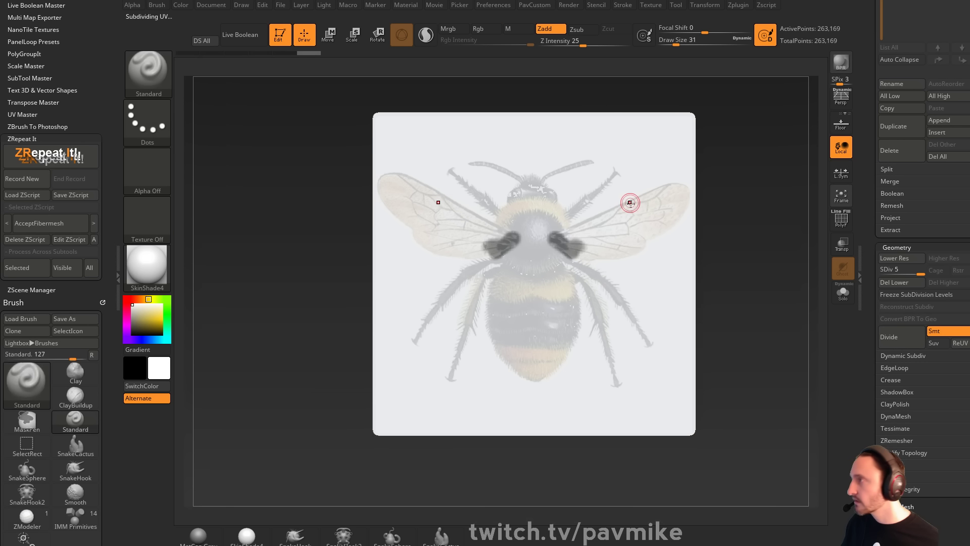
mouse_move(555, 237)
ctrl+mouse_down()
mouse_move(671, 190)
mouse_move(654, 227)
mouse_move(621, 246)
mouse_move(572, 235)
mouse_move(621, 228)
mouse_move(679, 198)
ctrl+mouse_up()
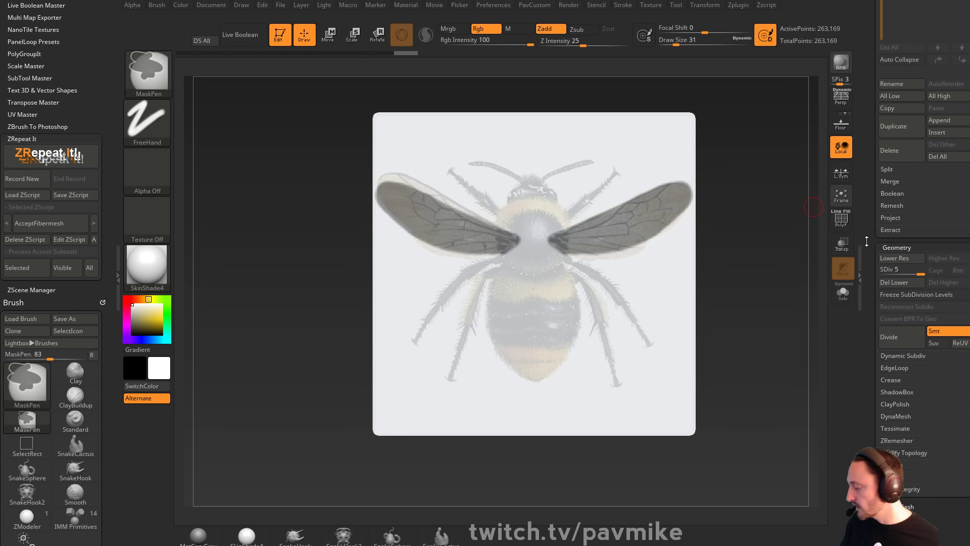
Turn the masked forewings into their own polygroup with polyframe shown, and duplicate the plane subtool
key(shift+f)
drag(865, 222, 875, 284)
click(902, 272)
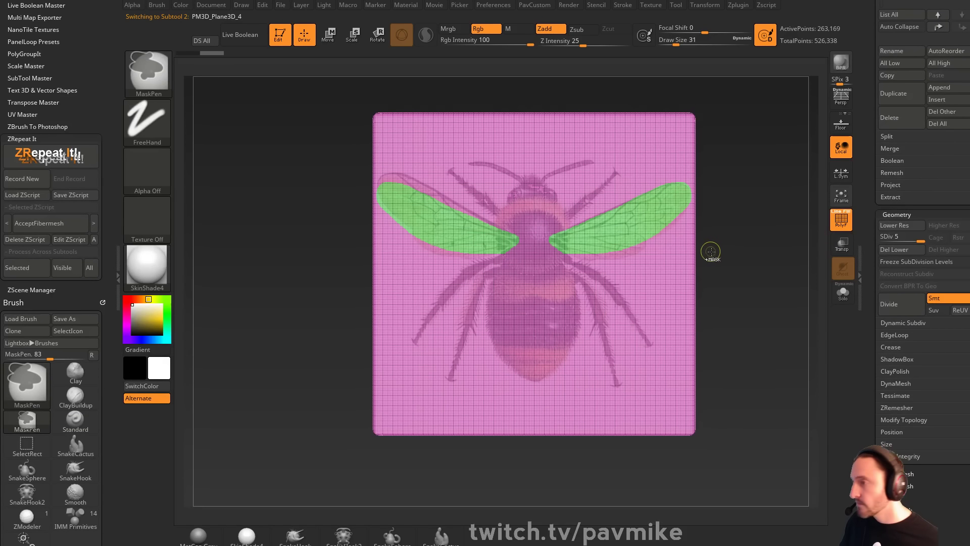
Merge the duplicate plane into one polygroup, mask both hindwings over the reference and make them a separate polygroup
key(ctrl+w)
mouse_move(562, 243)
ctrl+mouse_down()
mouse_move(604, 254)
mouse_move(647, 244)
mouse_move(574, 246)
ctrl+mouse_up()
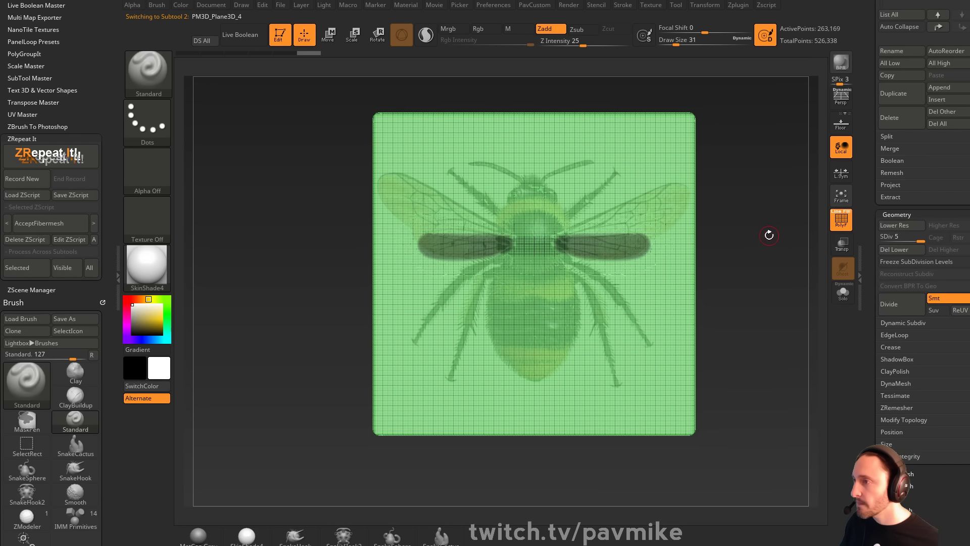
key(ctrl)
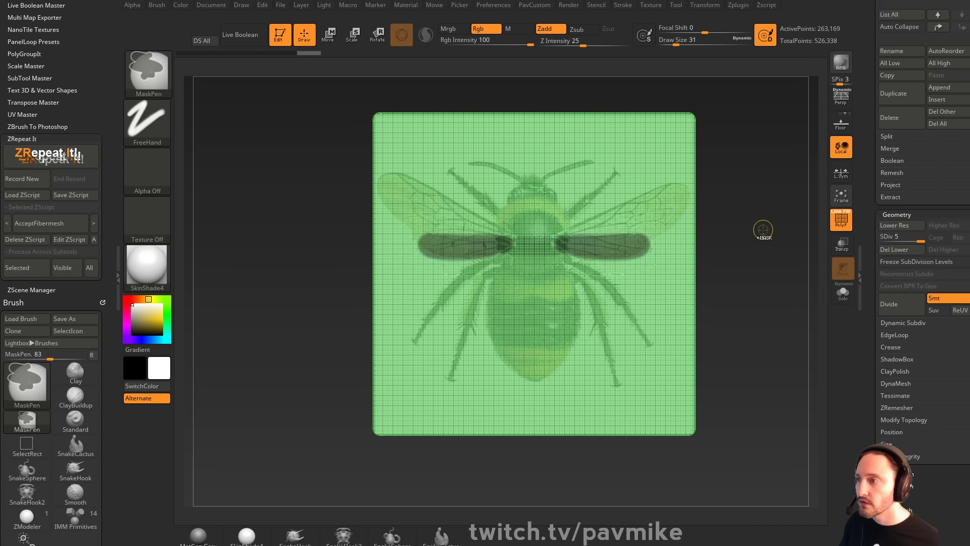
ctrl+drag(763, 230, 762, 232)
key(ctrl+shift)
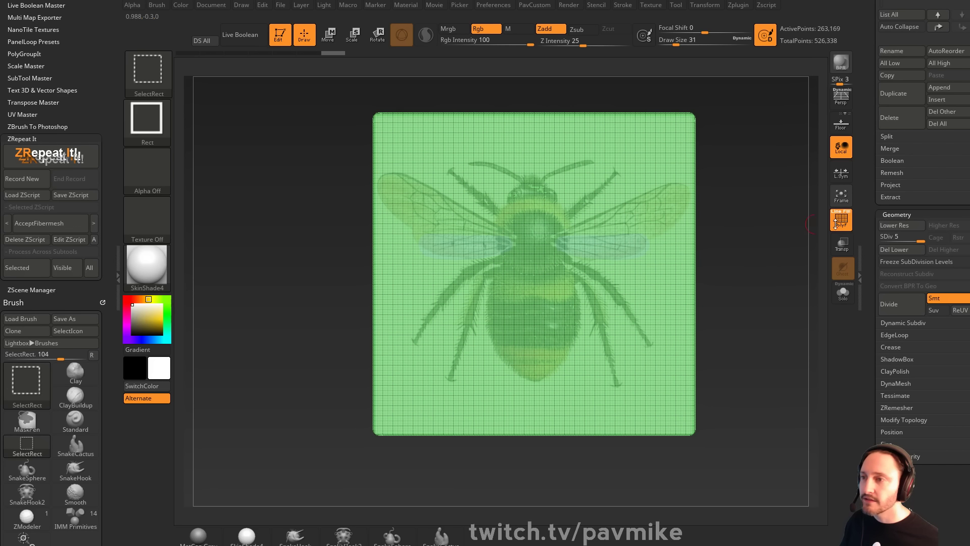
Isolate the hindwing polygroup and delete the hidden geometry and lower subdivision levels of the duplicate
ctrl+shift+click(638, 242)
key(grave)
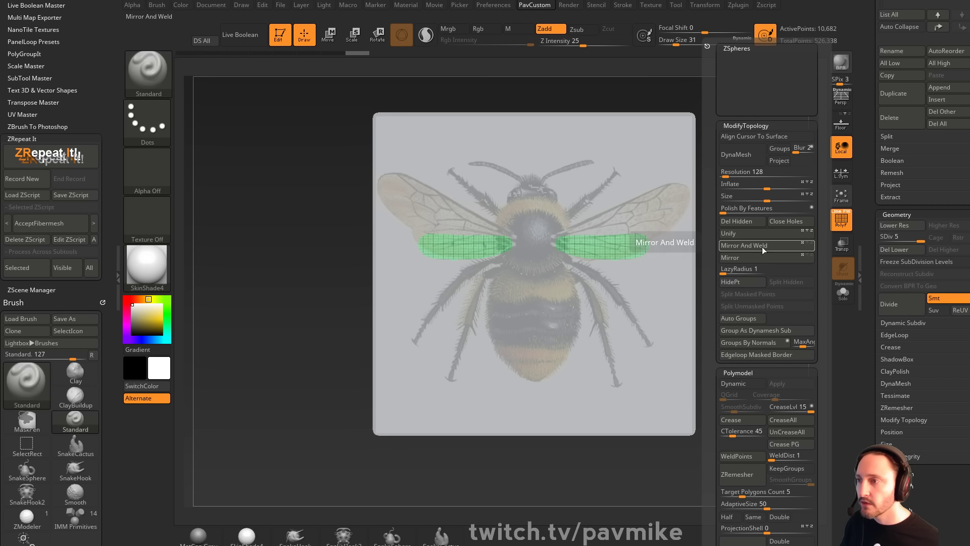
key(space)
click(722, 223)
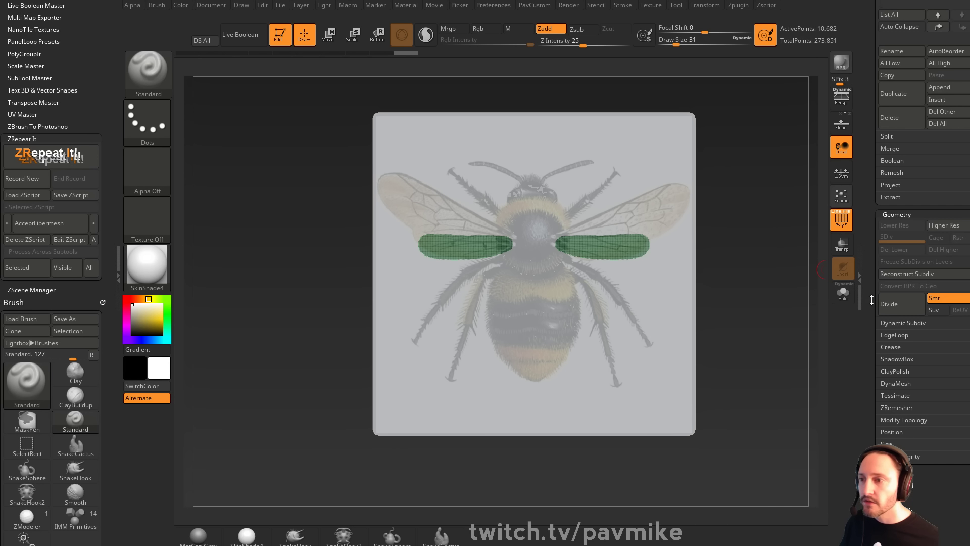
Turn off the polyframe and the Spotlight reference, and solo the hindwings up close
drag(872, 299, 888, 189)
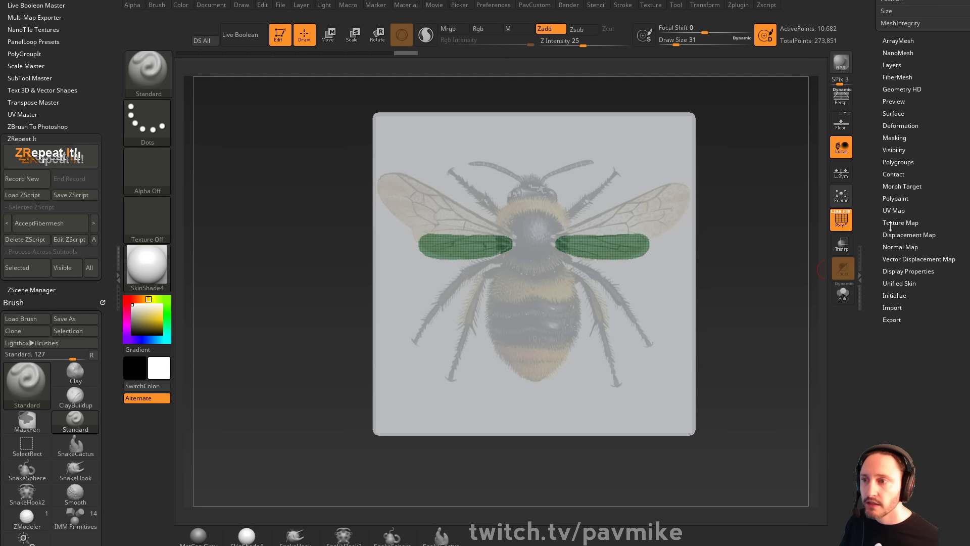
click(839, 226)
key(shift+z)
alt+drag(775, 236, 815, 378)
click(842, 293)
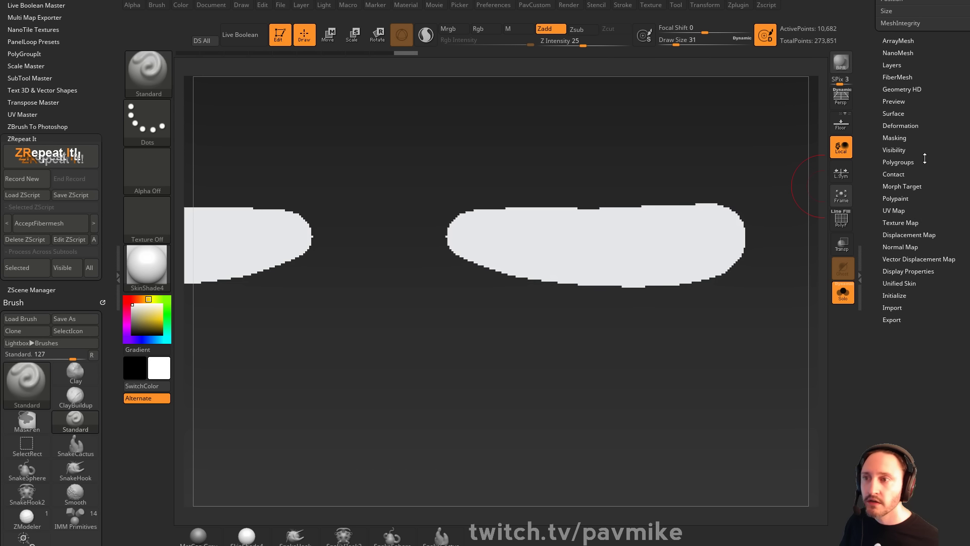
Mask the hindwings by Border only, grow the mask and invert it so the edges stay editable
click(894, 137)
click(939, 233)
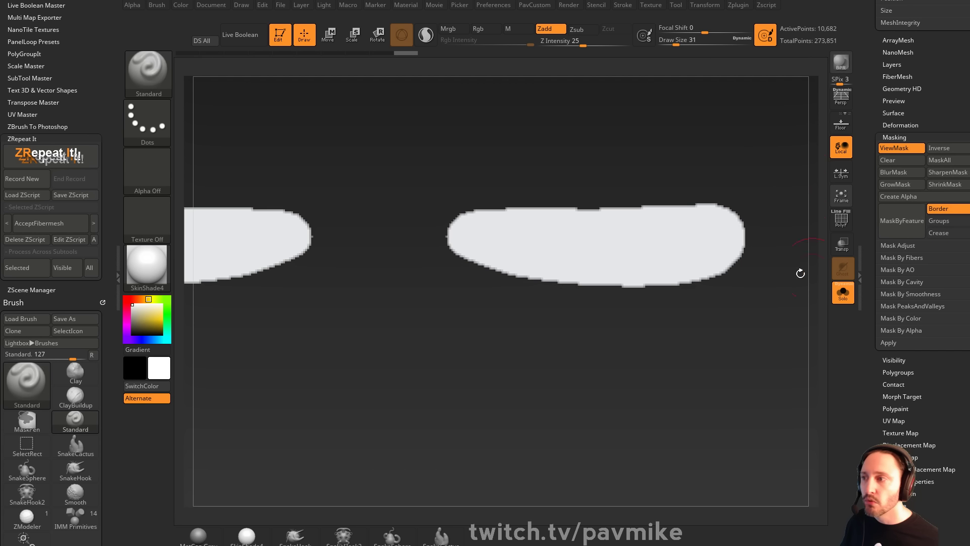
click(905, 184)
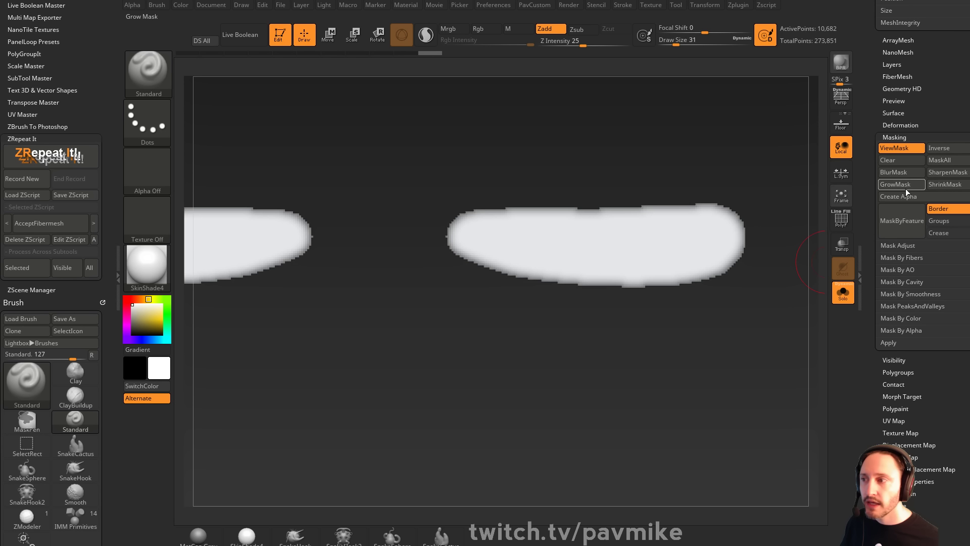
ctrl+click(783, 305)
Smooth the jagged hindwing outlines with repeated Polish By Features, clear the mask and show the polyframe
key(grave)
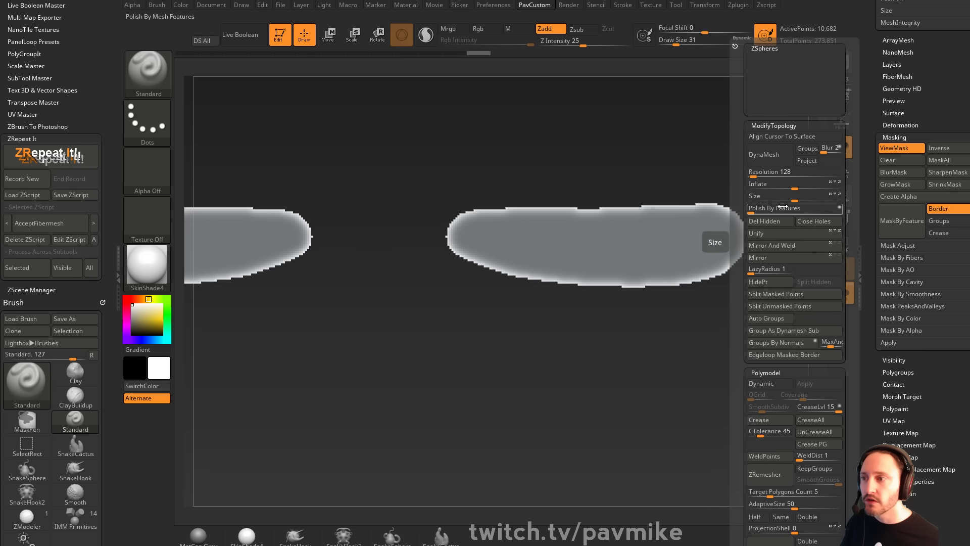
click(760, 208)
click(760, 208)
key(grave)
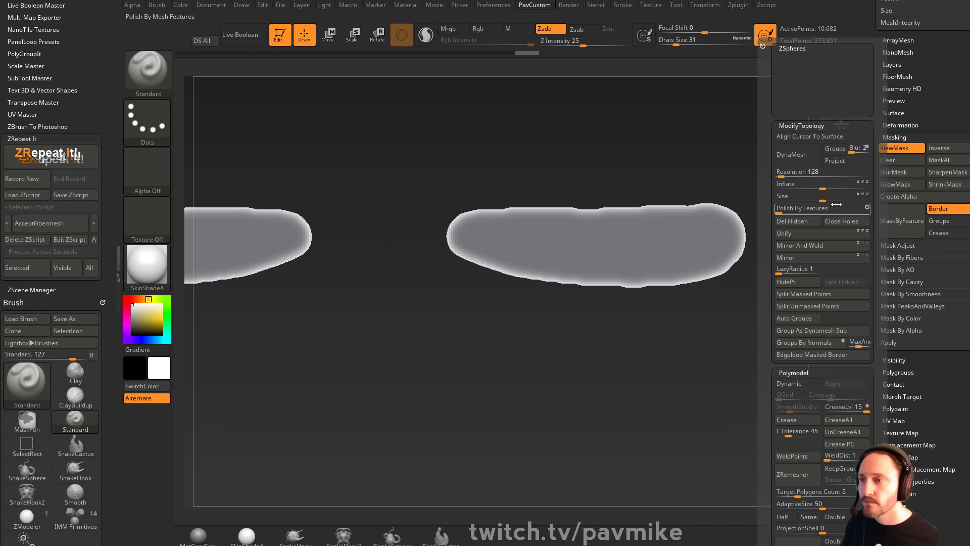
click(788, 208)
ctrl+drag(689, 172, 728, 183)
ctrl+right_drag(753, 191, 796, 211)
key(shift+f)
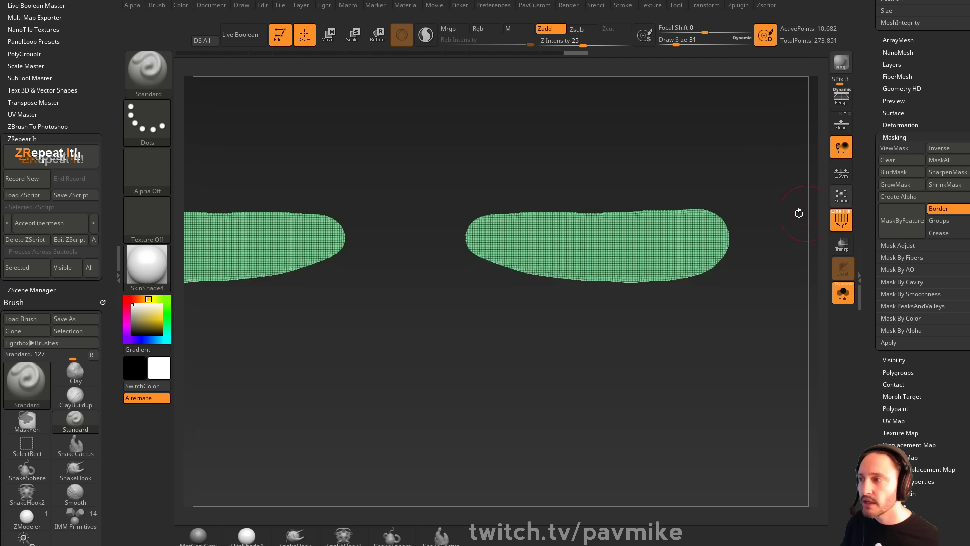
ZRemesh the hindwings twice with Half enabled and AdaptiveSize 0
key(grave)
drag(738, 319, 743, 249)
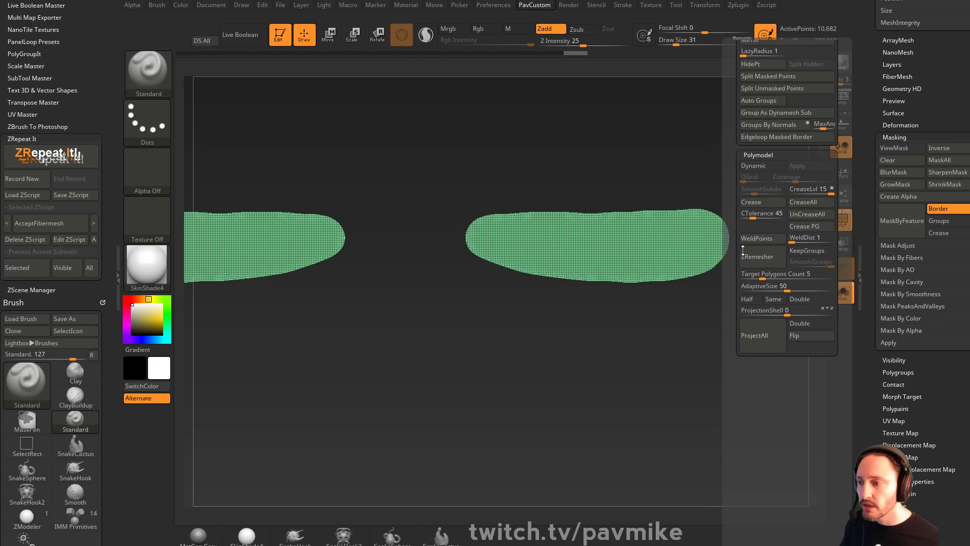
click(746, 303)
drag(746, 290, 738, 286)
click(765, 259)
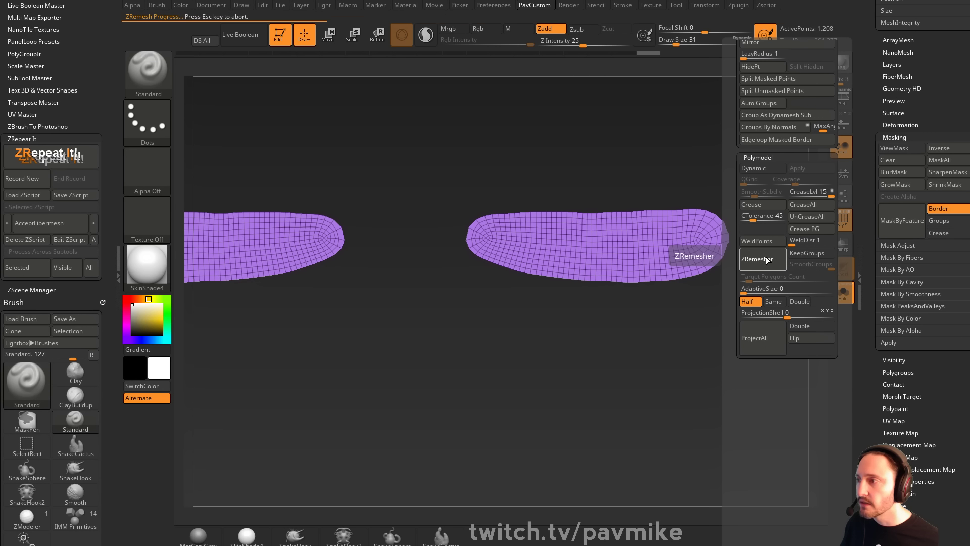
alt+drag(736, 351, 754, 330)
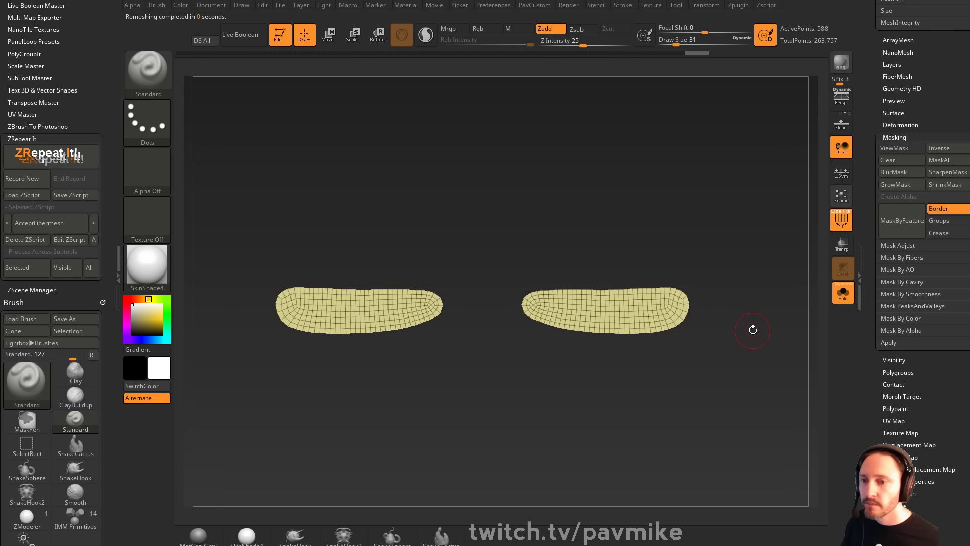
Switch to the original plane subtool, isolate the forewing polygroup, and delete its lower subdivision levels and hidden geometry
drag(876, 262, 871, 401)
drag(867, 66, 867, 72)
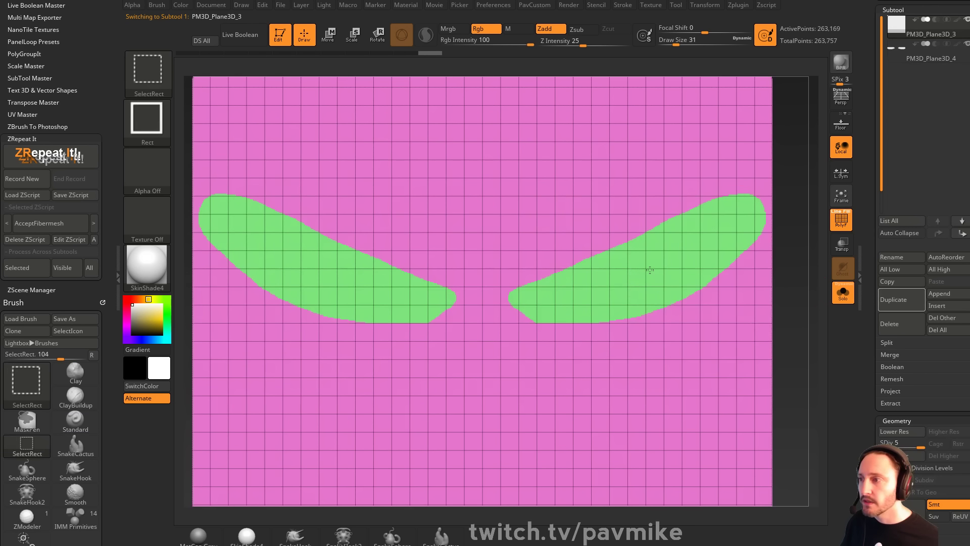
ctrl+shift+click(647, 277)
key(space)
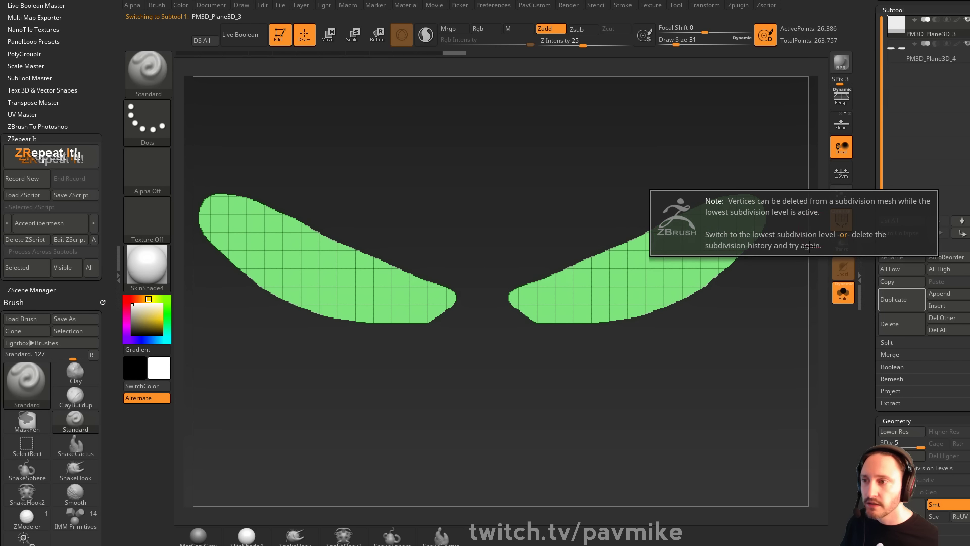
drag(866, 359, 866, 224)
click(902, 321)
key(space)
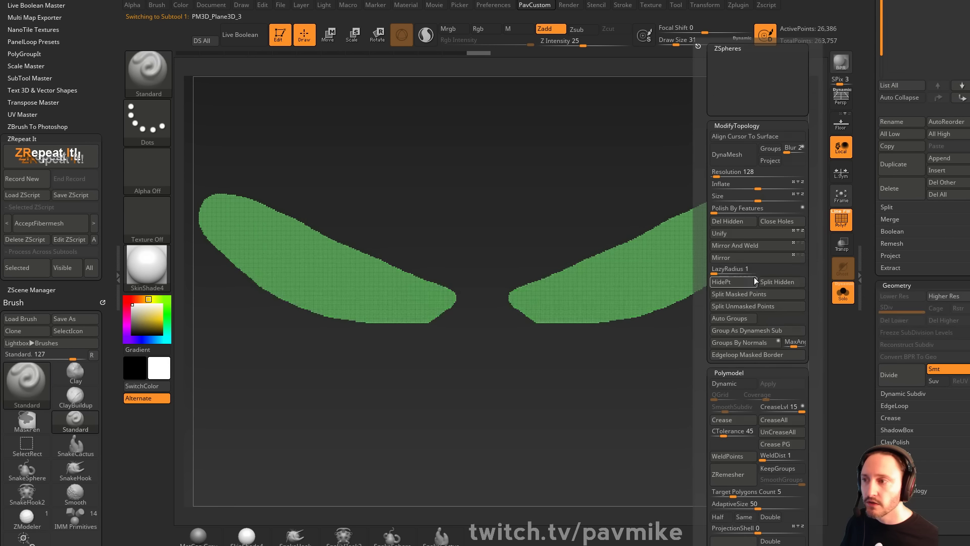
Mask the forewings by Border only, with Groups and Crease off, soften the mask and invert it onto the interior
drag(867, 299, 869, 194)
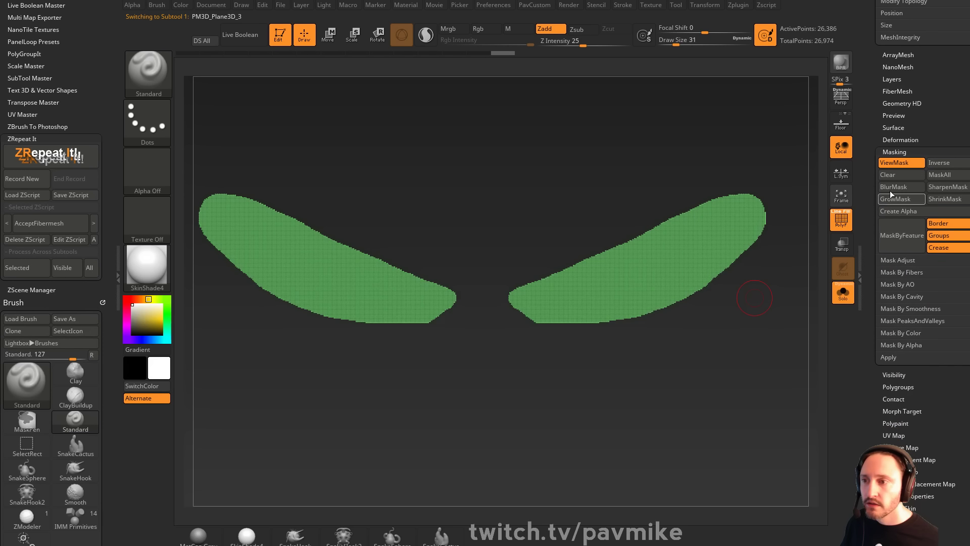
click(941, 237)
click(941, 246)
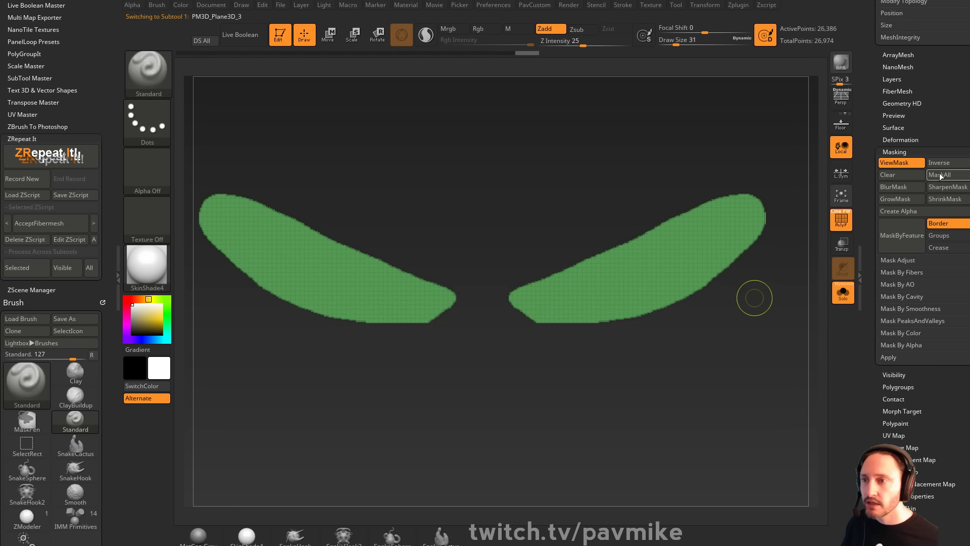
click(908, 187)
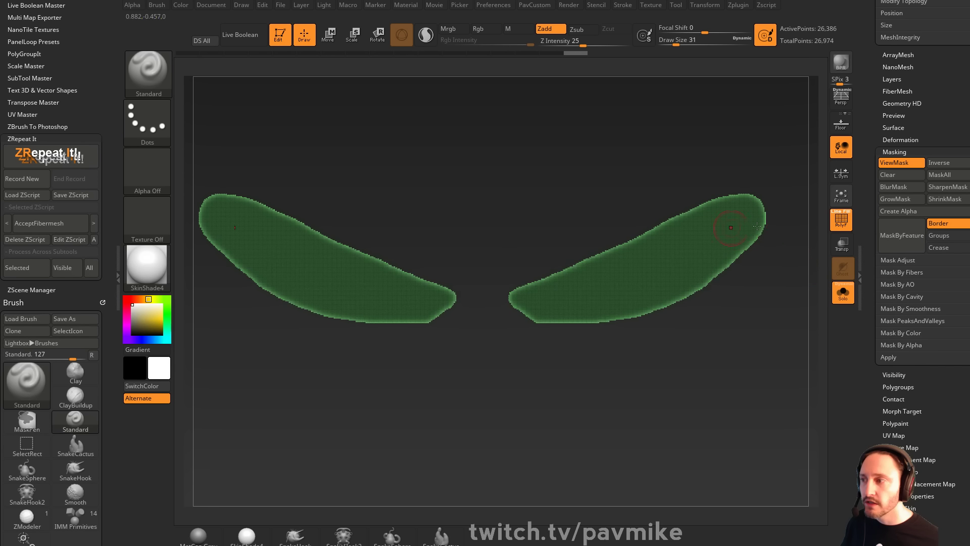
Smooth the forewing outlines with Polish By Features and clear the mask
key(space)
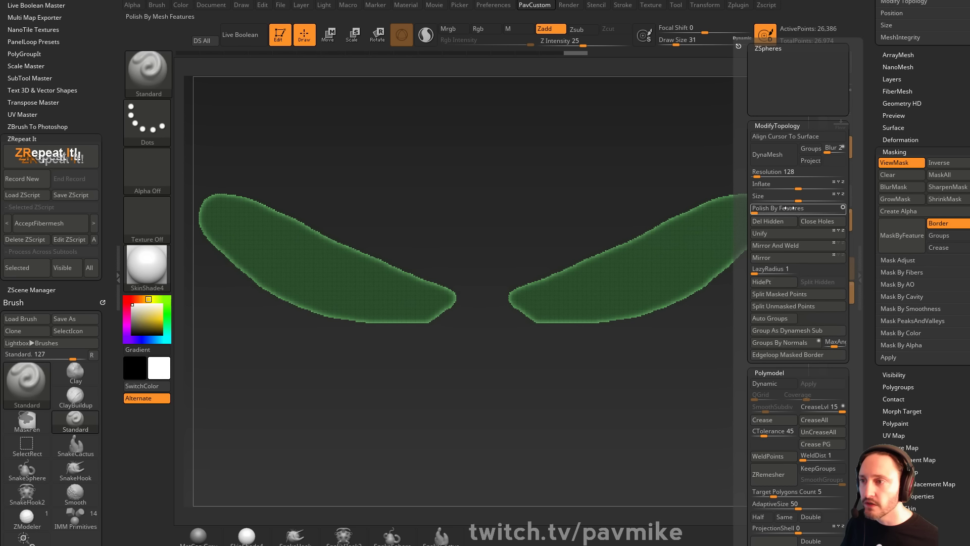
key(space)
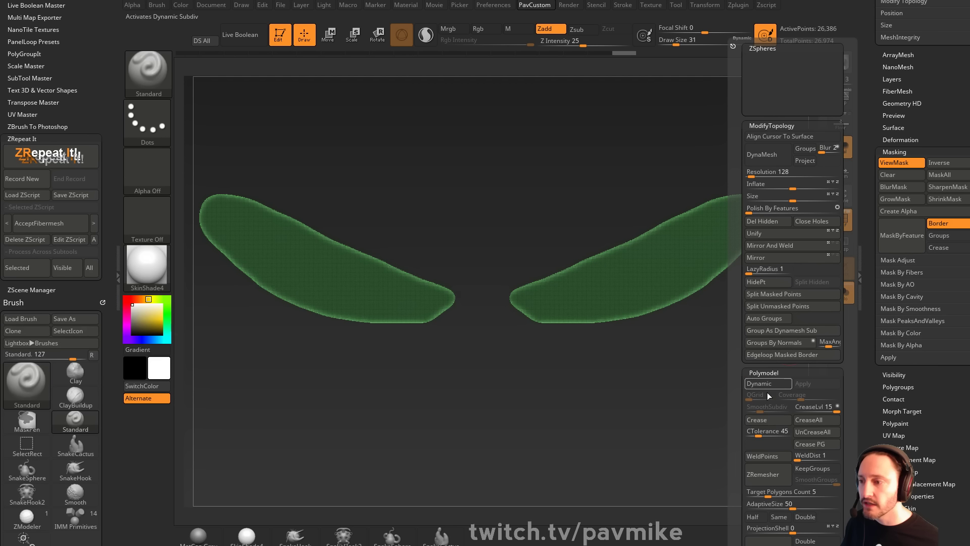
key(ctrl+h)
ZRemesh the forewings with Half enabled to get a light, clean quad mesh
key(space)
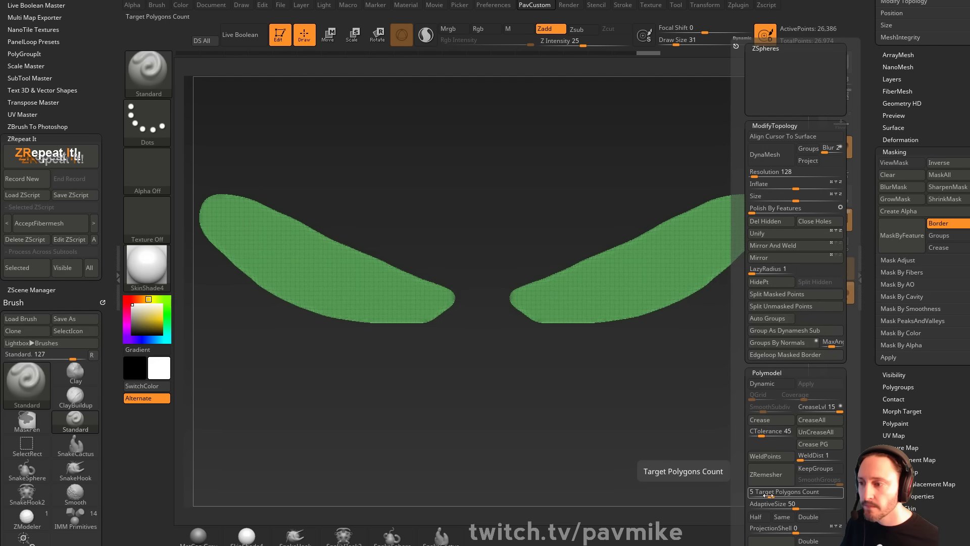
click(757, 517)
click(771, 475)
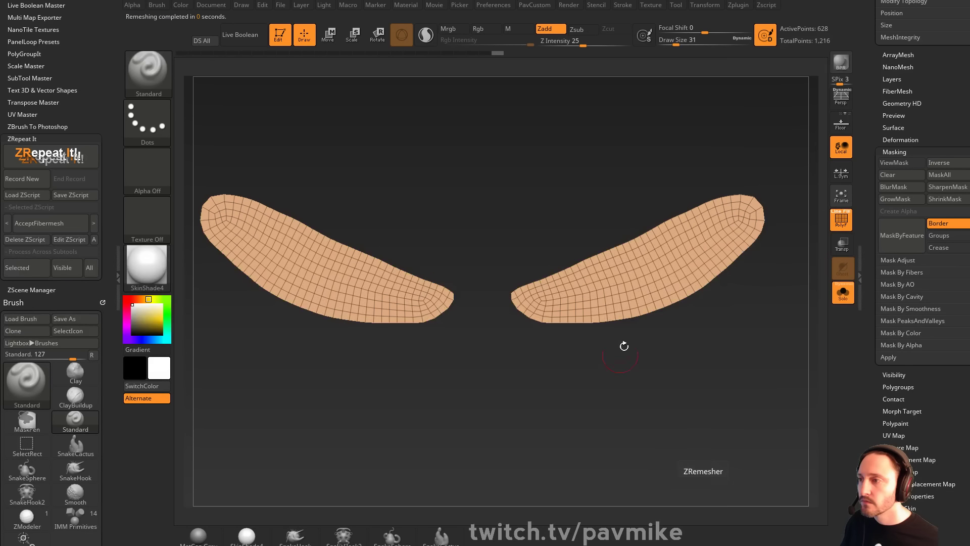
Bring back the Spotlight bee reference, line the forewings up roughly with it and set the draw size to 22
mouse_move(754, 300)
mouse_down()
mouse_move(766, 284)
mouse_move(769, 291)
mouse_up()
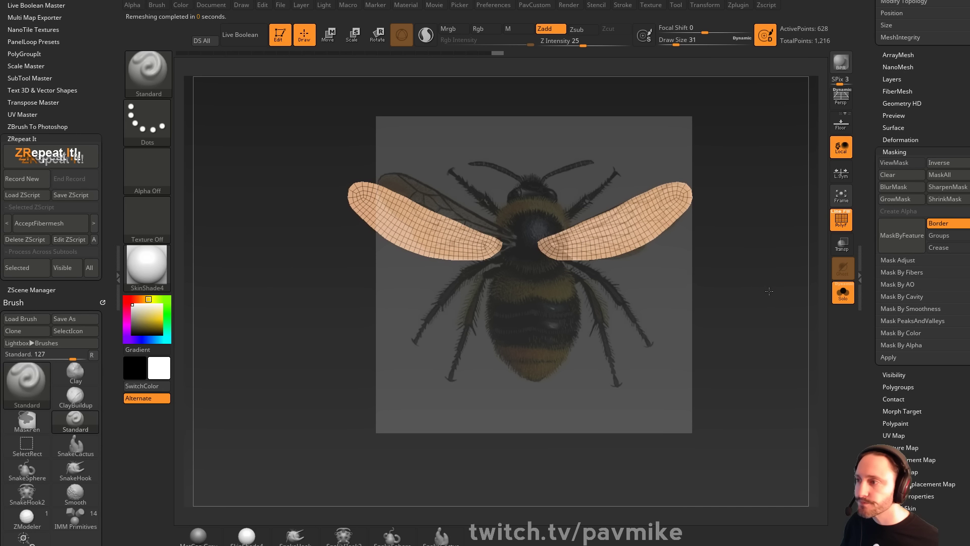
key(s)
mouse_move(713, 271)
mouse_down()
mouse_move(724, 270)
mouse_move(667, 266)
mouse_move(725, 243)
mouse_up()
key(s)
key(s)
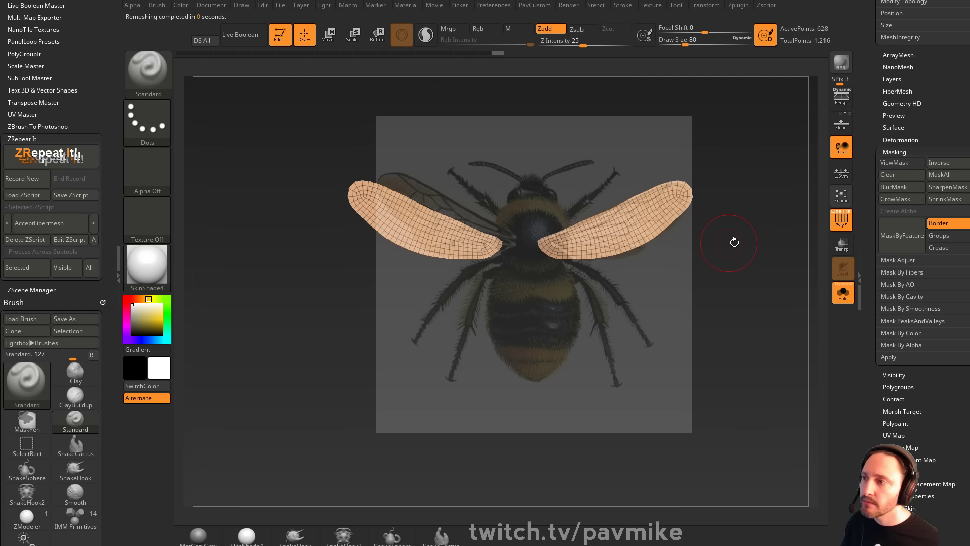
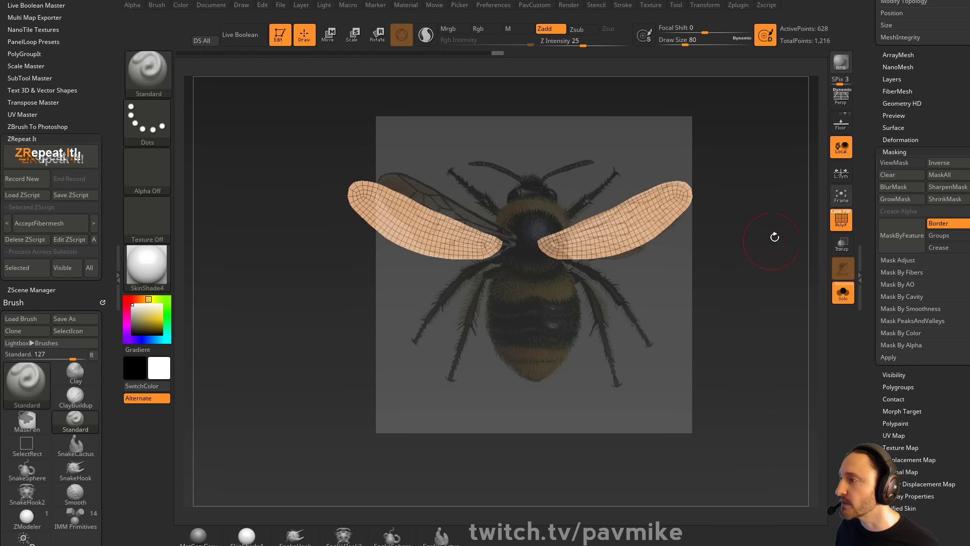
key(s)
key(s)
drag(755, 235, 776, 248)
click(753, 239)
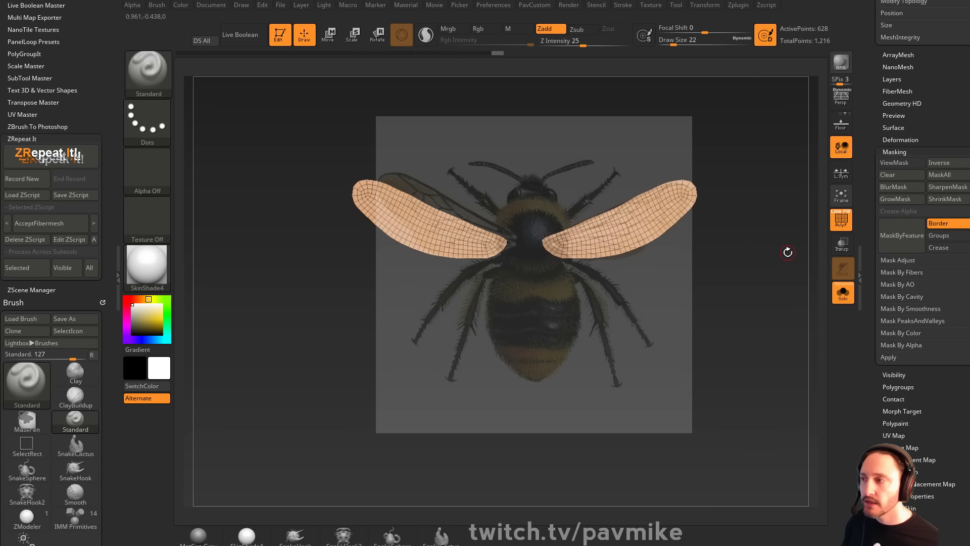
Enlarge and shift the Spotlight bee image behind the wing meshes, and hide one forewing to leave only the right-hand one
key(shift+z)
drag(523, 232, 426, 273)
key(z)
alt+drag(749, 291, 692, 252)
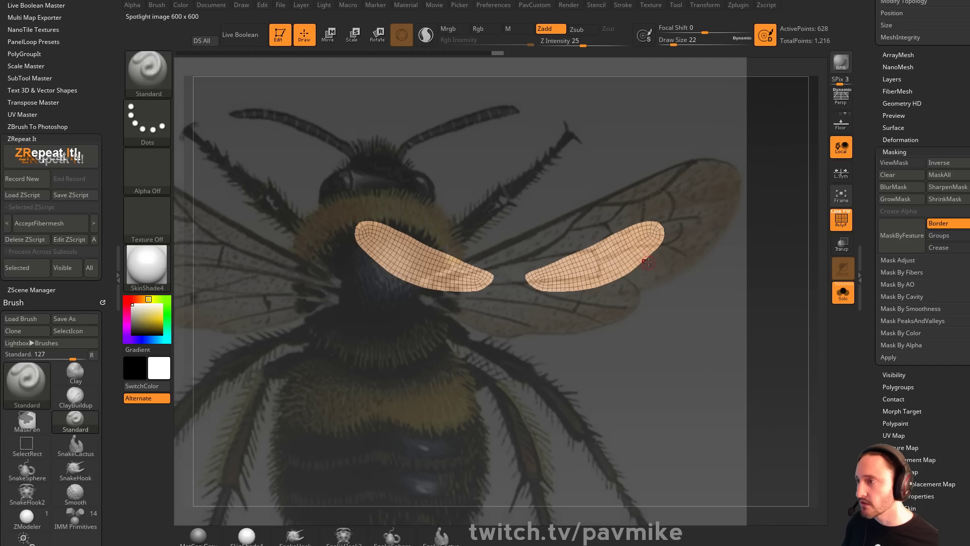
mouse_move(286, 140)
ctrl+shift+mouse_down()
mouse_move(490, 375)
mouse_move(504, 375)
ctrl+shift+mouse_up()
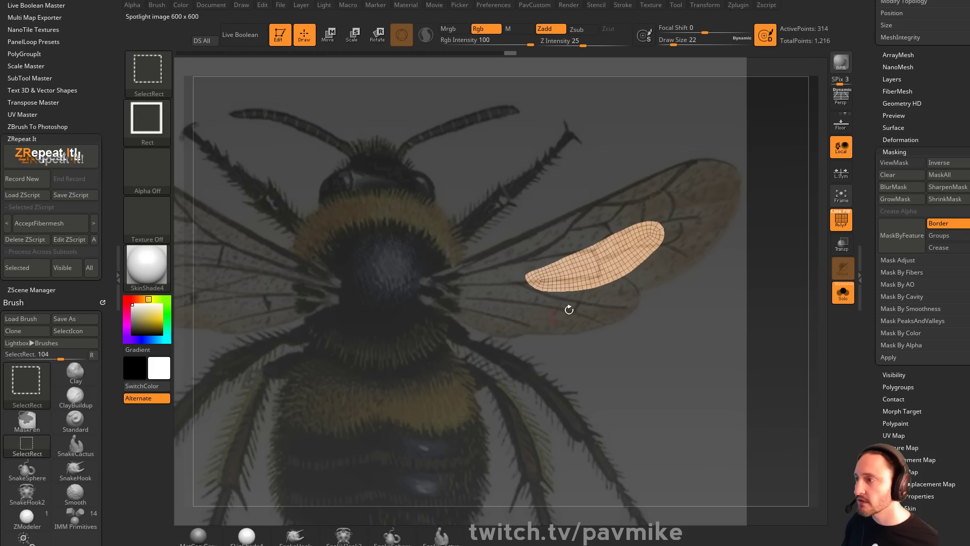
Fit the remeshed right-hand forewing over the matching wing in the Spotlight bee image
key(space)
click(644, 224)
mouse_move(604, 323)
alt+mouse_down()
mouse_move(723, 321)
mouse_move(797, 366)
mouse_move(798, 341)
alt+mouse_up()
alt+drag(628, 346, 632, 334)
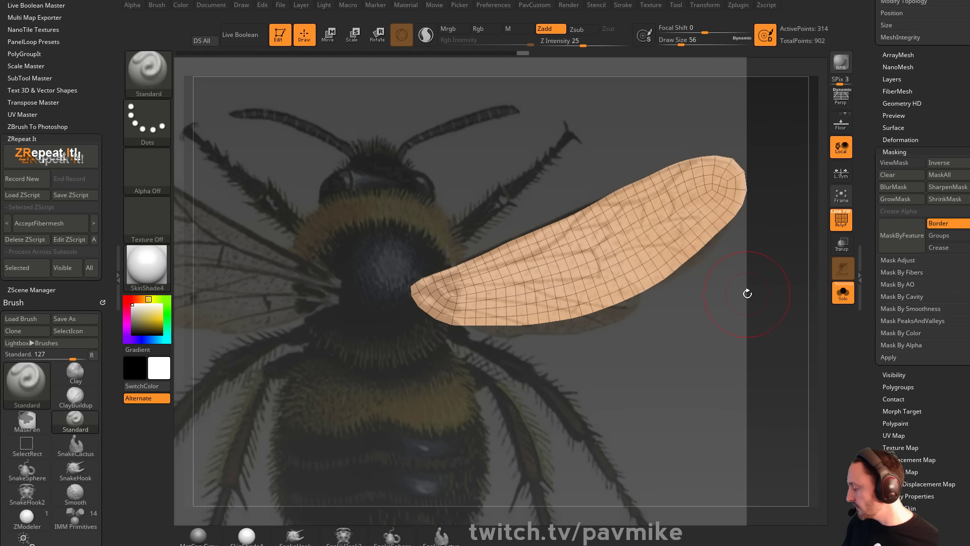
Subdivide the right-hand forewing three times to give it enough points for holding painted detail
key(ctrl)
key(ctrl+d)
key(ctrl+d)
key(ctrl+d)
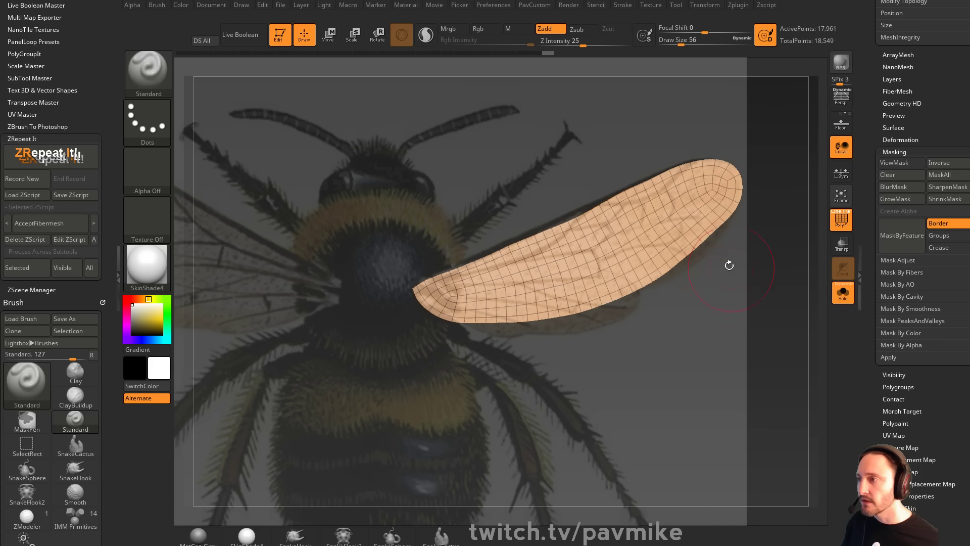
Set the Standard brush to Rgb only, without Zadd, and paint the Spotlight wing image onto the forewing with a large brush
key(s)
click(606, 240)
click(485, 29)
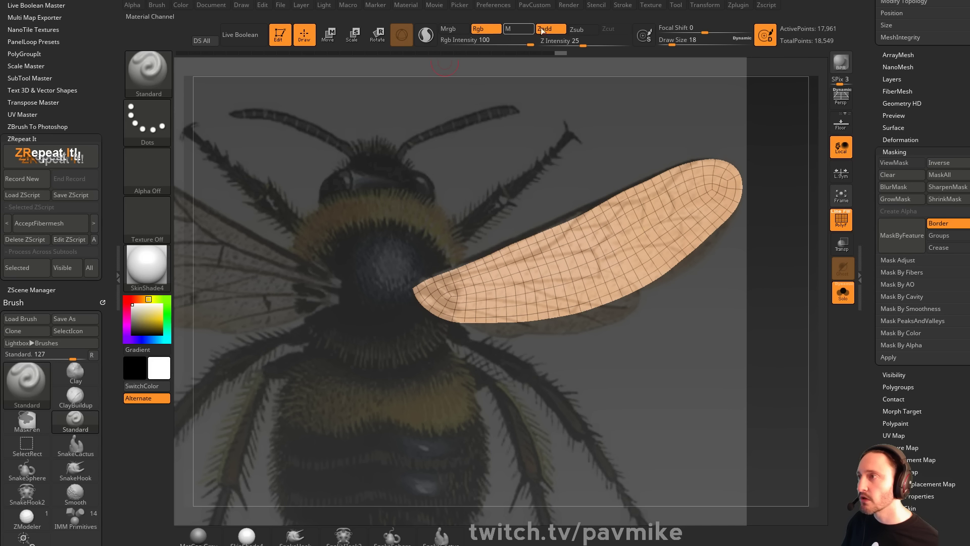
click(546, 30)
key(s)
click(590, 264)
drag(581, 250, 498, 283)
drag(646, 227, 703, 199)
Show the other wings again and inspect the painted forewing with and without its wireframe and the Spotlight image
click(843, 293)
click(840, 224)
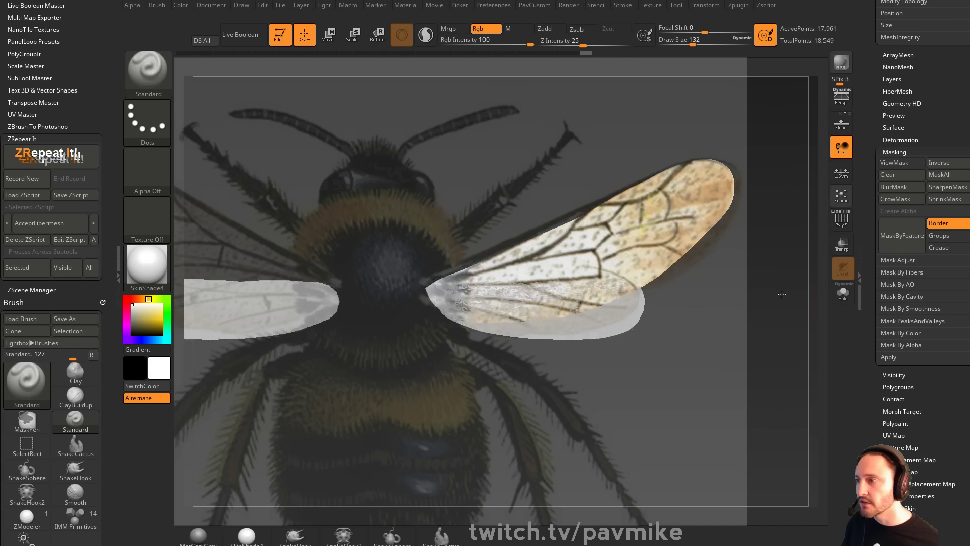
key(shift+z)
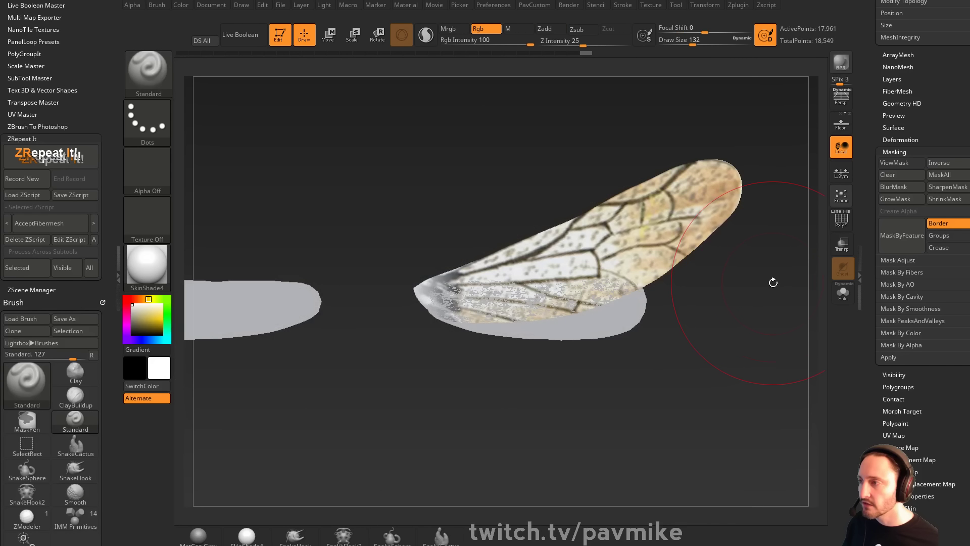
click(841, 226)
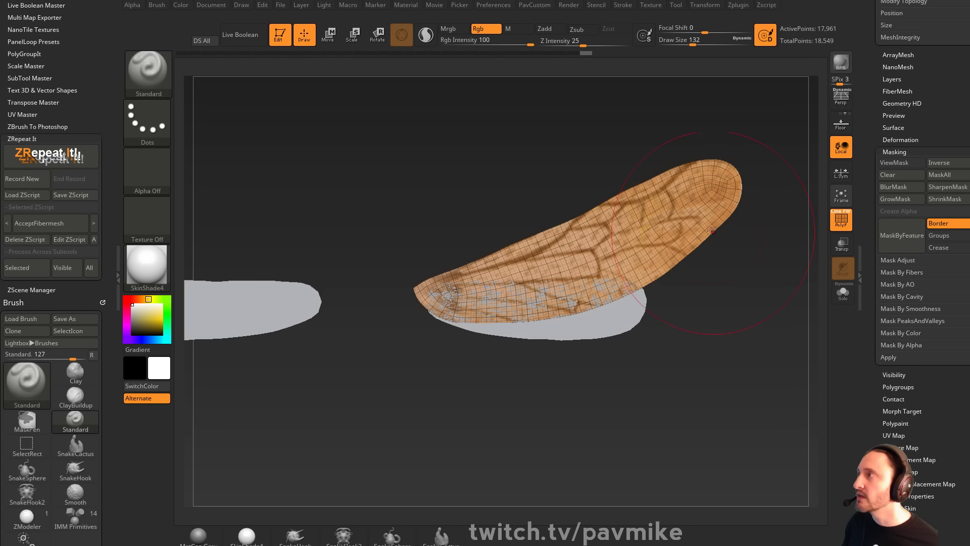
click(841, 218)
key(shift+z)
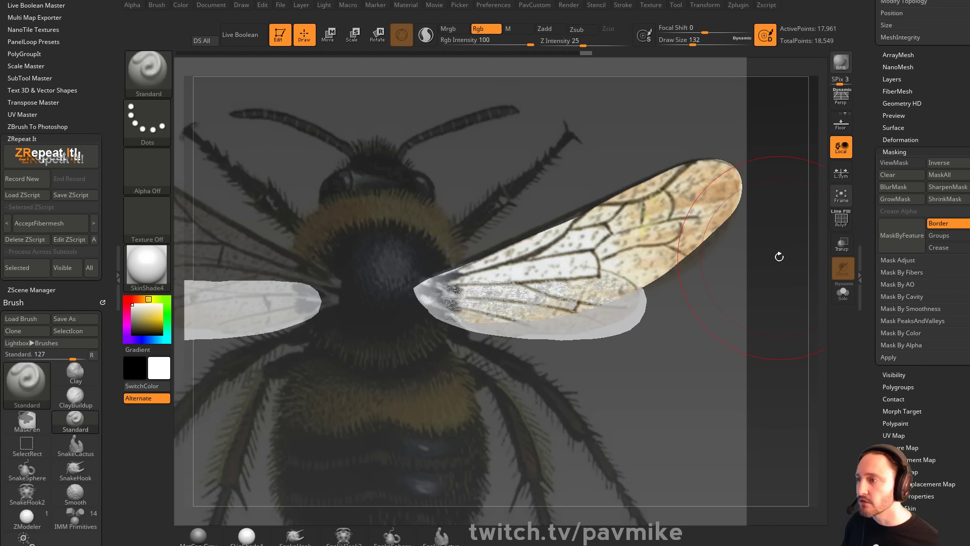
Undo the forewing's painted wing texture and its subdivisions back to the light base mesh
key(ctrl+z)
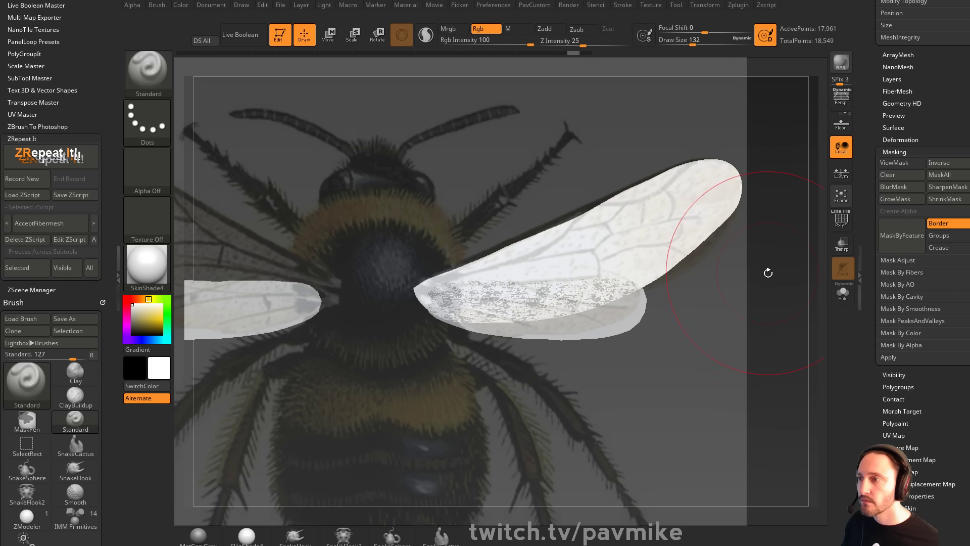
key(ctrl+z)
key(ctrl+z)
key(ctrl+z)
scroll(876, 144, up, 10)
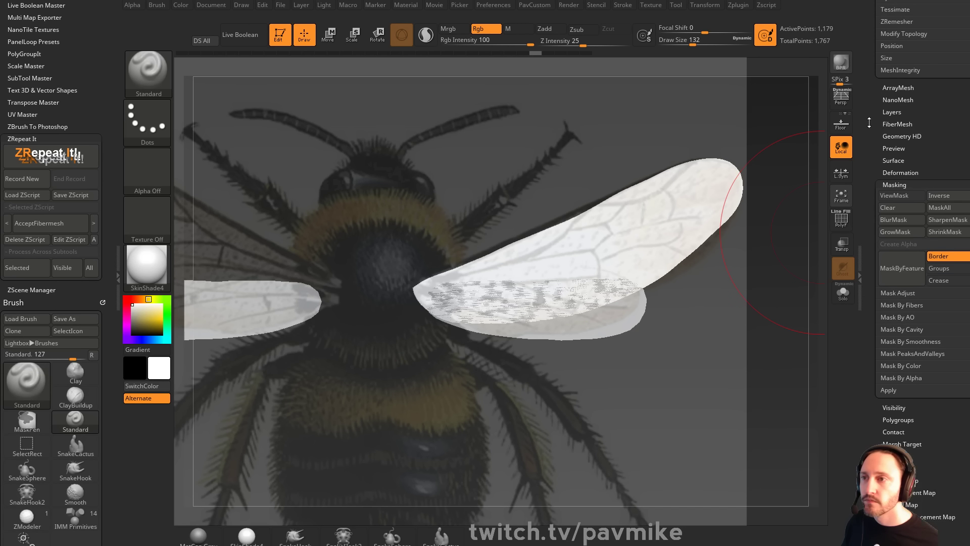
key(ctrl+z)
key(ctrl+z)
key(ctrl+z)
key(ctrl+z)
key(ctrl+z)
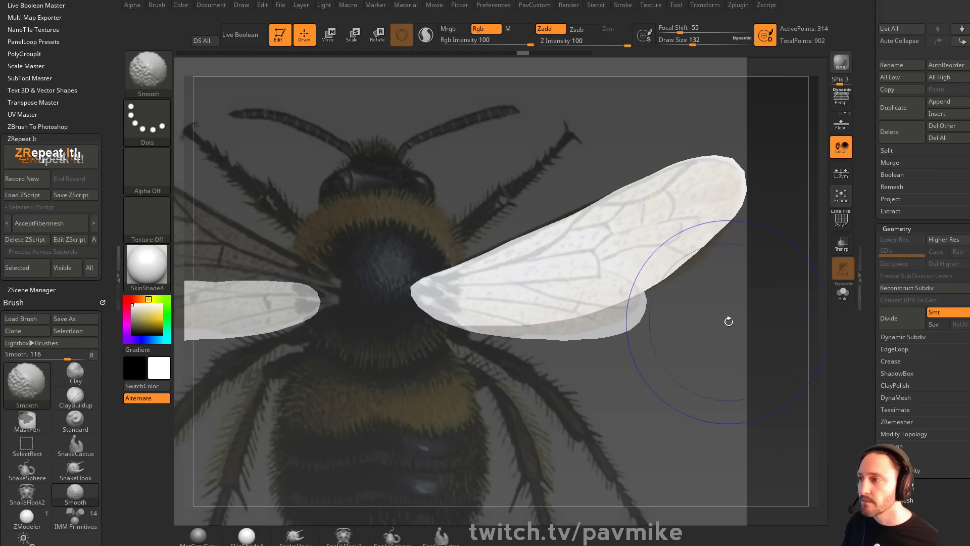
Realign the wings with the Spotlight bee image and ready the Move brush at draw size 51 for reshaping the forewing
key(s)
mouse_move(726, 323)
mouse_down()
mouse_move(706, 322)
mouse_move(729, 303)
mouse_up()
key(s)
drag(603, 240, 610, 238)
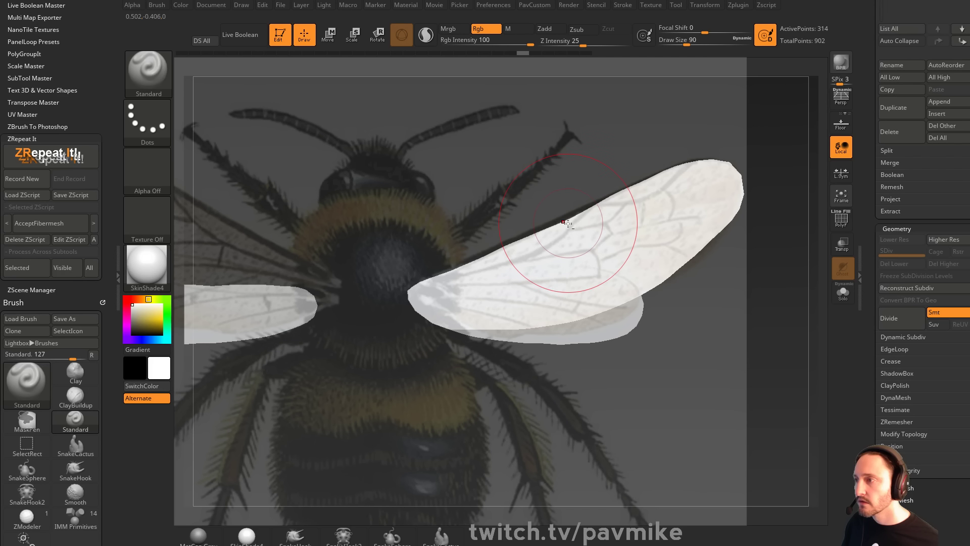
key(b)
key(m)
key(v)
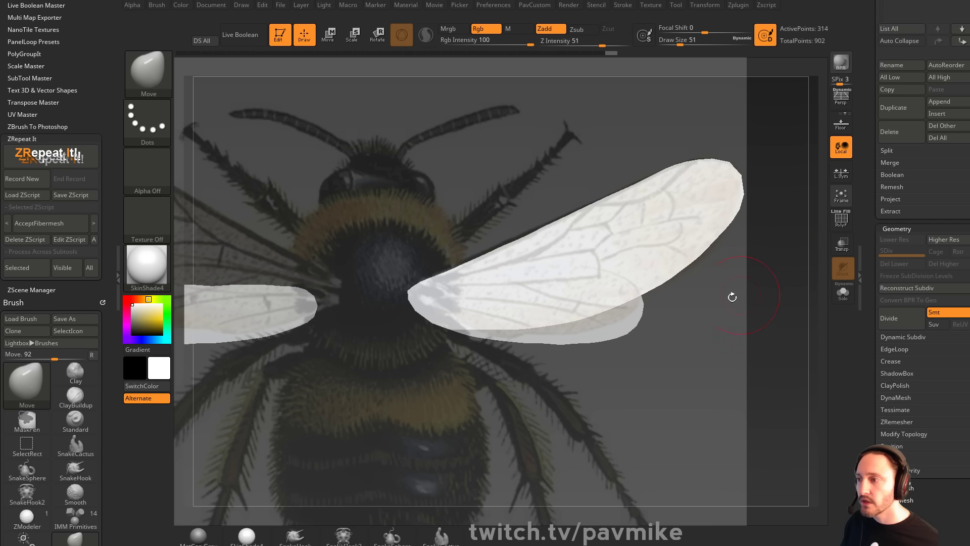
Switch to the Standard brush at draw size 145, with the large forewing as the active subtool
key(b)
key(s)
key(t)
alt+click(622, 323)
drag(869, 240, 872, 349)
alt+click(659, 231)
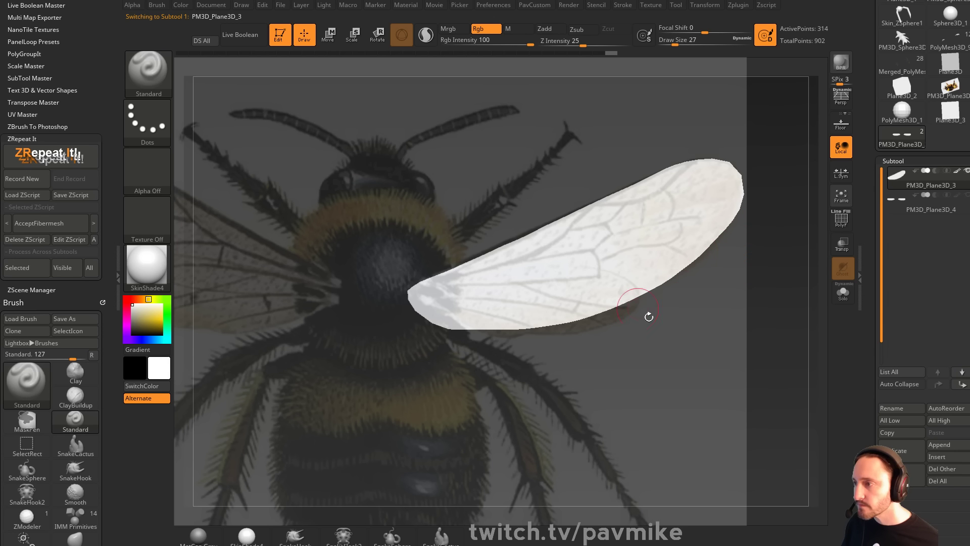
key(s)
drag(528, 261, 550, 261)
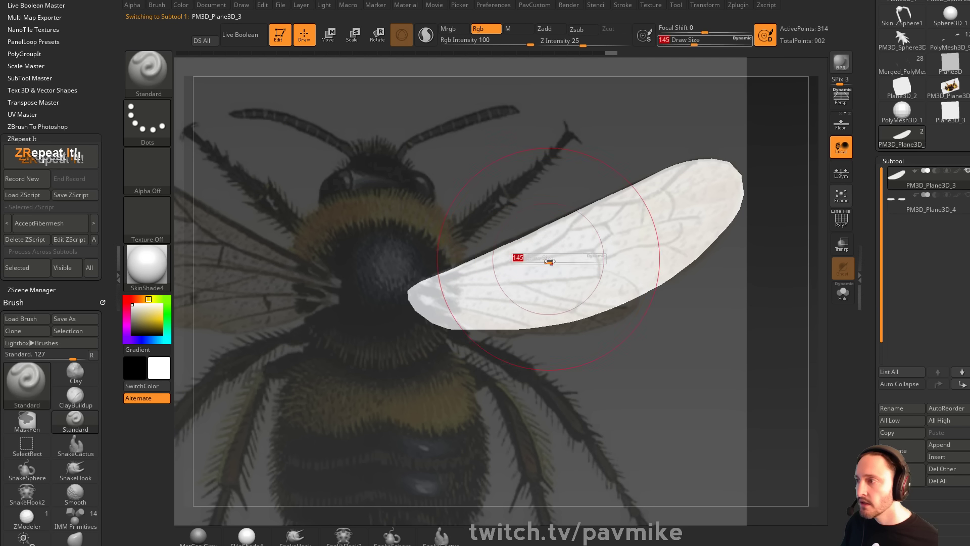
Switch back to the Move brush at draw size 13 and display the forewing's polygon wireframe
key(b)
key(m)
key(v)
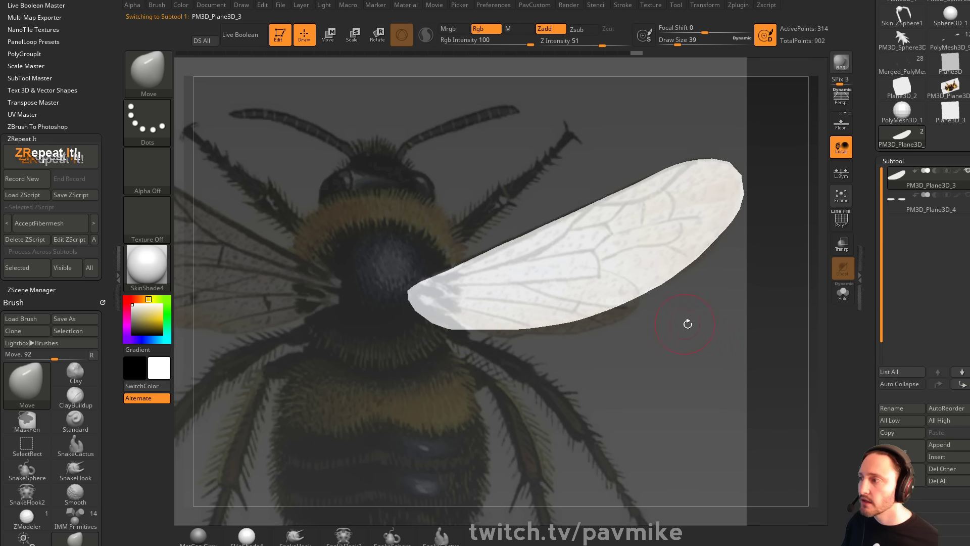
key(s)
click(753, 318)
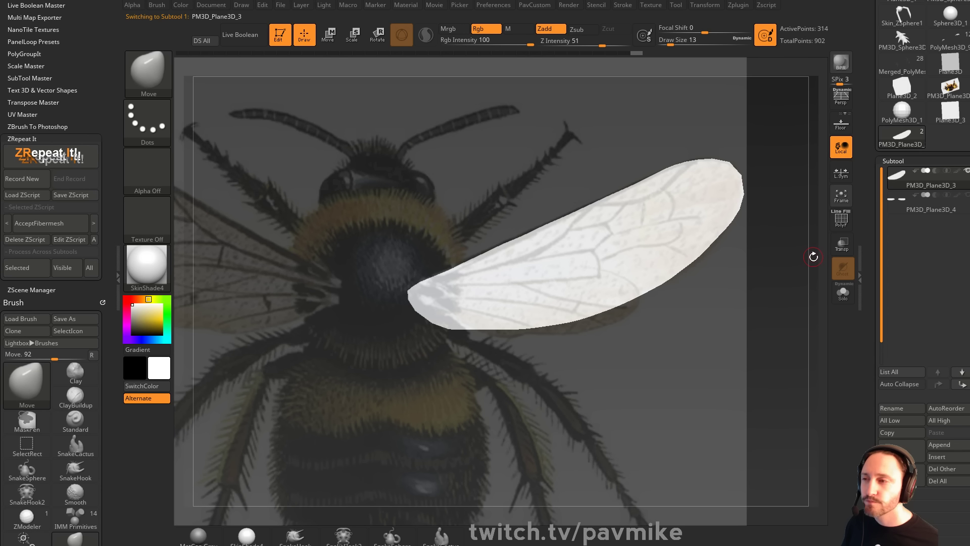
key(shift+f)
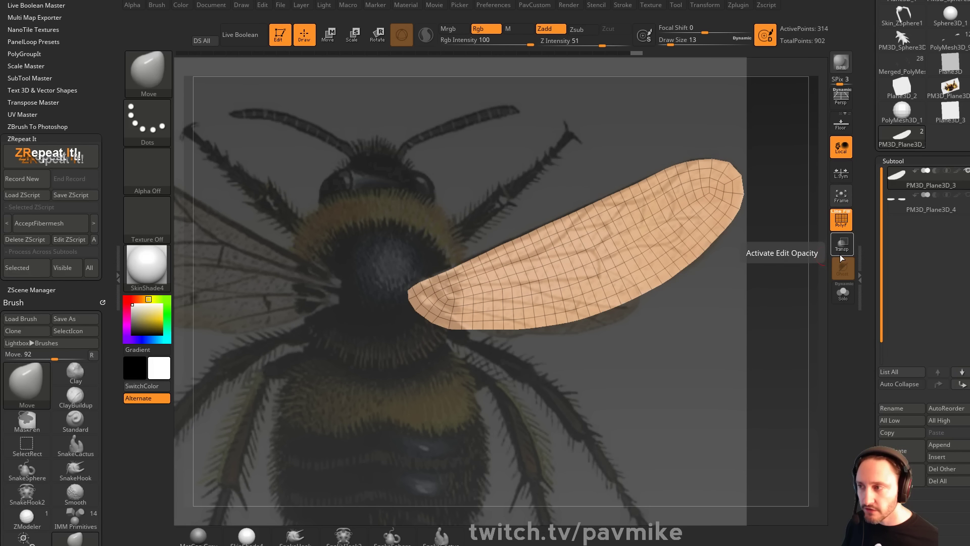
Insert a ZSphere as a new subtool below the forewing
drag(871, 255, 860, 155)
drag(872, 429, 868, 258)
drag(873, 174, 864, 304)
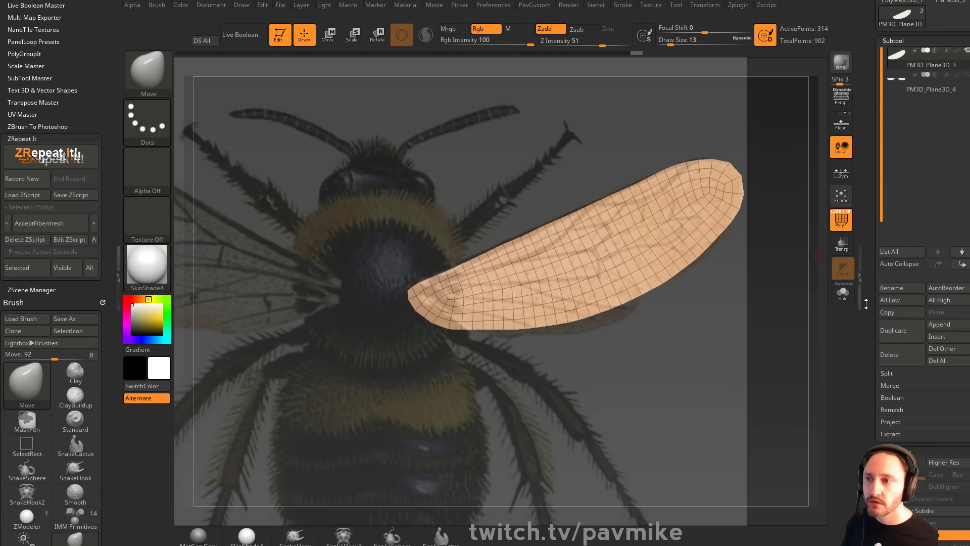
click(940, 336)
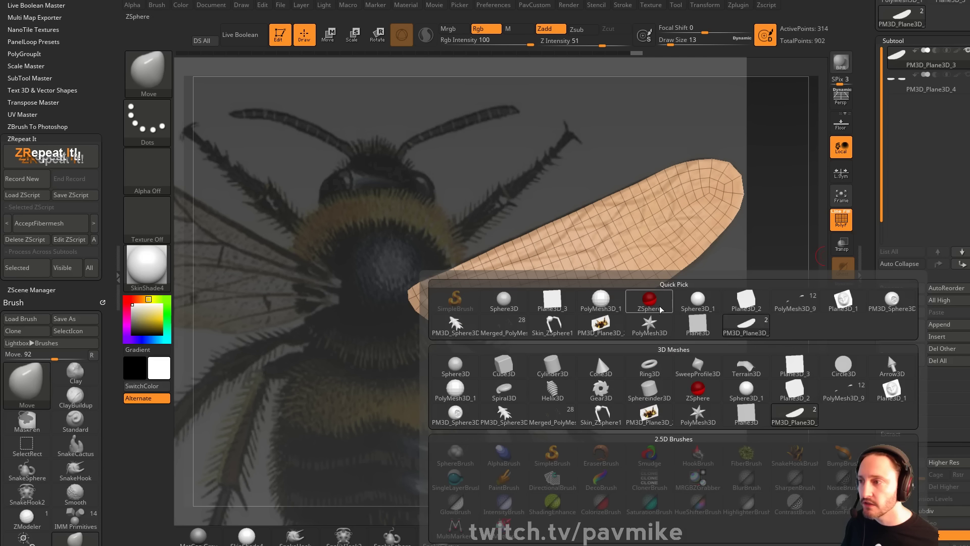
click(760, 327)
Scale the ZSphere down to a small ball over the bee's abdomen and return to Draw mode
key(w)
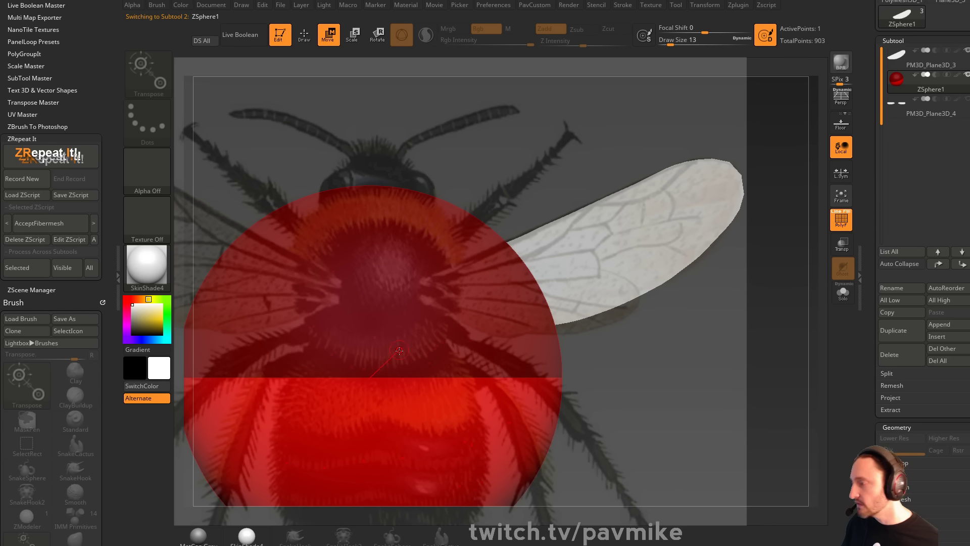
key(e)
drag(387, 379, 204, 60)
key(q)
Turn on EditSketch for the ZSphere with draw size 7 and hide the bee reference image
drag(872, 330, 871, 175)
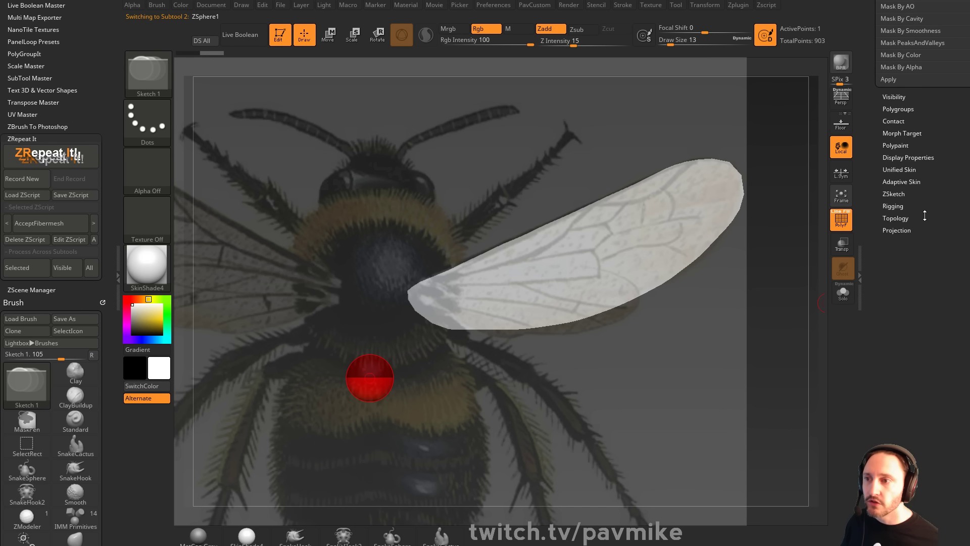
click(893, 194)
click(905, 205)
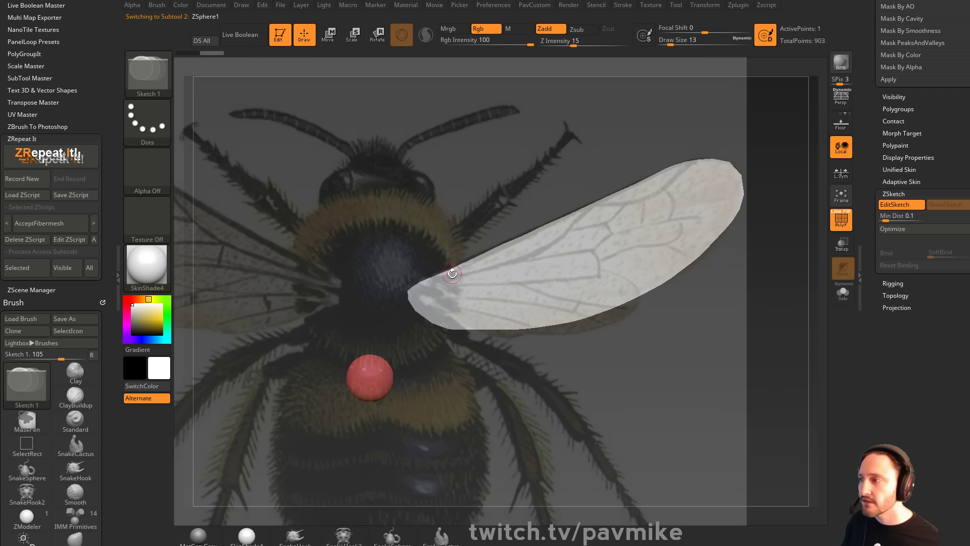
key(bracketleft)
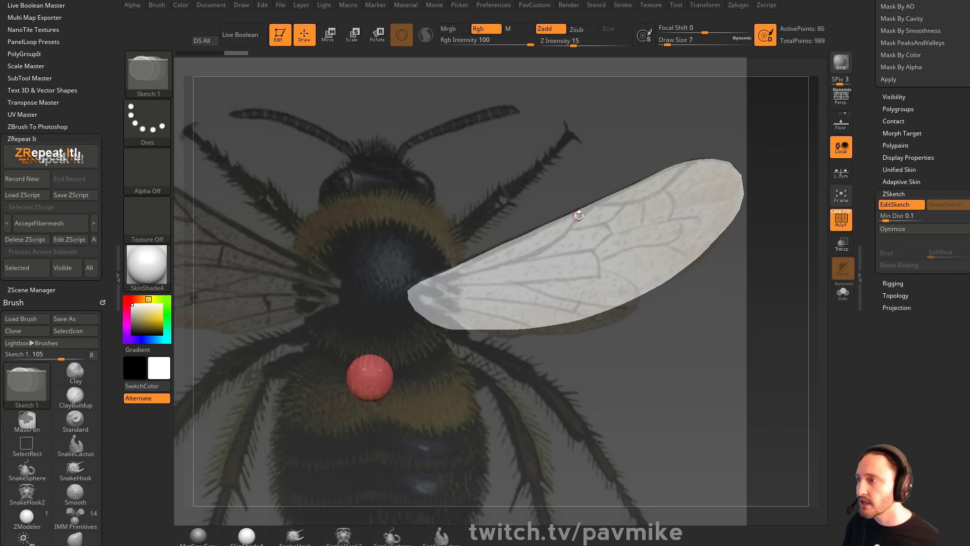
drag(861, 197, 863, 331)
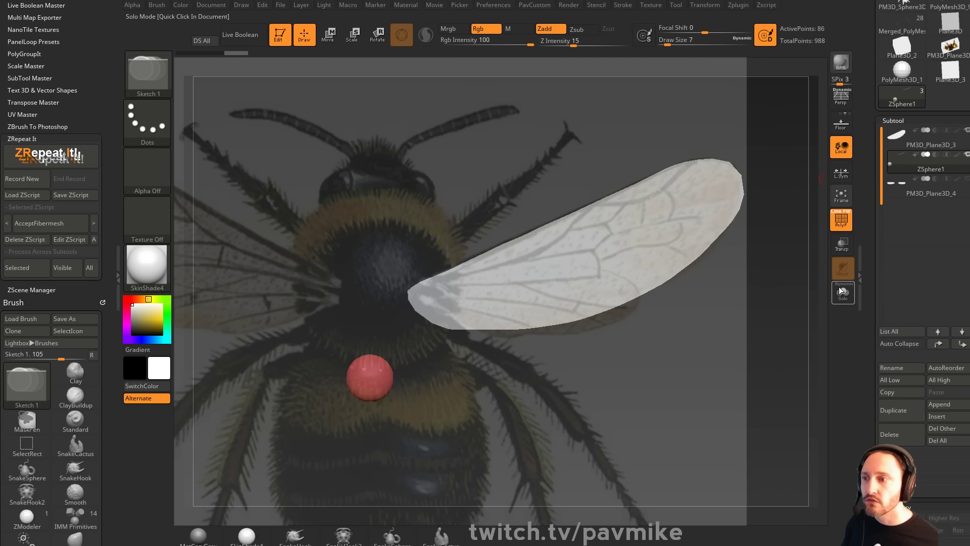
click(843, 292)
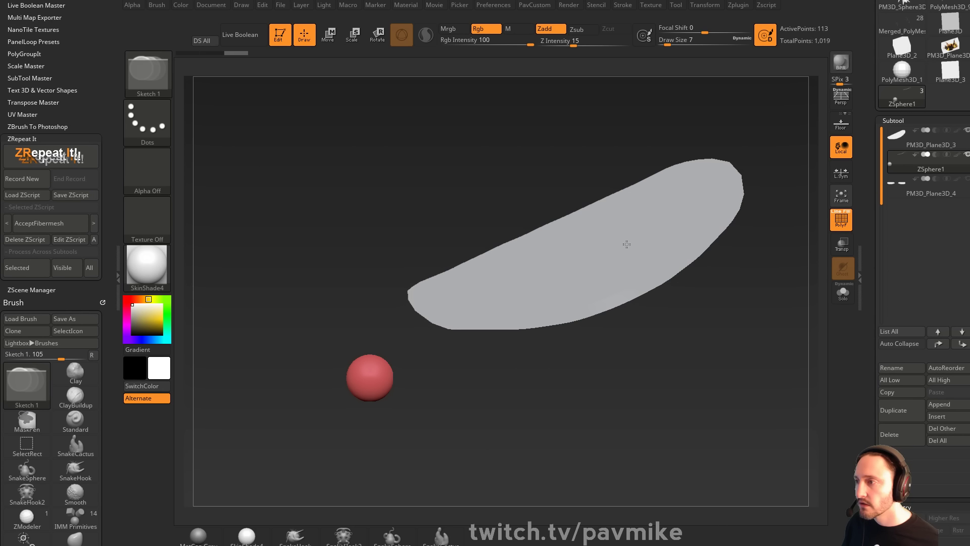
Try sketching ZSphere strokes across the forewing at draw sizes 7 and 44, check them from the side, and undo them
drag(627, 244, 642, 257)
drag(702, 308, 734, 334)
drag(627, 230, 592, 204)
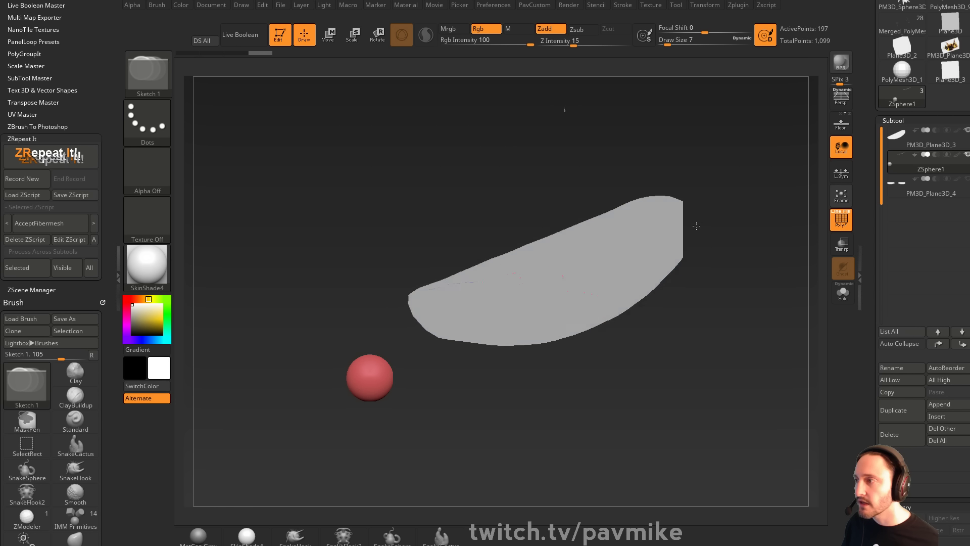
key(s)
drag(555, 283, 566, 284)
drag(525, 282, 611, 303)
mouse_move(690, 295)
mouse_down()
mouse_move(812, 277)
mouse_move(654, 353)
mouse_up()
key(ctrl+z)
key(ctrl+z)
key(ctrl+z)
key(ctrl+z)
key(ctrl+z)
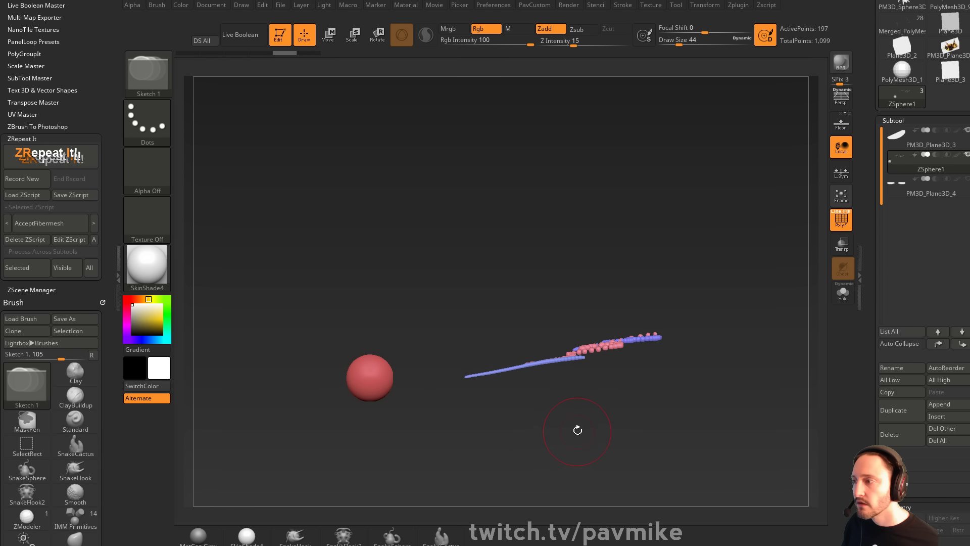
Make the forewing the active subtool and turn on its double-sided display
drag(602, 433, 604, 275)
key(2)
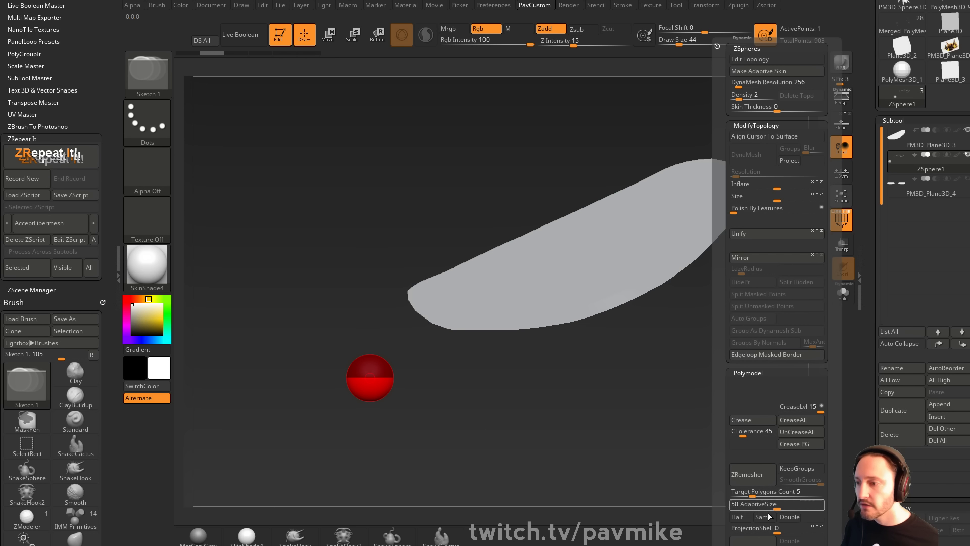
key(2)
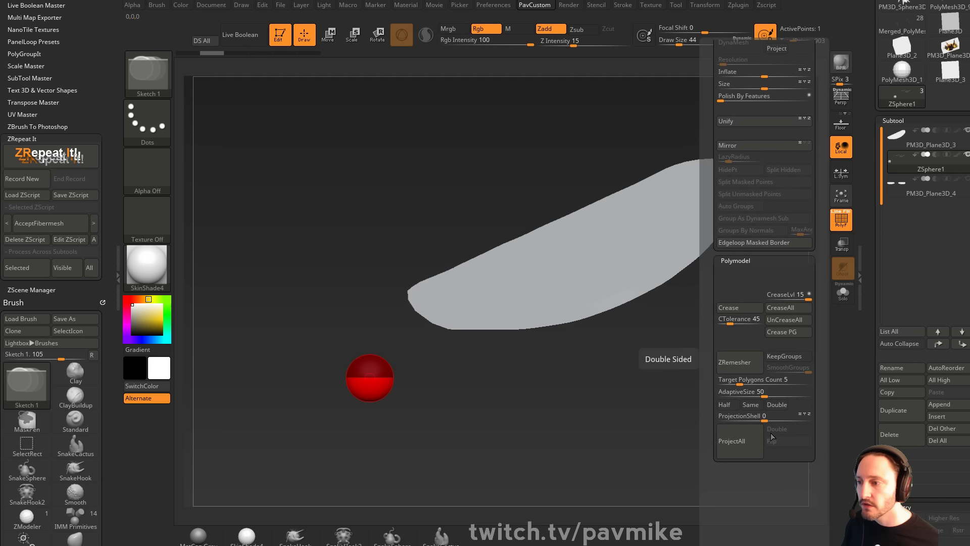
click(923, 146)
key(2)
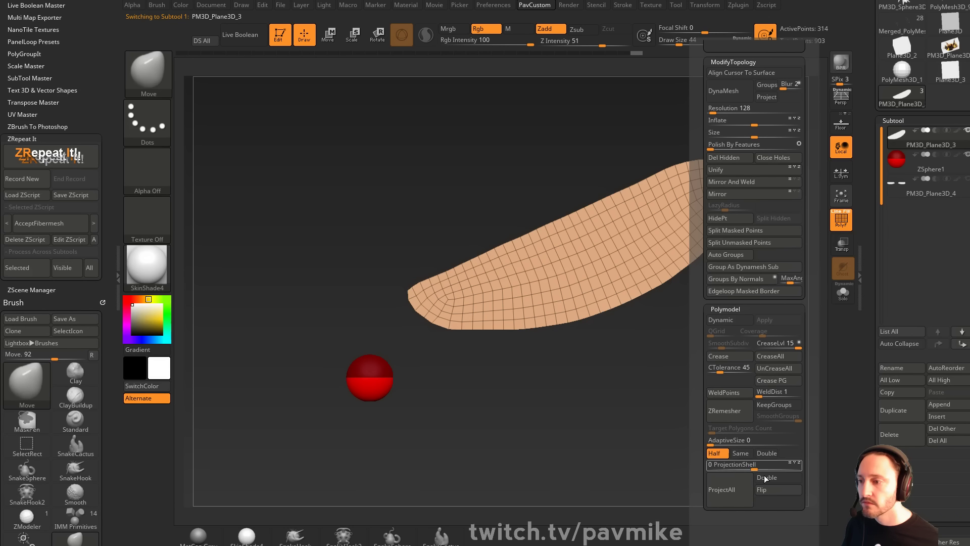
click(768, 489)
click(768, 489)
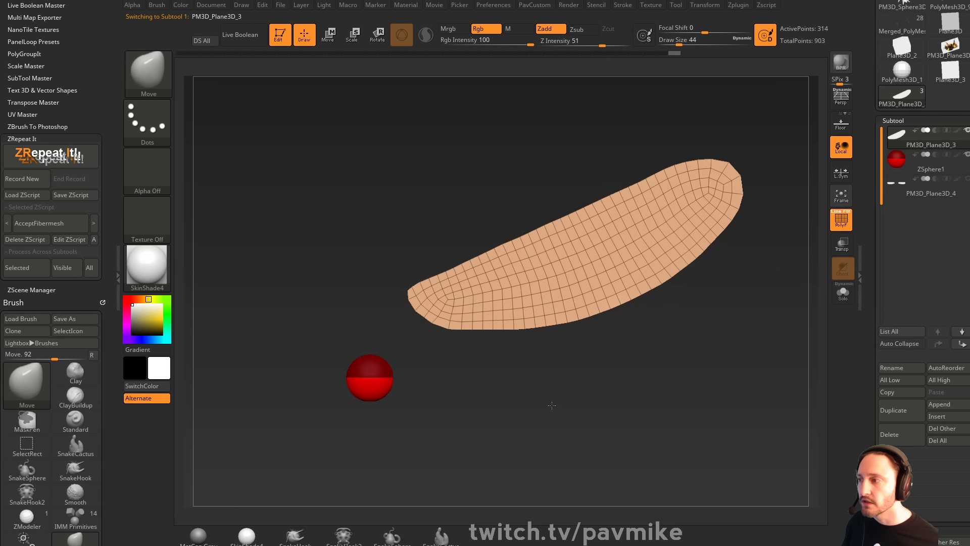
Reduce the draw size to 11 and make the ZSphere the active subtool
key(bracketleft)
key(bracketleft)
drag(476, 291, 565, 272)
click(930, 168)
key(ctrl+z)
Turn on EditSketch, sketch a test stroke across the forewing, view it from behind and undo it
drag(869, 295, 893, 149)
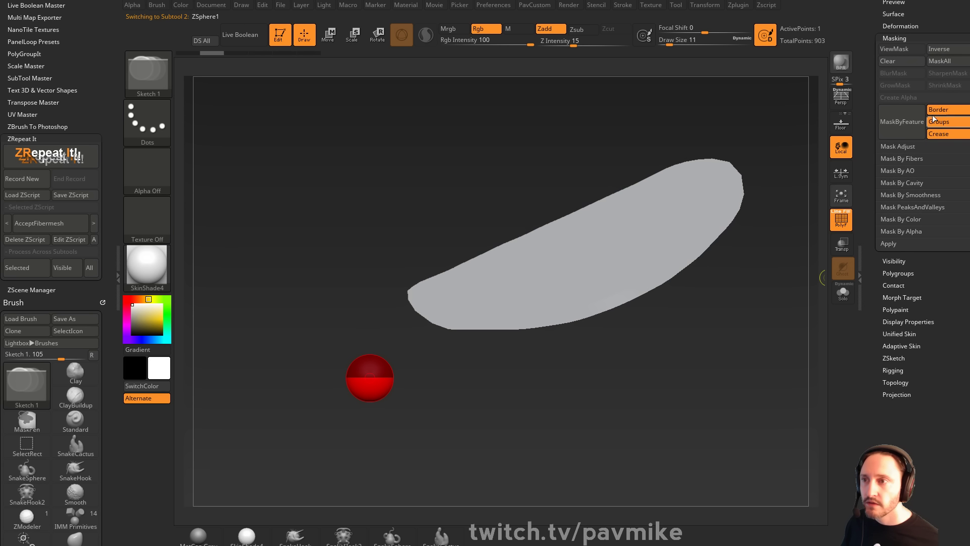
drag(868, 97, 869, 168)
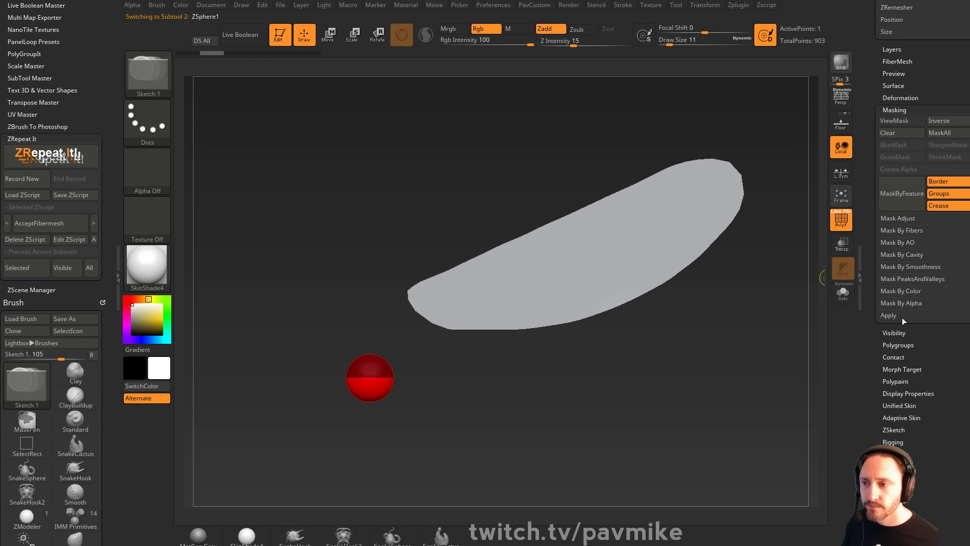
click(892, 430)
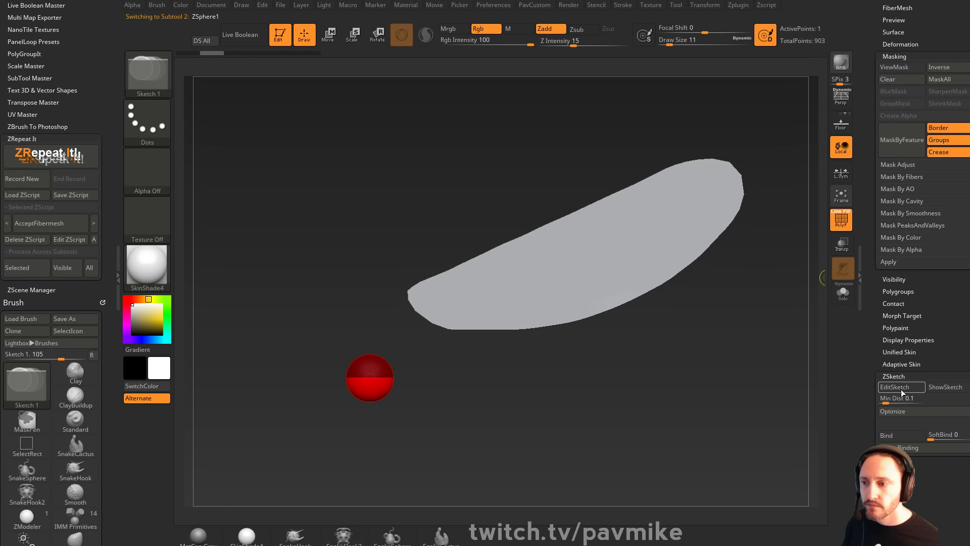
click(894, 387)
drag(733, 254, 730, 409)
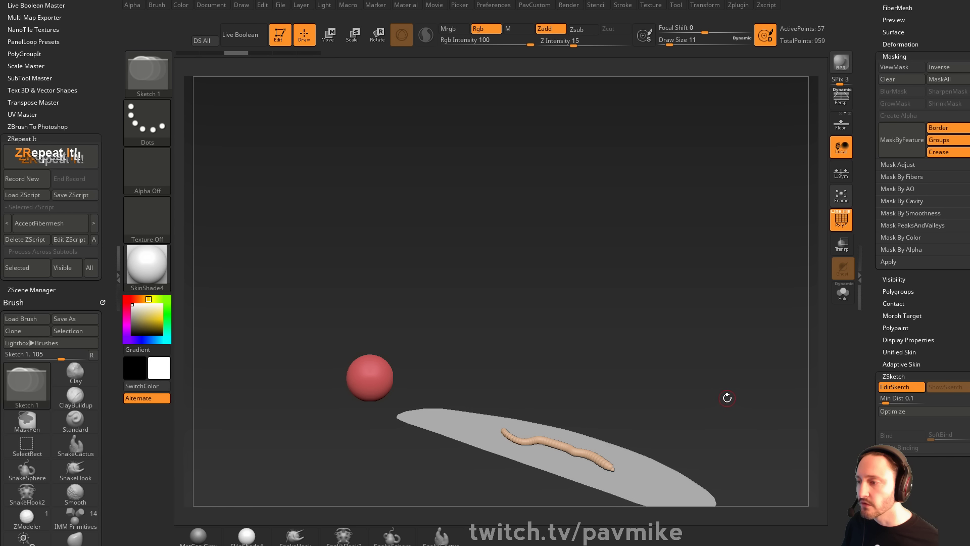
key(ctrl+z)
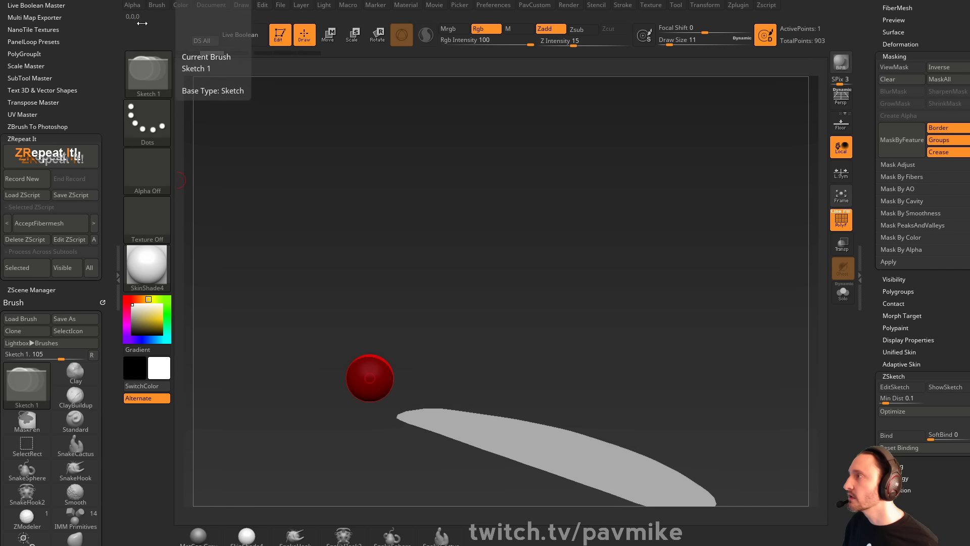
Set the Sketch 1 brush's imbed depth to 42
click(156, 4)
drag(4, 309, 3, 210)
click(17, 188)
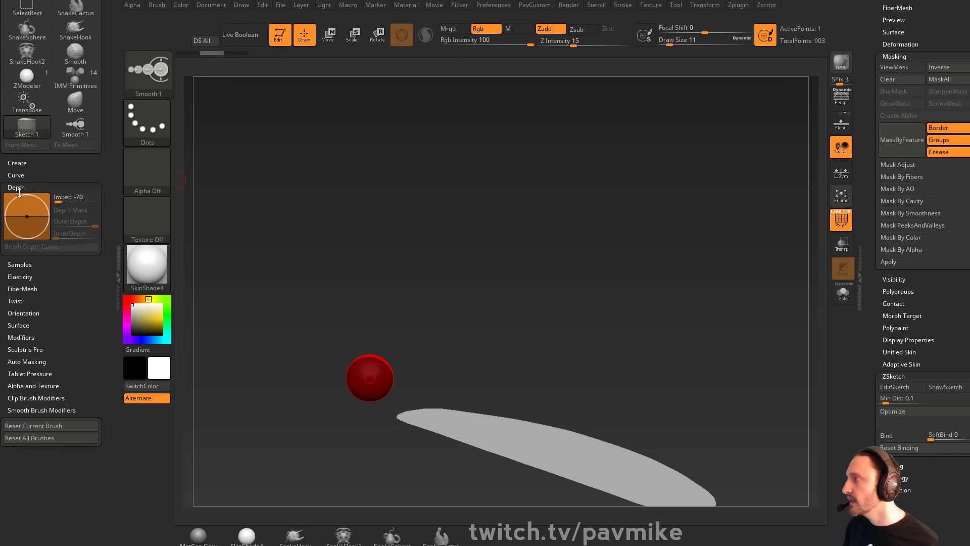
drag(29, 220, 28, 207)
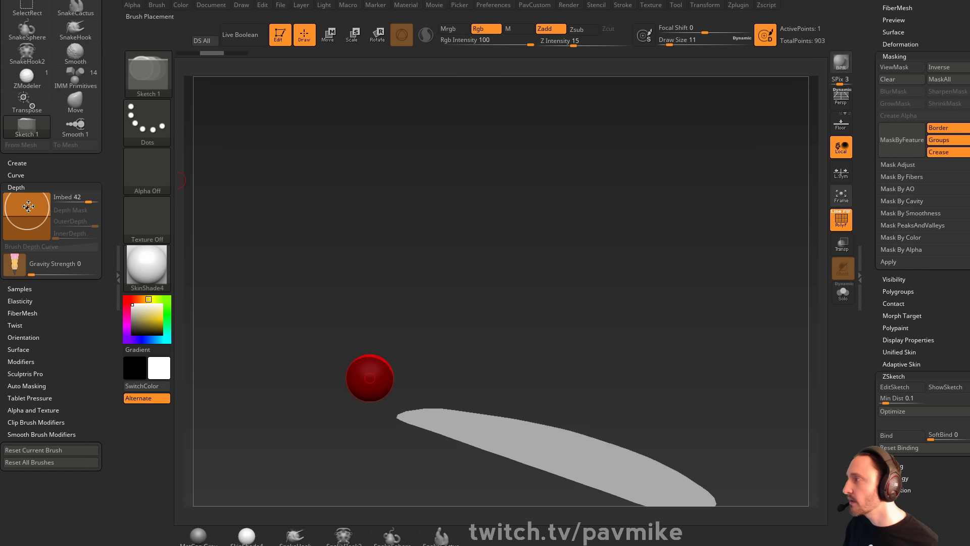
shift+drag(568, 306, 629, 216)
drag(511, 286, 681, 245)
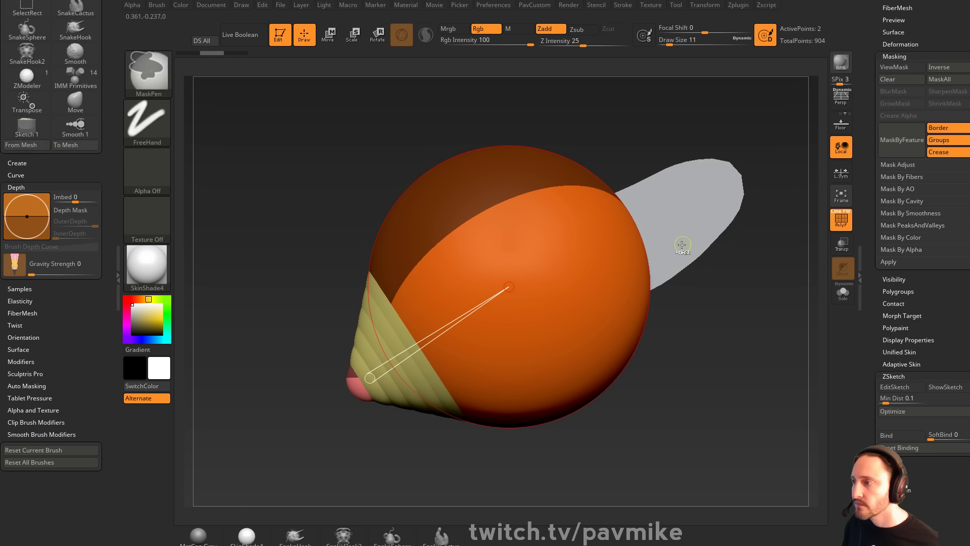
key(ctrl+z)
Turn on EditSketch, sketch a test stroke along the forewing, check its depth edge-on and undo it
click(894, 387)
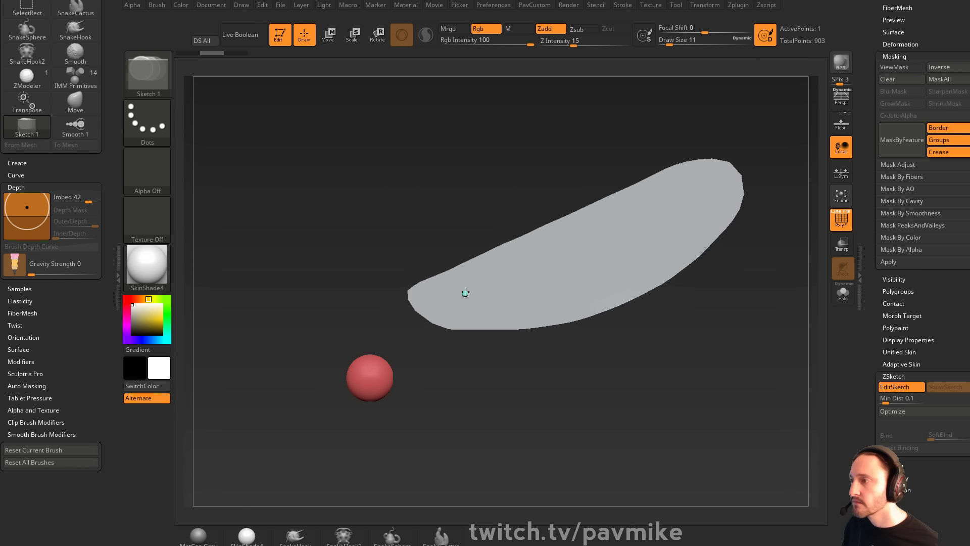
drag(466, 293, 594, 247)
drag(722, 205, 795, 281)
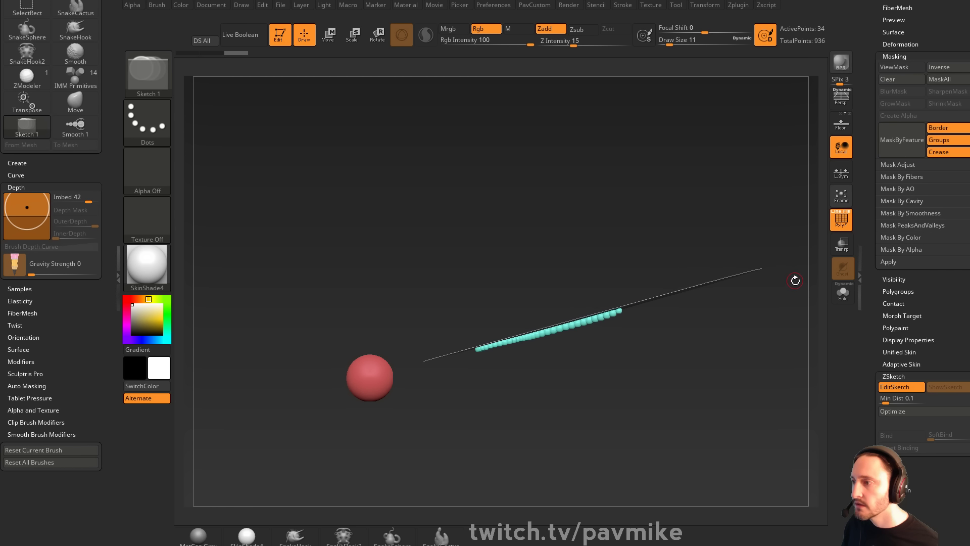
key(ctrl+z)
Set the Sketch 1 brush's imbed depth to 30, test it with a stroke along the forewing and undo the stroke
drag(27, 207, 27, 209)
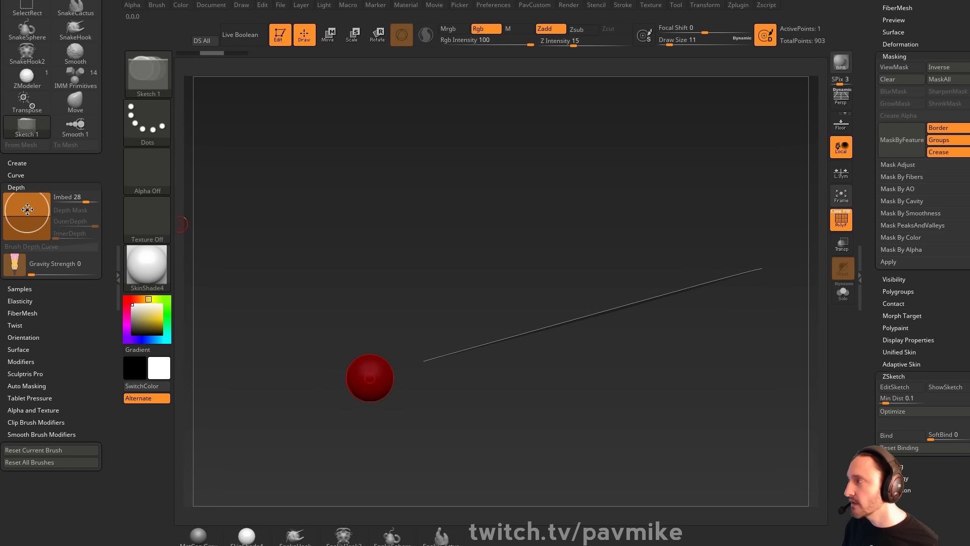
drag(552, 409, 536, 306)
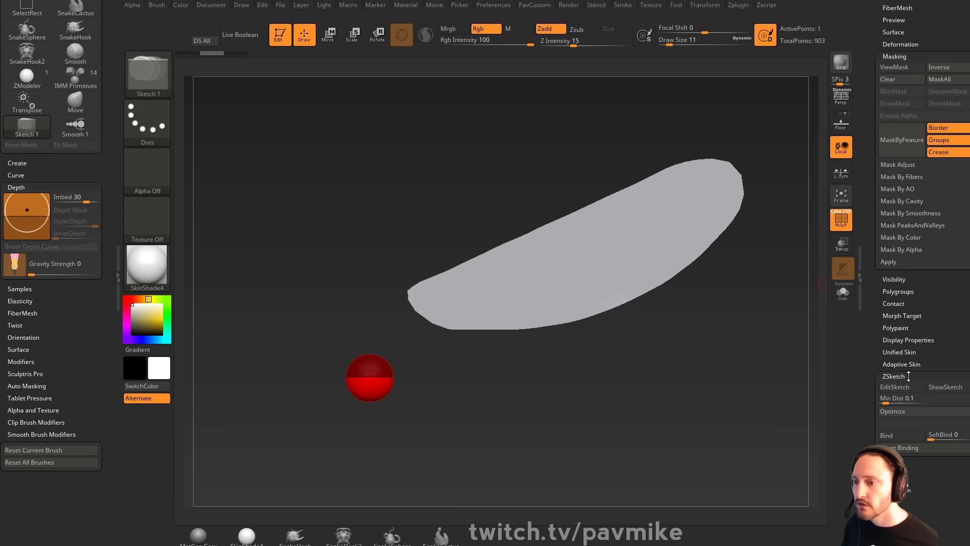
key(shift+a)
mouse_move(466, 293)
mouse_down()
mouse_move(582, 259)
mouse_move(637, 224)
mouse_up()
mouse_move(807, 169)
mouse_down()
mouse_move(809, 238)
mouse_move(794, 275)
mouse_move(773, 189)
mouse_up()
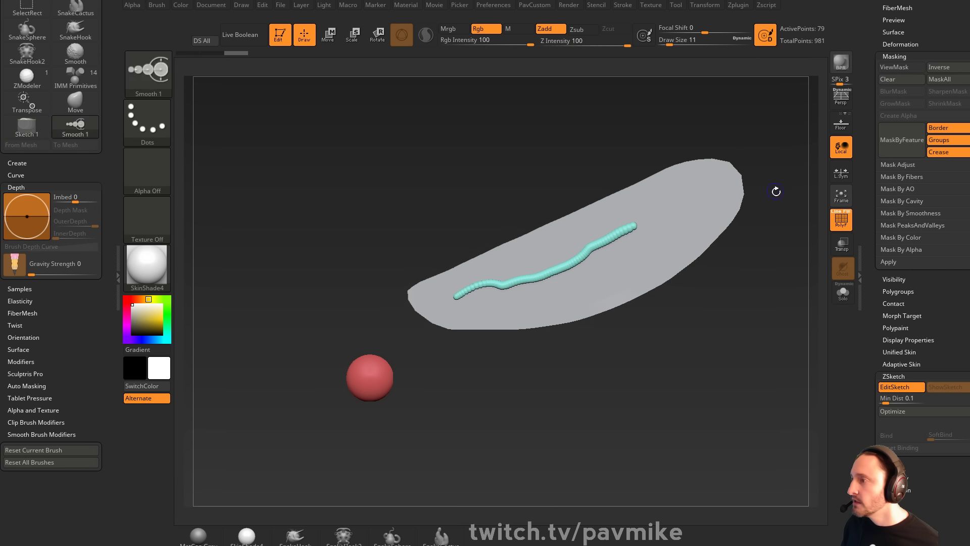
key(ctrl+z)
key(ctrl+z)
Turn on EditSketch with the bee reference image shown again and set the draw size to 6
click(895, 401)
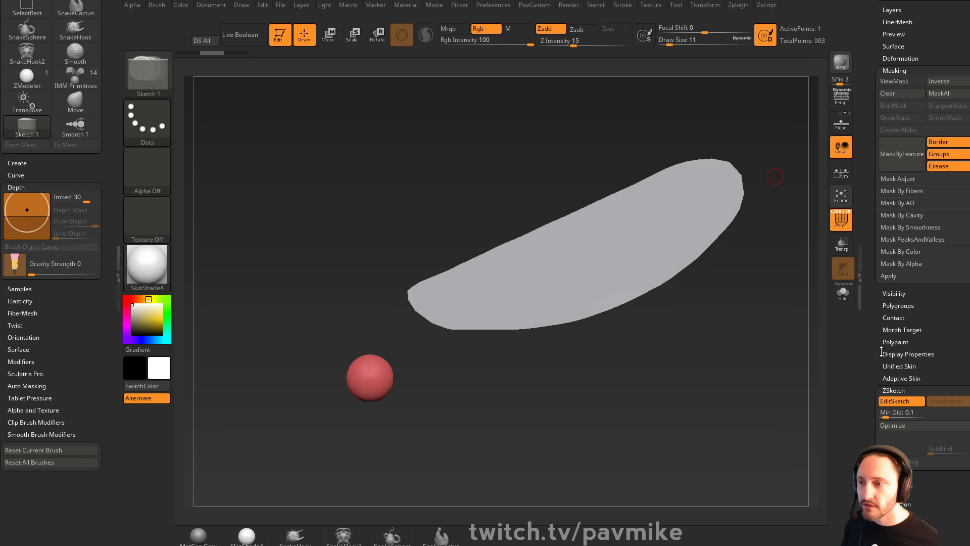
drag(874, 318, 874, 404)
key(shift+z)
mouse_move(706, 279)
mouse_down()
mouse_move(677, 293)
mouse_move(732, 290)
mouse_move(704, 293)
mouse_up()
key(s)
key(s)
Sketch the main veins fanning out from the forewing's base and the cross veins joining them mid-wing, following the reference image
mouse_move(439, 281)
mouse_down()
mouse_move(422, 287)
mouse_move(587, 313)
mouse_up()
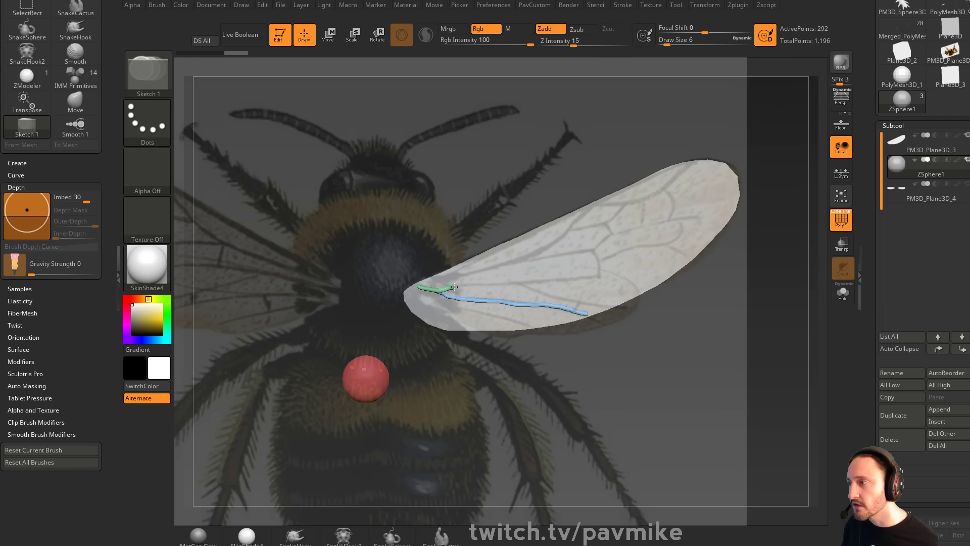
drag(576, 278, 603, 276)
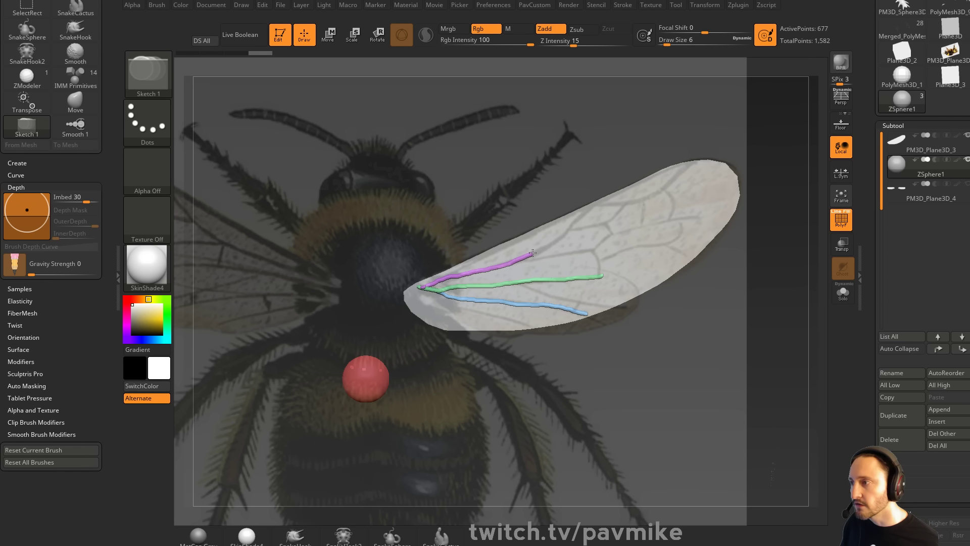
drag(581, 216, 597, 204)
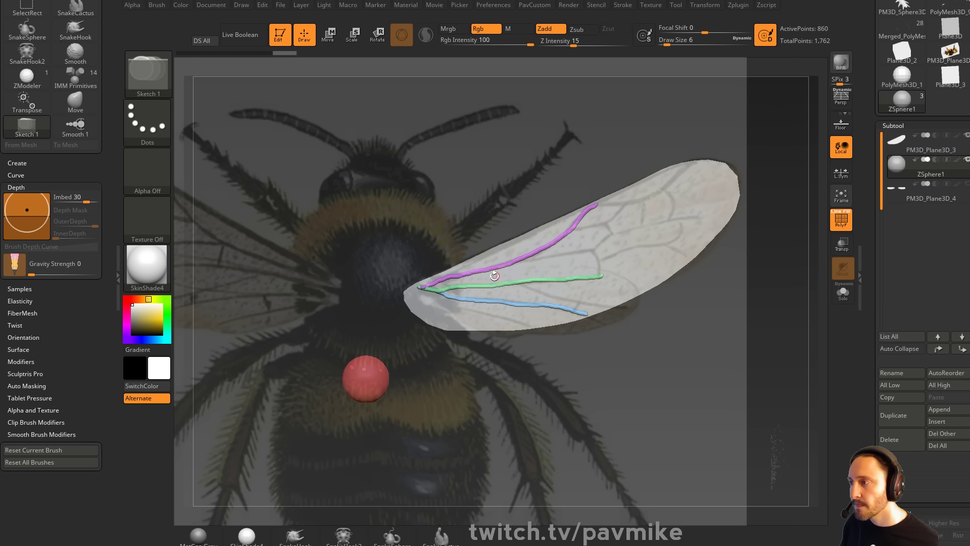
mouse_move(585, 252)
mouse_down()
mouse_move(596, 250)
mouse_move(602, 277)
mouse_up()
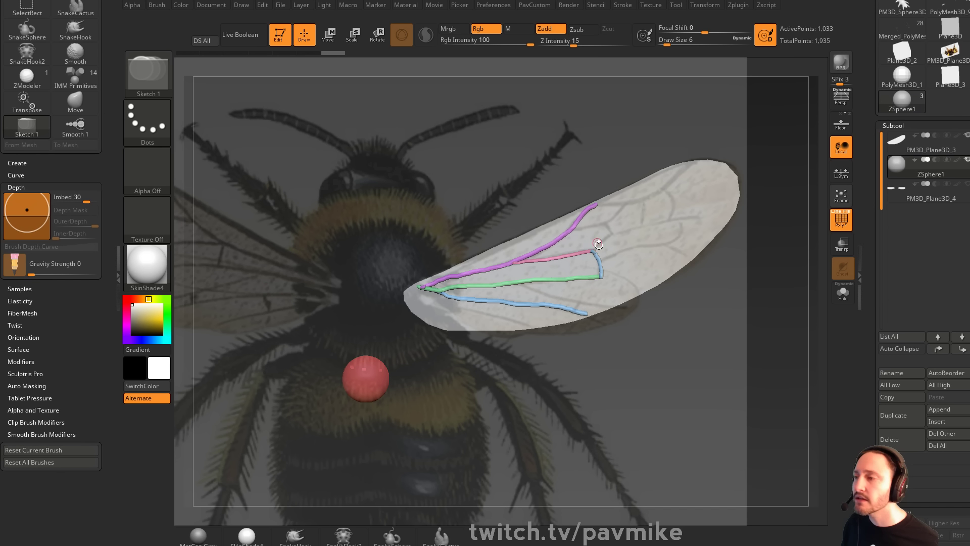
drag(594, 249, 608, 225)
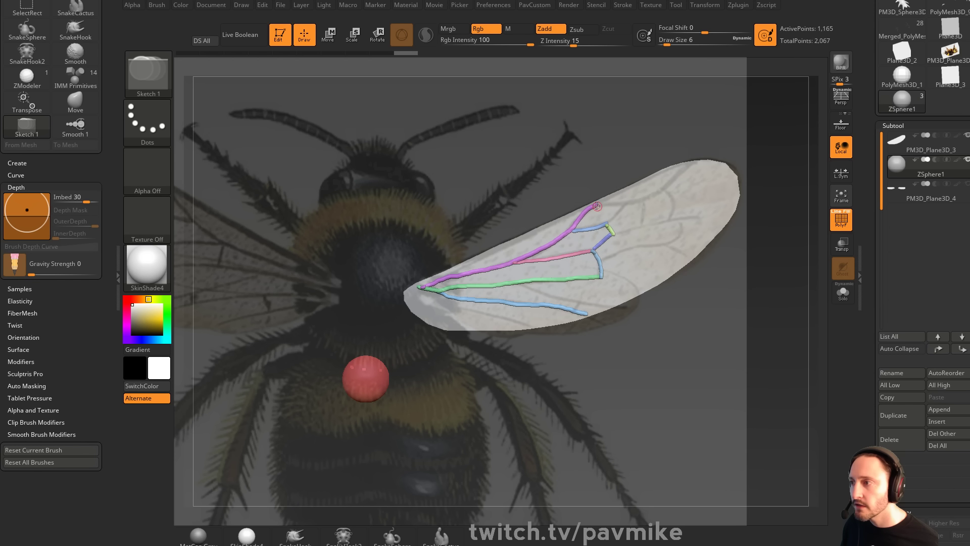
Sketch the outer veins toward the forewing's tip and trailing edge, plus the cross veins closing the cells between them
drag(683, 167, 693, 161)
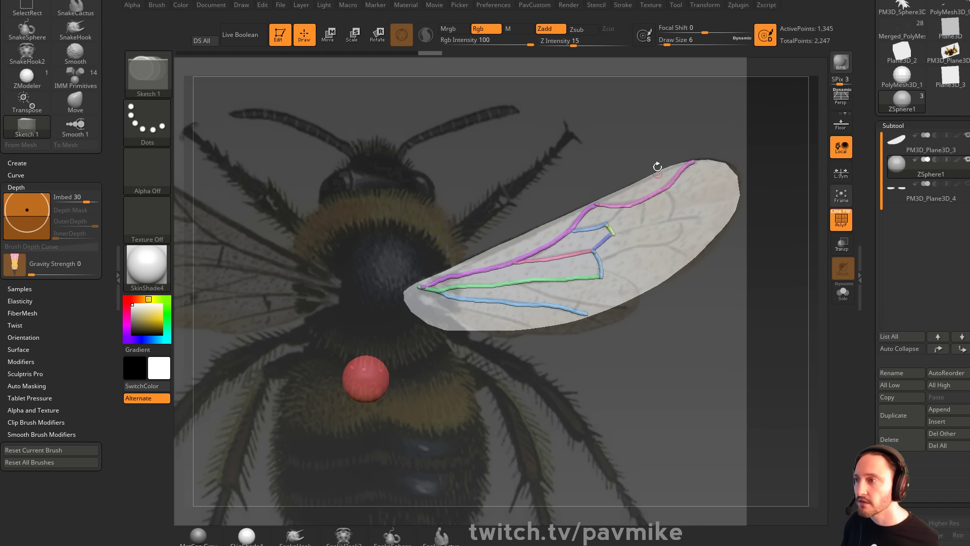
drag(674, 219, 701, 216)
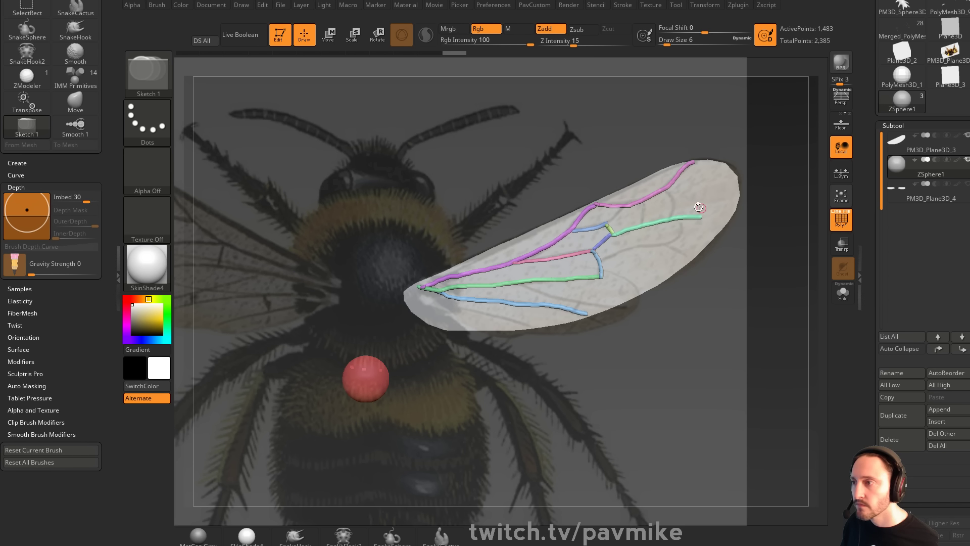
mouse_move(642, 221)
mouse_down()
mouse_move(670, 218)
mouse_move(606, 224)
mouse_up()
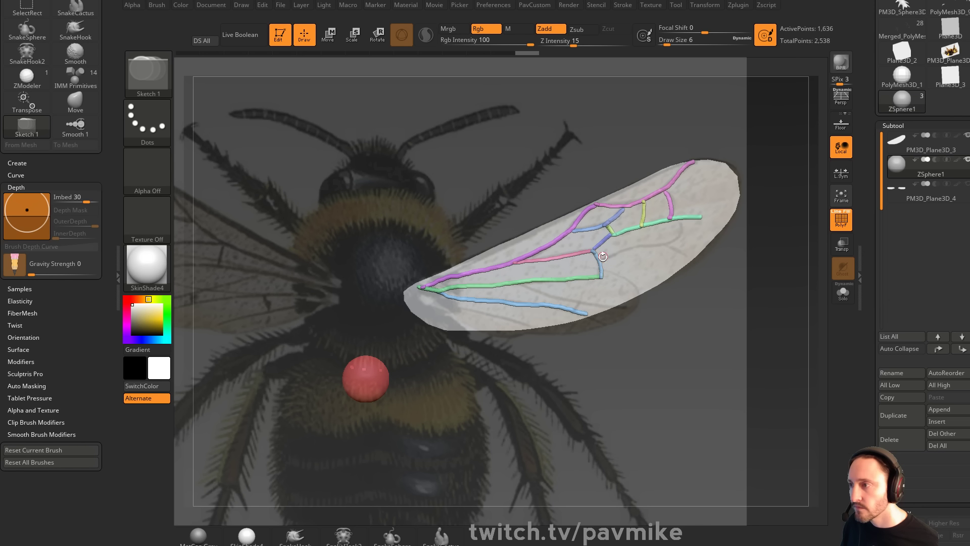
drag(681, 226, 692, 254)
click(663, 244)
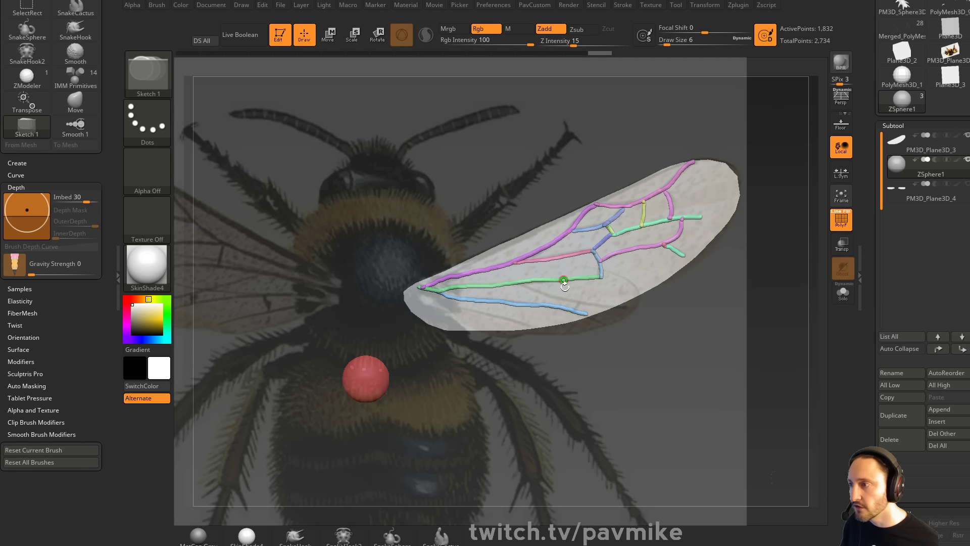
Sketch a vein along the forewing's leading edge and cover the wing base with short overlapping strokes
key(ctrl+z)
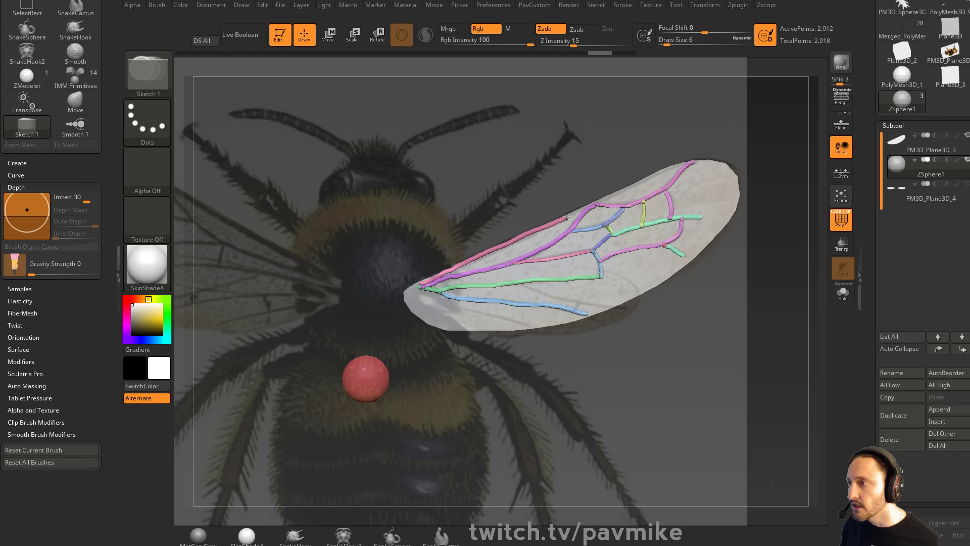
drag(597, 204, 609, 201)
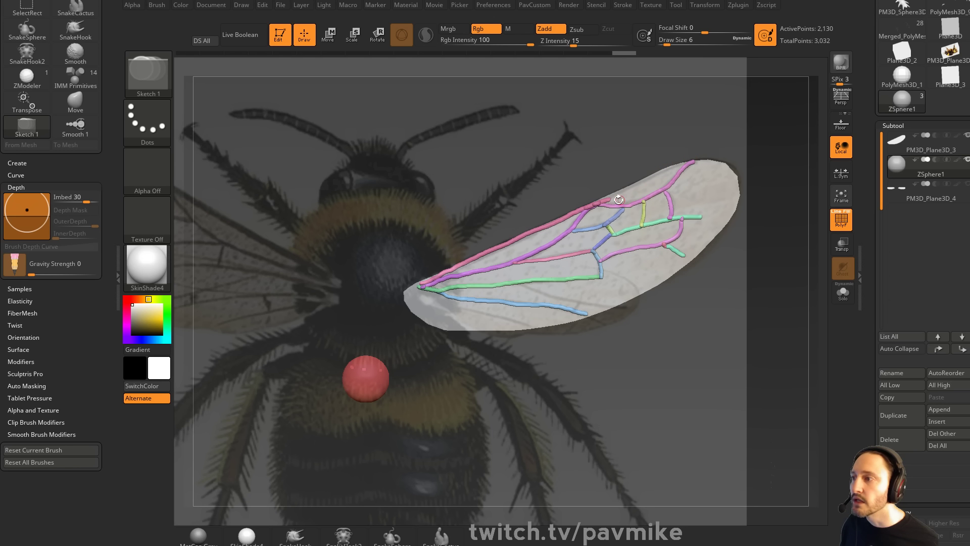
drag(675, 165, 693, 162)
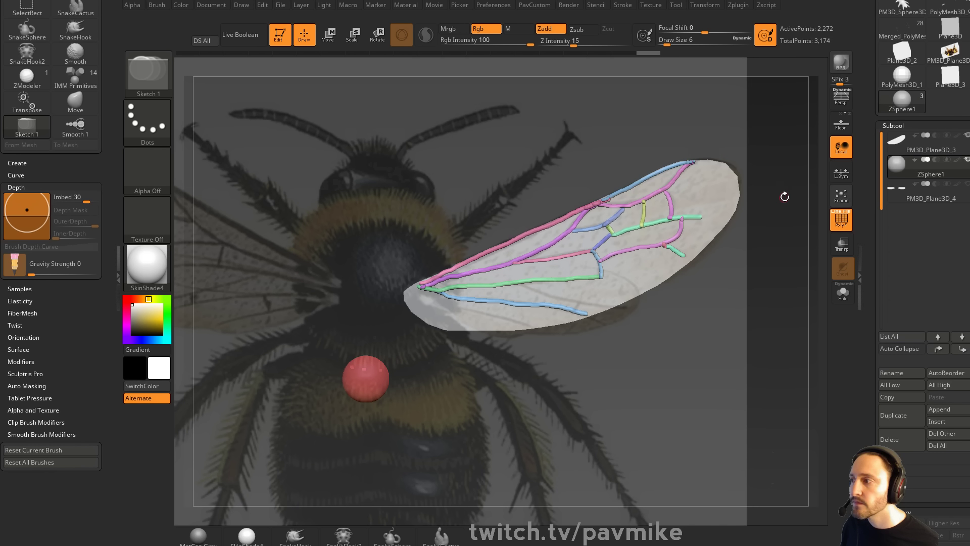
mouse_move(443, 299)
mouse_down()
mouse_move(461, 310)
mouse_move(448, 291)
mouse_move(418, 296)
mouse_up()
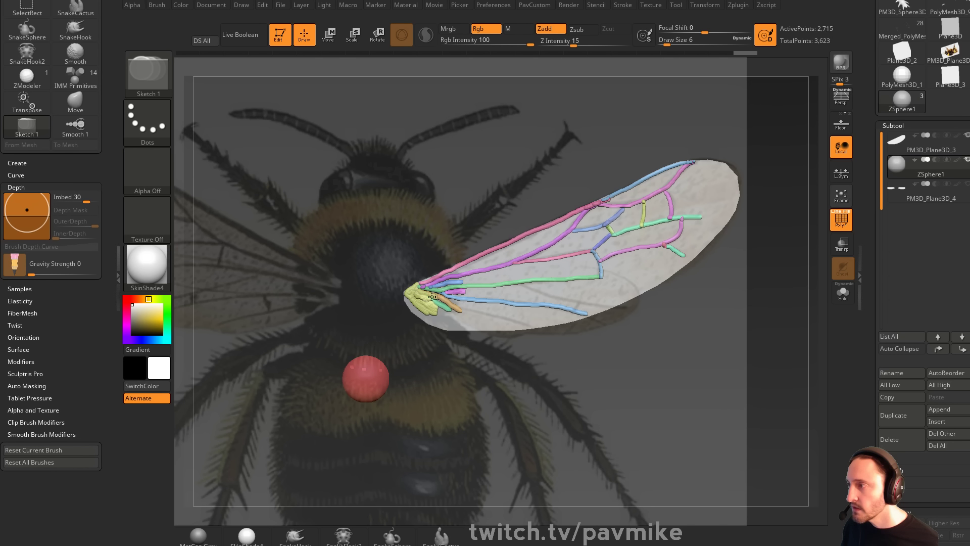
mouse_move(435, 298)
shift+mouse_down()
mouse_move(422, 299)
mouse_move(447, 298)
mouse_move(424, 294)
shift+mouse_up()
key(ctrl+z)
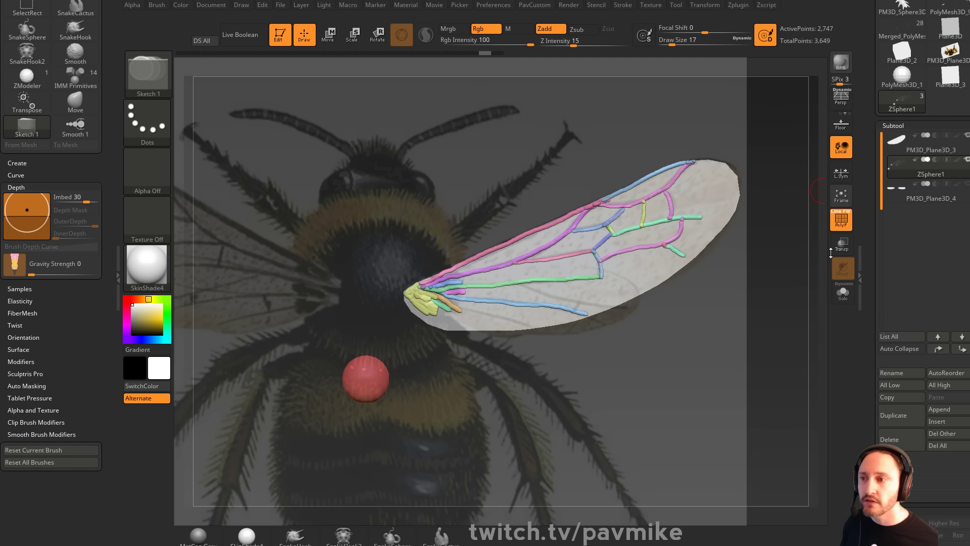
Make the forewing mesh PM3D_Plane3D_3 the active subtool and hide the reference image, showing the wing and veins together
click(843, 293)
drag(803, 295, 766, 294)
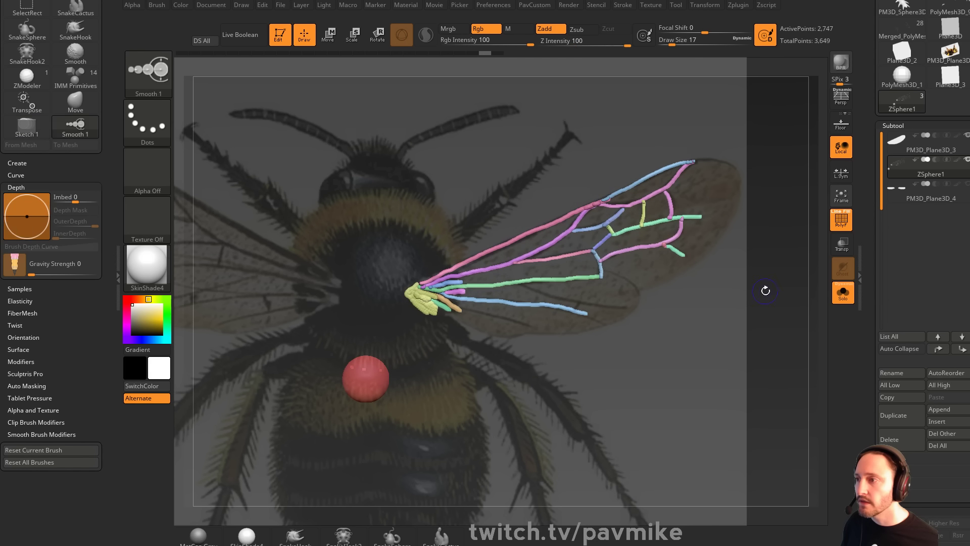
click(926, 149)
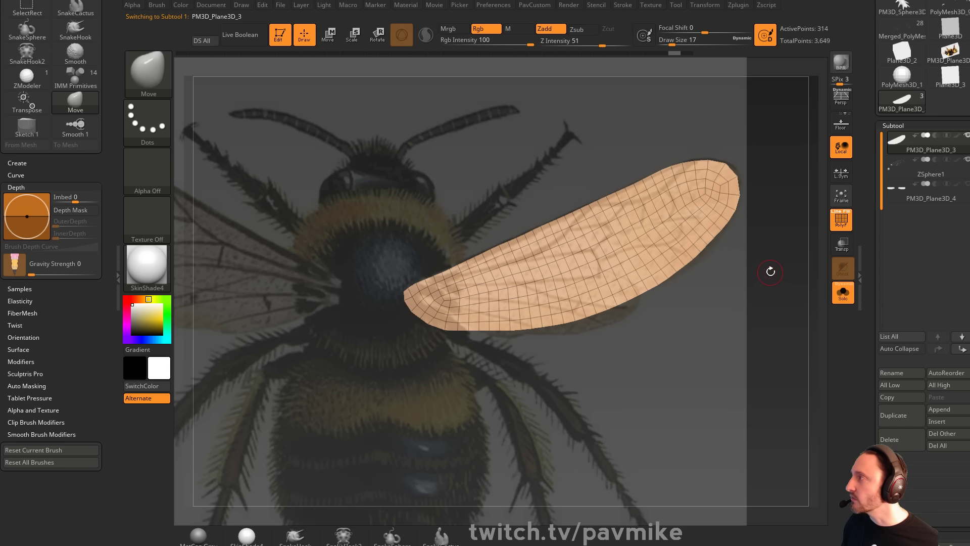
key(shift+z)
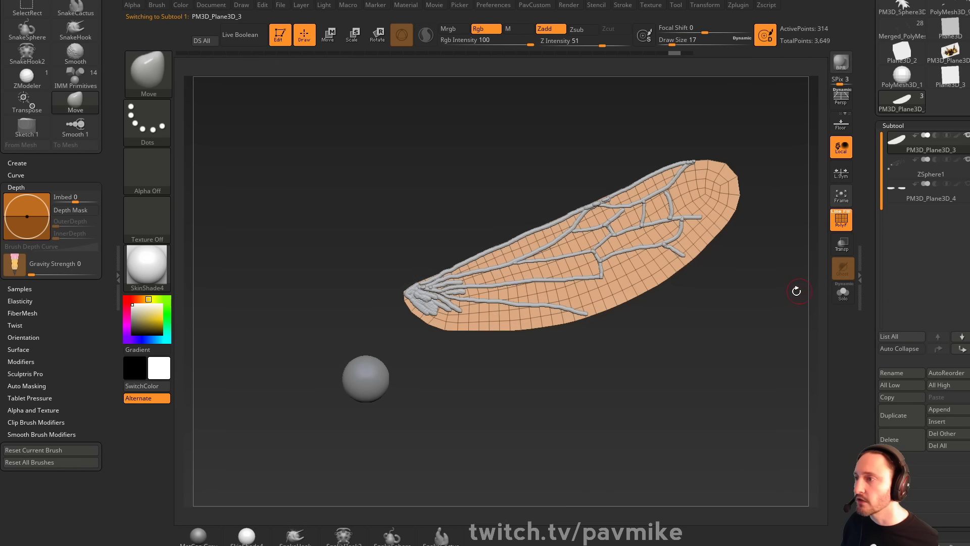
drag(761, 320, 667, 268)
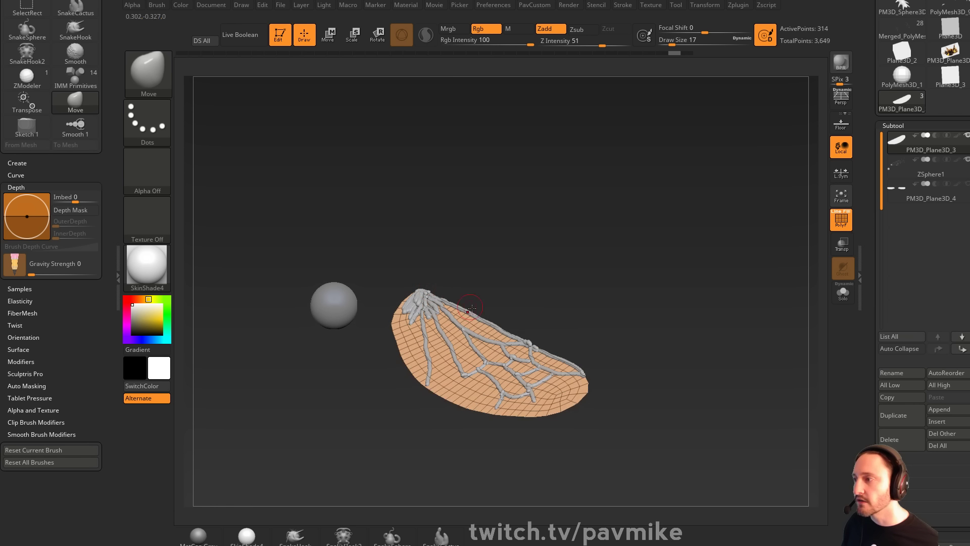
drag(630, 313, 726, 243)
Isolate the forewing mesh and give it a thin thickness with ZModeler's QMesh applied to all polygons
click(843, 294)
alt+drag(762, 286, 694, 234)
key(b)
key(z)
key(m)
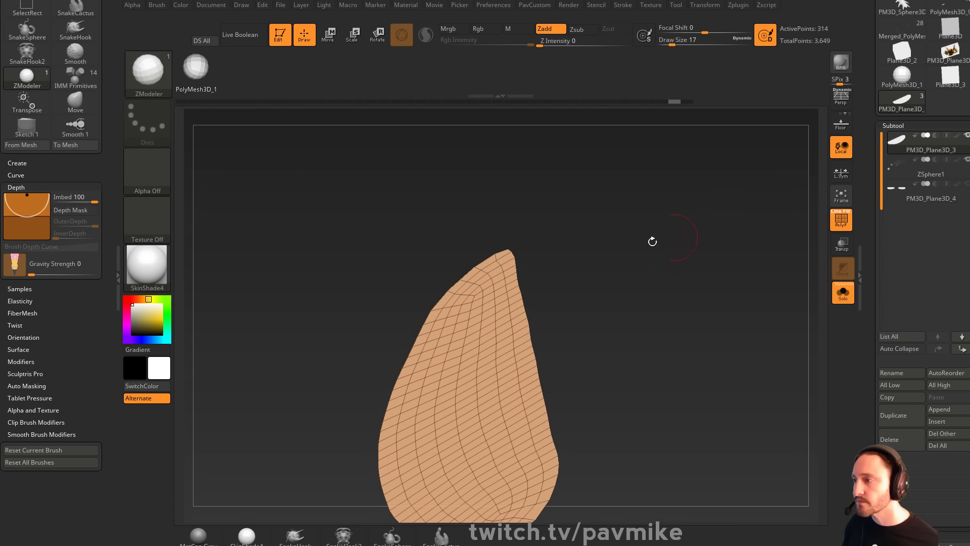
key(space)
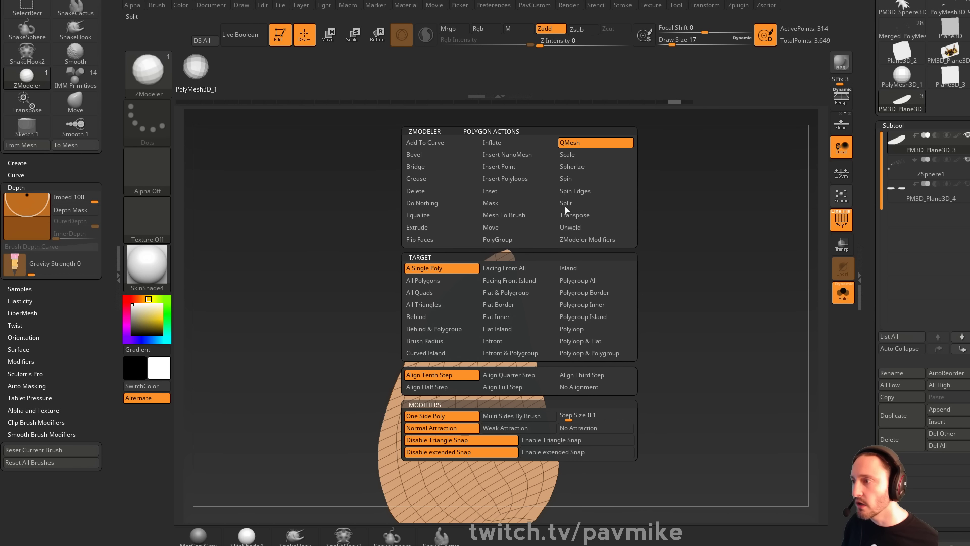
click(578, 280)
drag(511, 318, 596, 323)
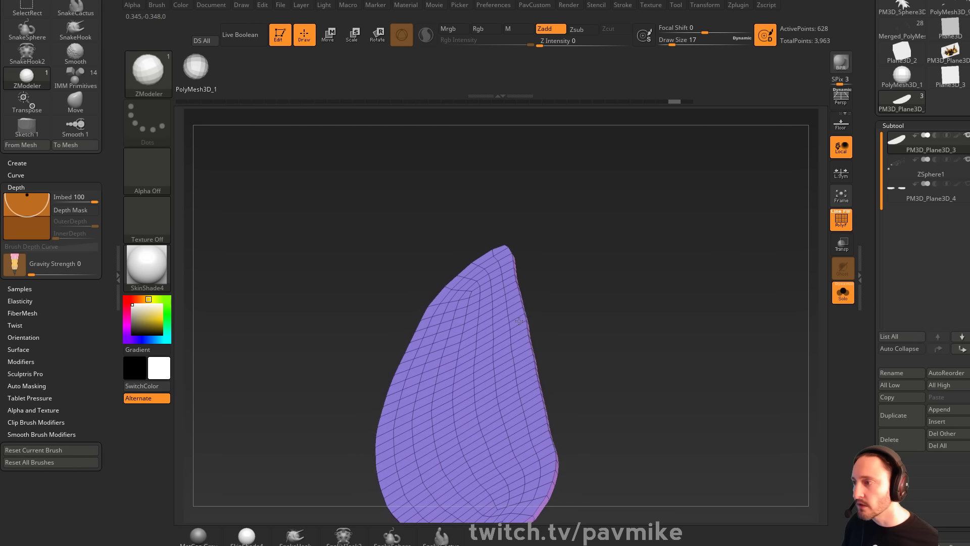
key(p)
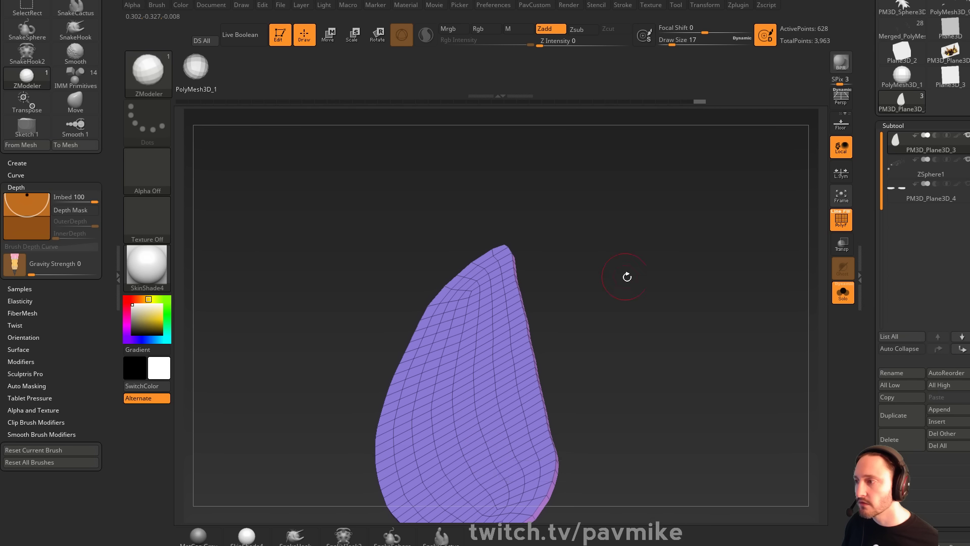
Bring up the transform gizmo on the thickened forewing mesh and reset the gizmo's position
drag(627, 275, 702, 271)
key(w)
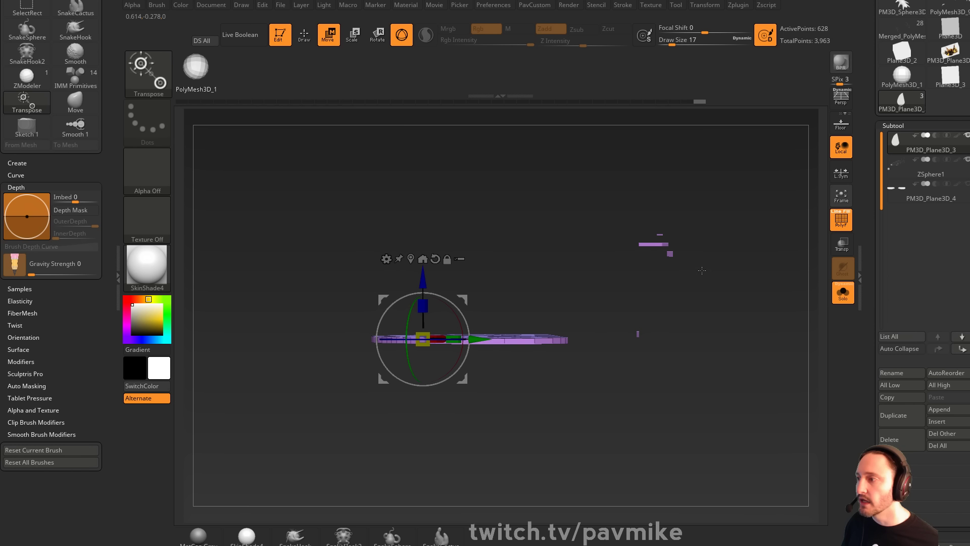
click(426, 258)
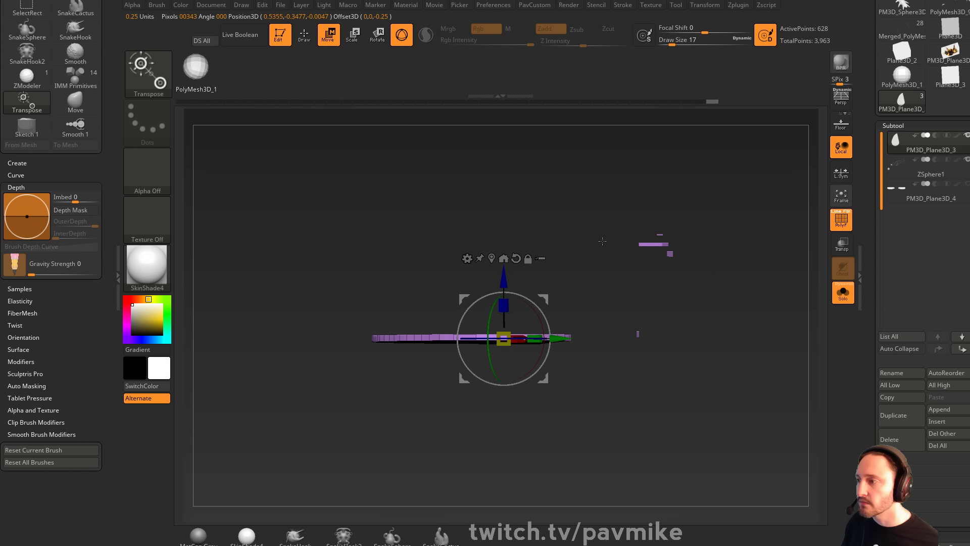
drag(559, 320, 609, 368)
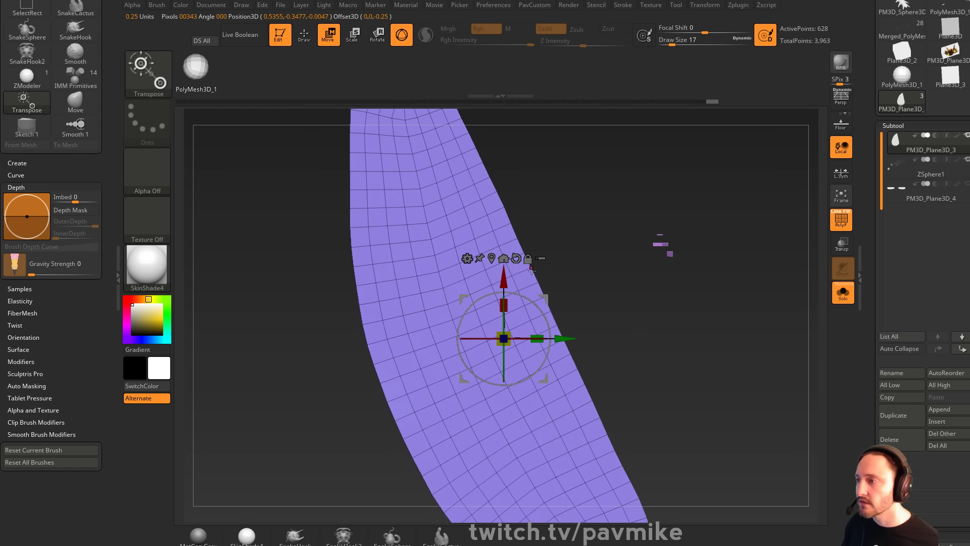
alt+drag(549, 327, 692, 268)
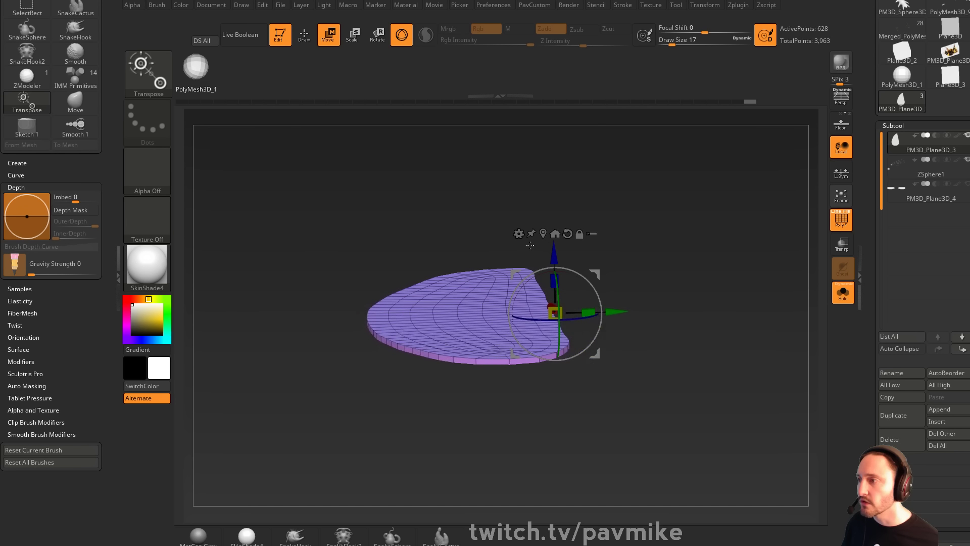
Try the Taper deformer on the forewing mesh and examine its handles
click(520, 234)
click(623, 323)
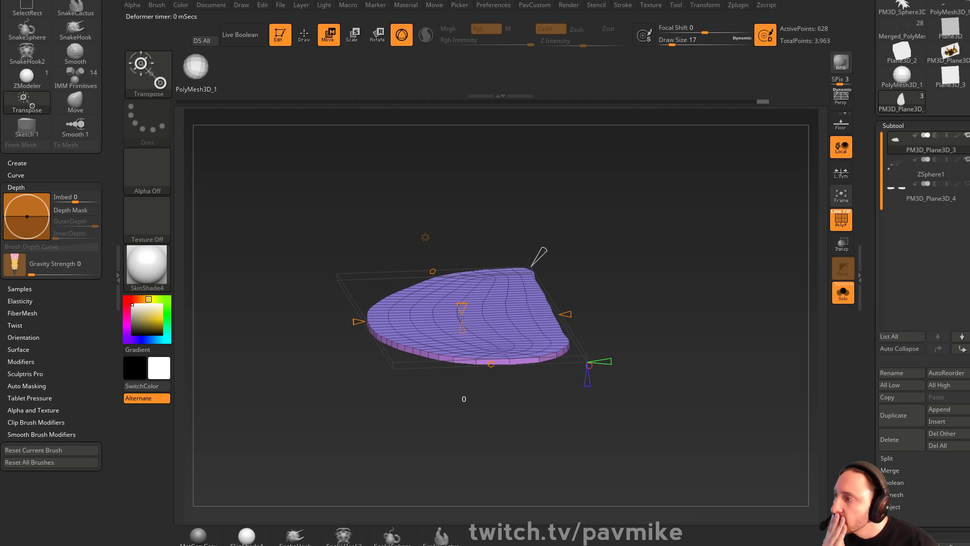
mouse_move(460, 326)
mouse_down()
mouse_move(460, 297)
mouse_move(459, 312)
mouse_up()
drag(370, 326, 360, 322)
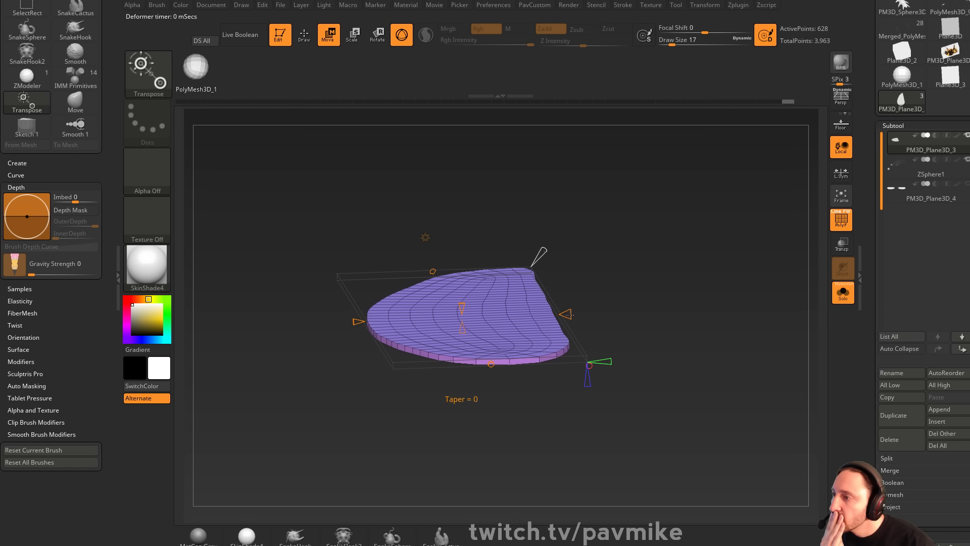
mouse_move(569, 314)
mouse_down()
mouse_move(581, 318)
mouse_move(567, 314)
mouse_up()
mouse_move(466, 328)
mouse_down()
mouse_move(467, 319)
mouse_move(467, 338)
mouse_move(467, 329)
mouse_up()
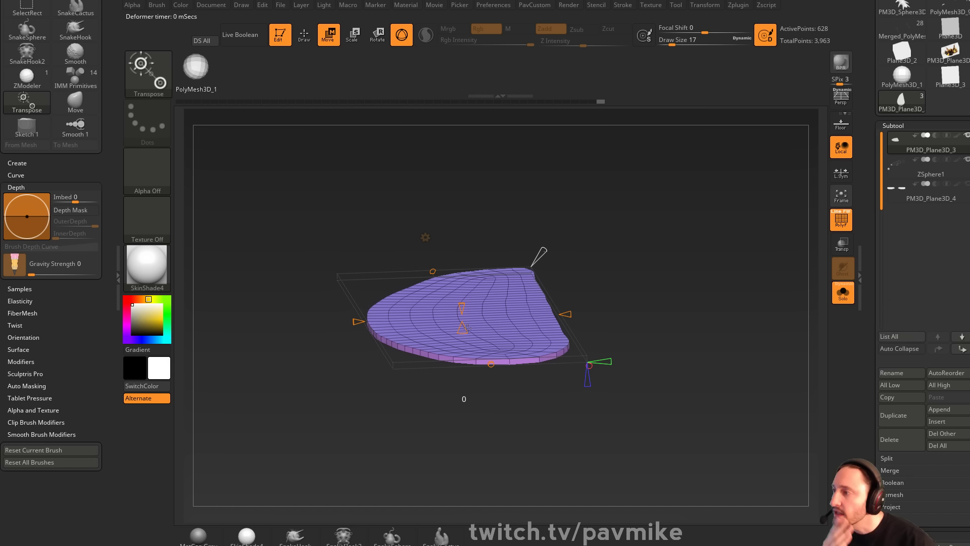
Put a free-form Deformer cage with X Divide 3 around the forewing mesh and undo the test changes
click(426, 237)
click(426, 303)
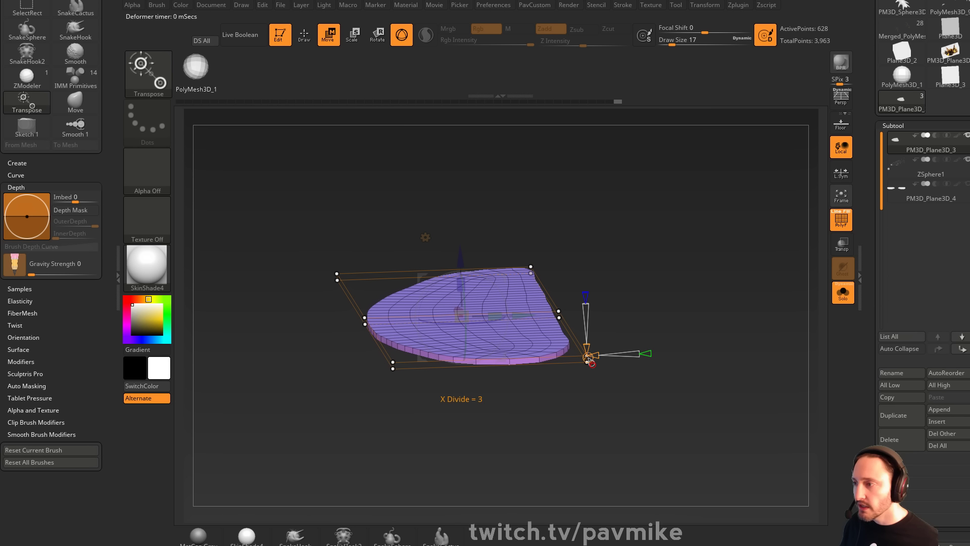
drag(588, 357, 540, 159)
key(ctrl+z)
key(ctrl+z)
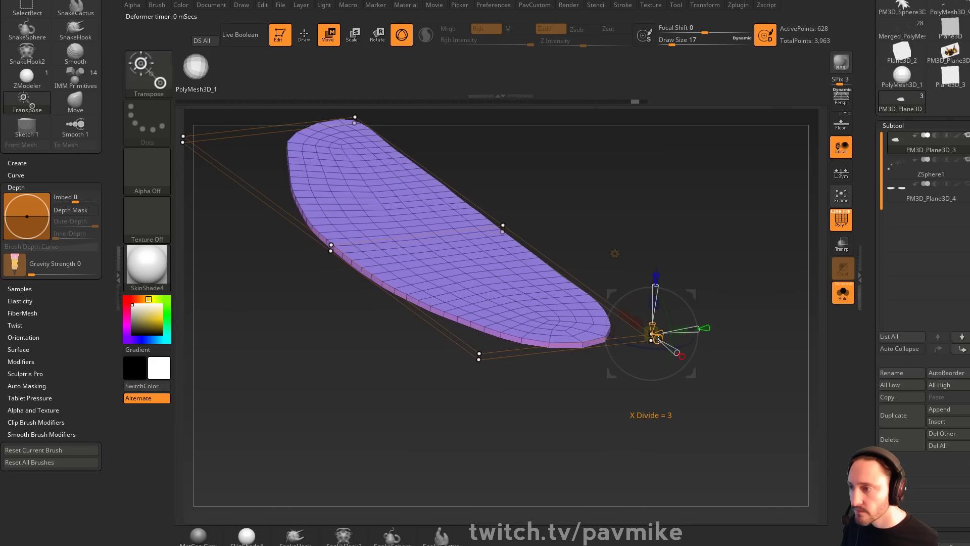
Select the Deformer cage points along the forewing's trailing edge and scale them together in the thickness direction to thin that edge
drag(725, 279, 707, 375)
drag(617, 227, 656, 224)
ctrl+drag(271, 239, 448, 446)
drag(715, 242, 680, 229)
ctrl+drag(280, 238, 445, 457)
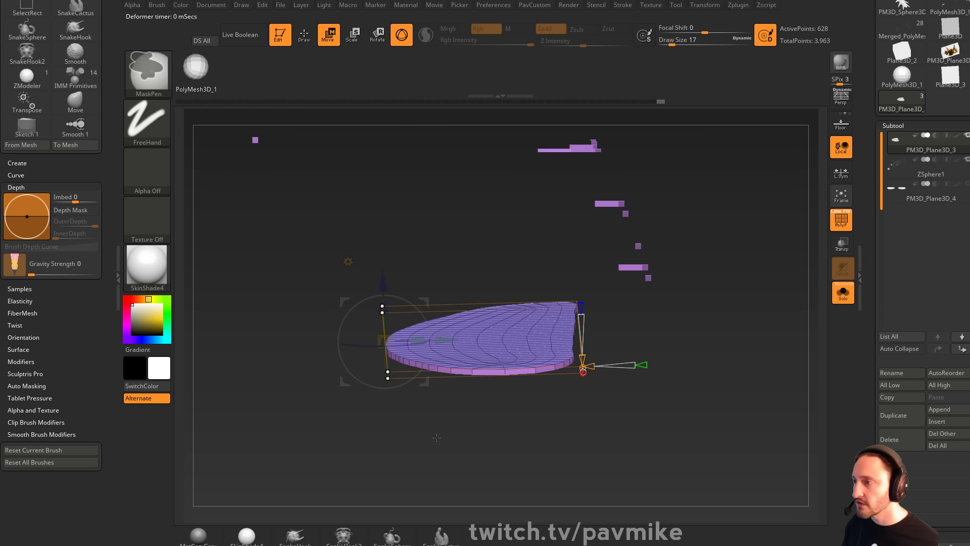
click(382, 305)
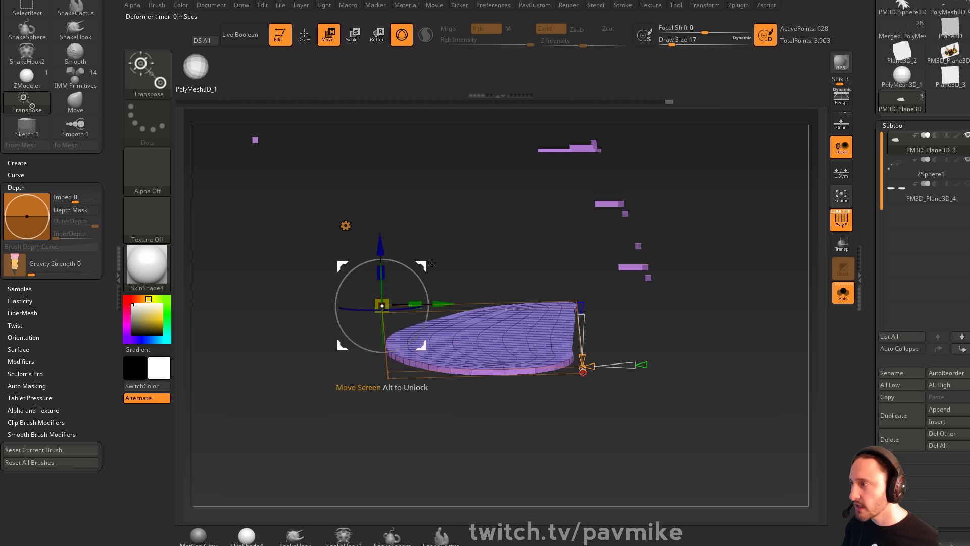
drag(322, 283, 274, 278)
ctrl+drag(203, 246, 399, 452)
drag(342, 345, 363, 498)
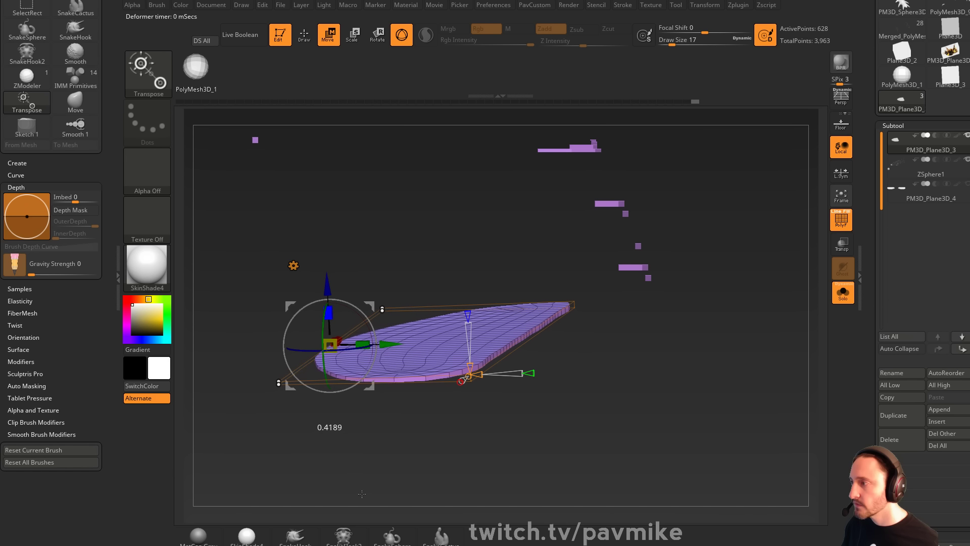
drag(337, 393, 339, 388)
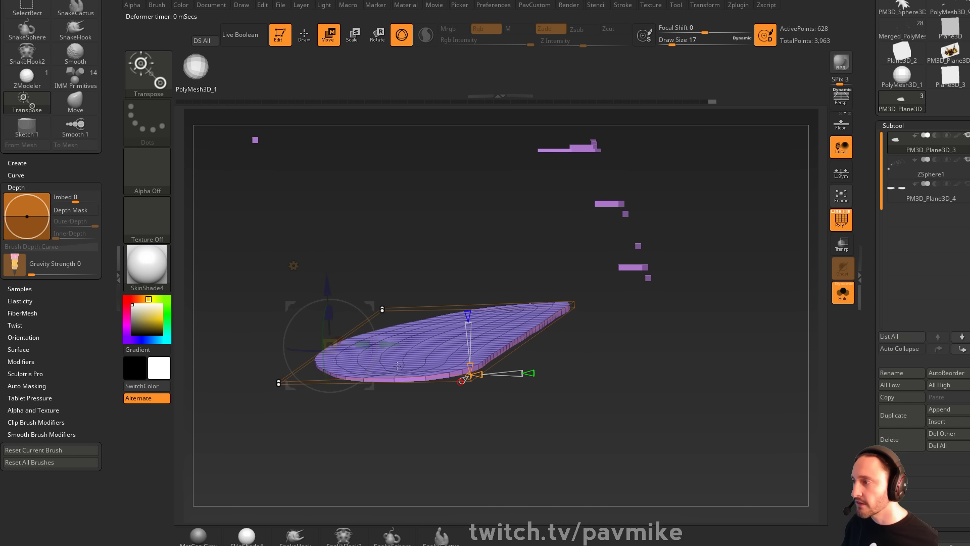
Accept the Deformer cage changes on the forewing mesh
drag(669, 243, 705, 255)
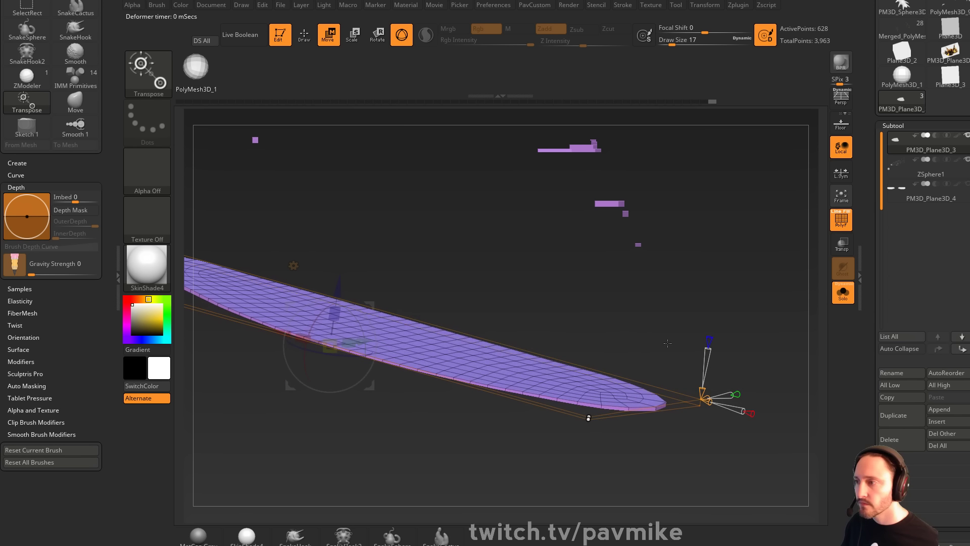
click(293, 266)
click(463, 267)
drag(644, 212, 741, 261)
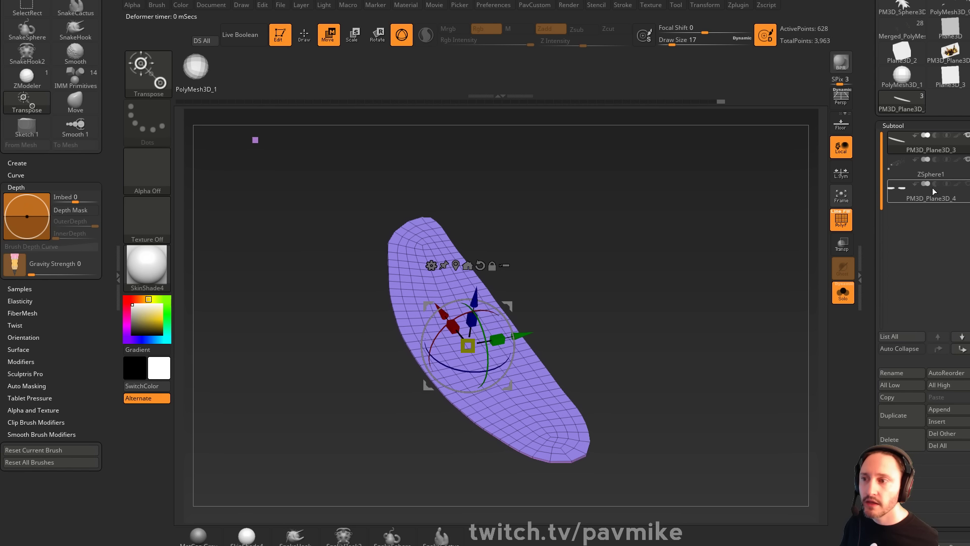
Show the other subtools again and check the thinned forewing together with its veins
click(841, 286)
drag(705, 288, 710, 297)
key(q)
key(s)
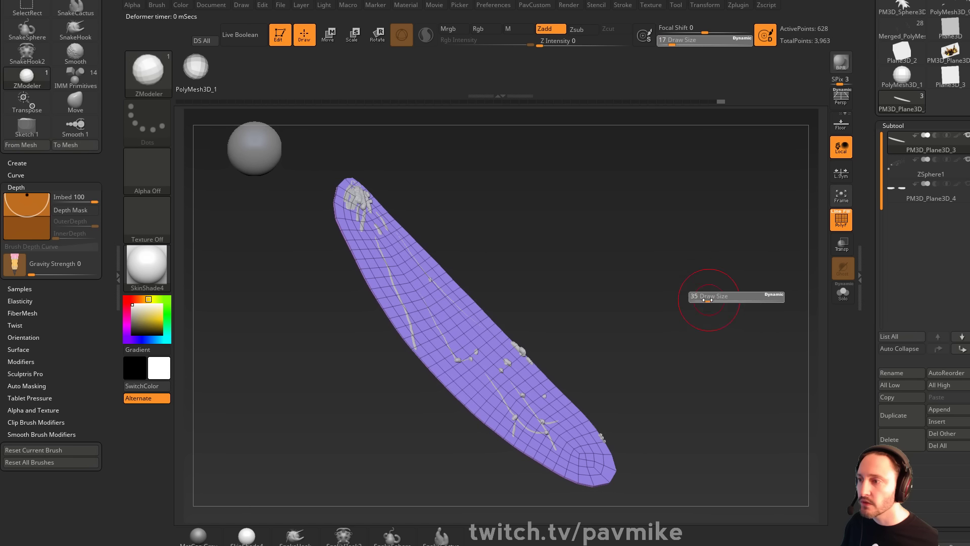
mouse_move(533, 283)
mouse_down()
mouse_move(585, 265)
mouse_move(673, 395)
mouse_move(862, 209)
mouse_up()
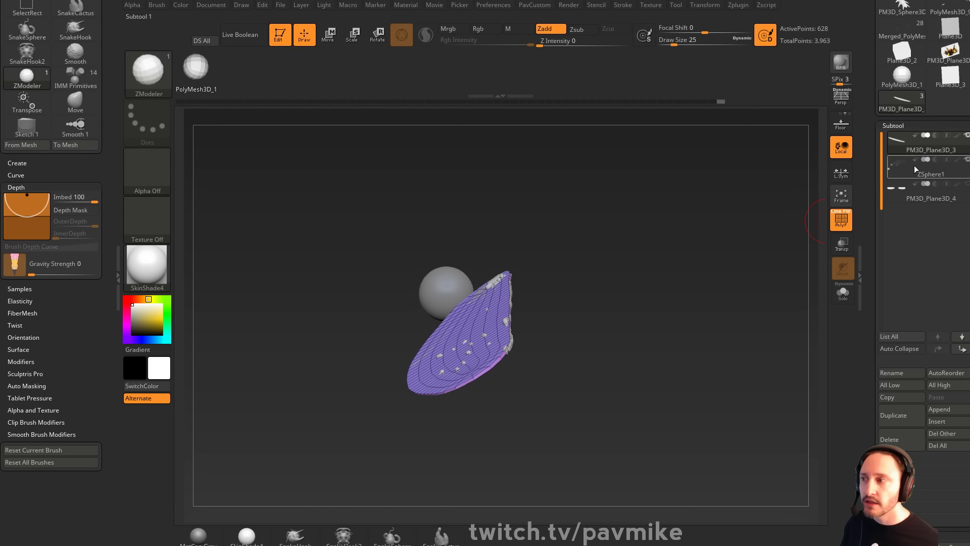
drag(766, 237, 693, 214)
Select the ZSphere1 vein sketch, isolate it from the wings and set the draw size to 7
alt+click(331, 244)
alt+drag(515, 207, 563, 233)
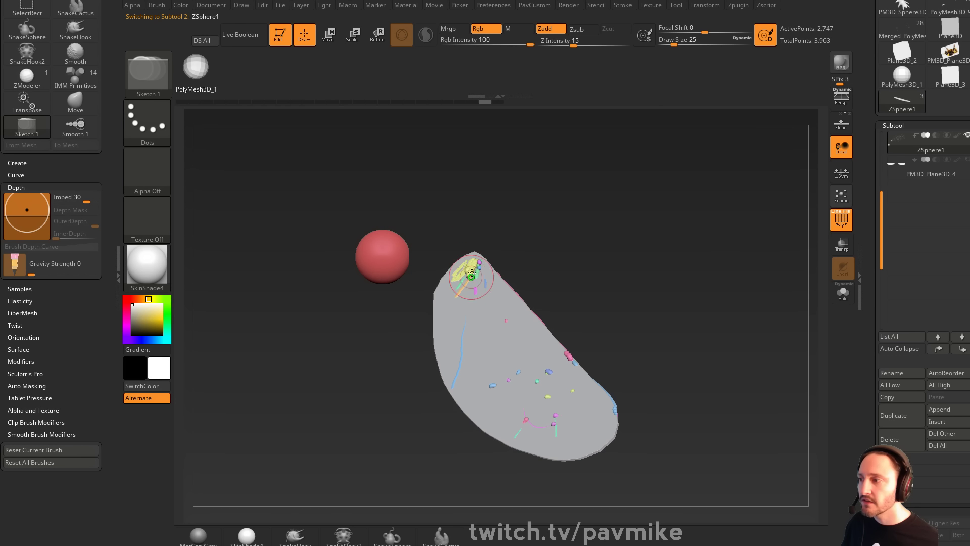
drag(865, 318, 861, 180)
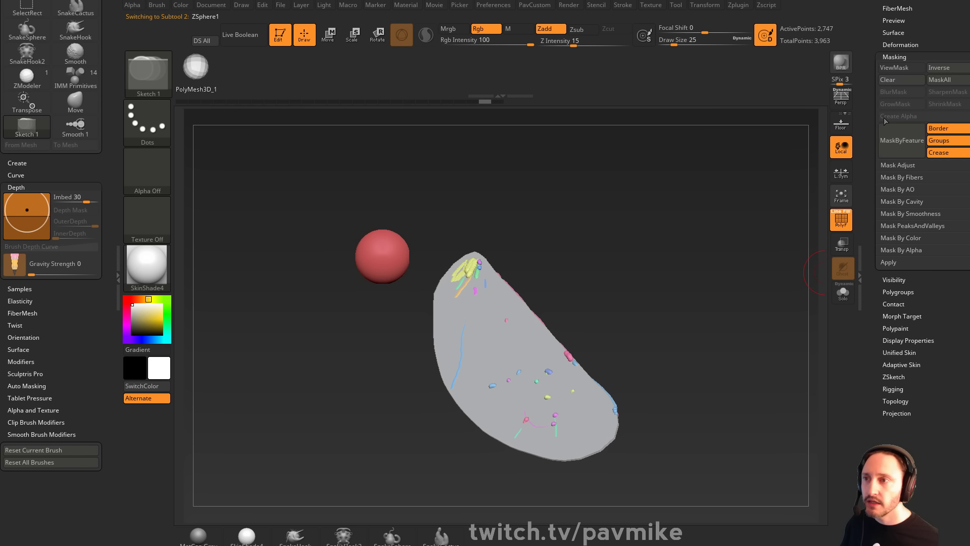
click(839, 302)
mouse_move(749, 306)
alt+mouse_down()
mouse_move(741, 263)
mouse_move(748, 305)
alt+mouse_up()
key(s)
drag(748, 307, 754, 291)
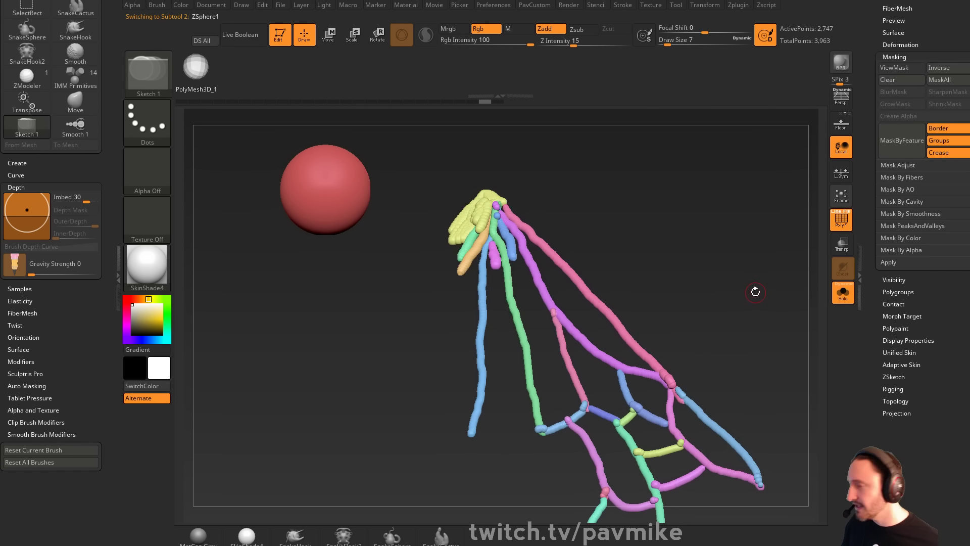
Preview the vein sketch as a skin mesh and try Unified Skin Resolution values of 272 and 1024
key(a)
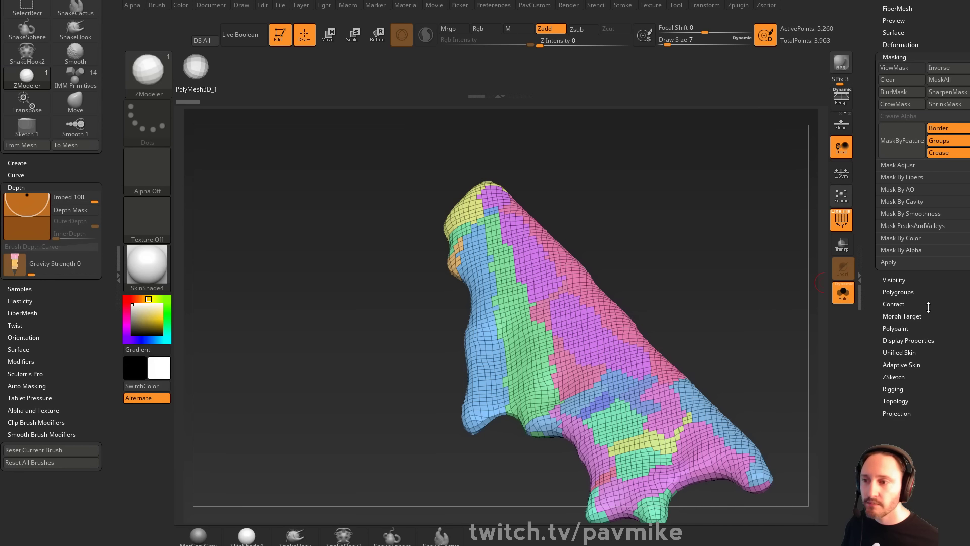
click(899, 353)
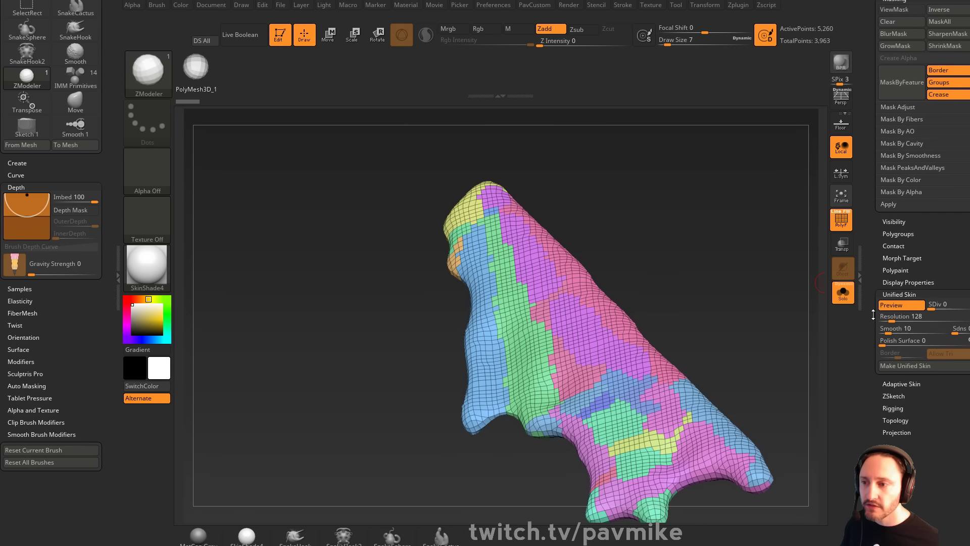
key(a)
key(a)
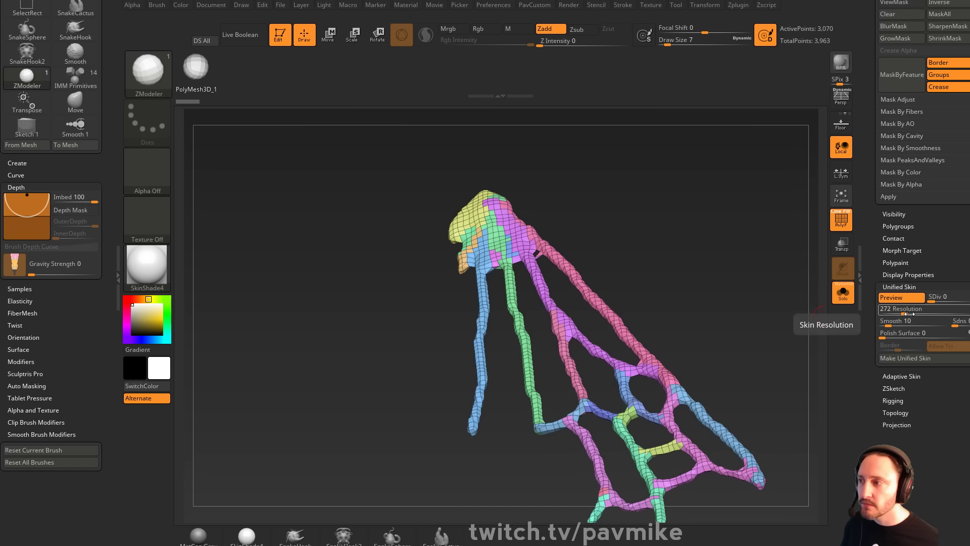
drag(909, 314, 969, 311)
key(a)
key(a)
key(a)
key(a)
key(a)
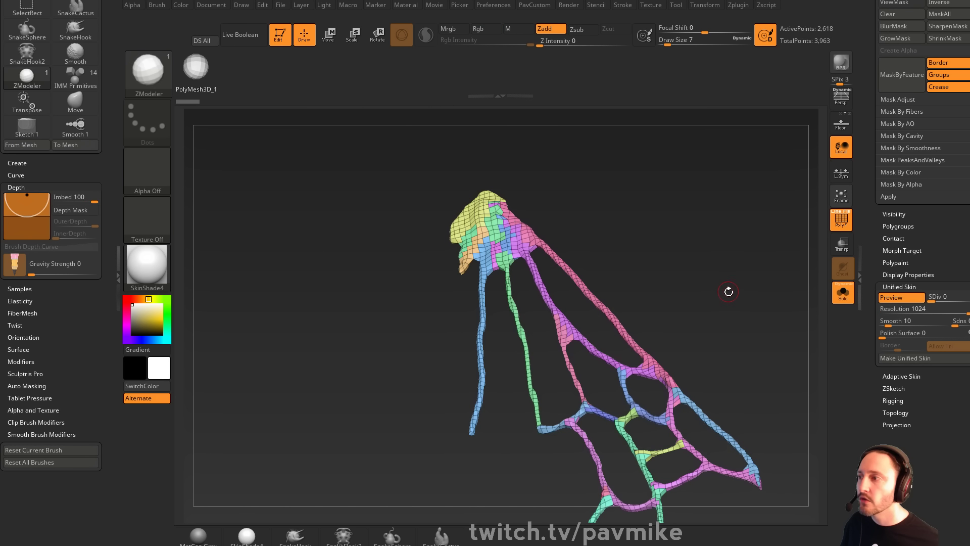
Try a Unified Skin Resolution of 336 and preview the vein mesh
key(a)
drag(945, 309, 907, 309)
key(a)
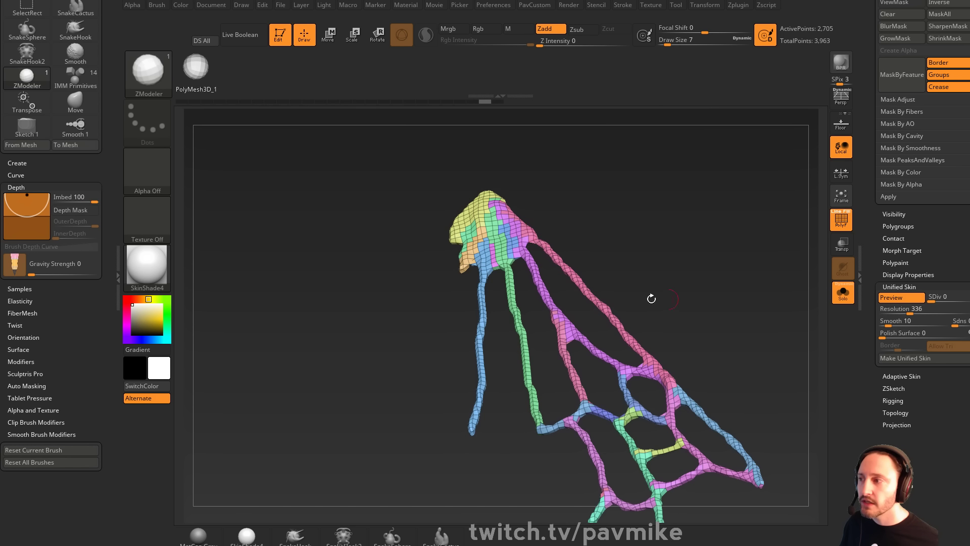
key(a)
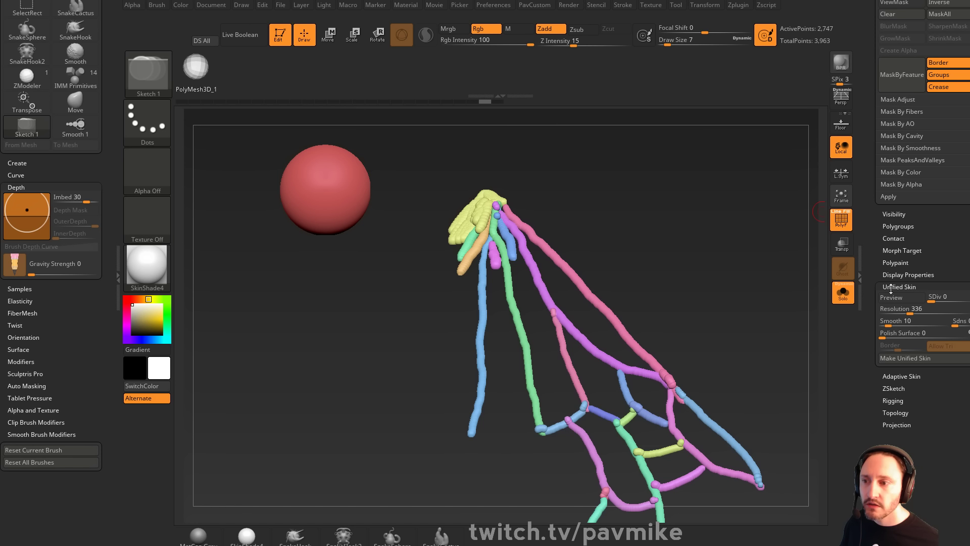
Set the Adaptive Skin's DynaMesh Resolution to 0 and preview the vein mesh again
click(892, 376)
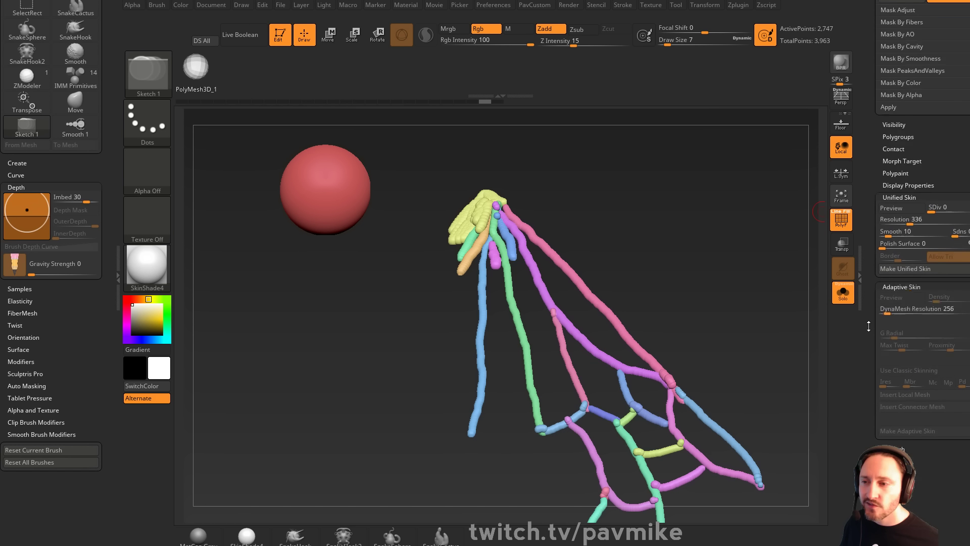
drag(885, 284, 880, 284)
key(a)
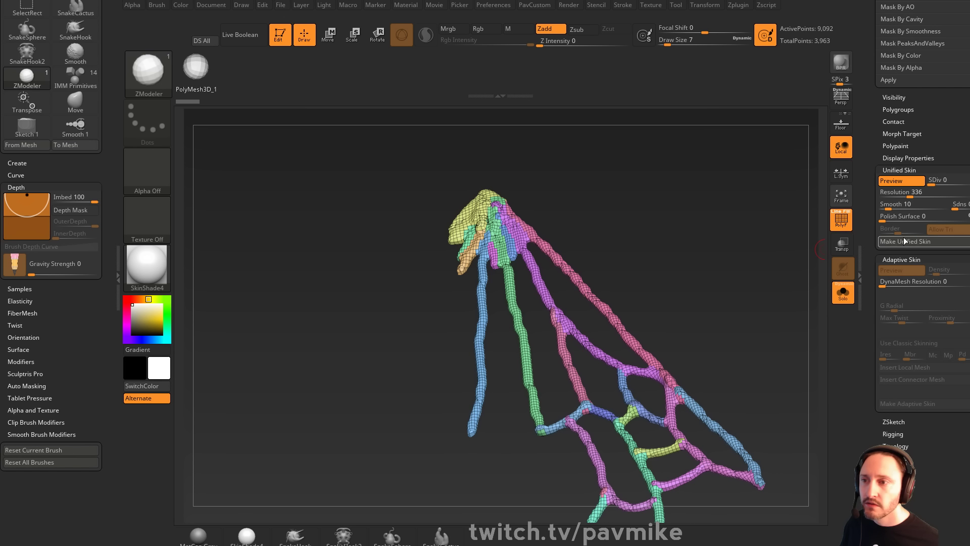
Raise the Unified Skin Resolution to 736 and compare the vein sketch with its skin preview
key(a)
drag(910, 196, 932, 198)
key(a)
key(a)
key(a)
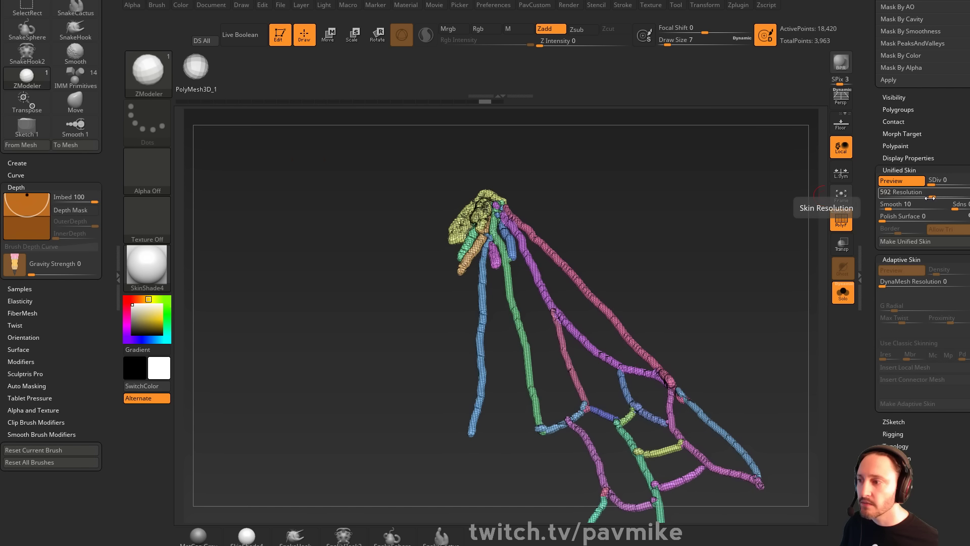
click(945, 197)
key(a)
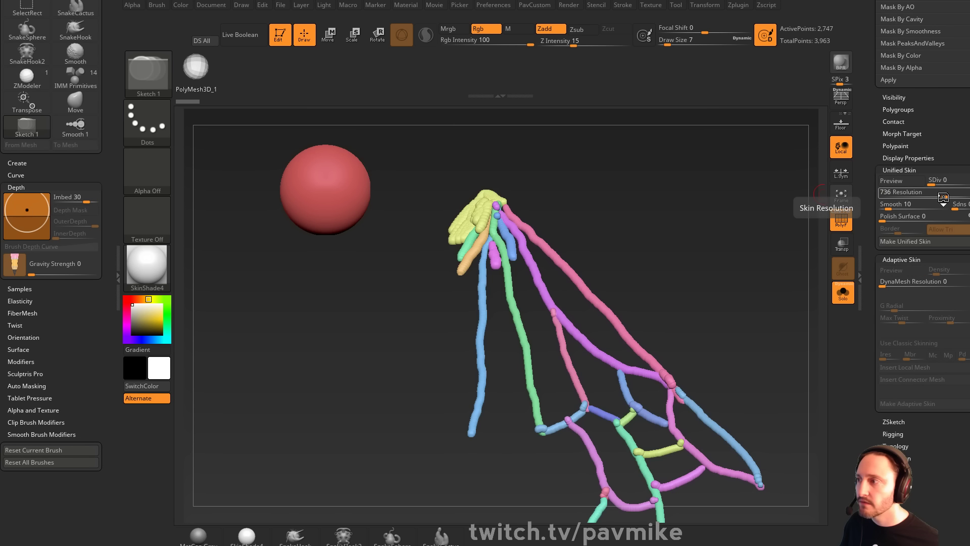
key(a)
Show the wing without wireframe around the veins and make a unified skin mesh from the vein sketch
drag(758, 275, 724, 254)
click(843, 290)
click(842, 222)
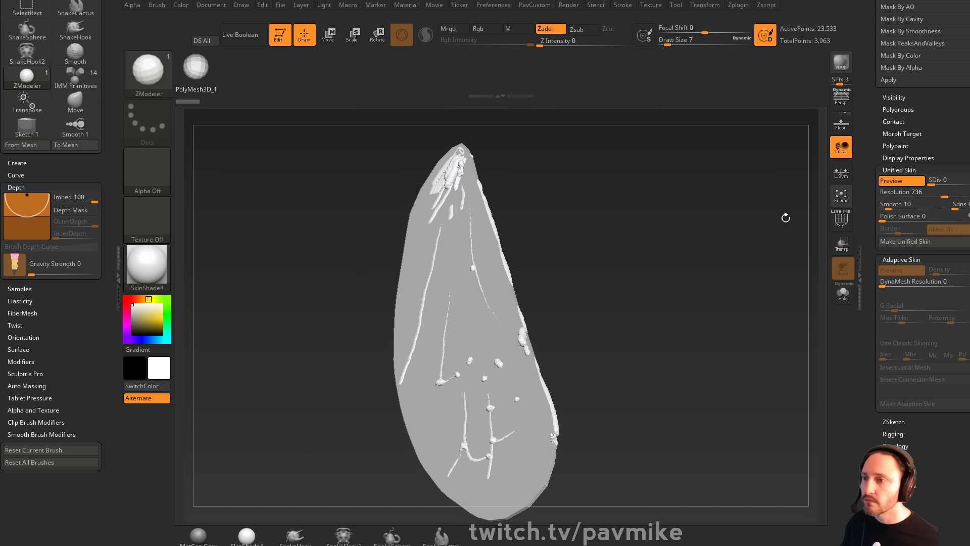
drag(866, 212, 879, 410)
click(901, 255)
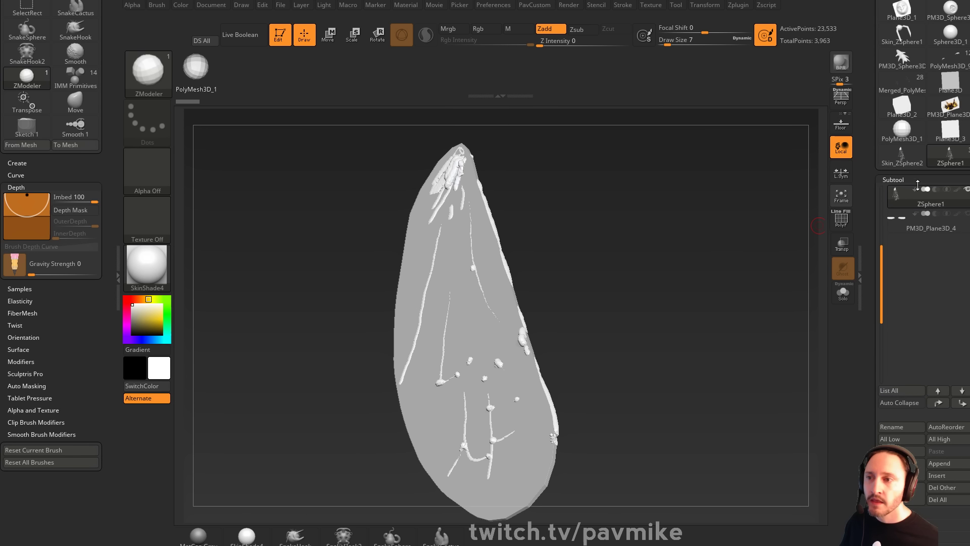
Insert the Skin_ZSphere2 vein mesh as a subtool below the sketch and show the remaining subtools
click(942, 478)
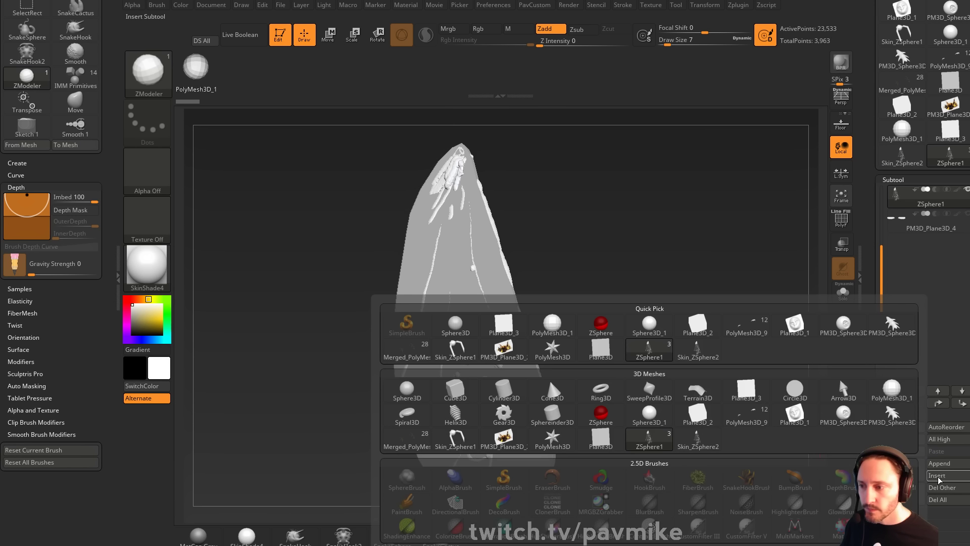
click(693, 442)
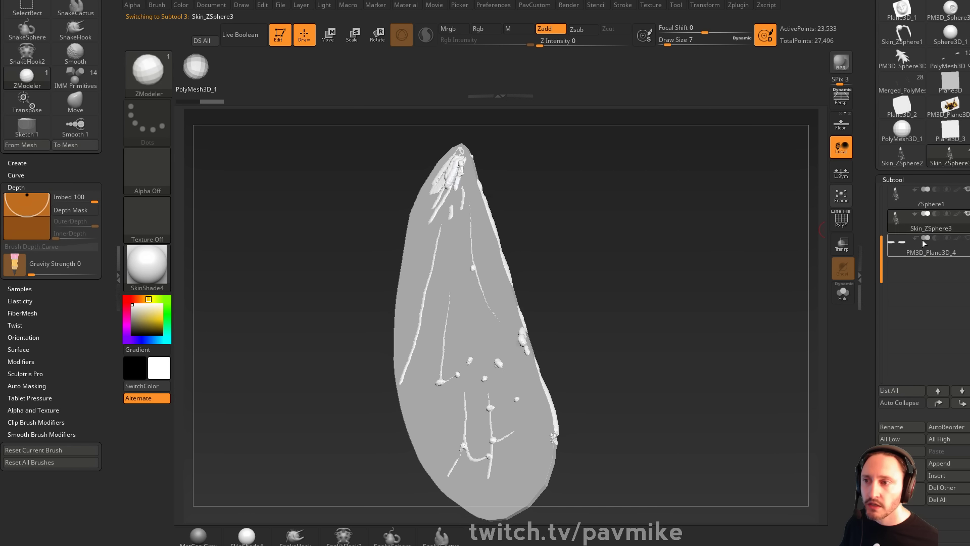
shift+click(967, 211)
shift+click(967, 211)
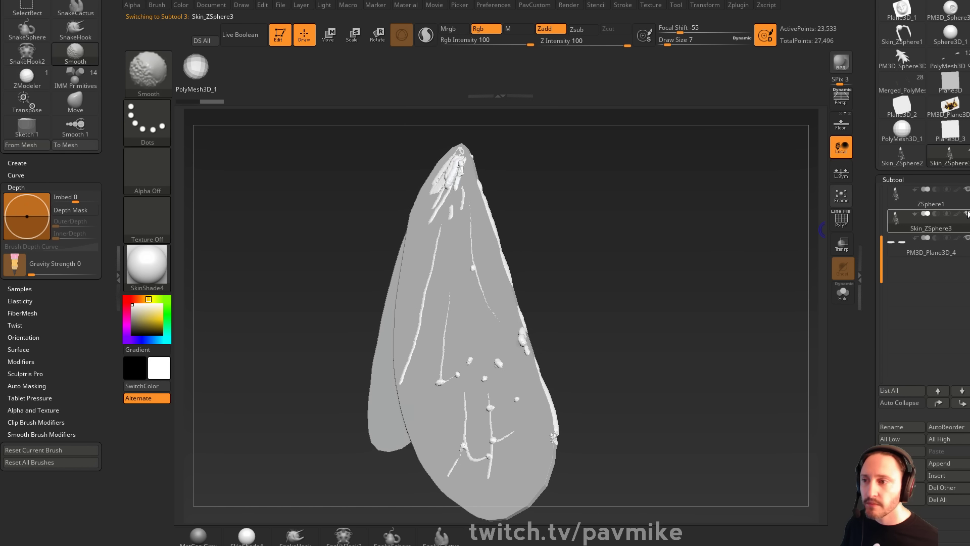
shift+click(958, 213)
Examine the inserted vein mesh in isolation, with its wireframe, and over the wings
click(843, 293)
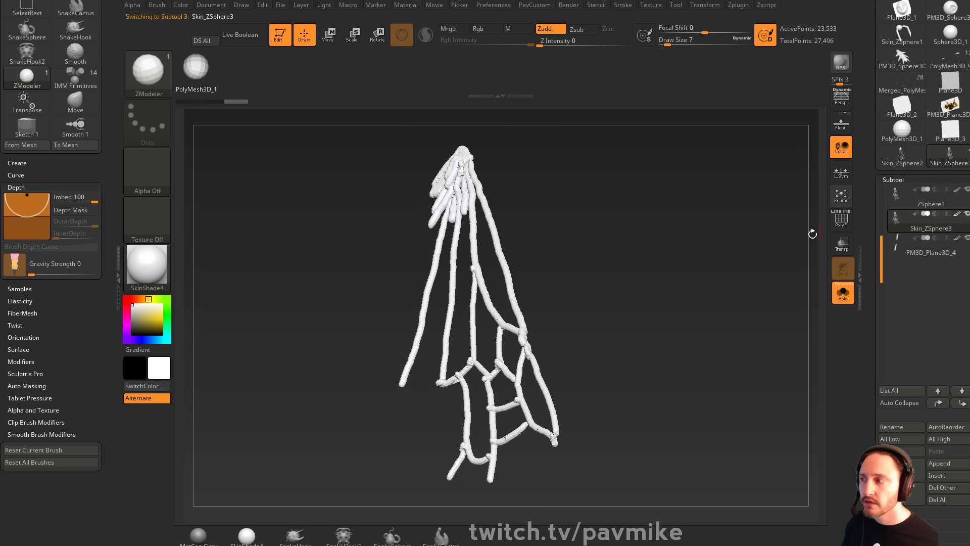
drag(812, 234, 788, 289)
click(842, 218)
click(843, 293)
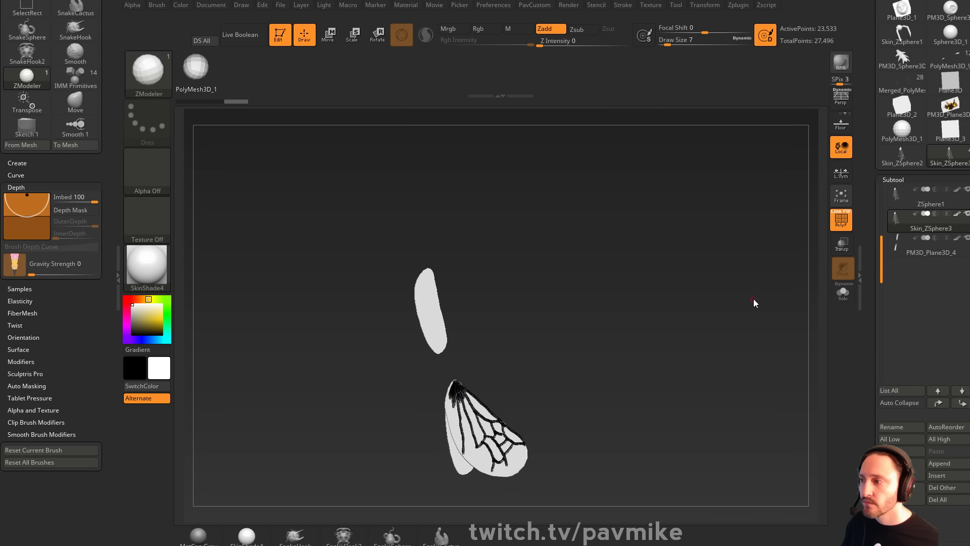
mouse_move(764, 323)
mouse_down()
mouse_move(740, 246)
mouse_move(713, 323)
mouse_move(762, 310)
mouse_move(734, 359)
mouse_up()
key(s)
click(733, 354)
Select the PM3D_Plane3D_4 hindwing subtool and isolate it
click(890, 256)
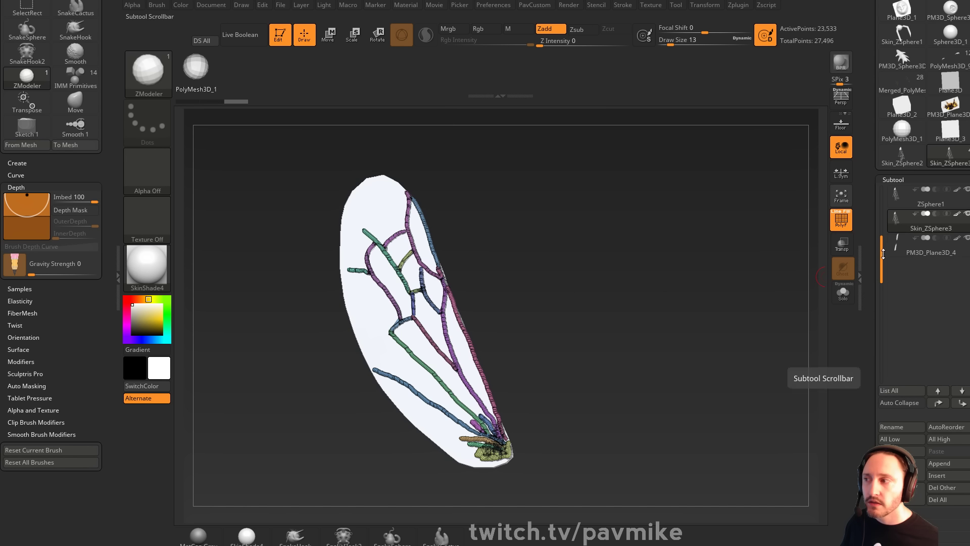
click(920, 256)
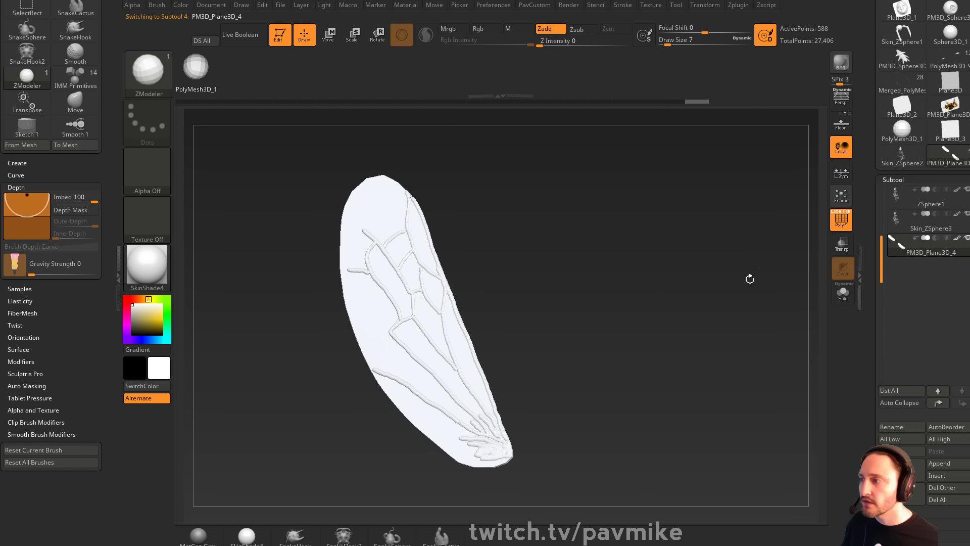
alt+drag(704, 323, 720, 286)
drag(881, 250, 875, 183)
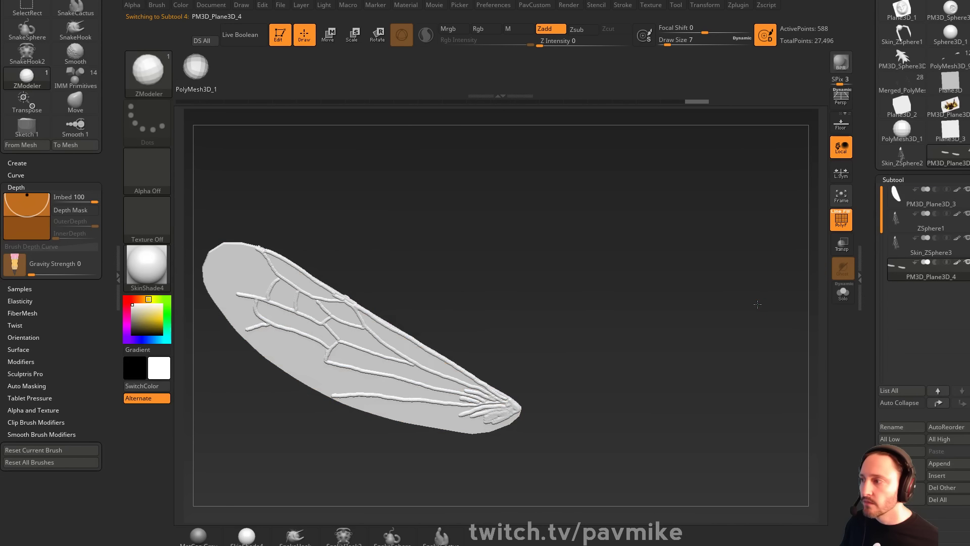
mouse_move(757, 304)
alt+mouse_down()
mouse_move(801, 286)
mouse_move(781, 308)
mouse_move(758, 309)
alt+mouse_up()
click(843, 293)
Hide one of the two hindwing pieces, delete the hidden geometry and bring up the bee reference image
alt+drag(758, 309, 808, 327)
ctrl+alt+shift+drag(286, 265, 509, 421)
key(grave)
click(621, 228)
key(shift+z)
alt+drag(763, 297, 704, 318)
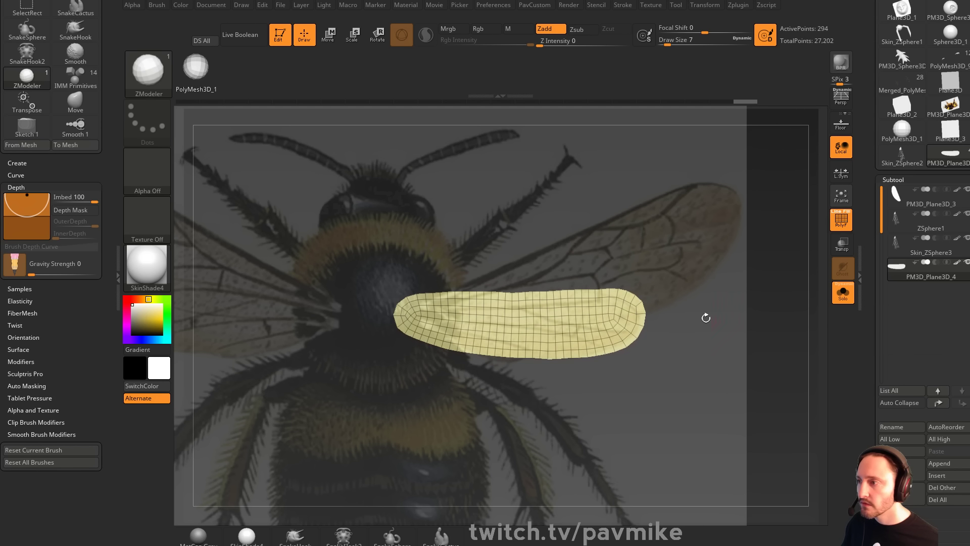
Reshape the hindwing's tip and trailing edge with the Move brush
key(b)
key(m)
key(v)
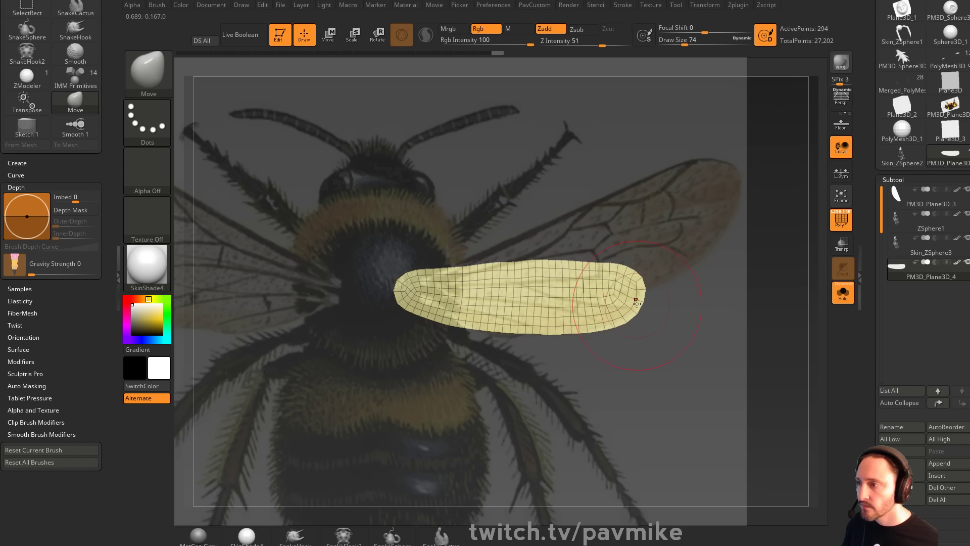
mouse_move(518, 331)
mouse_down()
mouse_move(504, 334)
mouse_move(463, 307)
mouse_up()
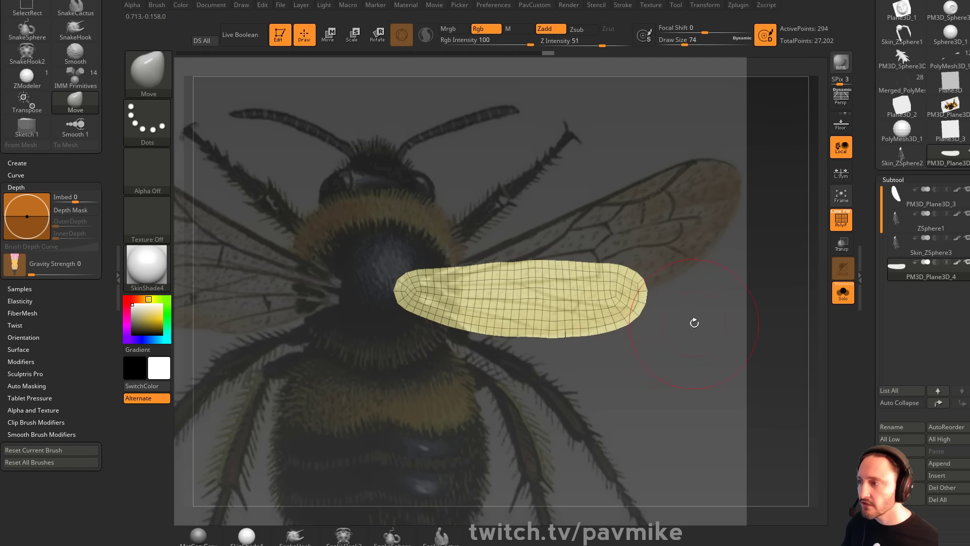
key(space)
key(ctrl+z)
key(ctrl+z)
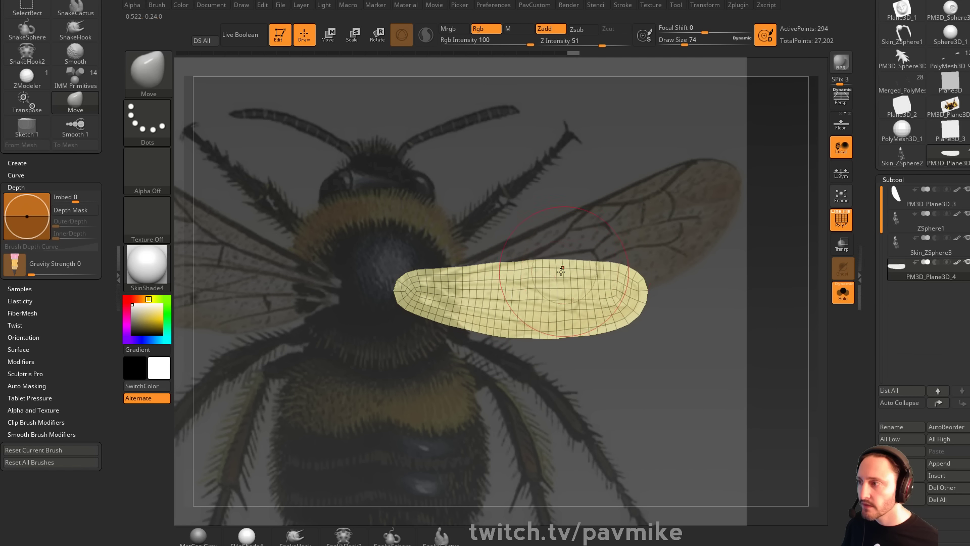
Smooth the hindwing mesh with Polish By Features and refine its outline with the Move brush at draw size 77
key(space)
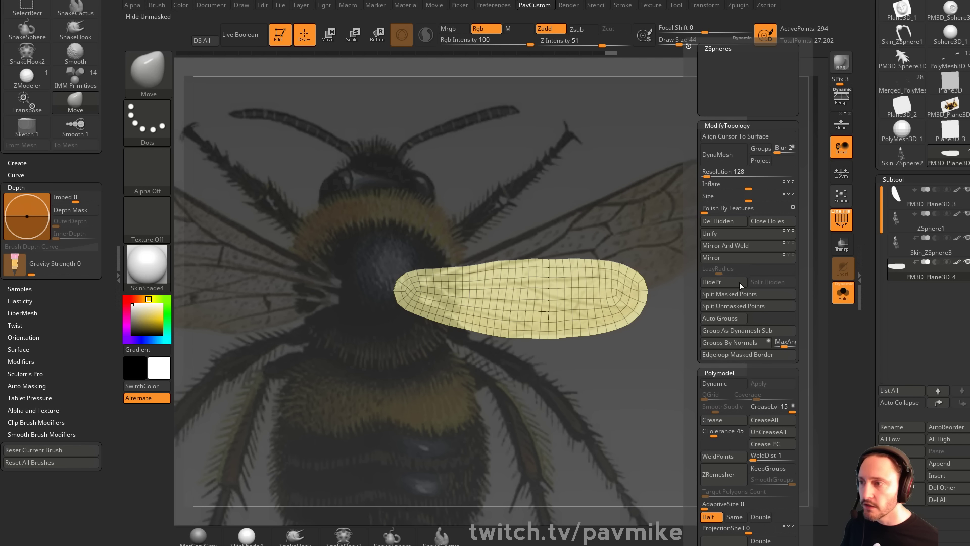
click(712, 209)
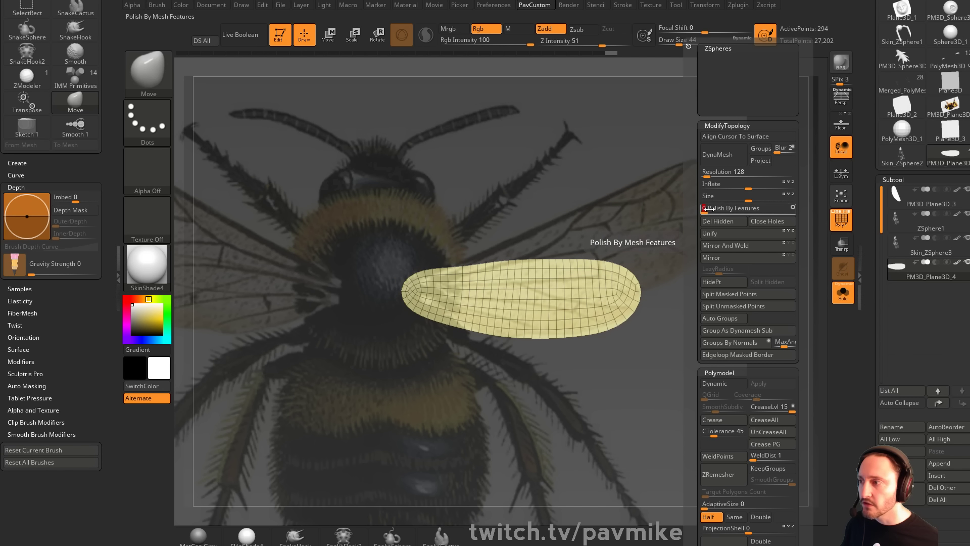
key(s)
drag(505, 297, 519, 297)
key(s)
drag(452, 298, 445, 298)
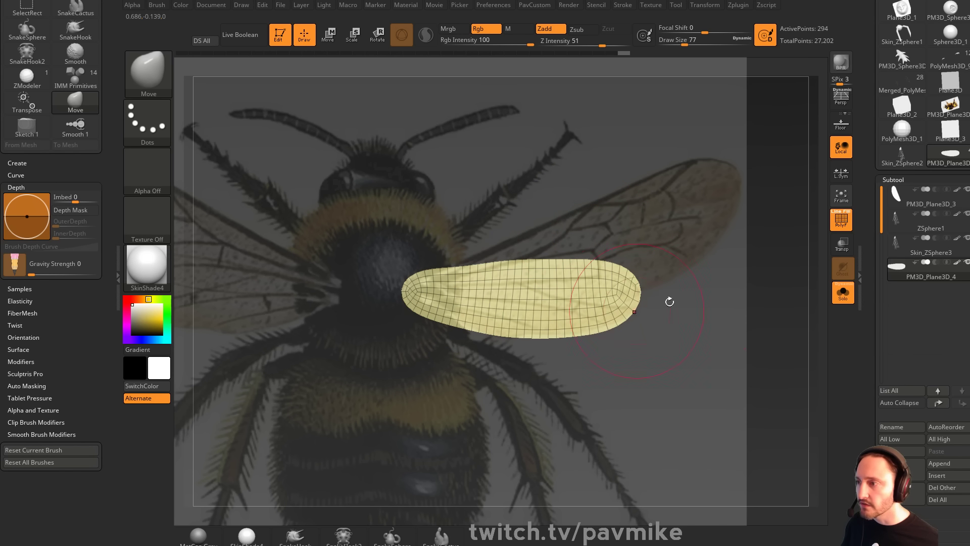
key(s)
click(669, 293)
alt+drag(695, 293, 694, 300)
drag(877, 373, 877, 331)
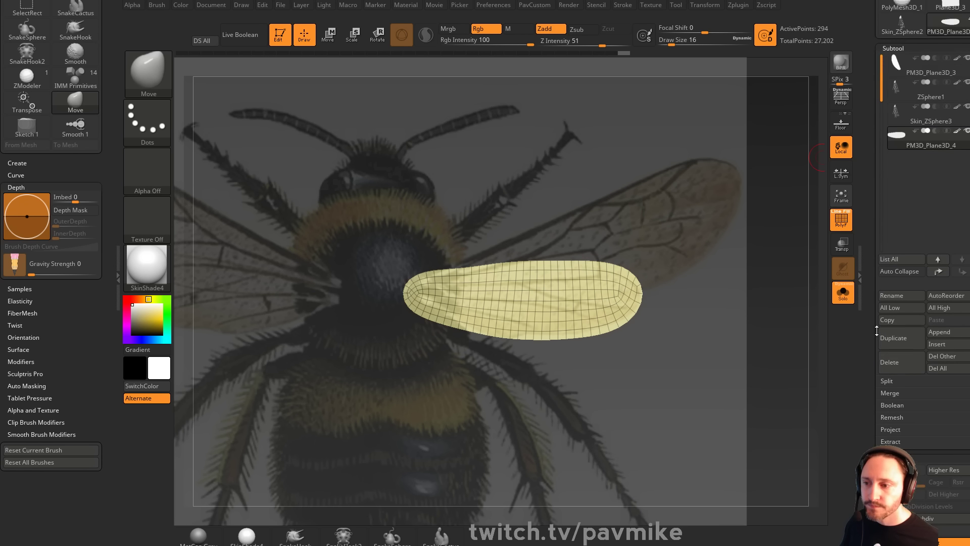
Append a ZSphere as a new subtool, leave solo mode and scale the sphere down clear of the hindwing
click(943, 332)
click(595, 323)
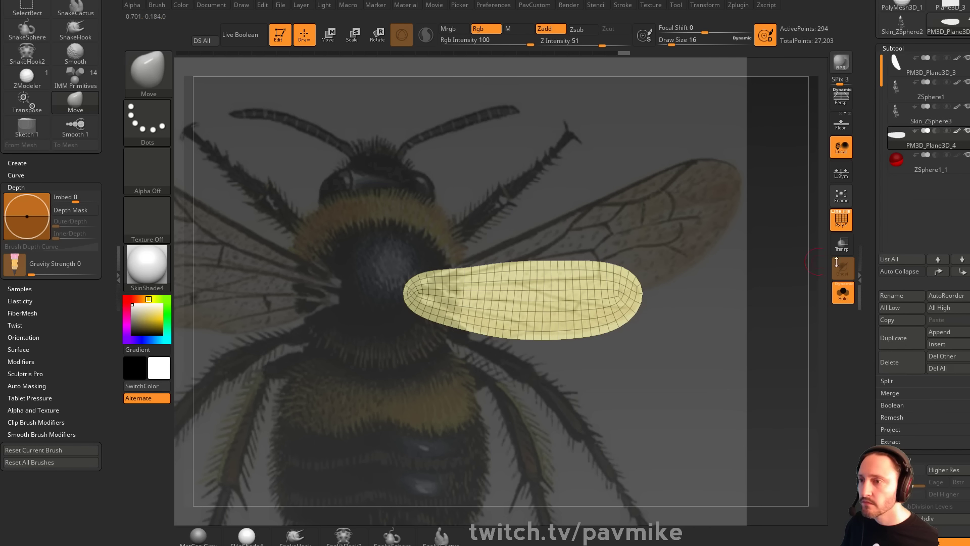
click(945, 142)
click(843, 293)
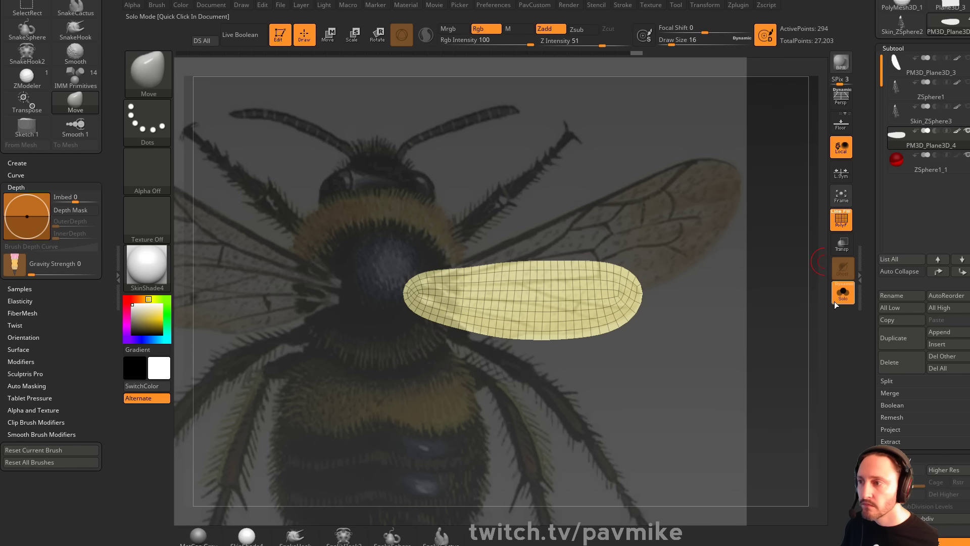
key(e)
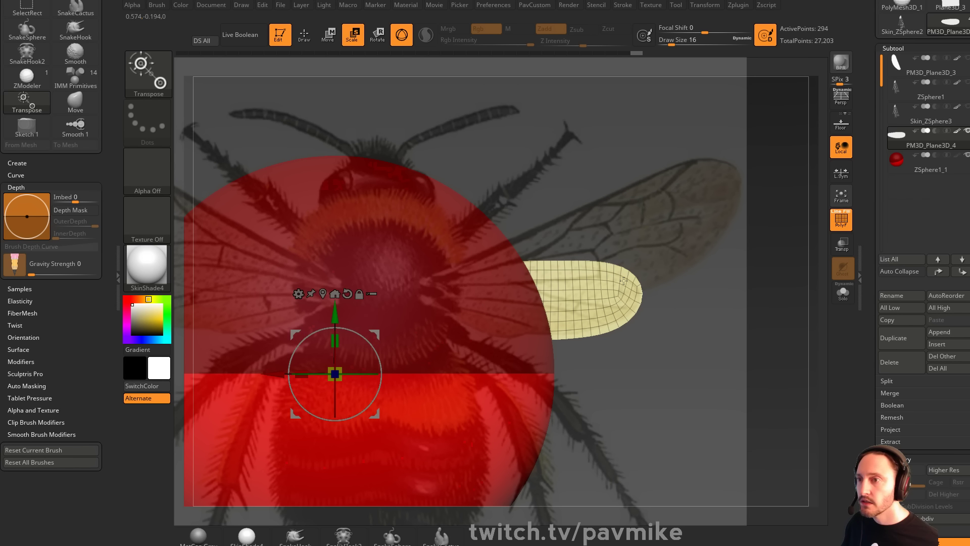
click(922, 177)
drag(359, 397, 279, 397)
key(q)
Enable EditSketch on the new ZSphere and set the draw size to 5 for sketching the hindwing veins
drag(869, 371, 876, 197)
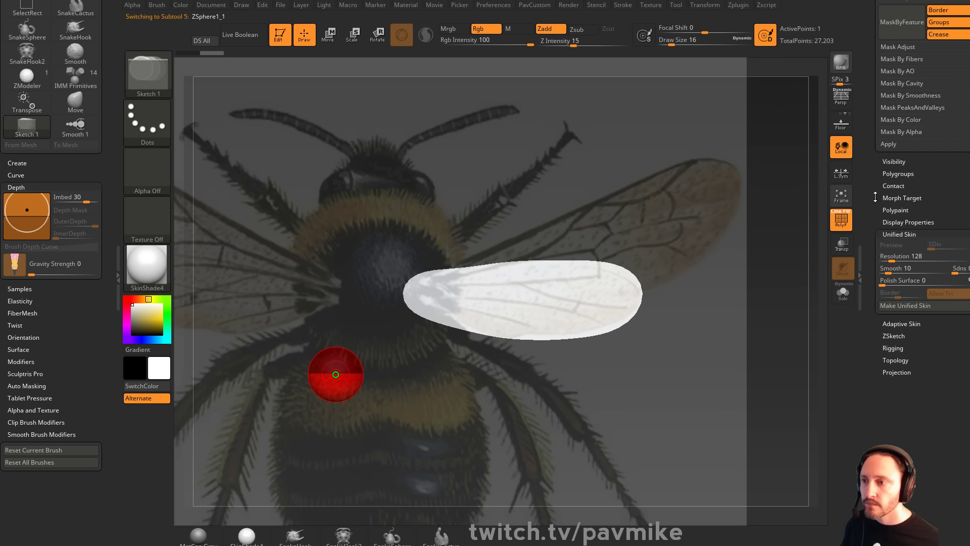
click(894, 335)
click(894, 308)
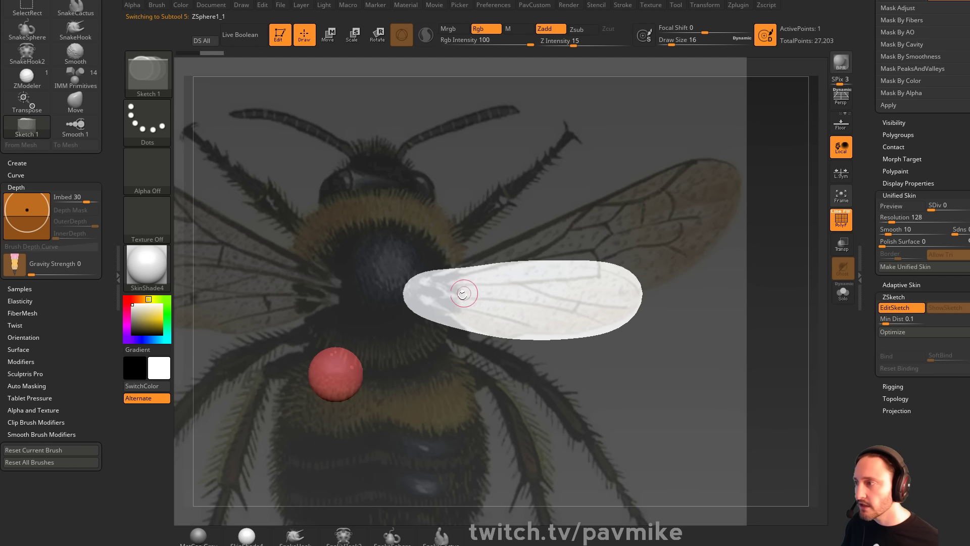
key(s)
drag(463, 293, 452, 294)
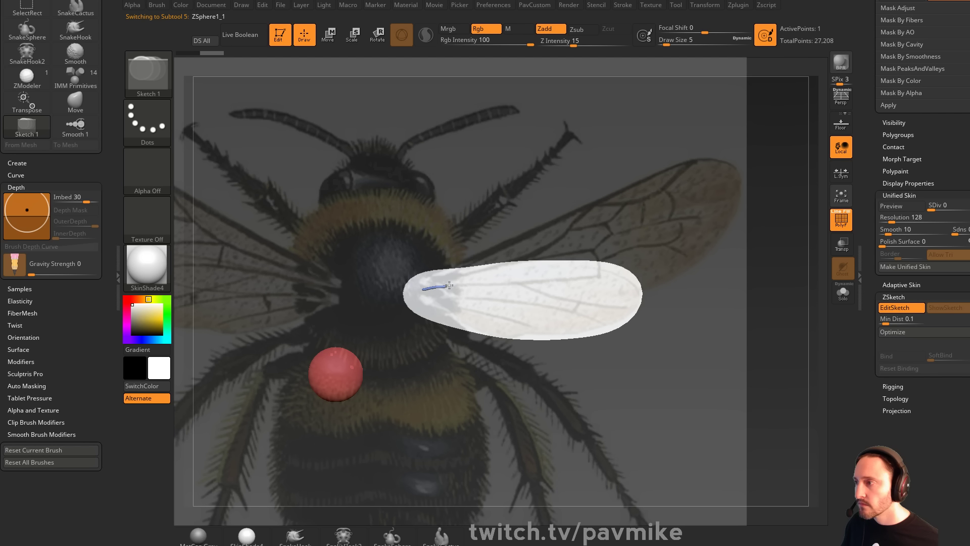
Sketch the long hindwing veins from the wing root towards the tip, with a lower branch and connecting cross veins
drag(553, 278, 589, 277)
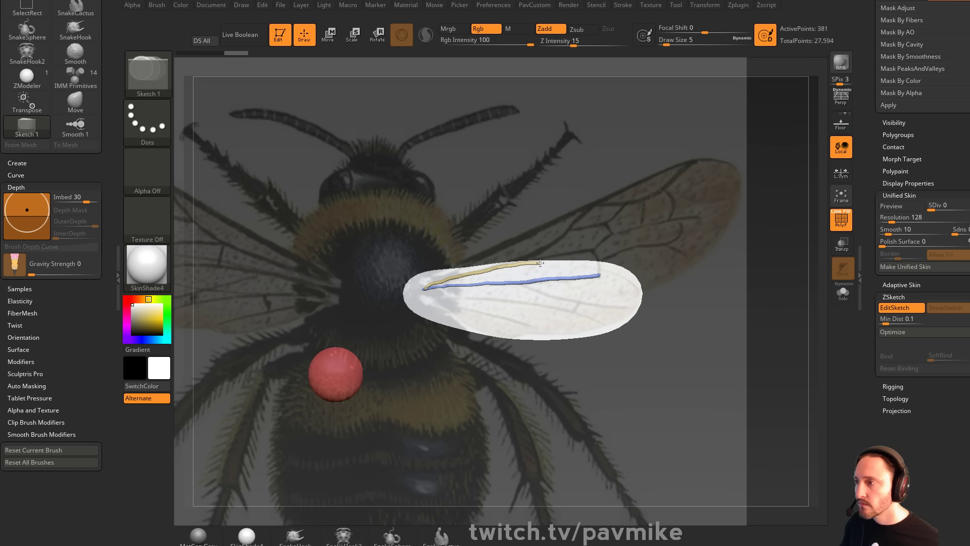
drag(615, 265, 627, 268)
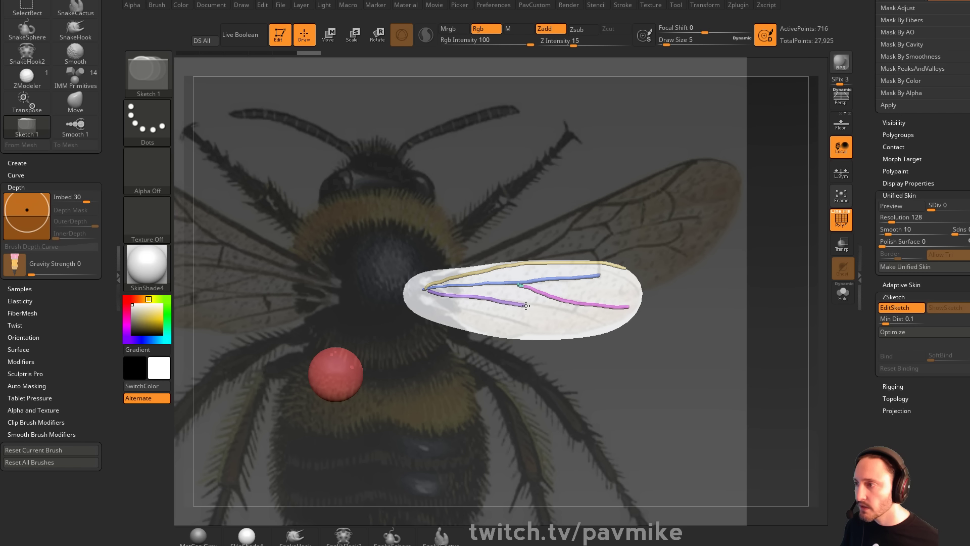
drag(587, 315, 608, 319)
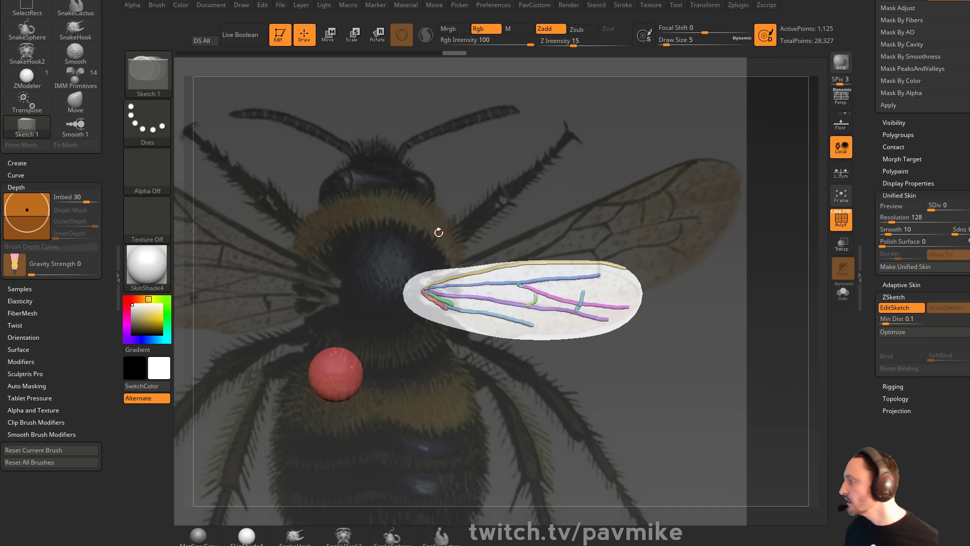
Add a fan of short, overlapping vein strokes around the hindwing root
drag(450, 290, 439, 287)
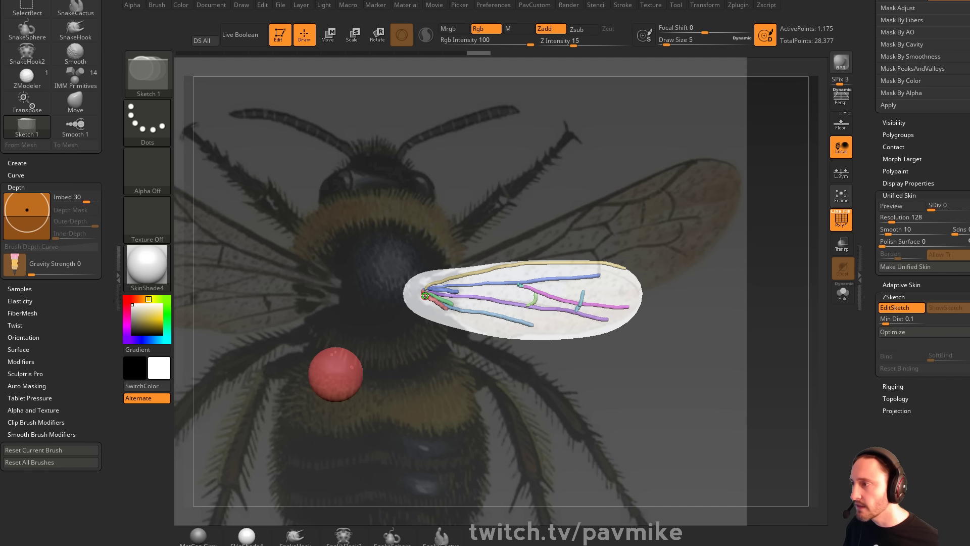
drag(414, 292, 431, 297)
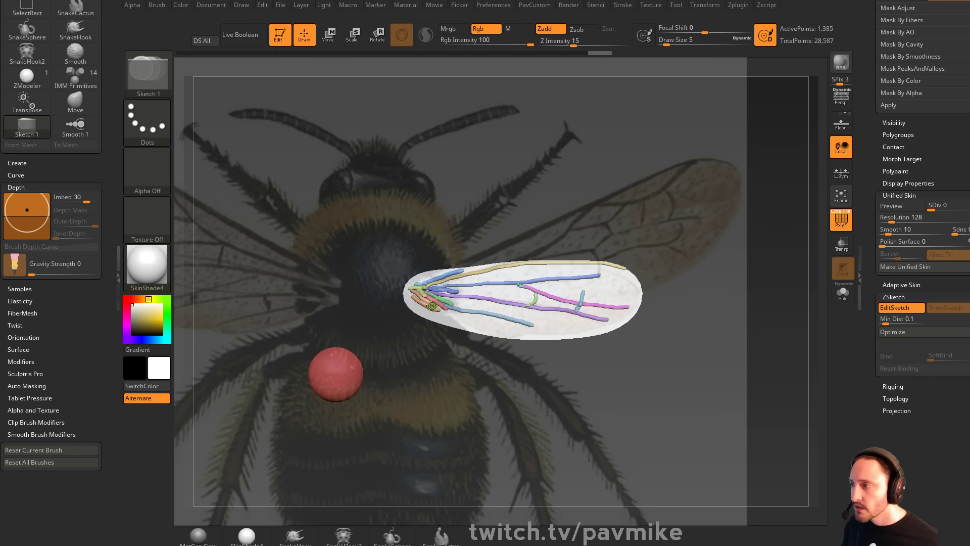
drag(409, 293, 414, 282)
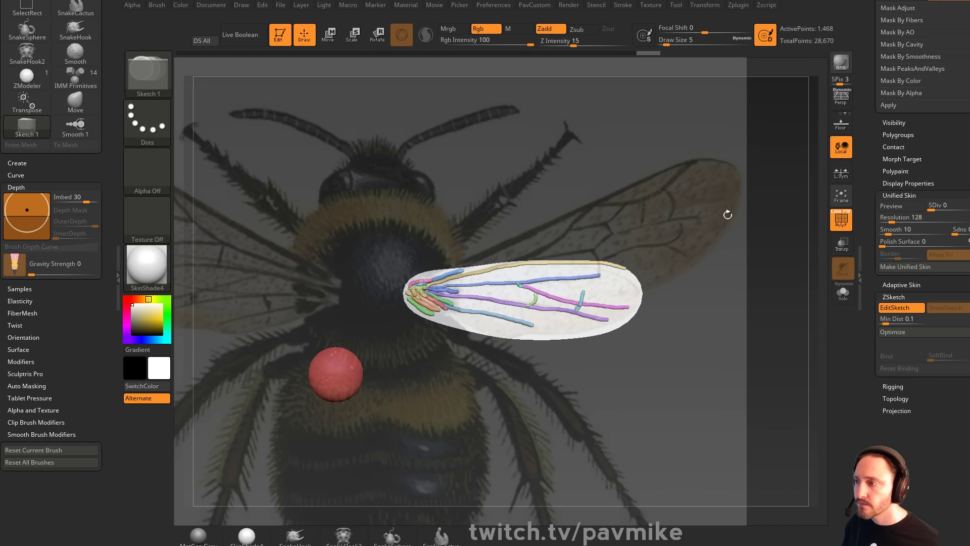
Preview the hindwing vein sketch as a unified skin at resolution 560 and make the unified skin
drag(877, 251, 877, 264)
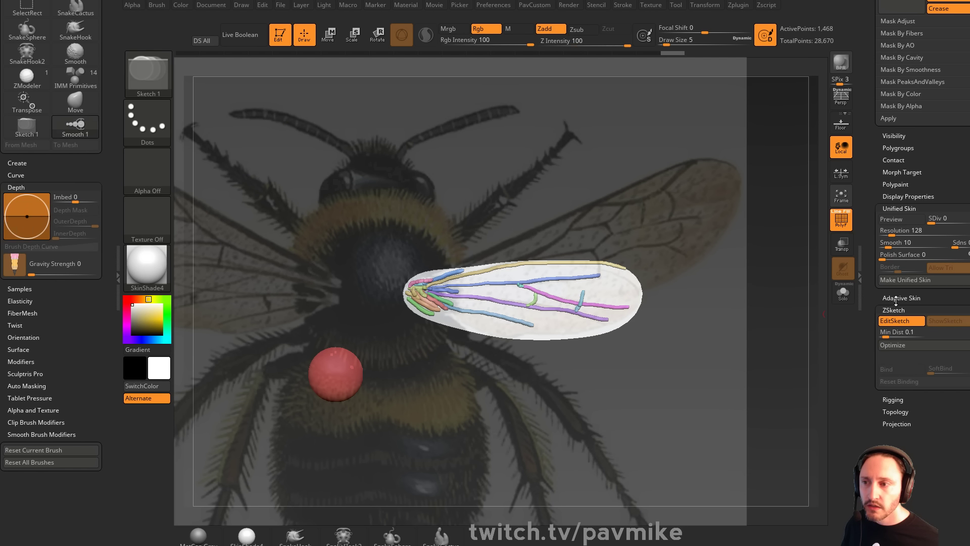
key(a)
drag(870, 320, 878, 111)
click(893, 278)
scroll(883, 60, up, 3)
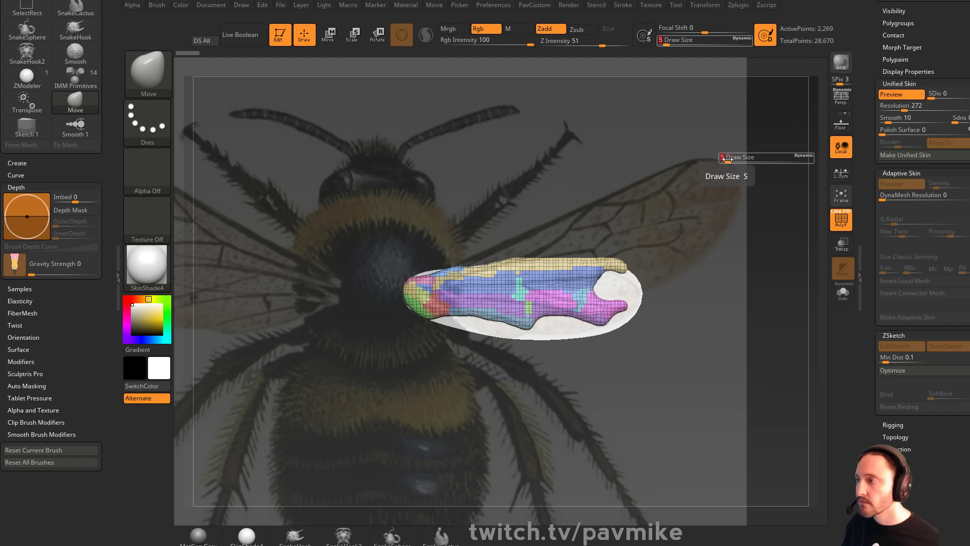
key(Return)
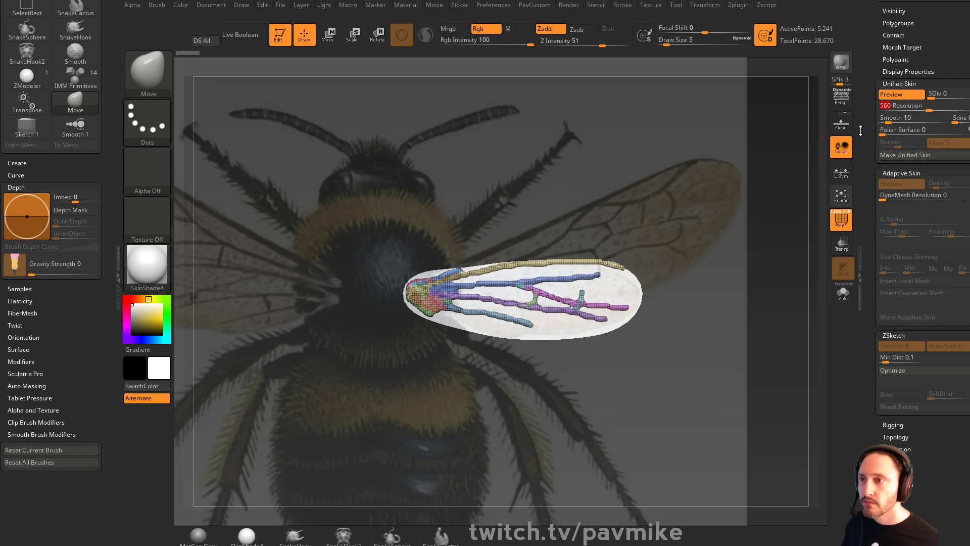
key(Return)
scroll(877, 243, up, 2)
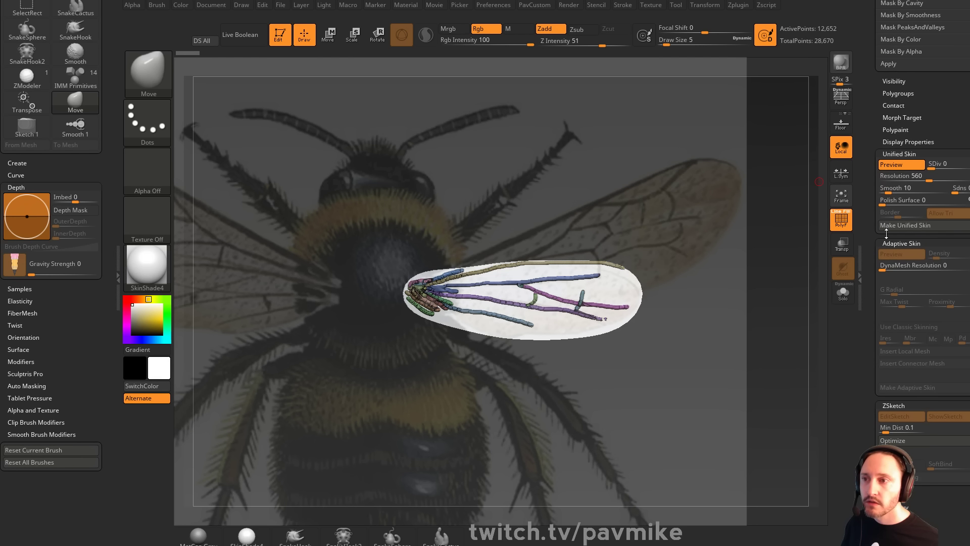
Delete the ZSphere1_1 sketch subtool and append the generated hindwing vein skin in its place
scroll(914, 283, up, 10)
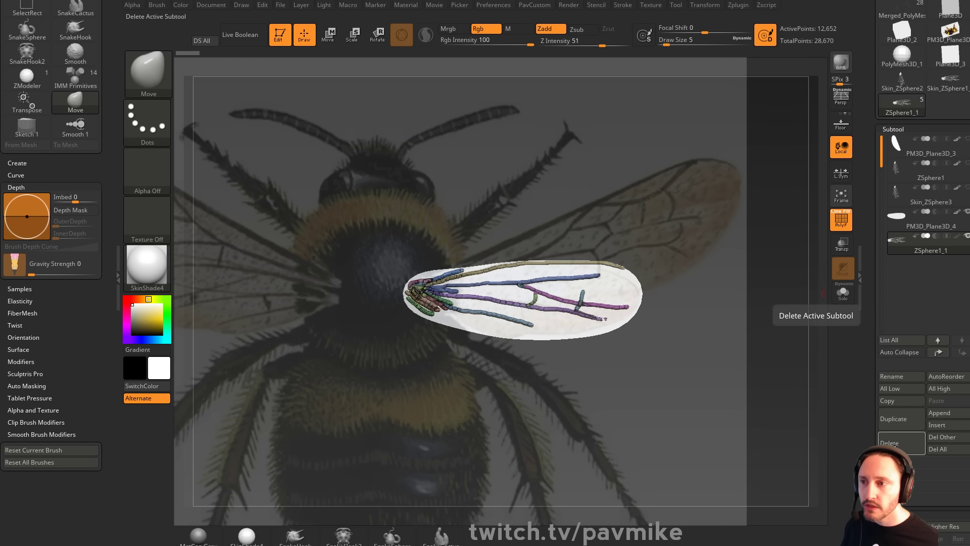
click(905, 448)
click(805, 462)
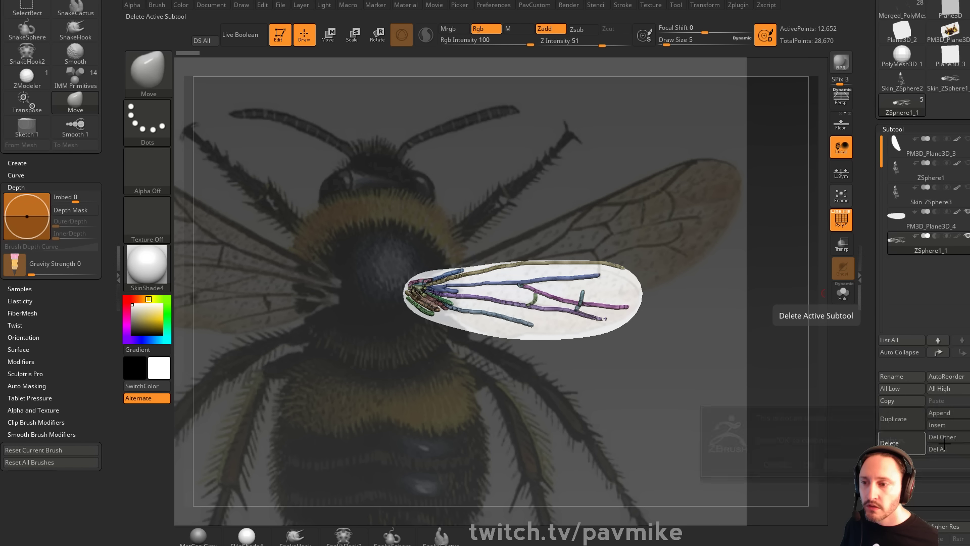
click(943, 413)
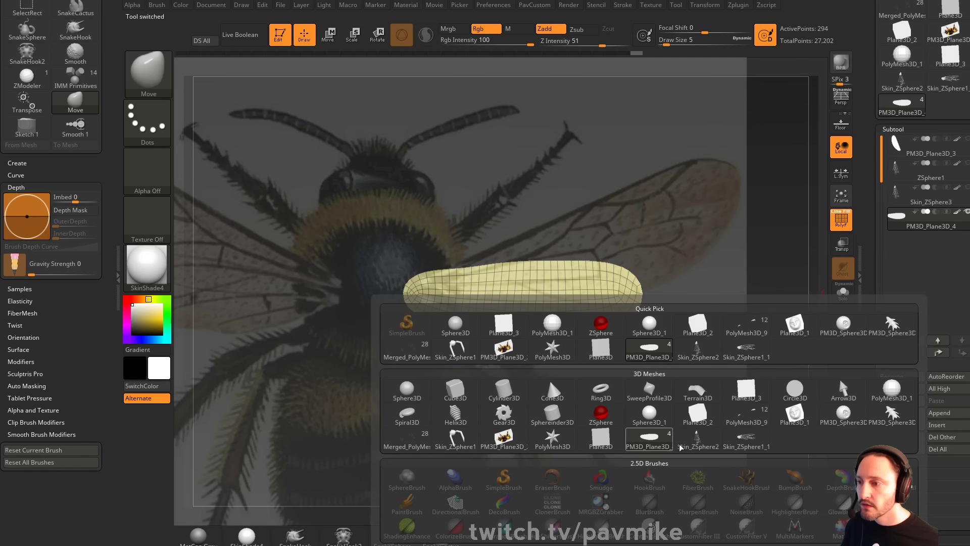
mouse_move(742, 447)
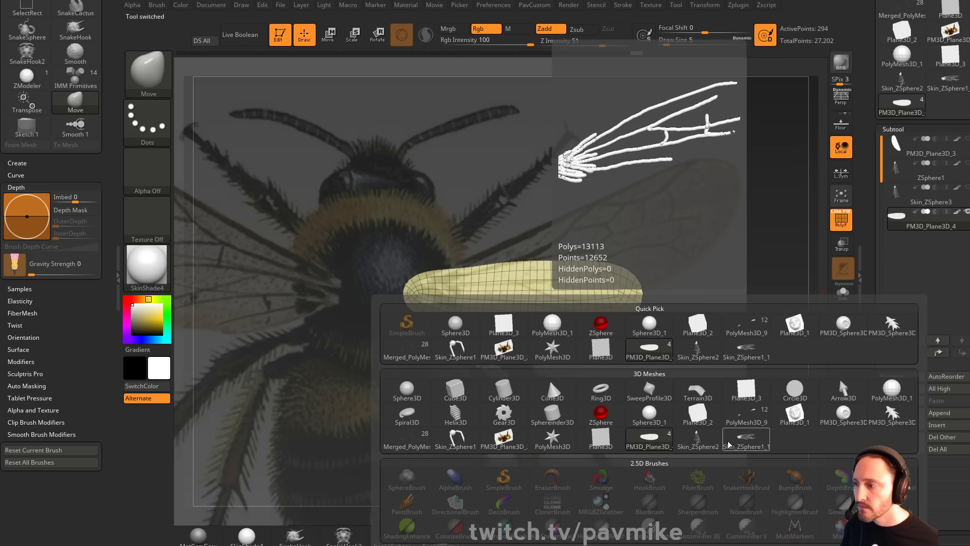
click(739, 446)
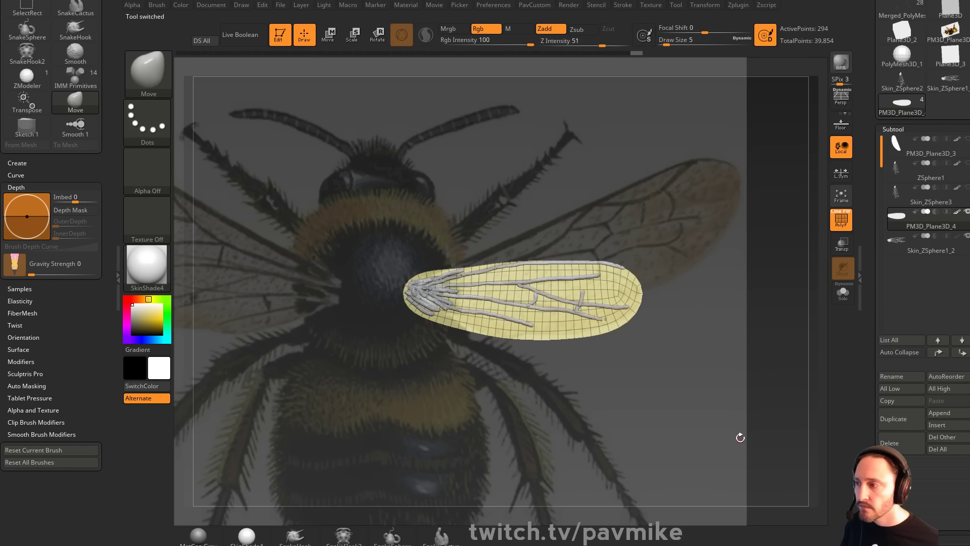
Delete the leftover ZSphere1 forewing sketch subtool and show the PM3D_Plane3D_3 forewing membrane
click(930, 195)
click(931, 185)
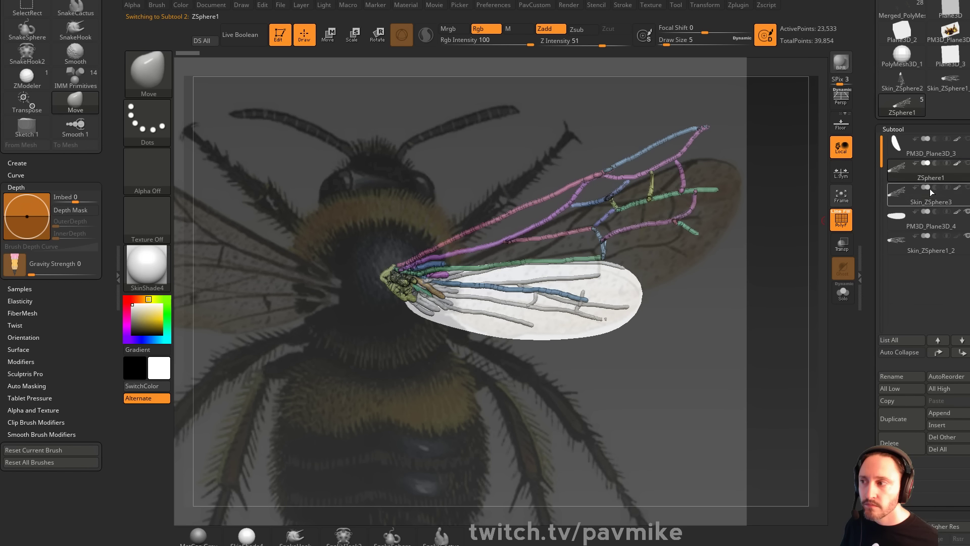
click(902, 444)
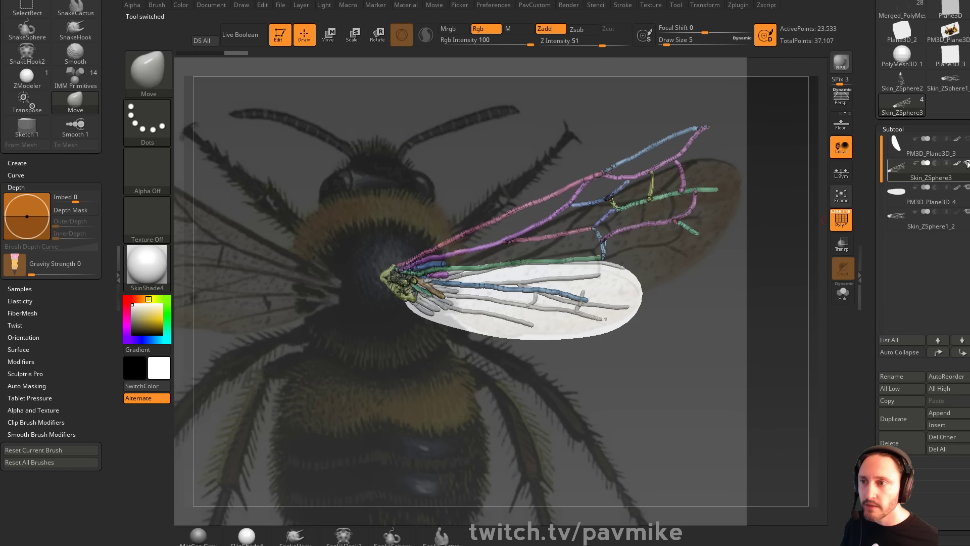
click(967, 139)
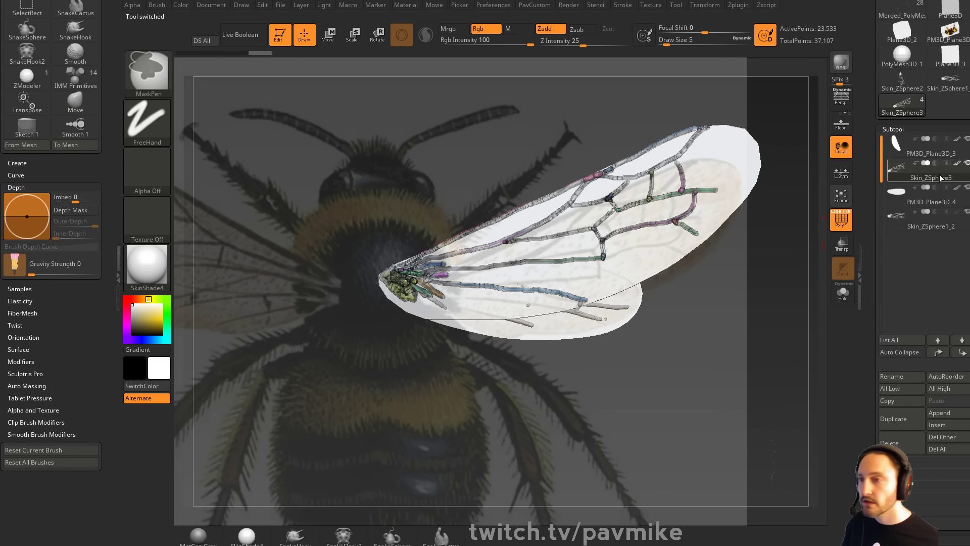
Merge all the visible wing membrane and vein subtools into one new tool
click(942, 155)
click(939, 223)
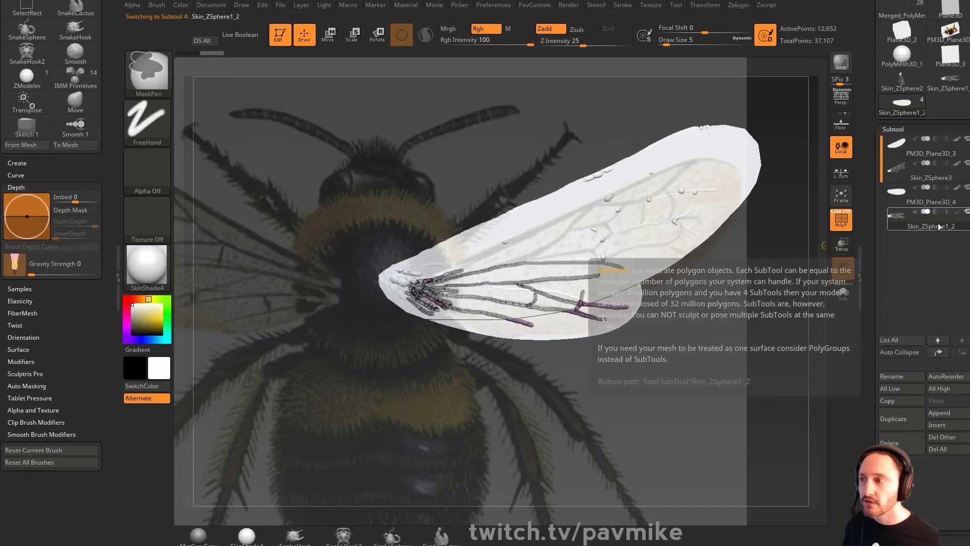
drag(769, 276, 806, 223)
scroll(880, 201, down, 10)
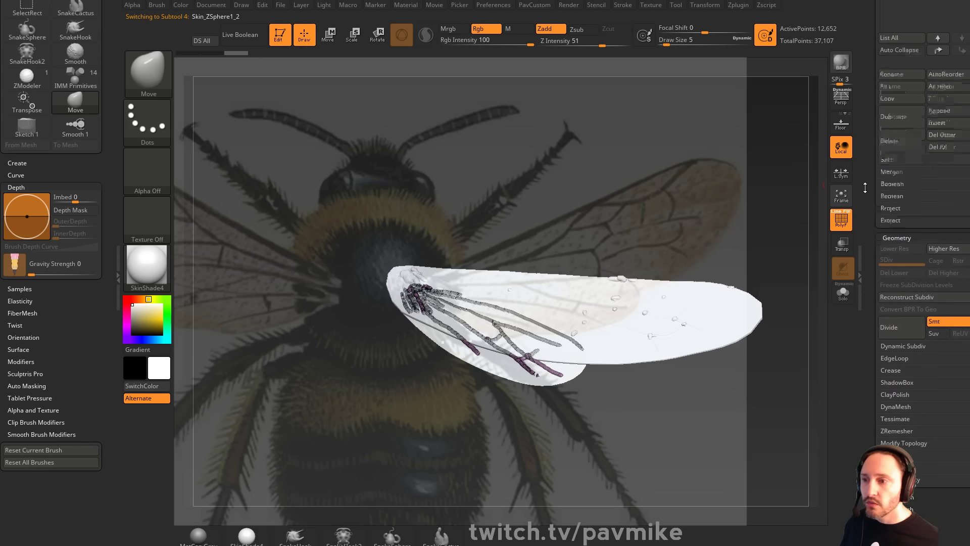
click(892, 148)
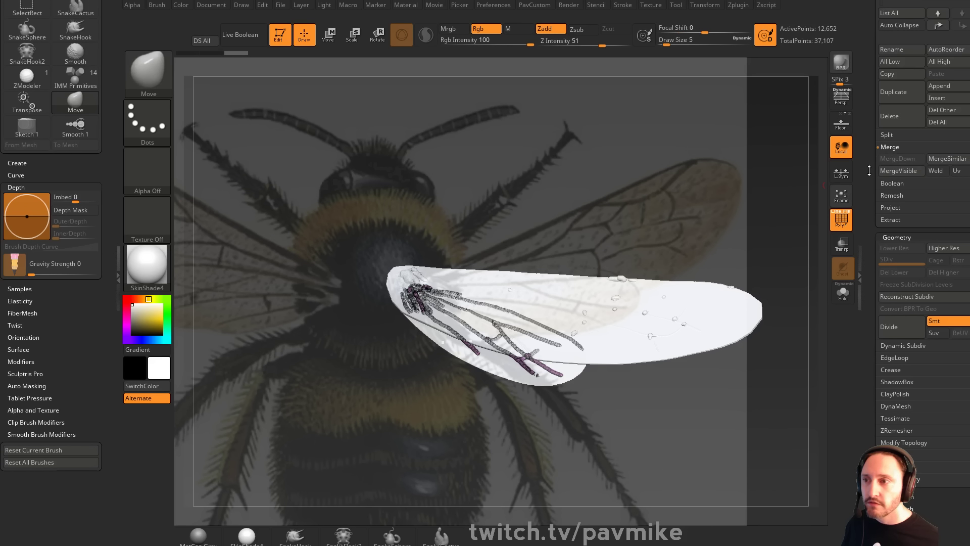
drag(869, 168, 873, 355)
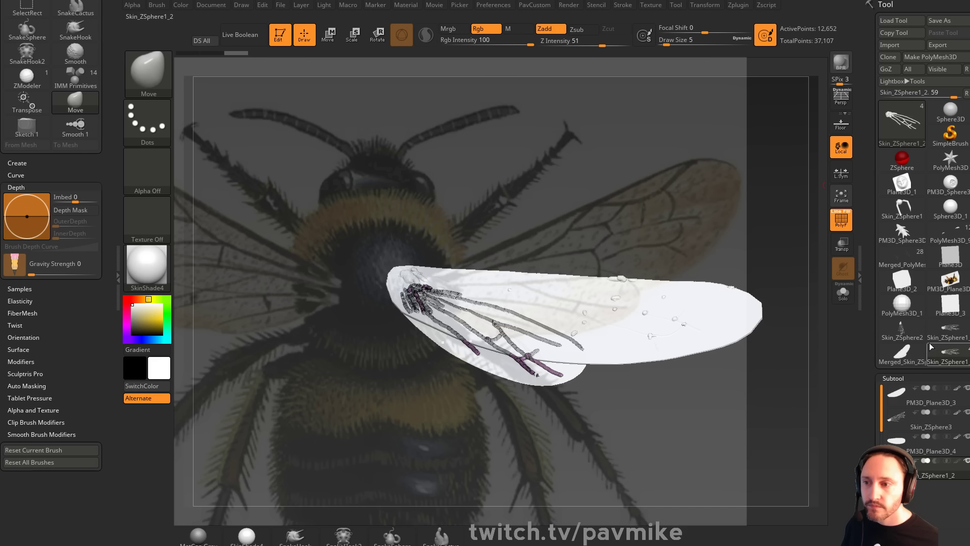
Switch to the furry bee body tool, turn off PolyFrame, hide the reference image and orbit around the whole bee
mouse_move(952, 352)
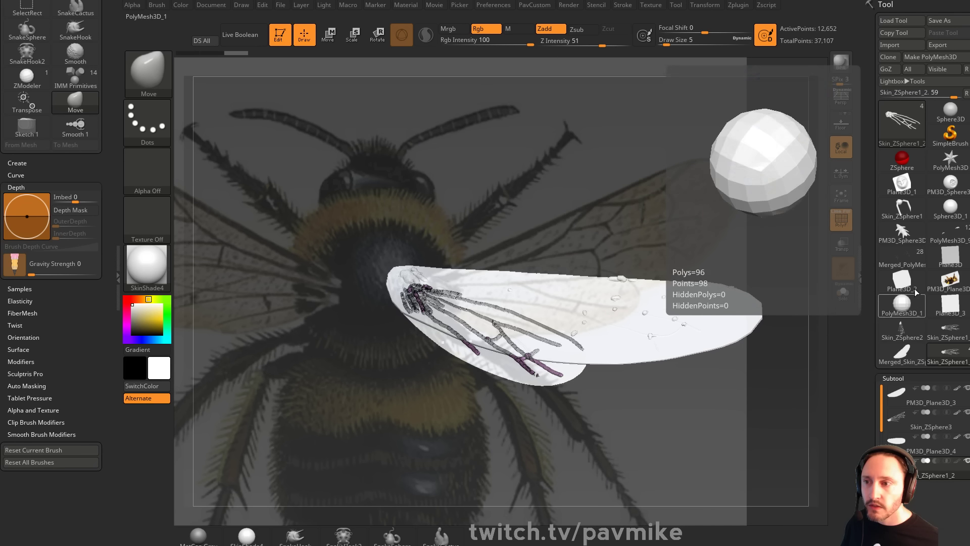
click(902, 257)
click(841, 222)
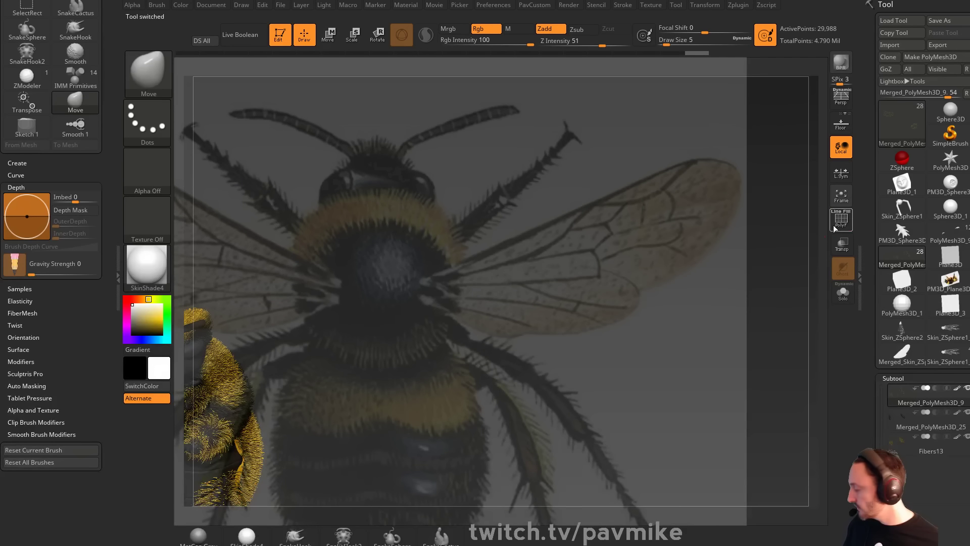
key(shift+z)
drag(693, 234, 756, 302)
drag(646, 275, 788, 283)
Append the merged wings tool to the bee as a new subtool
click(884, 380)
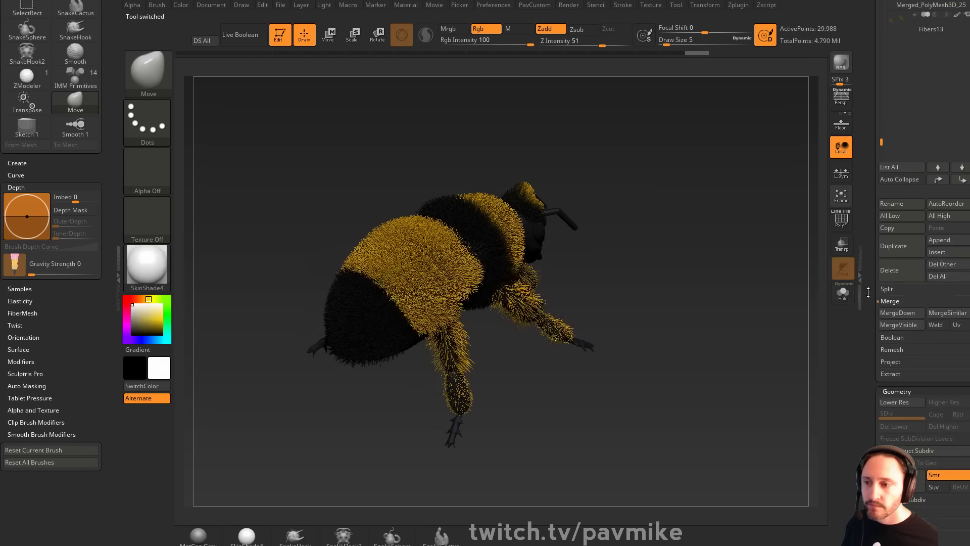
click(955, 248)
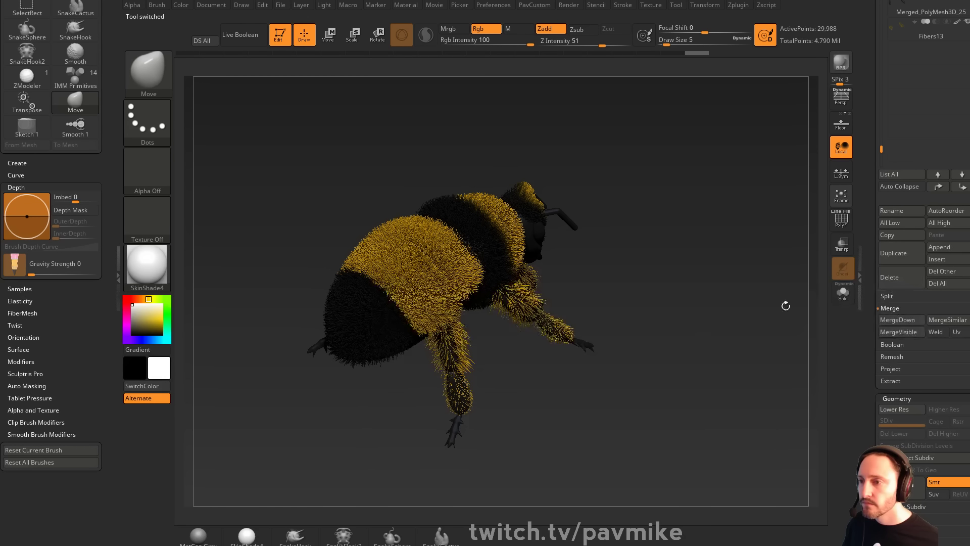
click(940, 247)
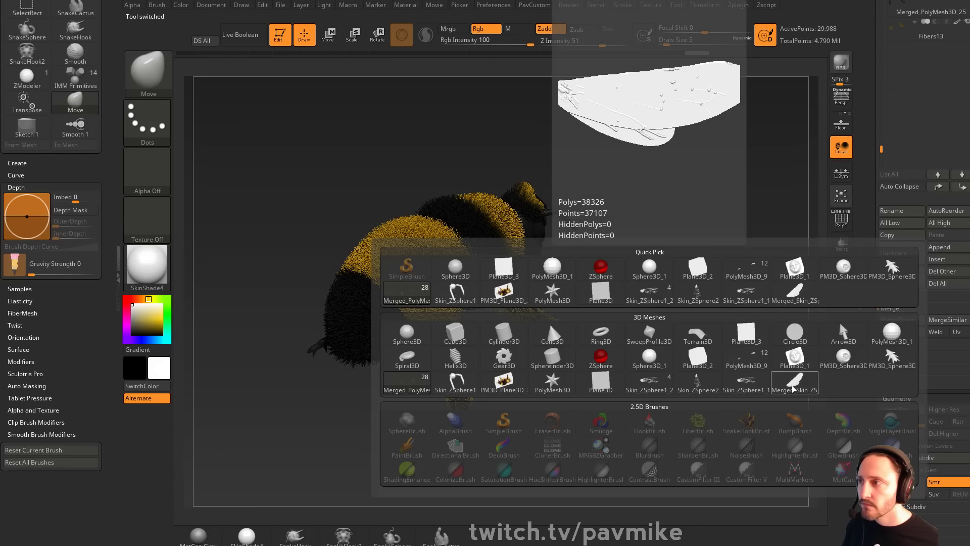
click(548, 322)
Try to select the appended wings for moving from a side view of the bee
mouse_move(750, 330)
mouse_down()
mouse_move(721, 309)
mouse_move(748, 286)
mouse_move(803, 282)
mouse_up()
key(w)
mouse_move(667, 210)
mouse_down()
mouse_move(704, 256)
mouse_move(733, 247)
mouse_up()
alt+click(519, 241)
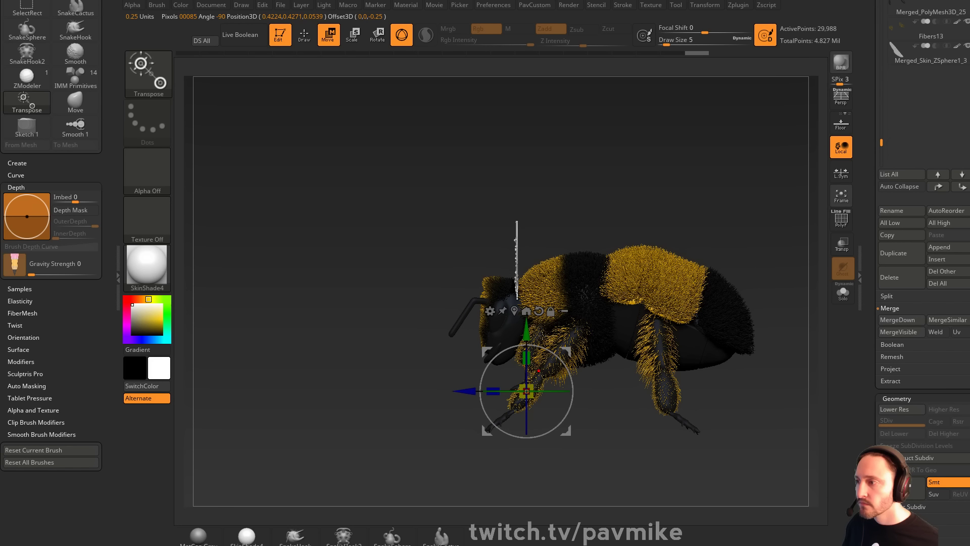
key(q)
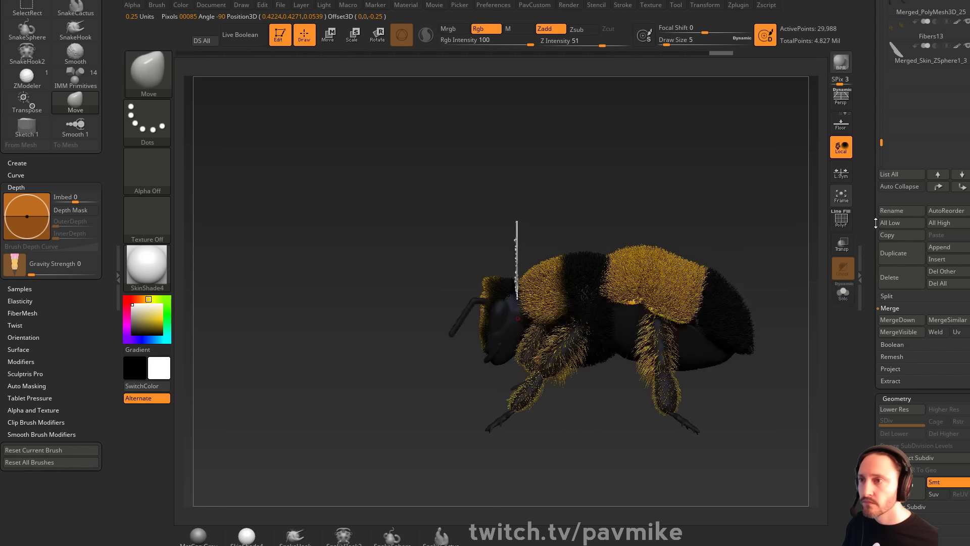
Select the appended wings, show the reference image in top view and mirror the wings to the other side of the bee
click(912, 60)
key(w)
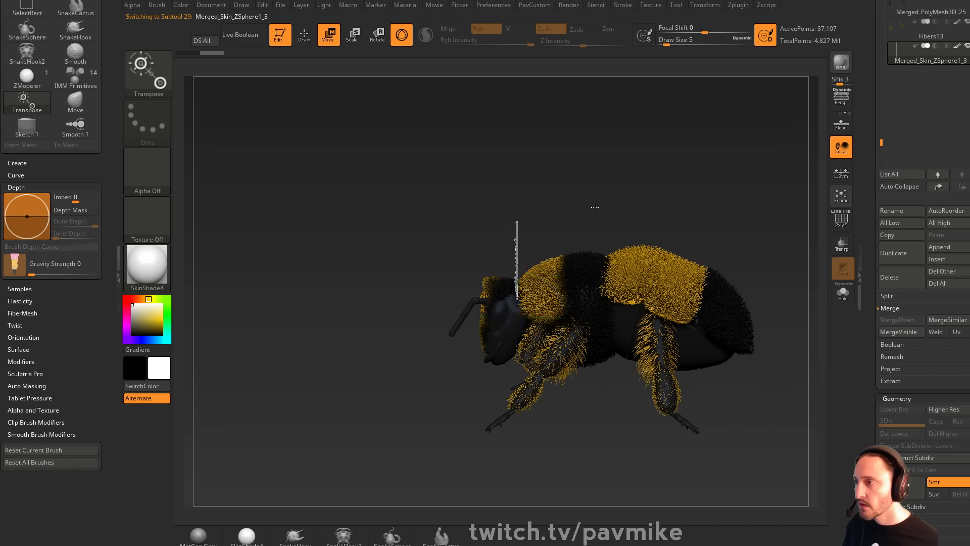
alt+click(506, 238)
shift+drag(545, 226, 457, 221)
drag(702, 184, 672, 247)
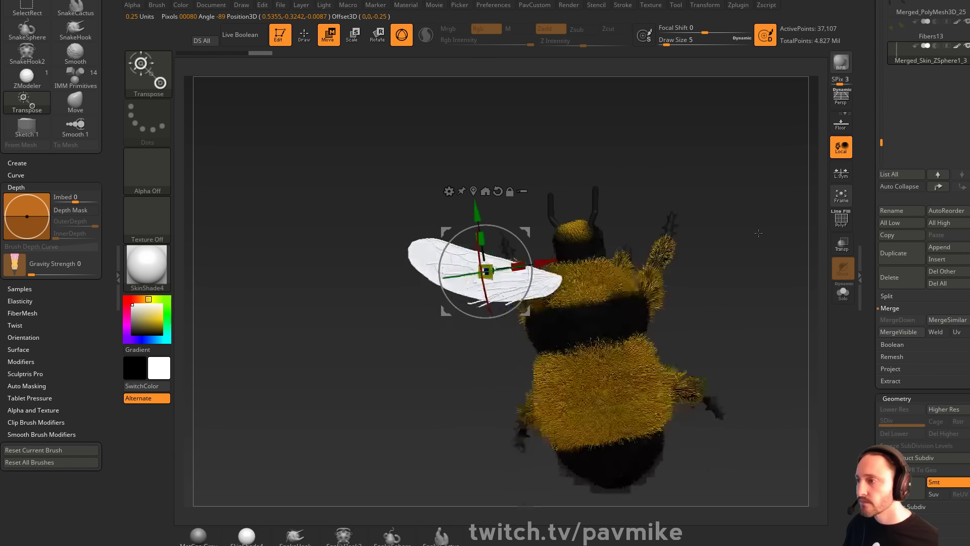
shift+drag(732, 220, 586, 240)
key(shift+z)
key(2)
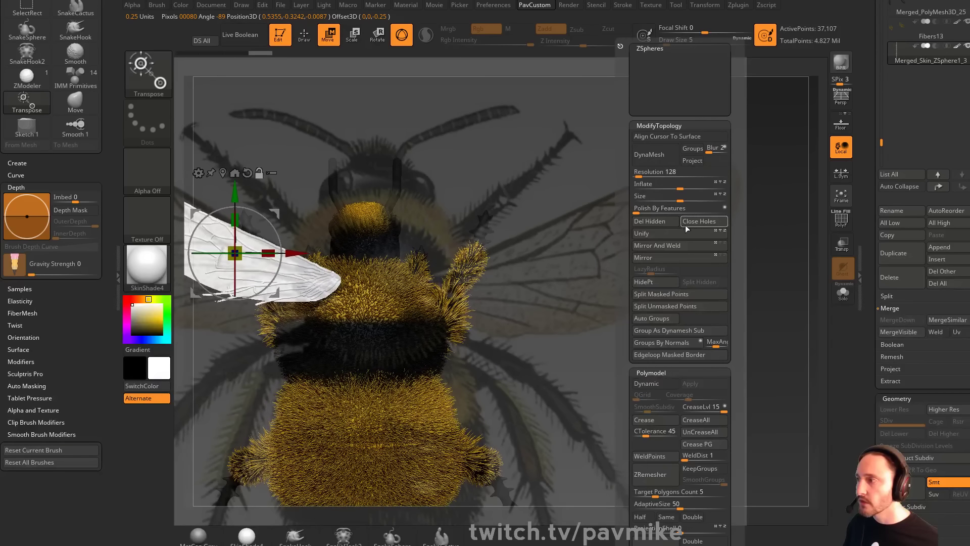
click(673, 257)
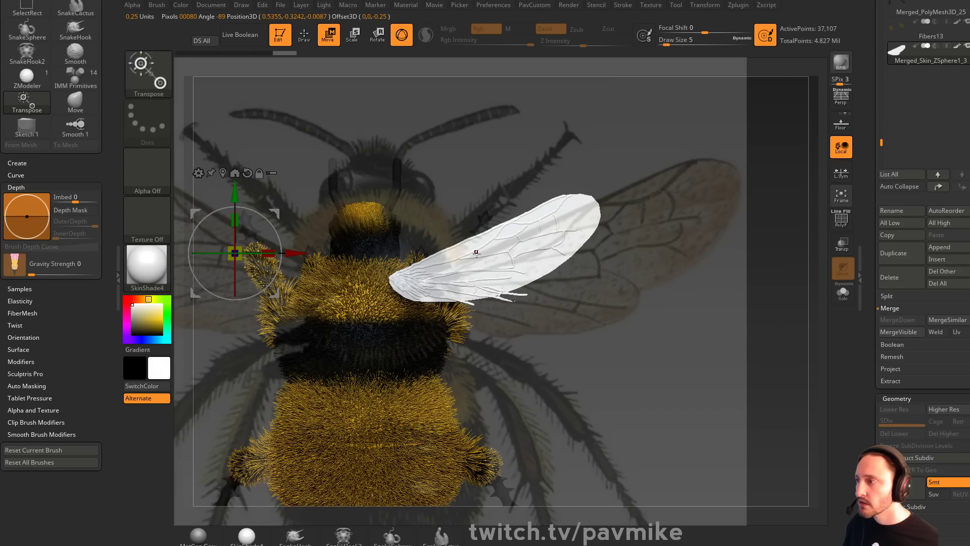
Center the transform gizmo on the wing base, move the wings outward to the thorax edge and lower them against the body
alt+click(400, 281)
mouse_move(400, 280)
mouse_down()
mouse_move(449, 241)
mouse_move(485, 269)
mouse_move(474, 254)
mouse_up()
key(q)
mouse_move(722, 323)
mouse_down()
mouse_move(733, 117)
mouse_move(750, 321)
mouse_move(738, 191)
mouse_move(756, 193)
mouse_move(703, 195)
mouse_up()
key(w)
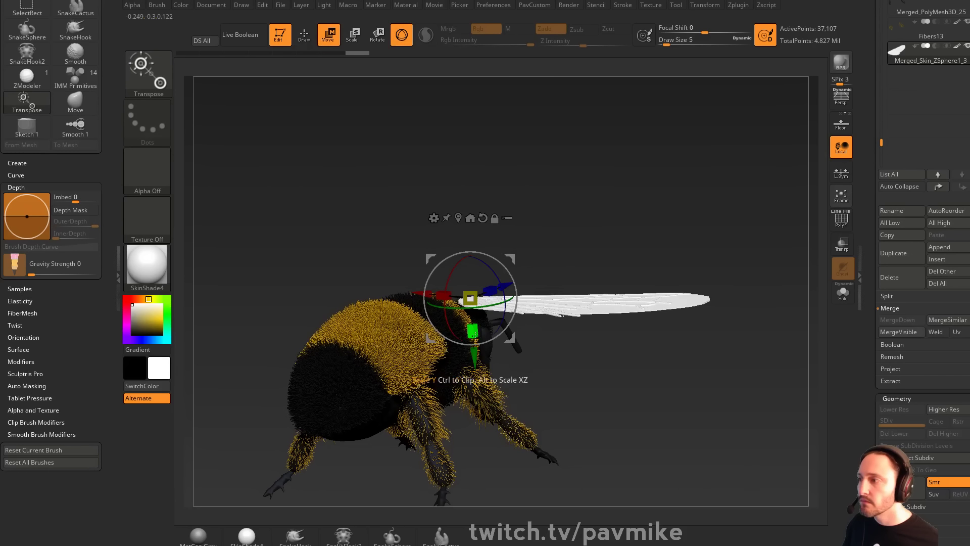
drag(474, 355, 475, 385)
Try to tilt the wings upward about their base in the rear view
mouse_move(657, 245)
mouse_down()
mouse_move(617, 249)
mouse_move(664, 241)
mouse_move(583, 267)
mouse_up()
key(q)
key(w)
drag(515, 308, 553, 268)
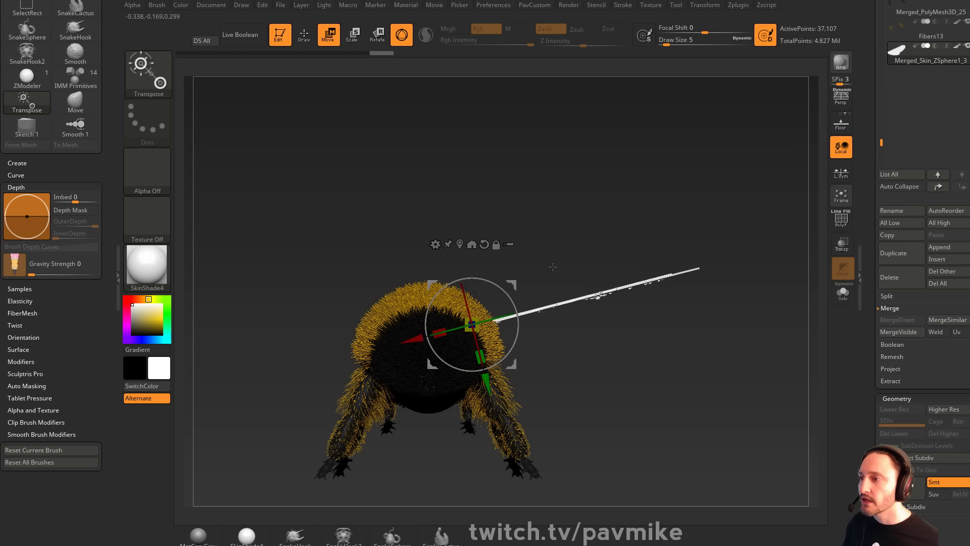
key(ctrl+z)
Isolate the wings with PolyFrame on, split them by polygroup into separate subtools and show the whole bee again
key(q)
mouse_move(700, 218)
mouse_down()
mouse_move(773, 236)
mouse_move(728, 283)
mouse_up()
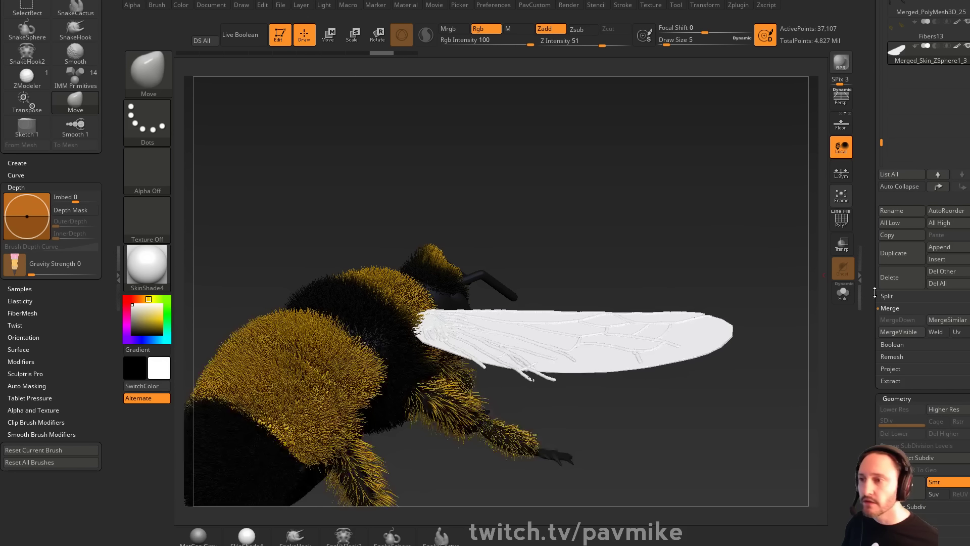
click(843, 293)
drag(786, 197, 792, 247)
alt+drag(793, 248, 702, 221)
click(840, 217)
click(892, 296)
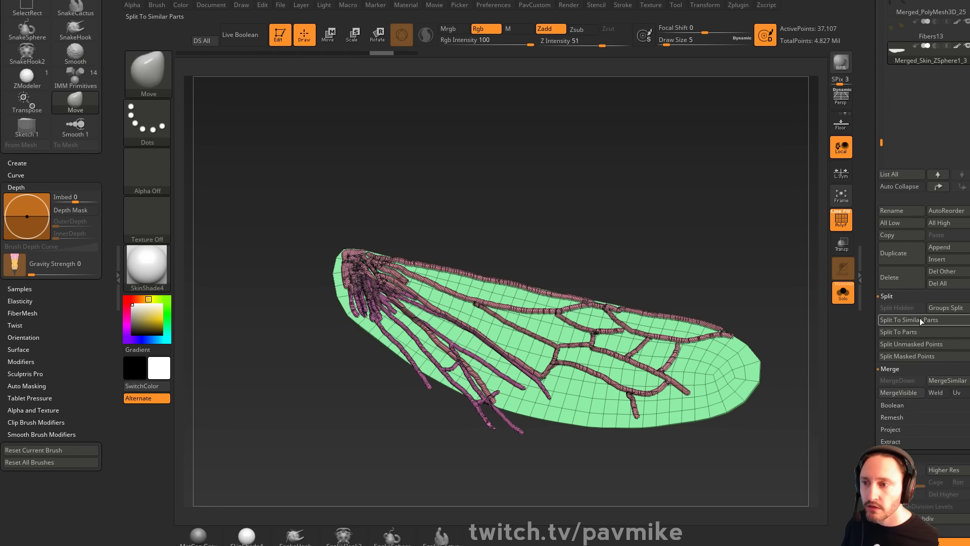
click(937, 307)
click(841, 328)
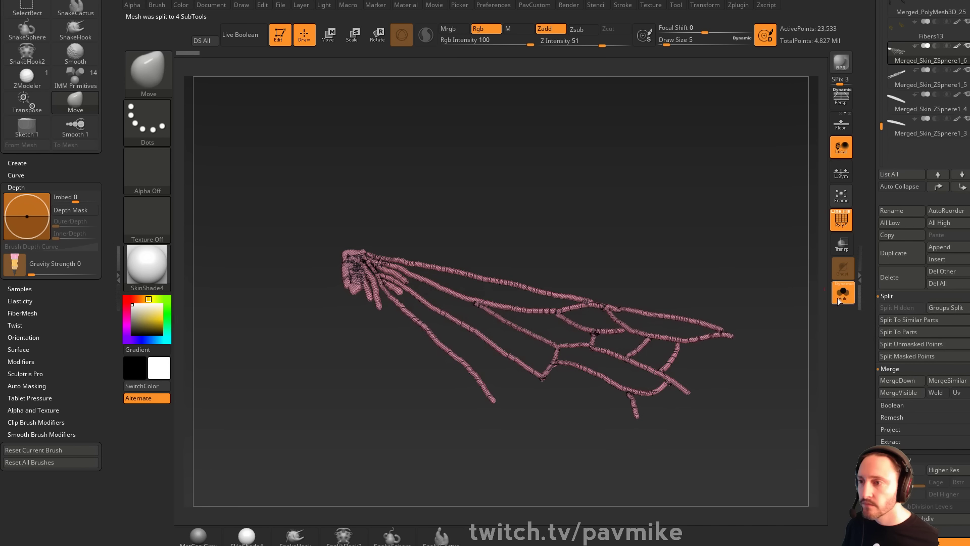
click(842, 287)
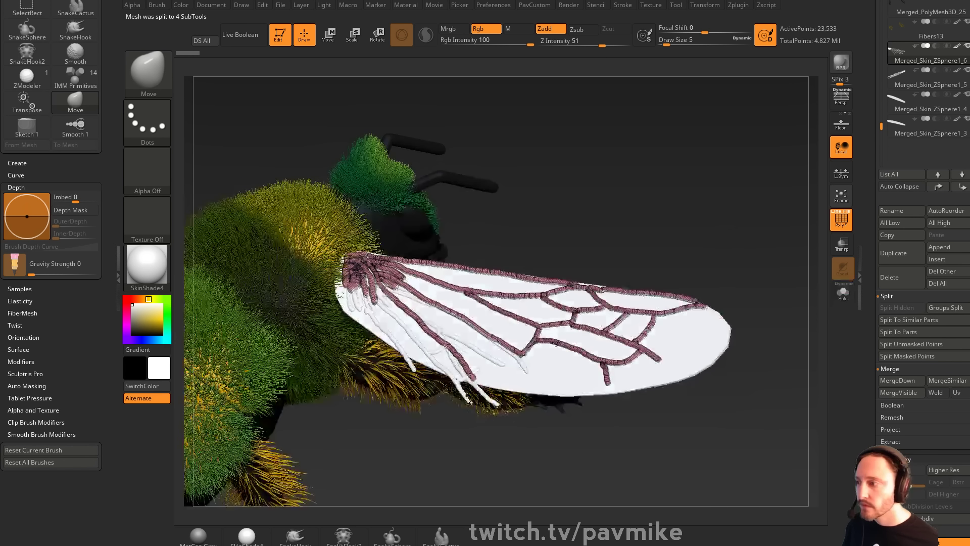
Turn off color display for all subtools, set the draw size to 17 and select the hindwing membrane
shift+click(957, 46)
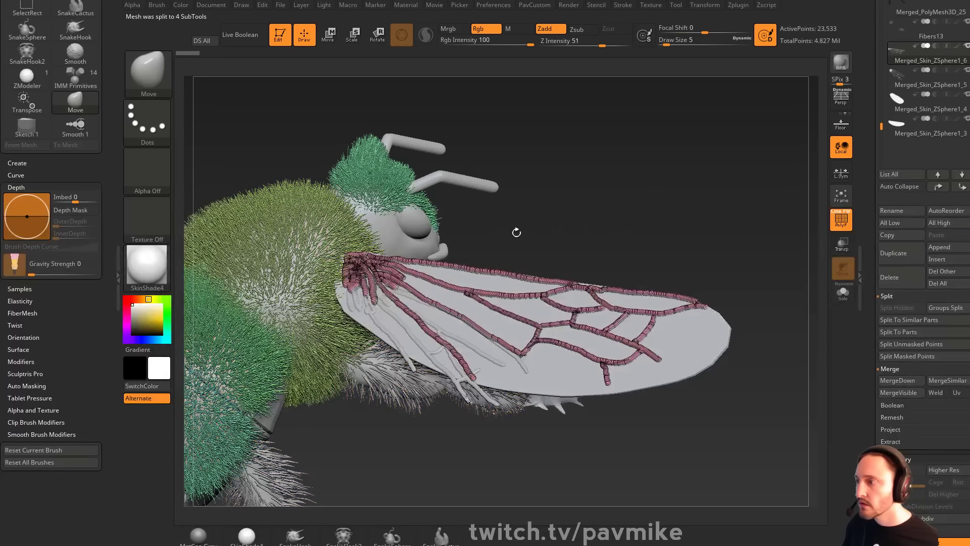
key(s)
drag(601, 225, 626, 230)
alt+click(680, 329)
mouse_move(749, 273)
mouse_down()
mouse_move(760, 266)
mouse_move(750, 161)
mouse_move(731, 165)
mouse_up()
alt+click(465, 325)
alt+drag(594, 210, 684, 197)
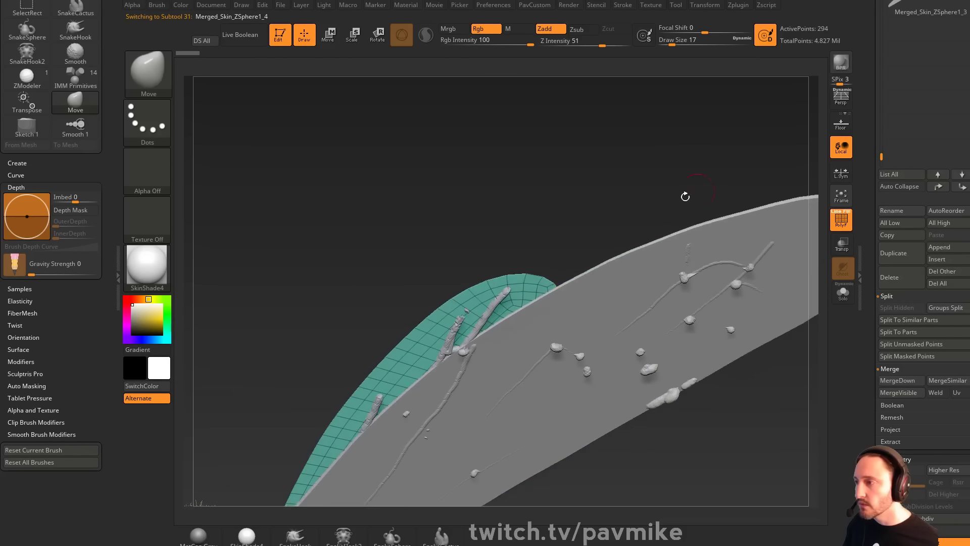
Thicken the hindwing membrane by extruding its whole polygon island slightly with the ZModeler brush
key(b)
key(z)
key(m)
key(space)
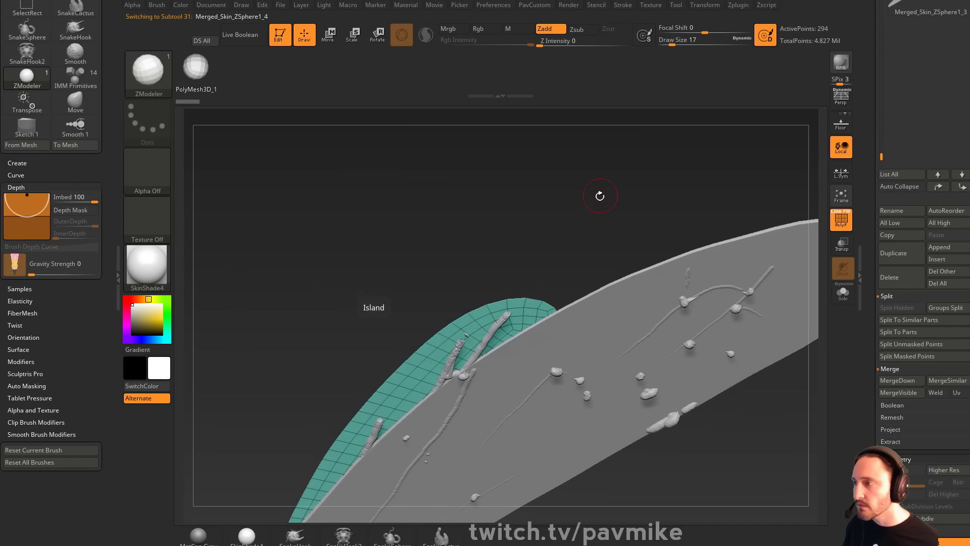
drag(602, 192, 601, 228)
drag(427, 349, 402, 365)
Regroup the hindwing membrane by normals, then turn off double-sided display and flip its normals
key(2)
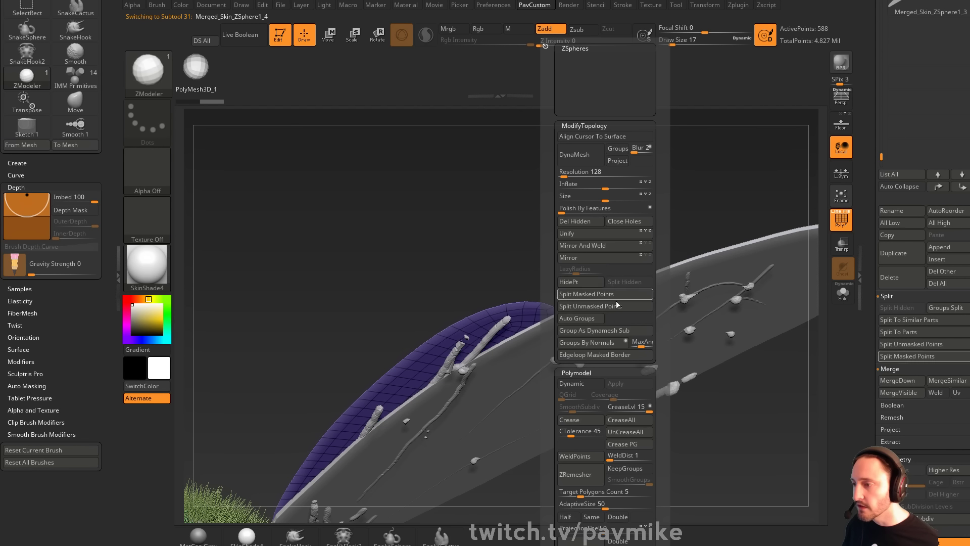
click(588, 343)
drag(757, 398, 726, 380)
key(shift+space)
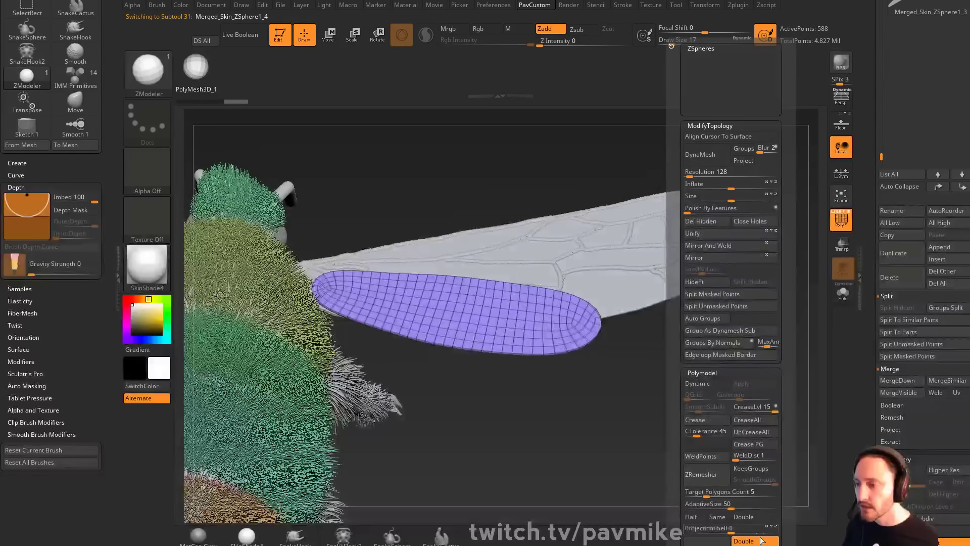
click(753, 541)
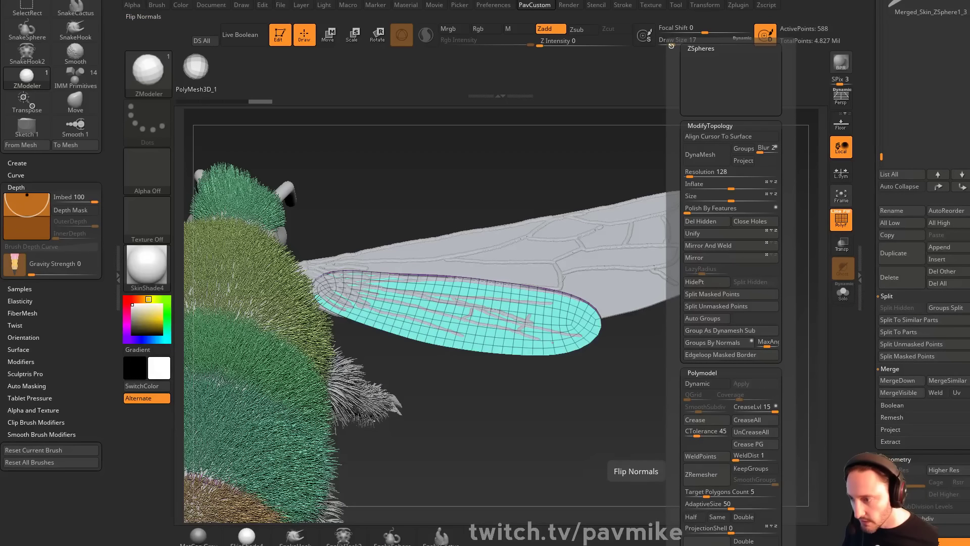
click(753, 541)
Select the hindwing vein subtool and raise it slightly above the hindwing membrane in the rear view
drag(640, 139, 797, 226)
drag(867, 198, 850, 280)
drag(881, 381, 881, 370)
click(912, 243)
drag(788, 221, 631, 234)
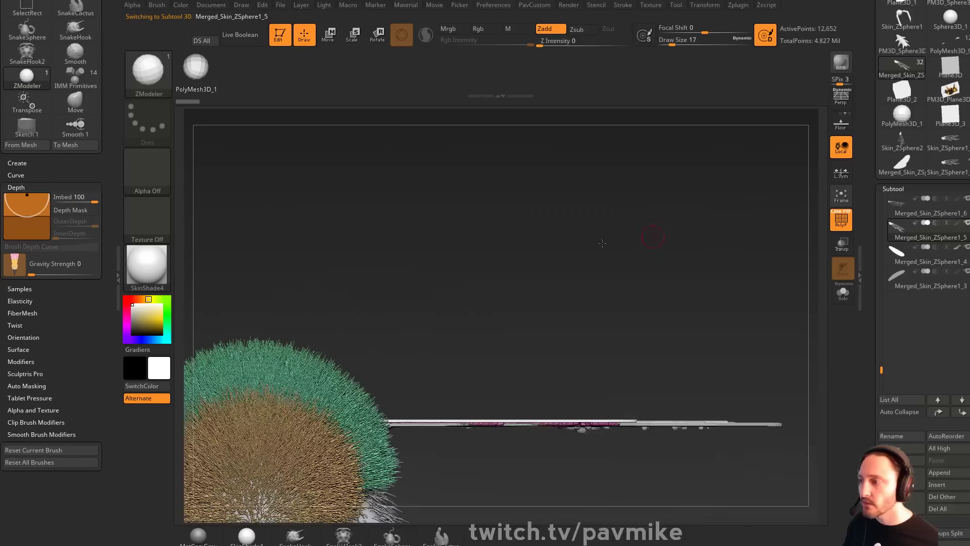
key(w)
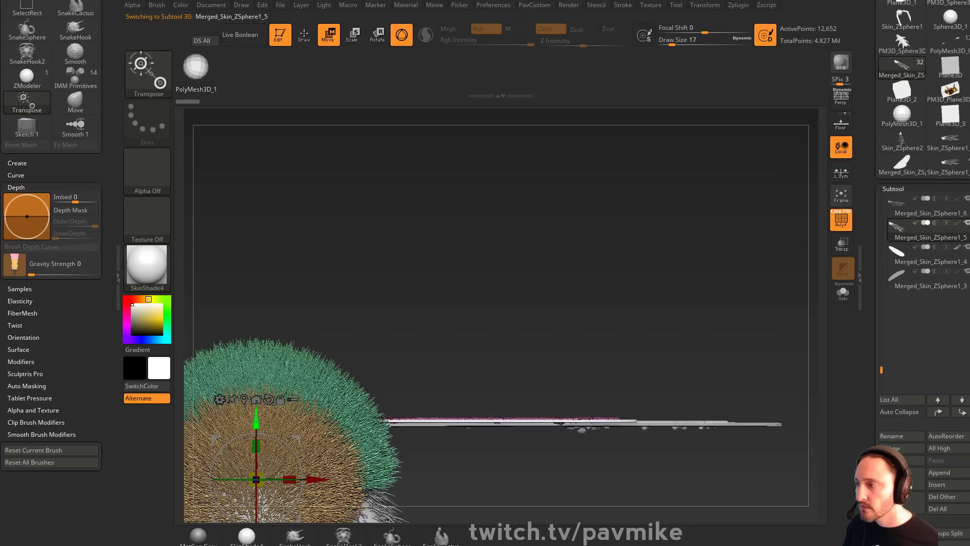
key(q)
Select the forewing veins and raise them slightly above the forewing membrane
mouse_move(708, 253)
mouse_down()
mouse_move(699, 290)
mouse_move(710, 234)
mouse_move(647, 282)
mouse_move(747, 306)
mouse_up()
alt+click(625, 329)
key(w)
key(b)
key(z)
key(m)
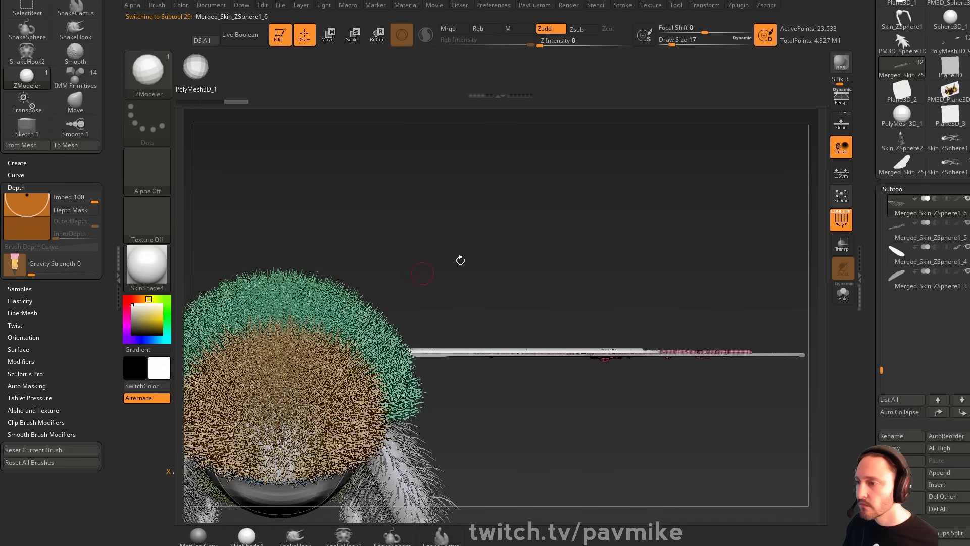
Turn off PolyFrame and DynaMesh the forewing veins at resolution 1016
mouse_move(460, 260)
mouse_down()
mouse_move(672, 200)
mouse_move(732, 296)
mouse_move(756, 212)
mouse_move(701, 246)
mouse_move(731, 243)
mouse_move(745, 256)
mouse_move(730, 253)
mouse_up()
click(838, 228)
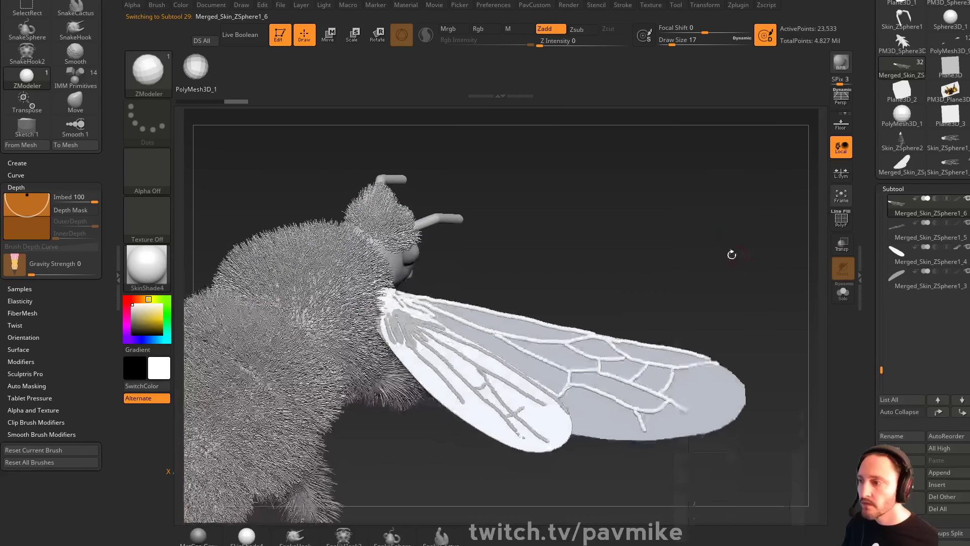
key(2)
click(775, 149)
text(016)
click(724, 154)
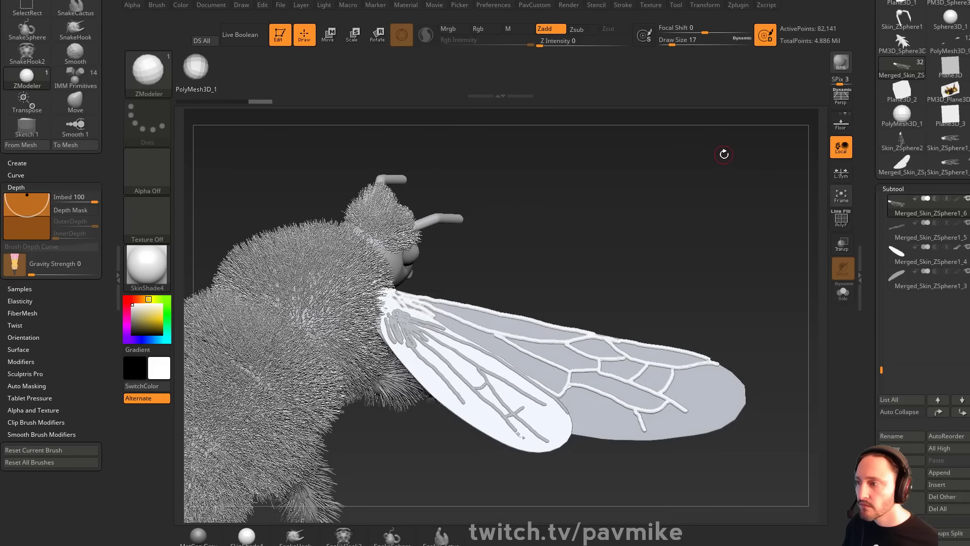
Thicken the forewing veins from the wing base along the leading edge with the Inflat brush at draw size 59
mouse_move(728, 173)
mouse_down()
mouse_move(719, 232)
mouse_move(737, 173)
mouse_move(710, 199)
mouse_up()
key(b)
key(i)
key(n)
key(s)
click(388, 256)
mouse_move(404, 251)
mouse_down()
mouse_move(390, 238)
mouse_move(515, 270)
mouse_up()
mouse_move(657, 263)
mouse_down()
mouse_move(695, 156)
mouse_move(657, 243)
mouse_up()
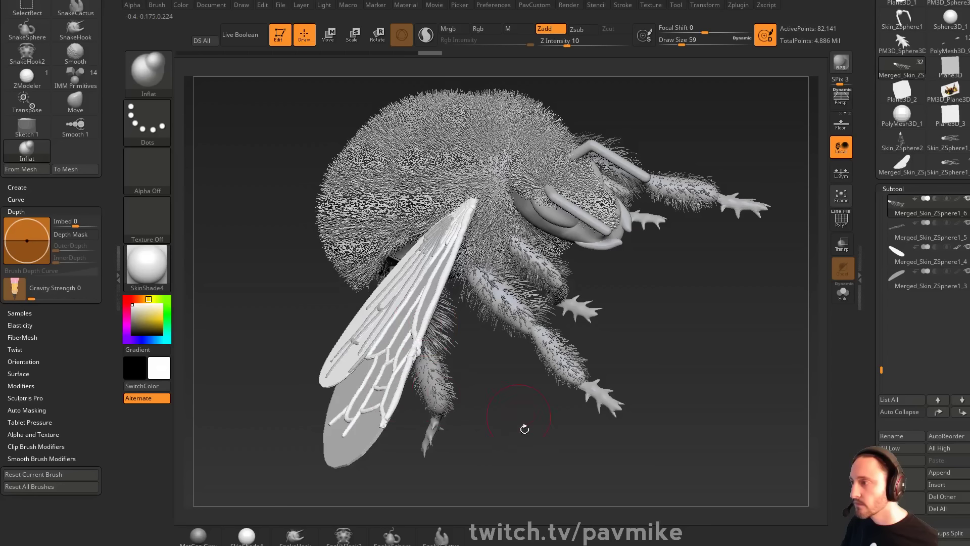
Isolate the forewing veins in side view and clip their underside flat with the ClipCurve brush
alt+drag(524, 429, 531, 403)
key(alt+s)
mouse_move(760, 298)
shift+mouse_down()
mouse_move(737, 227)
mouse_move(806, 272)
shift+mouse_up()
ctrl+shift+click(148, 79)
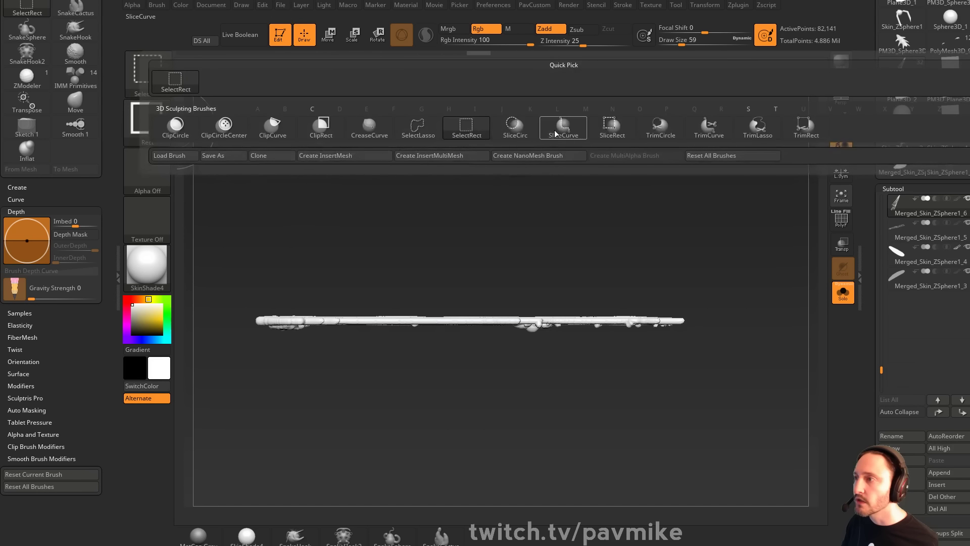
click(275, 130)
ctrl+shift+drag(779, 365, 765, 304)
Reapply DynaMesh to the clipped forewing veins
drag(773, 218, 749, 255)
mouse_move(744, 246)
ctrl+mouse_down()
mouse_move(771, 209)
mouse_move(755, 266)
mouse_move(723, 276)
ctrl+mouse_up()
key(space)
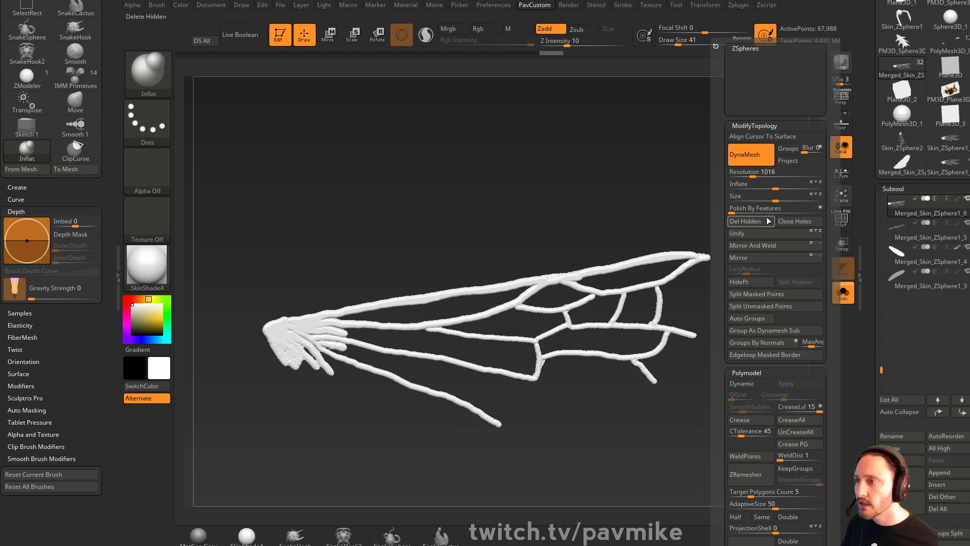
drag(734, 210, 712, 173)
Set the smoothing brush to SmoothStronger and smooth the cluster of veins at the forewing base
key(shift)
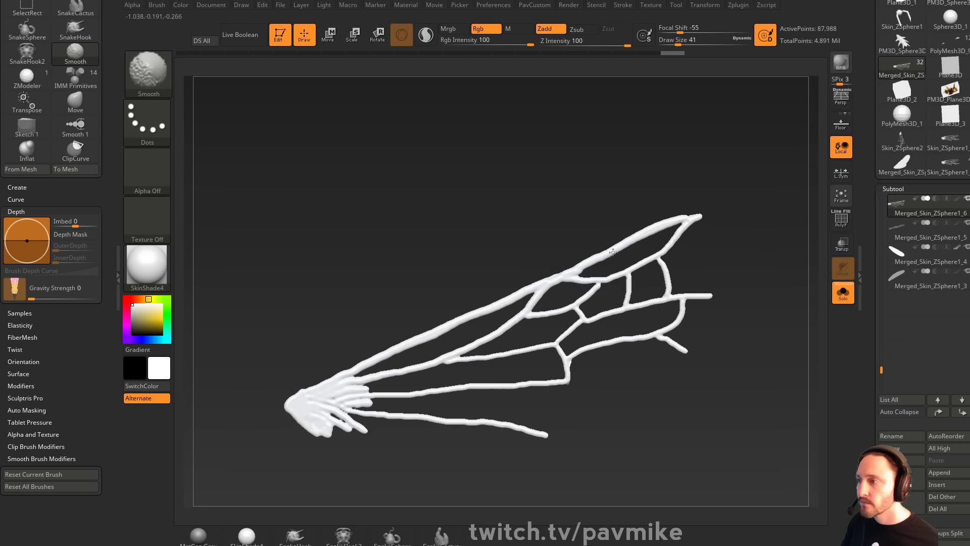
shift+click(156, 86)
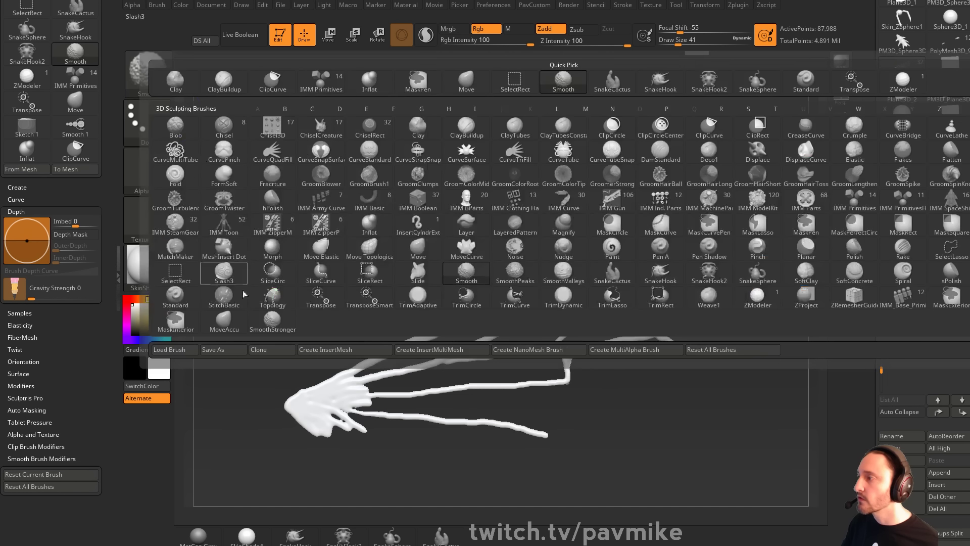
shift+click(271, 324)
mouse_move(361, 376)
shift+mouse_down()
mouse_move(343, 447)
mouse_move(404, 396)
shift+mouse_up()
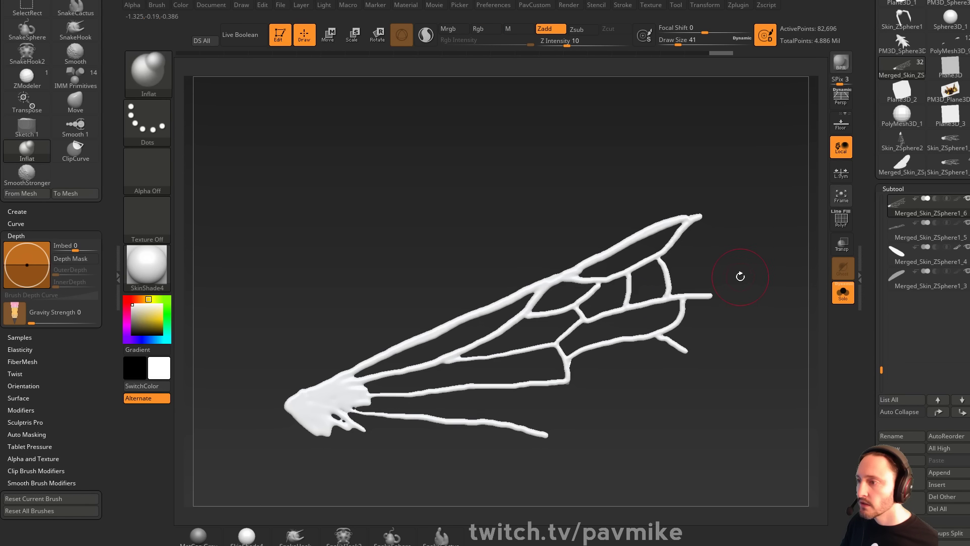
Try to smooth the vein near the forewing's trailing edge, then undo the stroke
key(shift)
mouse_move(645, 342)
shift+mouse_down()
mouse_move(597, 348)
mouse_move(652, 337)
shift+mouse_up()
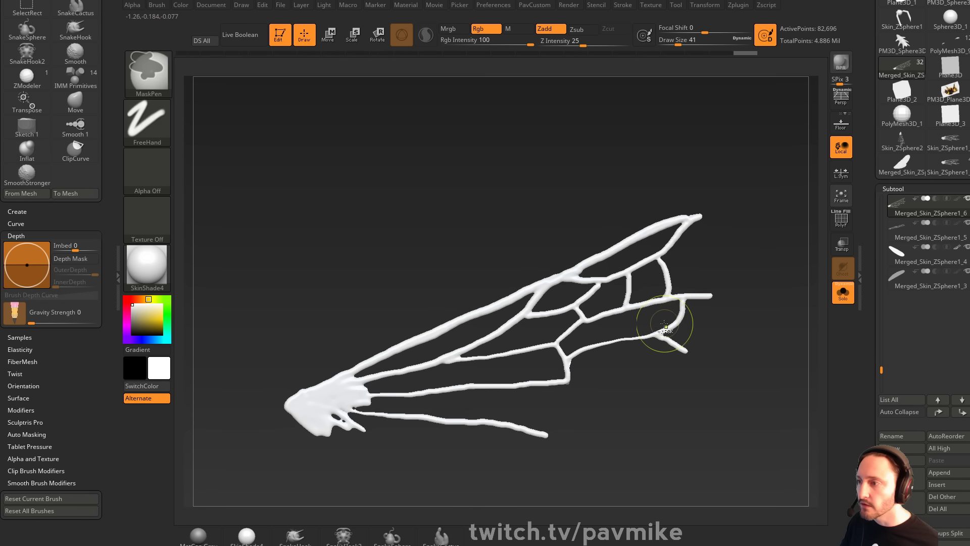
key(ctrl+z)
Taper the free forewing vein tips with SmoothStronger at Z intensity 63, then fill in the vein base and show the whole bee
key(shift)
key(shift)
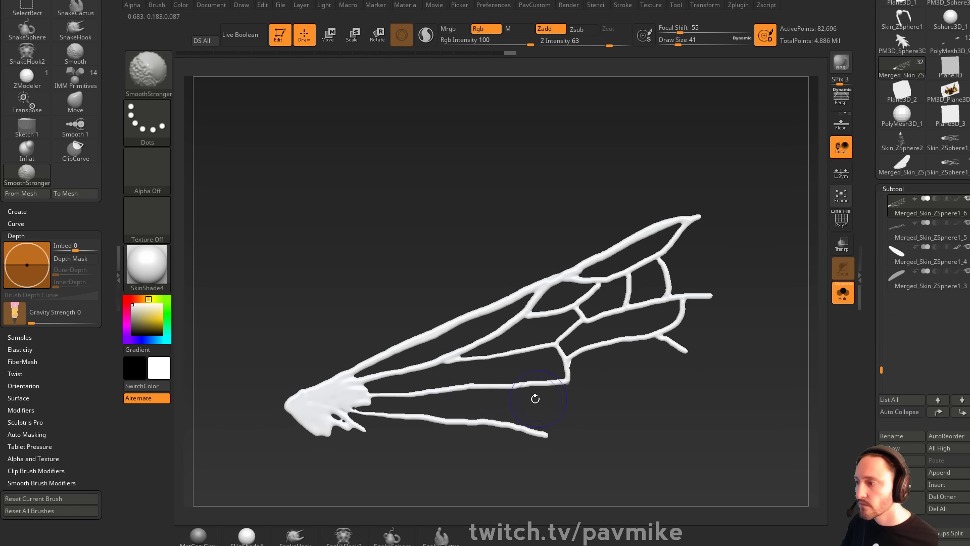
shift+drag(542, 435, 545, 435)
key(shift)
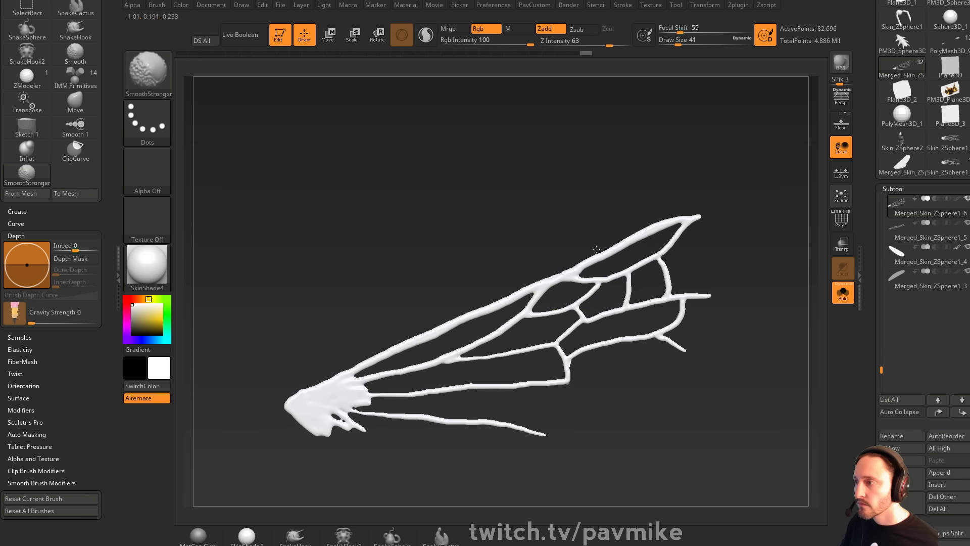
key(shift)
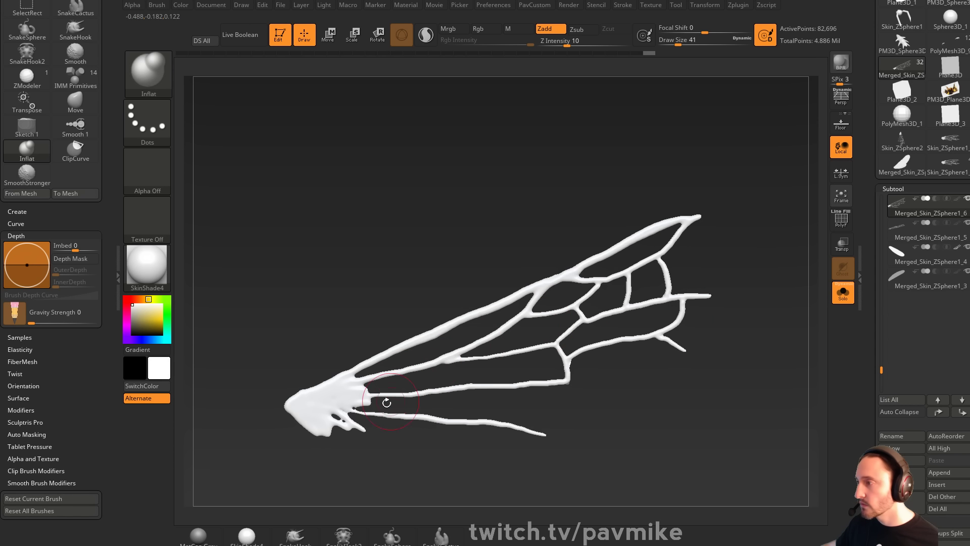
click(350, 414)
click(842, 292)
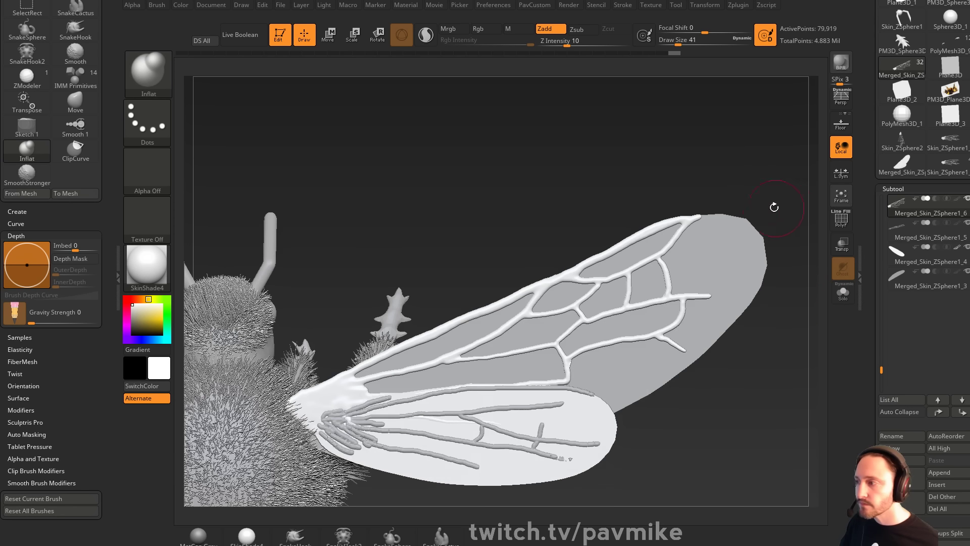
Set the draw size to 18, select the hindwing vein subtool and switch the material to MatCap Gray
drag(799, 140, 764, 191)
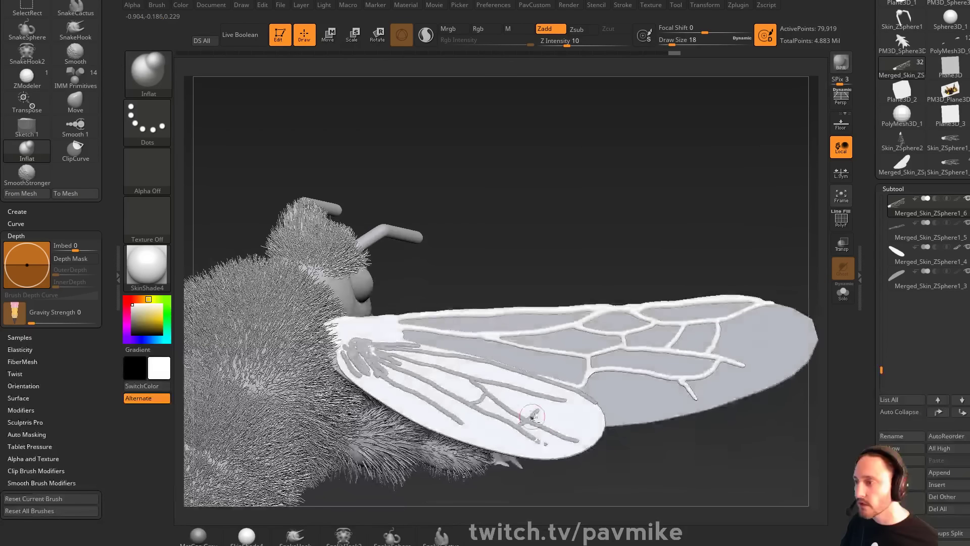
alt+click(665, 403)
drag(683, 439, 699, 417)
alt+click(579, 305)
alt+click(582, 307)
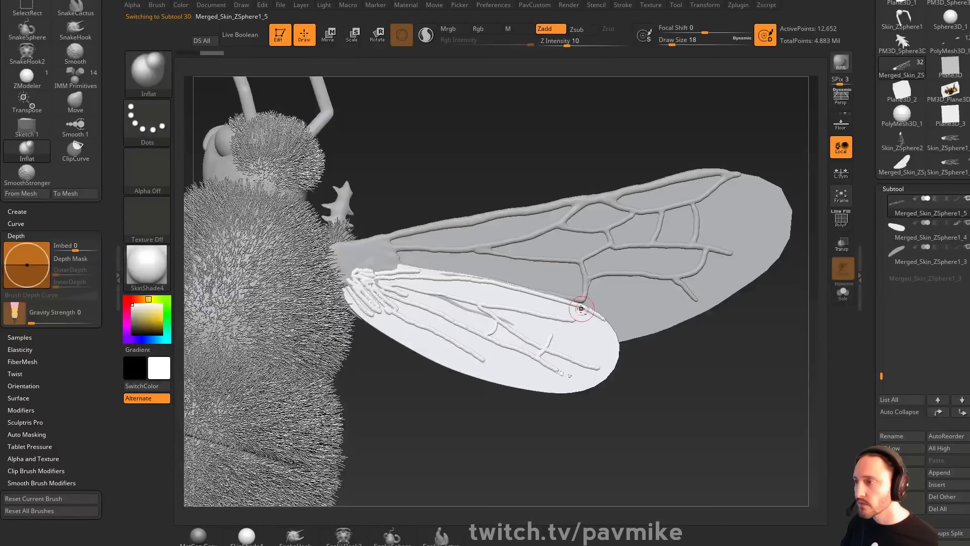
drag(718, 378, 737, 311)
click(198, 536)
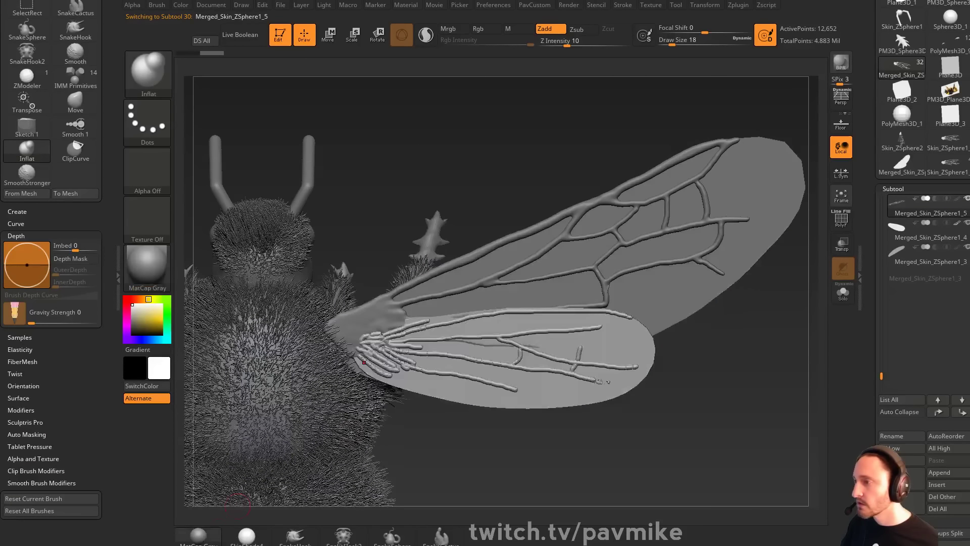
Try inflating the hindwing veins slightly with the Inflate deformation, then undo it
alt+drag(763, 342, 756, 316)
key(space)
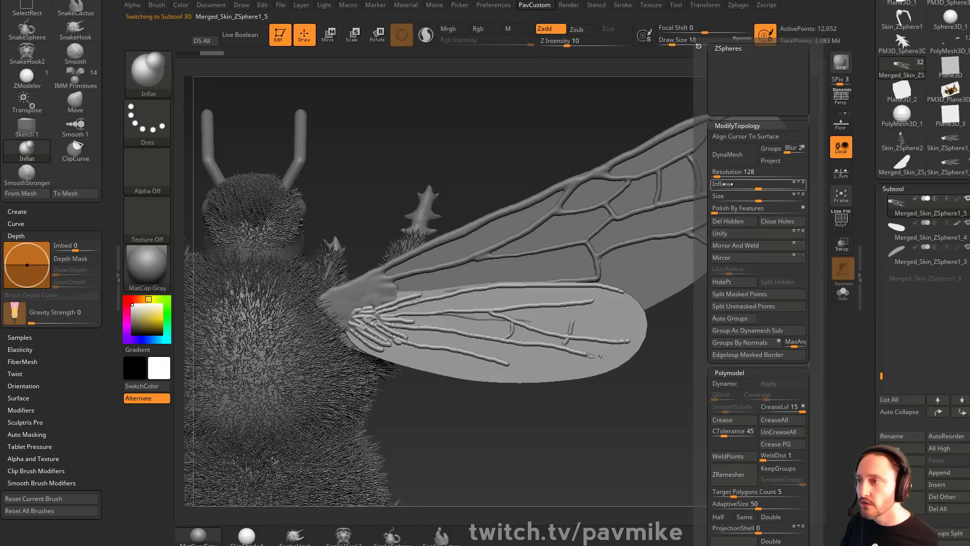
drag(760, 187, 763, 186)
key(ctrl+z)
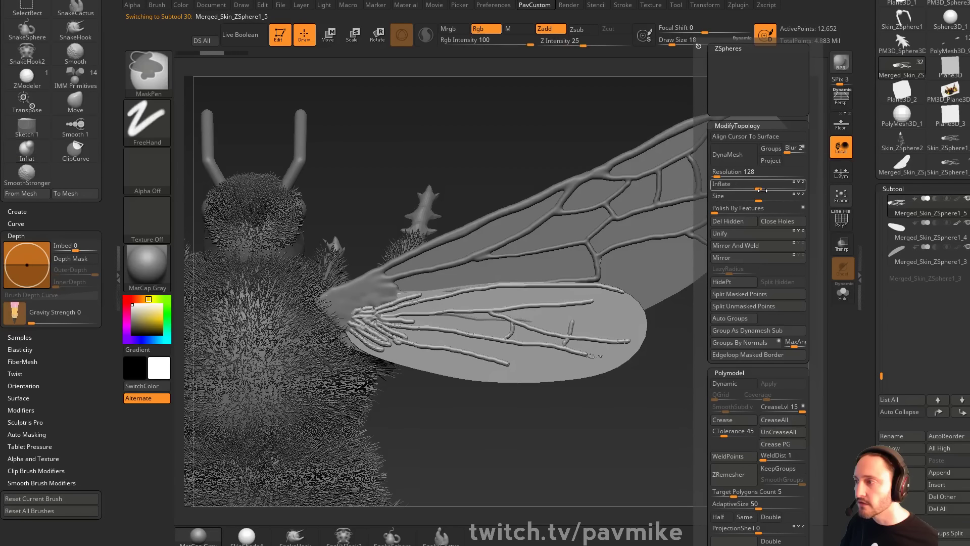
Remesh the hindwing veins with DynaMesh at resolution 1160 and blur 0
key(t)
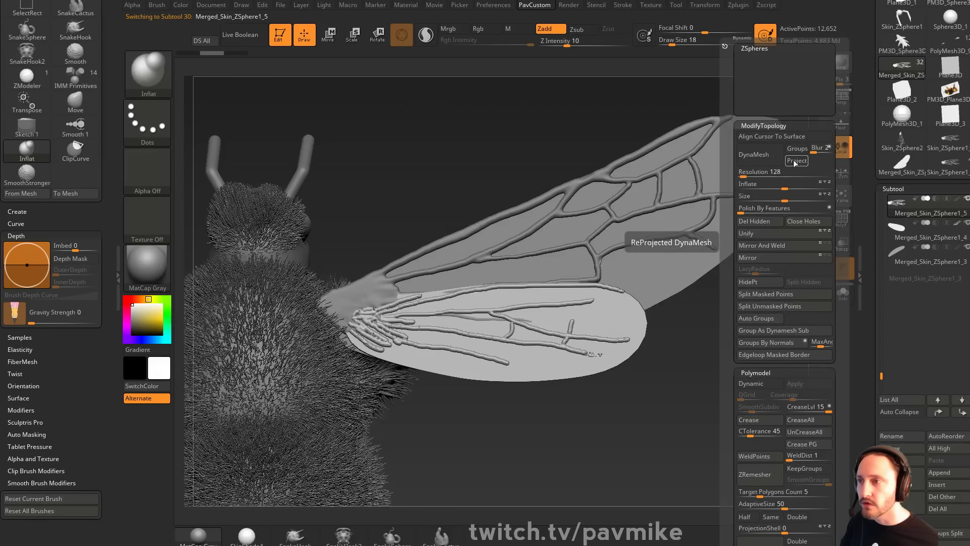
click(752, 176)
drag(820, 150, 808, 150)
click(770, 174)
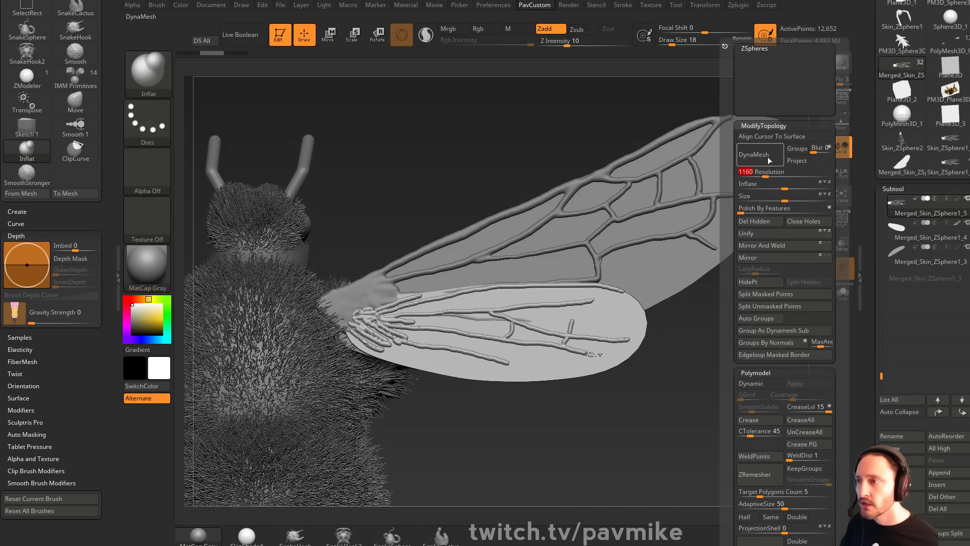
click(767, 159)
click(734, 318)
shift+drag(602, 357, 596, 355)
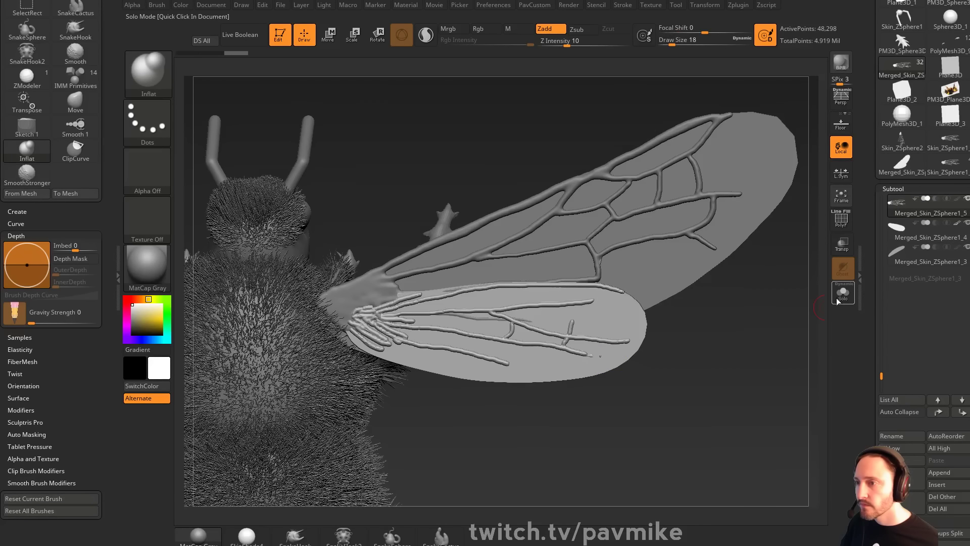
Isolate the hindwing veins, clear the stray bit at the lower vein tip and turn off Sculptris Pro
click(843, 293)
drag(781, 302, 587, 373)
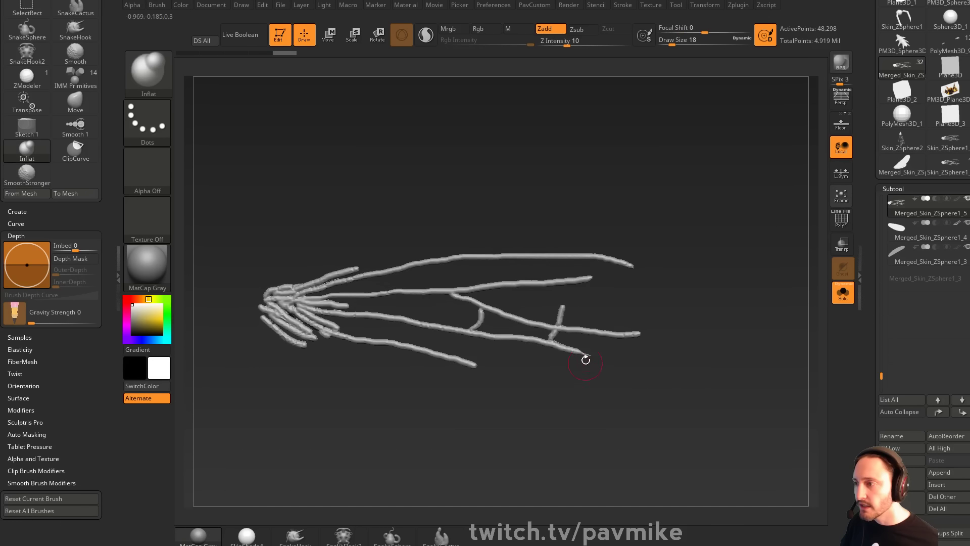
key(ctrl+z)
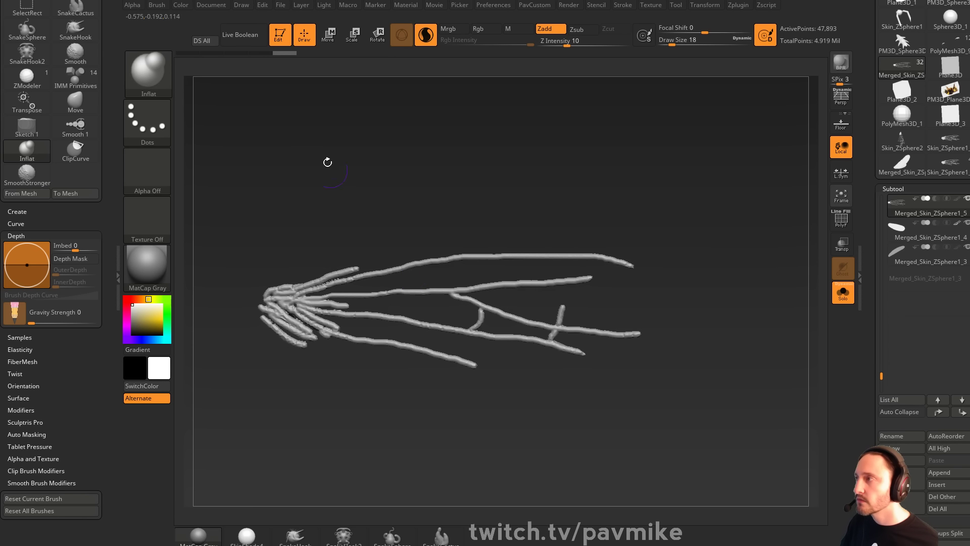
click(426, 34)
Thicken the cluster of veins at the hindwing base using the Inflat brush at draw size 39
mouse_move(730, 264)
mouse_down()
mouse_move(758, 268)
mouse_move(746, 292)
mouse_up()
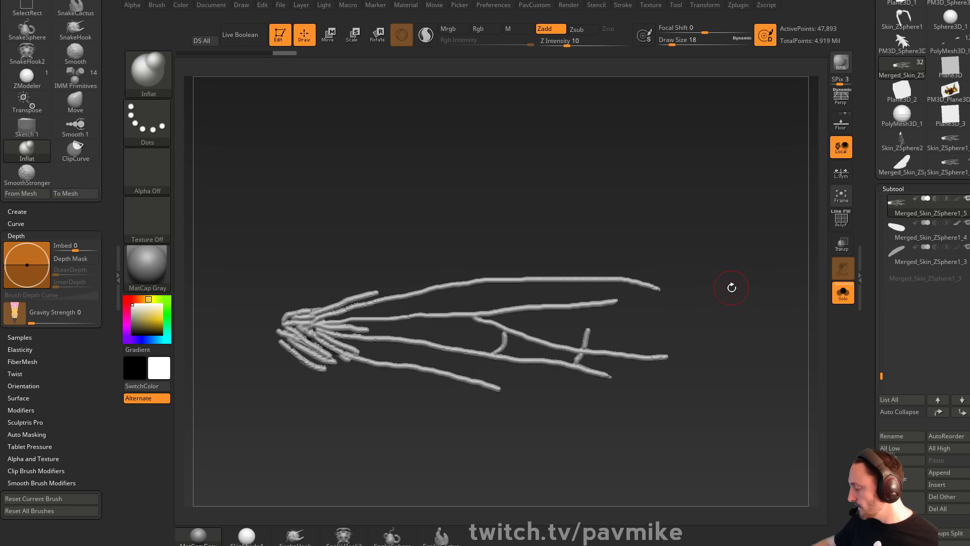
key(s)
drag(345, 335, 338, 336)
key(s)
mouse_move(321, 333)
mouse_down()
mouse_move(285, 328)
mouse_move(330, 357)
mouse_up()
mouse_move(312, 312)
mouse_down()
mouse_move(536, 279)
mouse_move(657, 288)
mouse_move(434, 315)
mouse_up()
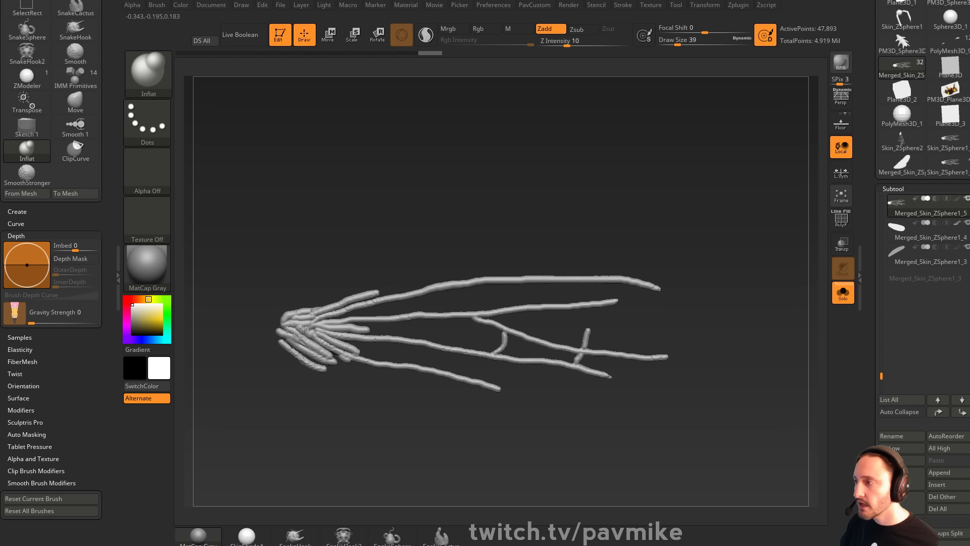
Smooth the hindwing's vein tips, cross veins and base with SmoothStronger at draw size 23, updating the DynaMesh
key(shift)
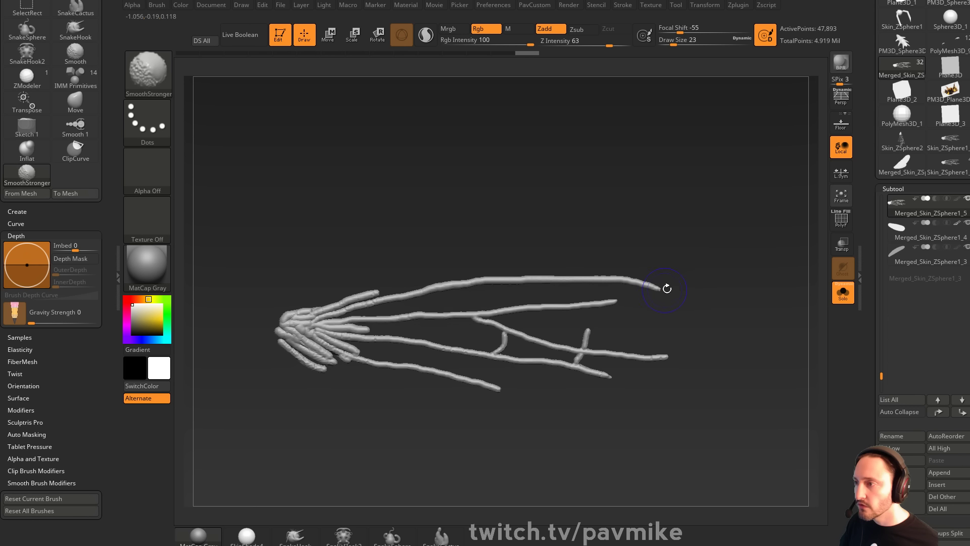
shift+drag(638, 287, 662, 290)
shift+drag(659, 357, 666, 356)
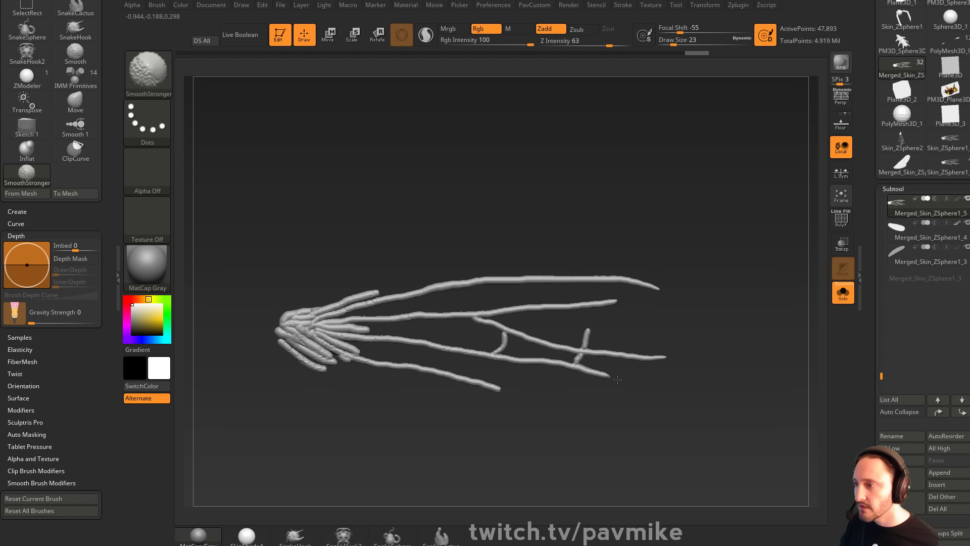
shift+drag(587, 332, 566, 368)
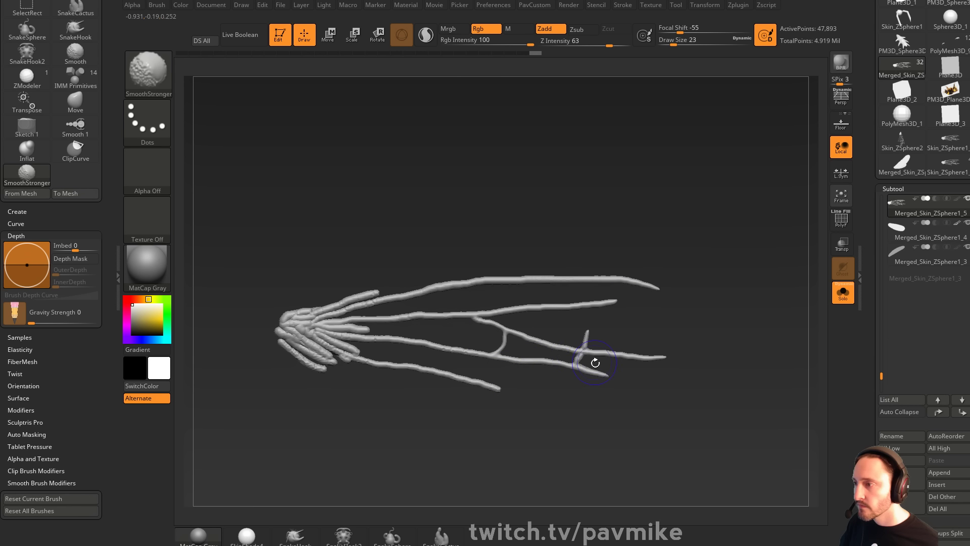
ctrl+drag(717, 229, 764, 181)
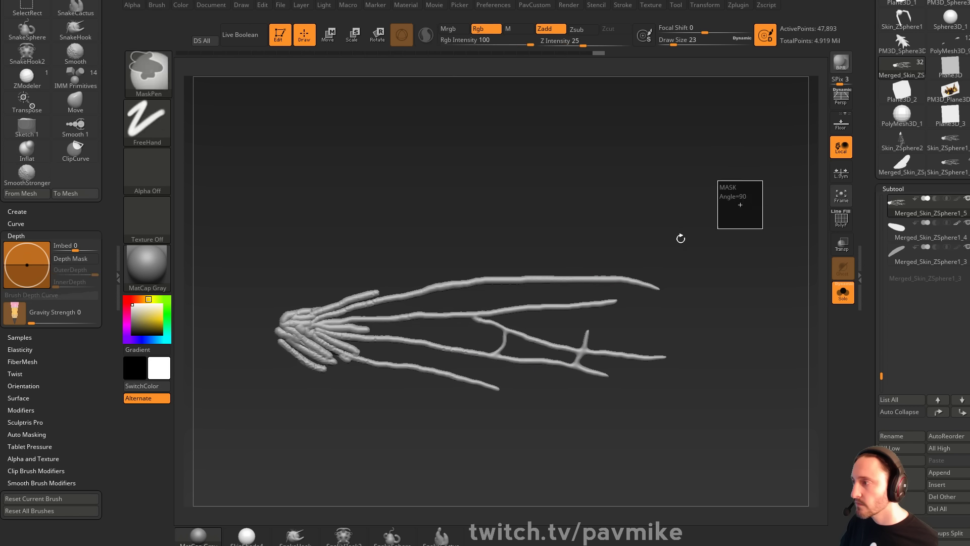
shift+drag(308, 351, 357, 311)
Clip the hindwing's vein base flat from the side view and update the DynaMesh
shift+drag(649, 252, 686, 199)
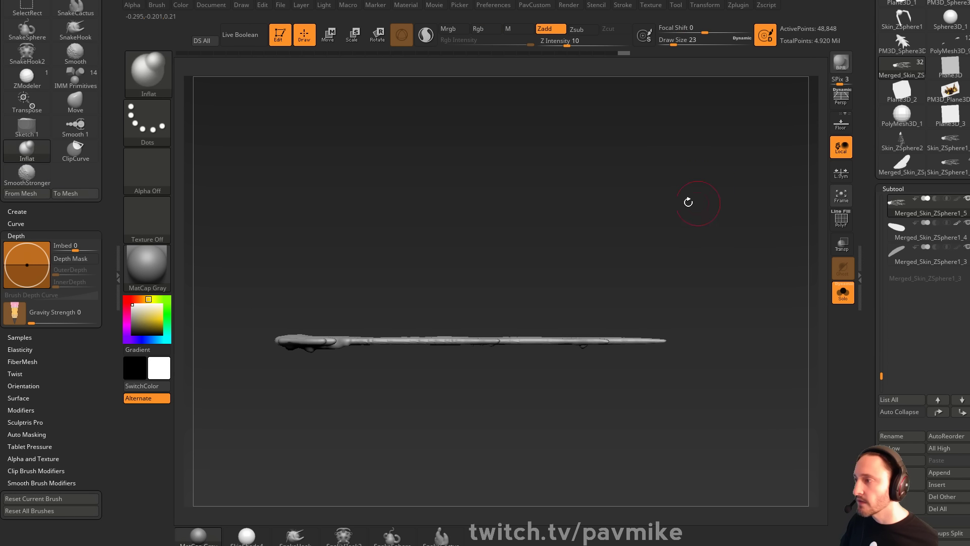
mouse_move(227, 275)
ctrl+shift+mouse_down()
mouse_move(808, 298)
mouse_move(805, 364)
mouse_move(241, 380)
mouse_move(242, 341)
ctrl+shift+mouse_up()
mouse_move(684, 195)
shift+mouse_down()
mouse_move(724, 199)
mouse_move(722, 176)
shift+mouse_up()
drag(721, 176, 721, 251)
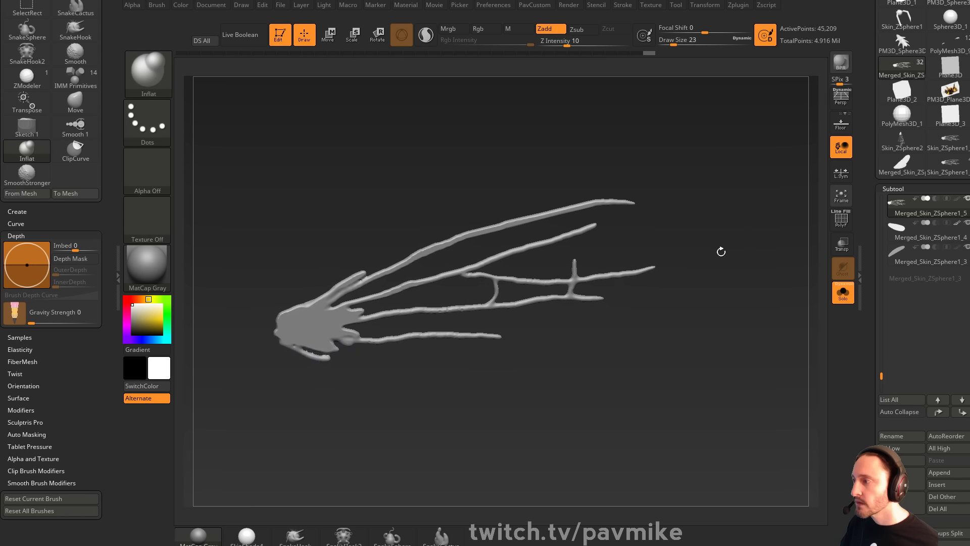
drag(349, 389, 411, 397)
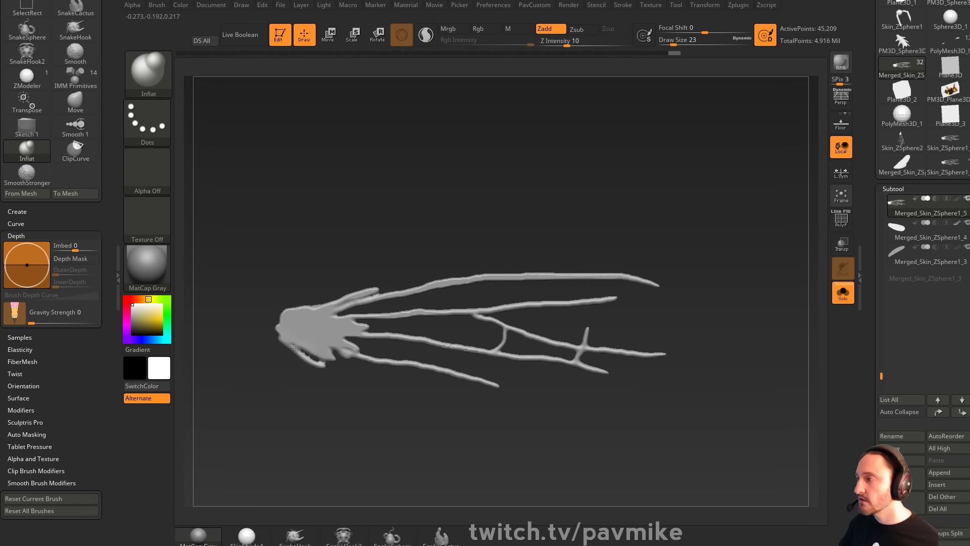
mouse_move(368, 238)
ctrl+mouse_down()
mouse_move(422, 211)
mouse_move(422, 227)
ctrl+mouse_up()
Switch to the Standard brush with draw size 8, Zadd at Z intensity 32 and Rgb off
key(b)
key(s)
key(t)
key(s)
drag(337, 344, 331, 361)
click(548, 30)
drag(562, 42, 590, 44)
click(482, 30)
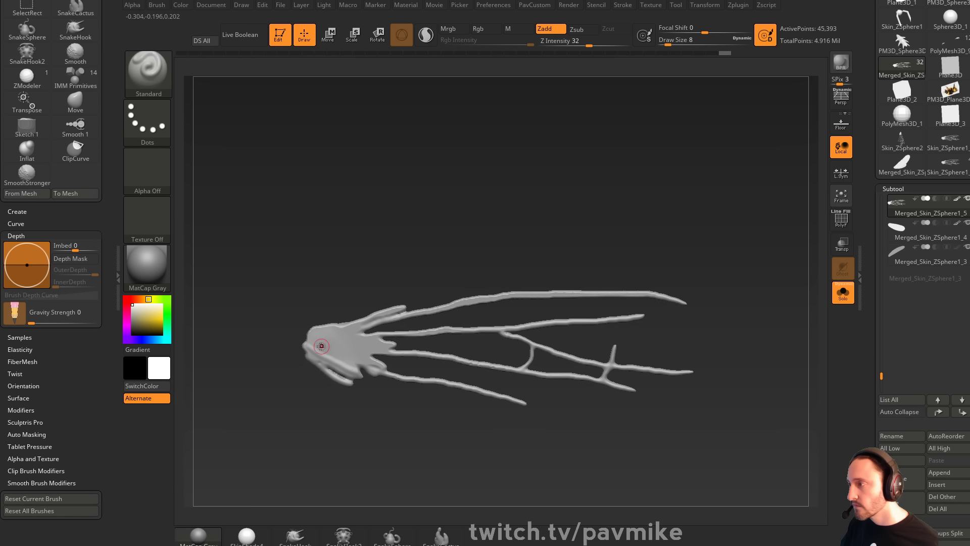
Sculpt ridges fanning across the hindwing's vein base, smooth them lightly and show the whole bee
drag(314, 343, 379, 365)
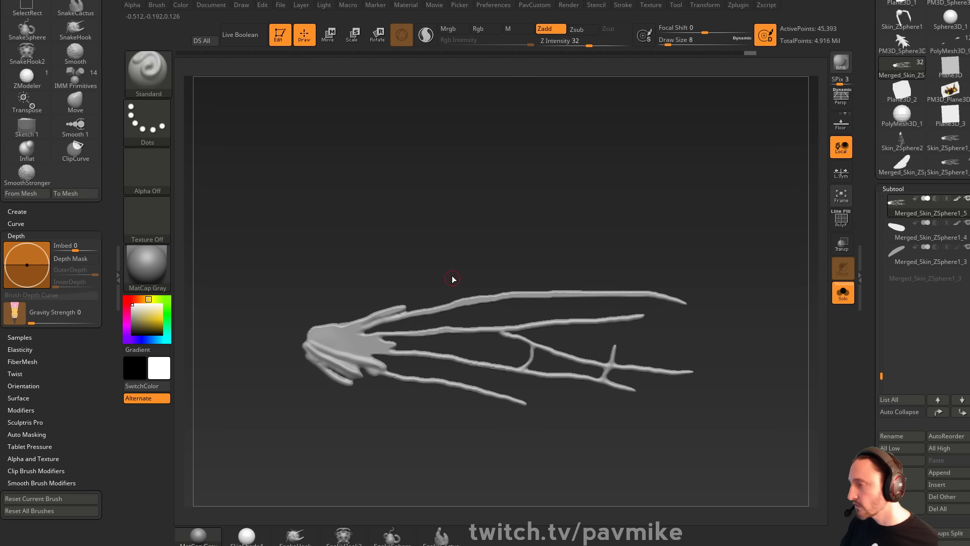
key(space)
click(431, 271)
mouse_move(314, 337)
mouse_down()
mouse_move(423, 330)
mouse_move(380, 323)
mouse_up()
shift+drag(353, 334, 324, 359)
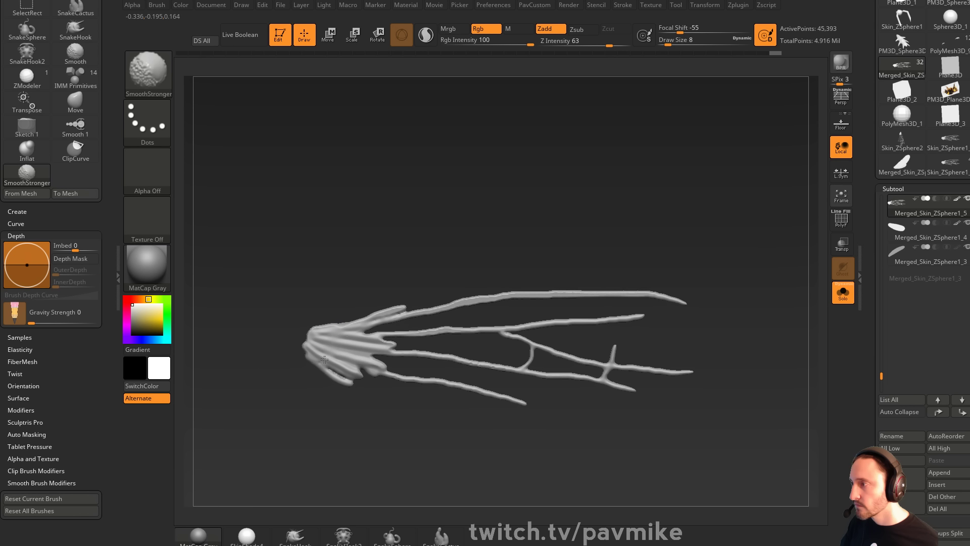
click(842, 293)
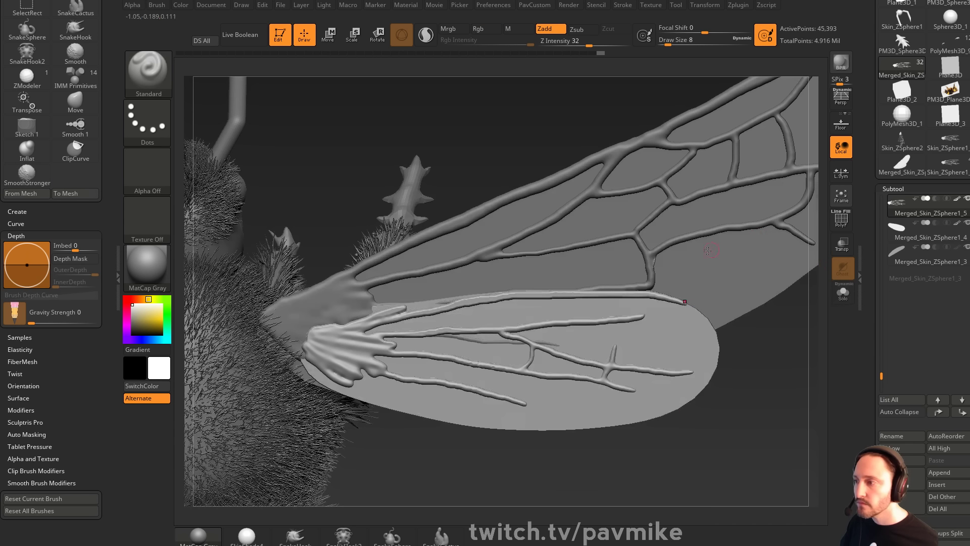
Isolate the forewing veins, sculpt ridges across their base and update the DynaMesh before showing the whole bee
alt+drag(718, 442, 744, 446)
alt+click(670, 252)
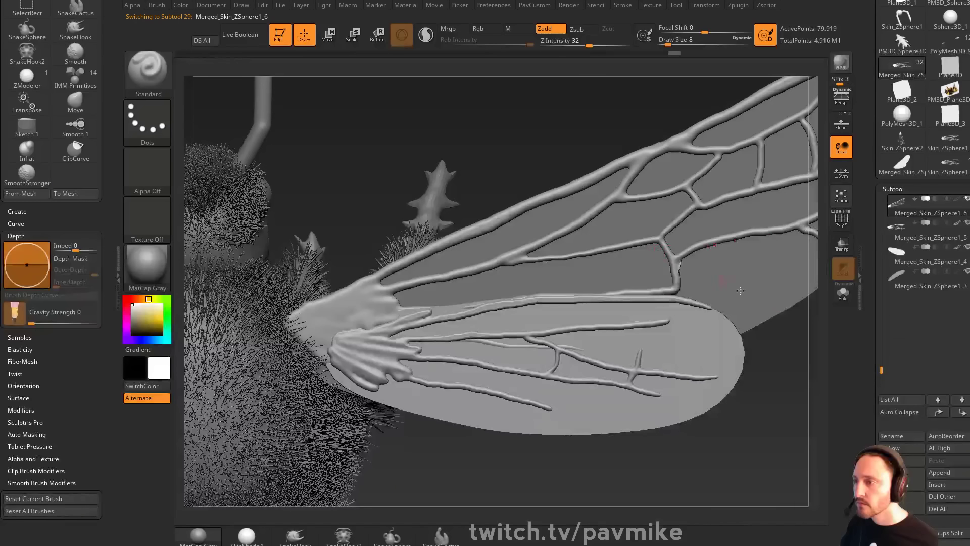
click(842, 298)
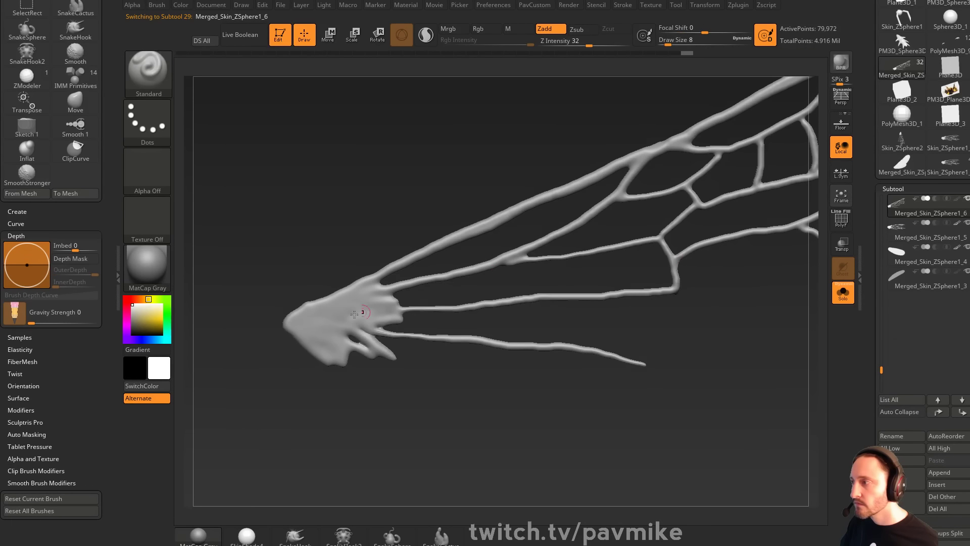
drag(306, 345, 331, 364)
mouse_move(299, 373)
mouse_down()
mouse_move(338, 347)
mouse_move(302, 356)
mouse_up()
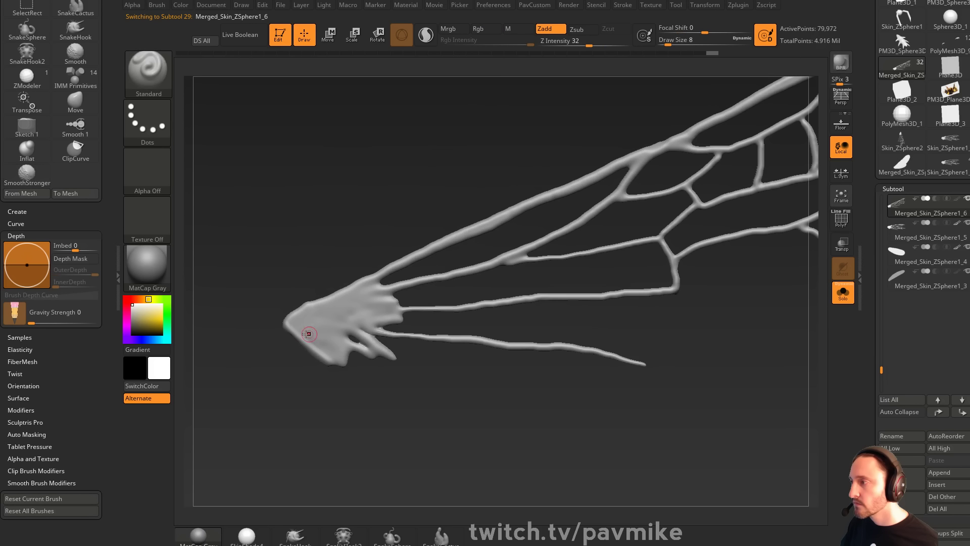
mouse_move(287, 324)
mouse_down()
mouse_move(373, 351)
mouse_move(325, 325)
mouse_move(313, 303)
mouse_move(391, 317)
mouse_up()
ctrl+drag(528, 385, 733, 369)
alt+right_drag(732, 369, 728, 303)
click(843, 295)
Move the hindwing membrane and vein subtools to the top of the subtool list and merge them into one subtool
mouse_move(771, 207)
right_down()
mouse_move(747, 134)
mouse_move(736, 207)
mouse_move(758, 199)
mouse_move(731, 216)
mouse_move(718, 208)
mouse_move(725, 177)
right_up()
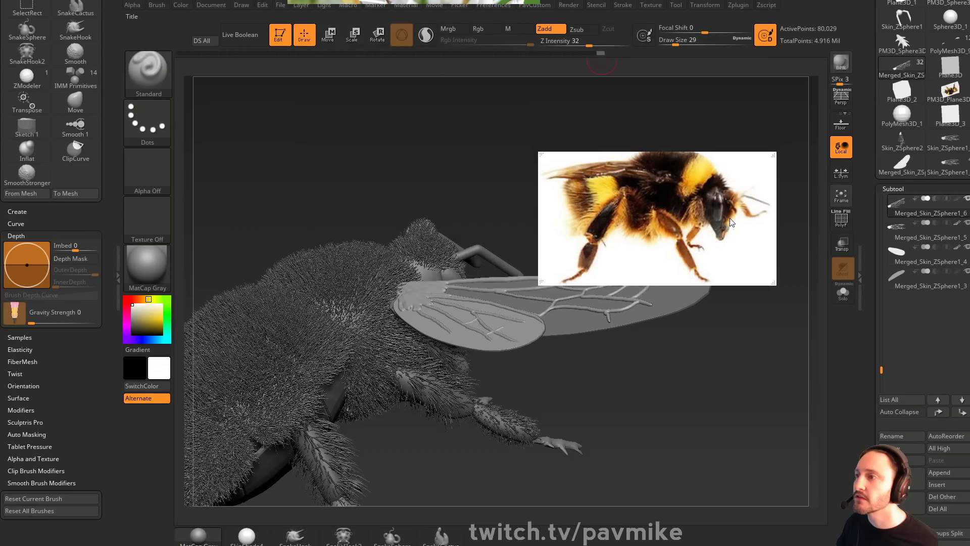
drag(719, 237, 753, 233)
click(916, 252)
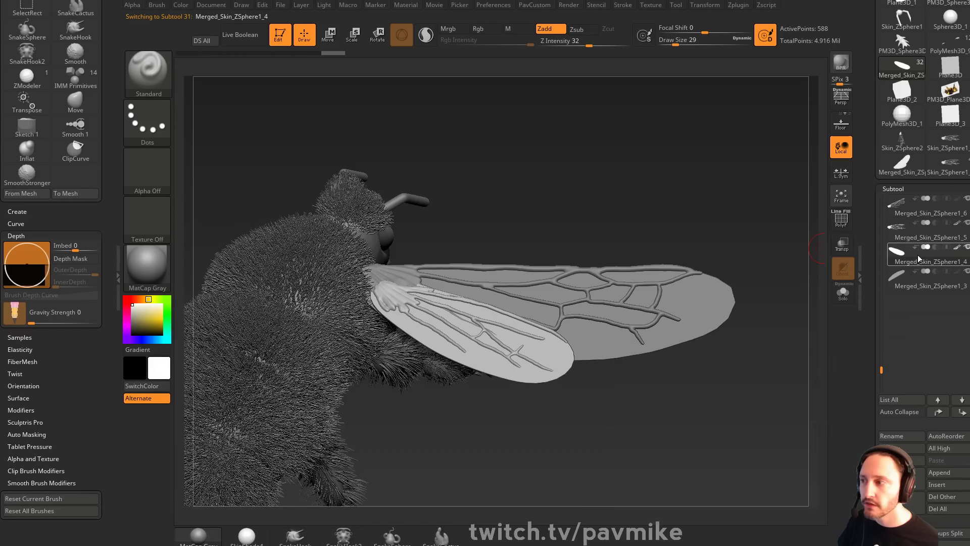
shift+click(942, 412)
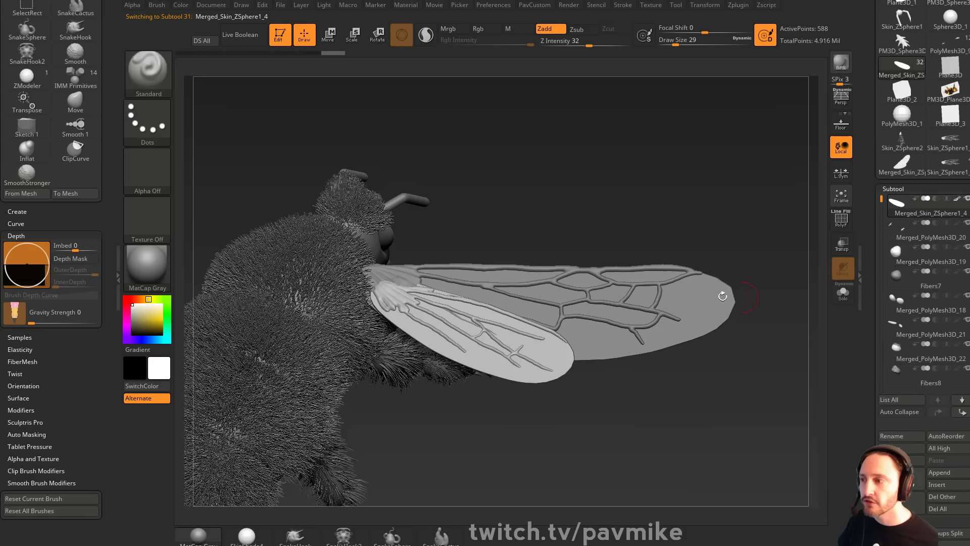
alt+click(521, 351)
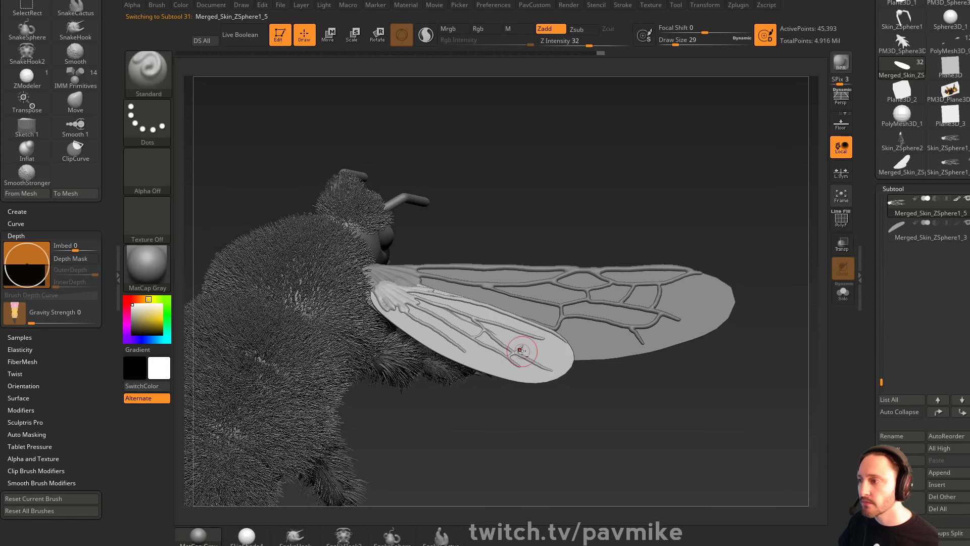
shift+click(938, 412)
key(ctrl+e)
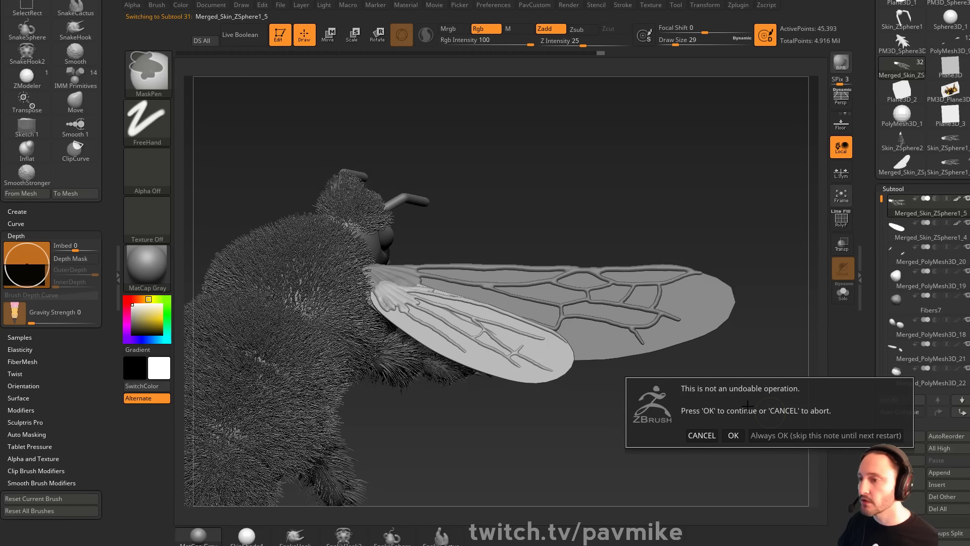
click(740, 431)
Try to mirror and weld the merged hindwing onto the bee's other side
key(3)
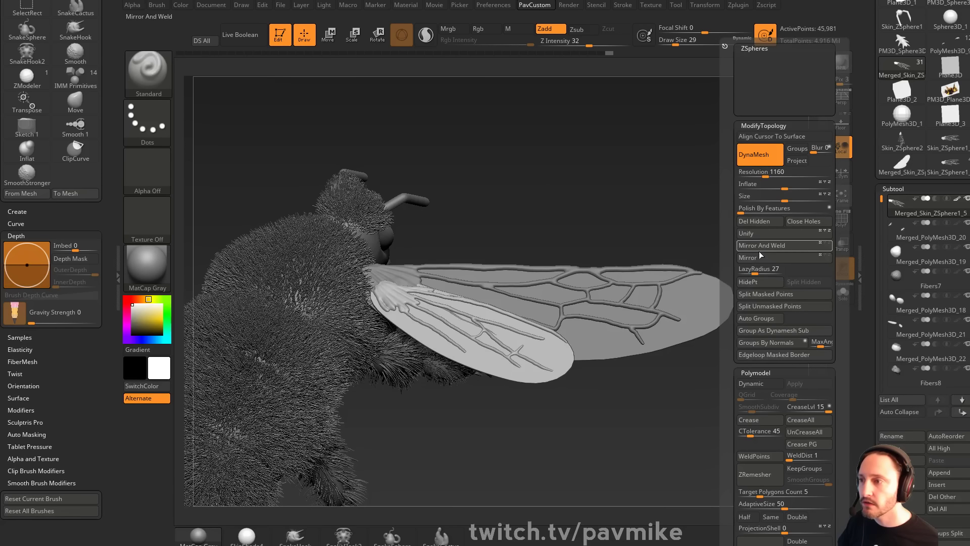
click(760, 259)
click(767, 247)
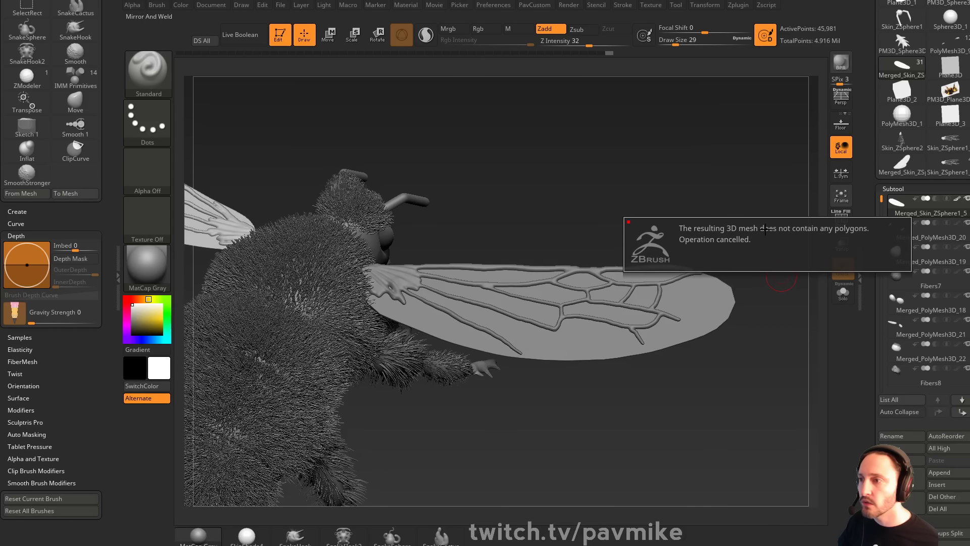
key(shift+space)
click(764, 246)
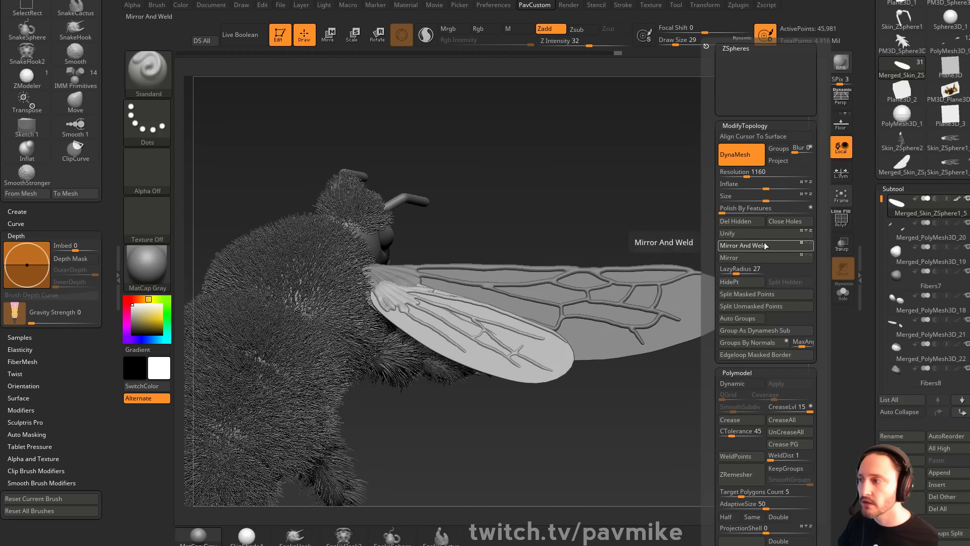
click(764, 246)
alt+drag(684, 212, 723, 189)
Undo the last hindwing operation and centre the move gizmo on the hindwing in a view from behind
key(w)
mouse_move(665, 227)
shift+mouse_down()
mouse_move(677, 202)
mouse_move(689, 217)
mouse_move(666, 229)
shift+mouse_up()
drag(666, 228, 688, 228)
key(ctrl+z)
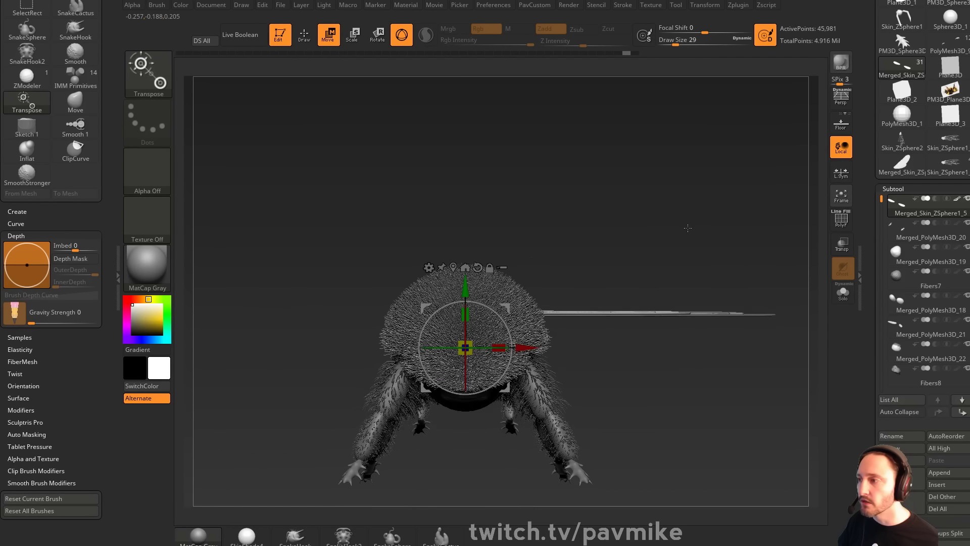
alt+click(453, 268)
alt+drag(755, 201, 700, 219)
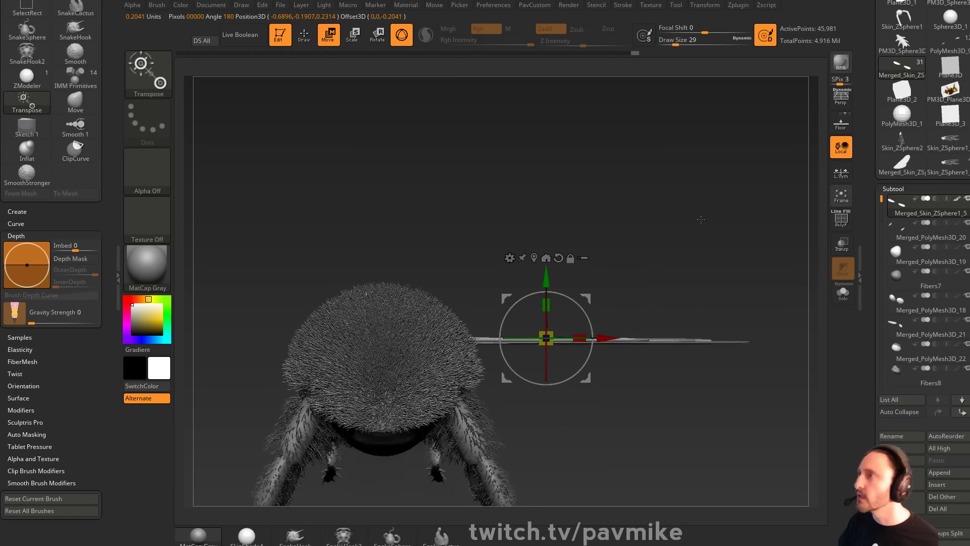
click(509, 257)
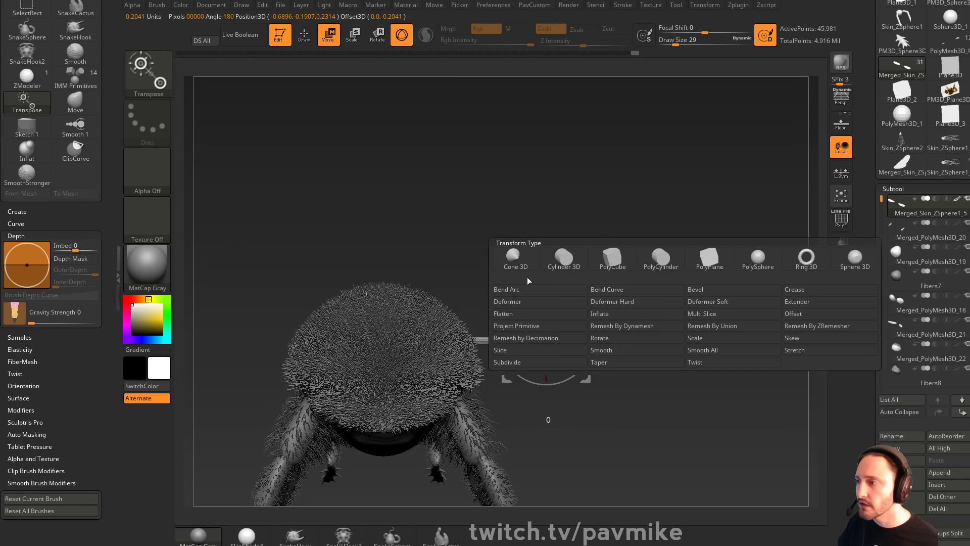
click(562, 290)
drag(550, 349, 548, 367)
key(ctrl+z)
Apply a Bend Curve deformer to the hindwing and pull its tip down into a gentle downward curve
click(510, 258)
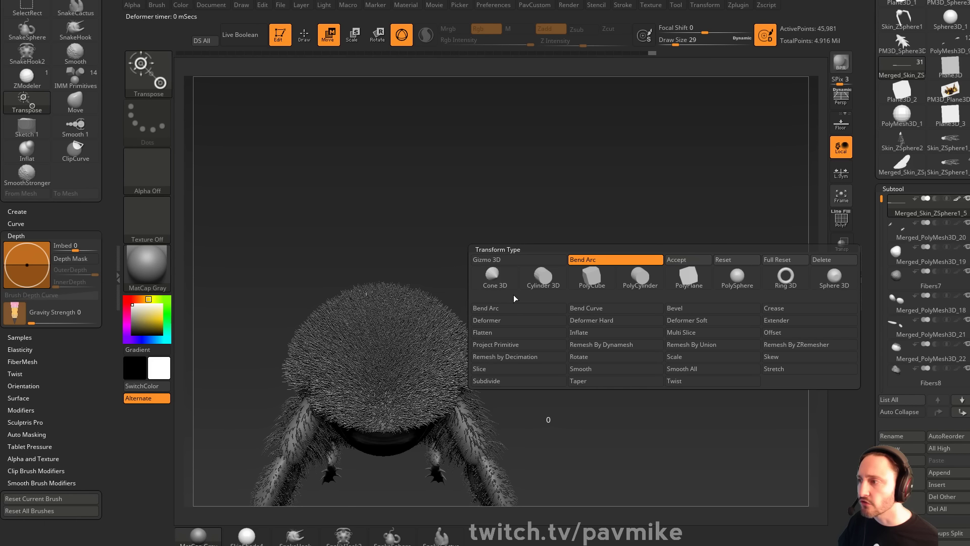
click(617, 308)
drag(690, 242, 633, 315)
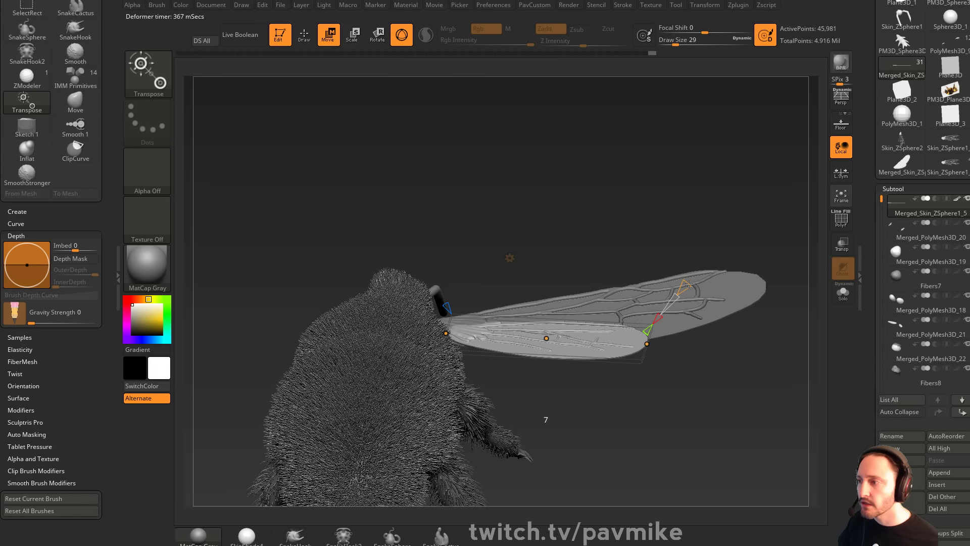
drag(725, 261, 760, 219)
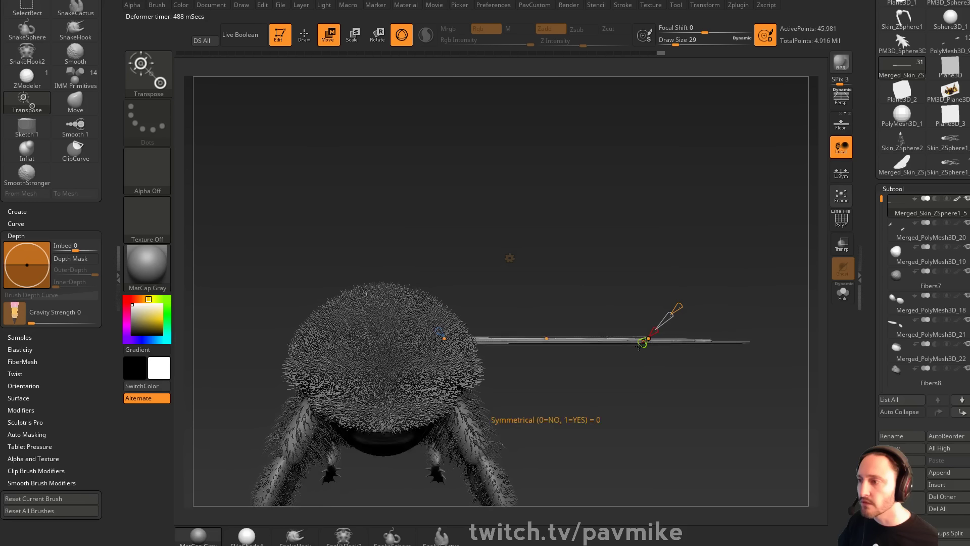
drag(648, 338, 678, 359)
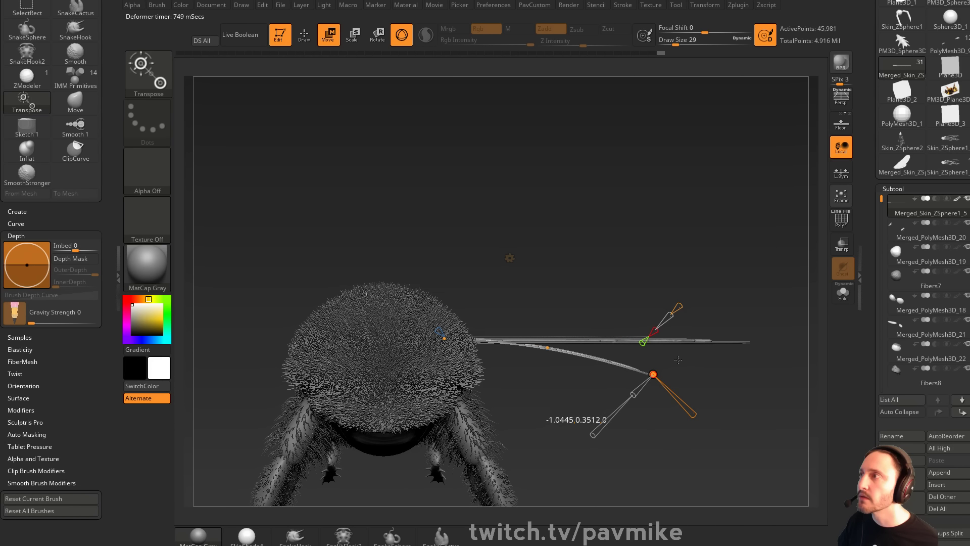
drag(748, 231, 755, 278)
key(q)
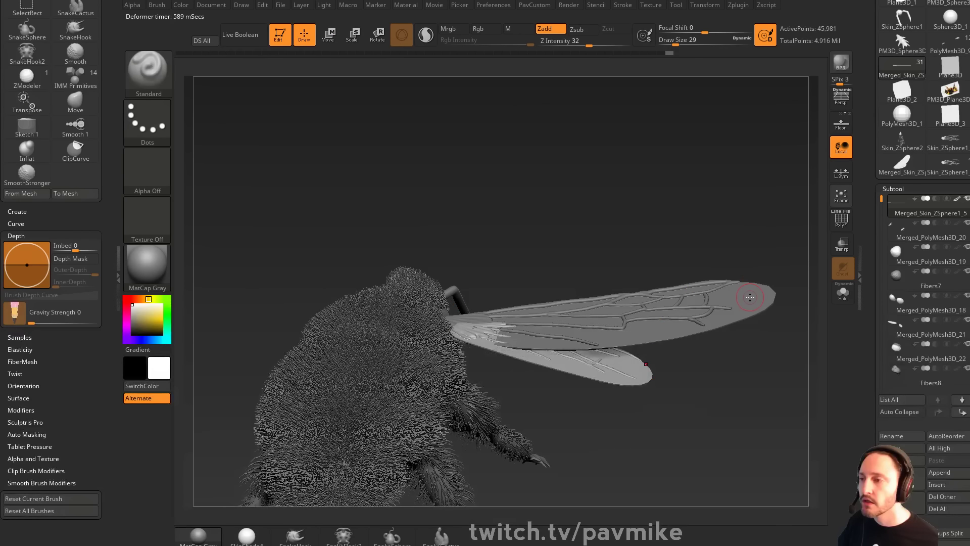
Bring the forewing membrane and vein subtools to the head of the subtool list and merge them into one subtool
alt+click(760, 291)
shift+click(940, 412)
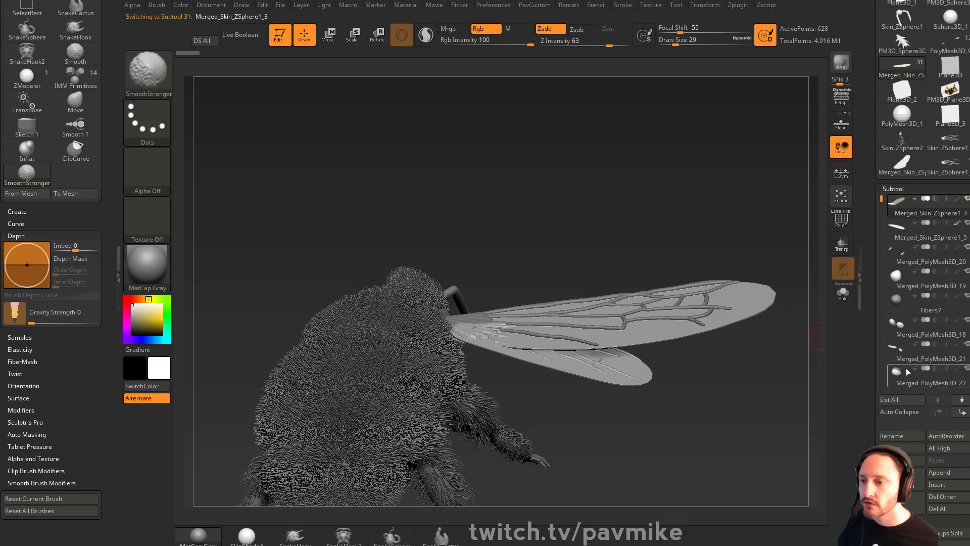
alt+click(714, 306)
key(w)
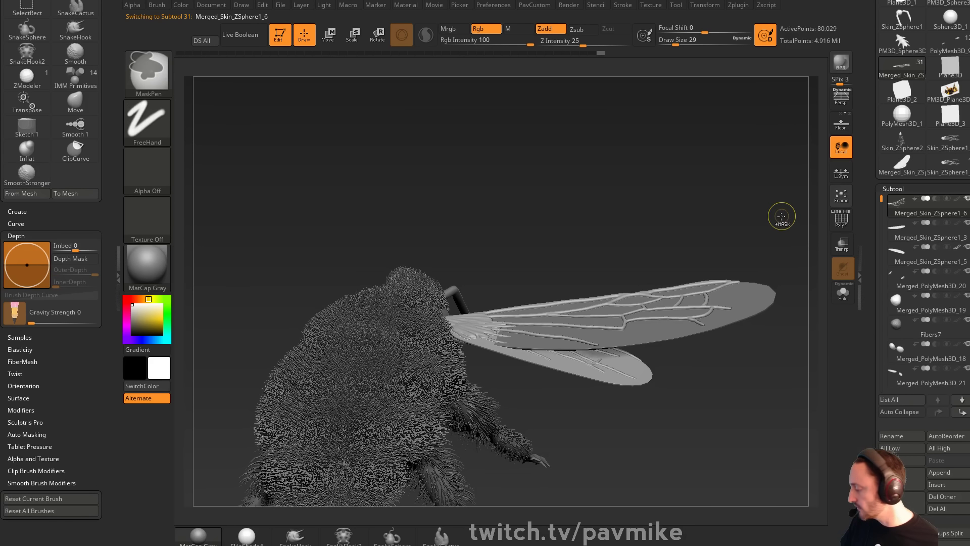
Apply a Bend Curve deformer to the merged forewing, ready for bending in a view from behind
click(372, 256)
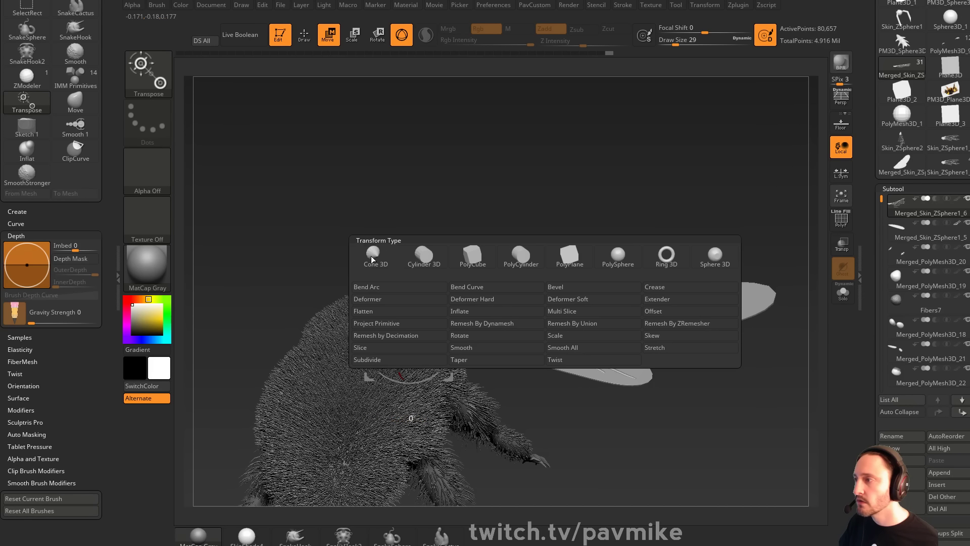
click(472, 286)
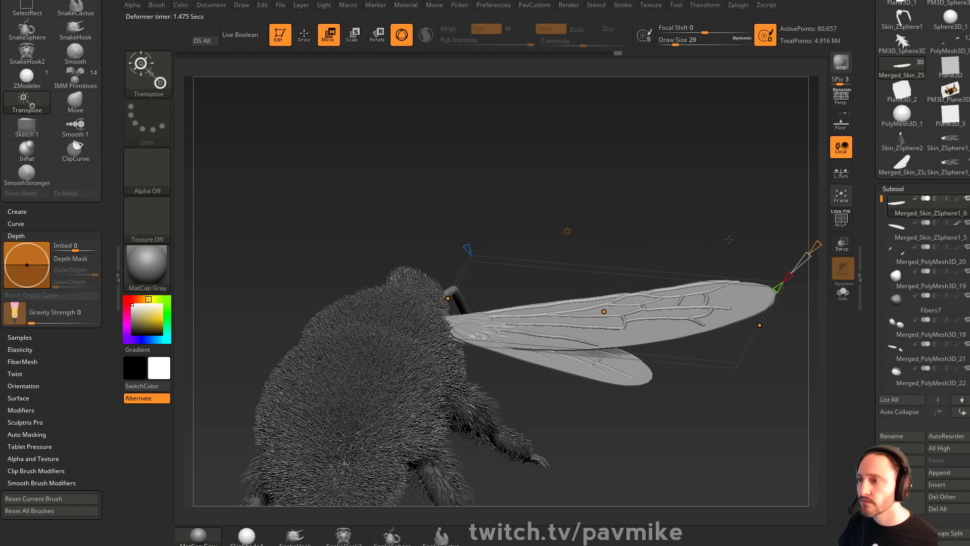
key(space)
key(space)
key(space)
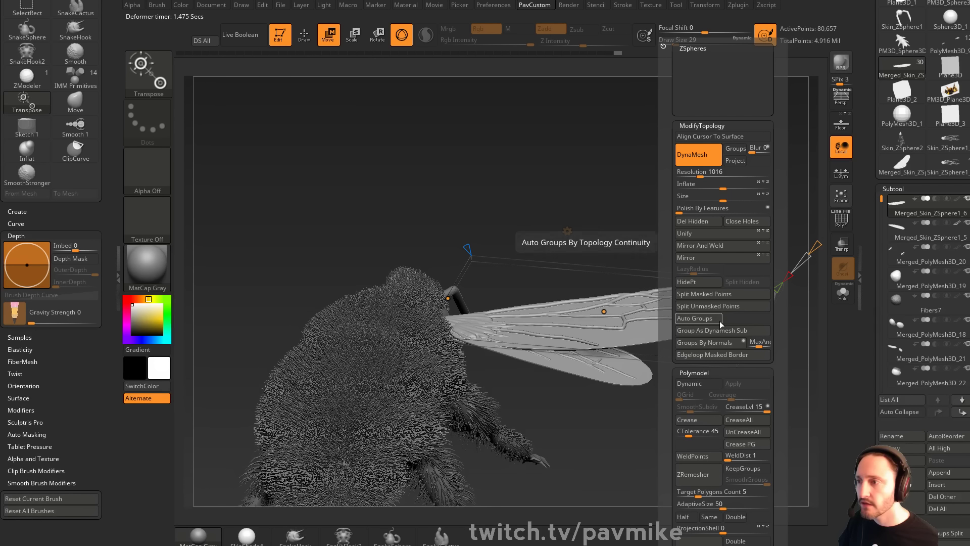
drag(743, 384, 766, 312)
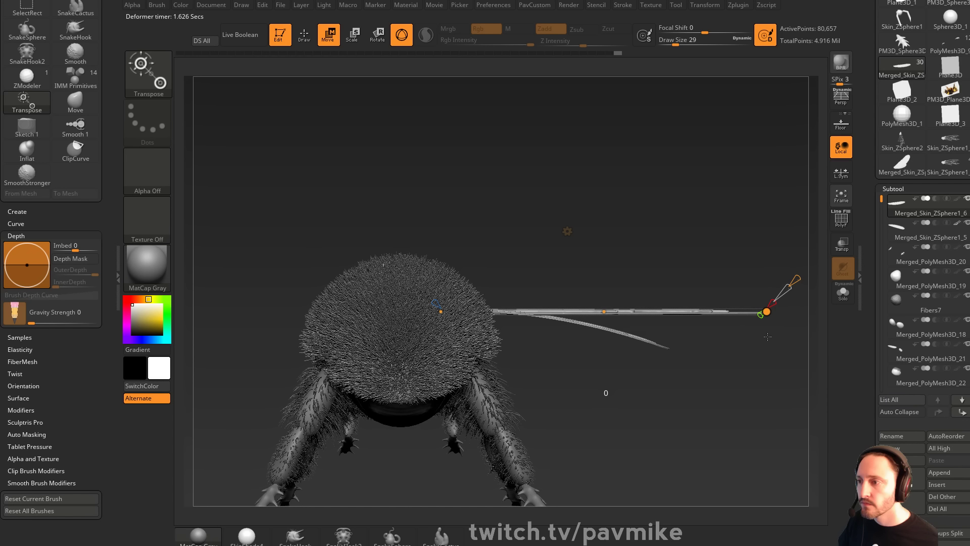
drag(767, 337, 764, 366)
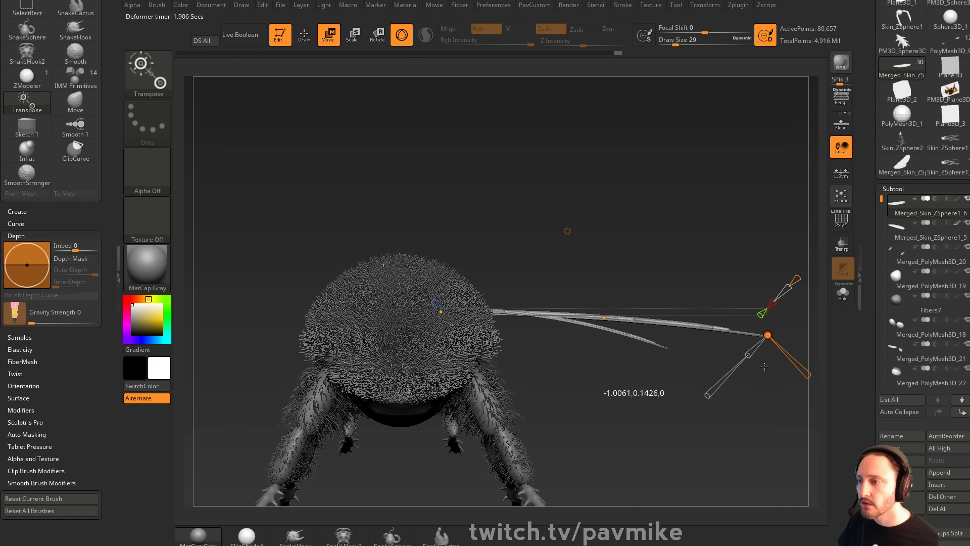
drag(764, 366, 763, 372)
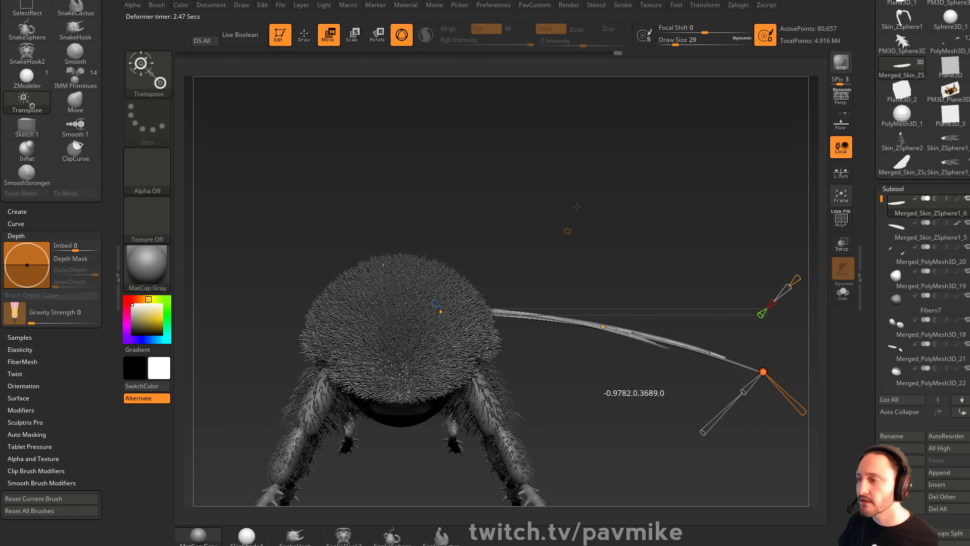
key(ctrl+z)
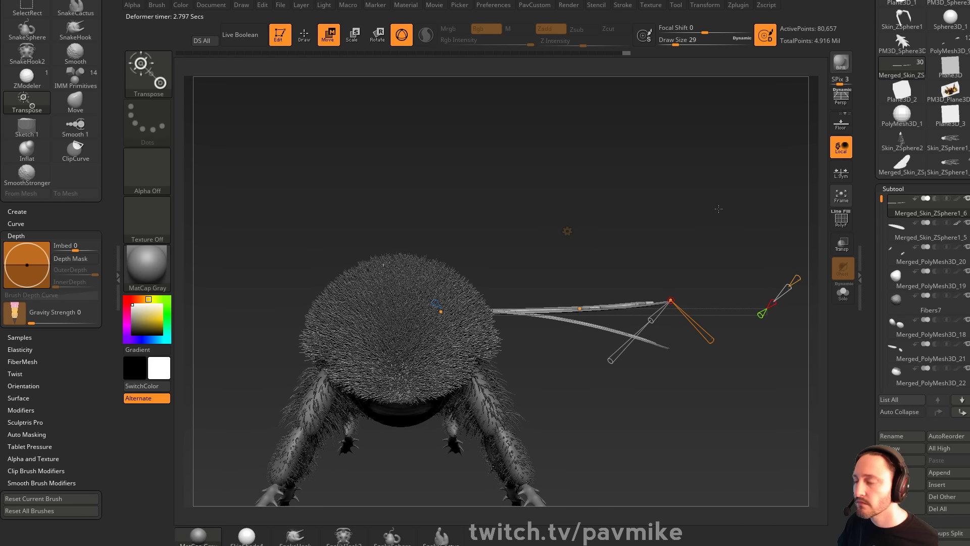
key(ctrl+z)
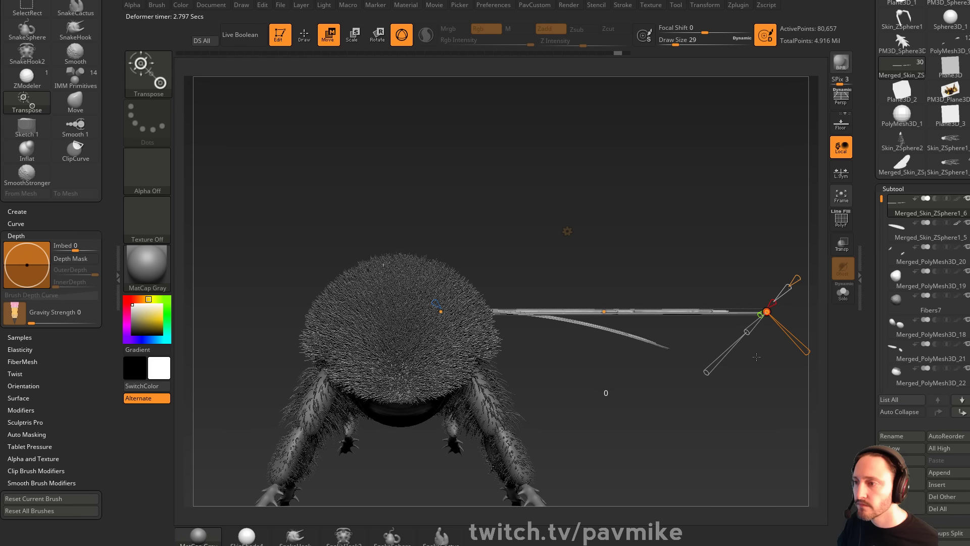
Bend the forewing's tip gently downward over the hindwing and return from Bend Curve to the Gizmo 3D
drag(756, 356, 752, 361)
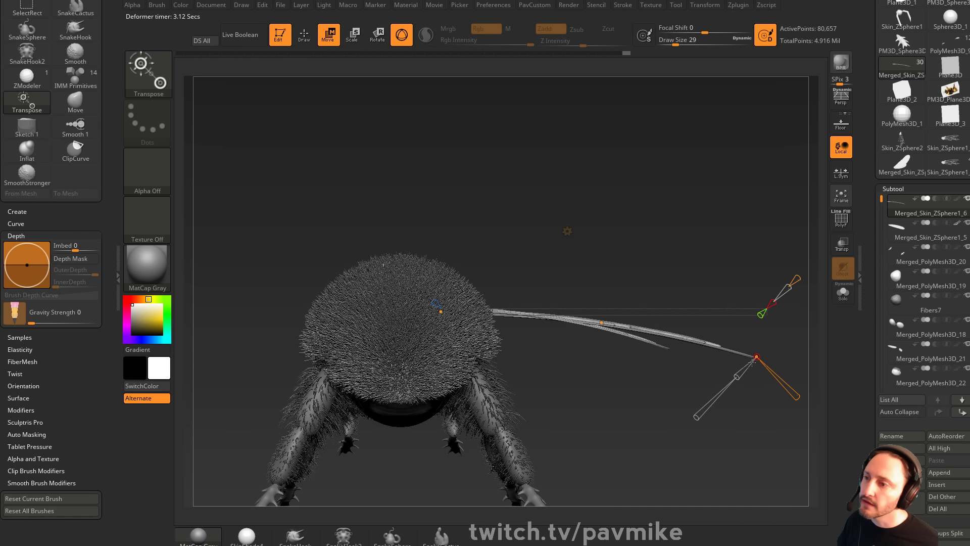
click(568, 231)
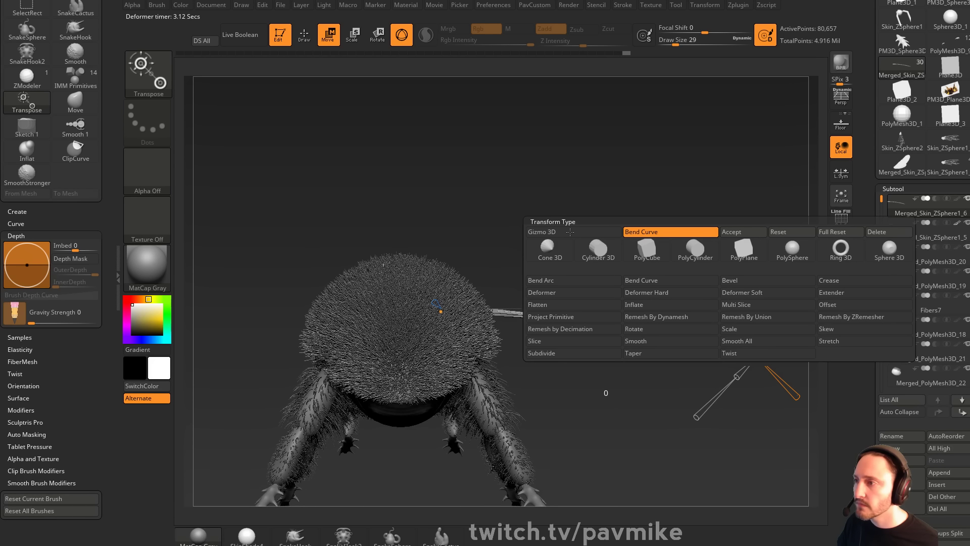
click(570, 232)
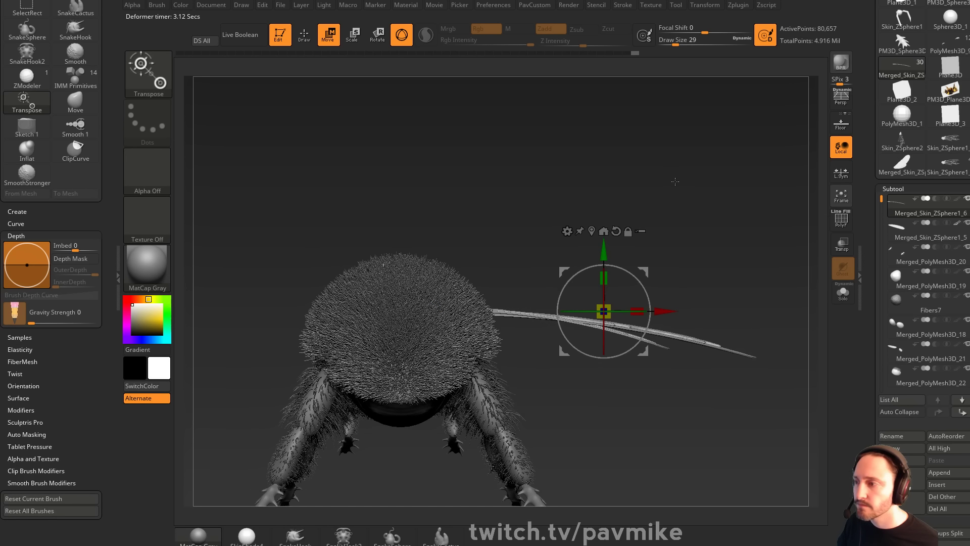
Select the hindwing and adjust its height slightly relative to the forewing
drag(674, 182, 661, 201)
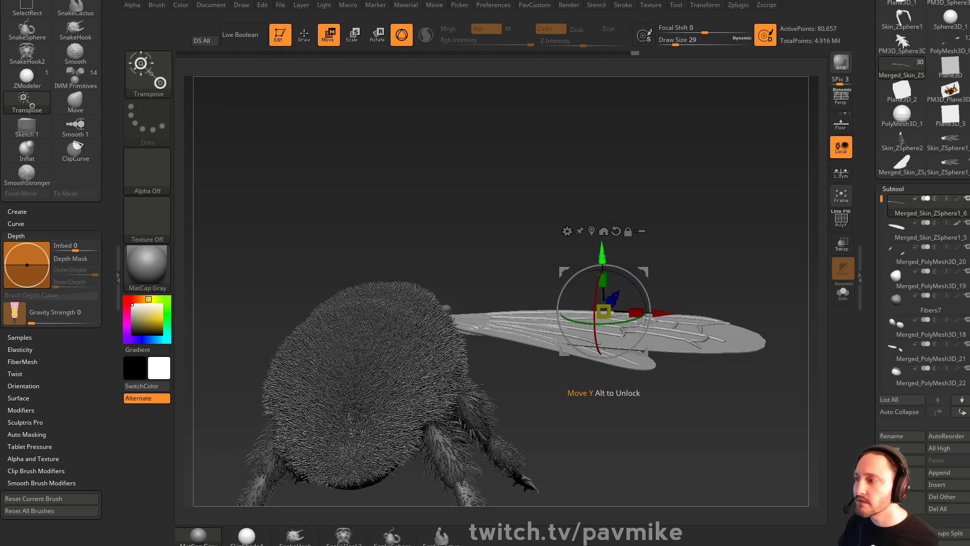
alt+click(612, 306)
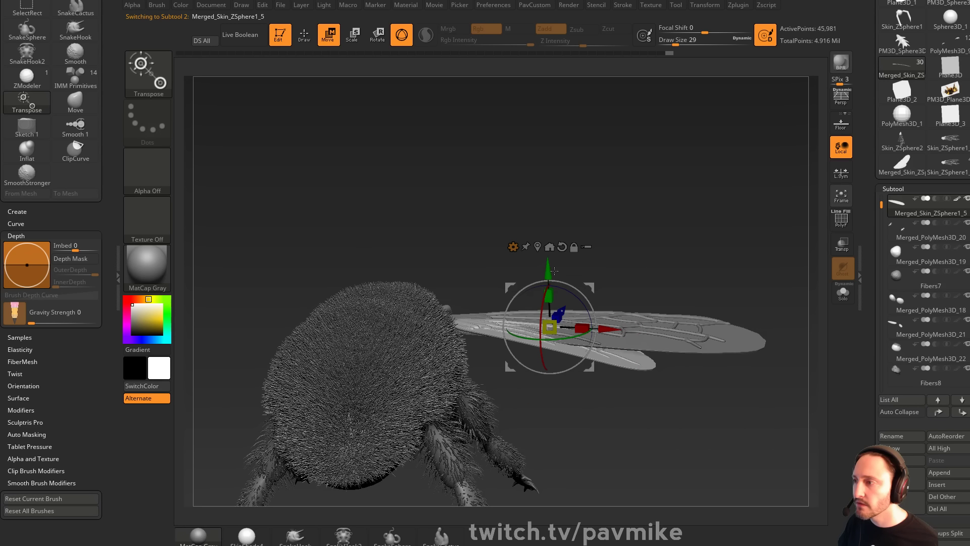
mouse_move(548, 270)
mouse_down()
mouse_move(549, 262)
mouse_move(565, 288)
mouse_move(586, 278)
mouse_up()
key(q)
Isolate the hindwing membrane and split the hidden veins off into a separate subtool
drag(688, 230, 745, 260)
ctrl+shift+click(158, 76)
ctrl+shift+click(223, 86)
ctrl+shift+click(454, 352)
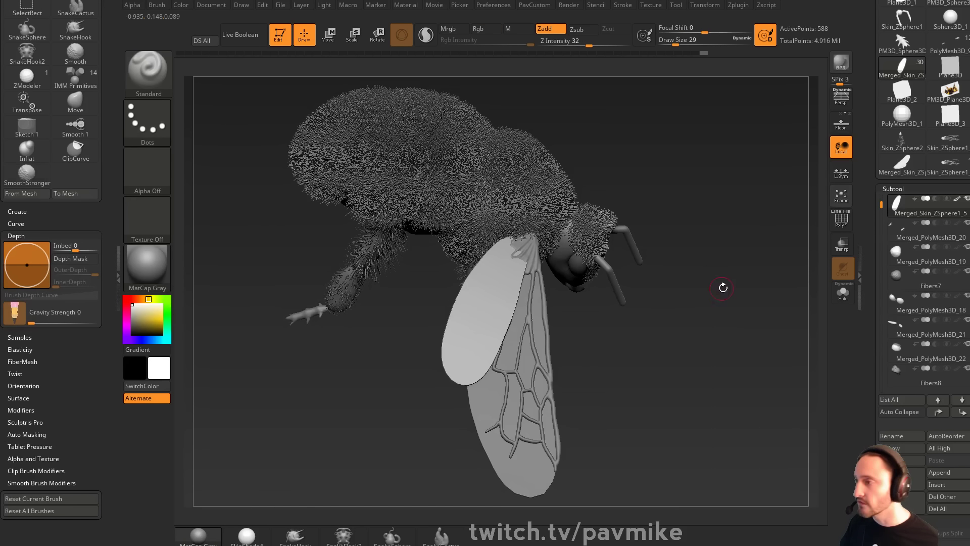
key(space)
click(748, 283)
Isolate the forewing membrane and split its hidden veins off into a separate subtool
ctrl+shift+click(486, 397)
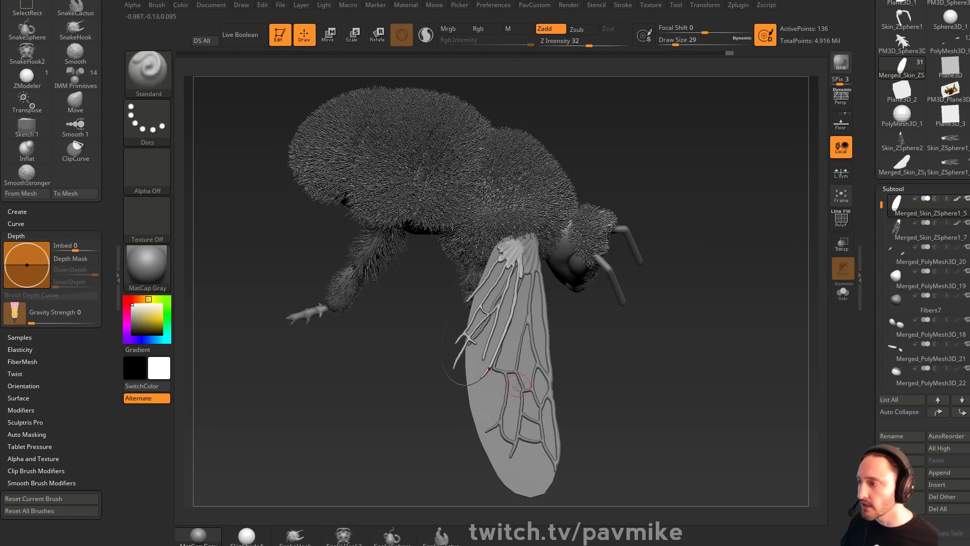
ctrl+shift+click(489, 392)
alt+click(489, 396)
ctrl+shift+click(489, 396)
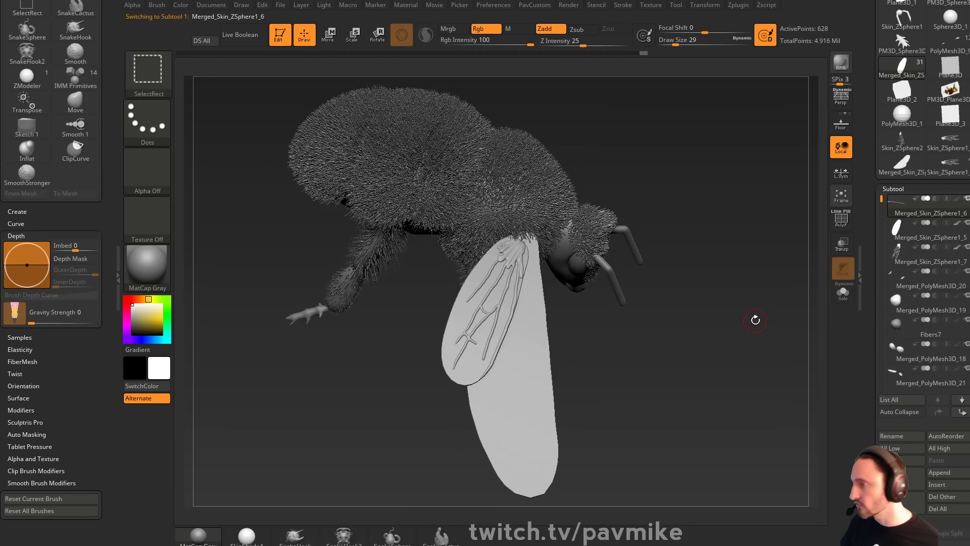
key(space)
click(768, 282)
Turn on dynamic subdivision for the forewing and hindwing membranes to smooth their outlines
drag(641, 353, 708, 332)
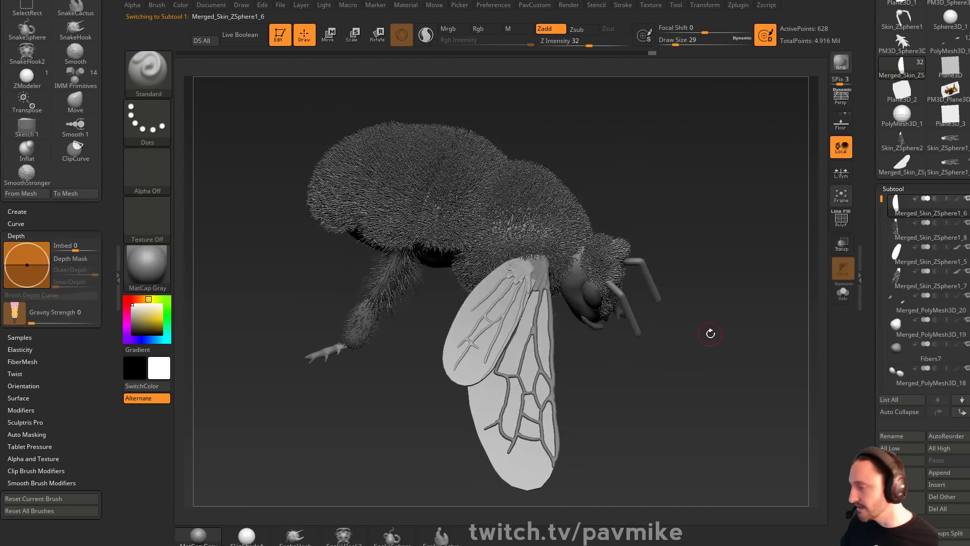
key(d)
click(528, 173)
drag(742, 295, 779, 264)
Mirror and weld the hindwing and forewing membranes onto the bee's other side
alt+click(462, 335)
key(space)
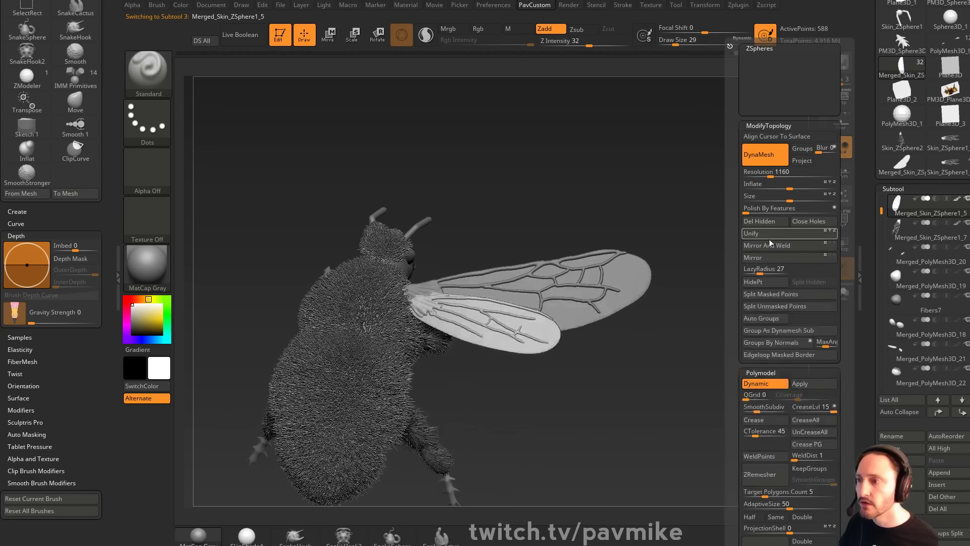
click(769, 245)
alt+click(622, 304)
key(space)
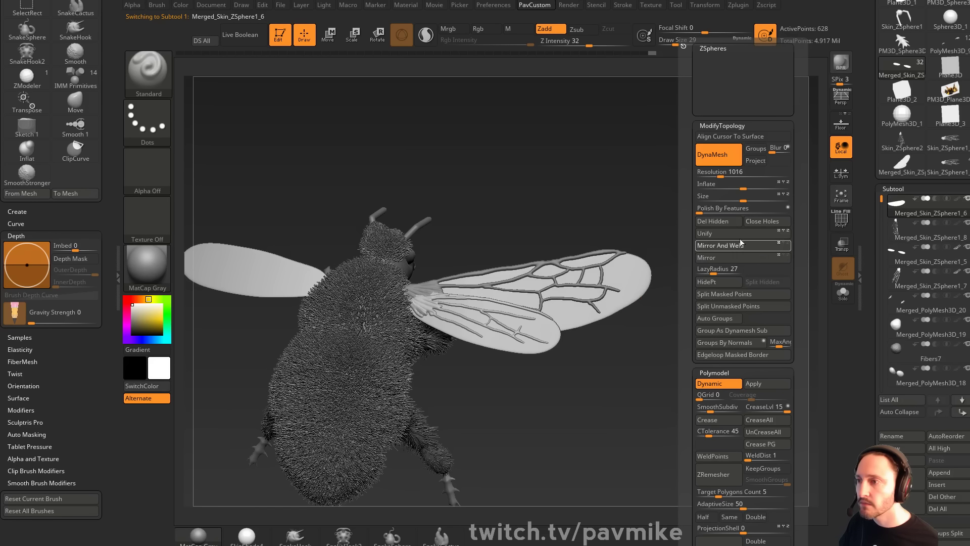
click(738, 245)
Mirror and weld the forewing and hindwing vein subtools so both pairs of wings have veins
alt+click(627, 250)
key(space)
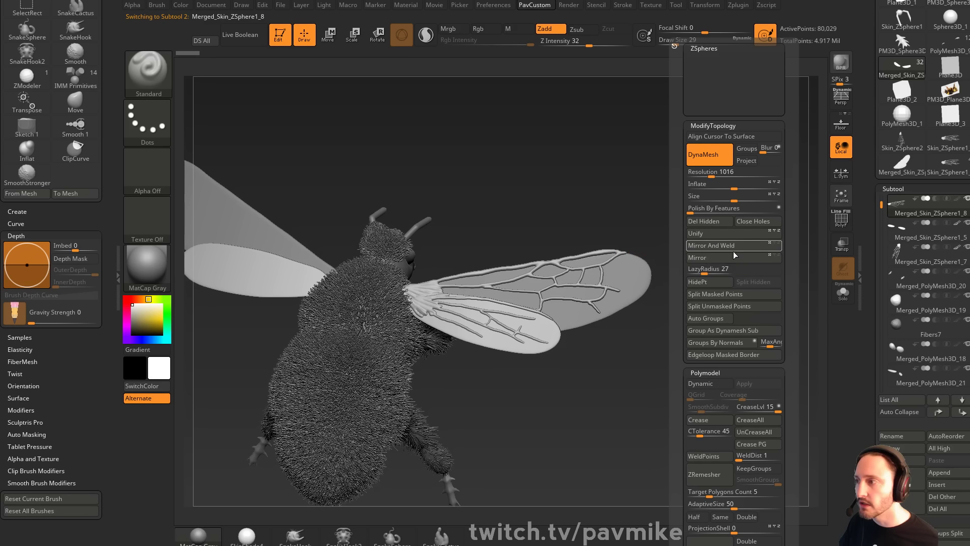
click(724, 246)
alt+click(525, 315)
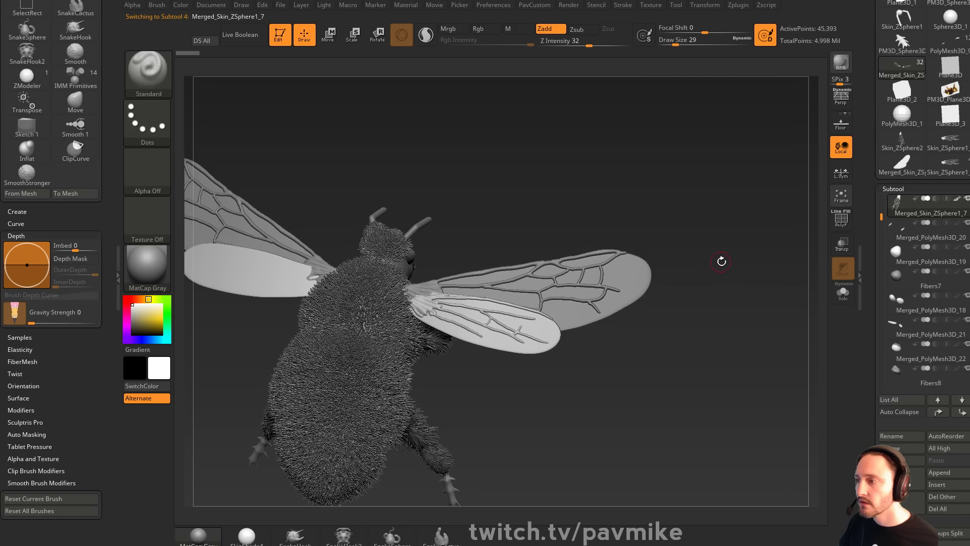
key(space)
click(728, 246)
Show the polypaint on all subtools and switch the bee's material to SkinShade4
shift+click(955, 201)
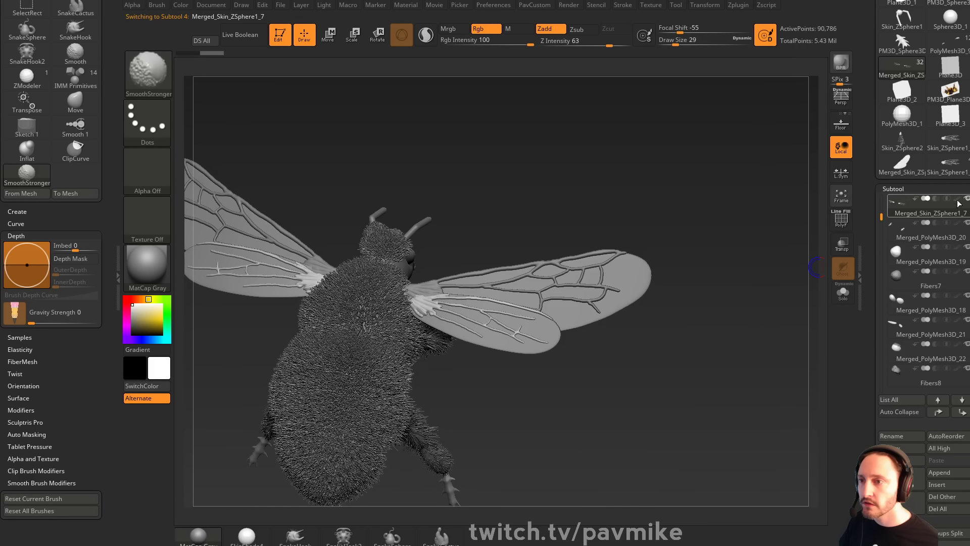
shift+click(956, 200)
mouse_move(771, 260)
alt+mouse_down()
mouse_move(762, 241)
mouse_move(717, 216)
mouse_move(762, 210)
mouse_move(709, 215)
mouse_move(720, 244)
mouse_move(749, 249)
mouse_move(736, 253)
mouse_move(744, 234)
alt+mouse_up()
click(247, 536)
key(s)
click(737, 254)
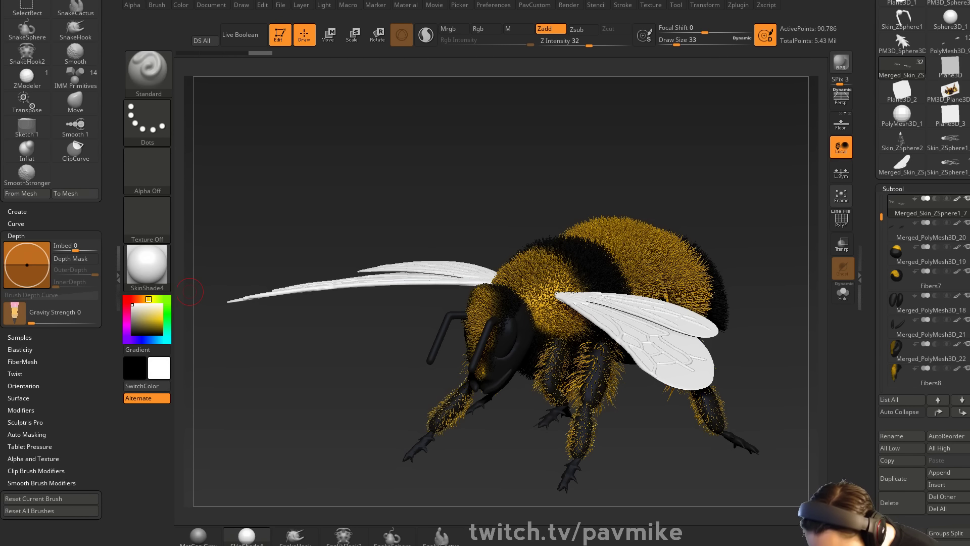
drag(420, 190, 450, 163)
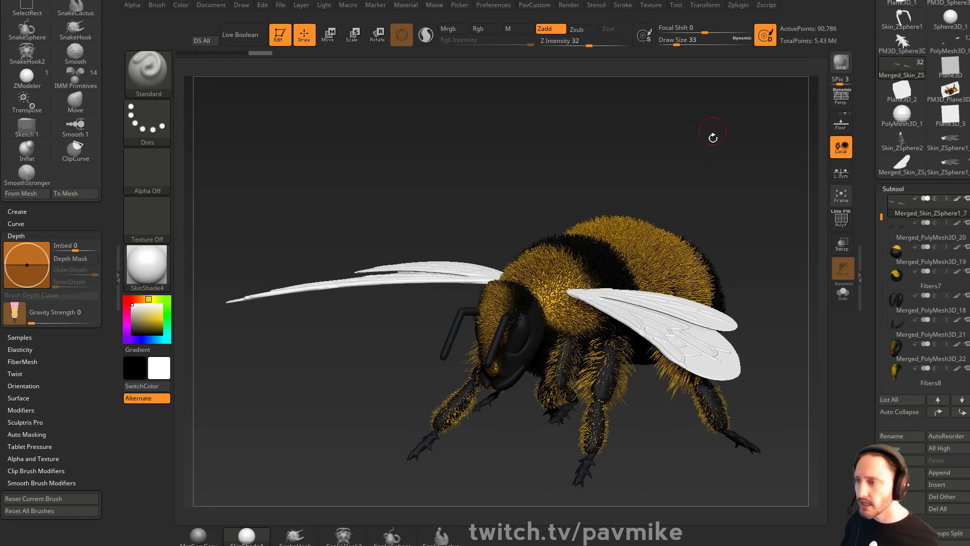
drag(713, 137, 723, 151)
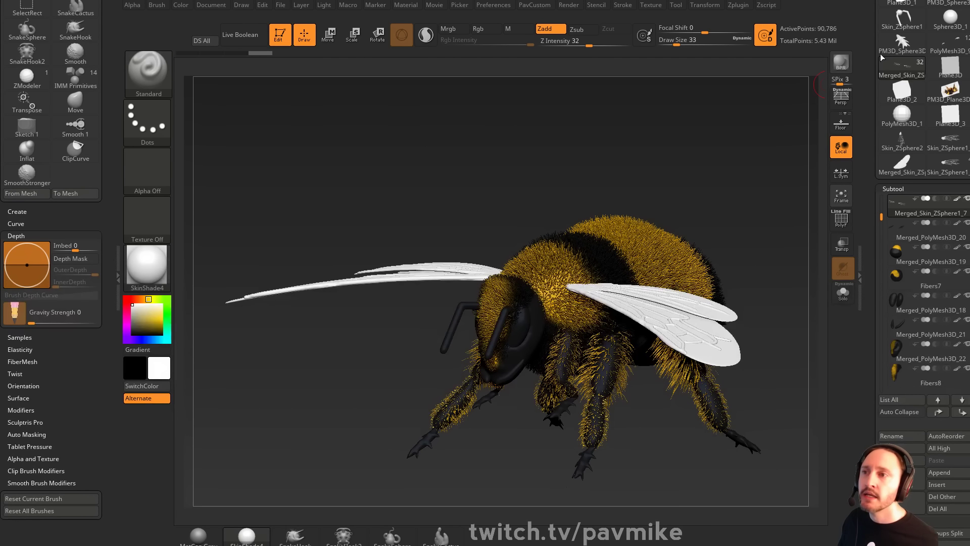
Save the bee tool in the Bumblebee folder as BumbleBee00
drag(874, 26, 873, 217)
click(962, 22)
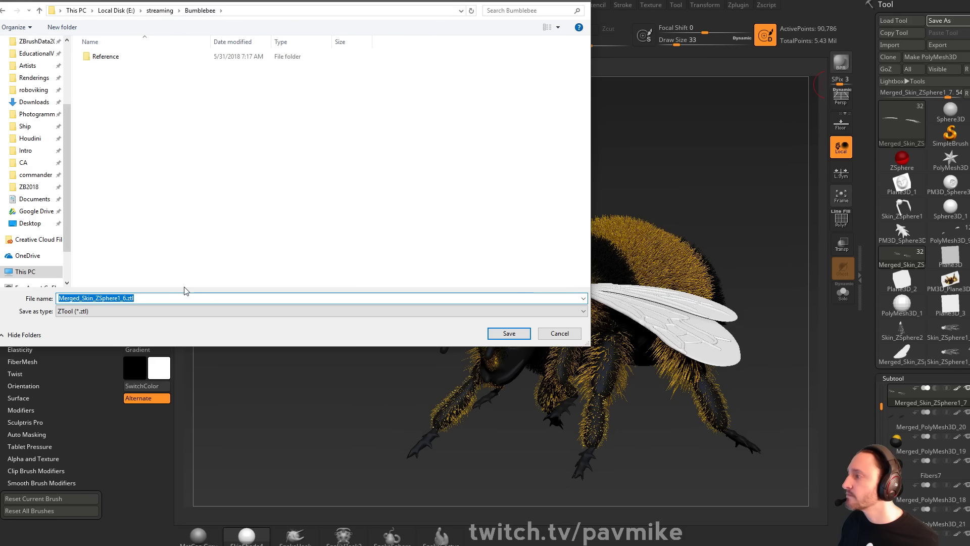
text(BumbleBee00)
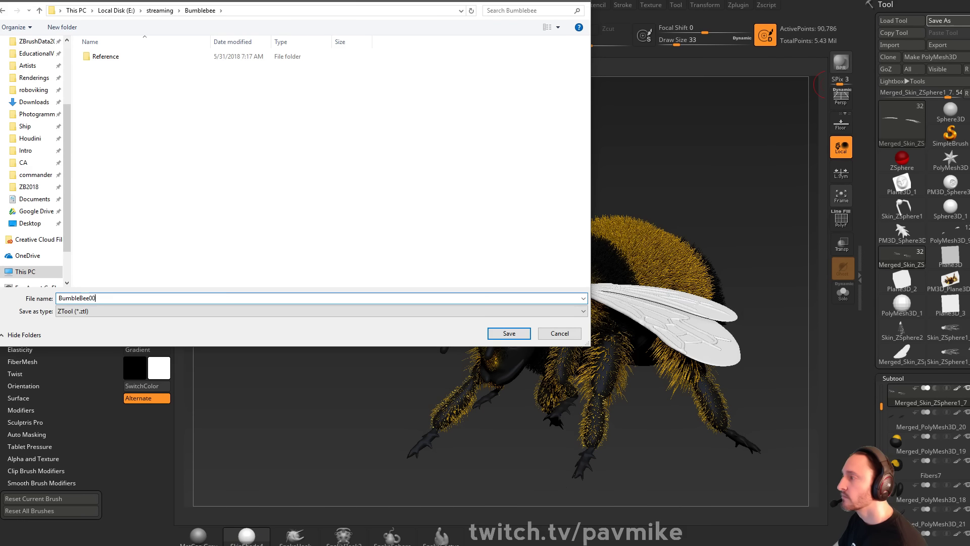
key(Return)
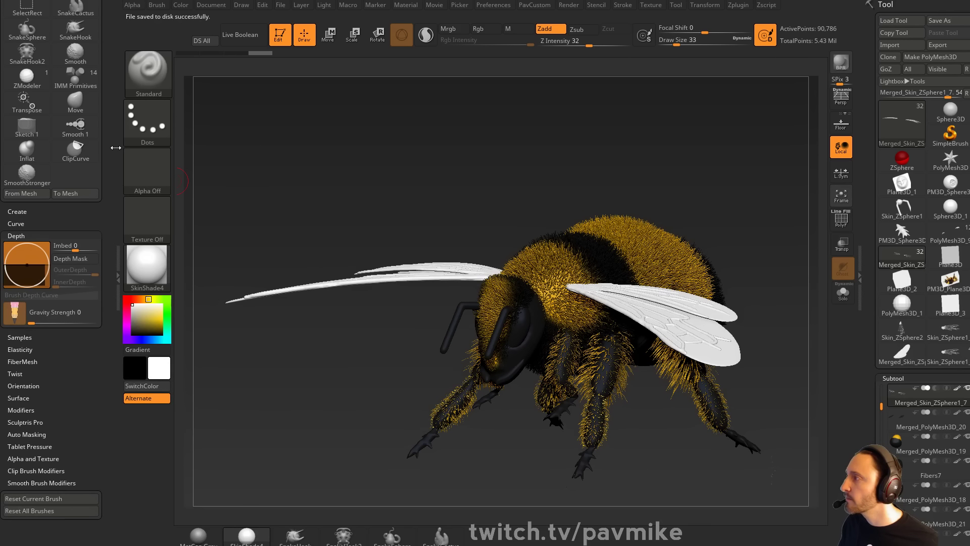
Enable KeyShot as the external renderer with Auto Merge off, and send the bee to KeyShot by rendering
click(569, 5)
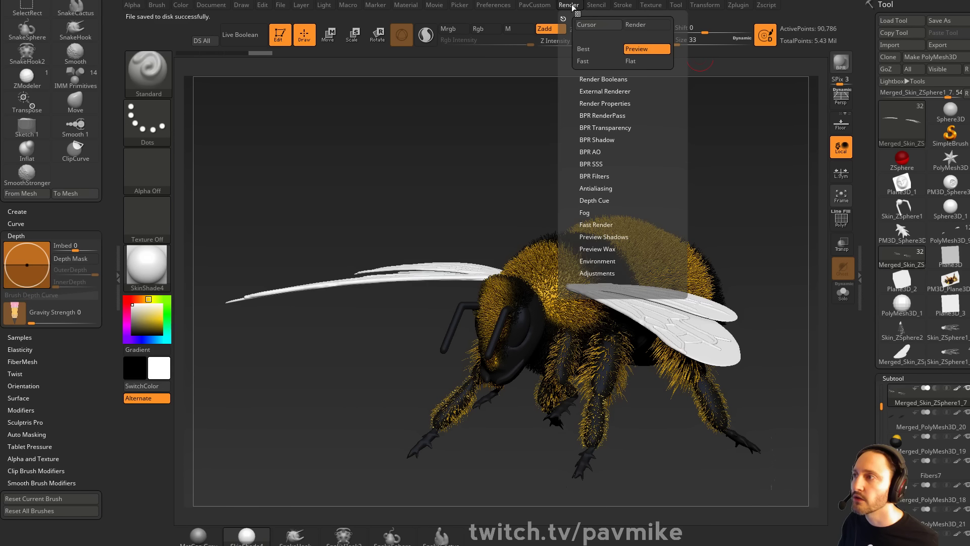
click(599, 91)
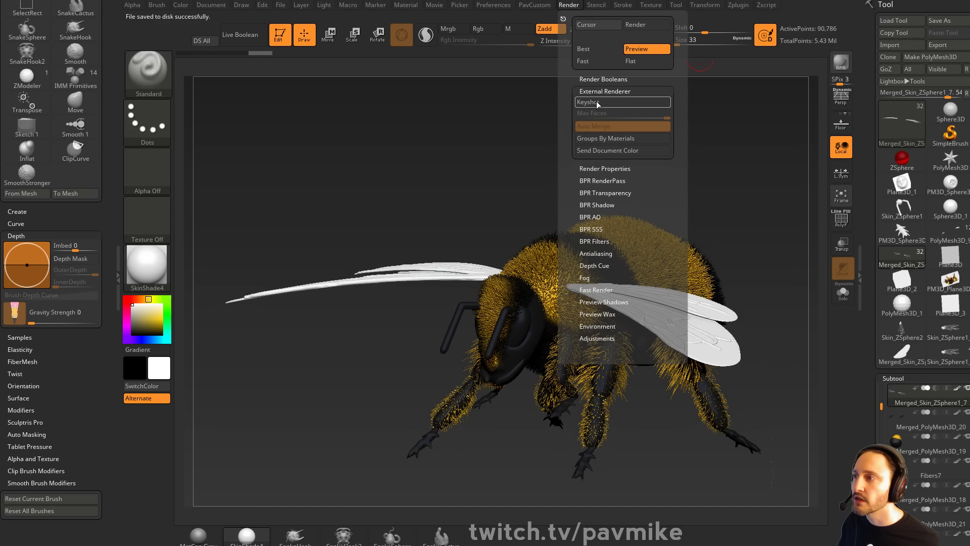
click(598, 103)
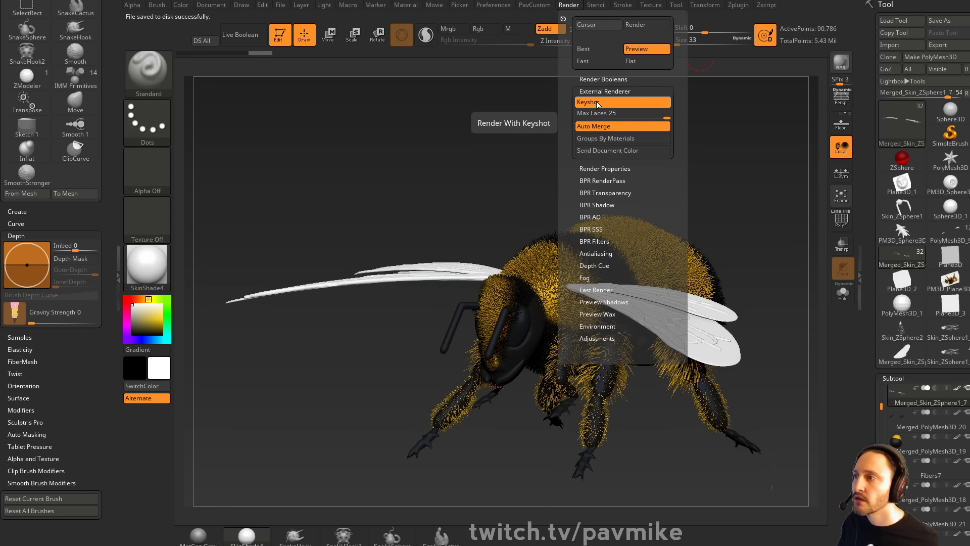
click(594, 126)
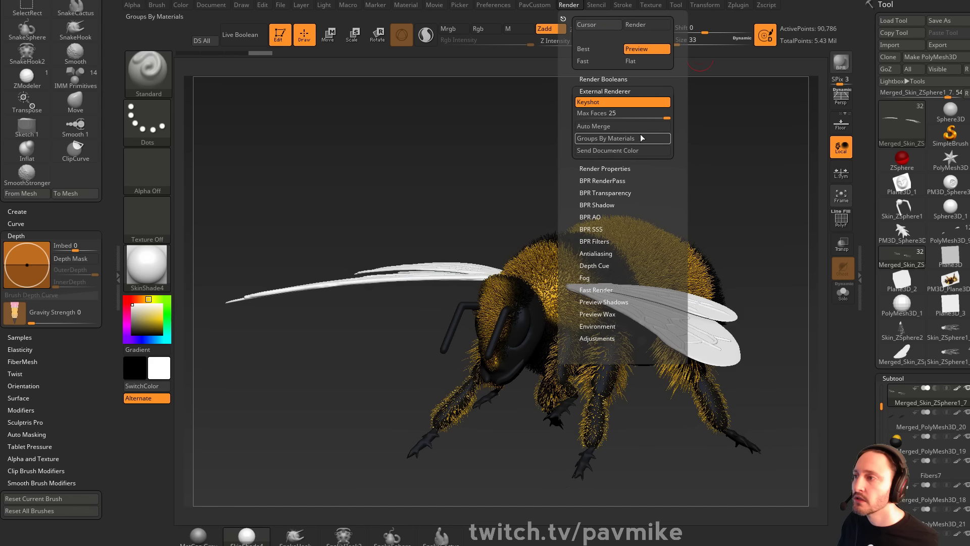
click(841, 62)
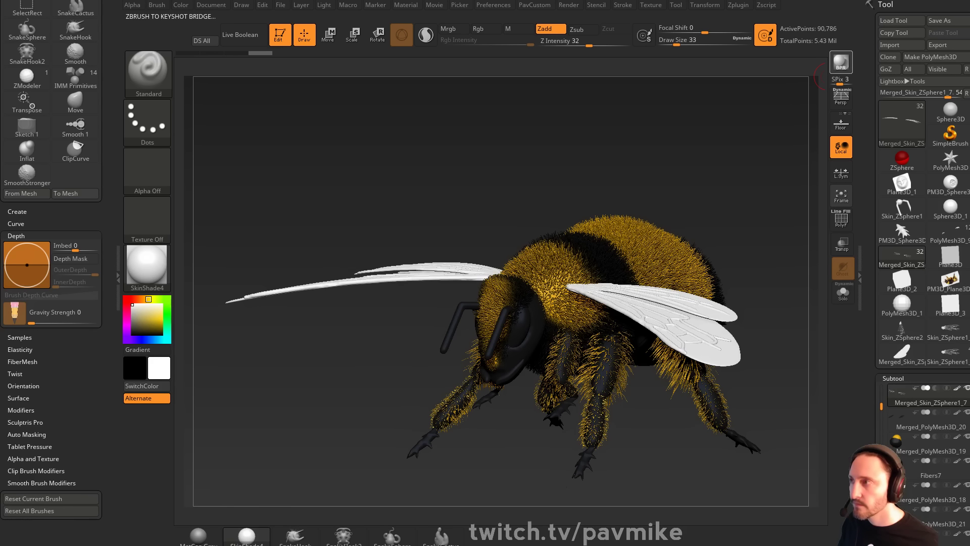
drag(969, 151, 658, 0)
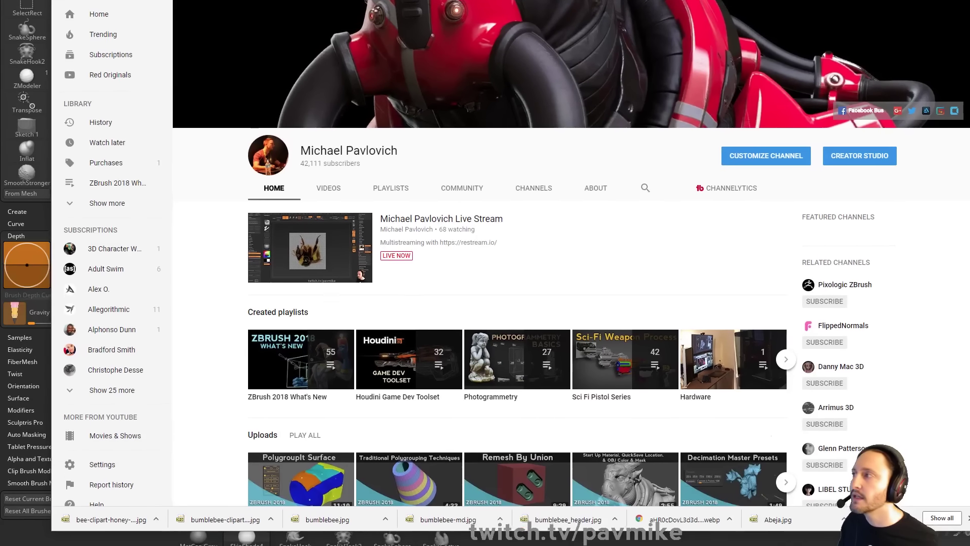
mouse_move(485, 1)
mouse_down()
mouse_move(480, 13)
mouse_move(490, 0)
mouse_up()
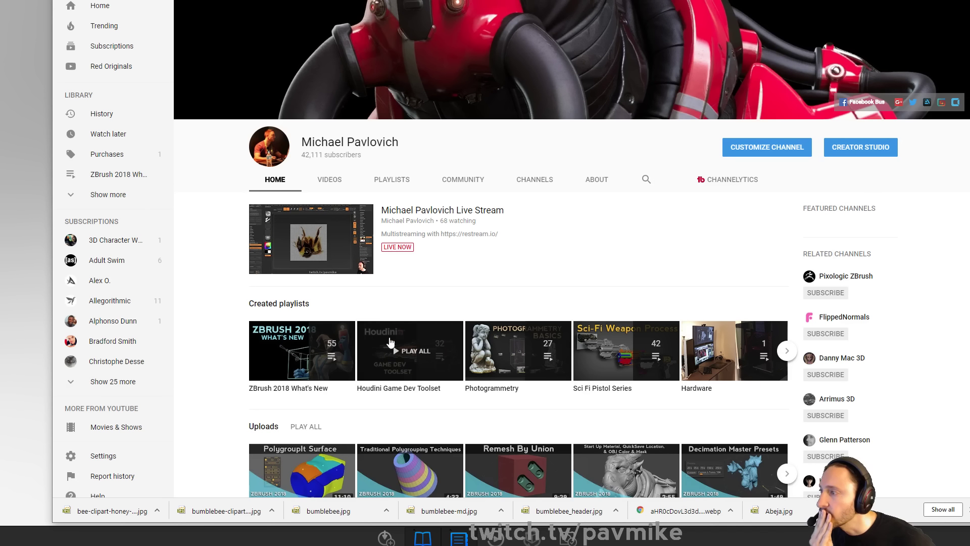
click(395, 181)
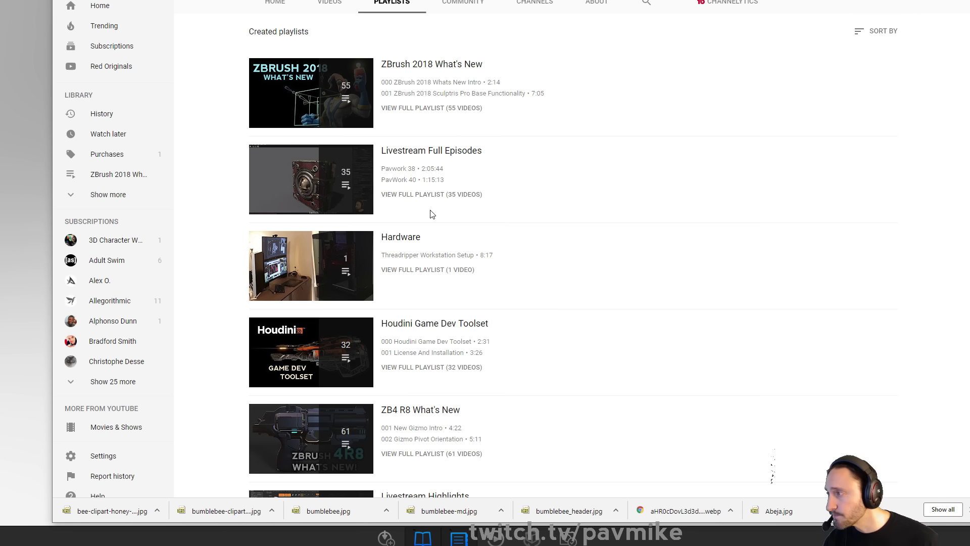
drag(512, 0, 599, 291)
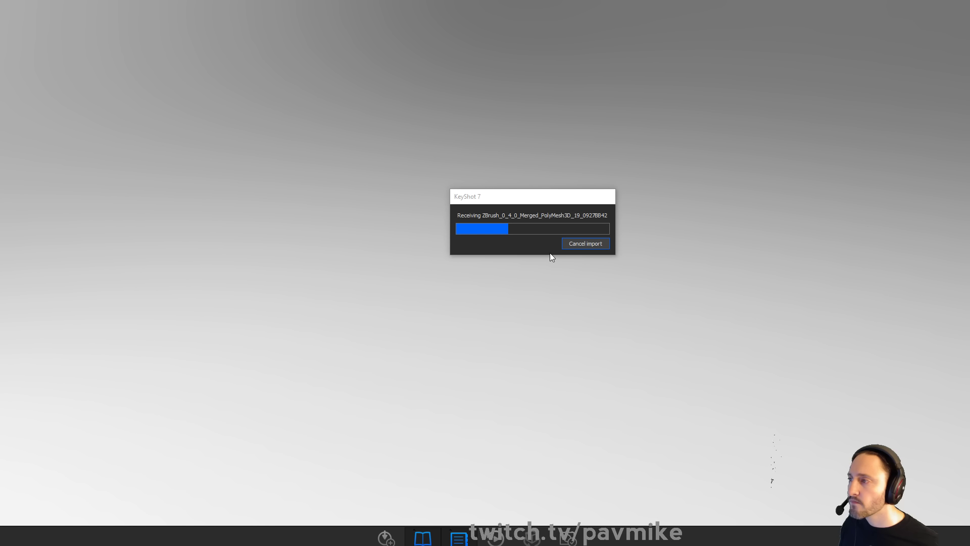
click(524, 192)
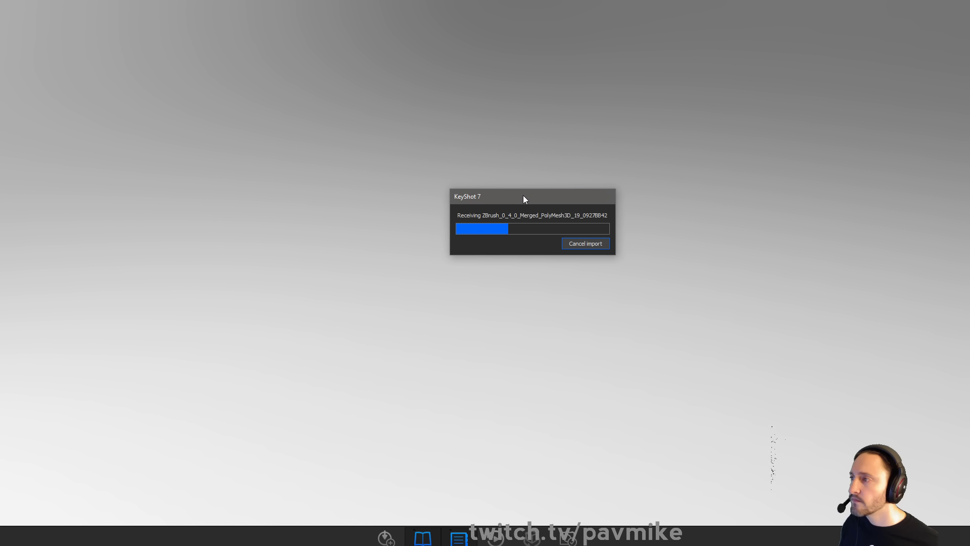
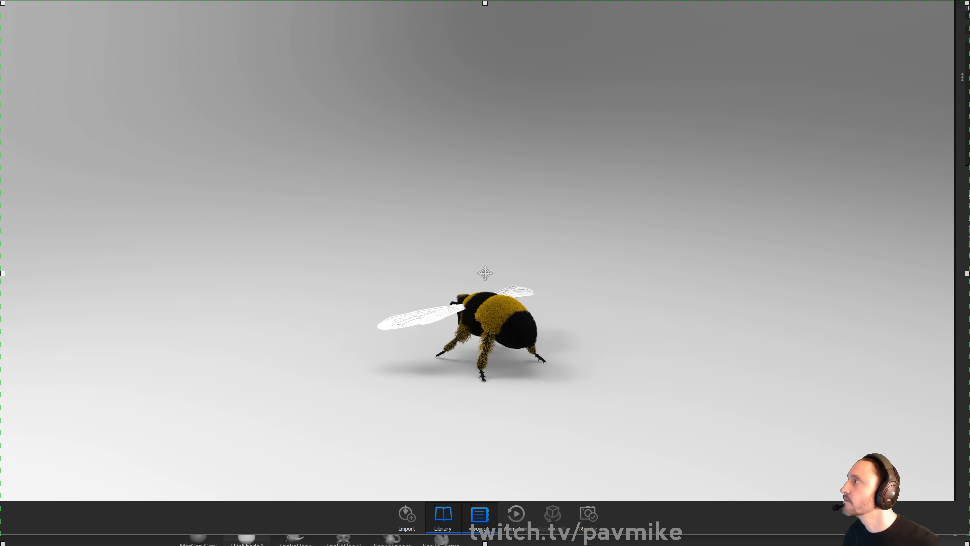
Switch to KeyShot and resize its window so the whole interface fits the screen
drag(0, 0, 1, 0)
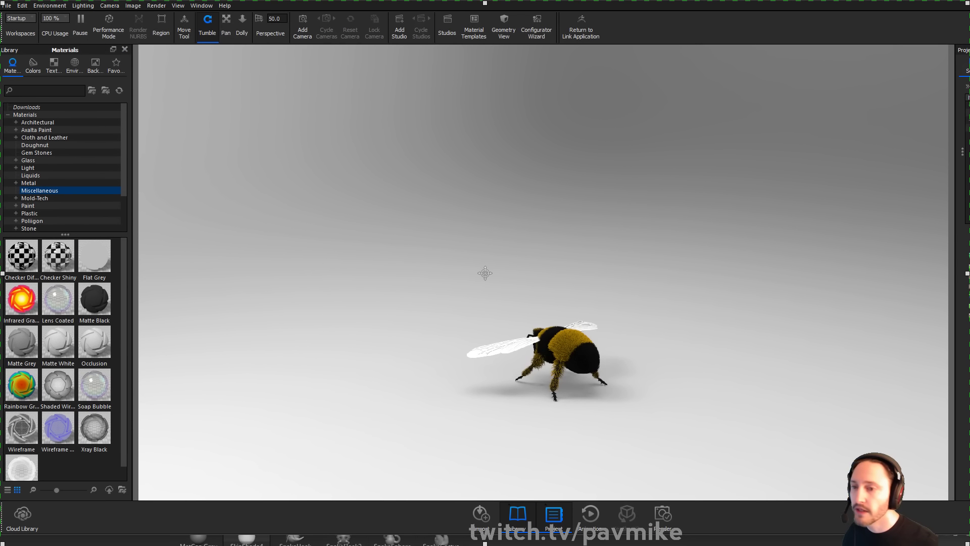
drag(969, 0, 967, 0)
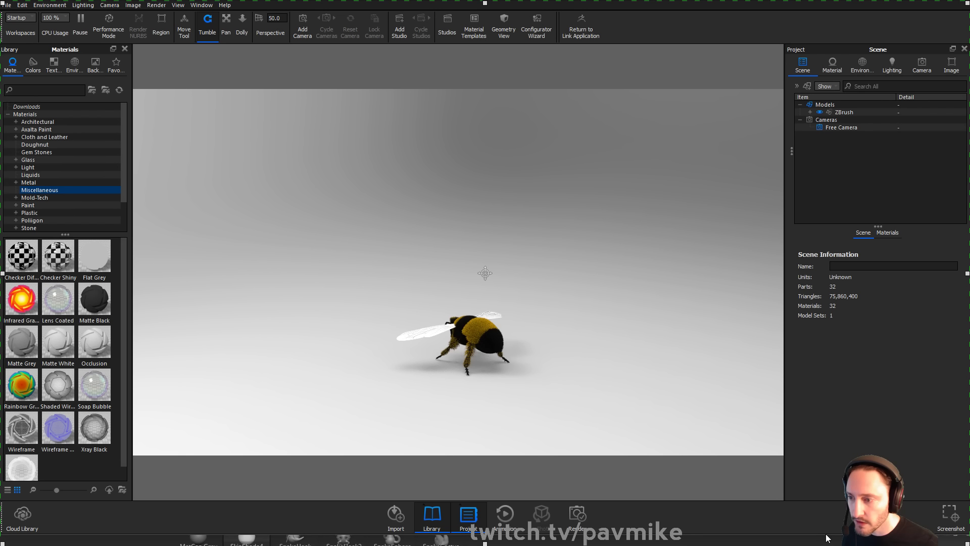
drag(825, 537, 825, 545)
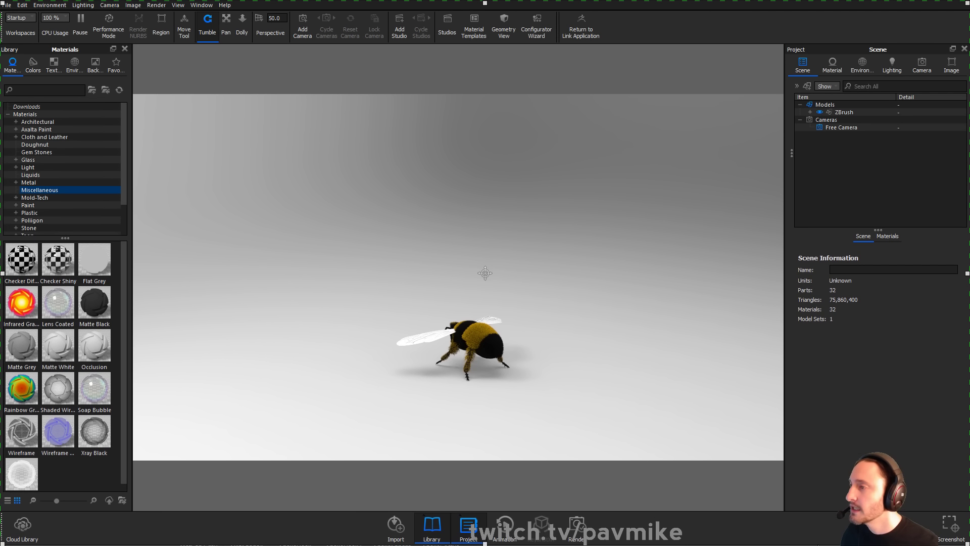
Light the bee with the pixologic_roof_4 environment from the ZBrush environment library
drag(385, 259, 665, 337)
alt+right_drag(665, 337, 944, 520)
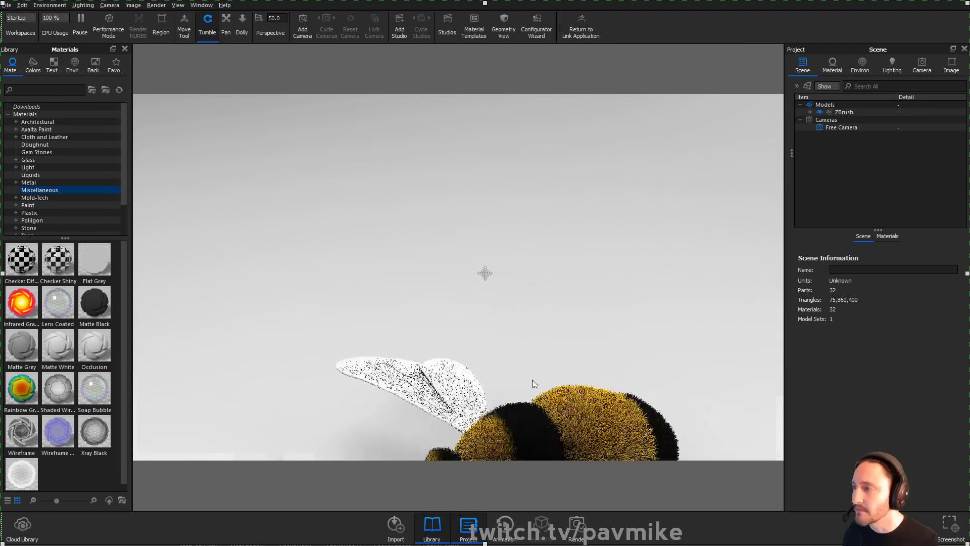
middle_drag(532, 381, 532, 223)
drag(532, 223, 733, 315)
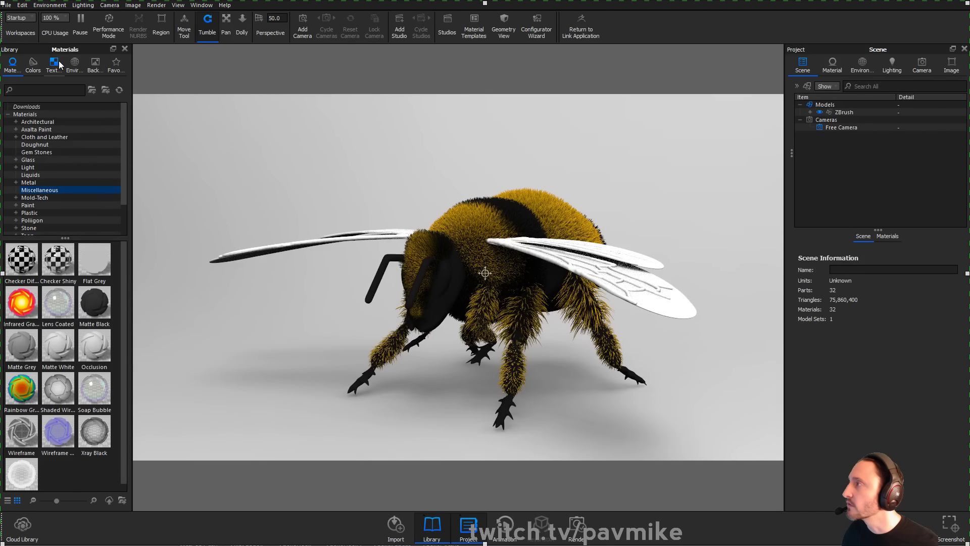
click(74, 63)
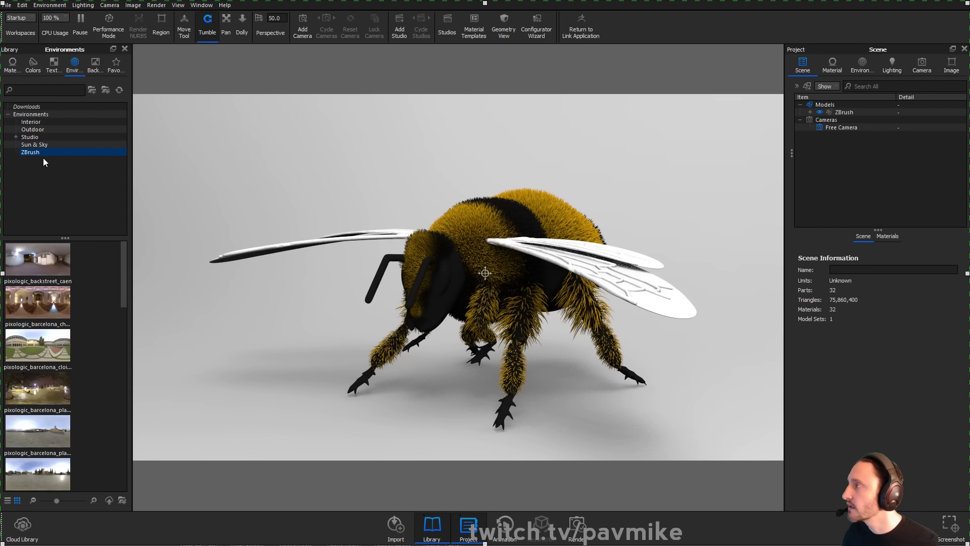
scroll(75, 384, down, 5)
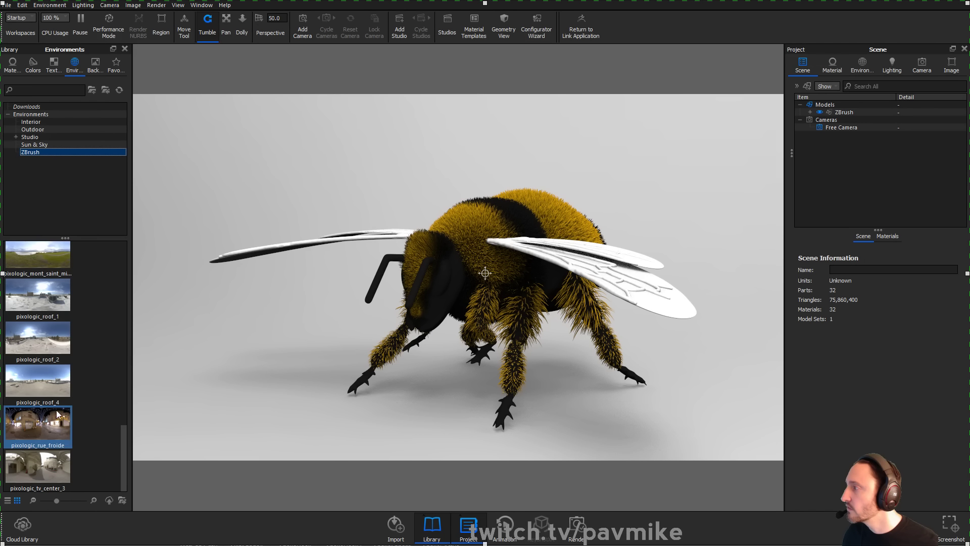
double_click(49, 379)
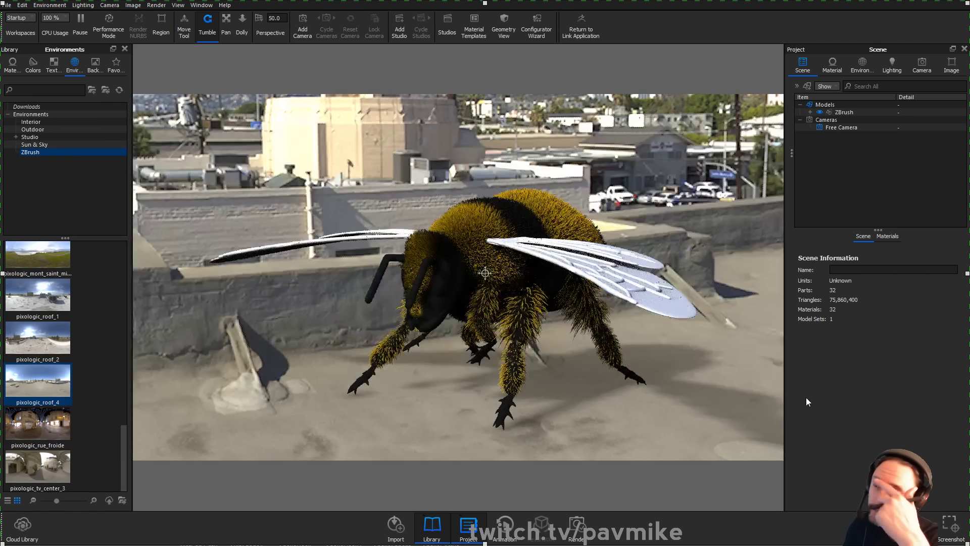
Replace the visible rooftop backdrop with a plain mid-grey background colour
click(862, 64)
click(940, 416)
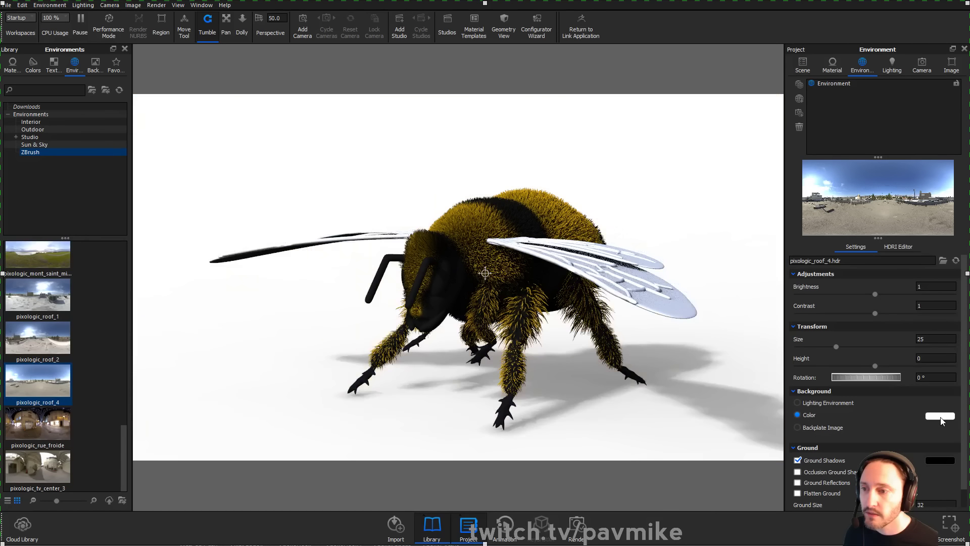
click(815, 365)
drag(850, 255, 838, 104)
click(880, 448)
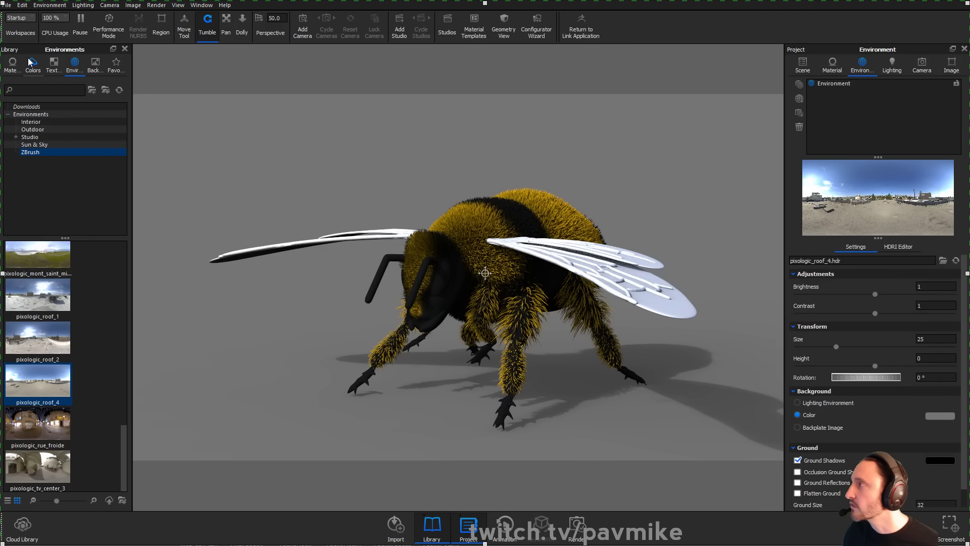
Apply the Lens Coated material to the forewing and hindwing membranes
click(12, 64)
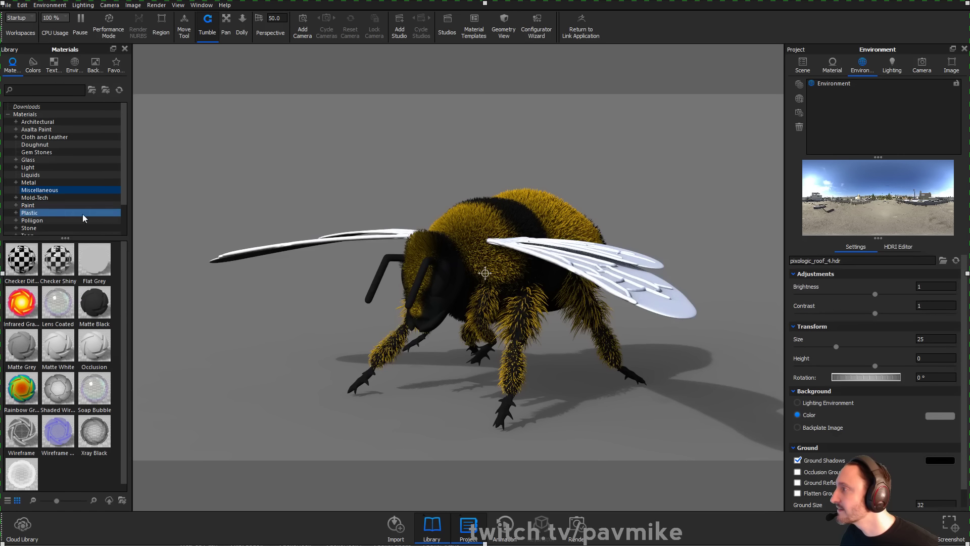
drag(58, 303, 649, 302)
mouse_move(705, 217)
mouse_down()
mouse_move(640, 290)
mouse_move(587, 296)
mouse_move(625, 258)
mouse_move(641, 259)
mouse_up()
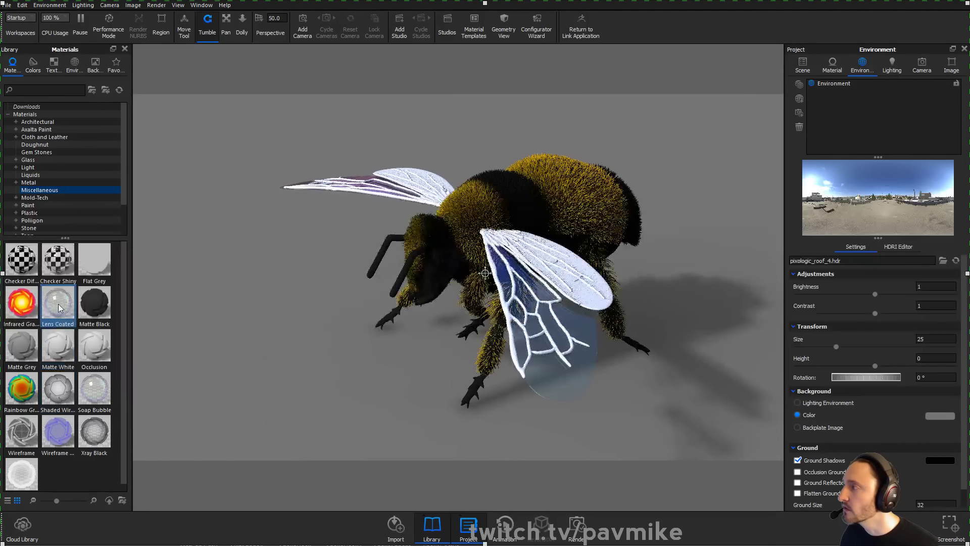
click(831, 65)
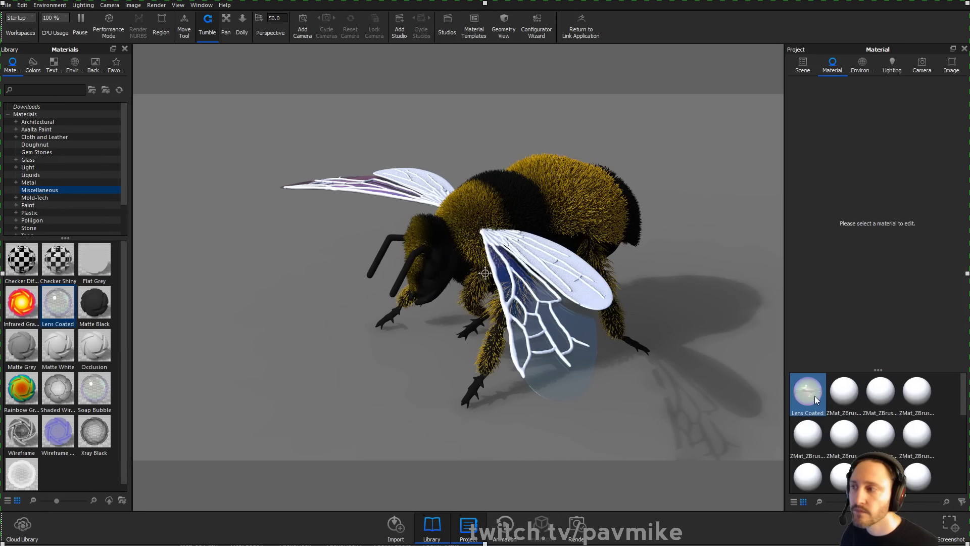
drag(807, 390, 587, 297)
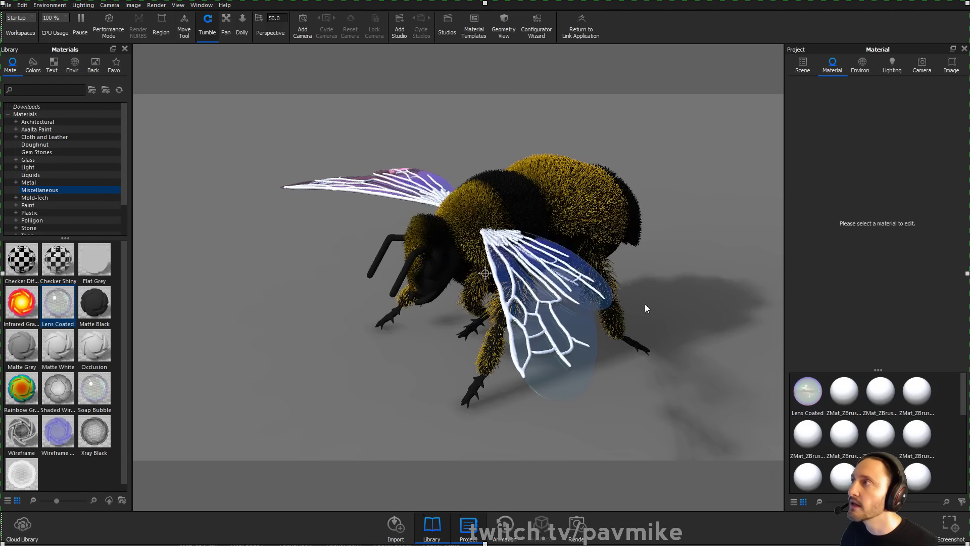
Apply the black Hard Shiny plastic material to the bee's bare face
scroll(53, 174, down, 2)
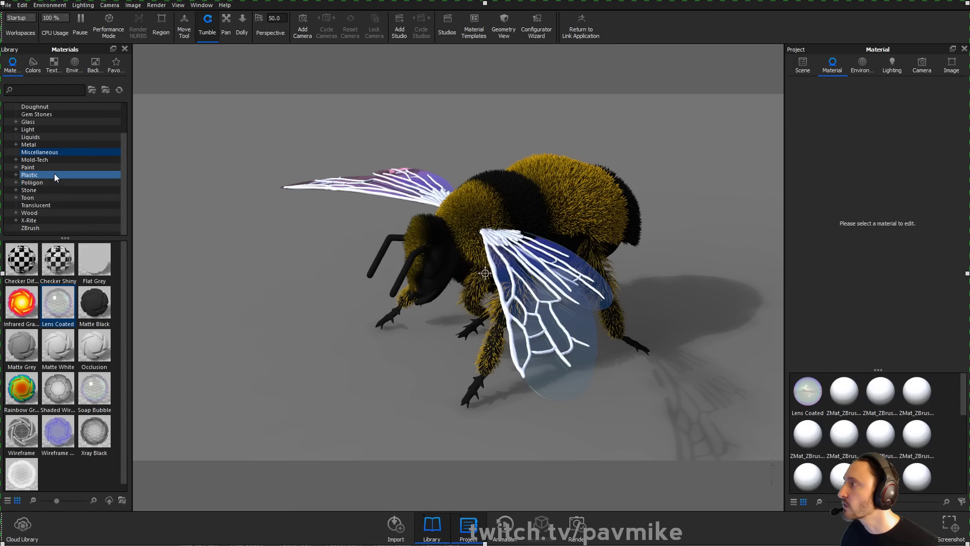
scroll(46, 201, up, 1)
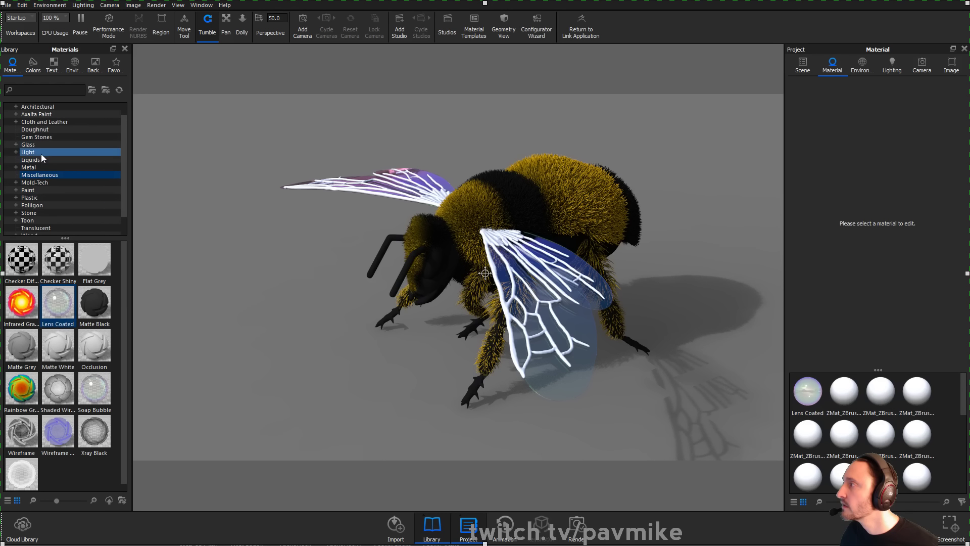
click(48, 198)
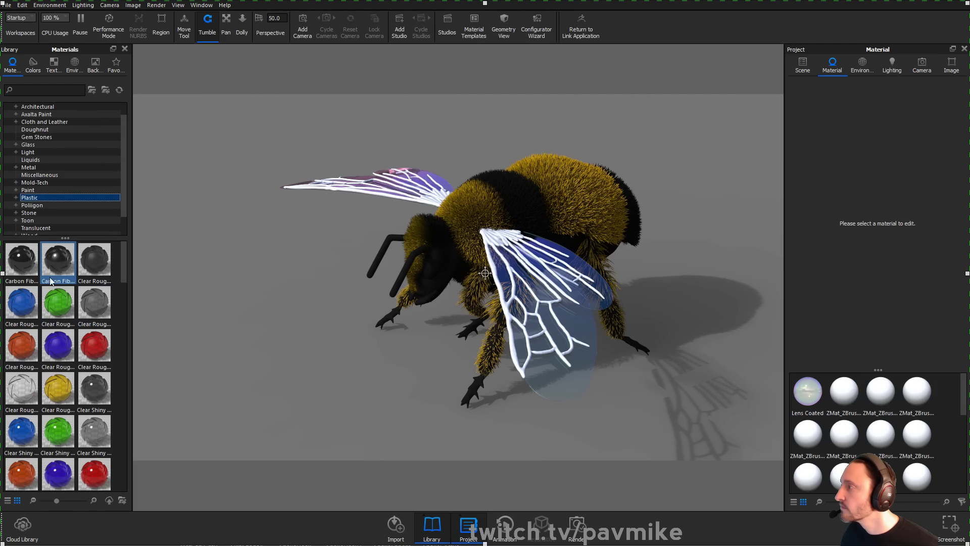
click(17, 198)
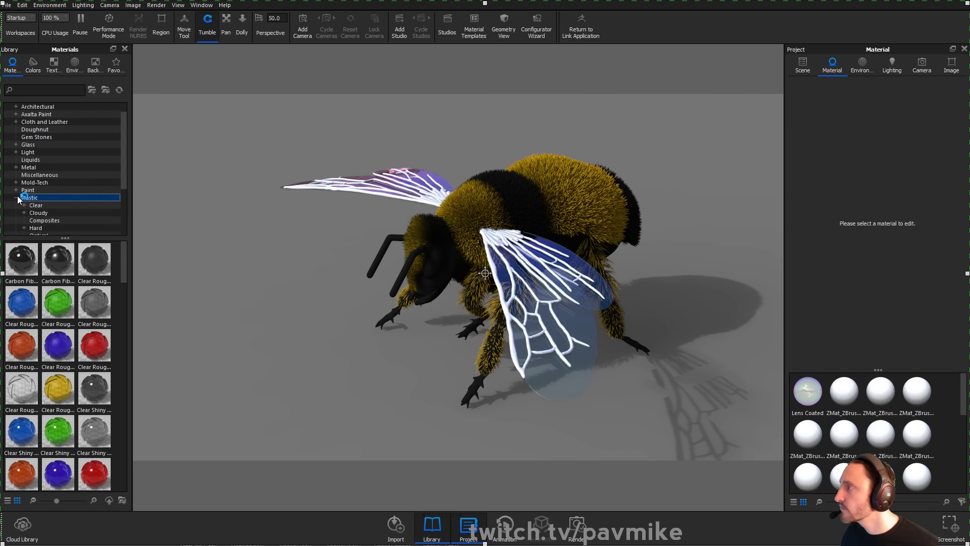
scroll(26, 213, down, 2)
click(23, 182)
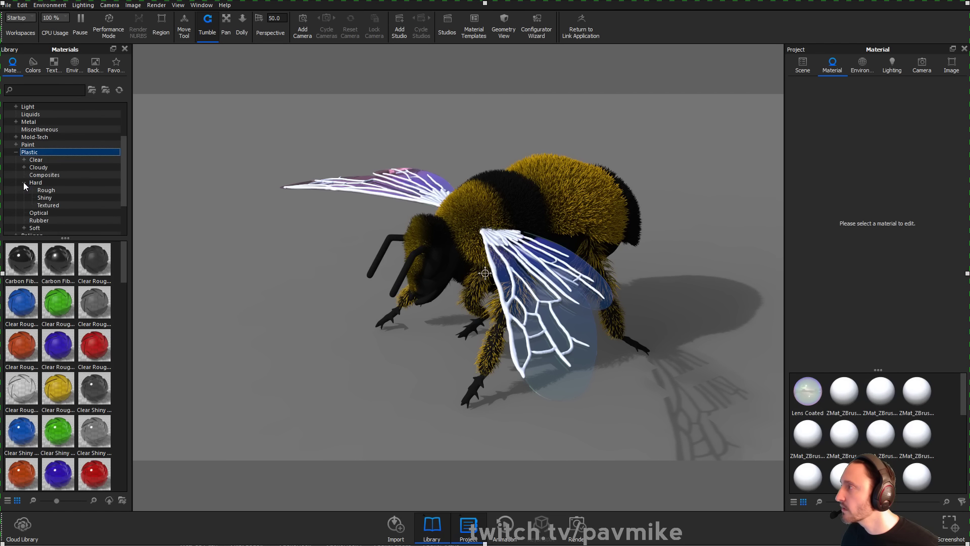
click(44, 197)
drag(21, 258, 435, 283)
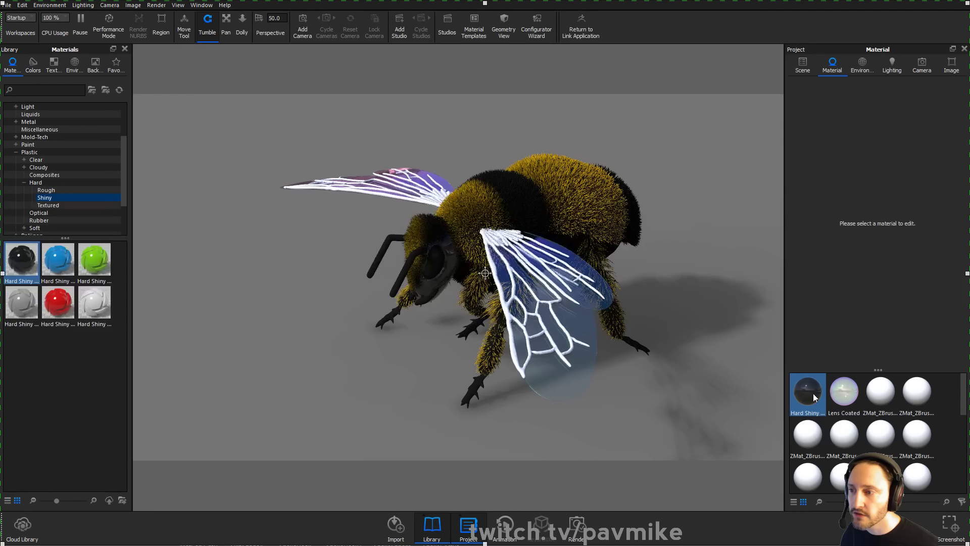
Assign the same black Hard Shiny plastic to the bee's legs
drag(806, 397, 475, 385)
drag(812, 391, 635, 346)
drag(711, 396, 485, 348)
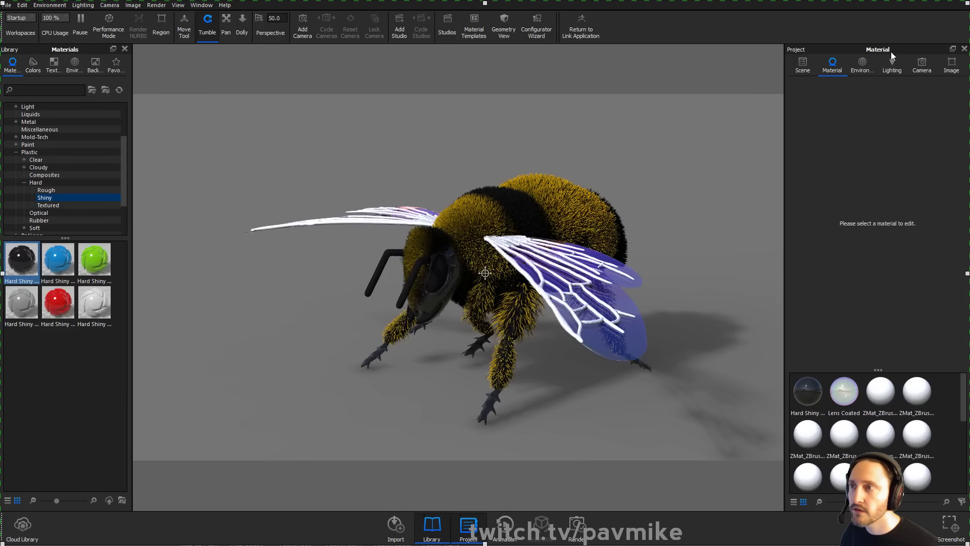
Look through the scene's list of ZBrush parts and the material assigned to each one
click(795, 71)
click(810, 112)
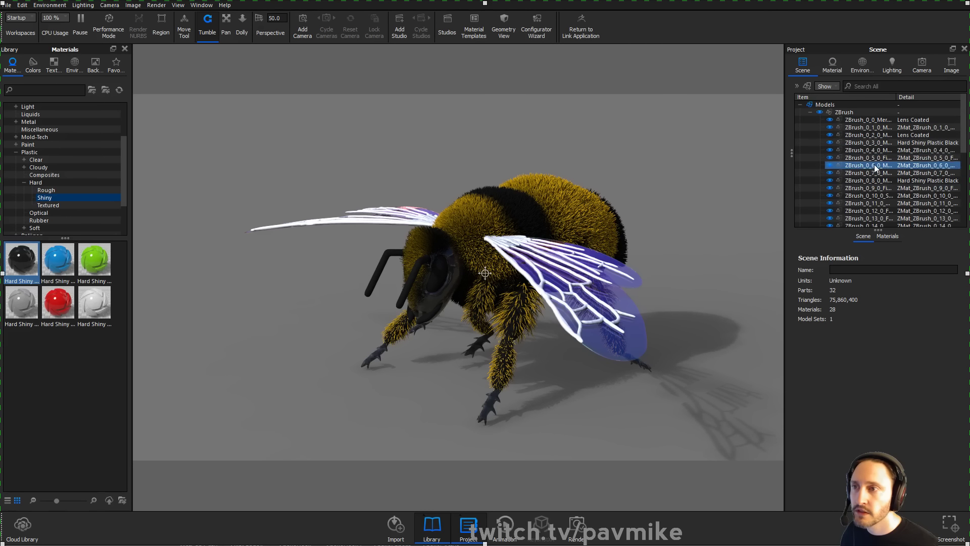
click(863, 127)
scroll(862, 130, down, 4)
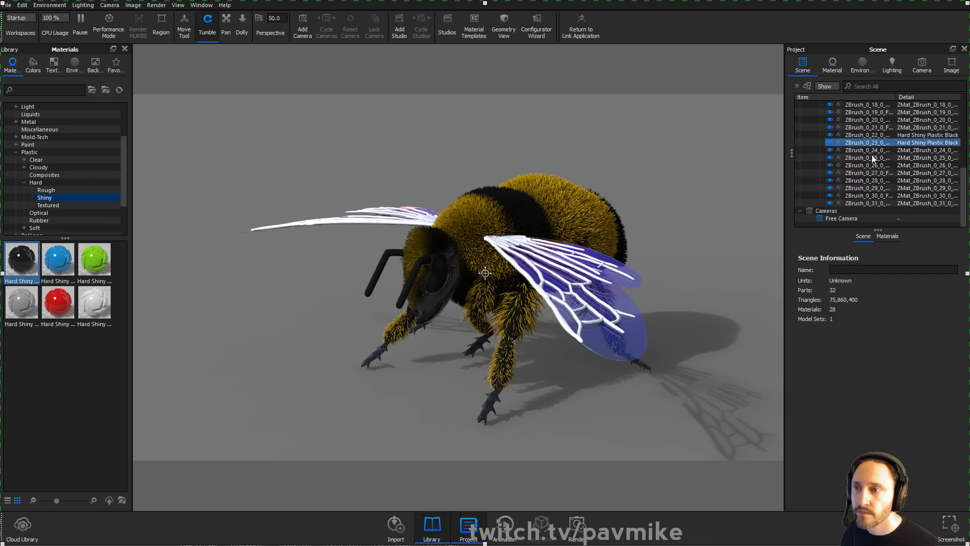
click(891, 188)
click(832, 203)
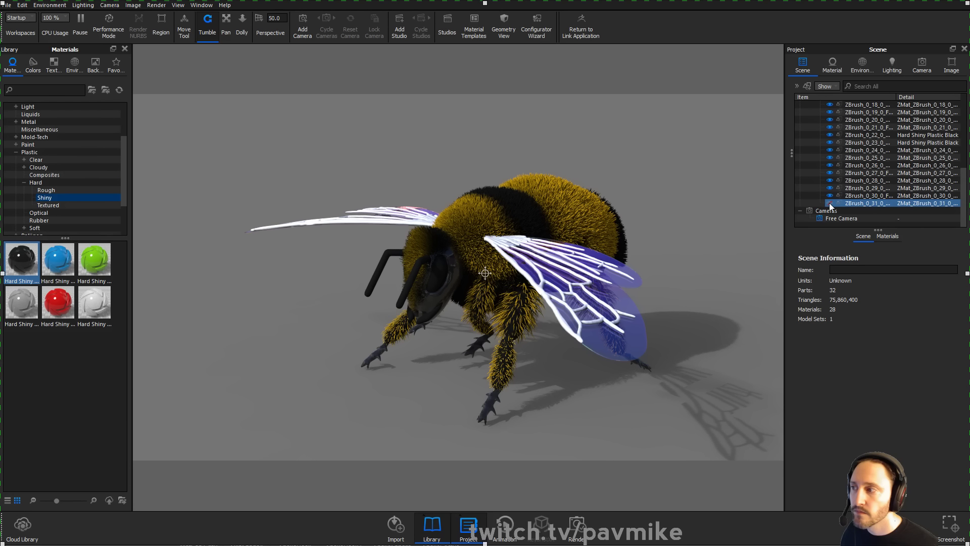
click(829, 196)
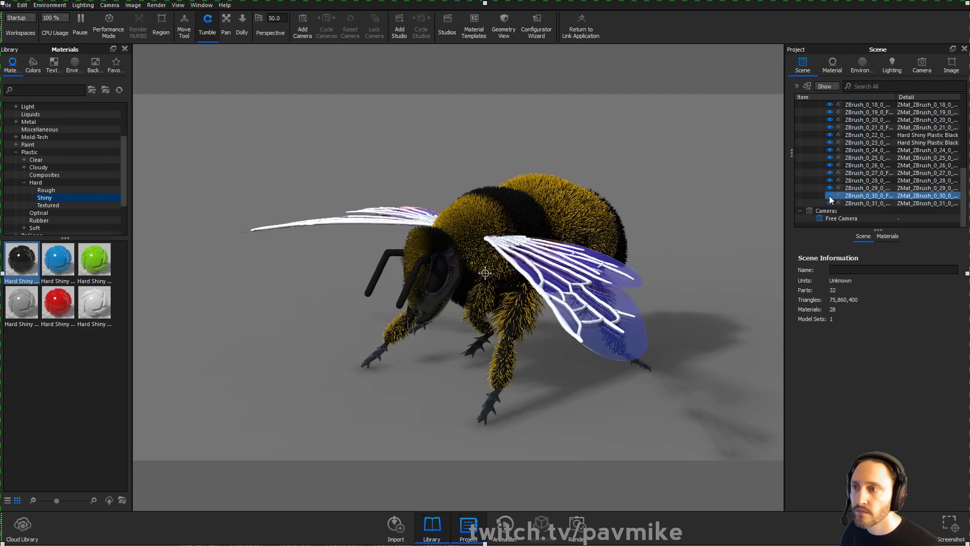
scroll(829, 196, up, 5)
click(825, 167)
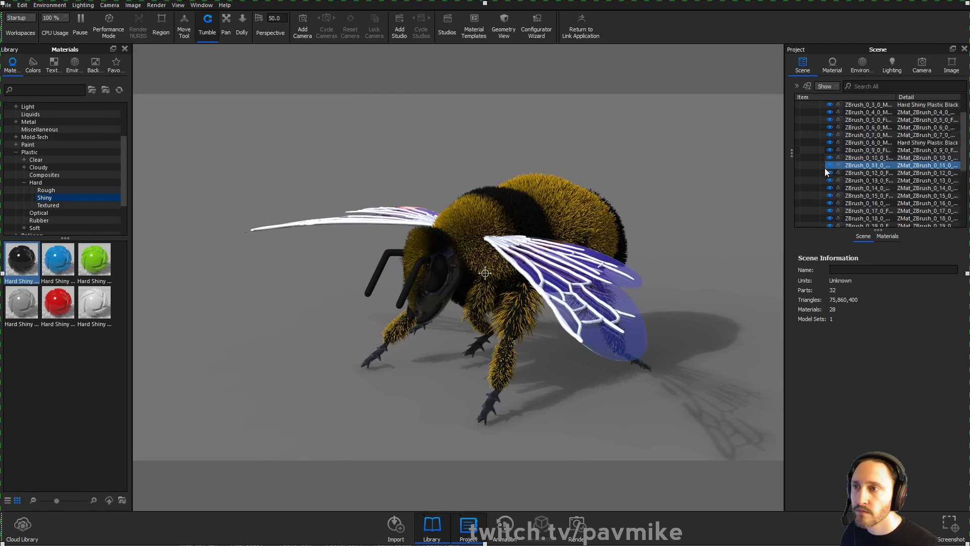
scroll(825, 168, up, 5)
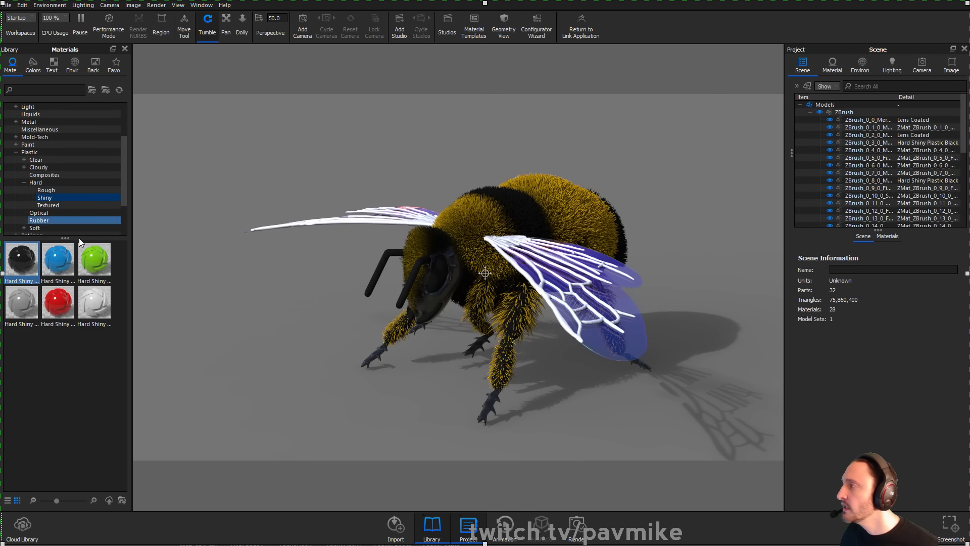
Open the bee's body fur material for editing in the Material Graph
click(95, 303)
drag(95, 303, 128, 273)
double_click(495, 200)
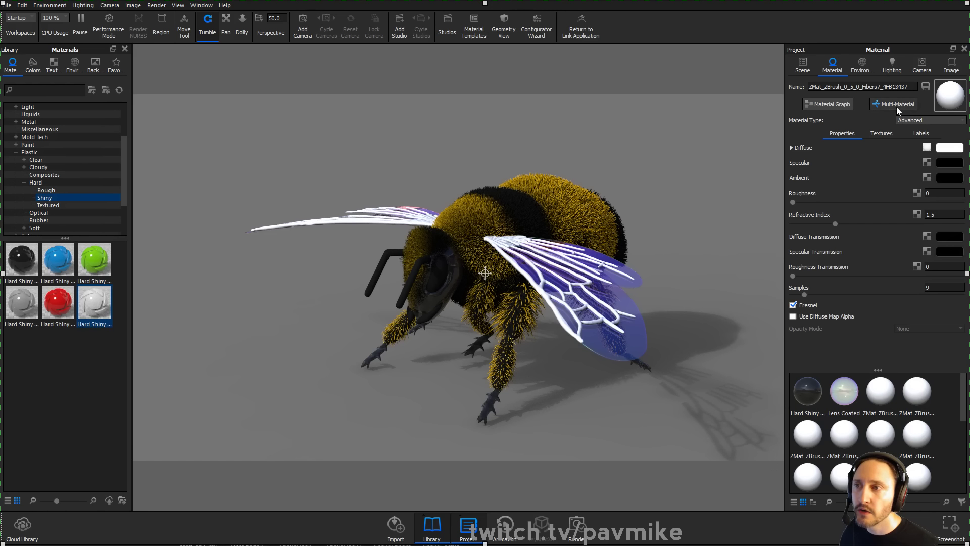
click(838, 105)
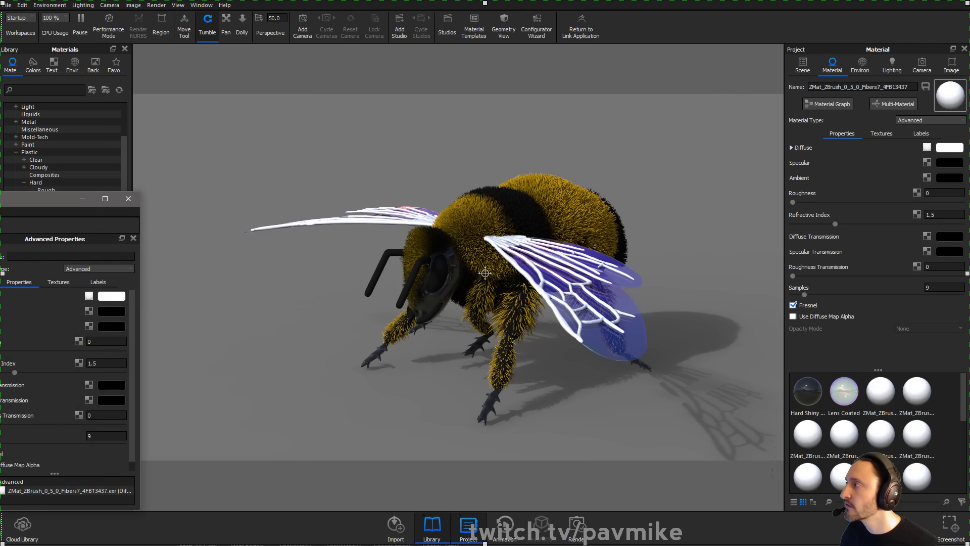
drag(890, 107, 823, 53)
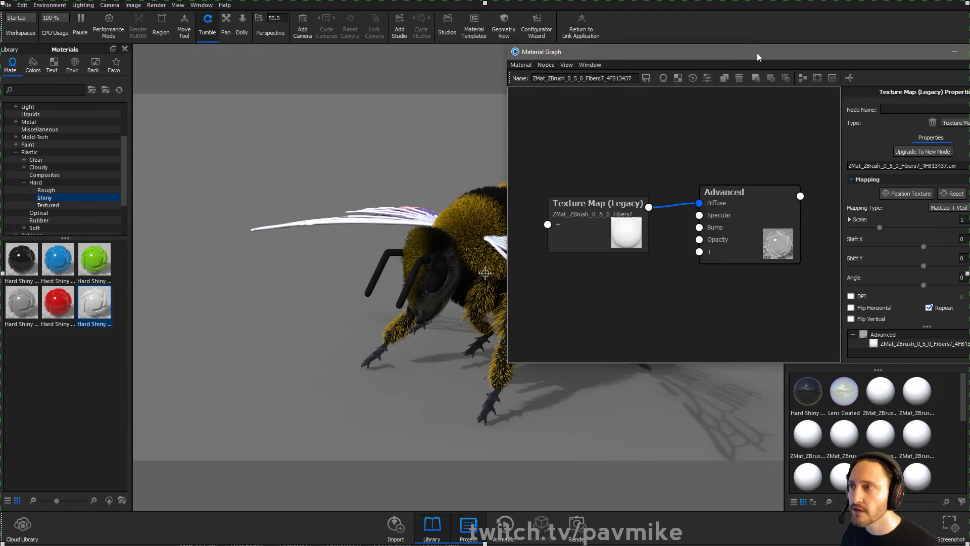
drag(757, 53, 552, 27)
drag(614, 29, 864, 120)
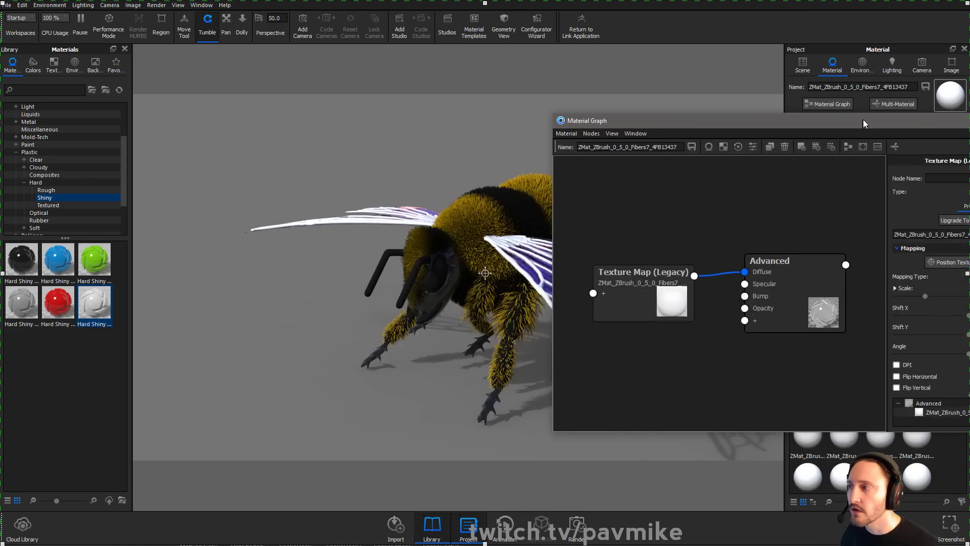
Raise the brightness of the fur's diffuse texture map so the hair colours look lighter
scroll(906, 317, down, 2)
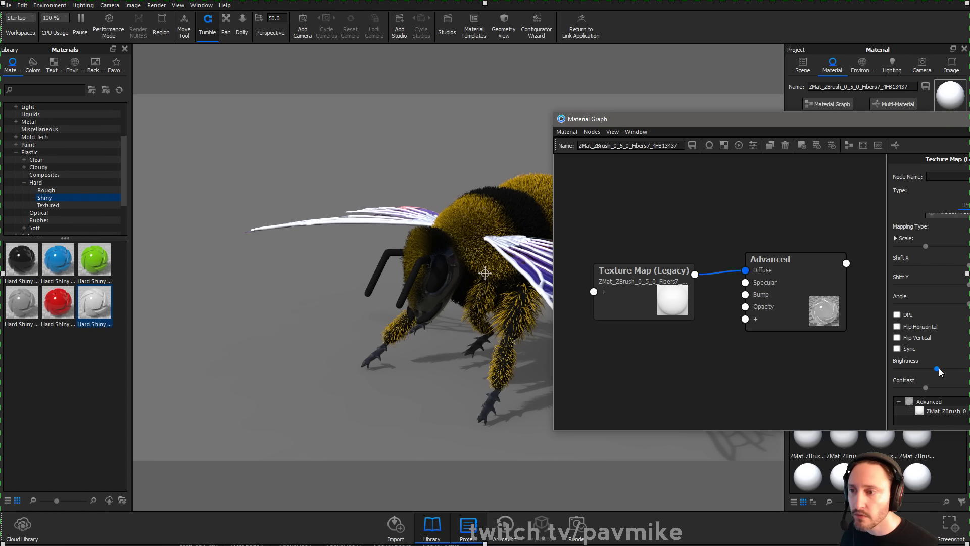
drag(938, 369, 961, 368)
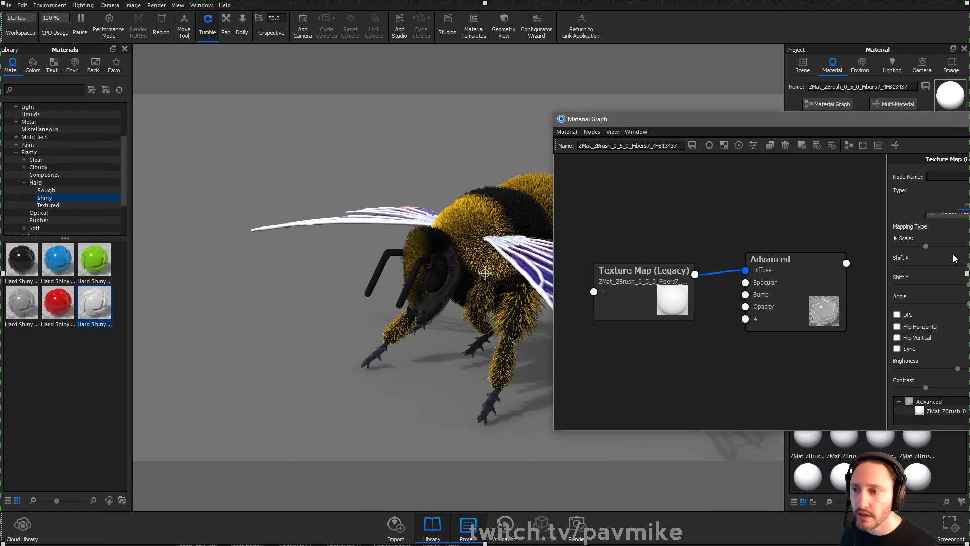
scroll(955, 259, up, 2)
Set the fur's Advanced node to white specular and white ambient colours with a roughness of 0.0252
click(774, 271)
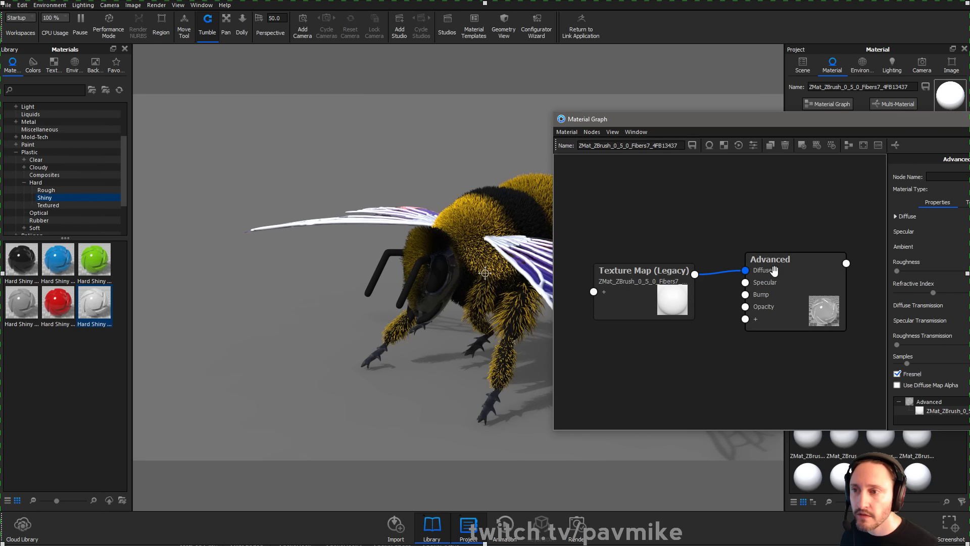
drag(923, 121, 815, 273)
middle_drag(669, 190, 392, 136)
drag(705, 273, 743, 116)
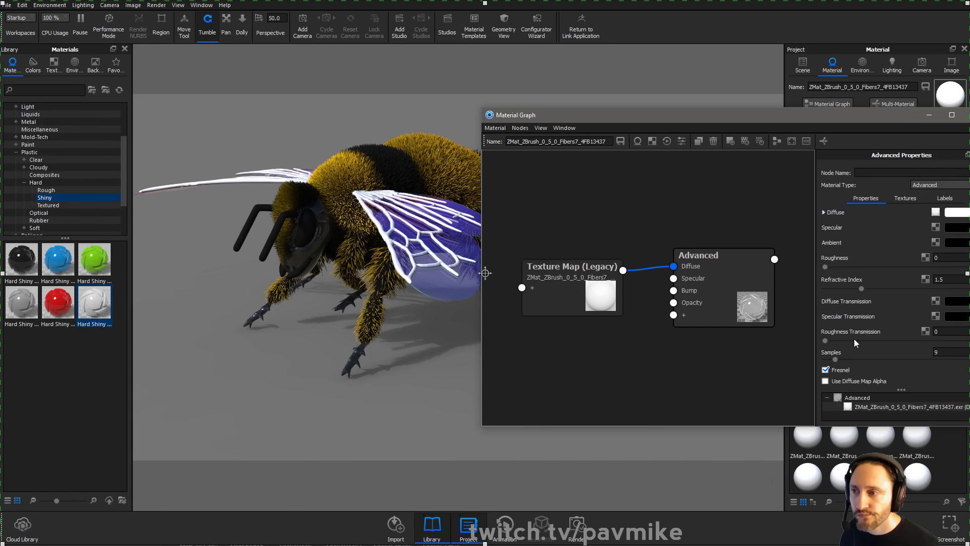
click(954, 230)
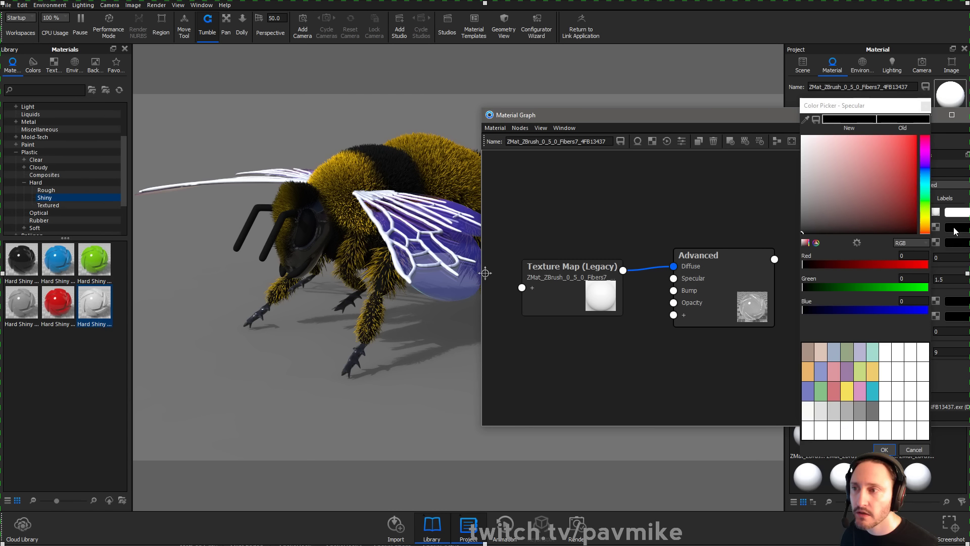
drag(838, 186, 801, 135)
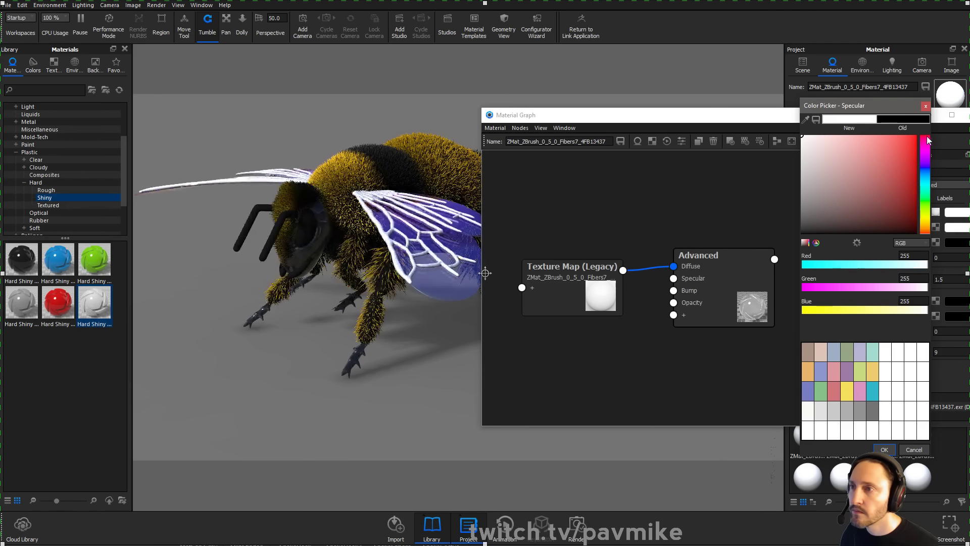
key(Return)
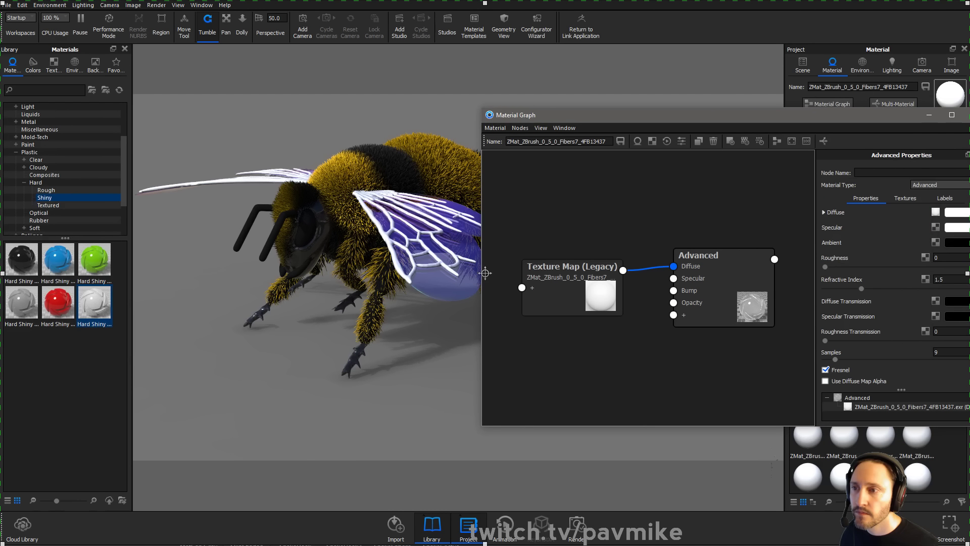
click(962, 246)
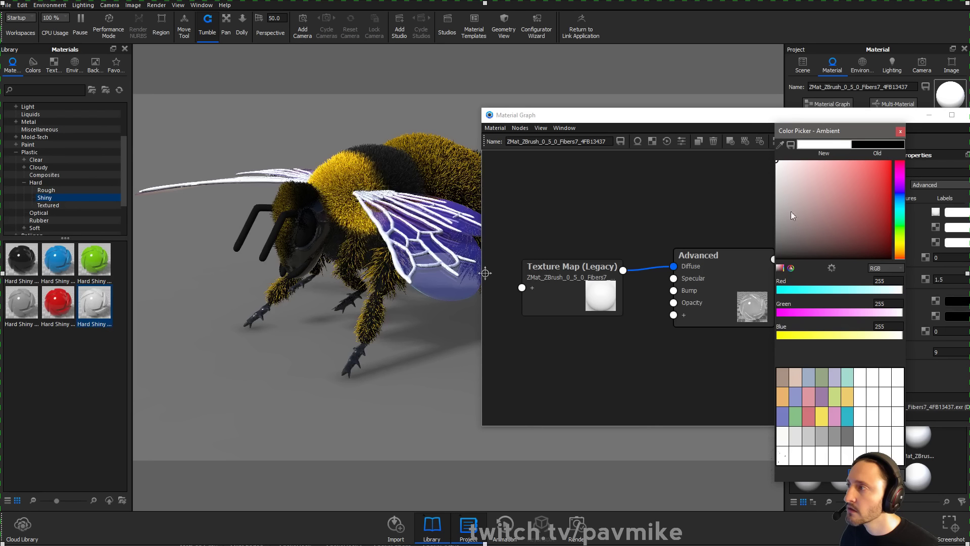
key(Return)
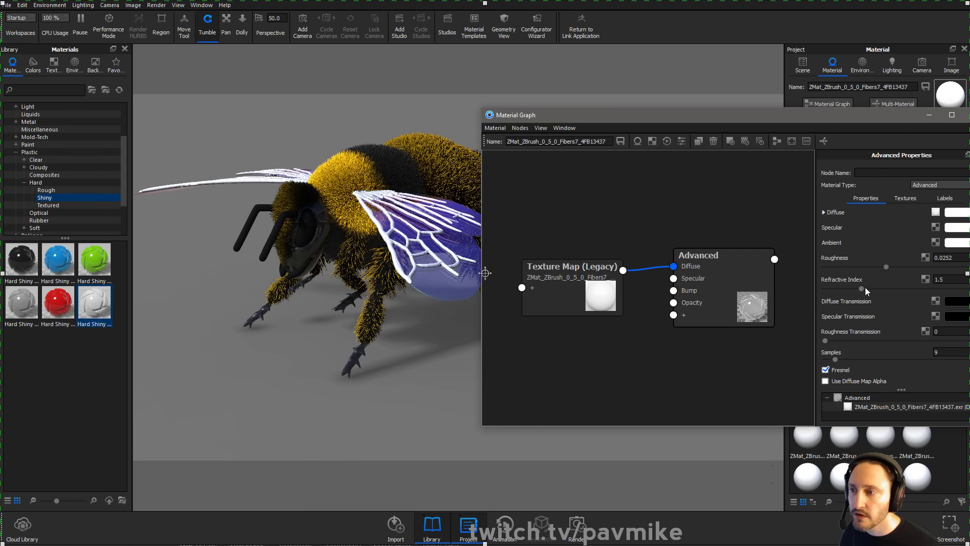
Try a yellow diffuse transmission colour of RGB 221, 190, 39 on the fur material
click(950, 301)
drag(857, 234, 868, 185)
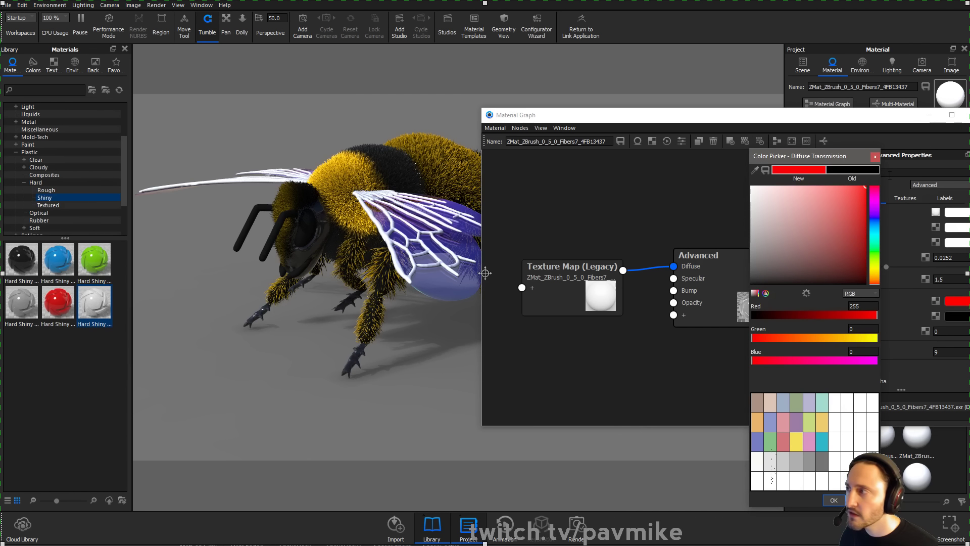
drag(875, 278, 875, 272)
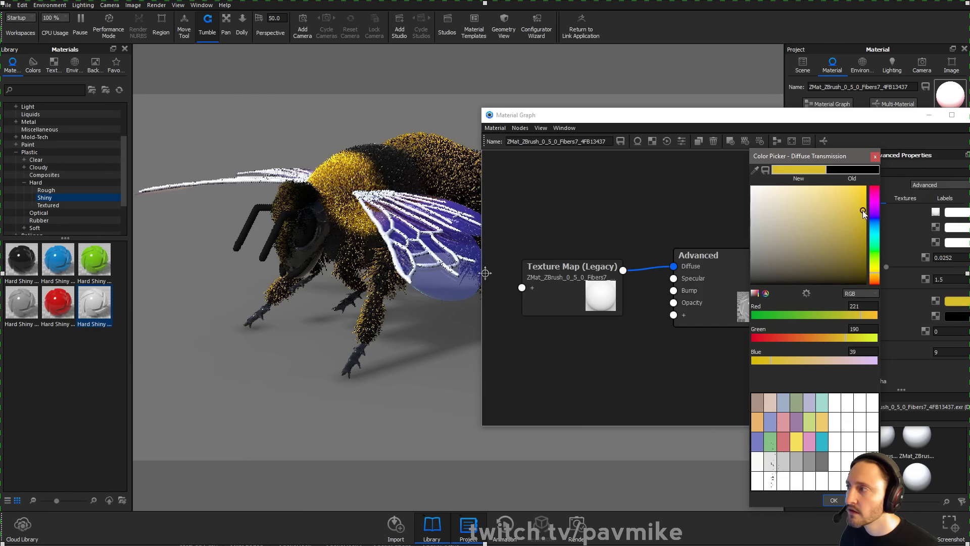
click(952, 301)
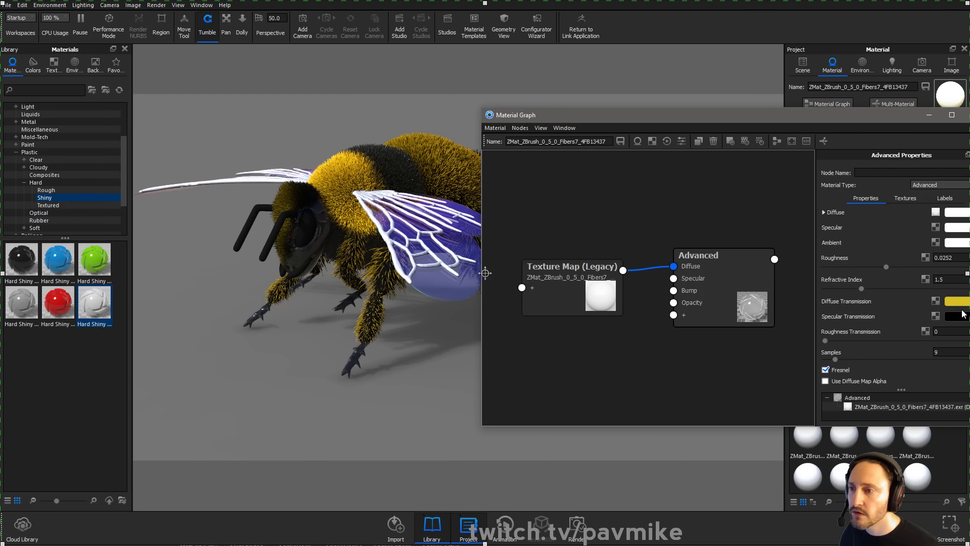
Try red, orange and dark brown specular transmission colours on the fur, then set the colour back to black
click(960, 315)
click(830, 232)
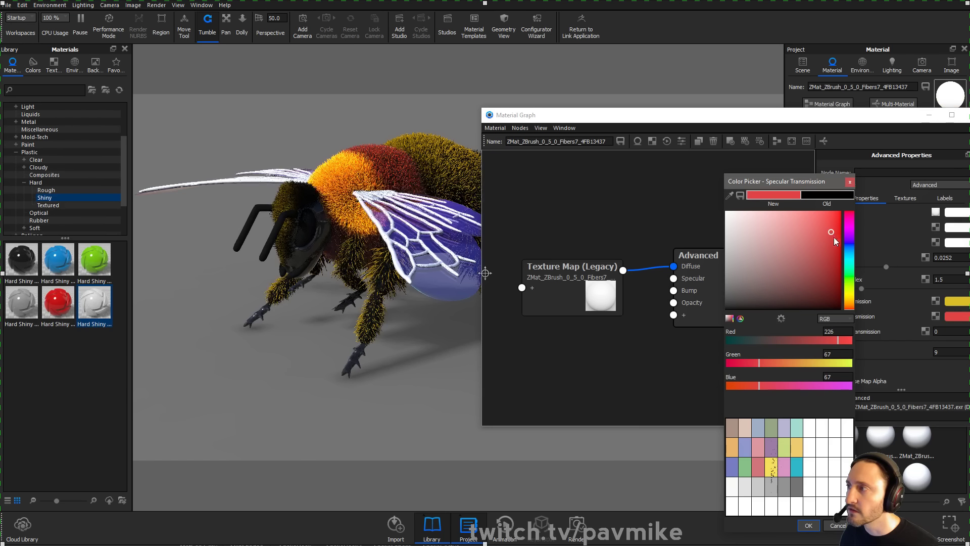
click(851, 305)
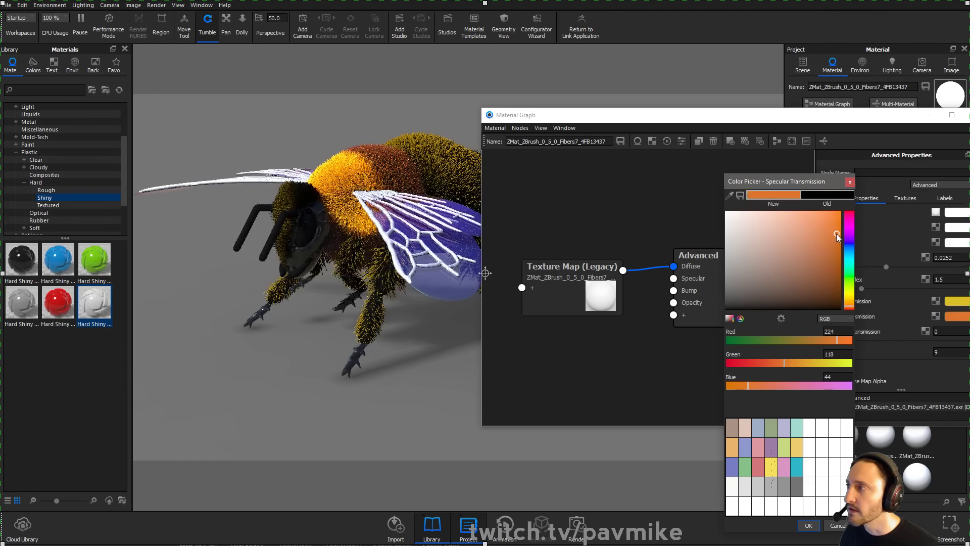
click(830, 293)
mouse_move(829, 293)
mouse_down()
mouse_move(837, 297)
mouse_move(841, 275)
mouse_up()
click(850, 306)
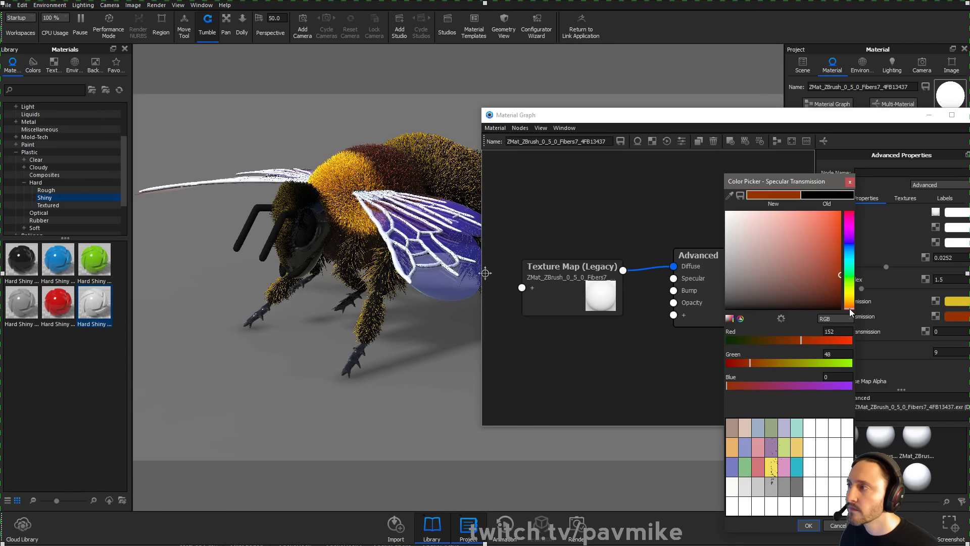
click(839, 300)
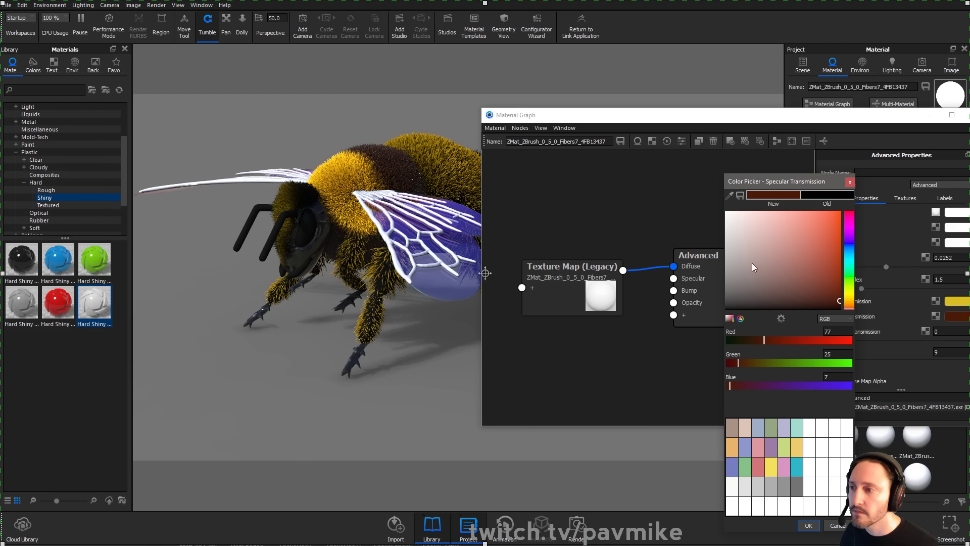
drag(752, 269, 701, 345)
click(808, 526)
Set the fur's diffuse transmission colour back to black
click(962, 301)
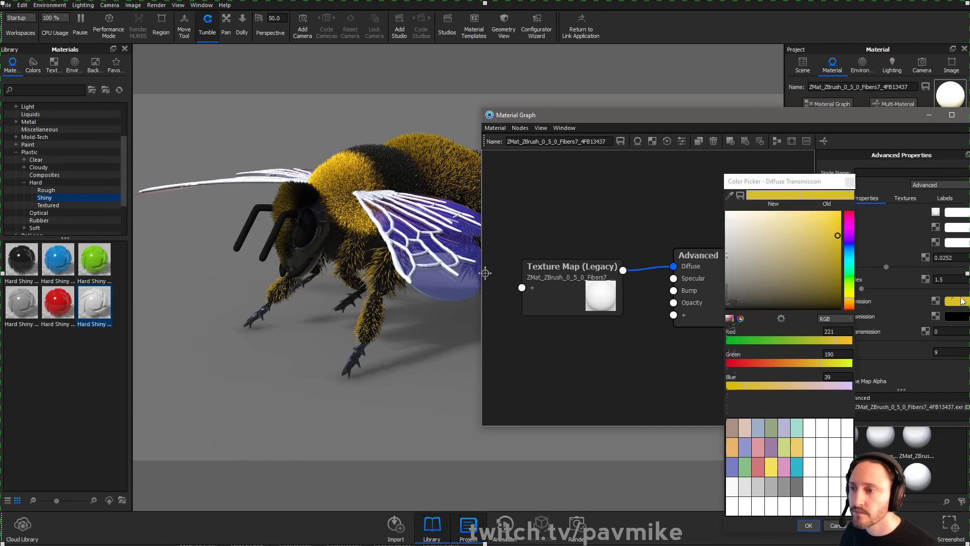
drag(758, 273, 647, 336)
click(805, 526)
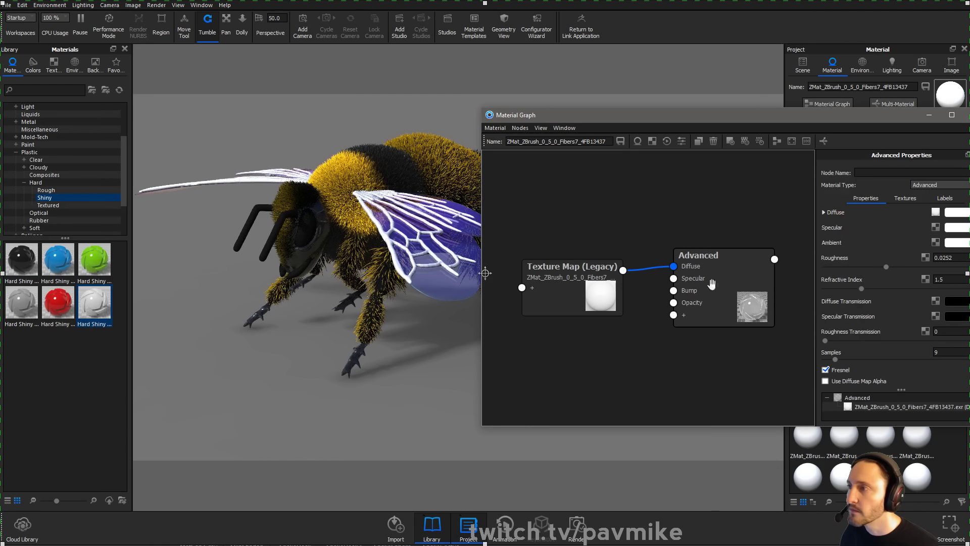
Close the Material Graph and rename the edited material as Fur
click(967, 115)
drag(550, 137, 609, 143)
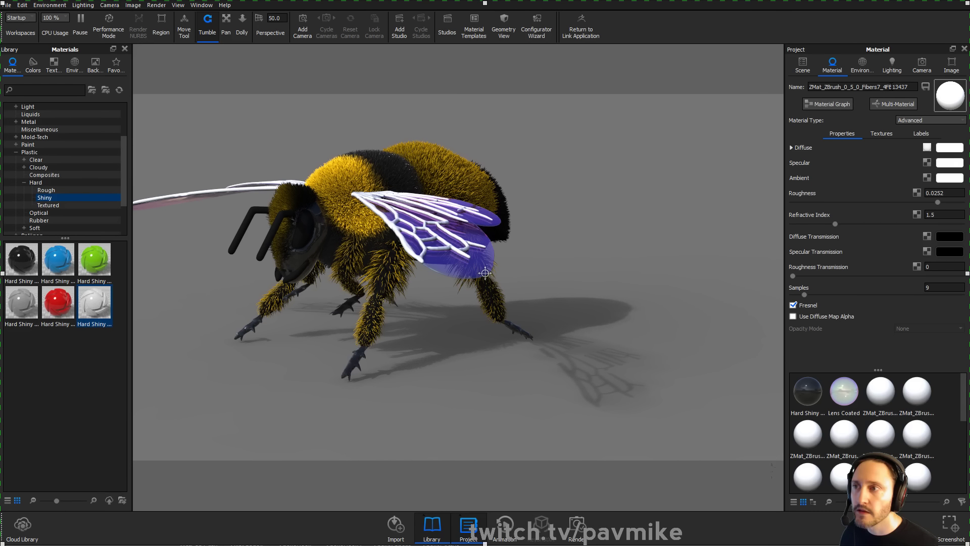
double_click(891, 87)
text(Fur)
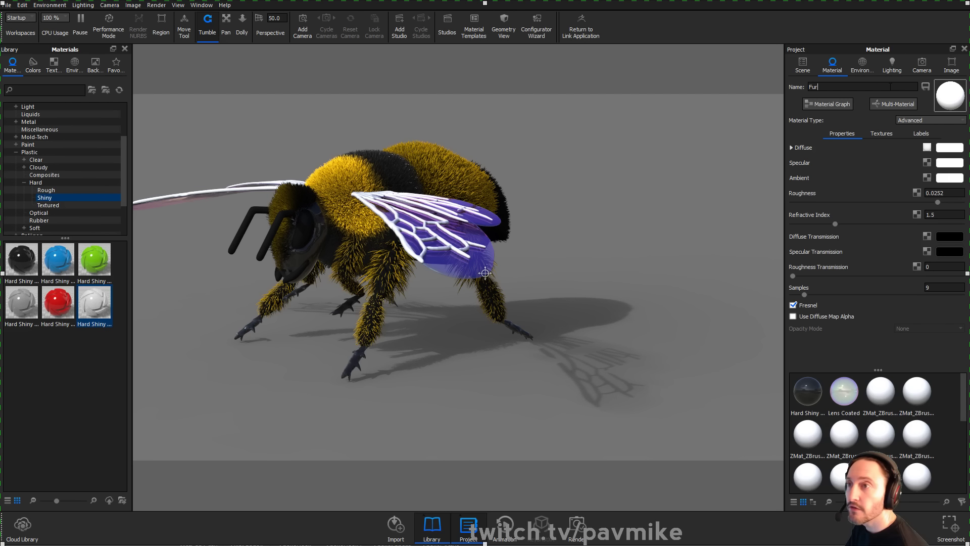
Apply the Fur material to the hair on the bee's abdomen and its front and middle legs
drag(807, 392, 729, 309)
drag(808, 391, 403, 278)
drag(808, 392, 381, 329)
drag(562, 314, 373, 320)
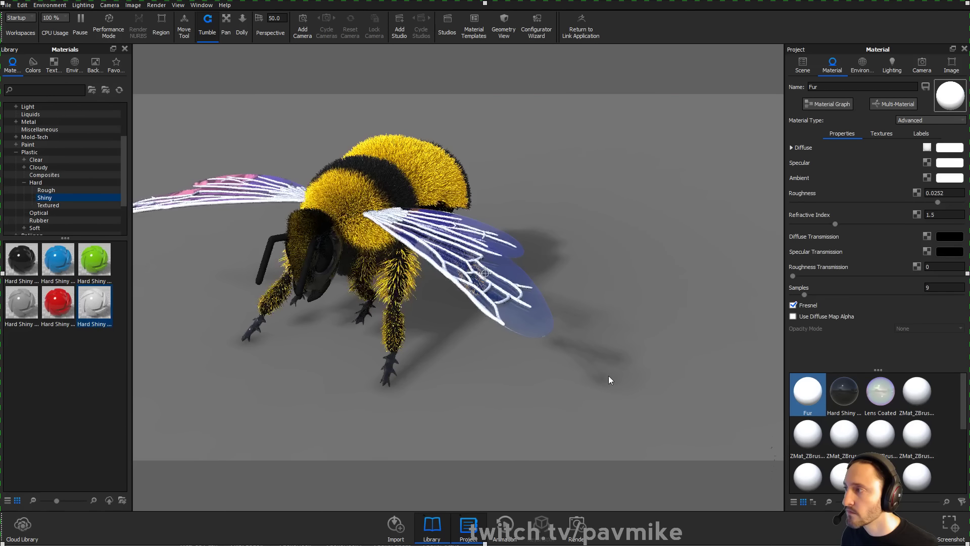
Apply the Fur material to the hair on the bee's hind leg
drag(608, 380, 426, 362)
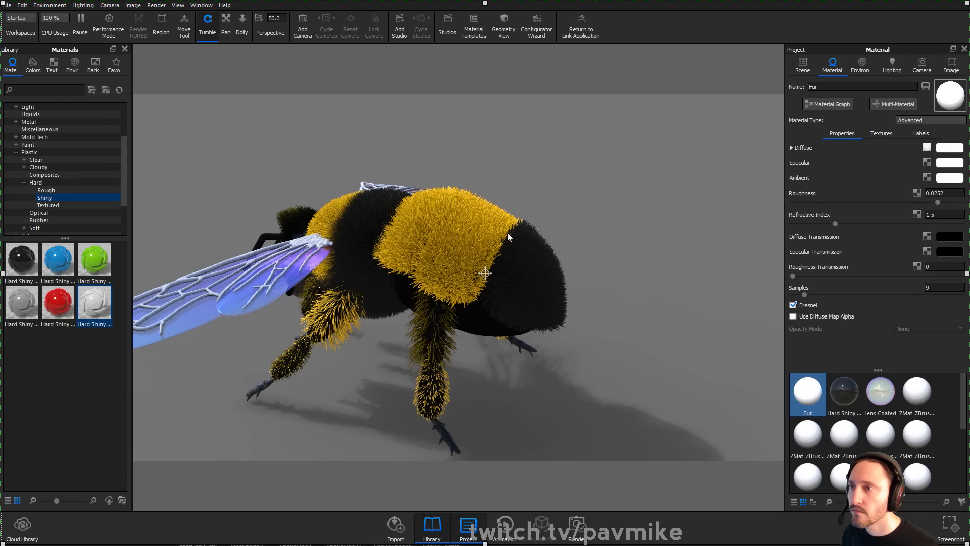
drag(516, 145, 608, 138)
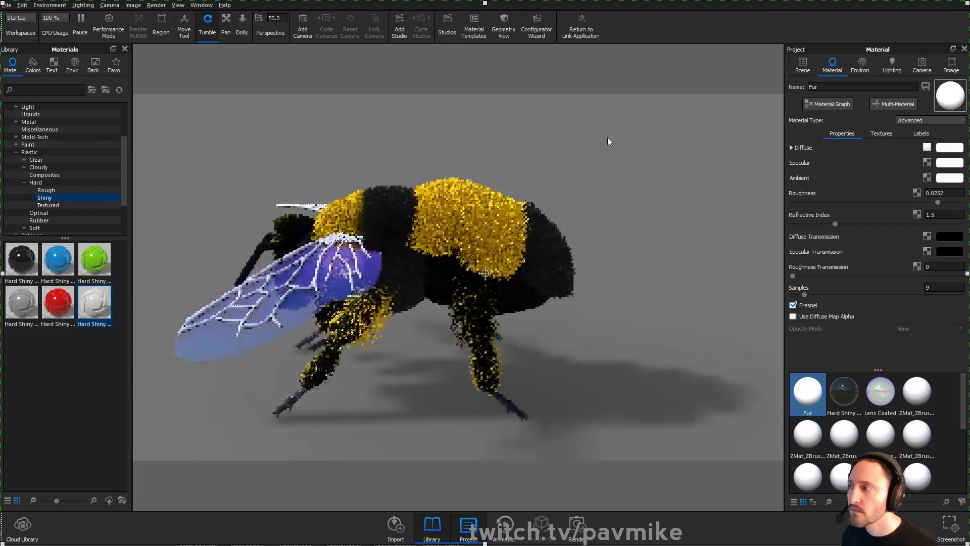
double_click(457, 323)
drag(808, 393, 457, 324)
Set the roughness of the face's Hard Shiny Plastic Black material to 0.0306
drag(724, 299, 372, 293)
click(373, 295)
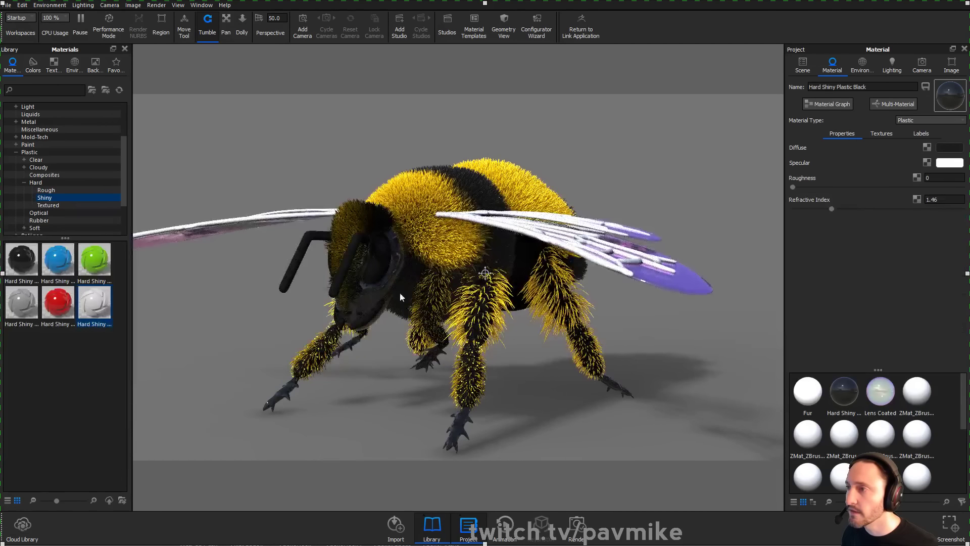
mouse_move(793, 187)
mouse_down()
mouse_move(846, 187)
mouse_move(811, 188)
mouse_up()
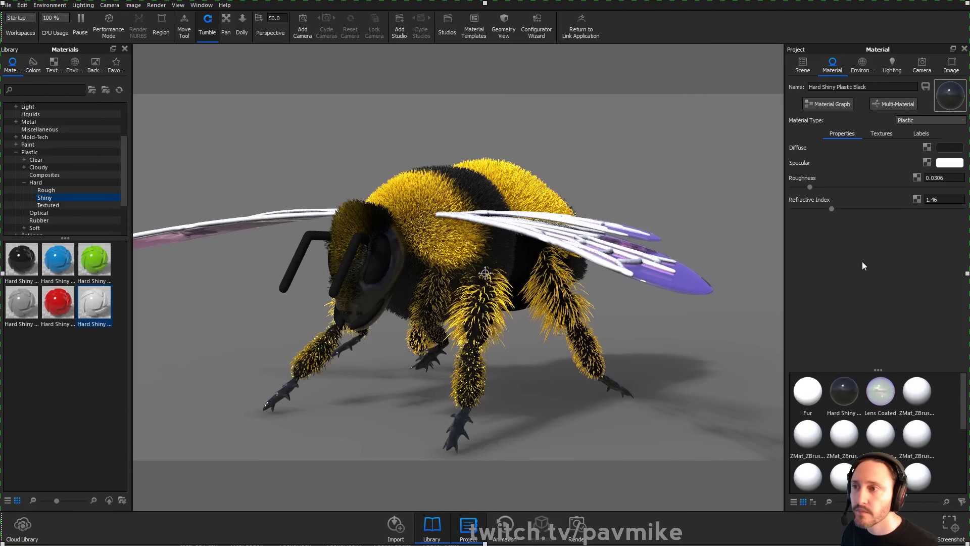
Rename the face's Hard Shiny Plastic Black material as BugSkin
drag(881, 86, 727, 87)
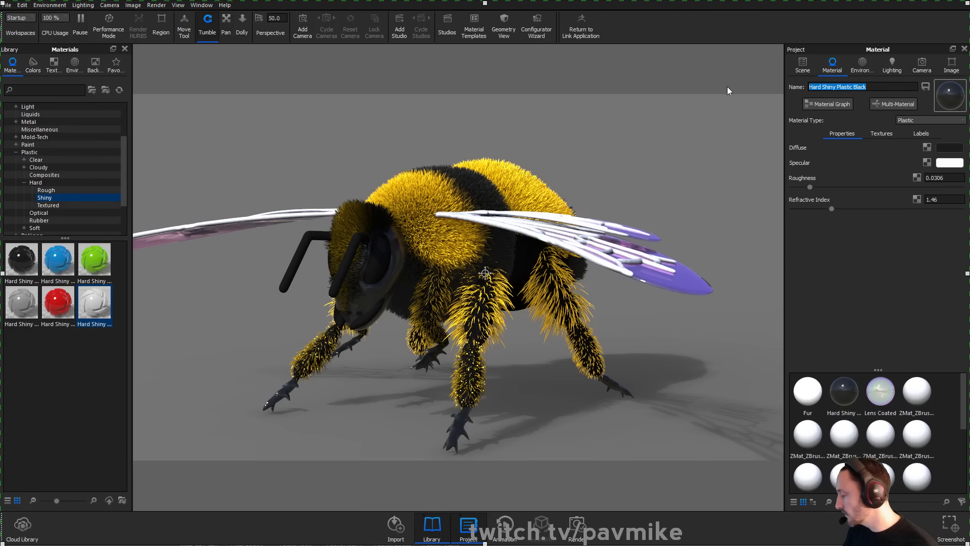
text(BugSkin)
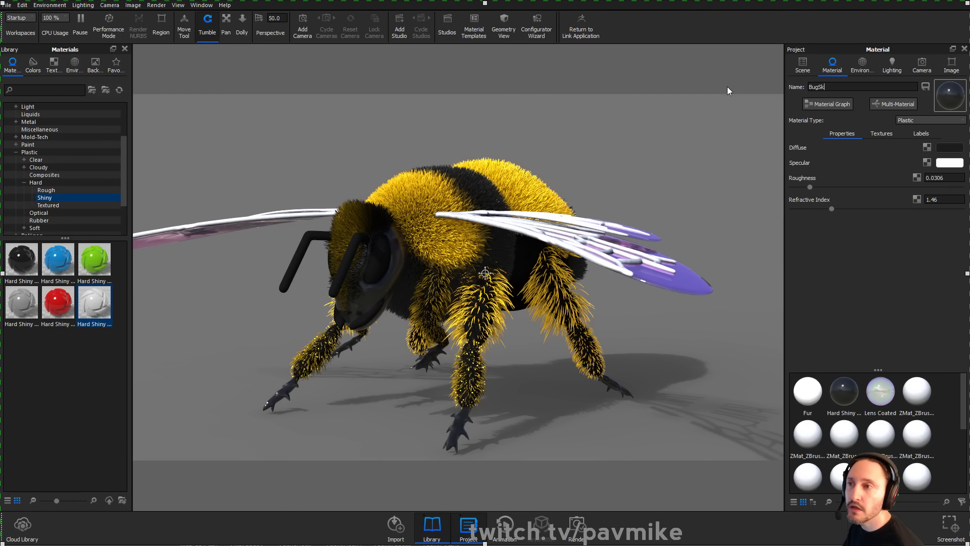
key(Return)
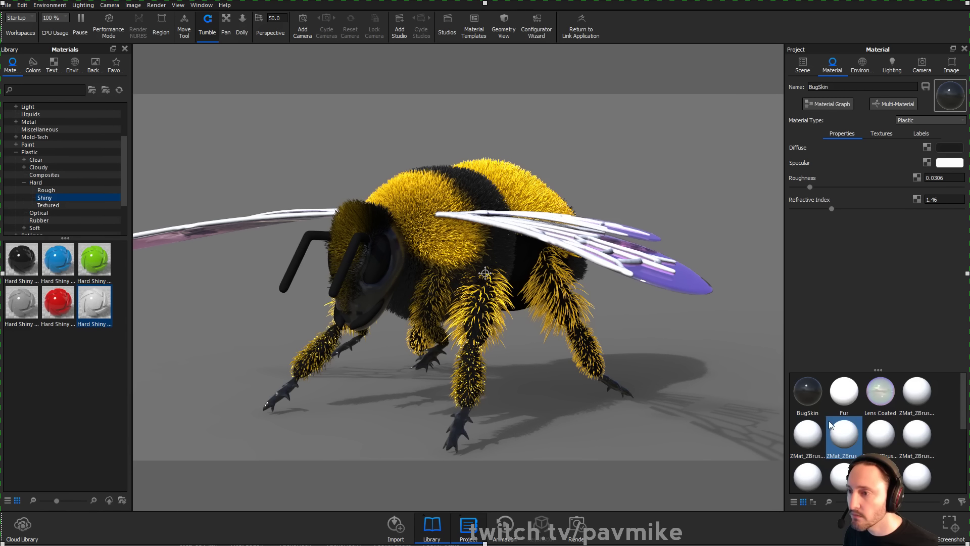
Apply the BugSkin material to the bee's antennae and set its roughness to 0.0468
drag(809, 391, 330, 303)
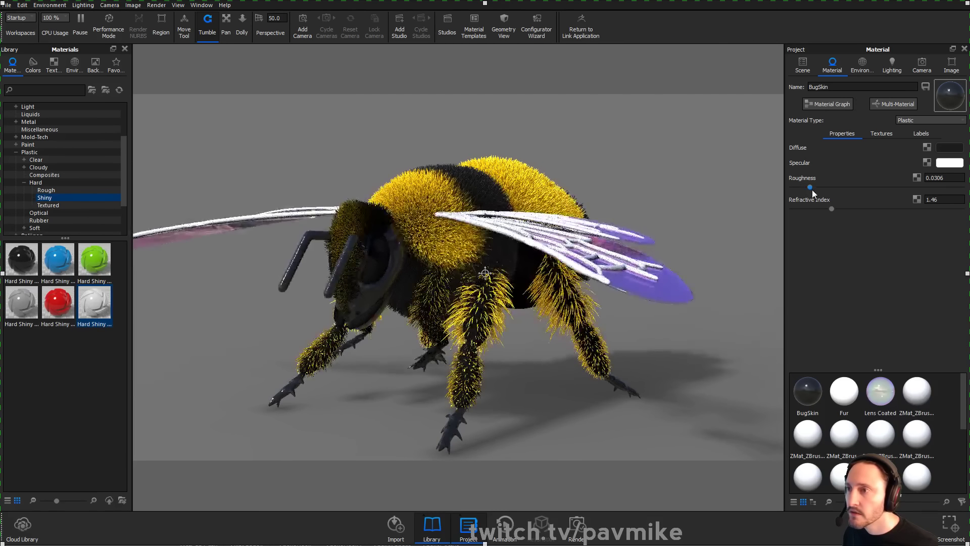
drag(810, 187, 820, 187)
Apply the BugSkin material to the smooth underside of the bee's abdomen
drag(704, 210, 699, 310)
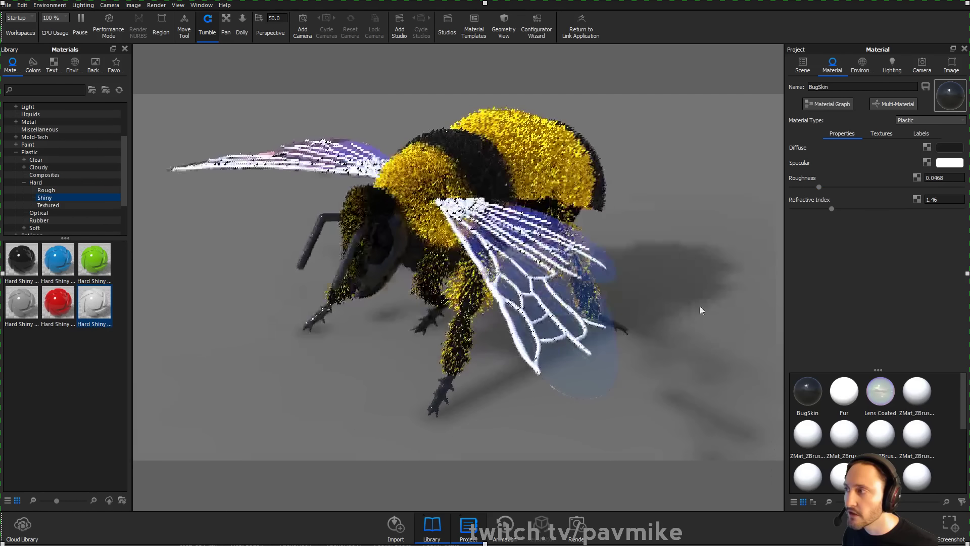
click(804, 393)
drag(728, 343, 651, 262)
drag(811, 393, 680, 302)
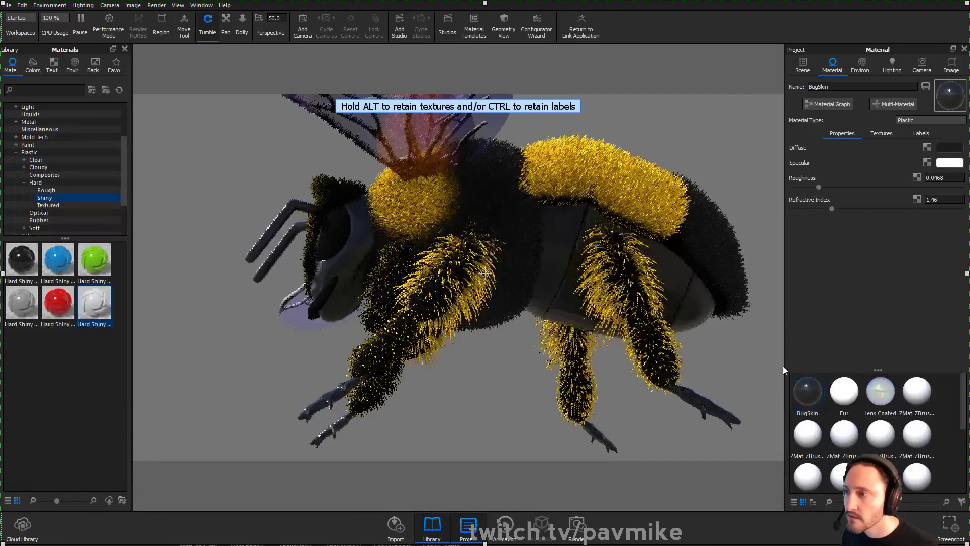
Recalculate the vertex normals of the abdomen's underside part with a 45° minimum edge angle and apply the geometry edit
drag(732, 168, 552, 178)
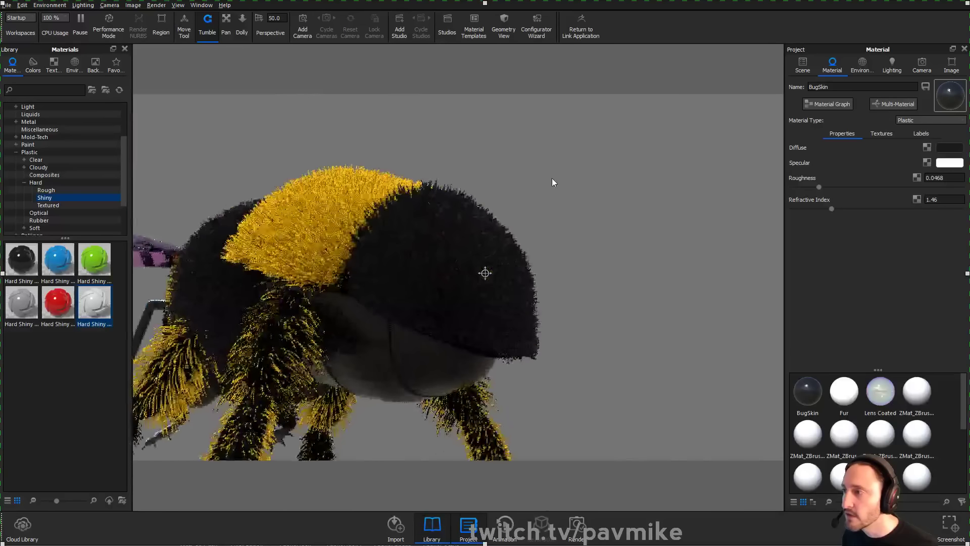
scroll(552, 178, up, 2)
drag(374, 411, 660, 360)
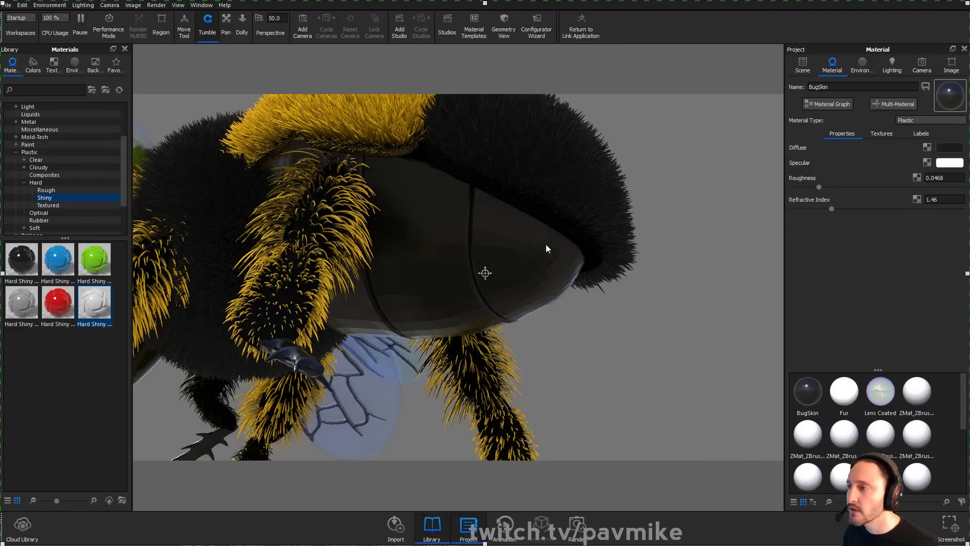
click(794, 70)
double_click(520, 253)
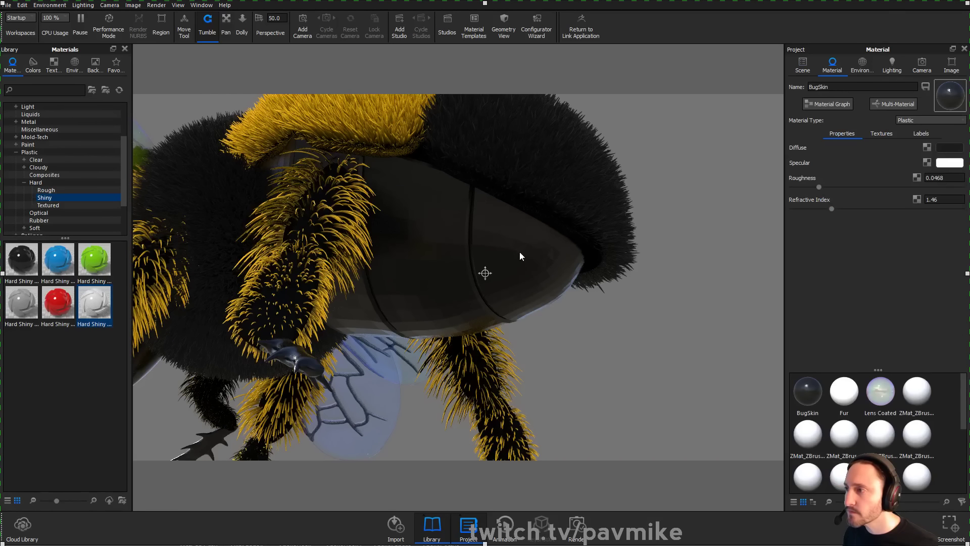
drag(617, 344, 605, 357)
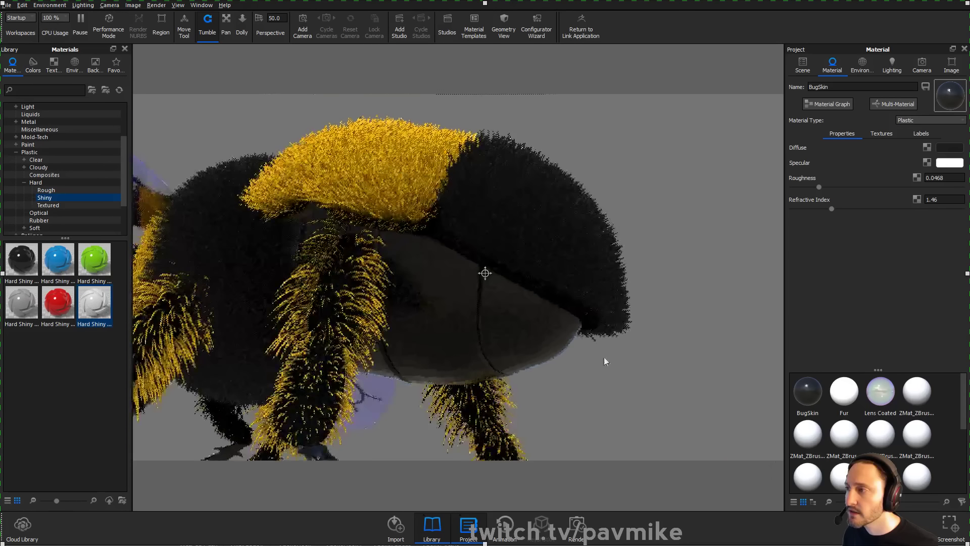
click(803, 66)
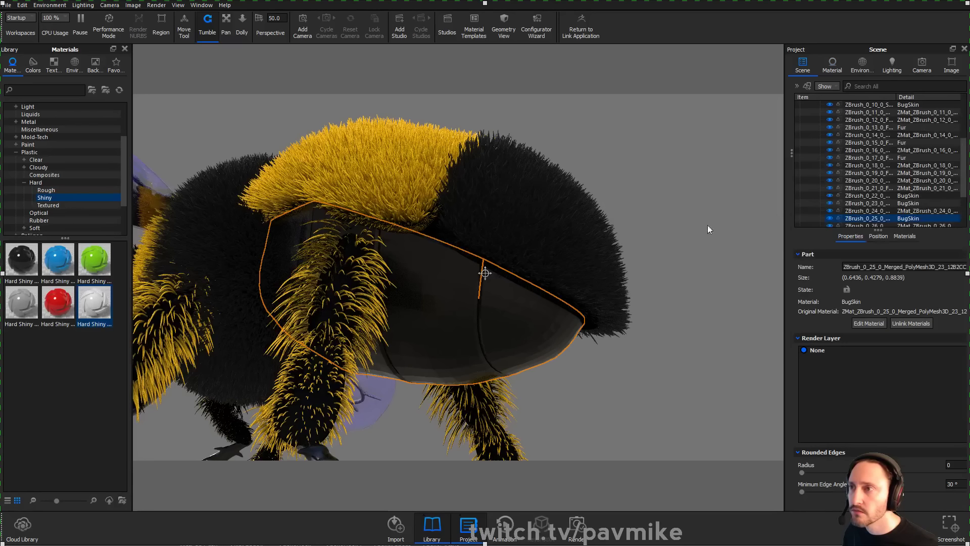
right_click(546, 354)
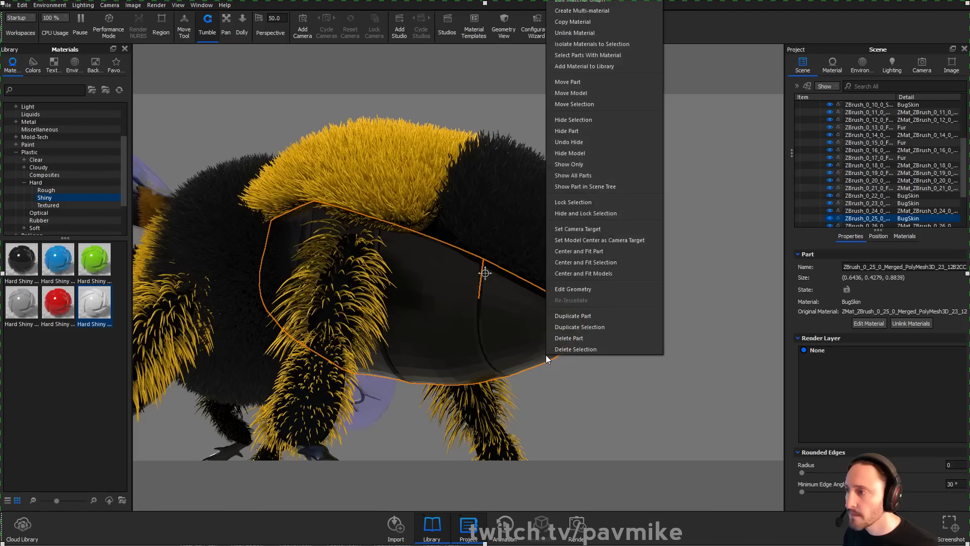
click(575, 289)
click(493, 207)
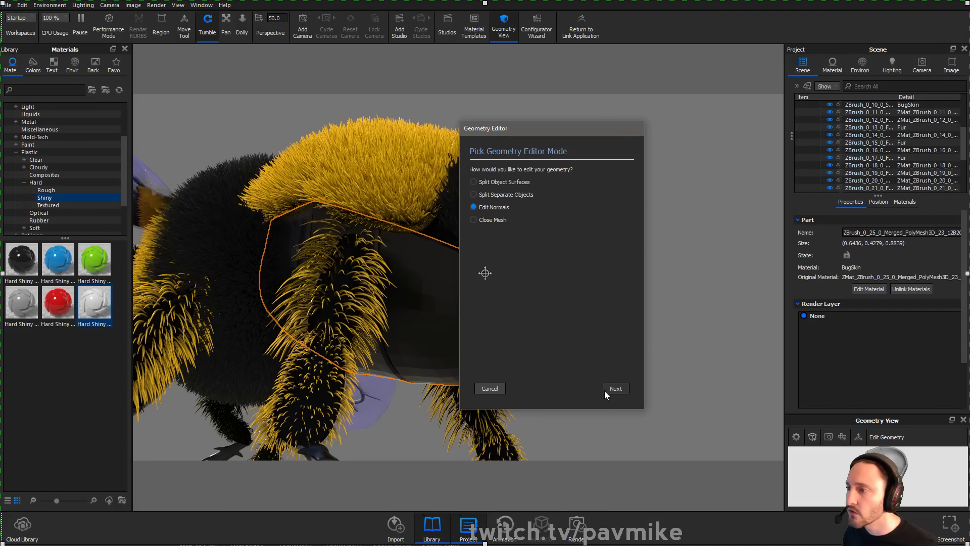
click(606, 389)
click(580, 195)
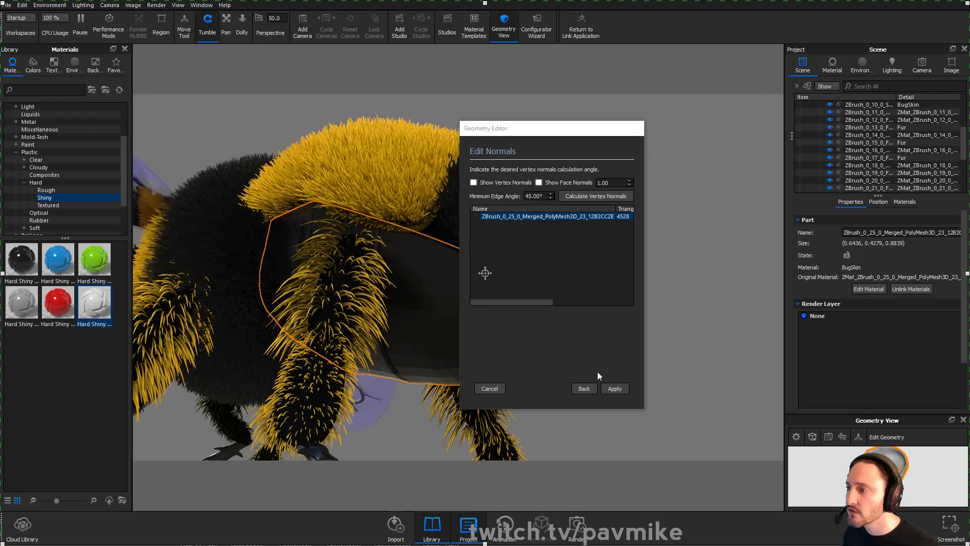
click(613, 388)
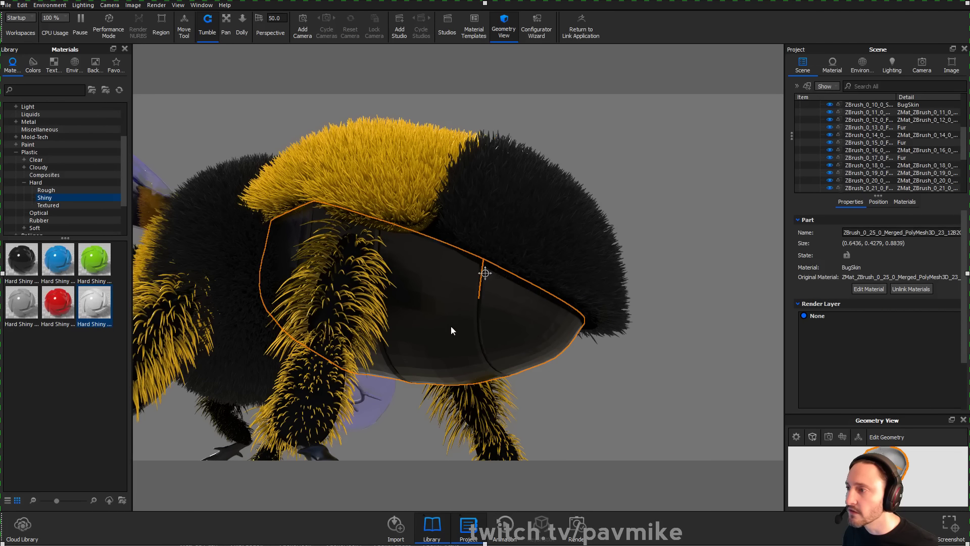
Apply the Fur material to the hair on the bee's head
click(423, 331)
scroll(574, 255, down, 5)
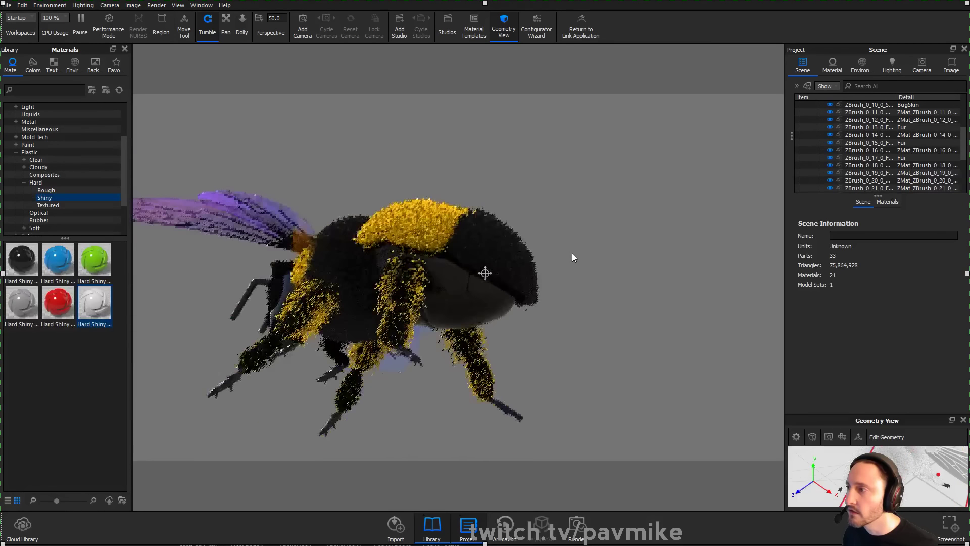
drag(573, 236, 762, 305)
scroll(494, 126, down, 4)
drag(493, 124, 646, 163)
scroll(647, 163, up, 3)
click(325, 228)
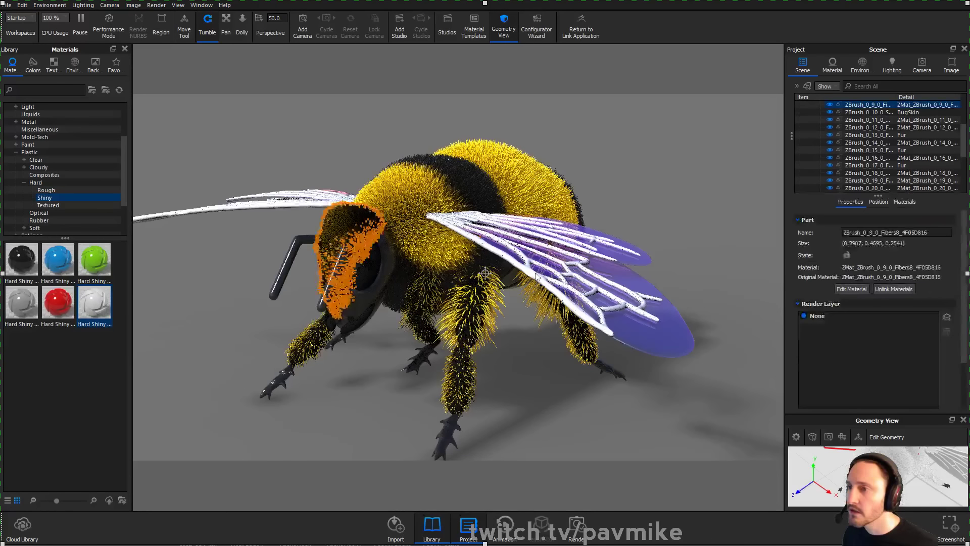
click(713, 179)
click(832, 64)
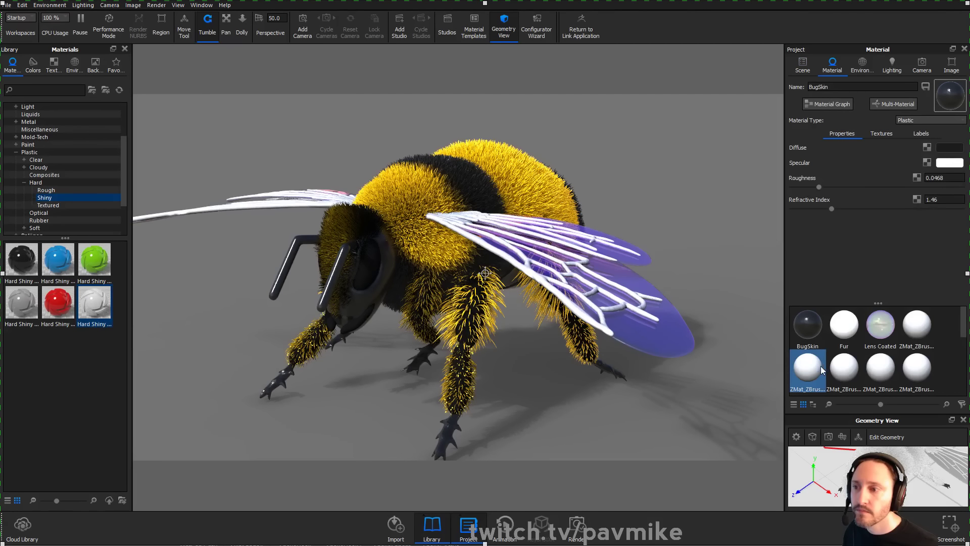
drag(821, 371, 347, 219)
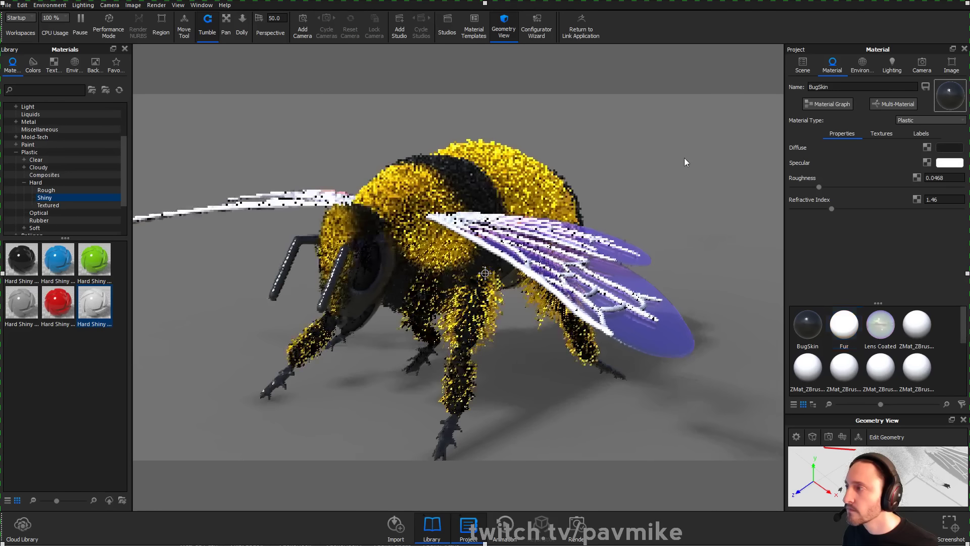
Apply the Hard Shiny Plastic Black library material to the bee's eye and check its reflections from different angles
drag(652, 175, 604, 186)
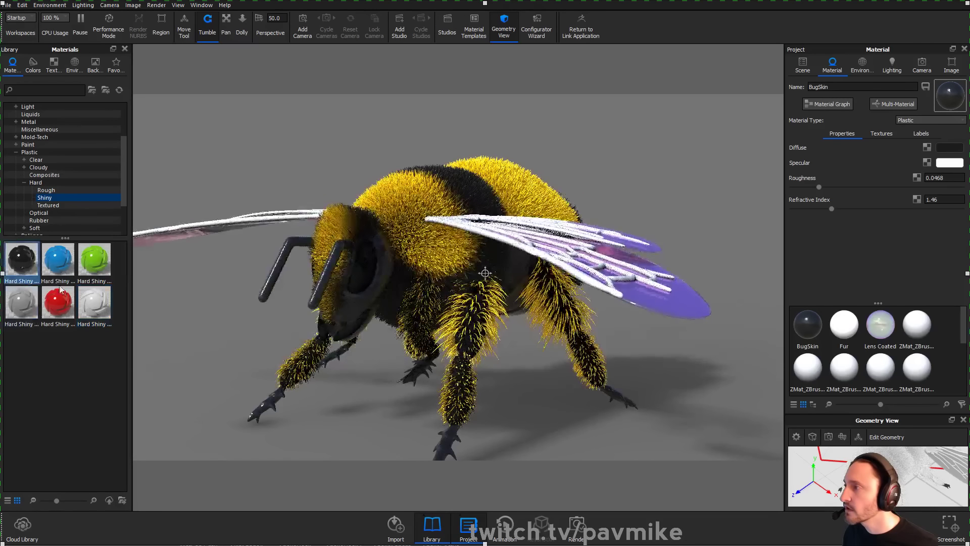
drag(22, 258, 363, 273)
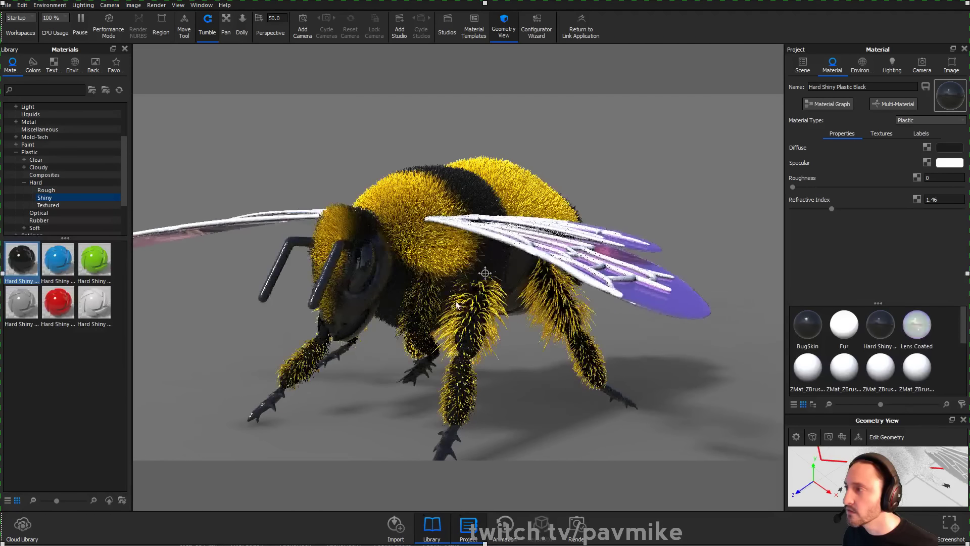
drag(661, 180, 824, 137)
drag(620, 154, 423, 149)
Try several higher roughness values on the BugSkin material and settle on 0.177
double_click(269, 286)
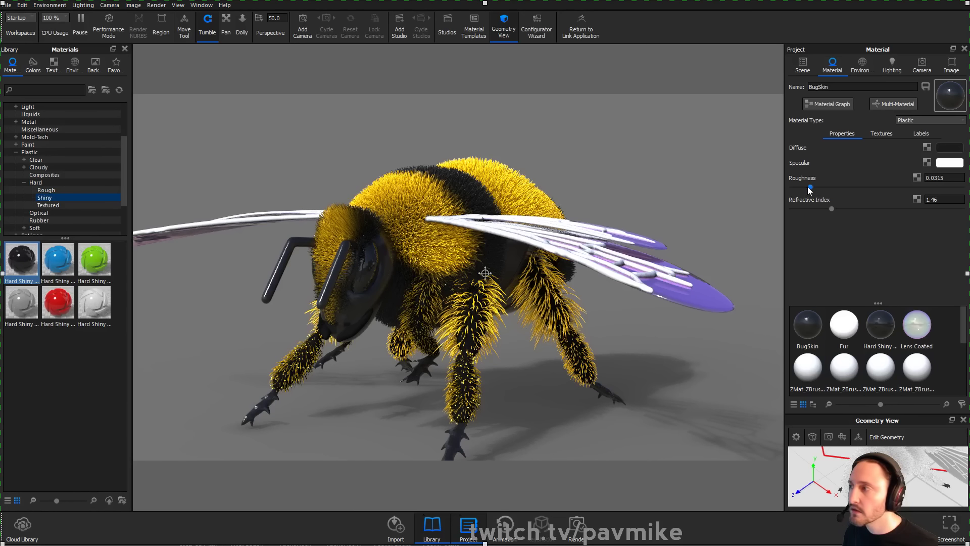
drag(809, 187, 947, 190)
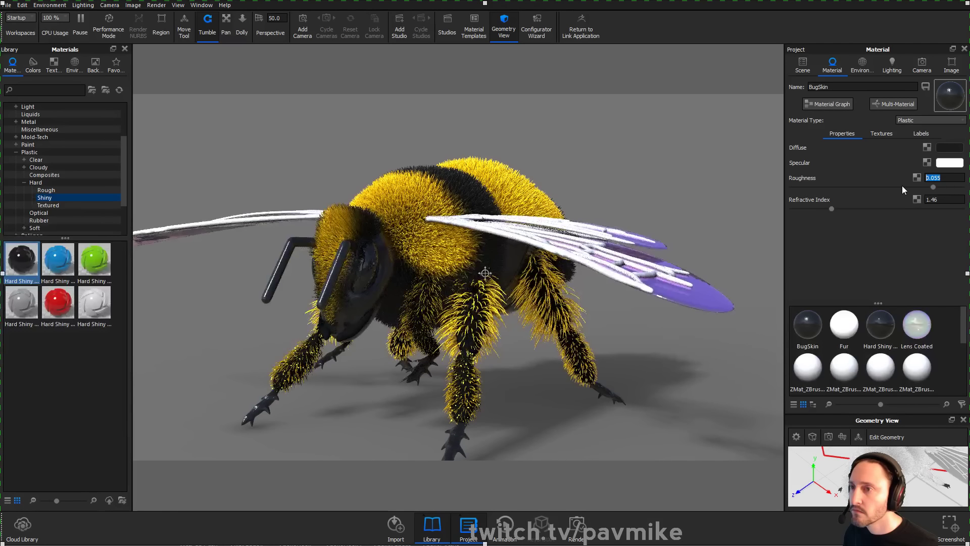
text(1)
key(Return)
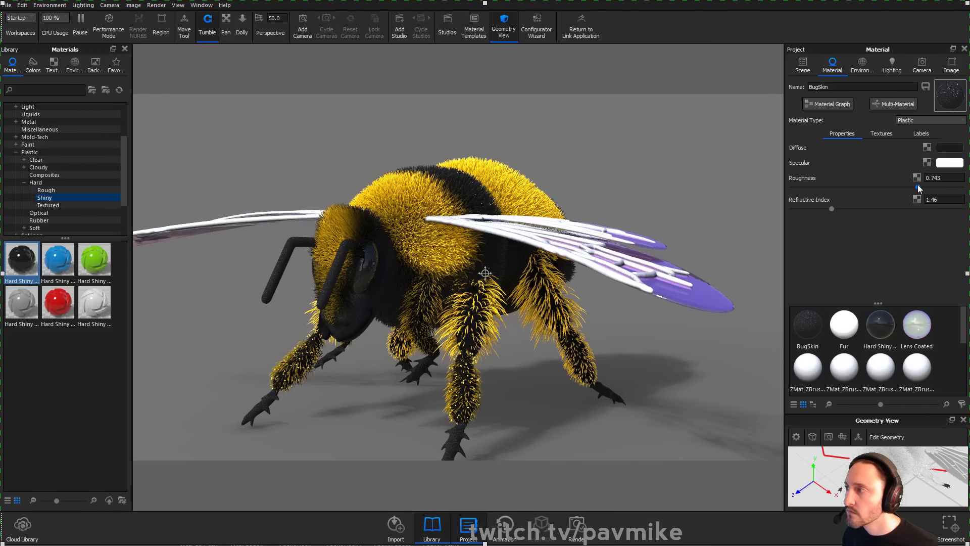
click(853, 187)
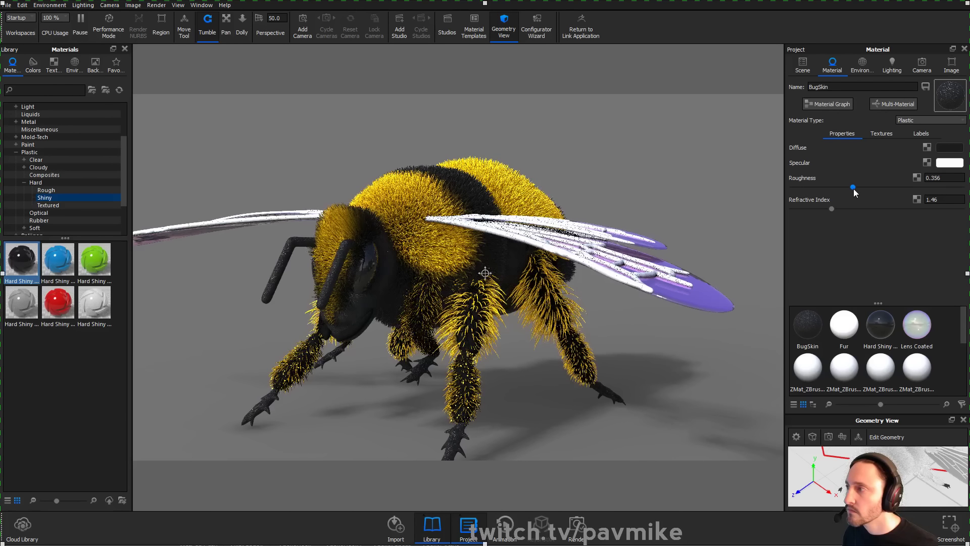
drag(853, 186, 823, 187)
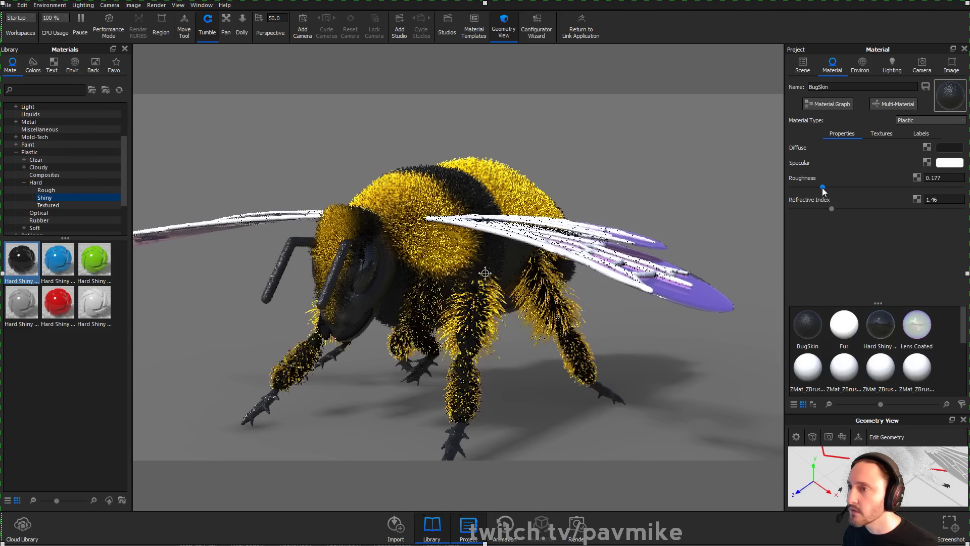
Add a Cellular texture to BugSkin's material graph and connect it to the Plastic node's Roughness input
click(845, 106)
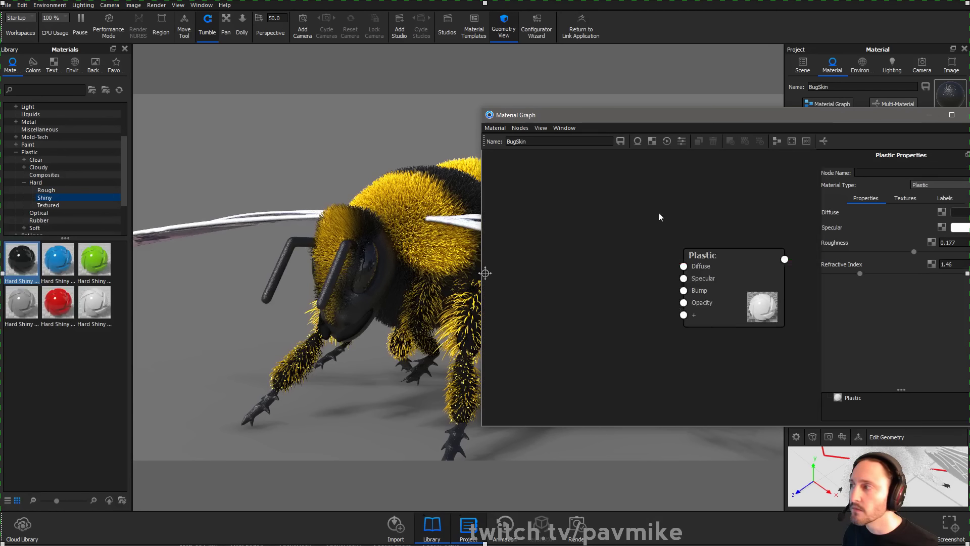
right_click(635, 190)
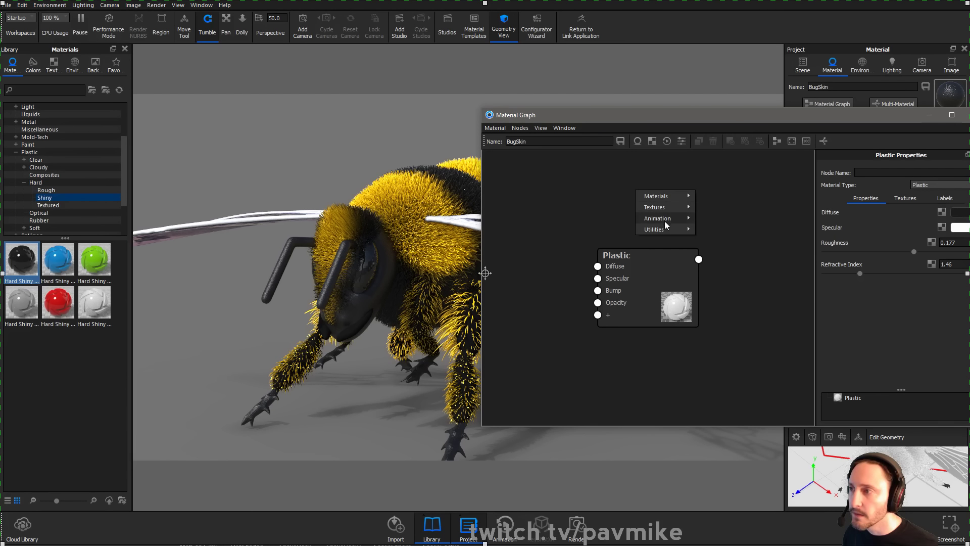
mouse_move(690, 209)
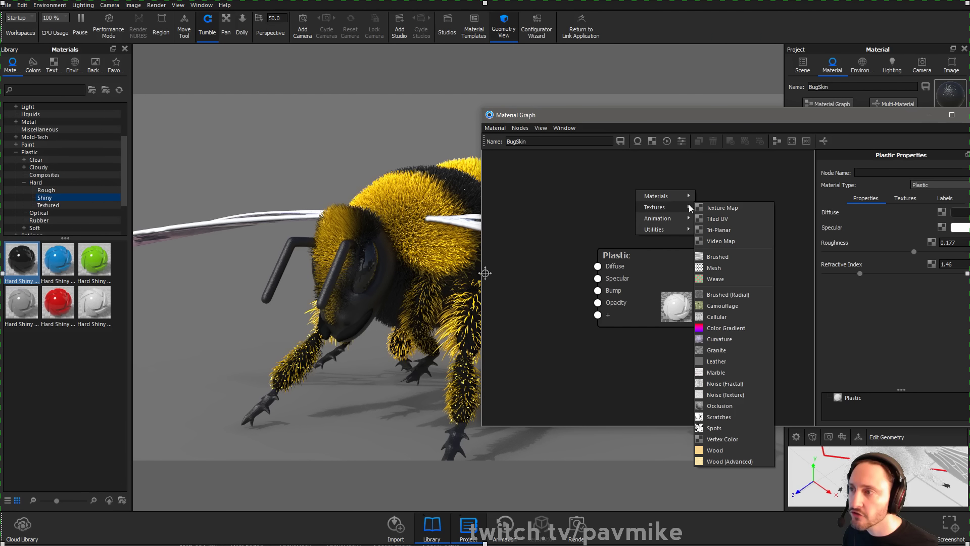
click(728, 316)
drag(693, 226, 575, 225)
drag(652, 305, 700, 301)
drag(589, 203, 572, 240)
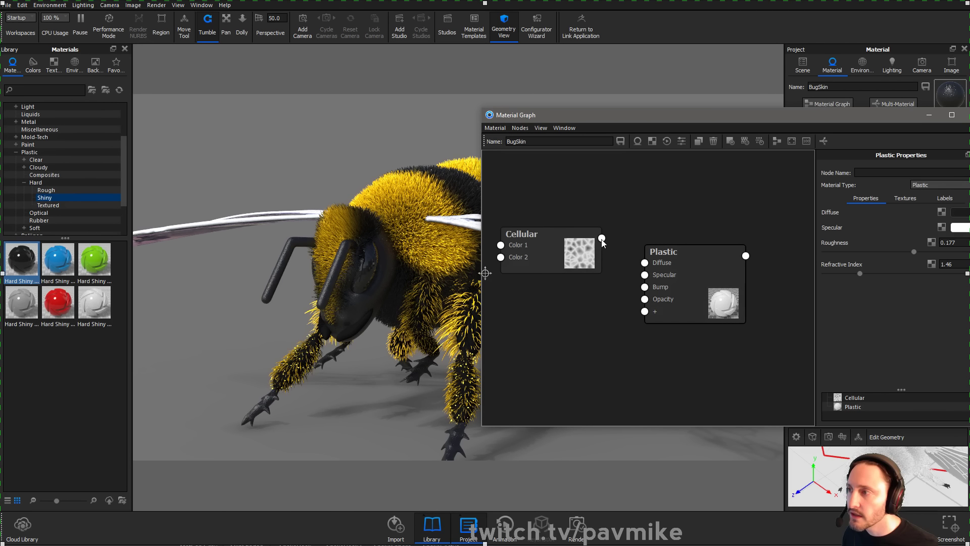
drag(629, 300, 679, 280)
click(695, 307)
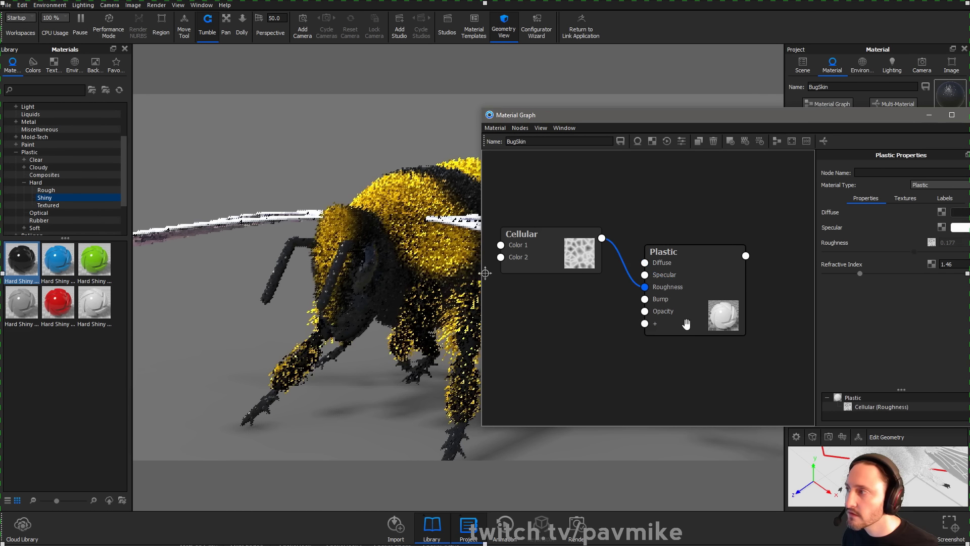
Set the Cellular texture's scale to 0.0169 and its Color 1 to dark grey, RGB 77, 77, 77
click(532, 240)
drag(757, 321, 810, 286)
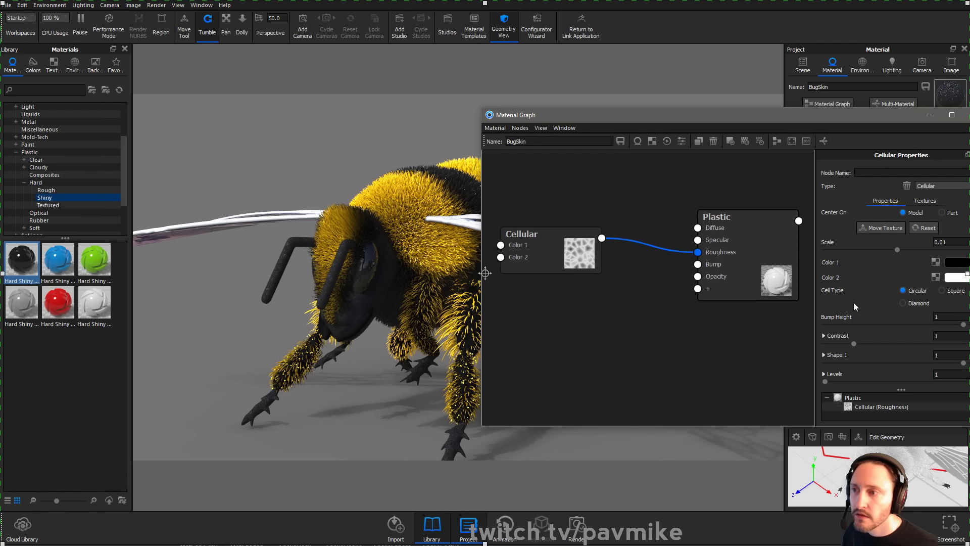
drag(883, 250, 947, 252)
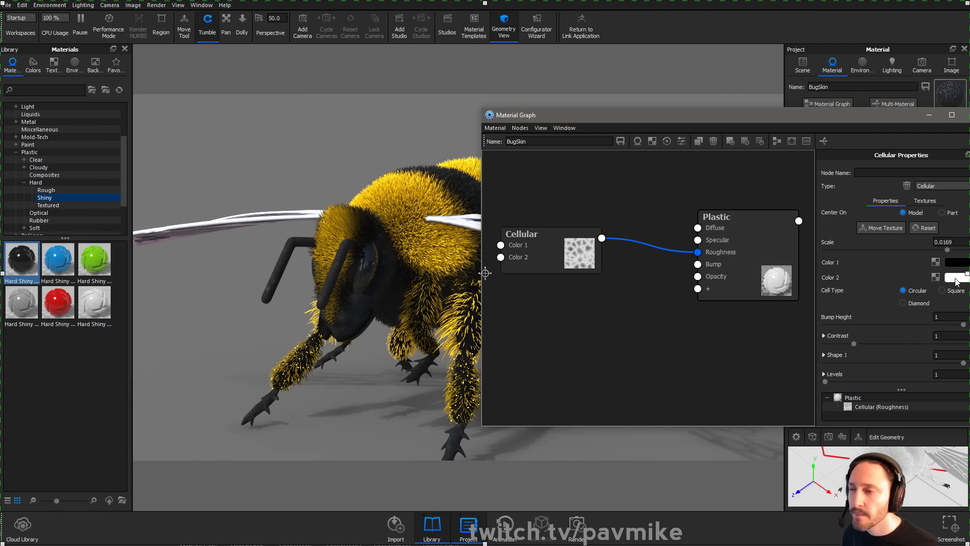
click(957, 262)
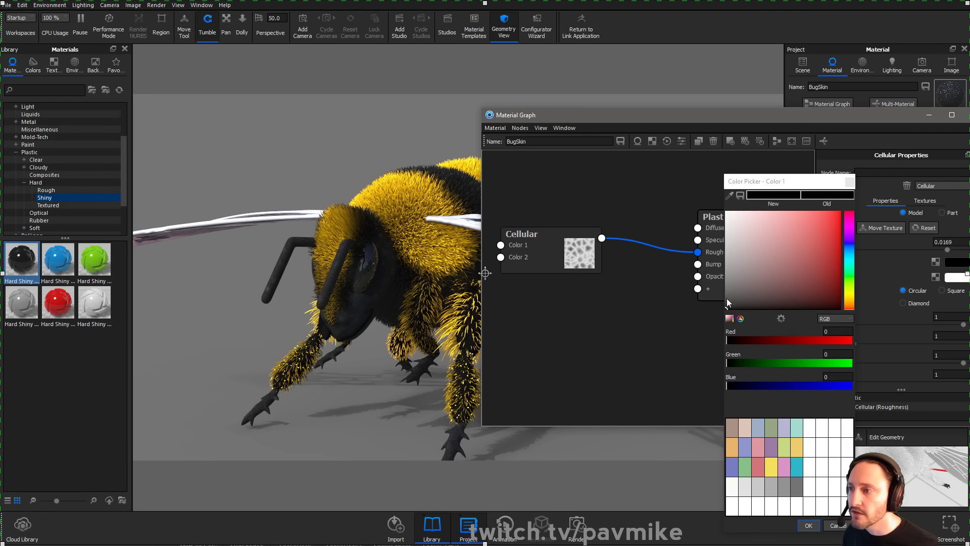
mouse_move(725, 307)
mouse_down()
mouse_move(728, 253)
mouse_move(721, 300)
mouse_up()
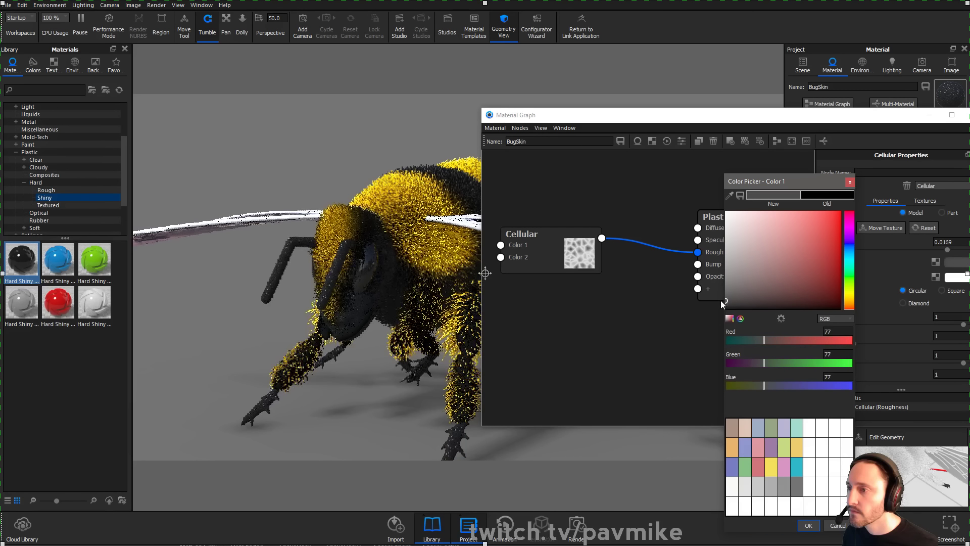
click(810, 525)
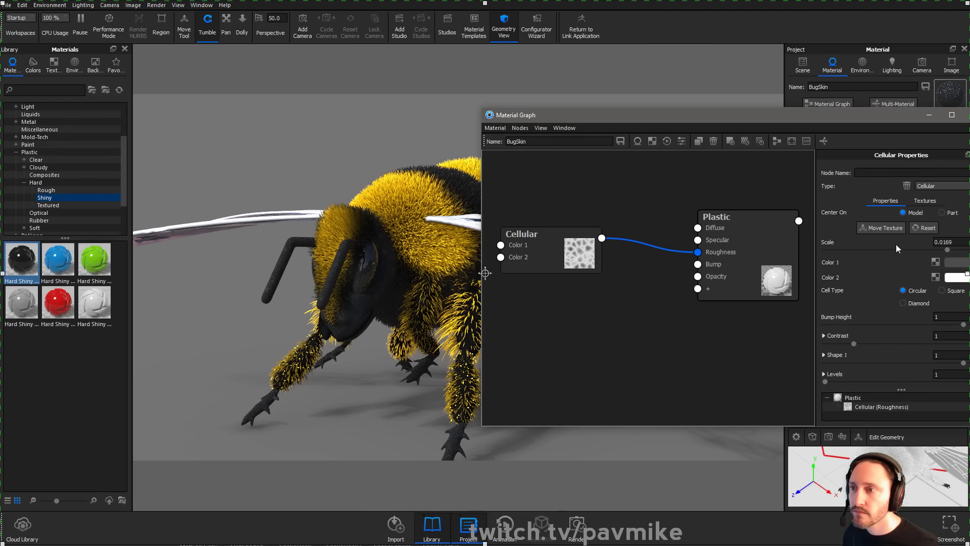
Try much larger scale values of 1 and 10 on the Cellular texture
drag(948, 249, 860, 240)
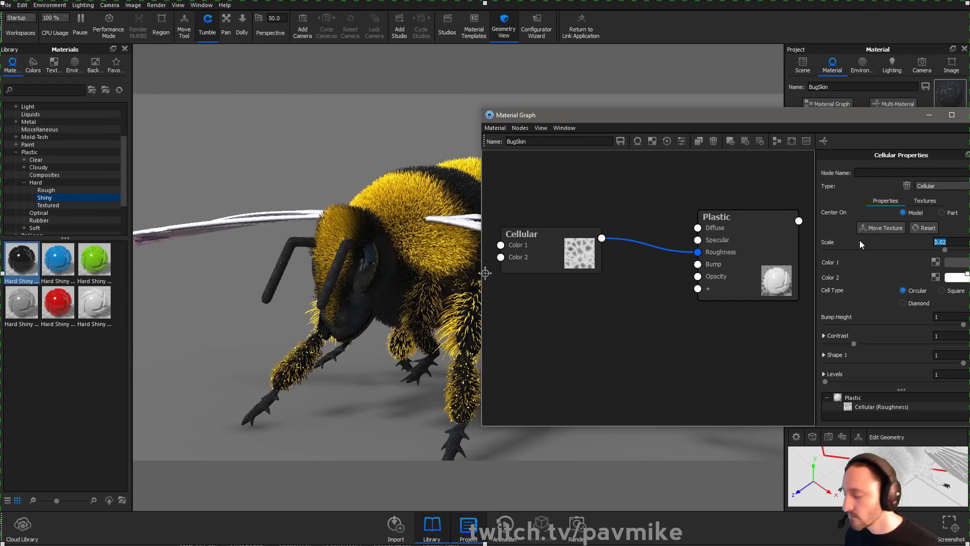
text(1)
key(Return)
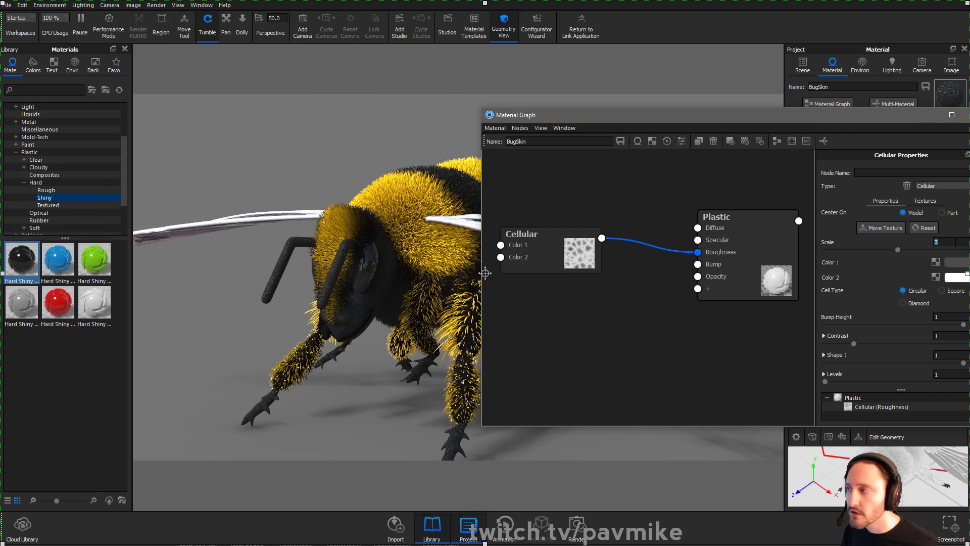
text(10)
key(Return)
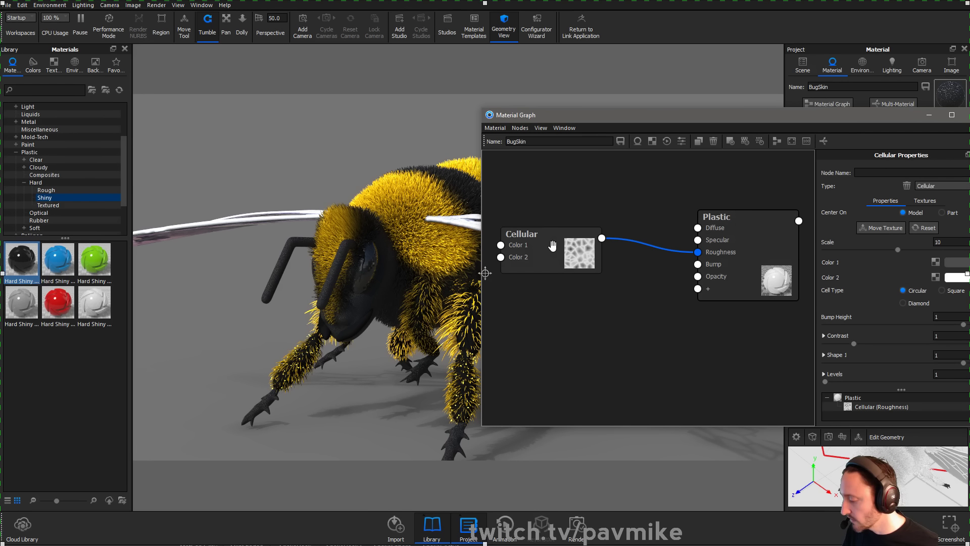
Delete the Cellular texture node from BugSkin's material graph and close the graph
key(Delete)
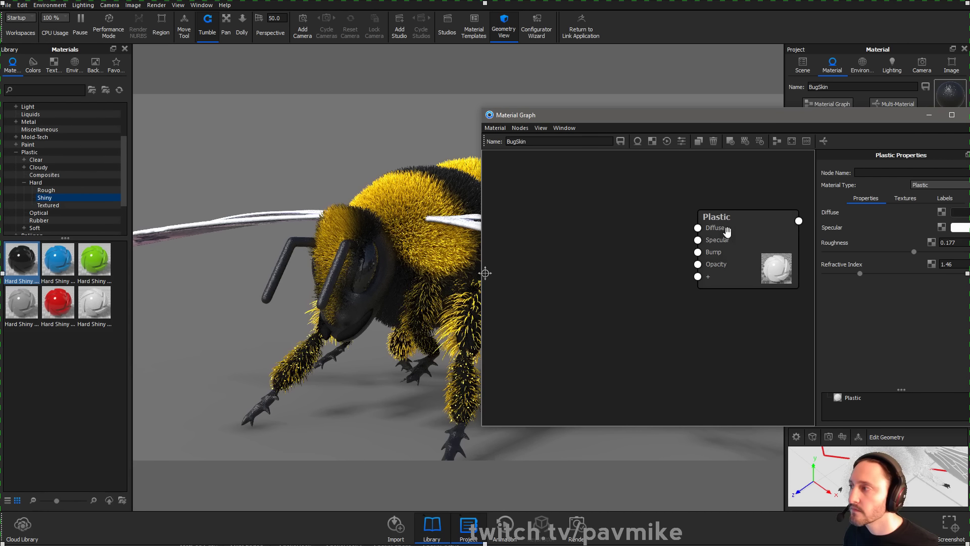
click(967, 115)
Apply the BugSkin material to the veins of the bee's wings
drag(596, 187, 484, 251)
middle_drag(448, 141, 450, 199)
scroll(647, 269, up, 3)
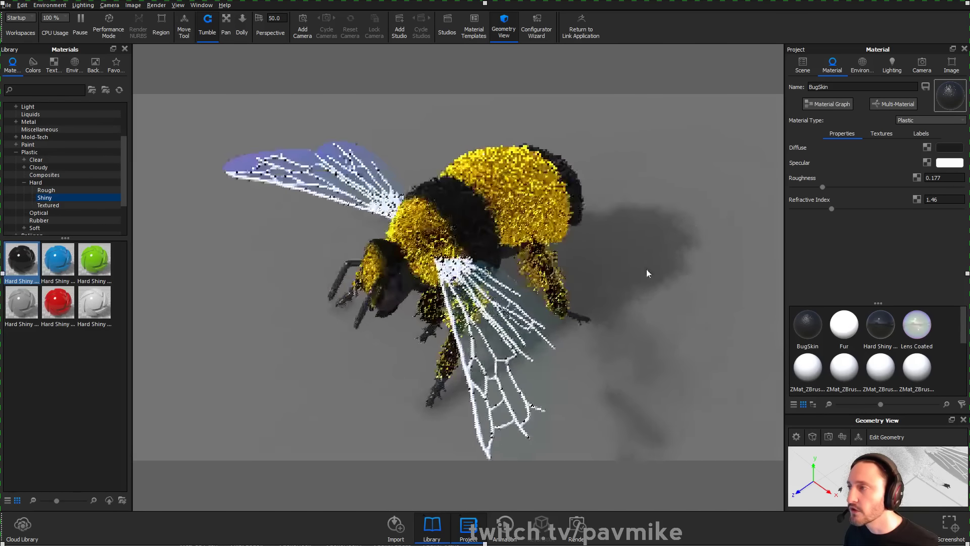
drag(452, 265, 512, 217)
click(799, 330)
drag(799, 326, 608, 298)
drag(523, 233, 444, 326)
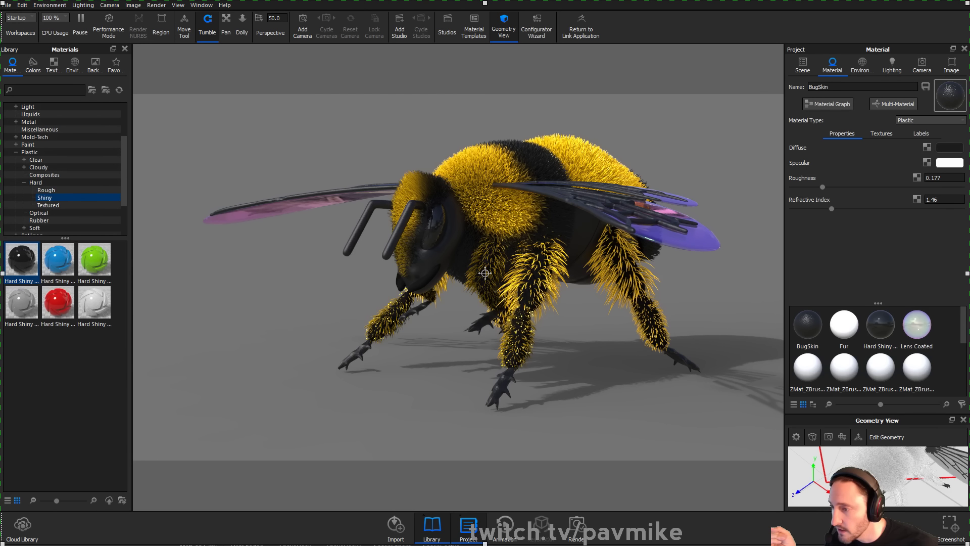
Switch to the browser to show the Pavlovich Workshop playlist on YouTube and return to KeyShot
key(alt+Tab)
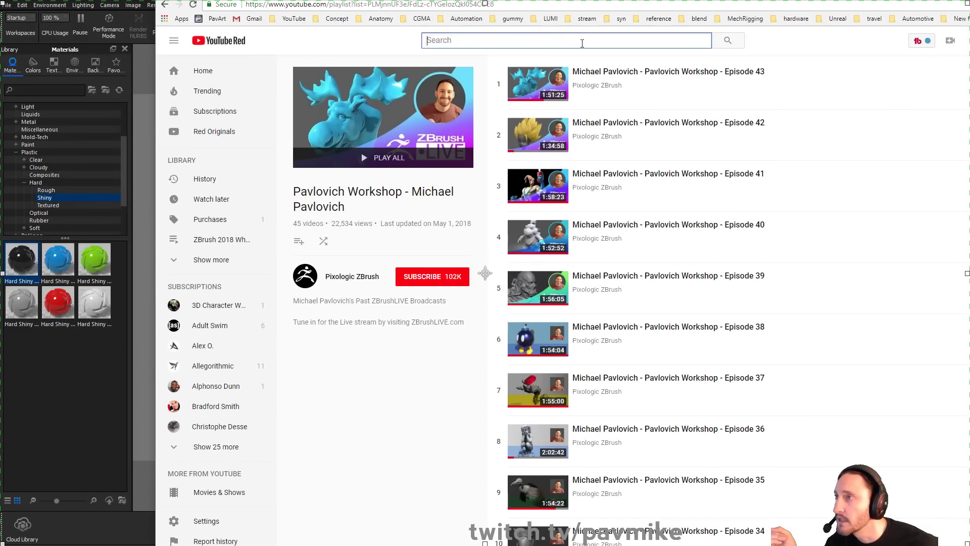
click(555, 53)
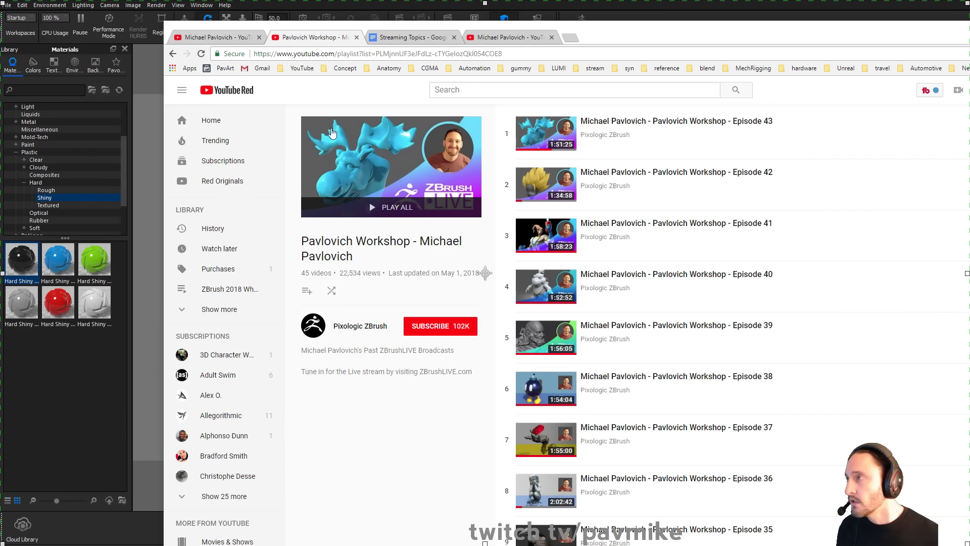
key(alt+Tab)
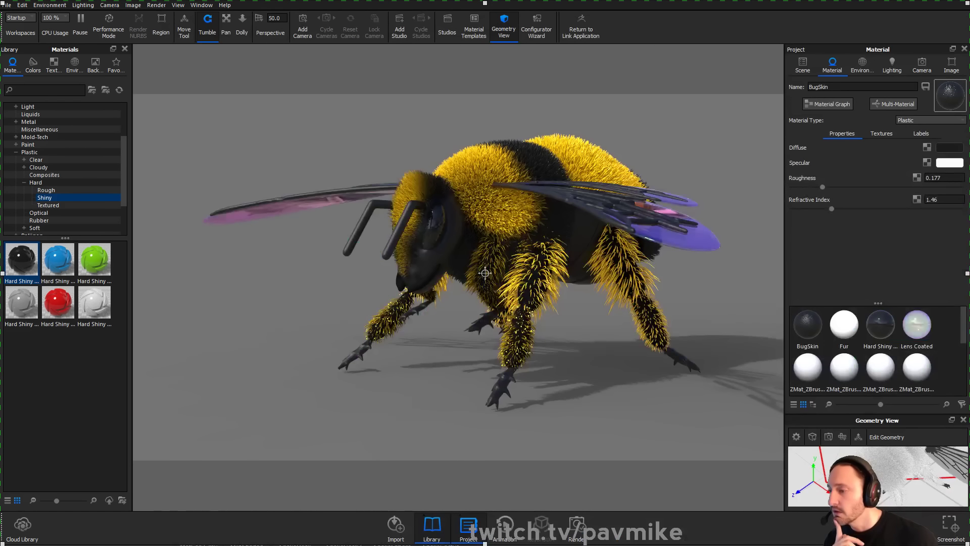